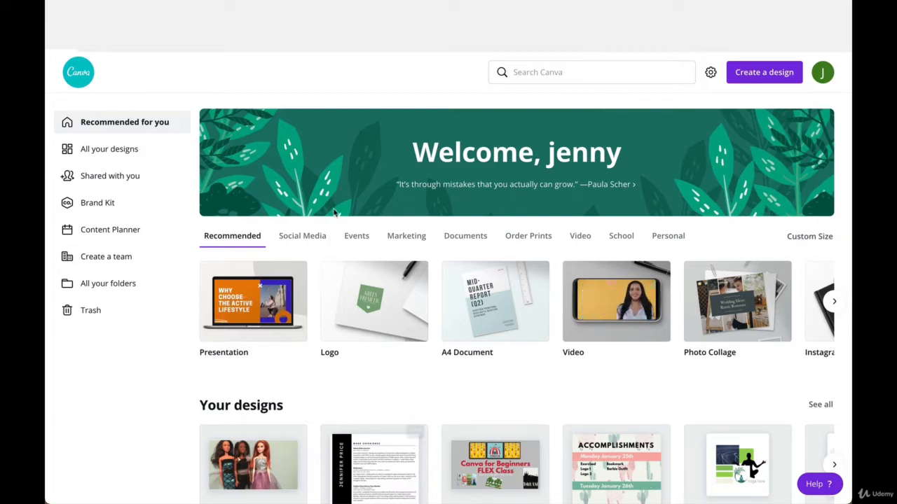
- Browse the Social Media, Events and Marketing design categories and look through the suggested design types in the search
{"action": "left_click", "coordinate": [311, 236]}
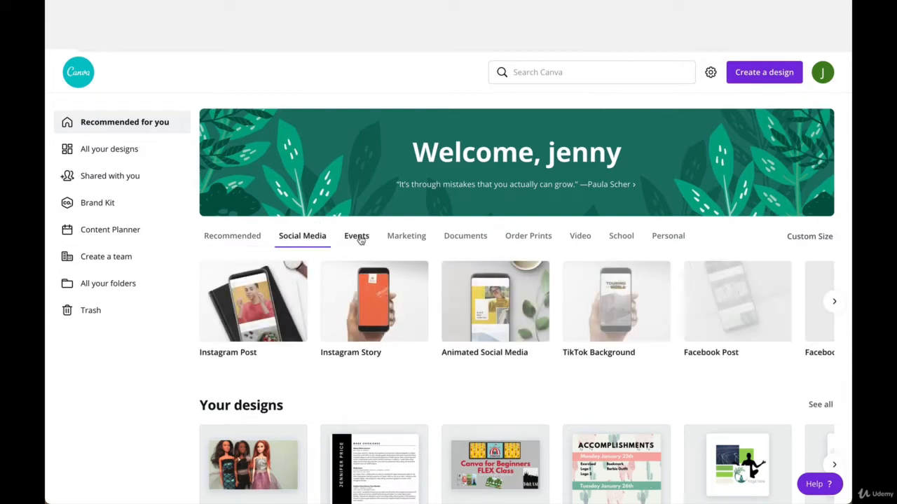
{"action": "left_click", "coordinate": [359, 239]}
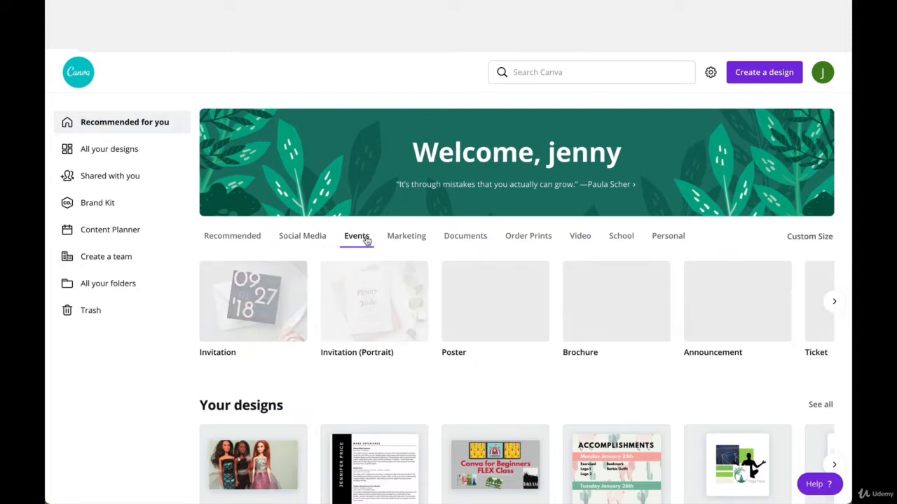
{"action": "left_click", "coordinate": [405, 238]}
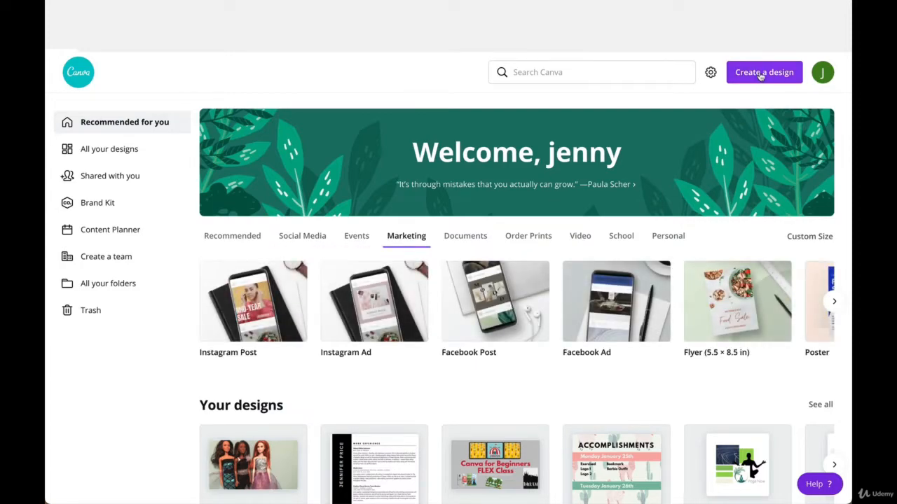
{"action": "left_click", "coordinate": [624, 65]}
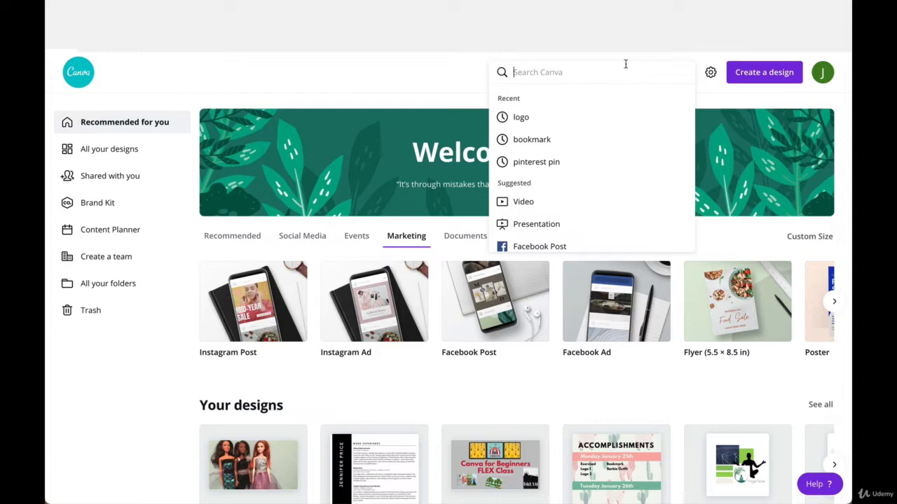
{"action": "scroll", "coordinate": [600, 192], "scroll_direction": "down", "scroll_amount": 3}
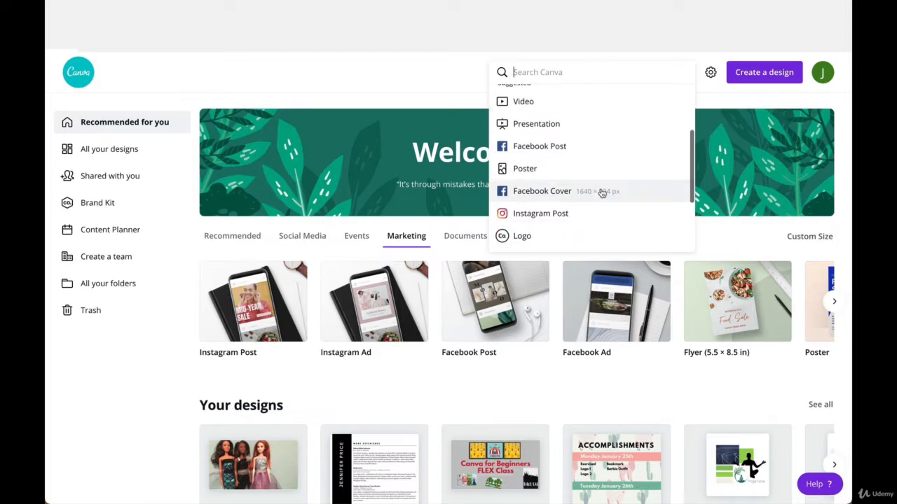
{"action": "scroll", "coordinate": [601, 193], "scroll_direction": "up", "scroll_amount": 1}
- Create a new blank design using the recent custom size 11 x 8.5 in
{"action": "left_click", "coordinate": [758, 77]}
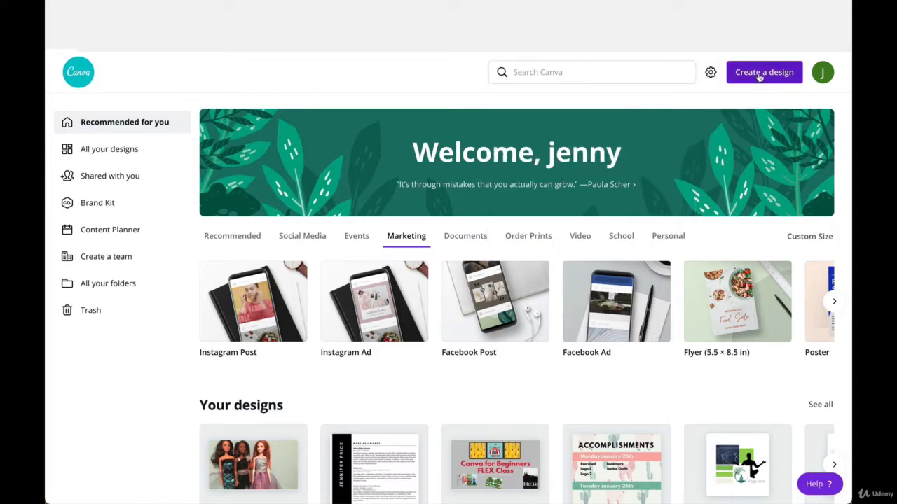
{"action": "left_click", "coordinate": [759, 77]}
{"action": "left_click", "coordinate": [715, 130]}
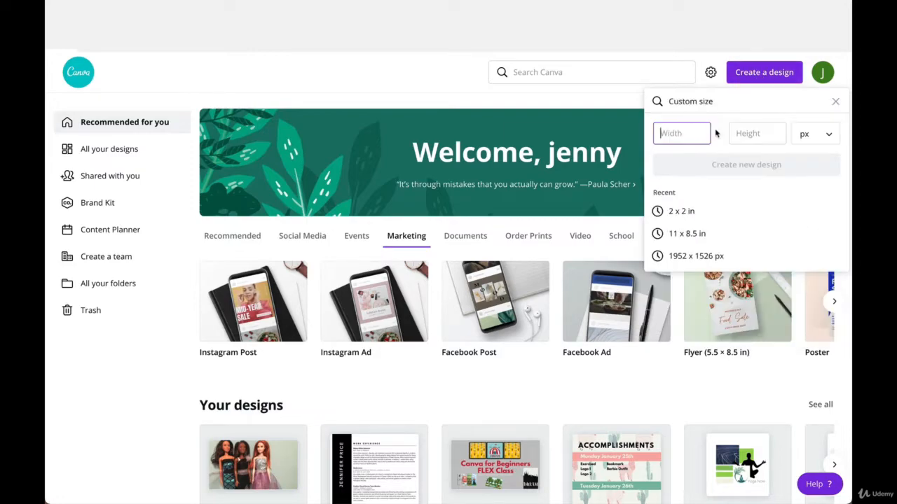
{"action": "left_click", "coordinate": [716, 232]}
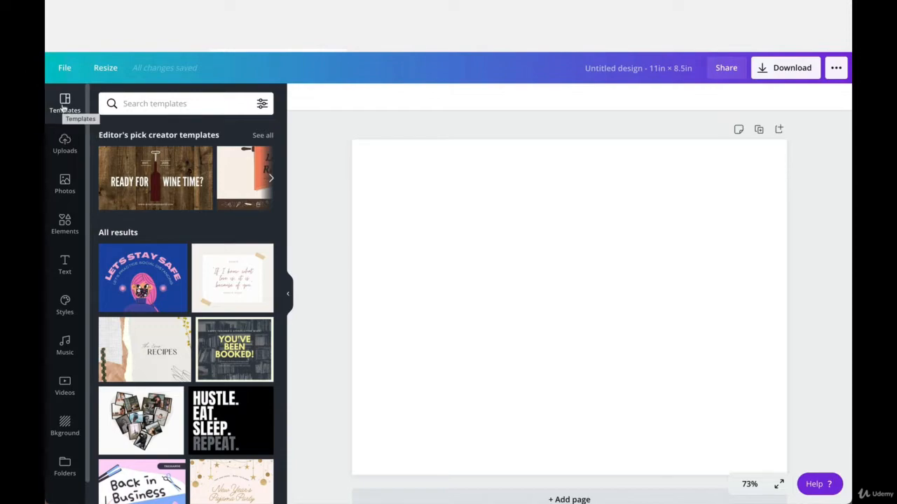
- Look through the available uploads, photos, elements and videos for the design
{"action": "left_click", "coordinate": [64, 142]}
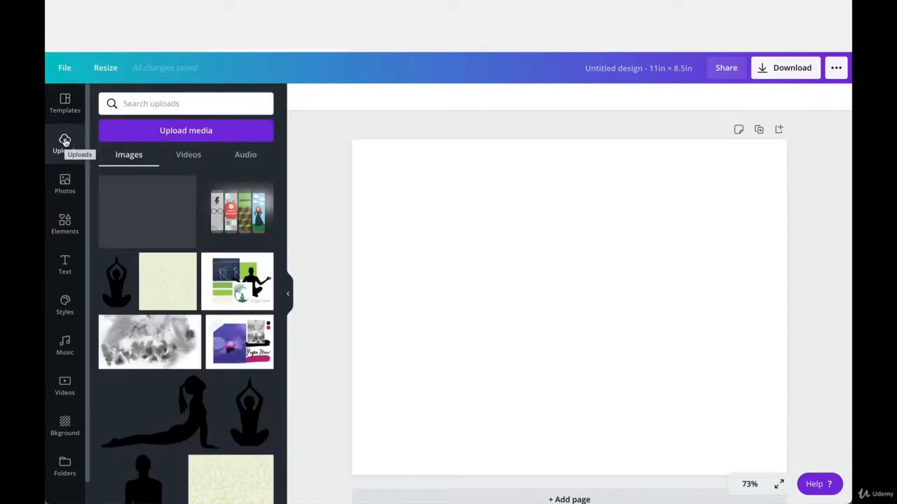
{"action": "left_click", "coordinate": [65, 180]}
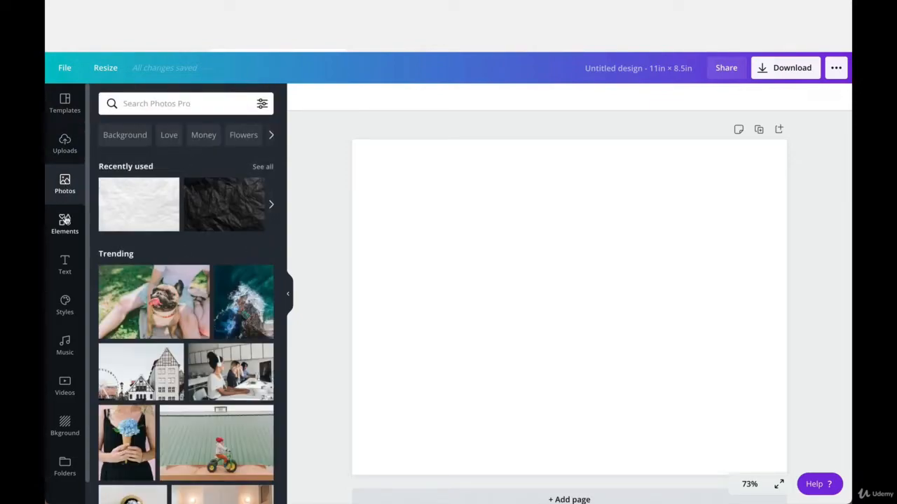
{"action": "left_click", "coordinate": [79, 220]}
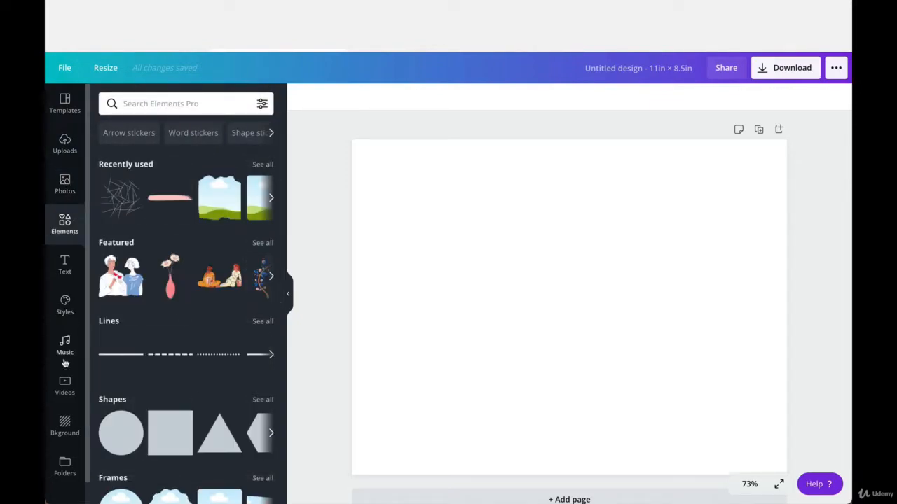
{"action": "left_click", "coordinate": [63, 387]}
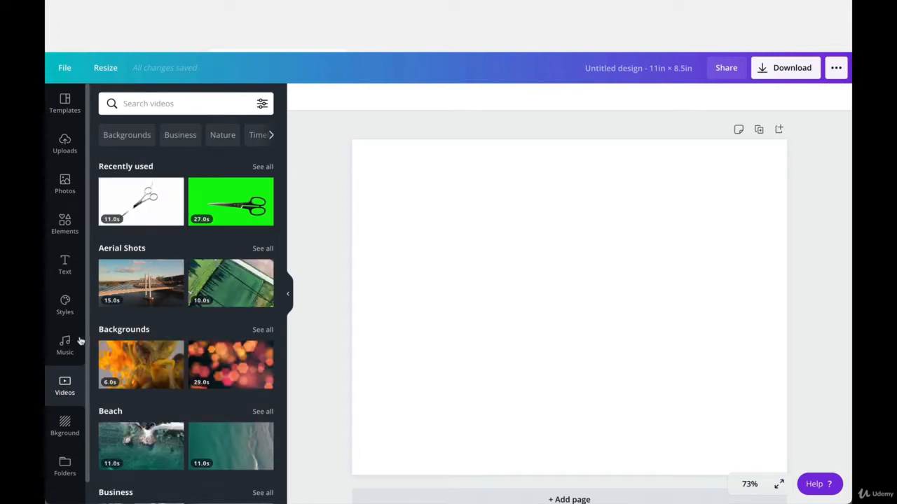
- Show the rulers and place a vertical guide at about 2.18 in on the page
{"action": "left_click", "coordinate": [73, 70]}
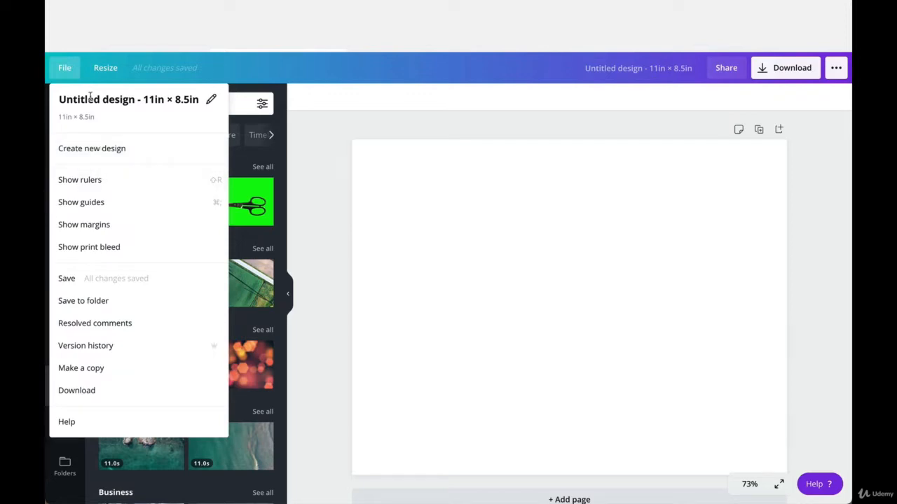
{"action": "left_click", "coordinate": [90, 178]}
{"action": "left_click_drag", "start_coordinate": [299, 182], "coordinate": [460, 174]}
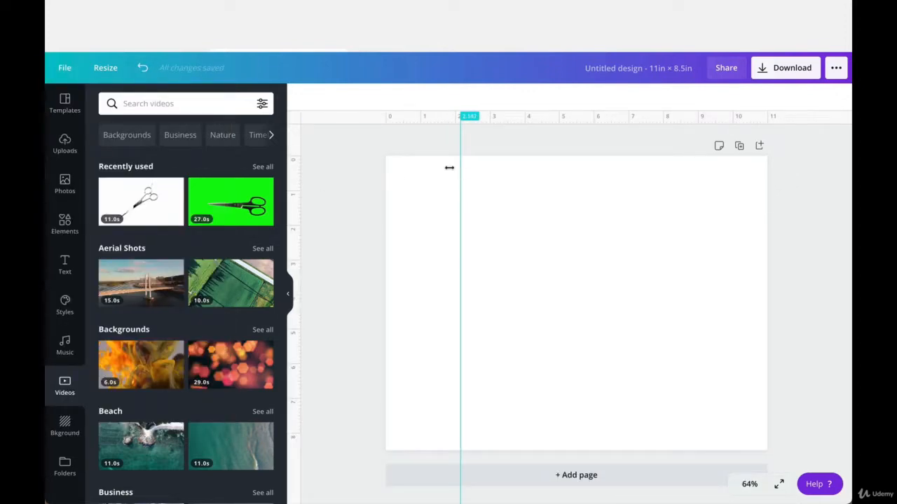
- Show the margins and the print bleed on the page
{"action": "left_click", "coordinate": [64, 67]}
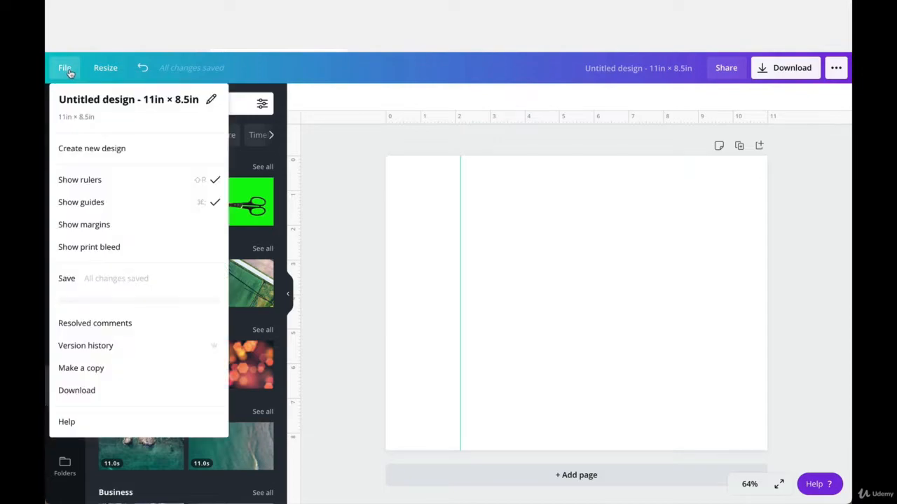
{"action": "left_click", "coordinate": [85, 225]}
{"action": "left_click", "coordinate": [66, 67]}
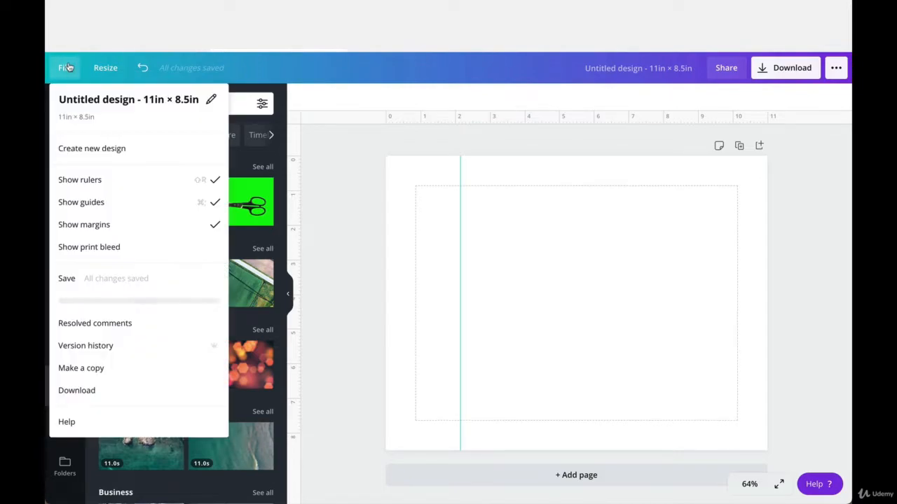
{"action": "left_click", "coordinate": [66, 253]}
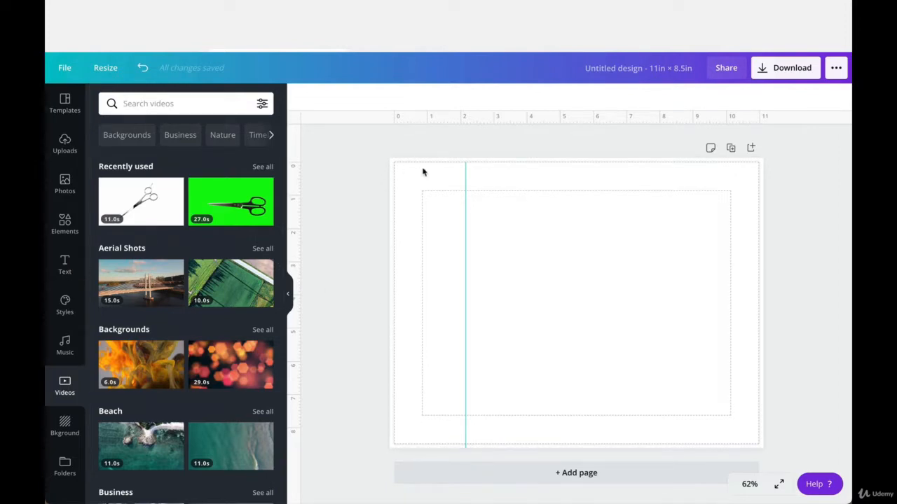
- Hide the rulers, guides, margins and print bleed again
{"action": "left_click", "coordinate": [60, 68]}
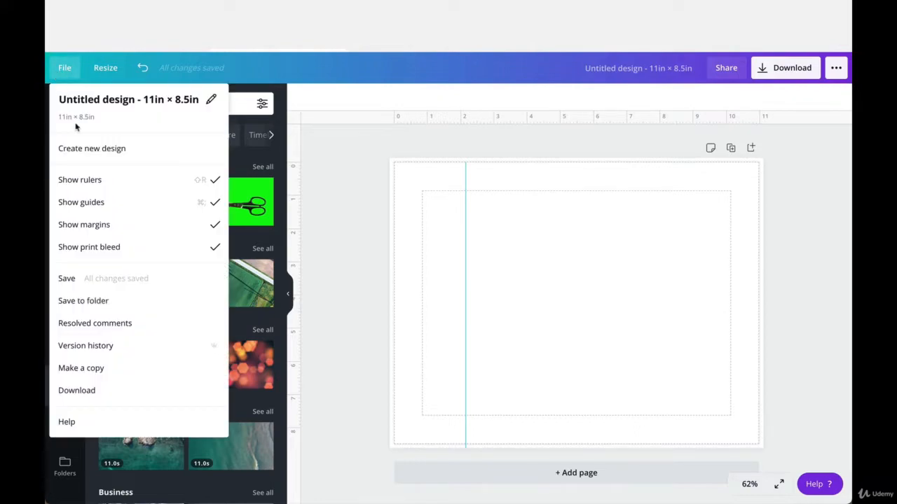
{"action": "left_click", "coordinate": [96, 175]}
{"action": "left_click", "coordinate": [63, 67]}
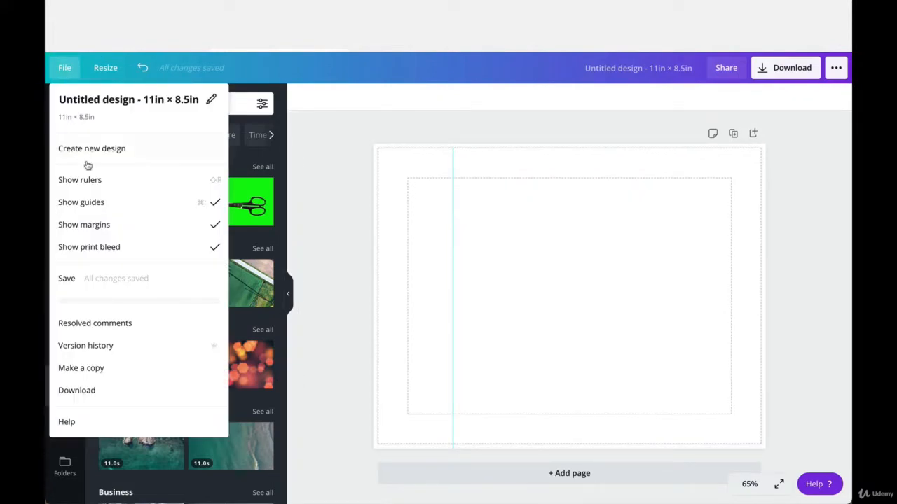
{"action": "left_click", "coordinate": [110, 203]}
{"action": "left_click", "coordinate": [64, 68]}
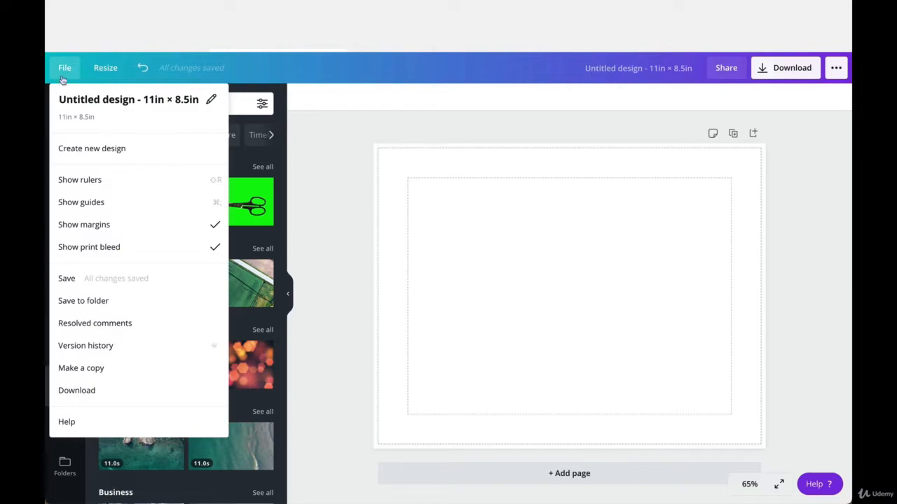
{"action": "left_click", "coordinate": [96, 225]}
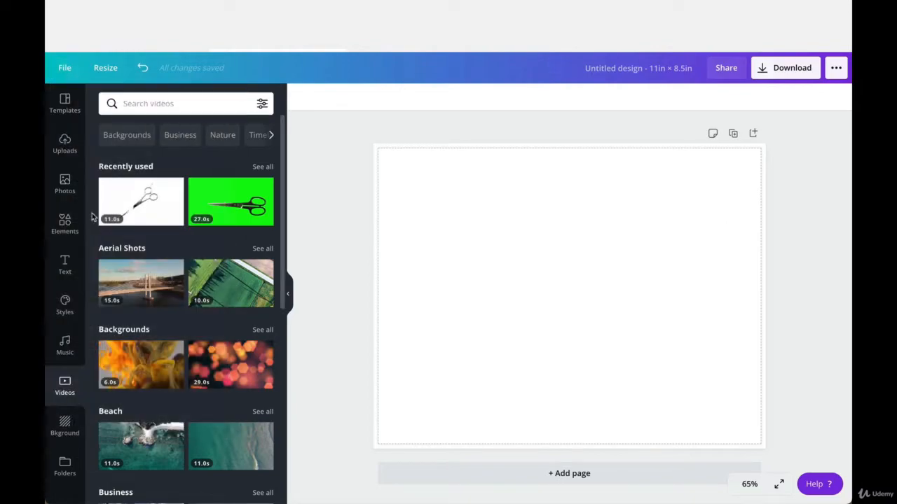
{"action": "left_click", "coordinate": [63, 68]}
{"action": "left_click", "coordinate": [116, 248]}
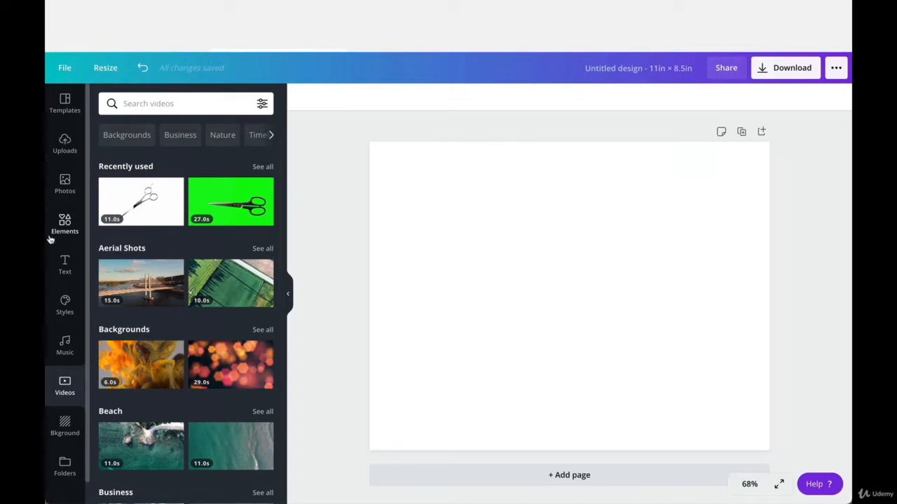
- Add a heading in the upper part of the page and enlarge it to a font size of about 67.4
{"action": "left_click", "coordinate": [66, 263]}
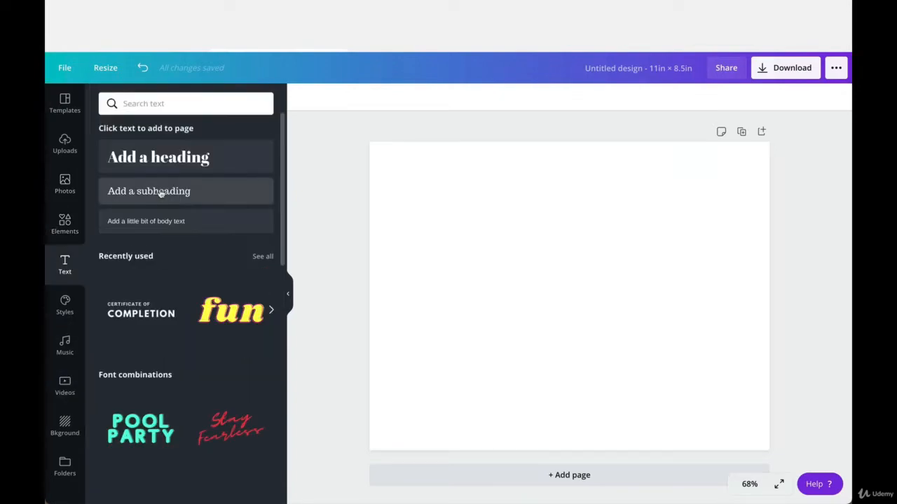
{"action": "left_click_drag", "start_coordinate": [175, 157], "coordinate": [457, 204]}
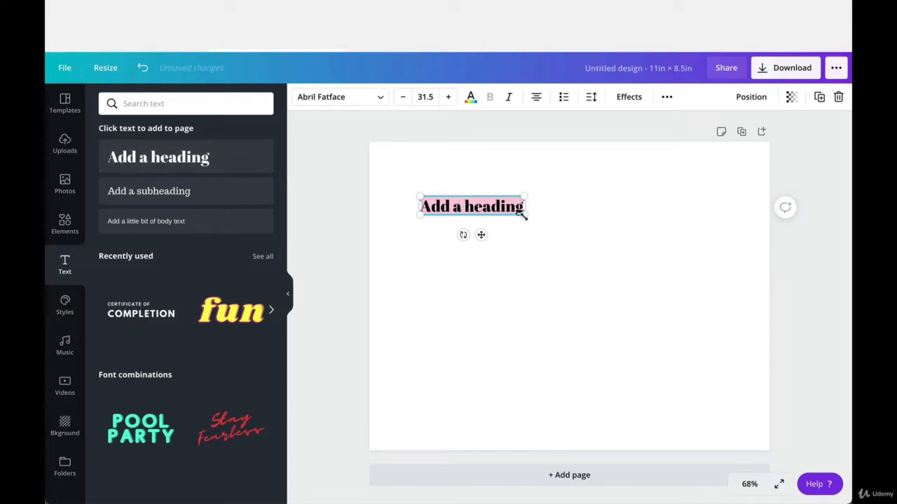
{"action": "left_click_drag", "start_coordinate": [524, 214], "coordinate": [623, 350]}
{"action": "left_click", "coordinate": [384, 161]}
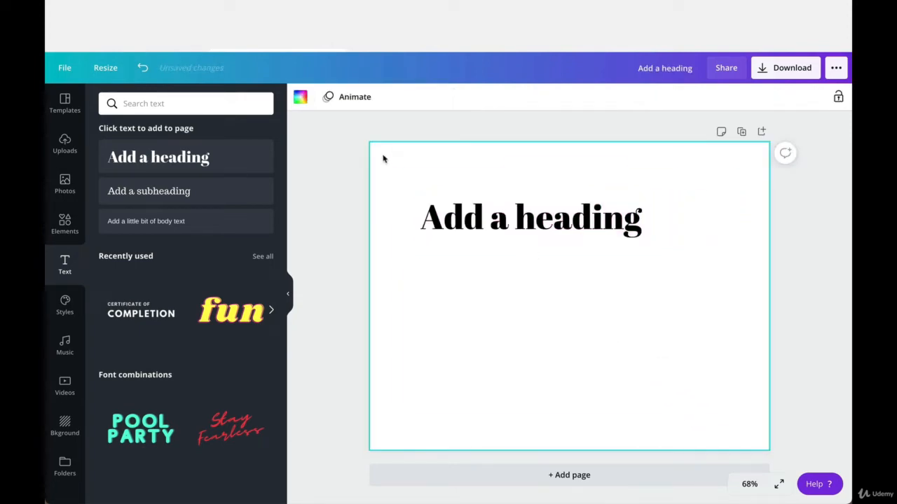
- Change the heading's font to Anton
{"action": "left_click", "coordinate": [475, 210]}
{"action": "left_click", "coordinate": [379, 98]}
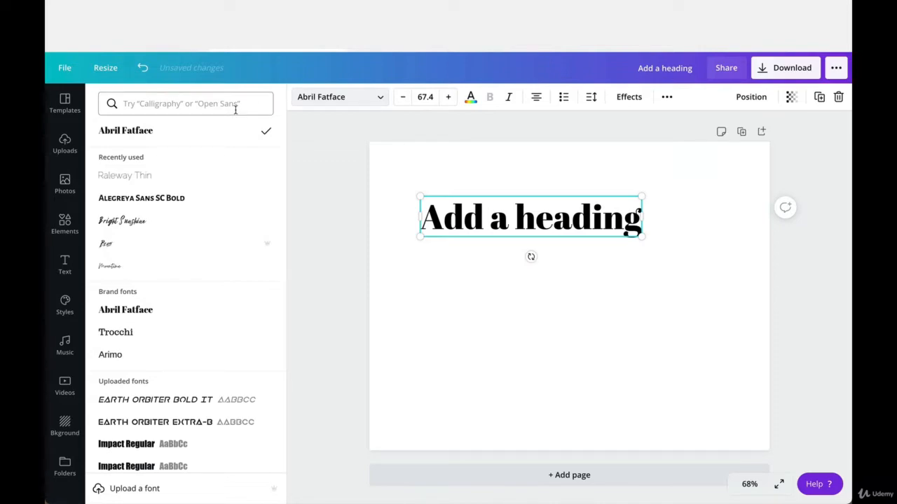
{"action": "scroll", "coordinate": [192, 322], "scroll_direction": "down", "scroll_amount": 5}
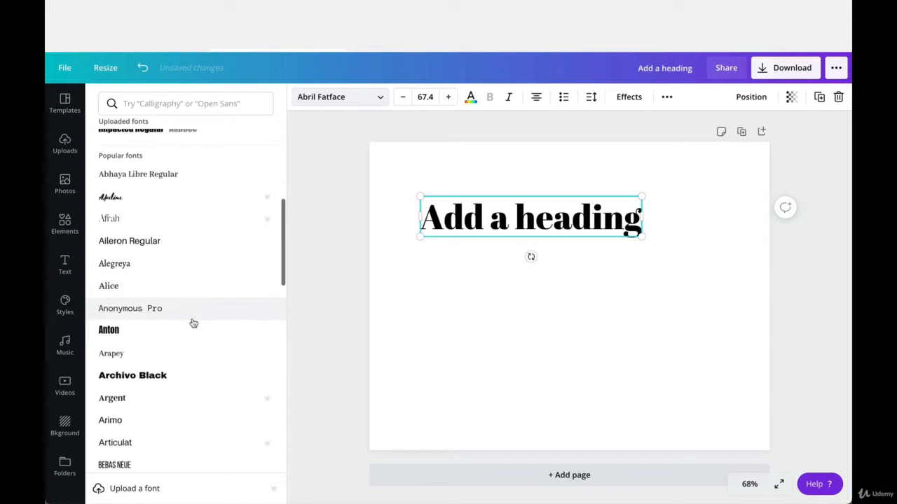
{"action": "left_click", "coordinate": [154, 343]}
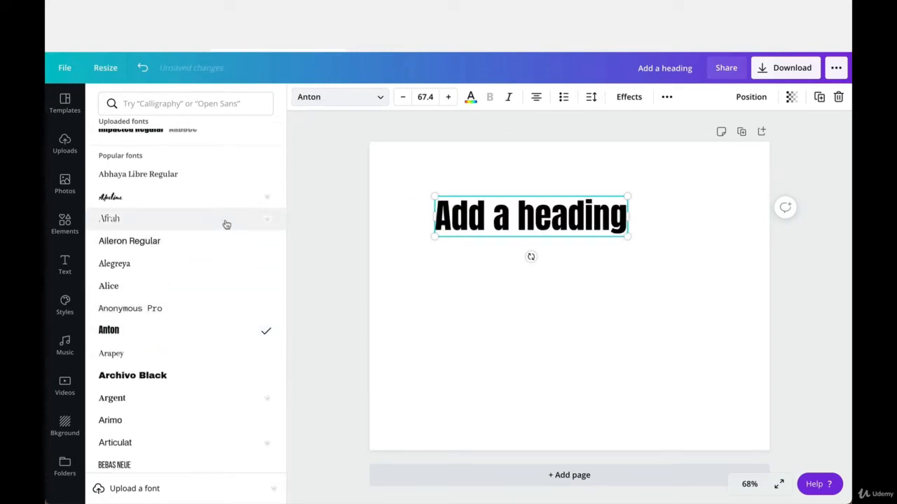
{"action": "mouse_move", "coordinate": [266, 224]}
- Recolor the heading text with the light purple default color
{"action": "double_click", "coordinate": [470, 205]}
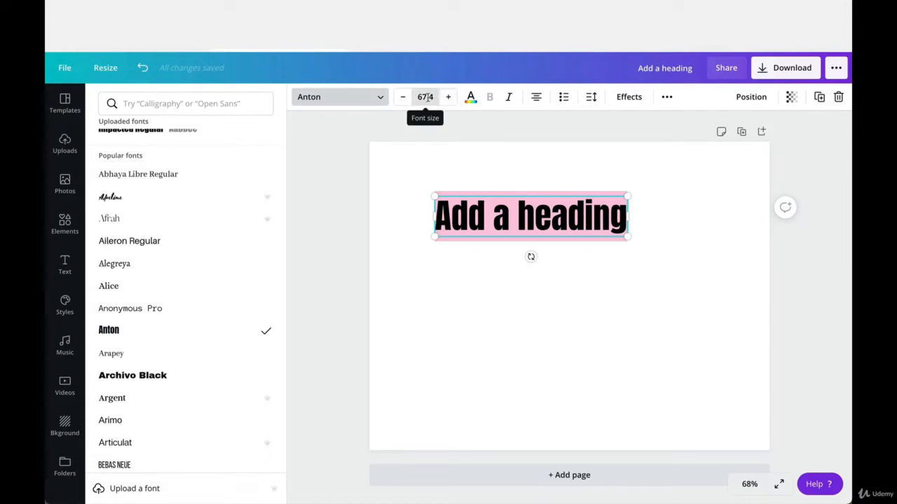
{"action": "left_click", "coordinate": [470, 96]}
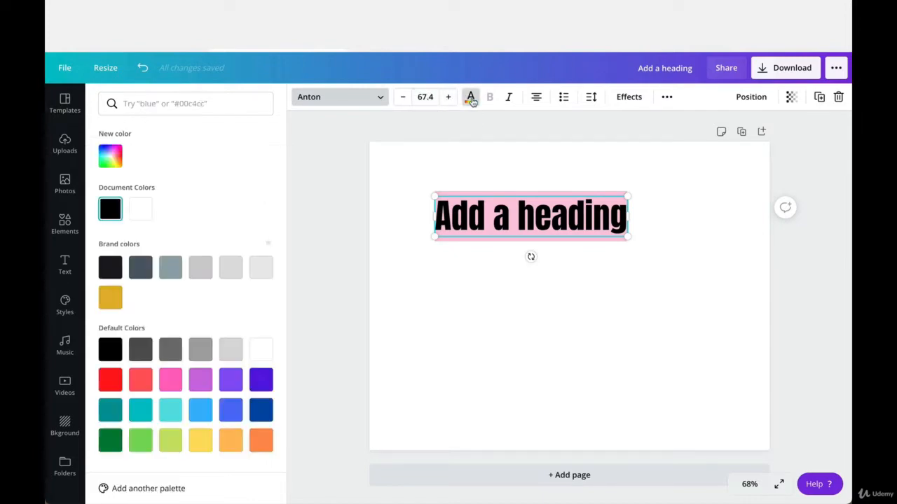
{"action": "left_click", "coordinate": [200, 379]}
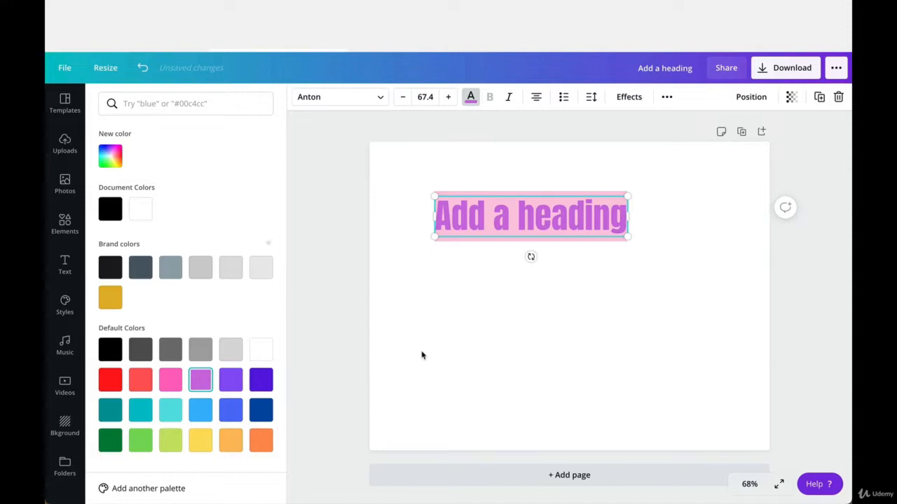
{"action": "left_click", "coordinate": [510, 99]}
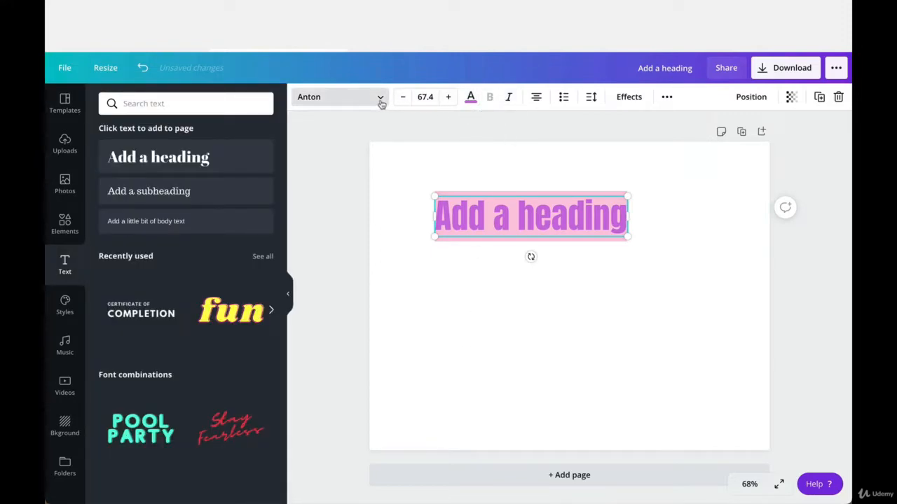
- Format the heading as a numbered list
{"action": "left_click", "coordinate": [536, 101]}
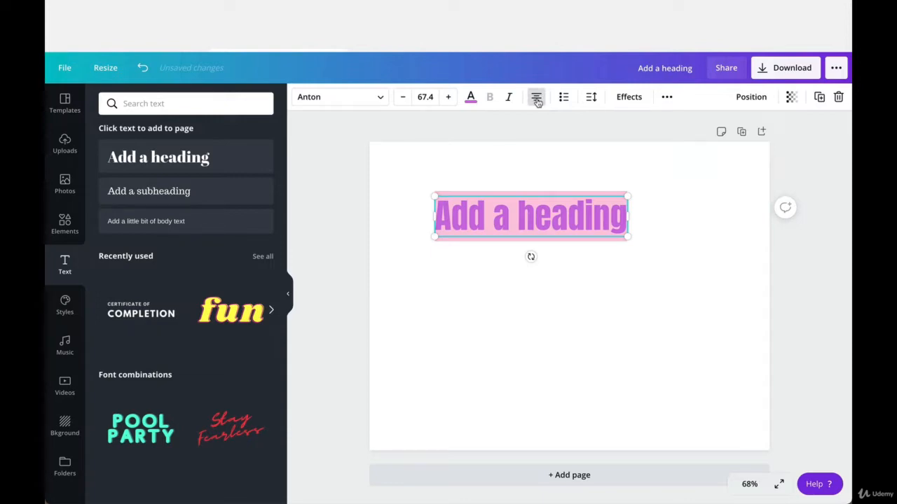
{"action": "left_click", "coordinate": [564, 102]}
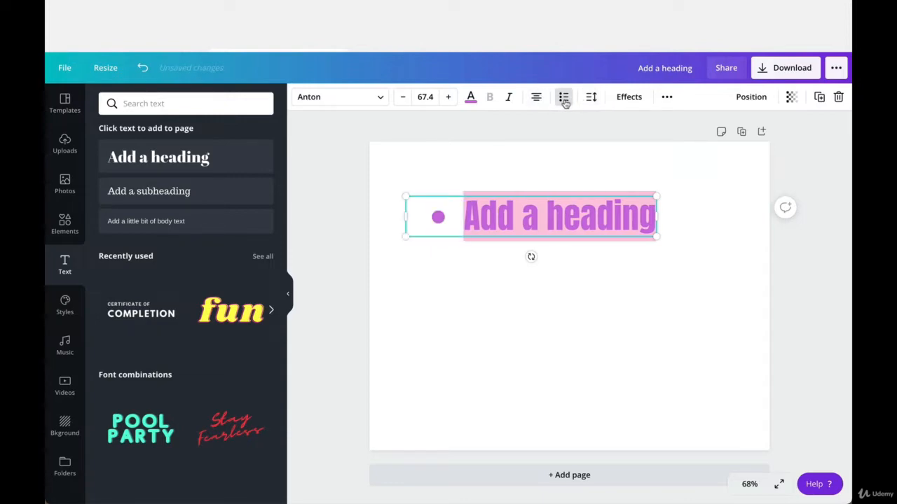
{"action": "left_click", "coordinate": [565, 101]}
- Apply the Curve text effect to the heading and set its curve amount to 31
{"action": "left_click", "coordinate": [628, 99]}
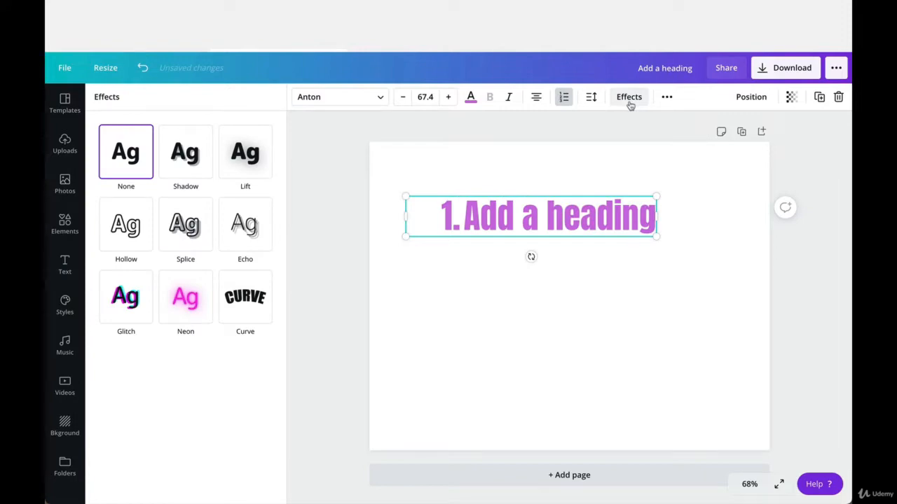
{"action": "left_click", "coordinate": [241, 303]}
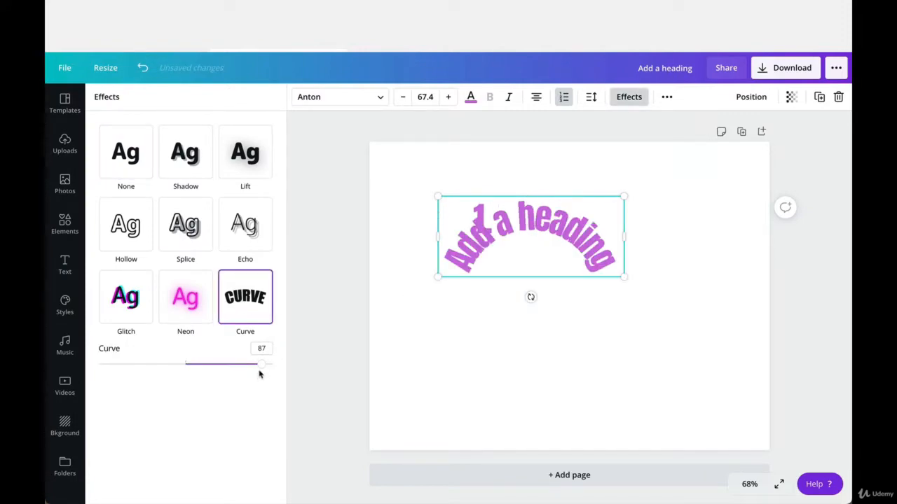
{"action": "left_click_drag", "start_coordinate": [259, 364], "coordinate": [212, 364]}
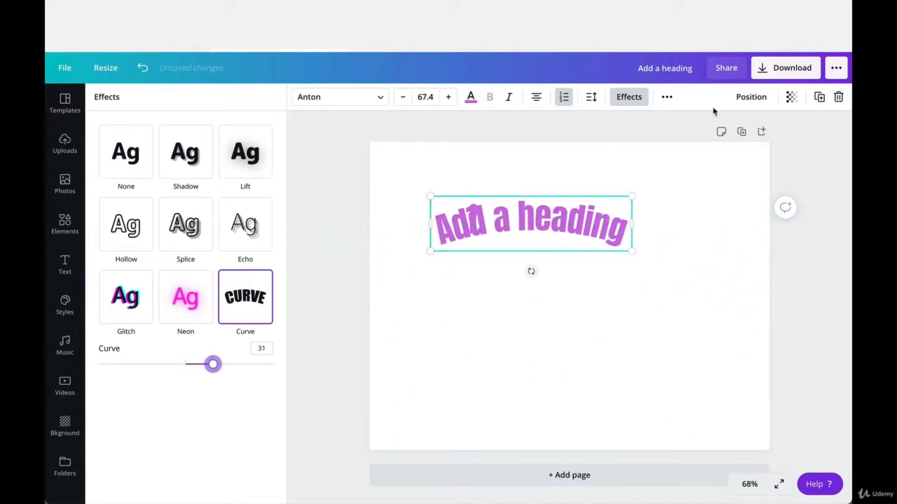
- Try underlining and uppercase on the curved heading, restoring its original text style
{"action": "left_click", "coordinate": [666, 97]}
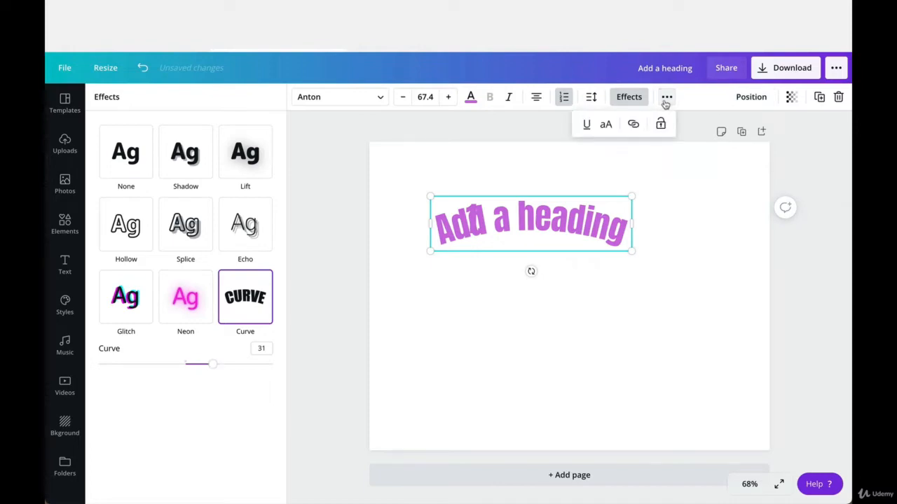
{"action": "left_click", "coordinate": [586, 125]}
{"action": "left_click", "coordinate": [587, 125]}
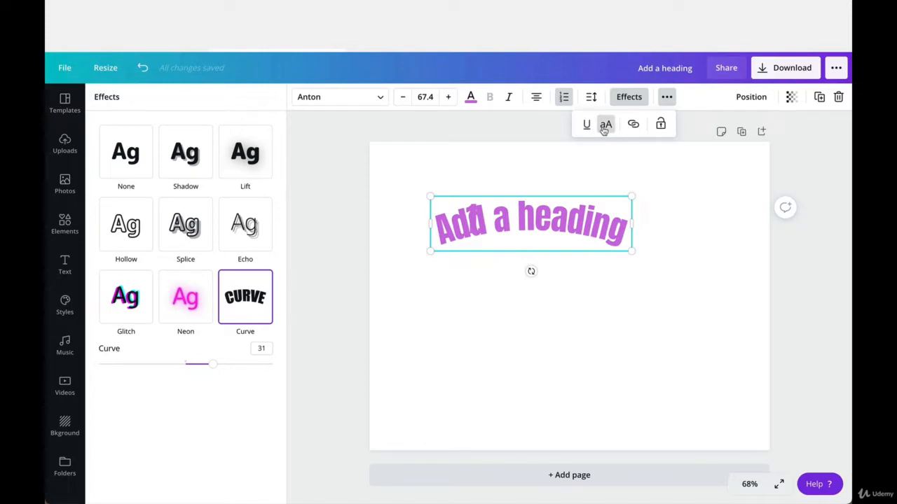
{"action": "left_click", "coordinate": [604, 125]}
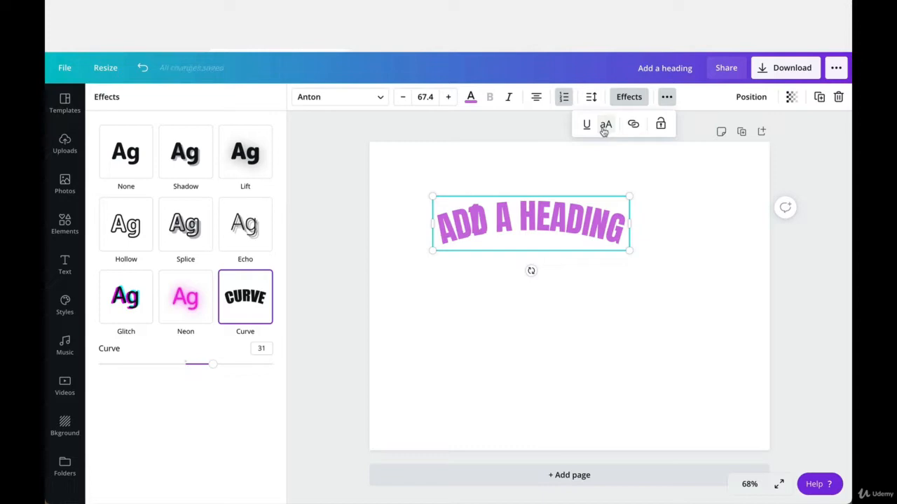
{"action": "left_click", "coordinate": [604, 128]}
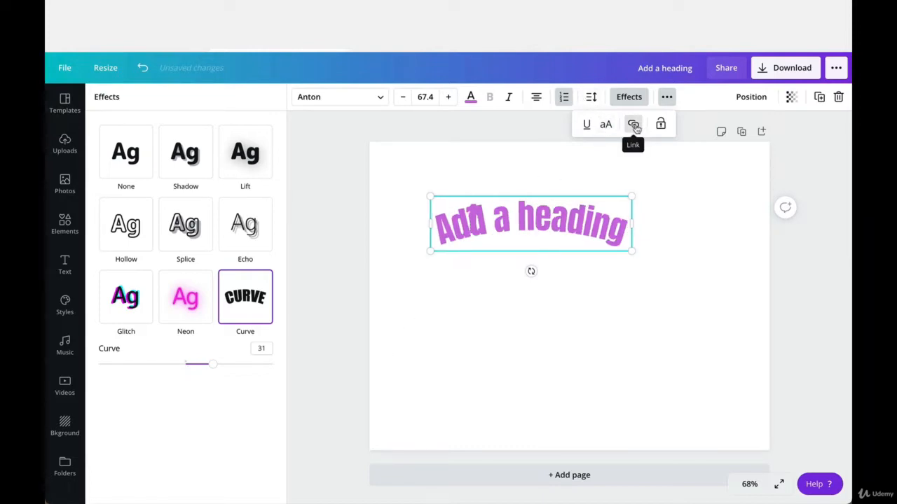
- Lock the heading on the page, reselect it, and unlock it again
{"action": "left_click", "coordinate": [660, 124]}
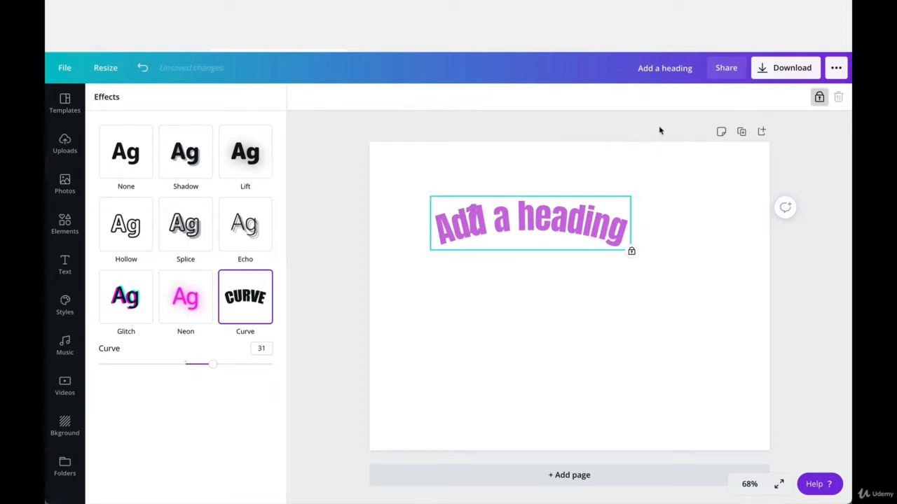
{"action": "left_click", "coordinate": [567, 350]}
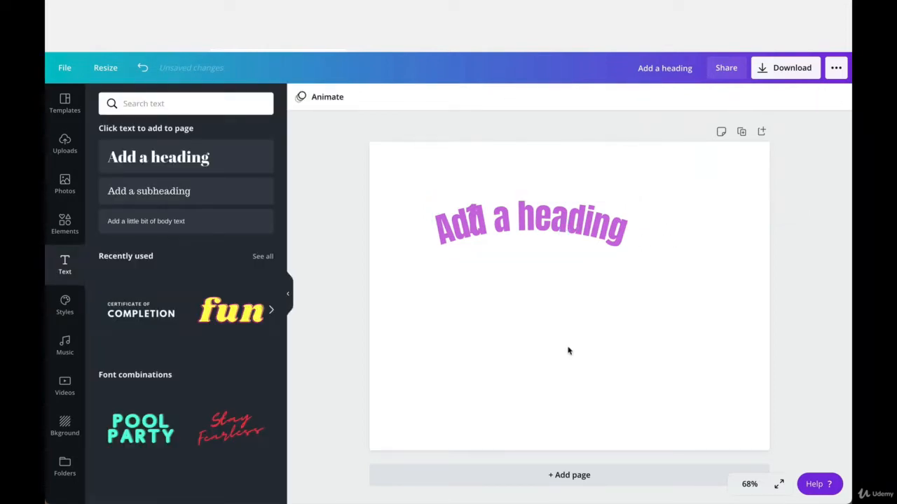
{"action": "left_click", "coordinate": [602, 228]}
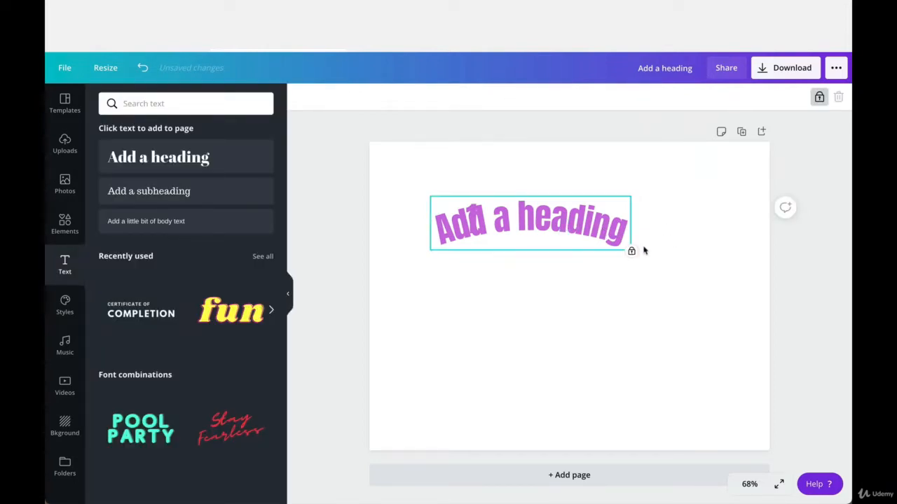
{"action": "left_click", "coordinate": [819, 97]}
- Try aligning the heading to the page's top and bottom edges, and settle on center and middle alignment
{"action": "left_click", "coordinate": [751, 97]}
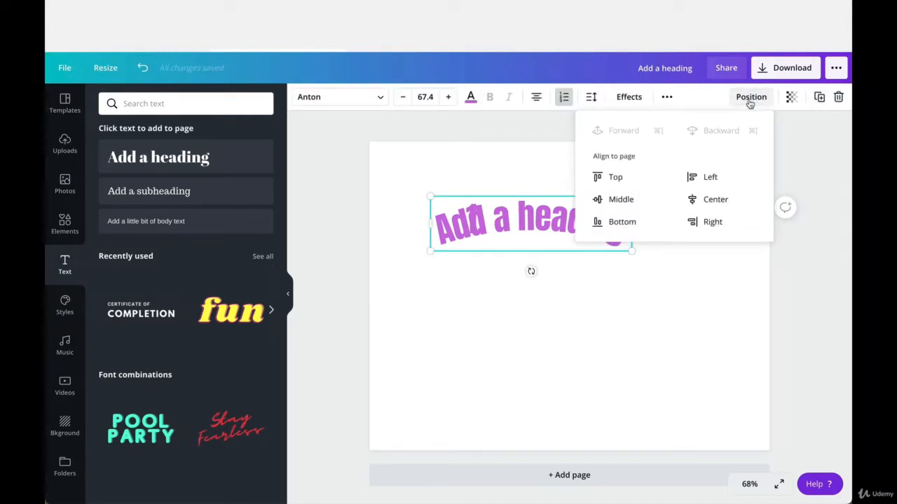
{"action": "left_click", "coordinate": [625, 179]}
{"action": "left_click", "coordinate": [624, 223]}
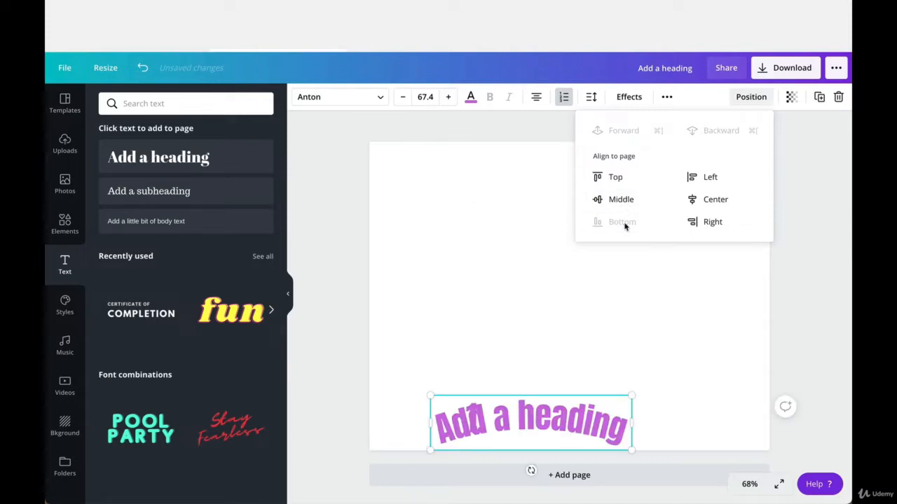
{"action": "left_click", "coordinate": [690, 202]}
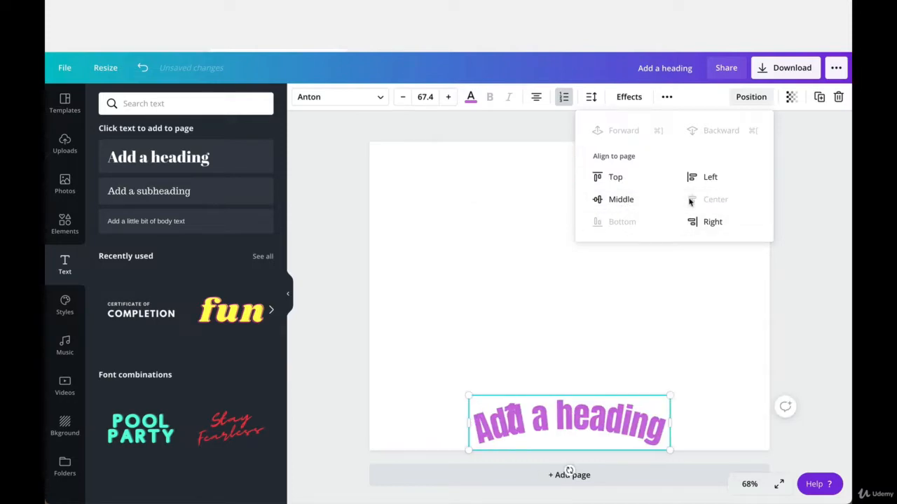
{"action": "left_click", "coordinate": [631, 203]}
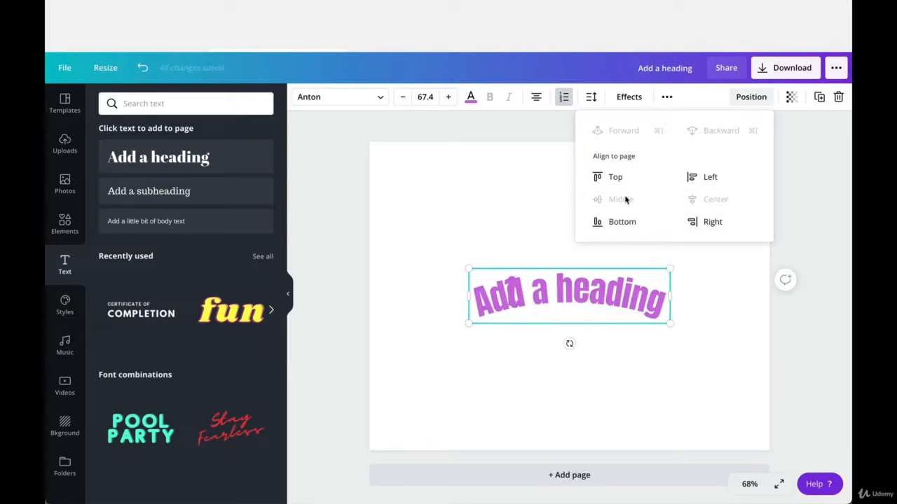
- Set the heading's transparency to 68 and deselect it
{"action": "left_click", "coordinate": [790, 97]}
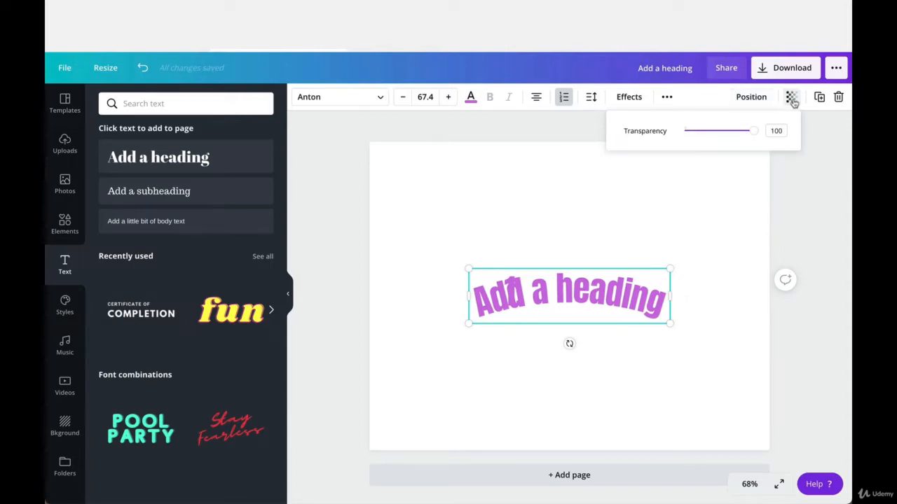
{"action": "left_click_drag", "start_coordinate": [762, 140], "coordinate": [764, 140]}
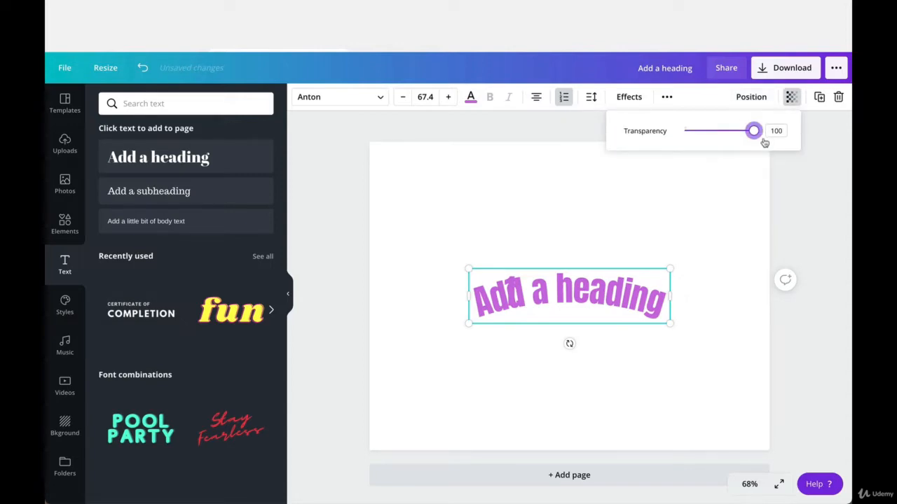
{"action": "left_click_drag", "start_coordinate": [763, 143], "coordinate": [732, 159]}
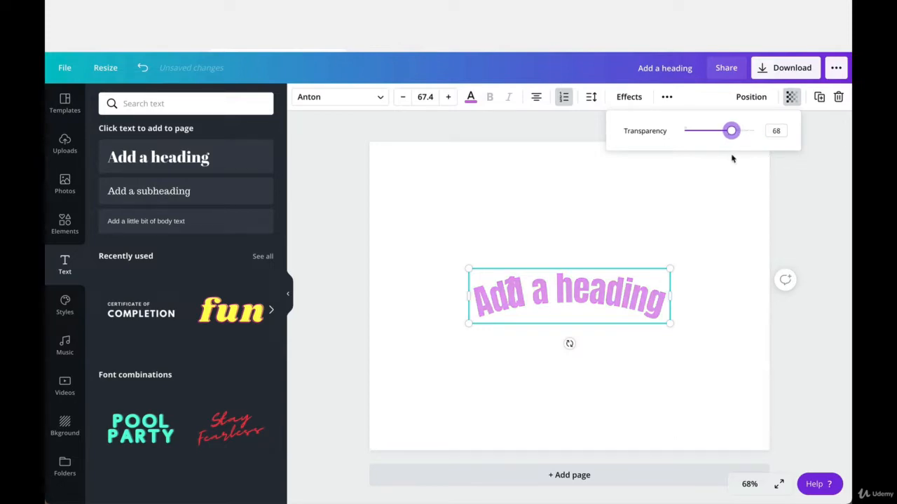
{"action": "left_click", "coordinate": [722, 355]}
{"action": "left_click", "coordinate": [722, 355]}
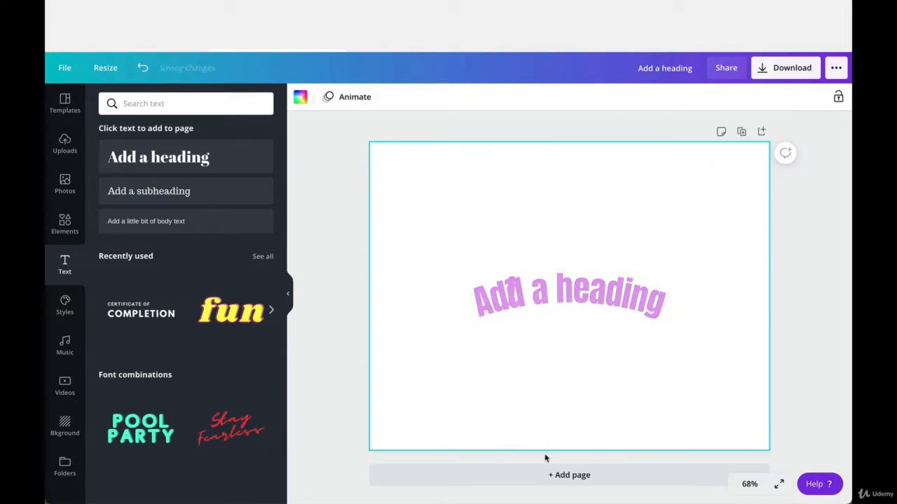
- Replace the heading page with a new blank page and place the Certificate of Completion text in its upper part
{"action": "left_click", "coordinate": [546, 474]}
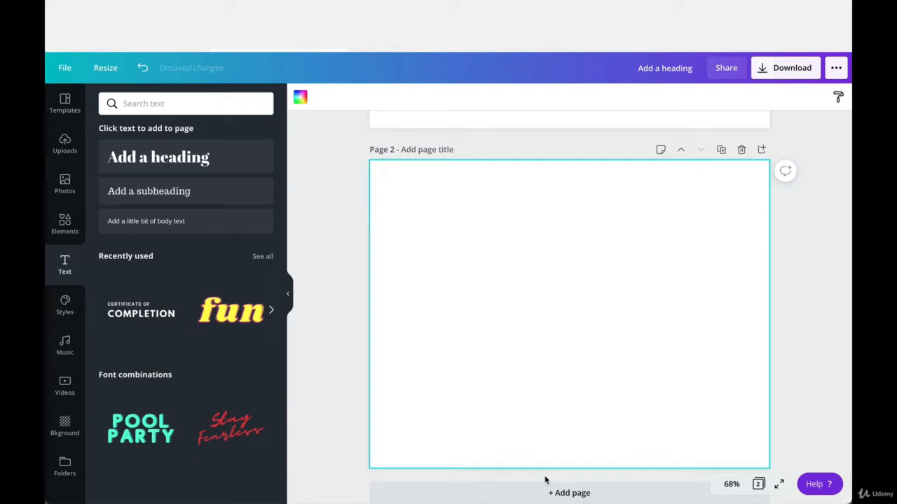
{"action": "scroll", "coordinate": [548, 485], "scroll_direction": "up", "scroll_amount": 5}
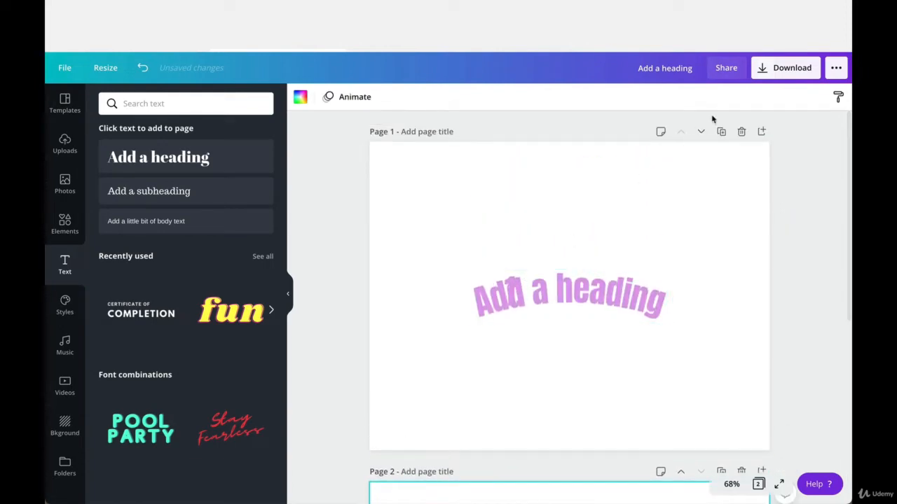
{"action": "left_click", "coordinate": [741, 132]}
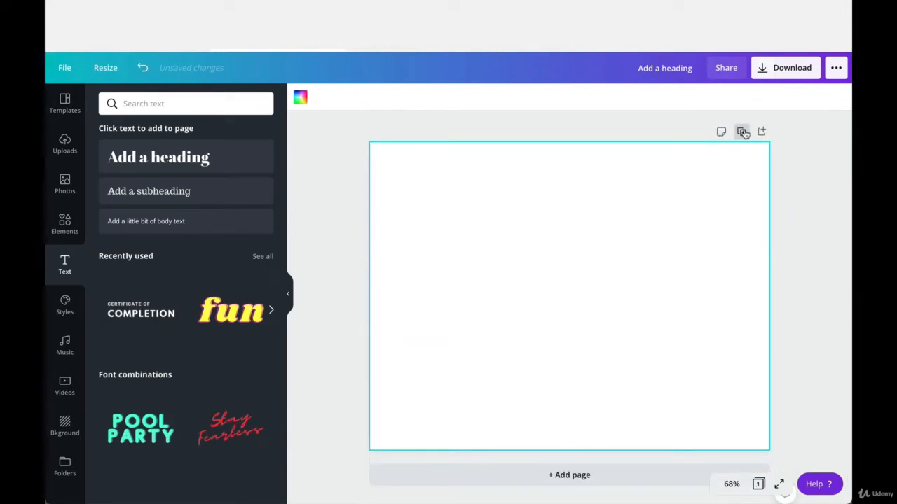
{"action": "left_click_drag", "start_coordinate": [141, 310], "coordinate": [469, 240]}
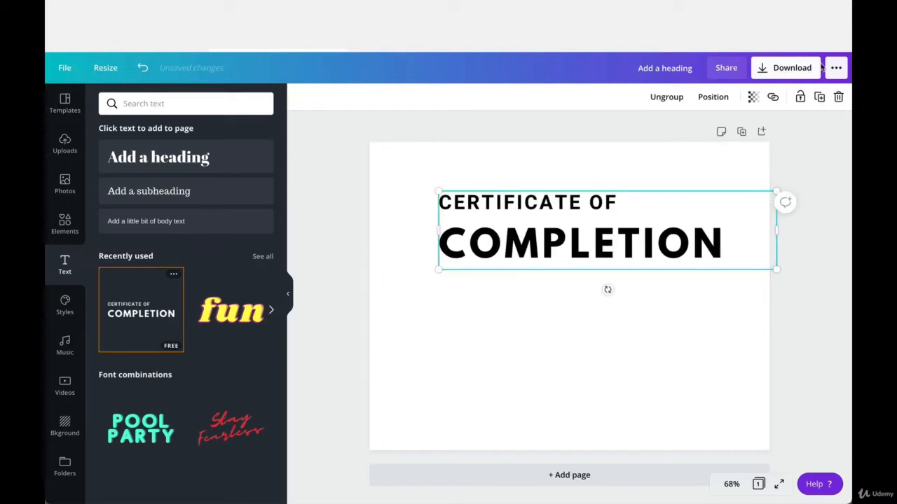
- Review the available file types and download the design as a PNG at size 1 with a transparent background
{"action": "left_click", "coordinate": [789, 68]}
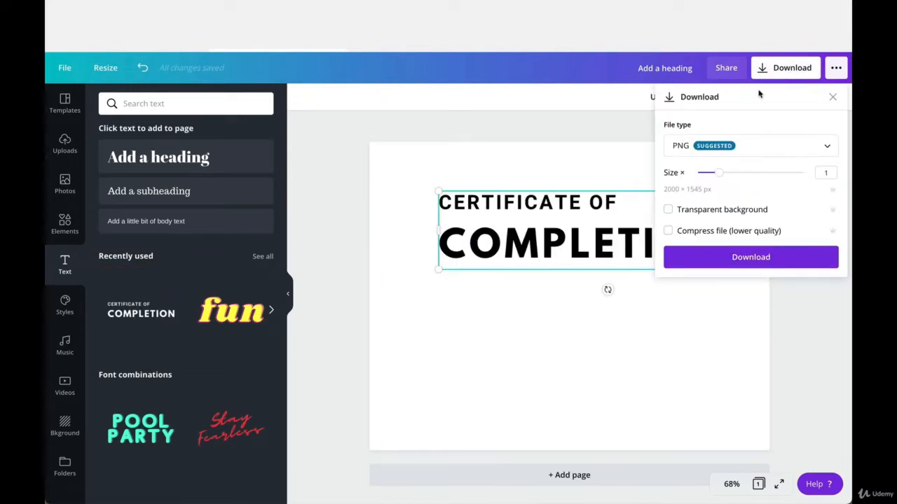
{"action": "left_click", "coordinate": [698, 145]}
{"action": "scroll", "coordinate": [681, 230], "scroll_direction": "down", "scroll_amount": 1}
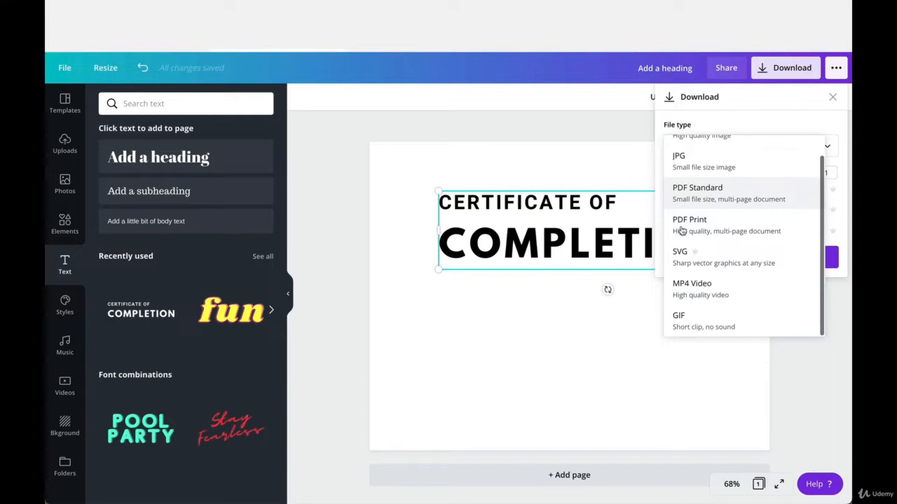
{"action": "scroll", "coordinate": [698, 287], "scroll_direction": "up", "scroll_amount": 1}
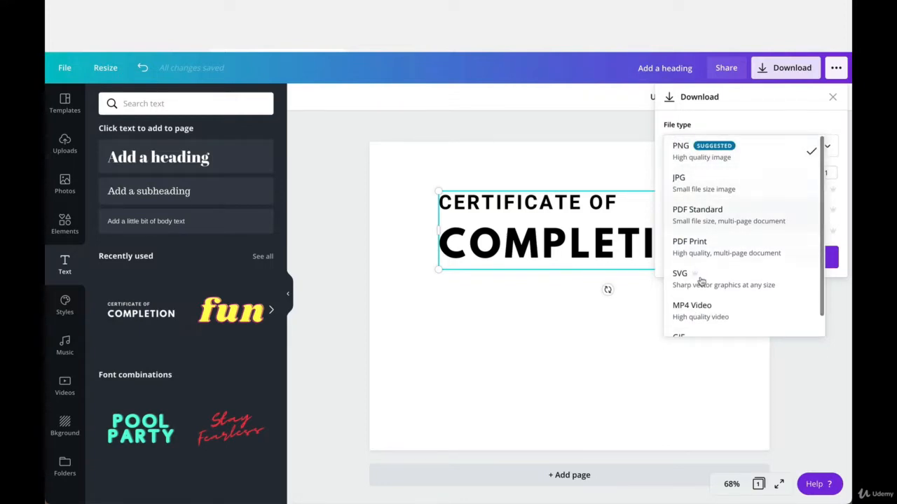
{"action": "left_click", "coordinate": [811, 120]}
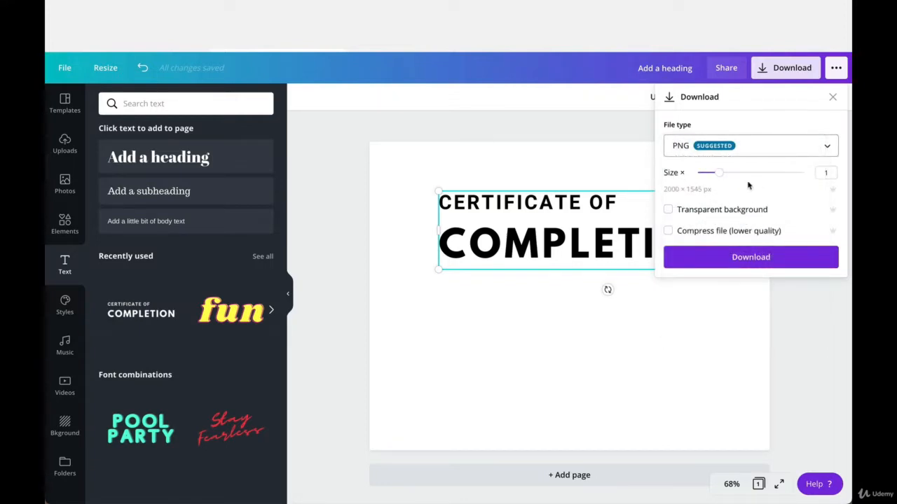
{"action": "mouse_move", "coordinate": [721, 174]}
{"action": "left_mouse_down"}
{"action": "mouse_move", "coordinate": [761, 174]}
{"action": "mouse_move", "coordinate": [723, 180]}
{"action": "left_mouse_up"}
{"action": "left_click", "coordinate": [668, 210]}
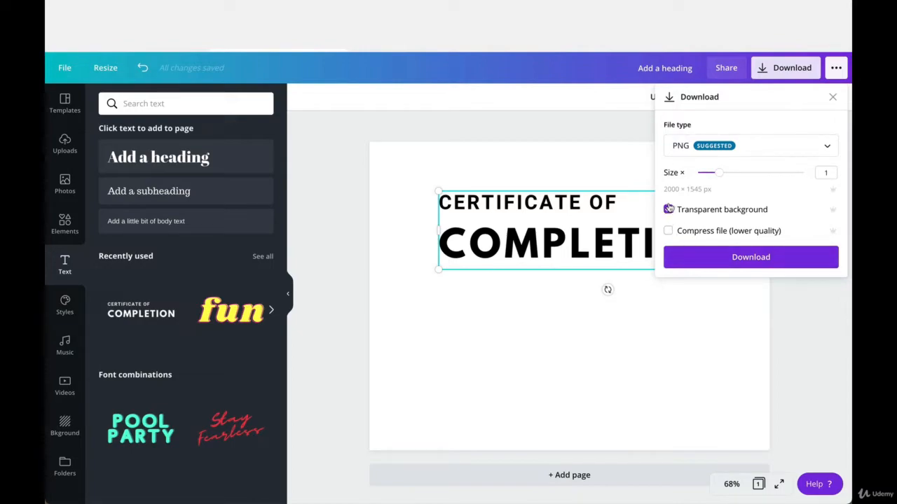
{"action": "left_click", "coordinate": [741, 258]}
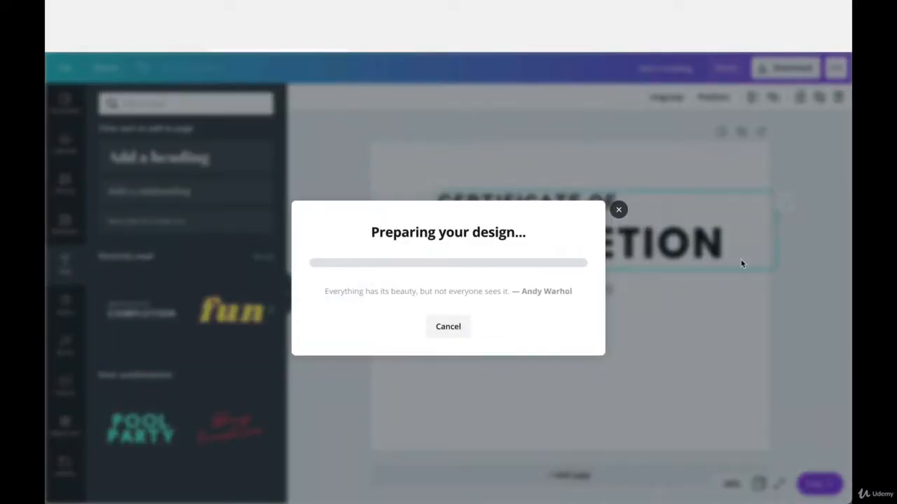
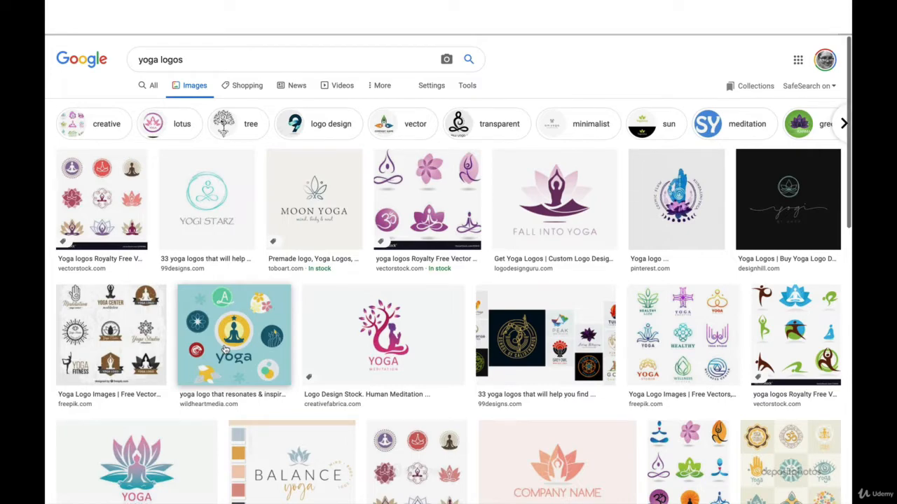
- In Google Images, browse the yoga logos results and examine their symbols, colors, fonts and layouts
{"action": "scroll", "coordinate": [224, 350], "scroll_direction": "down", "scroll_amount": 3}
{"action": "scroll", "coordinate": [224, 350], "scroll_direction": "down", "scroll_amount": 2}
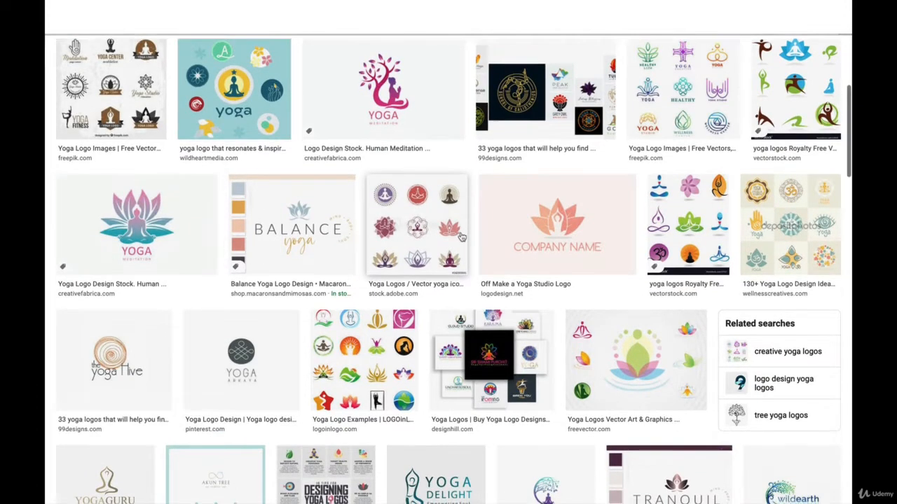
{"action": "scroll", "coordinate": [461, 237], "scroll_direction": "down", "scroll_amount": 3}
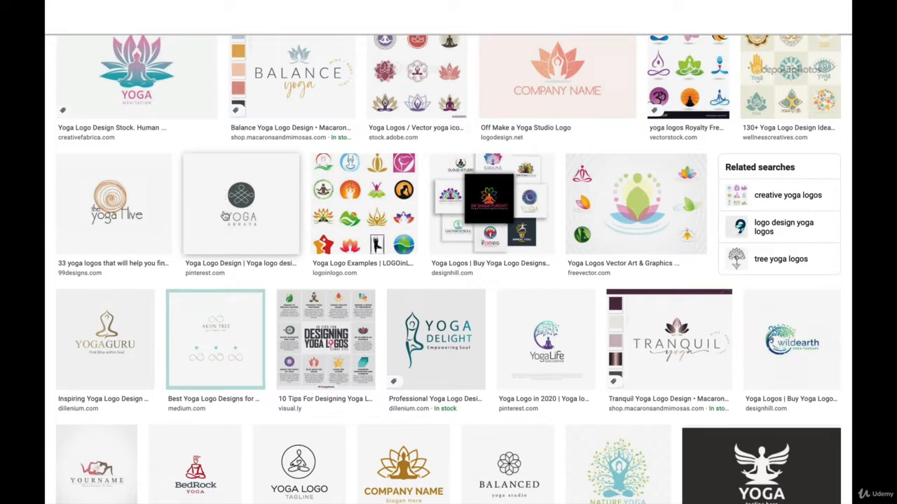
{"action": "scroll", "coordinate": [227, 191], "scroll_direction": "down", "scroll_amount": 2}
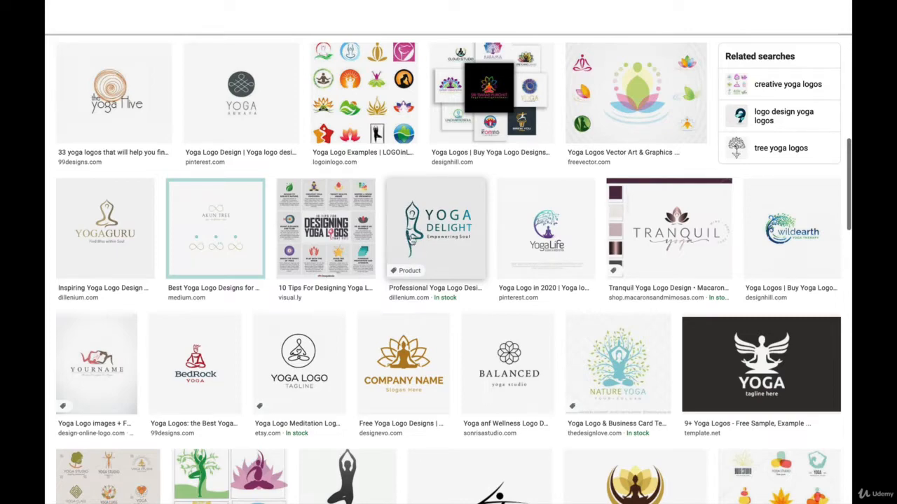
{"action": "scroll", "coordinate": [408, 260], "scroll_direction": "down", "scroll_amount": 1}
{"action": "scroll", "coordinate": [409, 260], "scroll_direction": "down", "scroll_amount": 3}
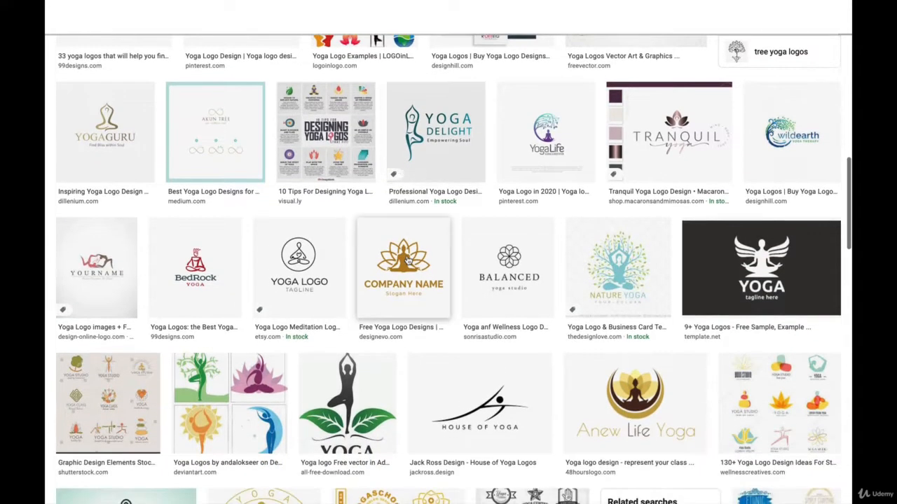
{"action": "scroll", "coordinate": [408, 261], "scroll_direction": "down", "scroll_amount": 2}
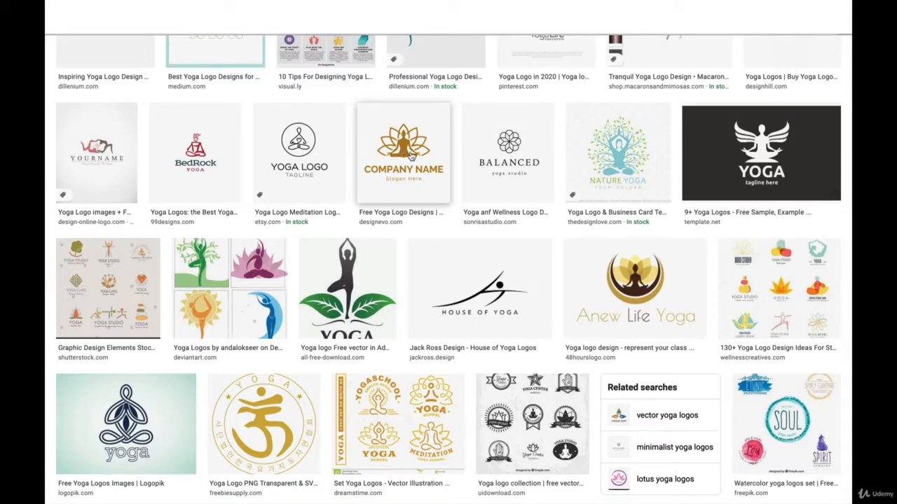
{"action": "scroll", "coordinate": [411, 156], "scroll_direction": "down", "scroll_amount": 3}
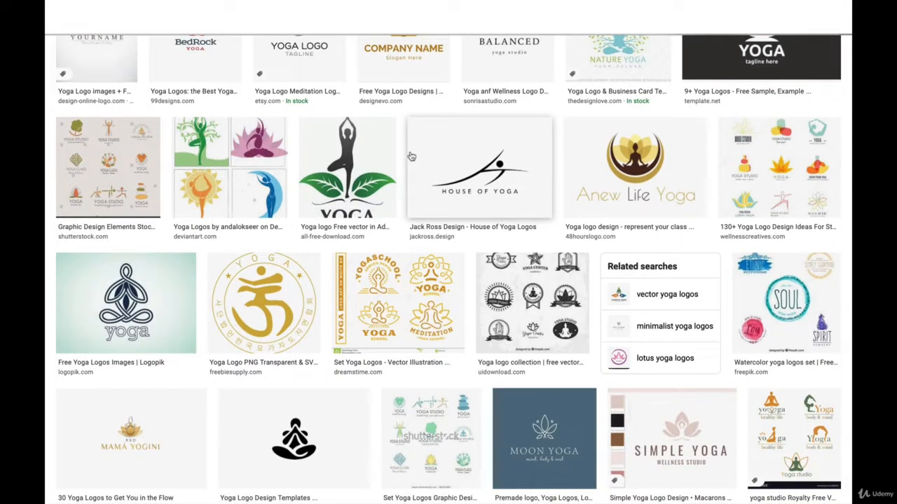
- Find the orange-and-blue Yoga logo from SeekLogo in the image results and save it to Downloads
{"action": "scroll", "coordinate": [412, 156], "scroll_direction": "down", "scroll_amount": 3}
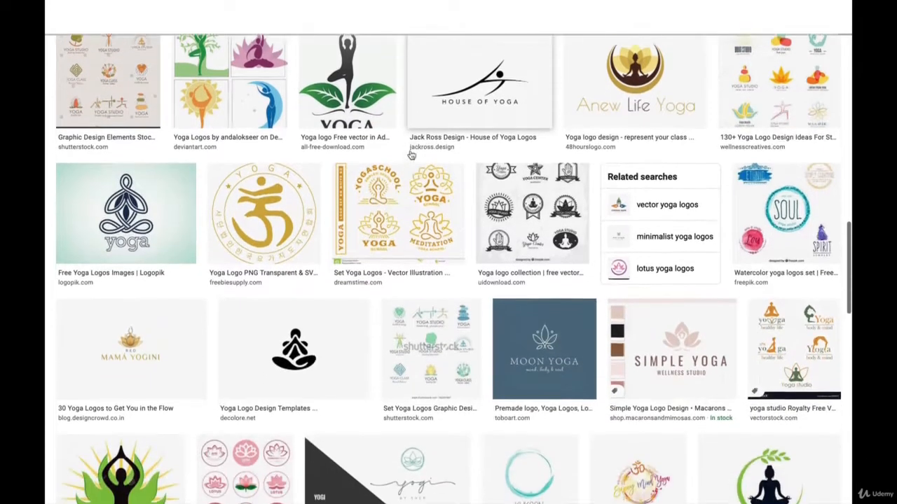
{"action": "scroll", "coordinate": [411, 155], "scroll_direction": "down", "scroll_amount": 4}
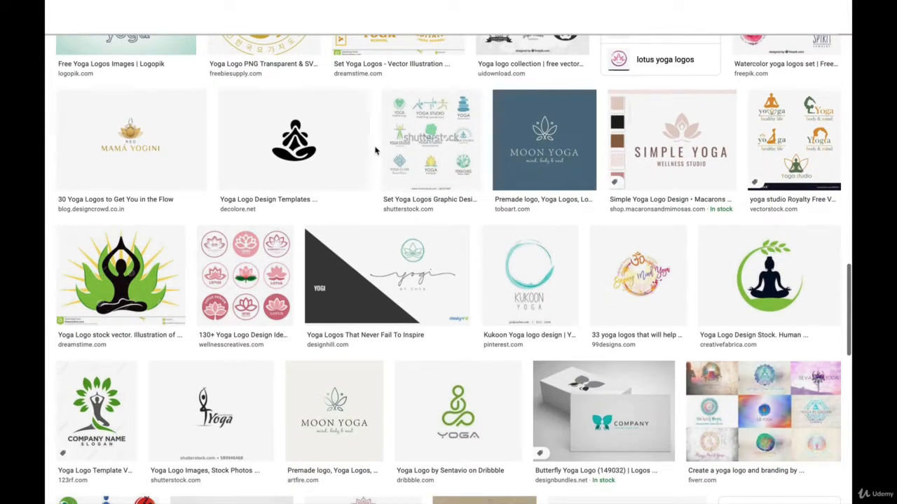
{"action": "scroll", "coordinate": [289, 369], "scroll_direction": "down", "scroll_amount": 5}
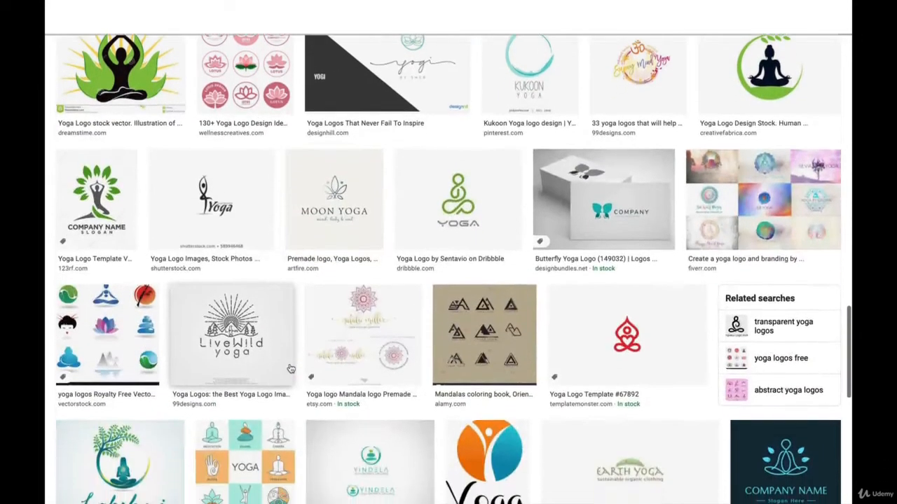
{"action": "scroll", "coordinate": [290, 369], "scroll_direction": "down", "scroll_amount": 1}
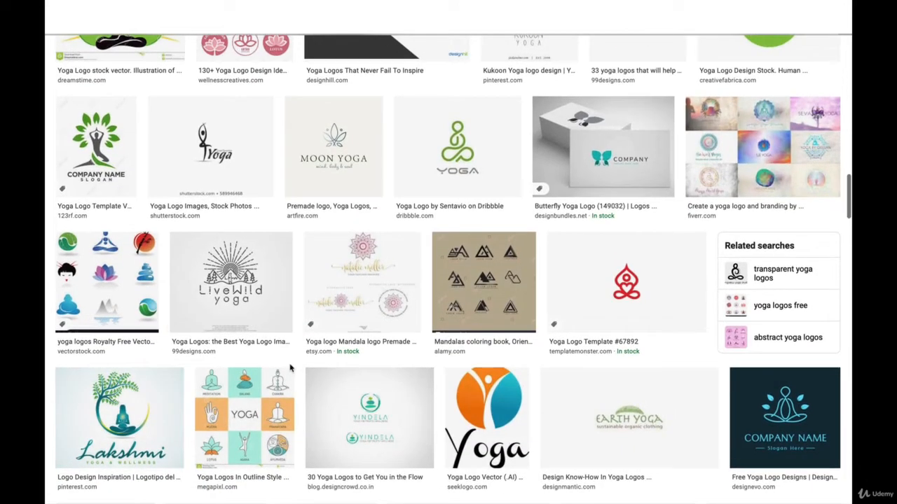
{"action": "scroll", "coordinate": [291, 370], "scroll_direction": "down", "scroll_amount": 2}
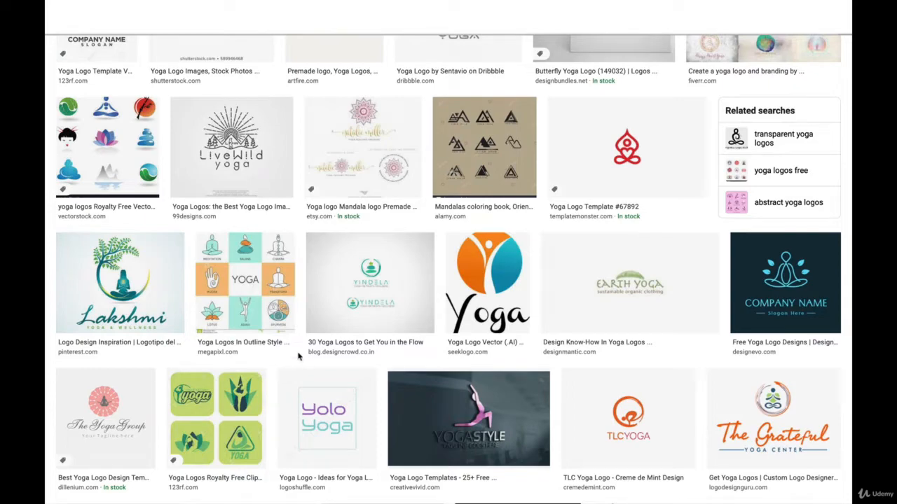
{"action": "left_click", "coordinate": [493, 306]}
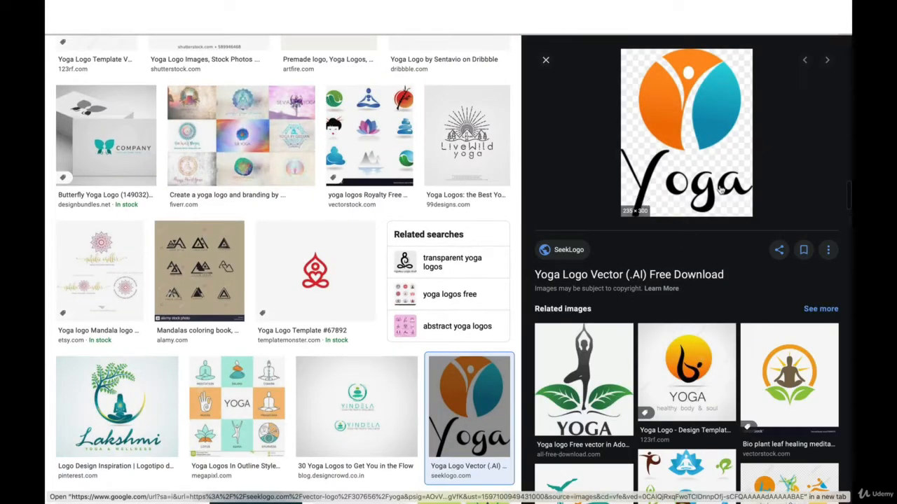
{"action": "right_click", "coordinate": [661, 123]}
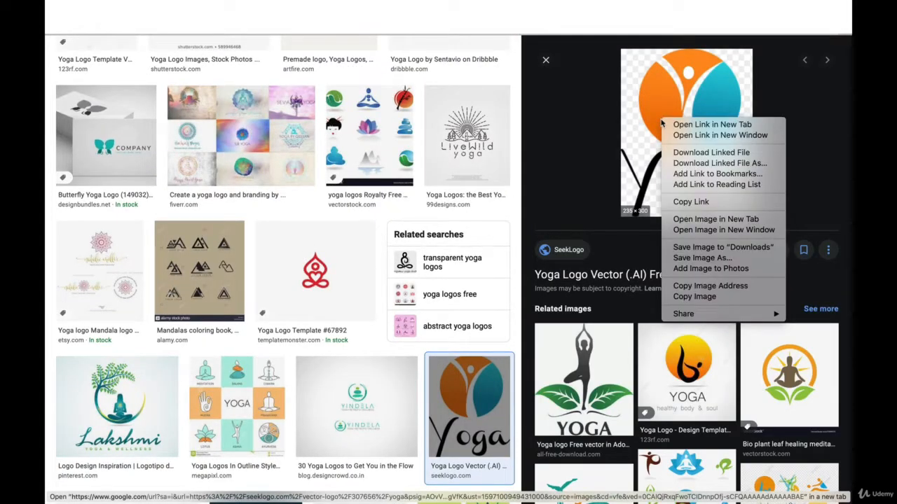
{"action": "left_click", "coordinate": [708, 248]}
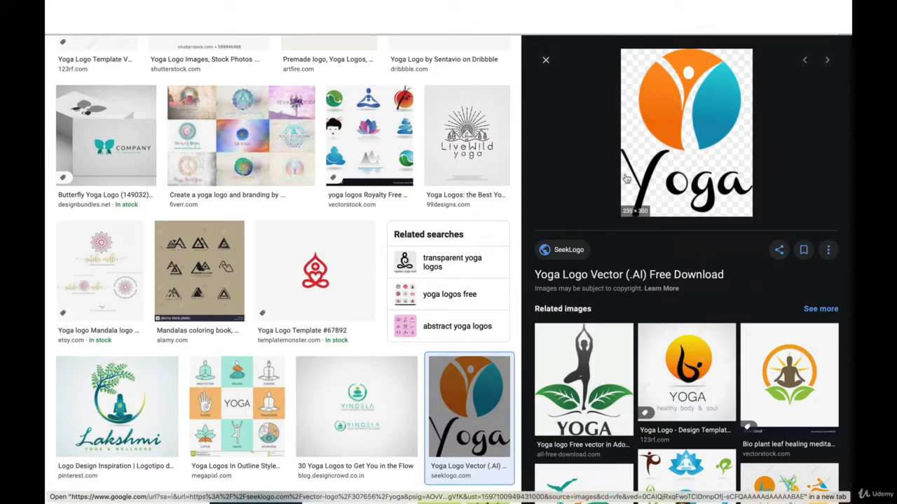
- Preview the Lakshmi Yoga & Wellness logo from Pinterest and save the image to Downloads
{"action": "scroll", "coordinate": [235, 458], "scroll_direction": "down", "scroll_amount": 3}
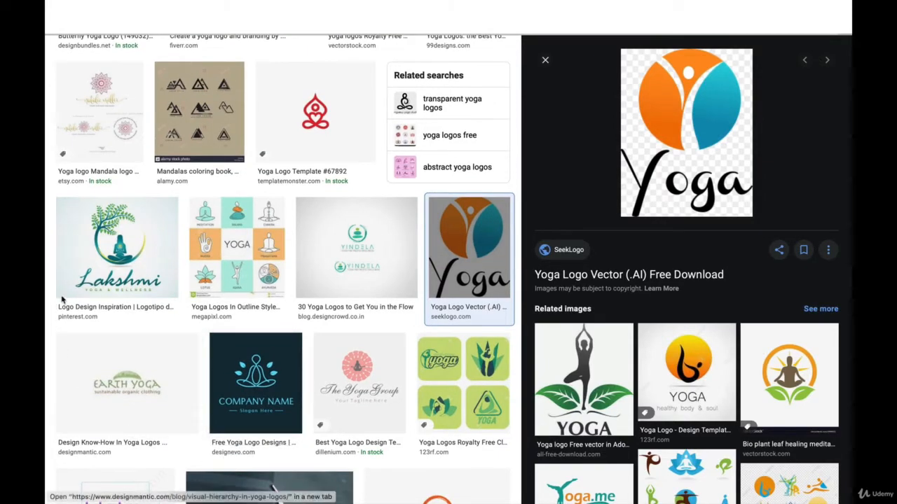
{"action": "right_click", "coordinate": [124, 259]}
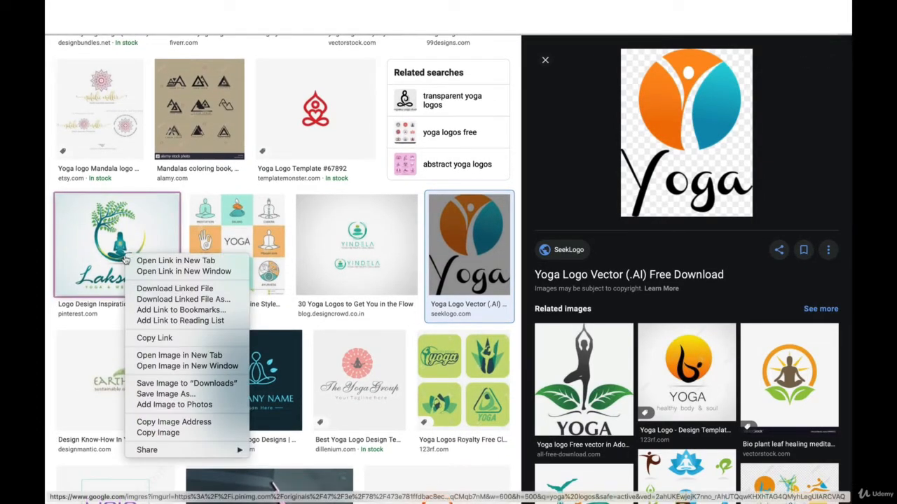
{"action": "left_click", "coordinate": [124, 259]}
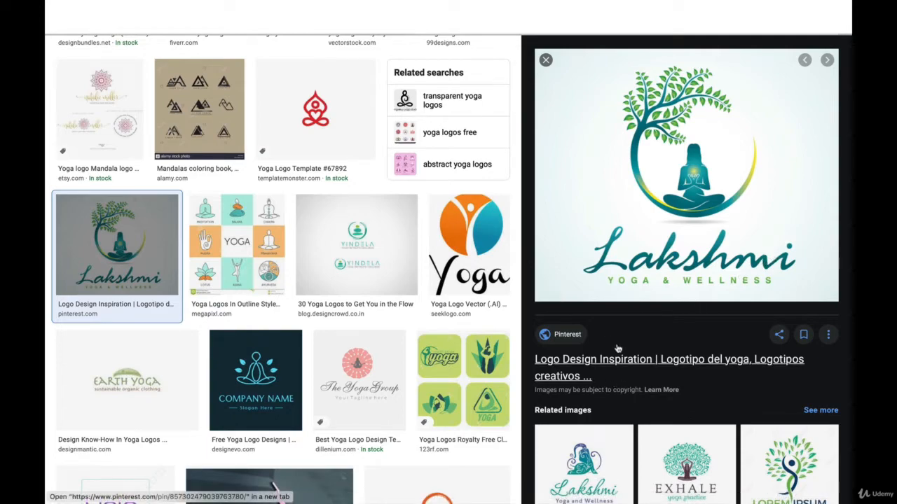
{"action": "scroll", "coordinate": [631, 294], "scroll_direction": "down", "scroll_amount": 1}
{"action": "right_click", "coordinate": [632, 278]}
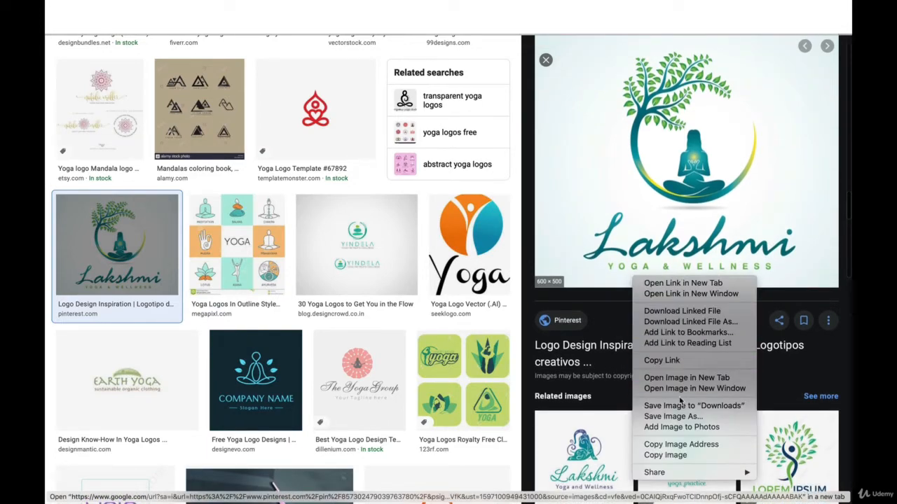
{"action": "left_click", "coordinate": [679, 406]}
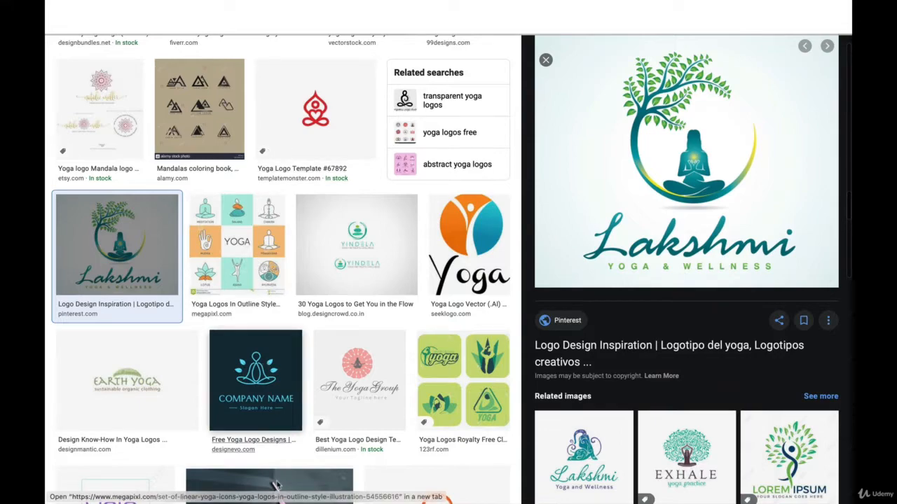
- Find the green Yoga Tree logo from DesignMantic further down the results and save it to Downloads
{"action": "scroll", "coordinate": [308, 435], "scroll_direction": "down", "scroll_amount": 4}
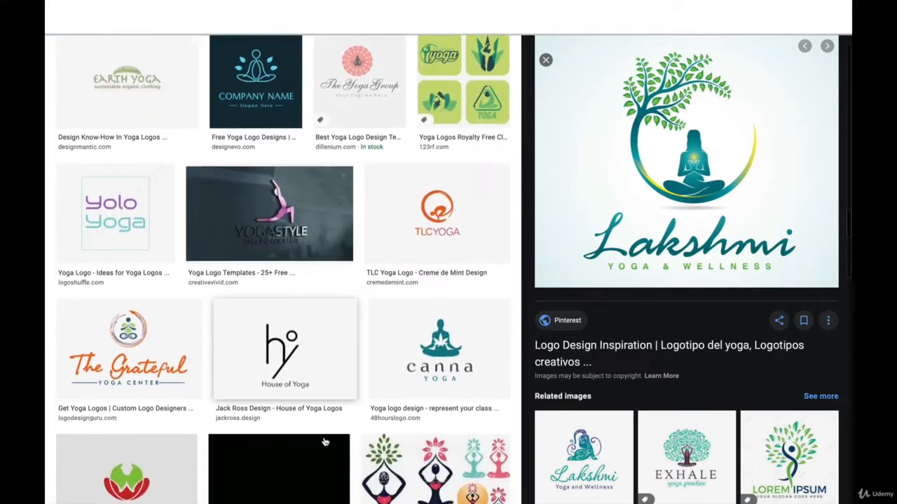
{"action": "scroll", "coordinate": [324, 443], "scroll_direction": "down", "scroll_amount": 4}
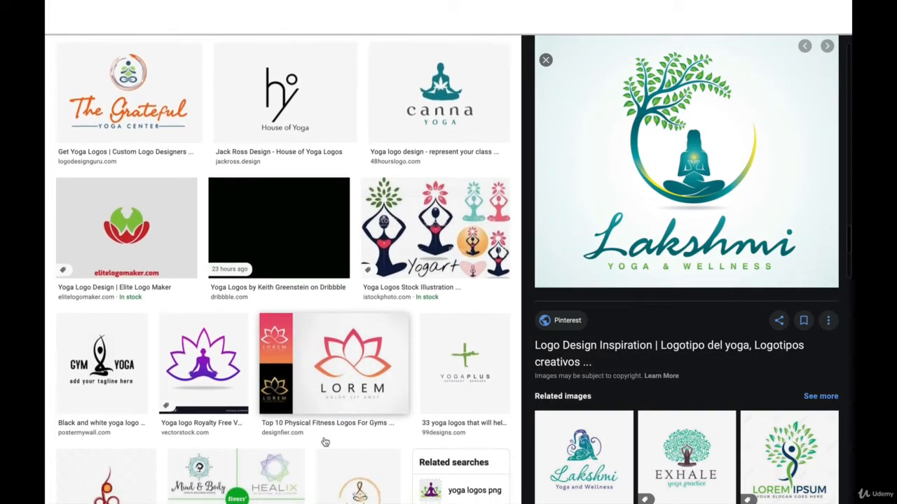
{"action": "scroll", "coordinate": [325, 442], "scroll_direction": "down", "scroll_amount": 3}
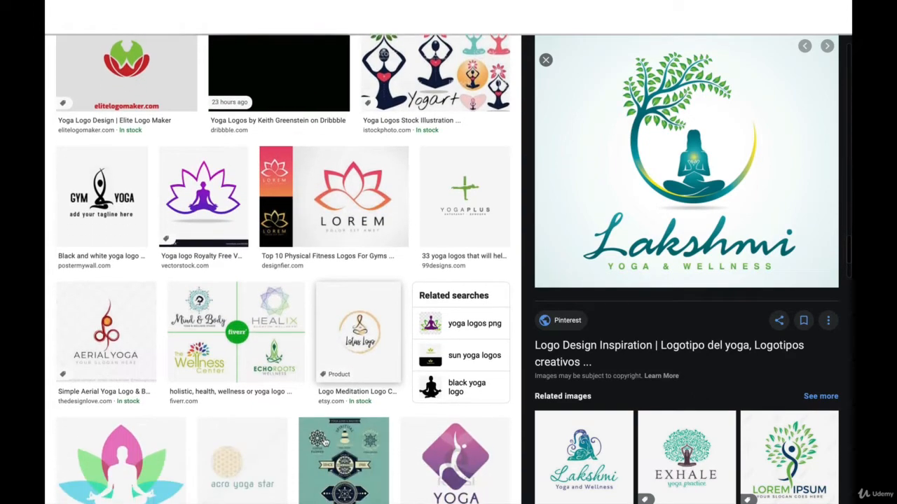
{"action": "scroll", "coordinate": [324, 435], "scroll_direction": "down", "scroll_amount": 3}
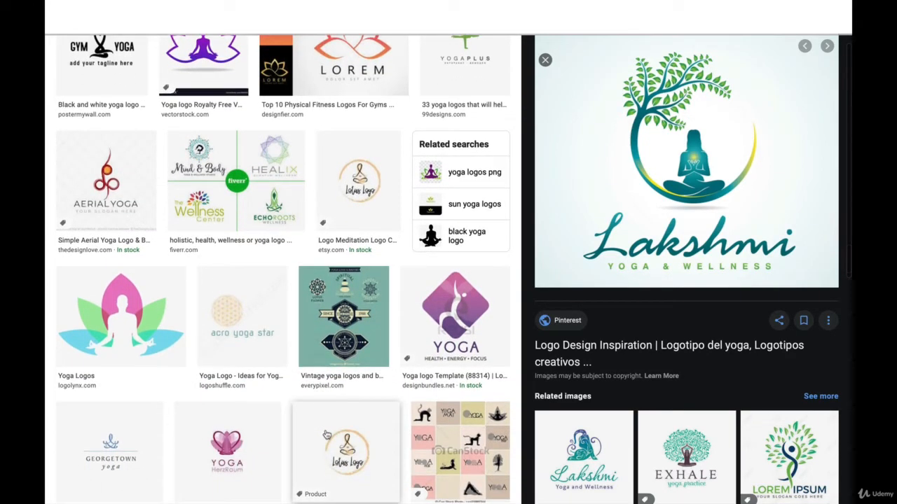
{"action": "scroll", "coordinate": [326, 436], "scroll_direction": "down", "scroll_amount": 3}
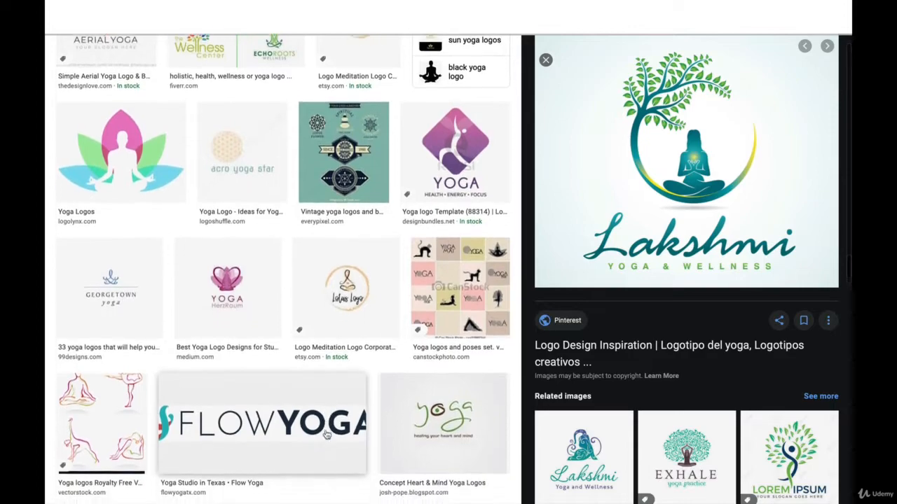
{"action": "scroll", "coordinate": [324, 436], "scroll_direction": "down", "scroll_amount": 5}
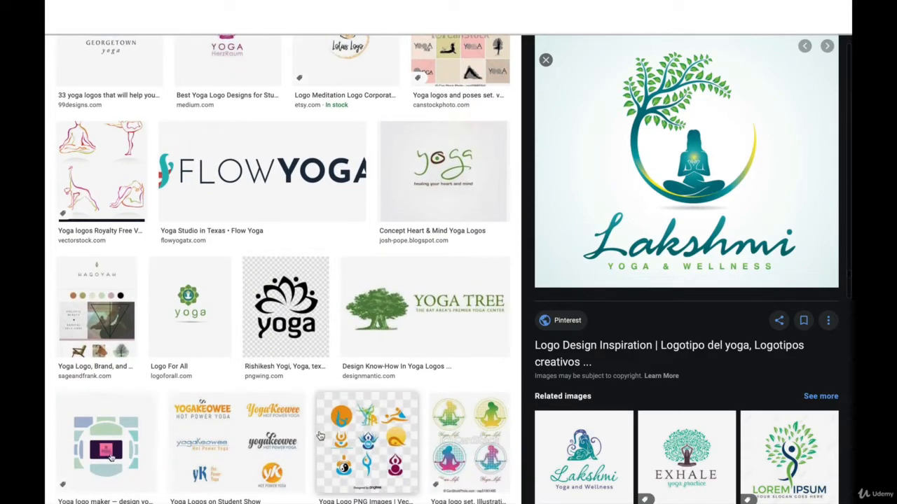
{"action": "left_click", "coordinate": [398, 323]}
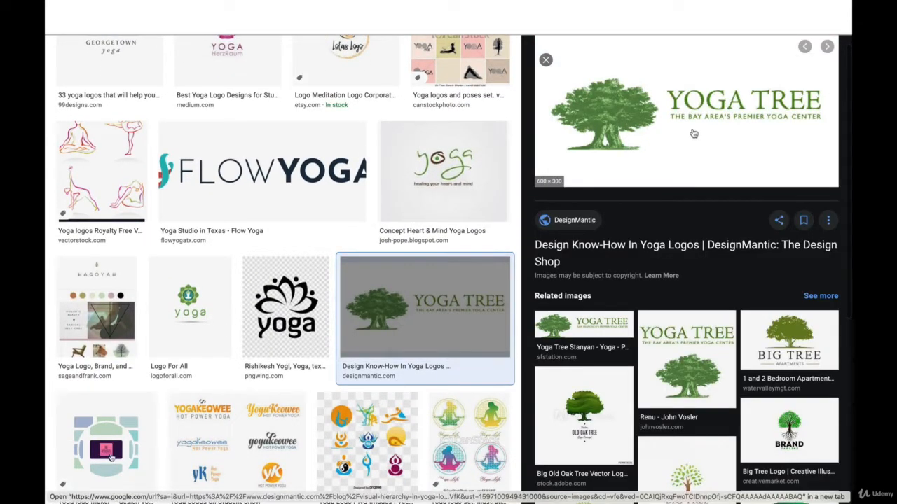
{"action": "right_click", "coordinate": [611, 98]}
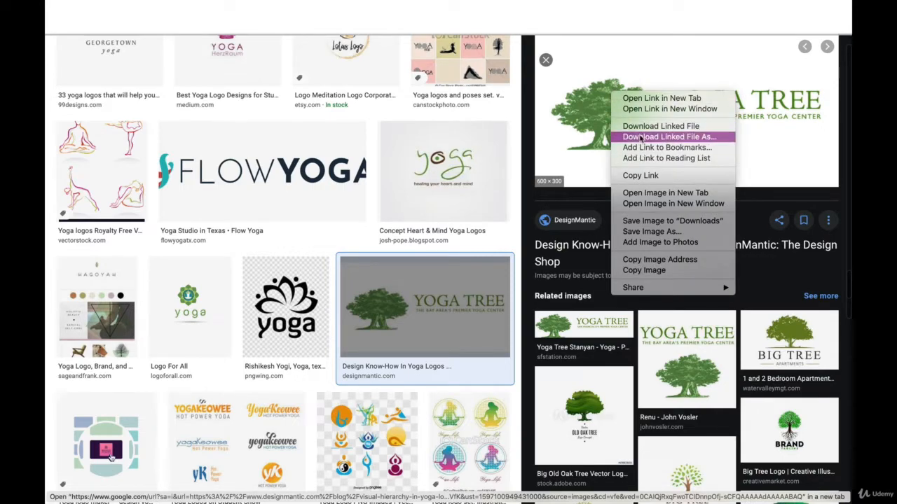
{"action": "left_click", "coordinate": [662, 222]}
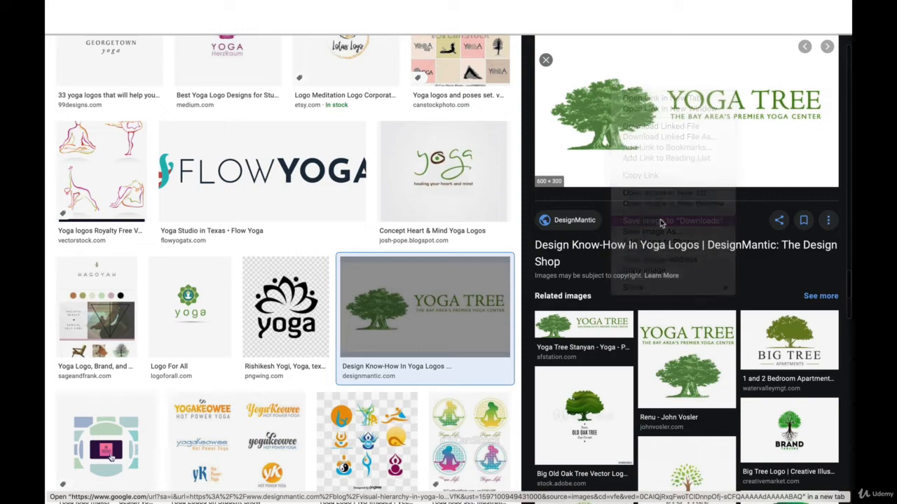
- Open the Big Tree logo template among the Yoga Tree logo's related images and save it to Downloads
{"action": "scroll", "coordinate": [668, 280], "scroll_direction": "down", "scroll_amount": 3}
{"action": "left_click", "coordinate": [673, 337]}
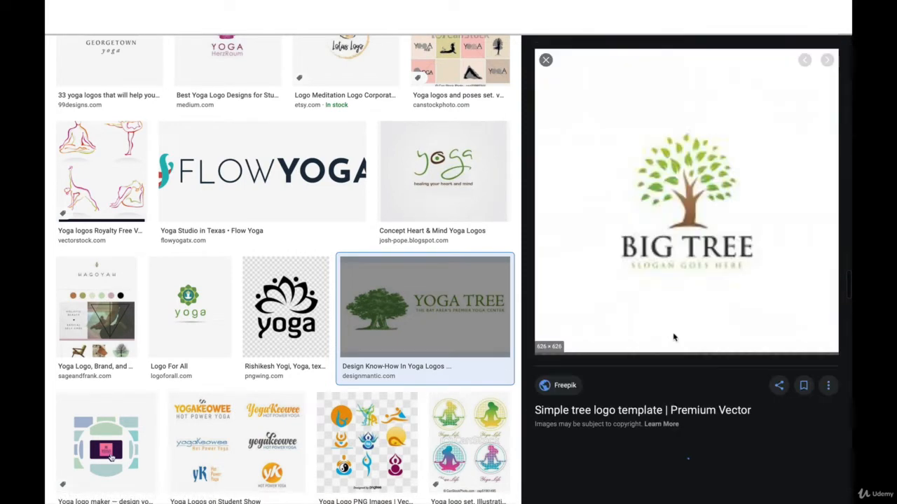
{"action": "right_click", "coordinate": [662, 200]}
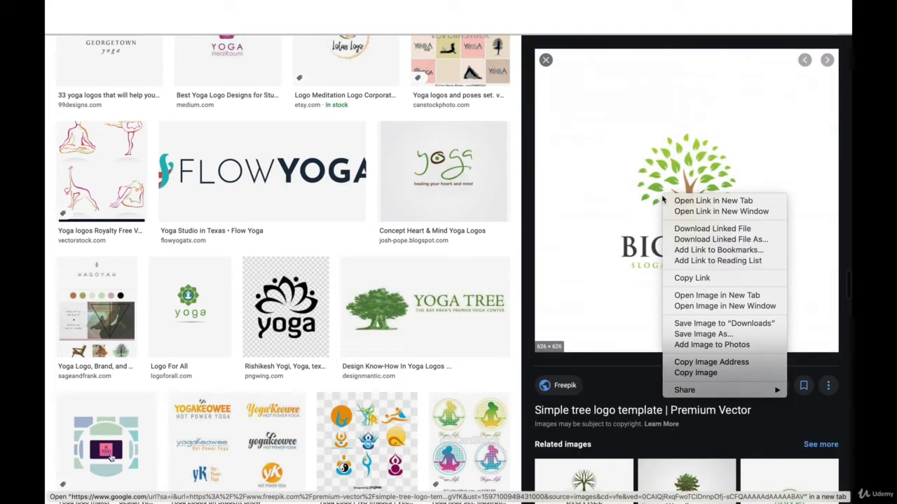
{"action": "left_click", "coordinate": [718, 325]}
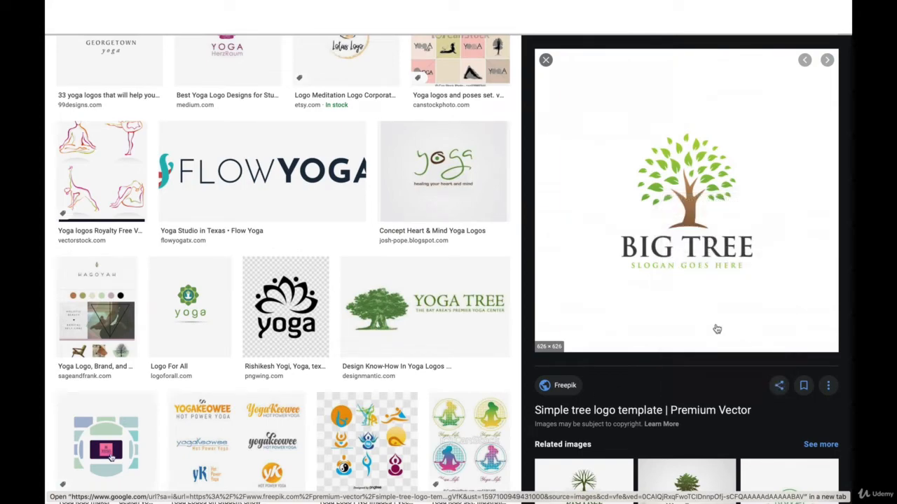
- Change the image search query from yoga logos to "yoga collor pallets" and run it
{"action": "scroll", "coordinate": [378, 237], "scroll_direction": "up", "scroll_amount": 10}
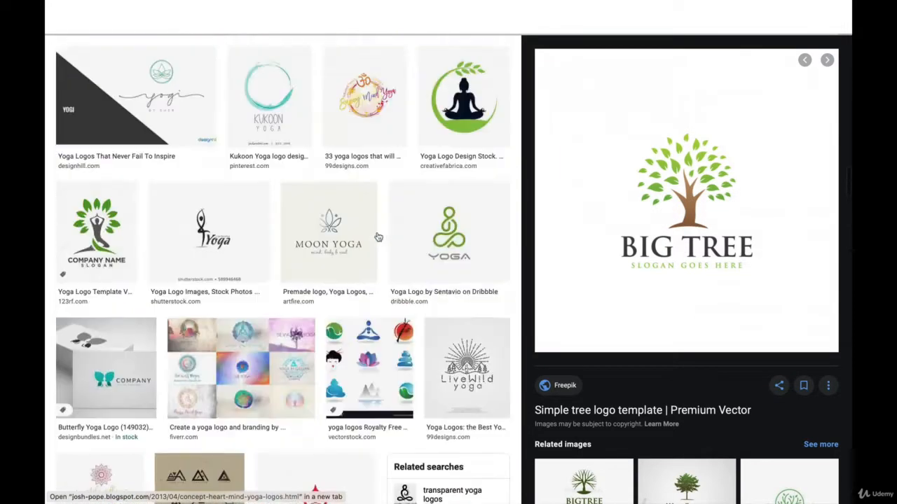
{"action": "scroll", "coordinate": [378, 237], "scroll_direction": "up", "scroll_amount": 15}
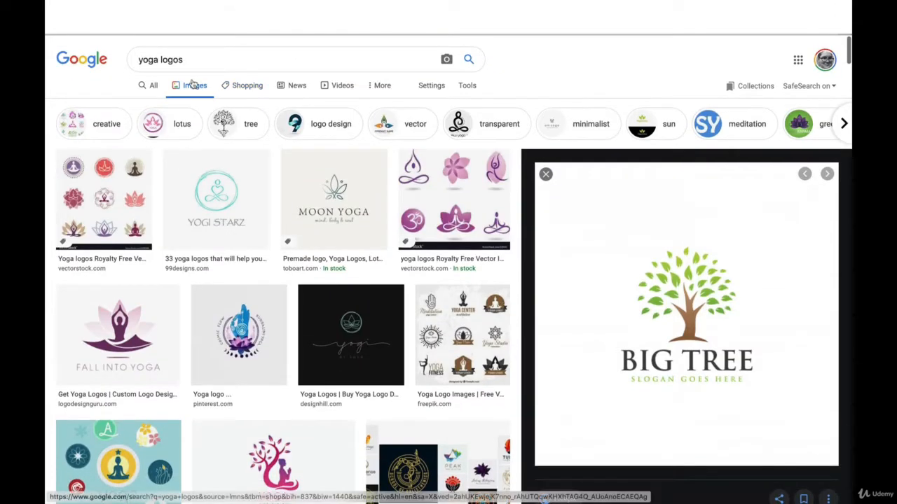
{"action": "left_click", "coordinate": [187, 59]}
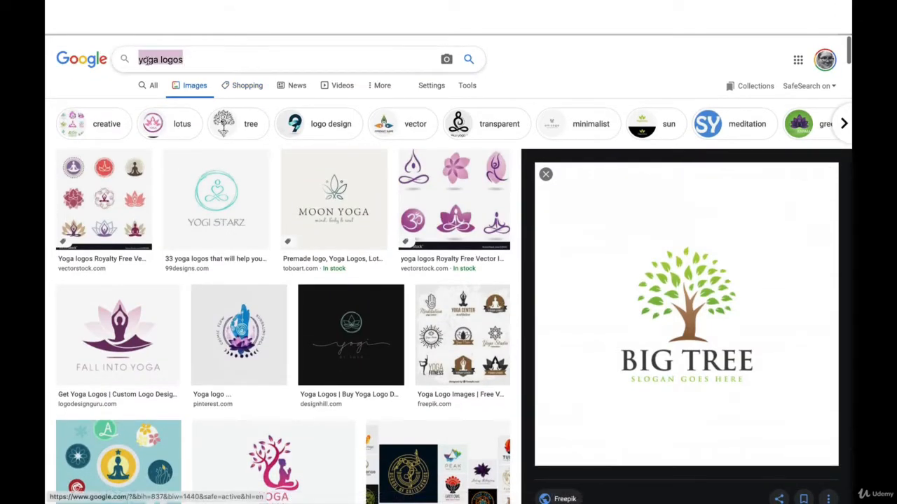
{"action": "left_click_drag", "start_coordinate": [186, 59], "coordinate": [161, 62]}
{"action": "type", "text": "collor pallet"}
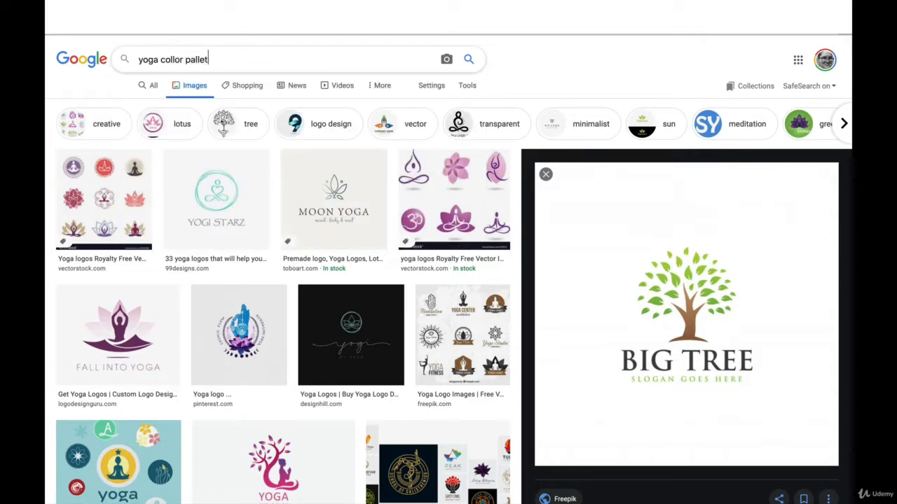
{"action": "key", "text": "Return"}
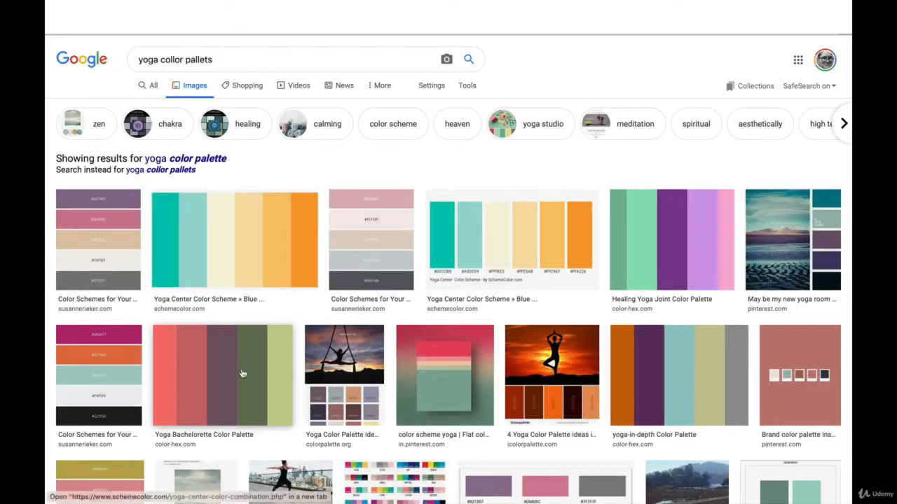
- Preview the Yoga Center Color Scheme with hex codes from SchemeColor.com and save the image to Downloads
{"action": "scroll", "coordinate": [237, 369], "scroll_direction": "down", "scroll_amount": 1}
{"action": "scroll", "coordinate": [237, 368], "scroll_direction": "down", "scroll_amount": 2}
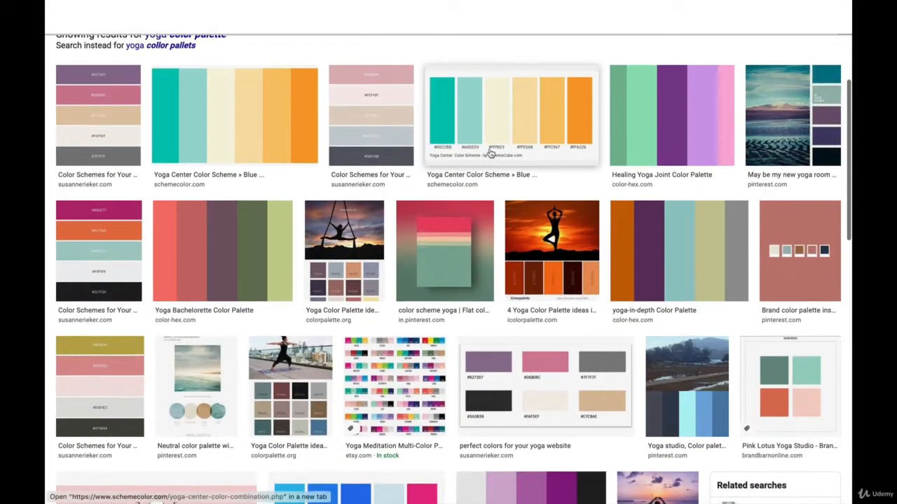
{"action": "right_click", "coordinate": [446, 139]}
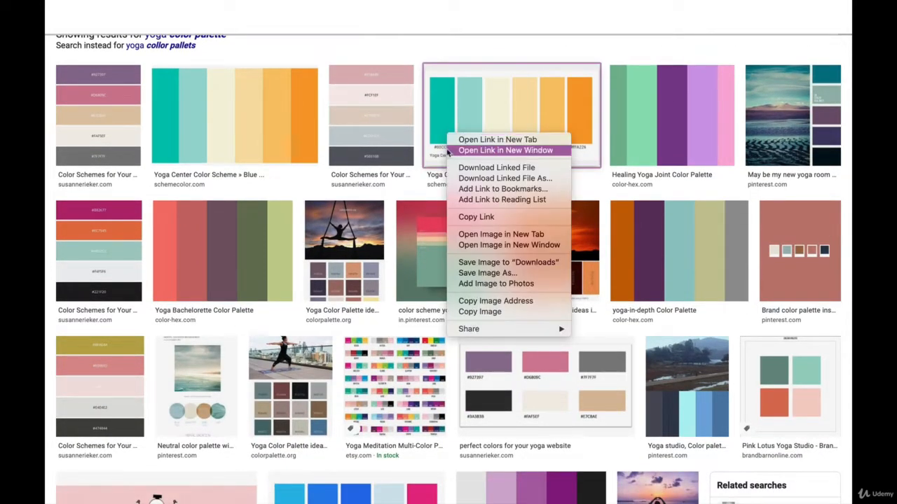
{"action": "key", "text": "Escape"}
{"action": "left_click", "coordinate": [447, 120]}
{"action": "right_click", "coordinate": [641, 147]}
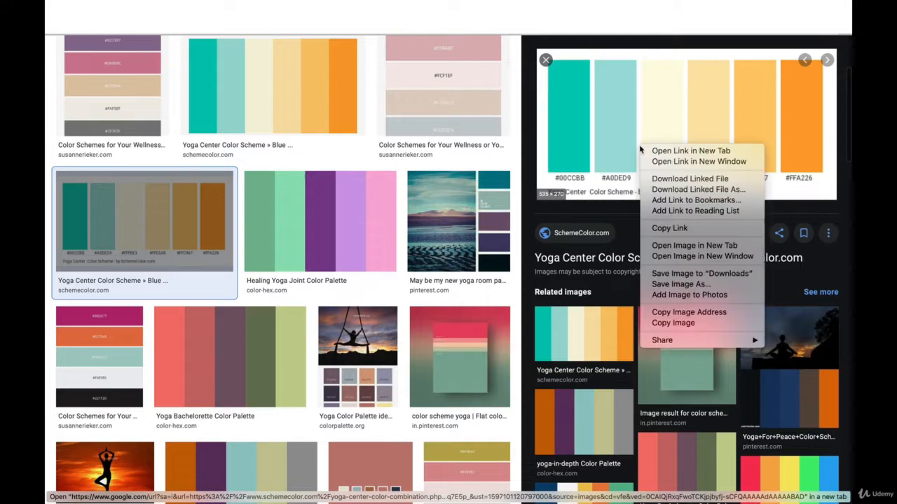
{"action": "left_click", "coordinate": [665, 276]}
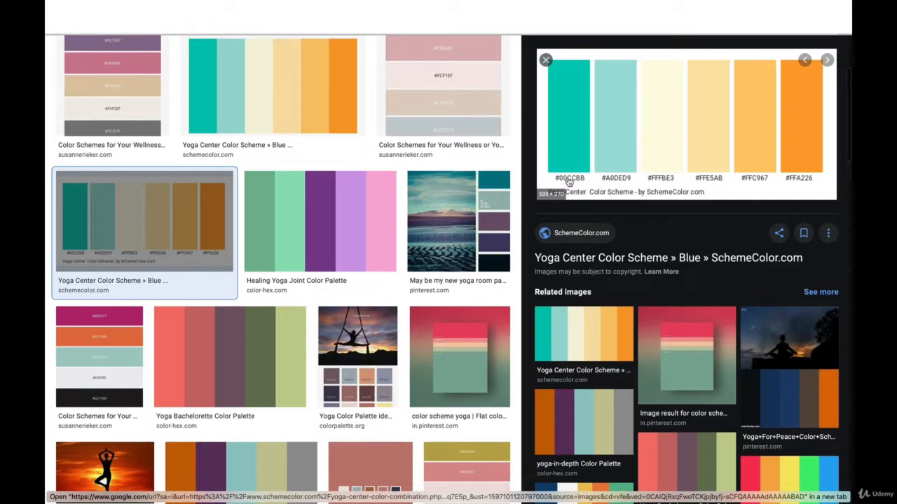
- Preview the Healing Yoga Joint palette, then open the wellness color scheme starting with #B82677 and save its image to Downloads
{"action": "left_click", "coordinate": [309, 225]}
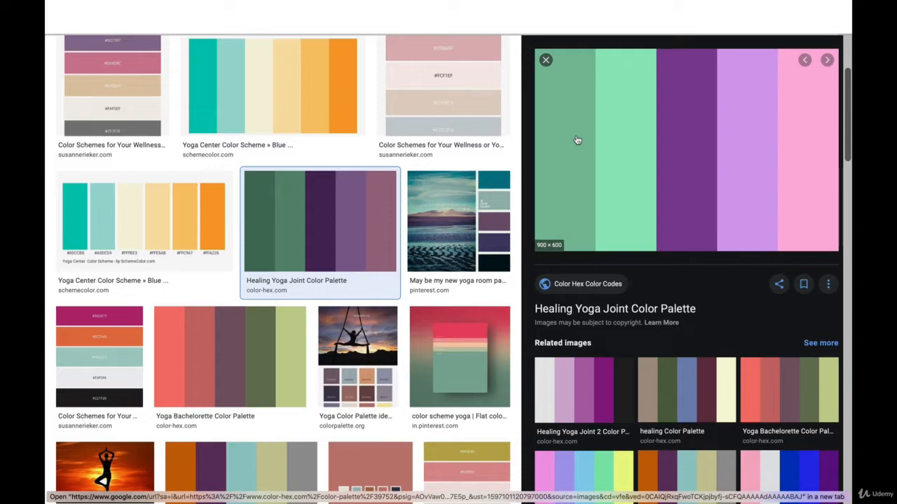
{"action": "left_click", "coordinate": [100, 354]}
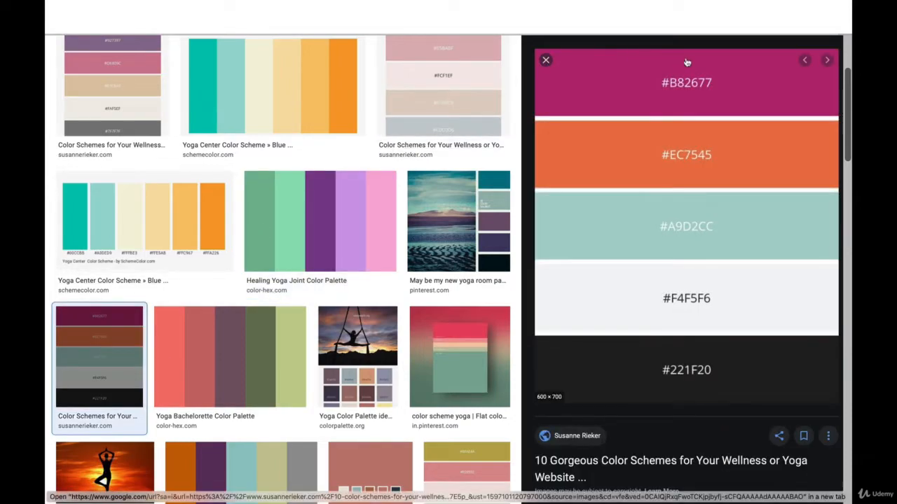
{"action": "right_click", "coordinate": [650, 84]}
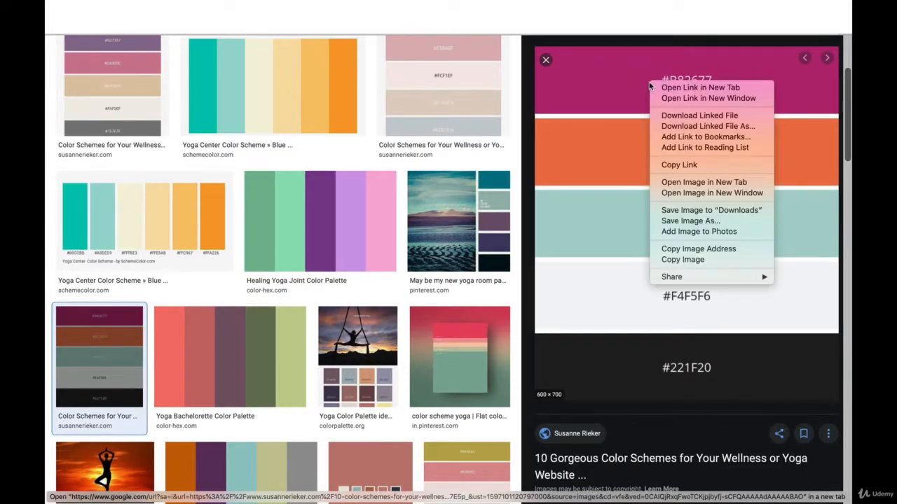
{"action": "left_click", "coordinate": [681, 212]}
- Find the six-swatch "perfect colors for your yoga website" palette further down the results and save it to Downloads
{"action": "scroll", "coordinate": [338, 348], "scroll_direction": "down", "scroll_amount": 10}
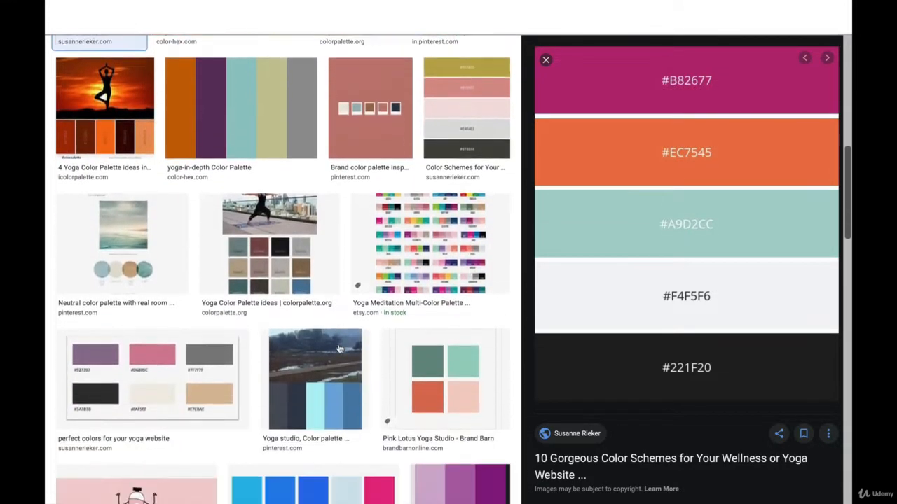
{"action": "scroll", "coordinate": [339, 348], "scroll_direction": "down", "scroll_amount": 3}
{"action": "scroll", "coordinate": [340, 349], "scroll_direction": "down", "scroll_amount": 1}
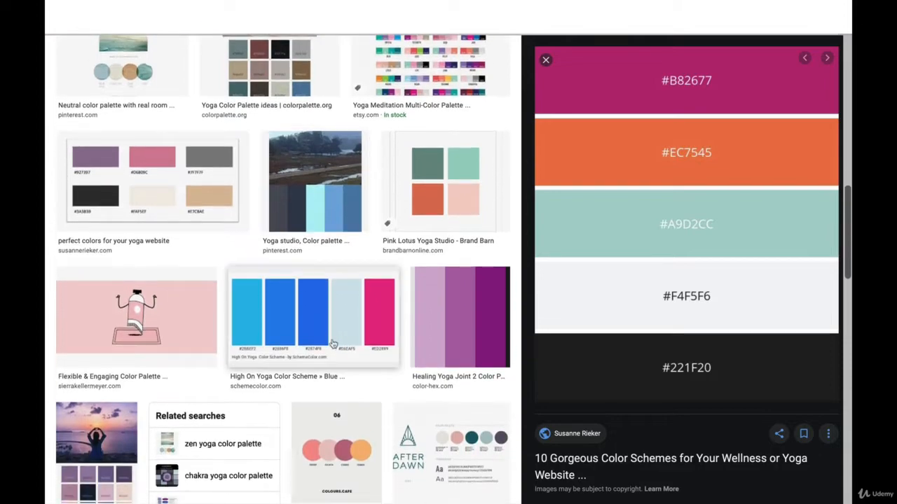
{"action": "left_click", "coordinate": [199, 188]}
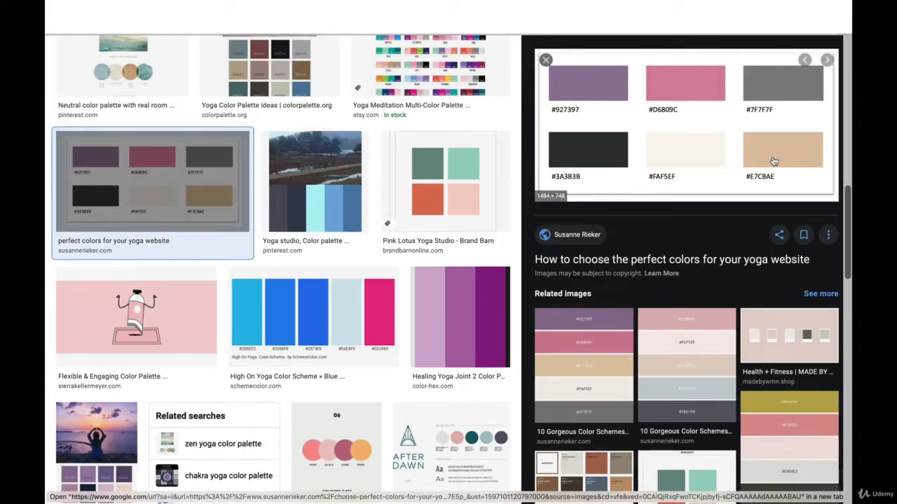
{"action": "right_click", "coordinate": [688, 159]}
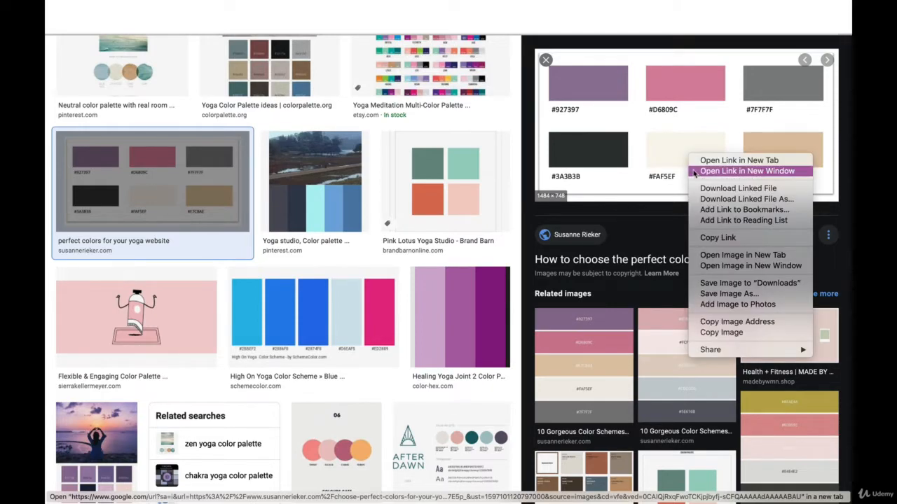
{"action": "left_click", "coordinate": [719, 295]}
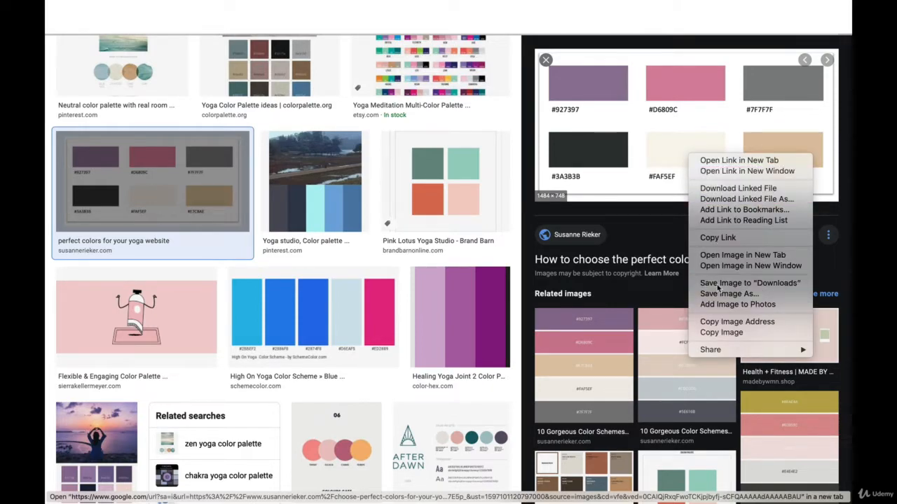
- Find and preview the purple and turquoise blue vector pattern for yoga mats from 123RF
{"action": "scroll", "coordinate": [168, 407], "scroll_direction": "down", "scroll_amount": 3}
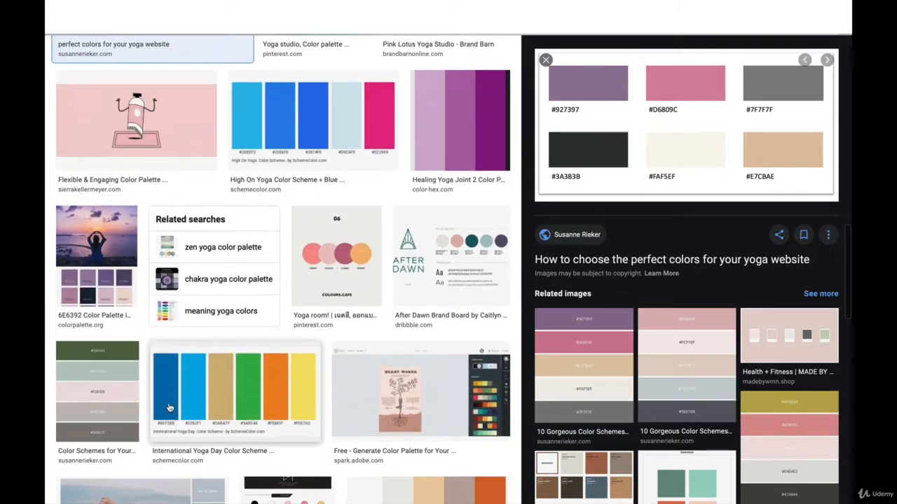
{"action": "scroll", "coordinate": [168, 407], "scroll_direction": "down", "scroll_amount": 6}
{"action": "scroll", "coordinate": [169, 406], "scroll_direction": "down", "scroll_amount": 5}
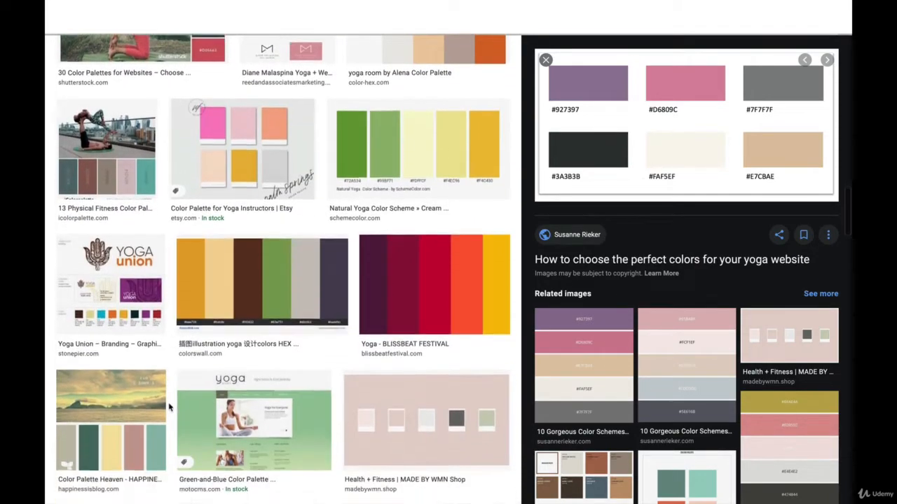
{"action": "scroll", "coordinate": [169, 407], "scroll_direction": "down", "scroll_amount": 5}
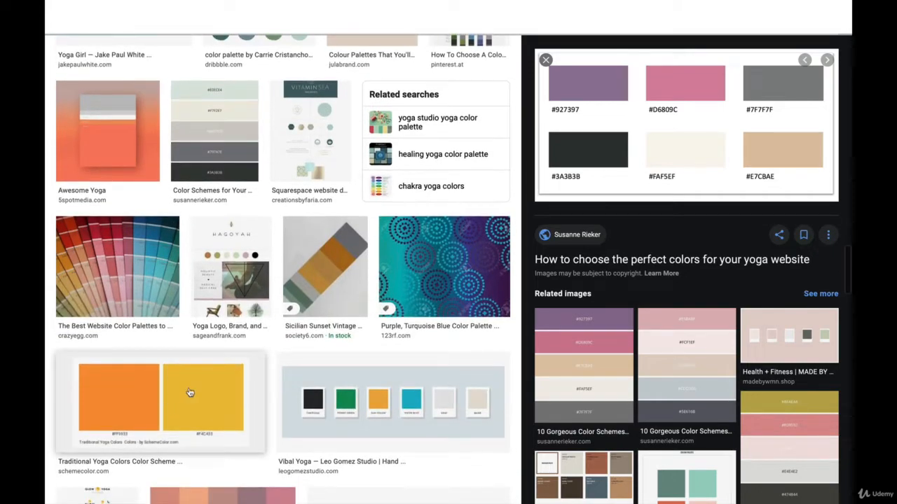
{"action": "left_click", "coordinate": [433, 289]}
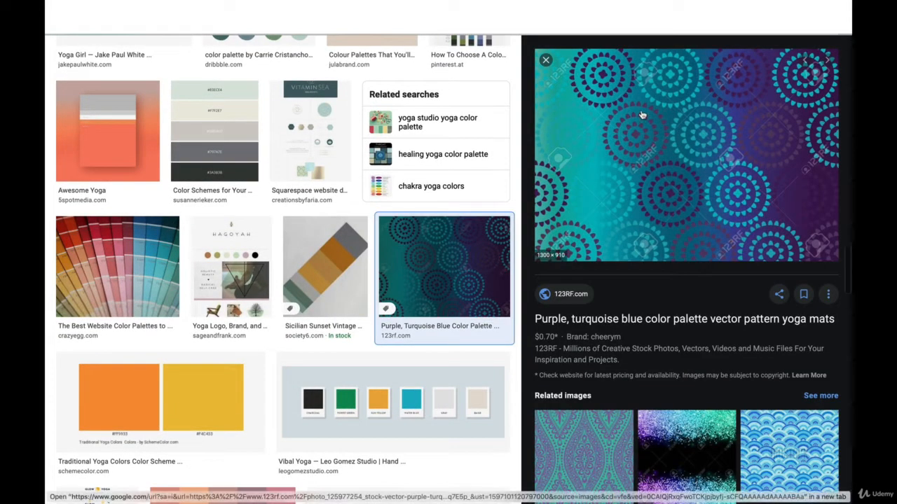
{"action": "right_click", "coordinate": [641, 112]}
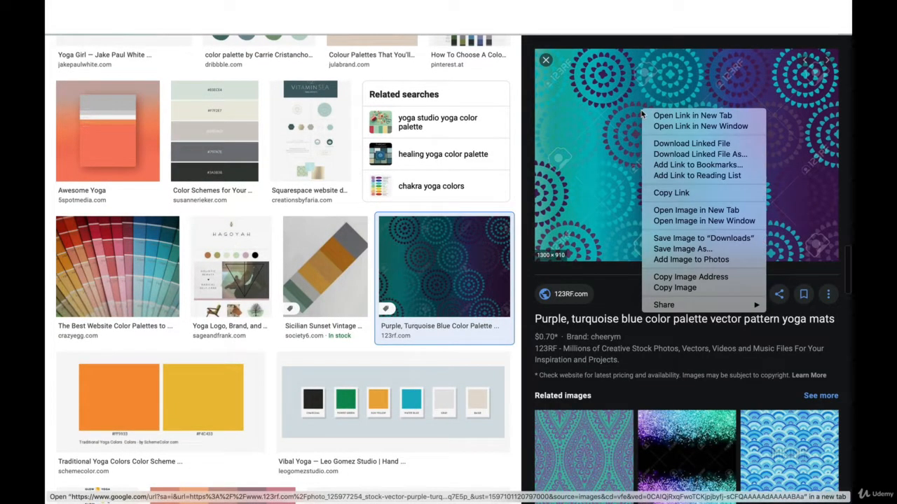
{"action": "left_click", "coordinate": [513, 214]}
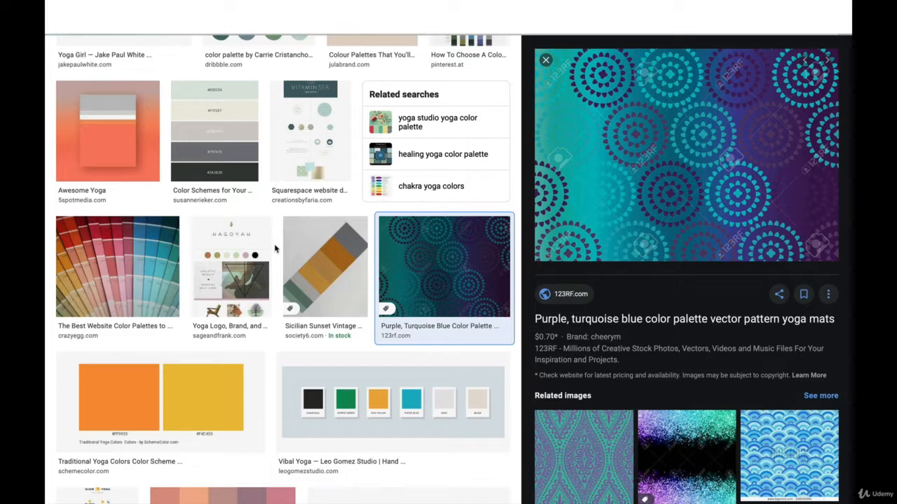
- Open the neutral color scheme starting with #E0ECE4 and save its image to Downloads
{"action": "left_click", "coordinate": [212, 139]}
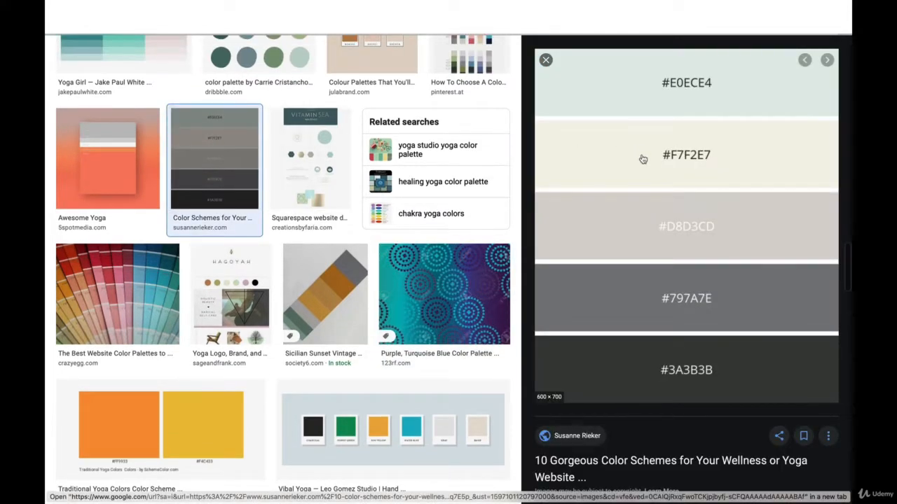
{"action": "right_click", "coordinate": [642, 159]}
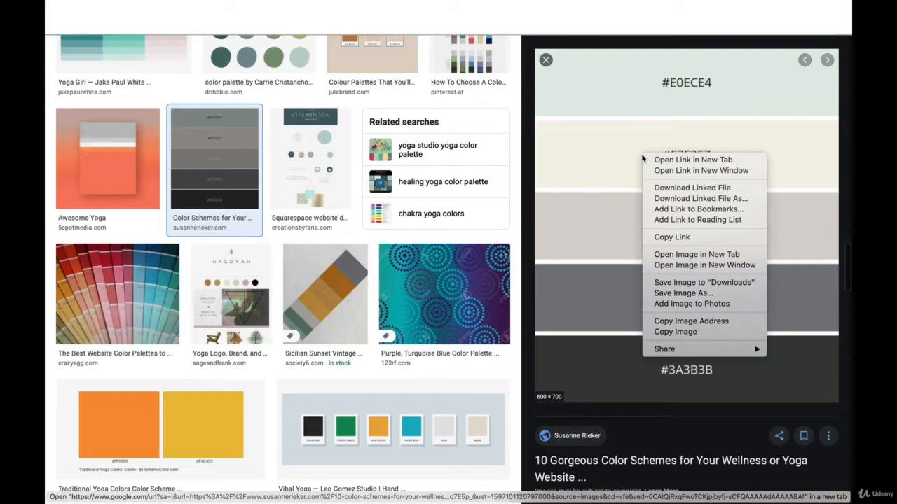
{"action": "left_click", "coordinate": [691, 284]}
- Open the green five-stripe palette from color-hex.com further down the results and save it to Downloads
{"action": "scroll", "coordinate": [402, 421], "scroll_direction": "down", "scroll_amount": 10}
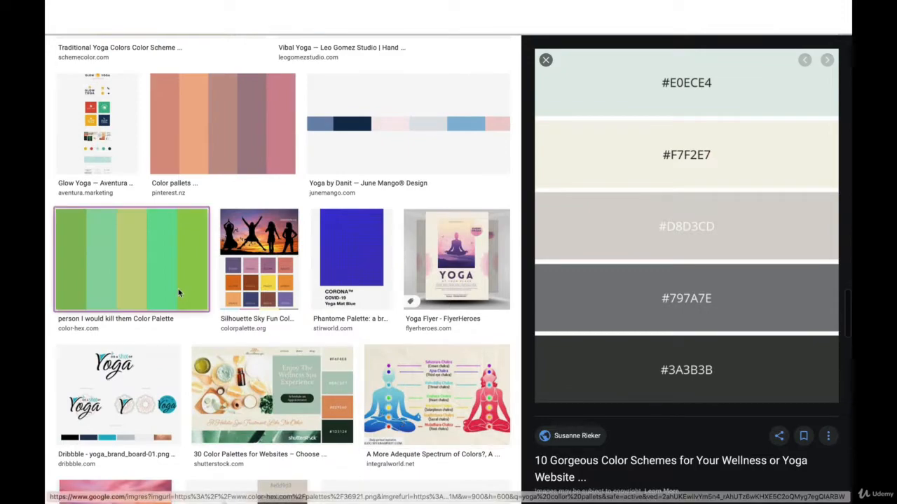
{"action": "left_click", "coordinate": [178, 289]}
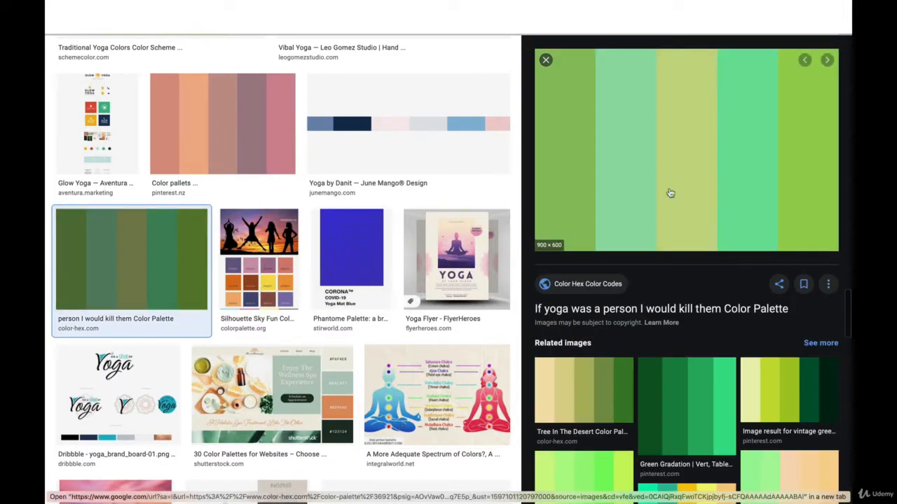
{"action": "right_click", "coordinate": [810, 167]}
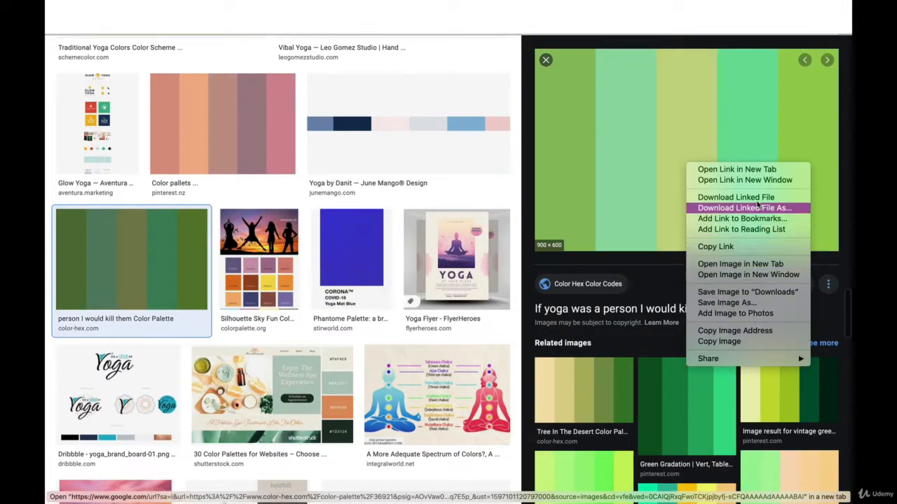
{"action": "left_click", "coordinate": [744, 292]}
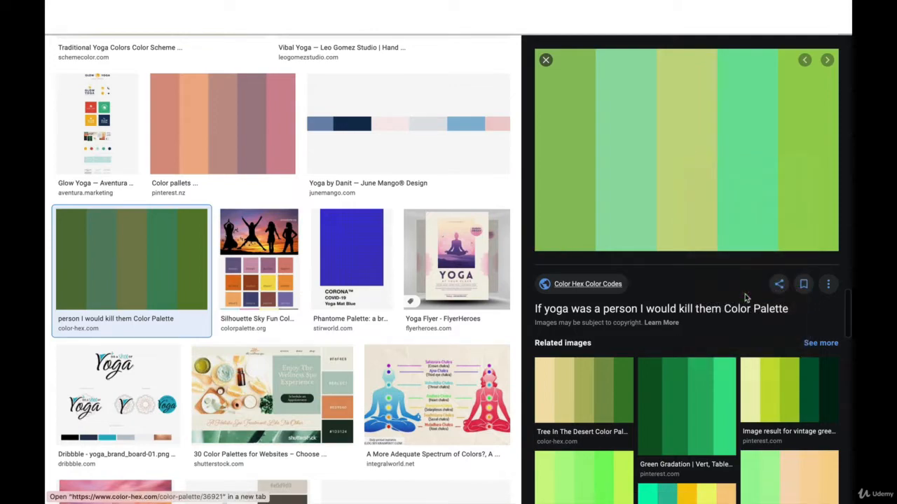
- Look through the remaining yoga color palette results for further inspiration
{"action": "scroll", "coordinate": [314, 386], "scroll_direction": "down", "scroll_amount": 8}
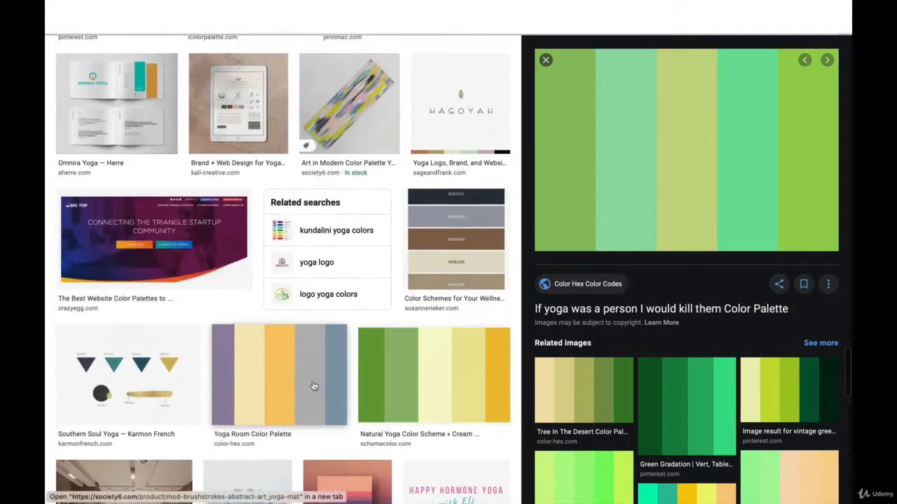
{"action": "scroll", "coordinate": [314, 386], "scroll_direction": "down", "scroll_amount": 10}
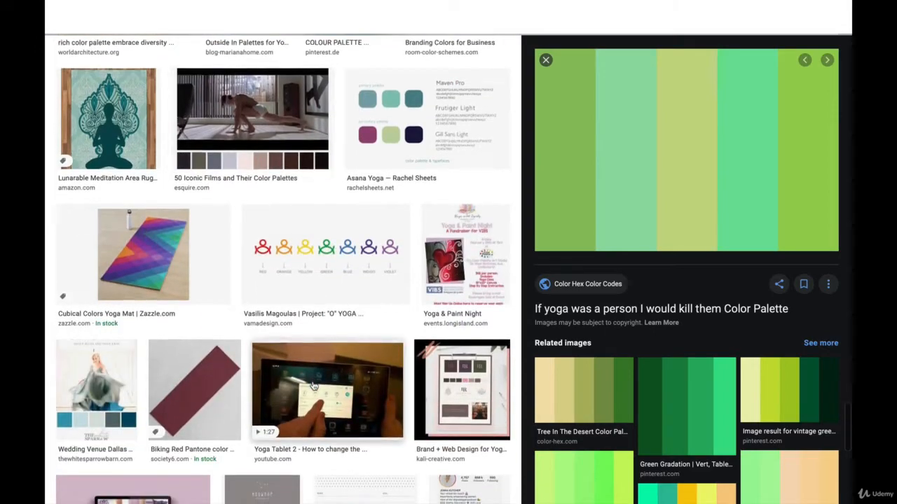
{"action": "scroll", "coordinate": [313, 386], "scroll_direction": "down", "scroll_amount": 8}
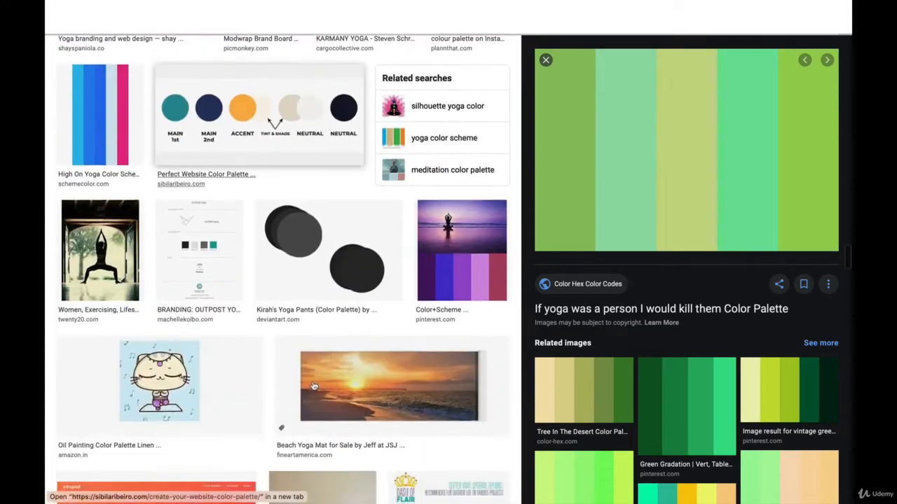
{"action": "scroll", "coordinate": [314, 386], "scroll_direction": "down", "scroll_amount": 8}
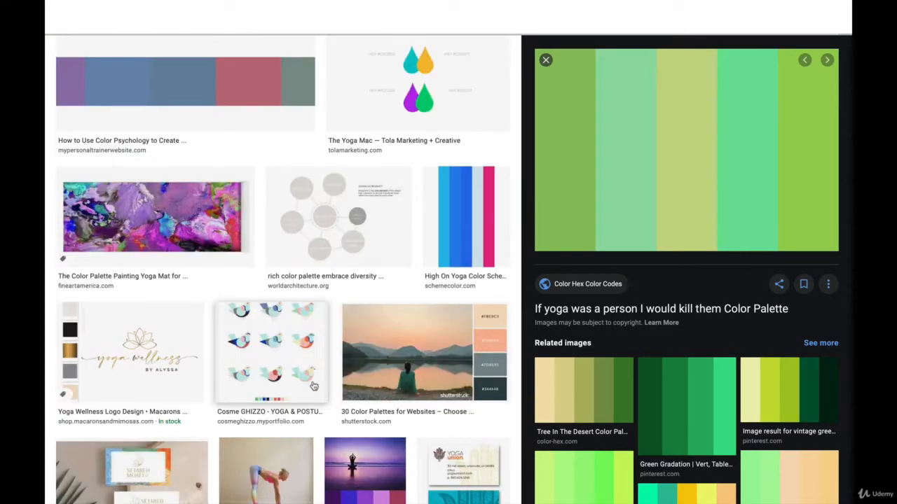
{"action": "scroll", "coordinate": [314, 386], "scroll_direction": "down", "scroll_amount": 5}
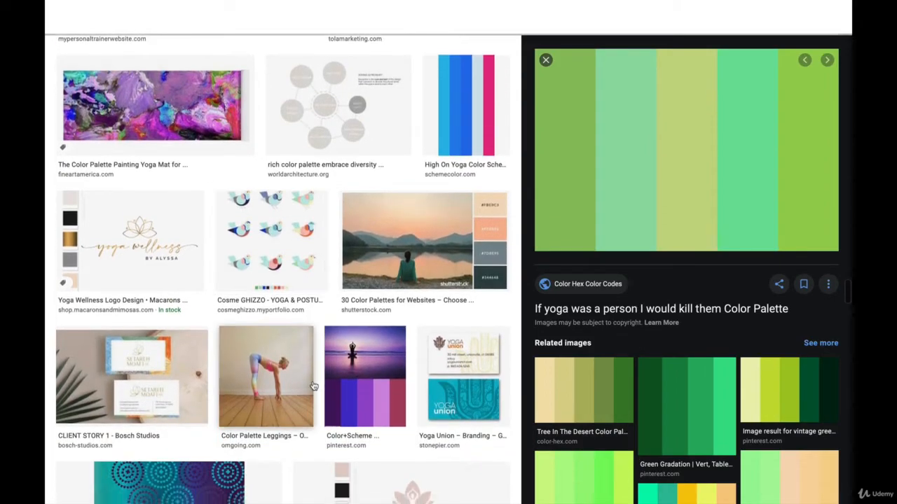
{"action": "scroll", "coordinate": [314, 386], "scroll_direction": "down", "scroll_amount": 10}
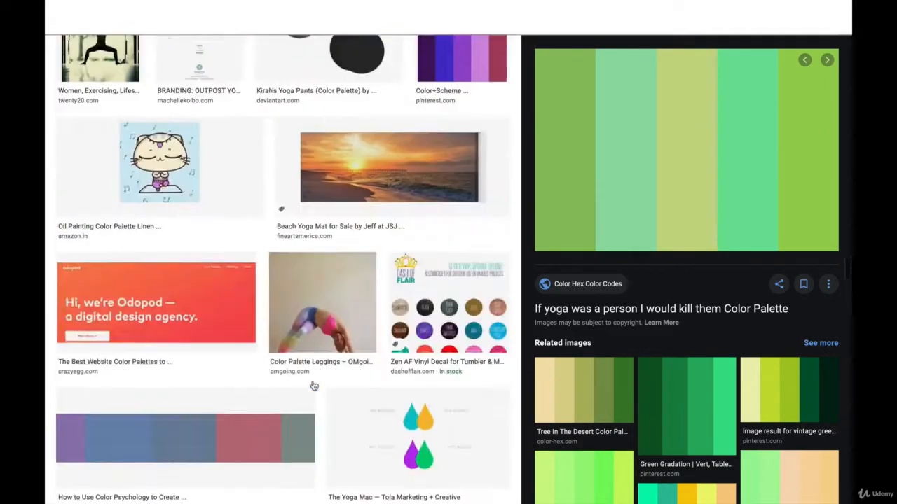
{"action": "scroll", "coordinate": [313, 386], "scroll_direction": "up", "scroll_amount": 20}
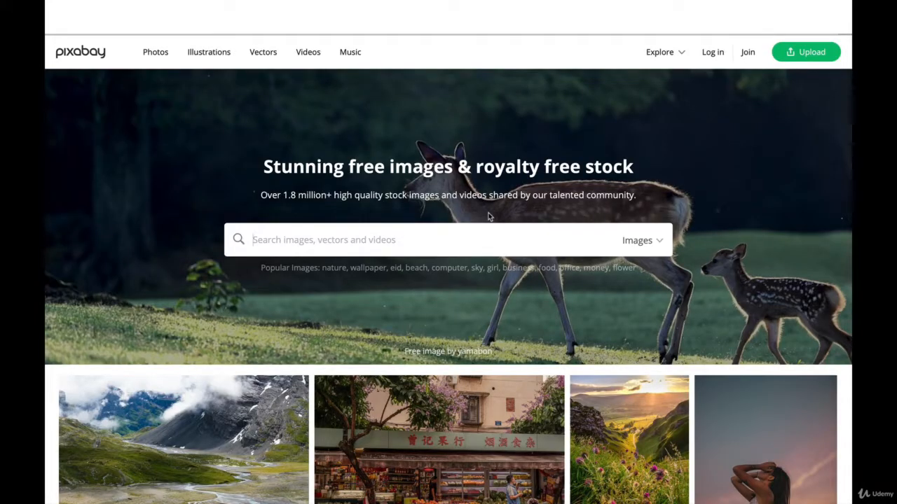
- On the Pixabay home page, open the street fruit shop photo and highlight its Pixabay License terms
{"action": "scroll", "coordinate": [489, 217], "scroll_direction": "down", "scroll_amount": 1}
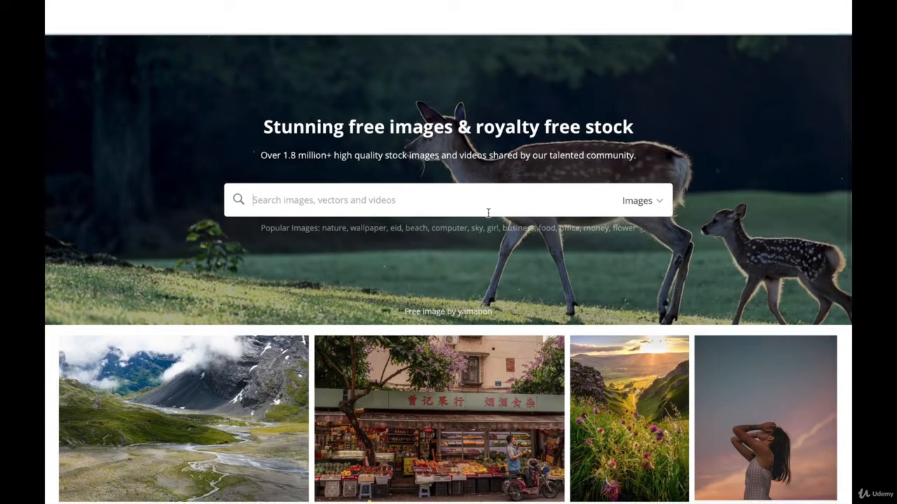
{"action": "scroll", "coordinate": [488, 212], "scroll_direction": "down", "scroll_amount": 2}
{"action": "scroll", "coordinate": [488, 212], "scroll_direction": "down", "scroll_amount": 1}
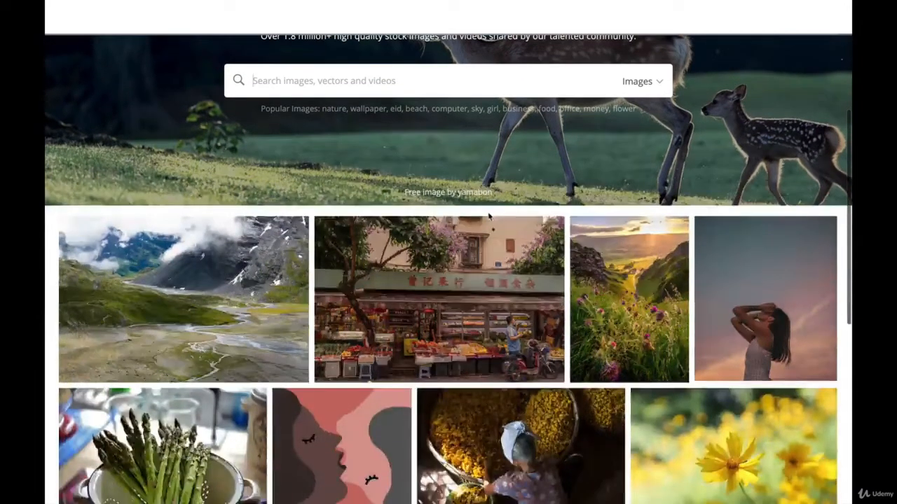
{"action": "left_click", "coordinate": [456, 283]}
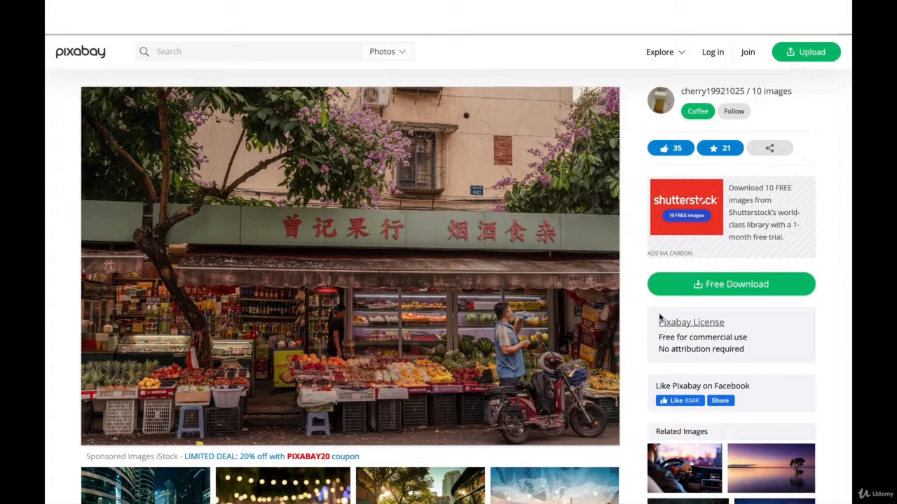
{"action": "left_click_drag", "start_coordinate": [656, 322], "coordinate": [718, 358]}
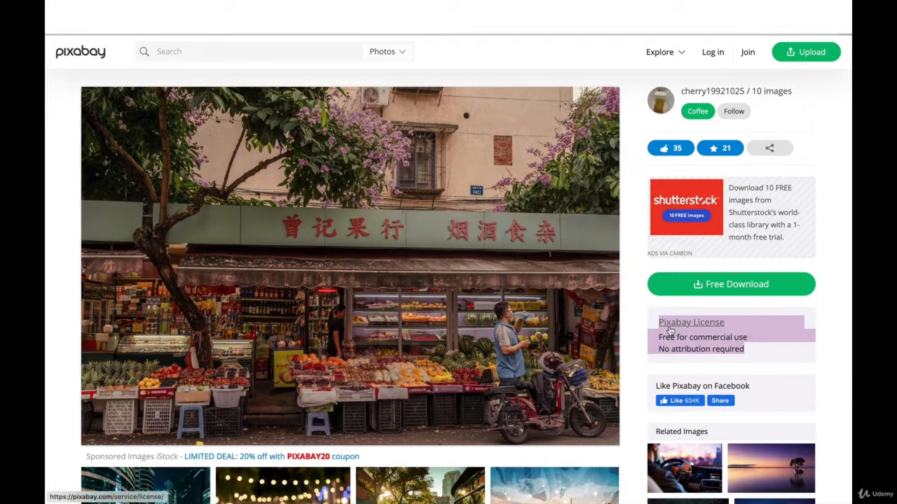
- Search Pixabay photos for "nature" and browse the resulting images
{"action": "left_click", "coordinate": [186, 51]}
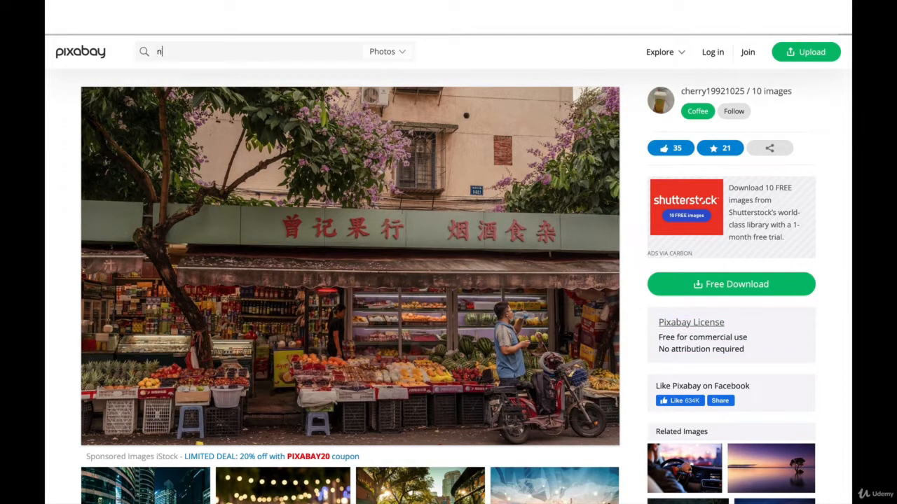
{"action": "type", "text": "nature"}
{"action": "key", "text": "Return"}
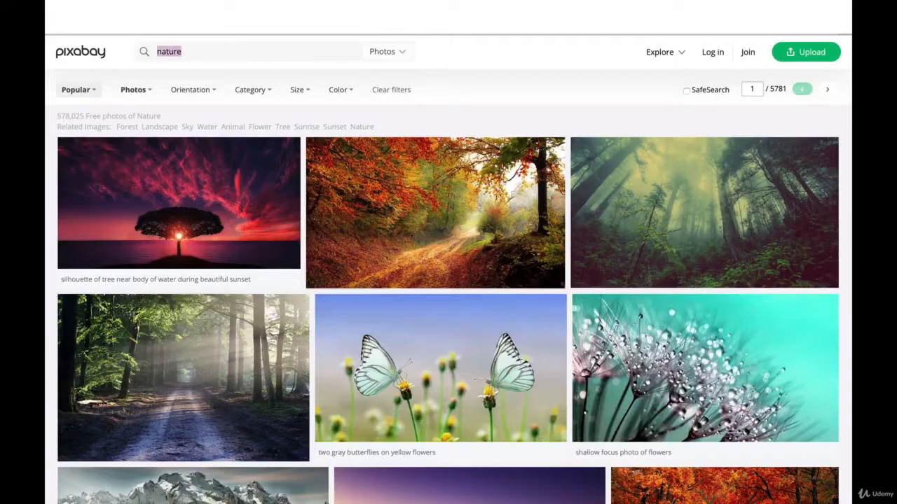
{"action": "scroll", "coordinate": [213, 265], "scroll_direction": "down", "scroll_amount": 2}
{"action": "scroll", "coordinate": [213, 264], "scroll_direction": "down", "scroll_amount": 5}
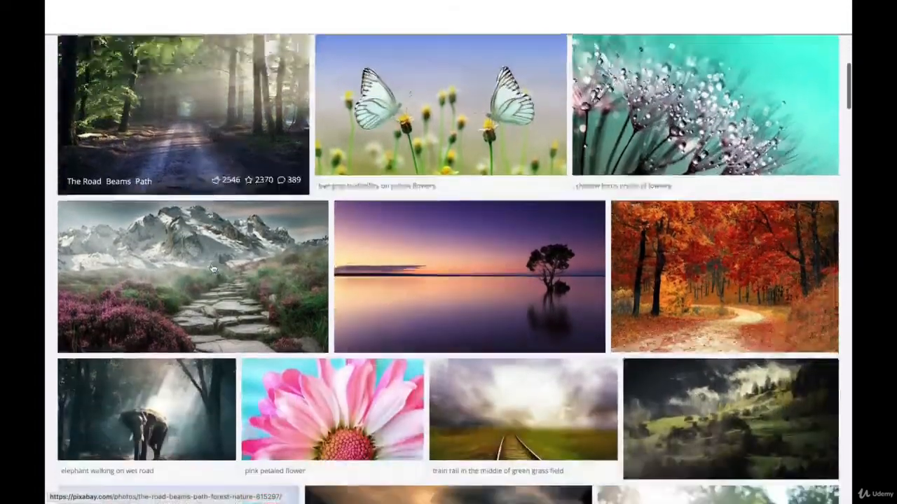
{"action": "scroll", "coordinate": [213, 268], "scroll_direction": "down", "scroll_amount": 6}
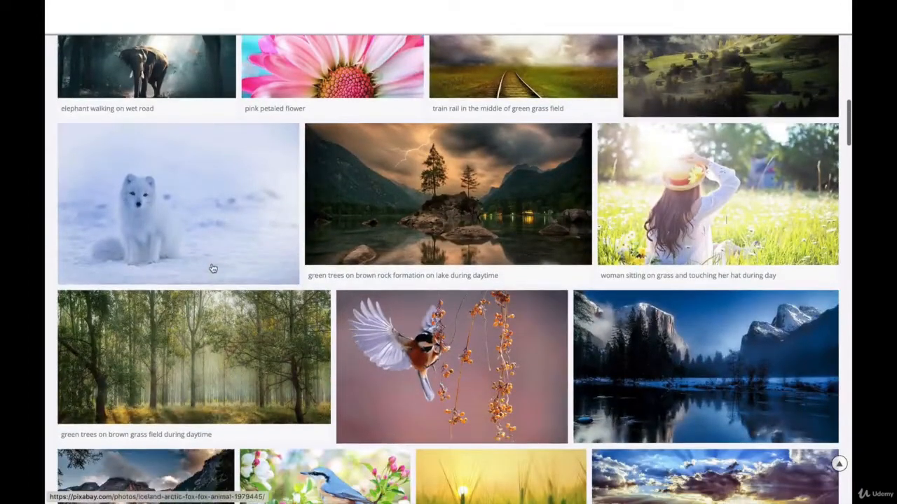
- Open the purple and orange sunset photo with the lone tree from the nature results and request its 1920×1023 JPG download
{"action": "scroll", "coordinate": [212, 269], "scroll_direction": "down", "scroll_amount": 2}
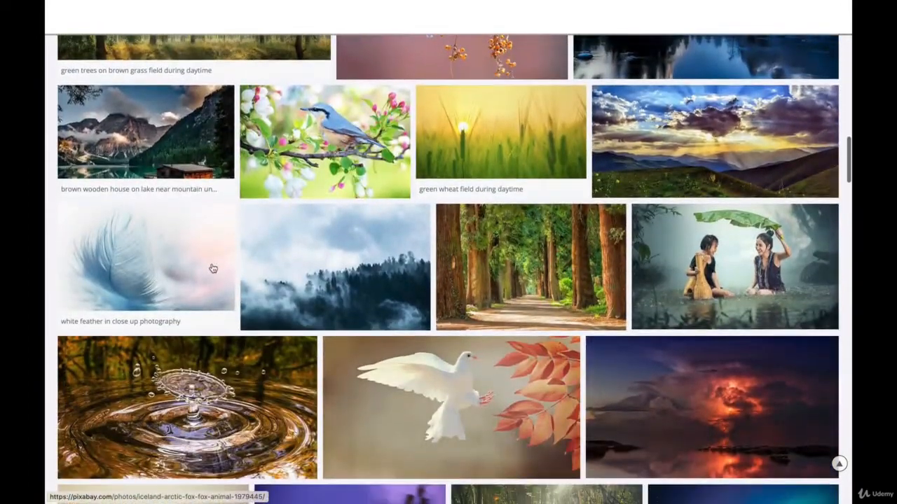
{"action": "scroll", "coordinate": [212, 268], "scroll_direction": "down", "scroll_amount": 2}
{"action": "scroll", "coordinate": [212, 268], "scroll_direction": "down", "scroll_amount": 5}
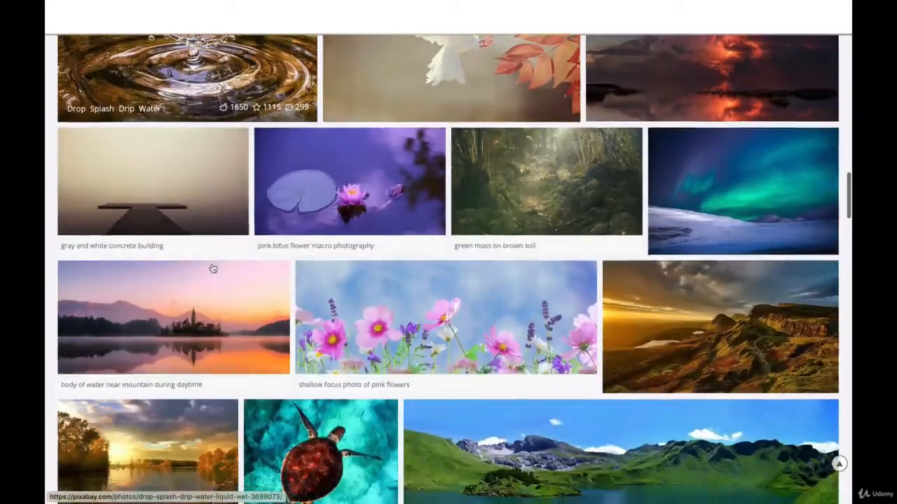
{"action": "scroll", "coordinate": [212, 268], "scroll_direction": "down", "scroll_amount": 6}
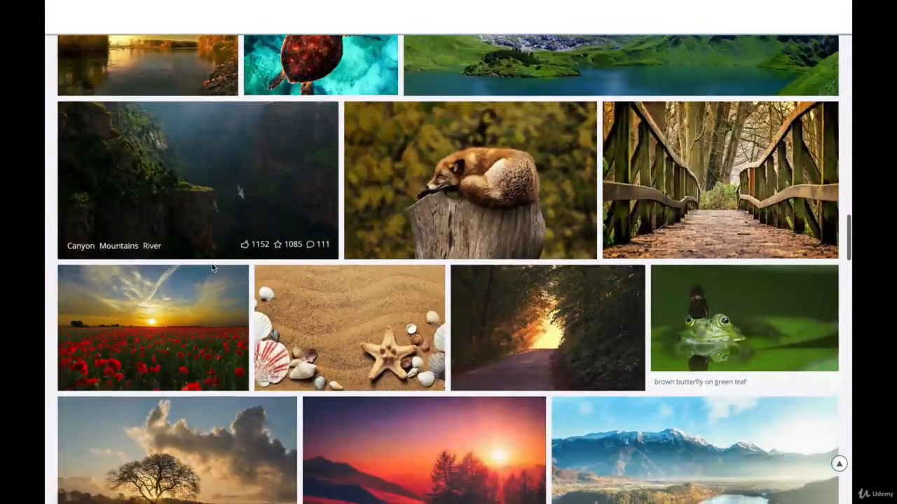
{"action": "scroll", "coordinate": [211, 263], "scroll_direction": "down", "scroll_amount": 5}
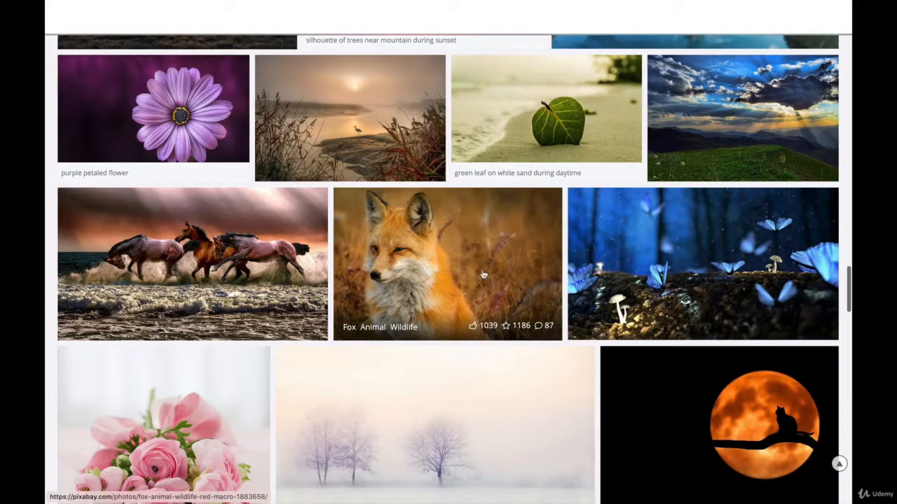
{"action": "scroll", "coordinate": [400, 232], "scroll_direction": "down", "scroll_amount": 4}
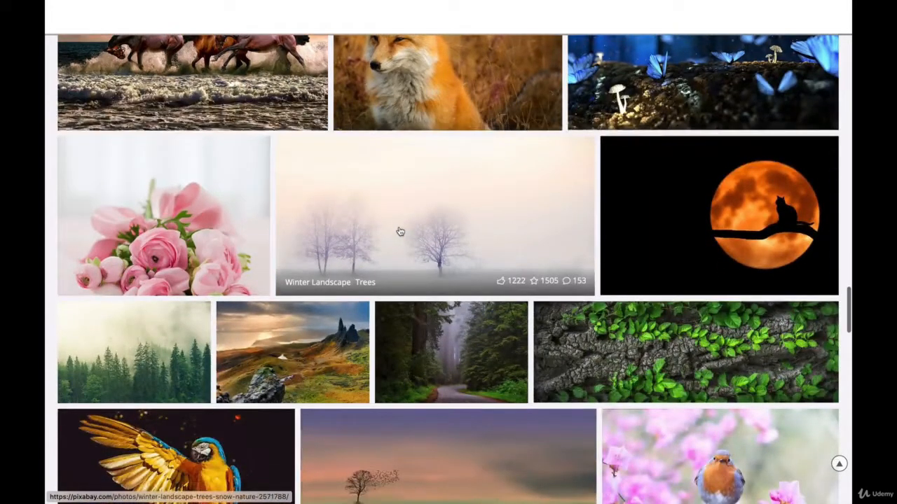
{"action": "scroll", "coordinate": [400, 232], "scroll_direction": "down", "scroll_amount": 1}
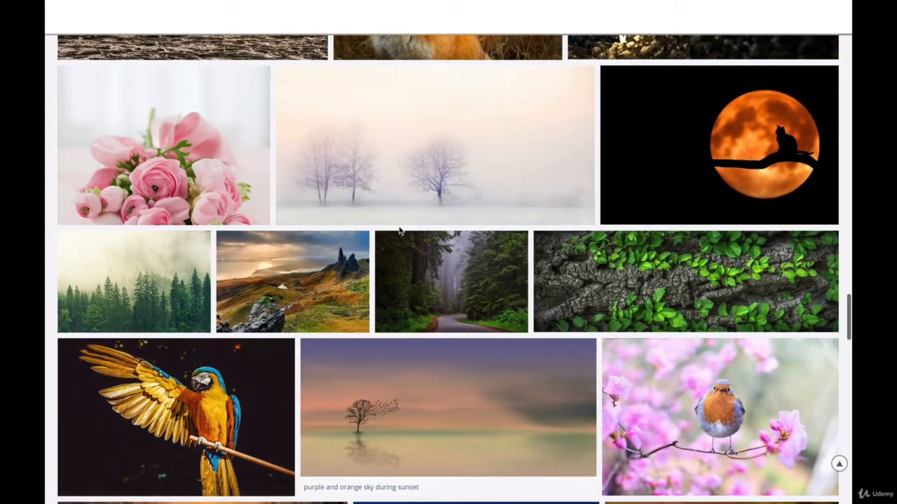
{"action": "left_click", "coordinate": [394, 400]}
{"action": "left_click", "coordinate": [737, 272]}
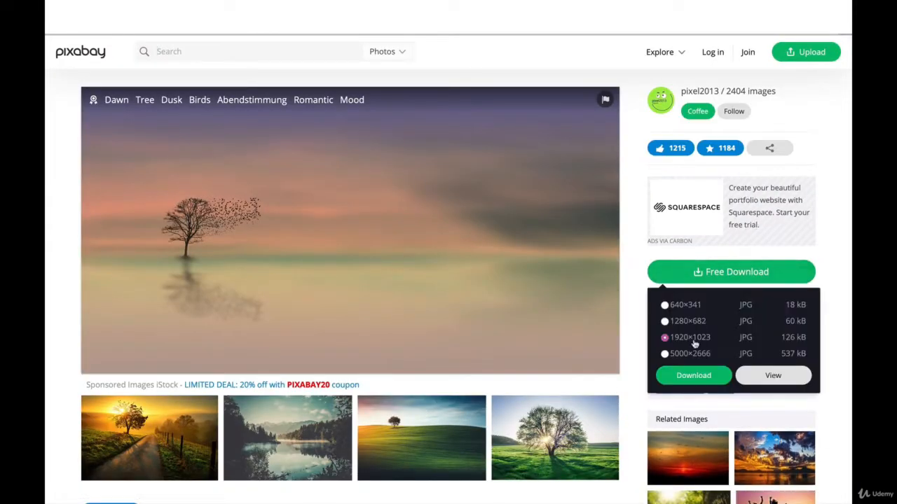
{"action": "left_click", "coordinate": [692, 376]}
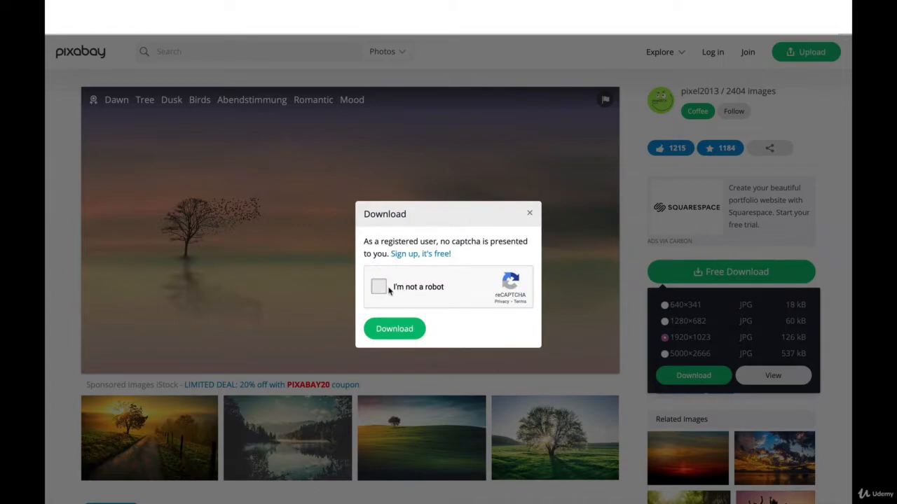
- Complete the "I'm not a robot" check by selecting all squares with motorcycles, and download the lone tree photo
{"action": "left_click", "coordinate": [378, 286]}
{"action": "left_click", "coordinate": [494, 273]}
{"action": "left_click", "coordinate": [534, 276]}
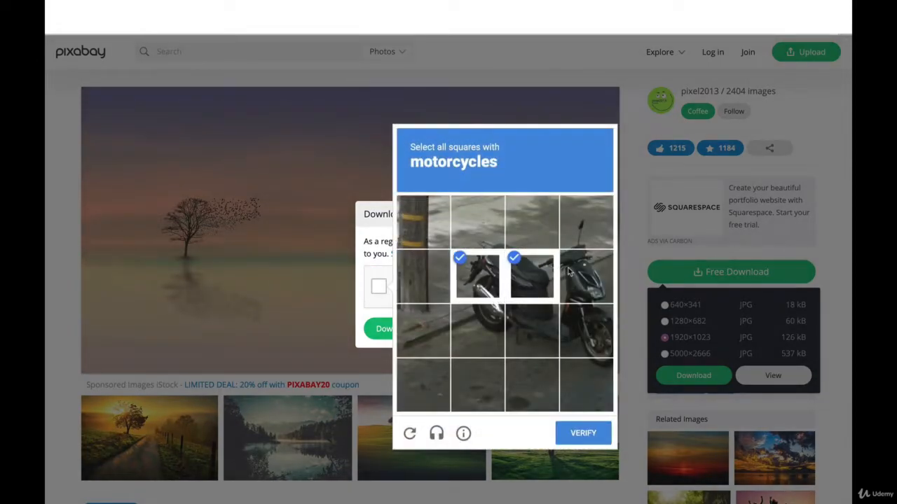
{"action": "left_click", "coordinate": [590, 273]}
{"action": "left_click", "coordinate": [589, 331]}
{"action": "left_click", "coordinate": [520, 340]}
{"action": "left_click", "coordinate": [465, 336]}
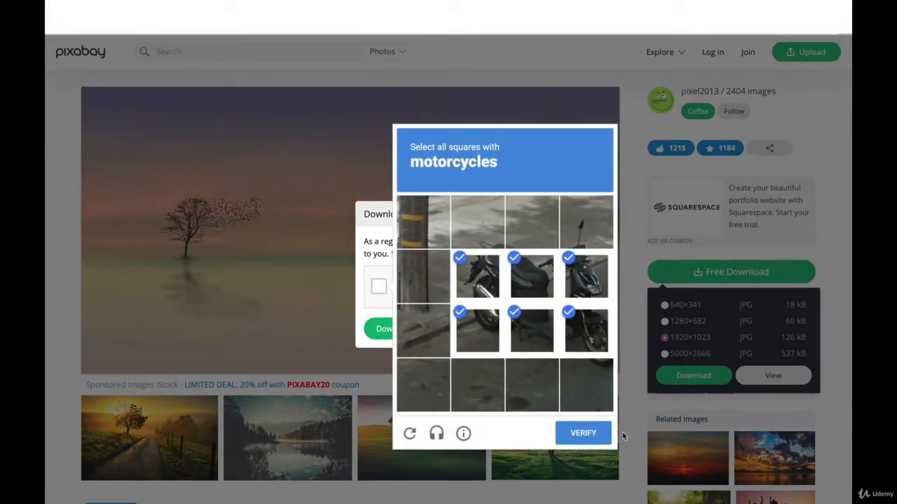
{"action": "left_click", "coordinate": [596, 434]}
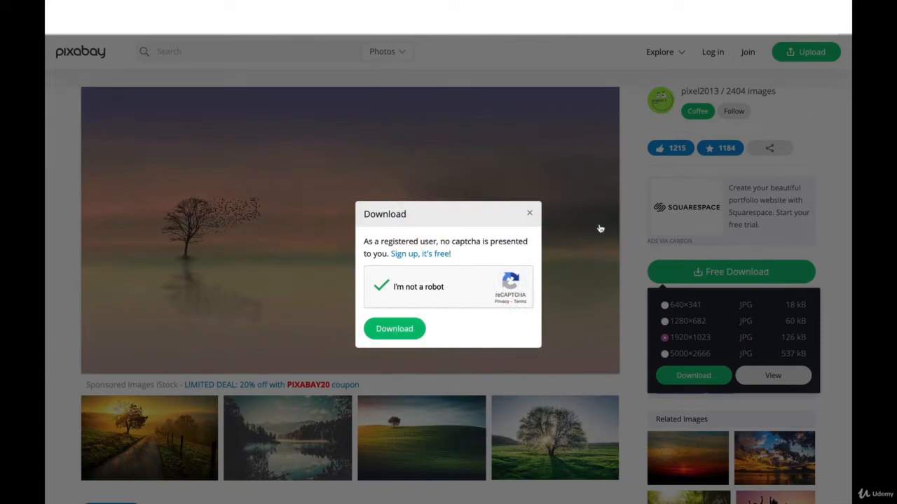
{"action": "left_click", "coordinate": [389, 329]}
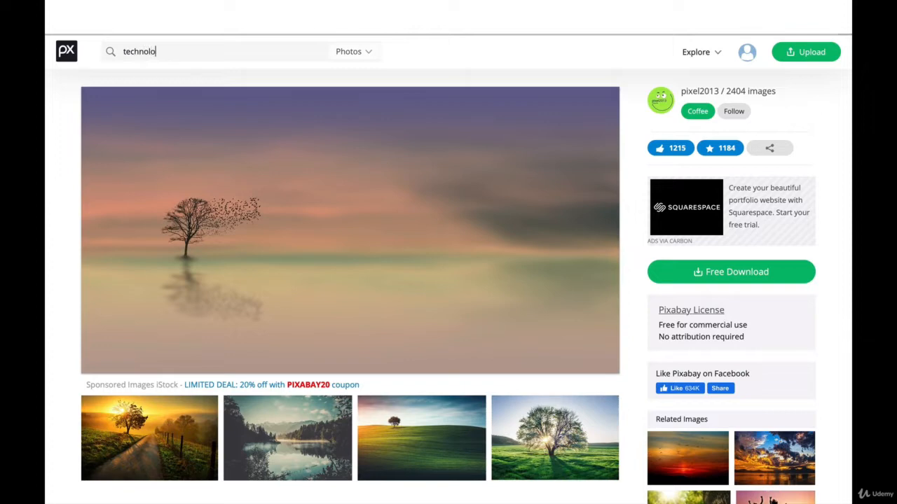
- Search Pixabay photos for "technology" and browse the resulting images
{"action": "key", "text": "Return"}
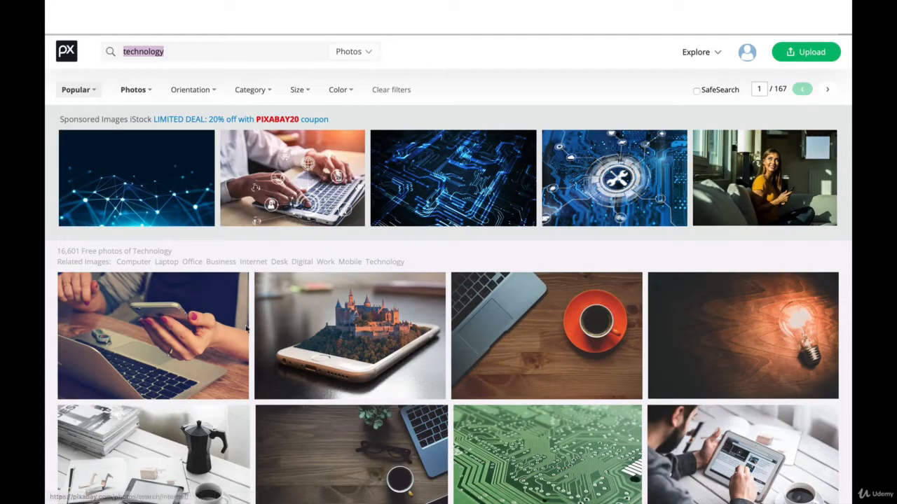
{"action": "scroll", "coordinate": [197, 351], "scroll_direction": "down", "scroll_amount": 2}
{"action": "scroll", "coordinate": [197, 351], "scroll_direction": "down", "scroll_amount": 5}
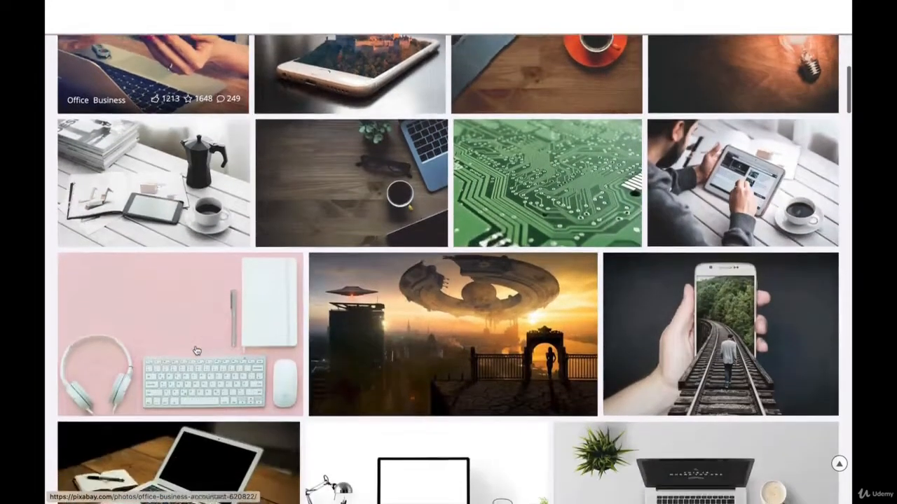
{"action": "scroll", "coordinate": [197, 350], "scroll_direction": "down", "scroll_amount": 6}
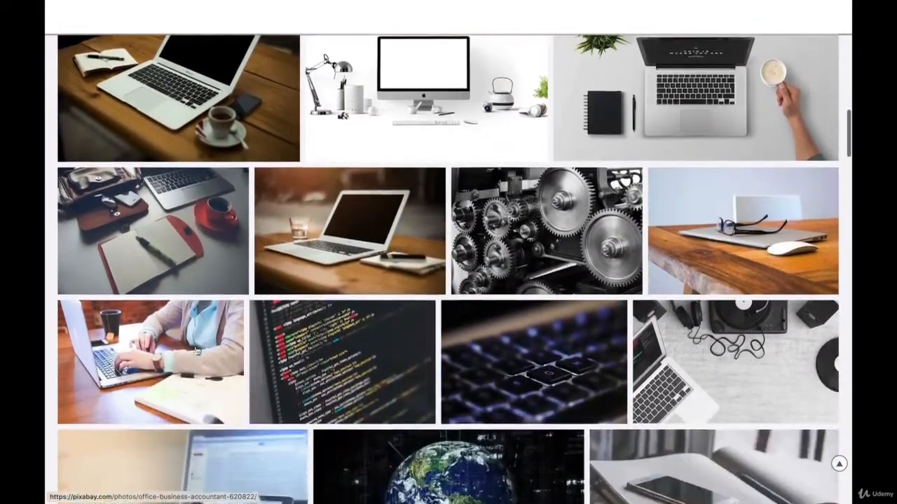
{"action": "scroll", "coordinate": [197, 351], "scroll_direction": "down", "scroll_amount": 3}
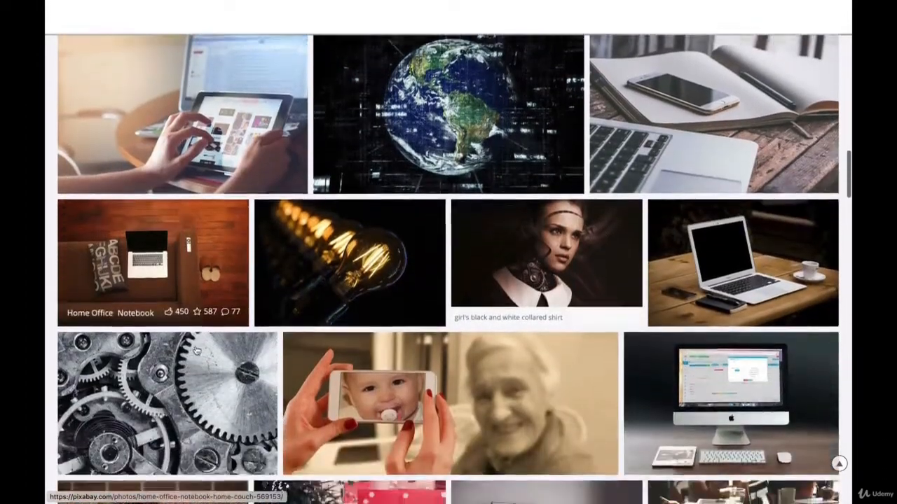
{"action": "scroll", "coordinate": [197, 350], "scroll_direction": "down", "scroll_amount": 5}
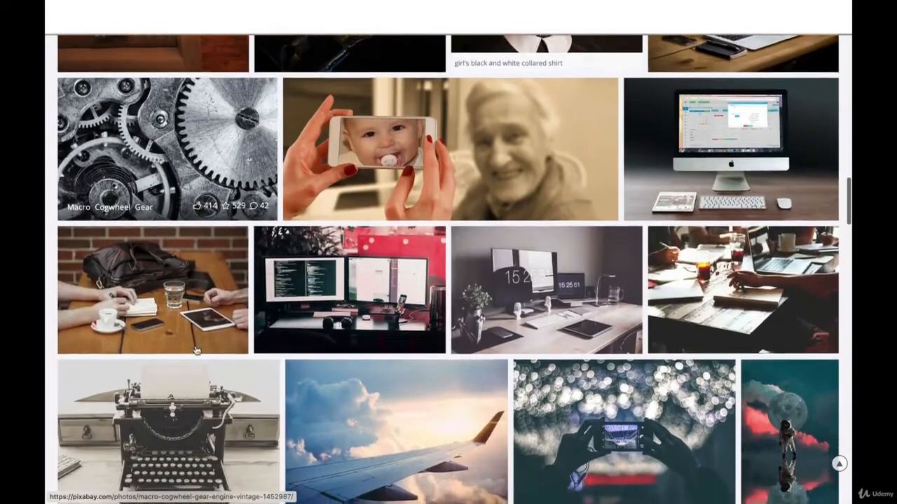
{"action": "scroll", "coordinate": [197, 350], "scroll_direction": "down", "scroll_amount": 8}
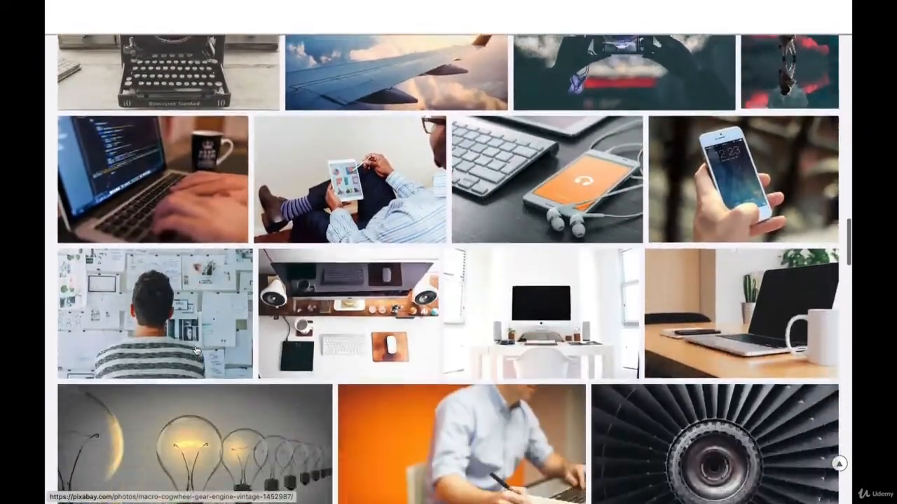
{"action": "scroll", "coordinate": [196, 350], "scroll_direction": "down", "scroll_amount": 5}
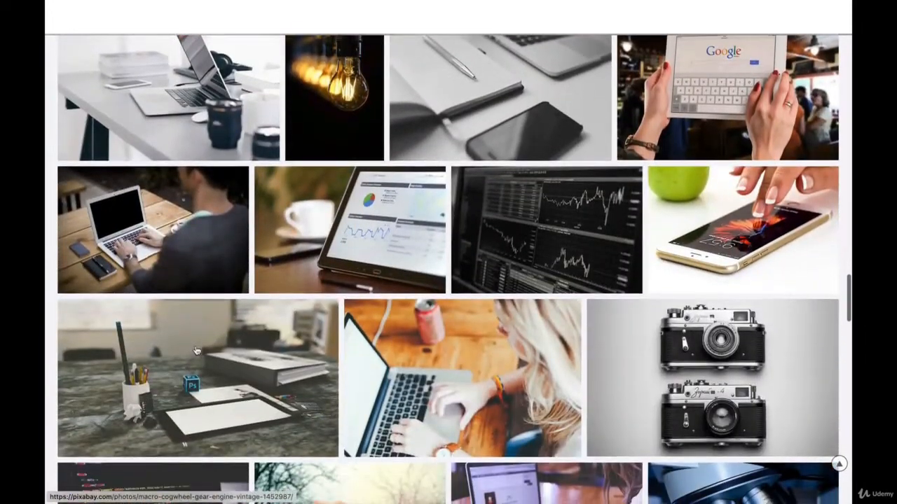
{"action": "scroll", "coordinate": [197, 351], "scroll_direction": "down", "scroll_amount": 3}
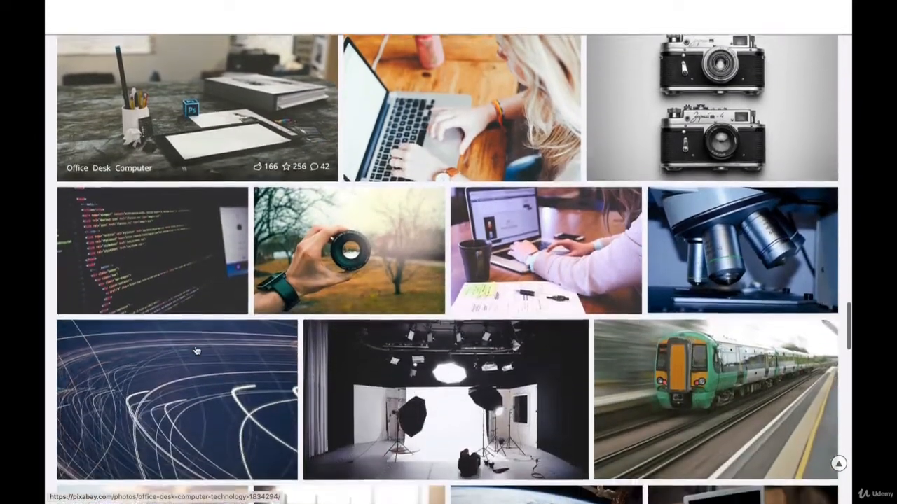
{"action": "scroll", "coordinate": [197, 350], "scroll_direction": "down", "scroll_amount": 1}
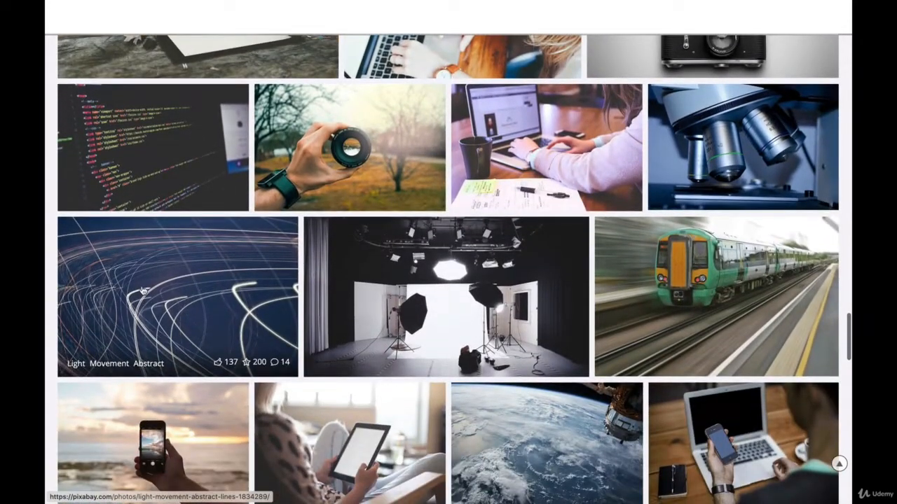
- Open the abstract light movement photo with white curved lines on dark blue and download it
{"action": "left_click", "coordinate": [142, 290]}
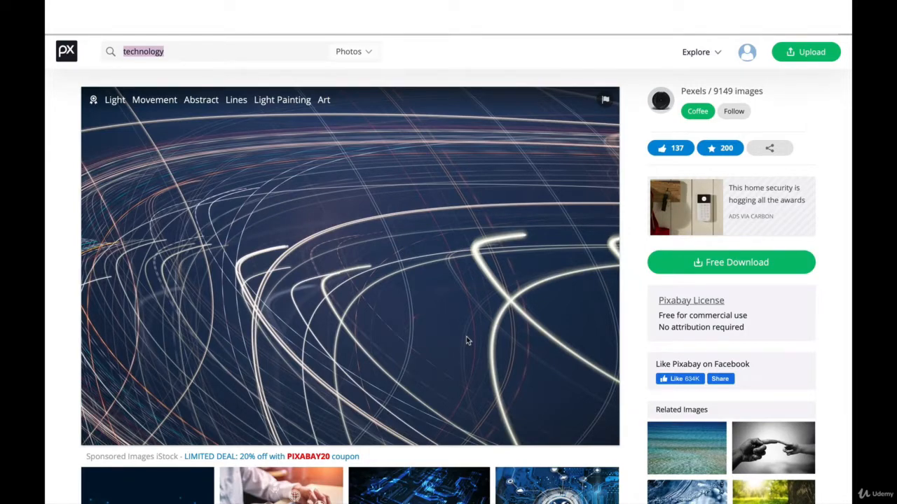
{"action": "left_click", "coordinate": [662, 276]}
{"action": "left_click", "coordinate": [692, 365]}
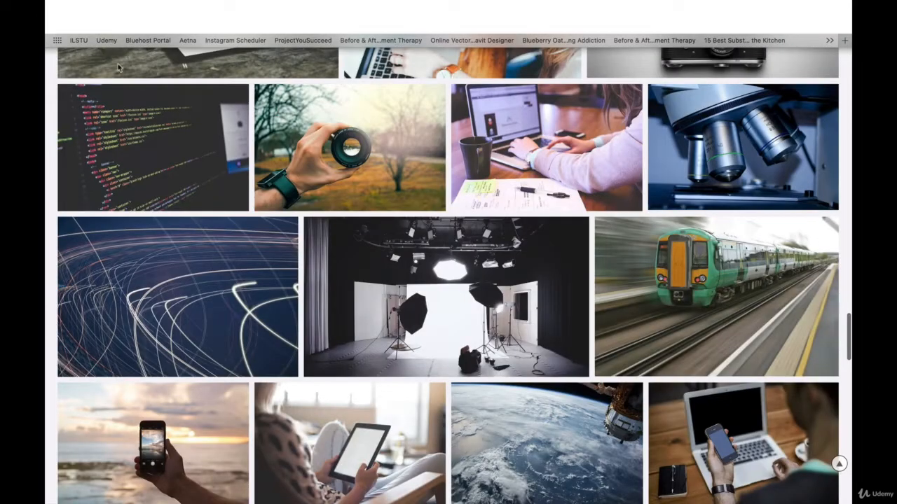
- Open the photo of a laptop and tea on a woven tray further down the technology results and download it
{"action": "scroll", "coordinate": [255, 249], "scroll_direction": "down", "scroll_amount": 10}
{"action": "scroll", "coordinate": [255, 250], "scroll_direction": "down", "scroll_amount": 4}
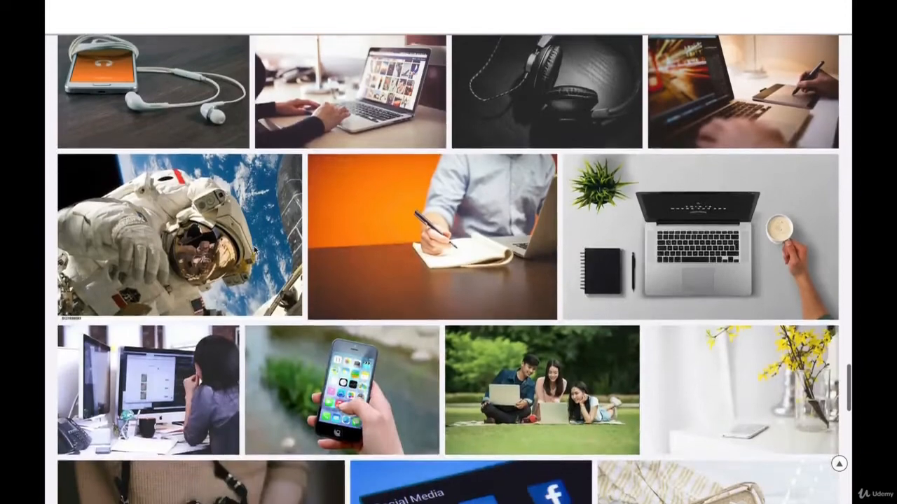
{"action": "scroll", "coordinate": [255, 251], "scroll_direction": "down", "scroll_amount": 5}
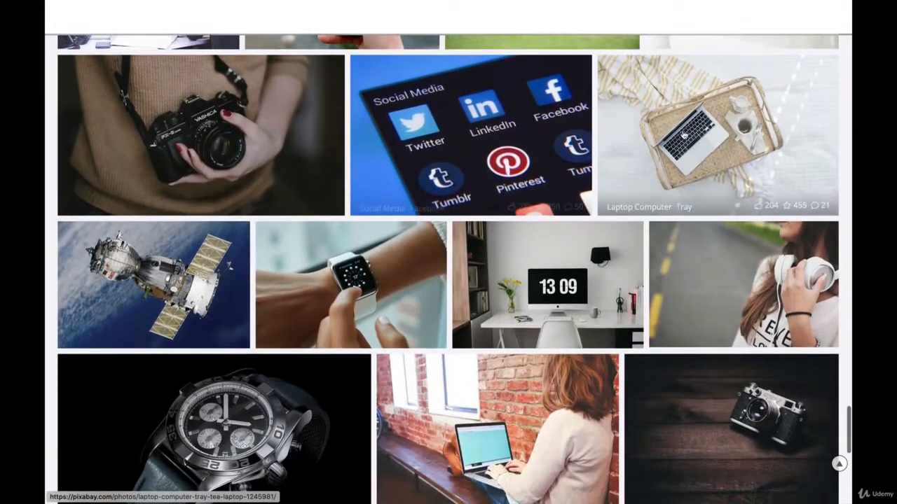
{"action": "left_click", "coordinate": [714, 140]}
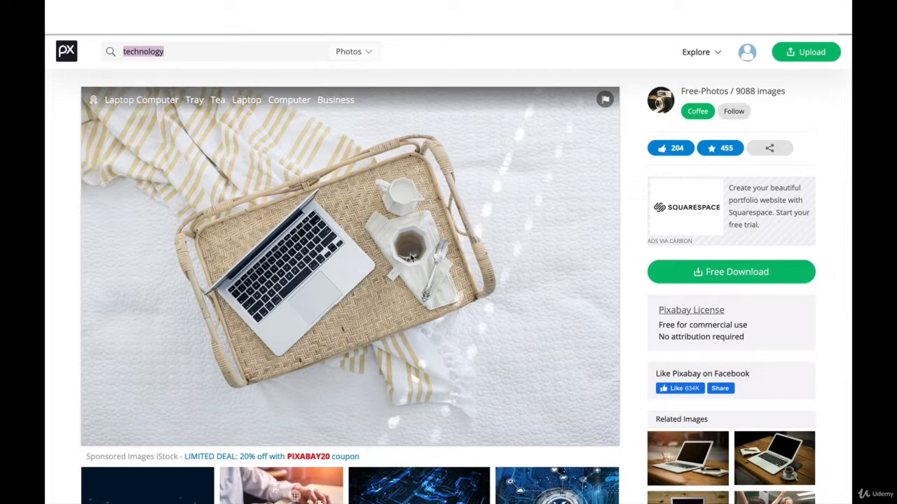
{"action": "left_click", "coordinate": [741, 272]}
- Look through the last technology results, and search Pixabay photos for "lodus" instead
{"action": "scroll", "coordinate": [718, 394], "scroll_direction": "down", "scroll_amount": 15}
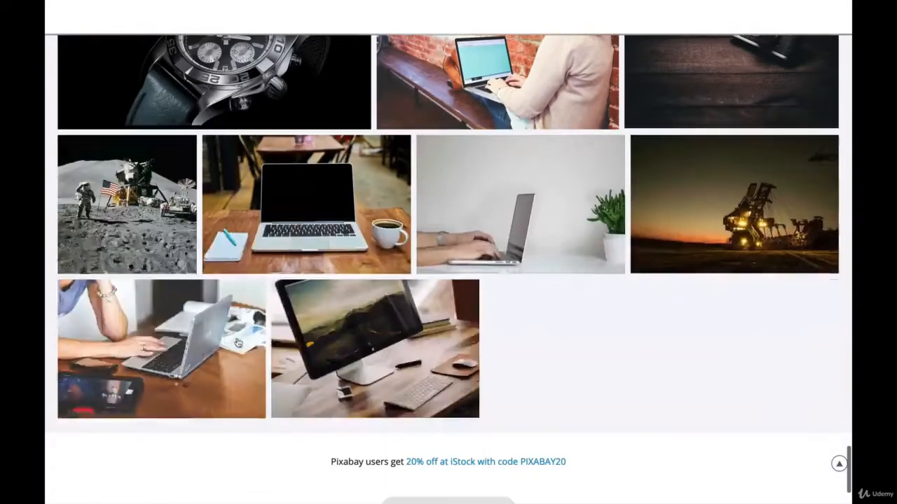
{"action": "scroll", "coordinate": [238, 343], "scroll_direction": "up", "scroll_amount": 20}
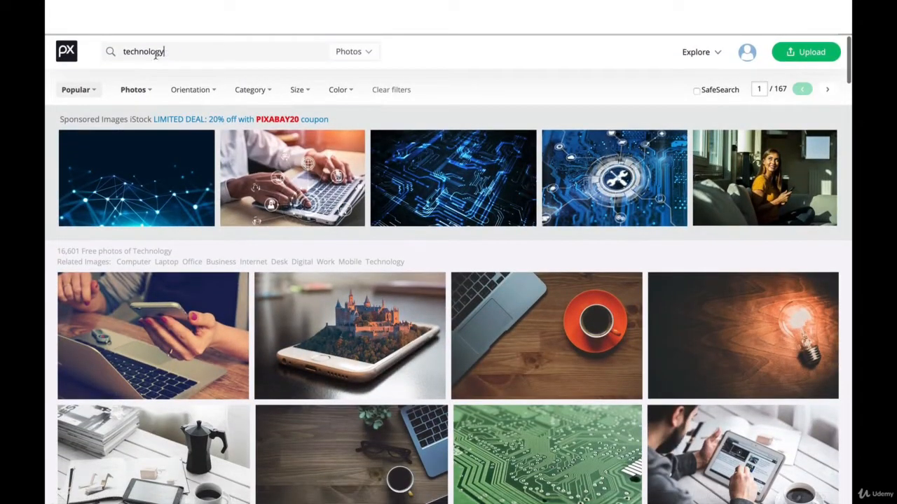
{"action": "double_click", "coordinate": [155, 54]}
{"action": "type", "text": "lodus"}
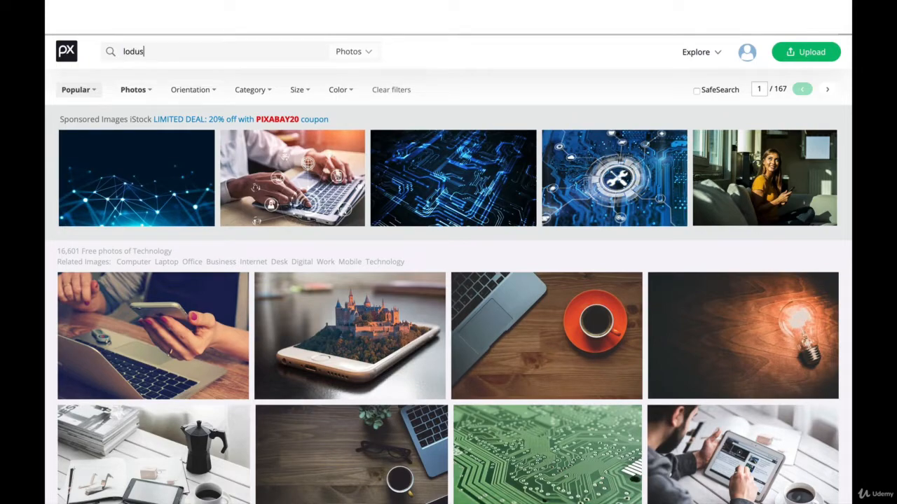
{"action": "key", "text": "Return"}
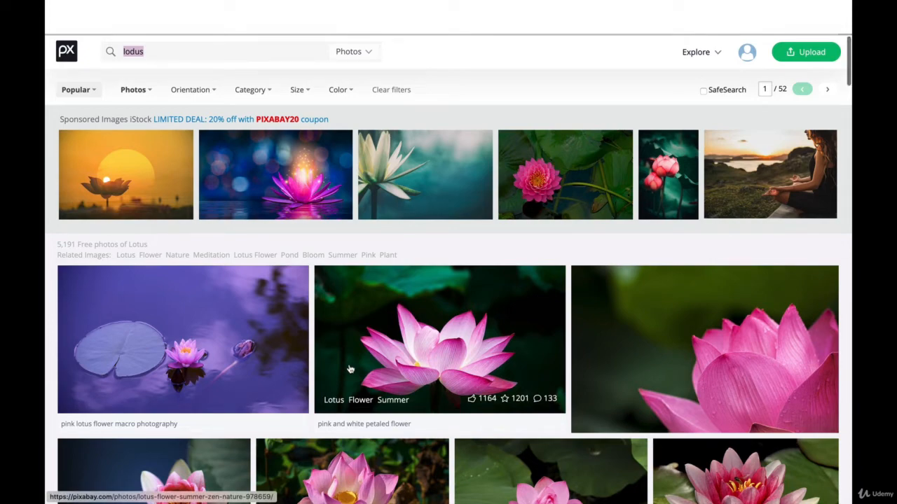
- Open the photo of the pink lotus and lily pad on purple water and download it
{"action": "scroll", "coordinate": [350, 369], "scroll_direction": "down", "scroll_amount": 3}
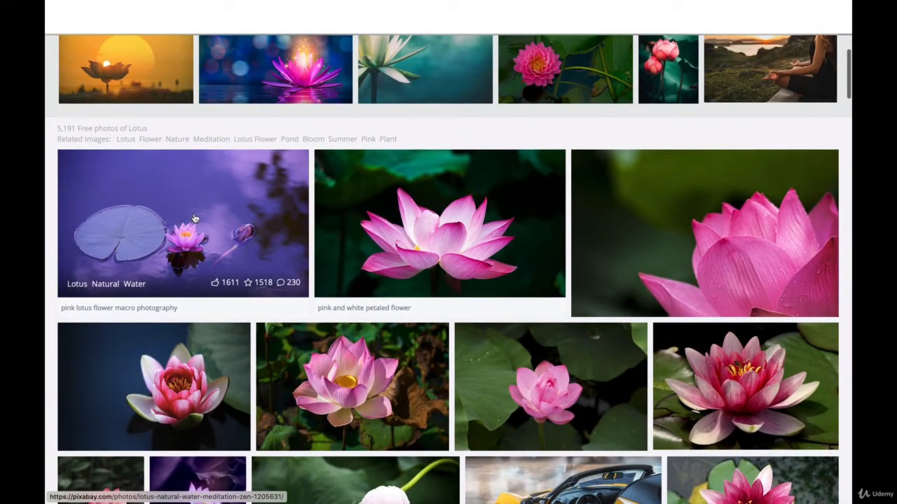
{"action": "left_click", "coordinate": [168, 219]}
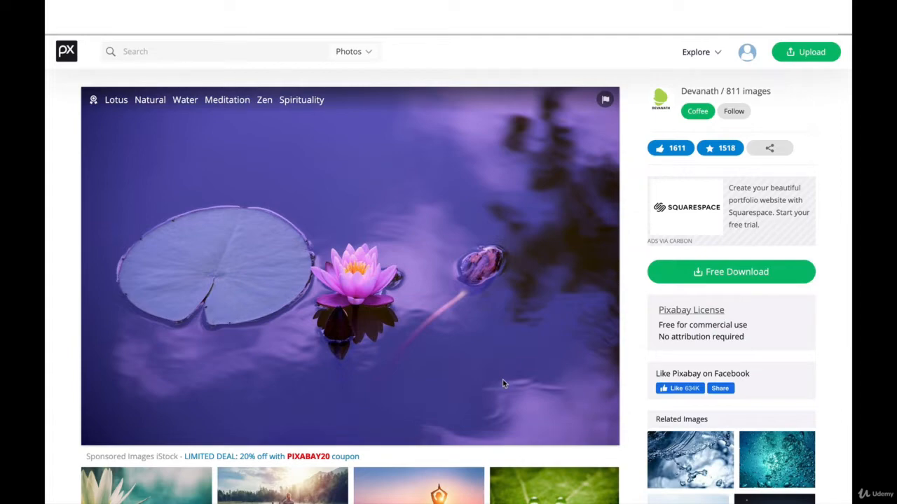
{"action": "left_click", "coordinate": [717, 277]}
{"action": "left_click", "coordinate": [693, 375]}
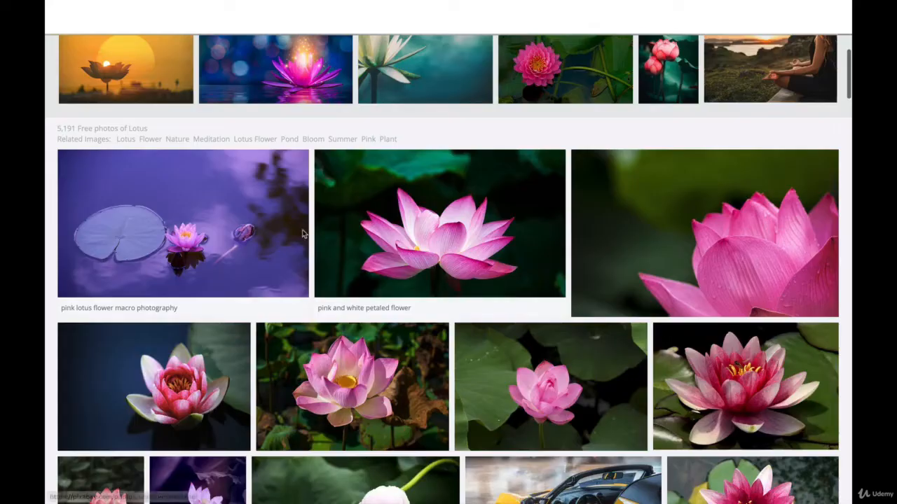
- Look through the lotus photo results, and search Pixabay for "Yoga" illustrations instead
{"action": "scroll", "coordinate": [373, 331], "scroll_direction": "down", "scroll_amount": 7}
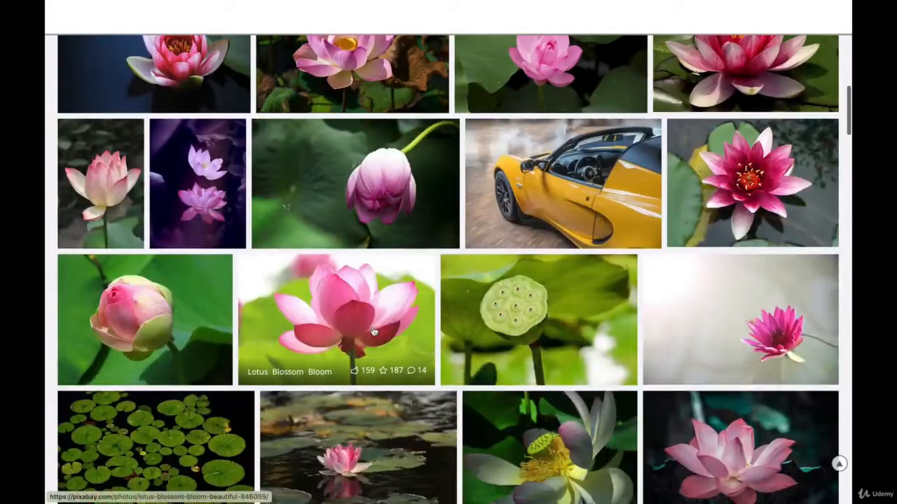
{"action": "scroll", "coordinate": [374, 332], "scroll_direction": "down", "scroll_amount": 4}
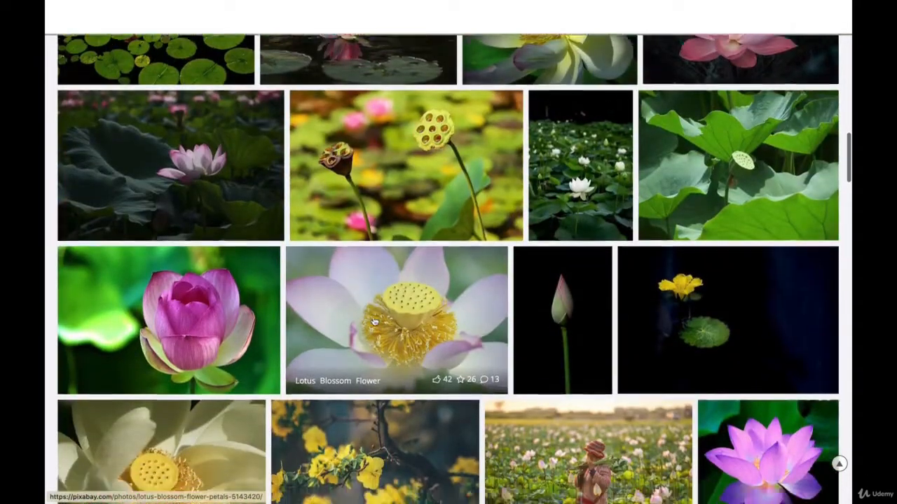
{"action": "scroll", "coordinate": [374, 321], "scroll_direction": "up", "scroll_amount": 4}
{"action": "scroll", "coordinate": [374, 322], "scroll_direction": "up", "scroll_amount": 8}
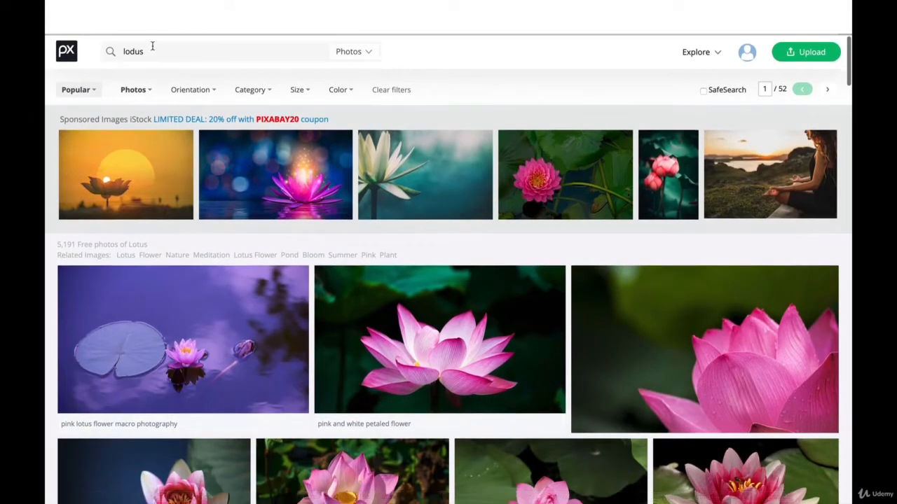
{"action": "left_click_drag", "start_coordinate": [153, 46], "coordinate": [105, 47]}
{"action": "type", "text": "Yoga"}
{"action": "left_click", "coordinate": [352, 55]}
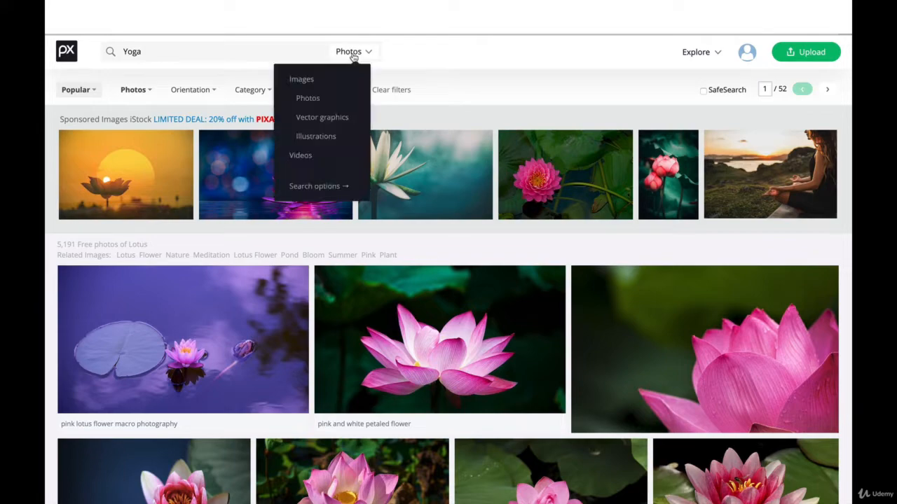
{"action": "left_click", "coordinate": [316, 136]}
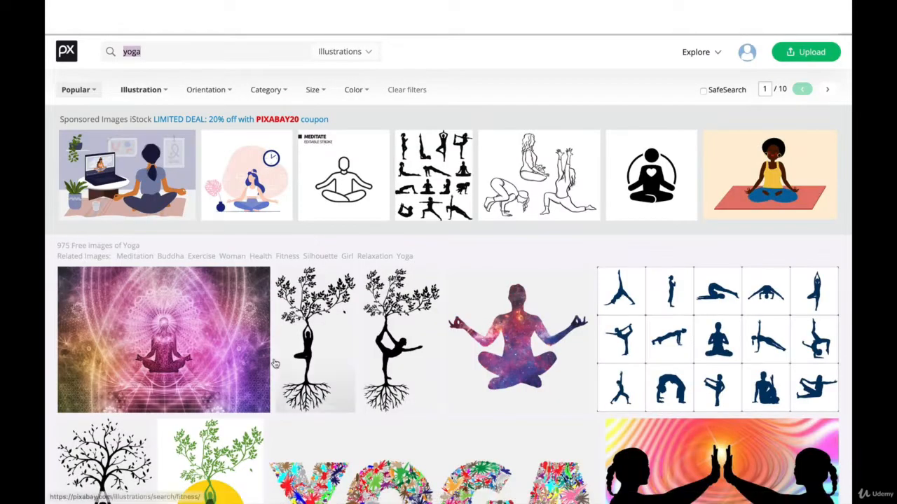
- Look over the first yoga illustrations and filter the results to transparent images
{"action": "scroll", "coordinate": [396, 341], "scroll_direction": "down", "scroll_amount": 2}
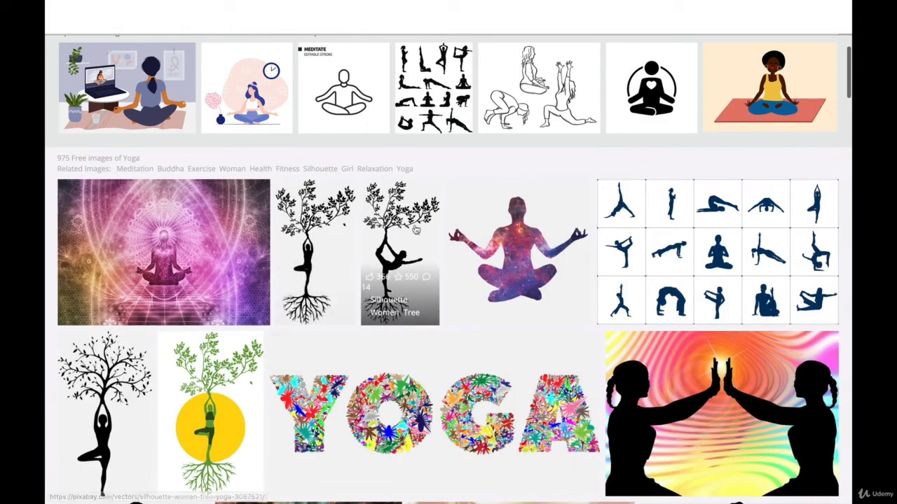
{"action": "scroll", "coordinate": [364, 208], "scroll_direction": "down", "scroll_amount": 2}
{"action": "scroll", "coordinate": [363, 206], "scroll_direction": "down", "scroll_amount": 3}
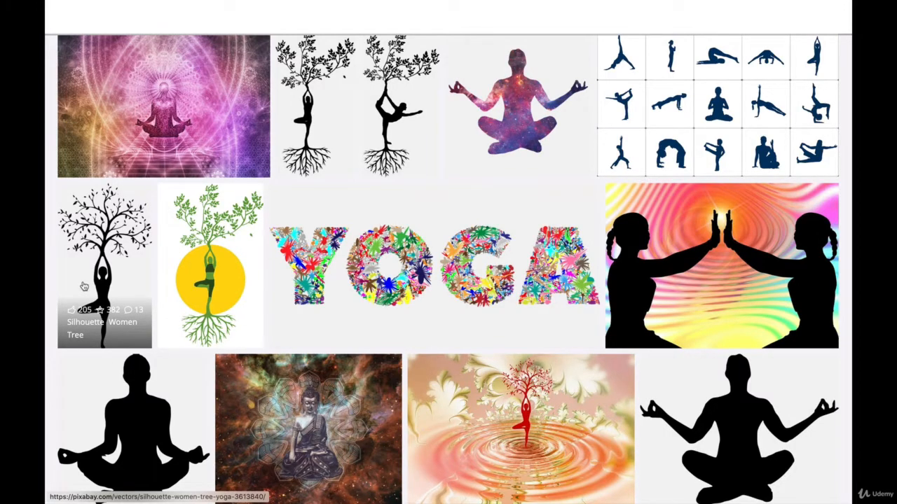
{"action": "scroll", "coordinate": [82, 285], "scroll_direction": "down", "scroll_amount": 5}
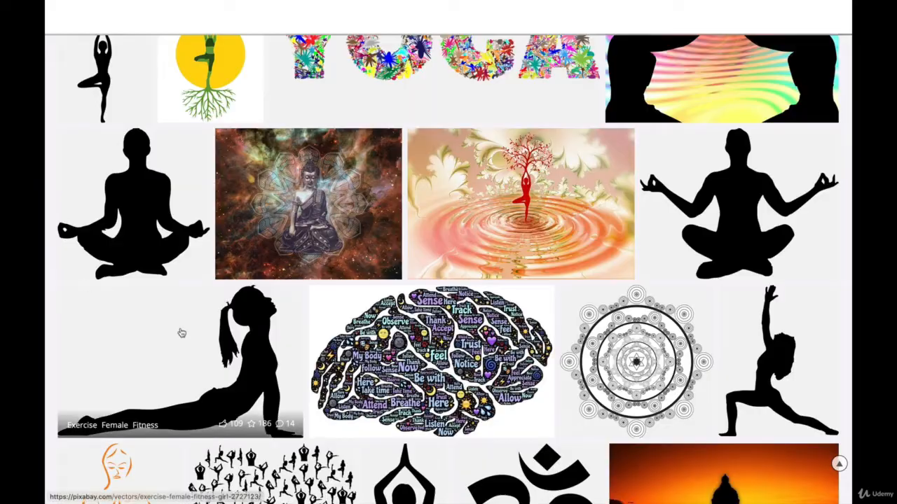
{"action": "scroll", "coordinate": [180, 332], "scroll_direction": "up", "scroll_amount": 9}
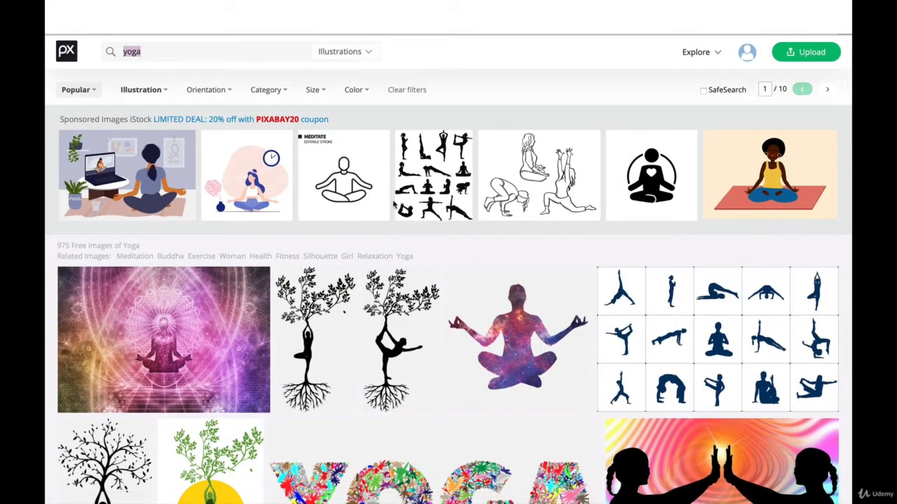
{"action": "left_click", "coordinate": [355, 90]}
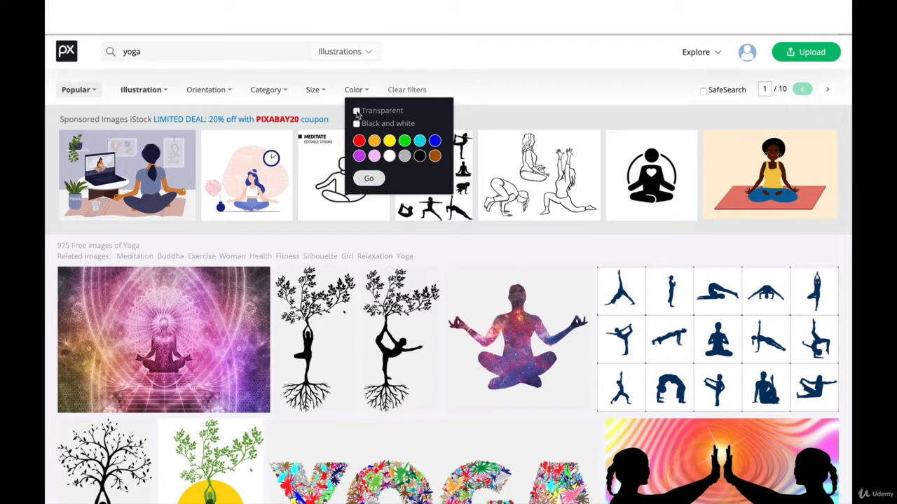
{"action": "left_click", "coordinate": [369, 178]}
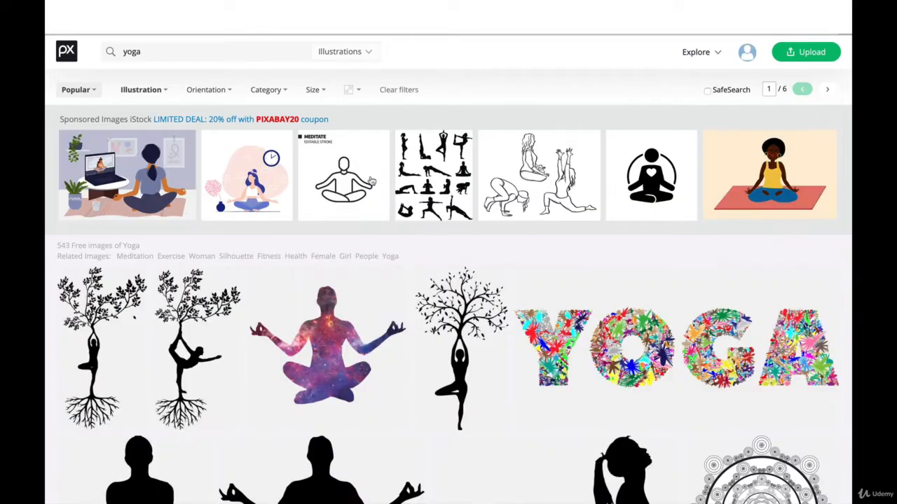
- Open the black cross-legged meditation silhouette with both arms stretched outward and download it as a 1280×971 PNG
{"action": "scroll", "coordinate": [377, 360], "scroll_direction": "down", "scroll_amount": 2}
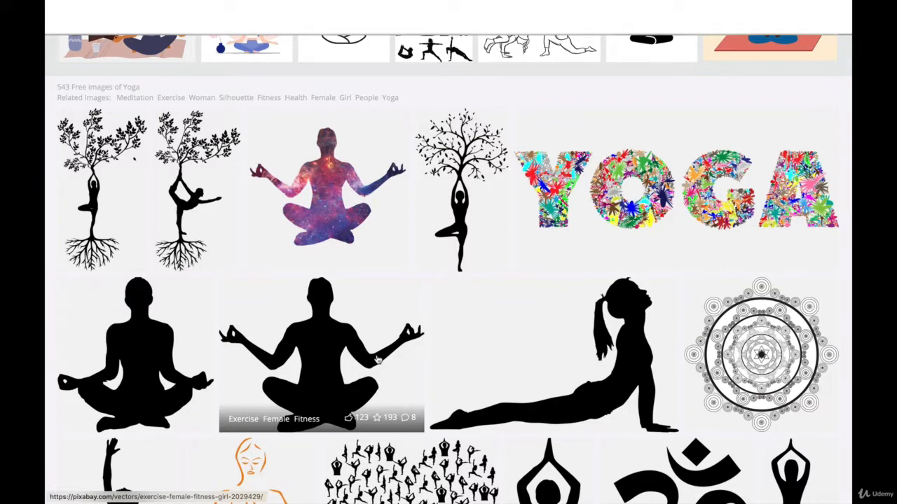
{"action": "scroll", "coordinate": [377, 360], "scroll_direction": "down", "scroll_amount": 2}
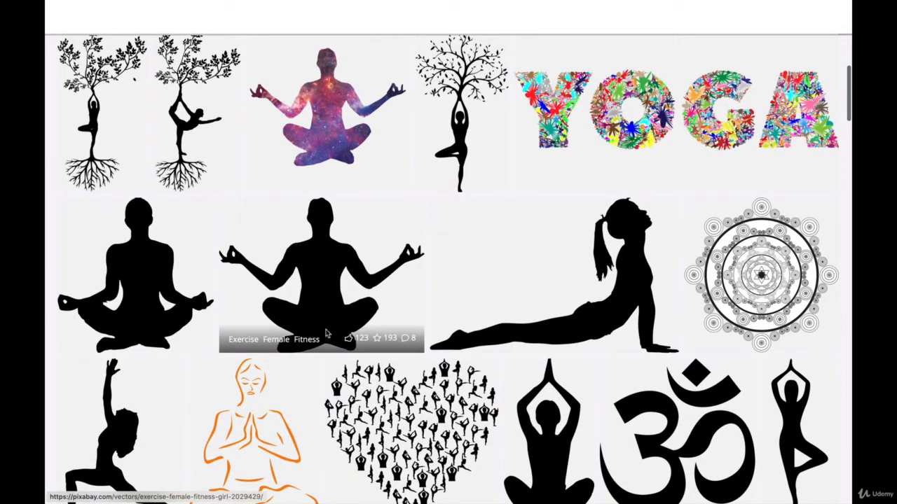
{"action": "left_click", "coordinate": [345, 277]}
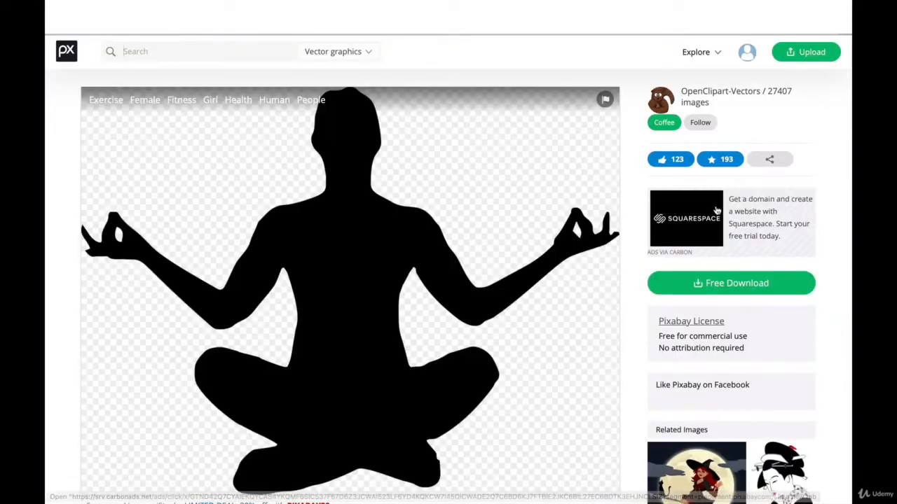
{"action": "left_click", "coordinate": [720, 284]}
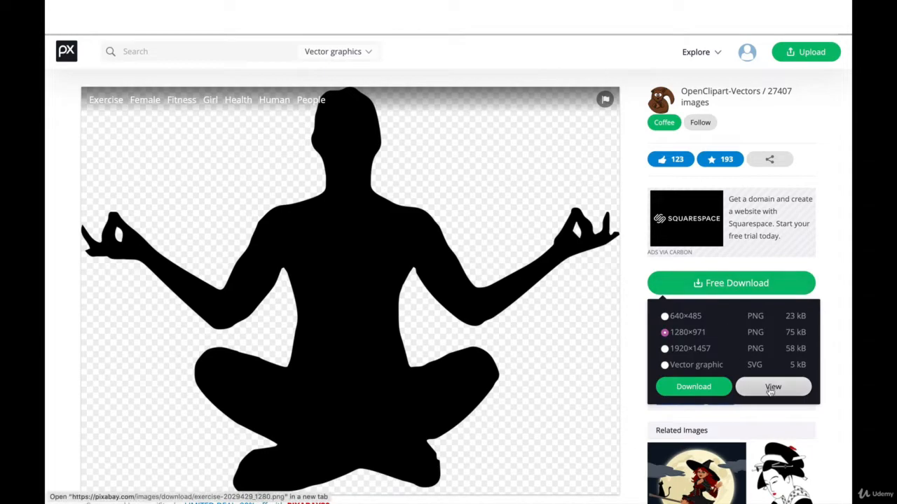
{"action": "left_click", "coordinate": [715, 388]}
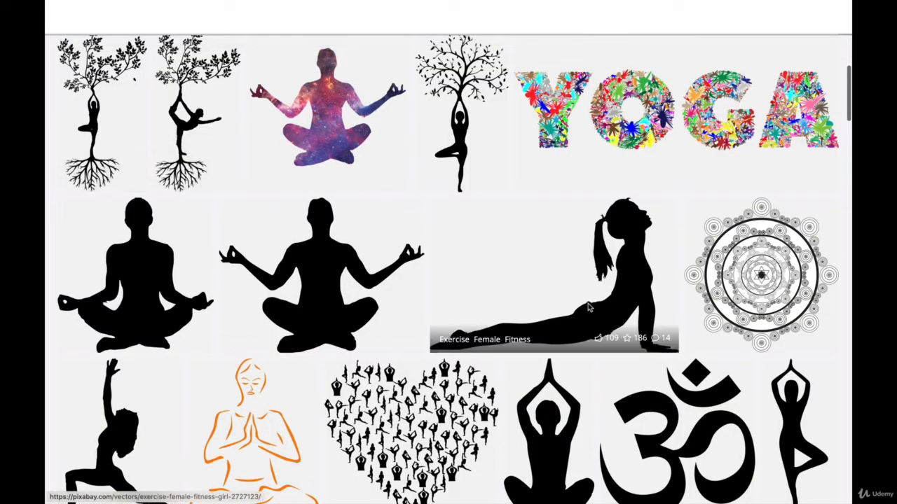
- Open the ponytailed woman's cobra pose silhouette and download it as a 1920×1199 PNG
{"action": "left_click", "coordinate": [588, 308]}
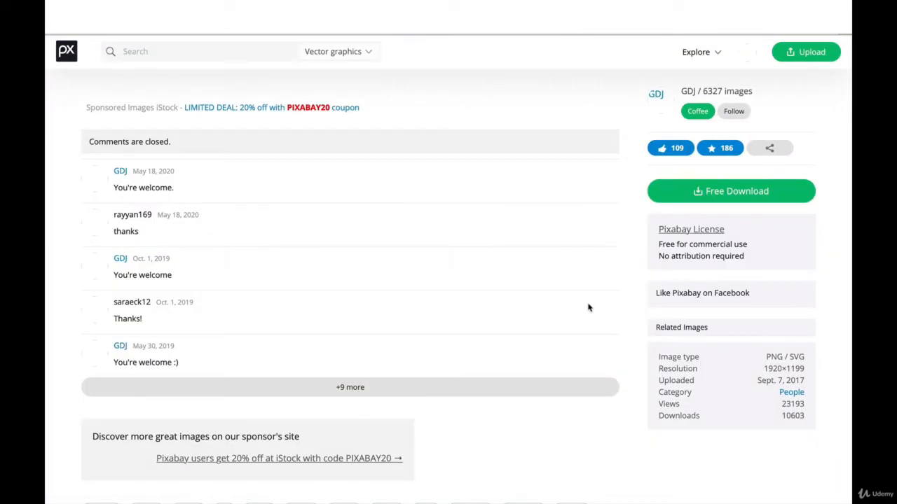
{"action": "left_click", "coordinate": [709, 283]}
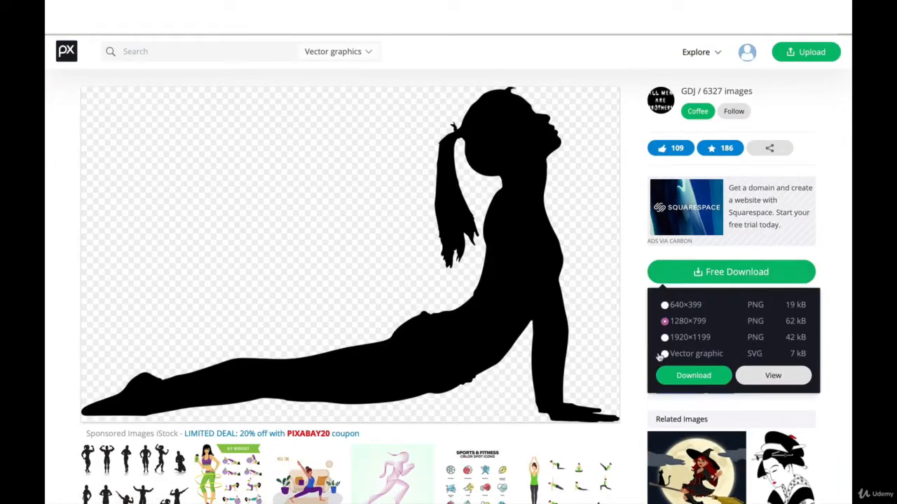
{"action": "left_click", "coordinate": [664, 339]}
{"action": "left_click", "coordinate": [702, 379]}
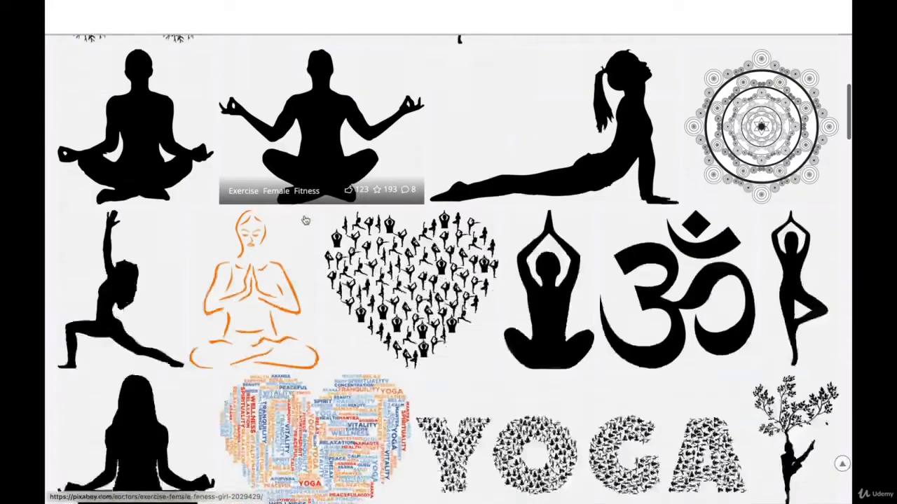
- Look through the remaining transparent yoga illustrations down to the end of the results page for another pose
{"action": "scroll", "coordinate": [305, 219], "scroll_direction": "down", "scroll_amount": 3}
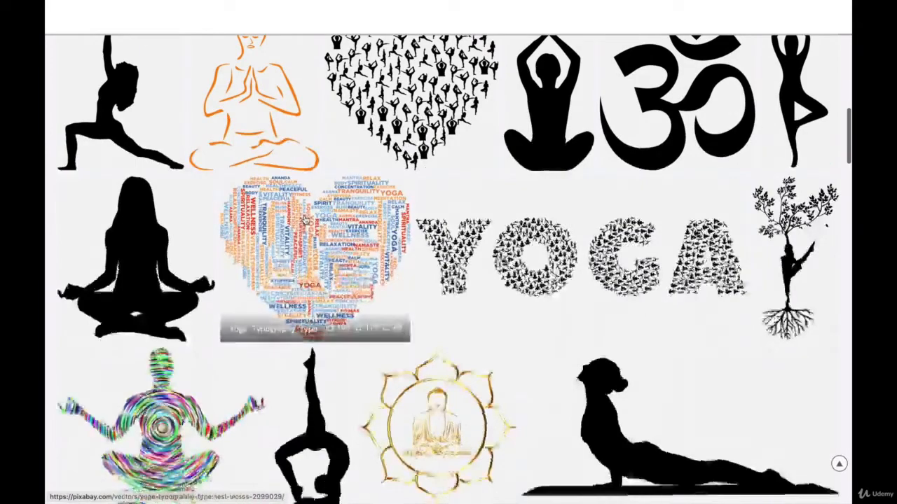
{"action": "scroll", "coordinate": [304, 219], "scroll_direction": "down", "scroll_amount": 5}
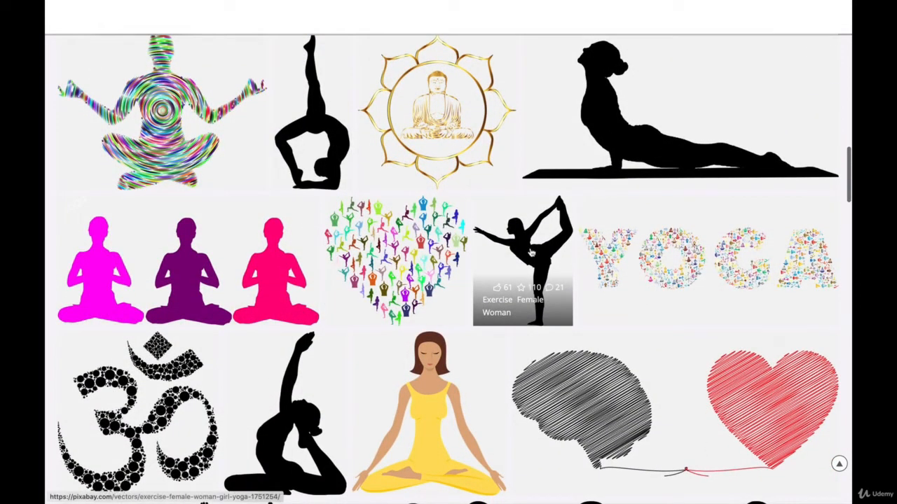
{"action": "scroll", "coordinate": [530, 252], "scroll_direction": "down", "scroll_amount": 9}
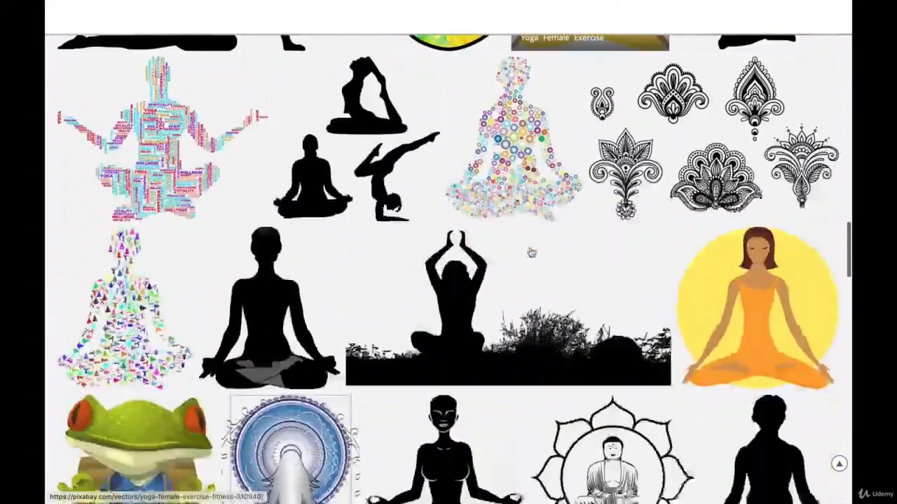
{"action": "scroll", "coordinate": [530, 252], "scroll_direction": "down", "scroll_amount": 5}
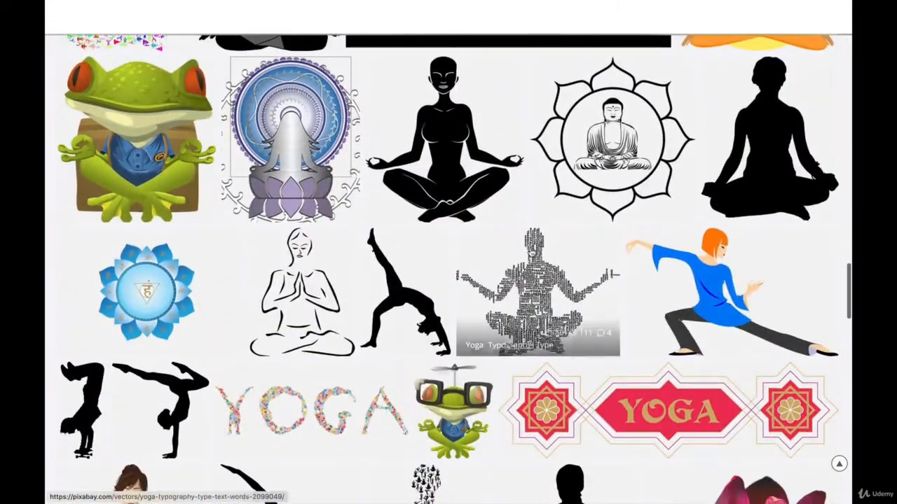
{"action": "scroll", "coordinate": [531, 253], "scroll_direction": "down", "scroll_amount": 5}
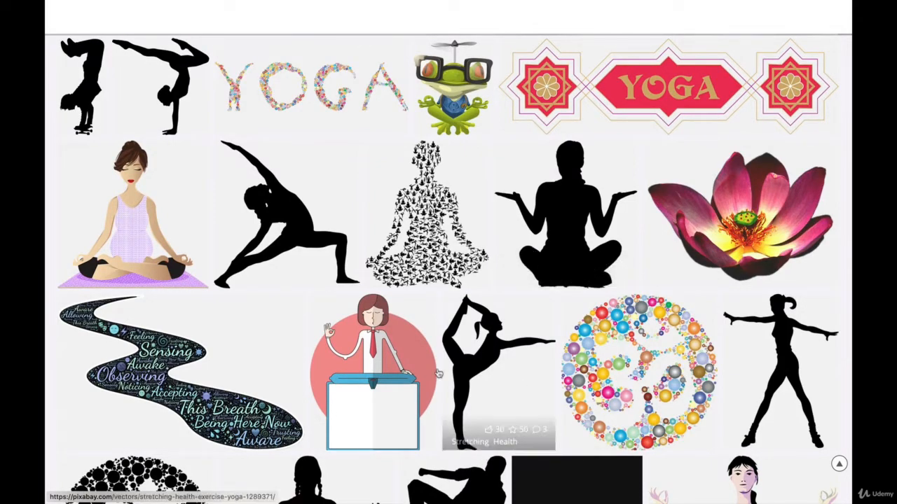
{"action": "scroll", "coordinate": [430, 353], "scroll_direction": "down", "scroll_amount": 2}
{"action": "scroll", "coordinate": [430, 352], "scroll_direction": "down", "scroll_amount": 5}
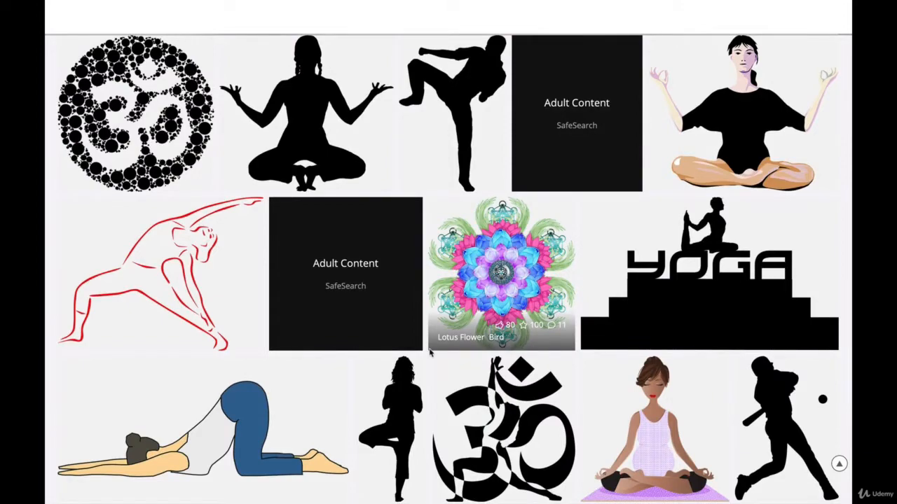
{"action": "scroll", "coordinate": [430, 352], "scroll_direction": "down", "scroll_amount": 6}
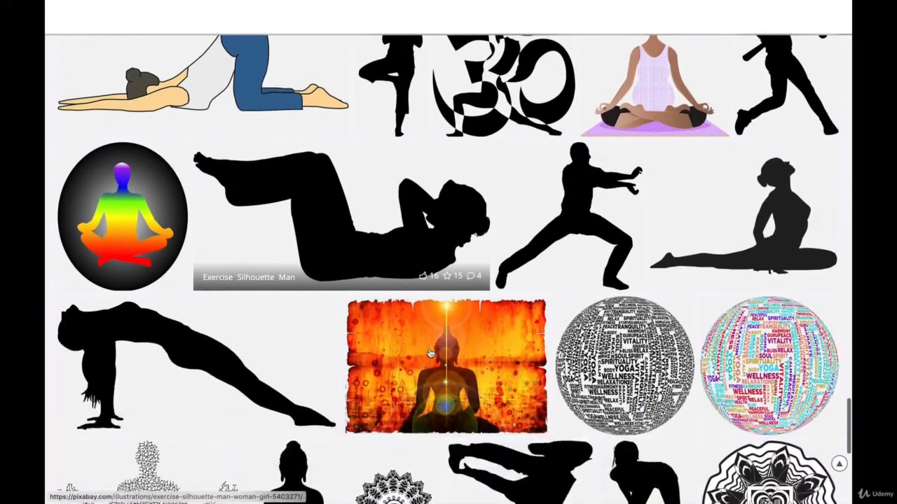
{"action": "scroll", "coordinate": [430, 353], "scroll_direction": "down", "scroll_amount": 3}
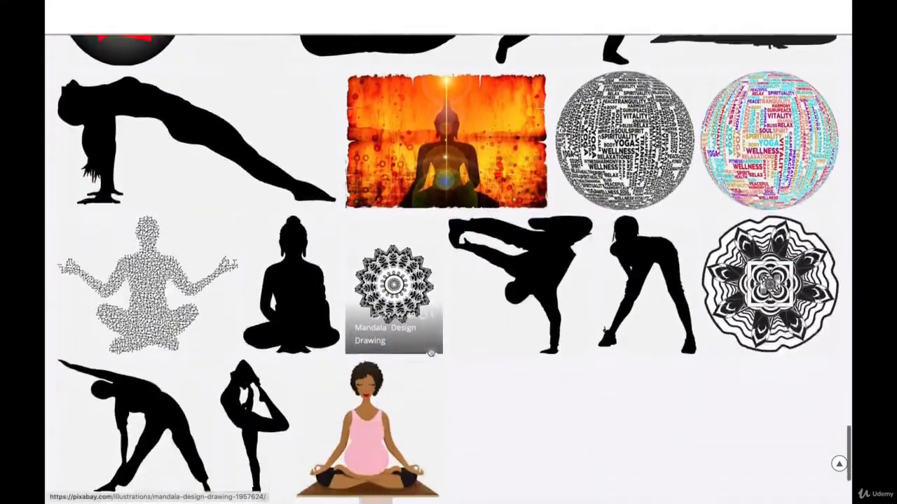
{"action": "scroll", "coordinate": [430, 353], "scroll_direction": "down", "scroll_amount": 1}
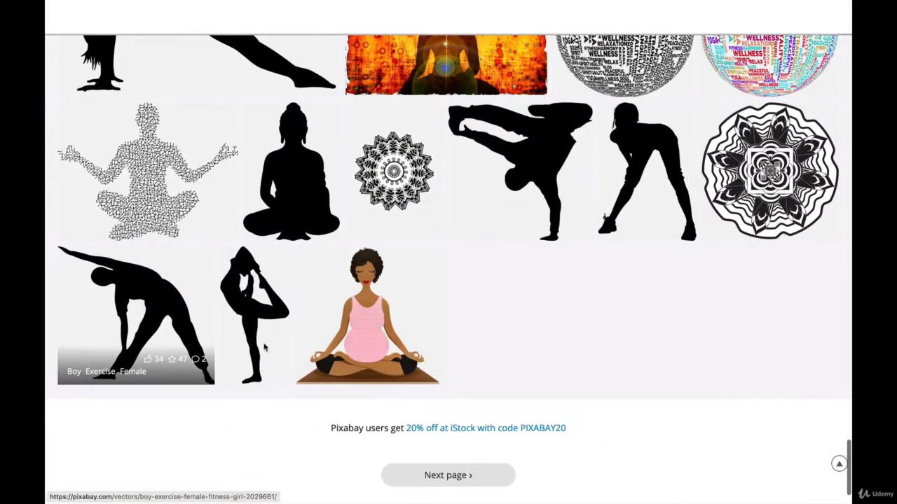
- Open the side-bending triangle pose silhouette in the last row and download it as a 1920×1686 PNG
{"action": "left_click", "coordinate": [147, 294]}
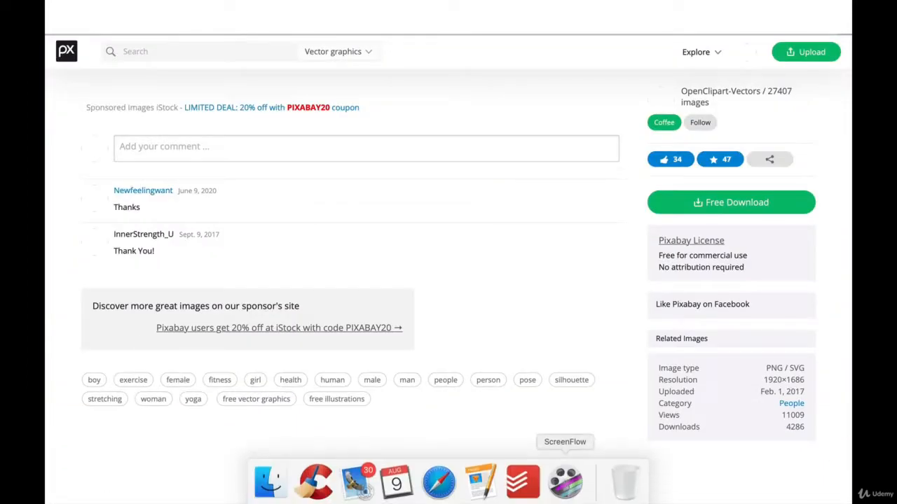
{"action": "left_click", "coordinate": [776, 202]}
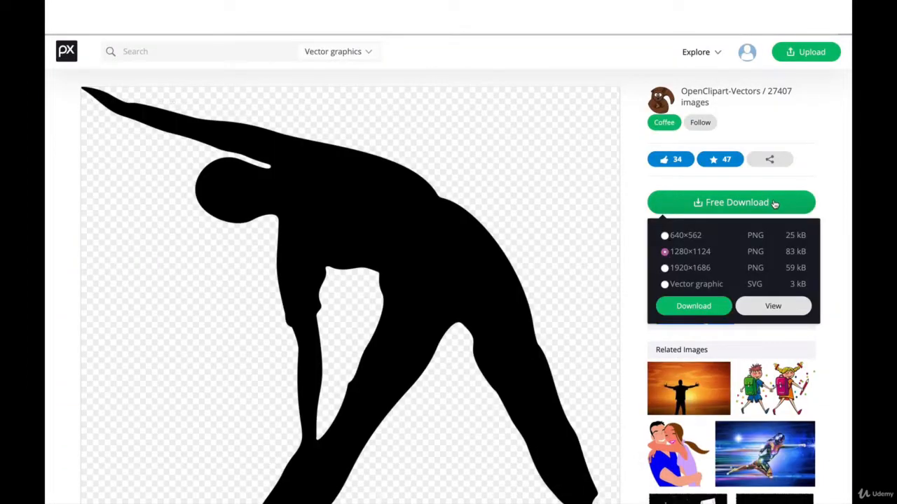
{"action": "left_click", "coordinate": [664, 268]}
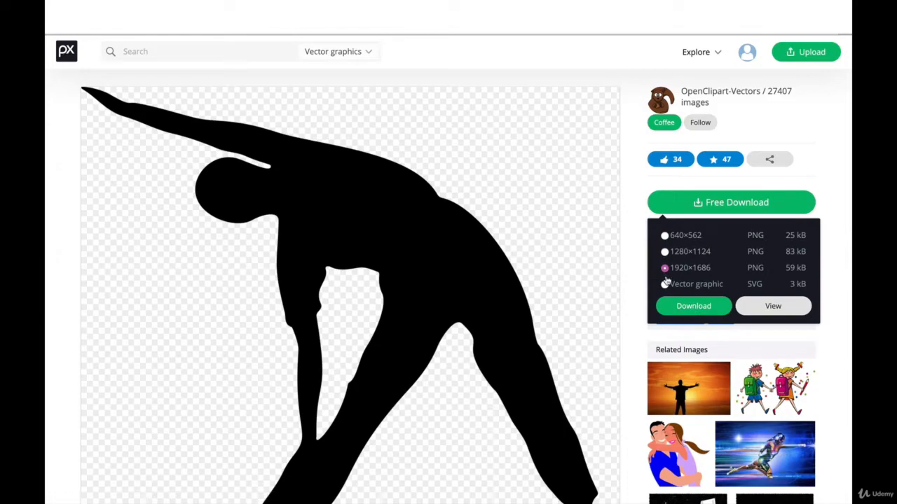
{"action": "left_click", "coordinate": [692, 306]}
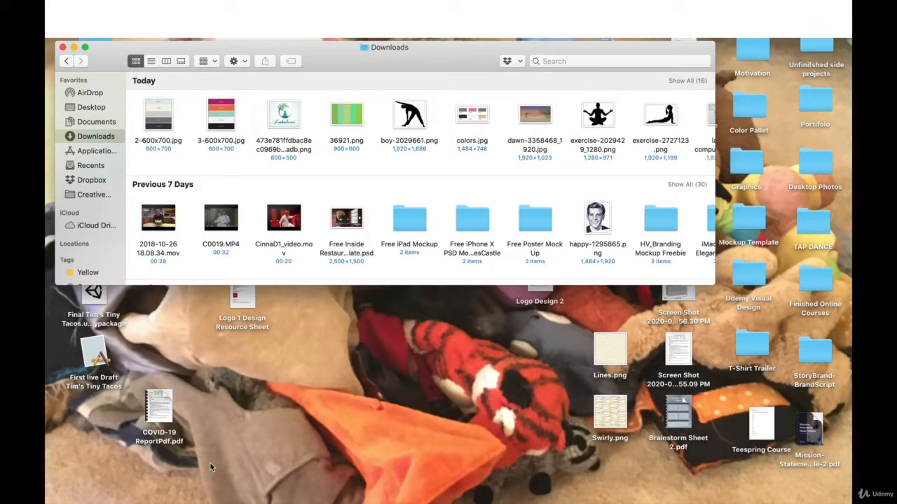
- Create a new folder on the desktop and name it Yoga Now Logo Research
{"action": "right_click", "coordinate": [331, 383]}
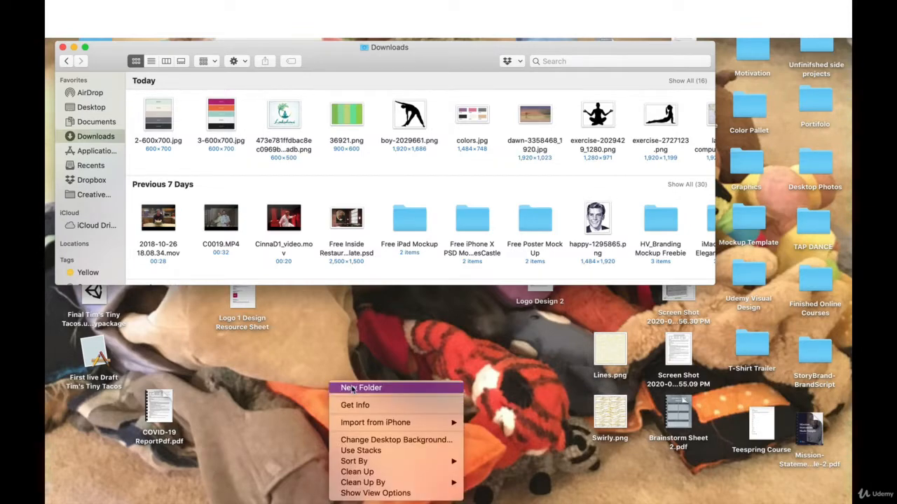
{"action": "left_click", "coordinate": [352, 388]}
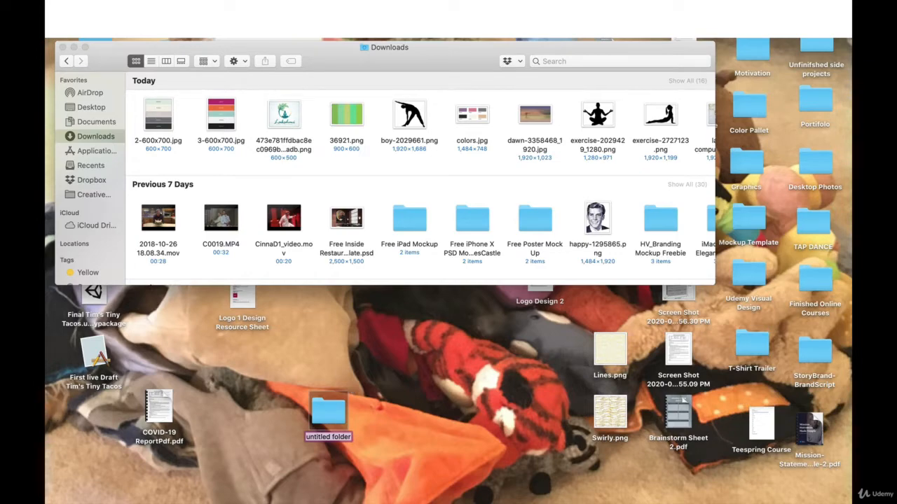
{"action": "type", "text": "Yog"}
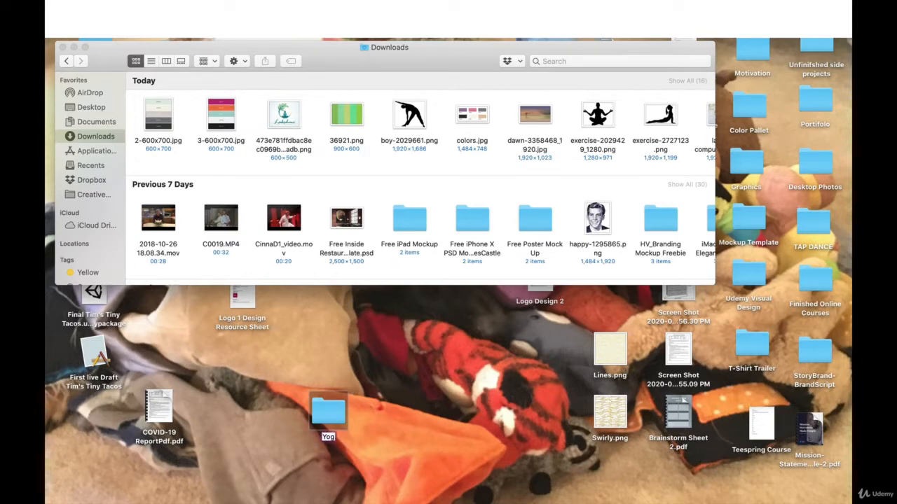
{"action": "type", "text": "a Now Logo"}
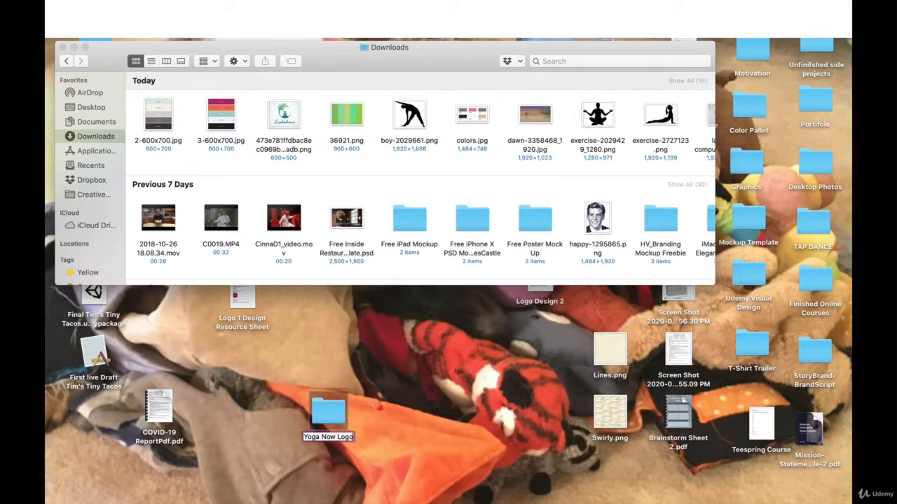
{"action": "type", "text": " Research"}
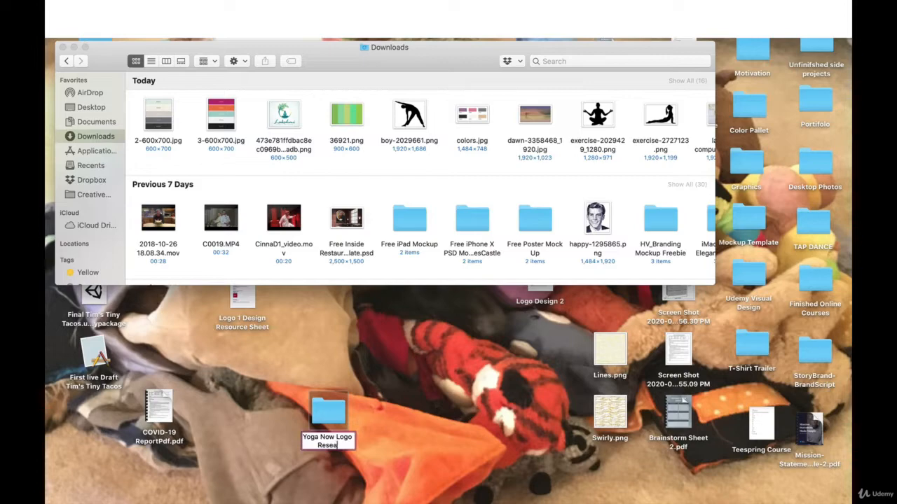
{"action": "left_click", "coordinate": [405, 343]}
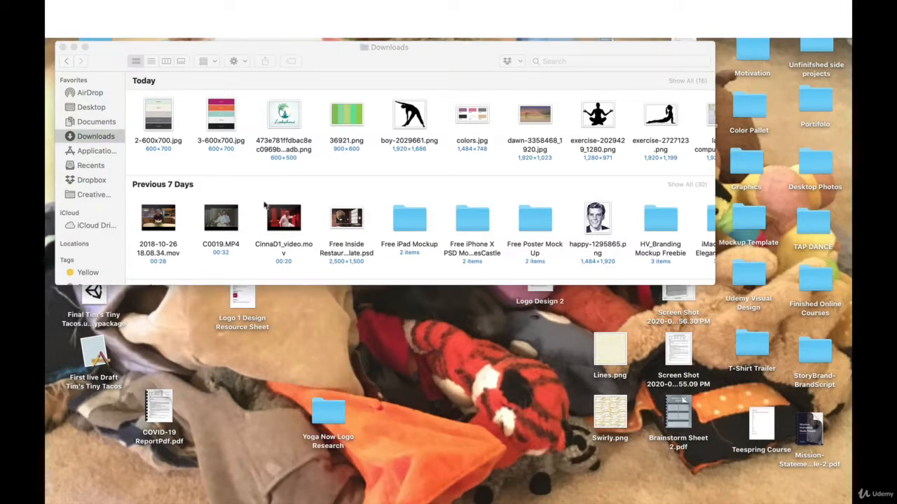
- Move all of today's downloaded files into the Yoga Now Logo Research folder and close the Downloads window
{"action": "left_click", "coordinate": [158, 123]}
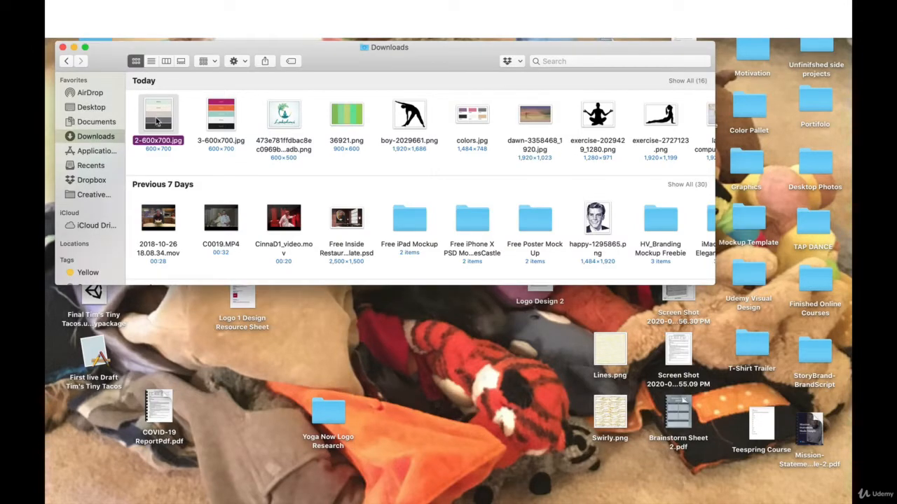
{"action": "scroll", "coordinate": [330, 151], "scroll_direction": "right", "scroll_amount": 10}
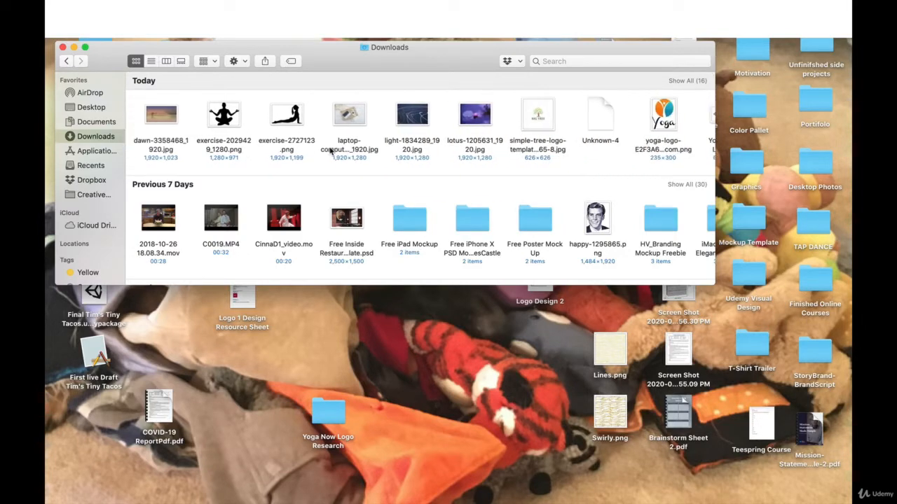
{"action": "left_click_drag", "start_coordinate": [159, 119], "coordinate": [332, 424]}
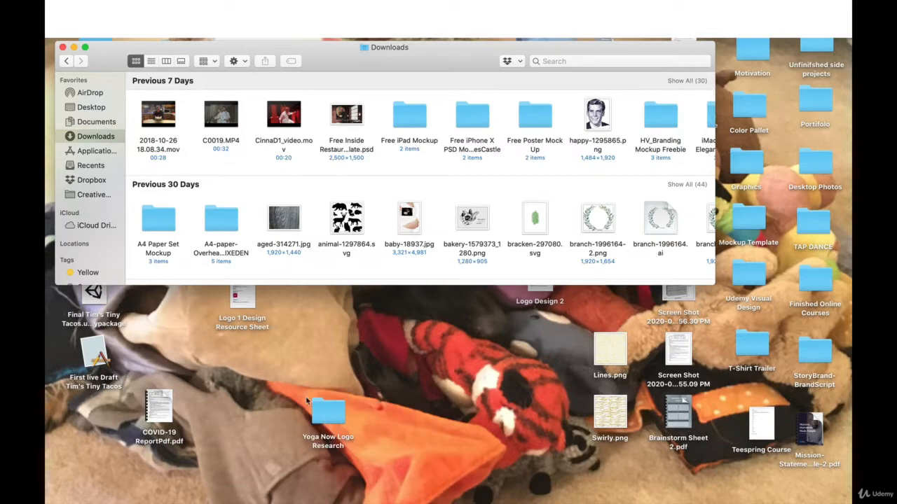
{"action": "left_click", "coordinate": [63, 47]}
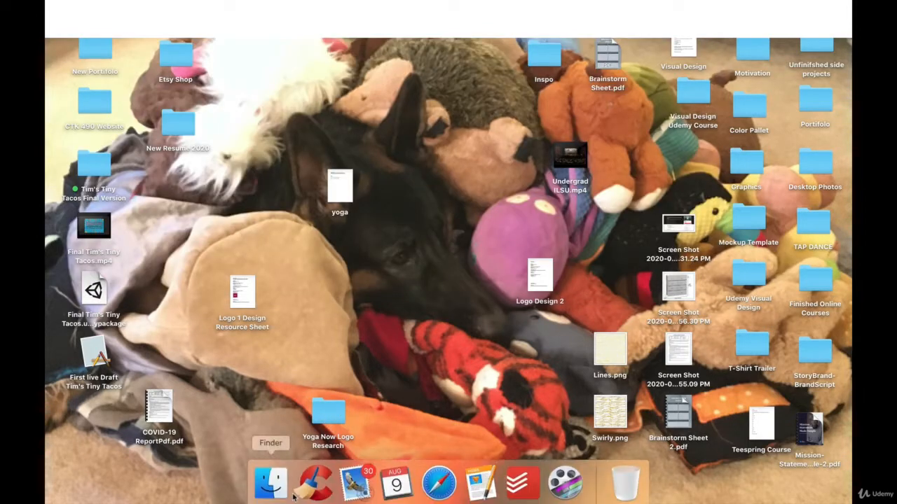
- Switch to Safari, search Pixabay's vector graphics for watercolor and look through the results
{"action": "left_click", "coordinate": [437, 481]}
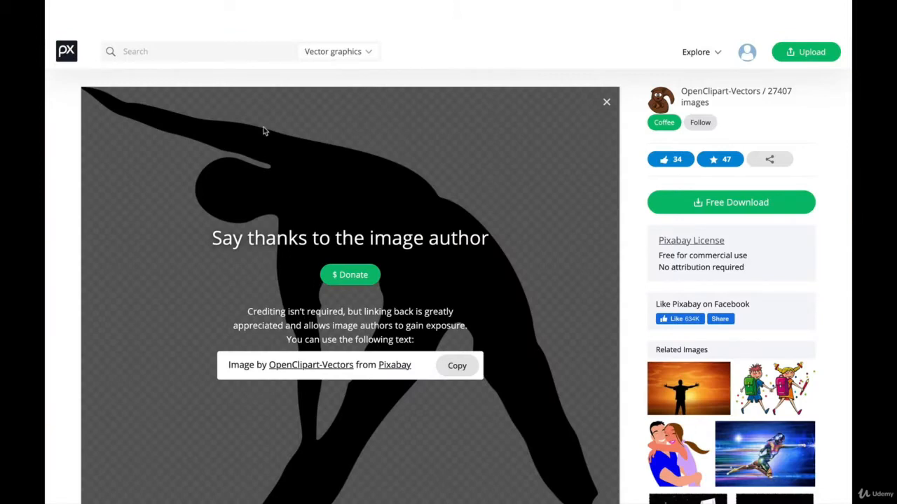
{"action": "left_click", "coordinate": [195, 55]}
{"action": "type", "text": "w"}
{"action": "key", "text": "BackSpace"}
{"action": "key", "text": "Return"}
{"action": "scroll", "coordinate": [405, 376], "scroll_direction": "down", "scroll_amount": 10}
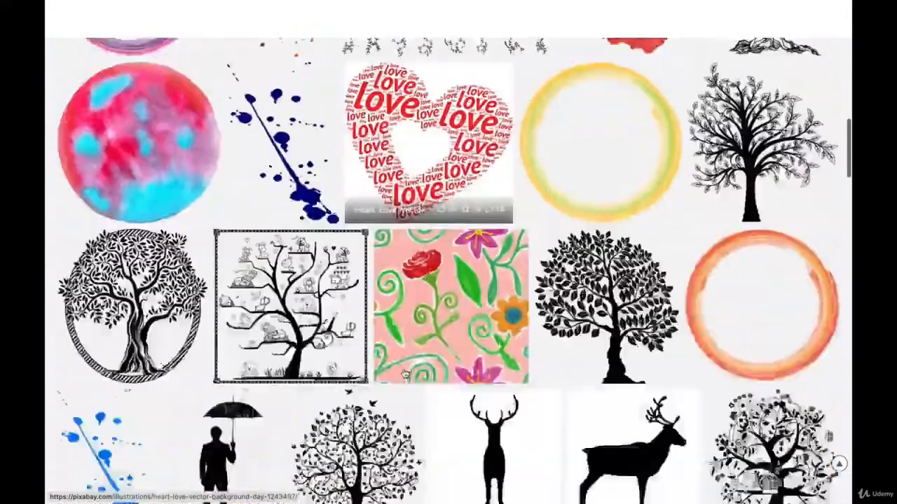
{"action": "scroll", "coordinate": [405, 376], "scroll_direction": "down", "scroll_amount": 15}
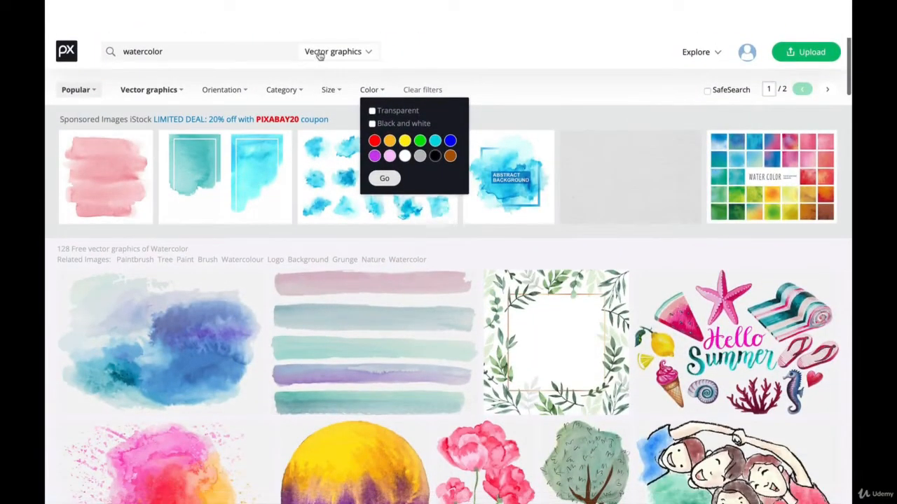
- Change the watercolor search to Illustrations and look through the results for a background texture
{"action": "left_click", "coordinate": [319, 53]}
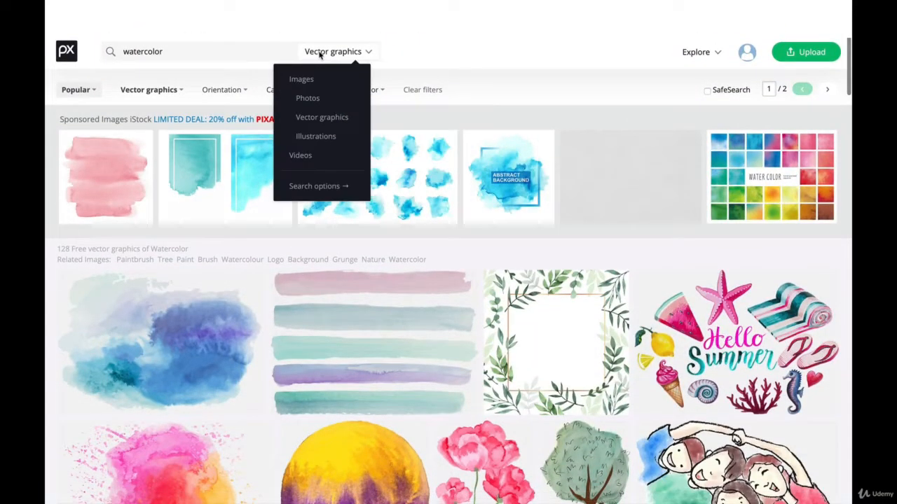
{"action": "left_click", "coordinate": [318, 137]}
{"action": "scroll", "coordinate": [305, 416], "scroll_direction": "down", "scroll_amount": 5}
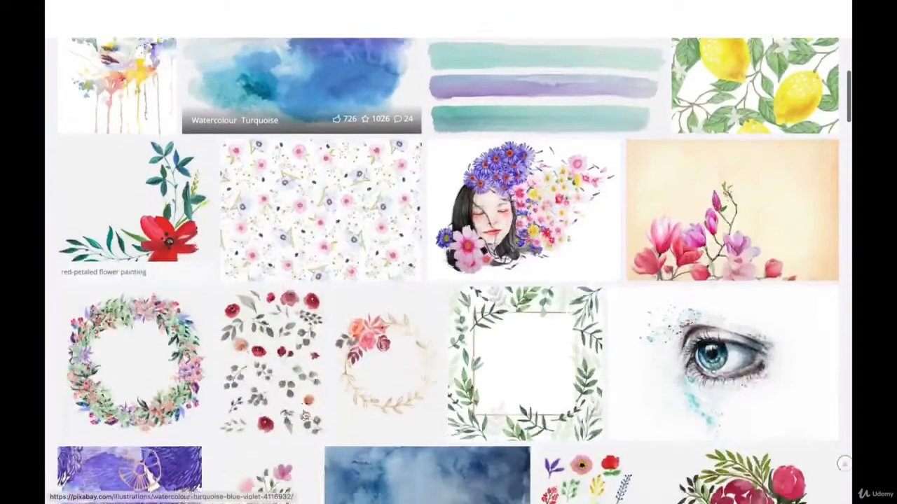
{"action": "scroll", "coordinate": [305, 416], "scroll_direction": "down", "scroll_amount": 10}
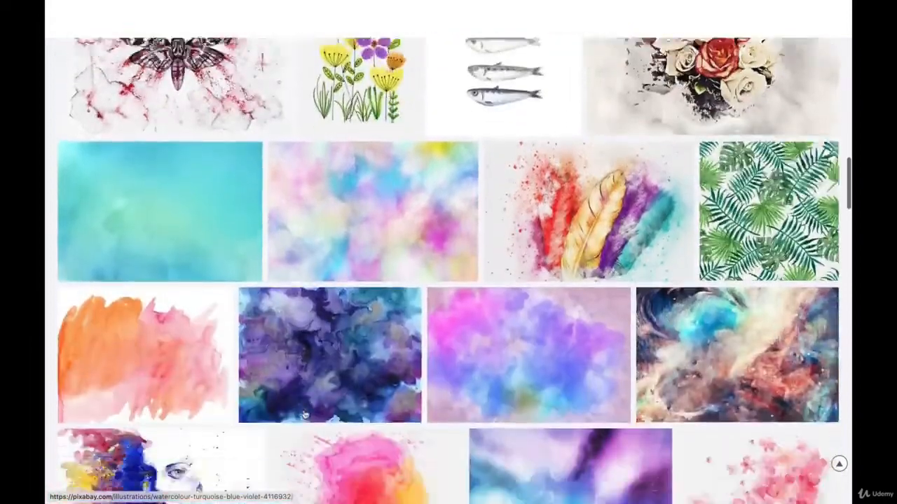
{"action": "scroll", "coordinate": [305, 416], "scroll_direction": "down", "scroll_amount": 10}
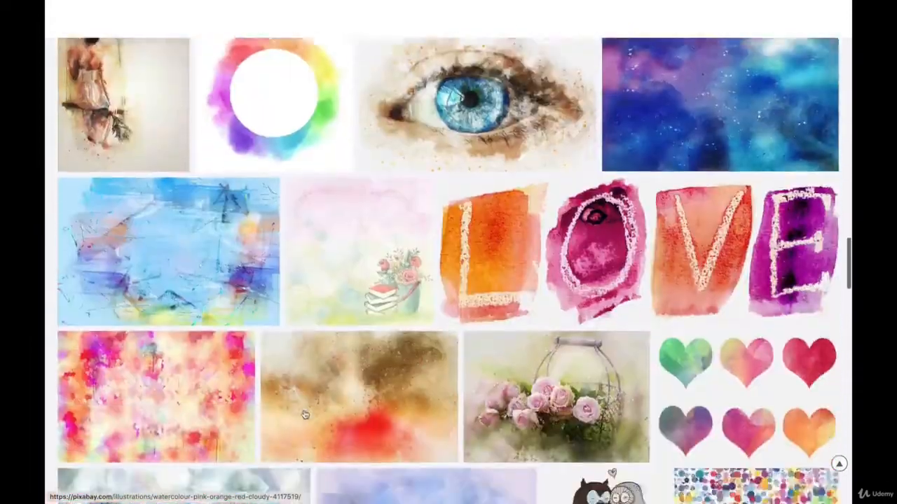
{"action": "scroll", "coordinate": [304, 415], "scroll_direction": "down", "scroll_amount": 5}
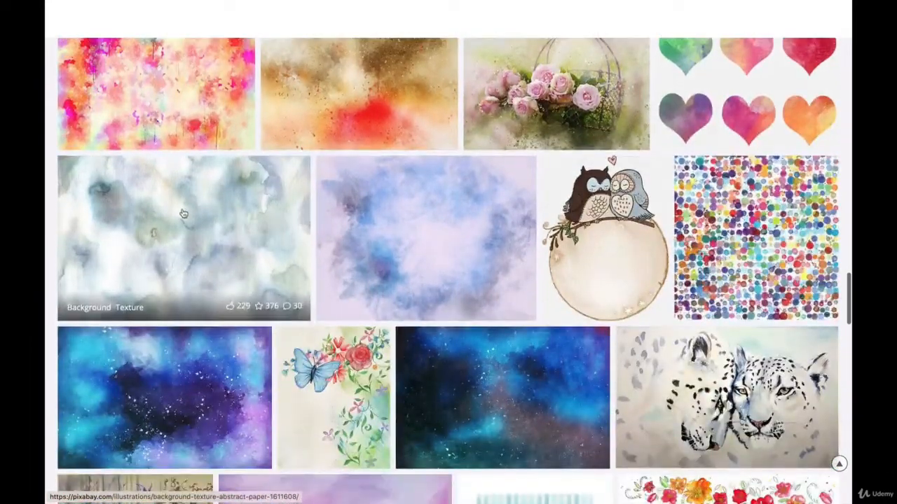
- Open the pale blue-grey Background Texture illustration in a new tab, download the 3070×2009 JPG and close the tab
{"action": "right_click", "coordinate": [185, 214]}
{"action": "left_click", "coordinate": [195, 214]}
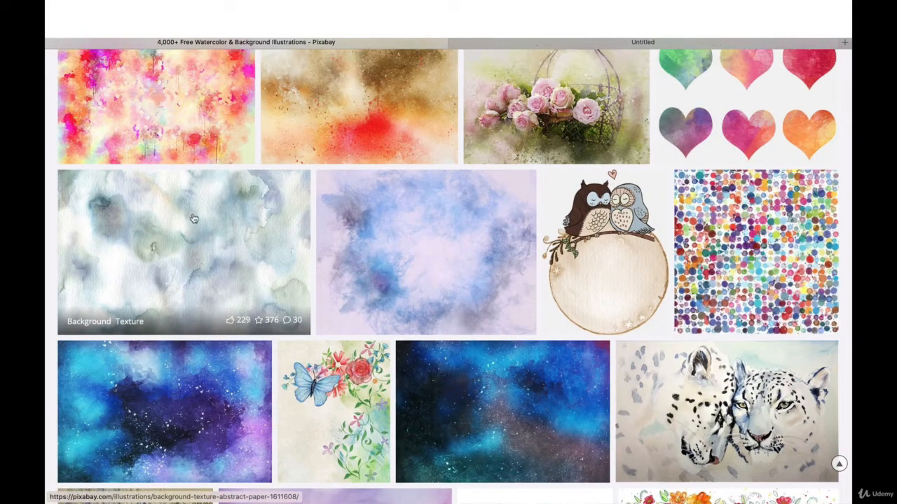
{"action": "left_click", "coordinate": [581, 43]}
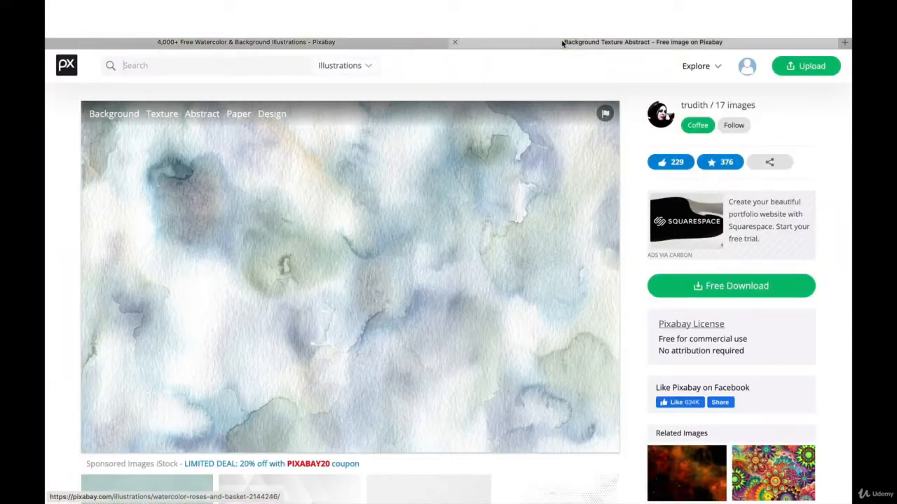
{"action": "left_click", "coordinate": [693, 286]}
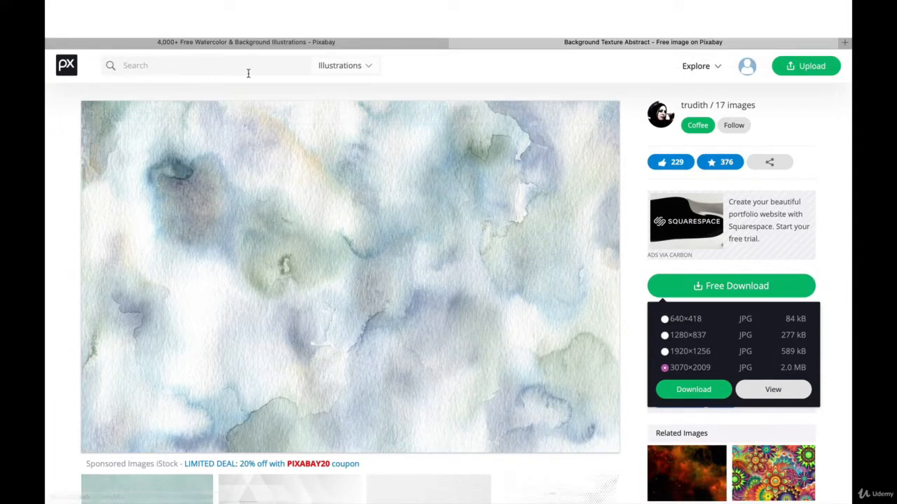
{"action": "left_click", "coordinate": [443, 44]}
- Open the grey ink-splash watercolor background further down the results and download the 3011×1601 JPG
{"action": "scroll", "coordinate": [374, 303], "scroll_direction": "down", "scroll_amount": 10}
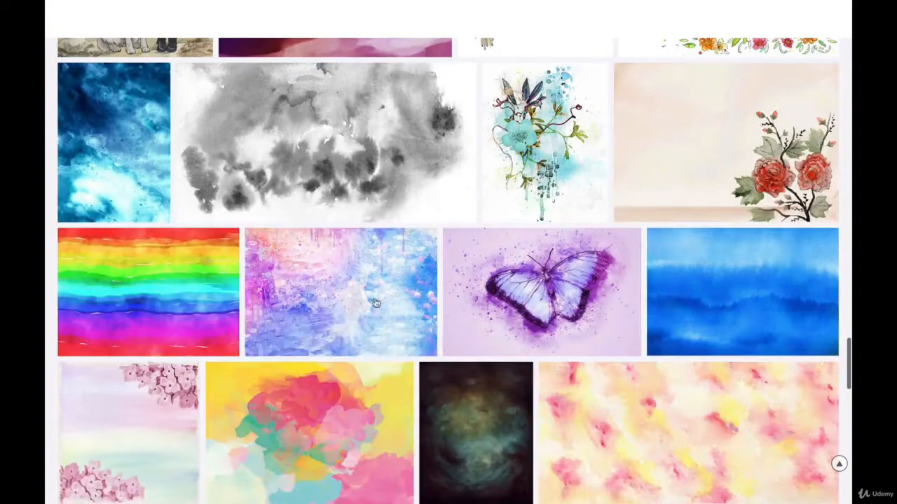
{"action": "left_click", "coordinate": [305, 128]}
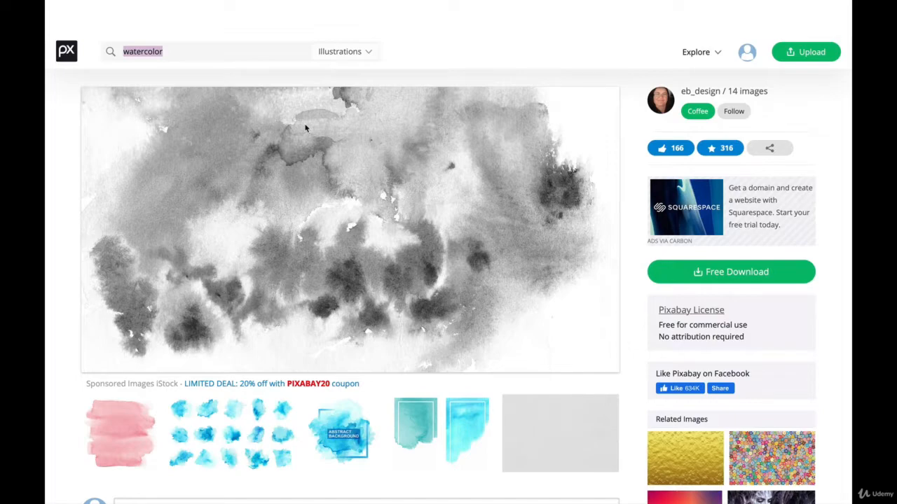
{"action": "left_click", "coordinate": [700, 273]}
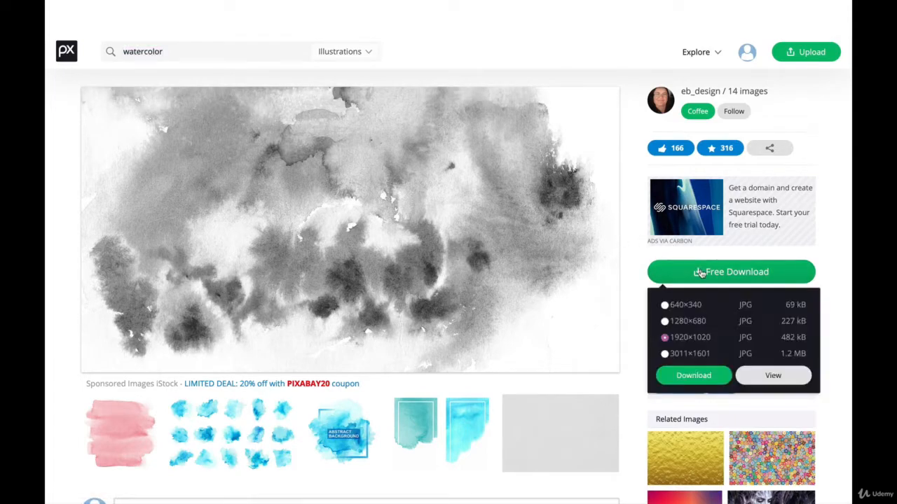
{"action": "left_click", "coordinate": [665, 354]}
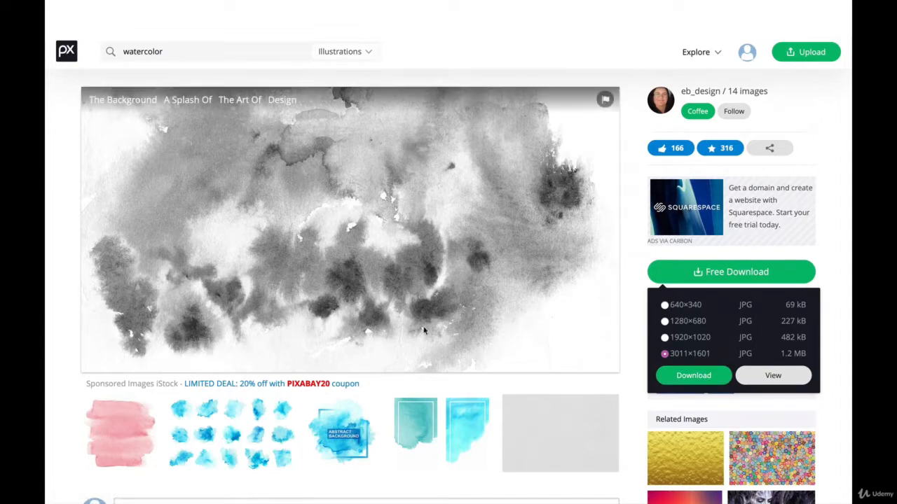
{"action": "left_click", "coordinate": [692, 376]}
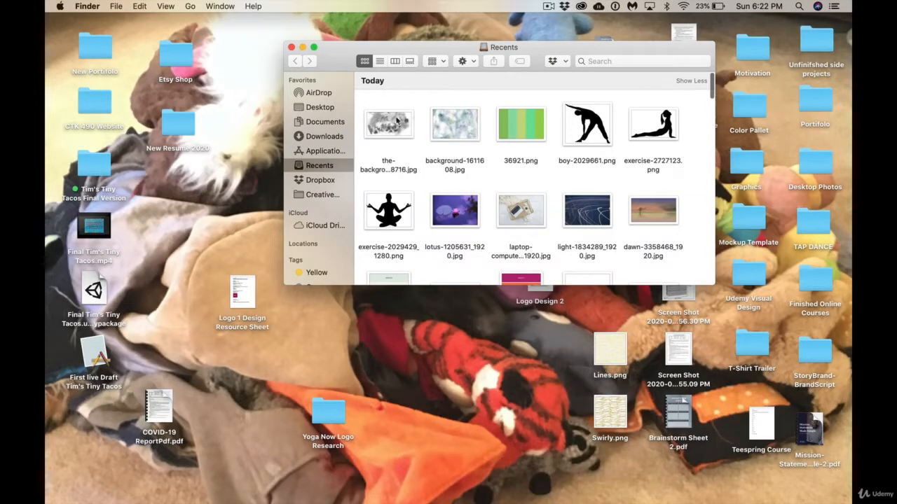
- Move the two downloaded watercolor background images from Recents into the Yoga Now Logo Research folder
{"action": "left_click", "coordinate": [397, 121]}
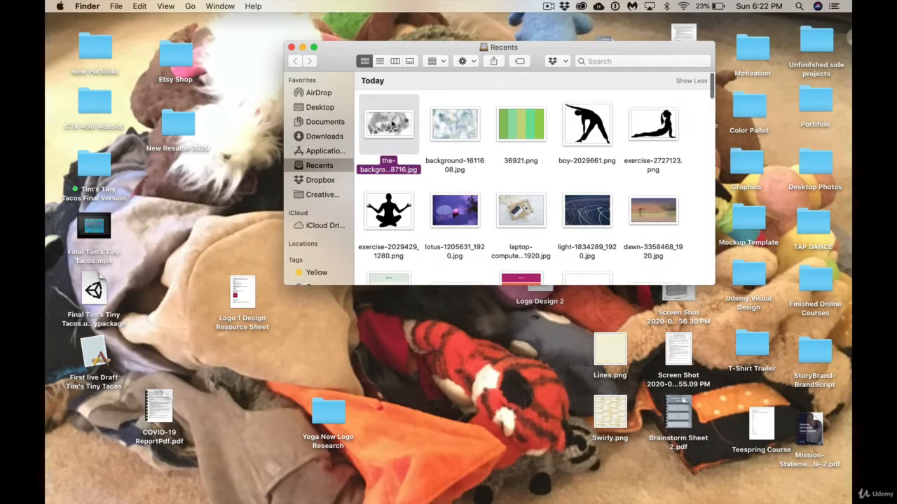
{"action": "left_click", "coordinate": [466, 137], "text": "shift"}
{"action": "left_click_drag", "start_coordinate": [439, 244], "coordinate": [328, 410]}
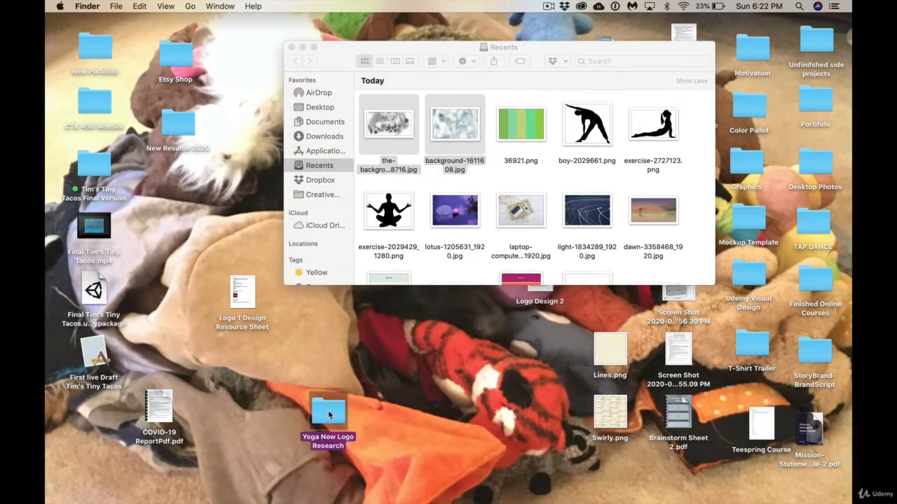
- Open the Yoga Now Logo Research folder, move the Recents window aside and enlarge the folder's window to show all files
{"action": "double_click", "coordinate": [328, 410]}
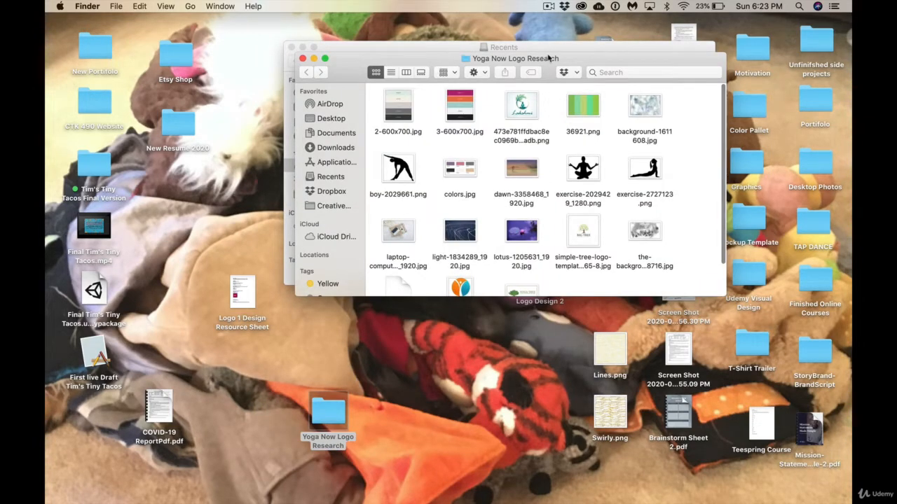
{"action": "left_click_drag", "start_coordinate": [550, 63], "coordinate": [198, 131]}
{"action": "left_click_drag", "start_coordinate": [399, 51], "coordinate": [561, 45]}
{"action": "left_click_drag", "start_coordinate": [274, 128], "coordinate": [420, 19]}
{"action": "left_click_drag", "start_coordinate": [523, 250], "coordinate": [726, 461]}
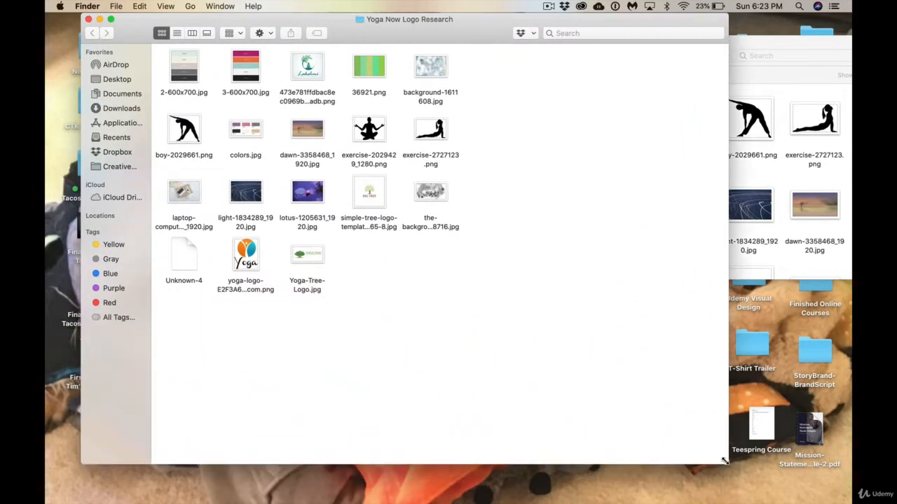
{"action": "left_click", "coordinate": [183, 259]}
{"action": "right_click", "coordinate": [183, 259]}
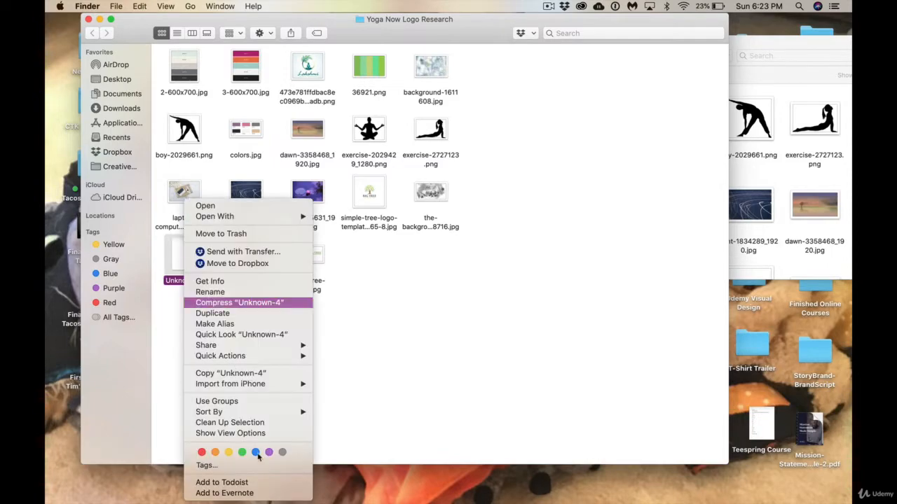
{"action": "mouse_move", "coordinate": [243, 384]}
{"action": "left_click", "coordinate": [416, 360]}
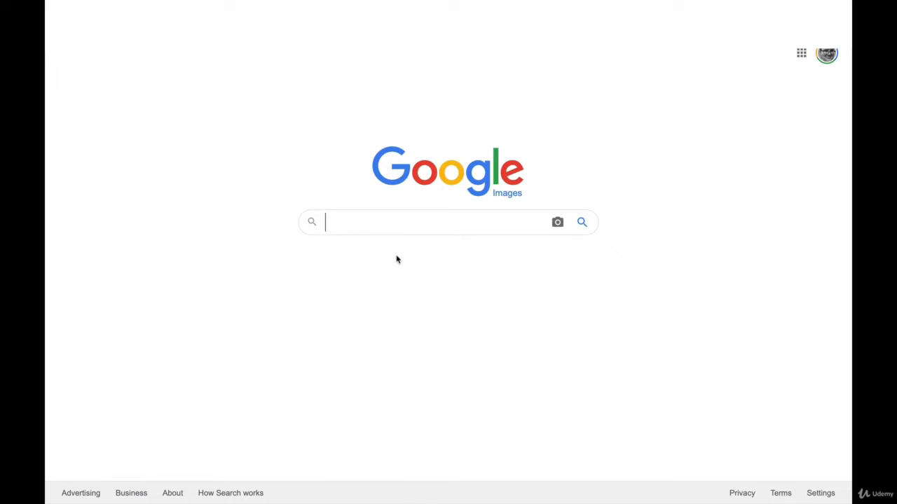
- Search Google Images for modern fonts and look over the first rows of results
{"action": "type", "text": "mod"}
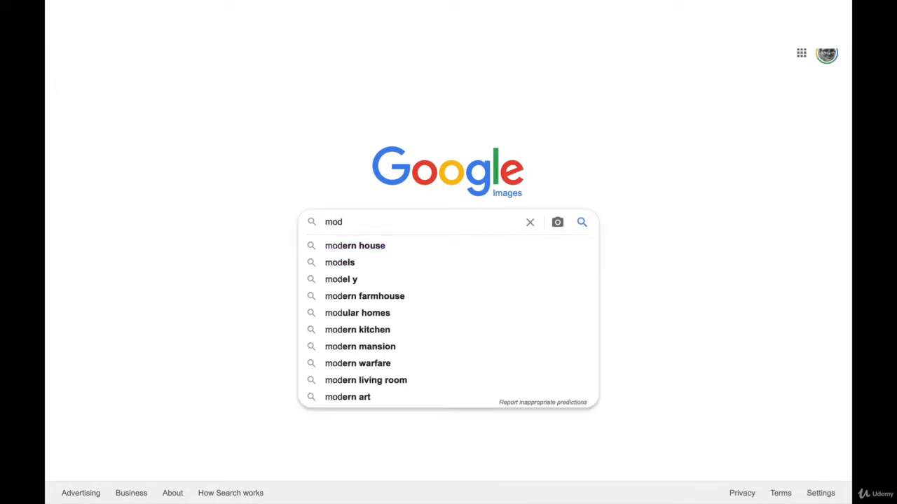
{"action": "type", "text": "ern fonts"}
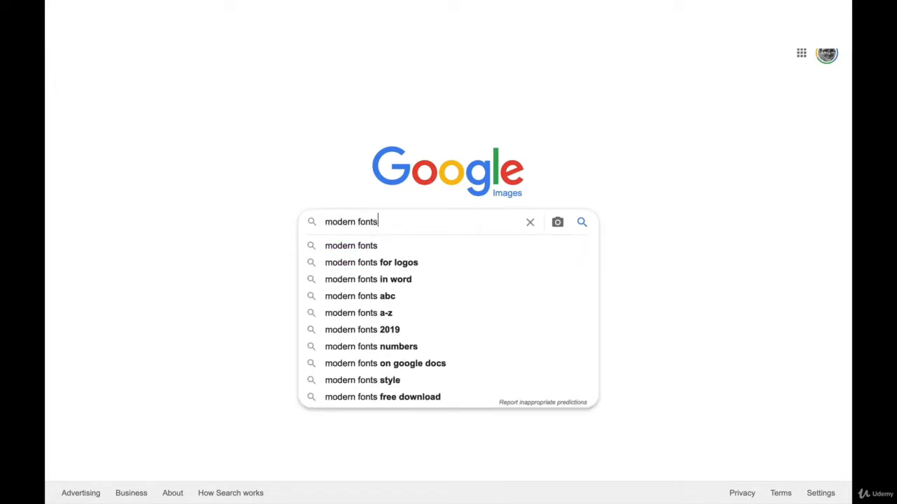
{"action": "key", "text": "Return"}
{"action": "scroll", "coordinate": [204, 317], "scroll_direction": "down", "scroll_amount": 1}
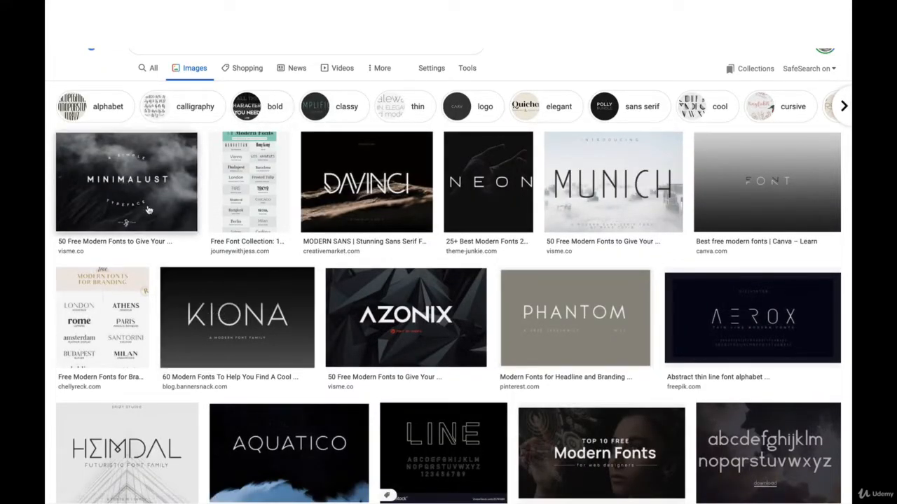
- Open the Kiona modern font family result and save its 2320×1544 image to Downloads
{"action": "left_click", "coordinate": [233, 307]}
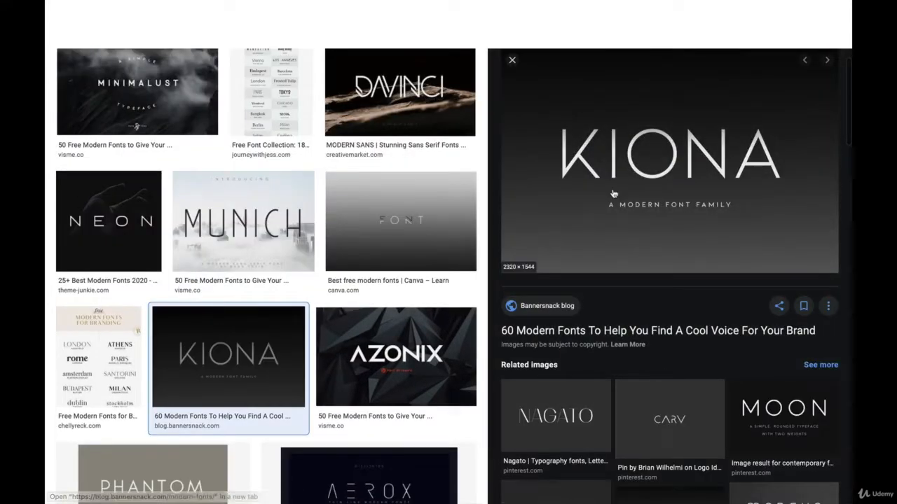
{"action": "right_click", "coordinate": [610, 164]}
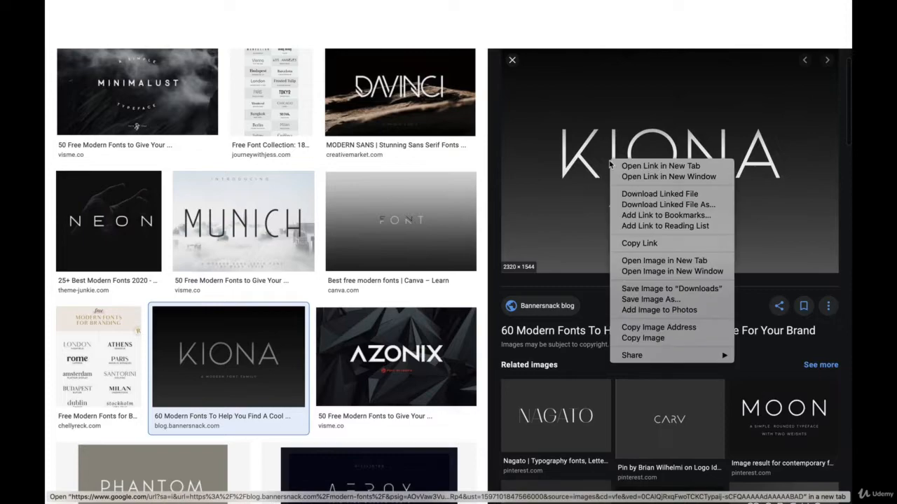
{"action": "left_click", "coordinate": [654, 288]}
- Open the Minimalust typeface result and open its image in a new tab
{"action": "left_click", "coordinate": [123, 88]}
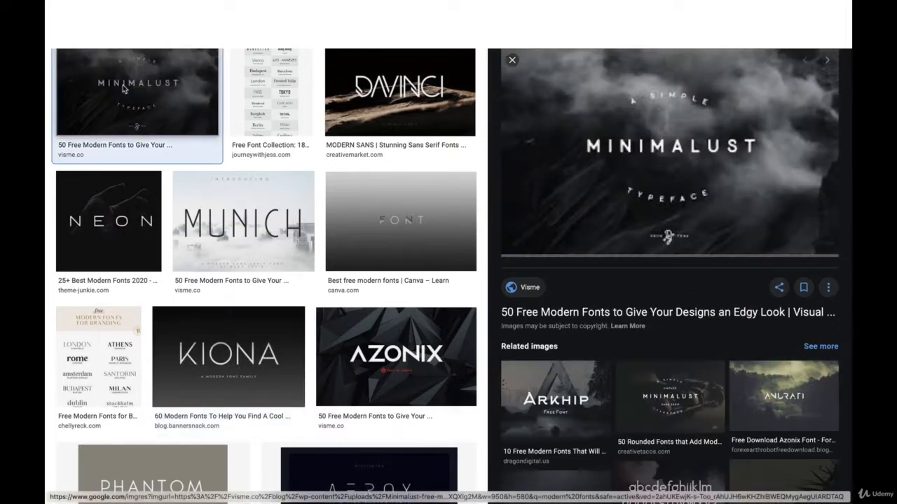
{"action": "right_click", "coordinate": [124, 87]}
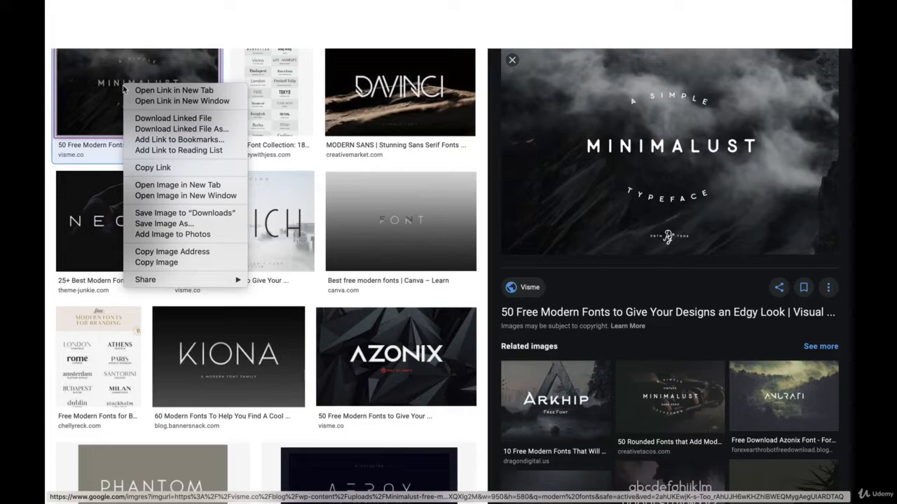
{"action": "left_click", "coordinate": [171, 186]}
- Browse further down the modern fonts results, open the Sonneta script font result and save its 970×580 image to Downloads
{"action": "scroll", "coordinate": [299, 369], "scroll_direction": "up", "scroll_amount": 1}
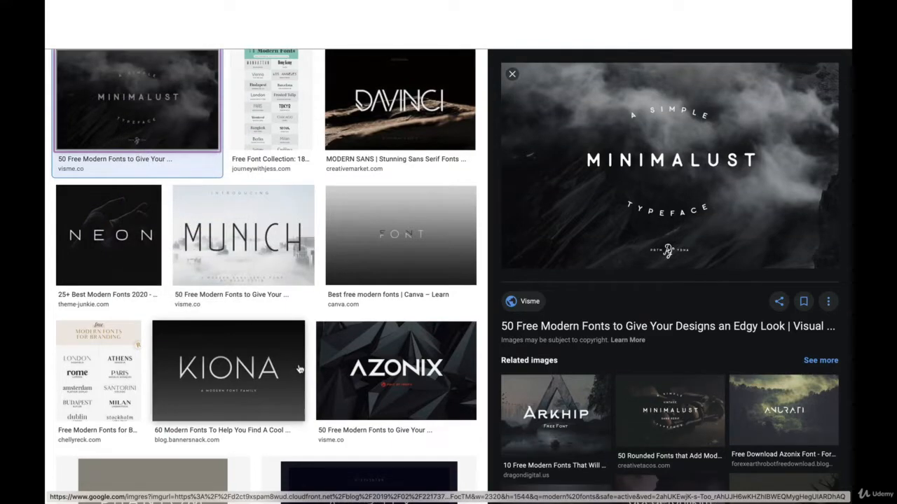
{"action": "scroll", "coordinate": [299, 369], "scroll_direction": "down", "scroll_amount": 3}
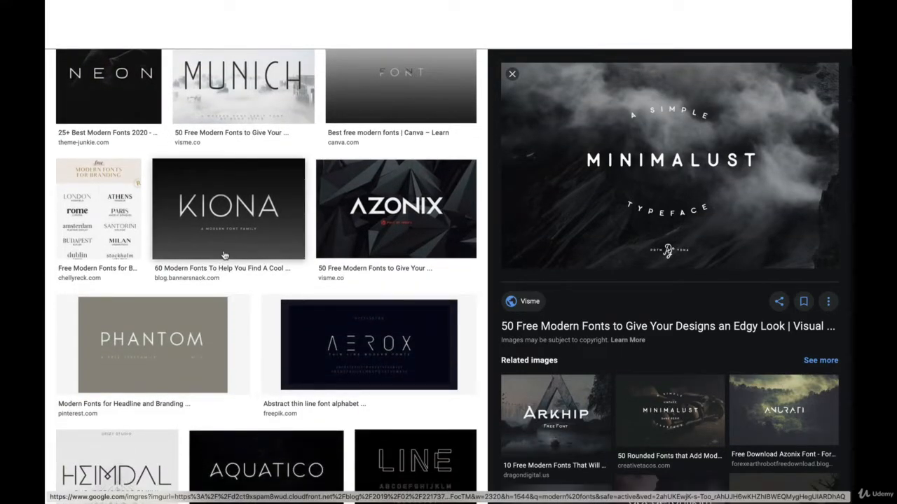
{"action": "scroll", "coordinate": [224, 255], "scroll_direction": "down", "scroll_amount": 5}
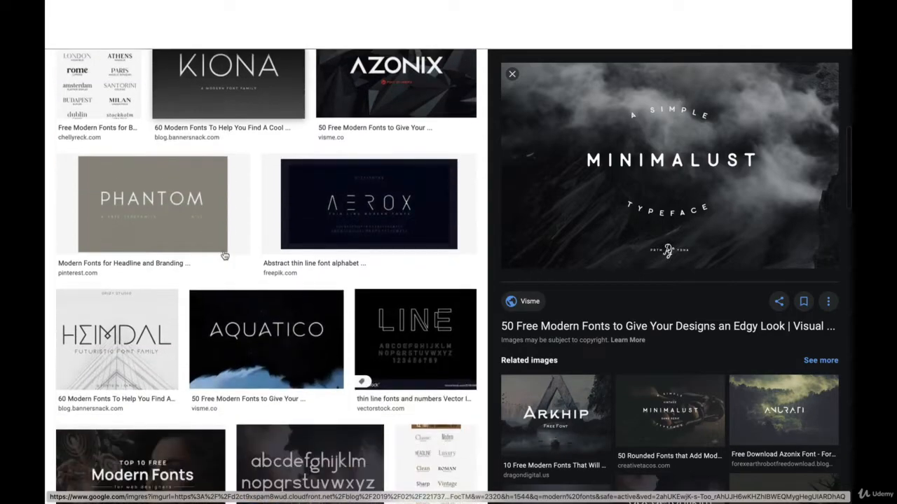
{"action": "scroll", "coordinate": [224, 256], "scroll_direction": "down", "scroll_amount": 4}
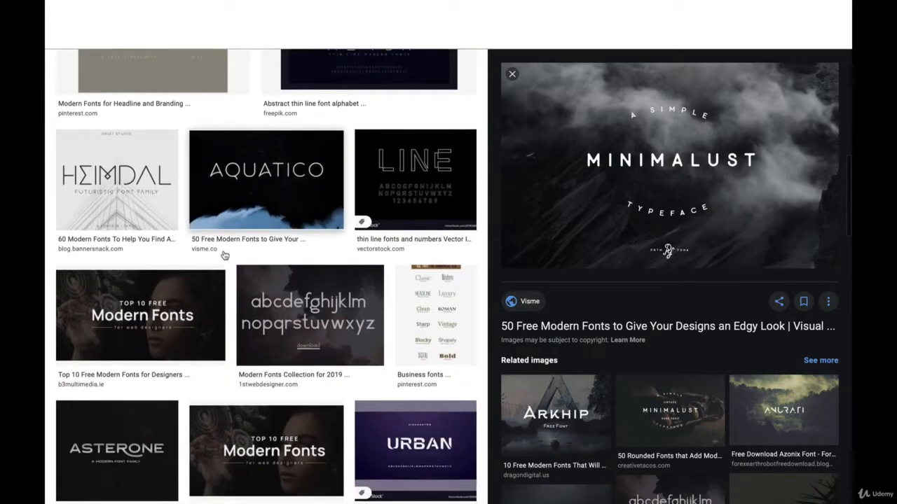
{"action": "scroll", "coordinate": [224, 250], "scroll_direction": "down", "scroll_amount": 2}
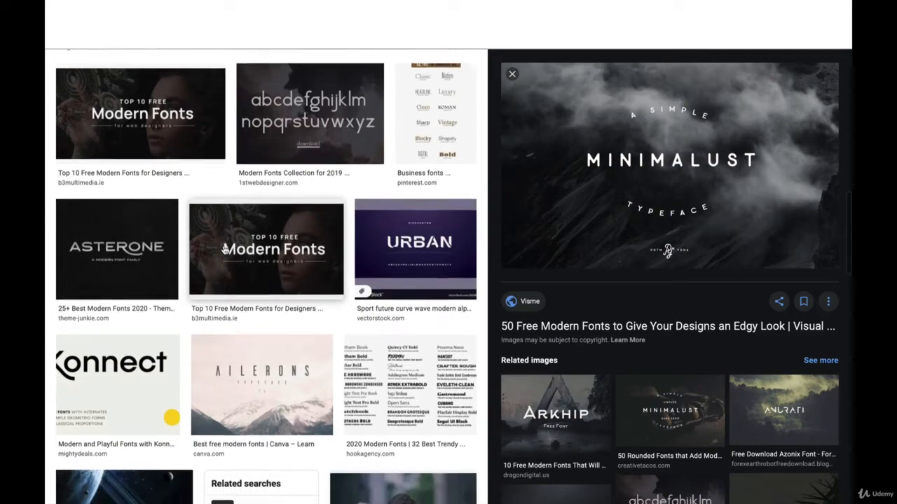
{"action": "scroll", "coordinate": [224, 250], "scroll_direction": "down", "scroll_amount": 5}
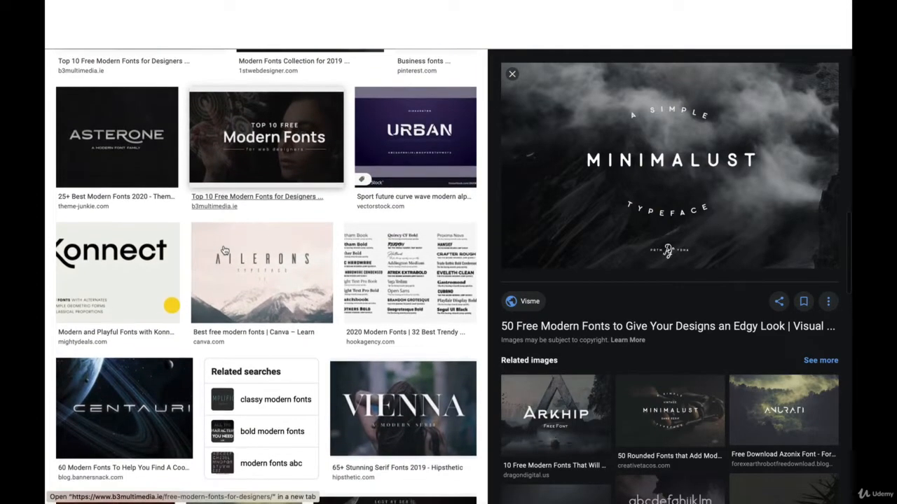
{"action": "scroll", "coordinate": [225, 250], "scroll_direction": "down", "scroll_amount": 5}
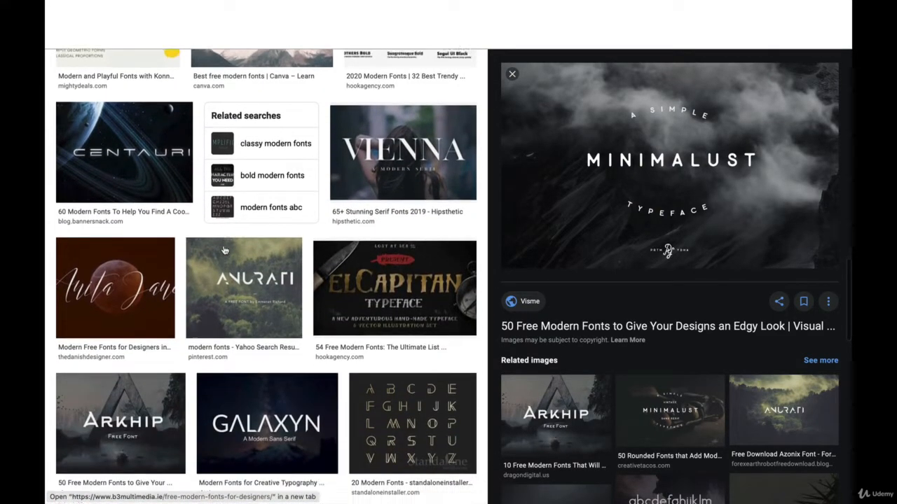
{"action": "scroll", "coordinate": [224, 251], "scroll_direction": "down", "scroll_amount": 1}
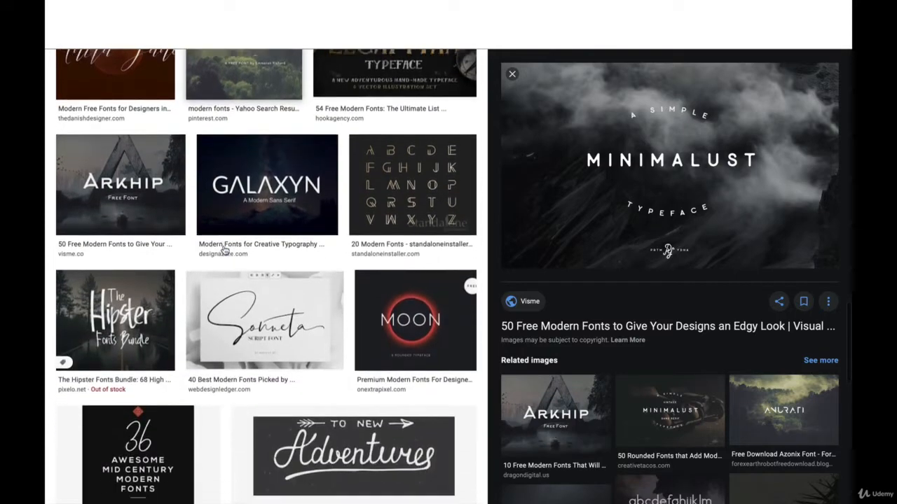
{"action": "left_click", "coordinate": [244, 293]}
{"action": "right_click", "coordinate": [242, 287]}
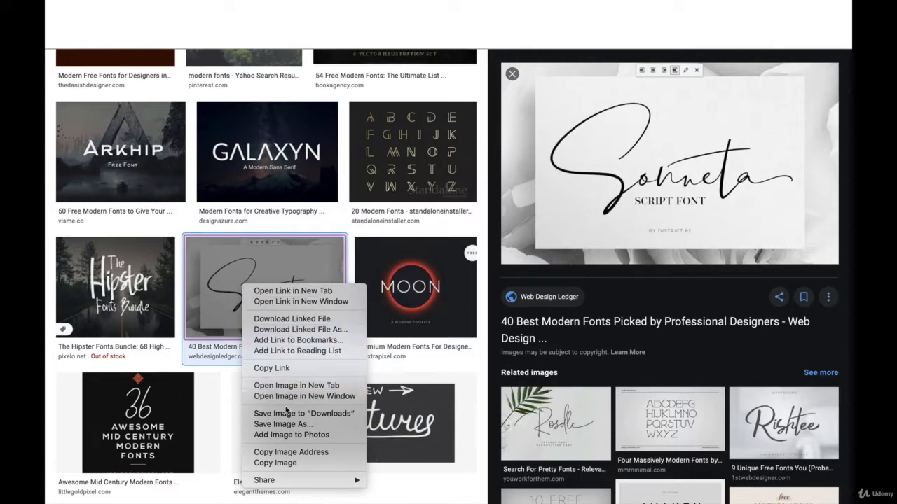
{"action": "right_click", "coordinate": [614, 198]}
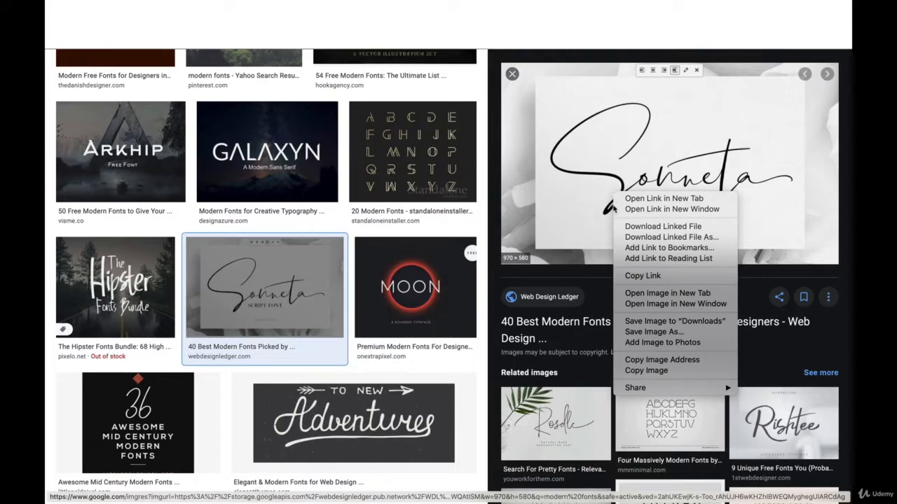
{"action": "left_click", "coordinate": [657, 321]}
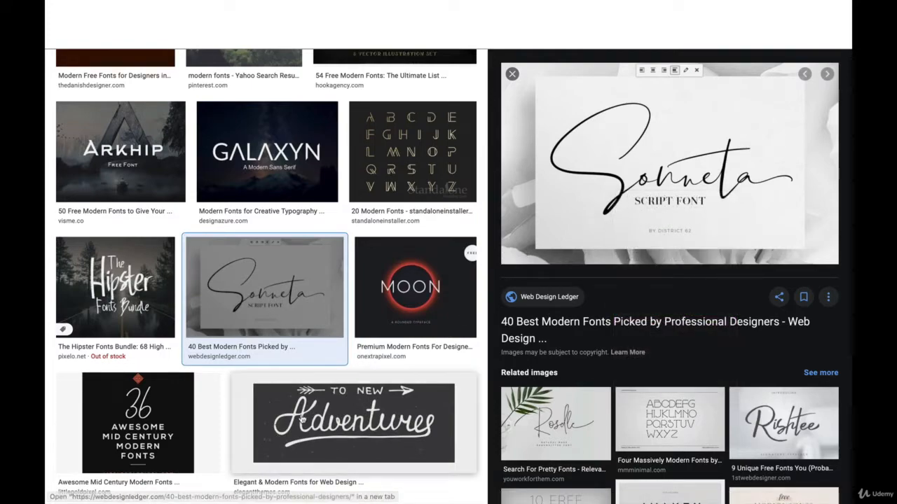
- Look over the remaining modern fonts results and narrow the image search to thin fonts
{"action": "scroll", "coordinate": [302, 419], "scroll_direction": "down", "scroll_amount": 5}
{"action": "scroll", "coordinate": [301, 419], "scroll_direction": "down", "scroll_amount": 5}
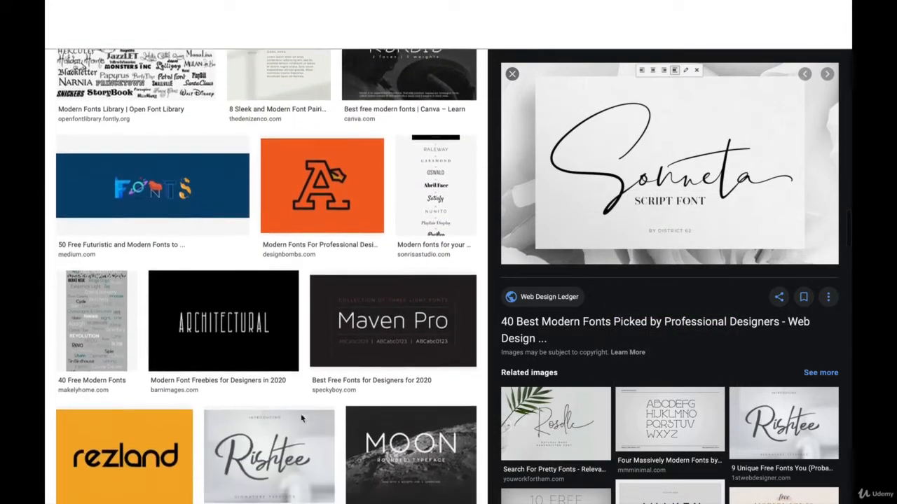
{"action": "scroll", "coordinate": [301, 419], "scroll_direction": "down", "scroll_amount": 2}
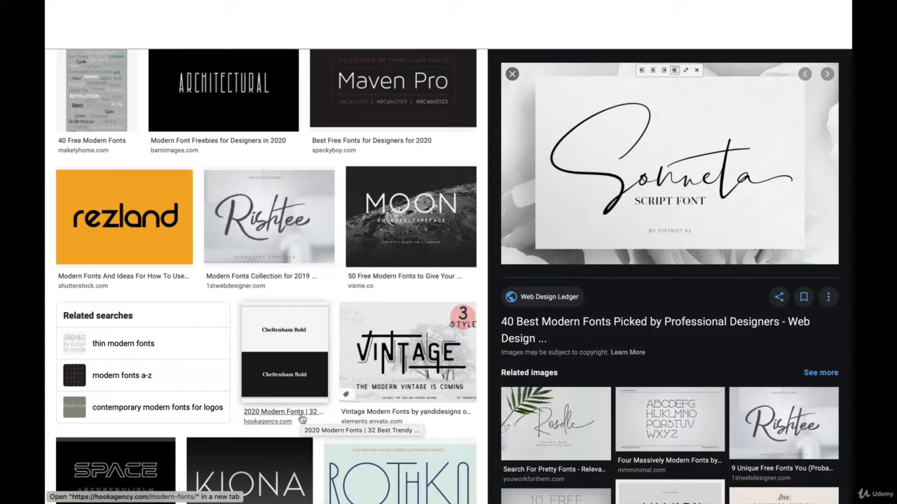
{"action": "scroll", "coordinate": [301, 418], "scroll_direction": "down", "scroll_amount": 3}
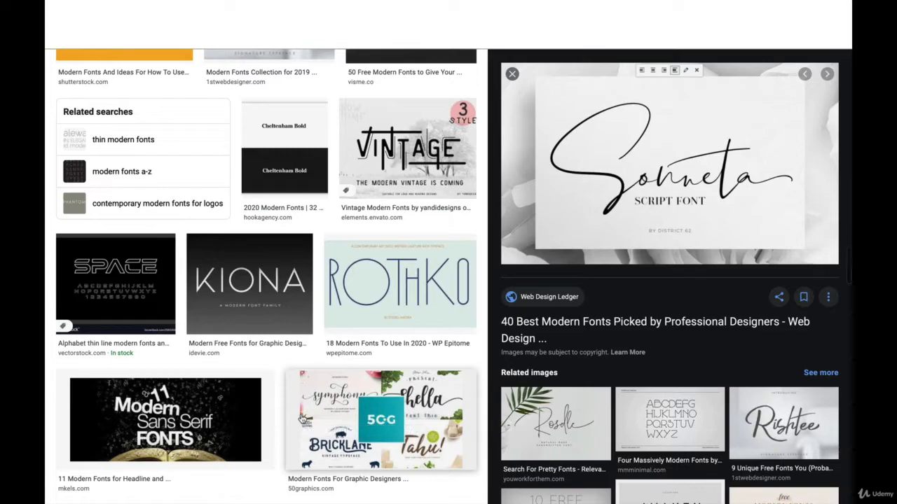
{"action": "scroll", "coordinate": [301, 418], "scroll_direction": "up", "scroll_amount": 15}
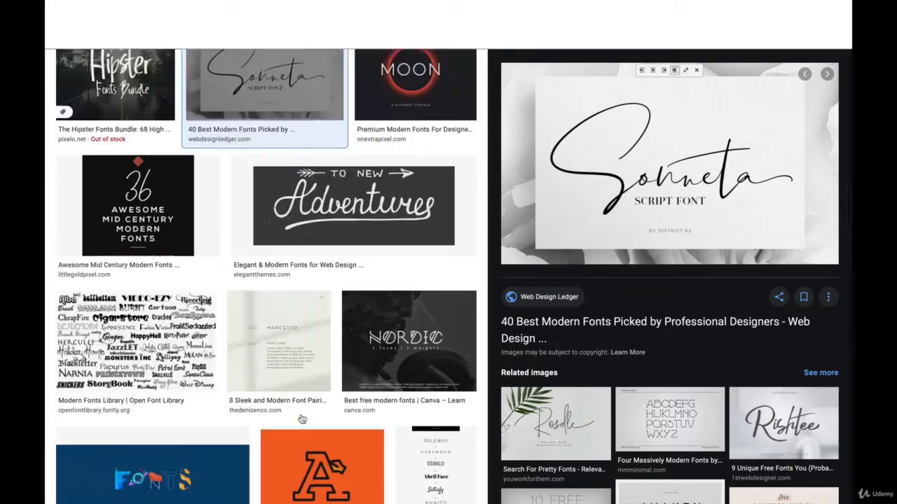
{"action": "scroll", "coordinate": [301, 418], "scroll_direction": "up", "scroll_amount": 8}
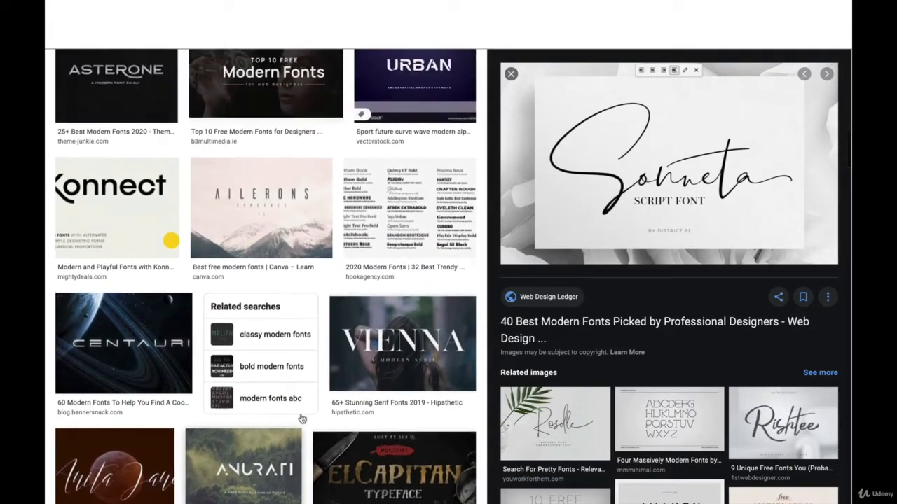
{"action": "scroll", "coordinate": [301, 418], "scroll_direction": "up", "scroll_amount": 10}
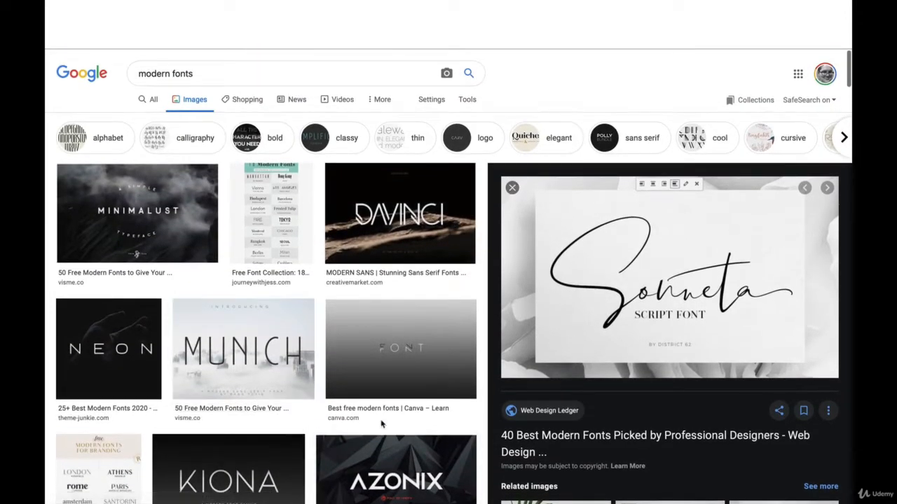
{"action": "left_click", "coordinate": [403, 133]}
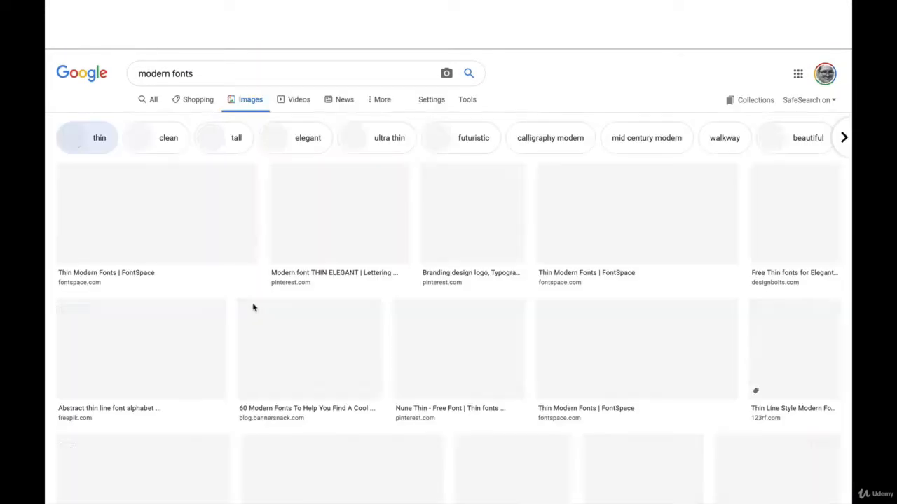
{"action": "scroll", "coordinate": [253, 308], "scroll_direction": "down", "scroll_amount": 1}
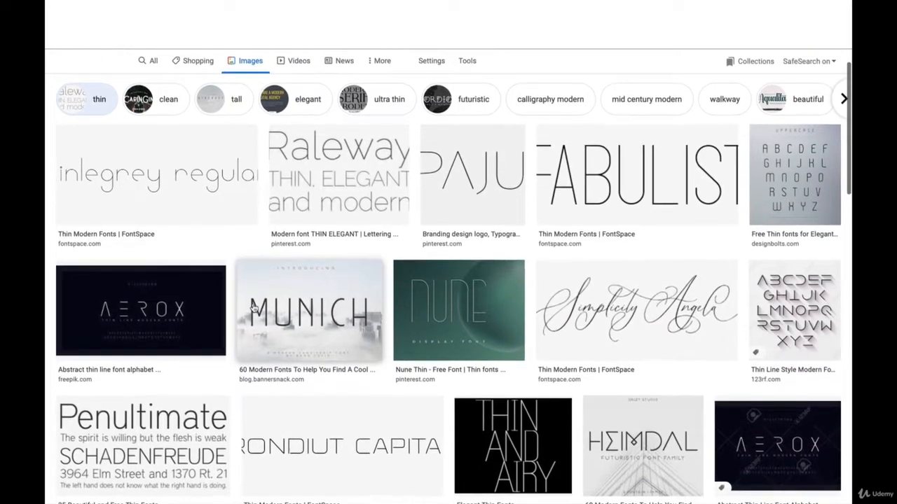
- Open the Raleway thin, elegant and modern font result and save its 430×268 image to Downloads
{"action": "left_click", "coordinate": [322, 197]}
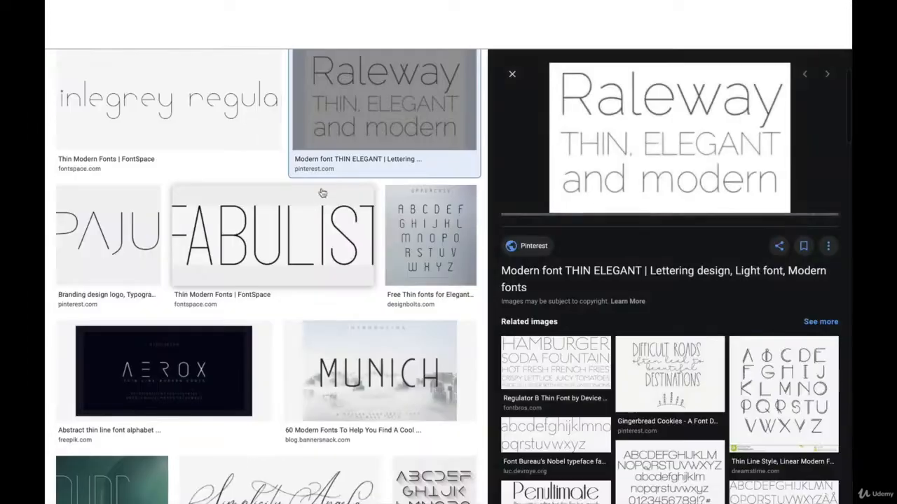
{"action": "right_click", "coordinate": [602, 194]}
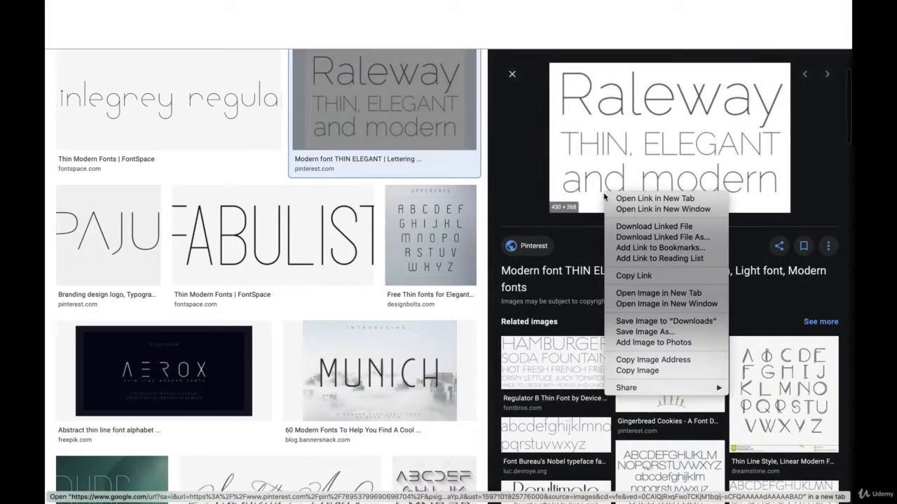
{"action": "left_click", "coordinate": [648, 321]}
- Look through the thin font results and change the image search to "paintbrush modern fonts"
{"action": "scroll", "coordinate": [317, 318], "scroll_direction": "down", "scroll_amount": 5}
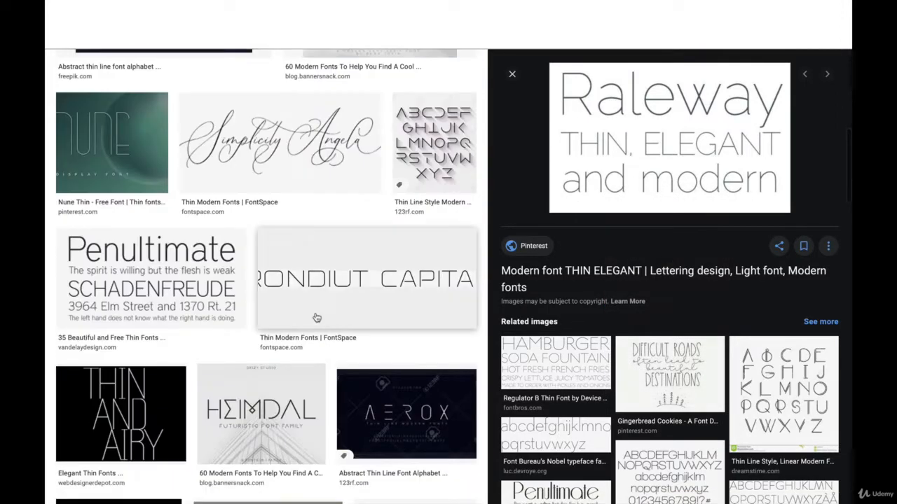
{"action": "scroll", "coordinate": [317, 318], "scroll_direction": "down", "scroll_amount": 10}
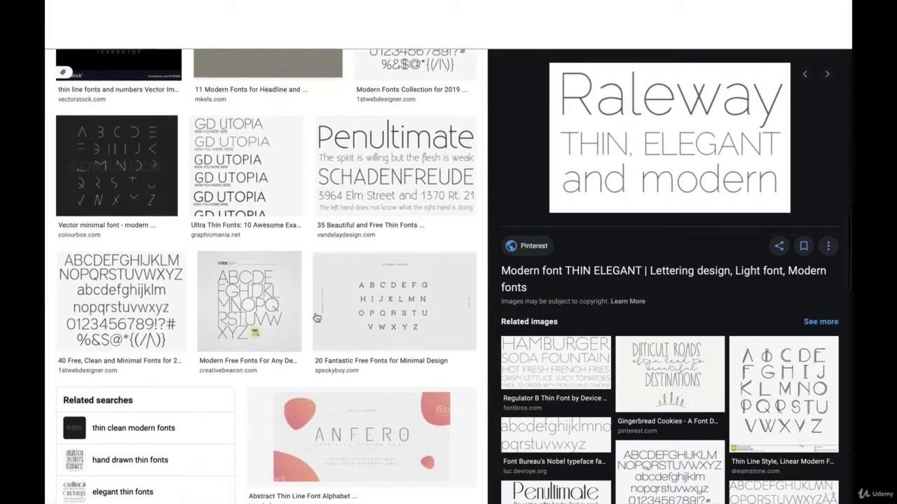
{"action": "scroll", "coordinate": [317, 318], "scroll_direction": "up", "scroll_amount": 15}
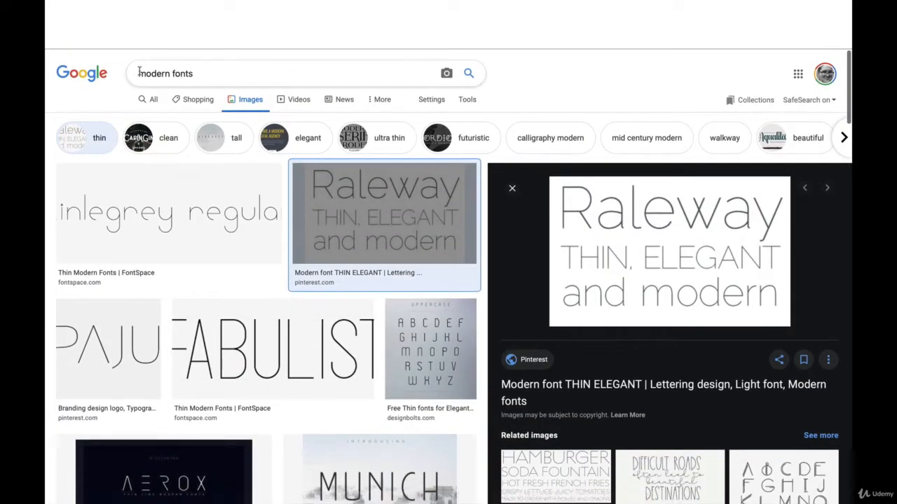
{"action": "left_click", "coordinate": [139, 72]}
{"action": "type", "text": "paint"}
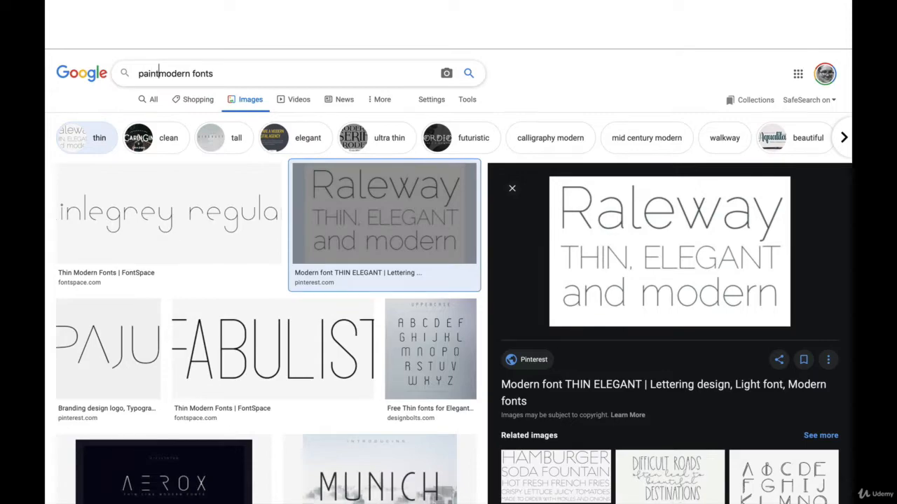
{"action": "type", "text": "brush"}
{"action": "key", "text": "Return"}
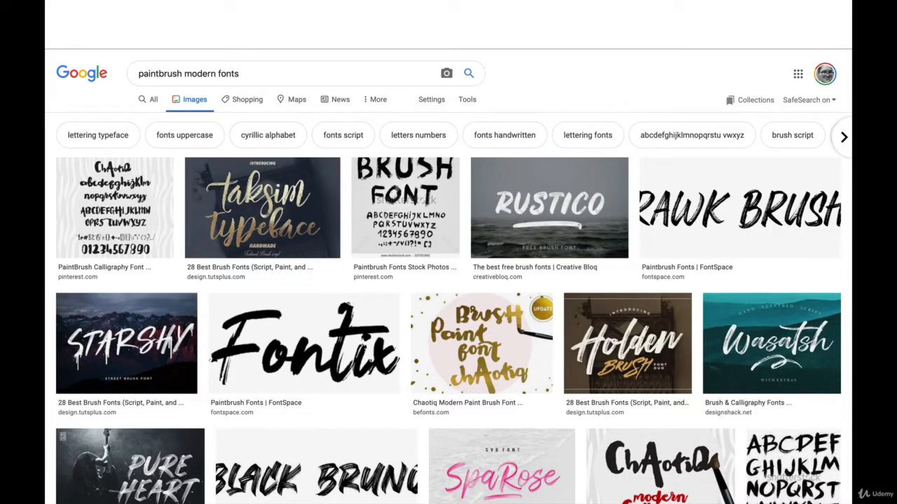
- Look through the paintbrush modern fonts results, open the Rallifornia brush font result and save its 850×566 image to Downloads
{"action": "scroll", "coordinate": [123, 260], "scroll_direction": "down", "scroll_amount": 10}
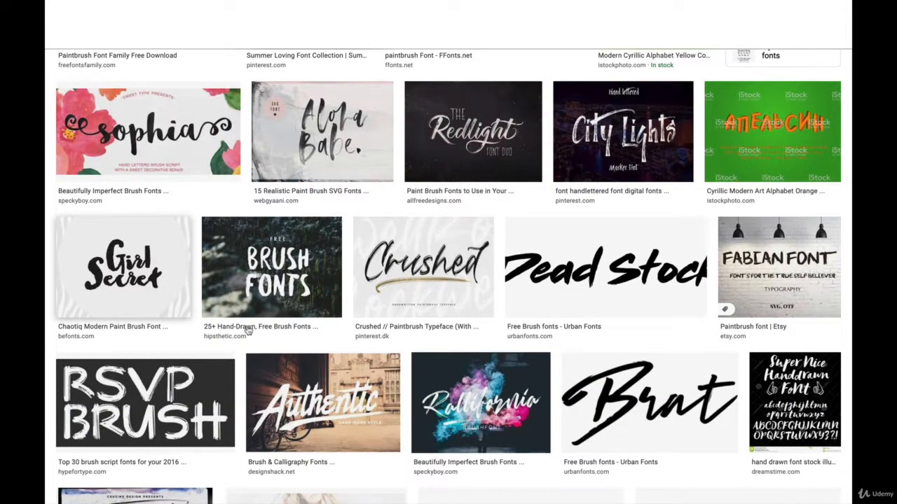
{"action": "scroll", "coordinate": [252, 336], "scroll_direction": "up", "scroll_amount": 6}
{"action": "scroll", "coordinate": [262, 351], "scroll_direction": "up", "scroll_amount": 4}
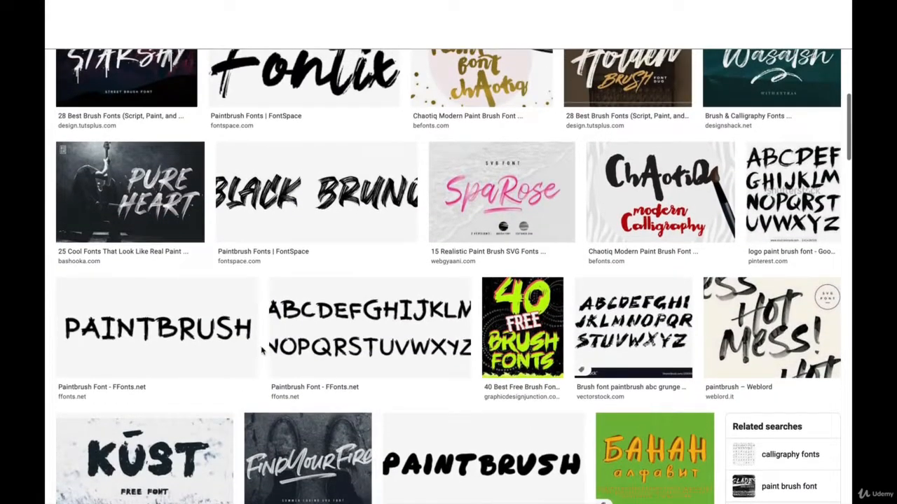
{"action": "scroll", "coordinate": [262, 351], "scroll_direction": "up", "scroll_amount": 1}
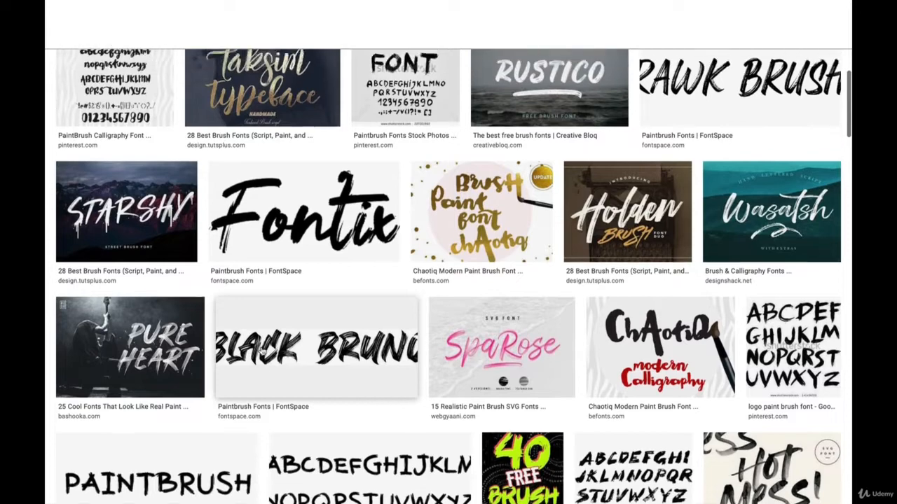
{"action": "scroll", "coordinate": [262, 351], "scroll_direction": "down", "scroll_amount": 4}
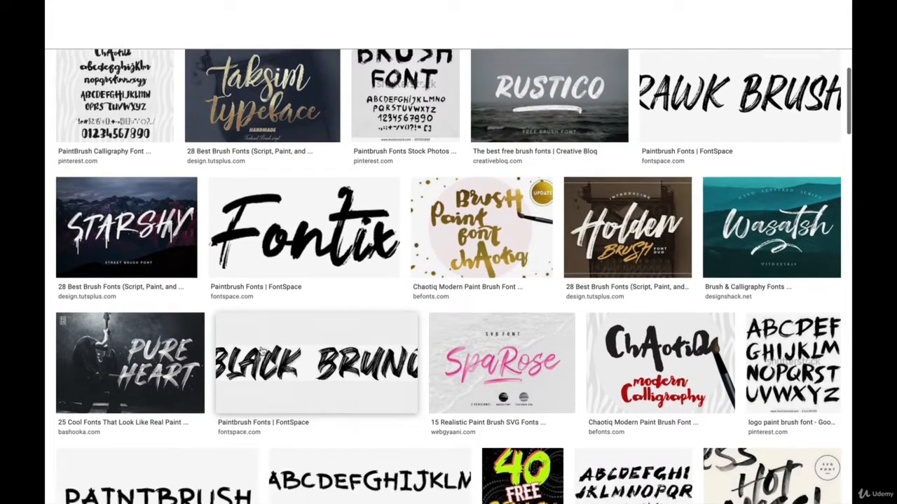
{"action": "scroll", "coordinate": [262, 351], "scroll_direction": "down", "scroll_amount": 1}
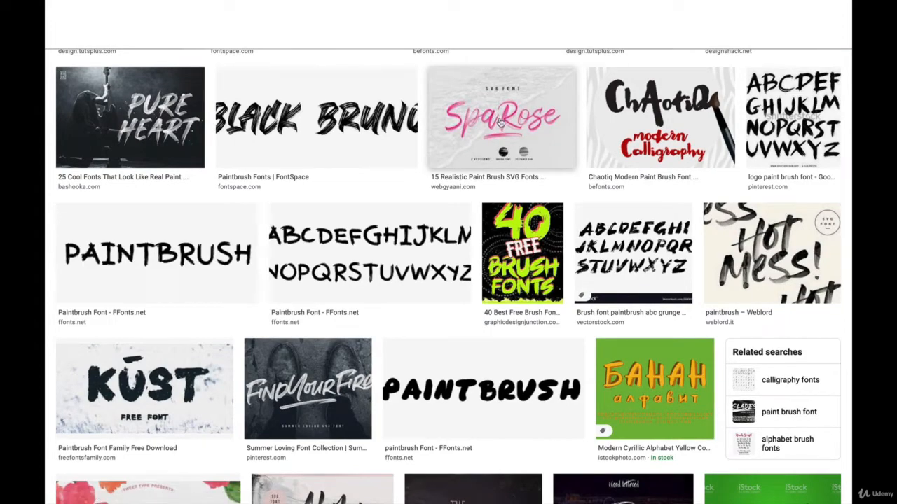
{"action": "scroll", "coordinate": [500, 122], "scroll_direction": "down", "scroll_amount": 5}
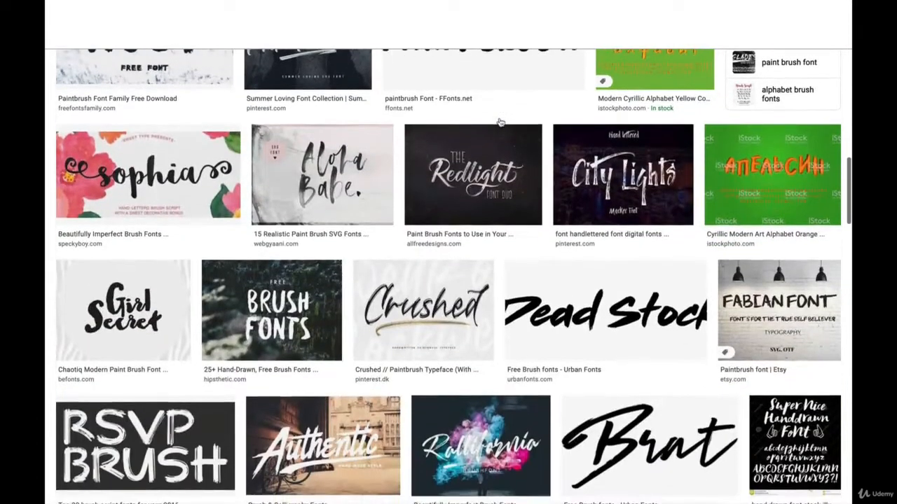
{"action": "scroll", "coordinate": [500, 122], "scroll_direction": "down", "scroll_amount": 4}
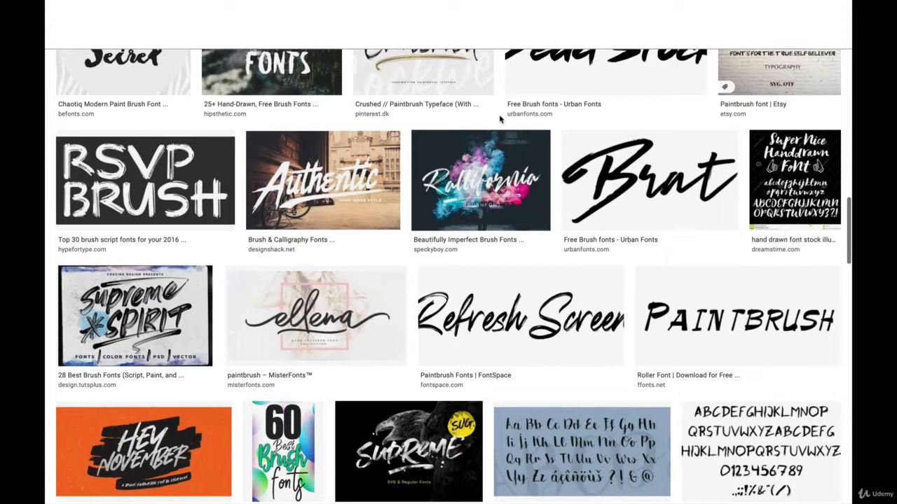
{"action": "left_click", "coordinate": [483, 148]}
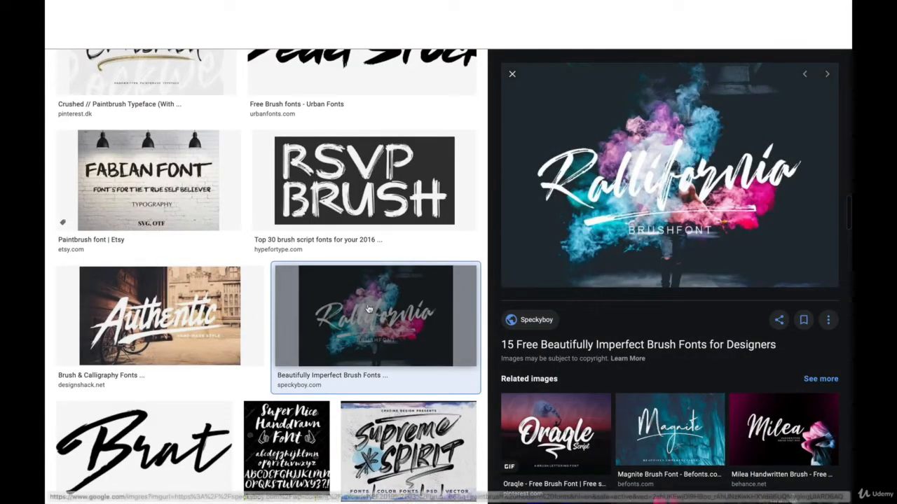
{"action": "right_click", "coordinate": [721, 202]}
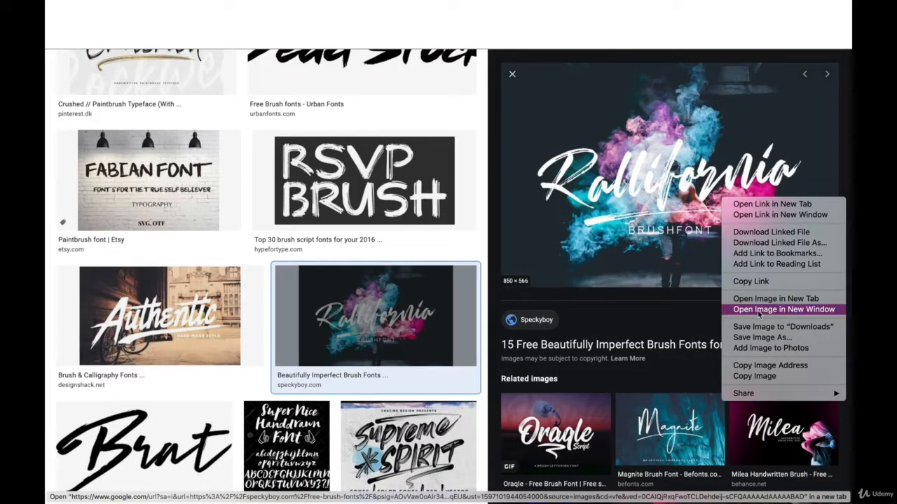
{"action": "left_click", "coordinate": [759, 332]}
- Open the Refresh Screen paintbrush font result from FontSpace and save its 804×171 image to Downloads
{"action": "scroll", "coordinate": [283, 323], "scroll_direction": "down", "scroll_amount": 5}
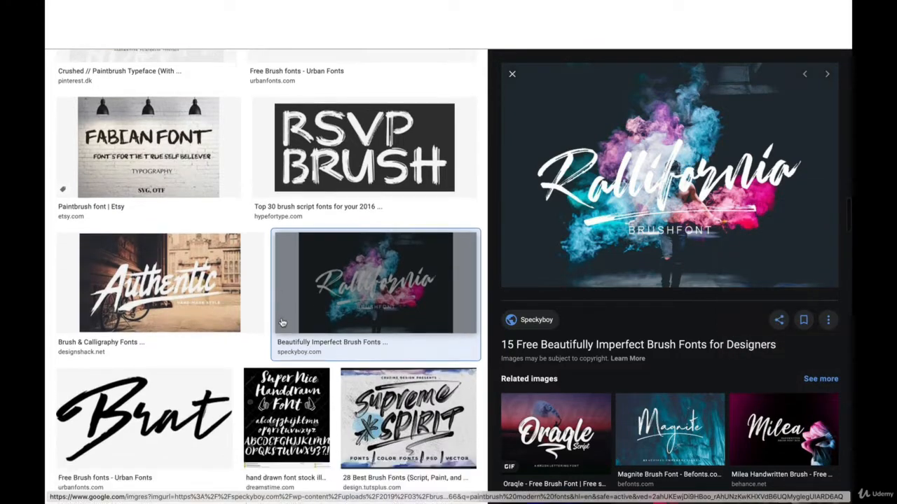
{"action": "scroll", "coordinate": [283, 322], "scroll_direction": "down", "scroll_amount": 2}
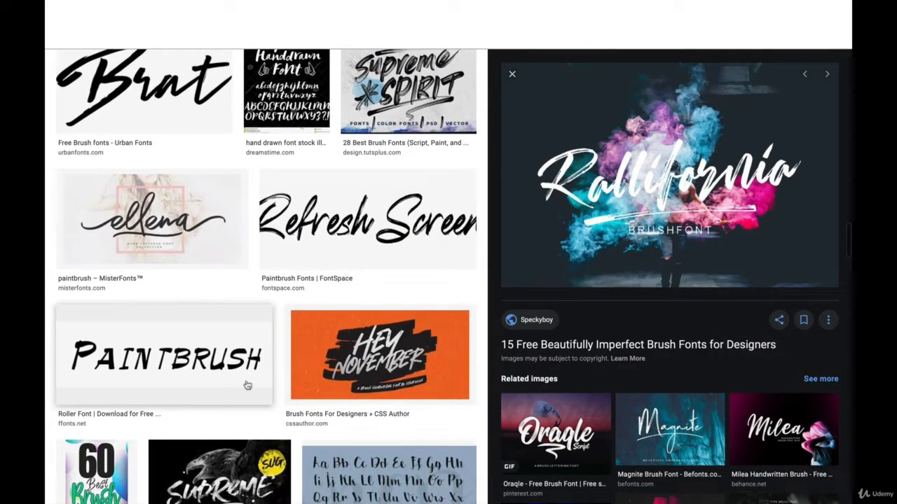
{"action": "right_click", "coordinate": [339, 221]}
{"action": "key", "text": "Escape"}
{"action": "left_click", "coordinate": [343, 224]}
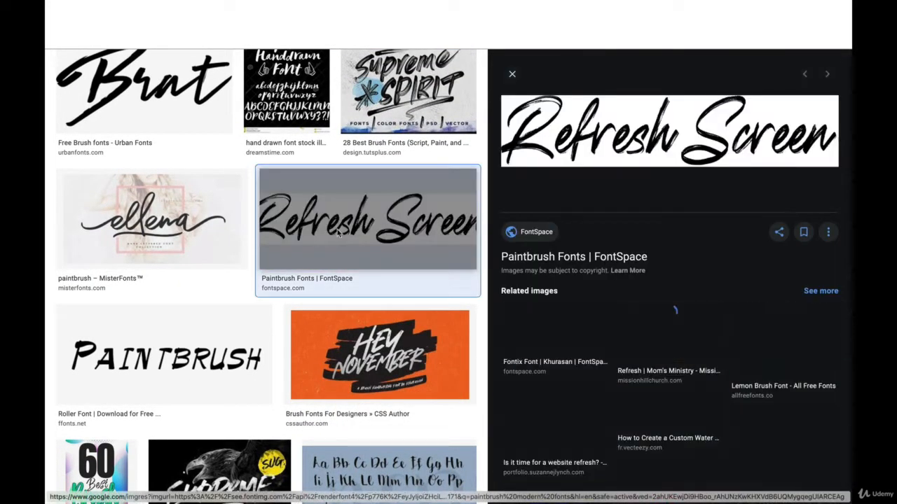
{"action": "right_click", "coordinate": [674, 113]}
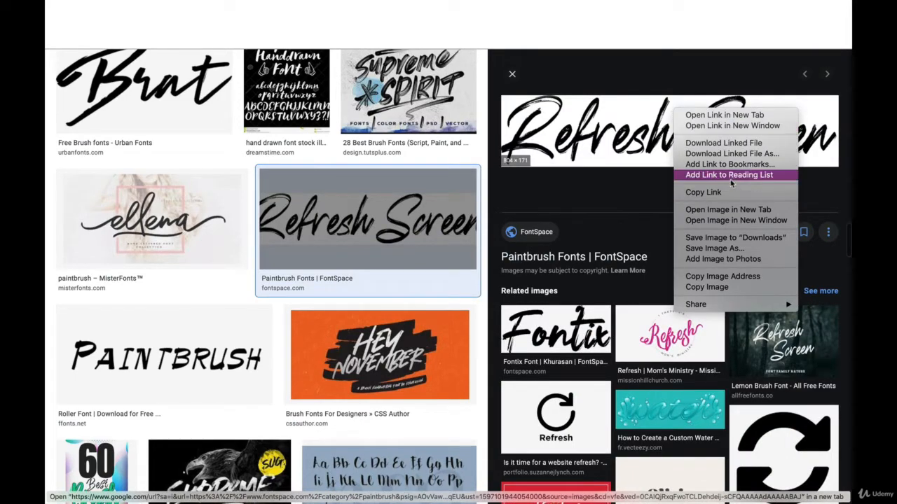
{"action": "left_click", "coordinate": [749, 238]}
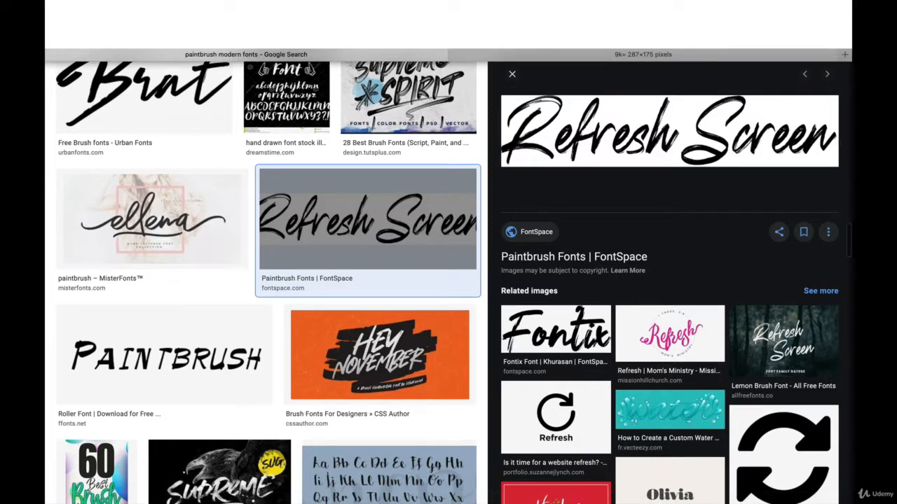
- Switch to Finder and move the five downloaded font images from Recents into the Yoga Now Logo Research folder
{"action": "key", "text": "ctrl+Left"}
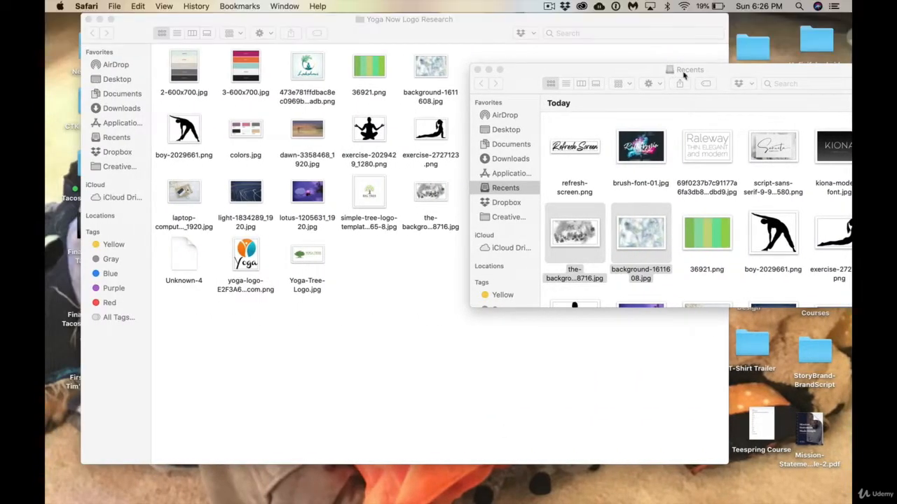
{"action": "left_click_drag", "start_coordinate": [767, 64], "coordinate": [689, 61]}
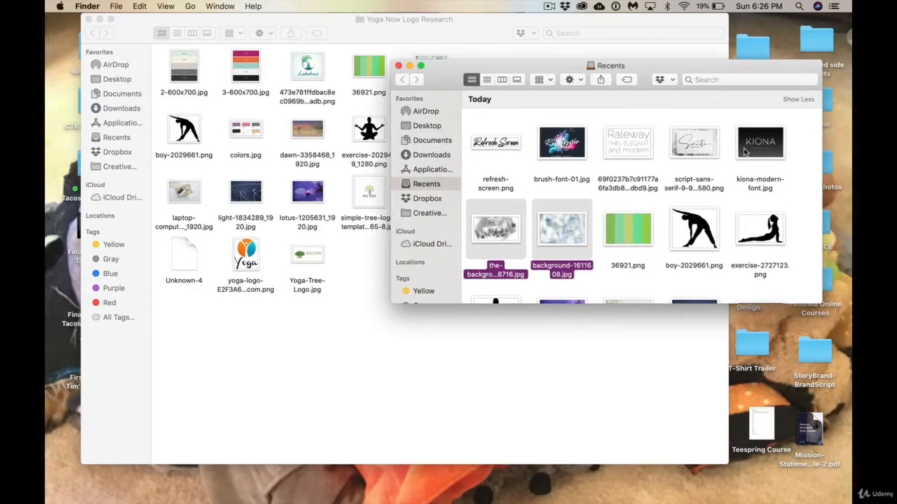
{"action": "left_click", "coordinate": [750, 151]}
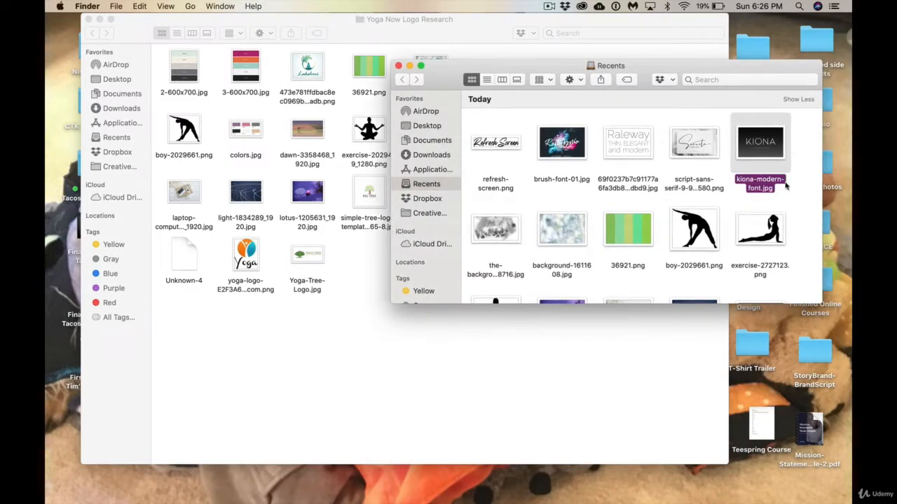
{"action": "mouse_move", "coordinate": [796, 180]}
{"action": "left_mouse_down"}
{"action": "mouse_move", "coordinate": [511, 116]}
{"action": "mouse_move", "coordinate": [227, 384]}
{"action": "mouse_move", "coordinate": [203, 365]}
{"action": "left_mouse_up"}
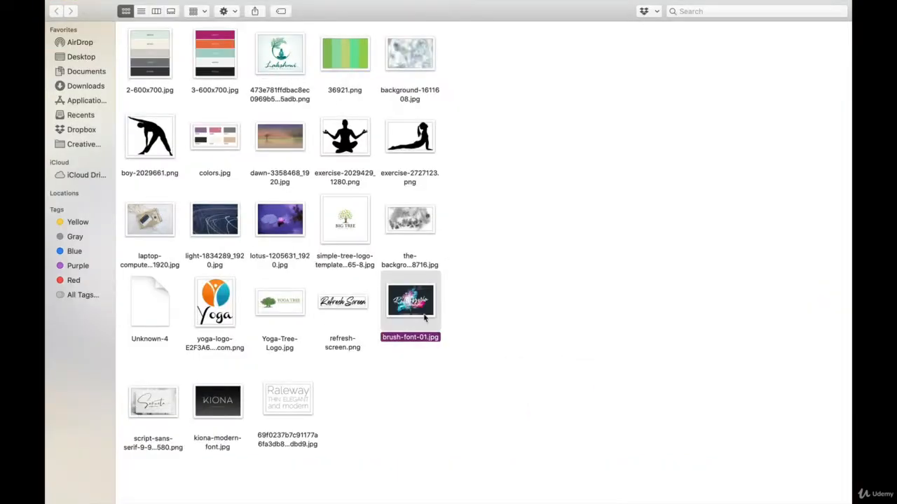
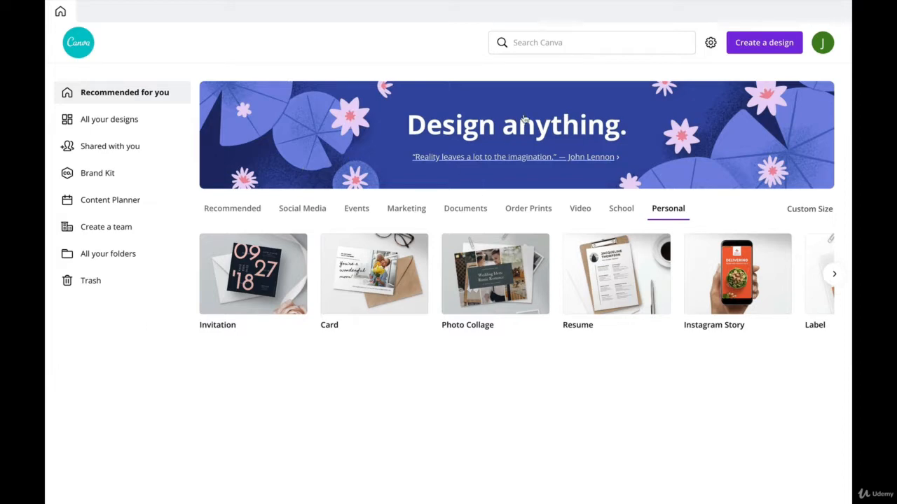
- In Canva, start a blank design from the Mood Boards Photo Collage templates and add two more pages
{"action": "left_click", "coordinate": [549, 43]}
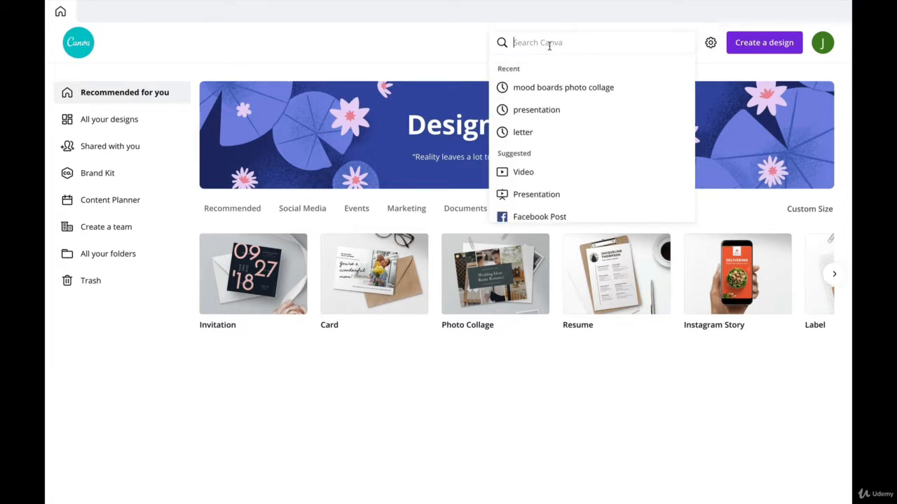
{"action": "type", "text": "mo"}
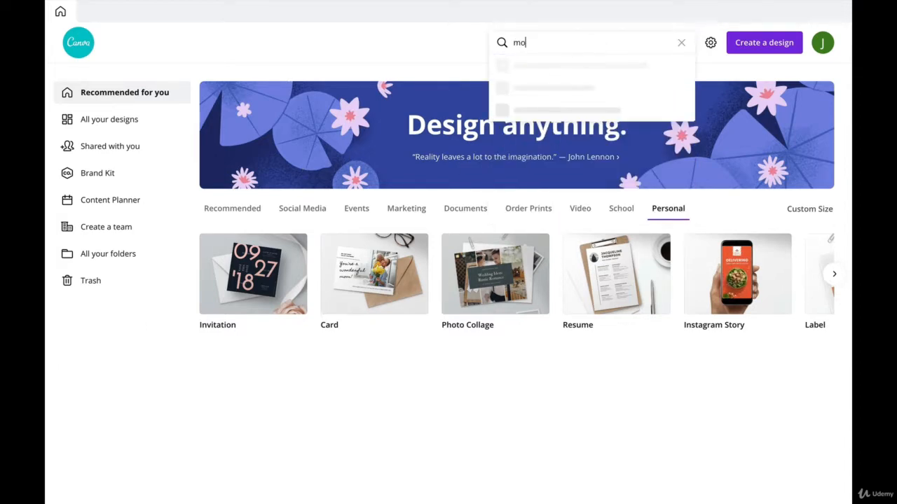
{"action": "type", "text": "od"}
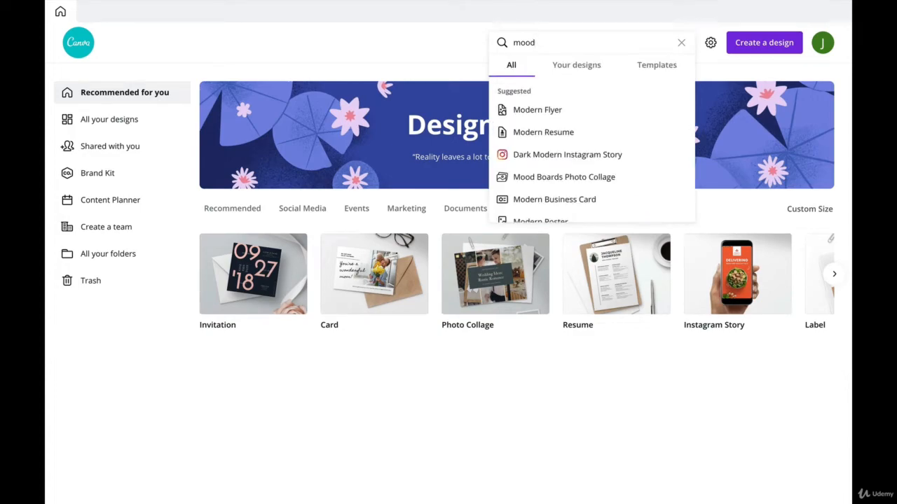
{"action": "type", "text": " boa"}
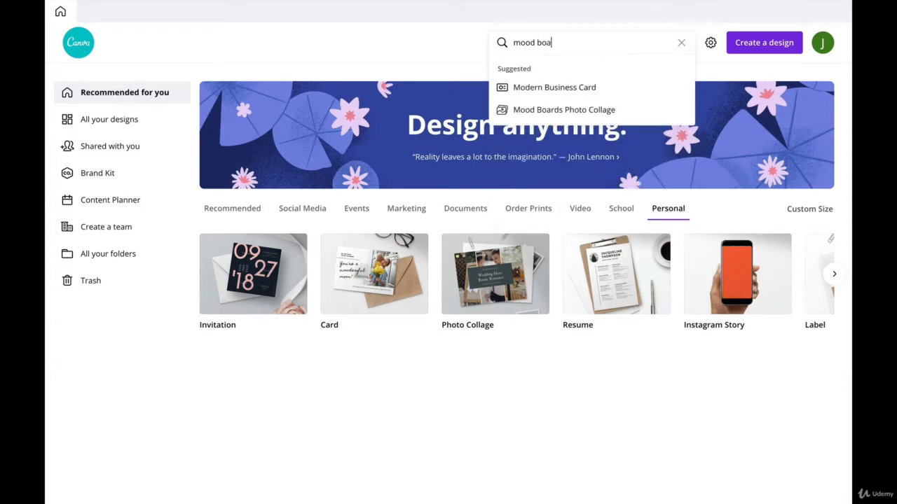
{"action": "left_click", "coordinate": [558, 112]}
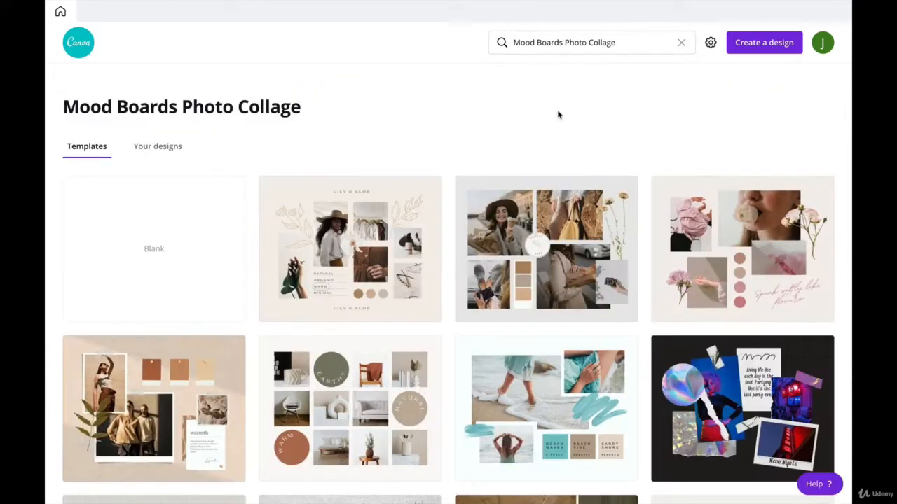
{"action": "left_click", "coordinate": [131, 233]}
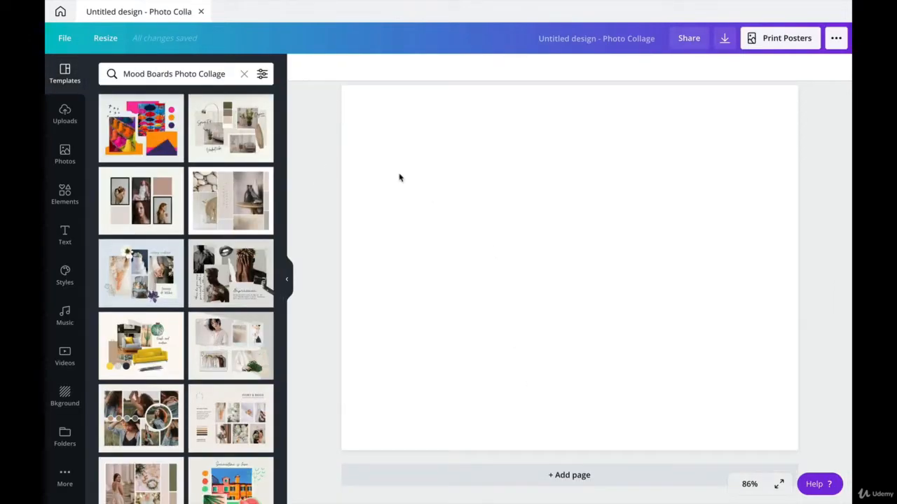
{"action": "left_click", "coordinate": [429, 477]}
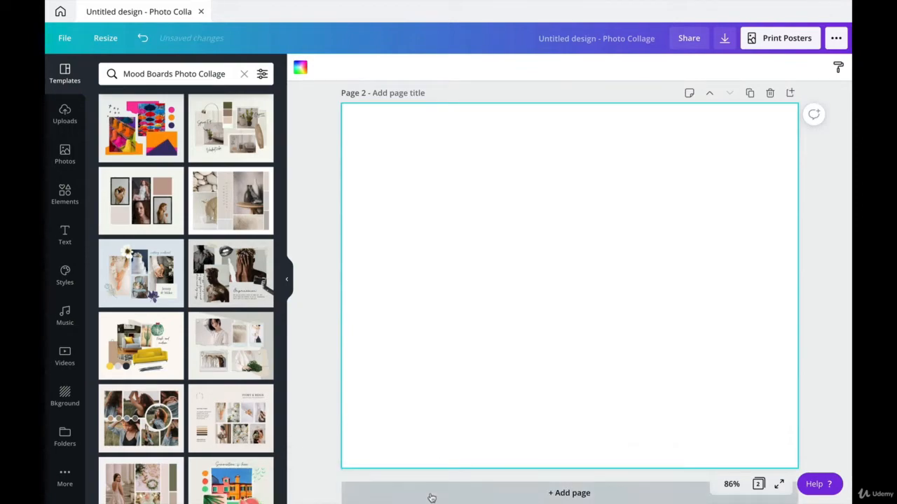
{"action": "left_click", "coordinate": [430, 494]}
- Upload all the images in the Yoga Now Logo Research folder to the design's media library
{"action": "left_click", "coordinate": [65, 114]}
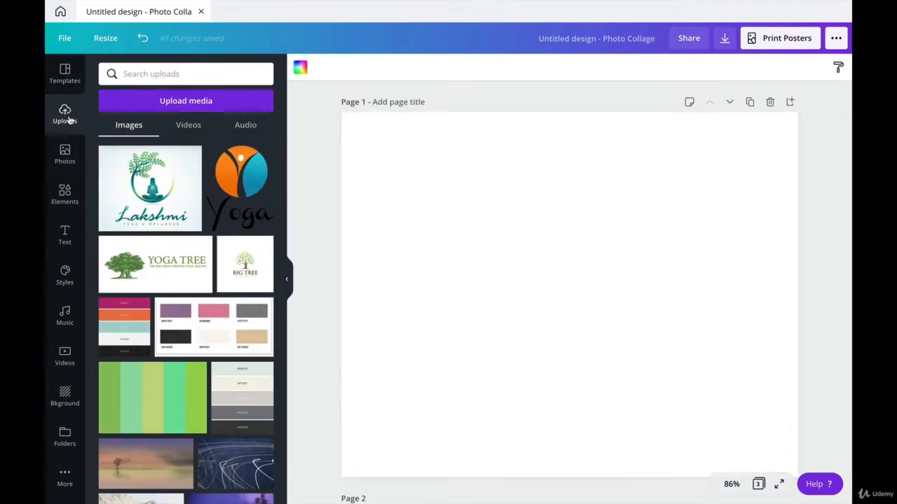
{"action": "left_click", "coordinate": [155, 101]}
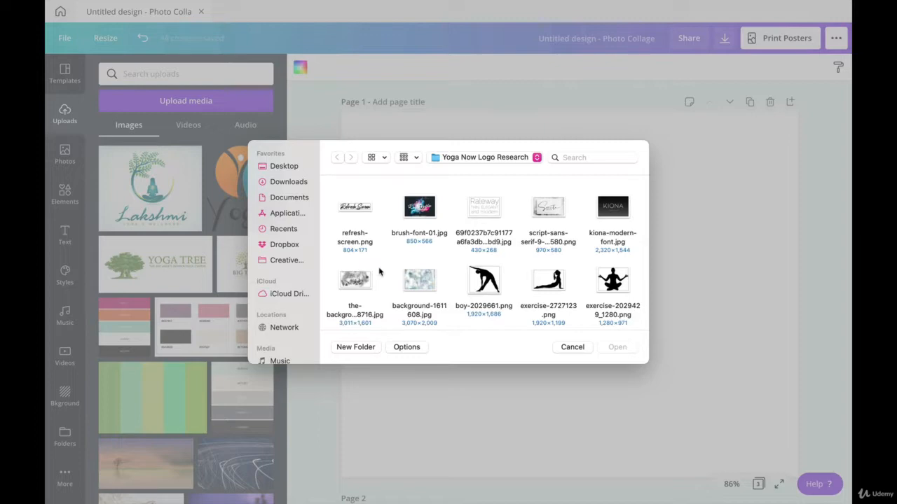
{"action": "key", "text": "super+a"}
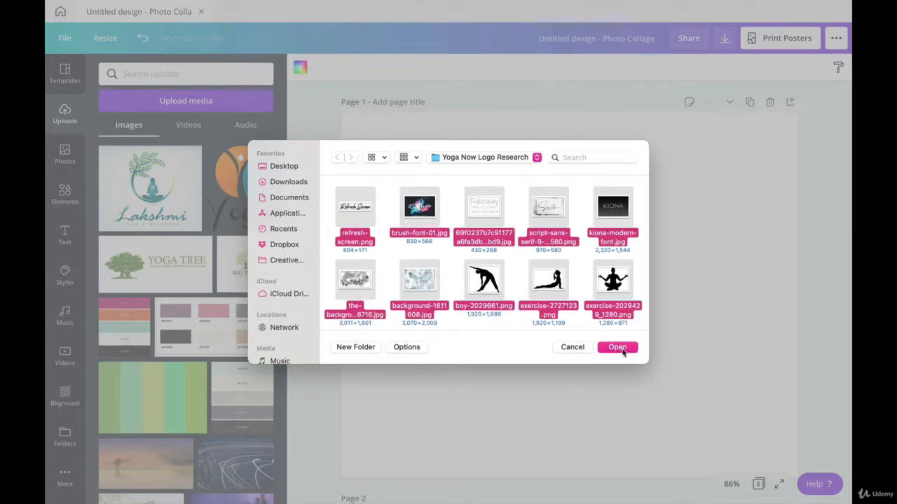
{"action": "left_click", "coordinate": [617, 348]}
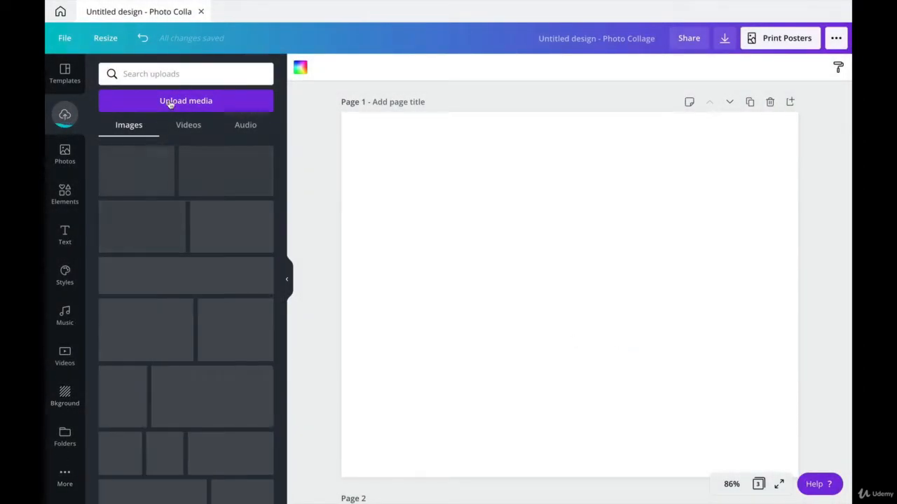
{"action": "left_click", "coordinate": [168, 100]}
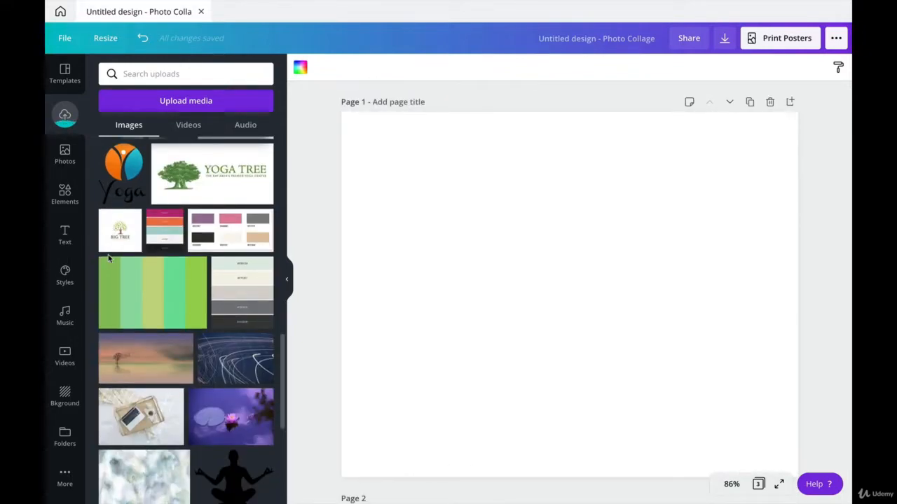
- Place the uploaded grey watercolor image on page 1 and move it toward the page's upper-left area
{"action": "scroll", "coordinate": [406, 256], "scroll_direction": "down", "scroll_amount": 6}
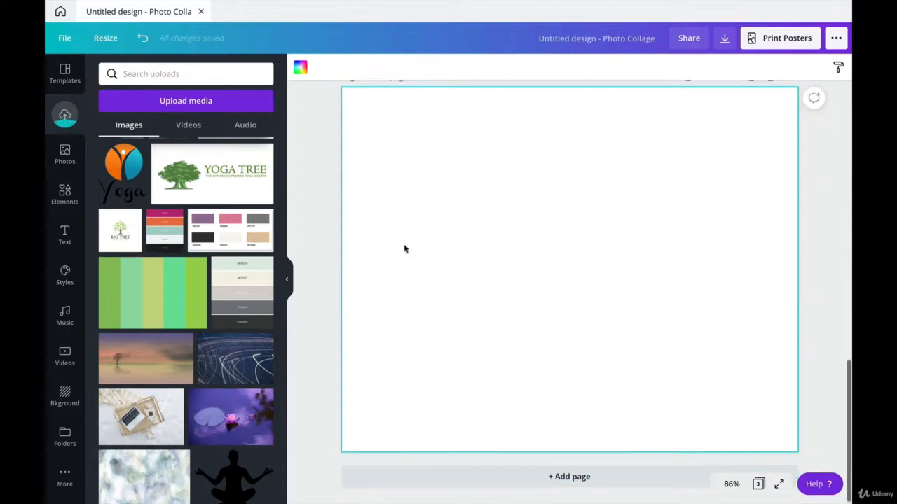
{"action": "scroll", "coordinate": [404, 248], "scroll_direction": "up", "scroll_amount": 6}
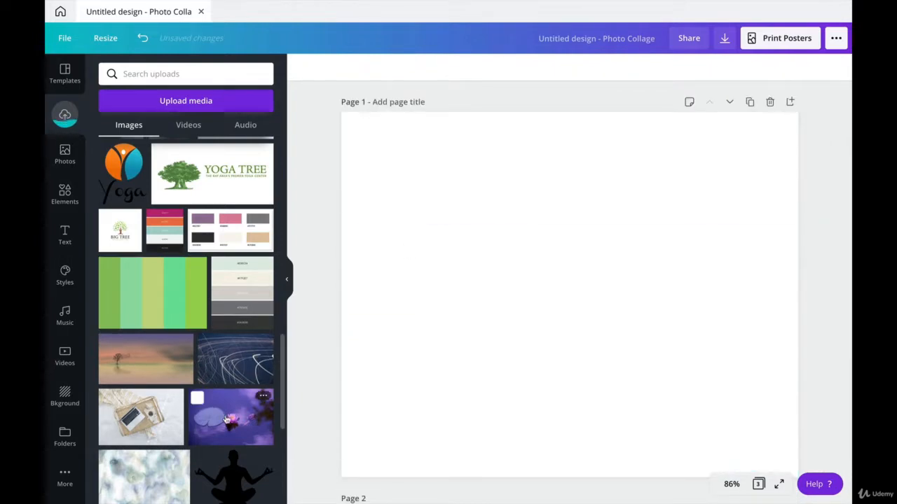
{"action": "scroll", "coordinate": [226, 419], "scroll_direction": "up", "scroll_amount": 5}
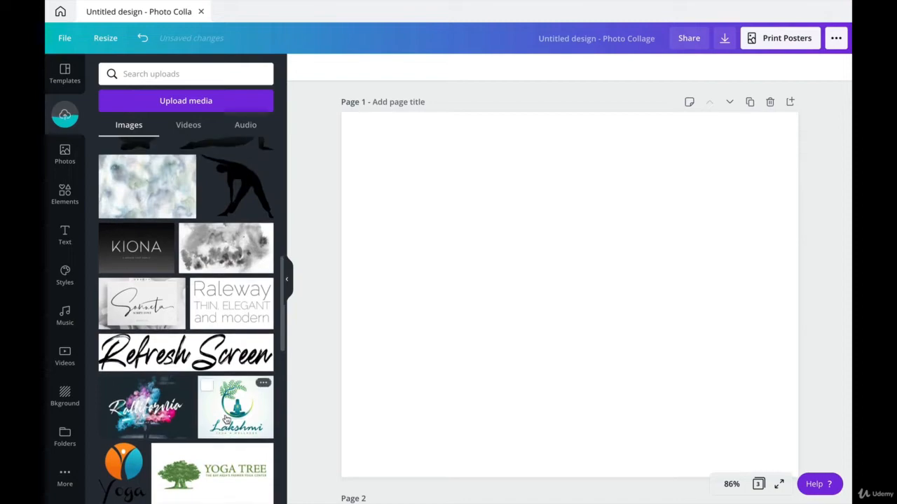
{"action": "left_click_drag", "start_coordinate": [225, 248], "coordinate": [484, 191]}
{"action": "left_click_drag", "start_coordinate": [590, 267], "coordinate": [505, 245]}
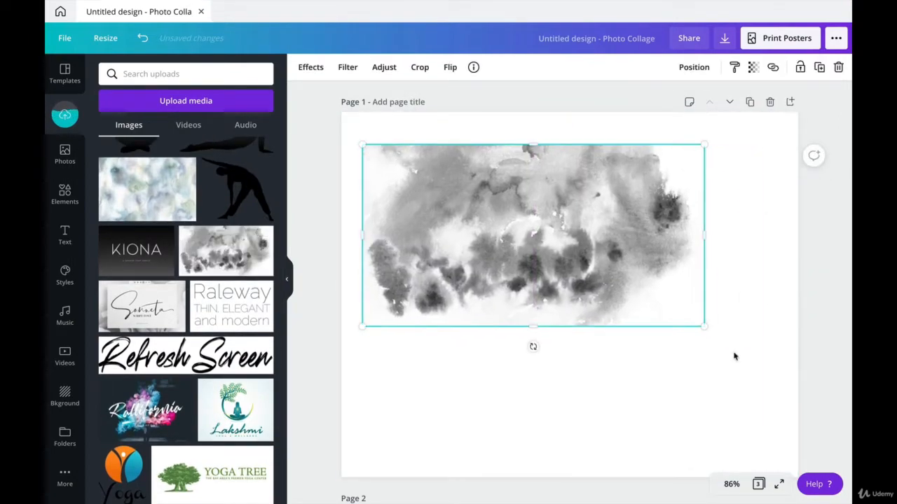
- Shrink the grey watercolor to about 11.3 by 6 in page 1's upper-left corner and place a reduced Refresh Screen font sample beneath it
{"action": "left_click_drag", "start_coordinate": [704, 326], "coordinate": [559, 273]}
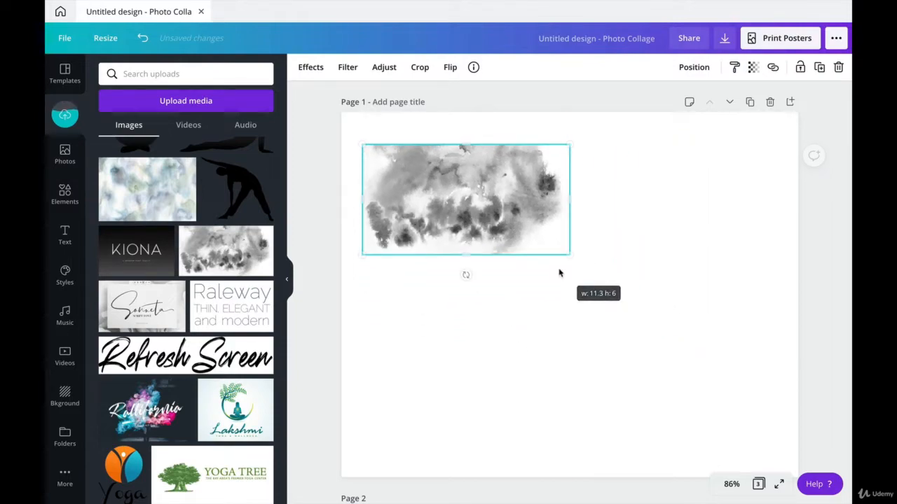
{"action": "left_click_drag", "start_coordinate": [457, 160], "coordinate": [445, 147]}
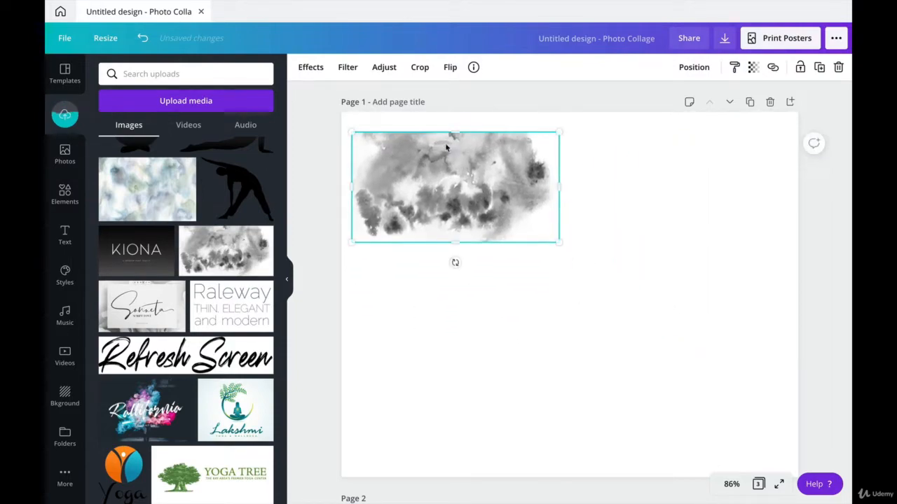
{"action": "left_click", "coordinate": [186, 356]}
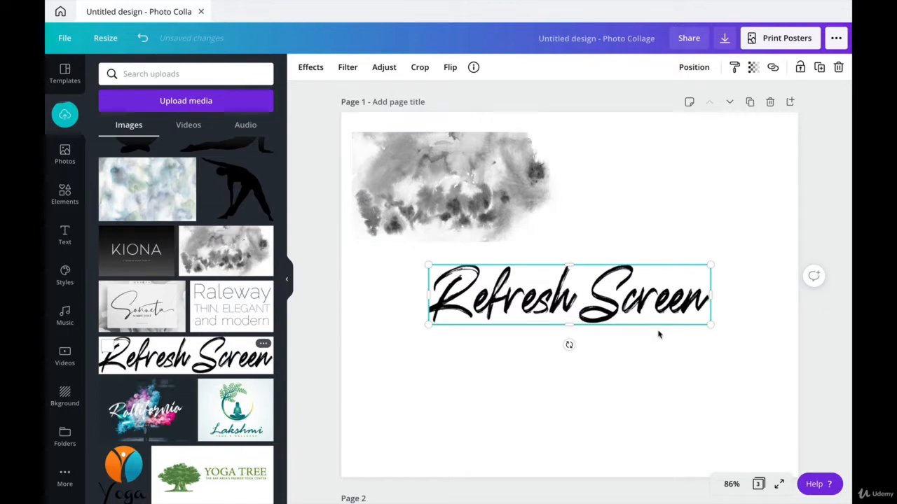
{"action": "left_click_drag", "start_coordinate": [711, 266], "coordinate": [663, 275]}
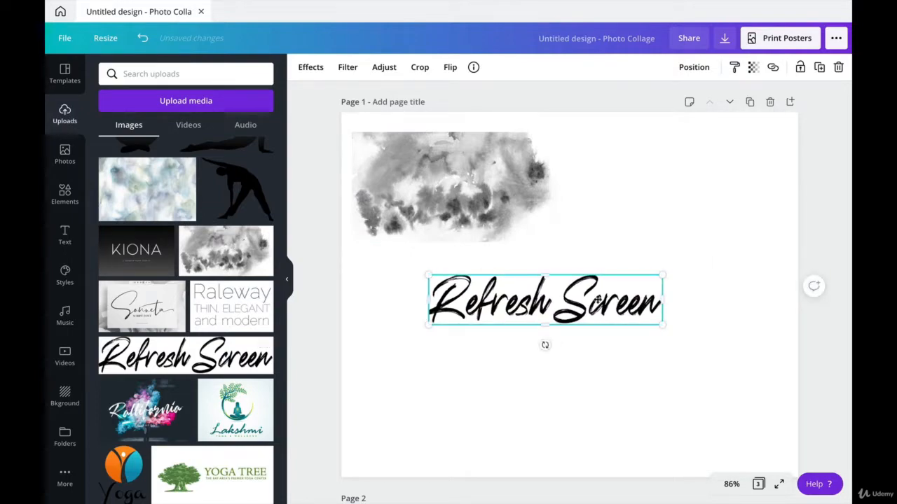
{"action": "left_click_drag", "start_coordinate": [598, 300], "coordinate": [524, 290]}
{"action": "left_click", "coordinate": [475, 334]}
- Add the magenta, orange and teal palette, scaled down, at page 1's upper right and a small purple lotus photo below the font sample
{"action": "scroll", "coordinate": [231, 357], "scroll_direction": "down", "scroll_amount": 5}
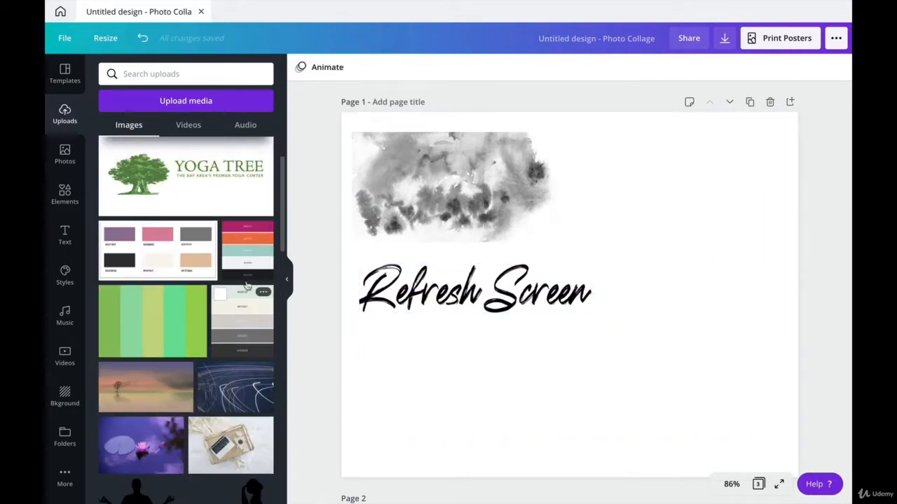
{"action": "left_click", "coordinate": [247, 249]}
{"action": "left_click_drag", "start_coordinate": [554, 341], "coordinate": [672, 296]}
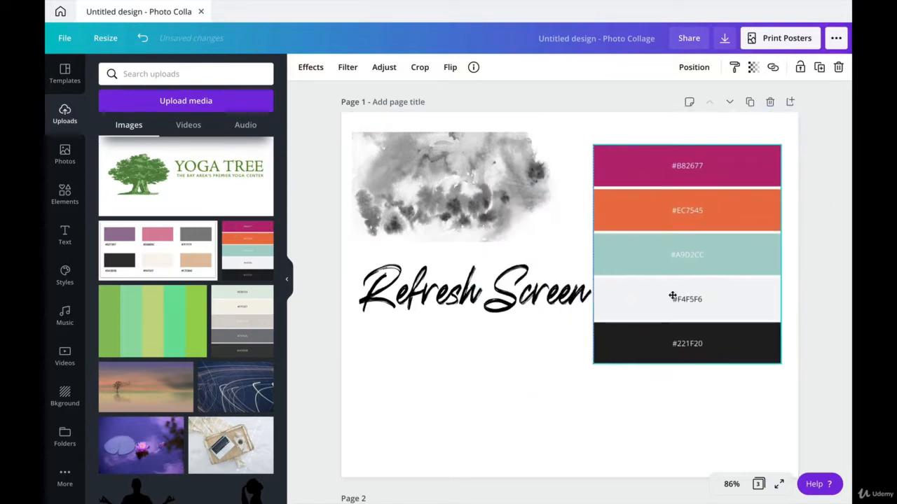
{"action": "left_click_drag", "start_coordinate": [594, 147], "coordinate": [630, 184]}
{"action": "left_click_drag", "start_coordinate": [726, 346], "coordinate": [708, 301]}
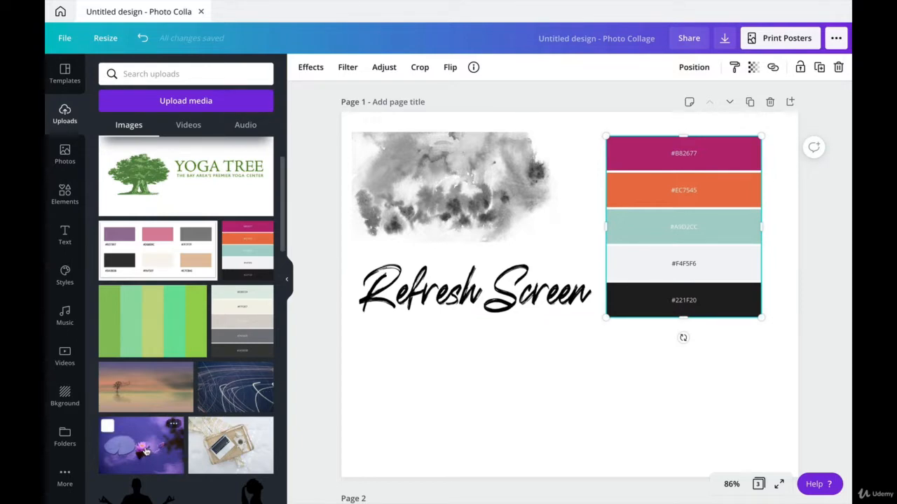
{"action": "left_click", "coordinate": [145, 451]}
{"action": "left_click_drag", "start_coordinate": [732, 184], "coordinate": [513, 352]}
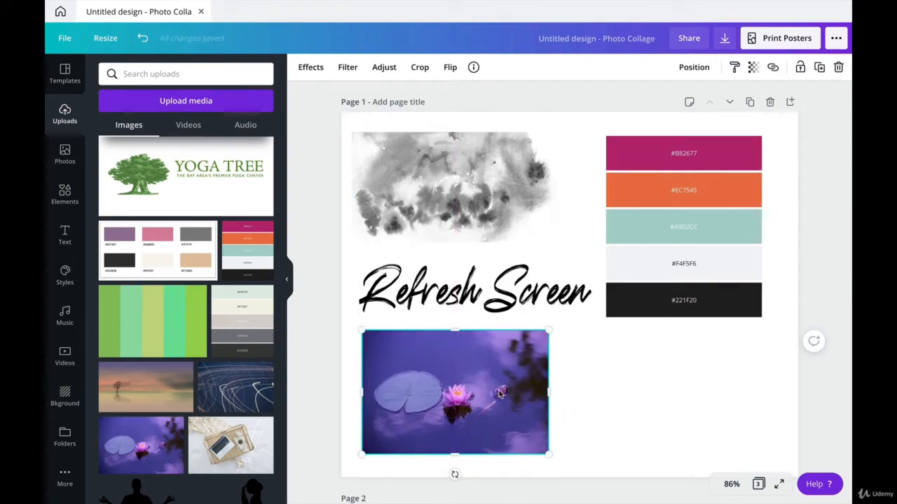
- Place the uploaded green striped palette on page 2, scaled down in the page's upper-left corner
{"action": "scroll", "coordinate": [499, 395], "scroll_direction": "down", "scroll_amount": 2}
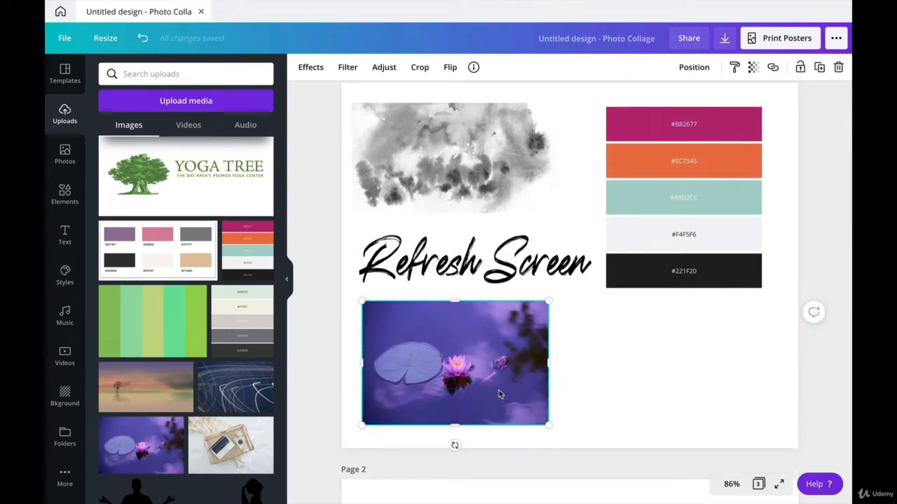
{"action": "scroll", "coordinate": [498, 394], "scroll_direction": "down", "scroll_amount": 5}
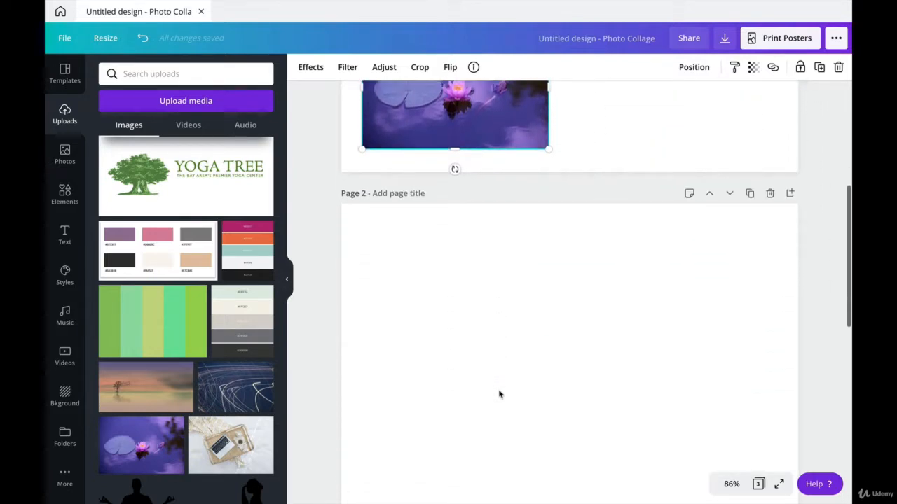
{"action": "scroll", "coordinate": [498, 394], "scroll_direction": "down", "scroll_amount": 2}
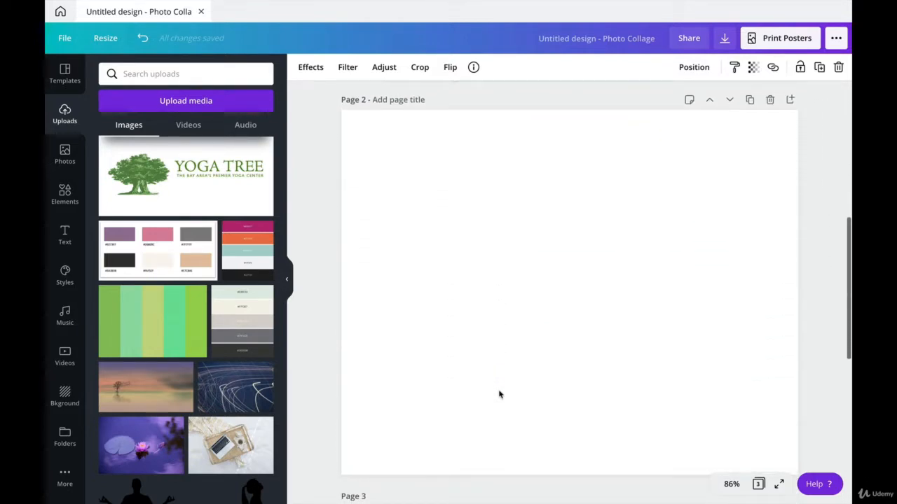
{"action": "left_click", "coordinate": [153, 321]}
{"action": "left_click_drag", "start_coordinate": [564, 293], "coordinate": [478, 208]}
- Add the dark blue light-trails photo to page 2, sized to the green palette's width and aligned directly beneath it
{"action": "left_click", "coordinate": [249, 405]}
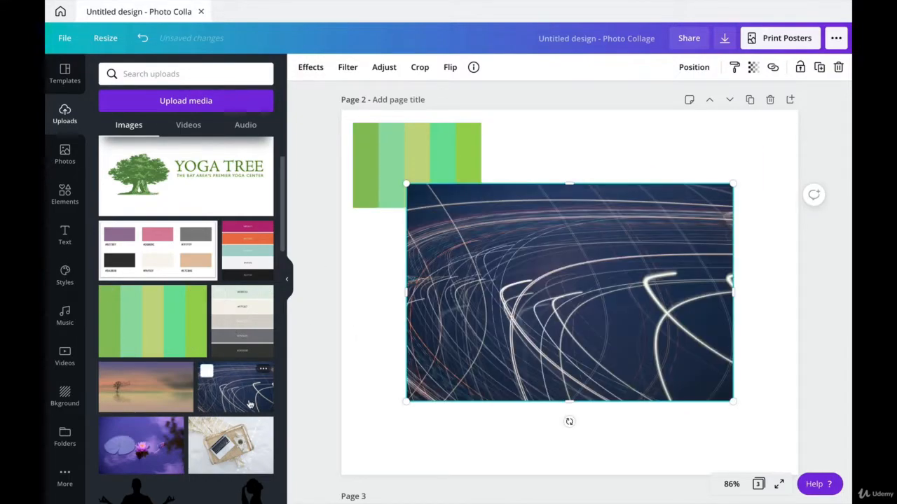
{"action": "left_click_drag", "start_coordinate": [732, 185], "coordinate": [607, 275]}
{"action": "left_click_drag", "start_coordinate": [568, 327], "coordinate": [520, 292]}
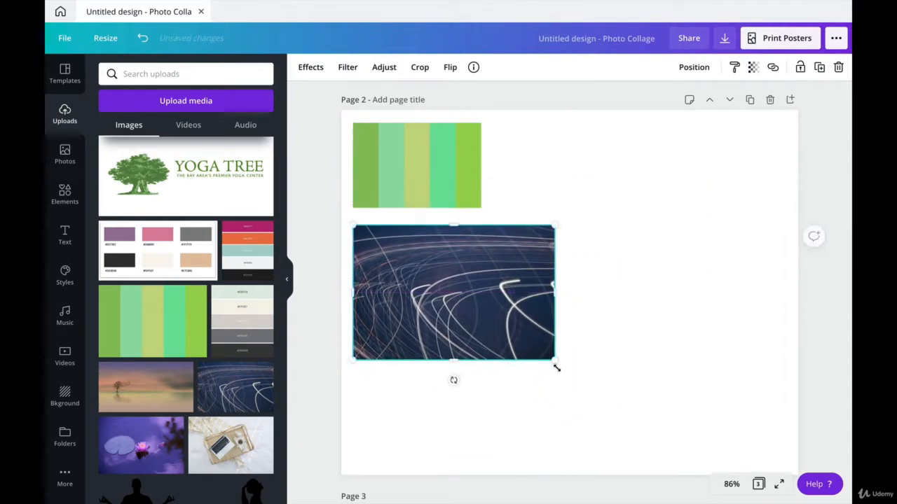
{"action": "left_click_drag", "start_coordinate": [556, 367], "coordinate": [470, 336]}
- Add the seated meditation silhouette to page 2, reduced and placed beside the green palette near the page's upper edge
{"action": "scroll", "coordinate": [149, 358], "scroll_direction": "down", "scroll_amount": 2}
{"action": "left_click", "coordinate": [148, 358]}
{"action": "left_click_drag", "start_coordinate": [560, 280], "coordinate": [635, 236]}
{"action": "left_click_drag", "start_coordinate": [780, 143], "coordinate": [653, 261]}
{"action": "left_click_drag", "start_coordinate": [581, 328], "coordinate": [585, 208]}
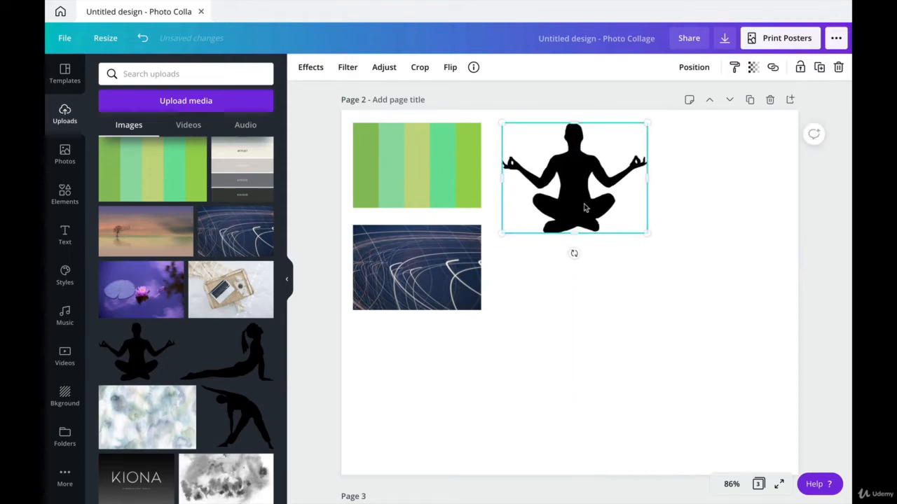
- Add the Raleway font sample to page 2, slightly reduced and placed below the meditation silhouette
{"action": "scroll", "coordinate": [208, 397], "scroll_direction": "down", "scroll_amount": 3}
{"action": "left_click", "coordinate": [235, 287]}
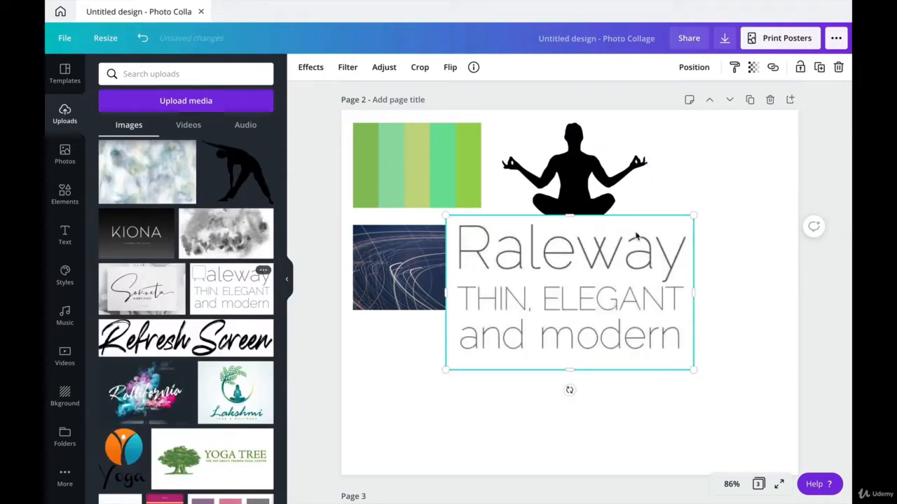
{"action": "left_click_drag", "start_coordinate": [510, 266], "coordinate": [584, 302]}
{"action": "left_click_drag", "start_coordinate": [516, 246], "coordinate": [535, 256]}
{"action": "left_click_drag", "start_coordinate": [631, 306], "coordinate": [553, 277]}
- Place the Big Tree logo from the uploads on page 3 in the page's upper-left area
{"action": "scroll", "coordinate": [185, 404], "scroll_direction": "down", "scroll_amount": 3}
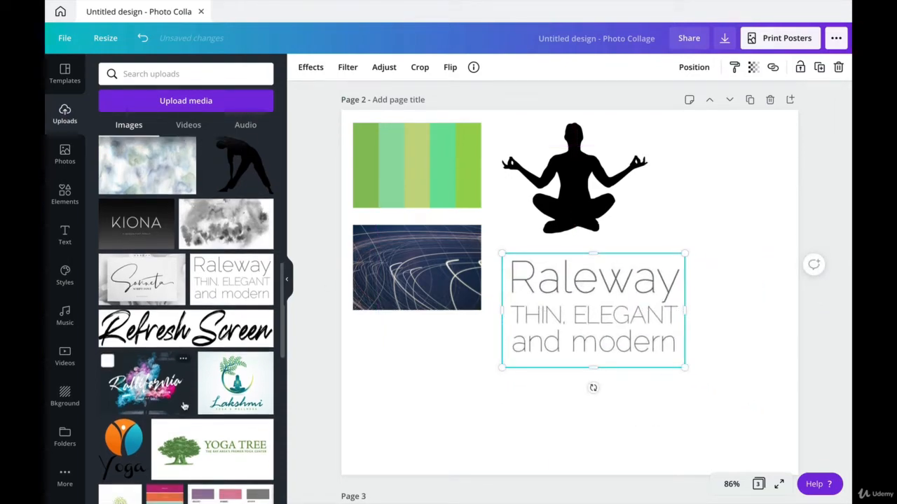
{"action": "scroll", "coordinate": [185, 403], "scroll_direction": "down", "scroll_amount": 2}
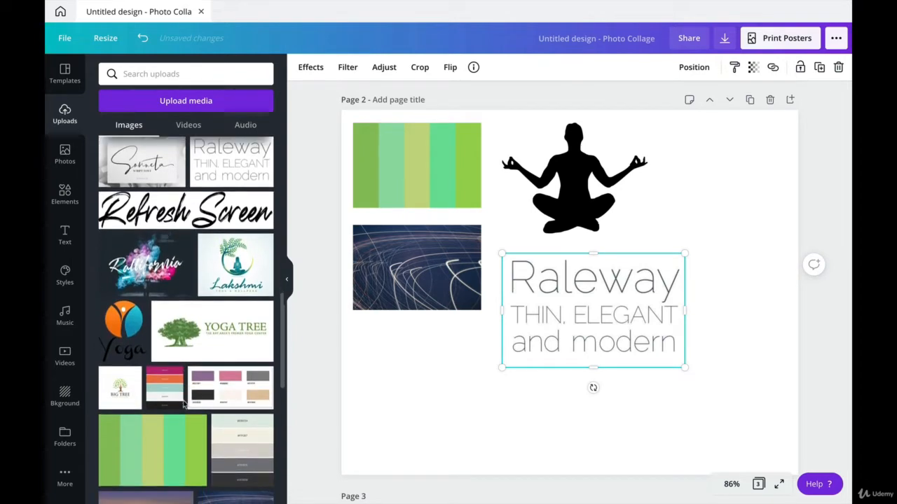
{"action": "scroll", "coordinate": [184, 404], "scroll_direction": "down", "scroll_amount": 1}
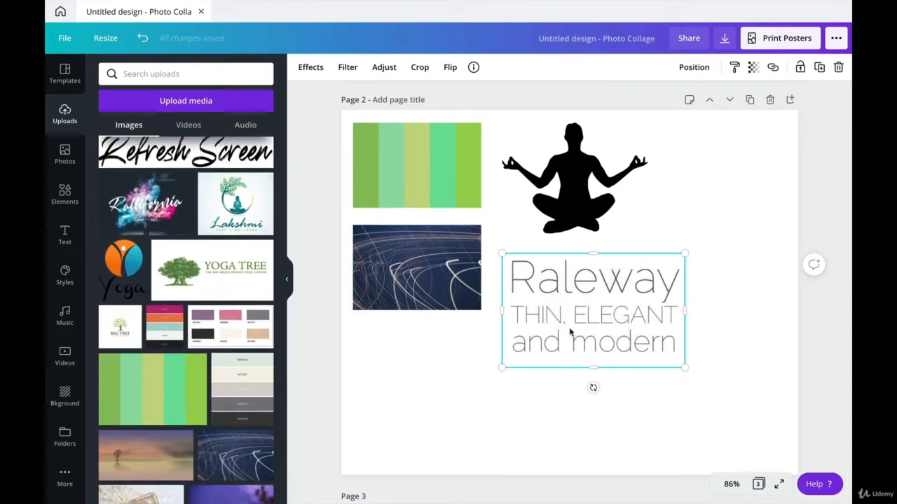
{"action": "scroll", "coordinate": [571, 326], "scroll_direction": "down", "scroll_amount": 3}
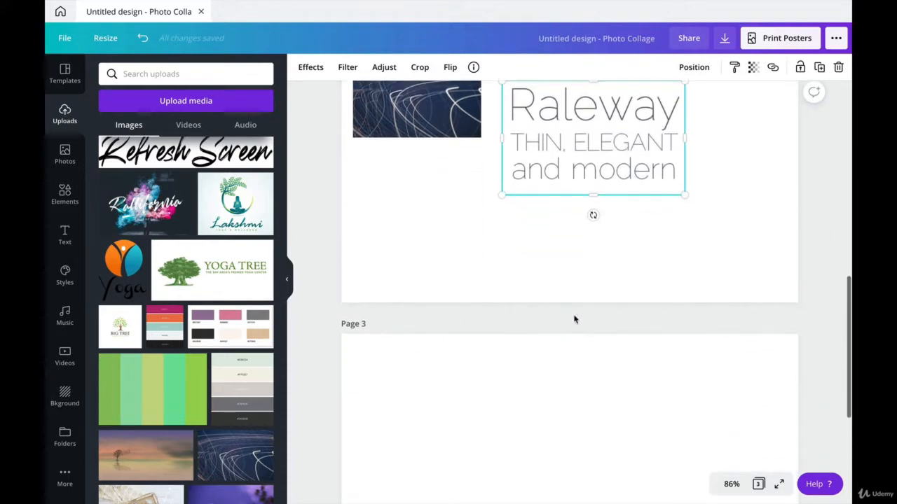
{"action": "scroll", "coordinate": [400, 402], "scroll_direction": "down", "scroll_amount": 3}
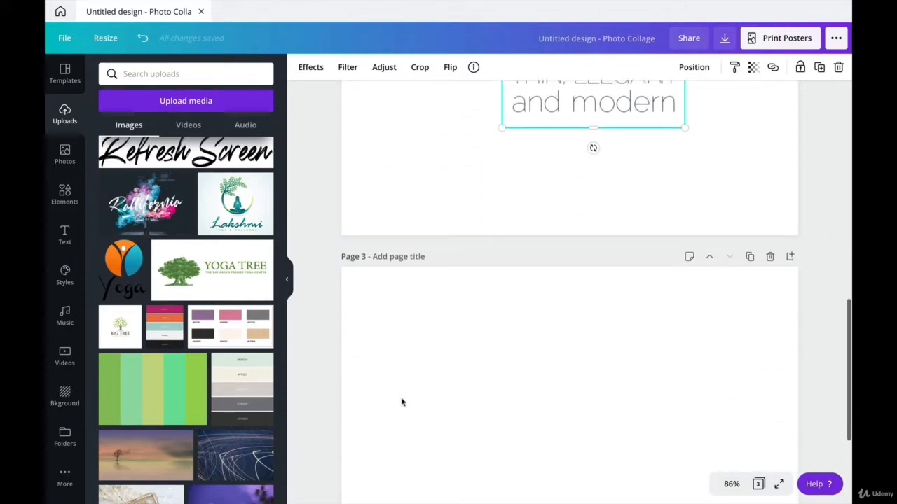
{"action": "scroll", "coordinate": [400, 402], "scroll_direction": "down", "scroll_amount": 1}
{"action": "scroll", "coordinate": [400, 402], "scroll_direction": "up", "scroll_amount": 1}
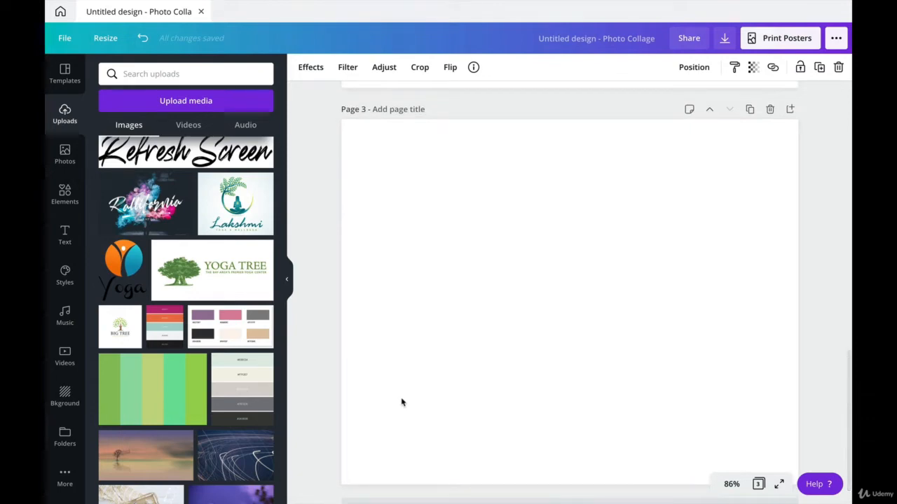
{"action": "left_click", "coordinate": [120, 326]}
{"action": "left_click_drag", "start_coordinate": [620, 357], "coordinate": [492, 288]}
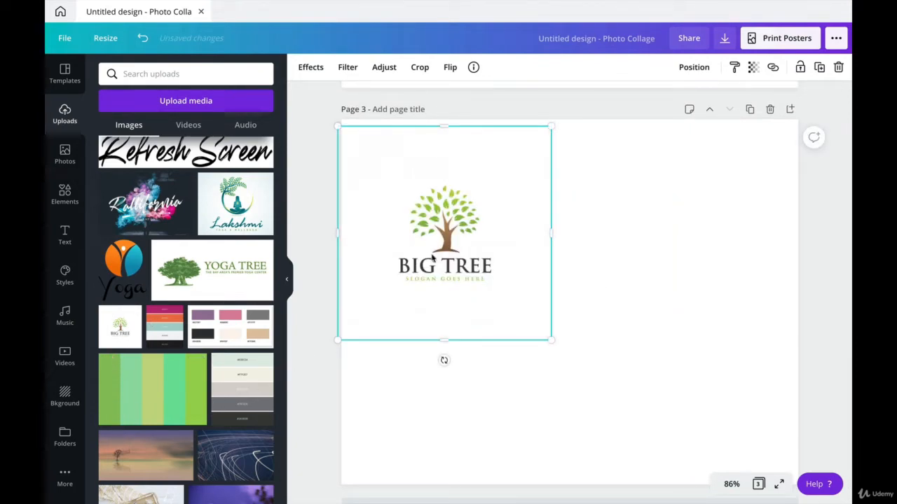
- Add the ponytailed woman's cobra pose silhouette to page 3, reduced and placed to the right of the Big Tree logo
{"action": "scroll", "coordinate": [147, 250], "scroll_direction": "up", "scroll_amount": 5}
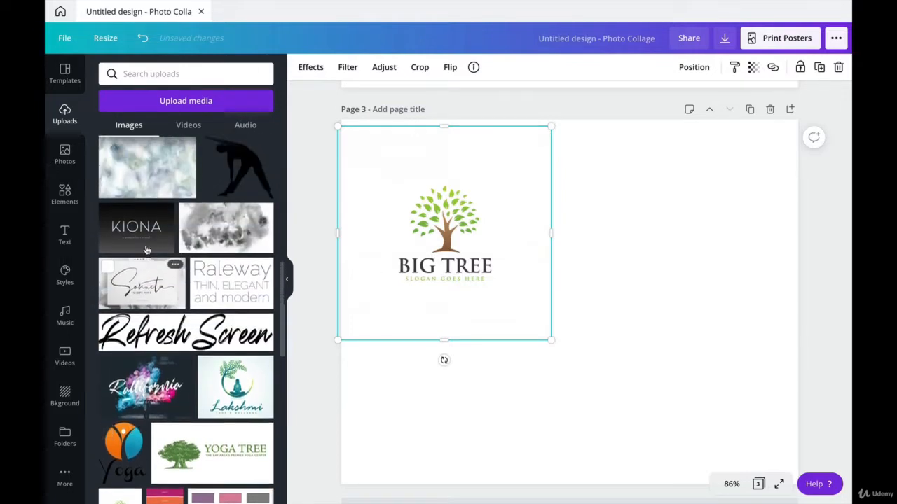
{"action": "scroll", "coordinate": [147, 250], "scroll_direction": "up", "scroll_amount": 1}
{"action": "left_click", "coordinate": [228, 233]}
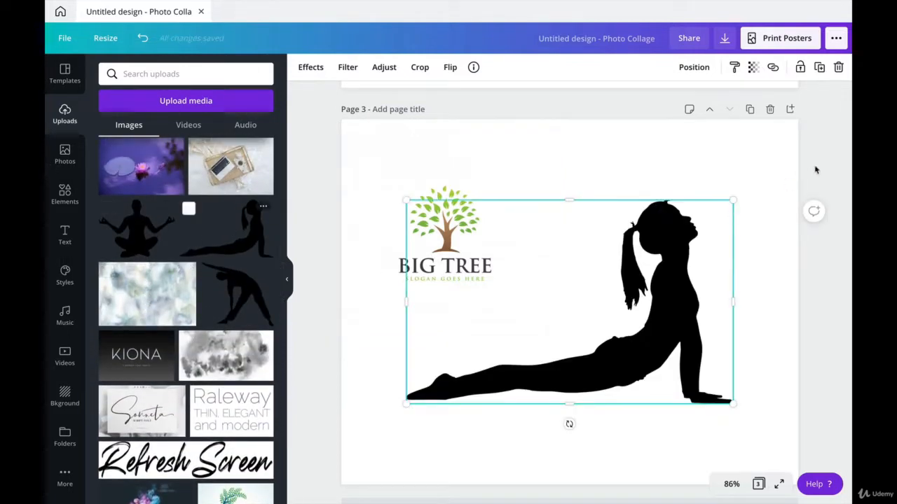
{"action": "left_click_drag", "start_coordinate": [734, 199], "coordinate": [594, 286]}
{"action": "left_click_drag", "start_coordinate": [556, 349], "coordinate": [697, 208]}
- Add the Lakshmi yoga logo to page 2, reduced and placed below the light-trails photo
{"action": "scroll", "coordinate": [250, 270], "scroll_direction": "up", "scroll_amount": 3}
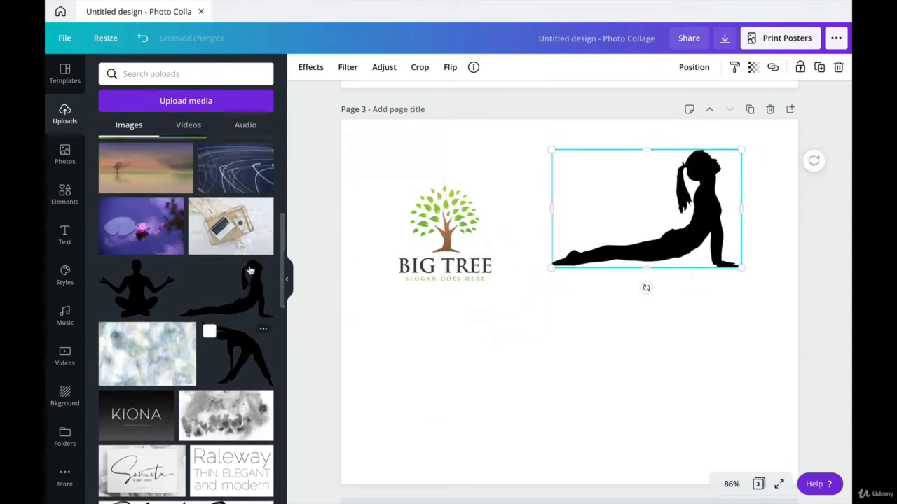
{"action": "scroll", "coordinate": [250, 270], "scroll_direction": "up", "scroll_amount": 3}
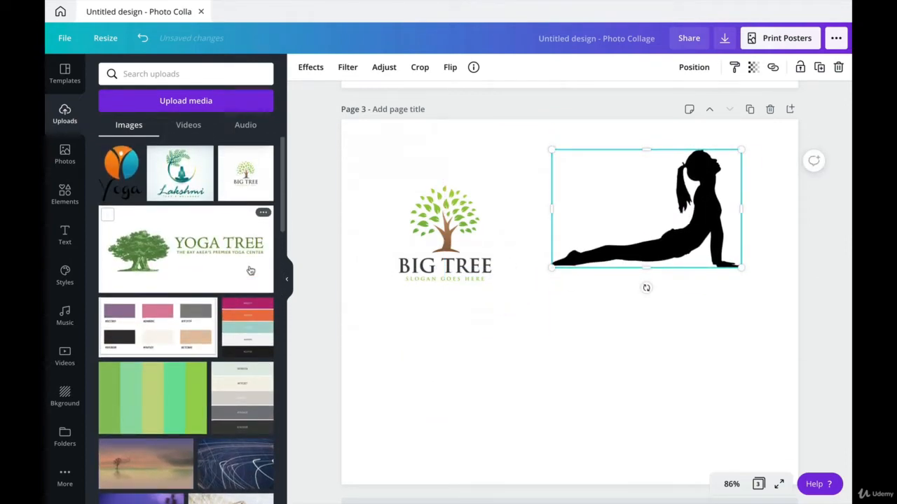
{"action": "scroll", "coordinate": [250, 270], "scroll_direction": "down", "scroll_amount": 1}
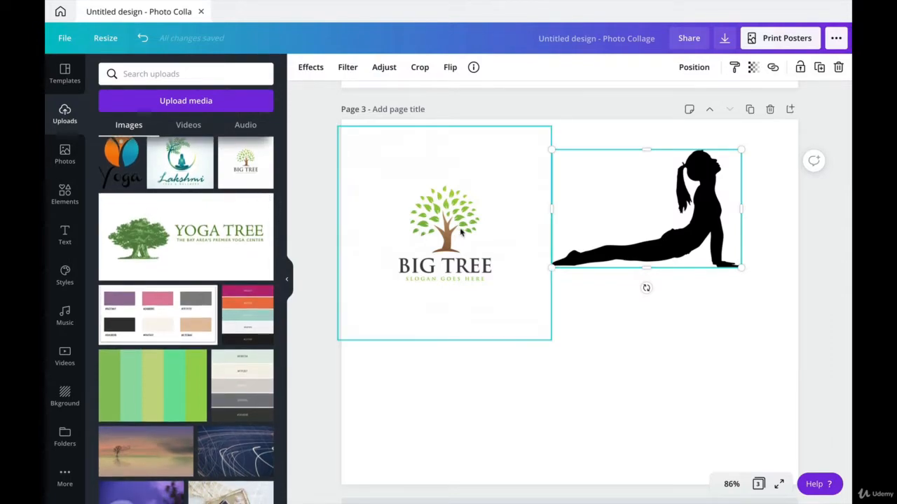
{"action": "scroll", "coordinate": [461, 232], "scroll_direction": "up", "scroll_amount": 5}
{"action": "left_click", "coordinate": [181, 163]}
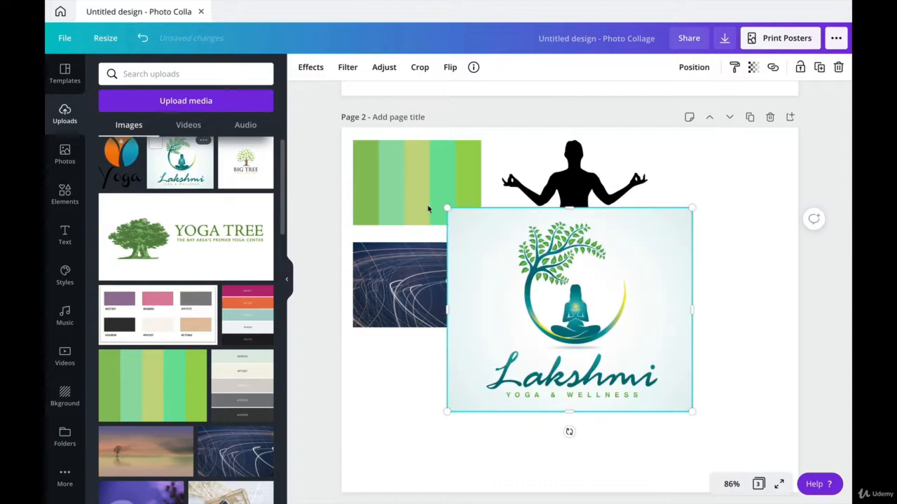
{"action": "left_click_drag", "start_coordinate": [688, 211], "coordinate": [580, 301]}
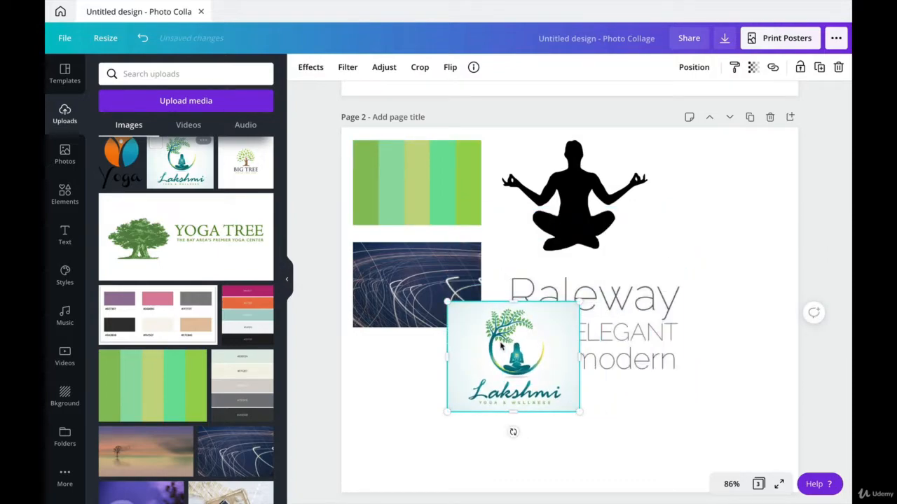
{"action": "left_click_drag", "start_coordinate": [500, 341], "coordinate": [425, 396]}
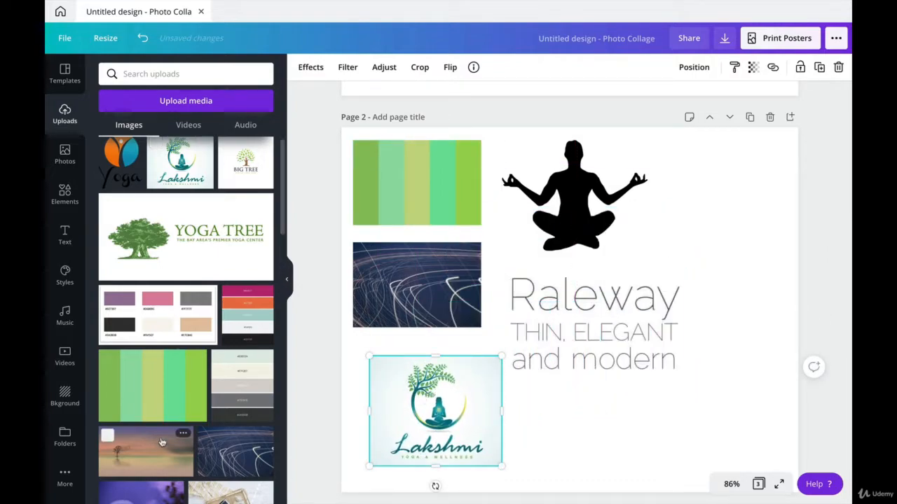
- Add the muted neutral palette, scaled down, below the Big Tree logo on page 3 and shift the logo slightly up and left
{"action": "scroll", "coordinate": [486, 395], "scroll_direction": "down", "scroll_amount": 5}
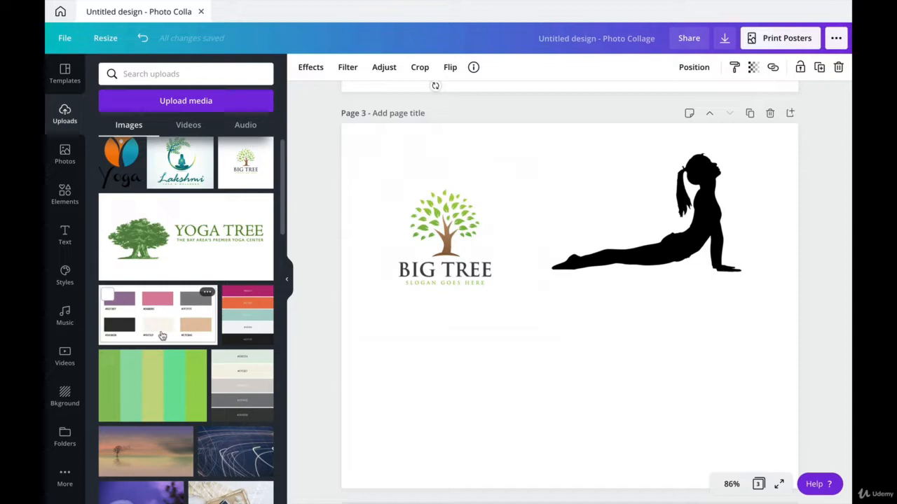
{"action": "left_click", "coordinate": [241, 396]}
{"action": "left_click_drag", "start_coordinate": [610, 320], "coordinate": [506, 352]}
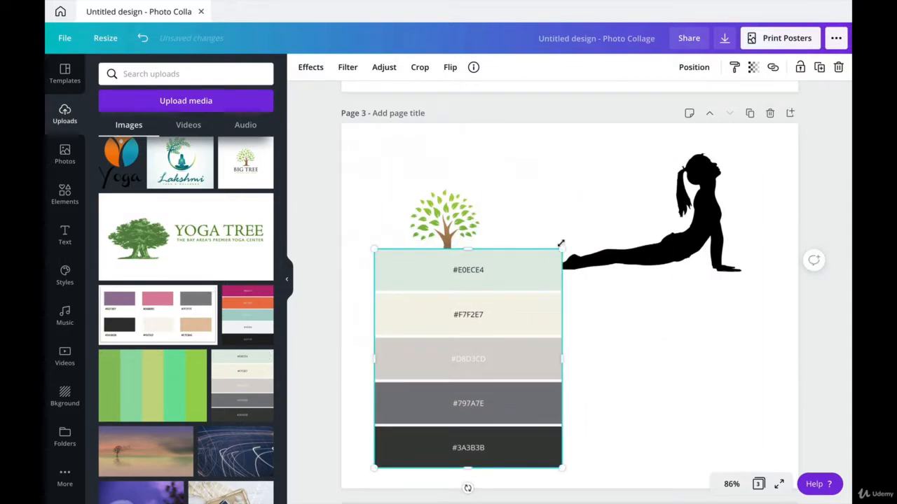
{"action": "left_click_drag", "start_coordinate": [563, 246], "coordinate": [520, 302]}
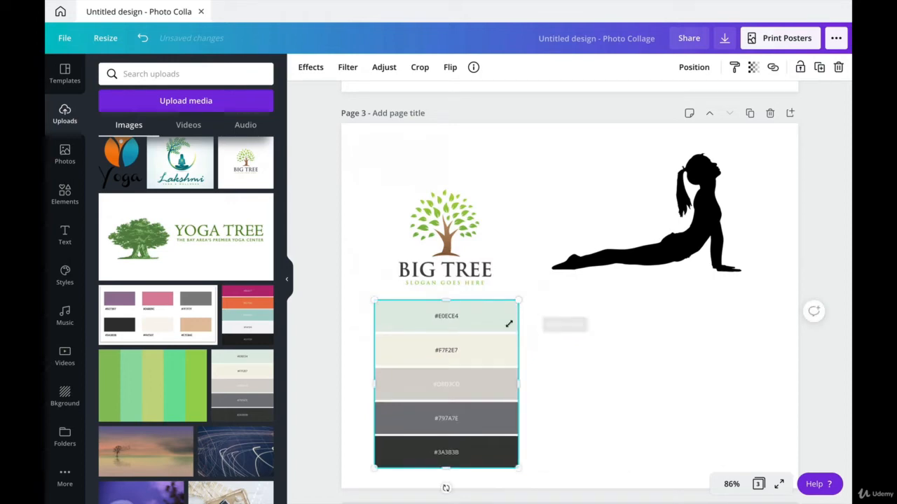
{"action": "mouse_move", "coordinate": [459, 382]}
{"action": "left_mouse_down"}
{"action": "mouse_move", "coordinate": [457, 367]}
{"action": "mouse_move", "coordinate": [456, 374]}
{"action": "left_mouse_up"}
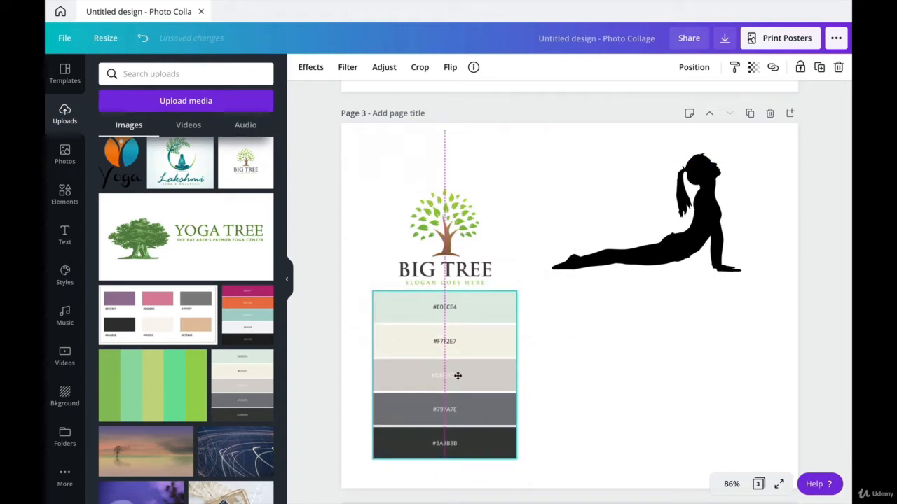
{"action": "left_click_drag", "start_coordinate": [455, 251], "coordinate": [442, 233]}
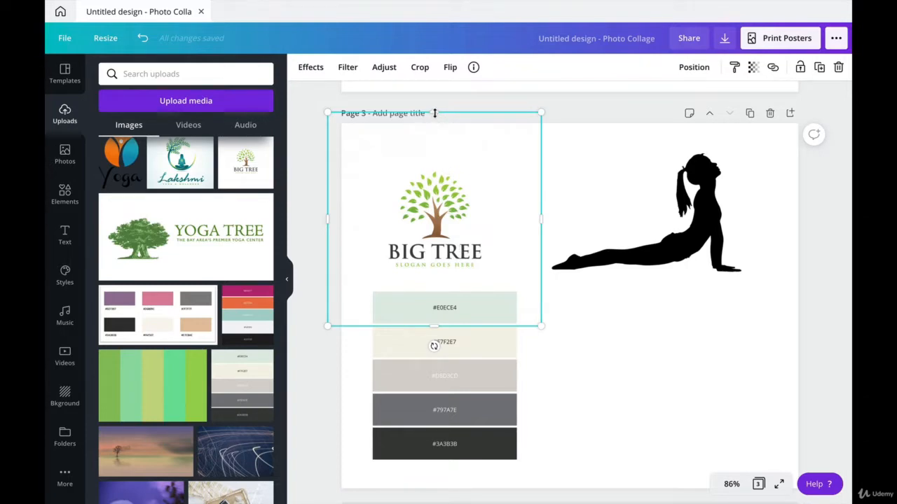
- Crop the Big Tree logo on page 3 down to its wordmark and slogan and place it near the page's top edge
{"action": "left_click_drag", "start_coordinate": [435, 112], "coordinate": [449, 242]}
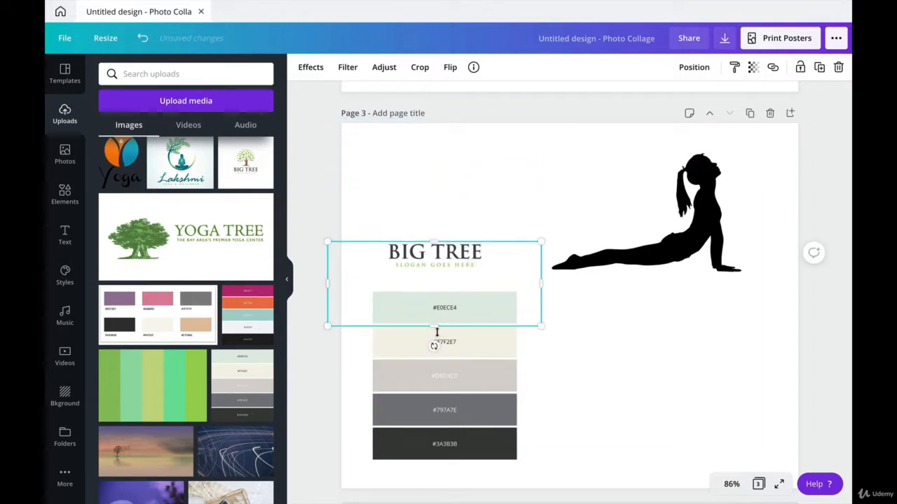
{"action": "left_click_drag", "start_coordinate": [437, 332], "coordinate": [405, 166]}
{"action": "left_click", "coordinate": [391, 201]}
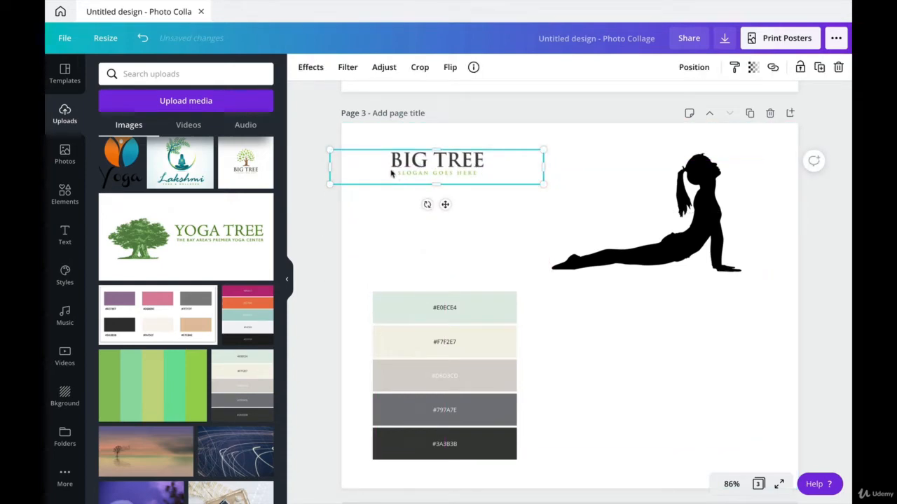
- Move the muted neutral palette up closer to the wordmark and align the cobra pose silhouette's top with the wordmark
{"action": "left_click_drag", "start_coordinate": [472, 370], "coordinate": [472, 316]}
{"action": "left_click", "coordinate": [566, 260]}
{"action": "left_click_drag", "start_coordinate": [608, 261], "coordinate": [606, 257]}
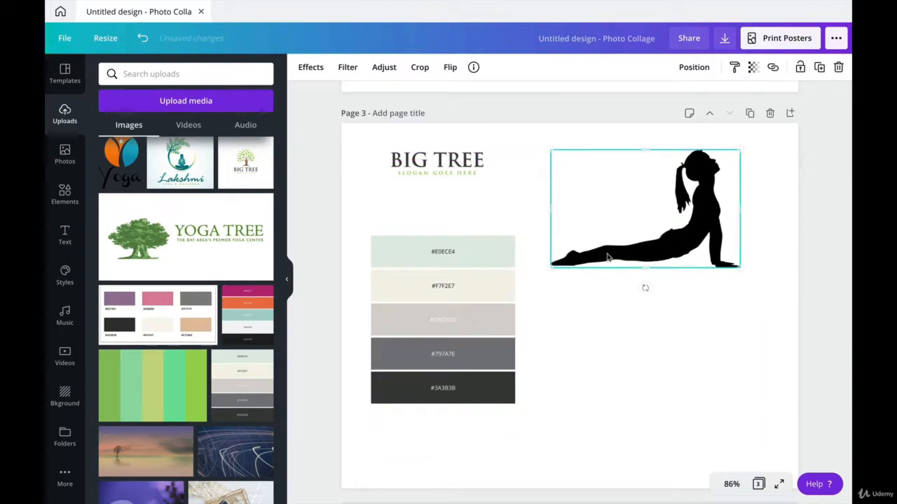
- Add the laptop and coffee tray photo to page 3, reduced and placed below the cobra pose silhouette
{"action": "scroll", "coordinate": [250, 263], "scroll_direction": "up", "scroll_amount": 1}
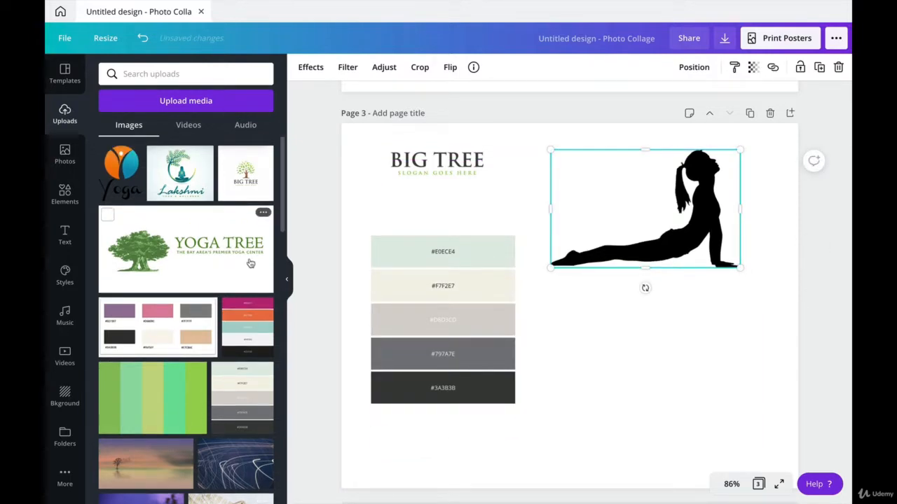
{"action": "scroll", "coordinate": [250, 263], "scroll_direction": "down", "scroll_amount": 5}
{"action": "left_click_drag", "start_coordinate": [242, 274], "coordinate": [531, 300]}
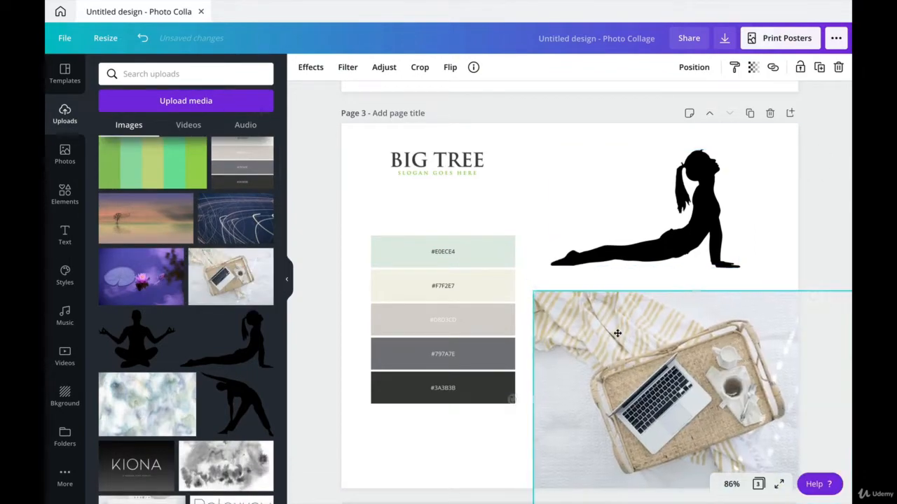
{"action": "left_click_drag", "start_coordinate": [617, 334], "coordinate": [535, 273]}
{"action": "left_click_drag", "start_coordinate": [440, 223], "coordinate": [594, 319]}
{"action": "left_click_drag", "start_coordinate": [683, 368], "coordinate": [643, 338]}
- Add a blank page after page 3 and title it "Logo 1"
{"action": "scroll", "coordinate": [376, 243], "scroll_direction": "down", "scroll_amount": 1}
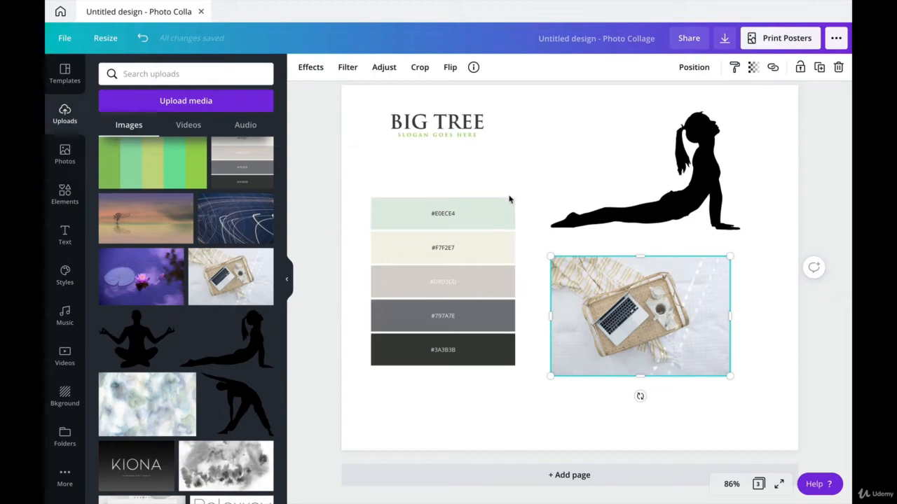
{"action": "scroll", "coordinate": [510, 200], "scroll_direction": "up", "scroll_amount": 3}
{"action": "scroll", "coordinate": [509, 200], "scroll_direction": "up", "scroll_amount": 10}
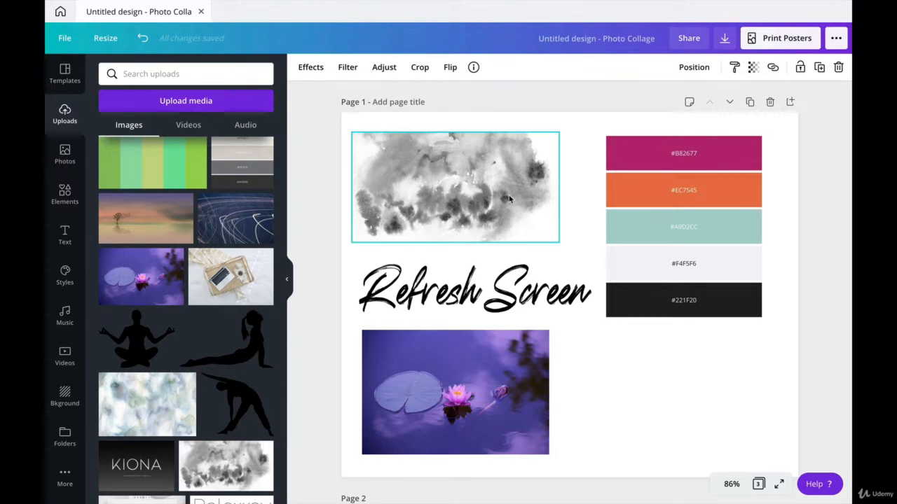
{"action": "scroll", "coordinate": [584, 310], "scroll_direction": "down", "scroll_amount": 1}
{"action": "scroll", "coordinate": [584, 311], "scroll_direction": "up", "scroll_amount": 1}
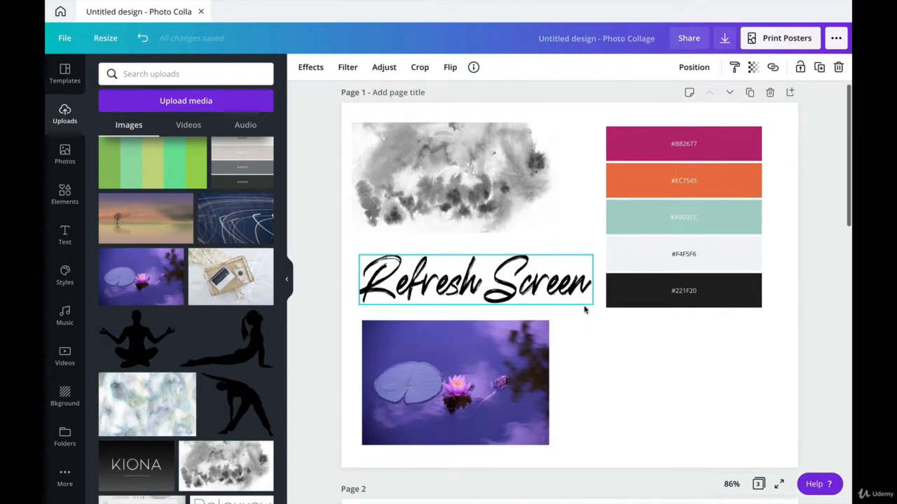
{"action": "scroll", "coordinate": [585, 308], "scroll_direction": "down", "scroll_amount": 12}
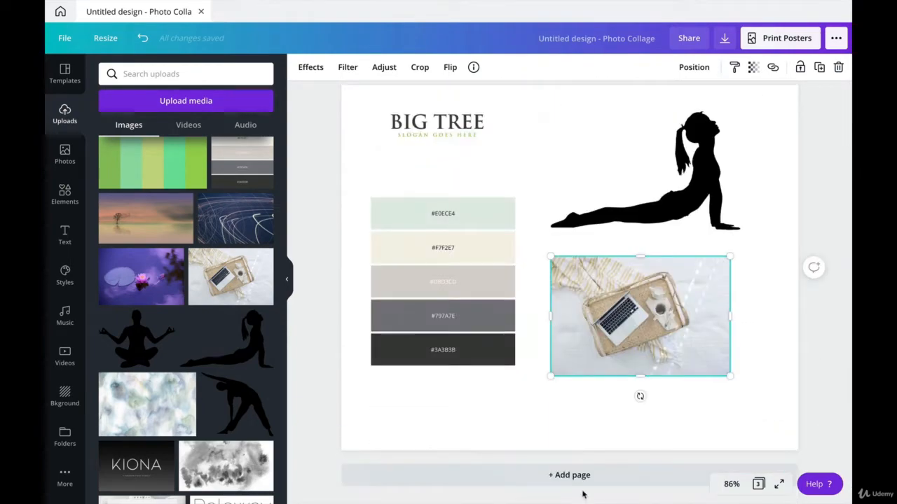
{"action": "left_click", "coordinate": [582, 483]}
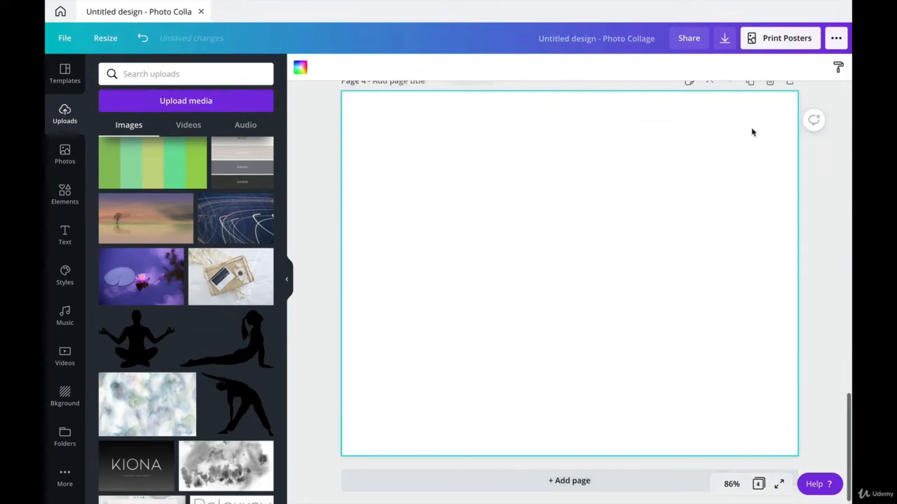
{"action": "left_click", "coordinate": [412, 129]}
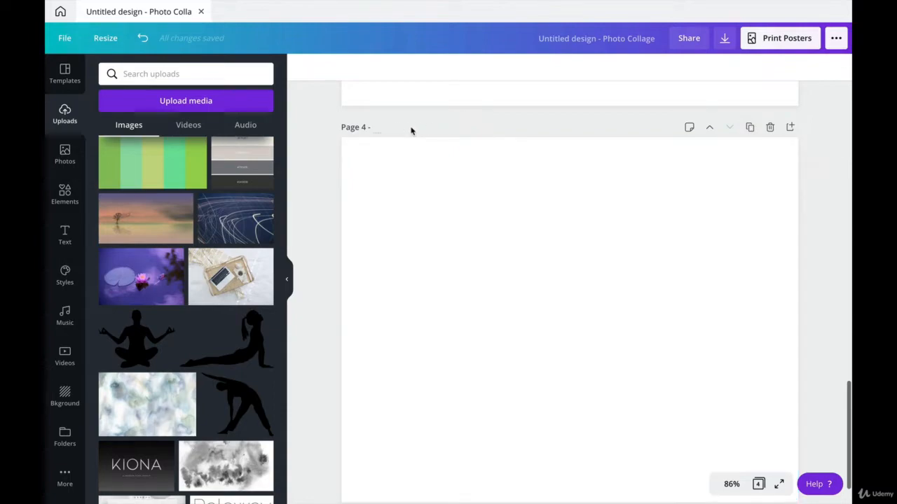
{"action": "type", "text": "Logo 1"}
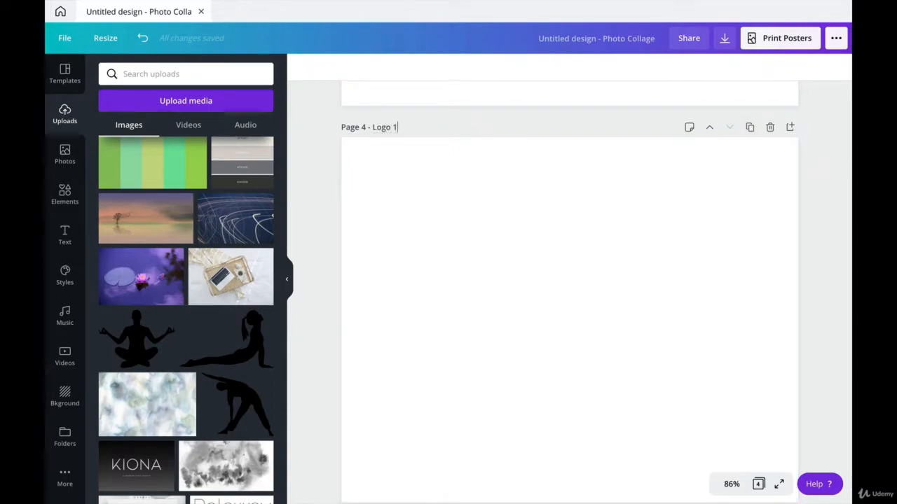
- Move the blank Logo 1 page up so it directly follows page 1
{"action": "left_click", "coordinate": [707, 131]}
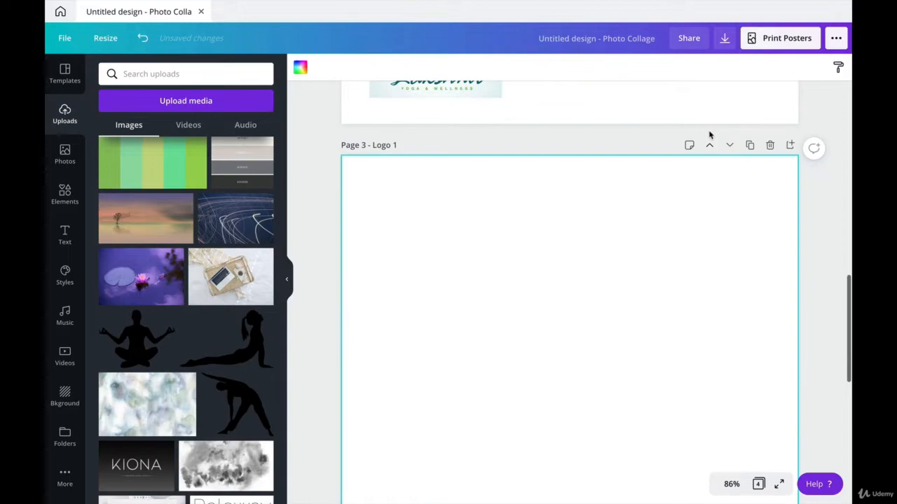
{"action": "left_click", "coordinate": [707, 144]}
{"action": "scroll", "coordinate": [708, 147], "scroll_direction": "up", "scroll_amount": 5}
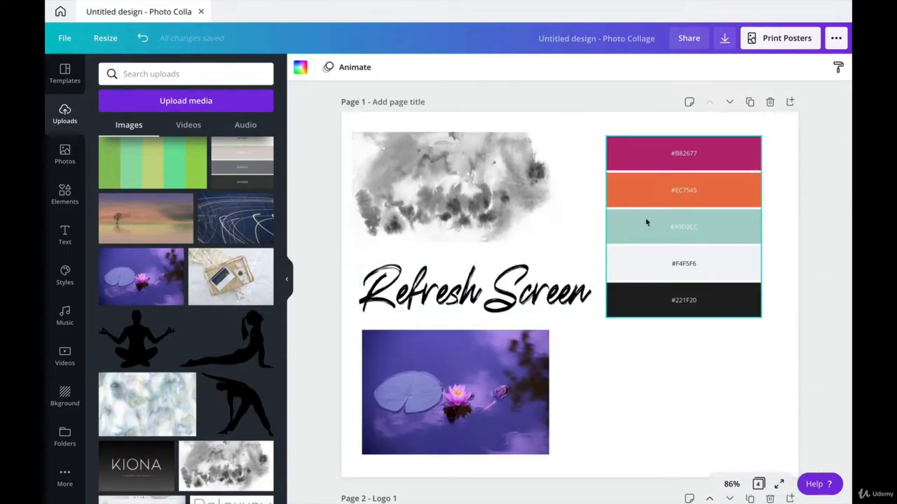
{"action": "scroll", "coordinate": [553, 305], "scroll_direction": "down", "scroll_amount": 1}
{"action": "scroll", "coordinate": [551, 301], "scroll_direction": "down", "scroll_amount": 5}
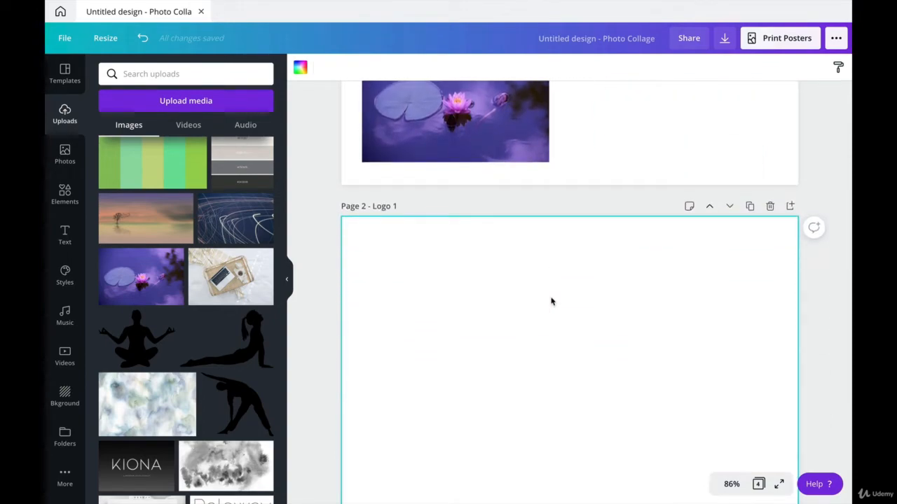
{"action": "scroll", "coordinate": [551, 302], "scroll_direction": "down", "scroll_amount": 3}
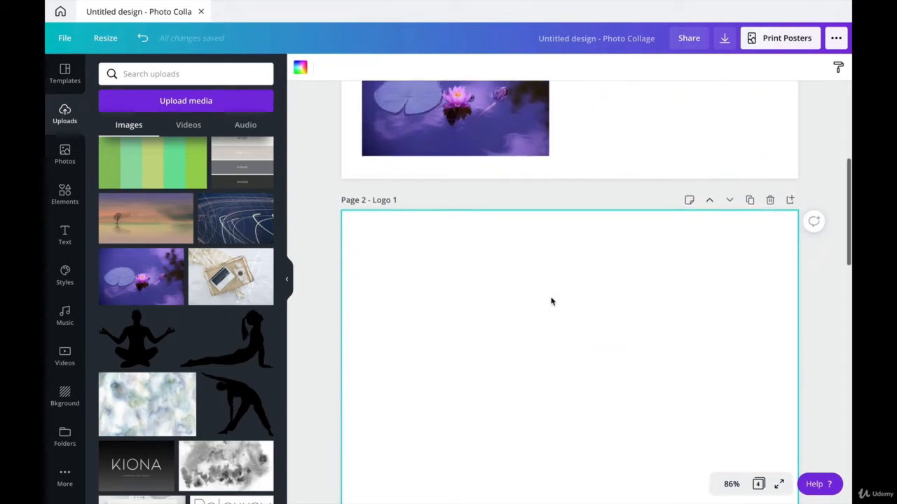
{"action": "scroll", "coordinate": [551, 301], "scroll_direction": "up", "scroll_amount": 1}
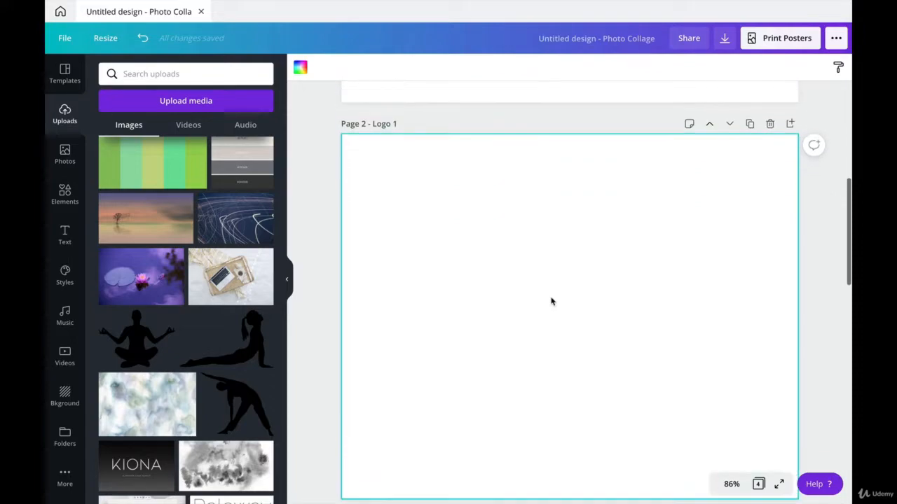
- Apply the red and teal "Hello, Gorgeous!" mood board template to the blank page 2
{"action": "scroll", "coordinate": [551, 301], "scroll_direction": "down", "scroll_amount": 1}
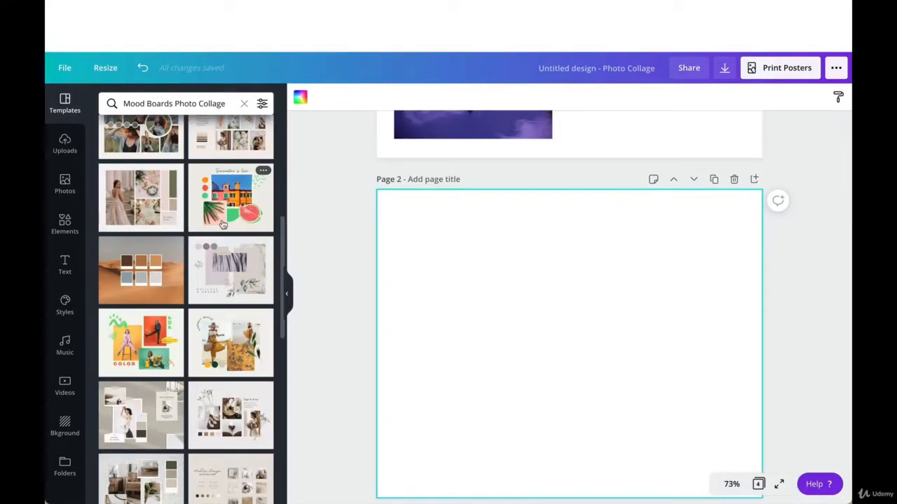
{"action": "scroll", "coordinate": [225, 252], "scroll_direction": "down", "scroll_amount": 4}
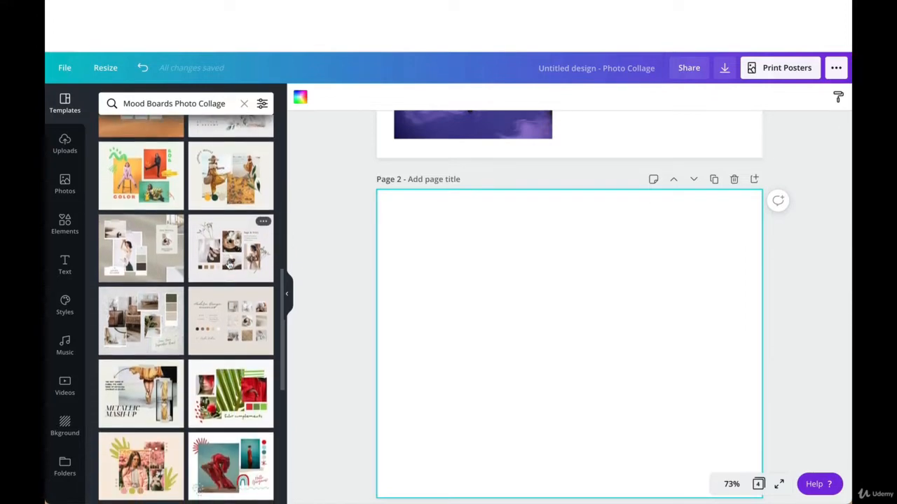
{"action": "scroll", "coordinate": [229, 265], "scroll_direction": "down", "scroll_amount": 4}
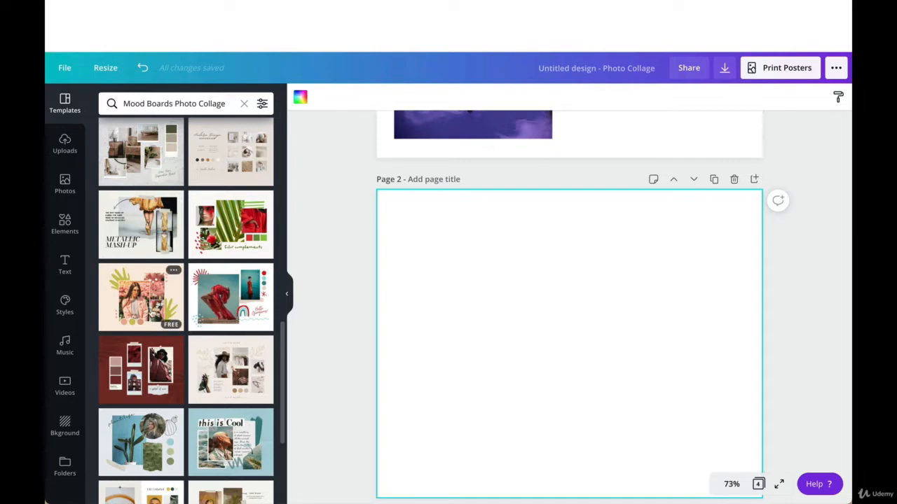
{"action": "scroll", "coordinate": [395, 228], "scroll_direction": "up", "scroll_amount": 5}
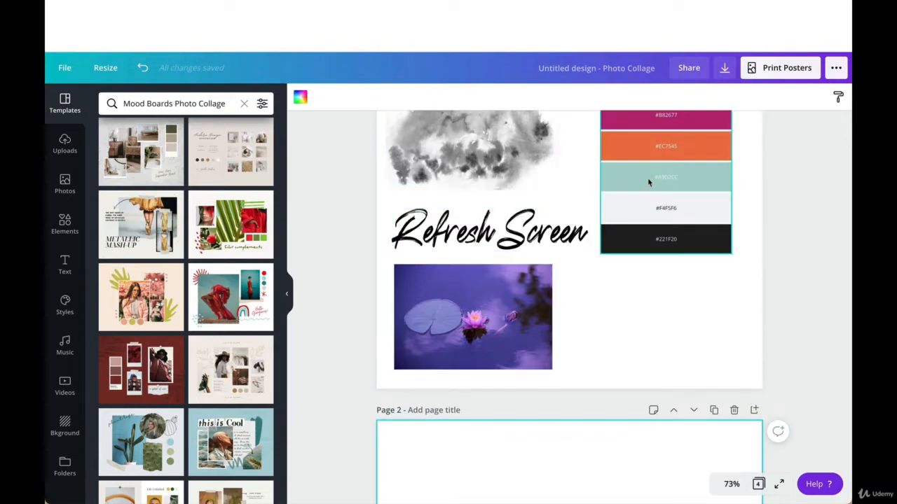
{"action": "scroll", "coordinate": [120, 425], "scroll_direction": "down", "scroll_amount": 2}
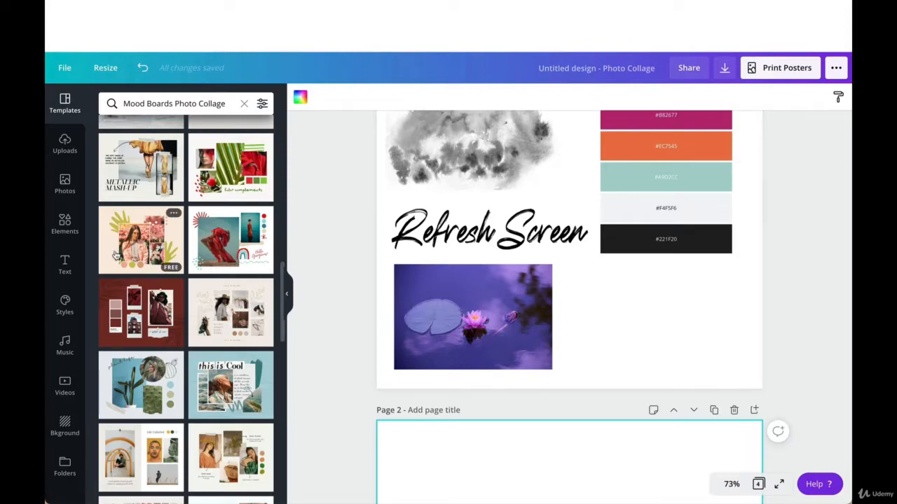
{"action": "scroll", "coordinate": [472, 260], "scroll_direction": "down", "scroll_amount": 3}
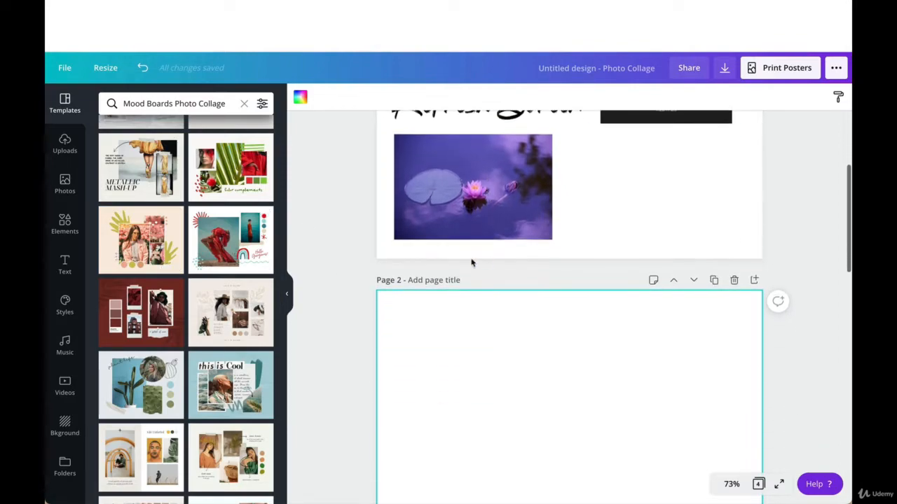
{"action": "left_click", "coordinate": [221, 230]}
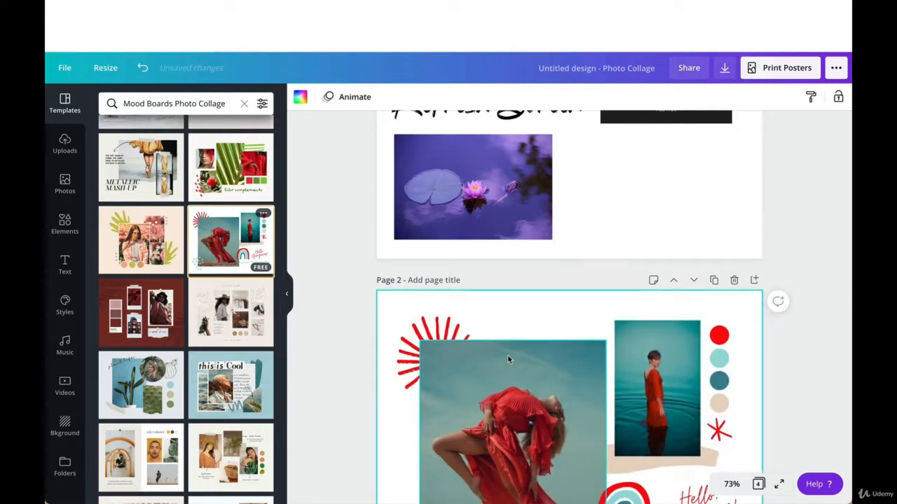
{"action": "scroll", "coordinate": [508, 359], "scroll_direction": "down", "scroll_amount": 3}
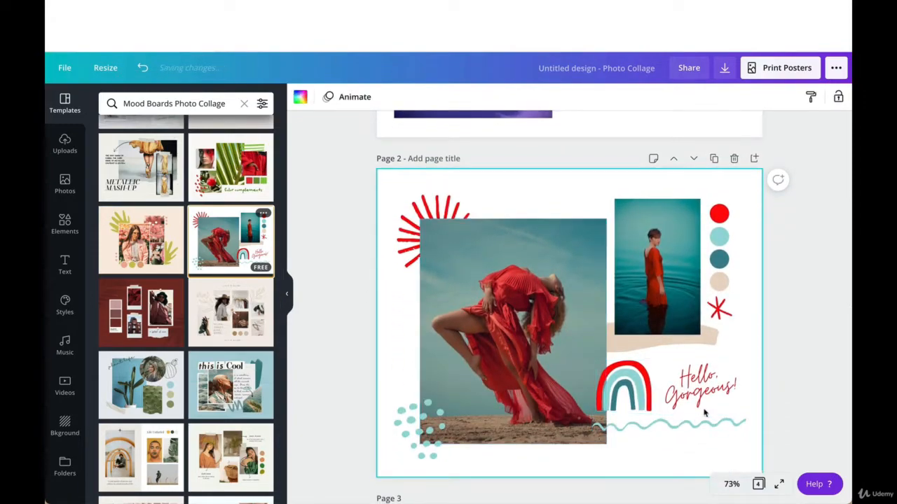
- Delete the rainbow graphic beside the "Hello, Gorgeous!" text on page 2
{"action": "left_click", "coordinate": [697, 392]}
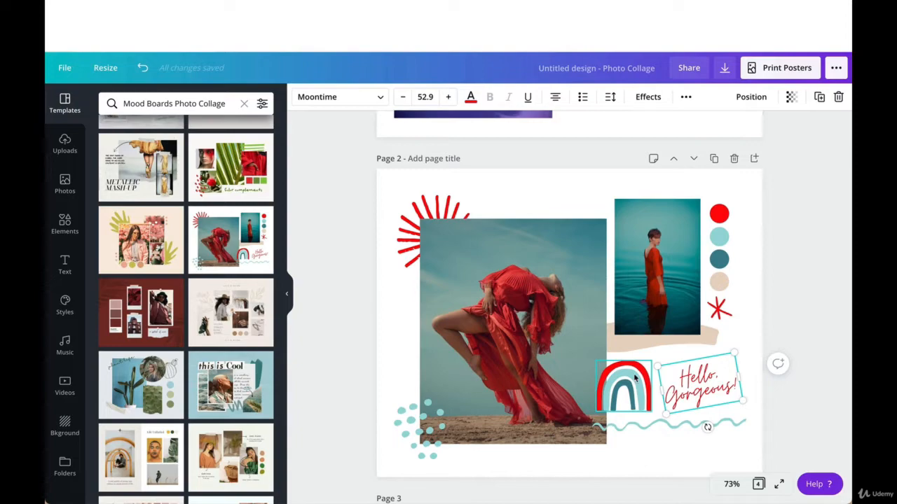
{"action": "left_click", "coordinate": [628, 405]}
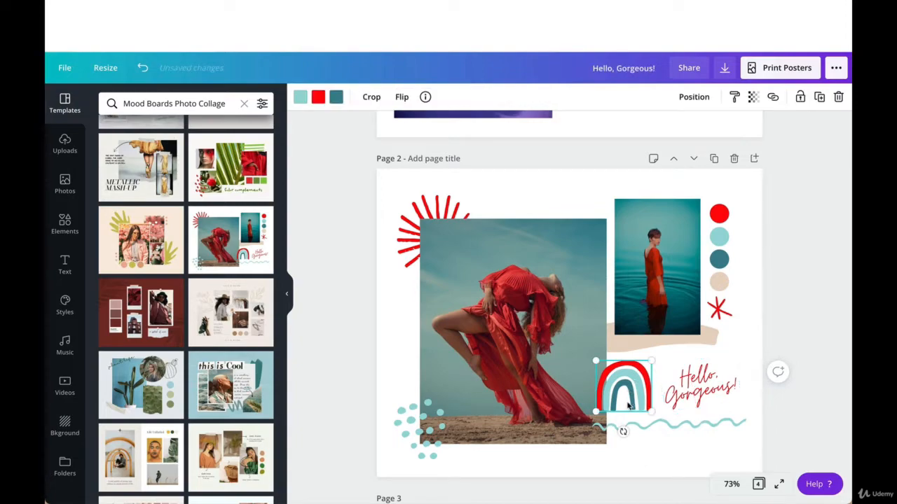
{"action": "key", "text": "Delete"}
- Replace the template's tall photo of the person standing in water with the uploaded grey watercolor texture
{"action": "left_click", "coordinate": [506, 358]}
{"action": "left_click", "coordinate": [623, 281]}
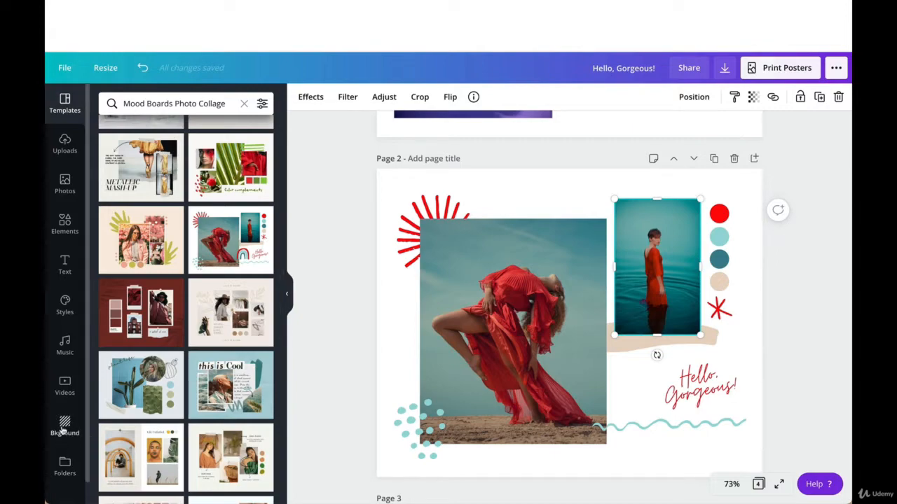
{"action": "left_click", "coordinate": [64, 224]}
{"action": "left_click", "coordinate": [64, 146]}
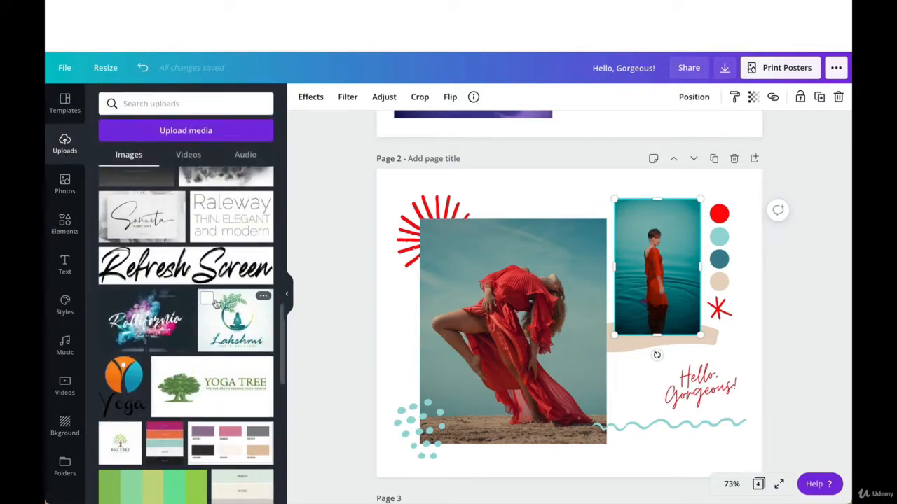
{"action": "scroll", "coordinate": [215, 303], "scroll_direction": "up", "scroll_amount": 3}
{"action": "scroll", "coordinate": [215, 303], "scroll_direction": "up", "scroll_amount": 2}
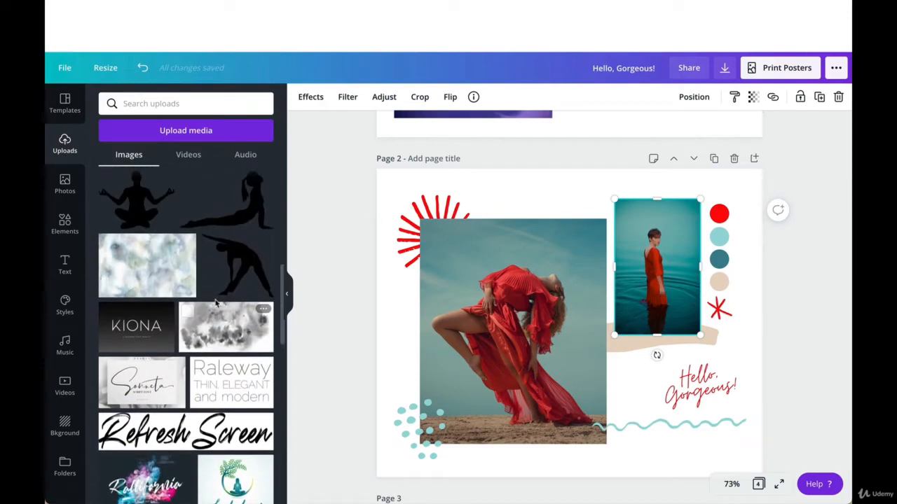
{"action": "mouse_move", "coordinate": [217, 308]}
{"action": "left_mouse_down"}
{"action": "mouse_move", "coordinate": [595, 262]}
{"action": "mouse_move", "coordinate": [591, 455]}
{"action": "mouse_move", "coordinate": [552, 235]}
{"action": "mouse_move", "coordinate": [649, 267]}
{"action": "left_mouse_up"}
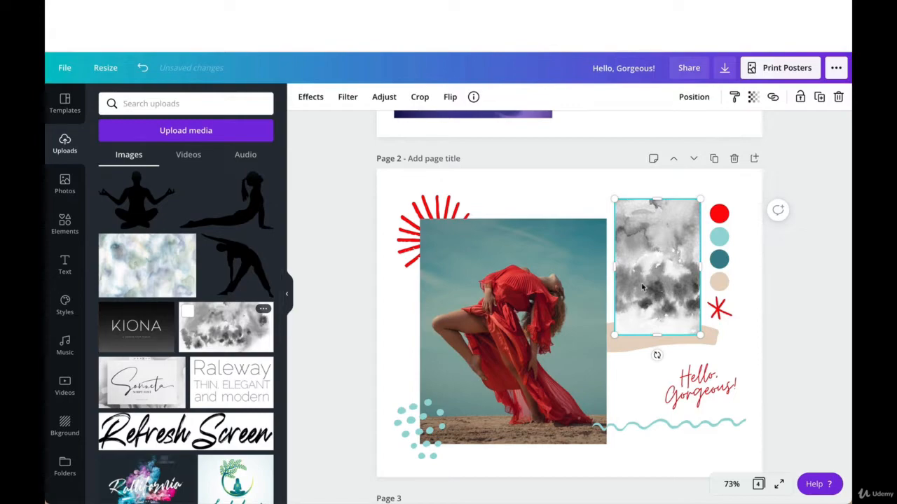
- Replace the large photo of the dancer in red on page 2 with the uploaded purple water lily image
{"action": "scroll", "coordinate": [174, 475], "scroll_direction": "down", "scroll_amount": 4}
{"action": "scroll", "coordinate": [175, 466], "scroll_direction": "up", "scroll_amount": 1}
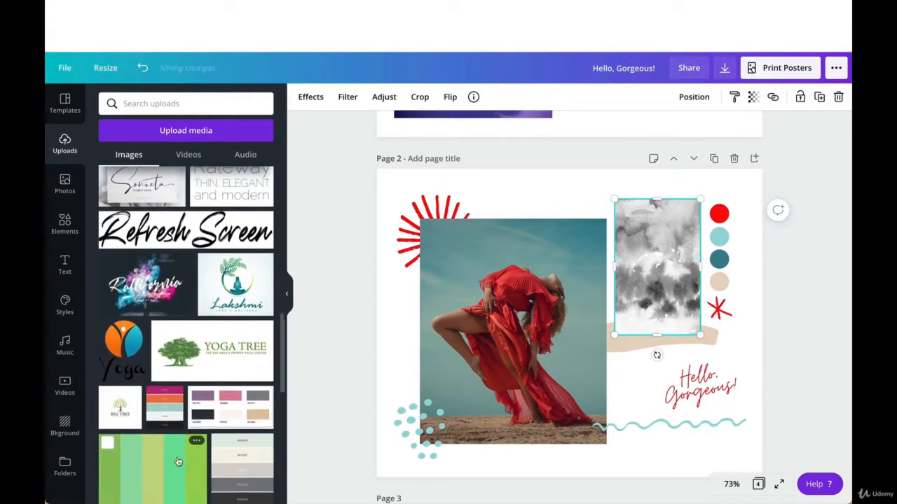
{"action": "scroll", "coordinate": [444, 344], "scroll_direction": "up", "scroll_amount": 4}
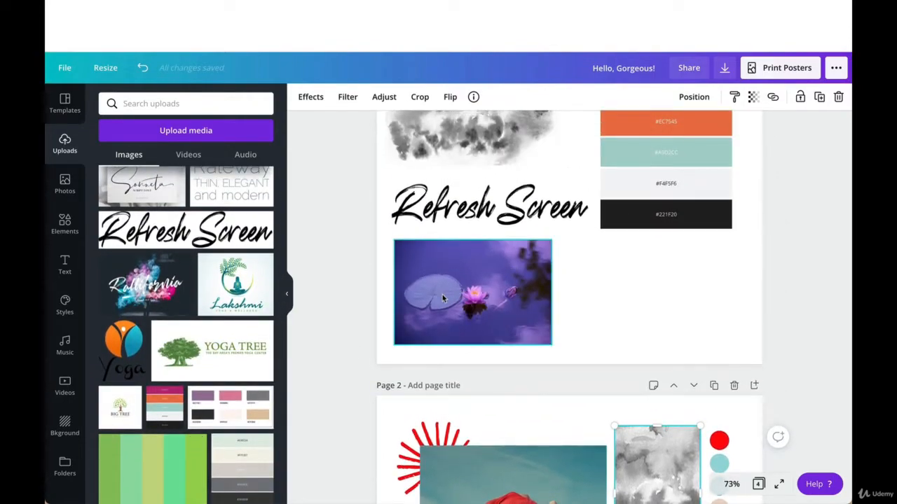
{"action": "scroll", "coordinate": [500, 273], "scroll_direction": "down", "scroll_amount": 1}
{"action": "scroll", "coordinate": [143, 390], "scroll_direction": "down", "scroll_amount": 1}
{"action": "scroll", "coordinate": [143, 386], "scroll_direction": "down", "scroll_amount": 3}
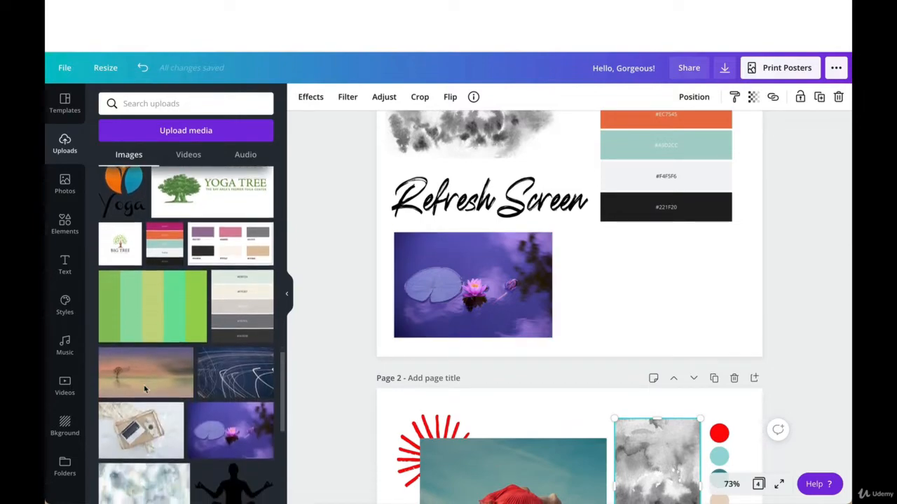
{"action": "left_click_drag", "start_coordinate": [235, 315], "coordinate": [528, 482]}
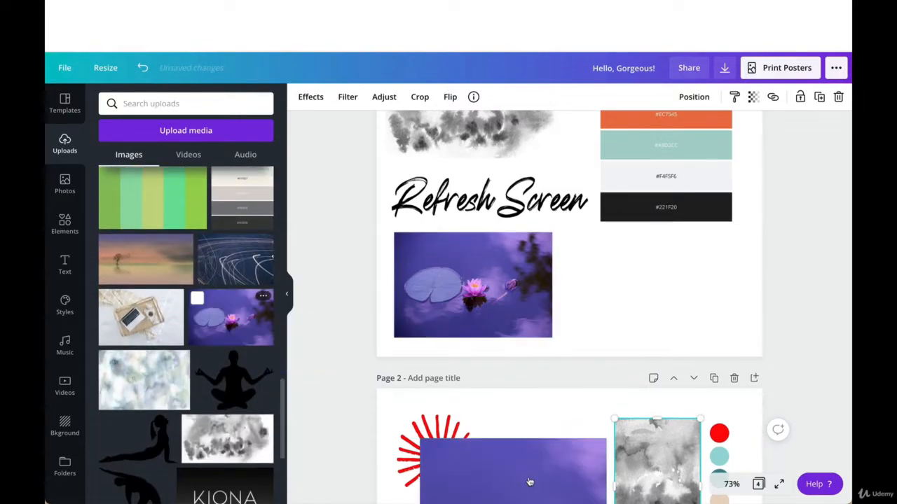
{"action": "scroll", "coordinate": [528, 481], "scroll_direction": "down", "scroll_amount": 4}
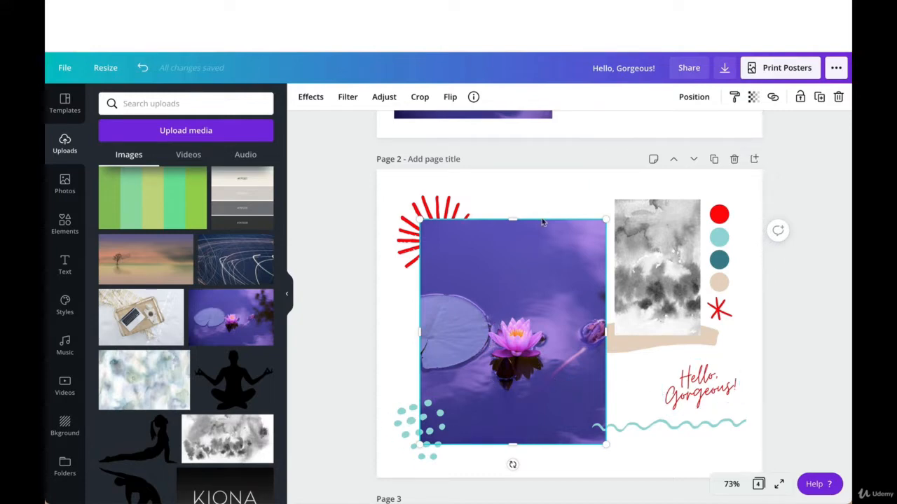
- Recolour the red circle on page 2 with the near-black #211F20 sampled from the palette image on page 1
{"action": "left_click", "coordinate": [718, 215]}
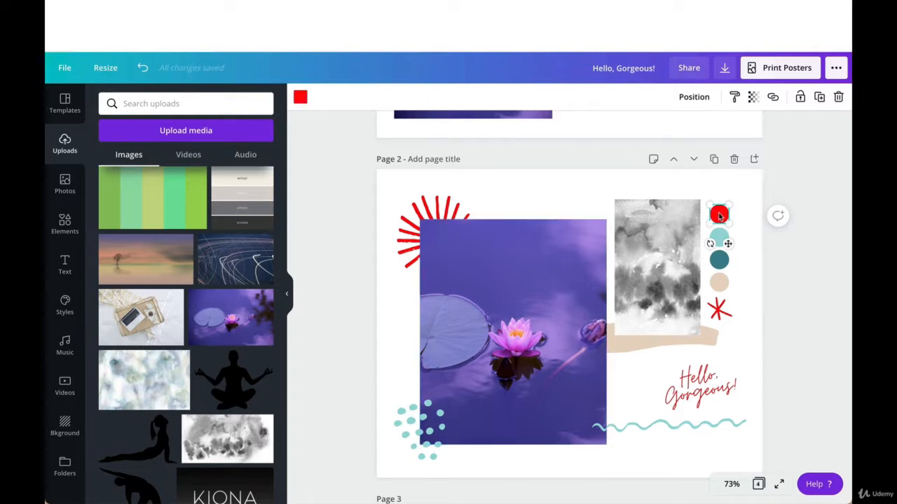
{"action": "scroll", "coordinate": [719, 215], "scroll_direction": "up", "scroll_amount": 5}
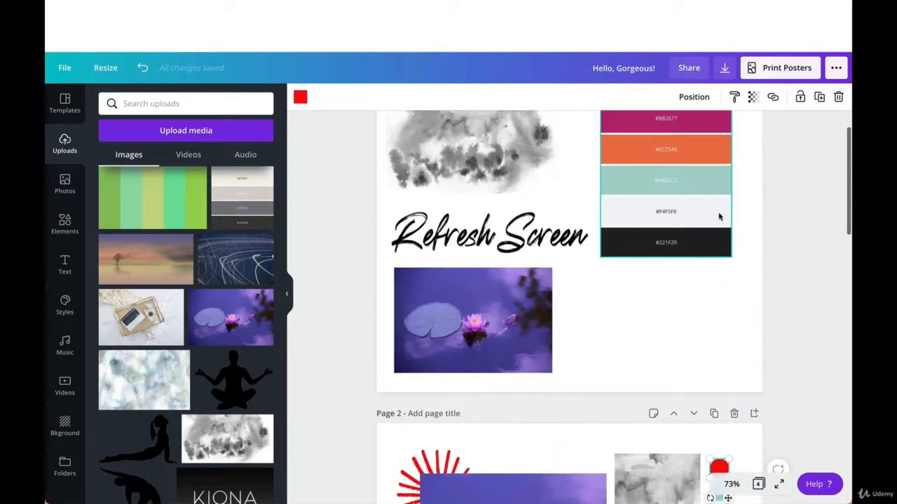
{"action": "scroll", "coordinate": [719, 217], "scroll_direction": "down", "scroll_amount": 1}
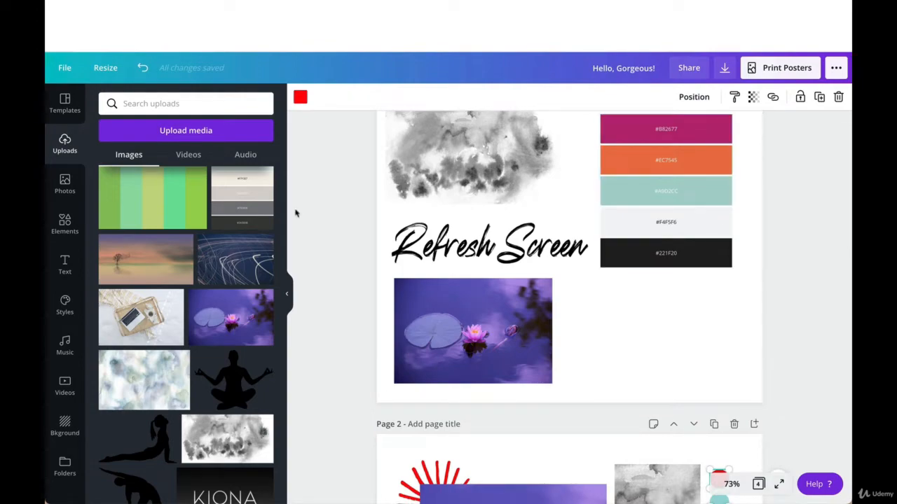
{"action": "scroll", "coordinate": [526, 390], "scroll_direction": "down", "scroll_amount": 2}
{"action": "scroll", "coordinate": [527, 390], "scroll_direction": "up", "scroll_amount": 3}
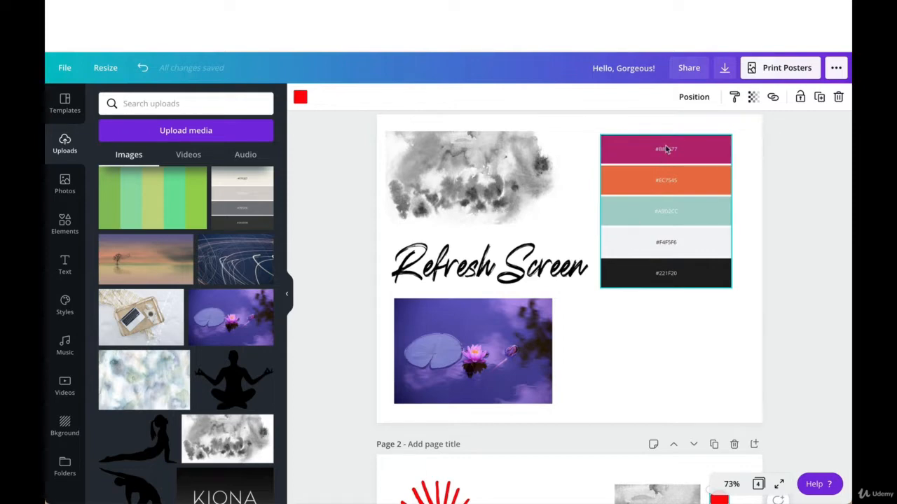
{"action": "scroll", "coordinate": [691, 334], "scroll_direction": "down", "scroll_amount": 3}
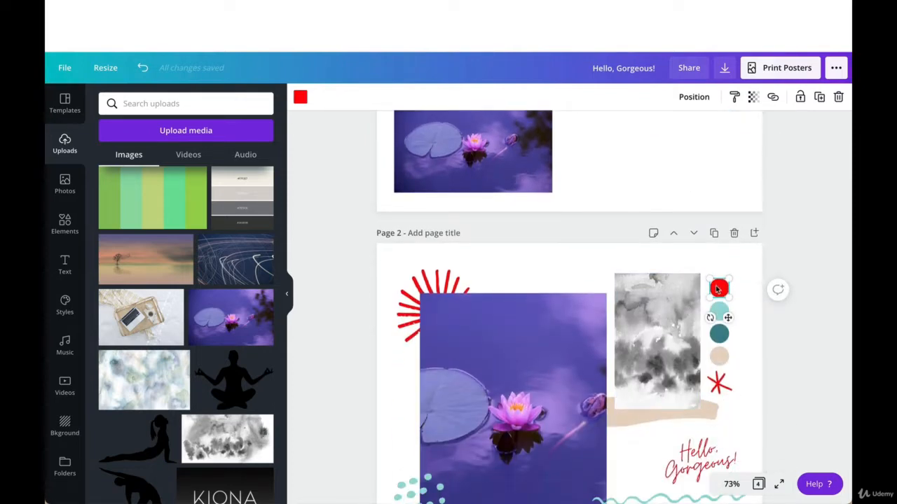
{"action": "left_click", "coordinate": [299, 99]}
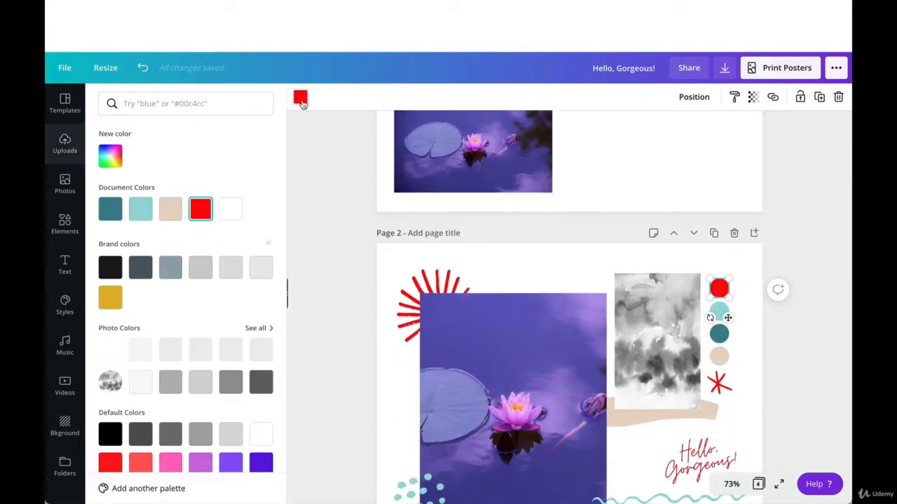
{"action": "left_click", "coordinate": [110, 155]}
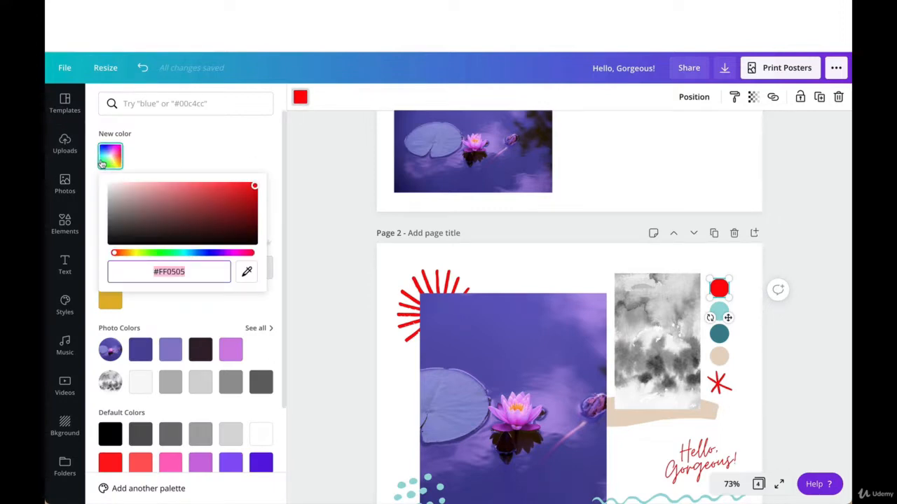
{"action": "left_click", "coordinate": [247, 272]}
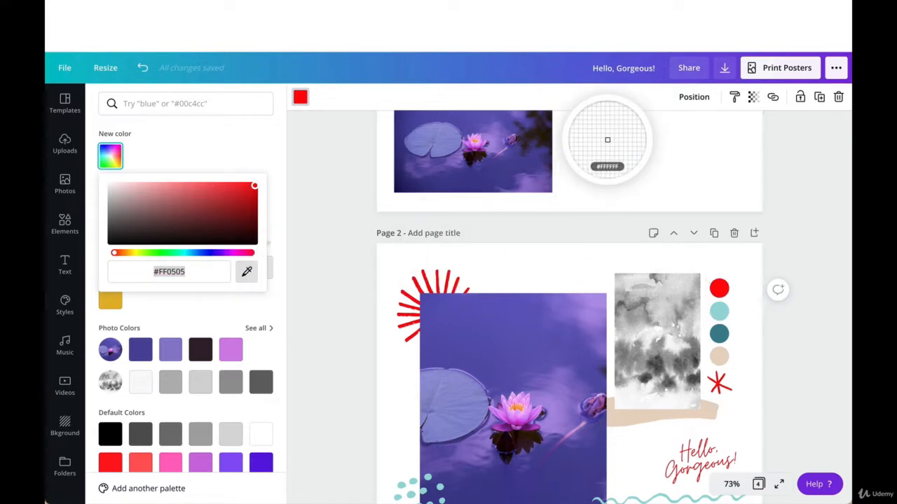
{"action": "left_click", "coordinate": [814, 187]}
{"action": "scroll", "coordinate": [814, 186], "scroll_direction": "up", "scroll_amount": 3}
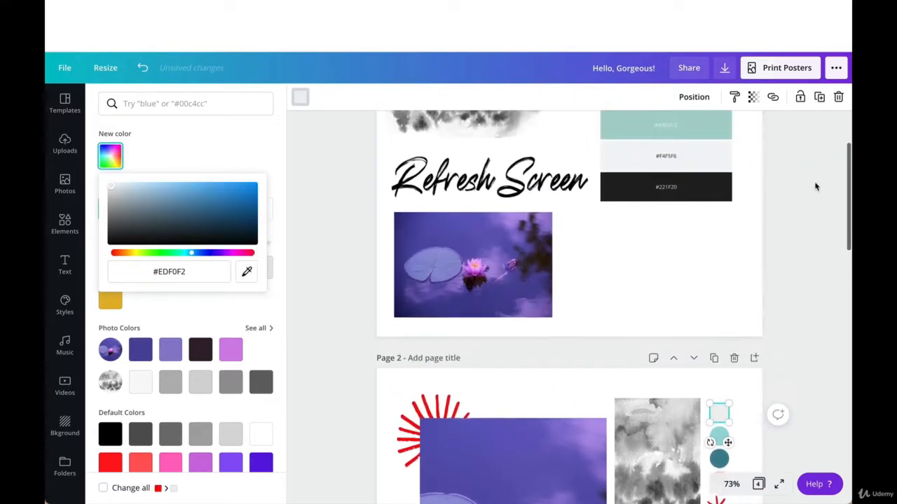
{"action": "scroll", "coordinate": [814, 186], "scroll_direction": "up", "scroll_amount": 2}
{"action": "scroll", "coordinate": [619, 255], "scroll_direction": "up", "scroll_amount": 2}
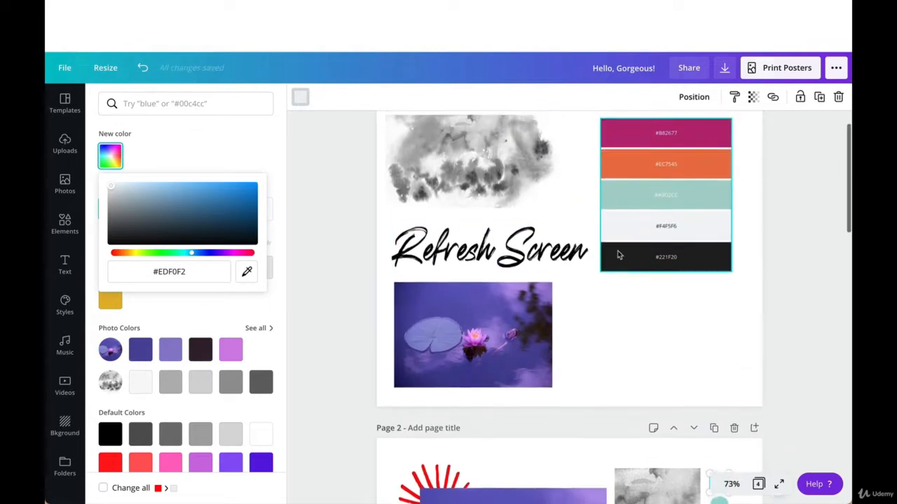
{"action": "scroll", "coordinate": [618, 255], "scroll_direction": "up", "scroll_amount": 1}
{"action": "scroll", "coordinate": [619, 255], "scroll_direction": "down", "scroll_amount": 1}
{"action": "scroll", "coordinate": [618, 255], "scroll_direction": "up", "scroll_amount": 1}
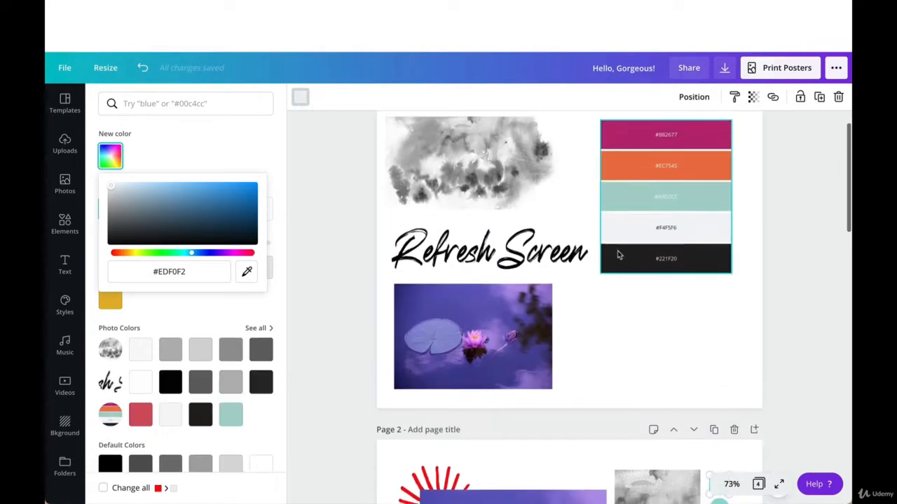
{"action": "left_click", "coordinate": [257, 282]}
{"action": "left_click", "coordinate": [250, 275]}
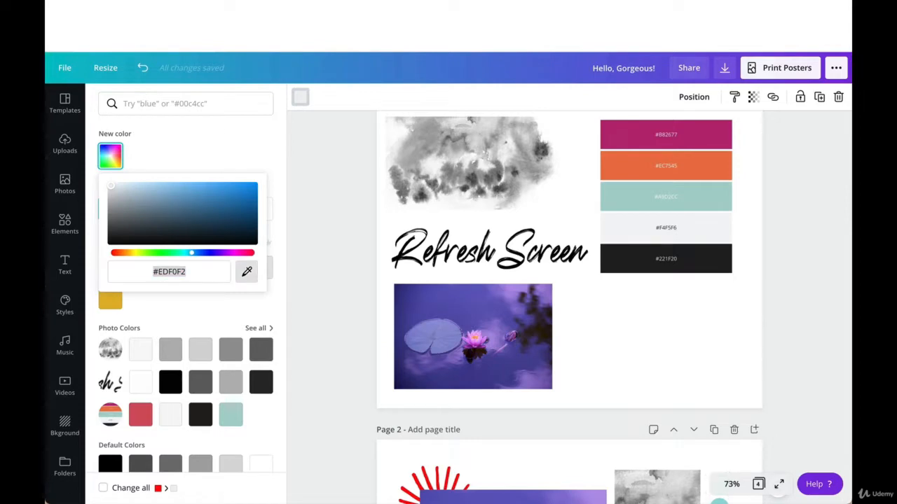
{"action": "left_click", "coordinate": [694, 266]}
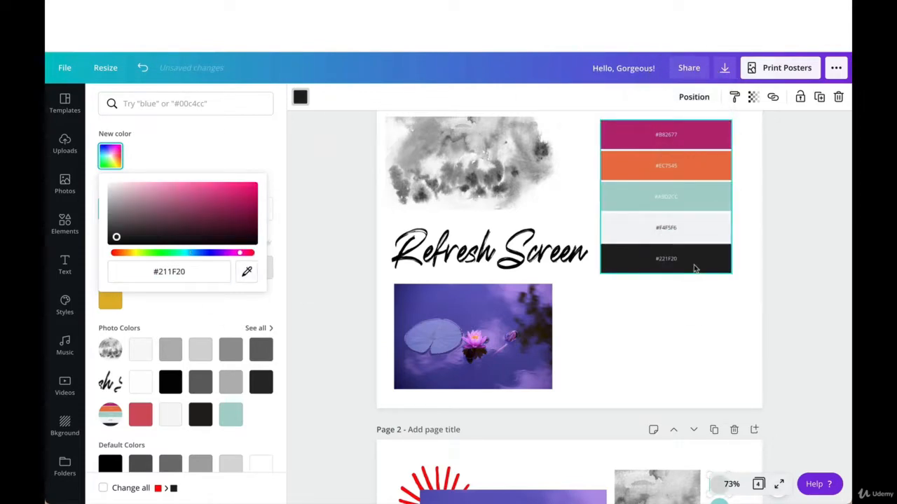
{"action": "scroll", "coordinate": [734, 320], "scroll_direction": "down", "scroll_amount": 2}
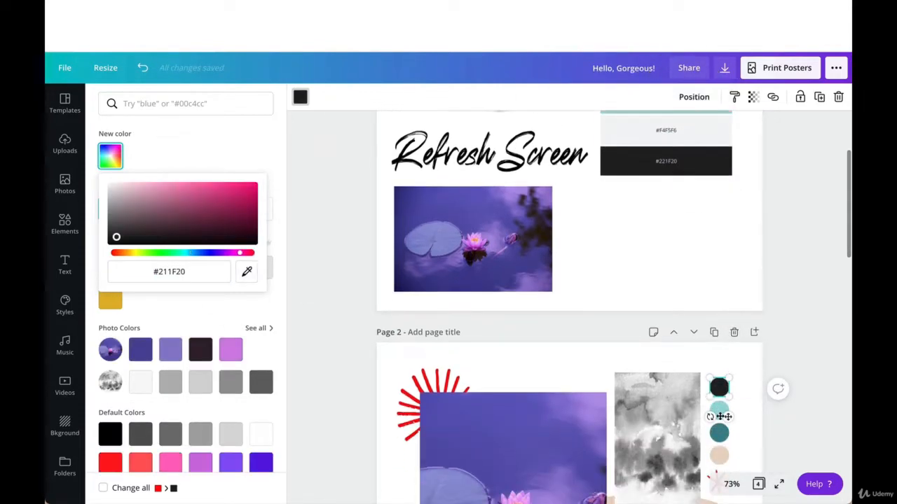
{"action": "left_click", "coordinate": [721, 417]}
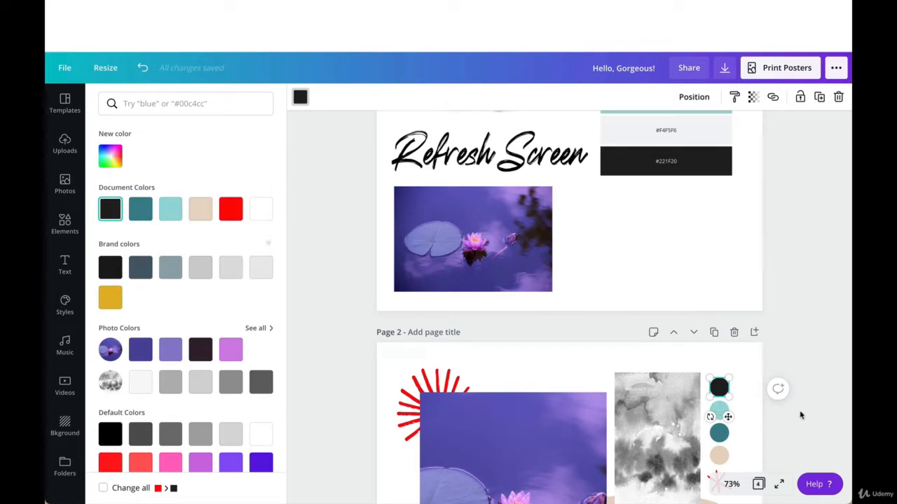
{"action": "left_click", "coordinate": [801, 415]}
- Recolour the light turquoise circle on page 2 with the magenta #B82677 sampled from the page 1 palette
{"action": "left_click", "coordinate": [718, 410]}
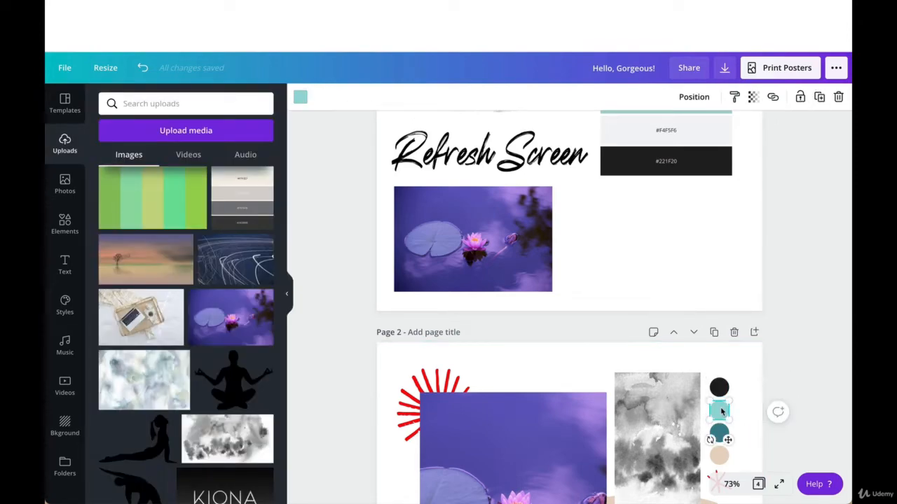
{"action": "scroll", "coordinate": [511, 315], "scroll_direction": "up", "scroll_amount": 1}
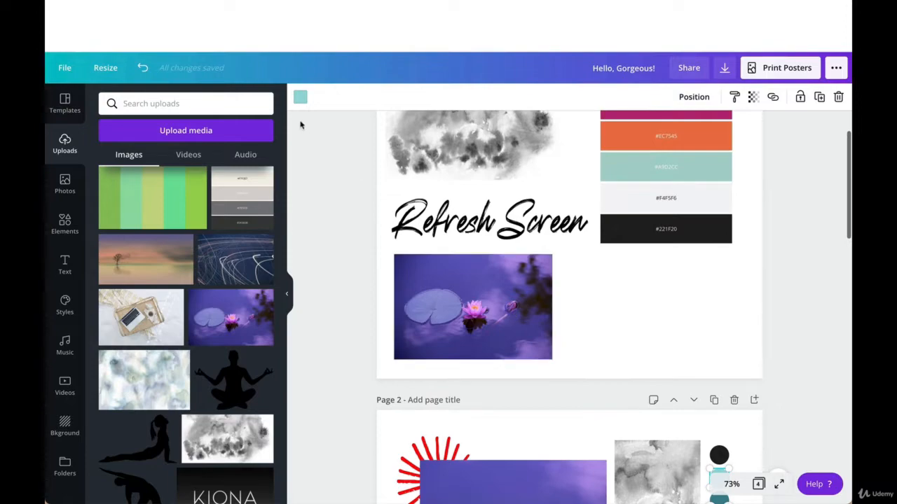
{"action": "scroll", "coordinate": [300, 102], "scroll_direction": "up", "scroll_amount": 1}
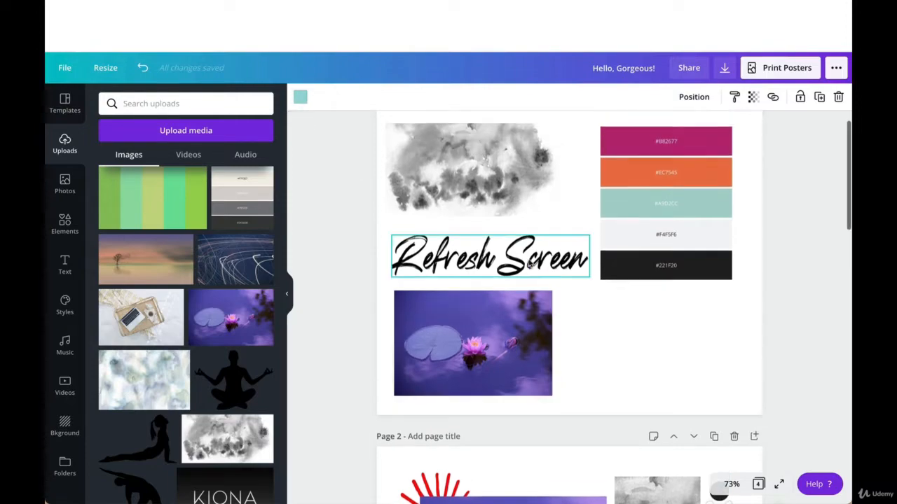
{"action": "left_click", "coordinate": [300, 98]}
{"action": "left_click", "coordinate": [110, 155]}
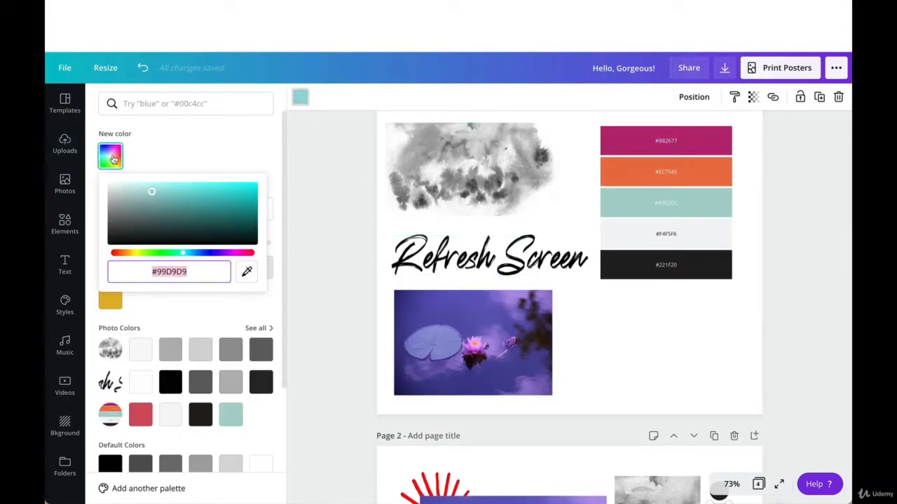
{"action": "left_click", "coordinate": [247, 271]}
{"action": "left_click", "coordinate": [712, 139]}
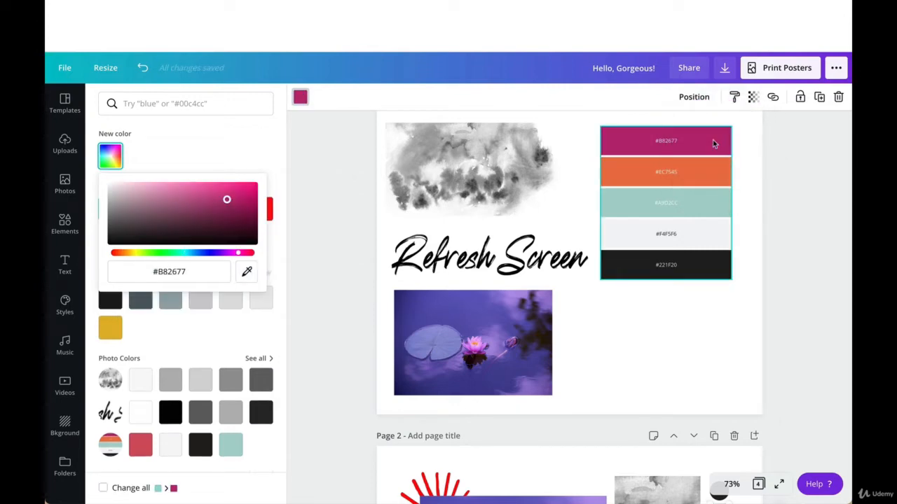
{"action": "scroll", "coordinate": [713, 138], "scroll_direction": "down", "scroll_amount": 1}
{"action": "scroll", "coordinate": [713, 139], "scroll_direction": "down", "scroll_amount": 3}
{"action": "left_click", "coordinate": [719, 388]}
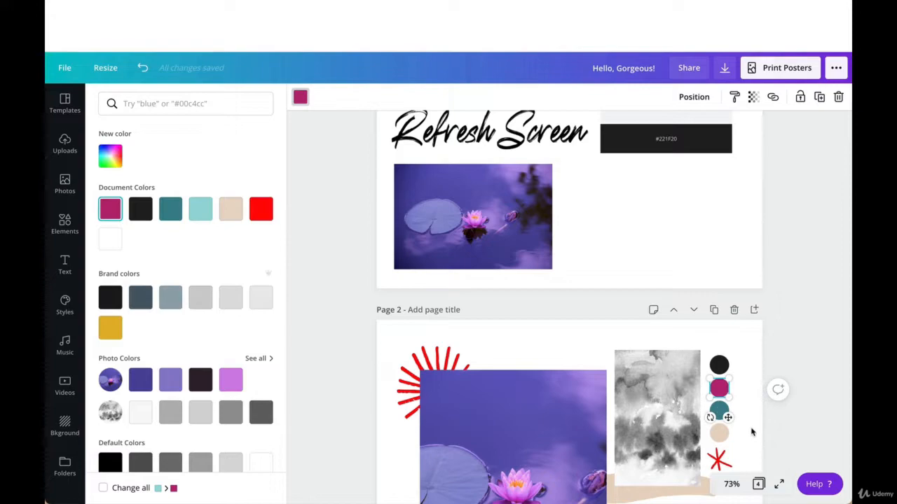
- Delete the beige circle from the column of colour circles on page 2
{"action": "left_click", "coordinate": [714, 402]}
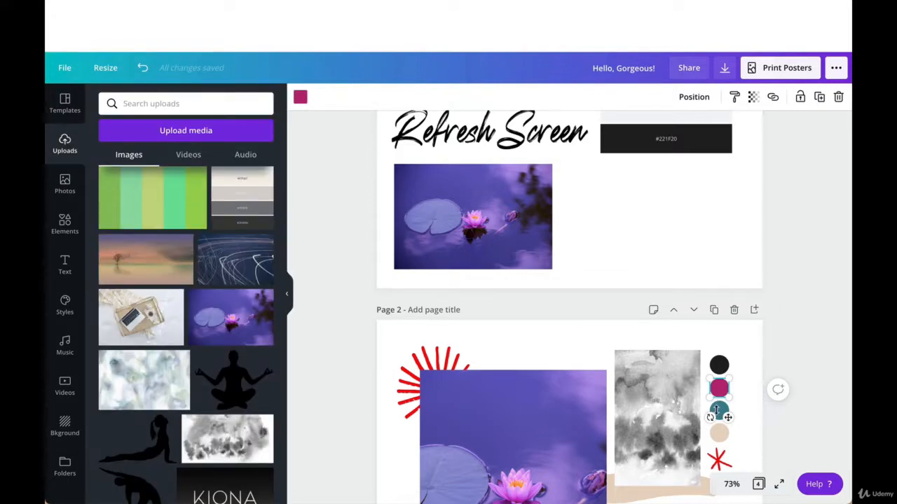
{"action": "left_click", "coordinate": [719, 433]}
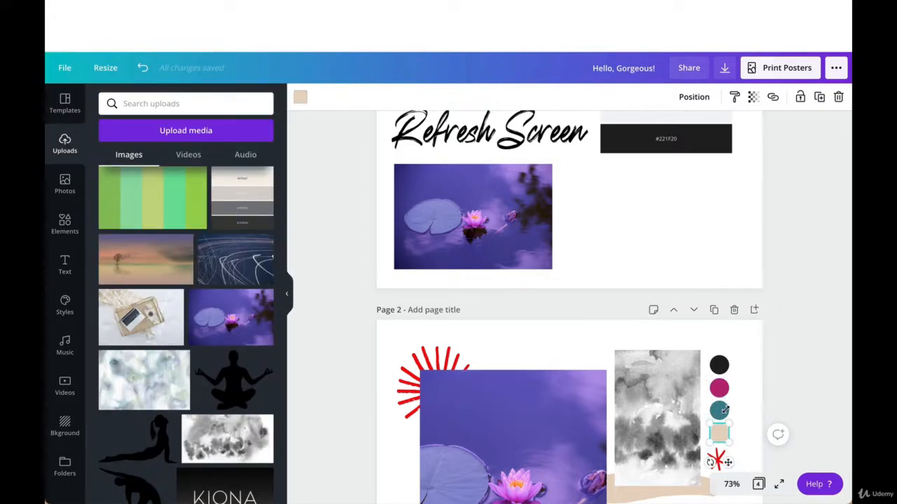
{"action": "key", "text": "Delete"}
- Recolour the dark teal circle on page 2 with the pale grey #F4F5F7 sampled from the page 1 palette
{"action": "left_click", "coordinate": [719, 411]}
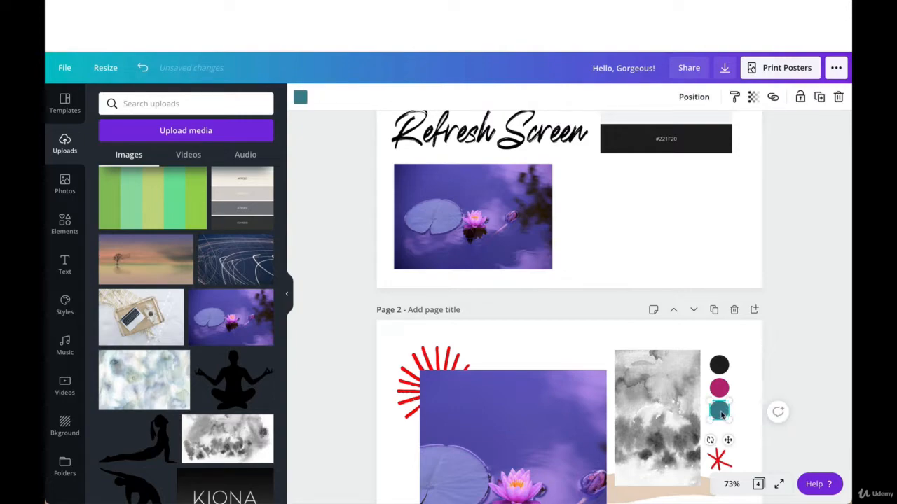
{"action": "scroll", "coordinate": [551, 206], "scroll_direction": "up", "scroll_amount": 1}
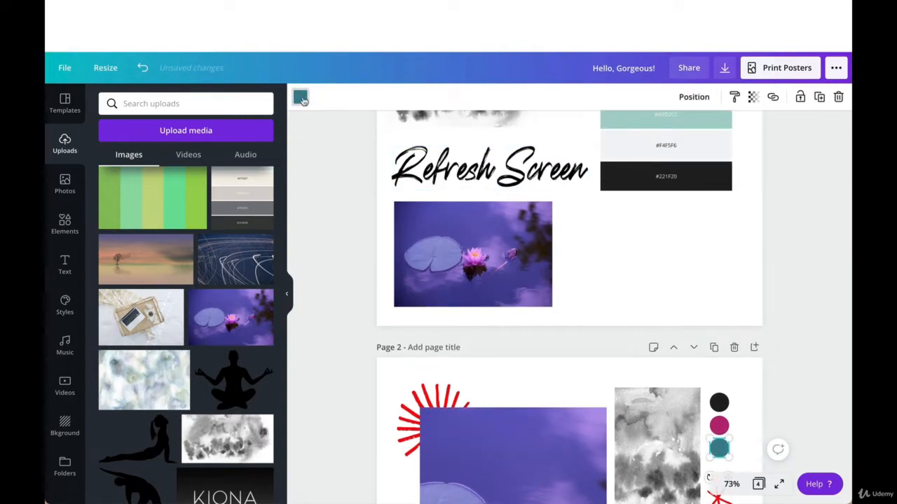
{"action": "left_click", "coordinate": [300, 97]}
{"action": "left_click", "coordinate": [119, 159]}
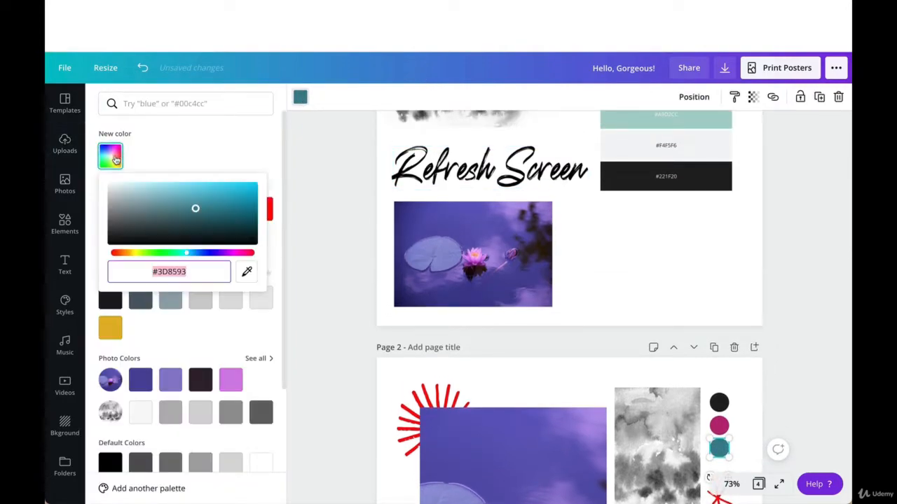
{"action": "left_click", "coordinate": [247, 271]}
{"action": "left_click", "coordinate": [628, 145]}
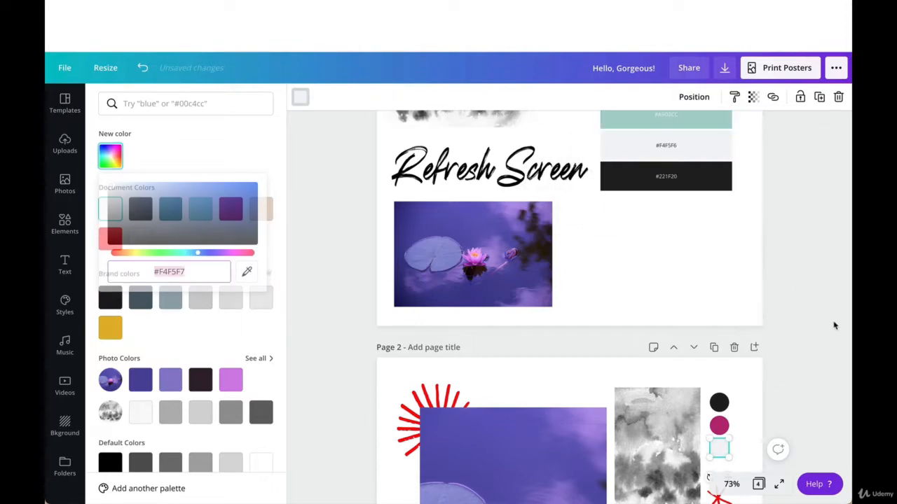
{"action": "left_click", "coordinate": [809, 345]}
- Delete the red asterisk graphic below the colour circles on page 2
{"action": "scroll", "coordinate": [808, 344], "scroll_direction": "down", "scroll_amount": 5}
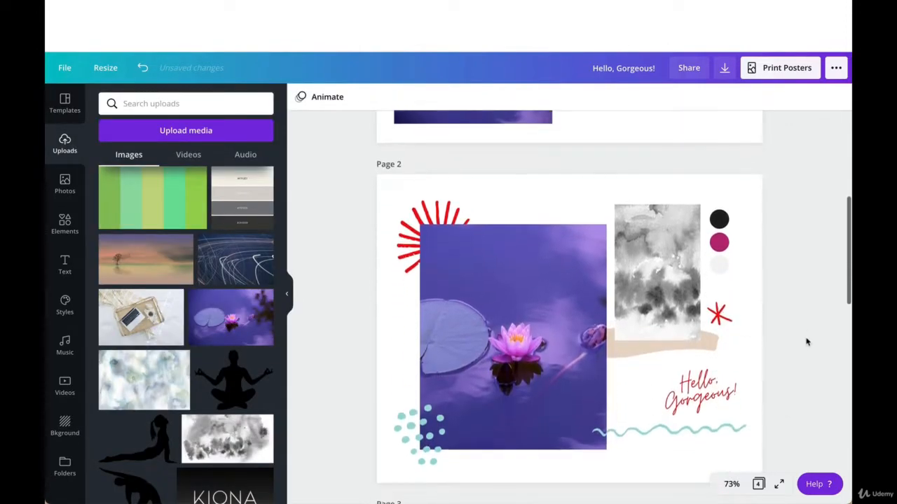
{"action": "left_click", "coordinate": [718, 314]}
{"action": "key", "text": "Delete"}
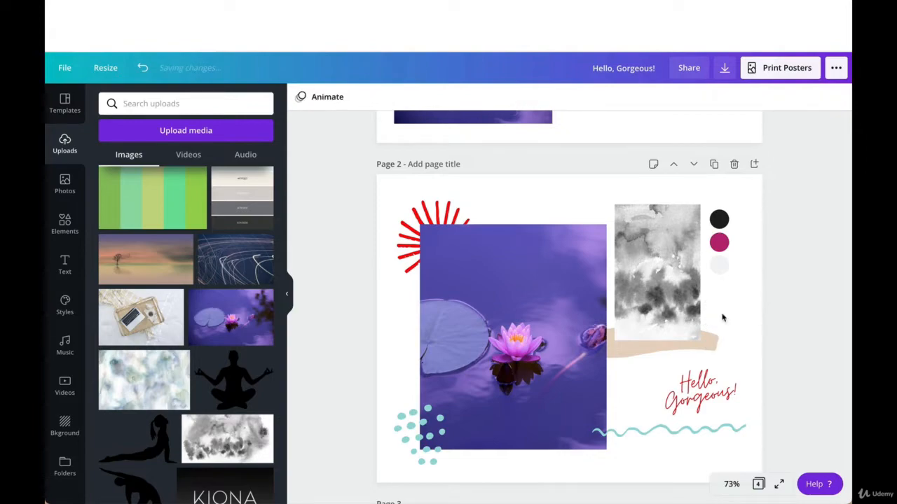
- Recolour the beige brush stroke beneath the watercolour image on page 2 with the black from the document colours
{"action": "left_click", "coordinate": [647, 357]}
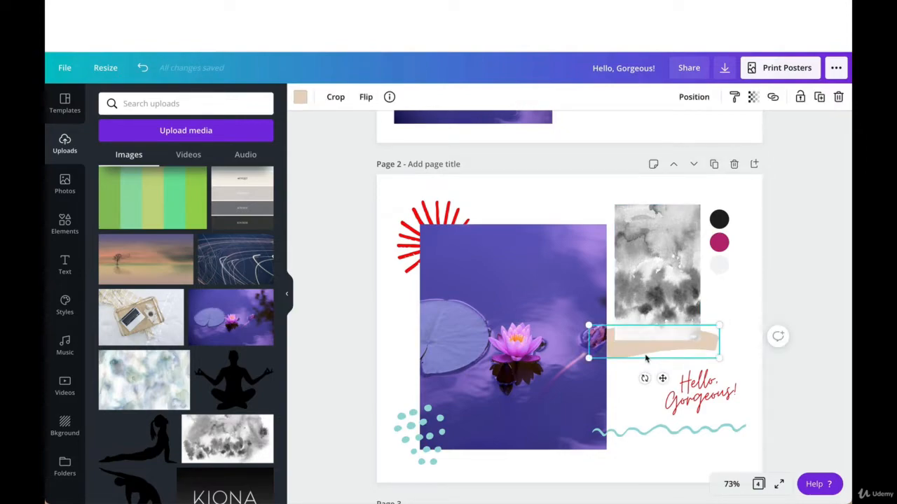
{"action": "left_click", "coordinate": [300, 98]}
{"action": "left_click", "coordinate": [110, 209]}
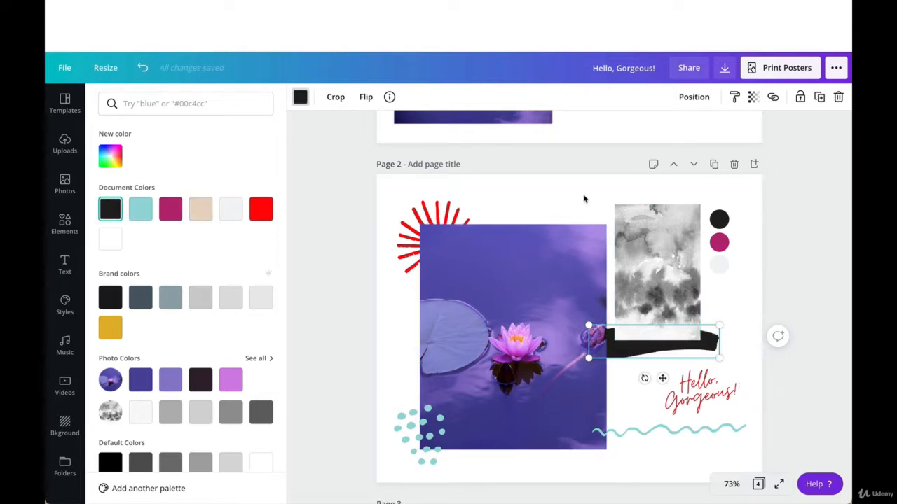
- Check the lettering on page 1 and delete the red "Hello, Gorgeous!" text from page 2
{"action": "scroll", "coordinate": [584, 199], "scroll_direction": "up", "scroll_amount": 5}
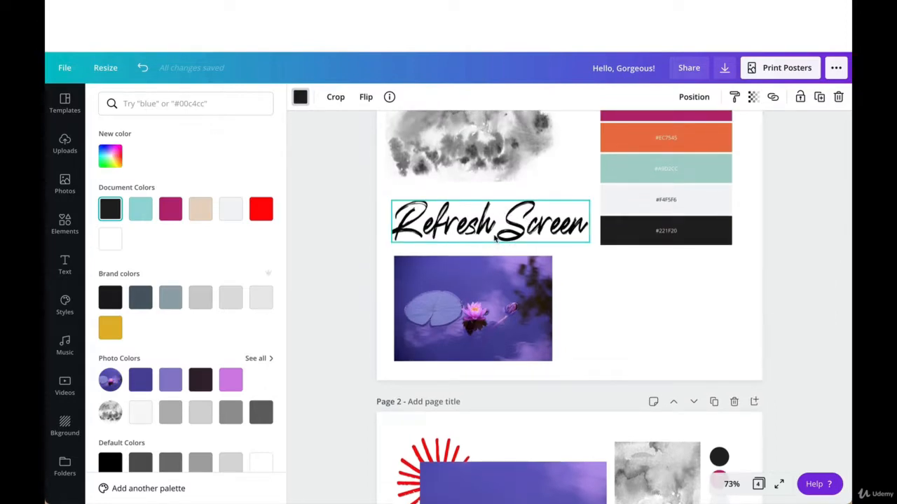
{"action": "scroll", "coordinate": [495, 239], "scroll_direction": "up", "scroll_amount": 1}
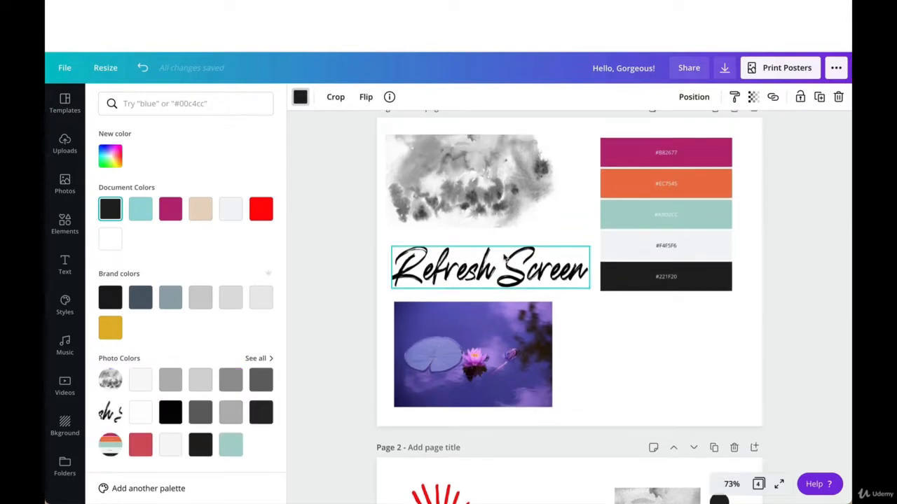
{"action": "scroll", "coordinate": [503, 258], "scroll_direction": "down", "scroll_amount": 6}
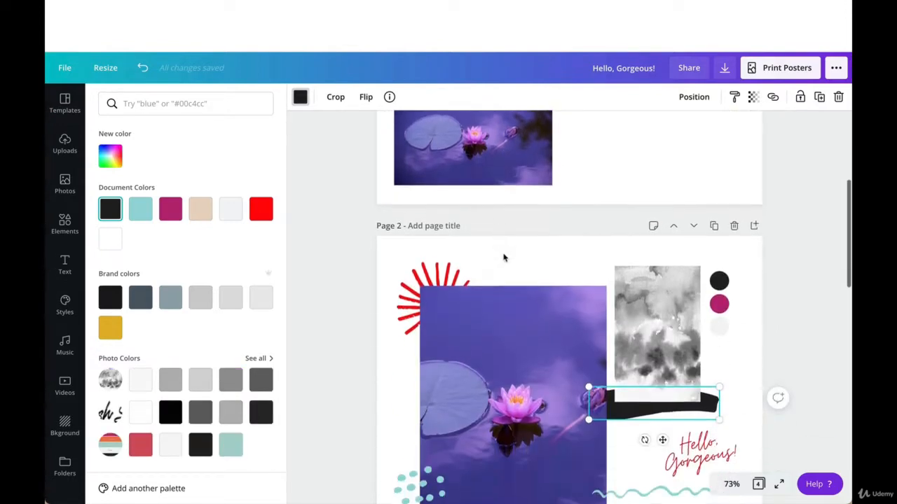
{"action": "left_click", "coordinate": [702, 350]}
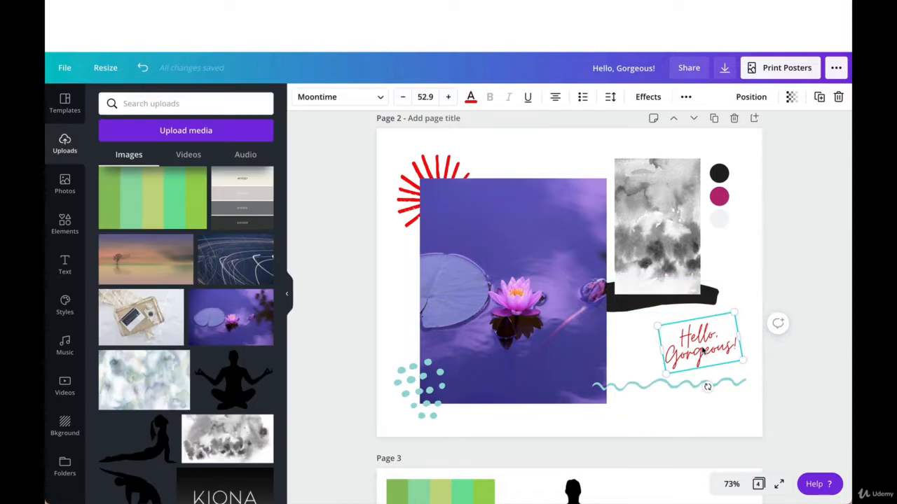
{"action": "key", "text": "Delete"}
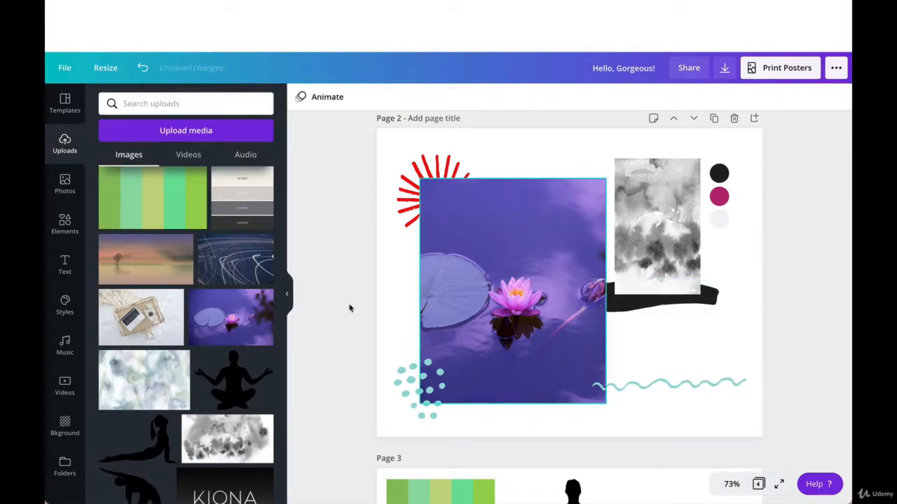
- Add a heading reading "Yoga Now" on page 2 between the black brush stroke and the wavy line
{"action": "left_click", "coordinate": [64, 265]}
{"action": "mouse_move", "coordinate": [181, 147]}
{"action": "left_mouse_down"}
{"action": "mouse_move", "coordinate": [346, 183]}
{"action": "mouse_move", "coordinate": [693, 341]}
{"action": "left_mouse_up"}
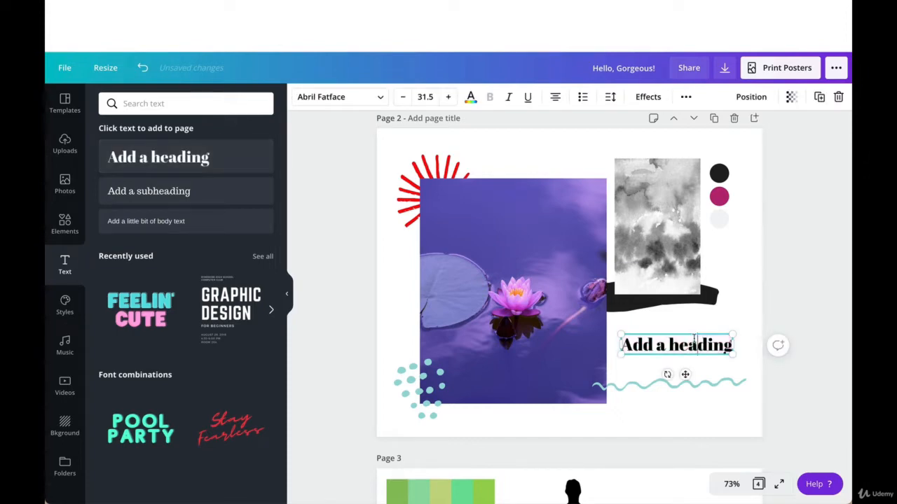
{"action": "type", "text": "Yog"}
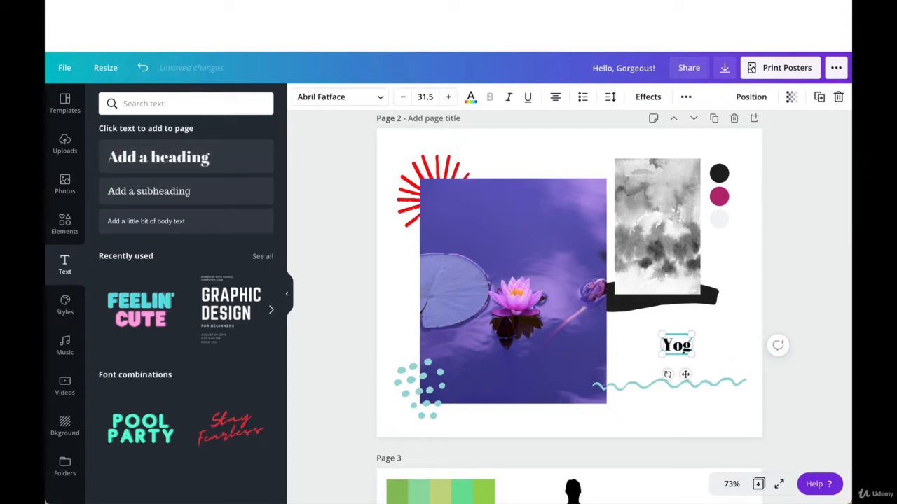
{"action": "type", "text": "a Now"}
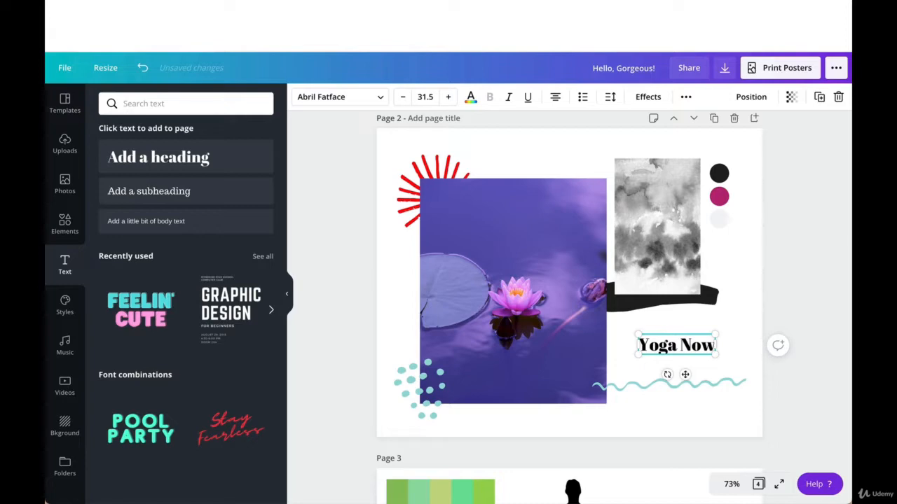
- Search the fonts for "brush" and set the "Yoga Now" heading in Brusher
{"action": "triple_click", "coordinate": [685, 349]}
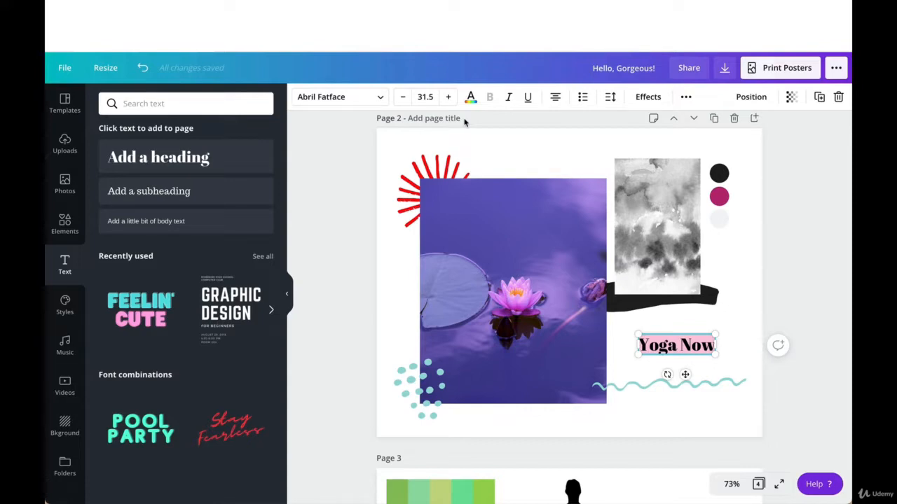
{"action": "left_click", "coordinate": [383, 98]}
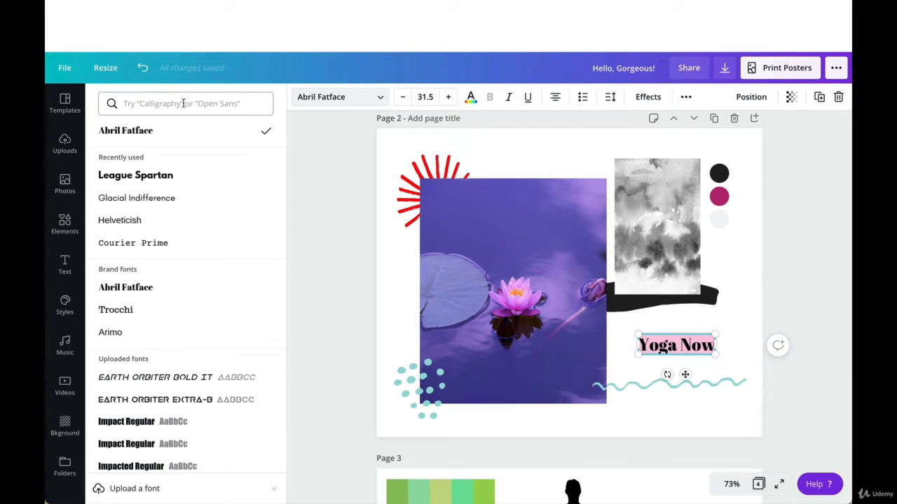
{"action": "left_click", "coordinate": [183, 103]}
{"action": "type", "text": "bru"}
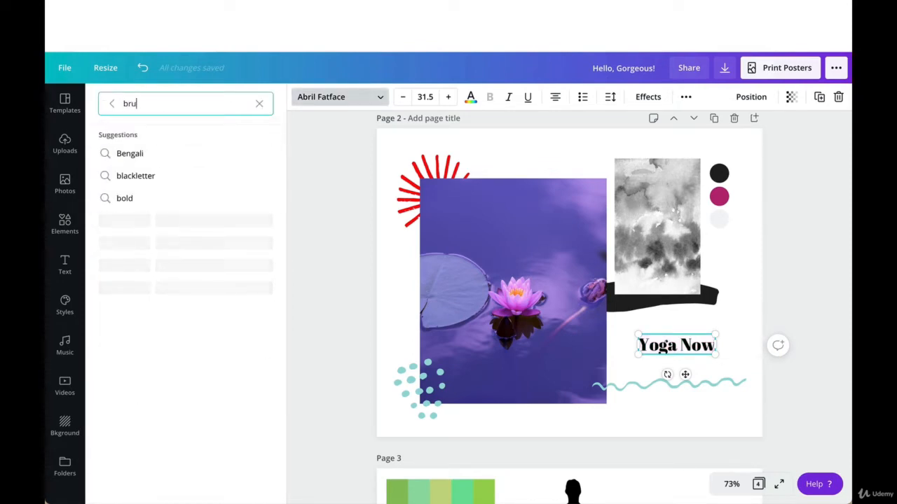
{"action": "type", "text": "sh"}
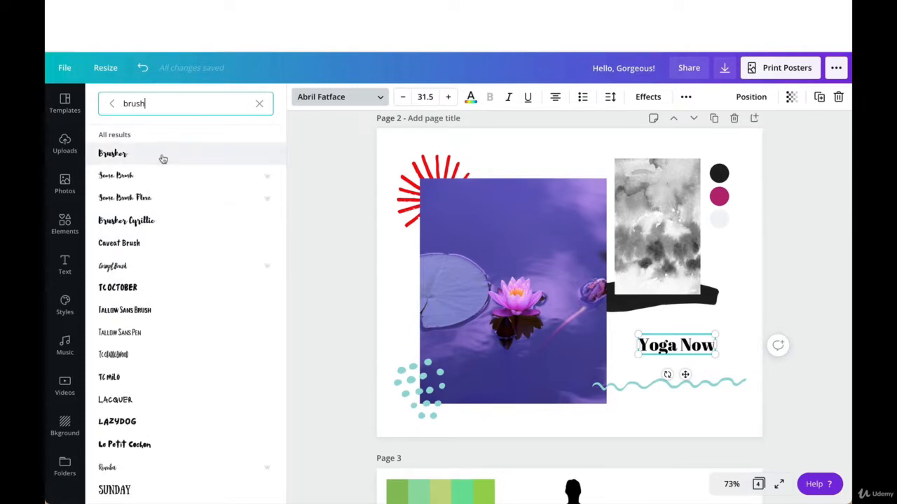
{"action": "left_click", "coordinate": [135, 155]}
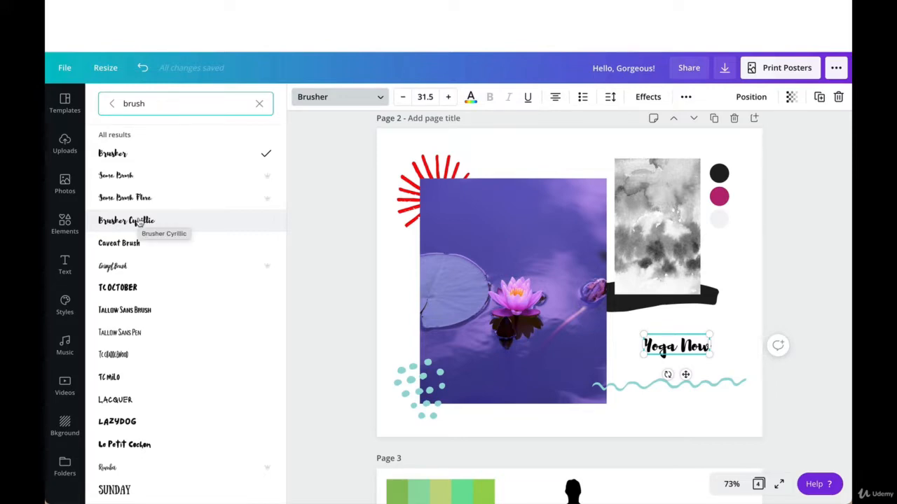
- Try the Grimpt Brush font on the "Yoga Now" heading
{"action": "scroll", "coordinate": [144, 203], "scroll_direction": "down", "scroll_amount": 3}
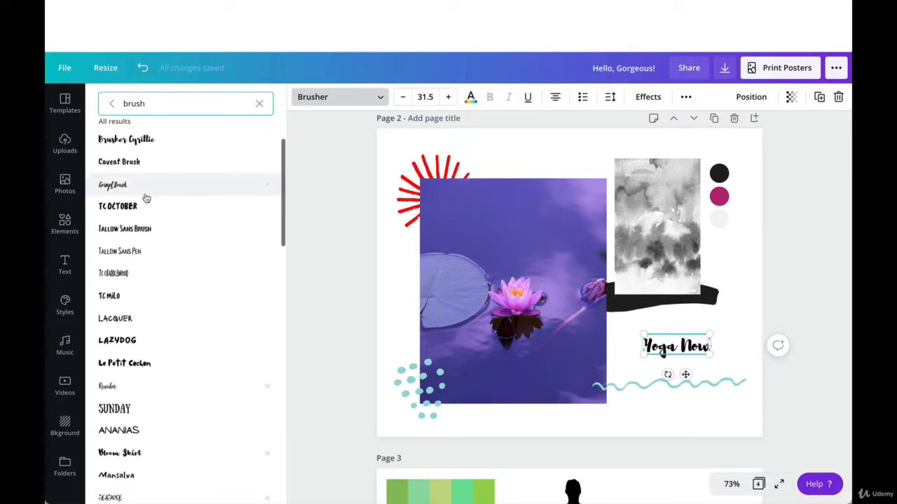
{"action": "scroll", "coordinate": [146, 198], "scroll_direction": "down", "scroll_amount": 1}
{"action": "scroll", "coordinate": [146, 199], "scroll_direction": "up", "scroll_amount": 1}
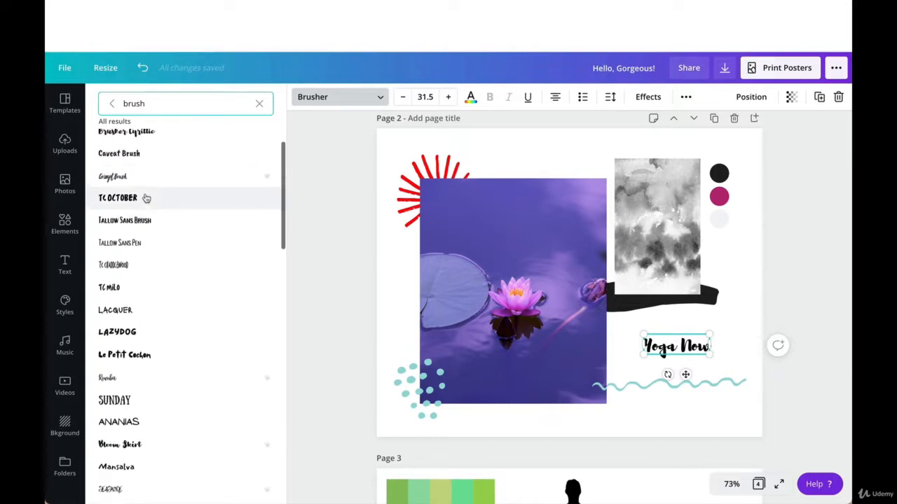
{"action": "left_click", "coordinate": [142, 181]}
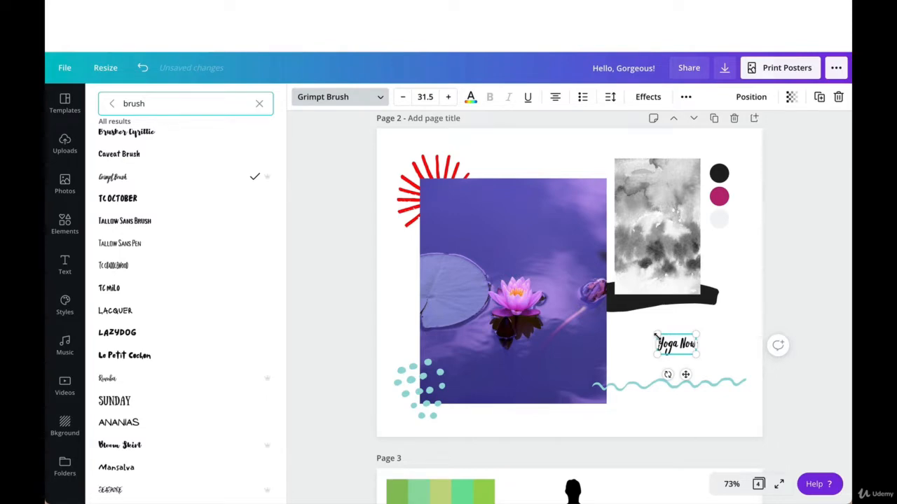
- Enlarge the "Yoga Now" heading to a font size of about 86.6 and move it clear of the black brush stroke
{"action": "left_click_drag", "start_coordinate": [655, 337], "coordinate": [589, 299]}
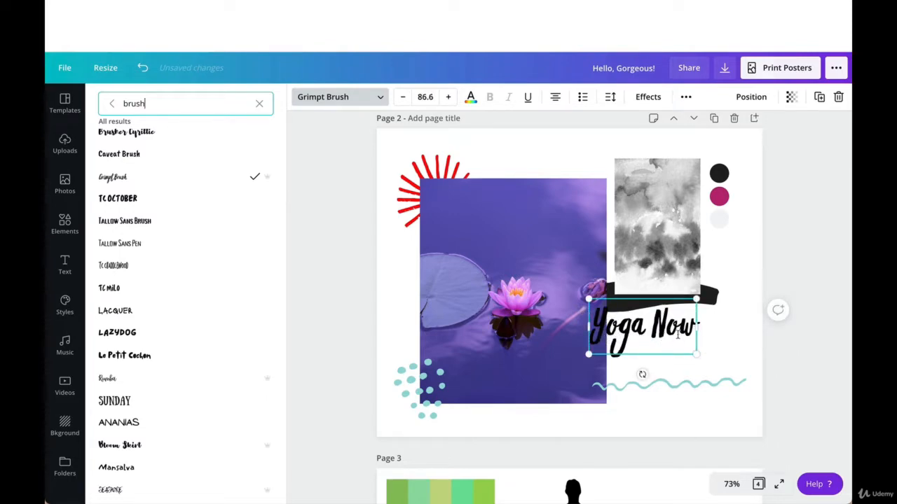
{"action": "left_click", "coordinate": [677, 336]}
{"action": "left_click", "coordinate": [683, 319]}
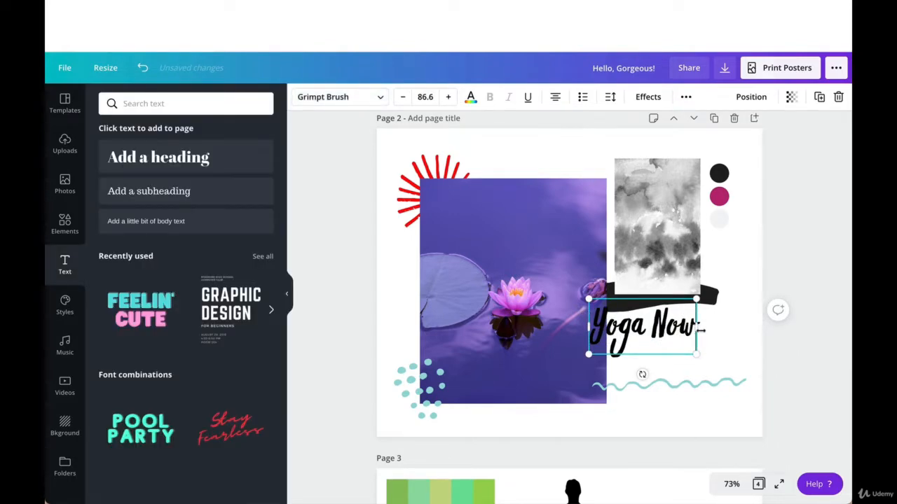
{"action": "left_click", "coordinate": [725, 350]}
{"action": "left_click_drag", "start_coordinate": [686, 336], "coordinate": [713, 352]}
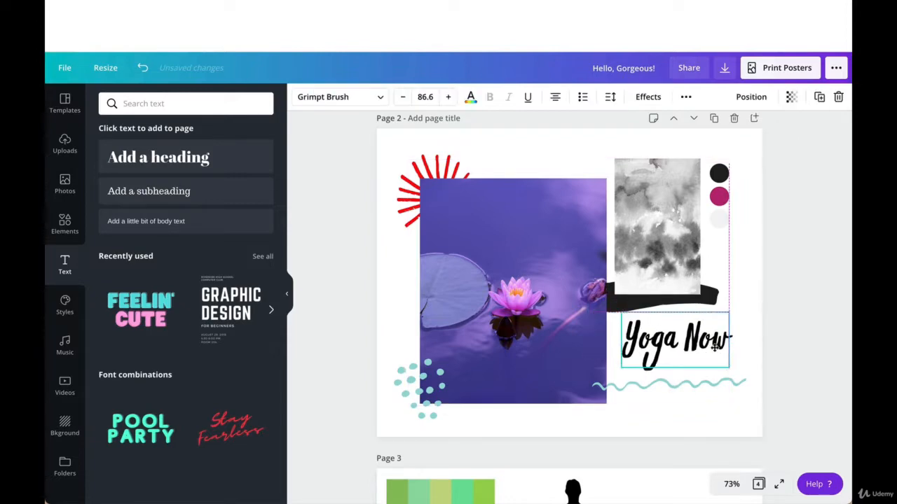
- Select the whole "Yoga Now" text and try the Brusher Cyrillic and Brusher fonts on it
{"action": "double_click", "coordinate": [713, 351]}
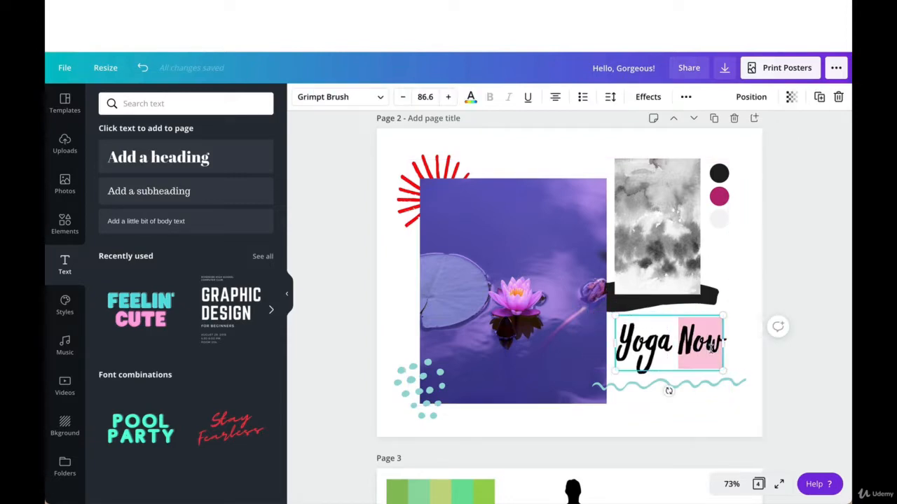
{"action": "triple_click", "coordinate": [712, 349]}
{"action": "left_click", "coordinate": [378, 98]}
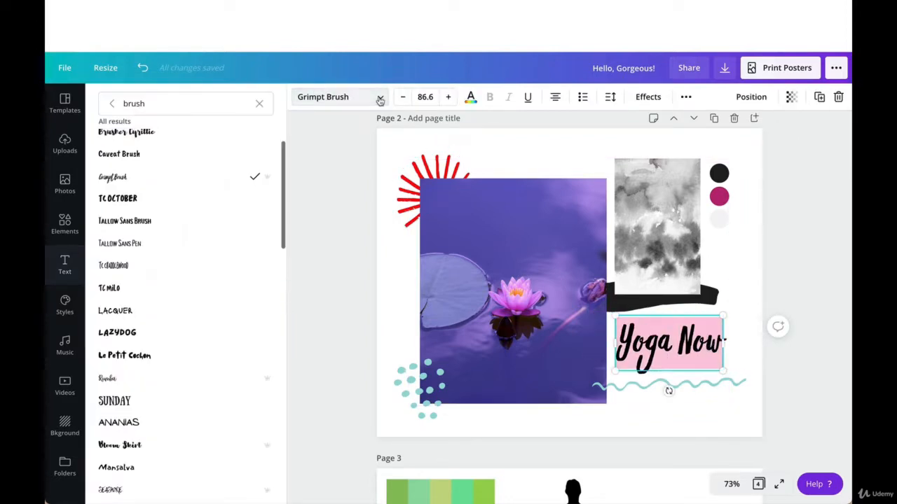
{"action": "left_click", "coordinate": [216, 136]}
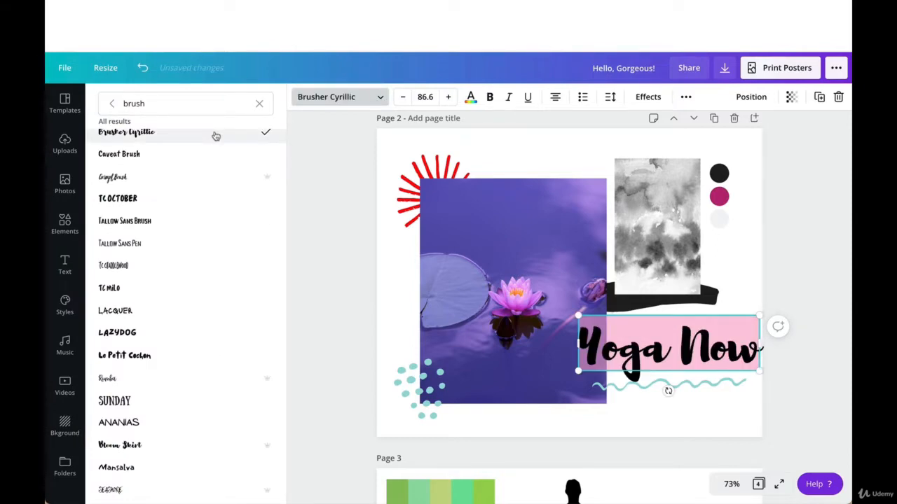
{"action": "scroll", "coordinate": [203, 173], "scroll_direction": "up", "scroll_amount": 2}
{"action": "left_click", "coordinate": [196, 160]}
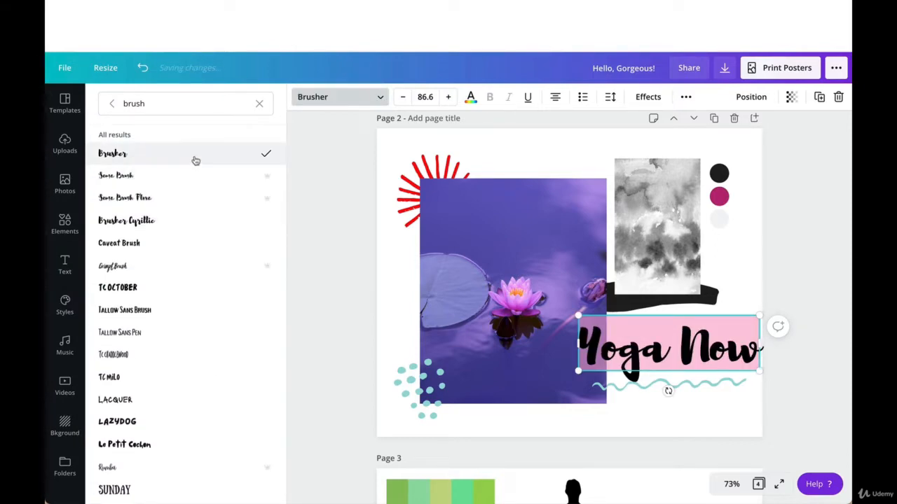
- Search the fonts for "calligraphy" and try Bright Sight Script on the "Yoga Now" heading
{"action": "scroll", "coordinate": [196, 161], "scroll_direction": "down", "scroll_amount": 1}
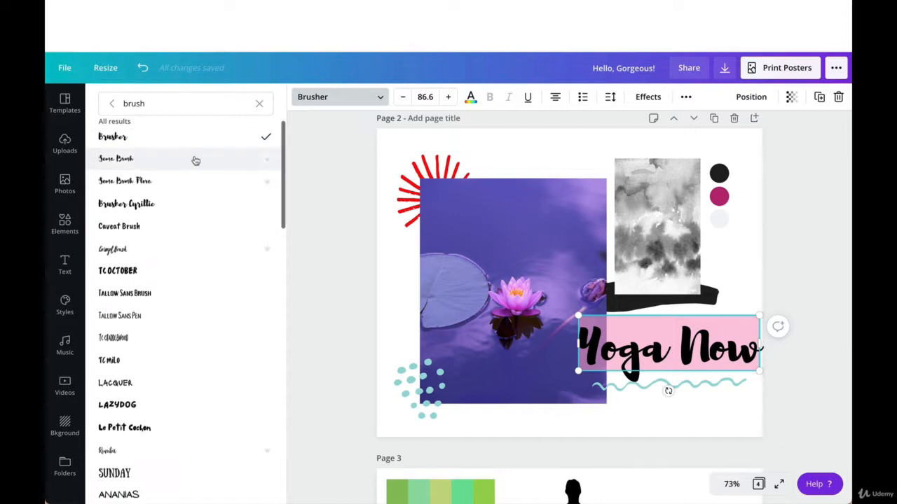
{"action": "double_click", "coordinate": [143, 103]}
{"action": "type", "text": "c"}
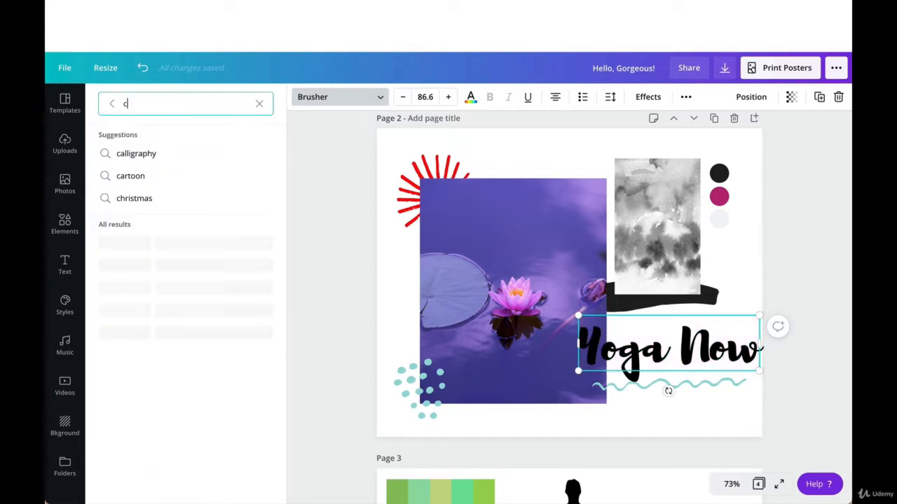
{"action": "left_click", "coordinate": [157, 163]}
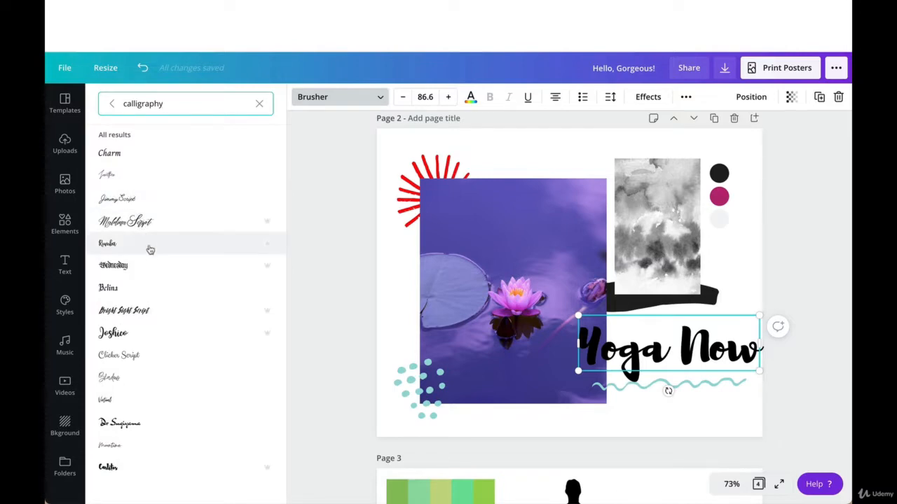
{"action": "scroll", "coordinate": [150, 264], "scroll_direction": "down", "scroll_amount": 1}
{"action": "left_click", "coordinate": [156, 281]}
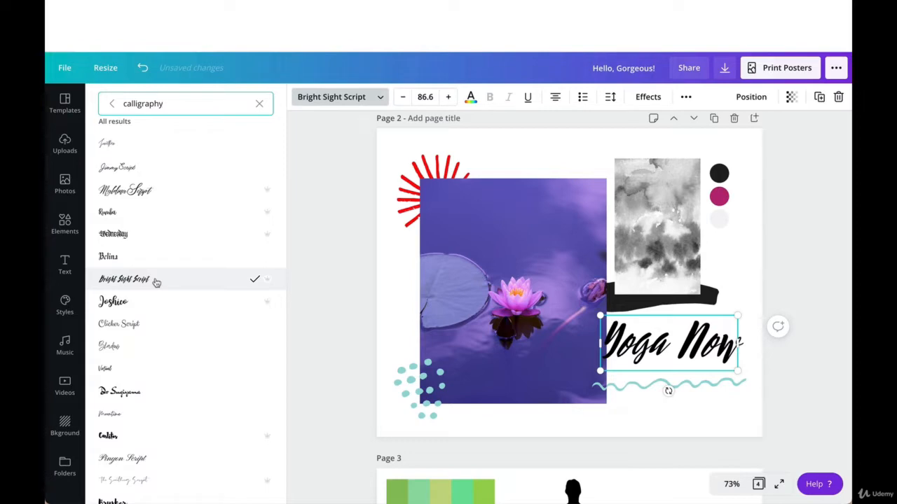
- Try the Brusher and Mr Dafoe fonts from the calligraphy results on the "Yoga Now" heading
{"action": "scroll", "coordinate": [162, 349], "scroll_direction": "down", "scroll_amount": 3}
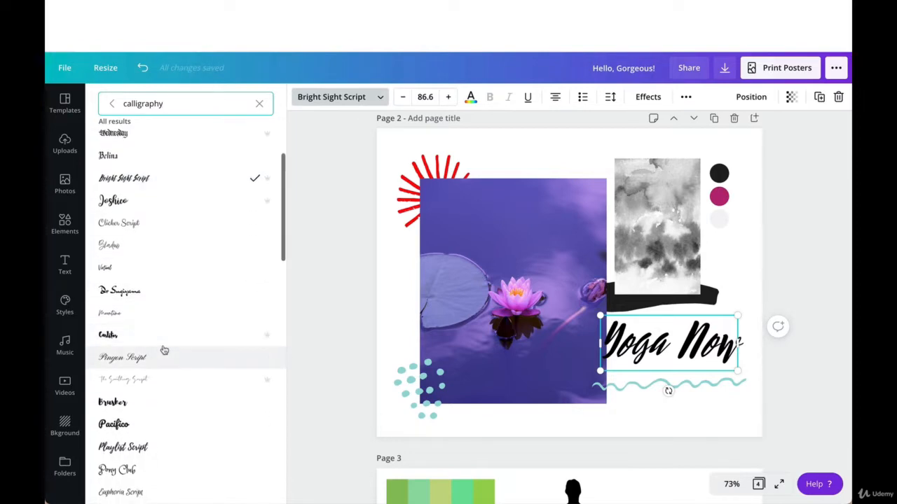
{"action": "scroll", "coordinate": [163, 349], "scroll_direction": "down", "scroll_amount": 1}
{"action": "left_click", "coordinate": [163, 369]}
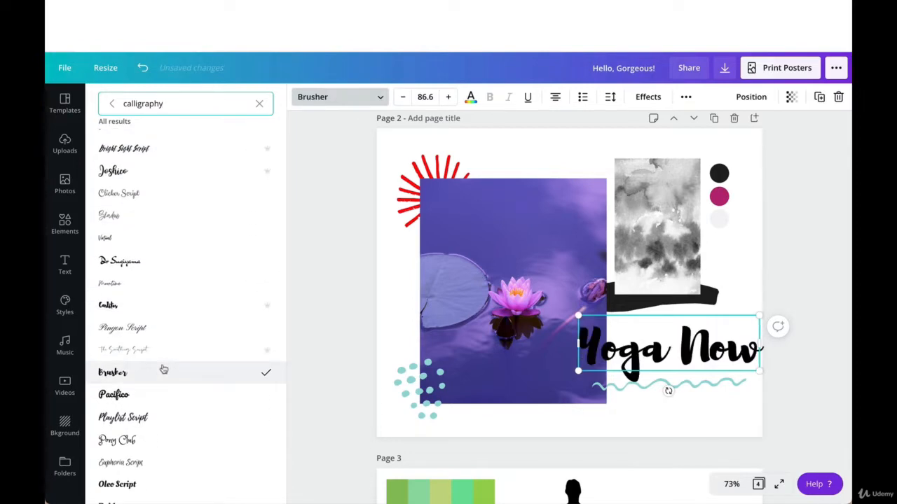
{"action": "scroll", "coordinate": [163, 369], "scroll_direction": "down", "scroll_amount": 5}
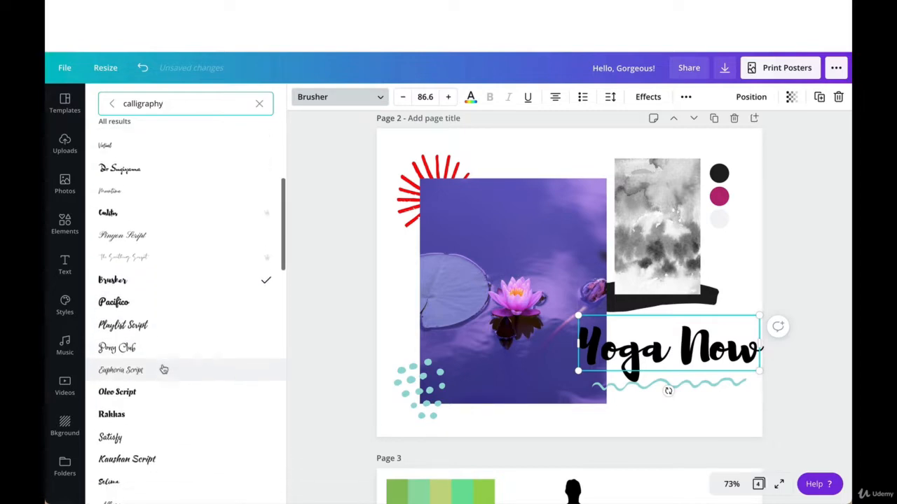
{"action": "scroll", "coordinate": [164, 369], "scroll_direction": "down", "scroll_amount": 3}
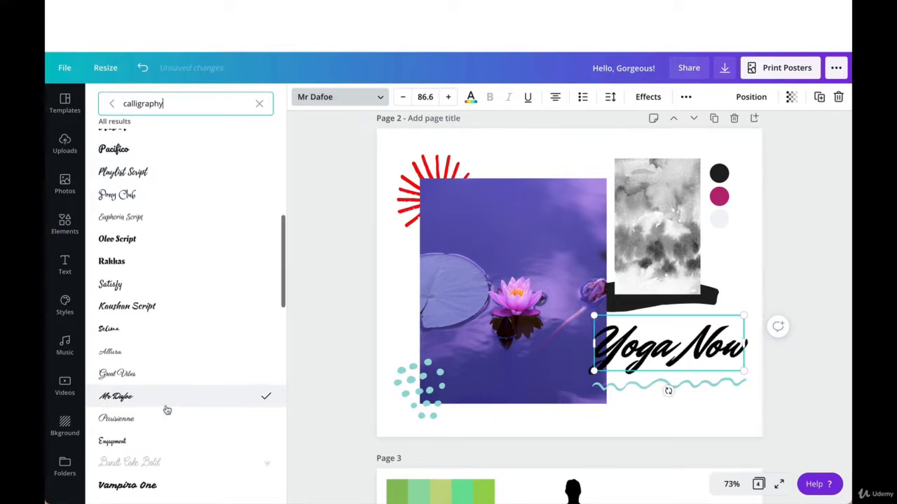
- Set the "Yoga Now" heading back to Brusher and compare it with the "Refresh Screen" lettering on page 1
{"action": "scroll", "coordinate": [165, 405], "scroll_direction": "up", "scroll_amount": 2}
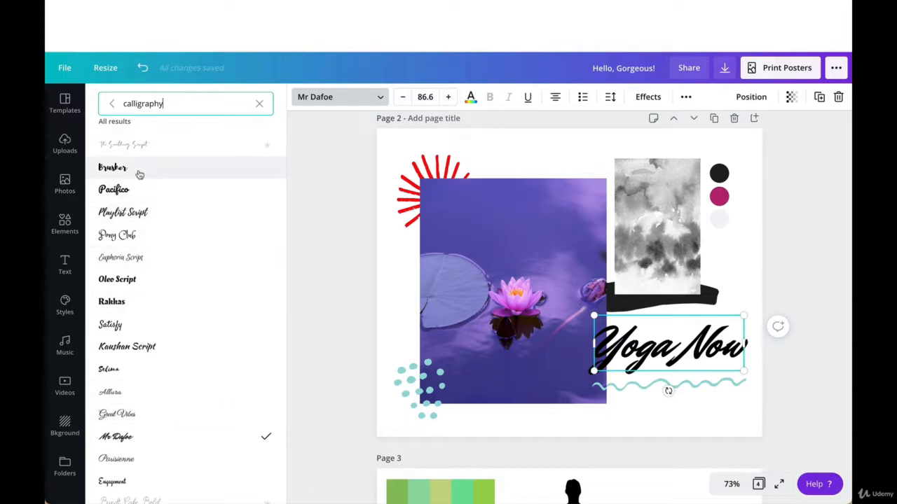
{"action": "left_click", "coordinate": [138, 168]}
{"action": "scroll", "coordinate": [463, 322], "scroll_direction": "up", "scroll_amount": 3}
{"action": "scroll", "coordinate": [462, 322], "scroll_direction": "up", "scroll_amount": 3}
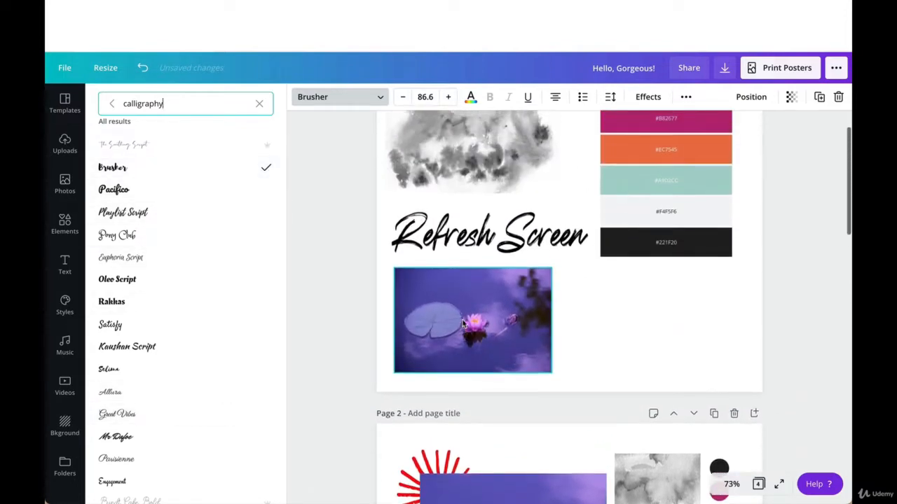
- Try the Books Script, Quick Silver and Joshico fonts from the calligraphy results on the page 2 "Yoga Now" heading
{"action": "scroll", "coordinate": [462, 320], "scroll_direction": "down", "scroll_amount": 5}
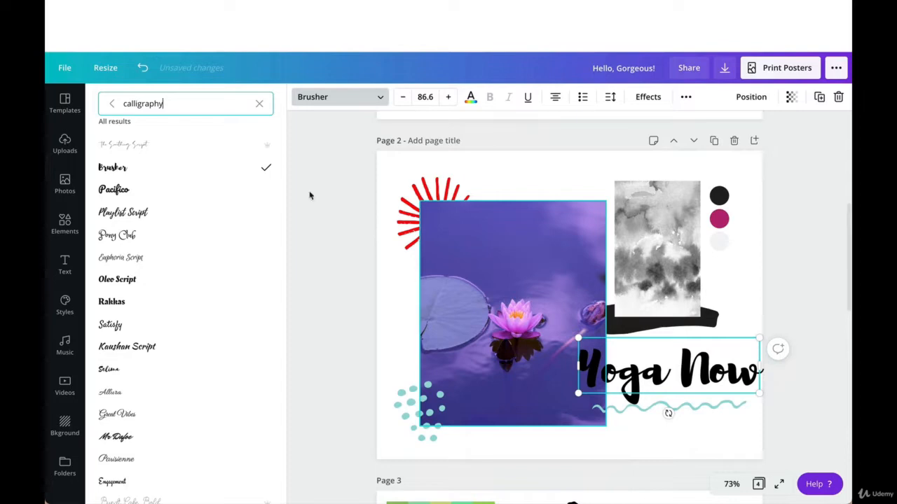
{"action": "scroll", "coordinate": [180, 294], "scroll_direction": "down", "scroll_amount": 5}
{"action": "scroll", "coordinate": [180, 294], "scroll_direction": "down", "scroll_amount": 3}
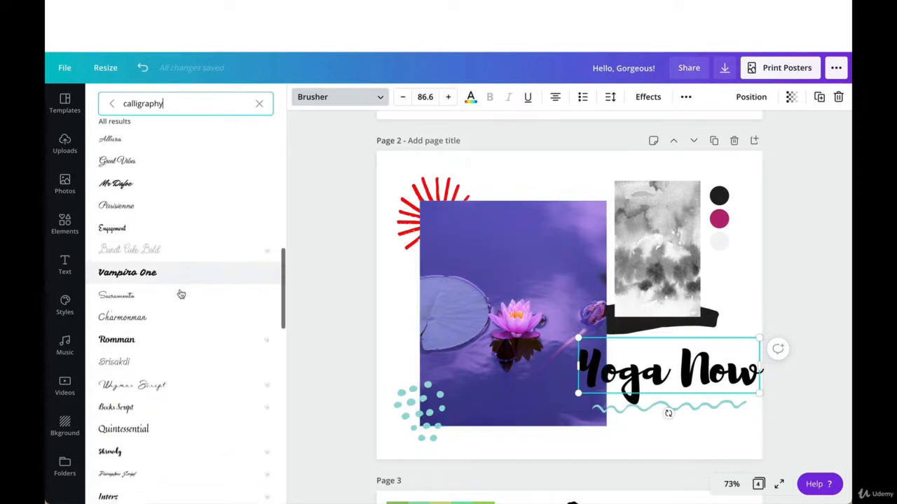
{"action": "left_click", "coordinate": [185, 336]}
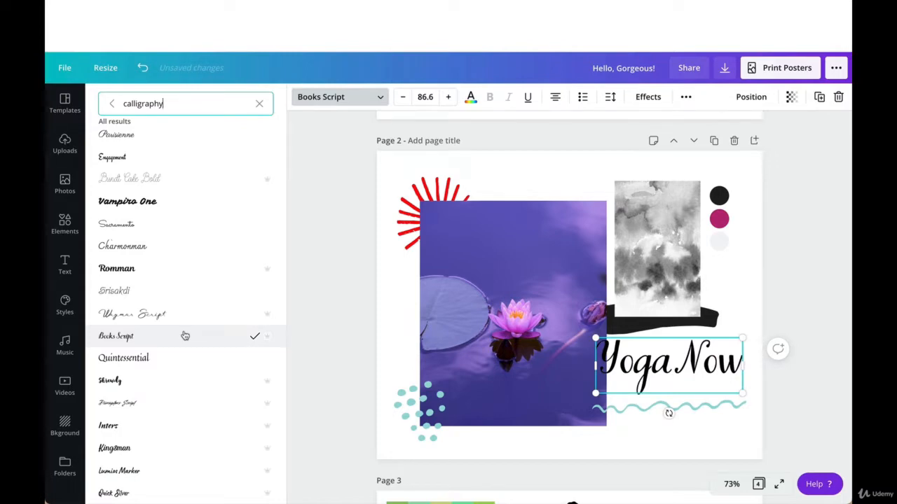
{"action": "scroll", "coordinate": [185, 336], "scroll_direction": "down", "scroll_amount": 3}
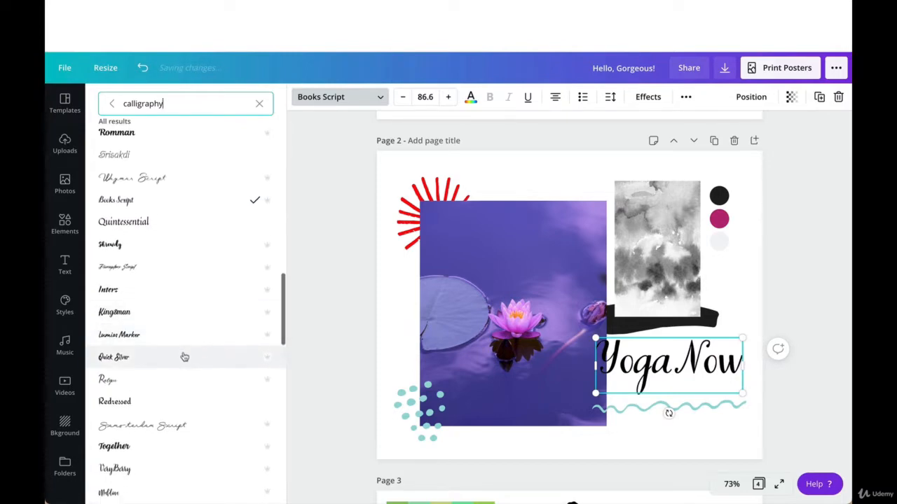
{"action": "left_click", "coordinate": [185, 358]}
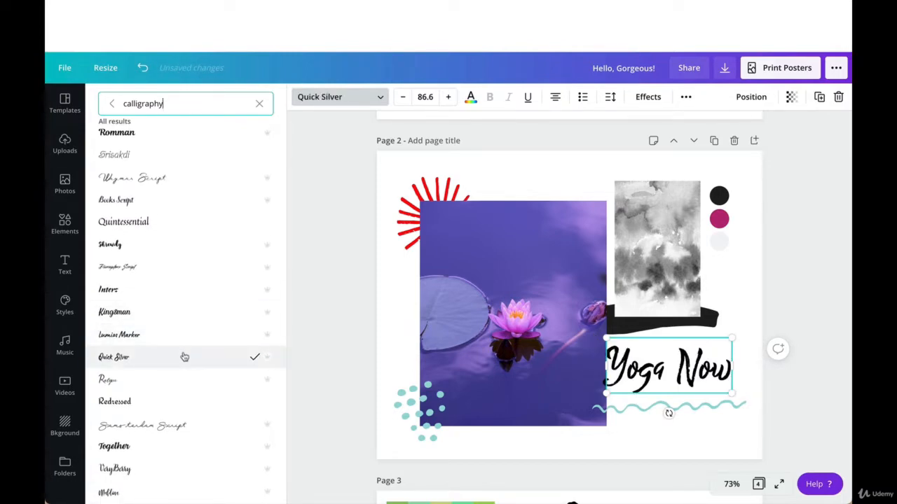
{"action": "scroll", "coordinate": [184, 357], "scroll_direction": "down", "scroll_amount": 3}
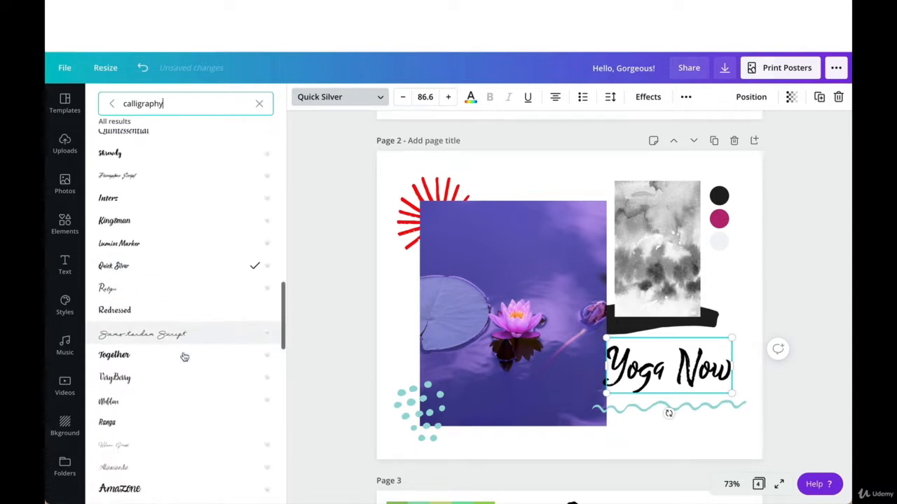
{"action": "scroll", "coordinate": [185, 357], "scroll_direction": "up", "scroll_amount": 18}
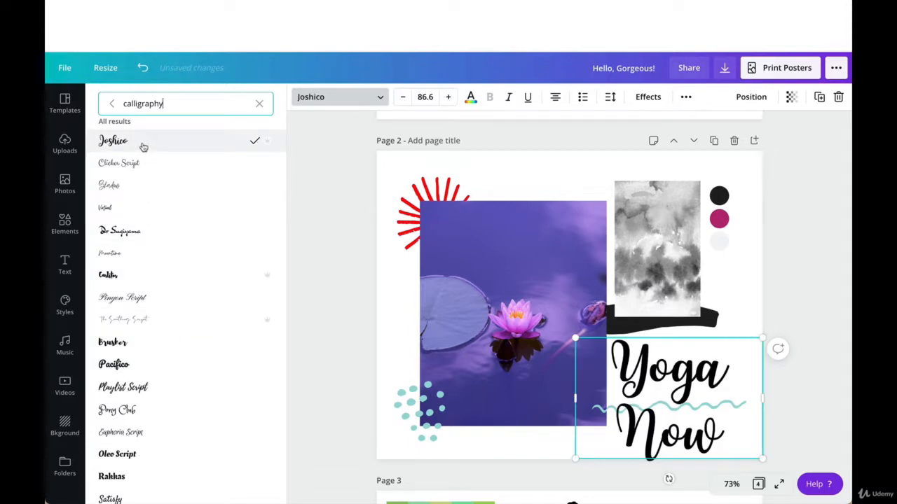
{"action": "scroll", "coordinate": [144, 156], "scroll_direction": "up", "scroll_amount": 5}
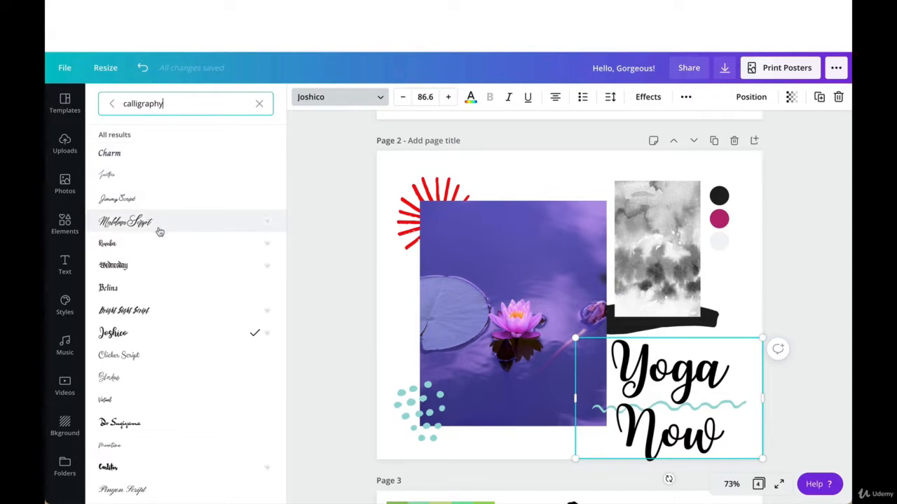
{"action": "scroll", "coordinate": [160, 232], "scroll_direction": "down", "scroll_amount": 1}
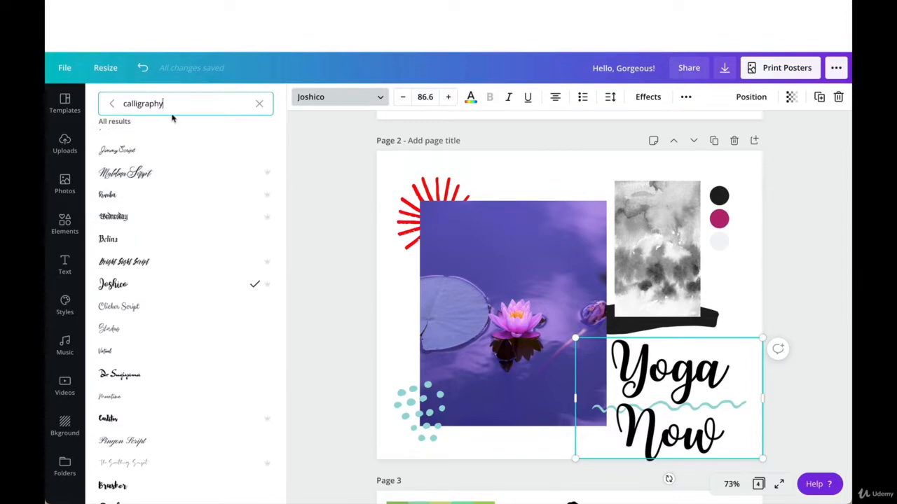
- Search the fonts for "bru" and set the "Yoga Now" heading back to Brusher
{"action": "left_click_drag", "start_coordinate": [174, 105], "coordinate": [90, 100]}
{"action": "type", "text": "bru"}
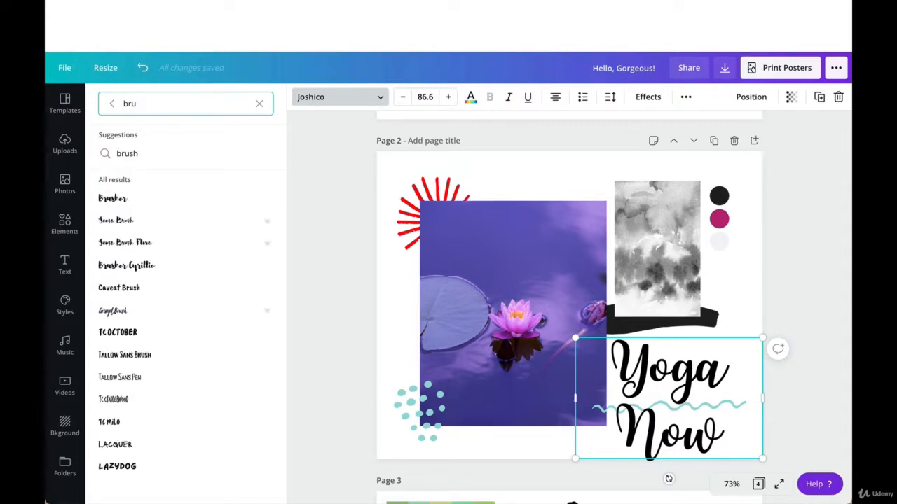
{"action": "left_click", "coordinate": [126, 200]}
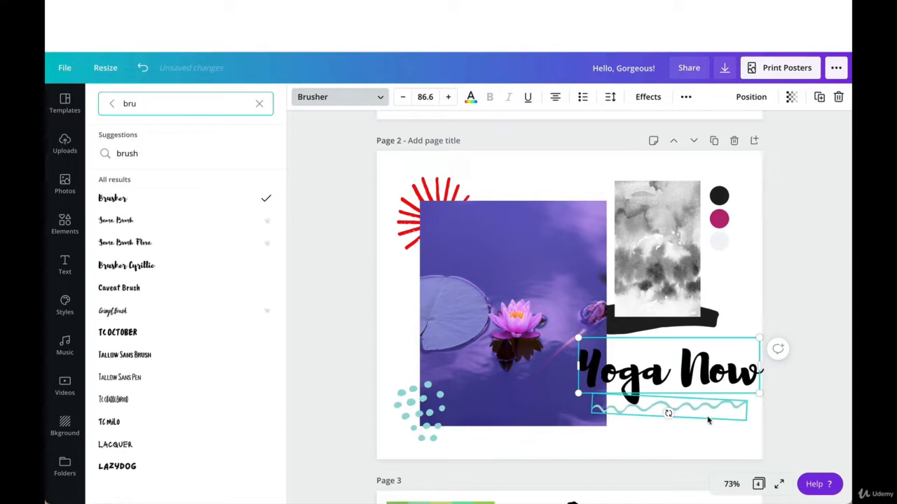
- Shrink the "Yoga Now" heading to size 64.1 and move it clear of the lotus photo, above the teal wavy line
{"action": "left_click", "coordinate": [659, 377]}
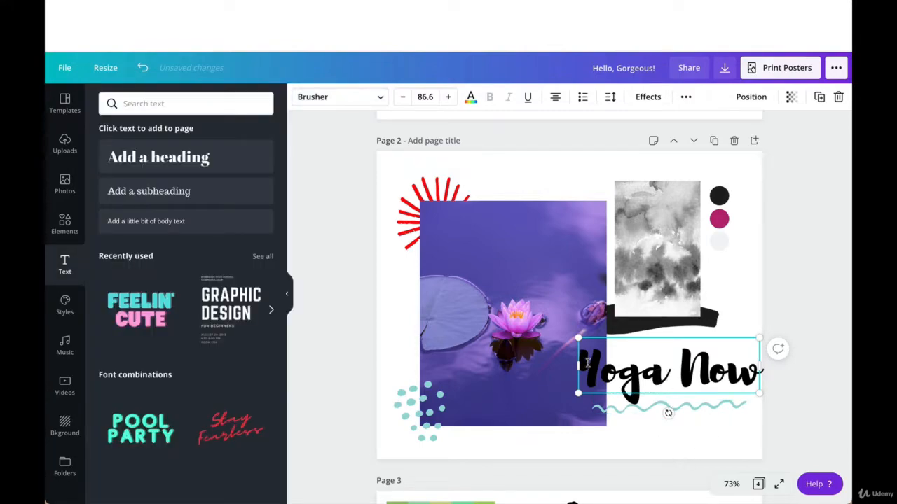
{"action": "left_click_drag", "start_coordinate": [578, 352], "coordinate": [589, 311]}
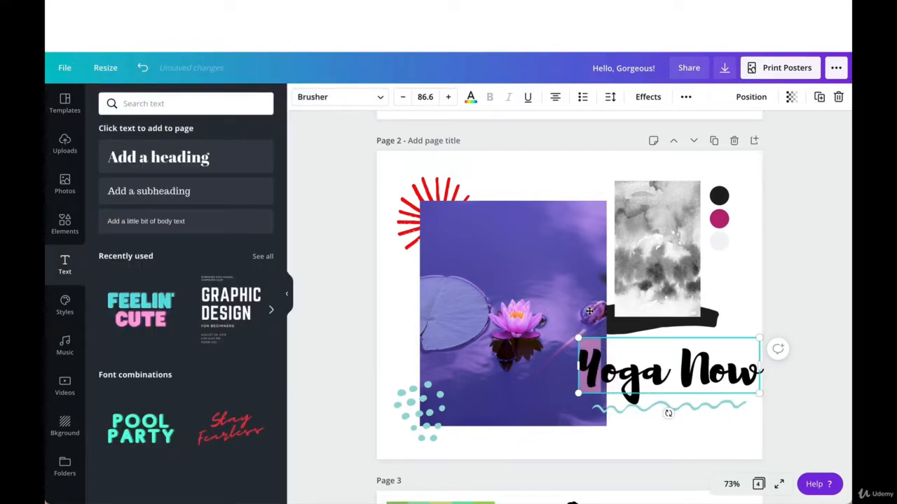
{"action": "left_click", "coordinate": [537, 185]}
{"action": "left_click", "coordinate": [677, 380]}
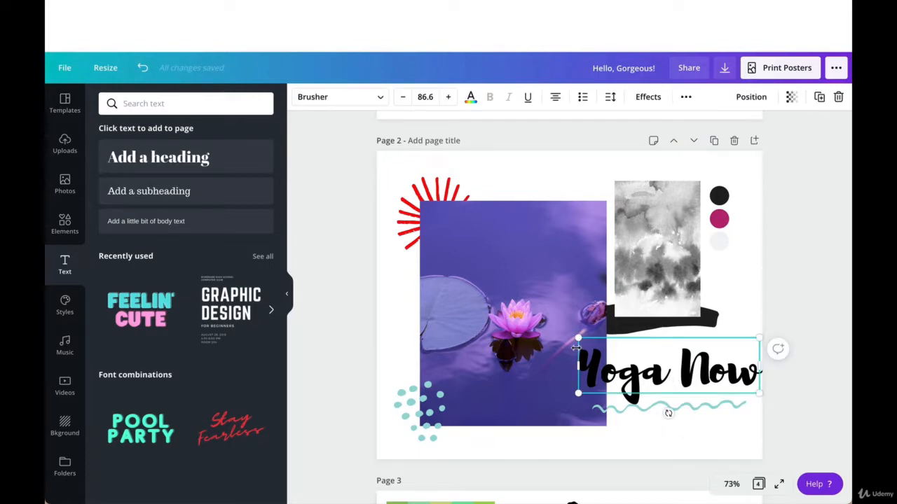
{"action": "left_click_drag", "start_coordinate": [578, 339], "coordinate": [626, 354]}
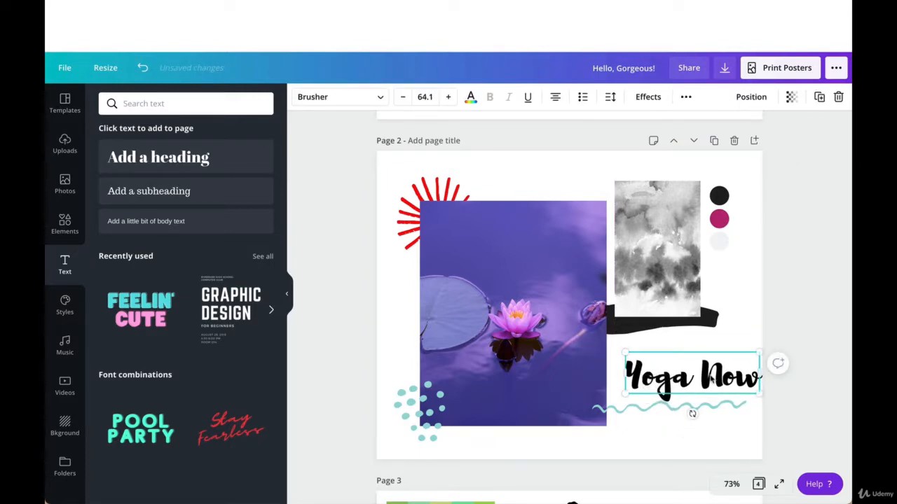
{"action": "mouse_move", "coordinate": [706, 377]}
{"action": "left_mouse_down"}
{"action": "mouse_move", "coordinate": [694, 375]}
{"action": "mouse_move", "coordinate": [702, 376]}
{"action": "left_mouse_up"}
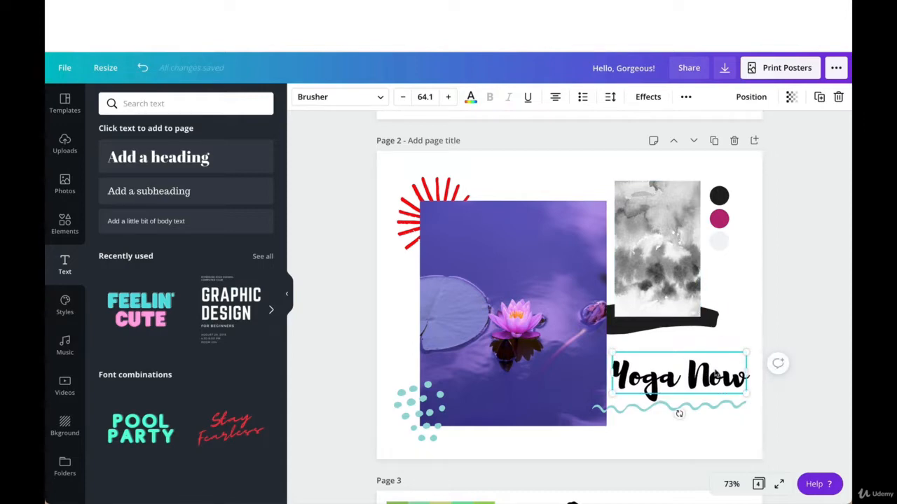
{"action": "left_click", "coordinate": [749, 332]}
- Check the "Refresh Screen" lettering on page 1 and set the "Yoga Now" heading to Bright Sunshine from the Handwriting fonts
{"action": "scroll", "coordinate": [660, 398], "scroll_direction": "up", "scroll_amount": 3}
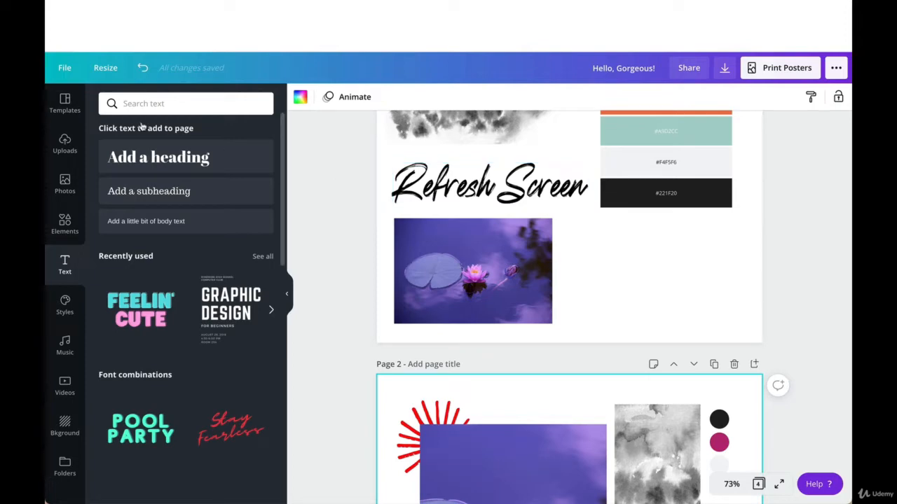
{"action": "left_click", "coordinate": [153, 103]}
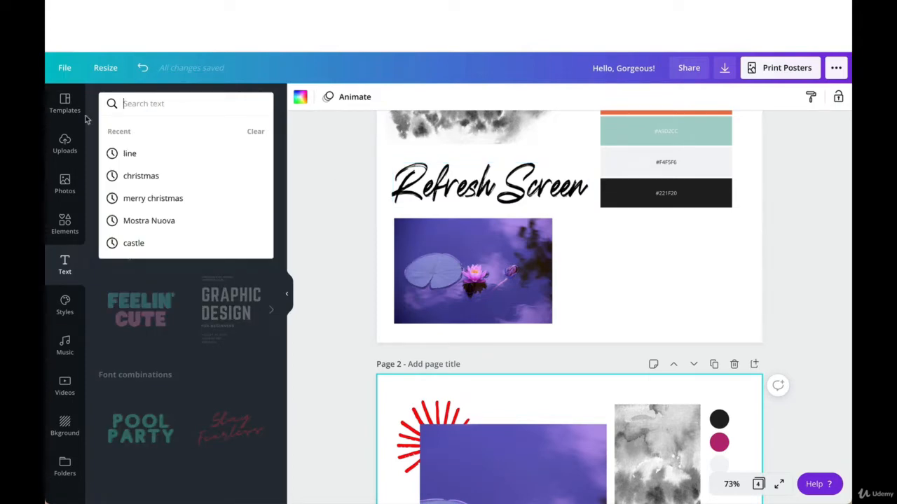
{"action": "left_click", "coordinate": [306, 260]}
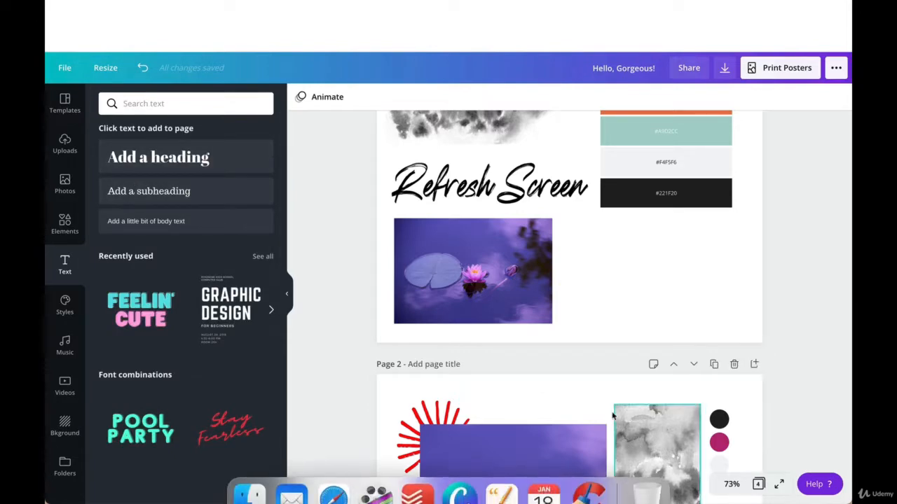
{"action": "scroll", "coordinate": [612, 416], "scroll_direction": "down", "scroll_amount": 5}
{"action": "left_click", "coordinate": [641, 406]}
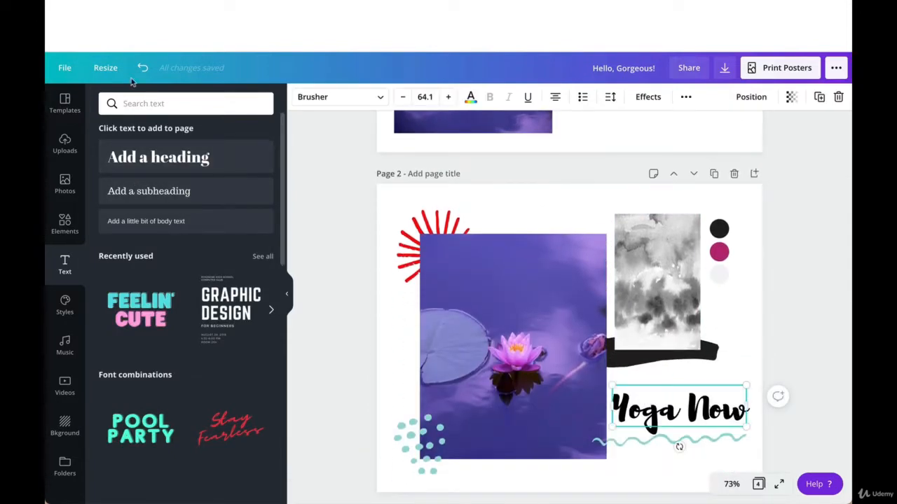
{"action": "left_click", "coordinate": [173, 102]}
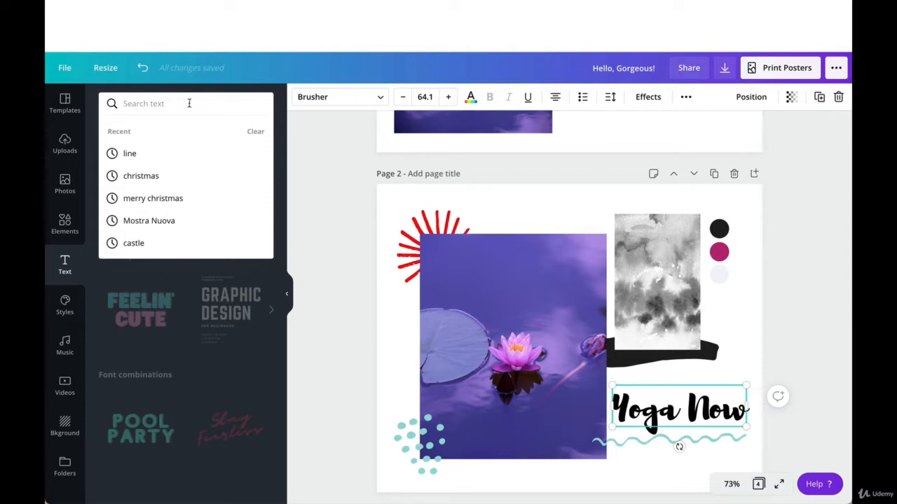
{"action": "left_click", "coordinate": [311, 96]}
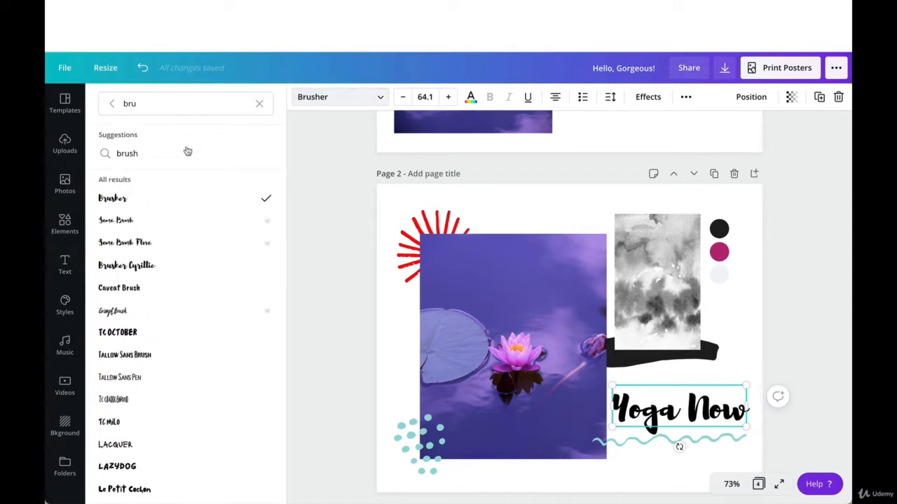
{"action": "left_click", "coordinate": [161, 103]}
{"action": "key", "text": "ctrl+a"}
{"action": "key", "text": "BackSpace"}
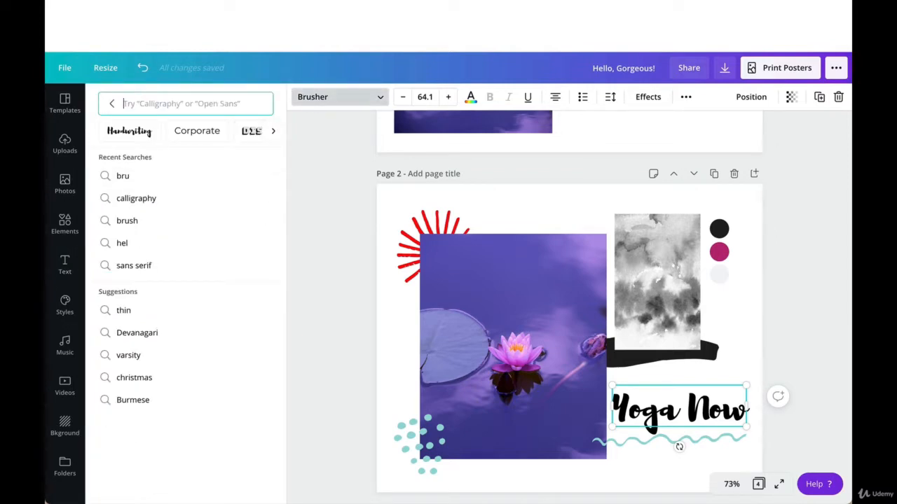
{"action": "left_click", "coordinate": [129, 132]}
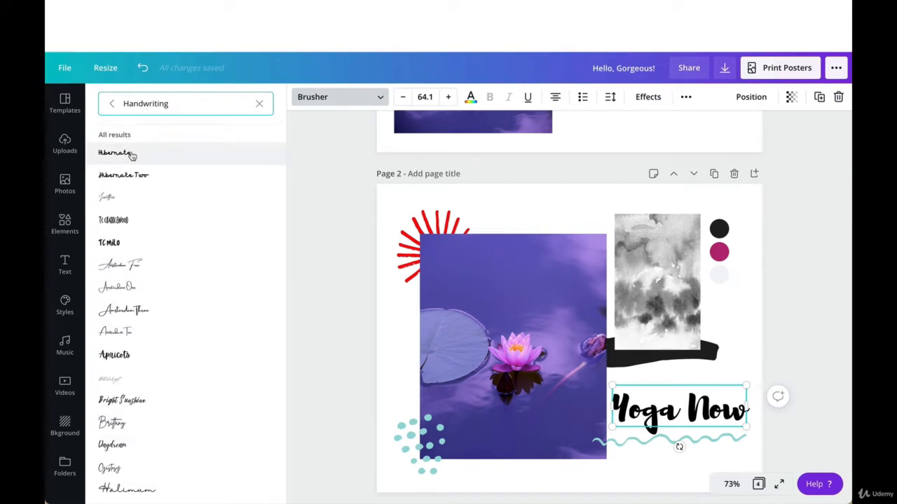
{"action": "left_click", "coordinate": [168, 400]}
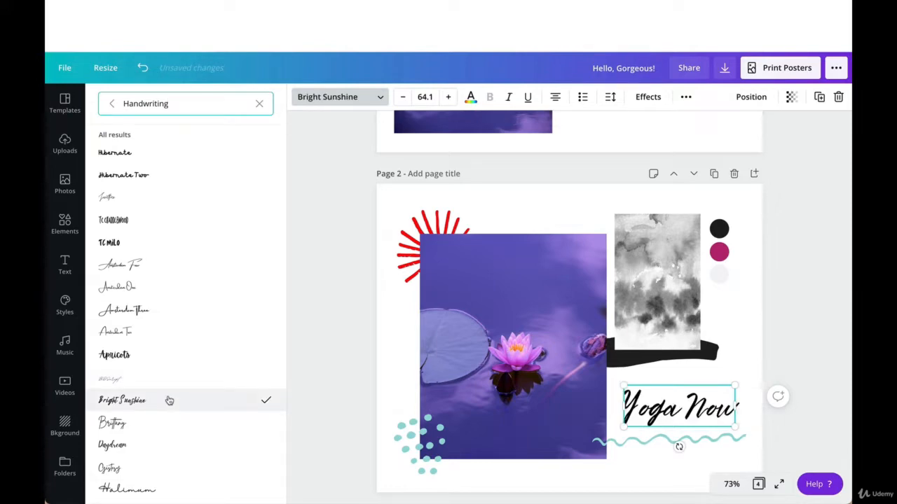
- Enlarge the "Yoga Now" heading to size 78.7 and position it between the black brush stroke and the teal wavy line
{"action": "scroll", "coordinate": [625, 397], "scroll_direction": "up", "scroll_amount": 1}
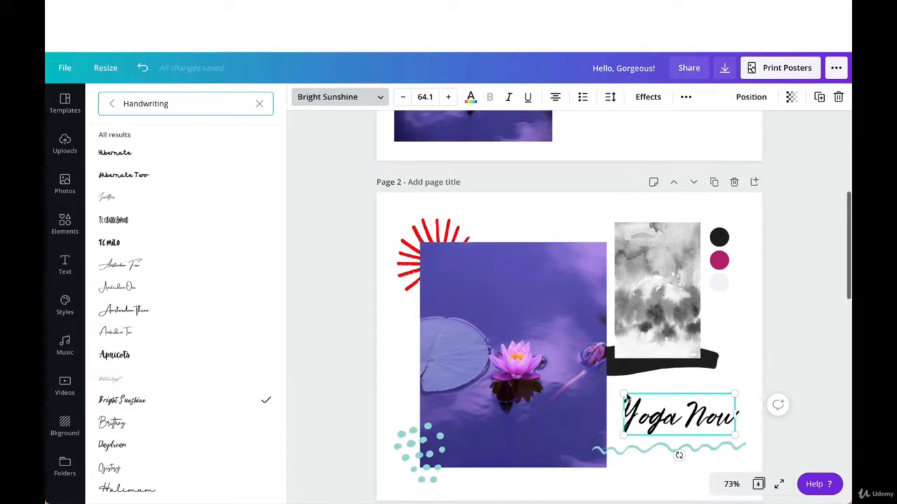
{"action": "left_click_drag", "start_coordinate": [626, 398], "coordinate": [582, 381]}
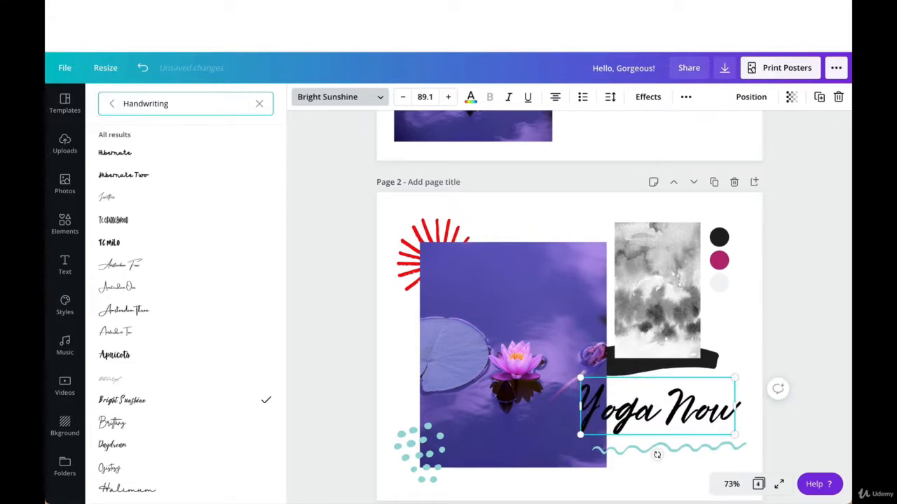
{"action": "key", "text": "Escape"}
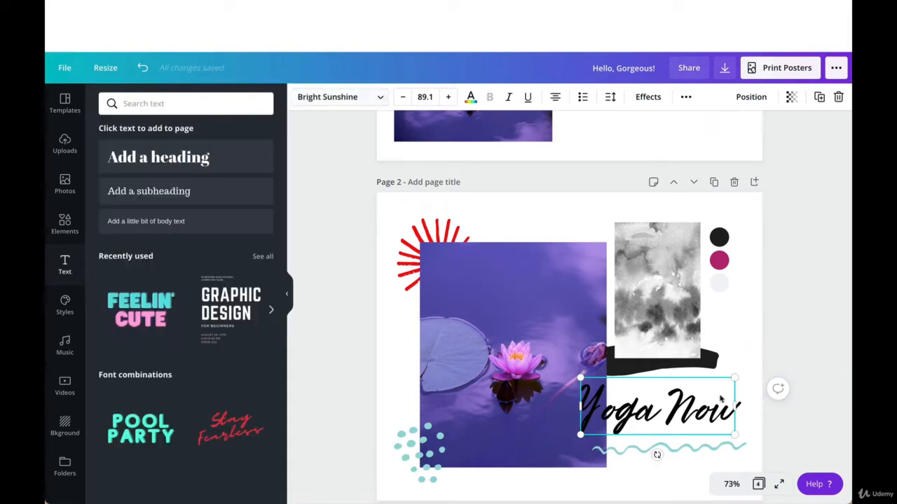
{"action": "left_click_drag", "start_coordinate": [704, 413], "coordinate": [724, 416]}
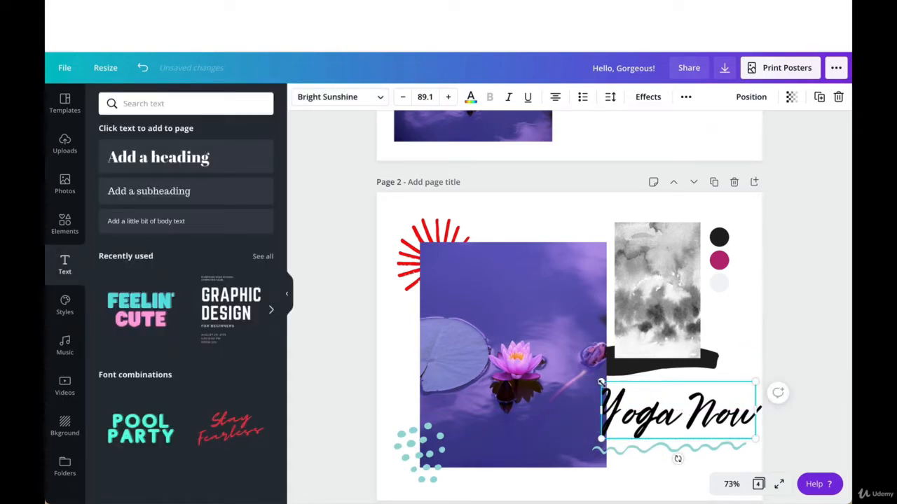
{"action": "left_click_drag", "start_coordinate": [600, 382], "coordinate": [613, 387]}
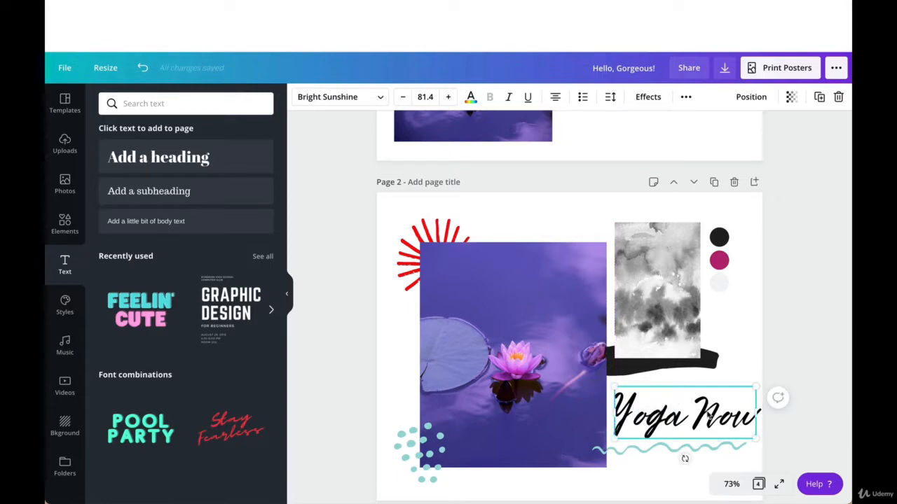
{"action": "left_click_drag", "start_coordinate": [708, 416], "coordinate": [707, 407]}
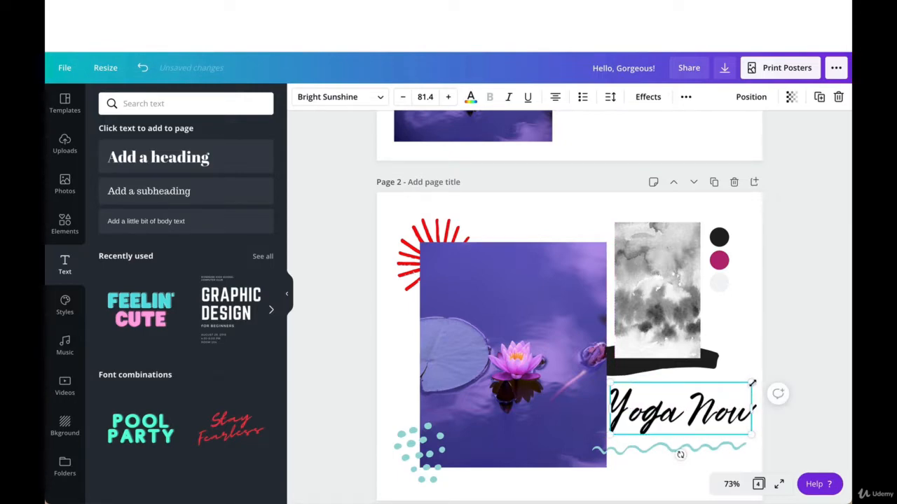
{"action": "left_click_drag", "start_coordinate": [750, 384], "coordinate": [743, 381]}
{"action": "left_click", "coordinate": [731, 347]}
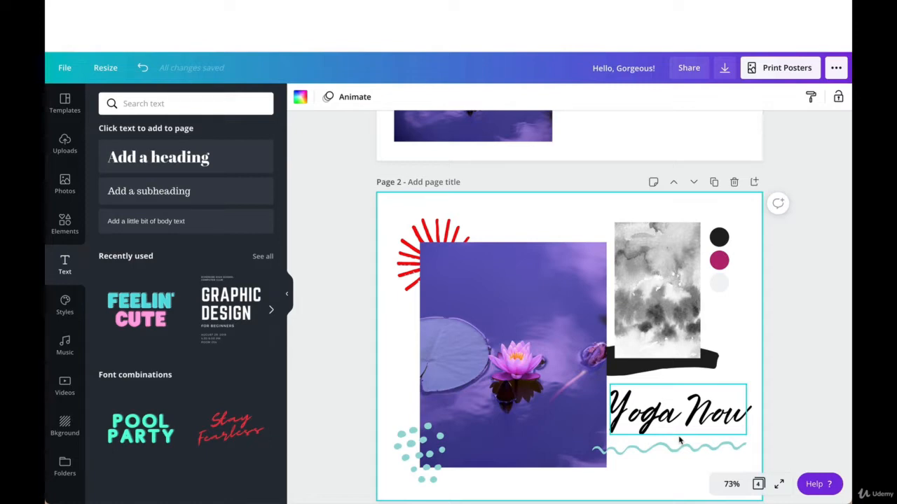
{"action": "scroll", "coordinate": [679, 440], "scroll_direction": "down", "scroll_amount": 1}
{"action": "scroll", "coordinate": [678, 439], "scroll_direction": "up", "scroll_amount": 1}
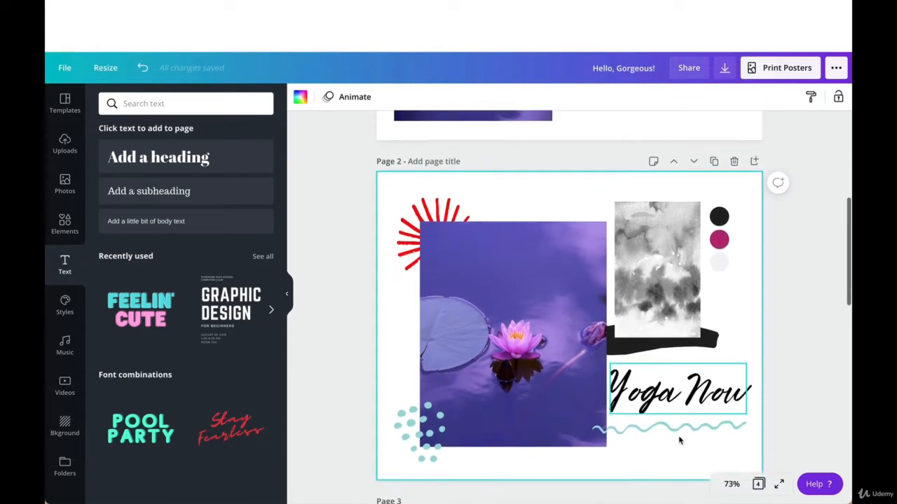
- Shrink the "Yoga Now" heading slightly and enlarge the black brush stroke above it to reach the teal wavy line's right end
{"action": "left_click", "coordinate": [711, 340]}
{"action": "left_click", "coordinate": [741, 399]}
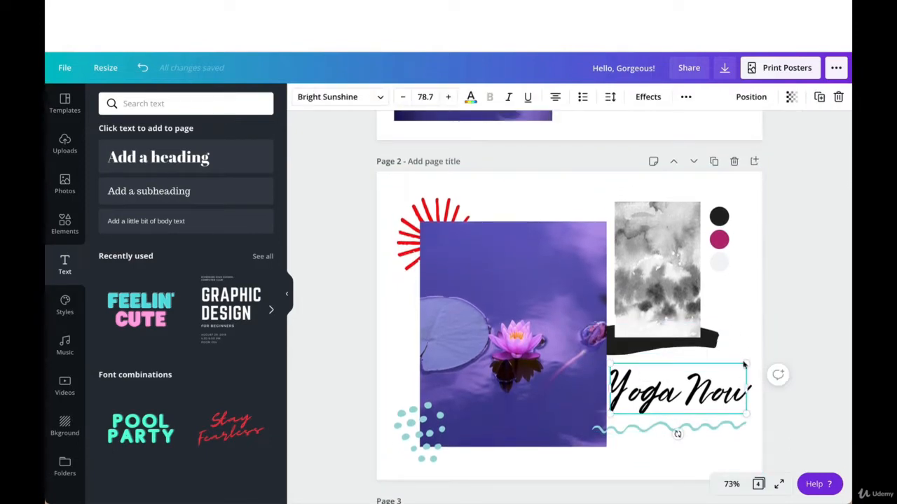
{"action": "mouse_move", "coordinate": [747, 366]}
{"action": "left_mouse_down"}
{"action": "mouse_move", "coordinate": [733, 356]}
{"action": "mouse_move", "coordinate": [744, 357]}
{"action": "left_mouse_up"}
{"action": "left_click", "coordinate": [715, 344]}
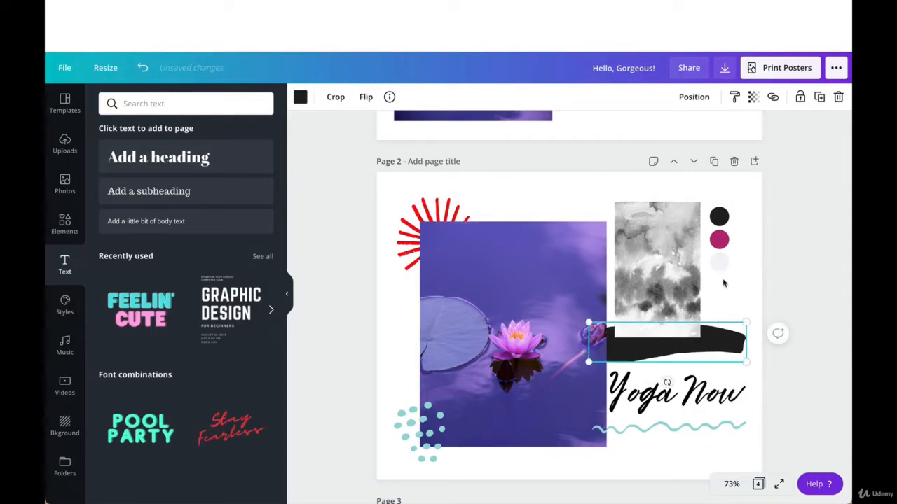
- Enlarge the watercolour image and three palette circles together to about 8.4 wide by 10 high, and crop the image's lower edge
{"action": "left_click", "coordinate": [719, 264]}
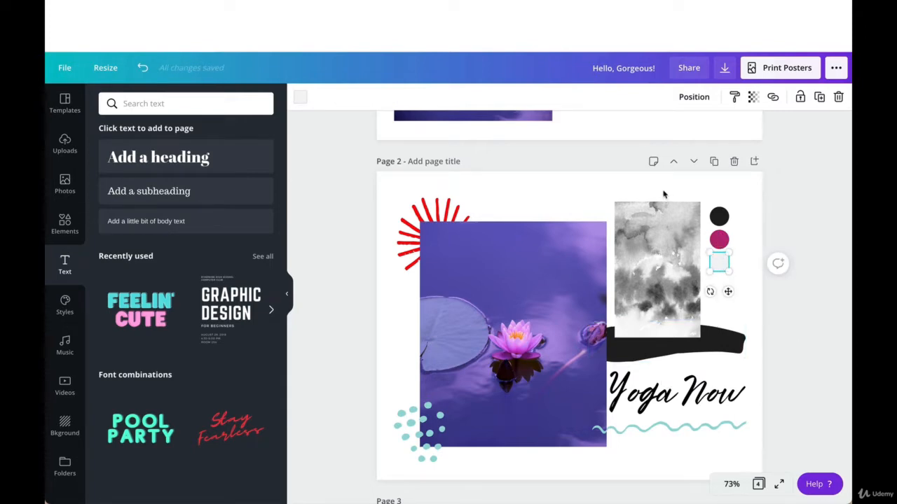
{"action": "left_click_drag", "start_coordinate": [659, 186], "coordinate": [743, 278]}
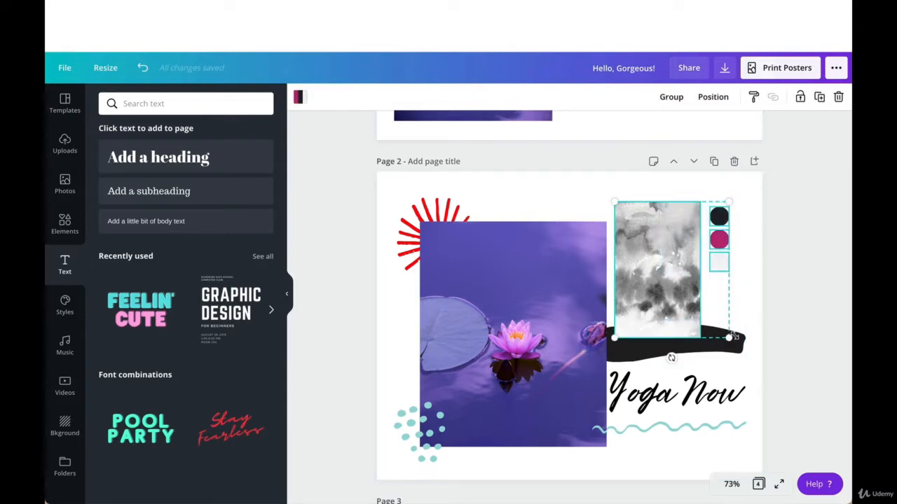
{"action": "left_click_drag", "start_coordinate": [734, 337], "coordinate": [751, 348]}
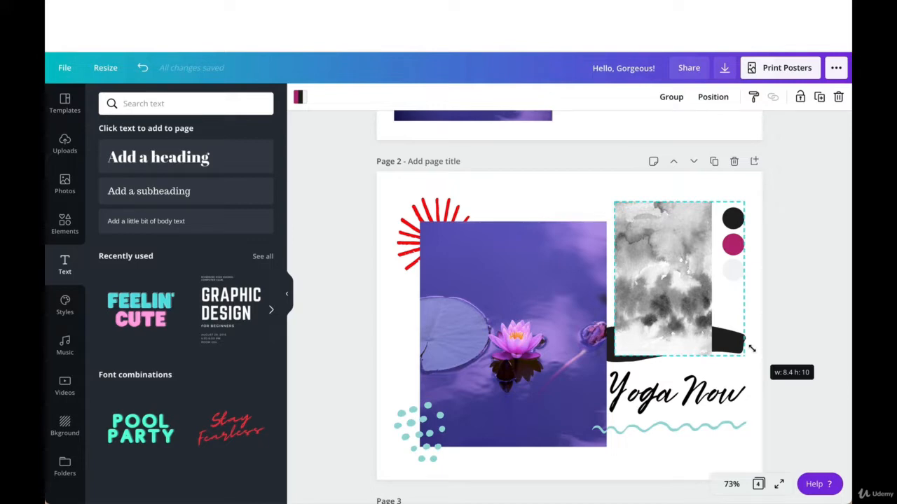
{"action": "left_click_drag", "start_coordinate": [751, 348], "coordinate": [753, 349]}
{"action": "left_click", "coordinate": [755, 324]}
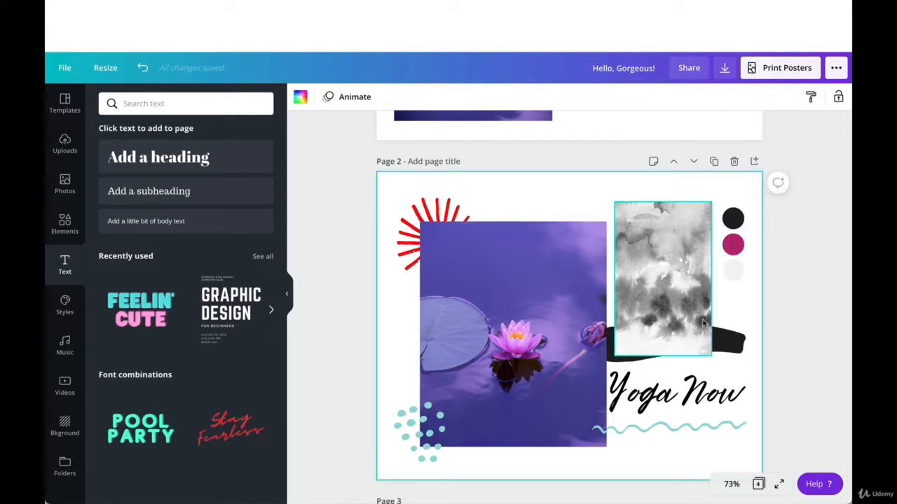
{"action": "left_click", "coordinate": [639, 297]}
{"action": "left_click_drag", "start_coordinate": [658, 357], "coordinate": [659, 339]}
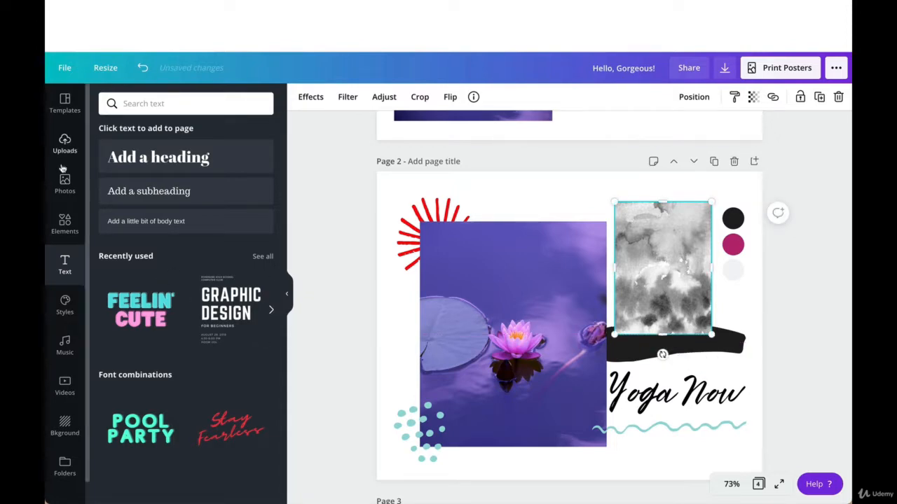
- Search the elements for "brush", add the white brush stroke to the lotus photo and rotate it diagonally, rising to the right
{"action": "left_click", "coordinate": [64, 226]}
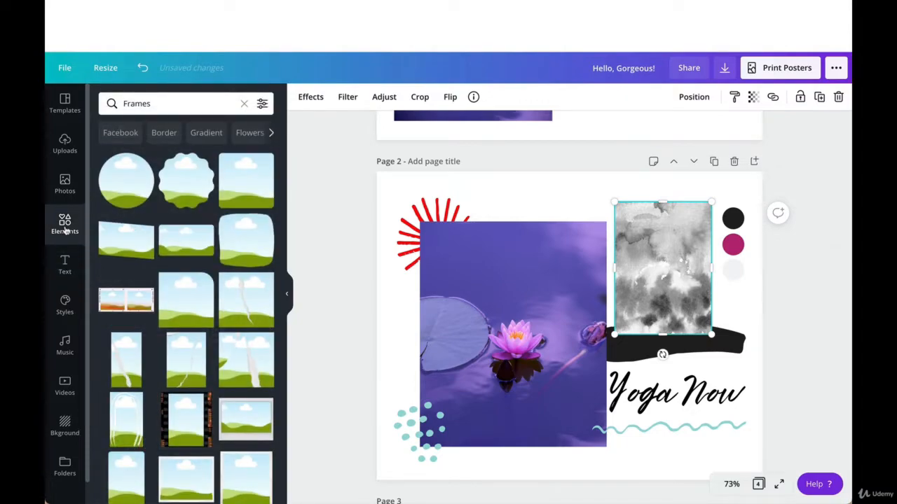
{"action": "left_click", "coordinate": [133, 103]}
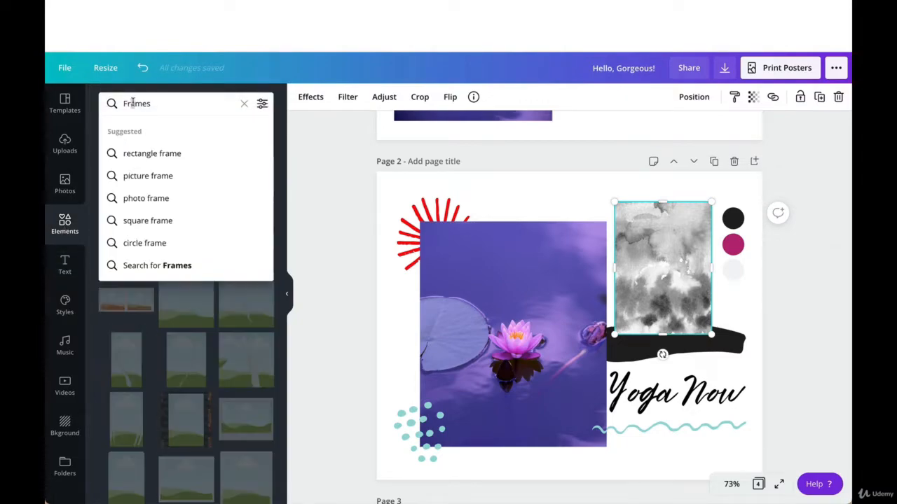
{"action": "double_click", "coordinate": [133, 103]}
{"action": "type", "text": "brush"}
{"action": "key", "text": "Return"}
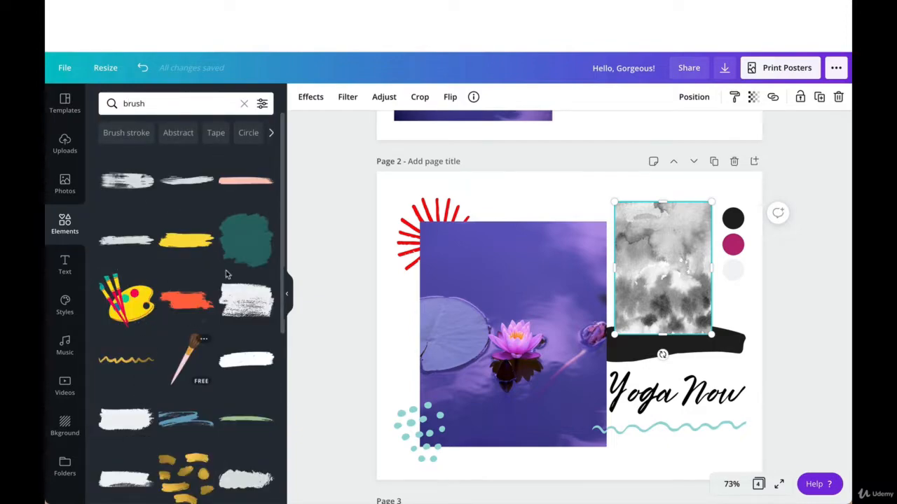
{"action": "left_click_drag", "start_coordinate": [246, 359], "coordinate": [467, 304]}
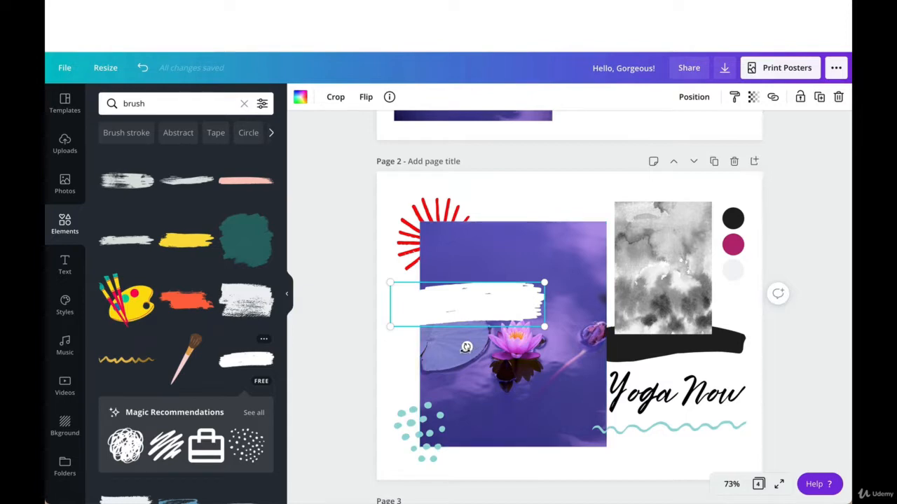
{"action": "left_click_drag", "start_coordinate": [468, 347], "coordinate": [491, 339]}
- Delete the red sunburst and put the white brush stroke, shrunk, diagonally across the lotus photo's upper left corner
{"action": "left_click", "coordinate": [409, 243]}
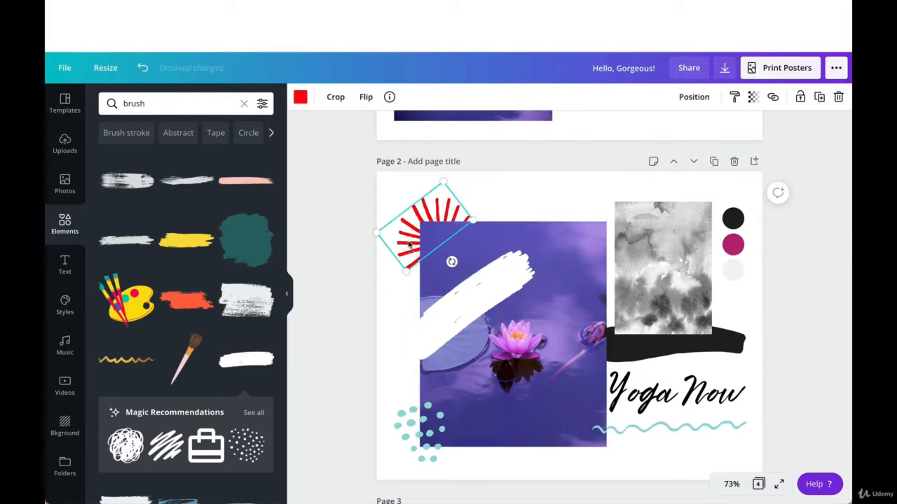
{"action": "key", "text": "Delete"}
{"action": "left_click", "coordinate": [470, 292]}
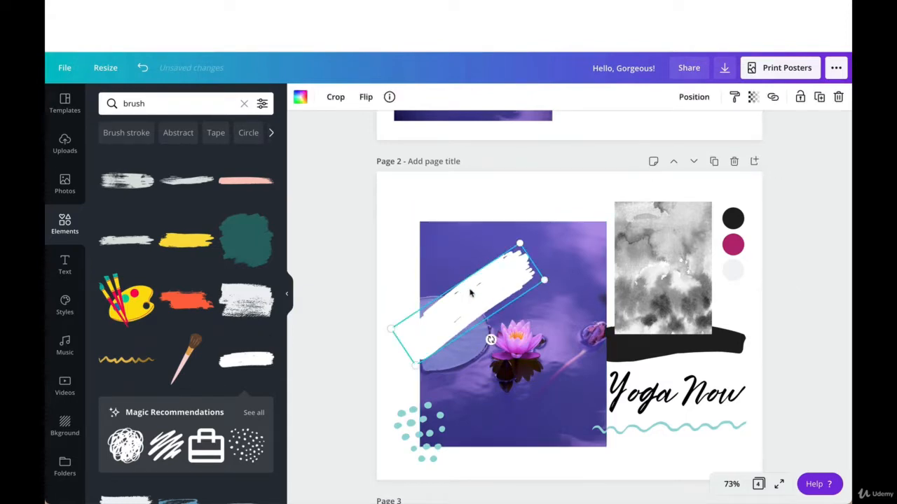
{"action": "mouse_move", "coordinate": [470, 292]}
{"action": "left_mouse_down"}
{"action": "mouse_move", "coordinate": [452, 218]}
{"action": "mouse_move", "coordinate": [452, 233]}
{"action": "left_mouse_up"}
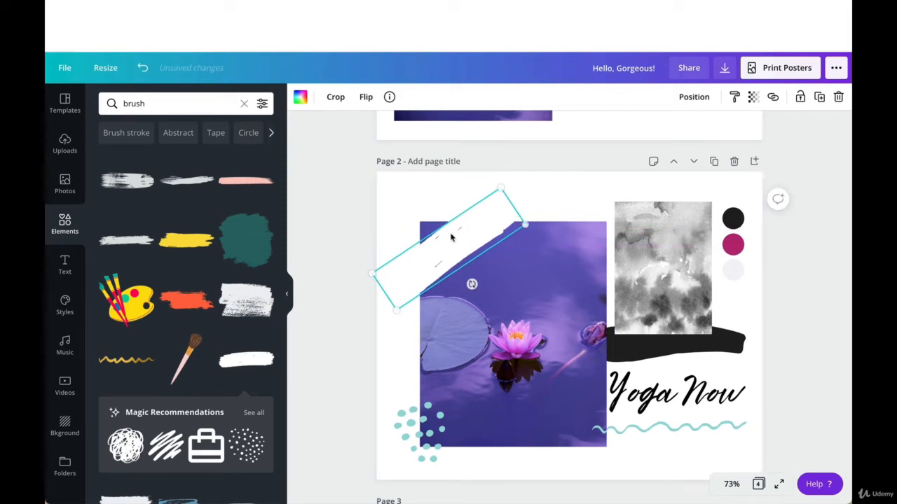
{"action": "mouse_move", "coordinate": [501, 191]}
{"action": "left_mouse_down"}
{"action": "mouse_move", "coordinate": [477, 202]}
{"action": "mouse_move", "coordinate": [456, 229]}
{"action": "mouse_move", "coordinate": [449, 222]}
{"action": "left_mouse_up"}
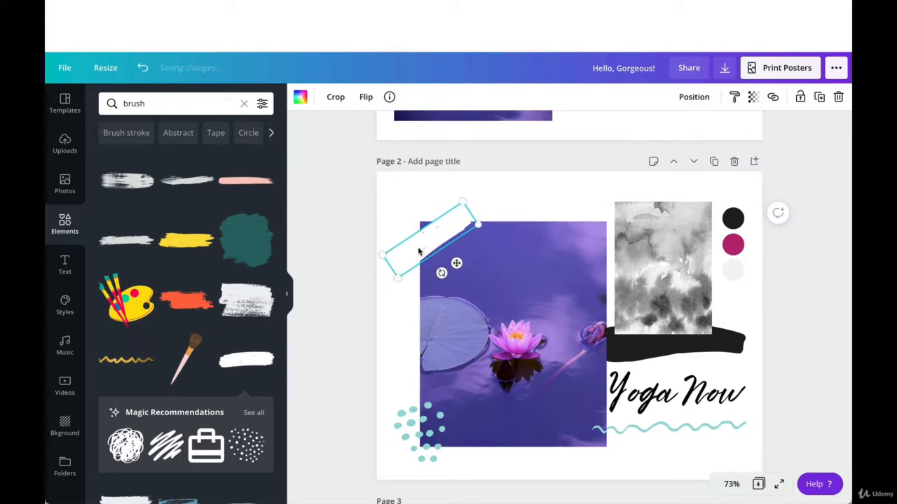
- Recolour the corner brush stroke with the palette's light grey, duplicate it alongside, and move both strokes slightly outward over the photo corner
{"action": "left_click", "coordinate": [301, 99]}
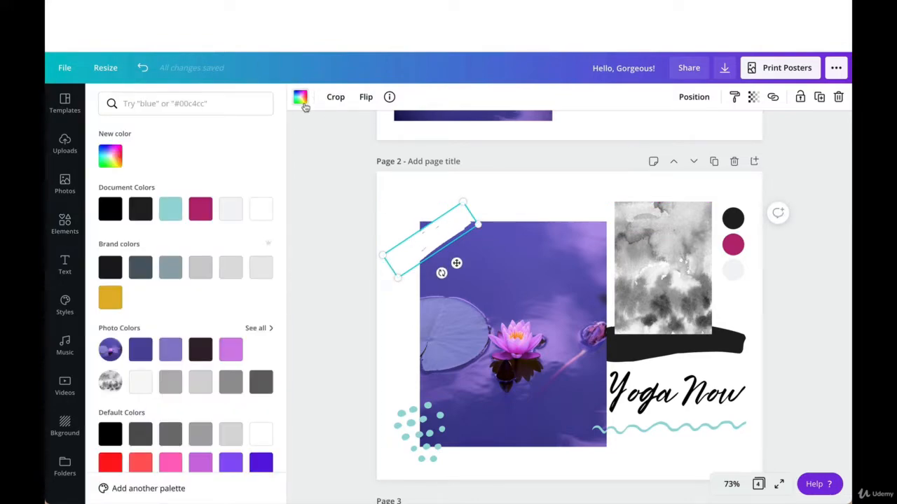
{"action": "left_click", "coordinate": [230, 208]}
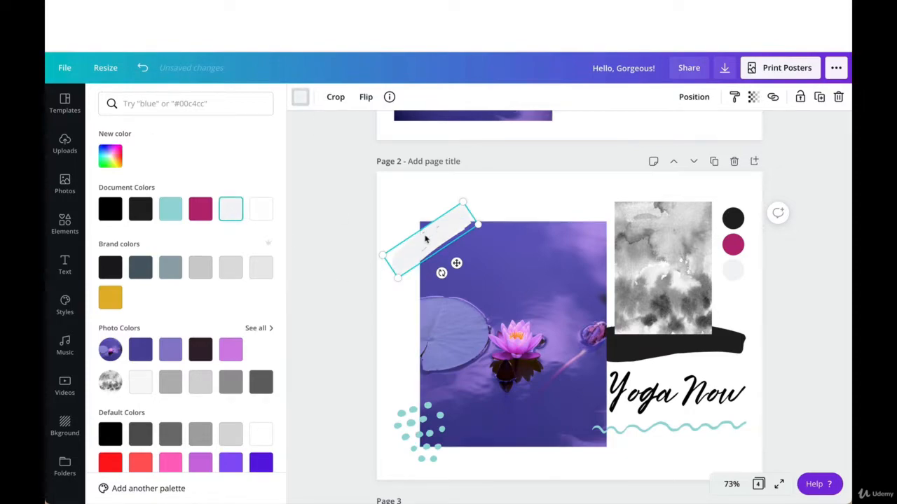
{"action": "left_click", "coordinate": [455, 257]}
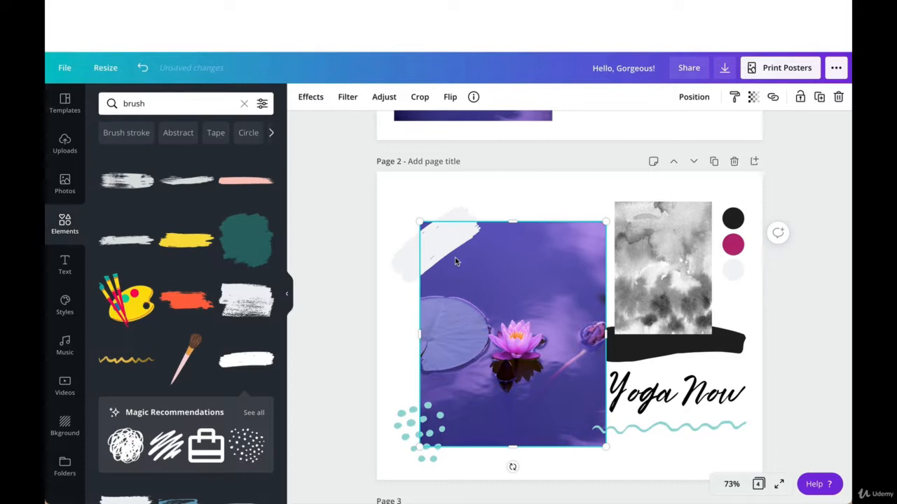
{"action": "mouse_move", "coordinate": [409, 275]}
{"action": "left_mouse_down"}
{"action": "mouse_move", "coordinate": [406, 256]}
{"action": "mouse_move", "coordinate": [388, 248]}
{"action": "mouse_move", "coordinate": [417, 282]}
{"action": "left_mouse_up"}
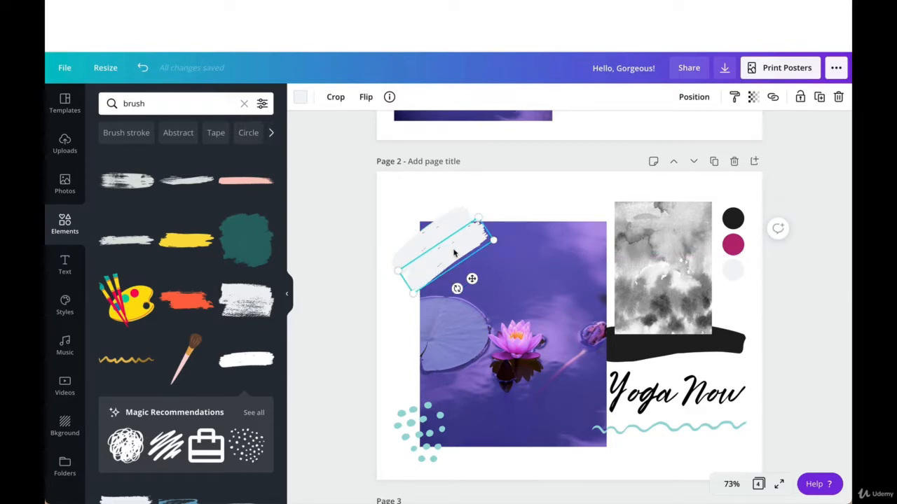
{"action": "left_click_drag", "start_coordinate": [452, 252], "coordinate": [429, 241]}
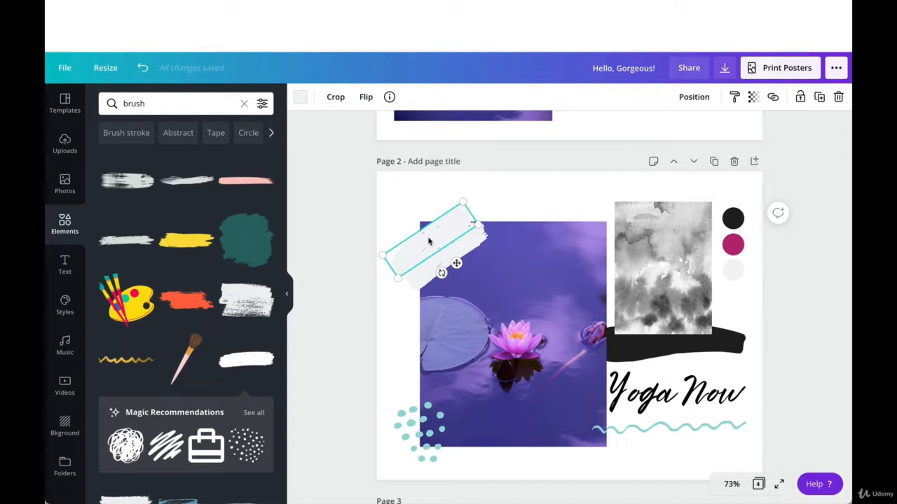
{"action": "left_click", "coordinate": [448, 252], "text": "shift"}
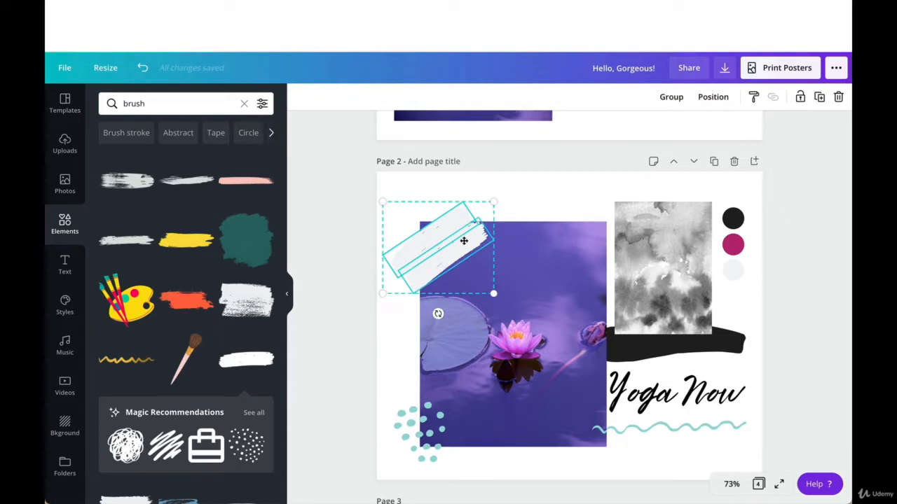
{"action": "left_click_drag", "start_coordinate": [464, 241], "coordinate": [459, 232]}
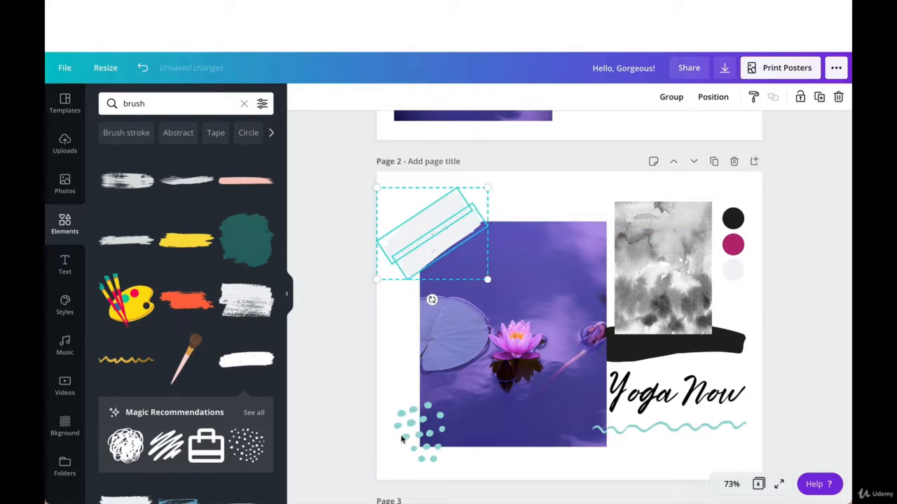
- Delete the teal dots at the lotus photo's lower left corner
{"action": "left_click", "coordinate": [402, 439]}
{"action": "key", "text": "Delete"}
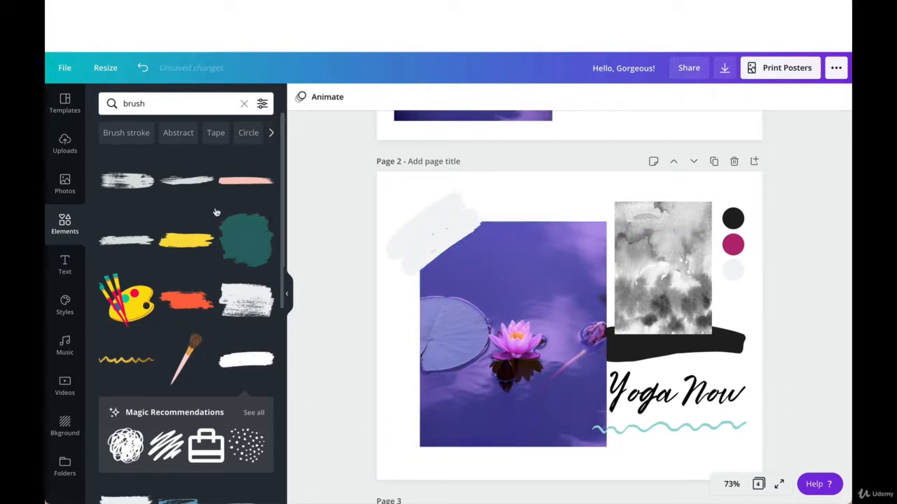
{"action": "left_click", "coordinate": [421, 226]}
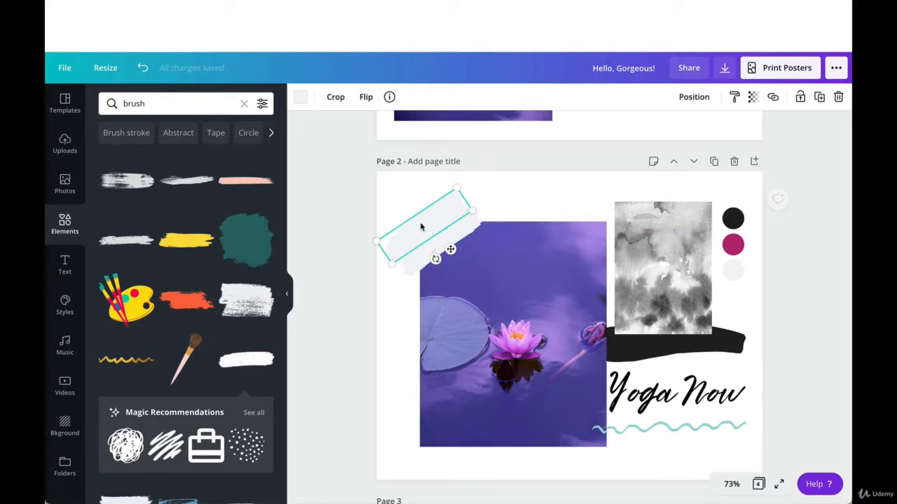
{"action": "key", "text": "Delete"}
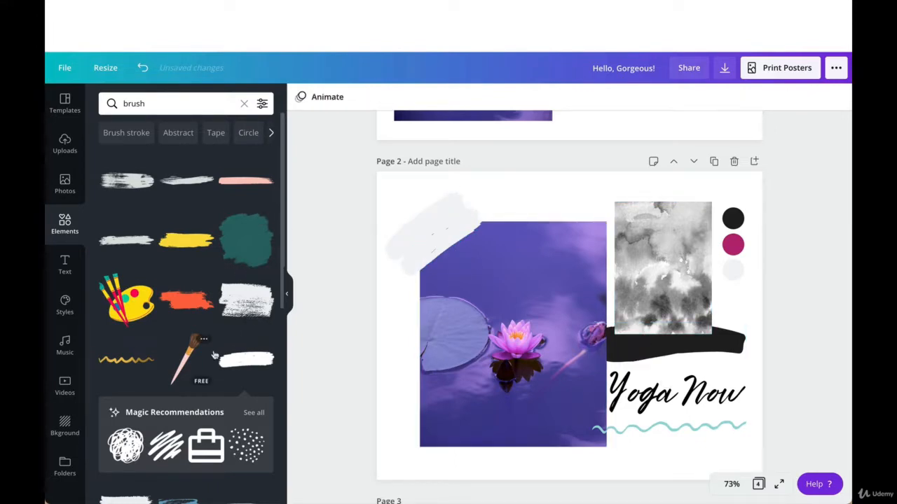
- Duplicate both light grey strokes, place one copy over the photo's lower edge and one below "Yoga Now", and delete the teal wavy line
{"action": "left_click", "coordinate": [457, 208]}
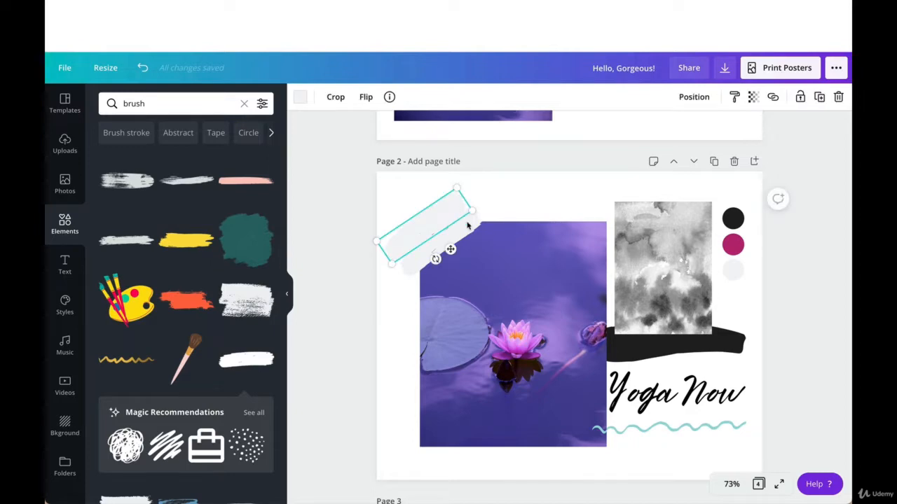
{"action": "left_click", "coordinate": [472, 231]}
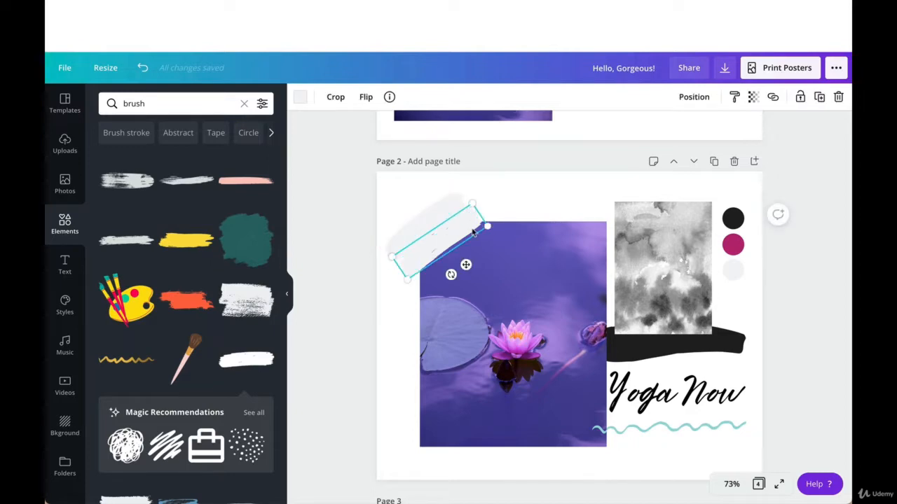
{"action": "left_click", "coordinate": [436, 220], "text": "shift"}
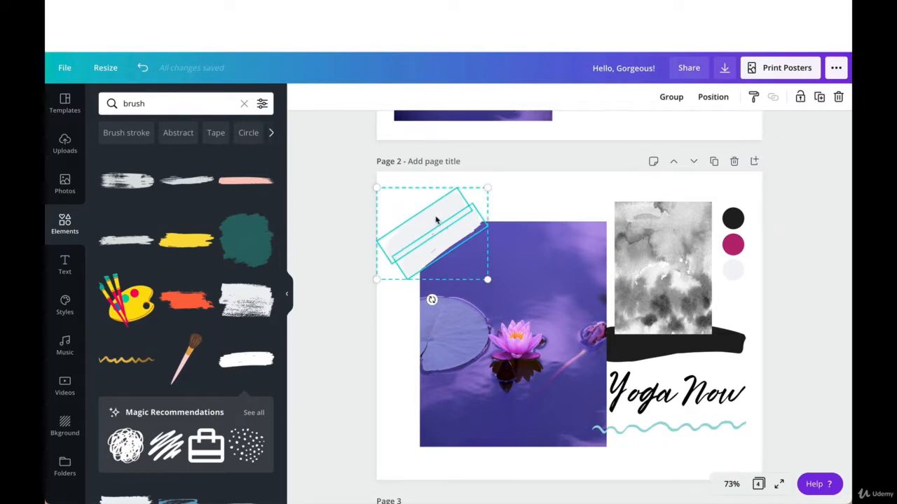
{"action": "mouse_move", "coordinate": [437, 218]}
{"action": "left_mouse_down"}
{"action": "mouse_move", "coordinate": [591, 369]}
{"action": "mouse_move", "coordinate": [683, 428]}
{"action": "mouse_move", "coordinate": [466, 429]}
{"action": "mouse_move", "coordinate": [494, 410]}
{"action": "mouse_move", "coordinate": [687, 433]}
{"action": "mouse_move", "coordinate": [666, 457]}
{"action": "mouse_move", "coordinate": [621, 428]}
{"action": "mouse_move", "coordinate": [544, 426]}
{"action": "mouse_move", "coordinate": [684, 448]}
{"action": "left_mouse_up"}
{"action": "left_click", "coordinate": [622, 454]}
{"action": "left_click", "coordinate": [640, 426]}
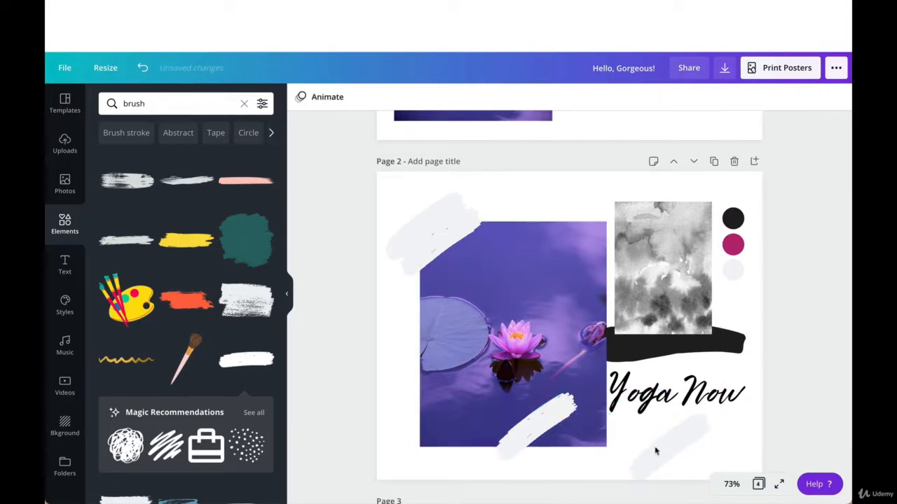
- Straighten the light grey stroke below "Yoga Now", enlarge it to the heading's width, and move the heading up slightly
{"action": "left_click", "coordinate": [658, 455]}
{"action": "mouse_move", "coordinate": [681, 480]}
{"action": "left_mouse_down"}
{"action": "mouse_move", "coordinate": [652, 474]}
{"action": "mouse_move", "coordinate": [661, 482]}
{"action": "left_mouse_up"}
{"action": "left_click_drag", "start_coordinate": [661, 436], "coordinate": [754, 412]}
{"action": "left_click", "coordinate": [718, 387]}
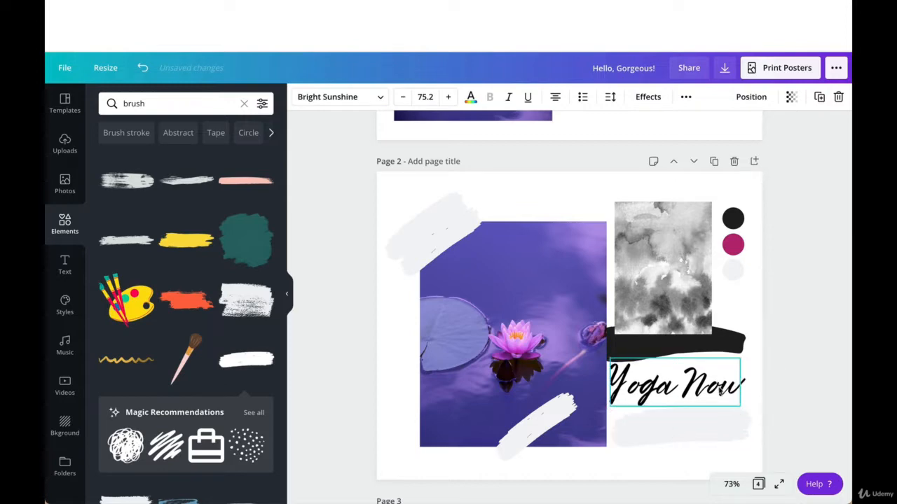
- Recolour the brush stroke below the "Yoga Now" heading with the magenta document colour
{"action": "left_click", "coordinate": [716, 442]}
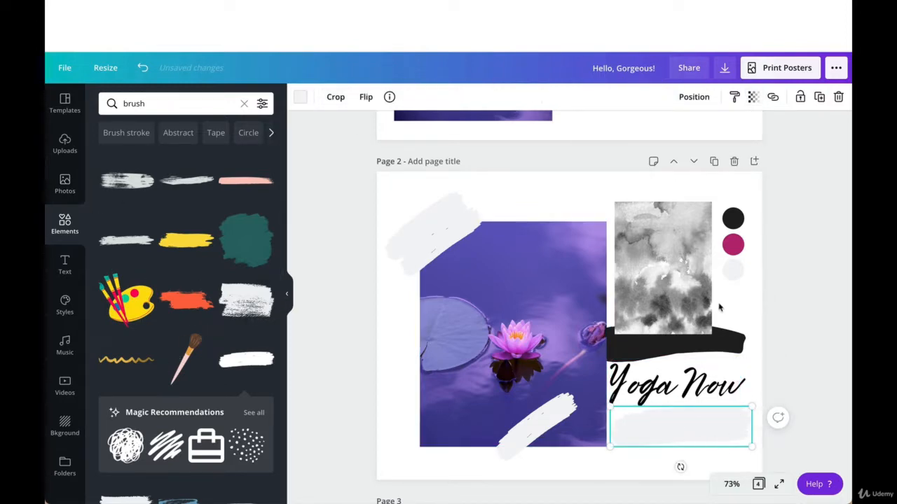
{"action": "left_click", "coordinate": [300, 98]}
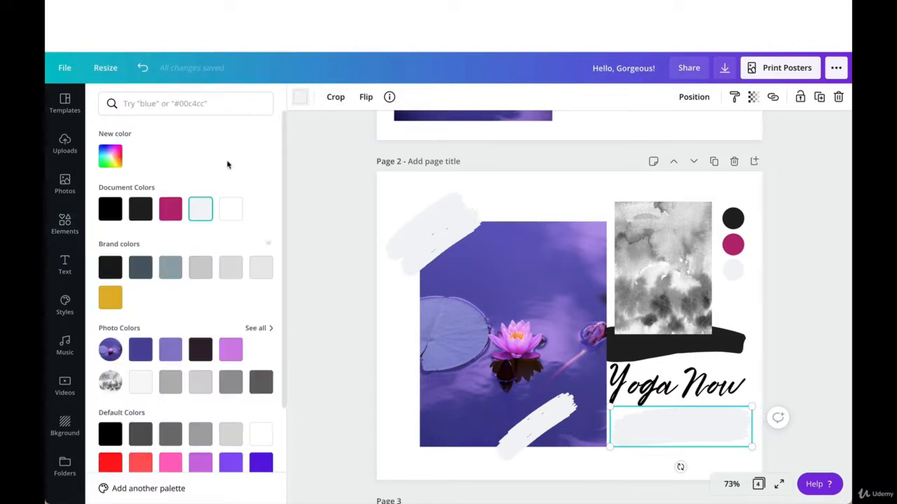
{"action": "left_click", "coordinate": [161, 209]}
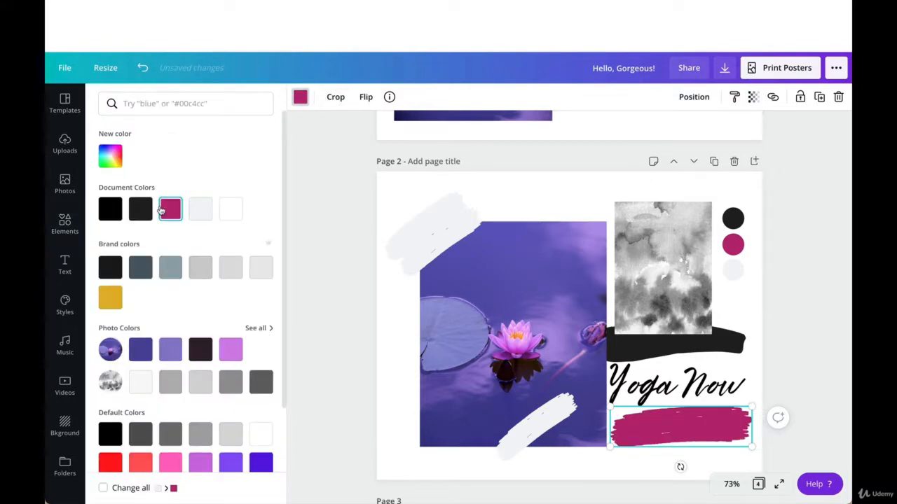
- Delete the light grey stroke on the lotus photo's lower edge and the black brush stroke above the "Yoga Now" heading
{"action": "left_click", "coordinate": [566, 405]}
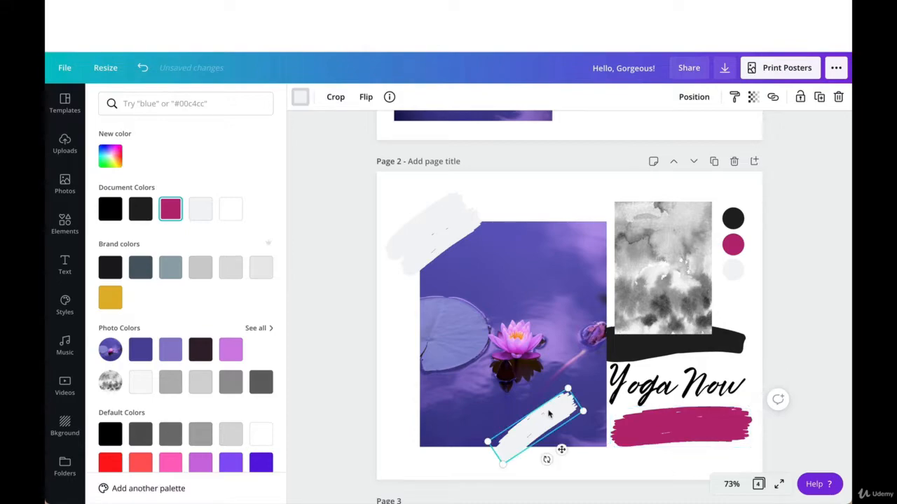
{"action": "key", "text": "Delete"}
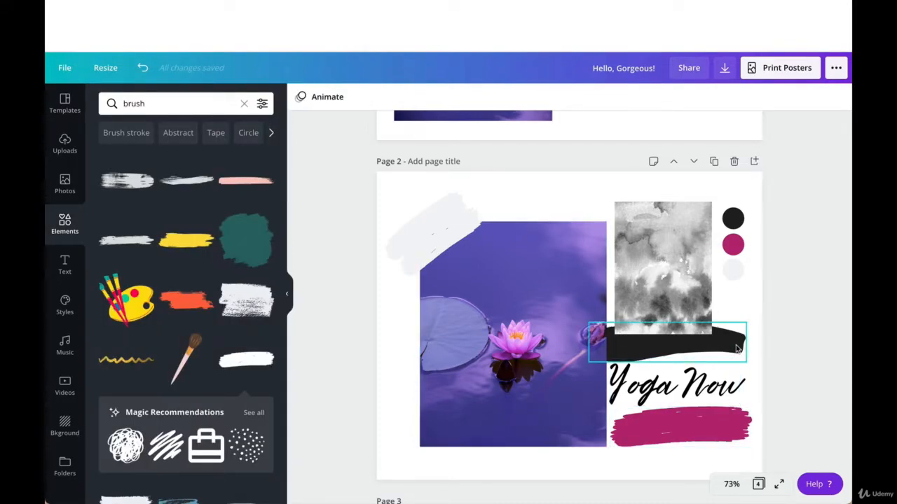
{"action": "left_click", "coordinate": [737, 348]}
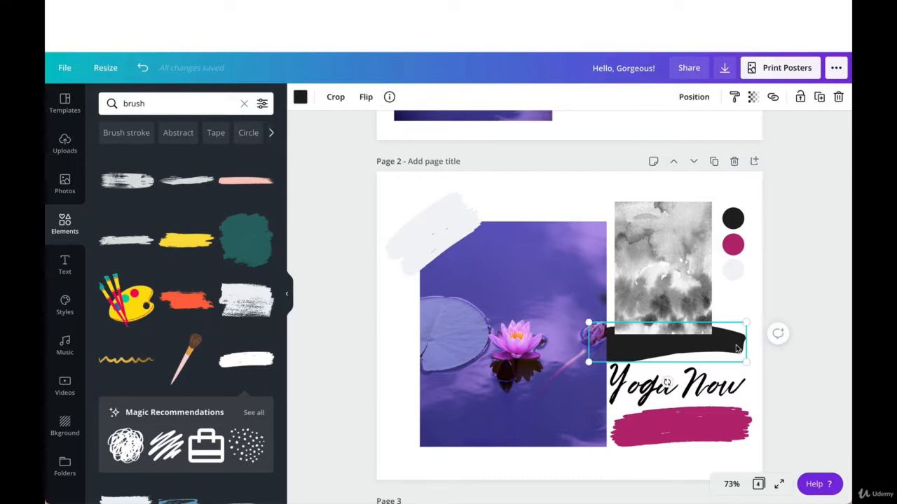
{"action": "key", "text": "Delete"}
- Duplicate the magenta brush stroke, place the copy above the "Yoga Now" heading over the watercolour image's lower edge, and recolour it black
{"action": "left_click", "coordinate": [734, 425]}
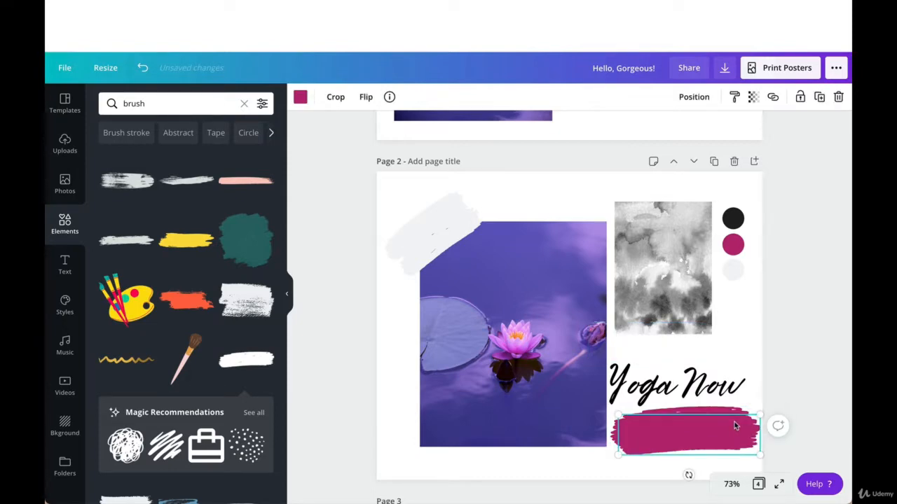
{"action": "mouse_move", "coordinate": [735, 425]}
{"action": "left_mouse_down"}
{"action": "mouse_move", "coordinate": [733, 352]}
{"action": "mouse_move", "coordinate": [718, 332]}
{"action": "left_mouse_up"}
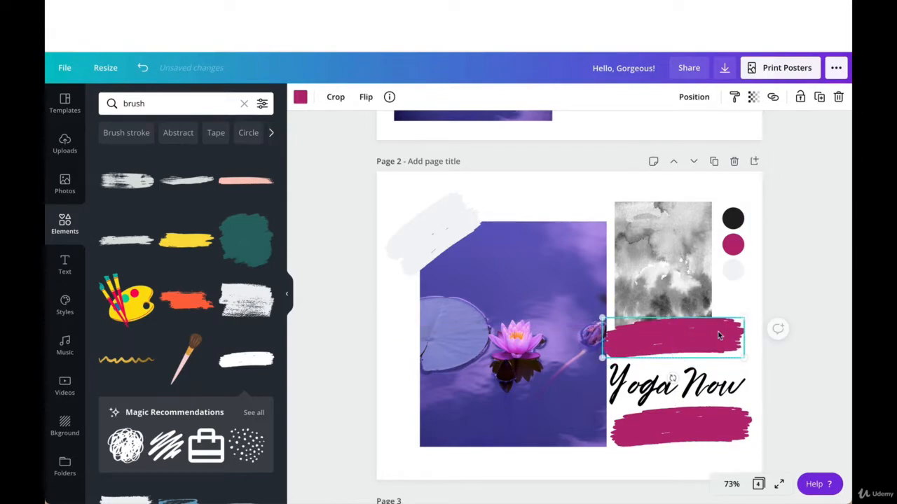
{"action": "left_click", "coordinate": [300, 97]}
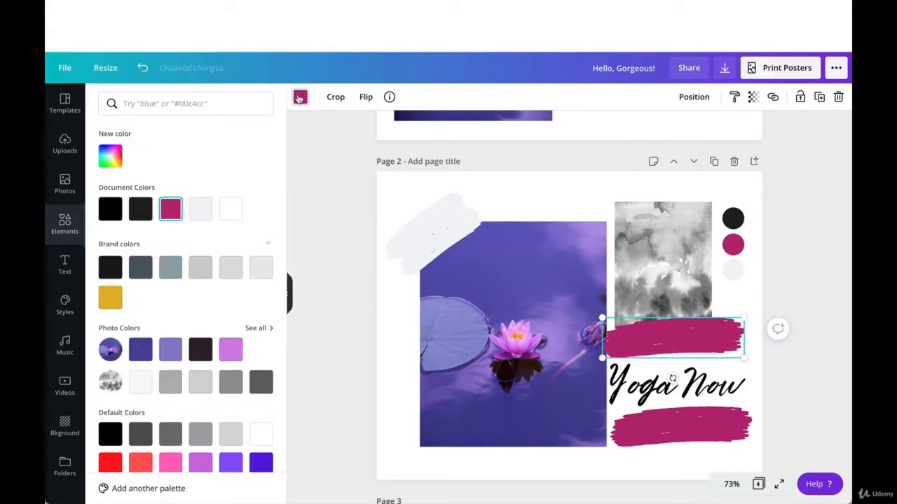
{"action": "left_click", "coordinate": [110, 208]}
- Send the black brush stroke behind the watercolour image and the lotus photo, and nudge it up slightly
{"action": "right_click", "coordinate": [690, 339]}
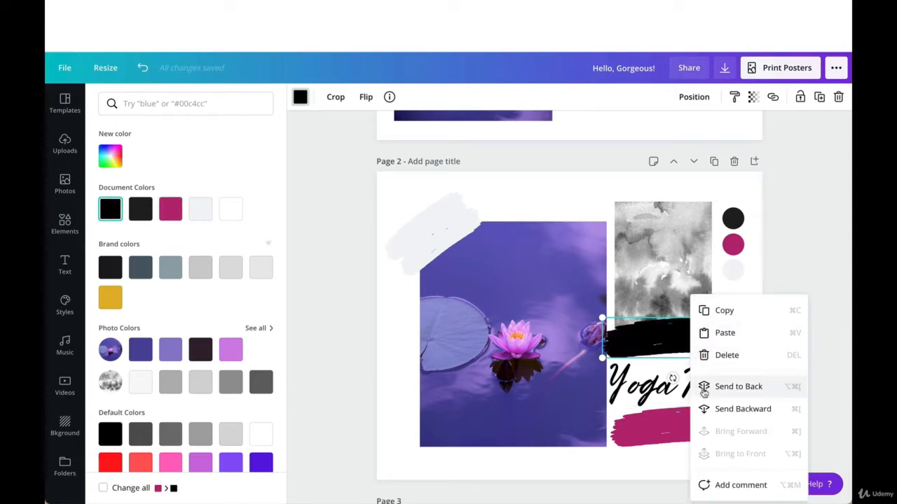
{"action": "left_click", "coordinate": [707, 409]}
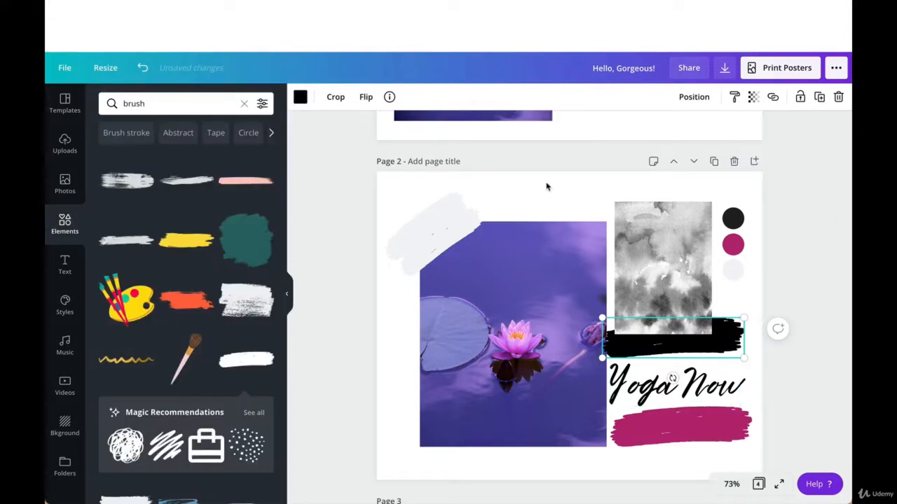
{"action": "left_click", "coordinate": [543, 184]}
{"action": "left_click_drag", "start_coordinate": [726, 337], "coordinate": [726, 333]}
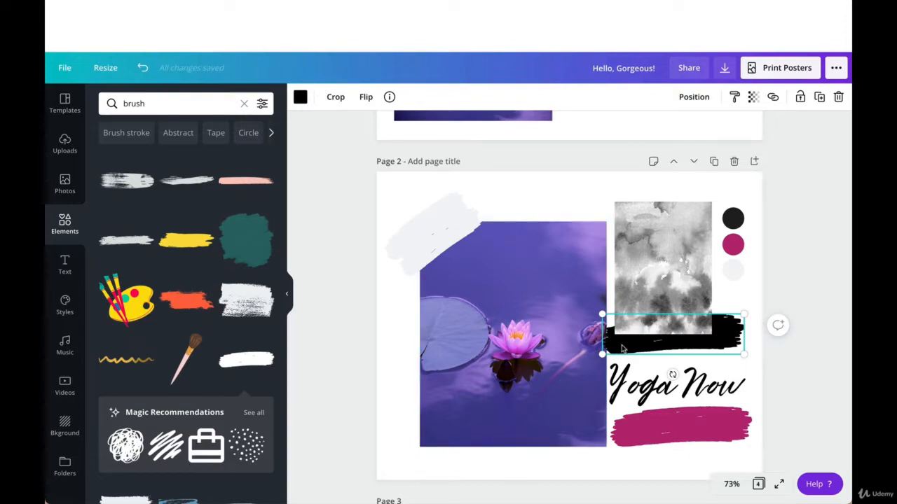
{"action": "right_click", "coordinate": [622, 349]}
{"action": "left_click", "coordinate": [555, 337]}
{"action": "left_click", "coordinate": [620, 349]}
{"action": "right_click", "coordinate": [620, 349]}
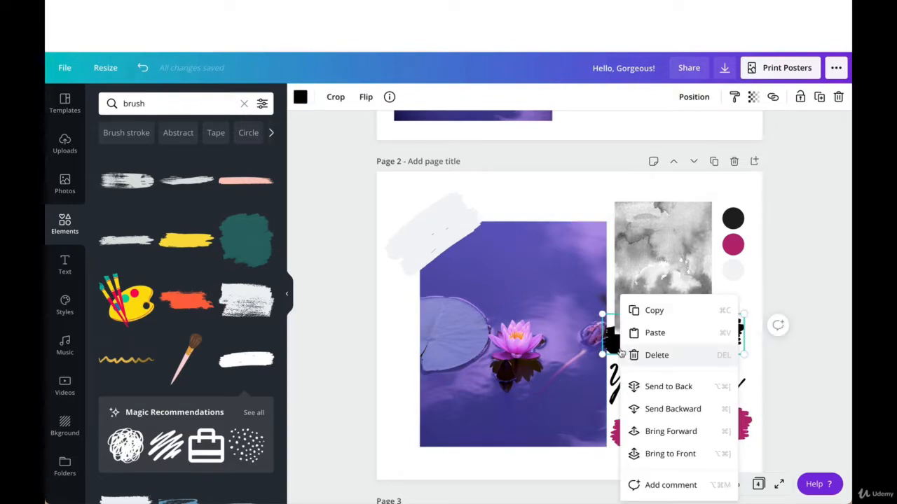
{"action": "left_click", "coordinate": [654, 410]}
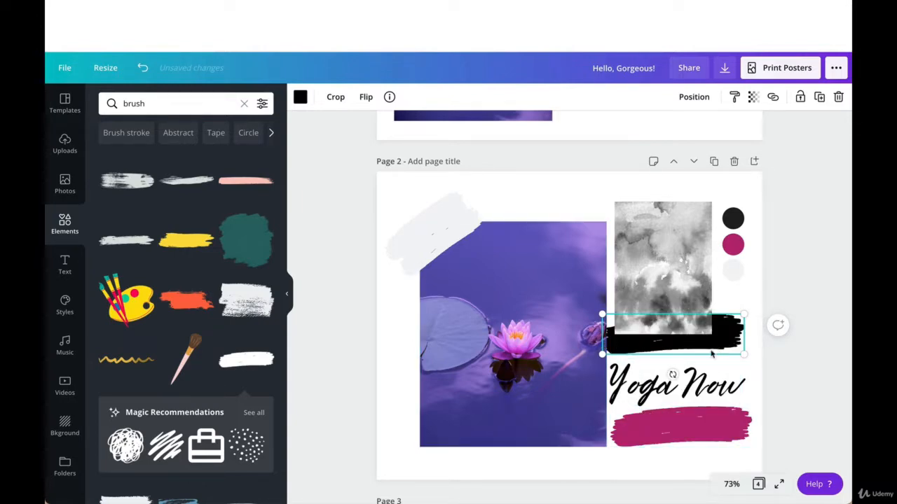
- Shift the magenta stroke below "Yoga Now" slightly up and left to overlap the lotus photo, and send it to the back
{"action": "left_click", "coordinate": [680, 424]}
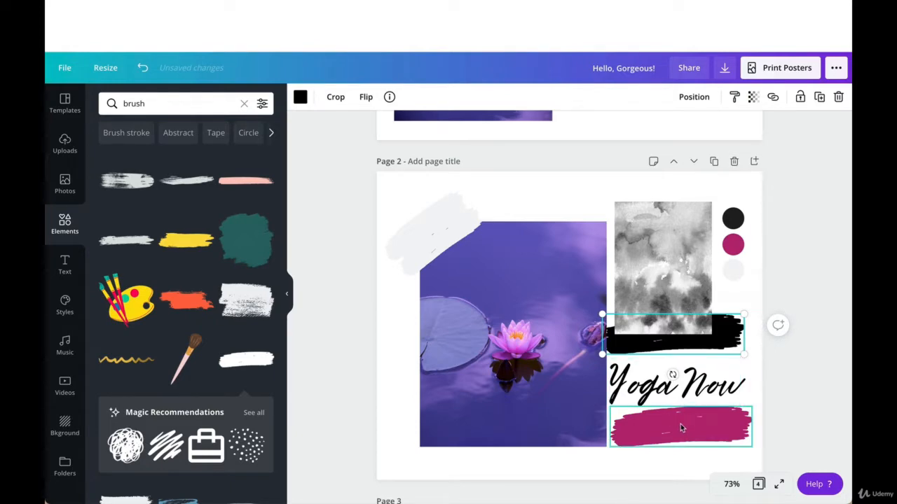
{"action": "left_click_drag", "start_coordinate": [680, 424], "coordinate": [722, 426]}
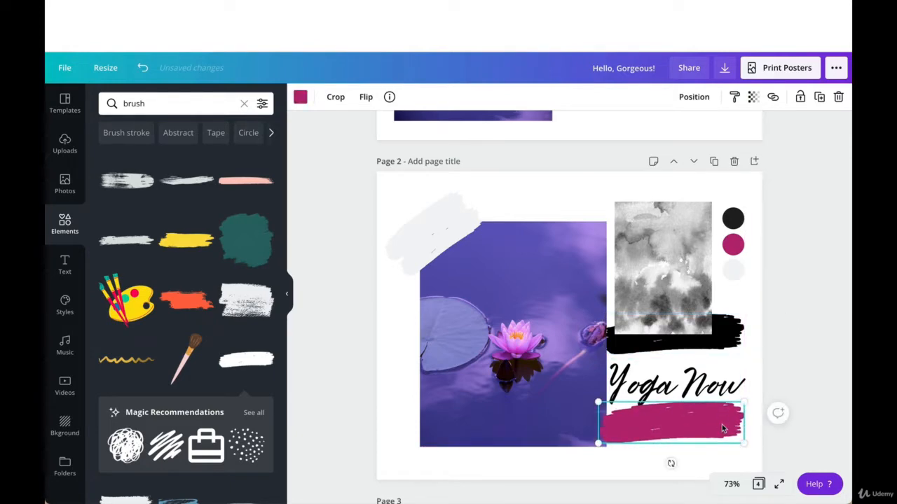
{"action": "right_click", "coordinate": [721, 425]}
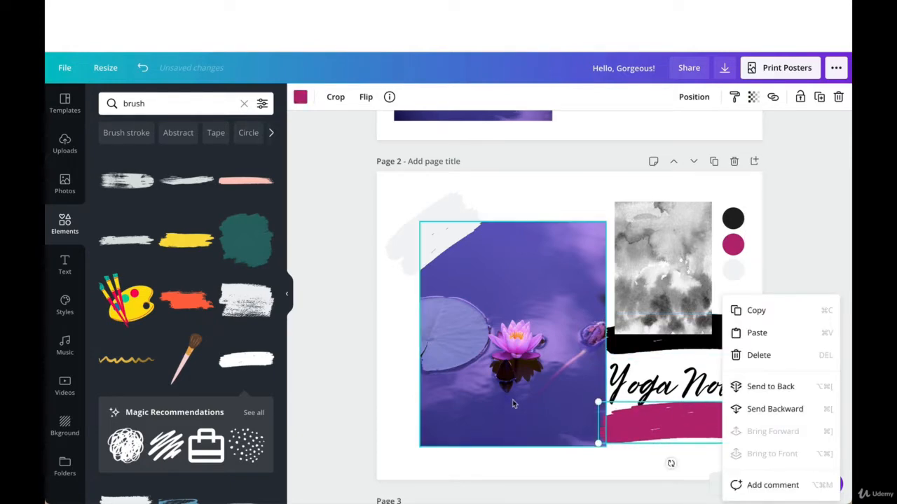
{"action": "left_click", "coordinate": [771, 386]}
{"action": "left_click", "coordinate": [809, 379]}
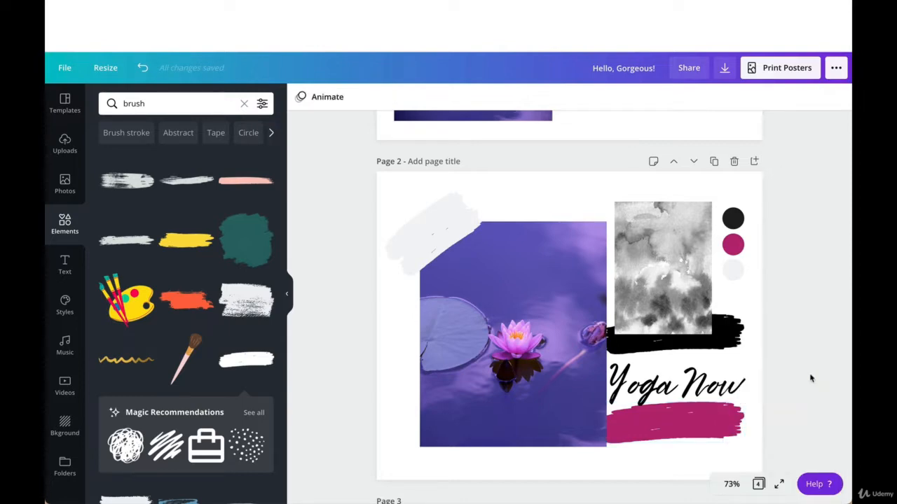
- Title the finished mood board page "LOGO 1" and delete the "Refresh Screen" elements page above it
{"action": "left_click", "coordinate": [431, 163]}
{"action": "scroll", "coordinate": [490, 277], "scroll_direction": "up", "scroll_amount": 3}
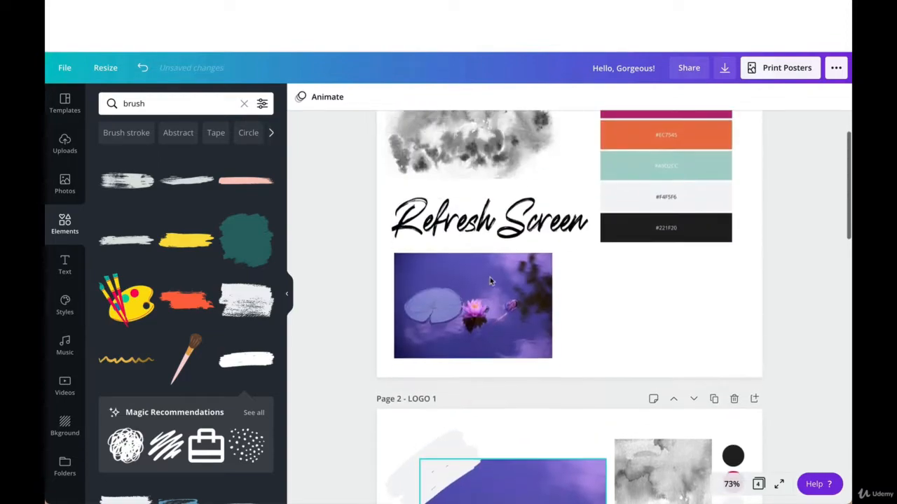
{"action": "scroll", "coordinate": [490, 281], "scroll_direction": "up", "scroll_amount": 1}
{"action": "left_click", "coordinate": [734, 133]}
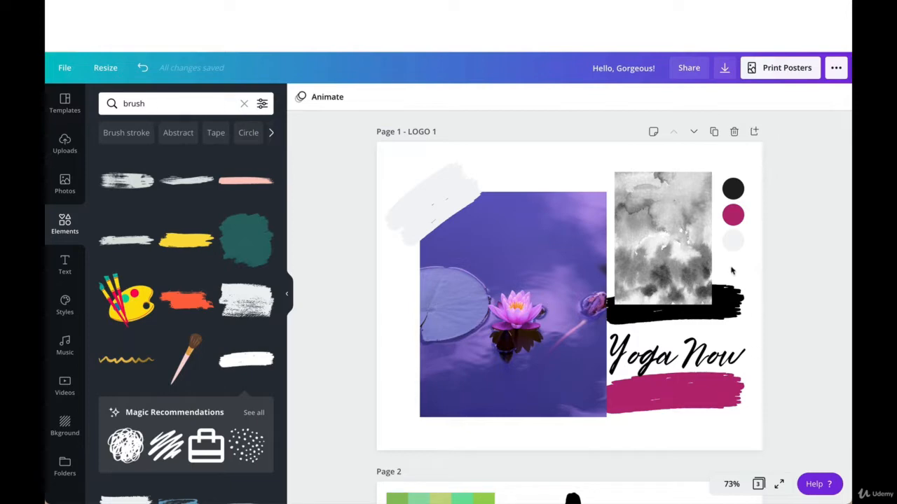
- Add a blank page at the end of the document and move it up to page 3, directly below the Raleway page
{"action": "scroll", "coordinate": [594, 408], "scroll_direction": "down", "scroll_amount": 3}
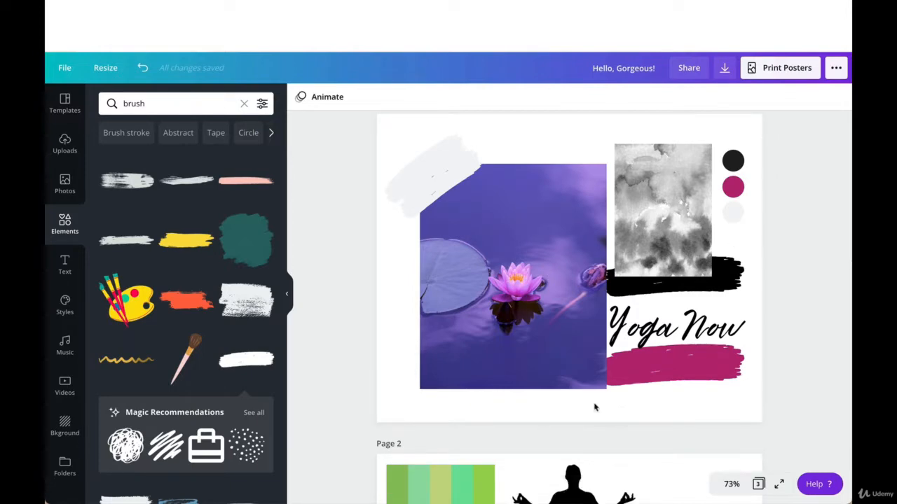
{"action": "scroll", "coordinate": [594, 408], "scroll_direction": "up", "scroll_amount": 3}
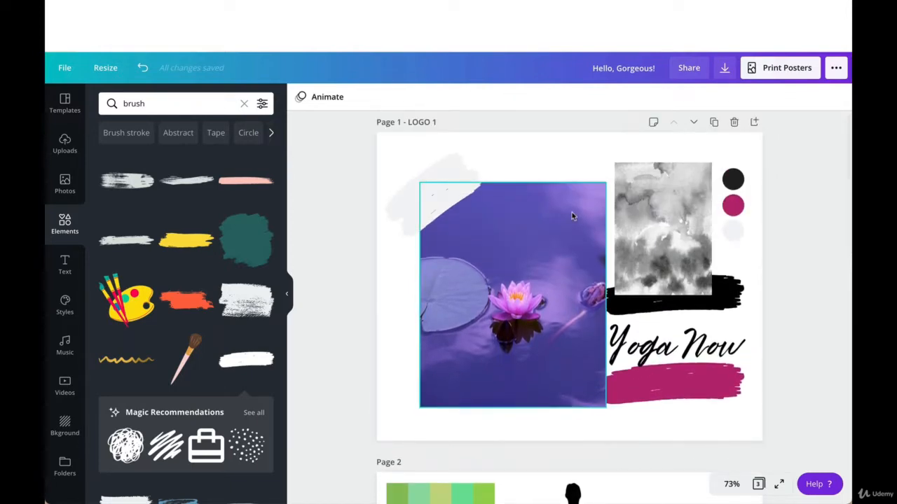
{"action": "scroll", "coordinate": [571, 213], "scroll_direction": "down", "scroll_amount": 3}
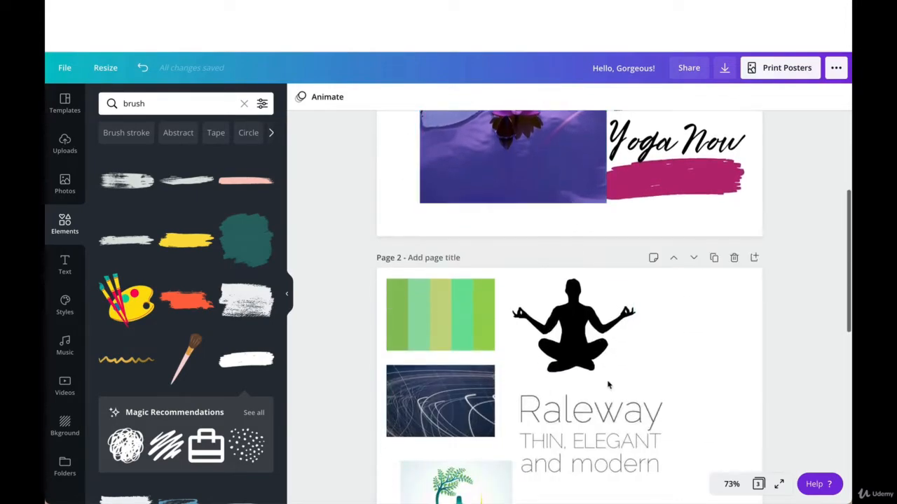
{"action": "scroll", "coordinate": [606, 384], "scroll_direction": "down", "scroll_amount": 7}
{"action": "scroll", "coordinate": [708, 182], "scroll_direction": "up", "scroll_amount": 10}
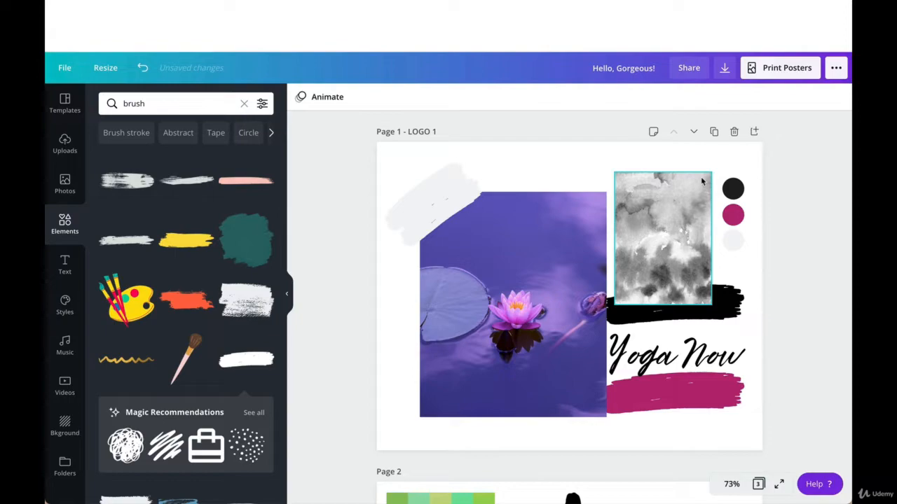
{"action": "scroll", "coordinate": [702, 182], "scroll_direction": "down", "scroll_amount": 10}
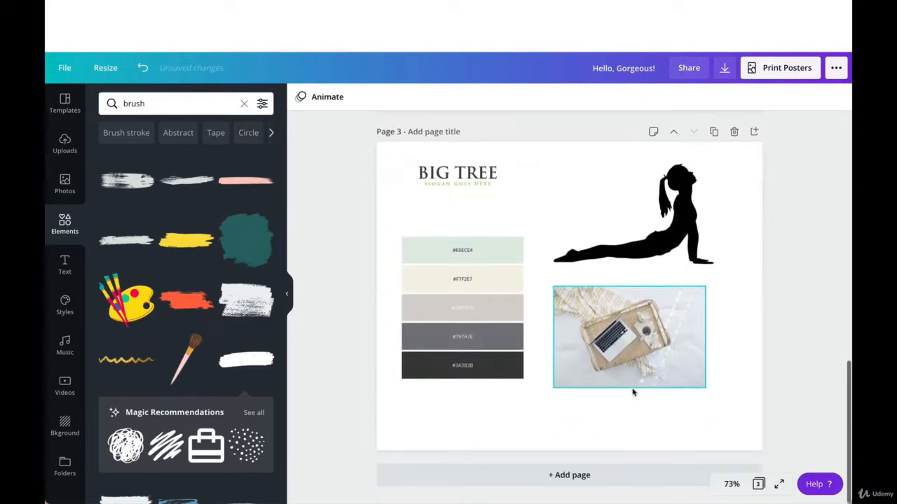
{"action": "left_click", "coordinate": [609, 475]}
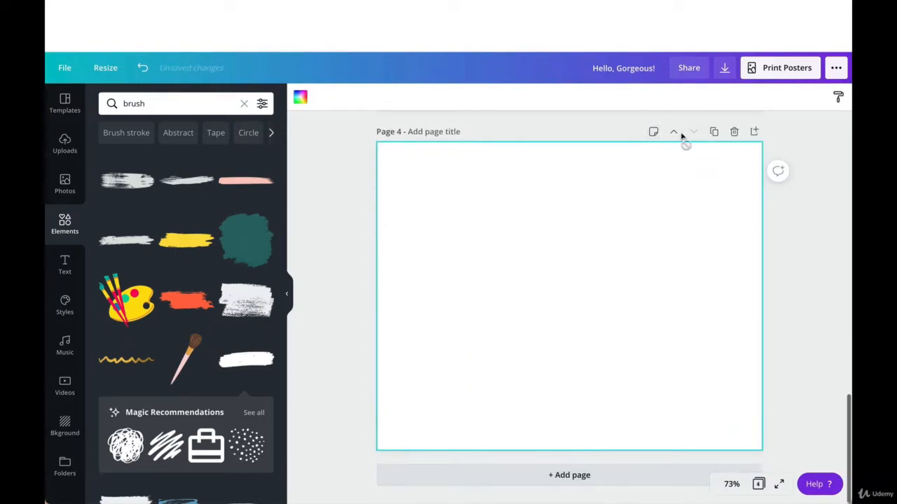
{"action": "left_click", "coordinate": [679, 136]}
{"action": "left_click", "coordinate": [675, 149]}
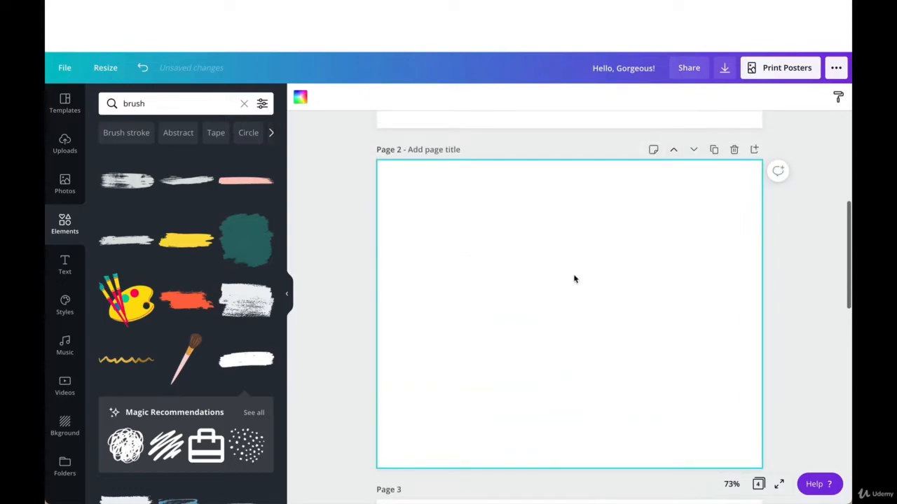
{"action": "scroll", "coordinate": [574, 278], "scroll_direction": "up", "scroll_amount": 2}
{"action": "scroll", "coordinate": [575, 278], "scroll_direction": "down", "scroll_amount": 5}
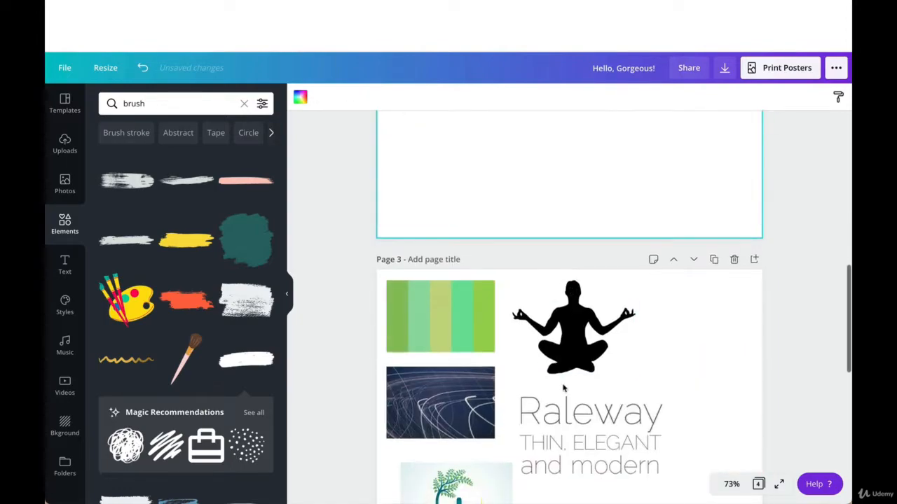
{"action": "scroll", "coordinate": [562, 387], "scroll_direction": "up", "scroll_amount": 3}
{"action": "left_click", "coordinate": [693, 152]}
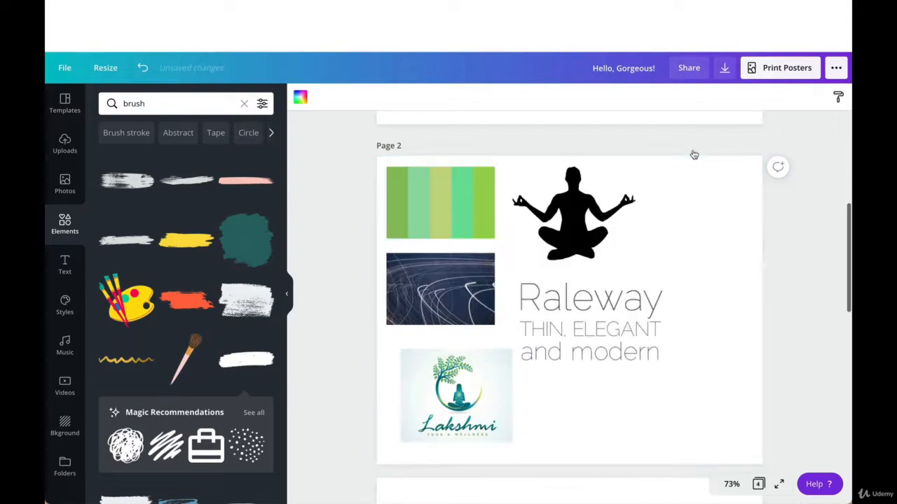
- Browse the mood board photo collage templates for a layout that suits the Raleway yoga brand elements
{"action": "scroll", "coordinate": [587, 184], "scroll_direction": "up", "scroll_amount": 4}
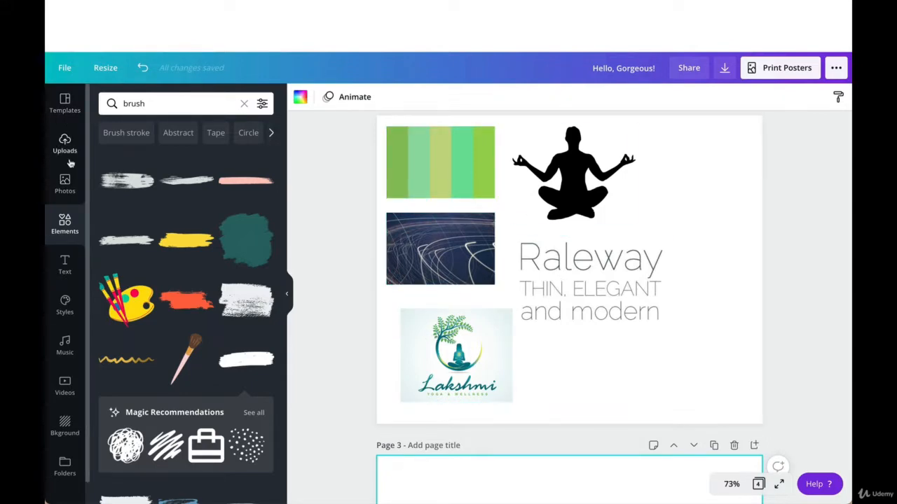
{"action": "left_click", "coordinate": [62, 104]}
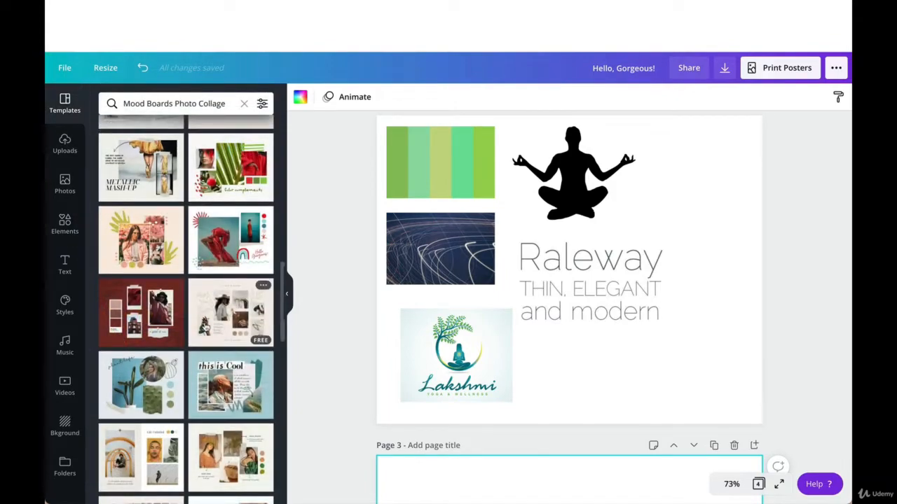
{"action": "scroll", "coordinate": [205, 328], "scroll_direction": "down", "scroll_amount": 1}
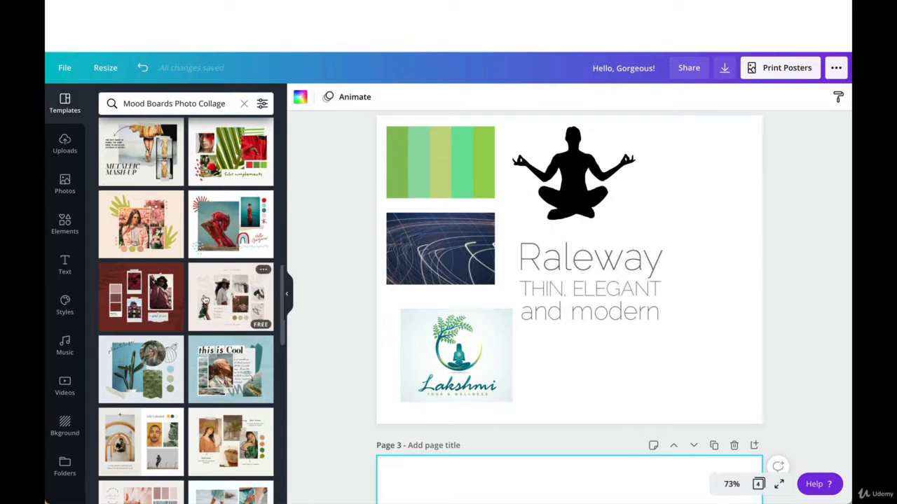
{"action": "scroll", "coordinate": [206, 300], "scroll_direction": "down", "scroll_amount": 1}
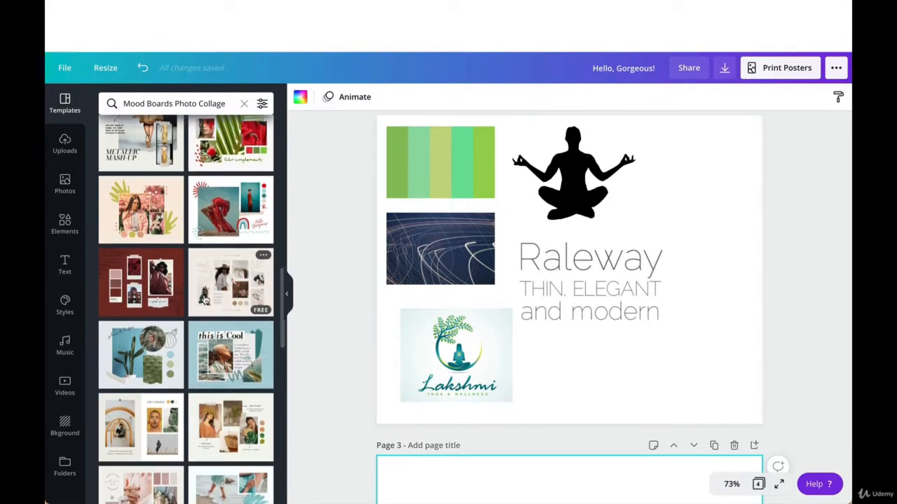
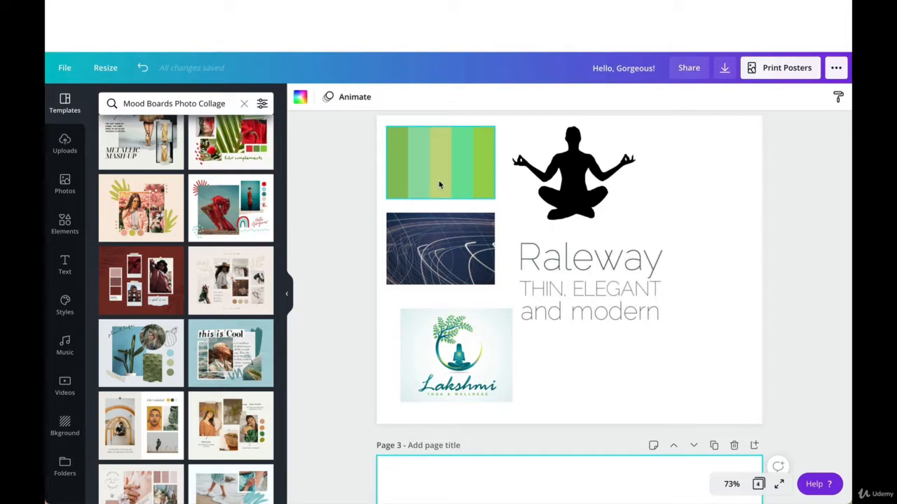
{"action": "scroll", "coordinate": [205, 441], "scroll_direction": "down", "scroll_amount": 3}
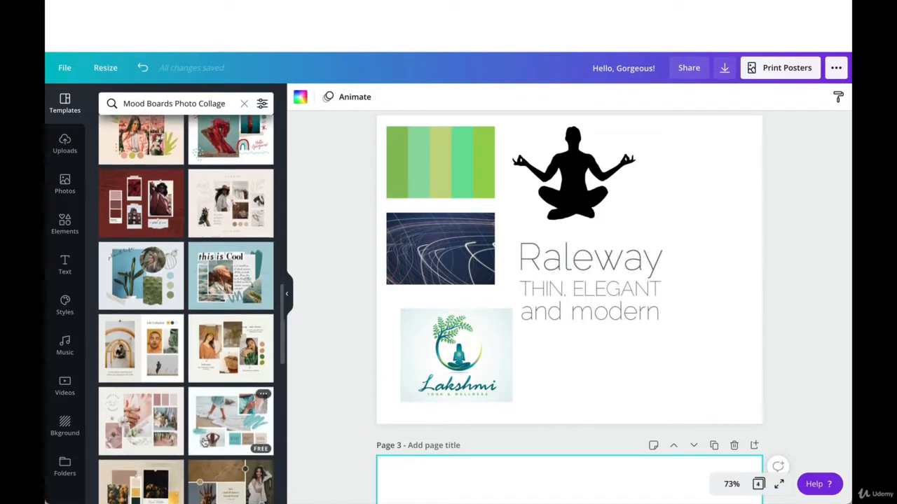
{"action": "scroll", "coordinate": [204, 442], "scroll_direction": "down", "scroll_amount": 1}
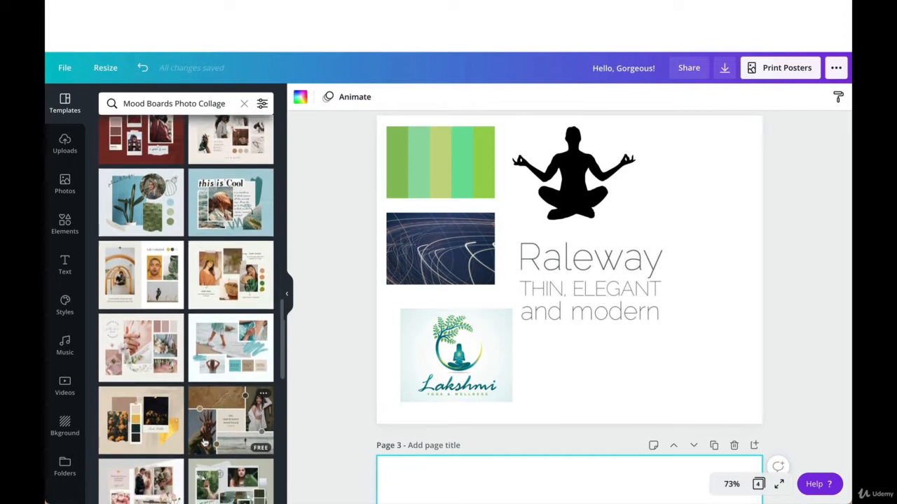
{"action": "scroll", "coordinate": [205, 441], "scroll_direction": "down", "scroll_amount": 2}
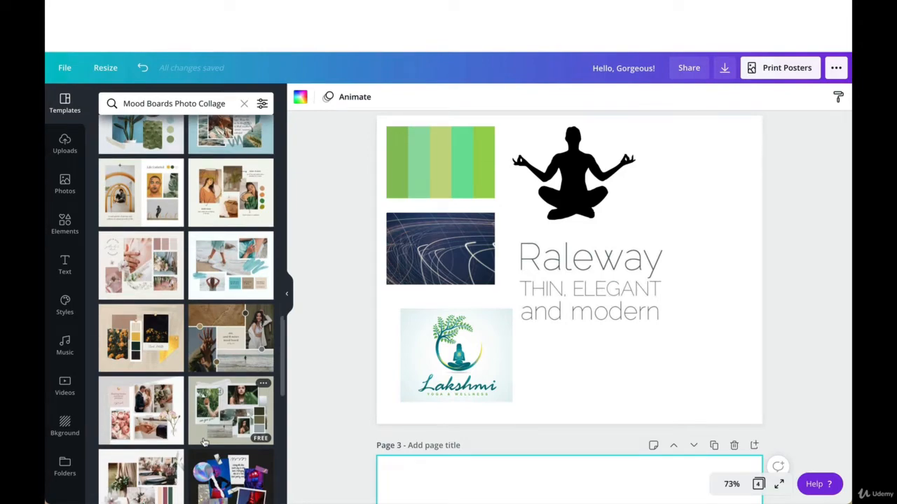
{"action": "scroll", "coordinate": [204, 441], "scroll_direction": "down", "scroll_amount": 1}
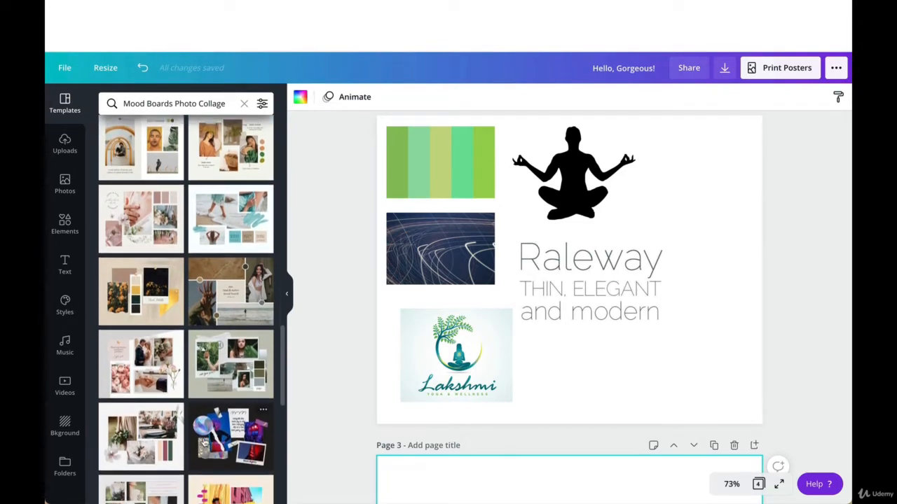
{"action": "scroll", "coordinate": [204, 441], "scroll_direction": "down", "scroll_amount": 4}
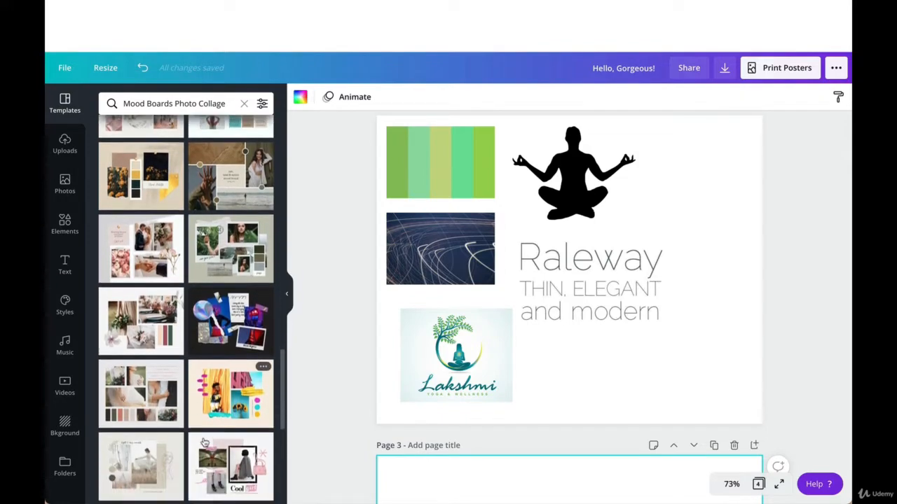
{"action": "scroll", "coordinate": [205, 441], "scroll_direction": "down", "scroll_amount": 3}
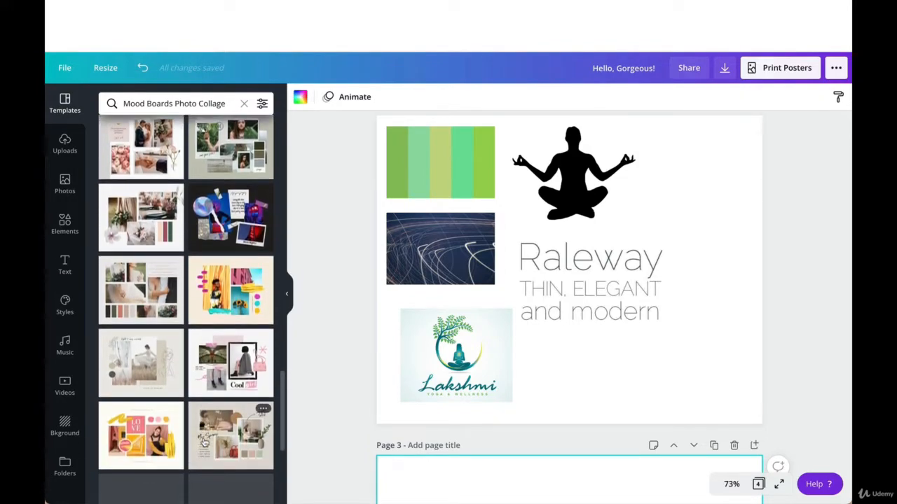
{"action": "scroll", "coordinate": [205, 442], "scroll_direction": "down", "scroll_amount": 1}
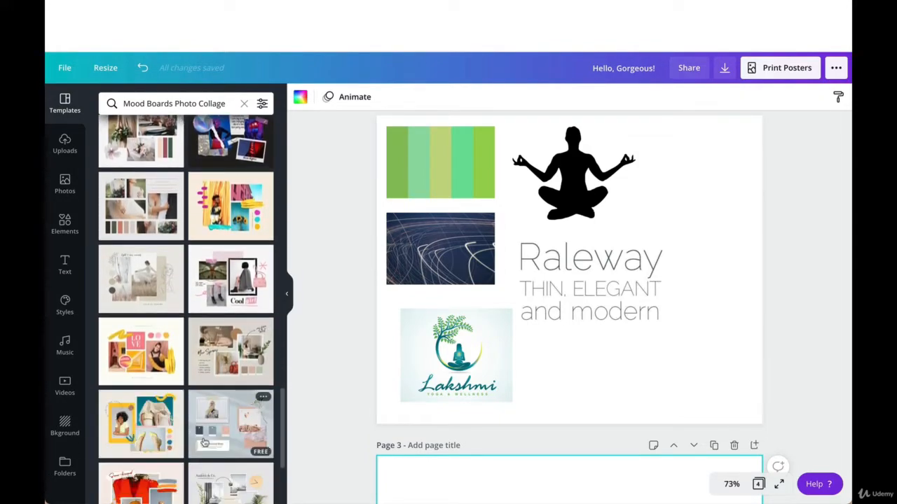
{"action": "scroll", "coordinate": [205, 442], "scroll_direction": "down", "scroll_amount": 1}
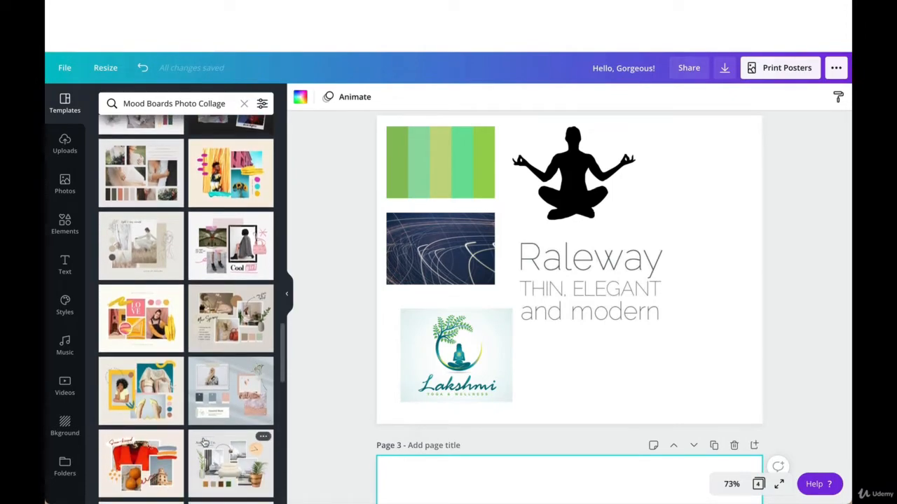
{"action": "scroll", "coordinate": [204, 442], "scroll_direction": "down", "scroll_amount": 3}
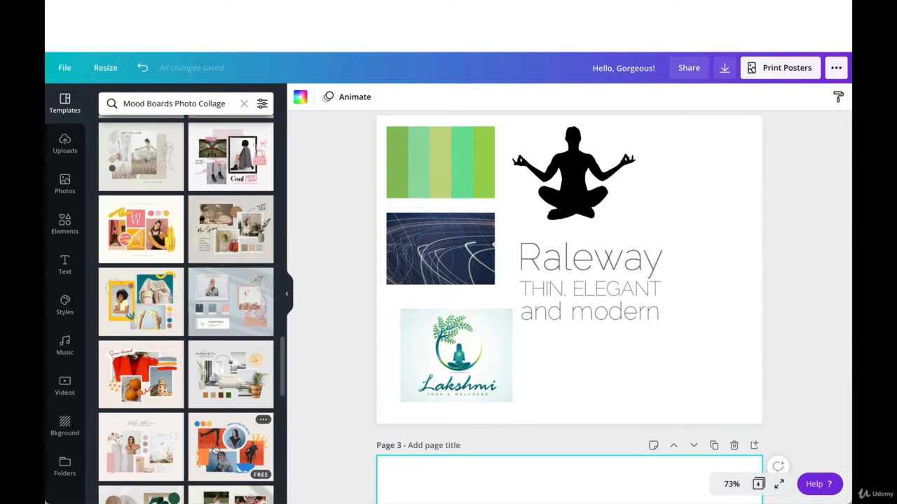
{"action": "scroll", "coordinate": [214, 448], "scroll_direction": "down", "scroll_amount": 10}
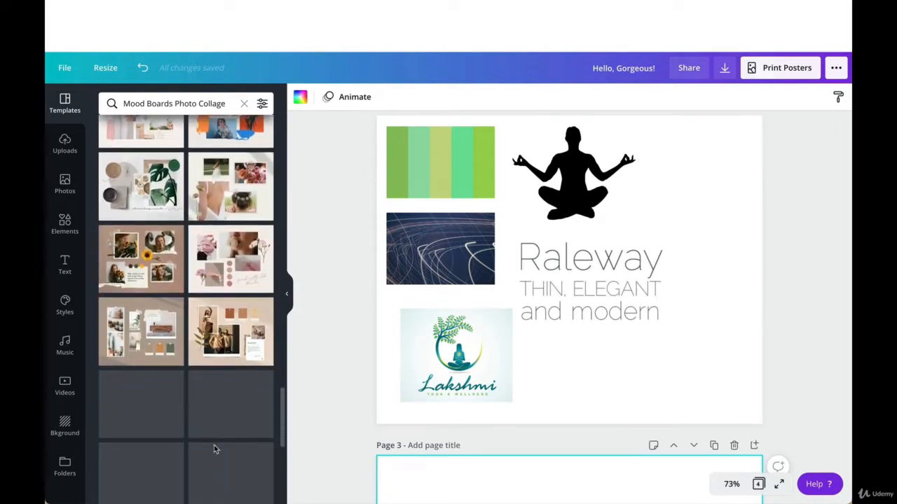
{"action": "scroll", "coordinate": [213, 449], "scroll_direction": "down", "scroll_amount": 4}
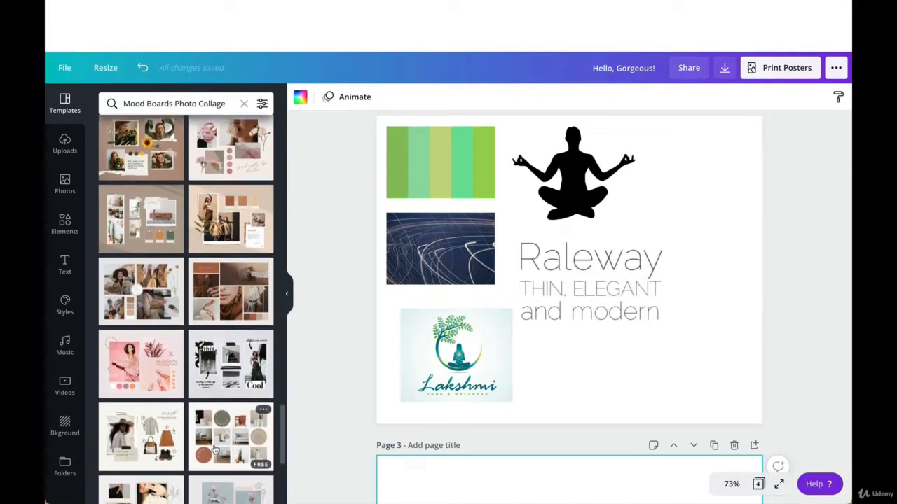
{"action": "scroll", "coordinate": [214, 448], "scroll_direction": "down", "scroll_amount": 6}
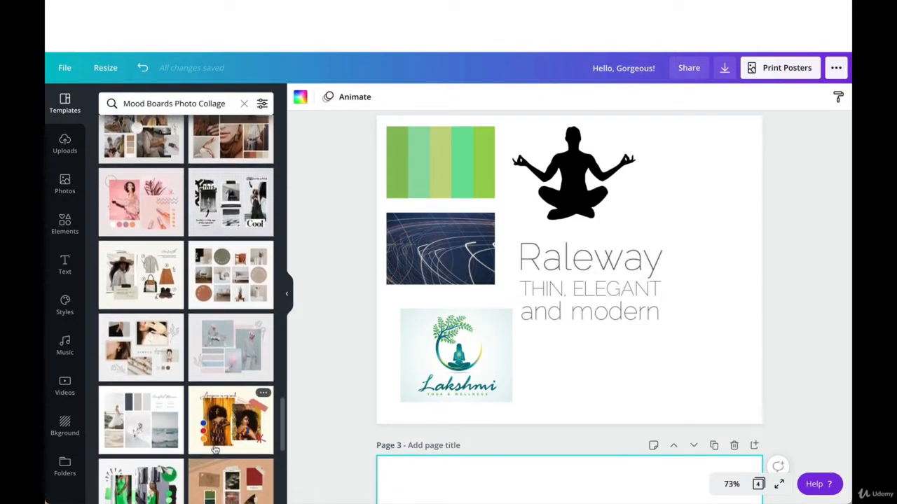
{"action": "scroll", "coordinate": [215, 450], "scroll_direction": "down", "scroll_amount": 1}
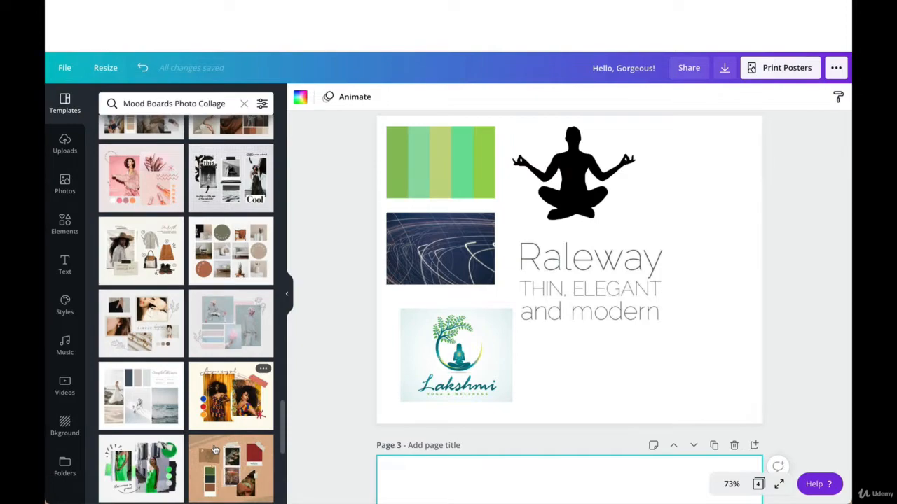
{"action": "left_click", "coordinate": [222, 338]}
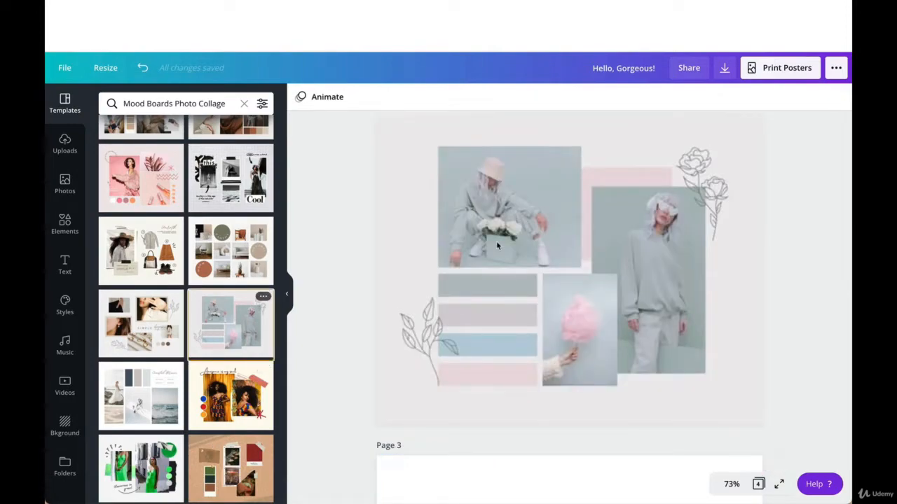
{"action": "scroll", "coordinate": [496, 245], "scroll_direction": "up", "scroll_amount": 5}
{"action": "scroll", "coordinate": [496, 245], "scroll_direction": "down", "scroll_amount": 10}
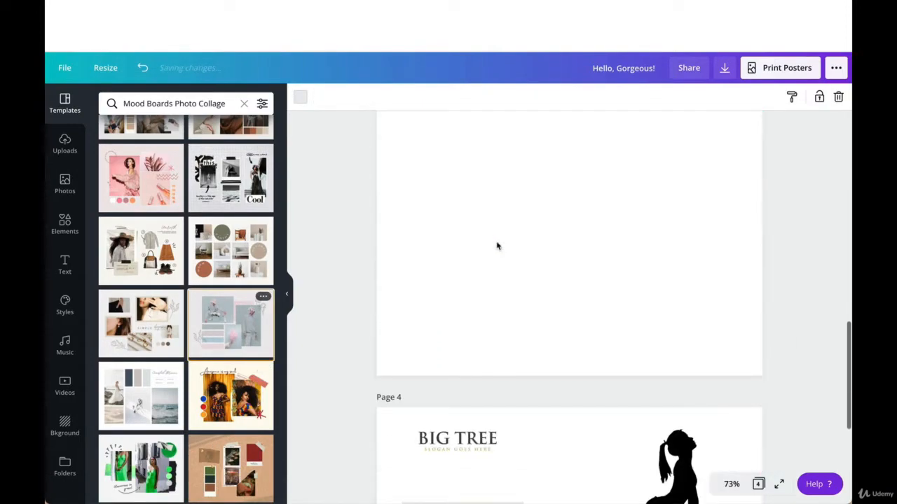
{"action": "scroll", "coordinate": [497, 245], "scroll_direction": "up", "scroll_amount": 6}
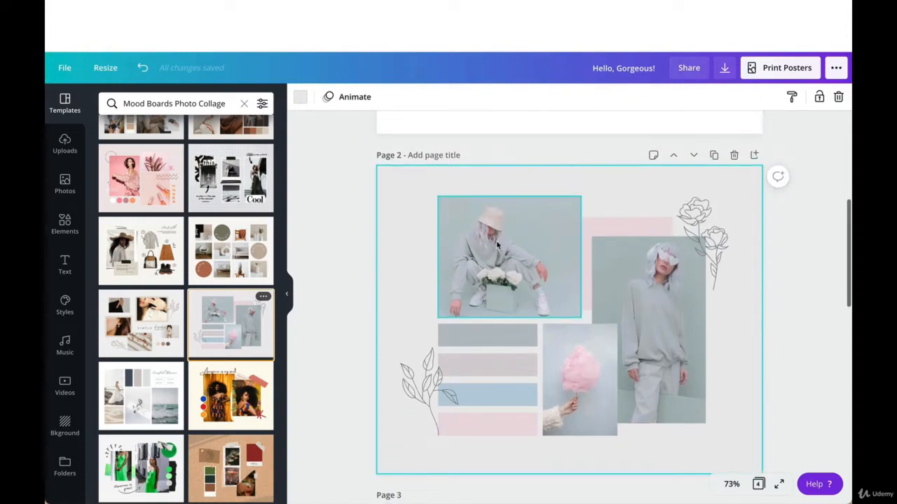
{"action": "left_click", "coordinate": [143, 68]}
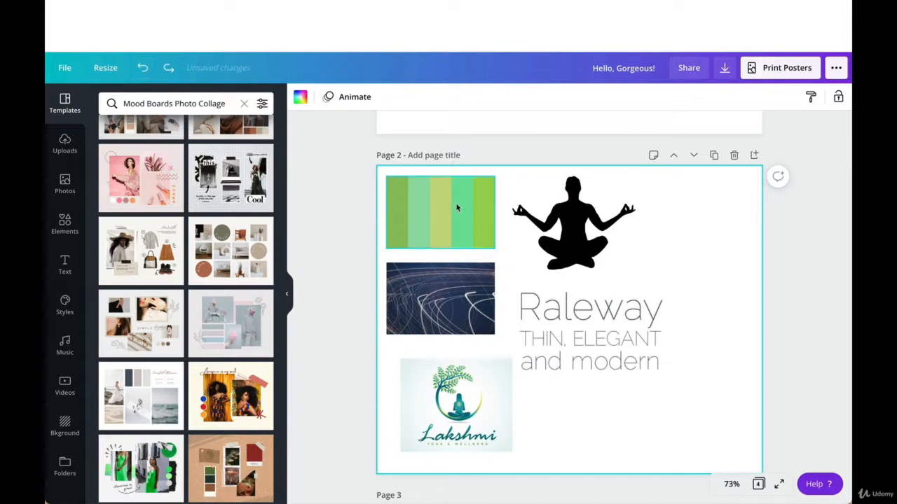
- Apply the pale grey and pink collage template with four colour bars to the blank page 3
{"action": "scroll", "coordinate": [464, 387], "scroll_direction": "down", "scroll_amount": 3}
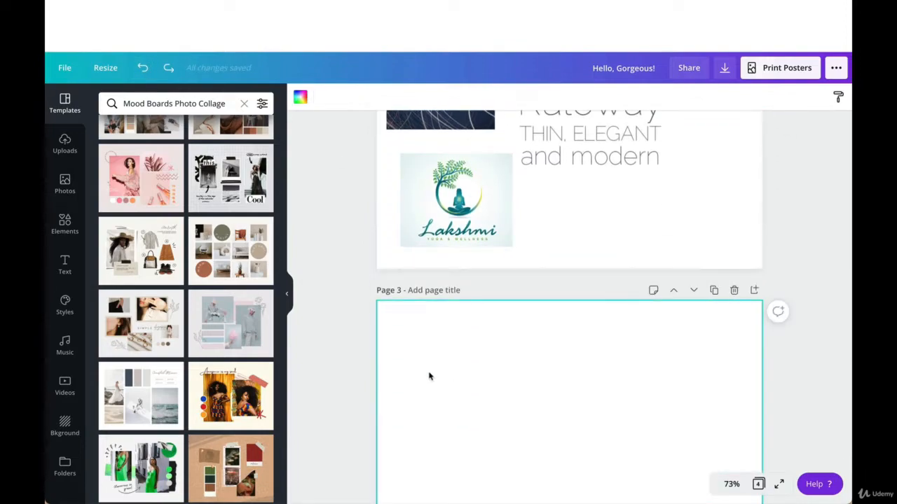
{"action": "left_click", "coordinate": [230, 323]}
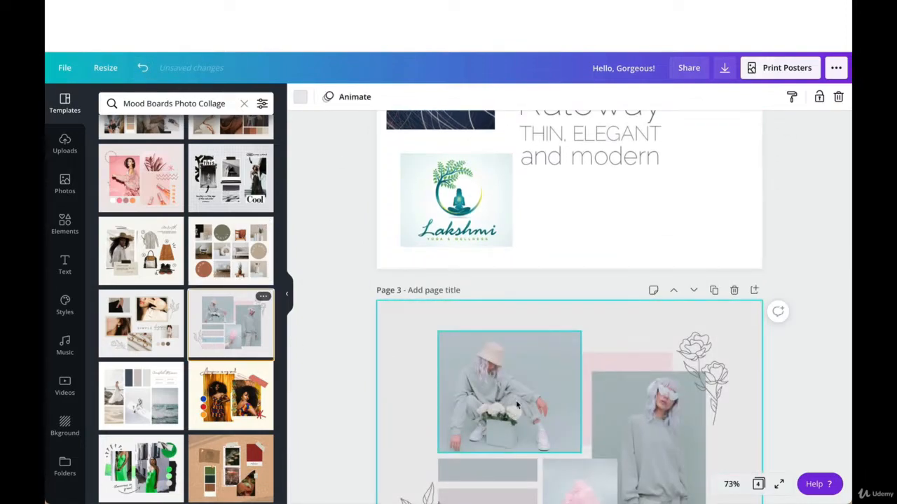
{"action": "scroll", "coordinate": [516, 405], "scroll_direction": "down", "scroll_amount": 3}
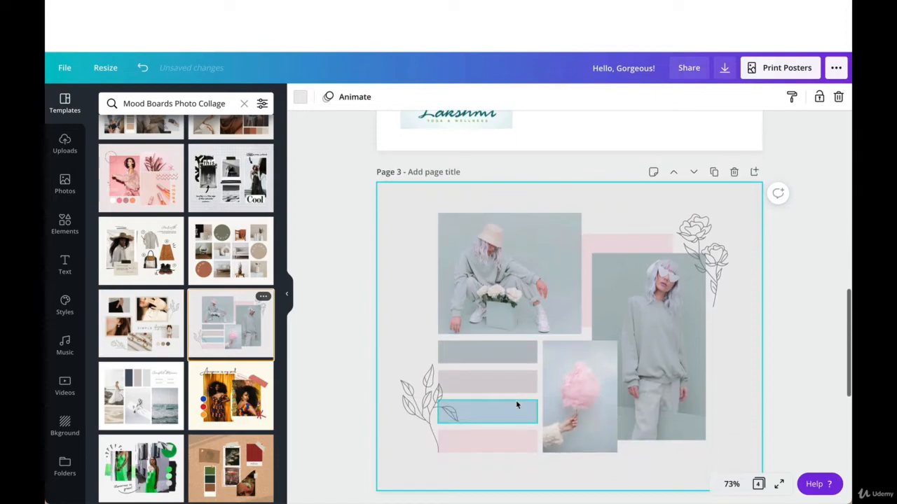
- Delete the line-drawn leaf branch and the line-drawn roses from the mood board on page 3
{"action": "left_click", "coordinate": [420, 403]}
{"action": "key", "text": "Delete"}
{"action": "left_click", "coordinate": [709, 263]}
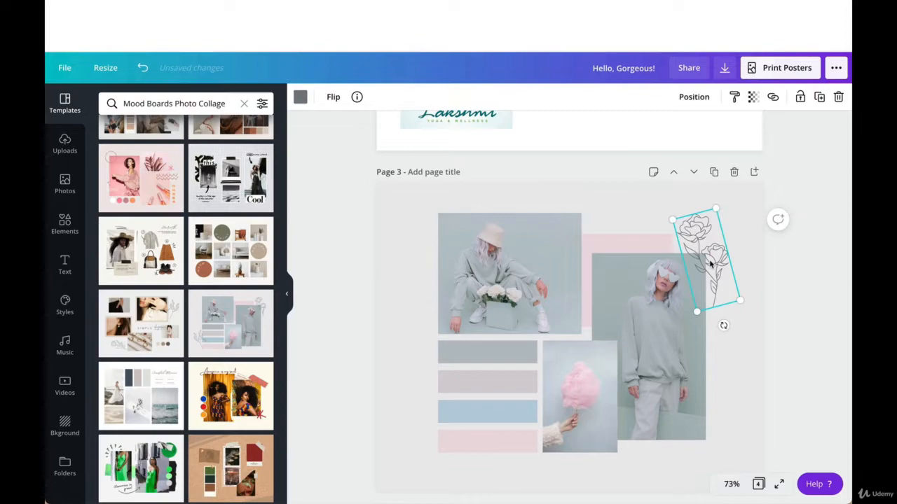
{"action": "key", "text": "Delete"}
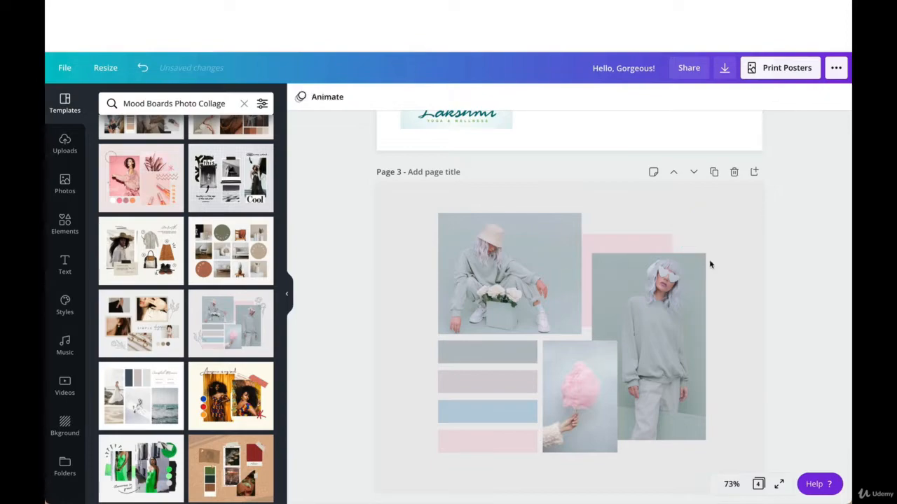
- Change the background of the page 3 mood board to white
{"action": "left_click", "coordinate": [400, 231]}
{"action": "left_click", "coordinate": [301, 96]}
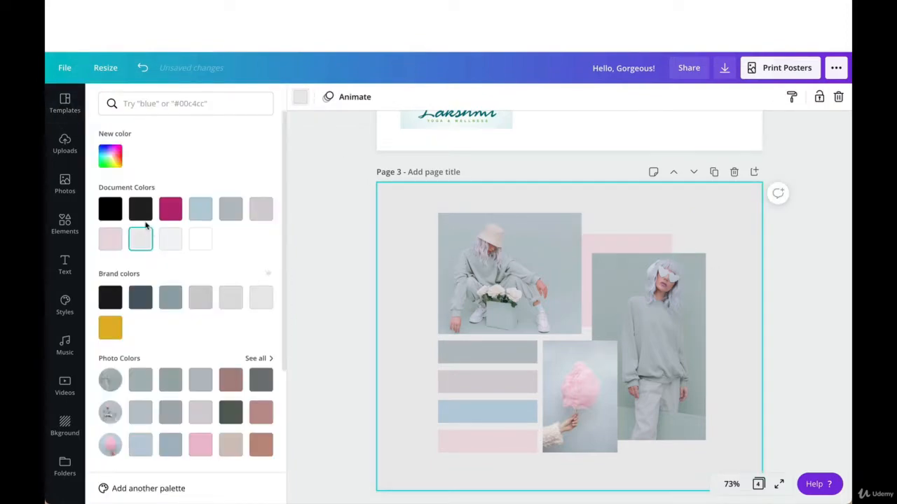
{"action": "left_click", "coordinate": [200, 239]}
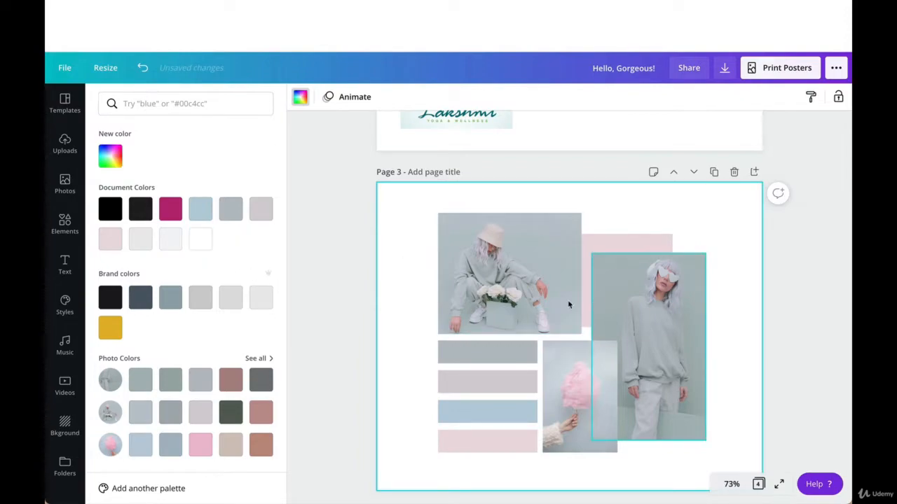
{"action": "left_click", "coordinate": [602, 246]}
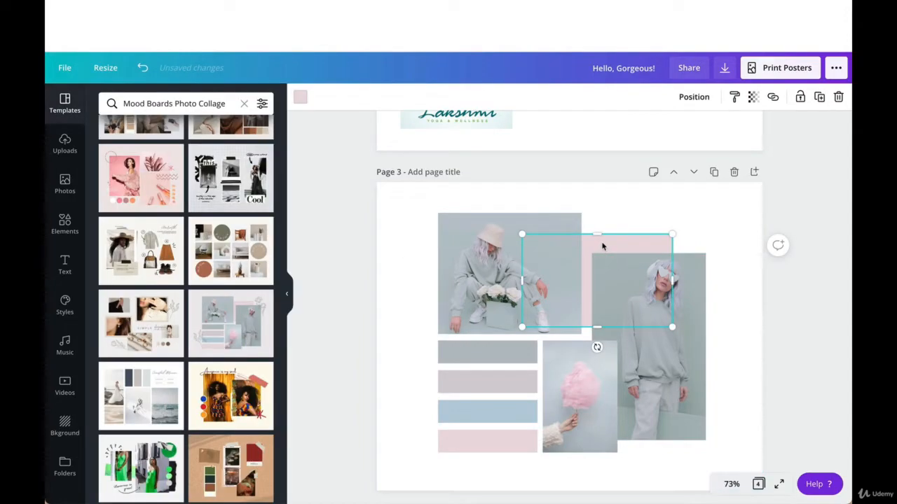
{"action": "left_click", "coordinate": [739, 295]}
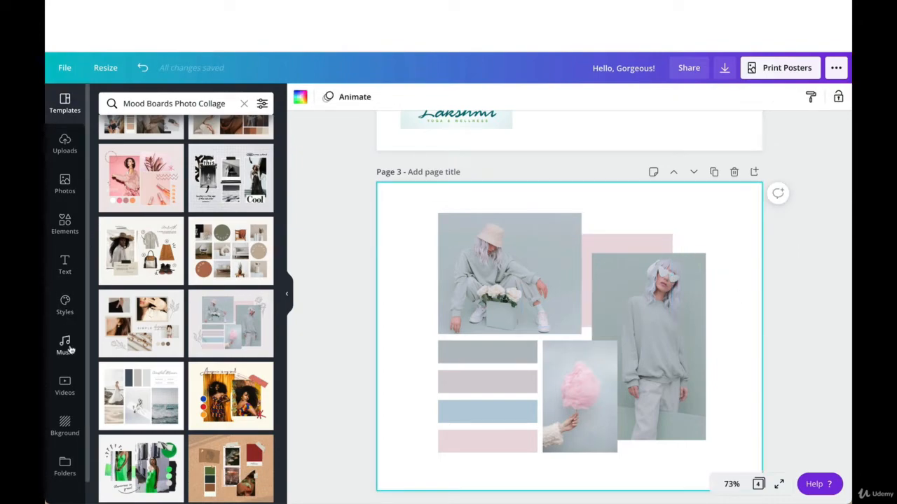
- Replace the photo of the crouching person with flowers with the uploaded dark blue light-trails image
{"action": "left_click", "coordinate": [65, 142]}
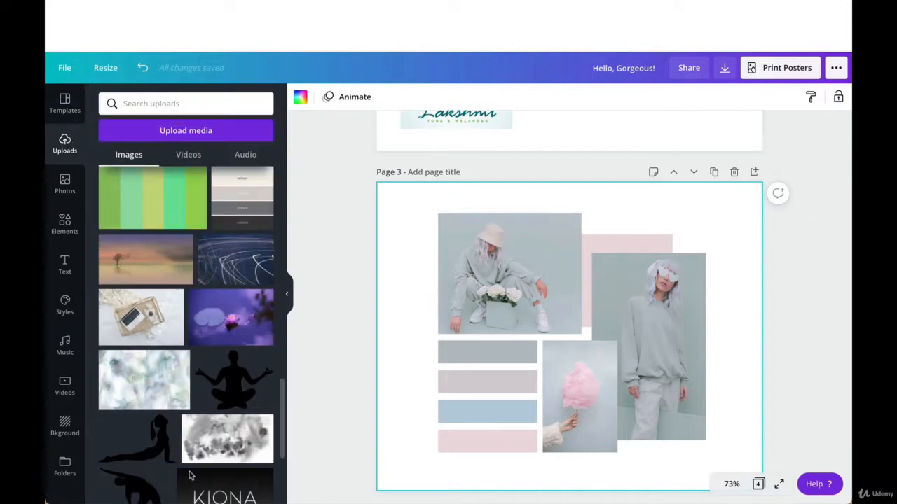
{"action": "scroll", "coordinate": [208, 400], "scroll_direction": "up", "scroll_amount": 1}
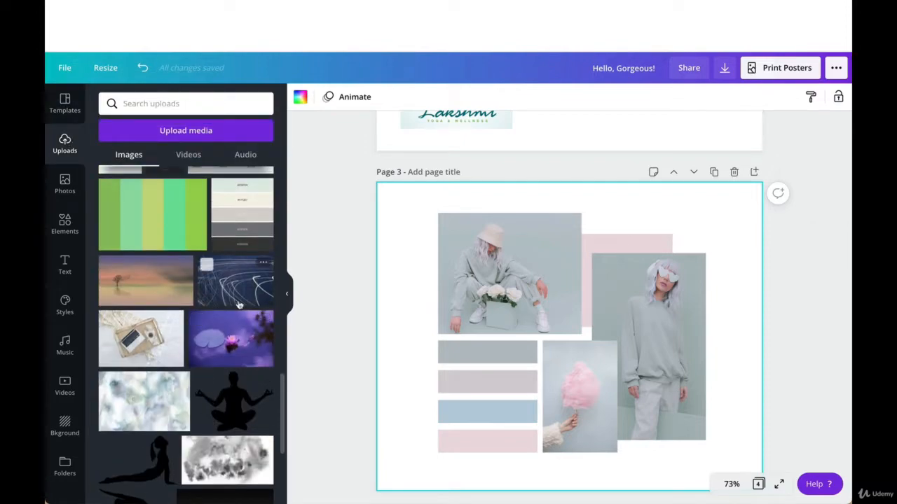
{"action": "left_click_drag", "start_coordinate": [210, 270], "coordinate": [552, 279]}
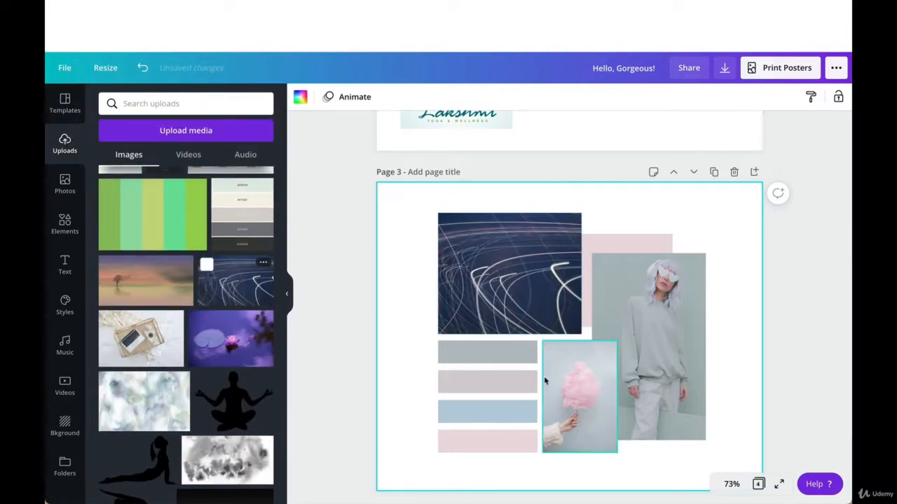
- Replace the photo of the standing person in grey on page 3 with the uploaded meditating silhouette
{"action": "left_click_drag", "start_coordinate": [231, 401], "coordinate": [620, 351]}
{"action": "double_click", "coordinate": [640, 336]}
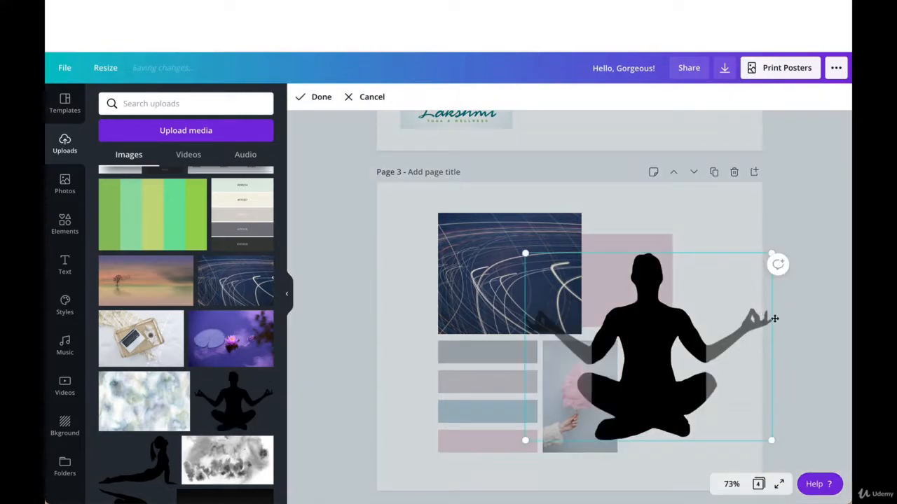
{"action": "left_click", "coordinate": [774, 319]}
{"action": "left_click", "coordinate": [659, 332]}
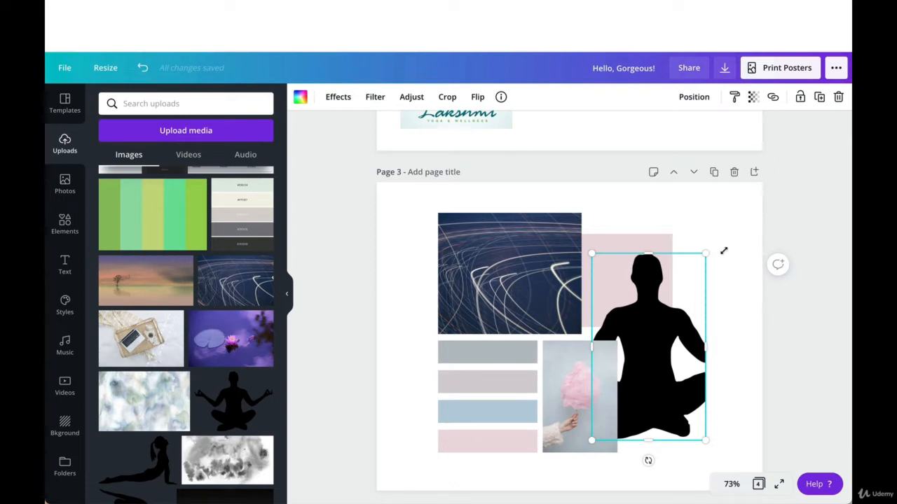
- Resize and reposition the meditating silhouette's frame so the full figure with both outstretched arms fits within page 3
{"action": "left_click_drag", "start_coordinate": [706, 253], "coordinate": [764, 227]}
{"action": "left_click_drag", "start_coordinate": [730, 284], "coordinate": [715, 282]}
{"action": "left_click_drag", "start_coordinate": [750, 335], "coordinate": [677, 332]}
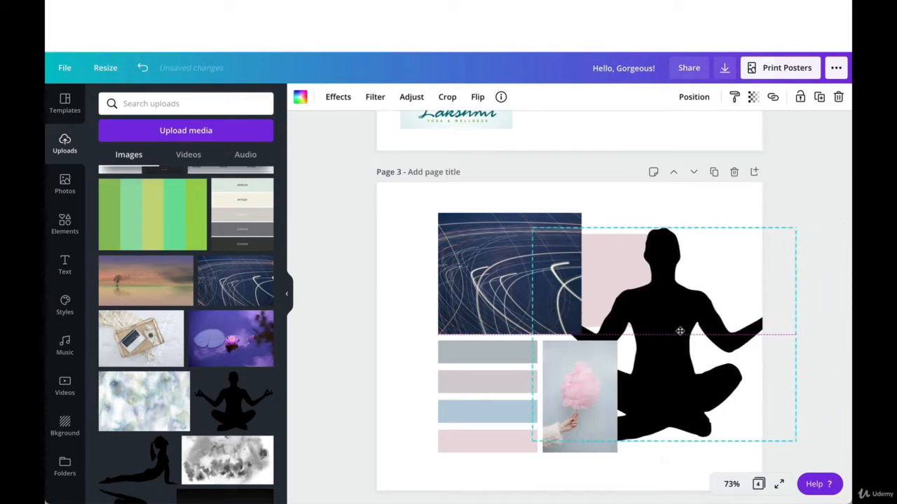
{"action": "left_click_drag", "start_coordinate": [723, 279], "coordinate": [721, 282]}
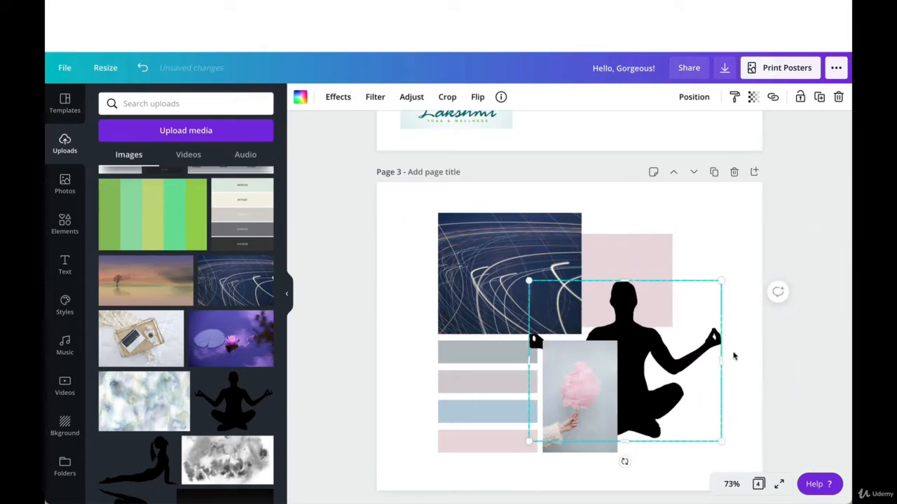
{"action": "left_click_drag", "start_coordinate": [723, 361], "coordinate": [757, 360]}
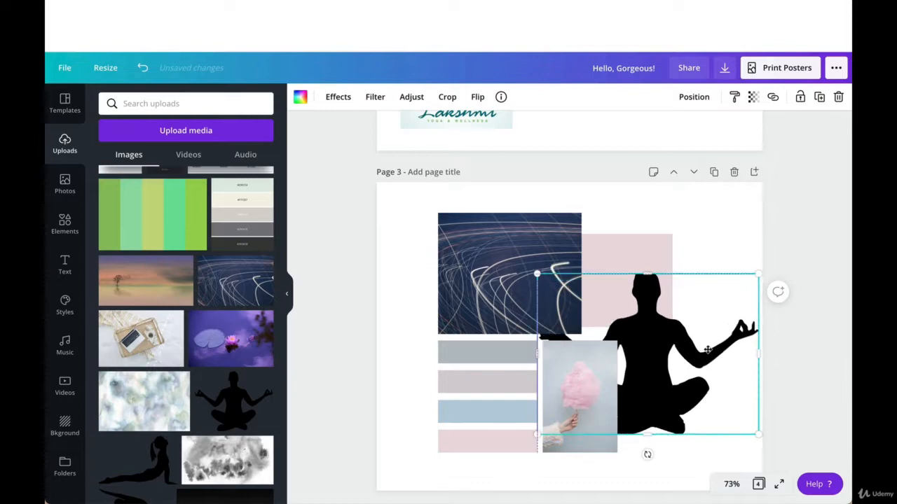
{"action": "left_click_drag", "start_coordinate": [704, 349], "coordinate": [716, 345]}
{"action": "left_click_drag", "start_coordinate": [660, 271], "coordinate": [660, 244]}
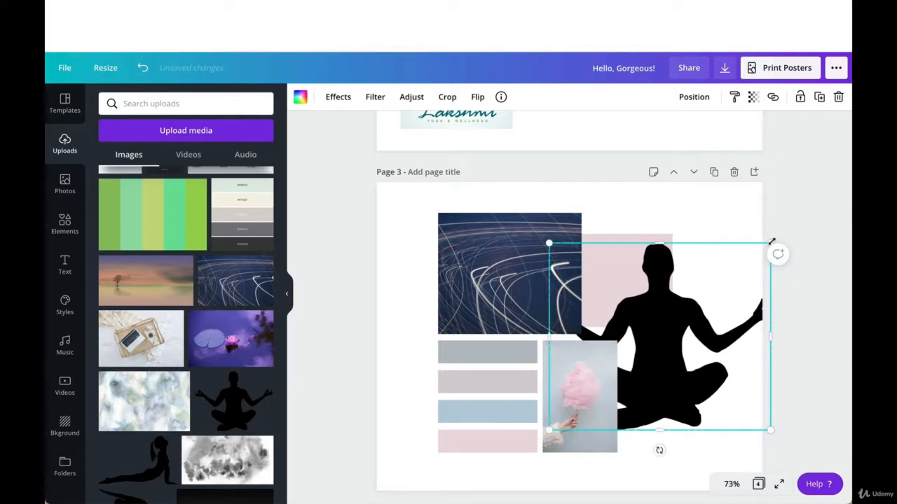
{"action": "left_click_drag", "start_coordinate": [771, 241], "coordinate": [725, 273]}
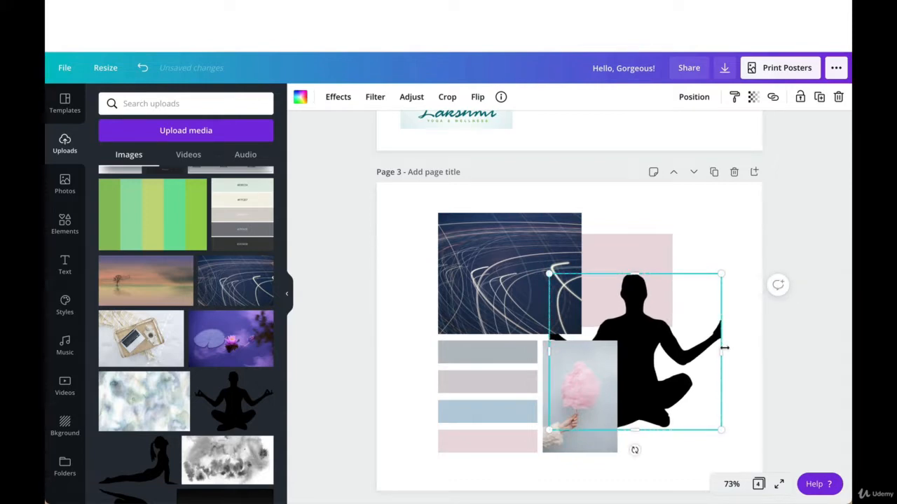
{"action": "left_click_drag", "start_coordinate": [724, 347], "coordinate": [765, 346]}
{"action": "left_click_drag", "start_coordinate": [690, 325], "coordinate": [674, 321]}
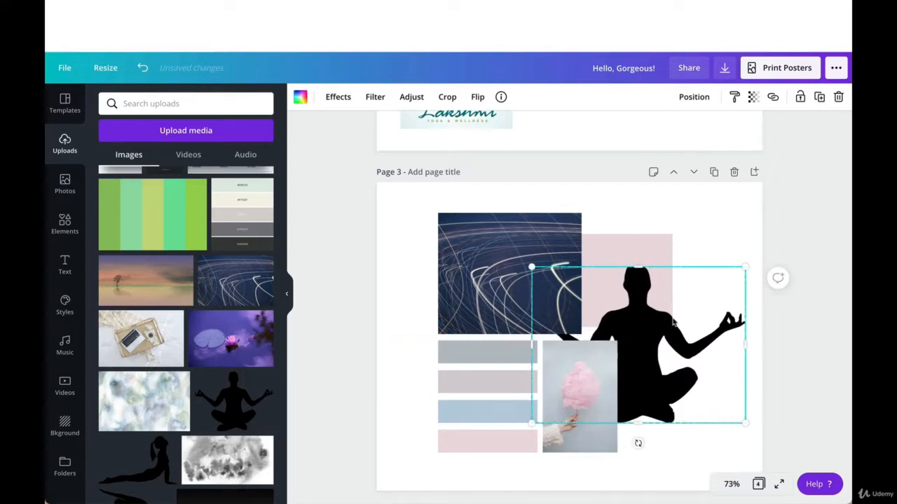
- Bring the silhouette forward so its hand overlaps the dark blue image, and extend its frame slightly above the head
{"action": "right_click", "coordinate": [629, 333]}
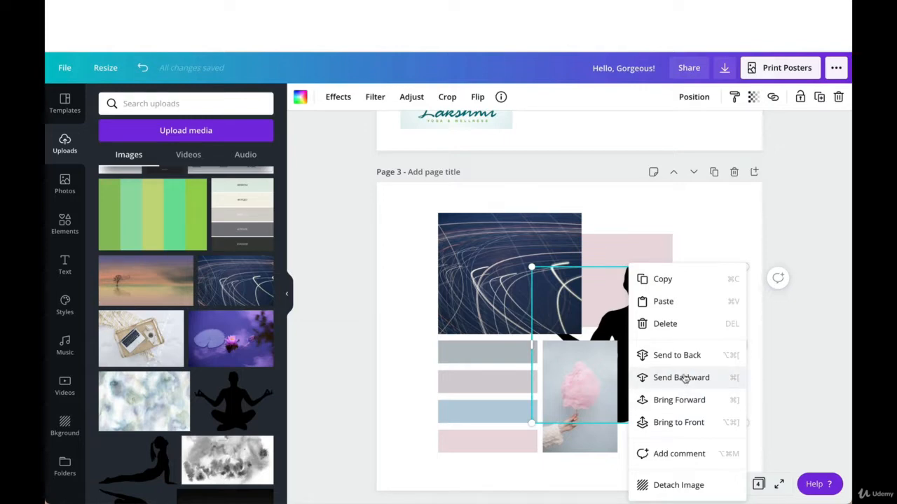
{"action": "left_click", "coordinate": [690, 400]}
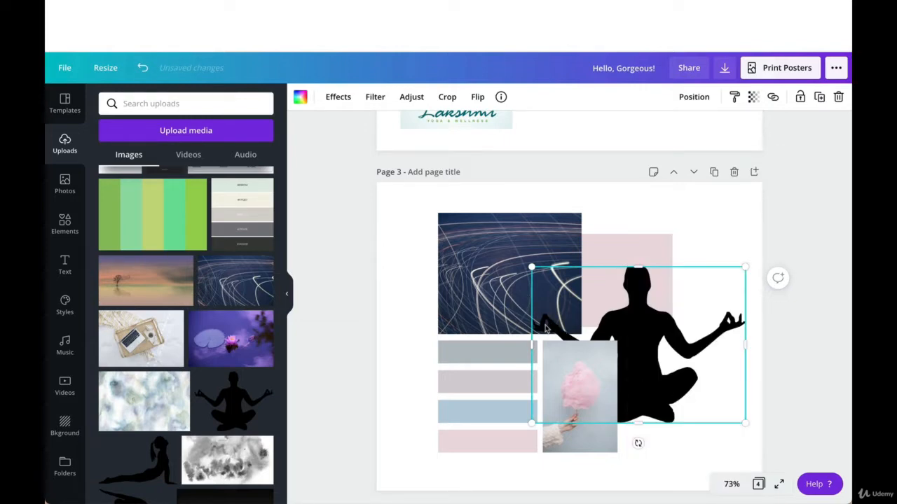
{"action": "left_click_drag", "start_coordinate": [638, 267], "coordinate": [638, 262]}
{"action": "left_click", "coordinate": [698, 216]}
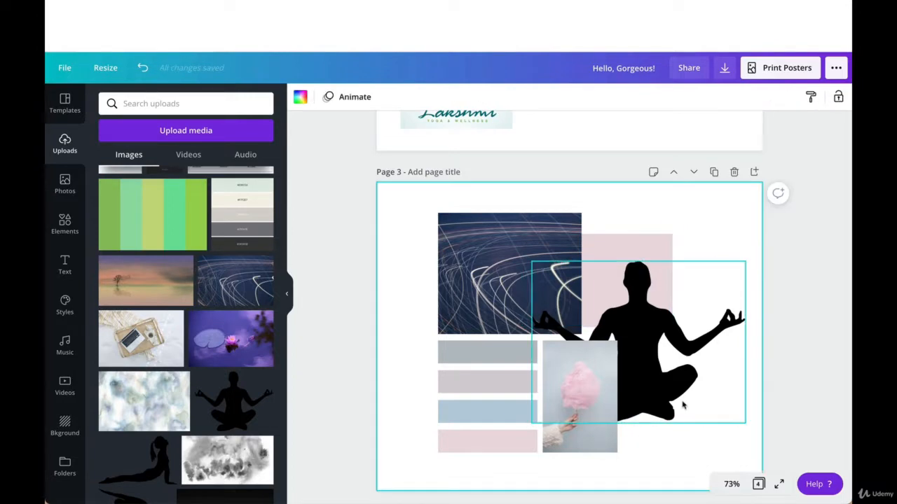
{"action": "left_click", "coordinate": [677, 400]}
{"action": "scroll", "coordinate": [677, 400], "scroll_direction": "up", "scroll_amount": 1}
{"action": "scroll", "coordinate": [677, 400], "scroll_direction": "down", "scroll_amount": 1}
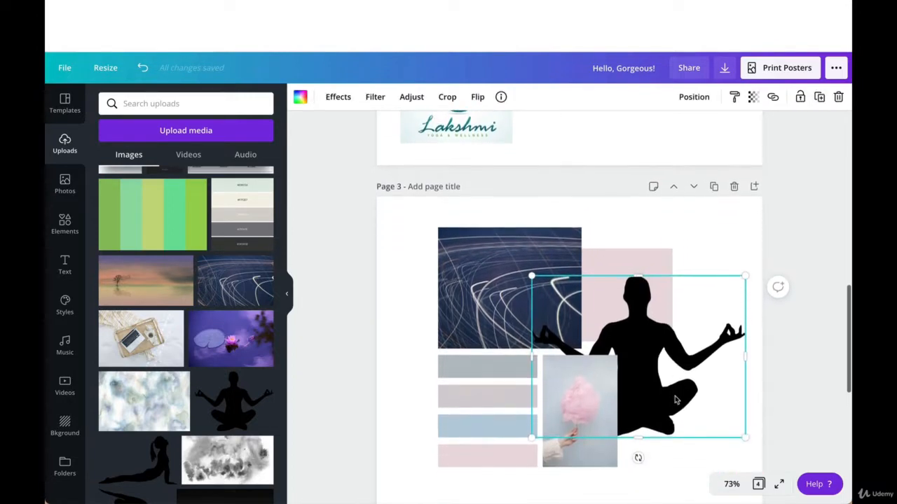
- Replace the pink cotton candy photo with the uploaded Lakshmi logo and widen its frame
{"action": "left_click", "coordinate": [605, 255]}
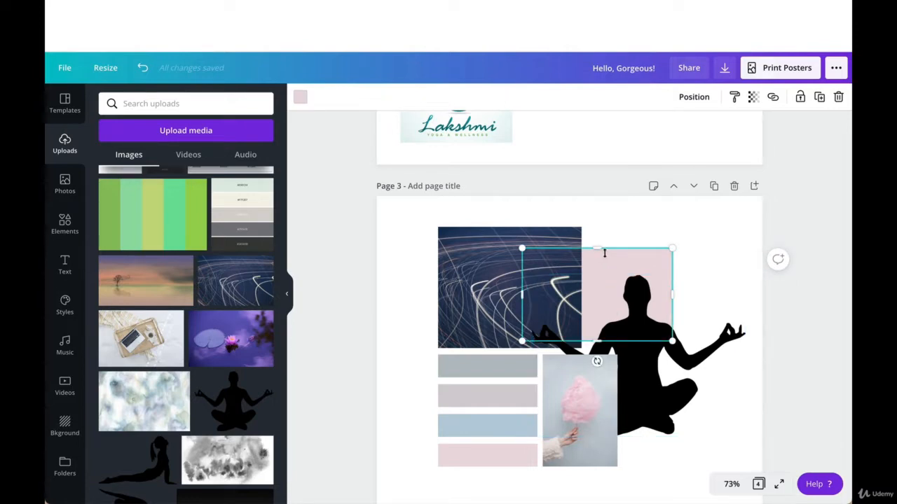
{"action": "scroll", "coordinate": [605, 255], "scroll_direction": "up", "scroll_amount": 5}
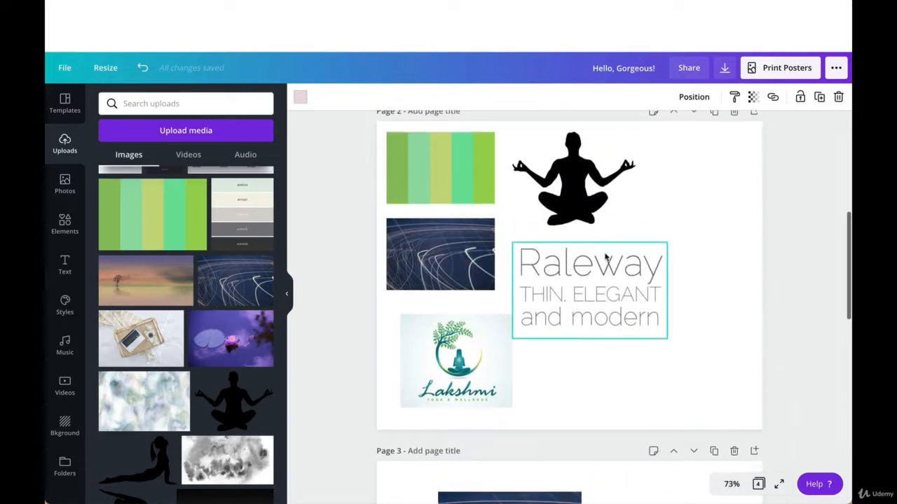
{"action": "scroll", "coordinate": [606, 257], "scroll_direction": "down", "scroll_amount": 1}
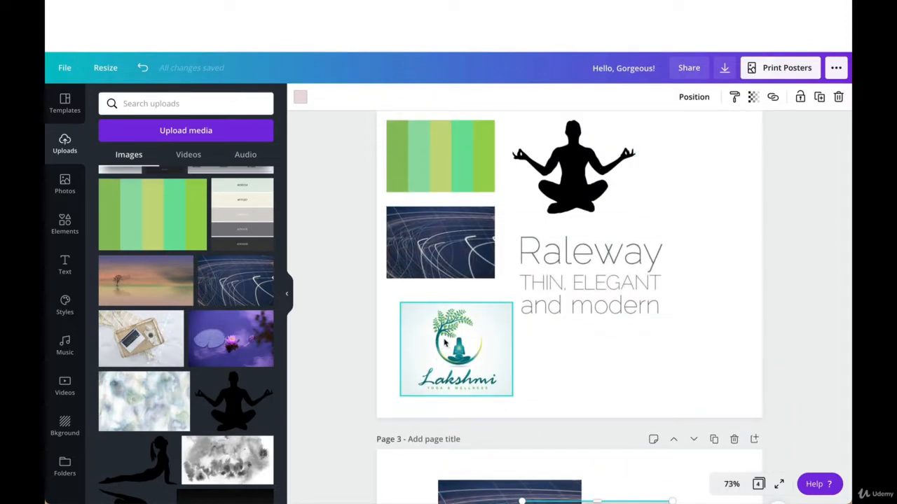
{"action": "scroll", "coordinate": [444, 341], "scroll_direction": "down", "scroll_amount": 5}
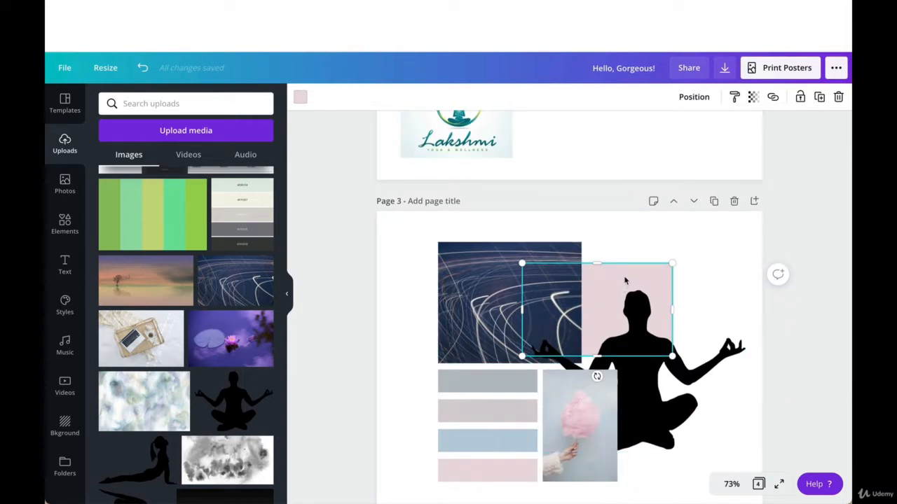
{"action": "scroll", "coordinate": [152, 354], "scroll_direction": "up", "scroll_amount": 3}
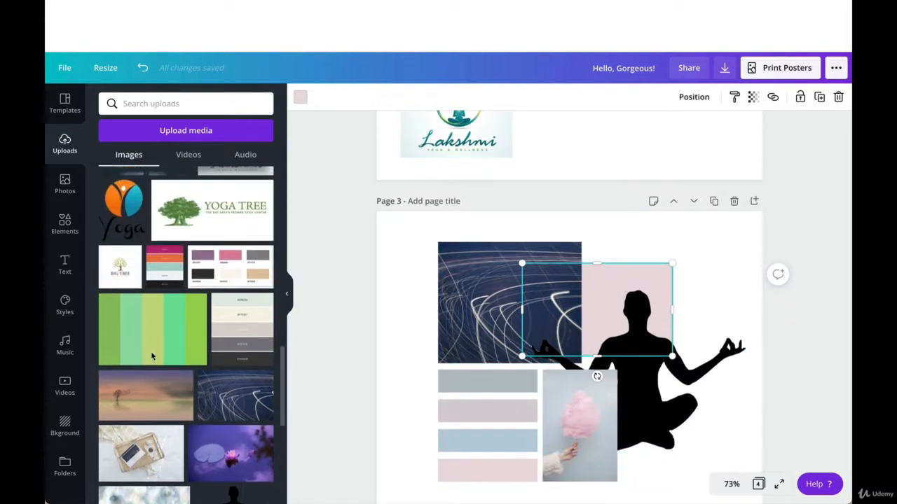
{"action": "scroll", "coordinate": [150, 351], "scroll_direction": "up", "scroll_amount": 5}
{"action": "left_click_drag", "start_coordinate": [235, 350], "coordinate": [650, 425]}
{"action": "left_click", "coordinate": [603, 436]}
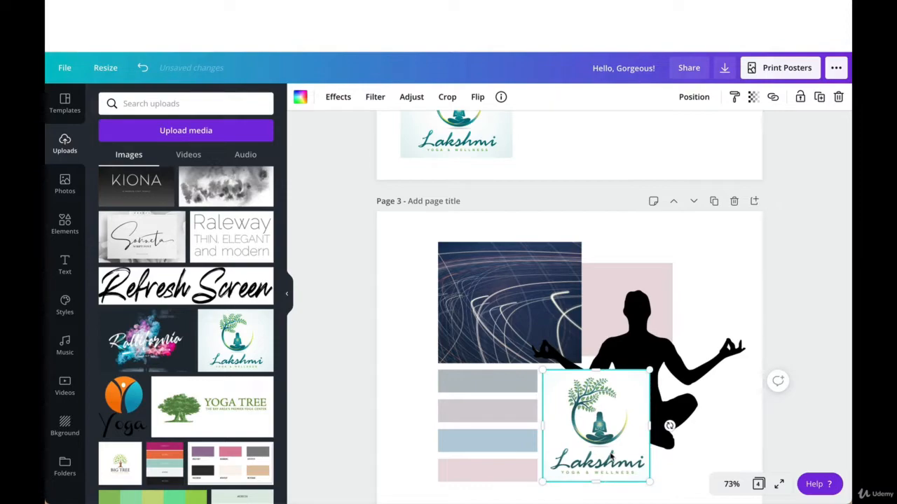
- Enlarge the Lakshmi logo inside its frame to crop it to the tree-and-figure emblem, and nudge the silhouette slightly to the right
{"action": "double_click", "coordinate": [641, 424]}
{"action": "scroll", "coordinate": [661, 406], "scroll_direction": "down", "scroll_amount": 3}
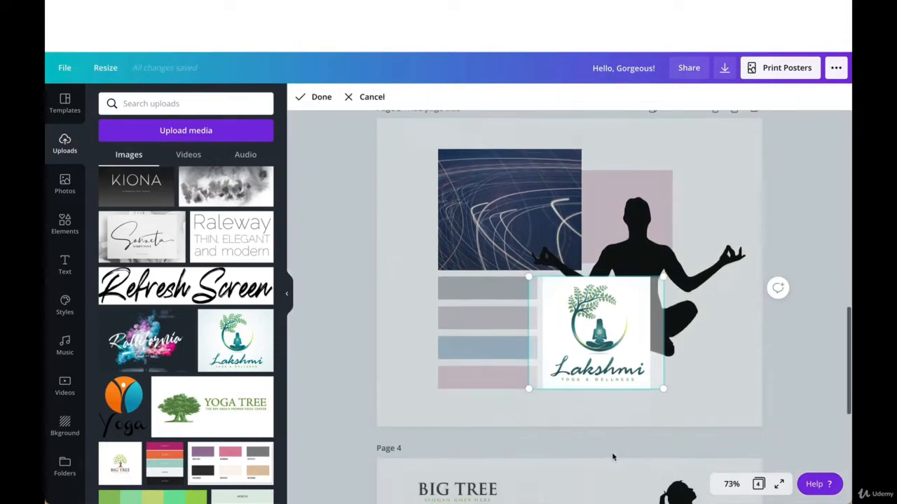
{"action": "left_click_drag", "start_coordinate": [671, 397], "coordinate": [636, 415]}
{"action": "left_click_drag", "start_coordinate": [686, 436], "coordinate": [693, 443]}
{"action": "left_click_drag", "start_coordinate": [611, 362], "coordinate": [604, 358]}
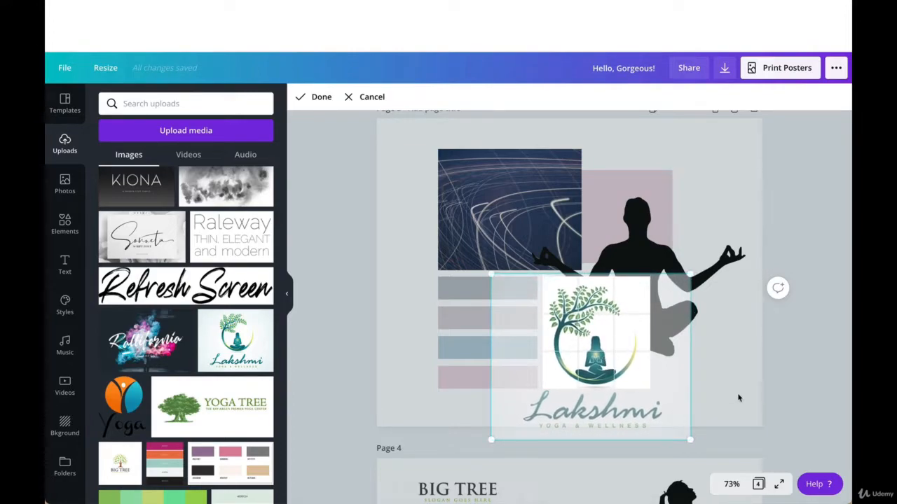
{"action": "left_click", "coordinate": [745, 397]}
{"action": "left_click", "coordinate": [656, 252]}
{"action": "left_click_drag", "start_coordinate": [656, 252], "coordinate": [662, 251]}
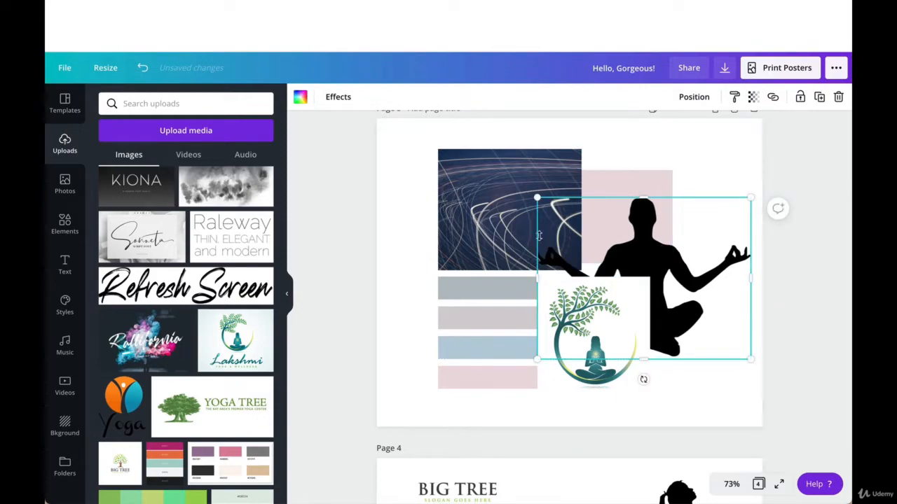
- Delete the lowest pink colour bar and enlarge the remaining three bars together to fill the freed space
{"action": "left_click", "coordinate": [500, 291]}
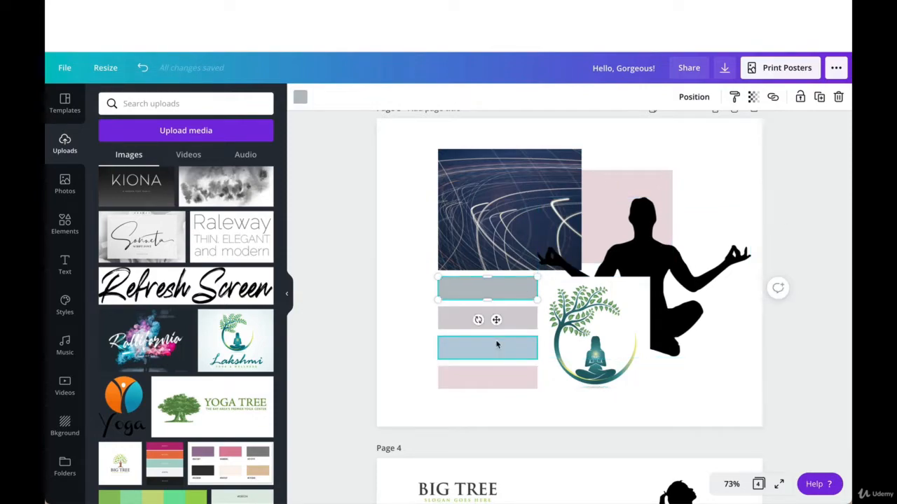
{"action": "left_click", "coordinate": [511, 380]}
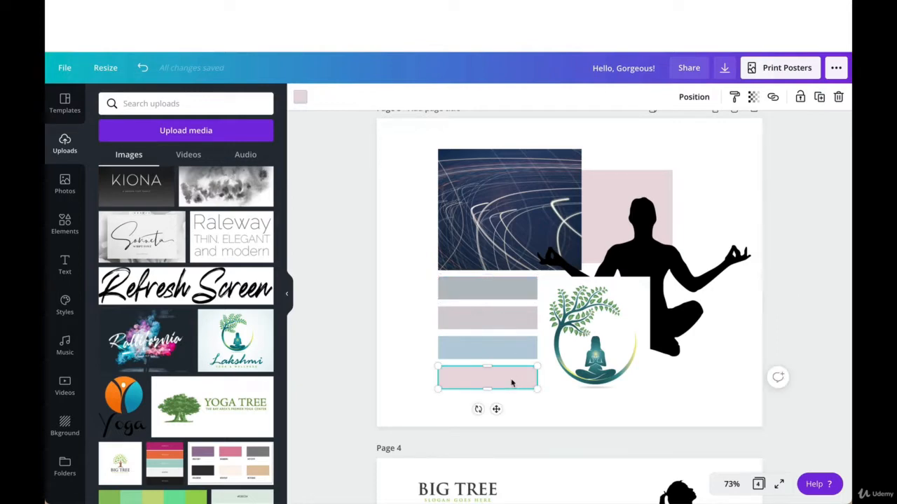
{"action": "key", "text": "Delete"}
{"action": "left_click", "coordinate": [505, 359]}
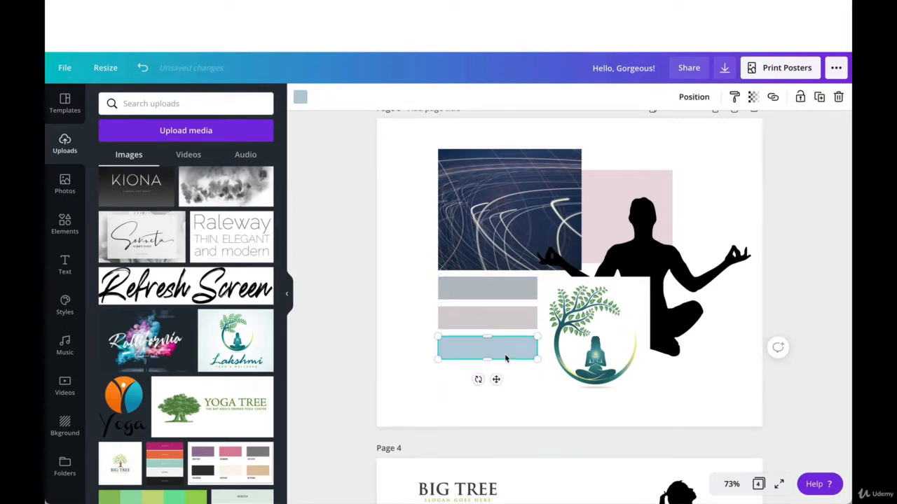
{"action": "left_click", "coordinate": [495, 309], "text": "shift"}
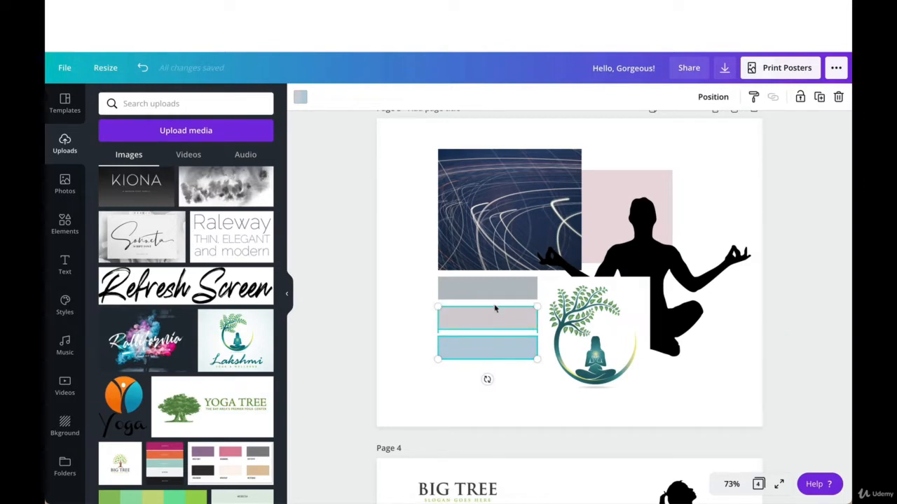
{"action": "left_click", "coordinate": [497, 295], "text": "shift"}
{"action": "left_click_drag", "start_coordinate": [537, 361], "coordinate": [570, 396]}
{"action": "left_click", "coordinate": [597, 399]}
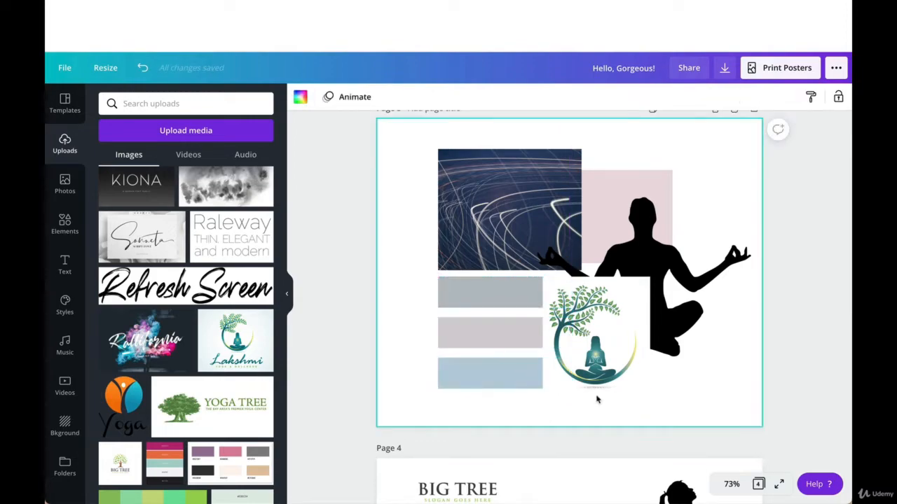
- Recolour the uppermost bar with the green #8EC15D sampled from the first stripe of the palette on page 2
{"action": "left_click", "coordinate": [467, 296]}
{"action": "scroll", "coordinate": [466, 296], "scroll_direction": "up", "scroll_amount": 1}
{"action": "scroll", "coordinate": [466, 296], "scroll_direction": "up", "scroll_amount": 5}
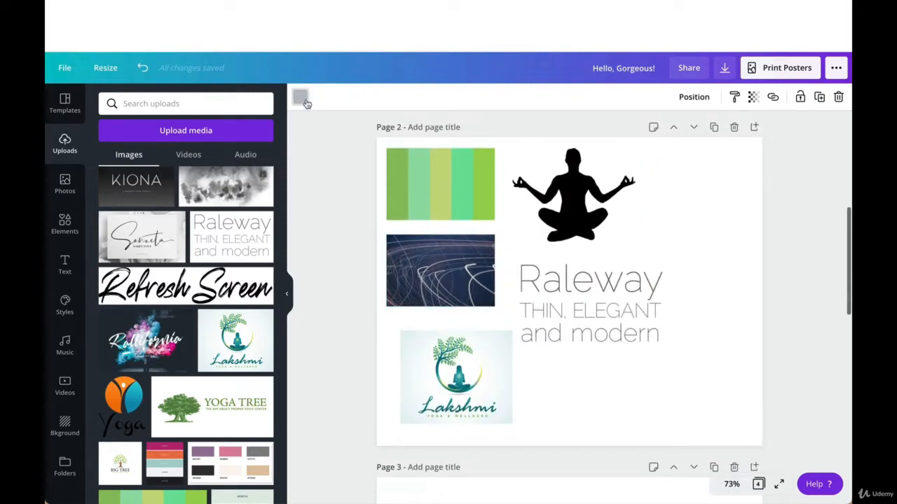
{"action": "left_click", "coordinate": [300, 97]}
{"action": "left_click", "coordinate": [110, 155]}
{"action": "left_click", "coordinate": [246, 271]}
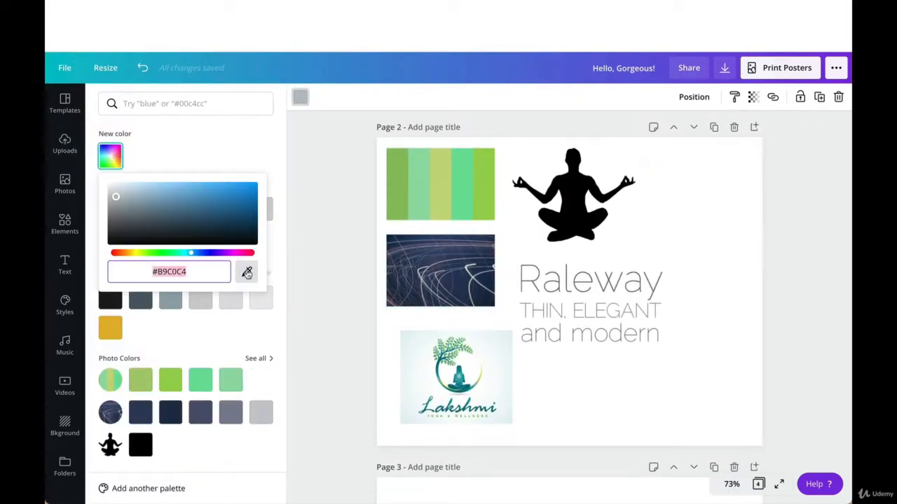
{"action": "left_click", "coordinate": [397, 186]}
{"action": "scroll", "coordinate": [396, 186], "scroll_direction": "down", "scroll_amount": 5}
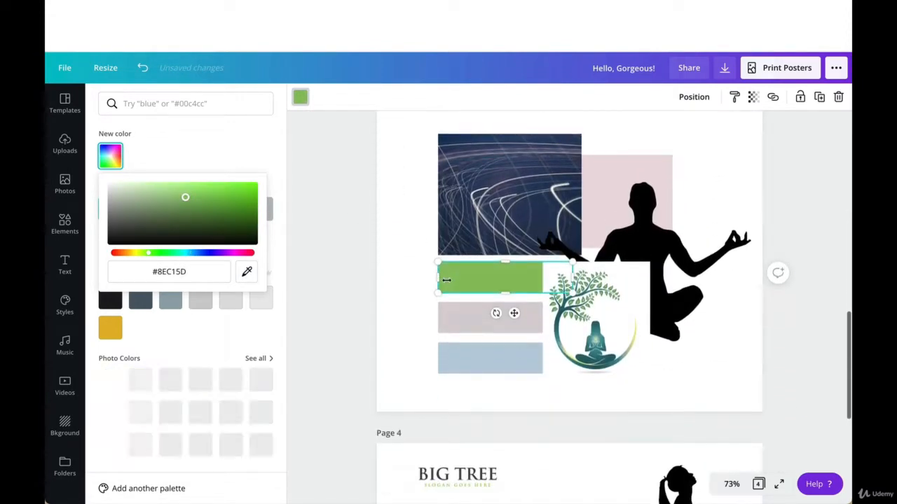
- Recolour the middle bar with the bright green #9BD24D sampled from the last stripe of the palette on page 2
{"action": "left_click", "coordinate": [458, 324]}
{"action": "scroll", "coordinate": [458, 323], "scroll_direction": "up", "scroll_amount": 10}
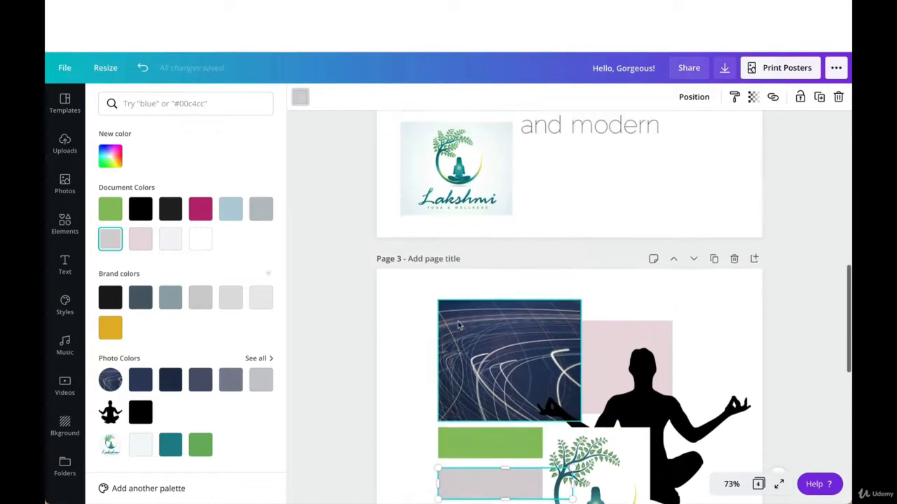
{"action": "left_click", "coordinate": [299, 98]}
{"action": "left_click", "coordinate": [300, 99]}
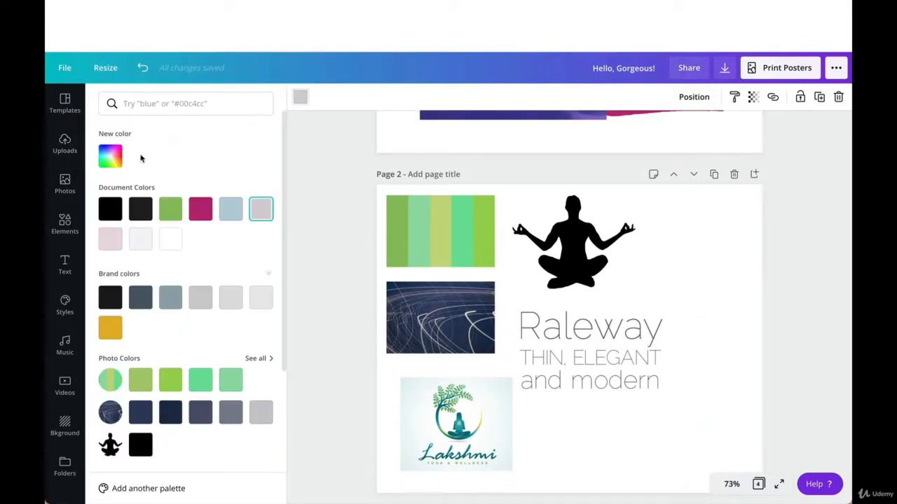
{"action": "left_click", "coordinate": [110, 156]}
{"action": "left_click", "coordinate": [247, 271]}
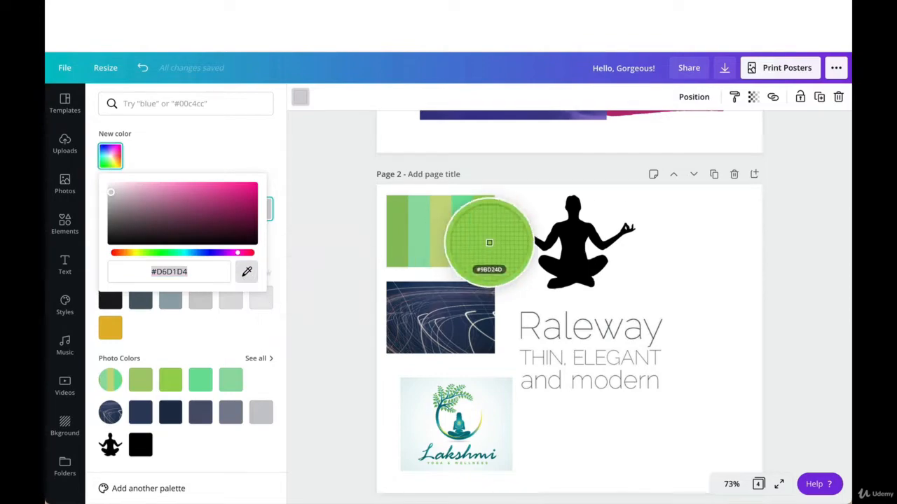
{"action": "left_click", "coordinate": [489, 243]}
{"action": "scroll", "coordinate": [638, 418], "scroll_direction": "down", "scroll_amount": 10}
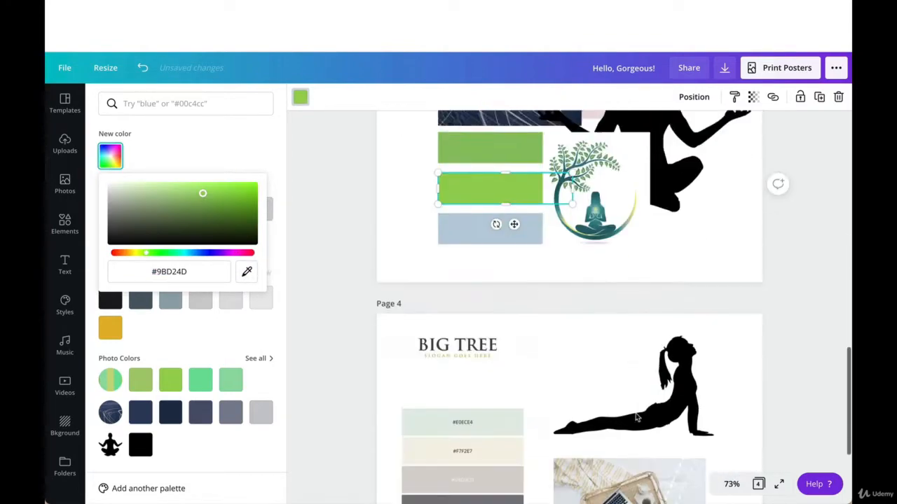
{"action": "scroll", "coordinate": [638, 419], "scroll_direction": "up", "scroll_amount": 3}
- Recolour the lowest of the three bars pale cream
{"action": "left_click", "coordinate": [505, 325]}
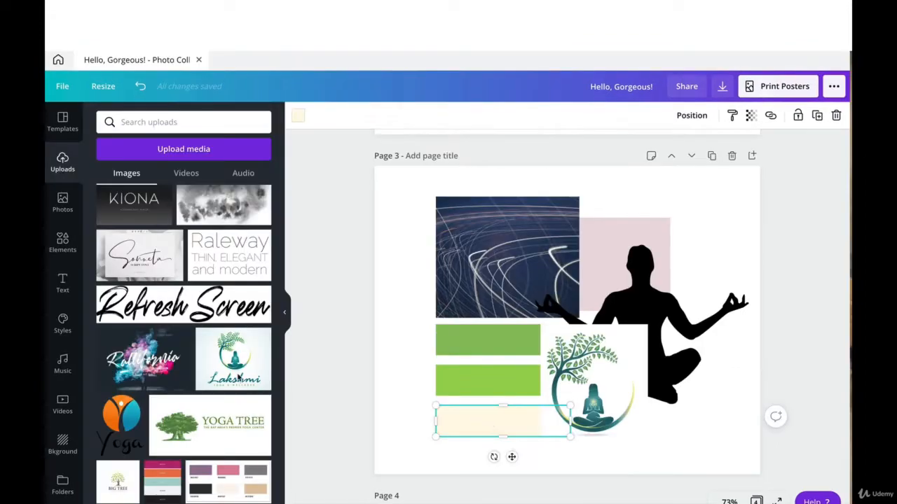
{"action": "scroll", "coordinate": [238, 378], "scroll_direction": "down", "scroll_amount": 5}
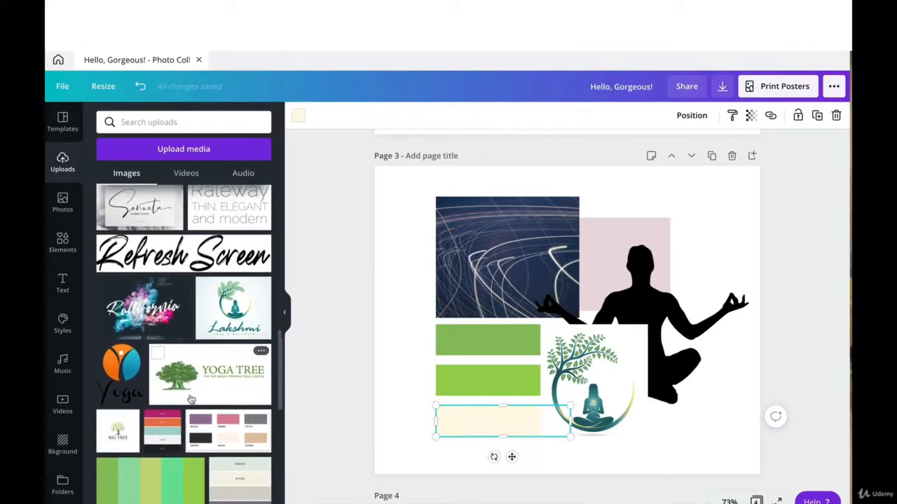
- Add the uploaded neutral palette image with stripes #E0ECE4 to #3A3B3B to the centre of page 3
{"action": "scroll", "coordinate": [191, 400], "scroll_direction": "up", "scroll_amount": 2}
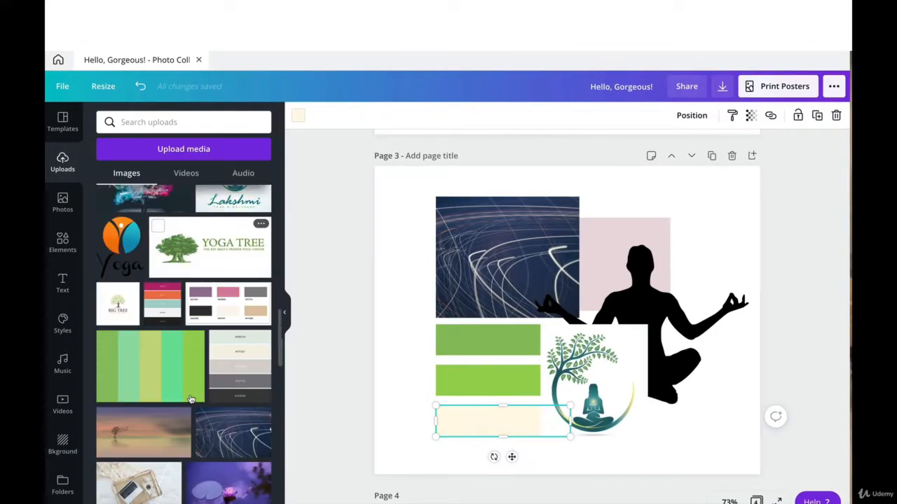
{"action": "left_click", "coordinate": [235, 361]}
{"action": "left_click_drag", "start_coordinate": [524, 323], "coordinate": [613, 323]}
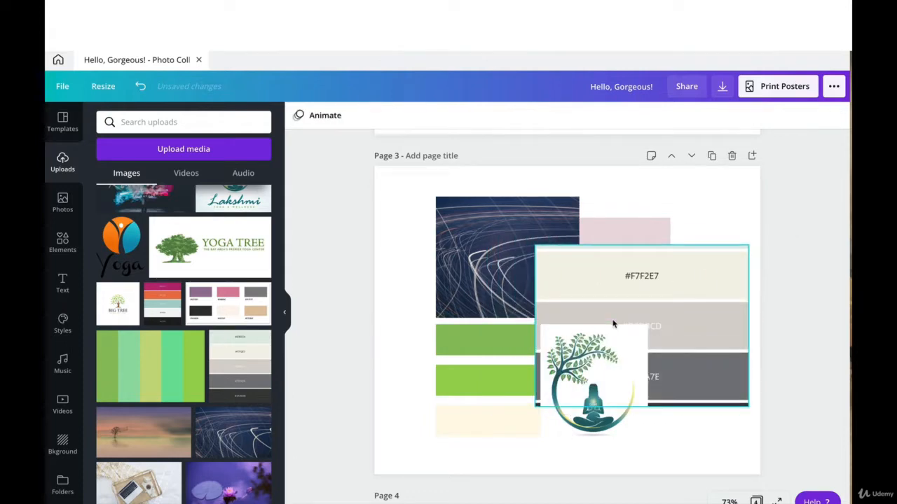
{"action": "left_click", "coordinate": [141, 86]}
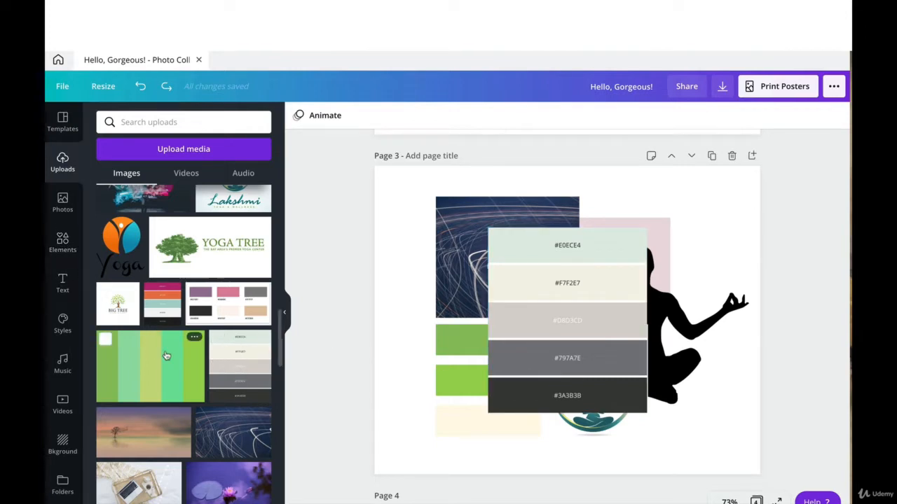
- Recolour the lowest bar with the cream #F6F2E7 sampled from the second stripe of the added palette image
{"action": "left_click", "coordinate": [441, 424]}
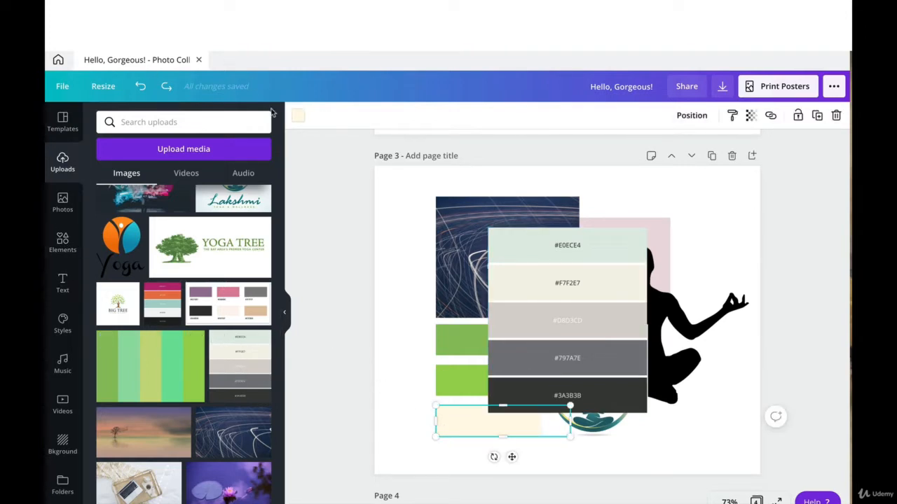
{"action": "left_click", "coordinate": [298, 116]}
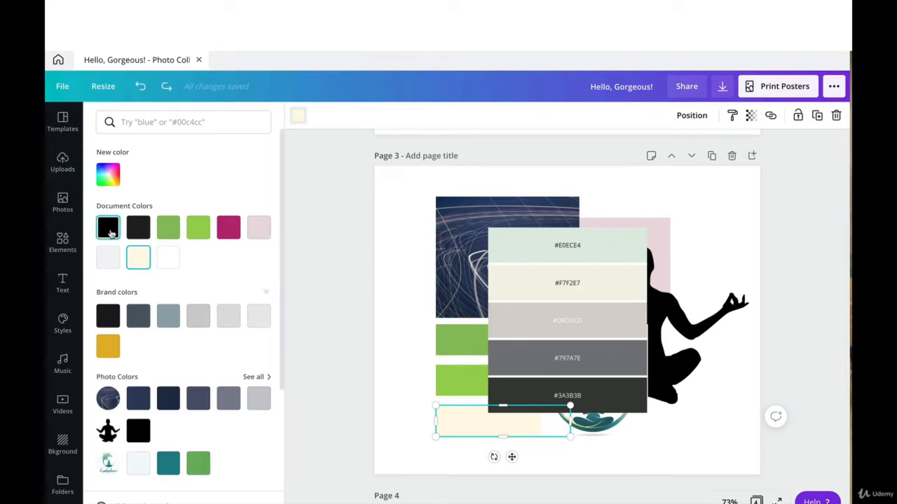
{"action": "left_click", "coordinate": [108, 174]}
{"action": "left_click", "coordinate": [244, 290]}
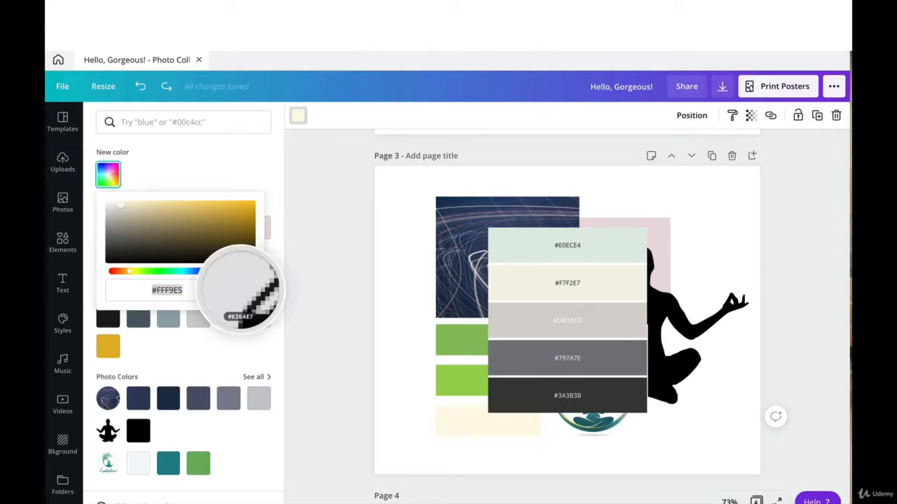
{"action": "left_click", "coordinate": [553, 291]}
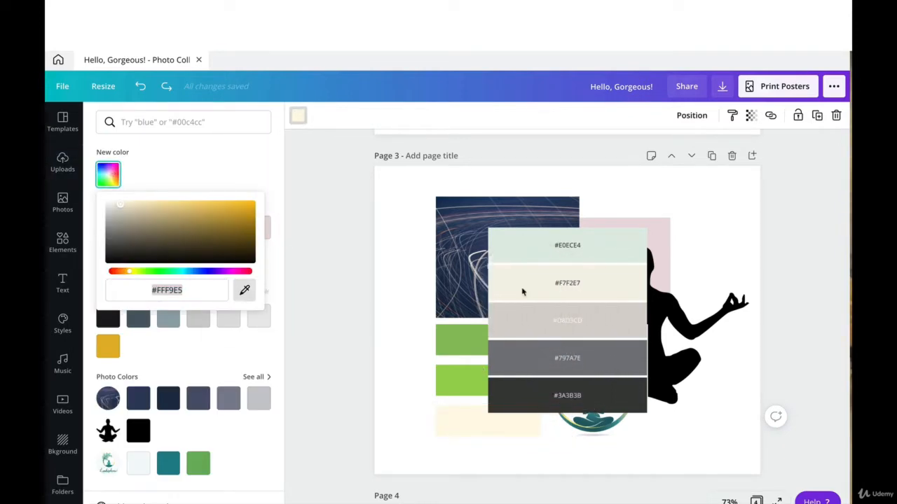
{"action": "left_click", "coordinate": [579, 455]}
{"action": "left_click", "coordinate": [582, 343]}
{"action": "left_click", "coordinate": [457, 427]}
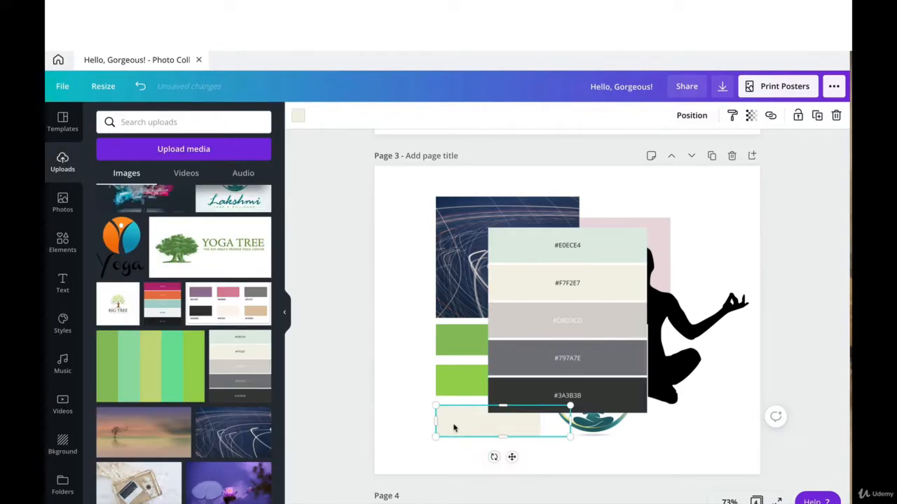
- Sample the lowest bar's colour once more from the #F7F2E7 stripe and delete the palette image from page 3
{"action": "left_click", "coordinate": [295, 118]}
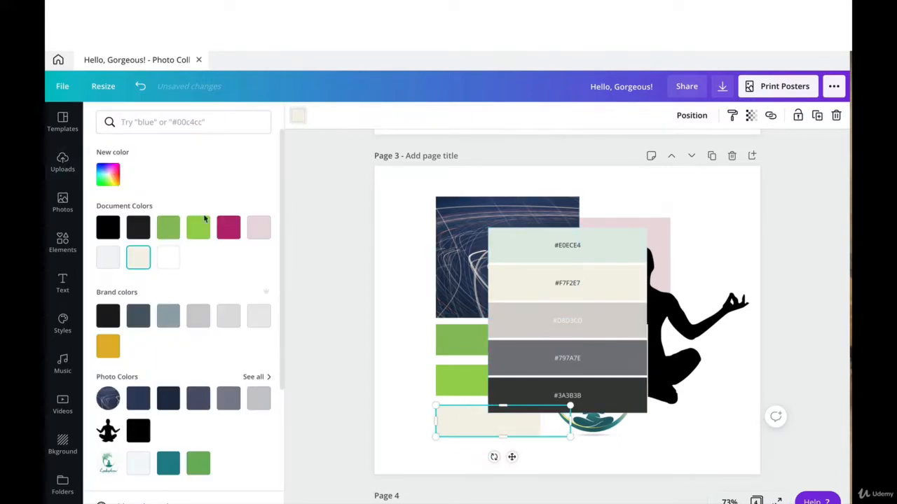
{"action": "left_click", "coordinate": [109, 175]}
{"action": "left_click", "coordinate": [245, 291]}
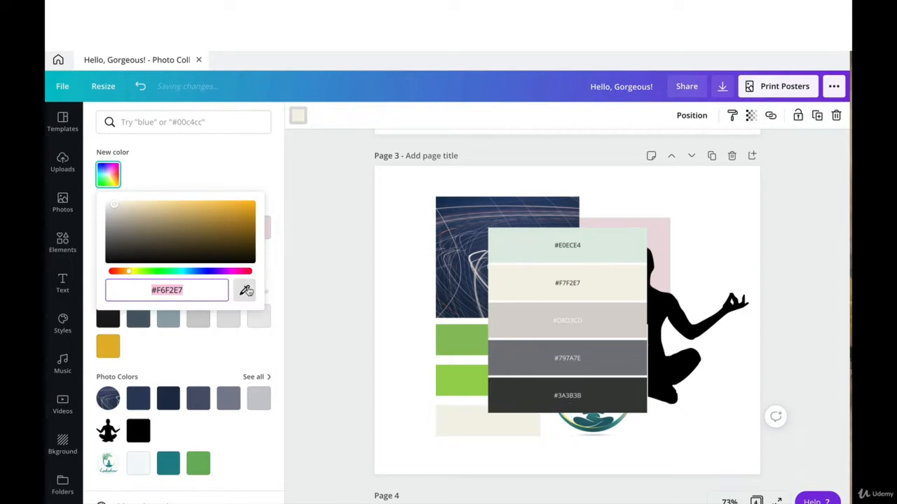
{"action": "left_click", "coordinate": [524, 280]}
{"action": "left_click", "coordinate": [375, 343]}
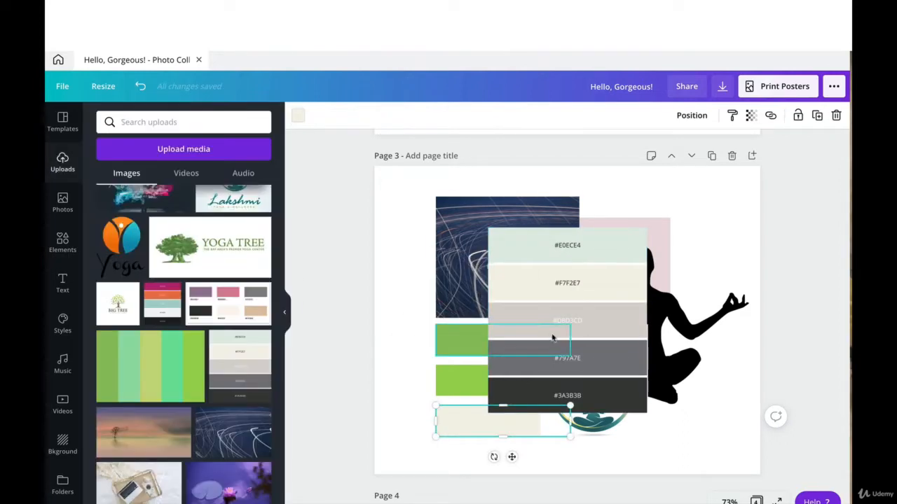
{"action": "left_click", "coordinate": [598, 342]}
{"action": "key", "text": "Delete"}
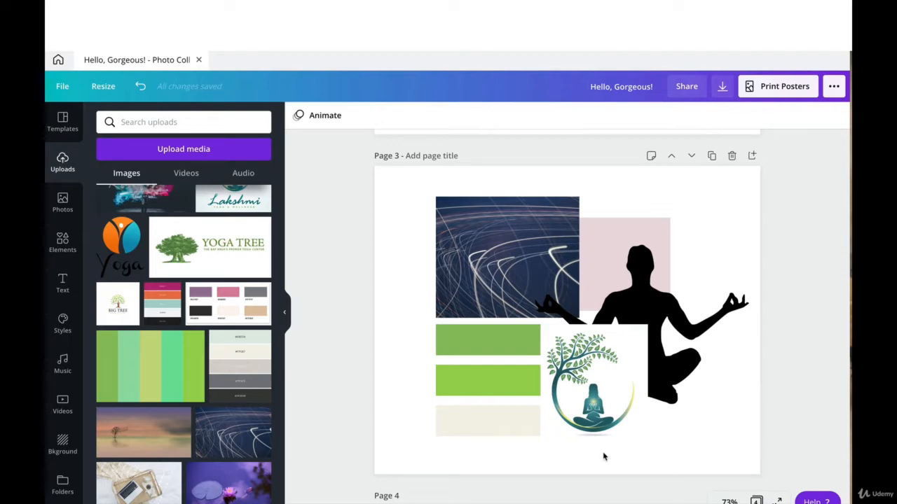
- Recolour the pale pink rectangle behind the meditating silhouette with the document's bright green
{"action": "scroll", "coordinate": [603, 457], "scroll_direction": "down", "scroll_amount": 1}
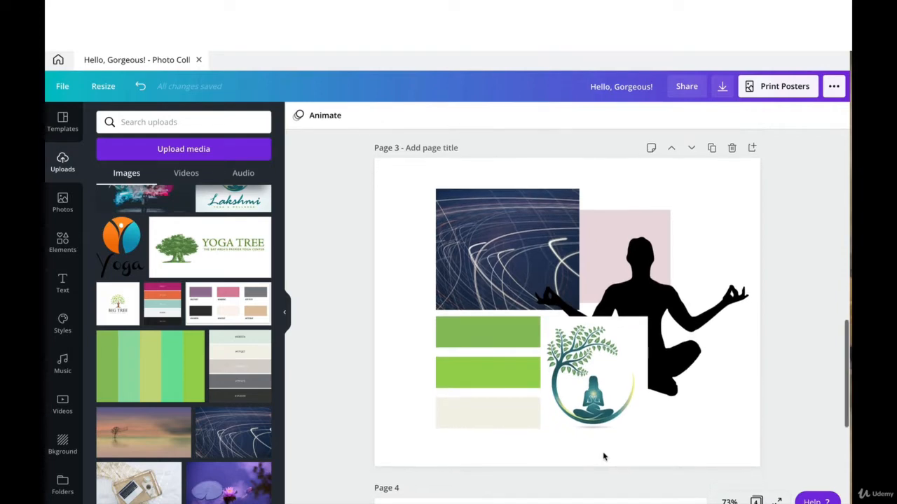
{"action": "left_click", "coordinate": [607, 212]}
{"action": "left_click", "coordinate": [297, 116]}
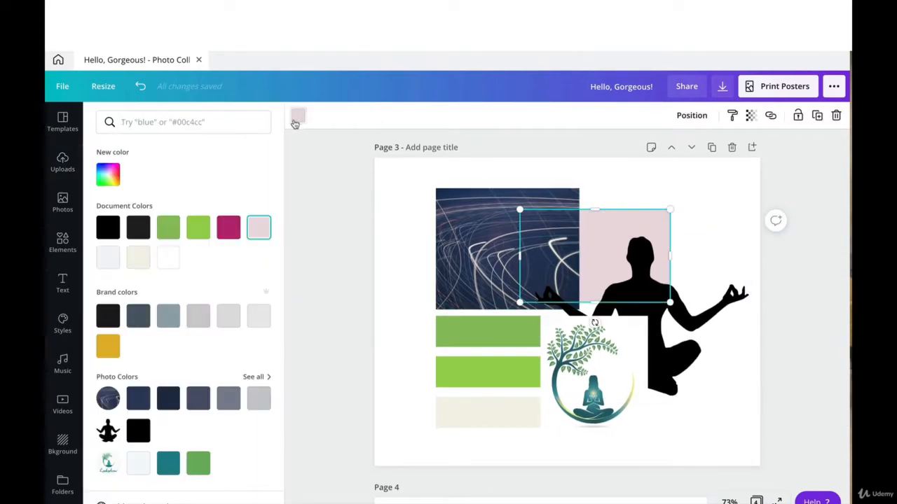
{"action": "left_click", "coordinate": [198, 227]}
{"action": "left_click", "coordinate": [61, 165]}
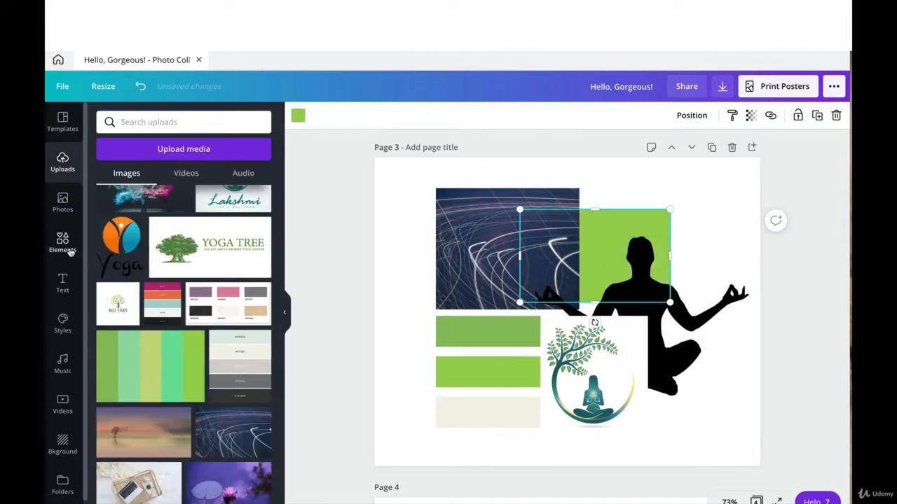
- Add a heading to page 3 that reads "Yoga Now"
{"action": "left_click", "coordinate": [67, 287]}
{"action": "left_click", "coordinate": [177, 179]}
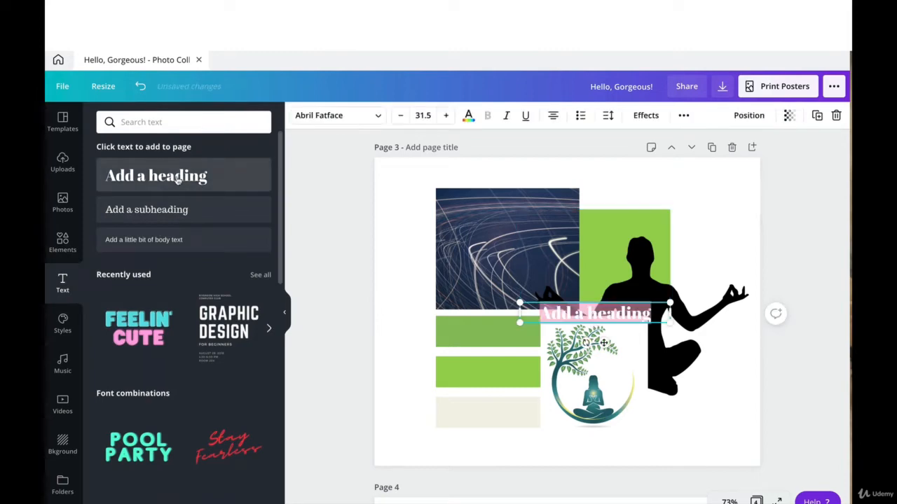
{"action": "key", "text": "BackSpace"}
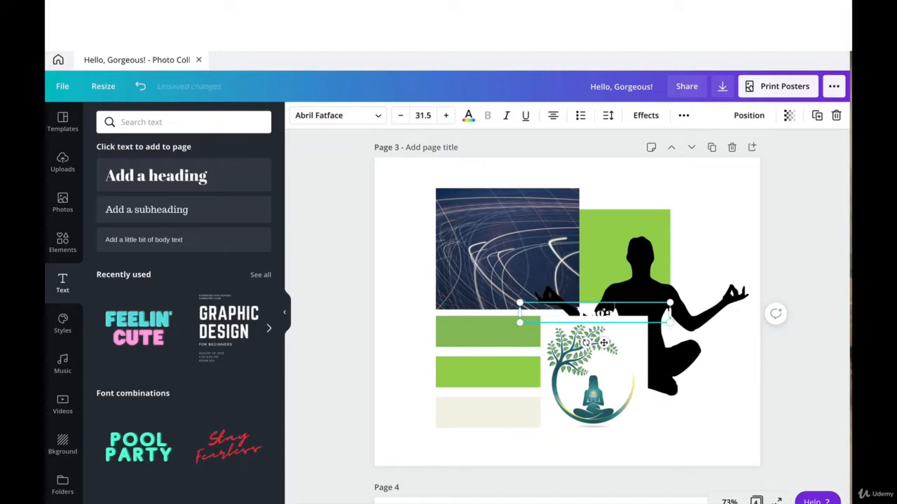
{"action": "type", "text": "Yoga Now"}
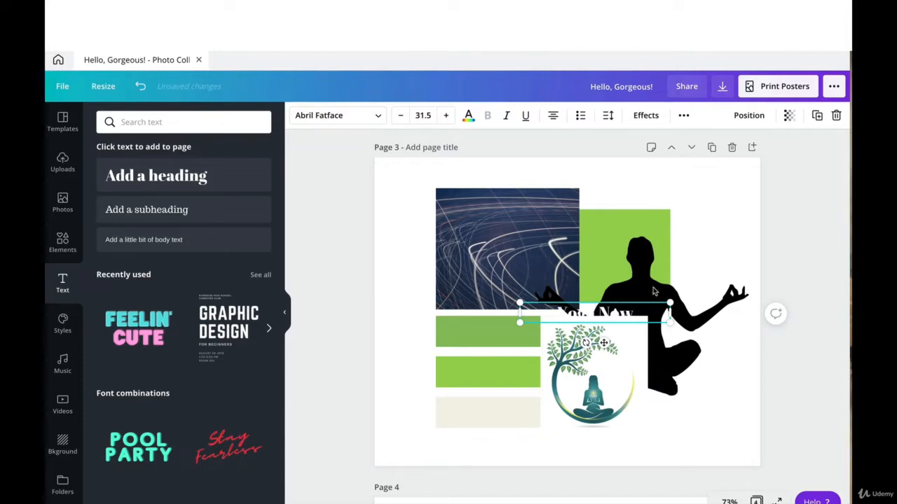
- Move the "Yoga Now" heading below the silhouette beside the logo's base and colour it black
{"action": "left_click", "coordinate": [697, 253]}
{"action": "left_click", "coordinate": [624, 317]}
{"action": "left_click_drag", "start_coordinate": [624, 317], "coordinate": [678, 418]}
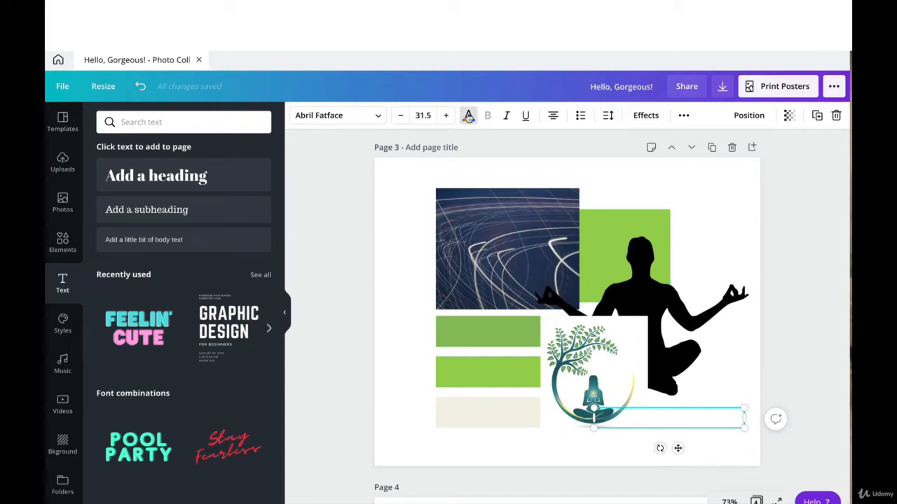
{"action": "left_click", "coordinate": [468, 116]}
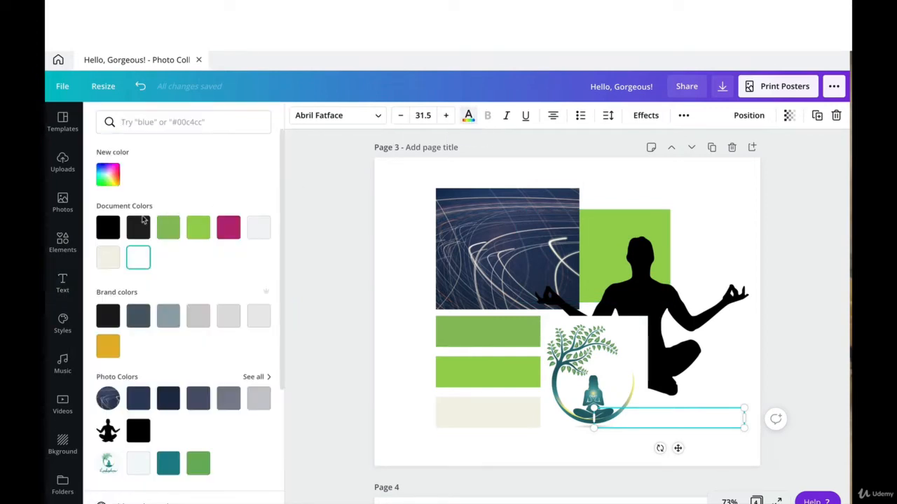
{"action": "left_click", "coordinate": [108, 227]}
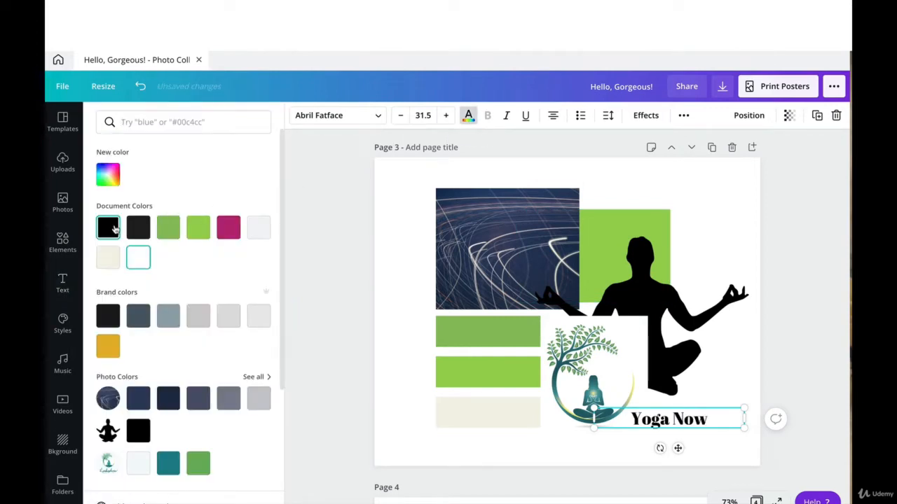
- Set the "Yoga Now" heading in Raleway Thin at size 42.3 and title the page "LOGO 2"
{"action": "triple_click", "coordinate": [685, 417]}
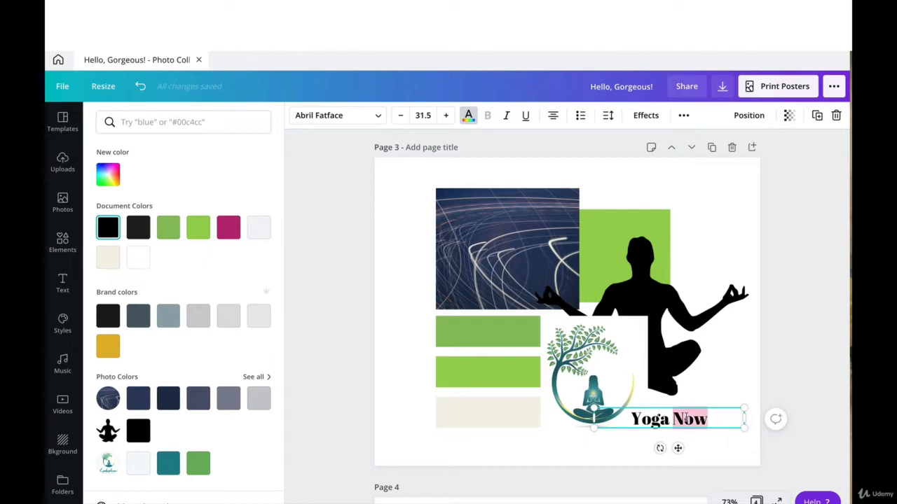
{"action": "left_click", "coordinate": [379, 115]}
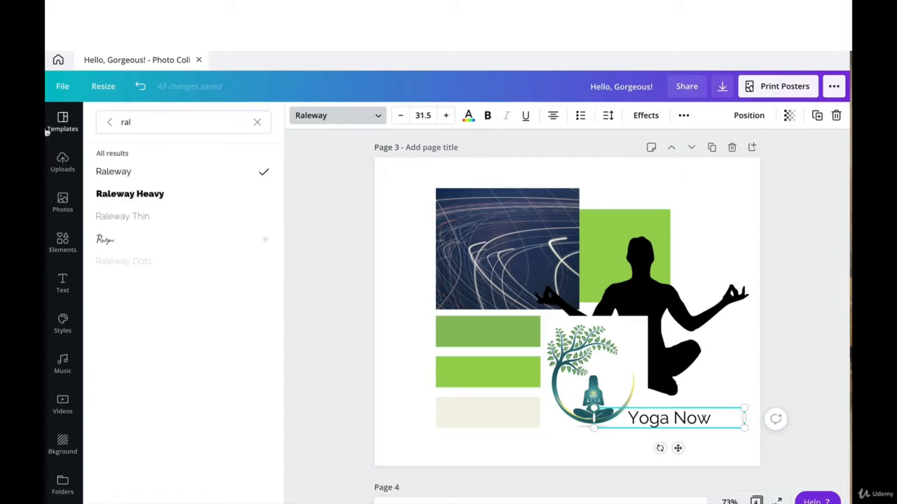
{"action": "left_click", "coordinate": [141, 218]}
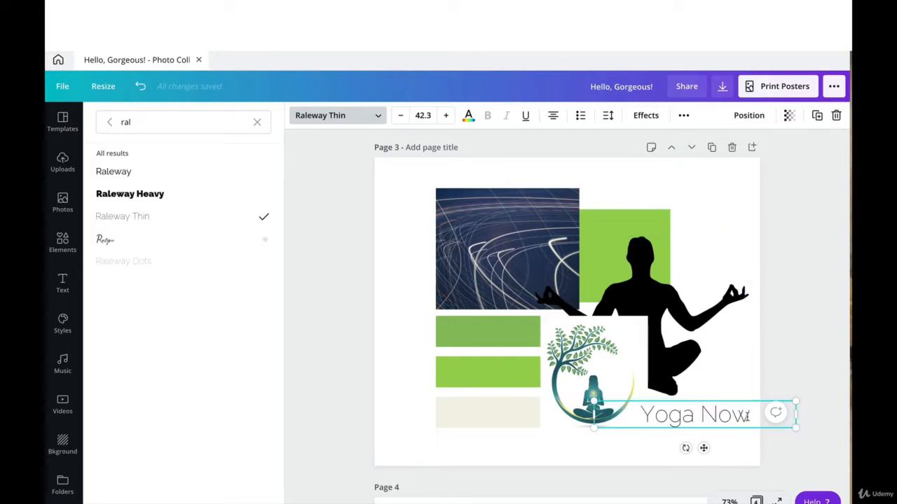
{"action": "left_click", "coordinate": [804, 341]}
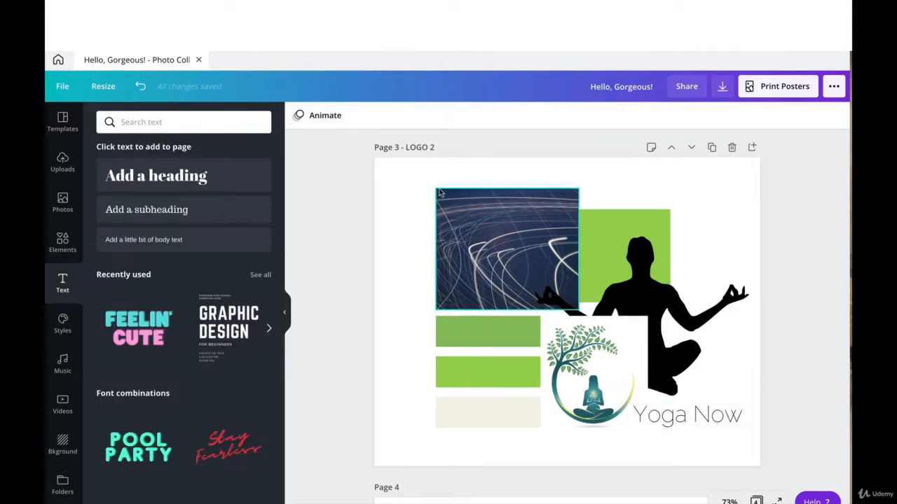
- Delete page 2 holding the collected Lakshmi logo, Raleway sample, green palette and images
{"action": "scroll", "coordinate": [684, 240], "scroll_direction": "up", "scroll_amount": 5}
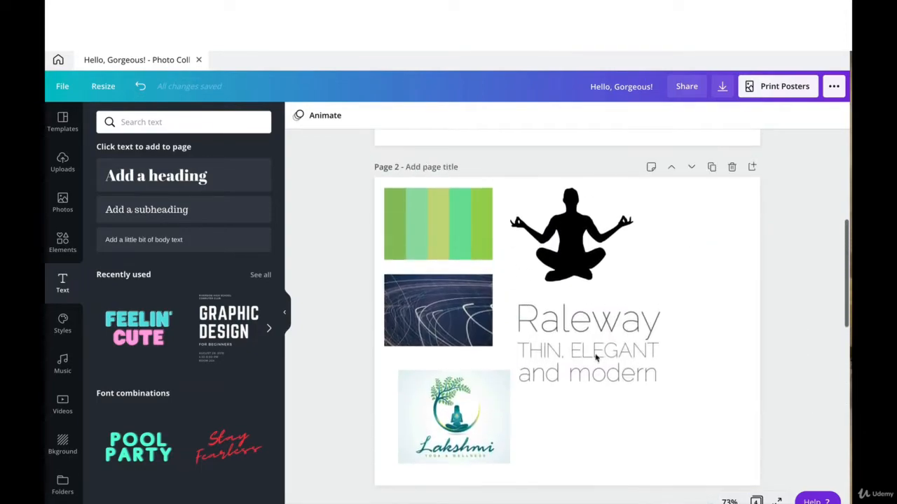
{"action": "left_click", "coordinate": [732, 167]}
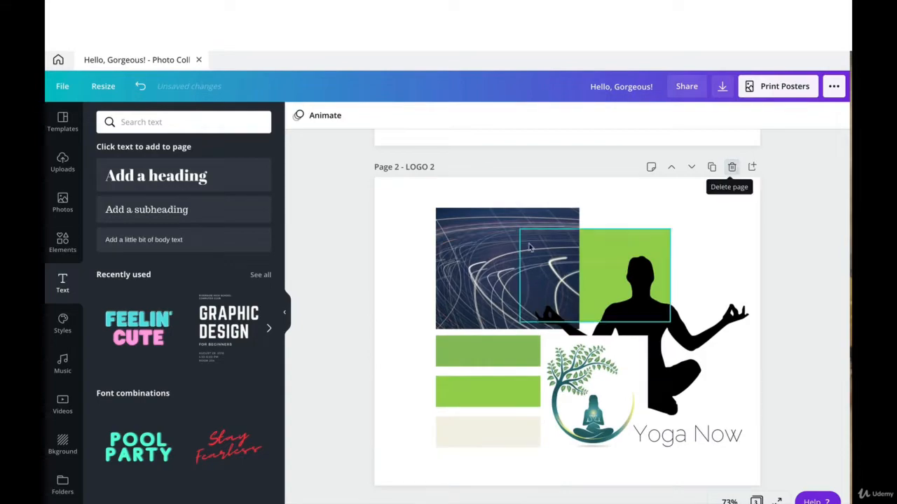
- Add a blank page after the Big Tree elements page and move it up one place, ahead of that page
{"action": "scroll", "coordinate": [514, 234], "scroll_direction": "up", "scroll_amount": 4}
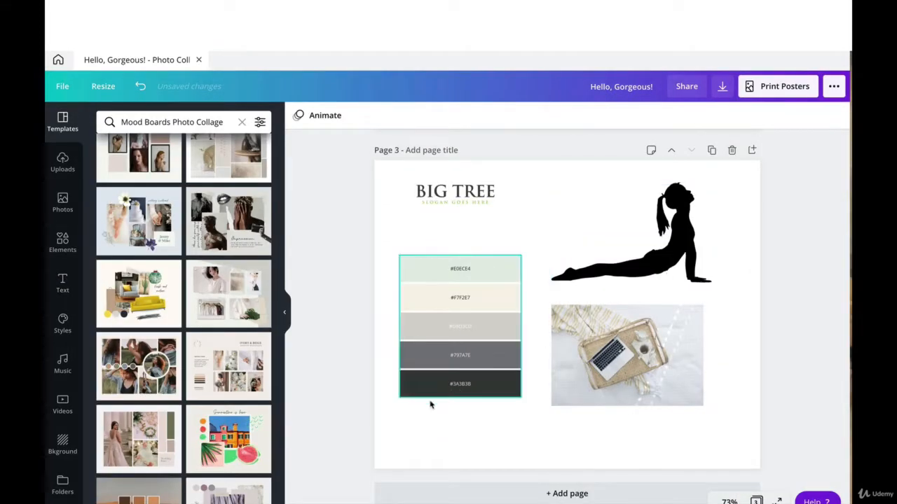
{"action": "left_click", "coordinate": [428, 493]}
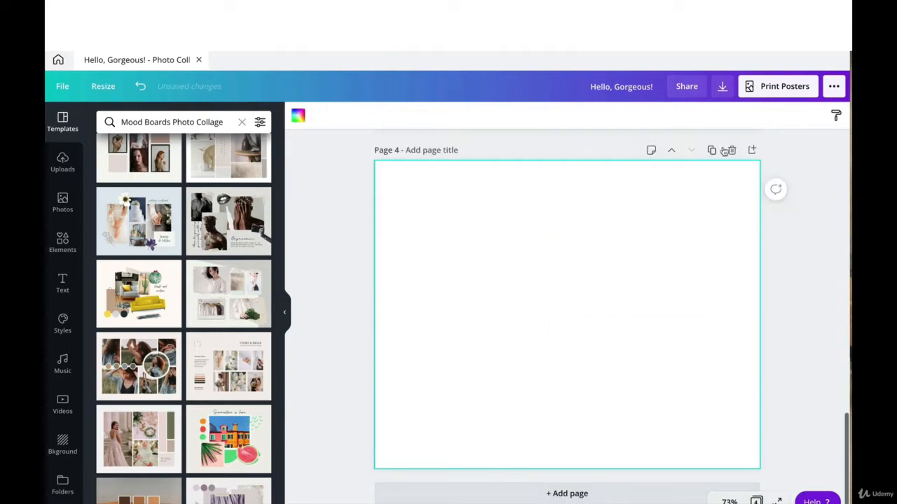
{"action": "left_click", "coordinate": [671, 150]}
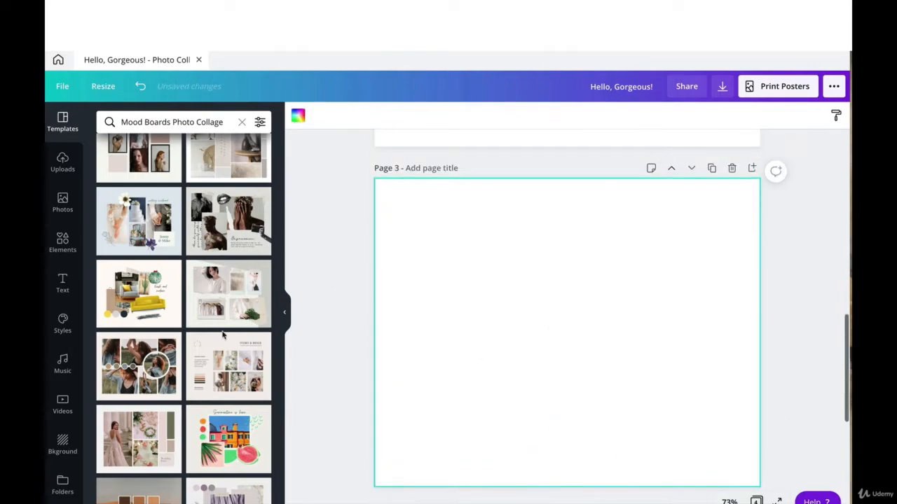
- Apply the "Life Unfurled" mood board template with the yellow arches photo to the blank page 3
{"action": "scroll", "coordinate": [207, 361], "scroll_direction": "down", "scroll_amount": 5}
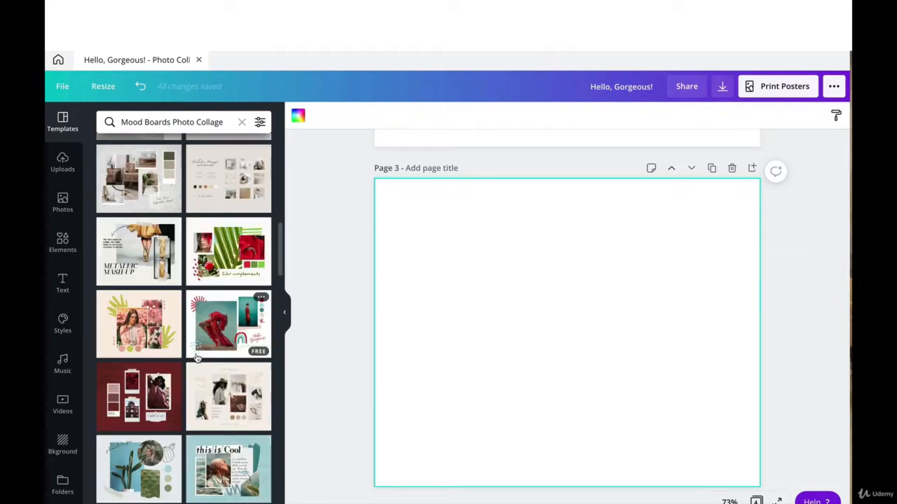
{"action": "scroll", "coordinate": [196, 358], "scroll_direction": "down", "scroll_amount": 3}
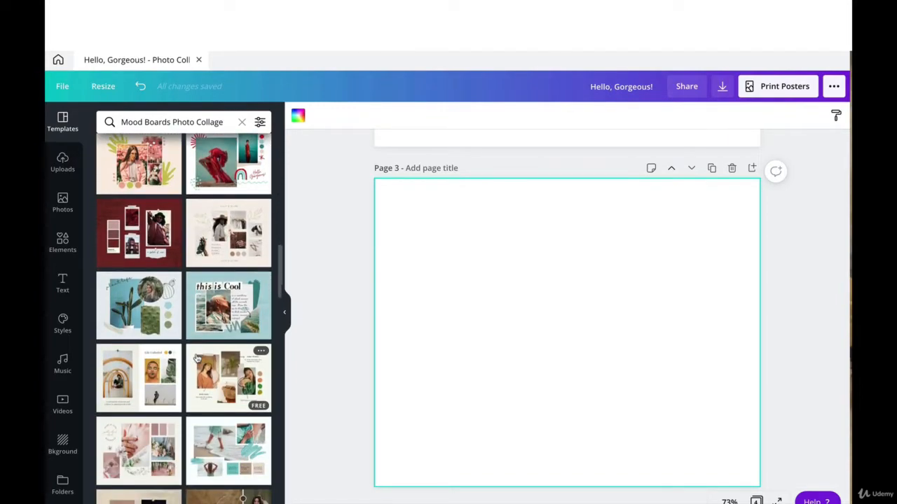
{"action": "left_click", "coordinate": [173, 370]}
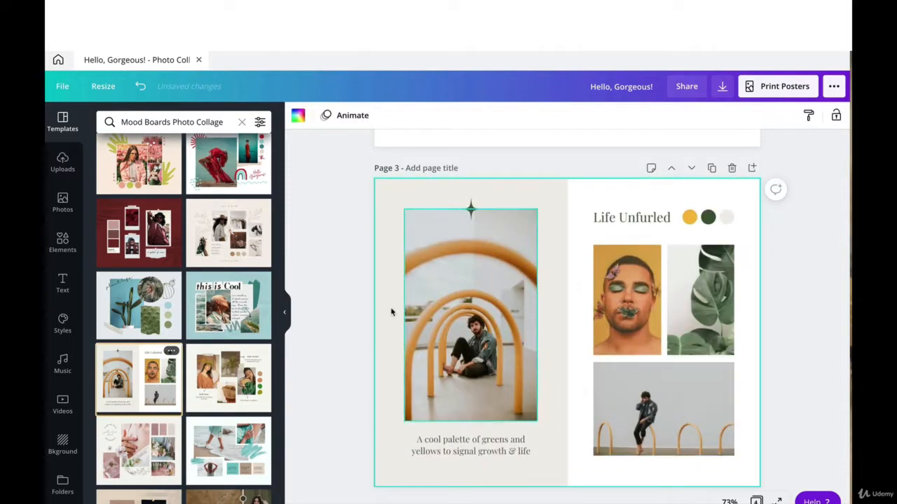
- Replace the wide photo at the lower right of the template with the uploaded silhouette of the woman in cobra pose
{"action": "left_click", "coordinate": [62, 161]}
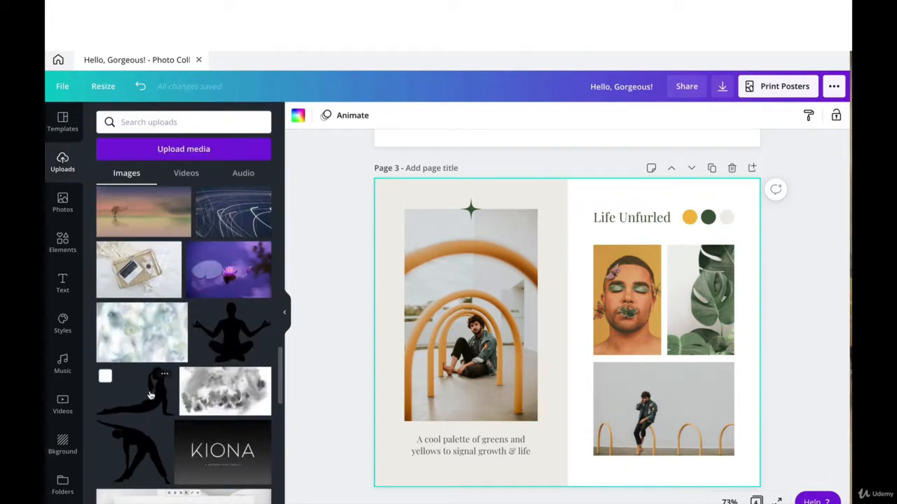
{"action": "left_click_drag", "start_coordinate": [136, 393], "coordinate": [661, 426]}
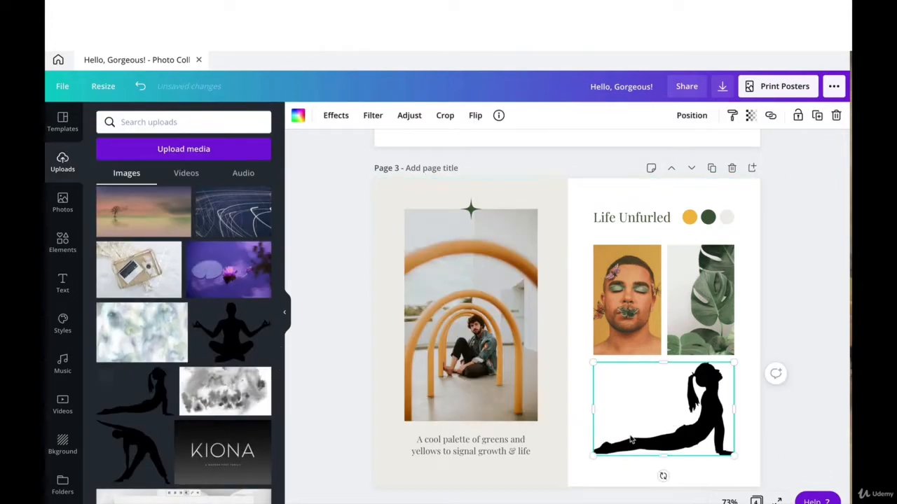
- Delete the leaf photo and widen the portrait photo on the orange background across the freed space beside it
{"action": "left_click", "coordinate": [634, 483]}
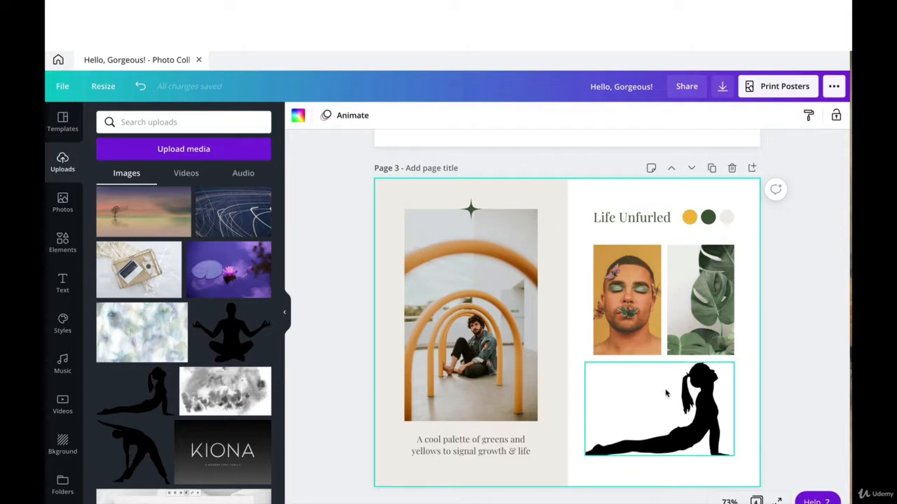
{"action": "left_click", "coordinate": [697, 277]}
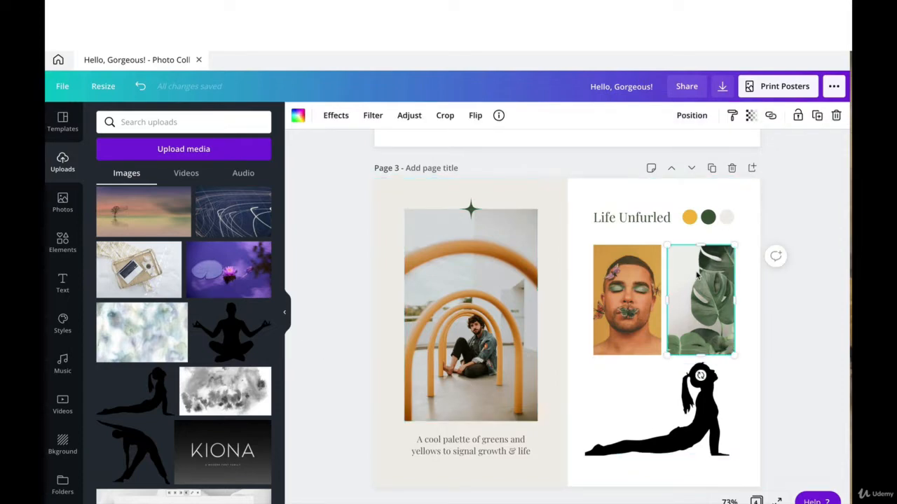
{"action": "key", "text": "Delete"}
{"action": "key", "text": "Delete"}
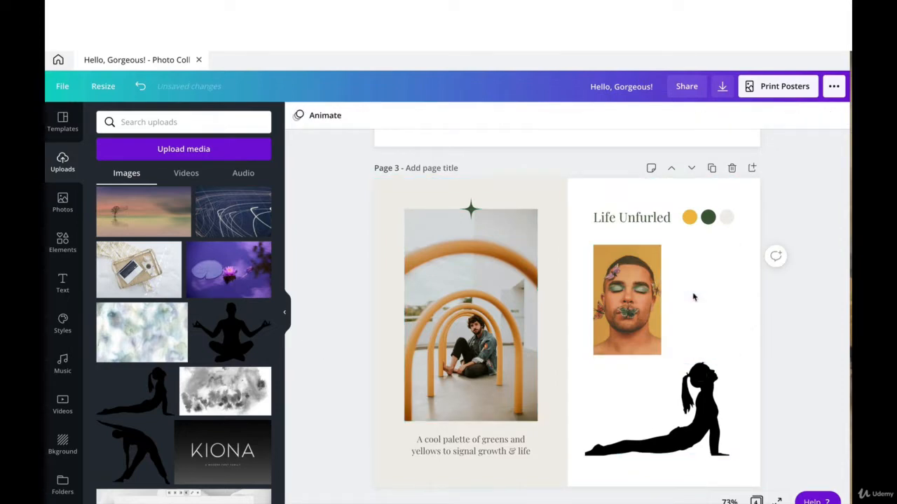
{"action": "left_click", "coordinate": [628, 307]}
{"action": "left_click_drag", "start_coordinate": [669, 301], "coordinate": [738, 306]}
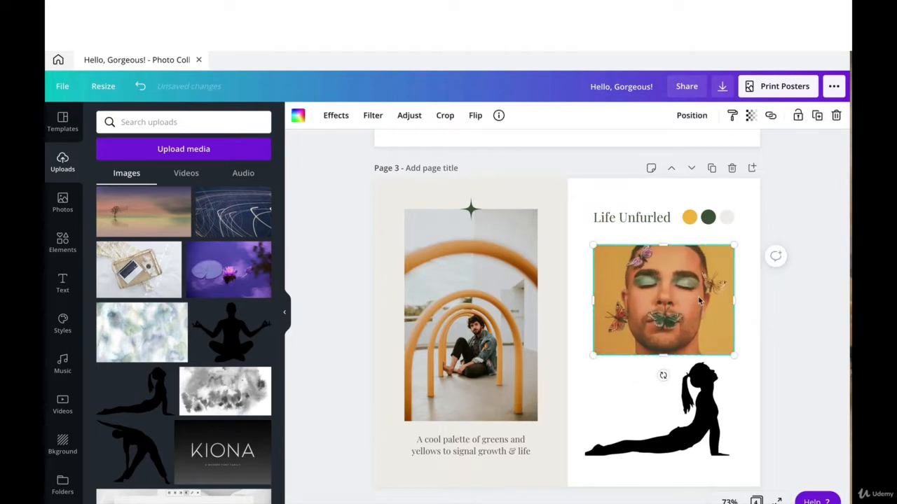
{"action": "mouse_move", "coordinate": [736, 300]}
{"action": "left_mouse_down"}
{"action": "mouse_move", "coordinate": [706, 298]}
{"action": "mouse_move", "coordinate": [735, 295]}
{"action": "left_mouse_up"}
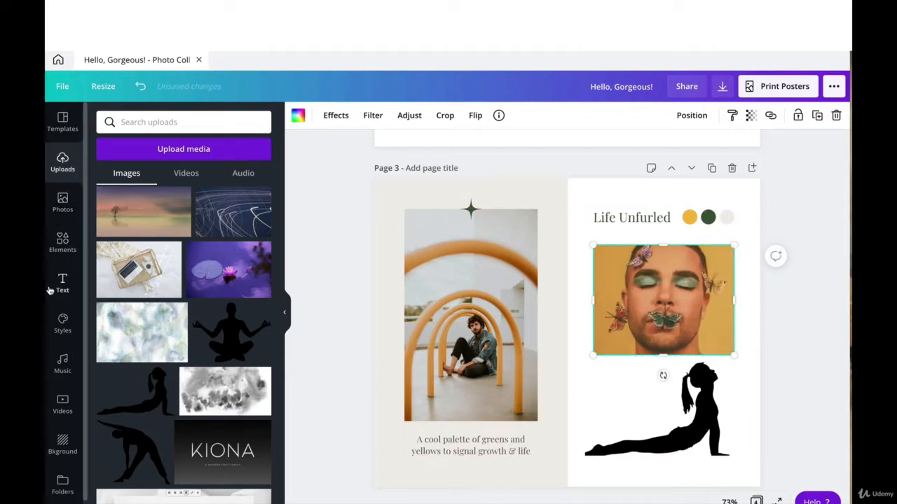
- Replace the portrait photo with the uploaded picture of a laptop on a woven tray
{"action": "left_click", "coordinate": [62, 242]}
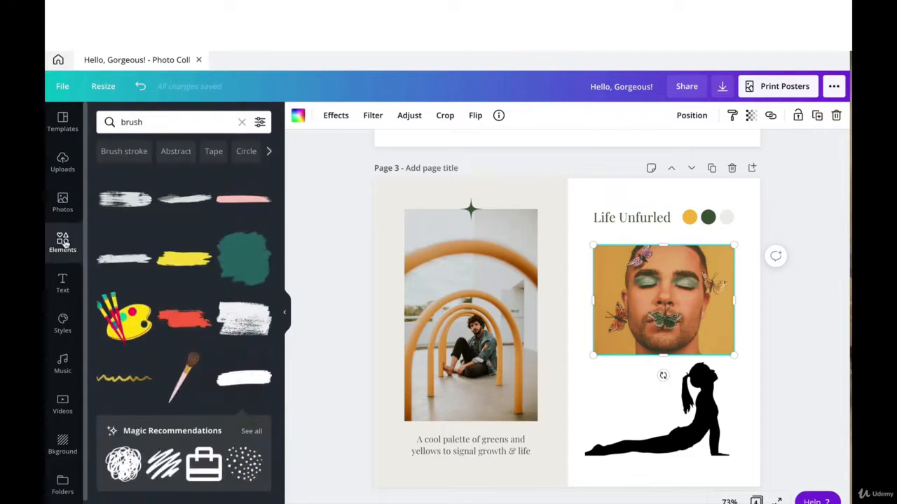
{"action": "left_click", "coordinate": [77, 168]}
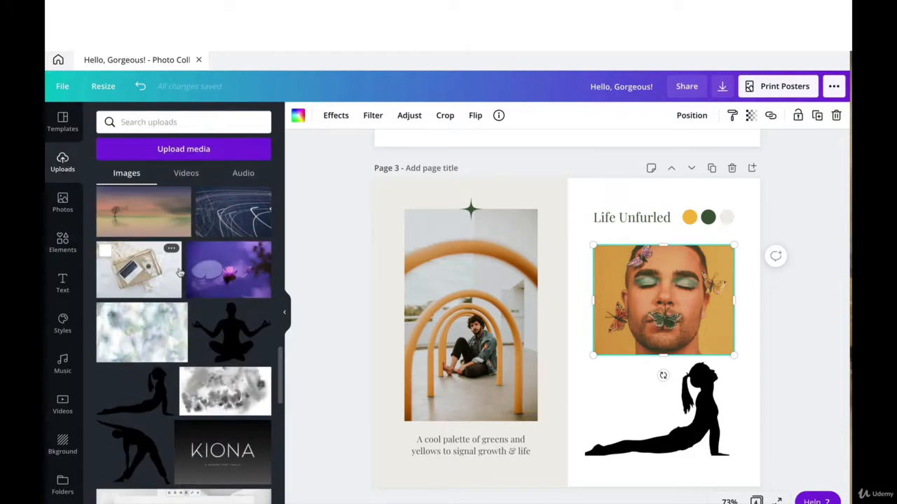
{"action": "left_click_drag", "start_coordinate": [179, 273], "coordinate": [655, 310]}
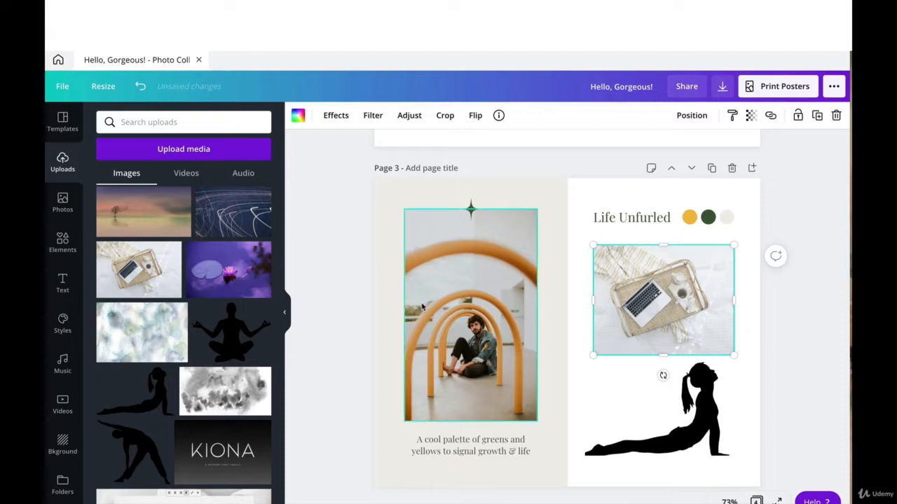
- Delete the tall yellow arches photo from the beige half of page 3
{"action": "left_click", "coordinate": [422, 307]}
{"action": "key", "text": "Delete"}
{"action": "key", "text": "Delete"}
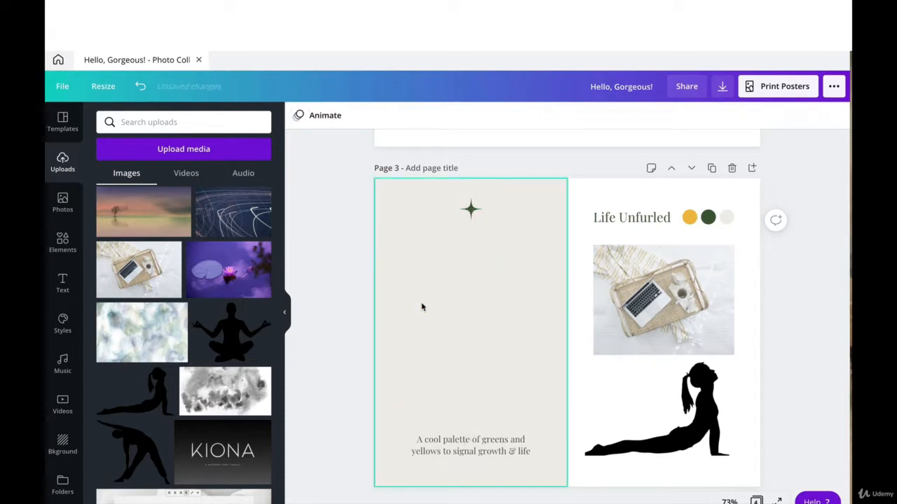
- Stretch the beige panel across the full width of page 3 and delete the caption about greens and yellows
{"action": "left_click", "coordinate": [526, 327]}
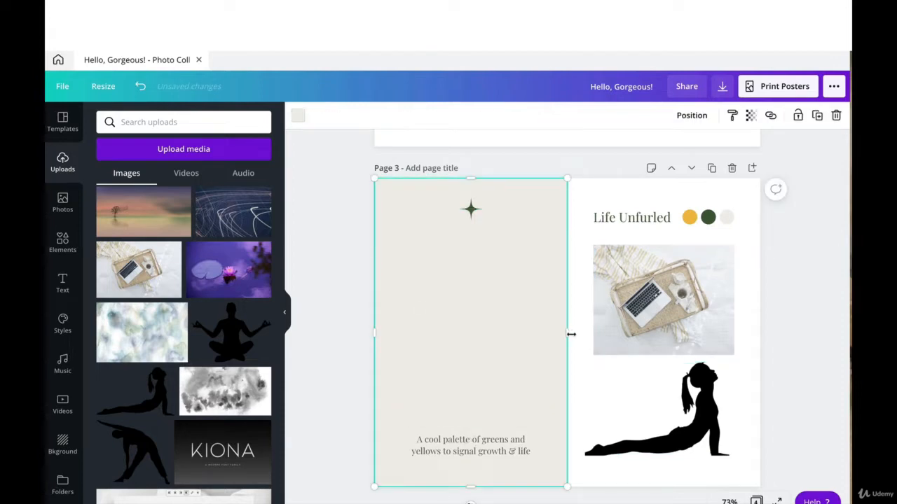
{"action": "left_click_drag", "start_coordinate": [571, 334], "coordinate": [769, 340]}
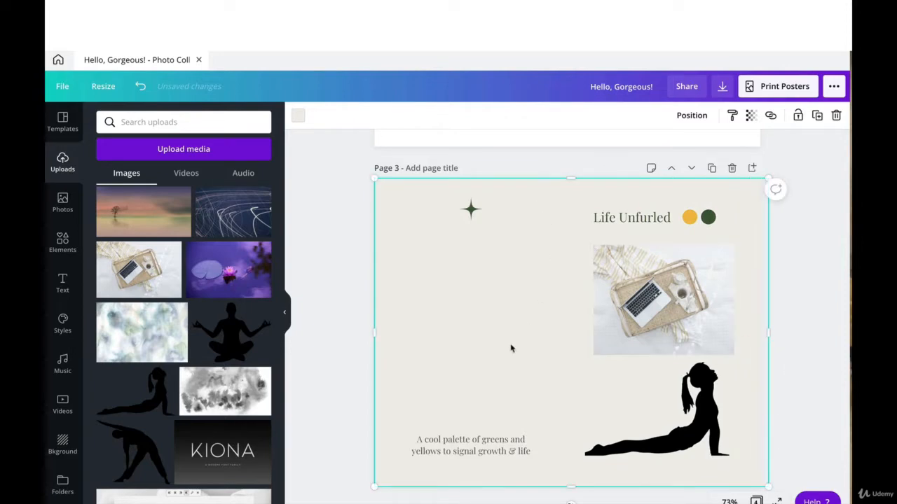
{"action": "left_click", "coordinate": [477, 438]}
{"action": "key", "text": "Delete"}
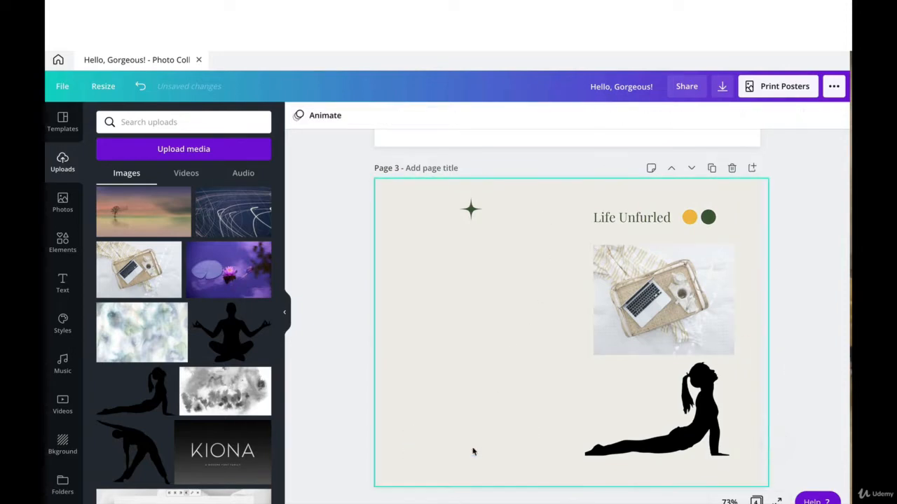
- Enlarge the laptop photo and the cobra pose silhouette, and arrange them so the silhouette overlaps the photo's lower right corner
{"action": "left_click", "coordinate": [617, 319]}
{"action": "left_click", "coordinate": [655, 433], "text": "shift"}
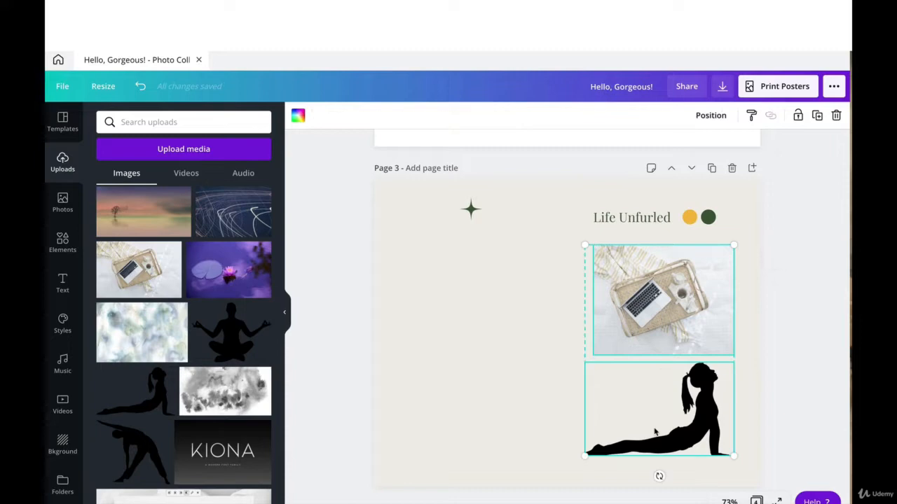
{"action": "left_click", "coordinate": [517, 336]}
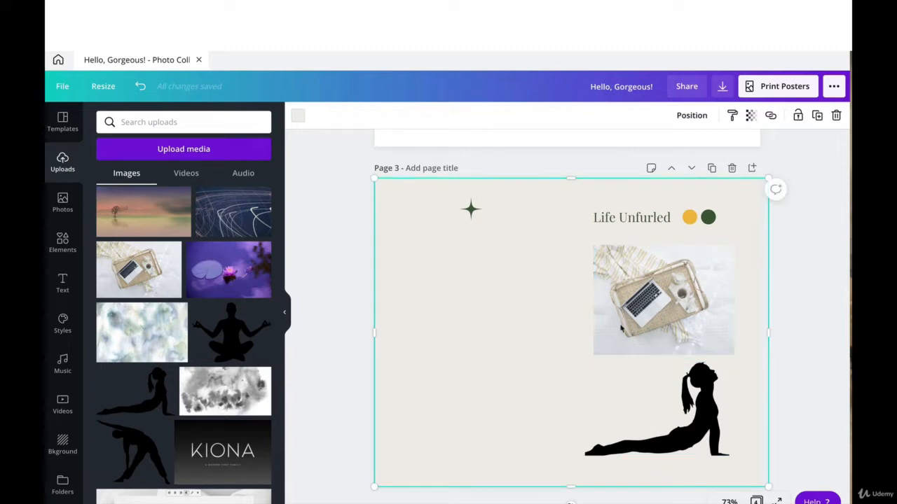
{"action": "left_click_drag", "start_coordinate": [704, 330], "coordinate": [627, 400]}
{"action": "left_click_drag", "start_coordinate": [690, 348], "coordinate": [759, 308]}
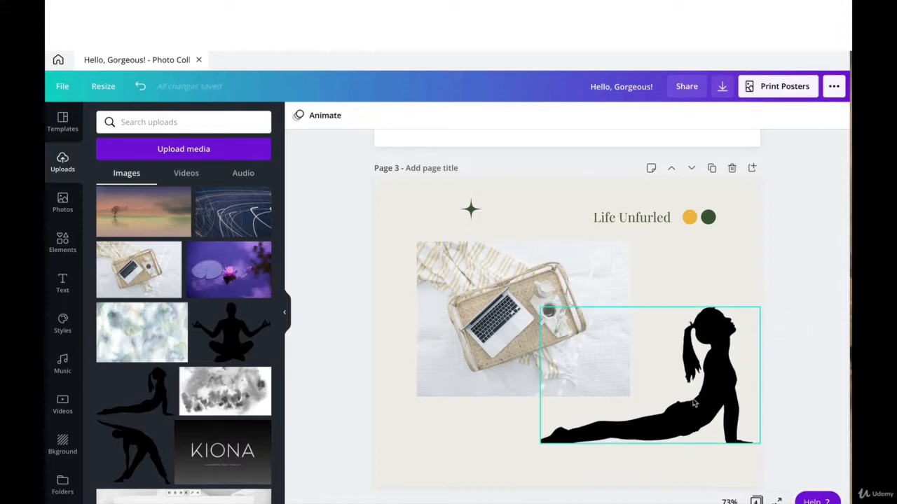
{"action": "left_click_drag", "start_coordinate": [691, 400], "coordinate": [665, 400]}
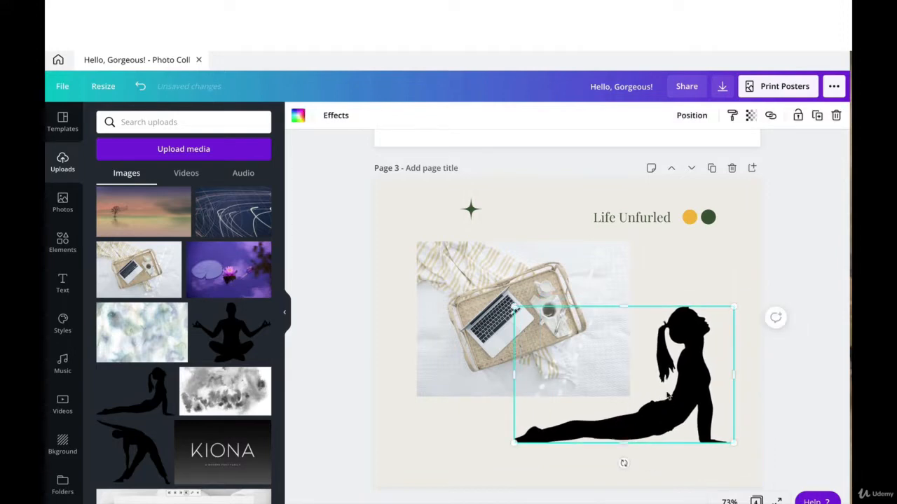
- Change the "Life Unfurled" heading to "Yoga Now" and enlarge it to size 39.9 above the laptop photo
{"action": "left_click_drag", "start_coordinate": [617, 217], "coordinate": [554, 221]}
{"action": "double_click", "coordinate": [553, 222]}
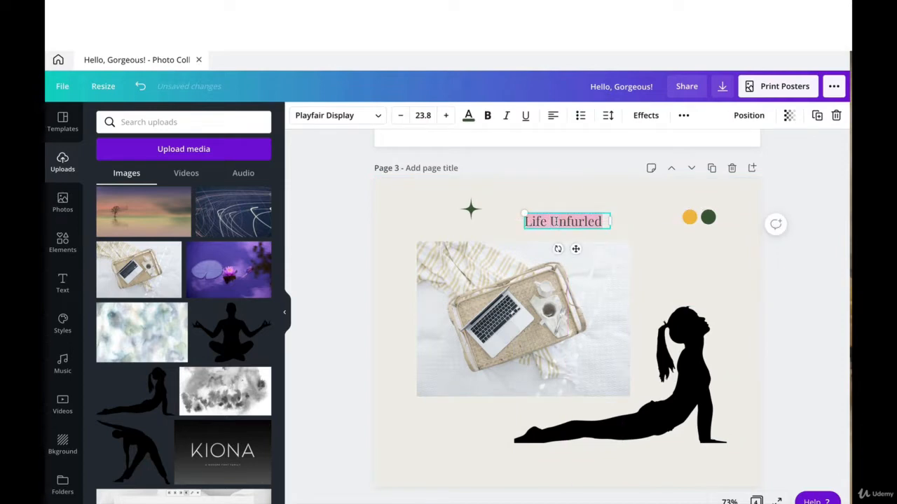
{"action": "type", "text": "Yoga N"}
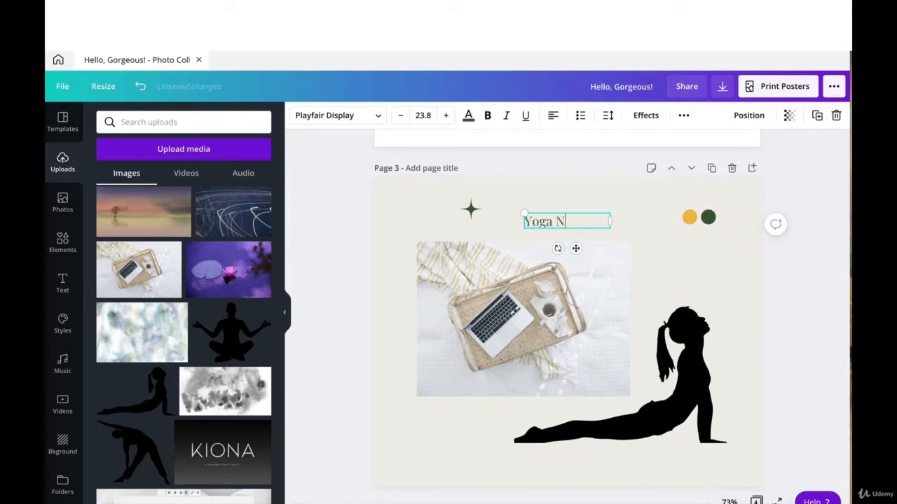
{"action": "type", "text": "ow"}
{"action": "left_click_drag", "start_coordinate": [524, 214], "coordinate": [467, 206]}
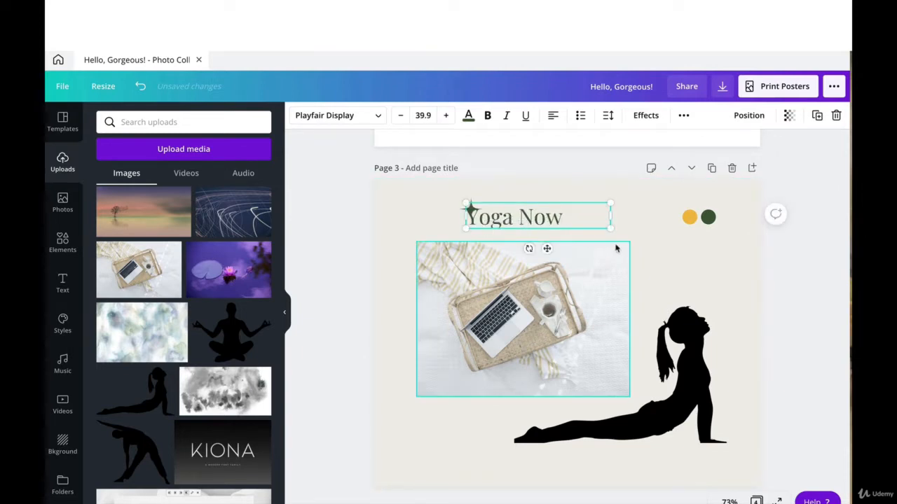
- Lower the "Yoga Now" heading to just above the laptop photo and delete the green star beside it
{"action": "left_click", "coordinate": [537, 199]}
{"action": "left_click", "coordinate": [536, 214]}
{"action": "left_click_drag", "start_coordinate": [536, 214], "coordinate": [551, 222]}
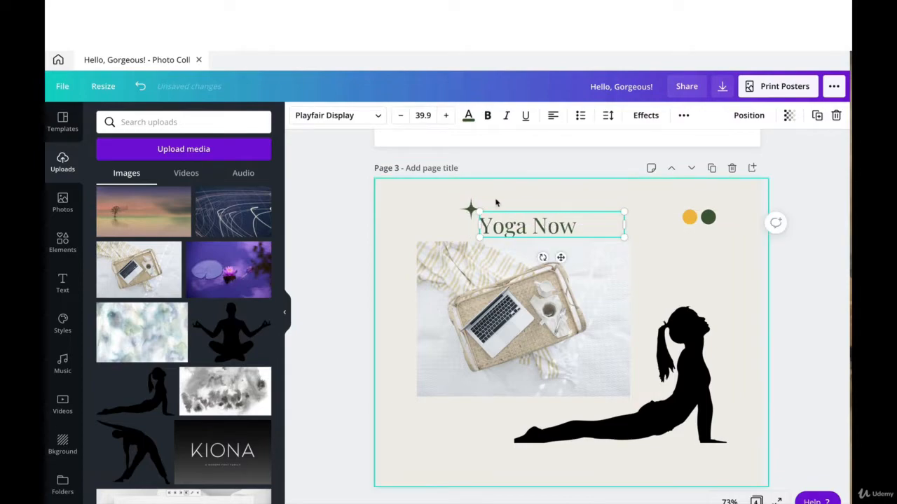
{"action": "left_click", "coordinate": [470, 208]}
{"action": "key", "text": "Delete"}
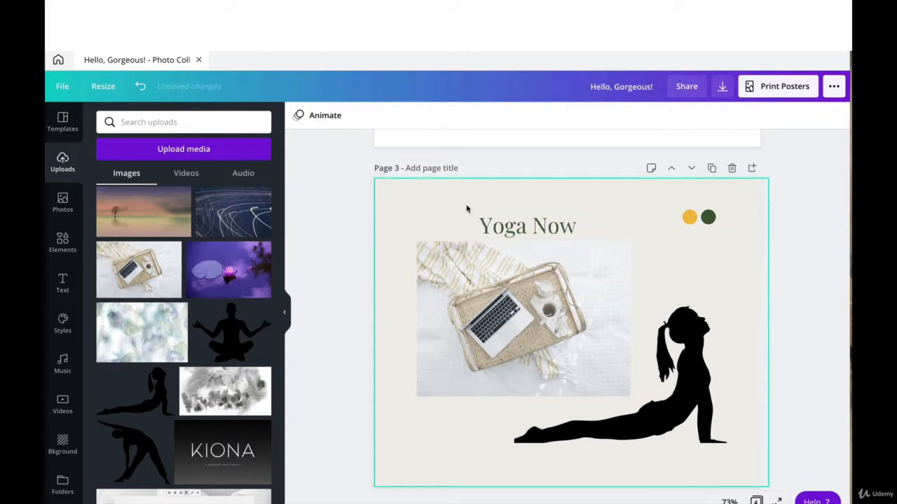
- Narrow the "Yoga Now" text box and enlarge the heading until it starts at the laptop photo's left edge
{"action": "scroll", "coordinate": [466, 204], "scroll_direction": "up", "scroll_amount": 10}
{"action": "scroll", "coordinate": [466, 208], "scroll_direction": "down", "scroll_amount": 15}
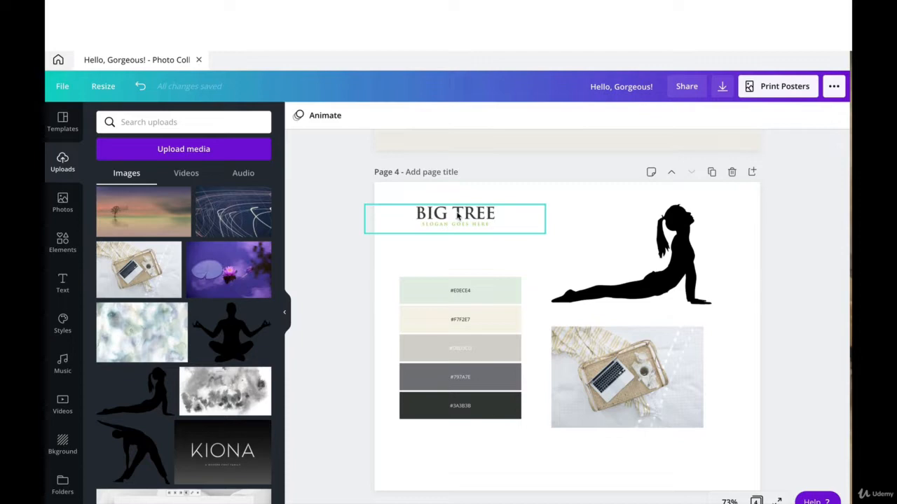
{"action": "scroll", "coordinate": [457, 215], "scroll_direction": "up", "scroll_amount": 5}
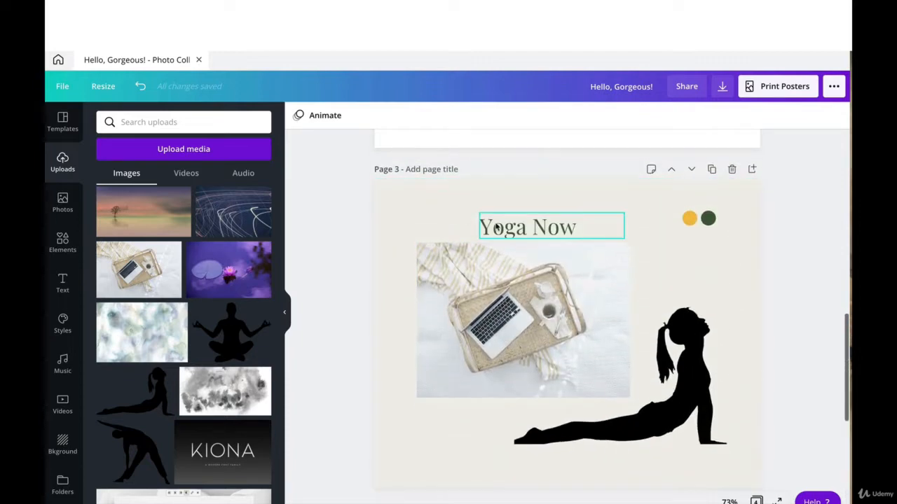
{"action": "left_click", "coordinate": [496, 228]}
{"action": "left_click_drag", "start_coordinate": [624, 227], "coordinate": [583, 226]}
{"action": "left_click_drag", "start_coordinate": [478, 211], "coordinate": [416, 197]}
{"action": "left_click", "coordinate": [676, 229]}
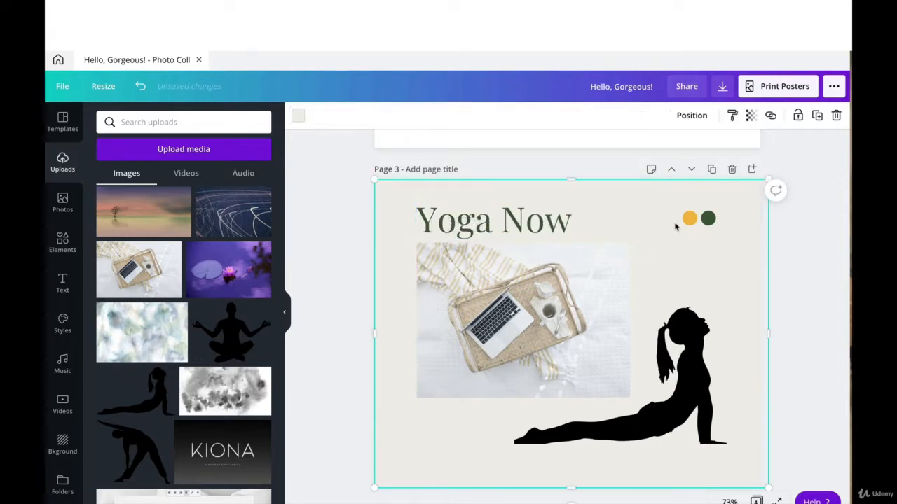
- Recolor the yellow circle to #D8D3CD, sampled from the light grey-beige swatch of the Big Tree palette on page 4
{"action": "left_click", "coordinate": [689, 219]}
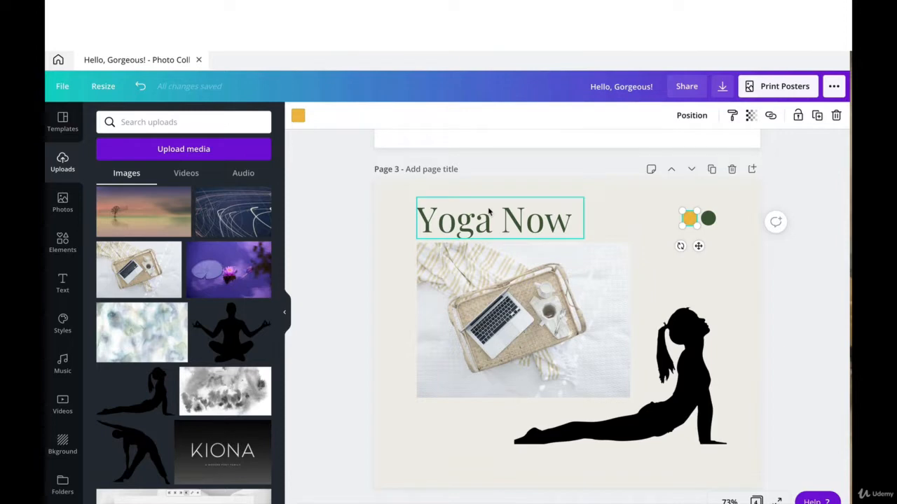
{"action": "scroll", "coordinate": [627, 227], "scroll_direction": "up", "scroll_amount": 2}
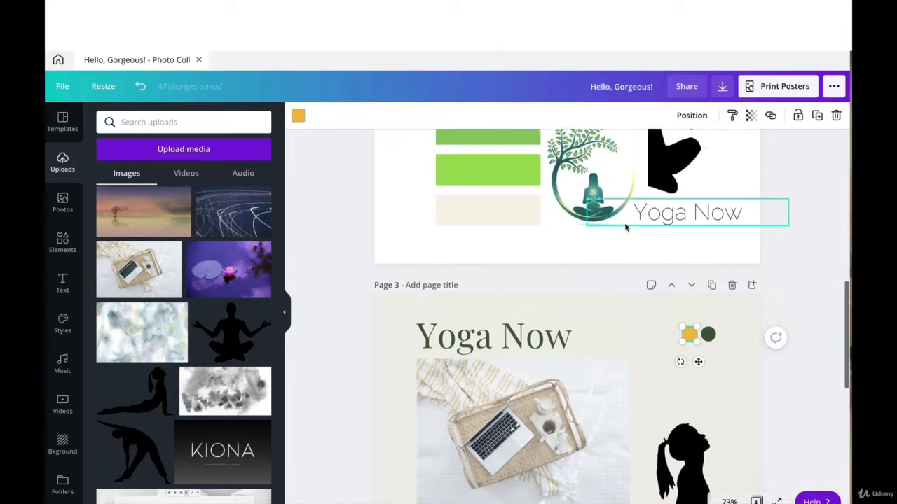
{"action": "scroll", "coordinate": [626, 226], "scroll_direction": "down", "scroll_amount": 4}
{"action": "scroll", "coordinate": [626, 227], "scroll_direction": "up", "scroll_amount": 1}
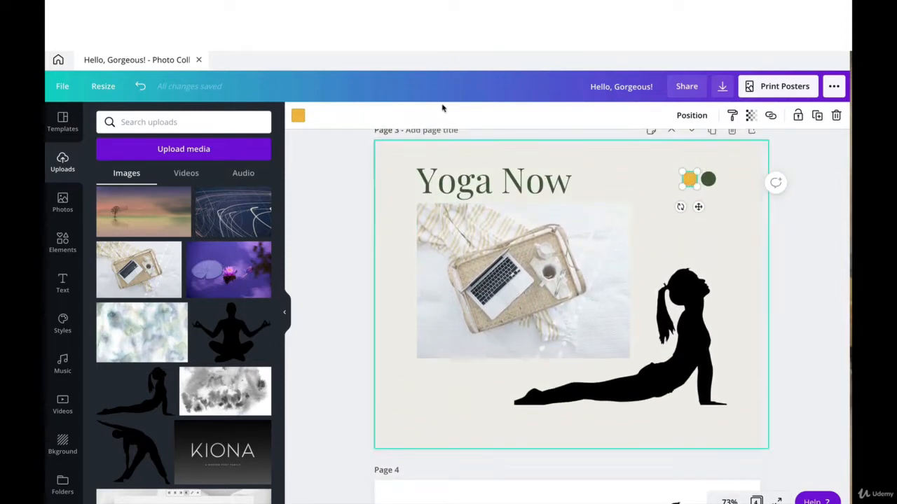
{"action": "scroll", "coordinate": [393, 206], "scroll_direction": "down", "scroll_amount": 1}
{"action": "scroll", "coordinate": [393, 205], "scroll_direction": "down", "scroll_amount": 2}
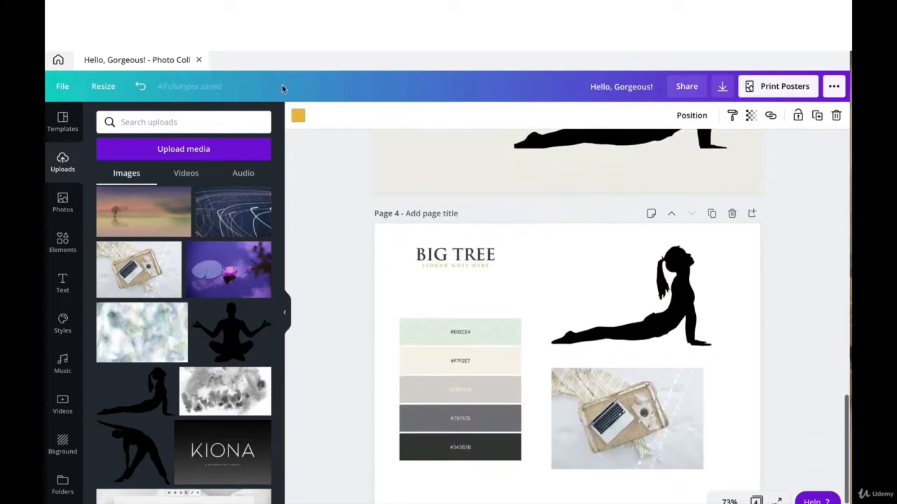
{"action": "left_click", "coordinate": [298, 116]}
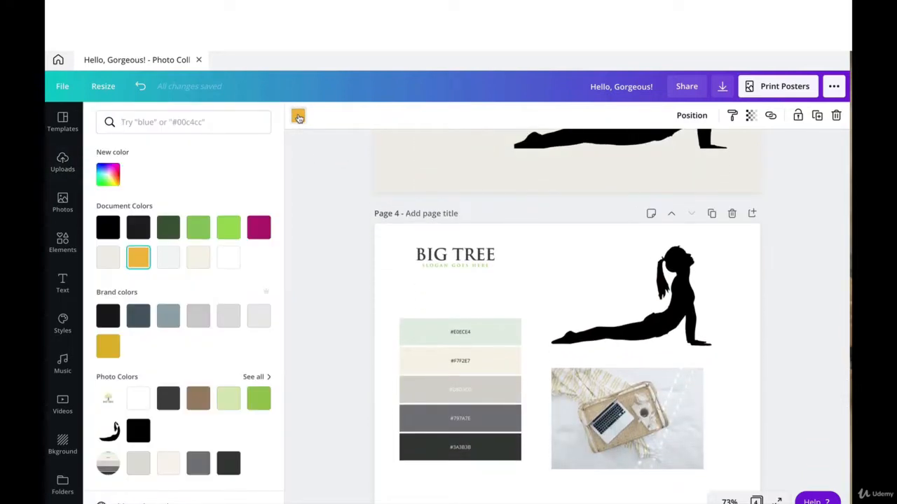
{"action": "left_click", "coordinate": [108, 175]}
{"action": "left_click", "coordinate": [245, 291]}
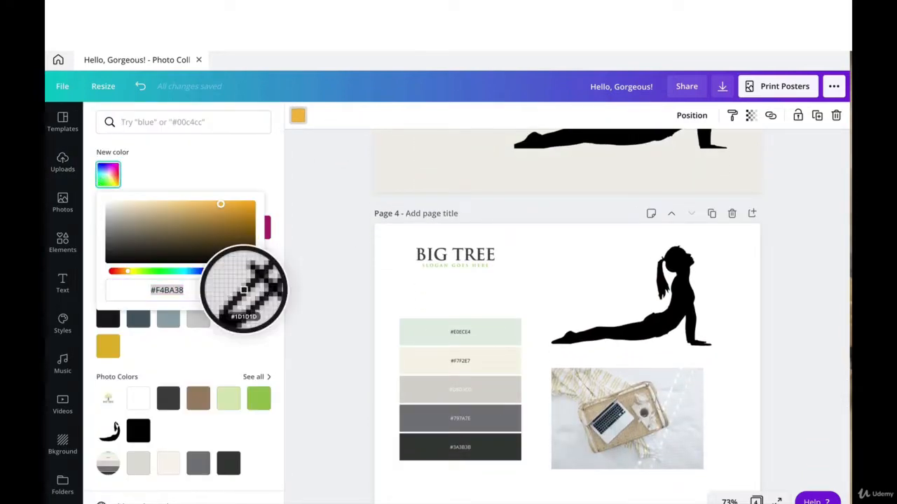
{"action": "left_click", "coordinate": [460, 389]}
{"action": "scroll", "coordinate": [461, 389], "scroll_direction": "up", "scroll_amount": 2}
{"action": "scroll", "coordinate": [460, 388], "scroll_direction": "up", "scroll_amount": 3}
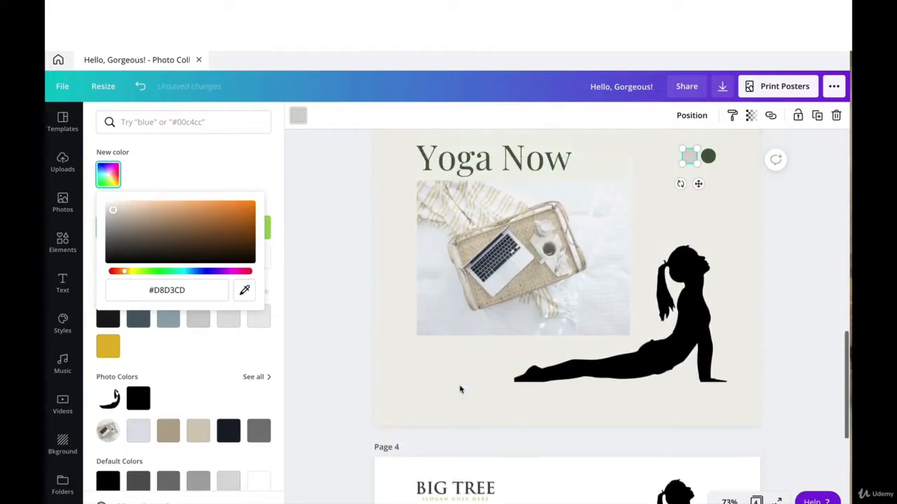
{"action": "left_click", "coordinate": [689, 180]}
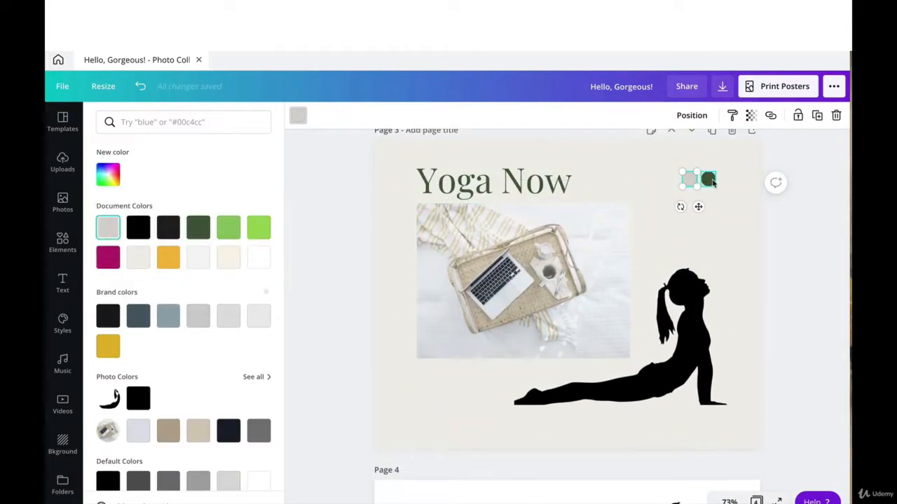
- Recolor the dark green circle to #E1ECE4, sampled from the pale green swatch of the Big Tree palette on page 4
{"action": "left_click", "coordinate": [709, 180]}
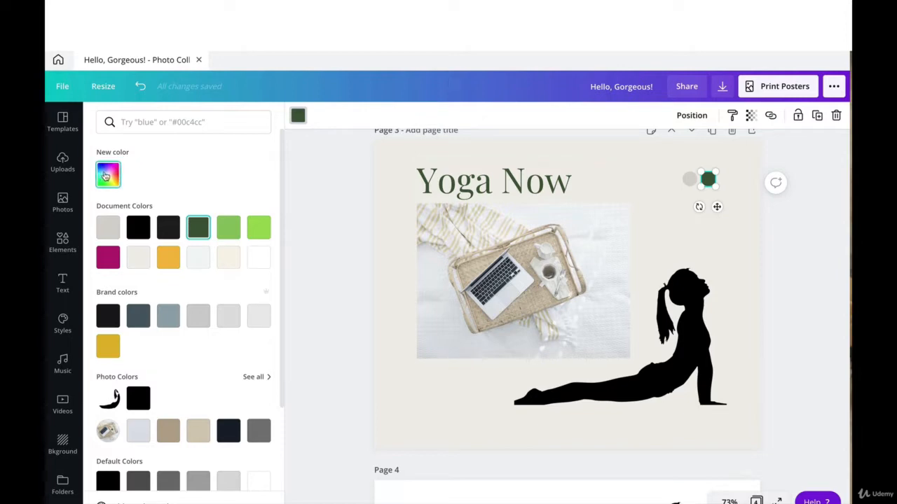
{"action": "scroll", "coordinate": [436, 330], "scroll_direction": "down", "scroll_amount": 4}
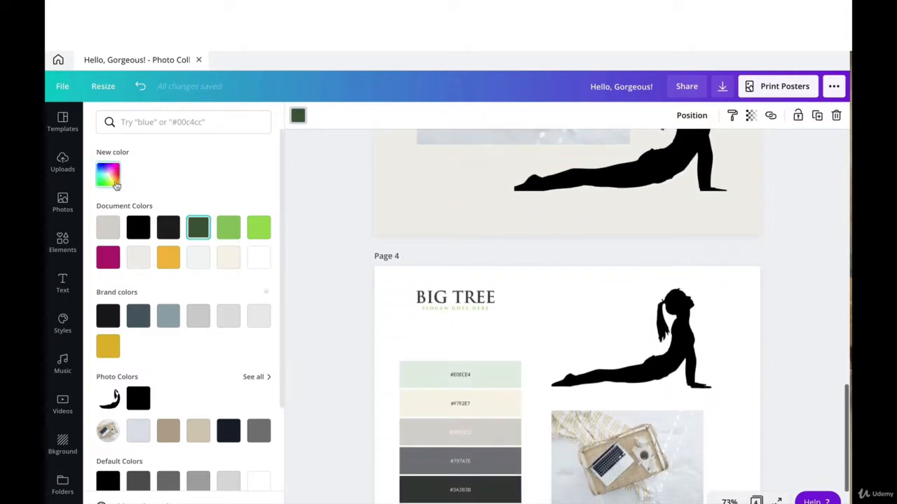
{"action": "left_click", "coordinate": [109, 175]}
{"action": "left_click", "coordinate": [244, 290]}
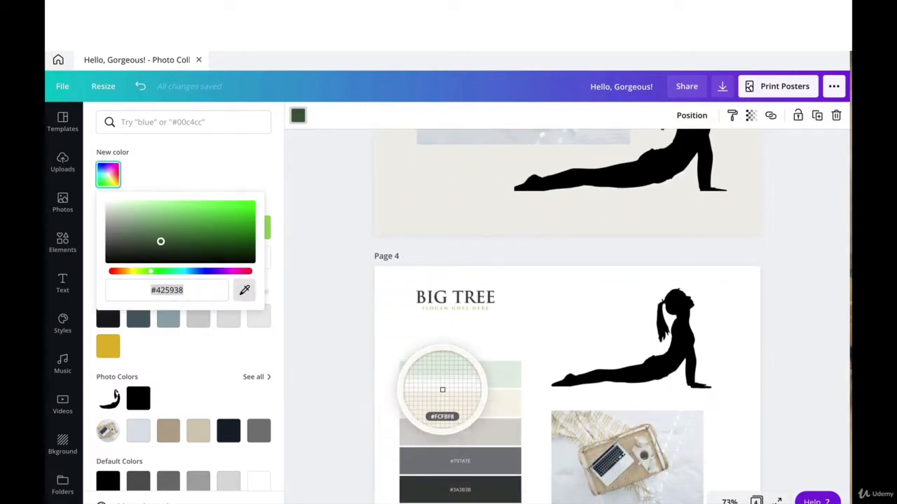
{"action": "left_click", "coordinate": [436, 382]}
{"action": "scroll", "coordinate": [470, 377], "scroll_direction": "up", "scroll_amount": 6}
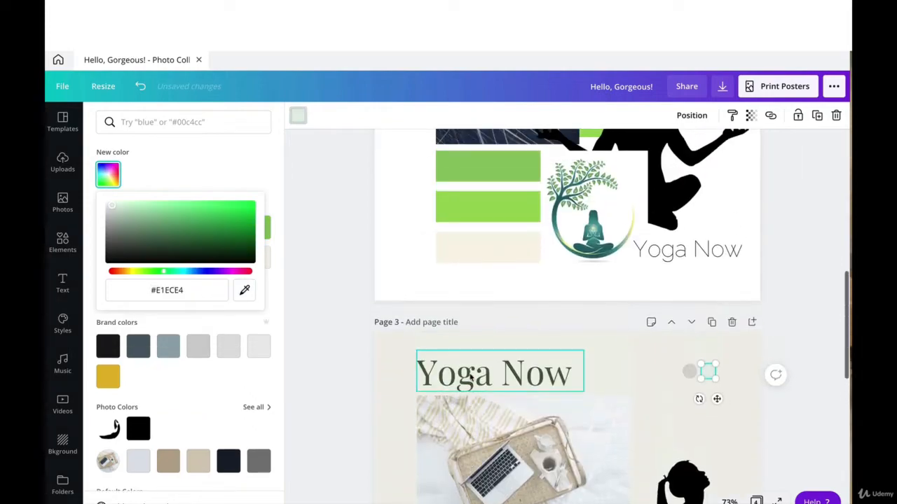
{"action": "left_click", "coordinate": [783, 419]}
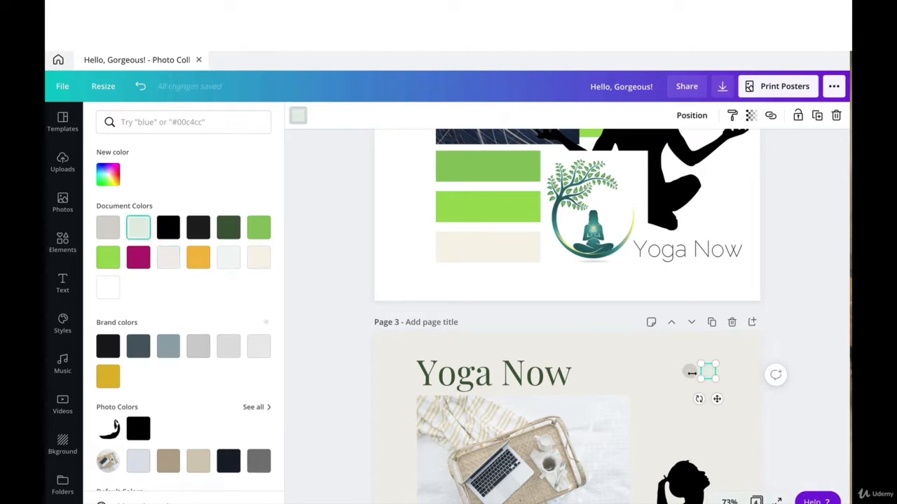
- Set the transparency of page 3's beige background rectangle to 25
{"action": "left_click", "coordinate": [613, 350]}
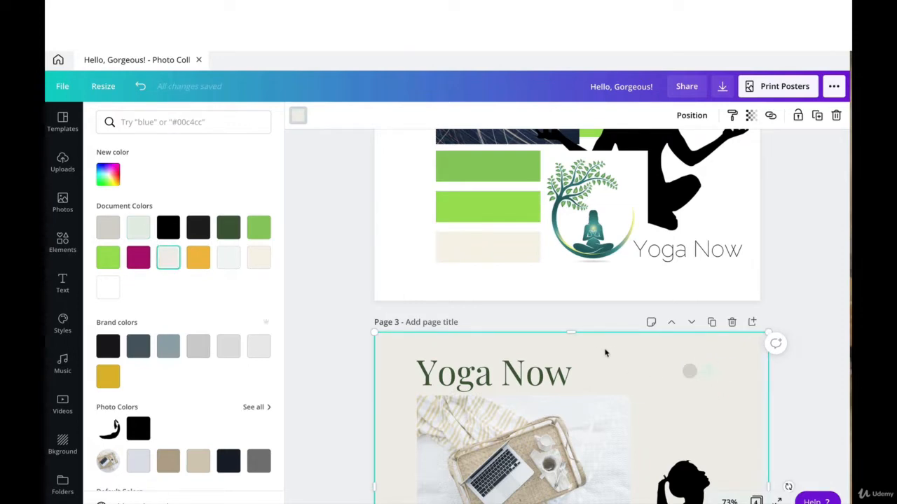
{"action": "left_click", "coordinate": [750, 114]}
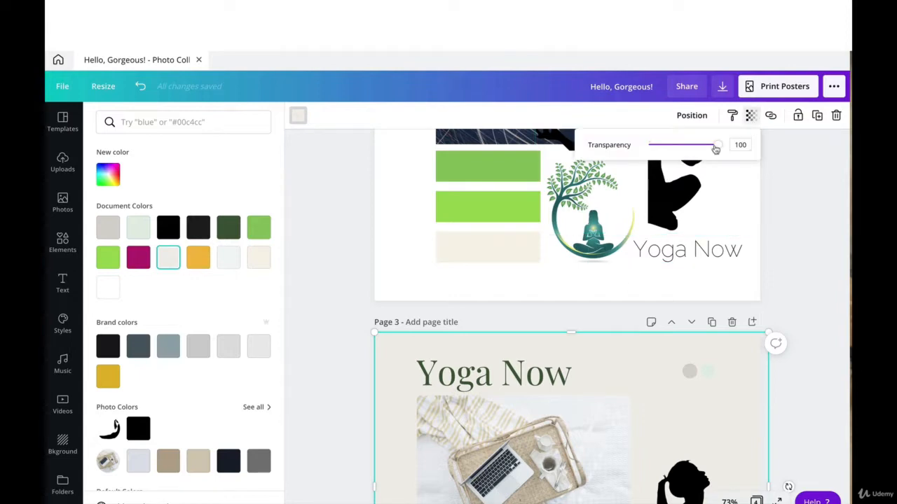
{"action": "left_click_drag", "start_coordinate": [717, 145], "coordinate": [666, 155]}
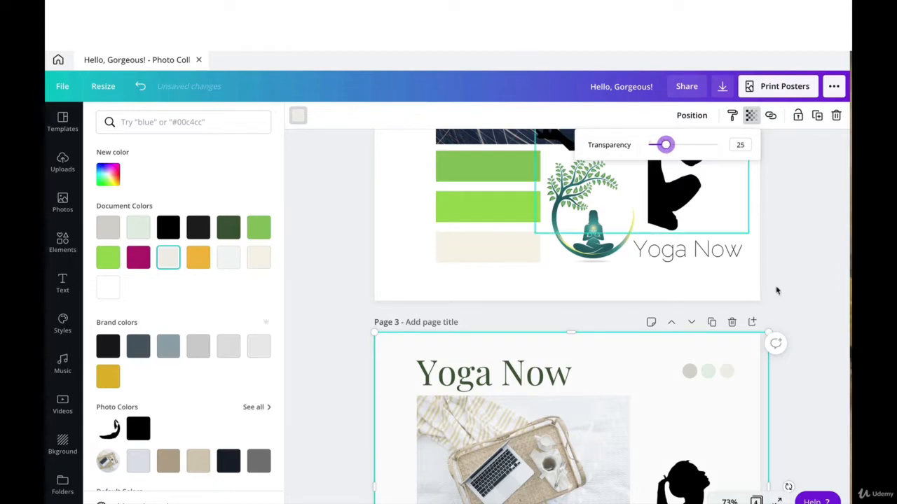
{"action": "left_click", "coordinate": [819, 389]}
- Recolor the third circle to #F6F2E7, sampled from the cream swatch of the Big Tree palette on page 4
{"action": "scroll", "coordinate": [819, 389], "scroll_direction": "down", "scroll_amount": 1}
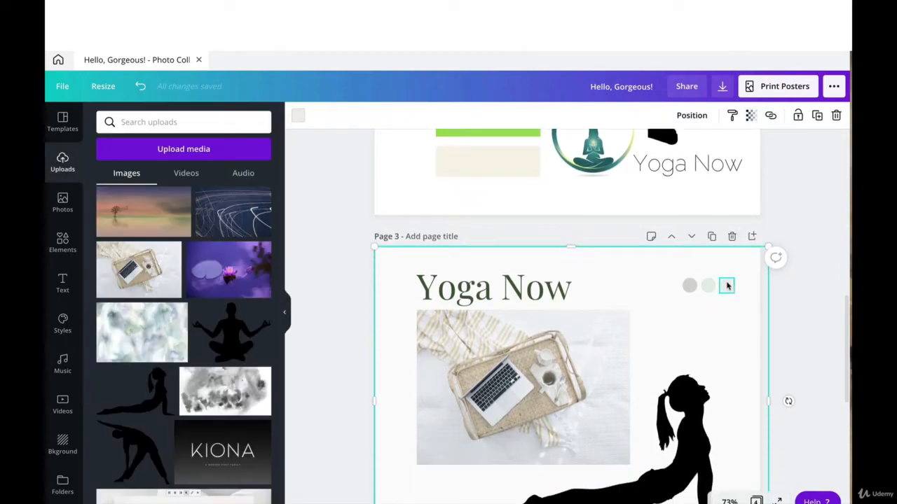
{"action": "scroll", "coordinate": [729, 287], "scroll_direction": "down", "scroll_amount": 5}
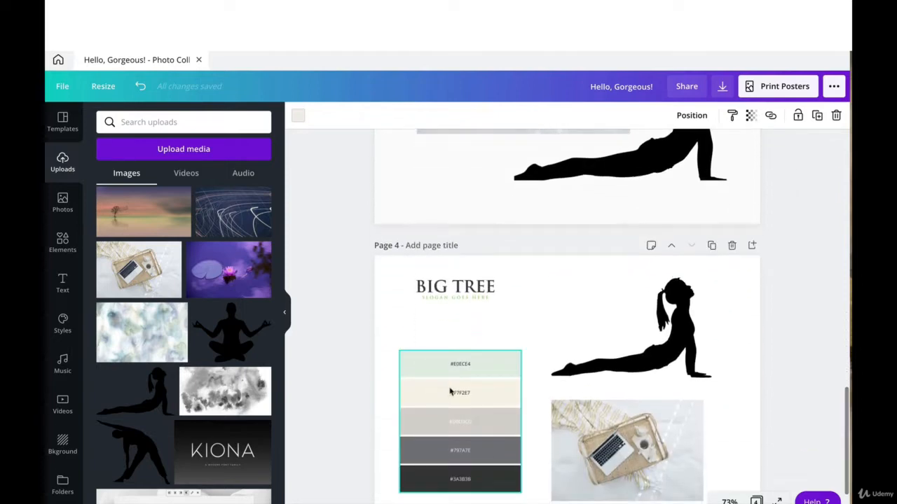
{"action": "left_click", "coordinate": [299, 119]}
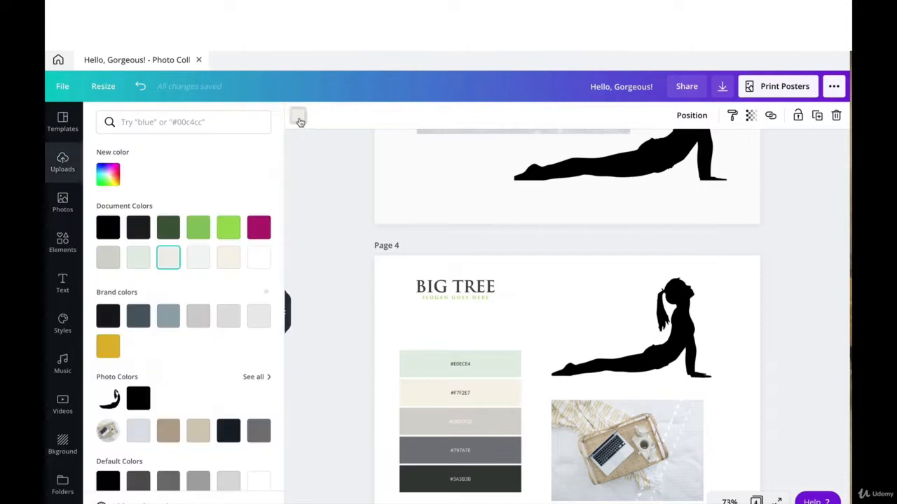
{"action": "left_click", "coordinate": [108, 175]}
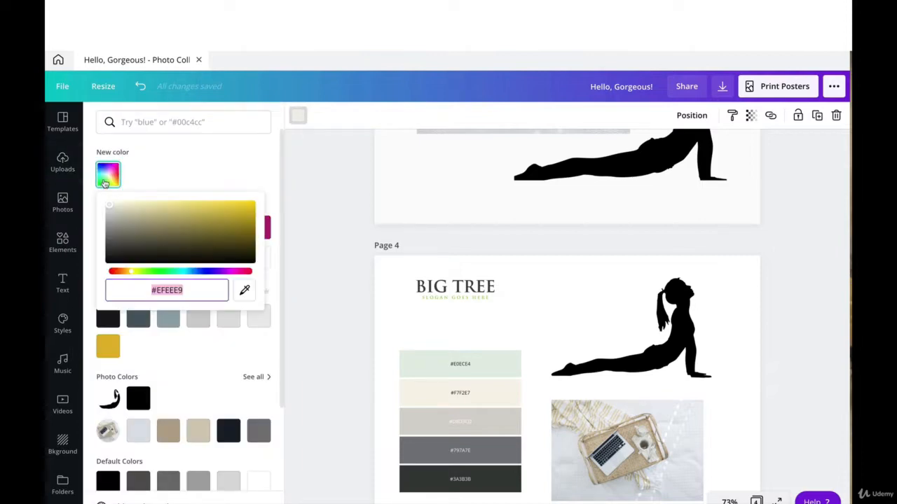
{"action": "left_click", "coordinate": [244, 290]}
{"action": "left_click", "coordinate": [462, 392]}
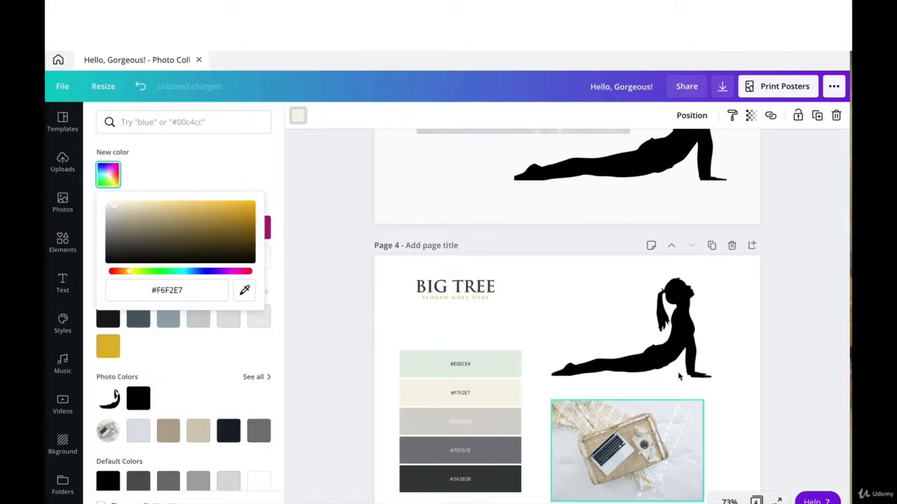
{"action": "scroll", "coordinate": [678, 377], "scroll_direction": "up", "scroll_amount": 4}
{"action": "left_click", "coordinate": [721, 179]}
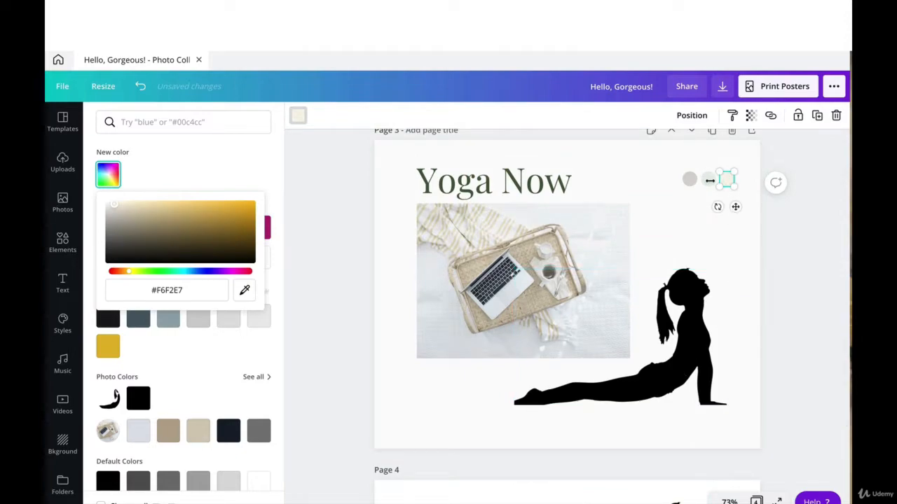
- Change the "Yoga Now" heading's text color to black
{"action": "left_click", "coordinate": [532, 181]}
{"action": "left_click", "coordinate": [468, 116]}
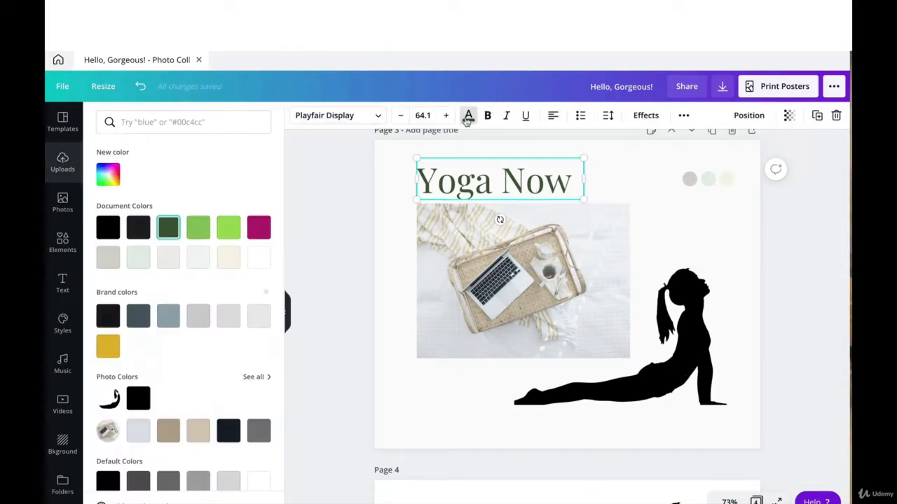
{"action": "left_click", "coordinate": [108, 227]}
{"action": "left_click", "coordinate": [714, 260]}
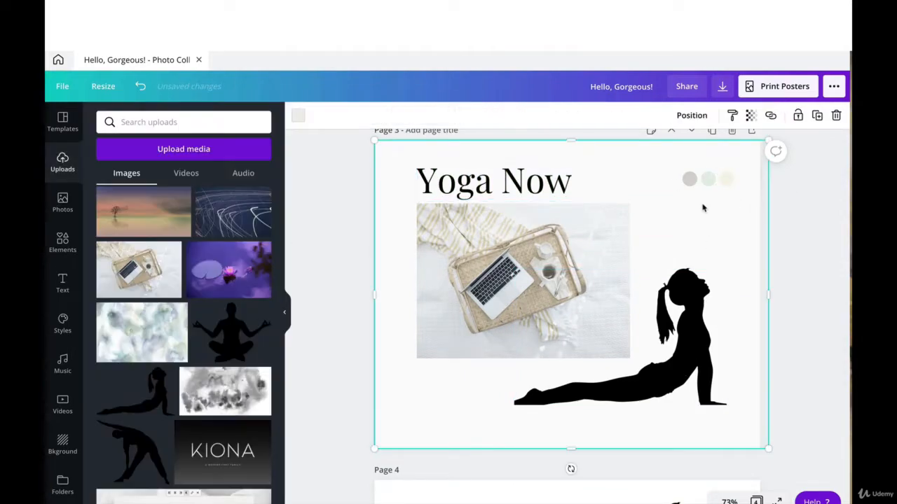
- Rotate the three color circles together into a vertical column and enlarge them beside the laptop photo
{"action": "left_click", "coordinate": [725, 180]}
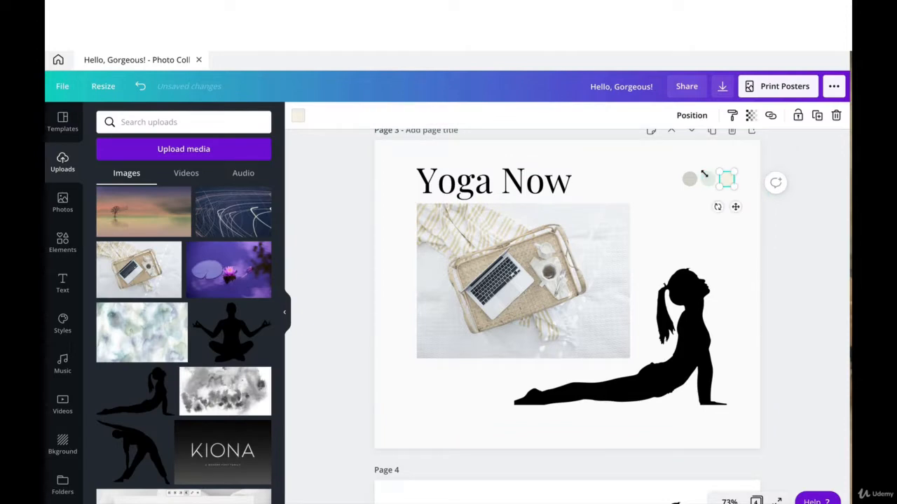
{"action": "left_click", "coordinate": [690, 181]}
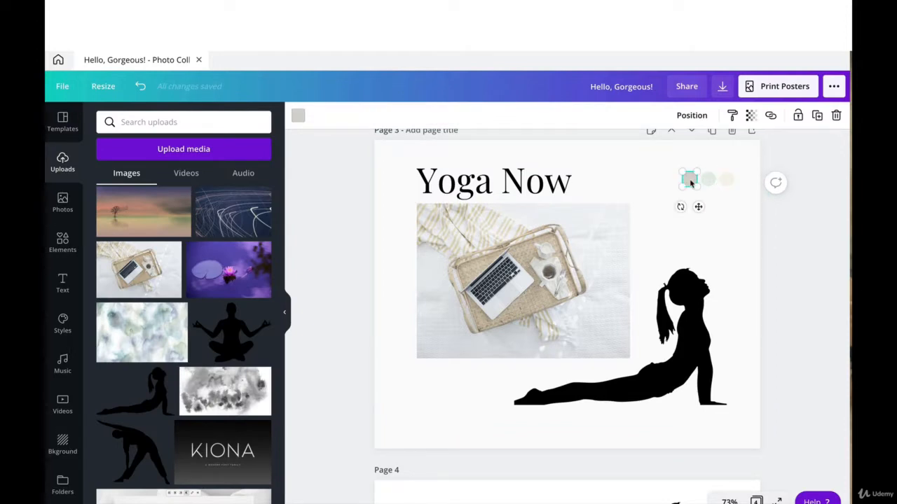
{"action": "left_click", "coordinate": [745, 212]}
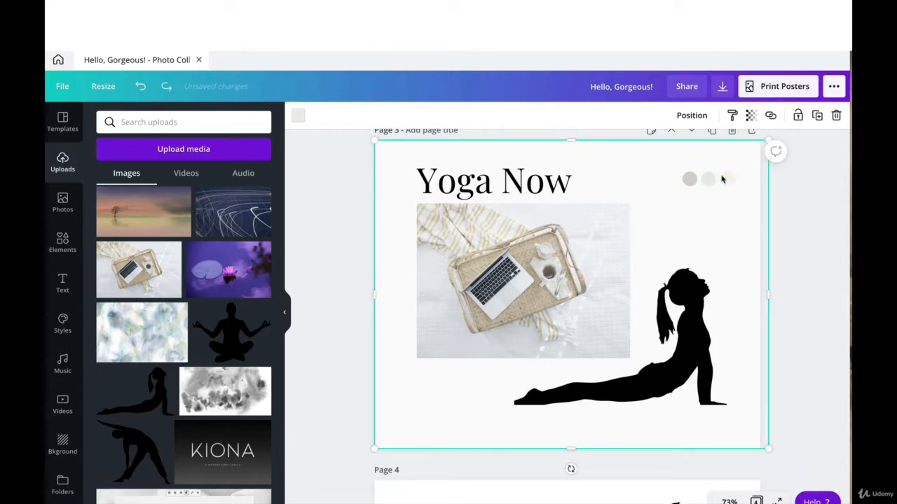
{"action": "left_click", "coordinate": [722, 180]}
{"action": "left_click", "coordinate": [703, 181], "text": "shift"}
{"action": "left_click", "coordinate": [689, 179], "text": "shift"}
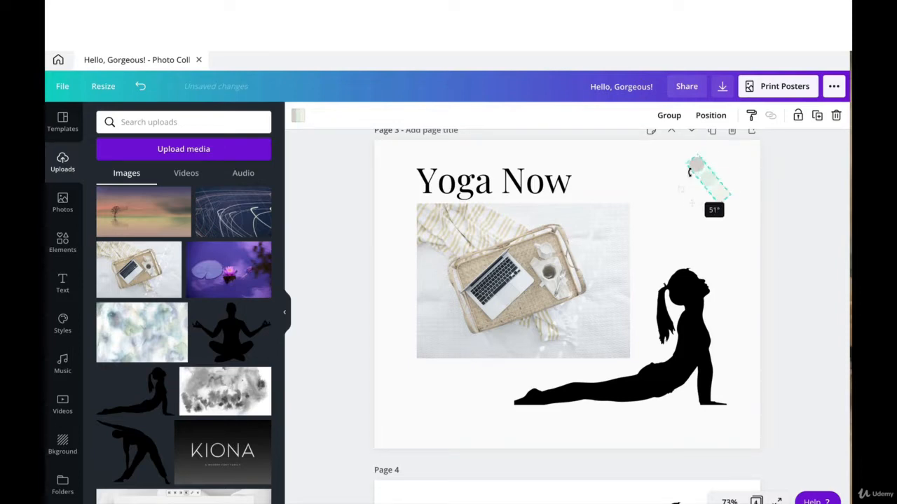
{"action": "left_click_drag", "start_coordinate": [681, 187], "coordinate": [686, 172]}
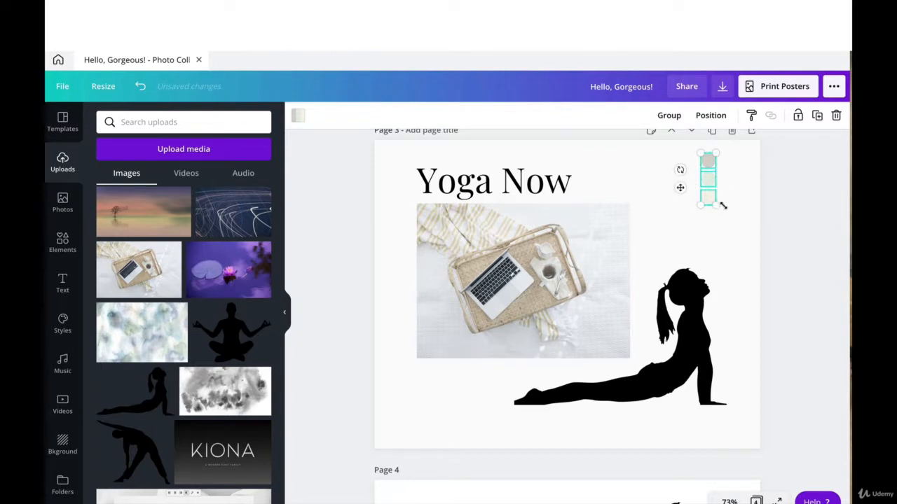
{"action": "left_click_drag", "start_coordinate": [728, 228], "coordinate": [778, 338]}
{"action": "left_click_drag", "start_coordinate": [744, 274], "coordinate": [697, 272]}
- Try placing the circle column along the page's left side with the laptop photo shifted right behind the silhouette, and undo it
{"action": "left_click_drag", "start_coordinate": [711, 346], "coordinate": [460, 385]}
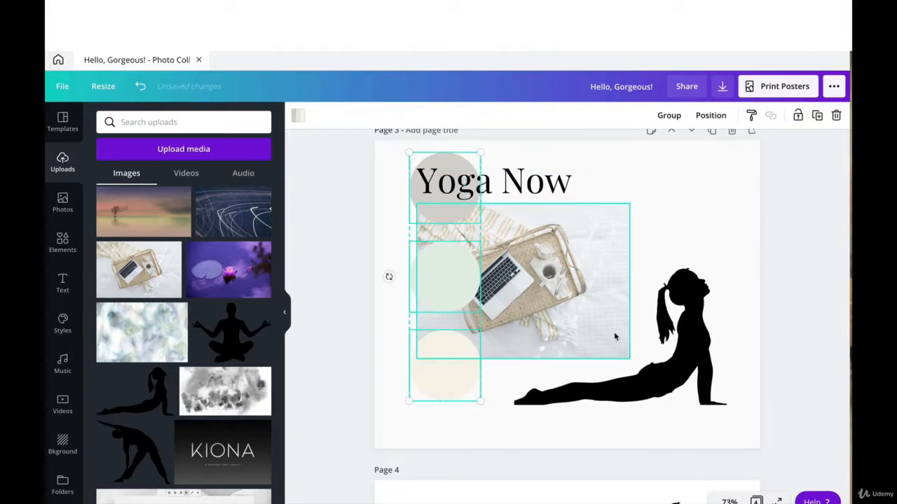
{"action": "left_click", "coordinate": [614, 337]}
{"action": "left_click_drag", "start_coordinate": [614, 336], "coordinate": [682, 334]}
{"action": "left_click_drag", "start_coordinate": [697, 335], "coordinate": [704, 334]}
{"action": "right_click", "coordinate": [704, 334]}
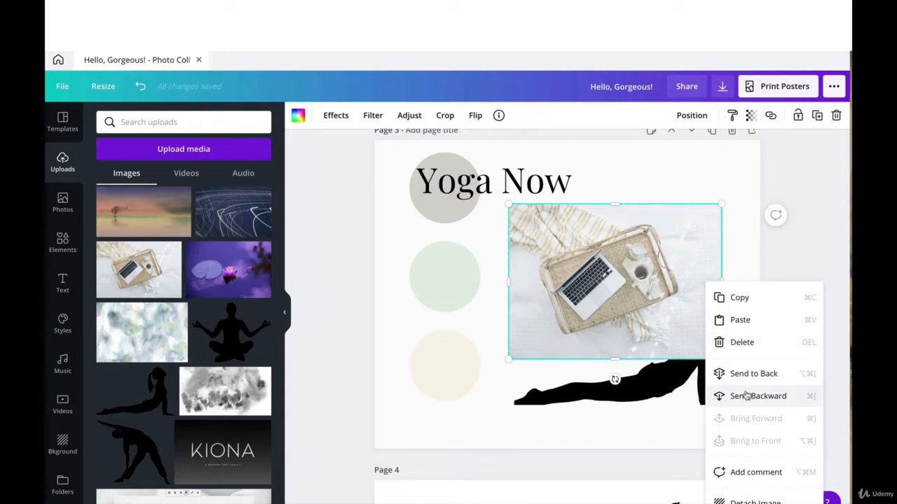
{"action": "left_click", "coordinate": [741, 396]}
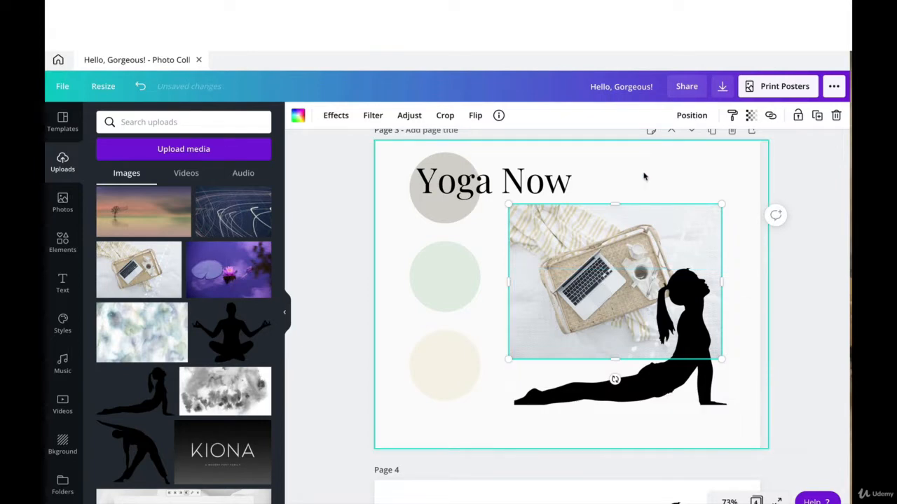
{"action": "key", "text": "ctrl+z"}
{"action": "key", "text": "ctrl+z"}
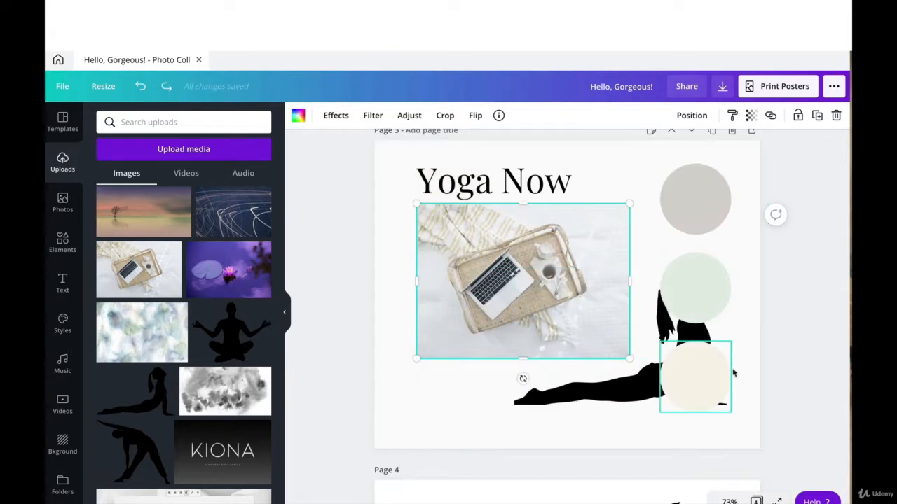
- Shrink the three circles together and fit the column above the yoga silhouette's head, its top aligned with the heading box
{"action": "left_click", "coordinate": [718, 393]}
{"action": "left_click", "coordinate": [697, 288], "text": "shift"}
{"action": "left_click", "coordinate": [704, 187]}
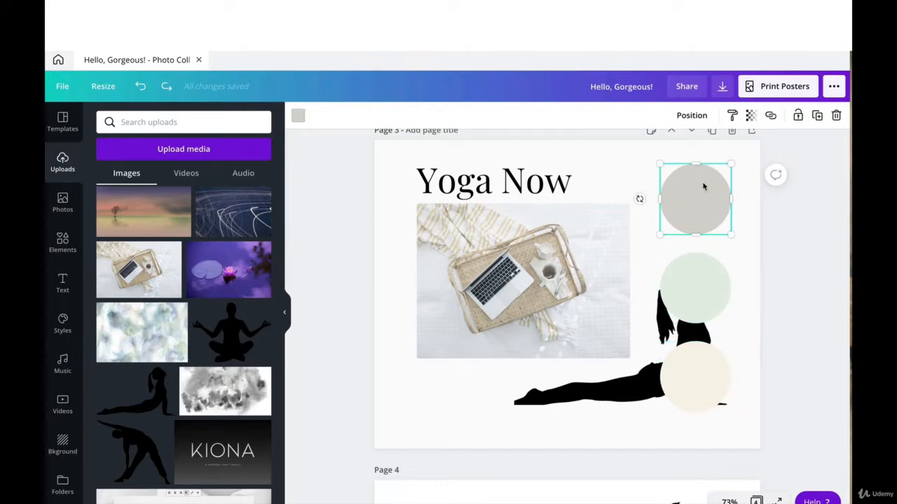
{"action": "left_click", "coordinate": [704, 280], "text": "shift"}
{"action": "left_click", "coordinate": [705, 390], "text": "shift"}
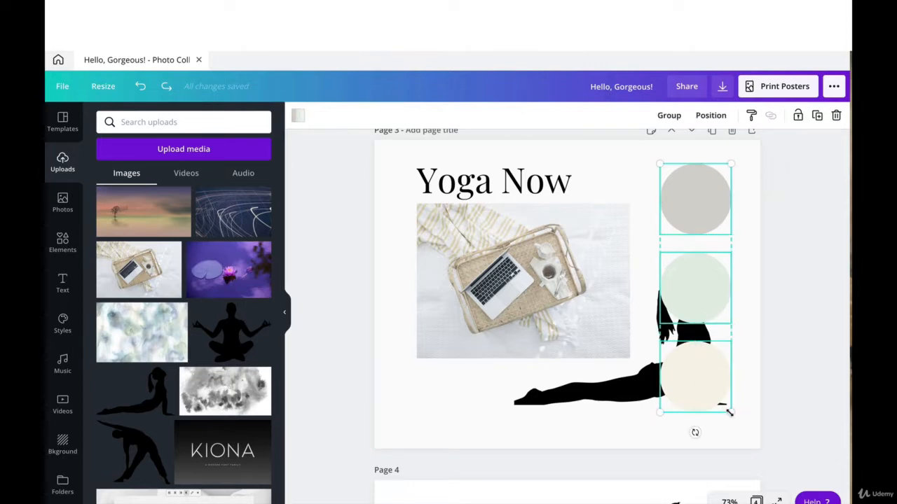
{"action": "left_click_drag", "start_coordinate": [729, 412], "coordinate": [711, 249]}
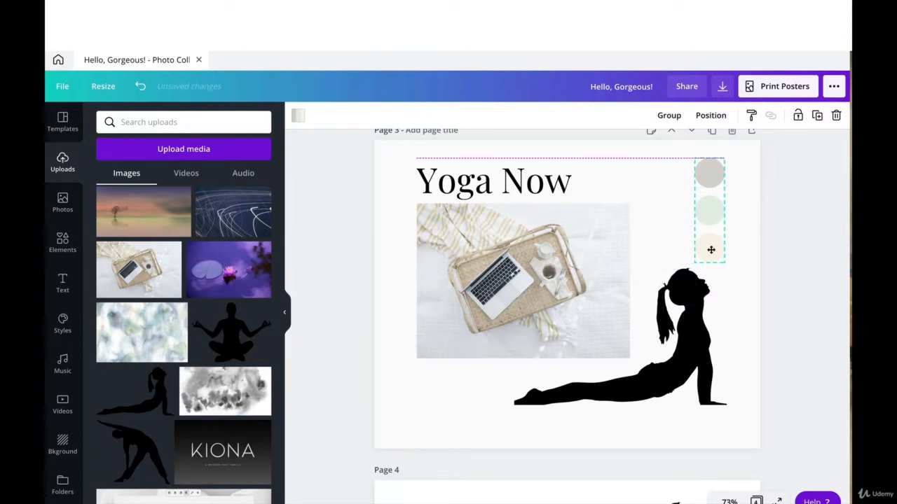
- Rearrange the circles above the silhouette into grid positions: grey and pale green in the top row, cream beneath
{"action": "left_click", "coordinate": [706, 177]}
{"action": "left_click_drag", "start_coordinate": [702, 184], "coordinate": [656, 191]}
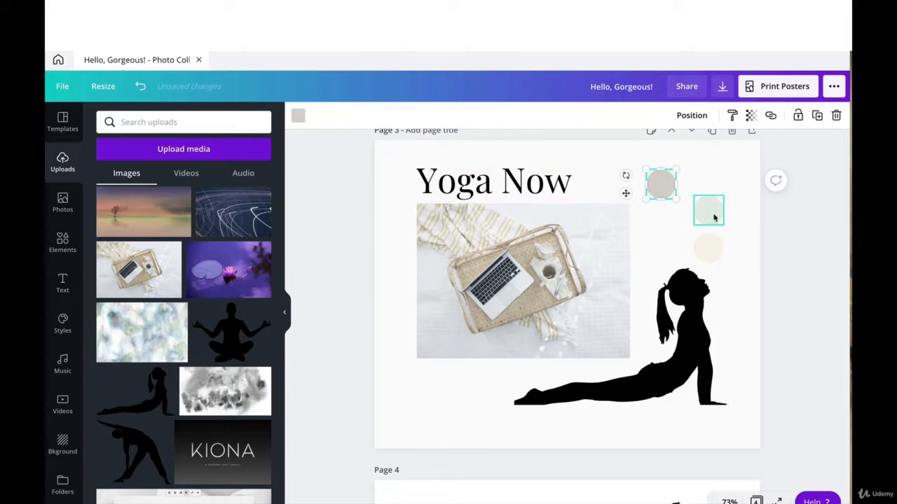
{"action": "left_click_drag", "start_coordinate": [715, 219], "coordinate": [713, 188]}
{"action": "left_click_drag", "start_coordinate": [711, 257], "coordinate": [705, 236]}
- Duplicate the cream circle so a fourth circle sits below the pale green one, and color that circle black
{"action": "key", "text": "ctrl+d"}
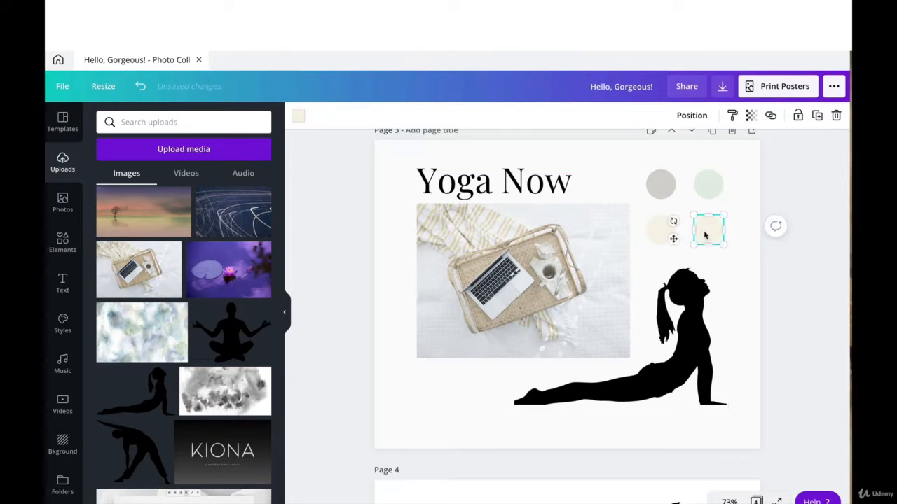
{"action": "left_click", "coordinate": [298, 116]}
{"action": "left_click", "coordinate": [108, 227]}
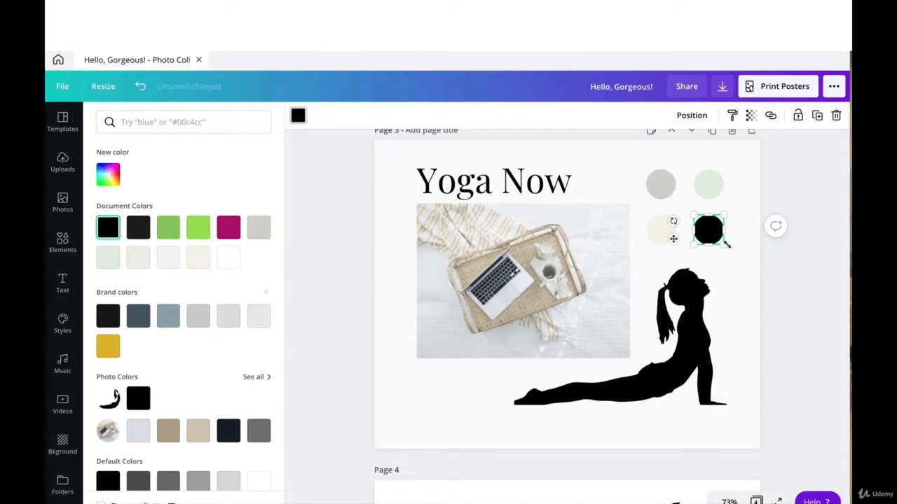
{"action": "left_click", "coordinate": [803, 312]}
{"action": "left_click", "coordinate": [730, 306]}
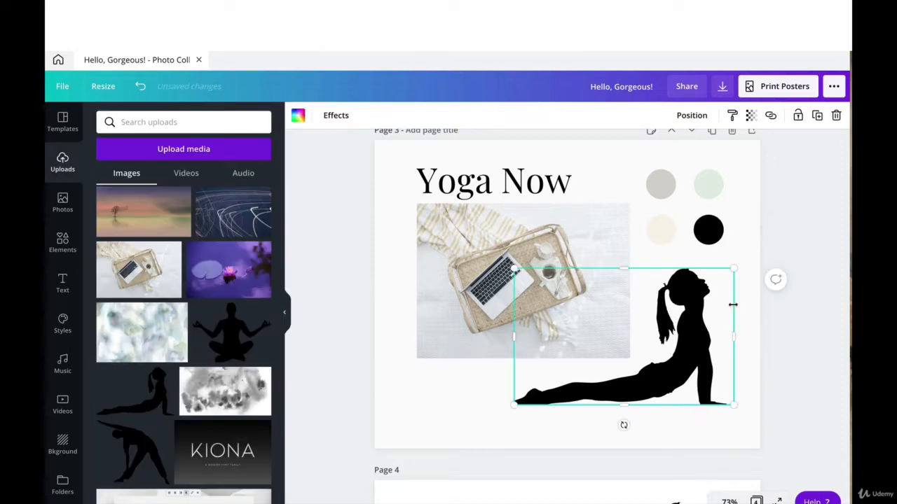
{"action": "left_click", "coordinate": [708, 231]}
{"action": "left_click", "coordinate": [660, 235], "text": "shift"}
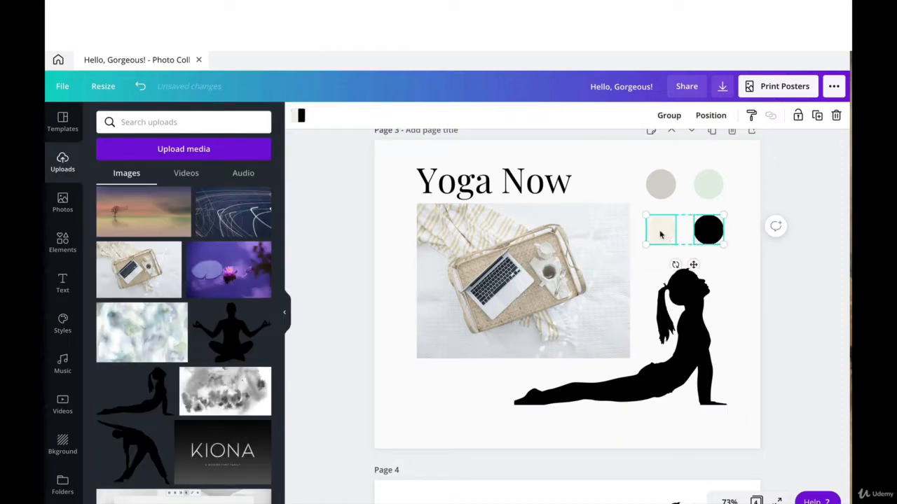
{"action": "left_click", "coordinate": [661, 184], "text": "shift"}
{"action": "left_click", "coordinate": [709, 184], "text": "shift"}
{"action": "left_click", "coordinate": [744, 225]}
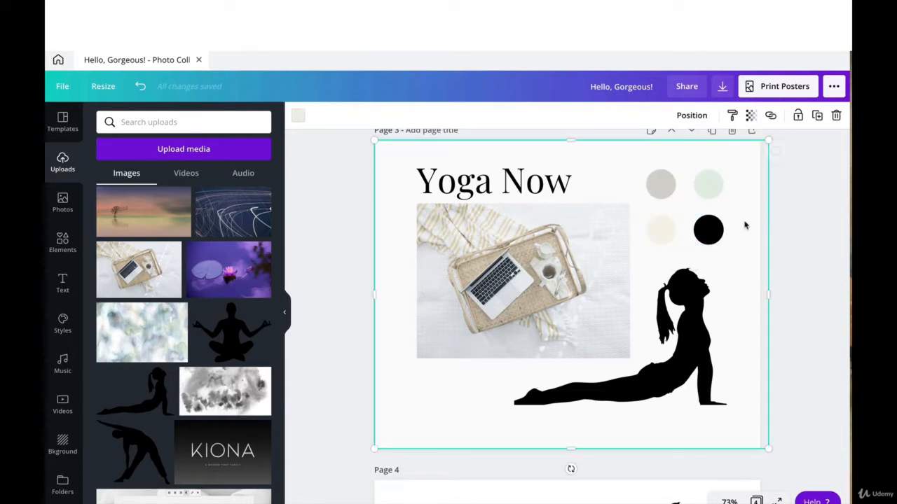
{"action": "left_click", "coordinate": [711, 227]}
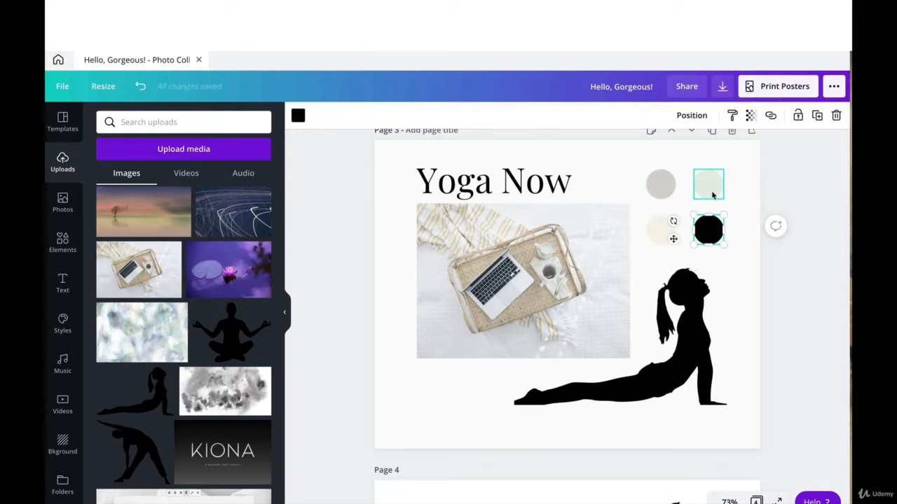
- Shift the pale green and black circles closer to the other two, and enlarge all four together to about 5.4 by 6.1
{"action": "left_click", "coordinate": [711, 197], "text": "shift"}
{"action": "left_click_drag", "start_coordinate": [713, 195], "coordinate": [703, 196]}
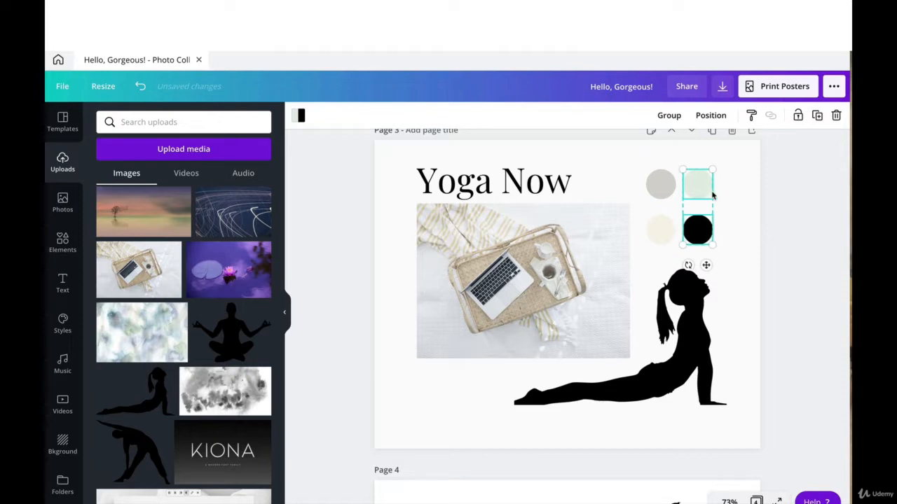
{"action": "left_click", "coordinate": [660, 184], "text": "shift"}
{"action": "left_click", "coordinate": [661, 232], "text": "shift"}
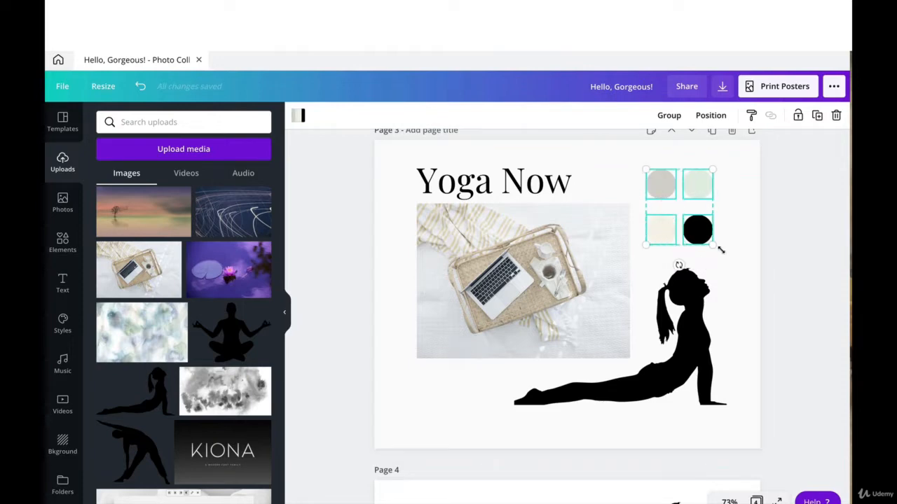
{"action": "left_click_drag", "start_coordinate": [712, 246], "coordinate": [730, 266]}
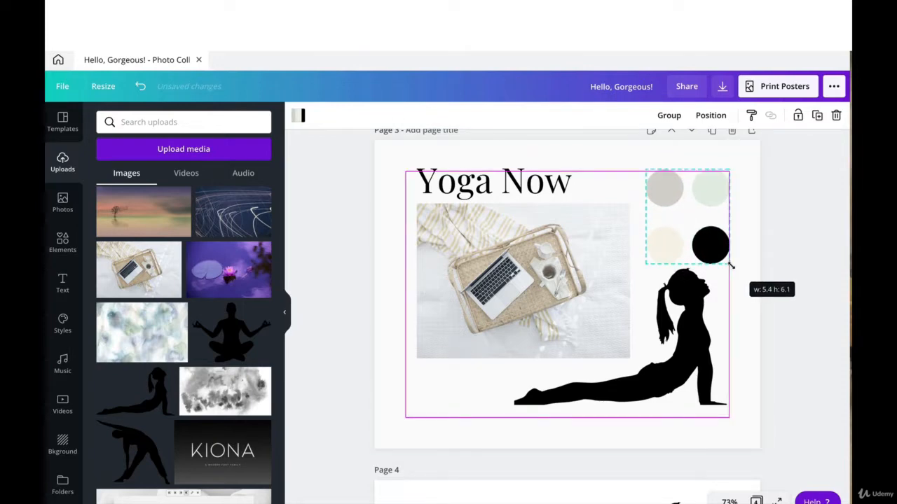
{"action": "left_click", "coordinate": [747, 313]}
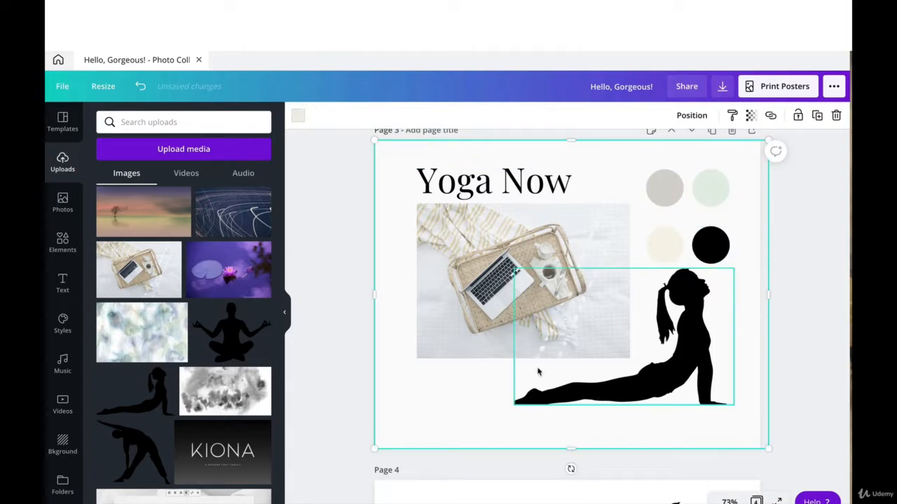
- Narrow the Yoga Now heading's text box to fit its text, and slightly enlarge the yoga silhouette
{"action": "left_click", "coordinate": [572, 348]}
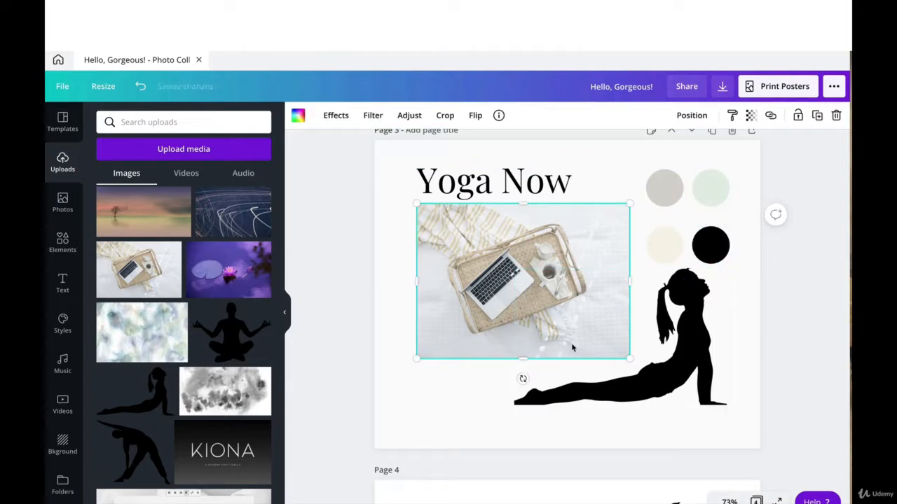
{"action": "left_click", "coordinate": [532, 183]}
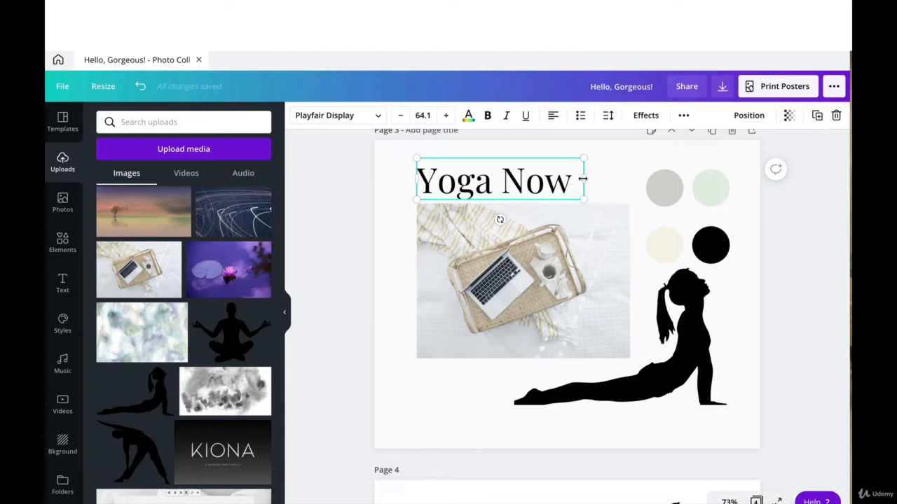
{"action": "left_click_drag", "start_coordinate": [579, 180], "coordinate": [576, 180]}
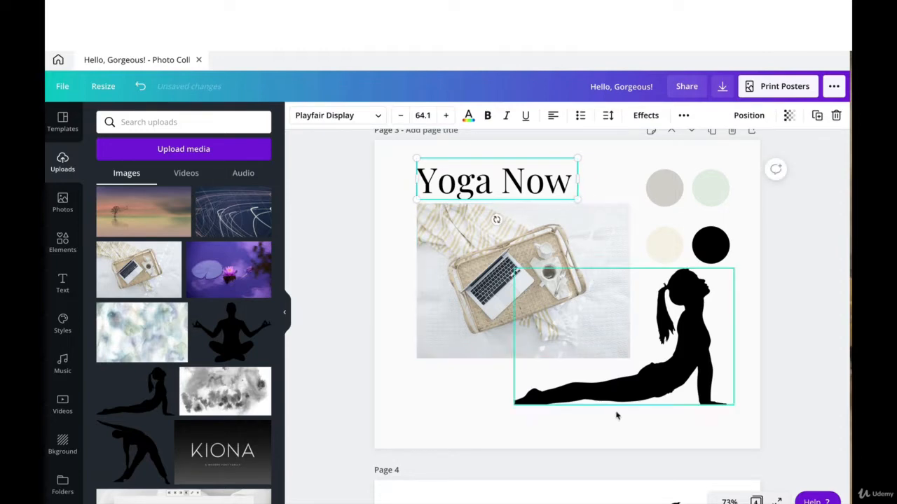
{"action": "left_click", "coordinate": [521, 408]}
{"action": "left_click_drag", "start_coordinate": [515, 339], "coordinate": [511, 339]}
{"action": "left_click", "coordinate": [799, 432]}
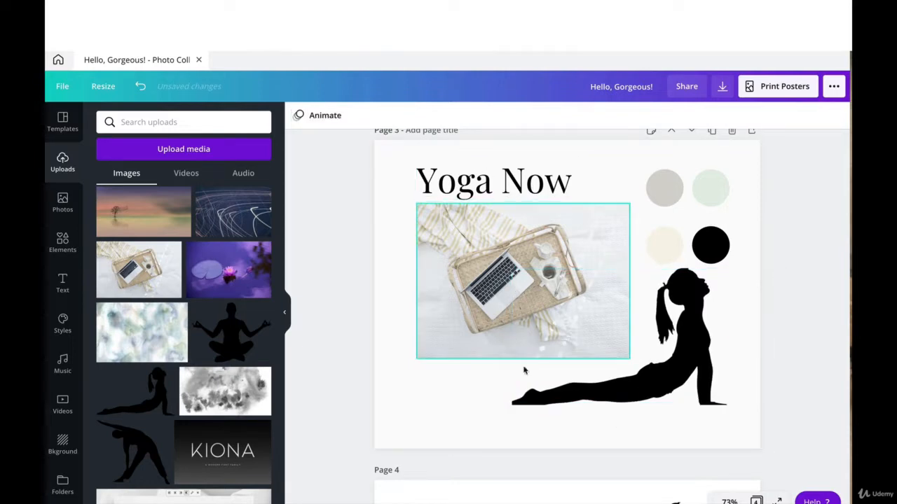
- Title page 3 LOGO 3
{"action": "scroll", "coordinate": [530, 342], "scroll_direction": "up", "scroll_amount": 1}
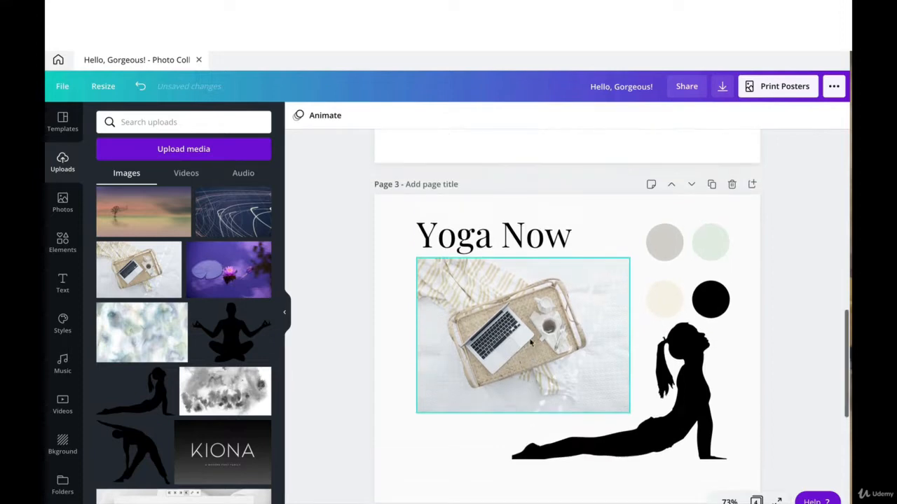
{"action": "scroll", "coordinate": [531, 342], "scroll_direction": "up", "scroll_amount": 1}
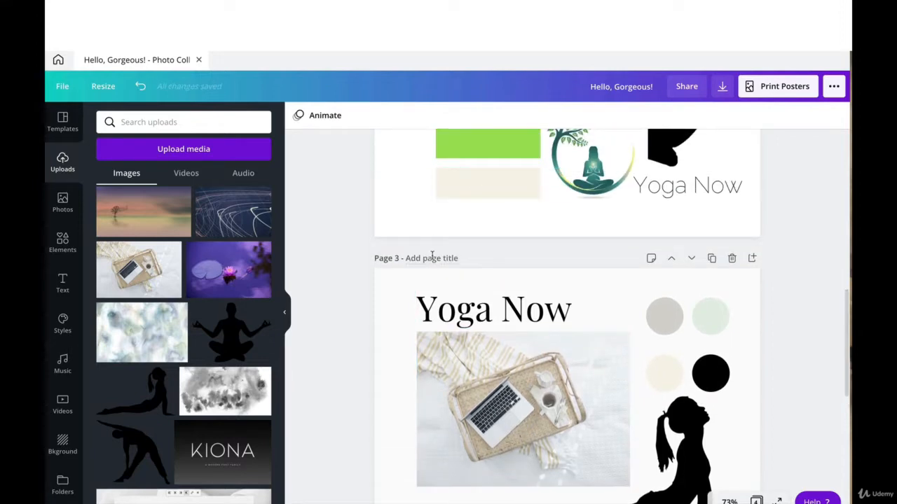
{"action": "left_click", "coordinate": [432, 258]}
{"action": "type", "text": "LOGO 3"}
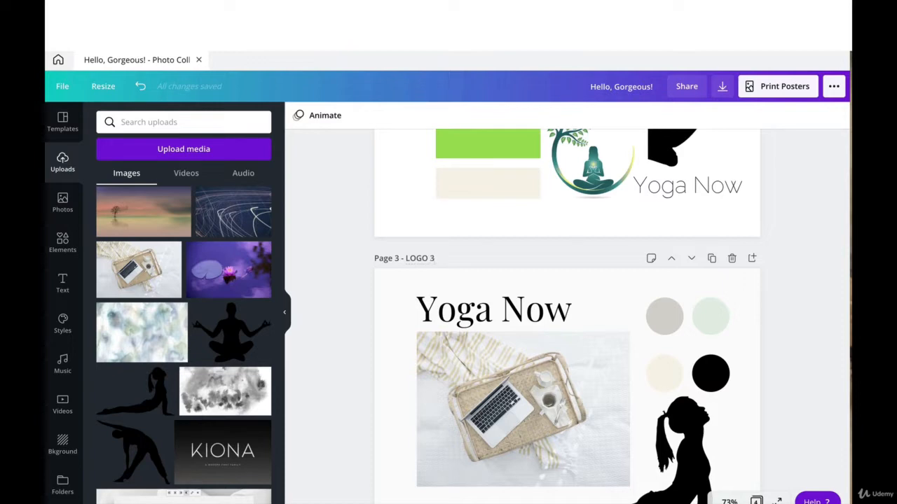
- Delete page 4, which holds the collected Big Tree brand elements, and look back over the finished boards
{"action": "scroll", "coordinate": [566, 315], "scroll_direction": "down", "scroll_amount": 3}
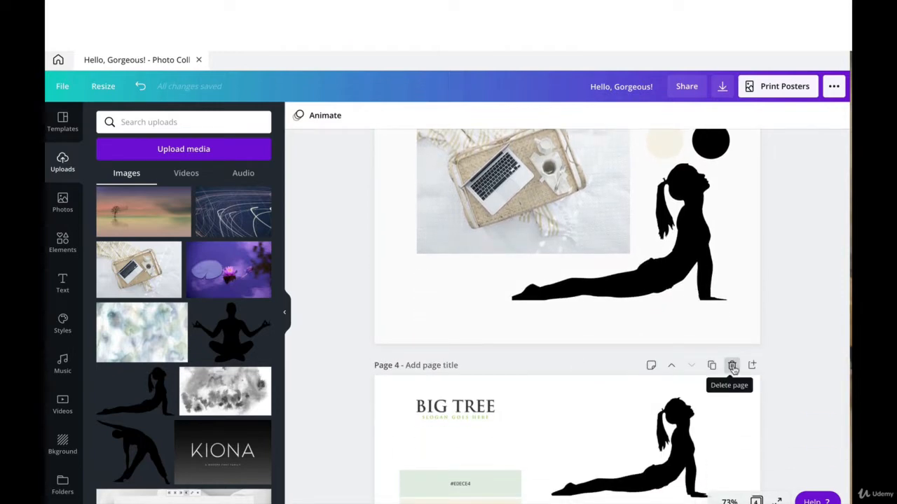
{"action": "left_click", "coordinate": [732, 365]}
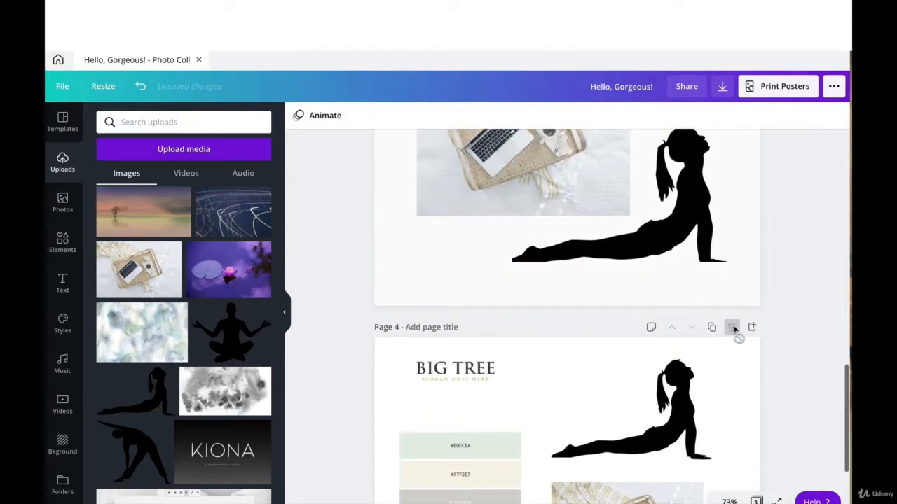
{"action": "left_click", "coordinate": [732, 330]}
{"action": "scroll", "coordinate": [599, 263], "scroll_direction": "up", "scroll_amount": 5}
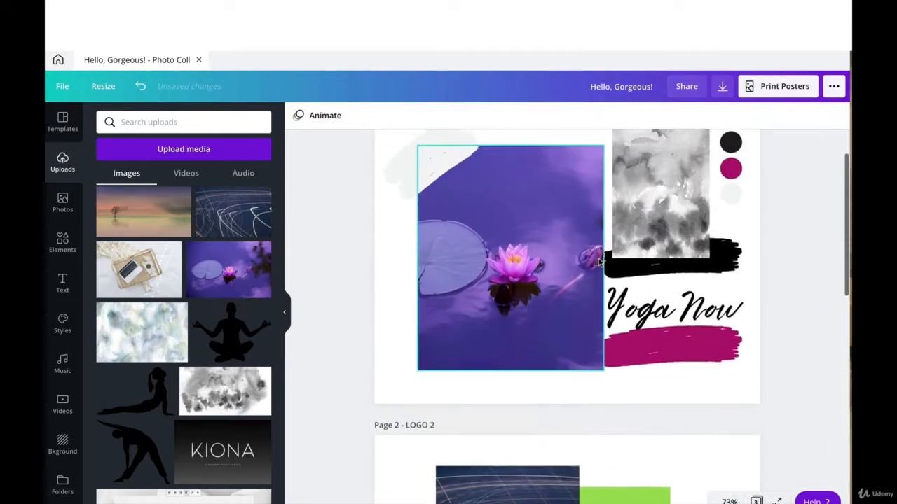
{"action": "scroll", "coordinate": [599, 263], "scroll_direction": "down", "scroll_amount": 5}
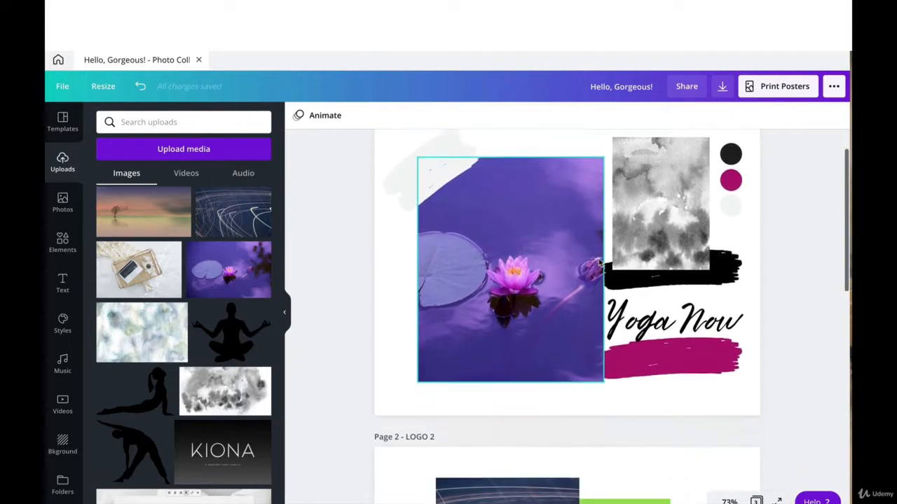
- Download all three mood board pages as PNG images, saving the Hello, Gorgeous!.zip file to the Desktop
{"action": "left_click", "coordinate": [722, 86]}
{"action": "left_click", "coordinate": [676, 168]}
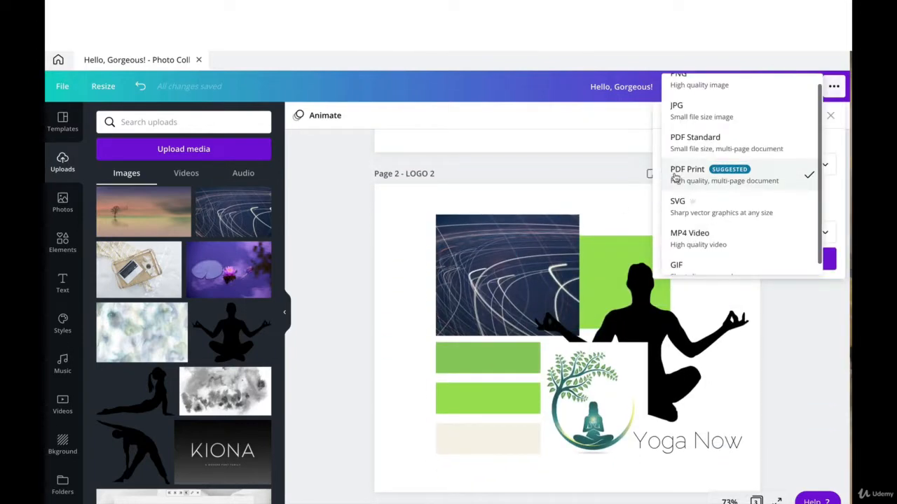
{"action": "scroll", "coordinate": [698, 98], "scroll_direction": "up", "scroll_amount": 1}
{"action": "left_click", "coordinate": [698, 92]}
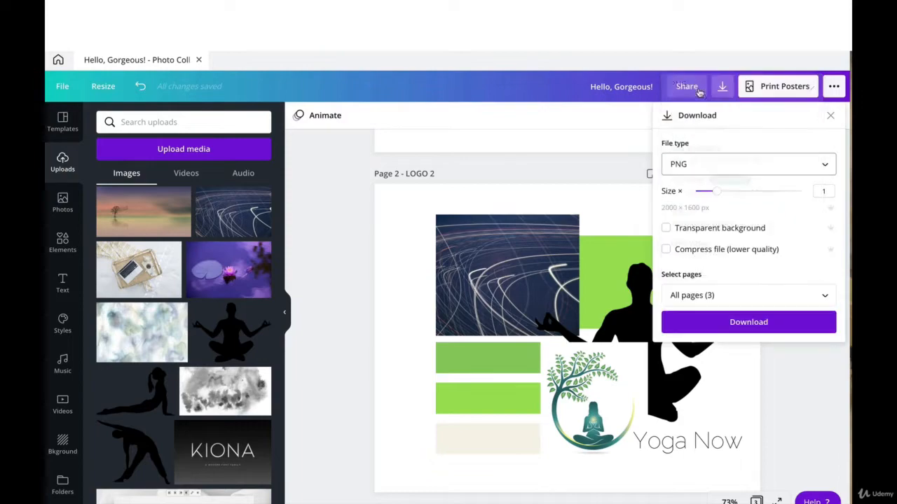
{"action": "left_click", "coordinate": [773, 323]}
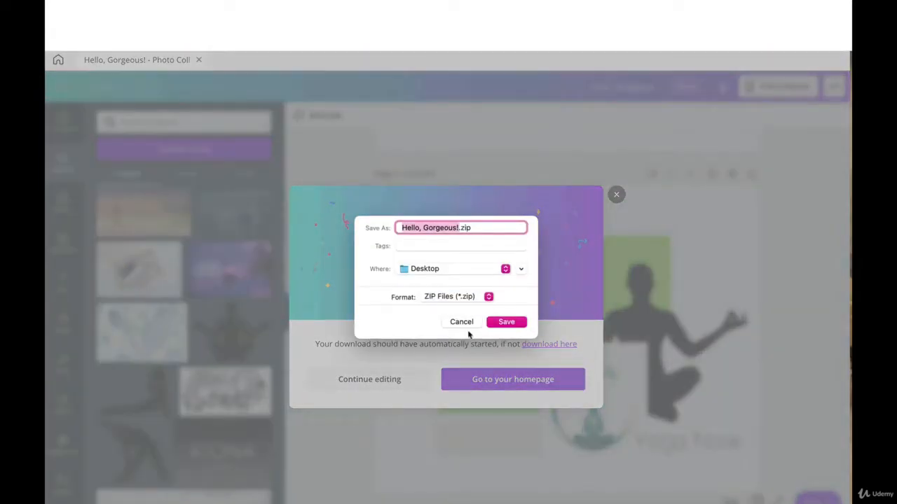
{"action": "left_click", "coordinate": [507, 322]}
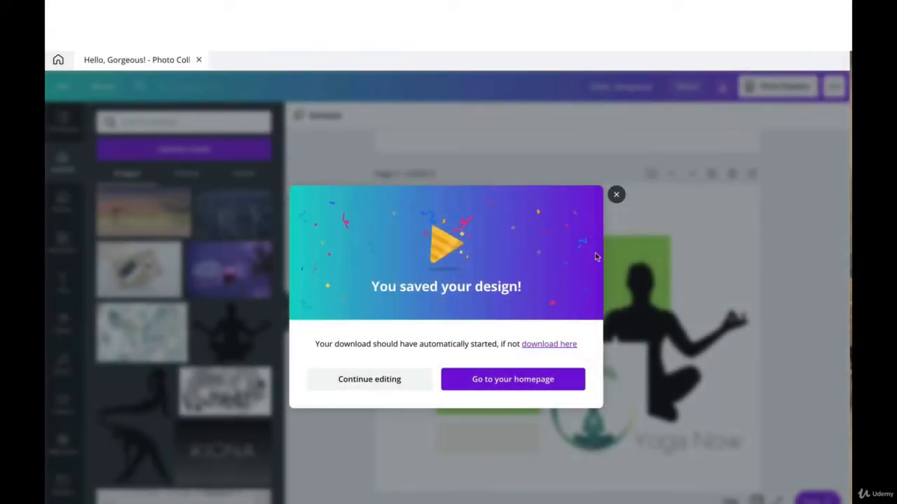
{"action": "left_click", "coordinate": [619, 196]}
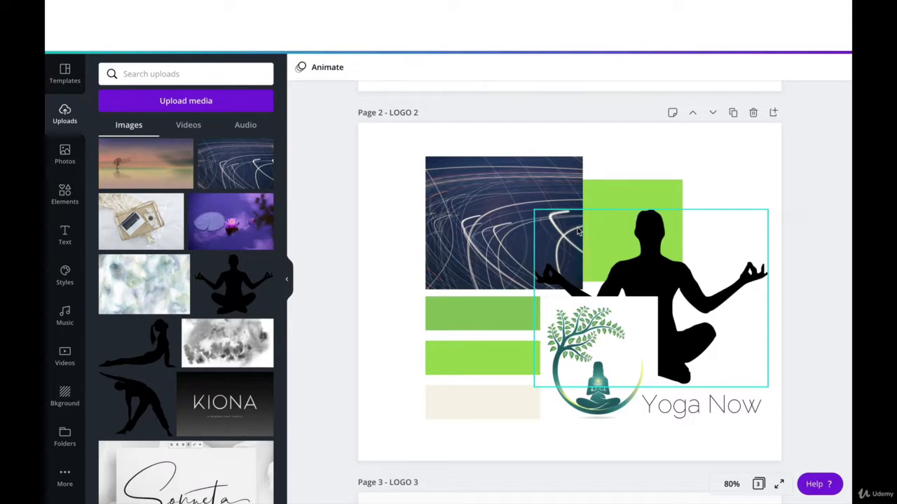
{"action": "scroll", "coordinate": [577, 227], "scroll_direction": "up", "scroll_amount": 5}
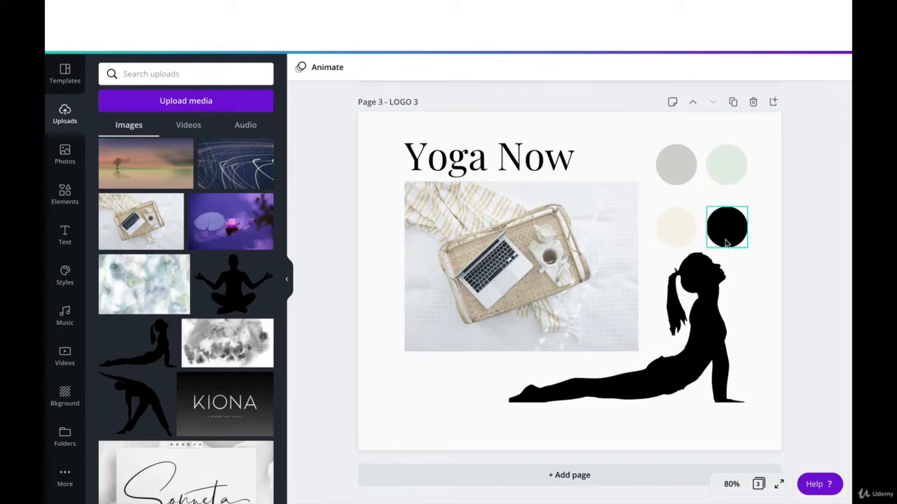
{"action": "scroll", "coordinate": [725, 242], "scroll_direction": "up", "scroll_amount": 10}
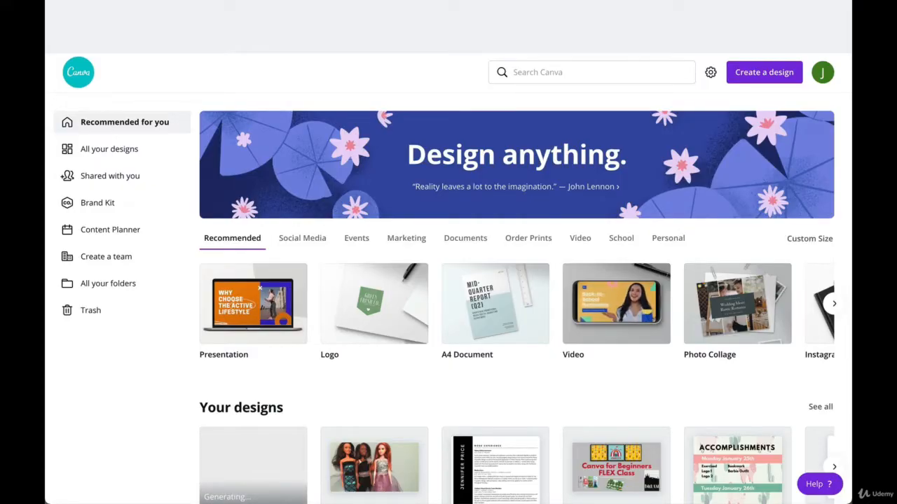
- Search the templates for logo from the home page and start a blank logo design
{"action": "left_click", "coordinate": [651, 72]}
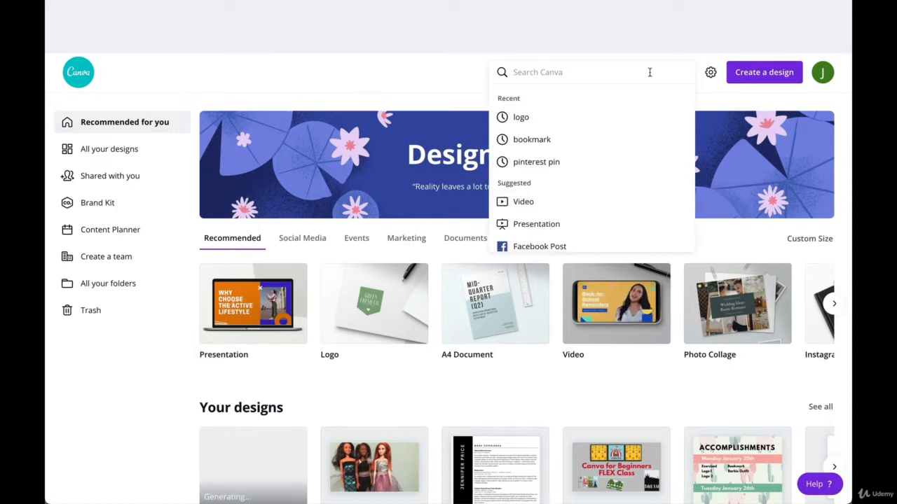
{"action": "left_click", "coordinate": [548, 115]}
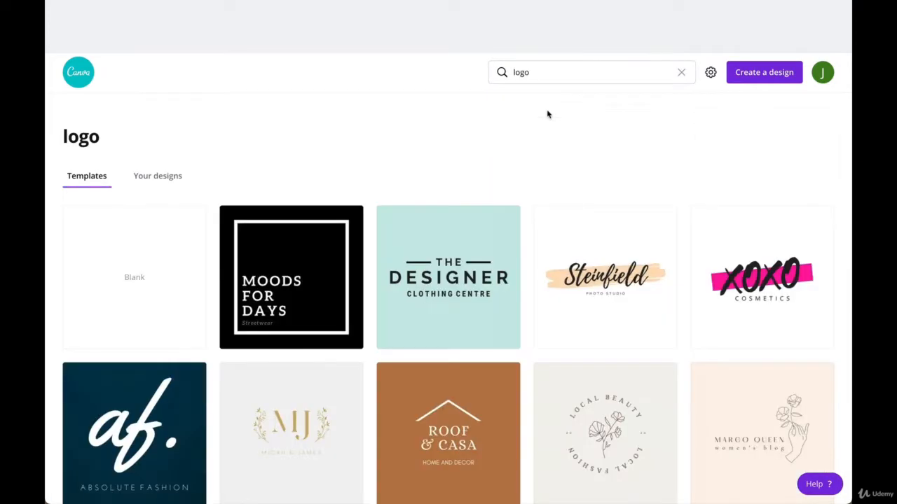
{"action": "left_click", "coordinate": [130, 225]}
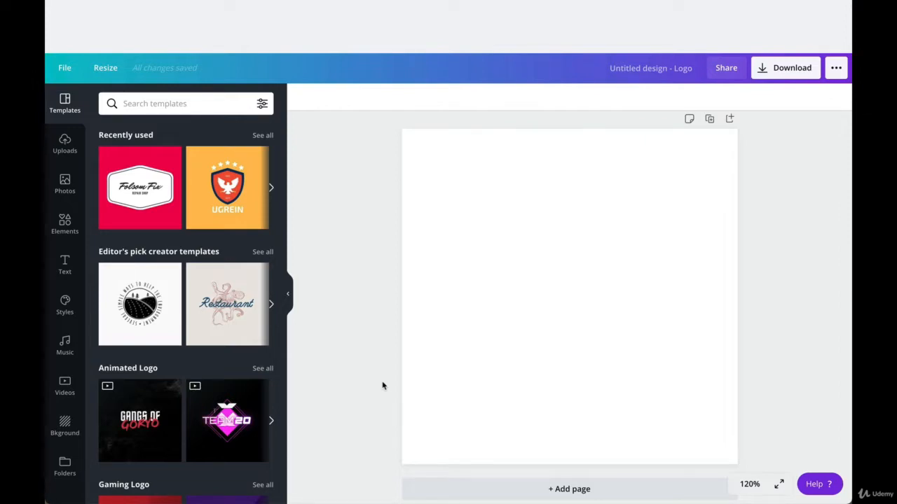
- Upload LOGO 1.png from the Finished Mood Board folder to the image library
{"action": "left_click", "coordinate": [63, 146]}
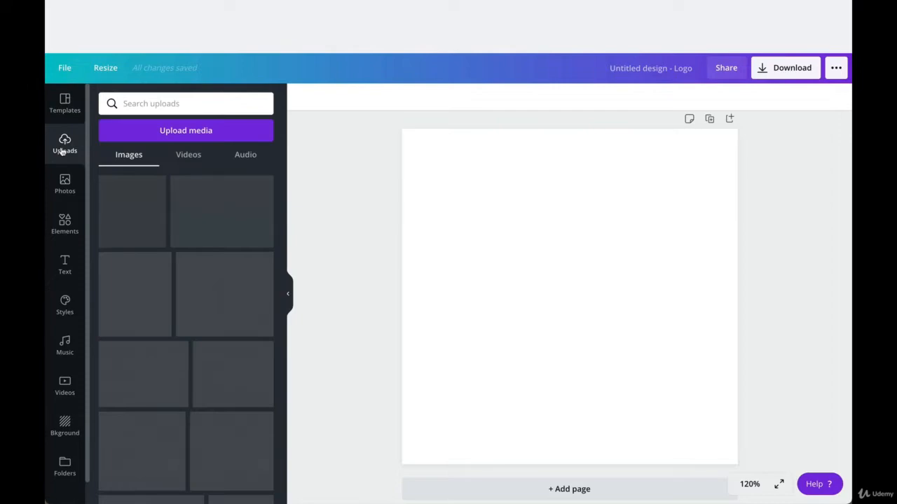
{"action": "left_click", "coordinate": [134, 132]}
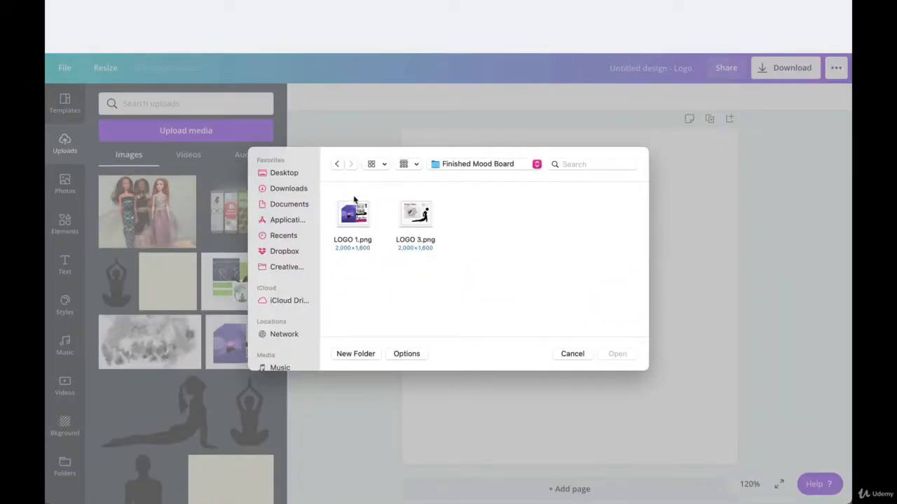
{"action": "left_click", "coordinate": [351, 220]}
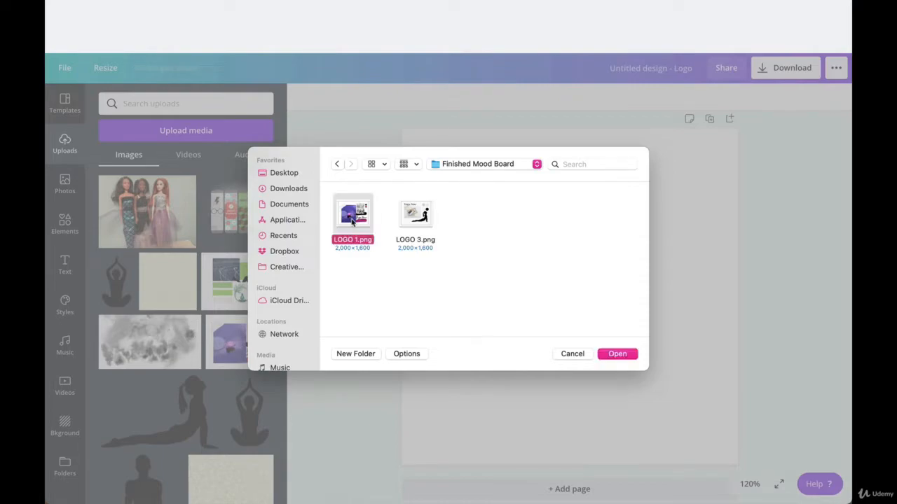
{"action": "left_click", "coordinate": [620, 354]}
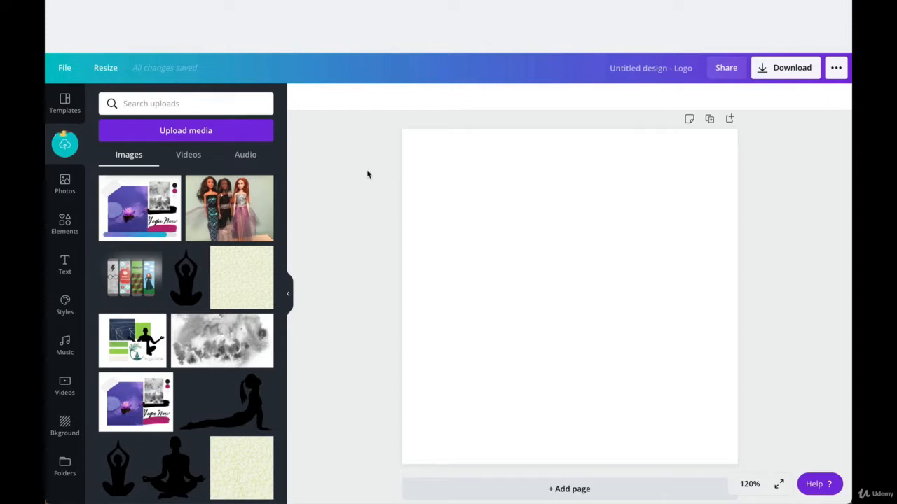
- Place the uploaded LOGO 1 mood board on the blank page and enlarge it to nearly the full page width
{"action": "left_click_drag", "start_coordinate": [140, 208], "coordinate": [532, 210]}
{"action": "left_click_drag", "start_coordinate": [468, 186], "coordinate": [389, 117]}
{"action": "left_click_drag", "start_coordinate": [531, 240], "coordinate": [538, 271]}
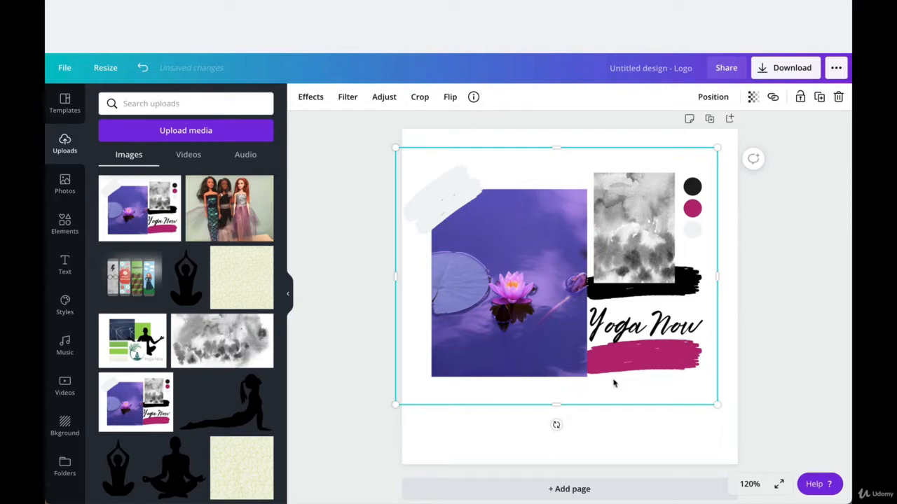
{"action": "left_click", "coordinate": [339, 324]}
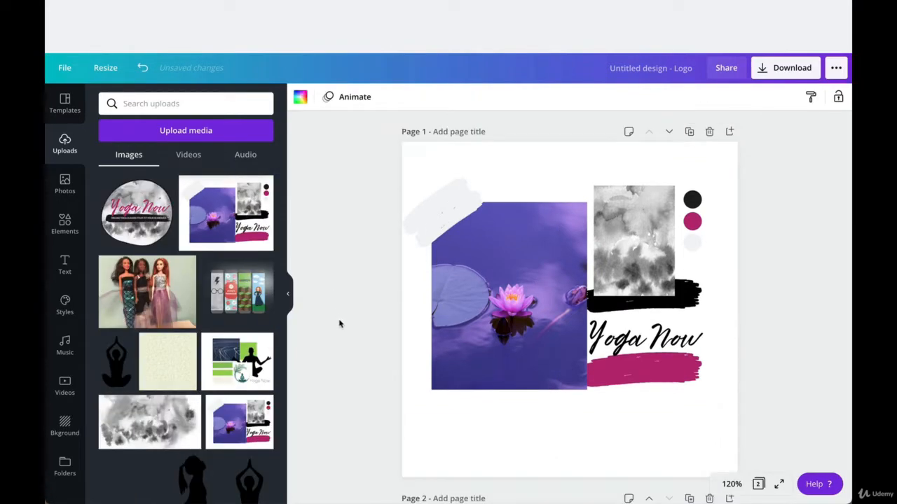
- Add a third page and choose the grey watercolor background JPG from the Downloads folder for upload
{"action": "scroll", "coordinate": [339, 324], "scroll_direction": "down", "scroll_amount": 5}
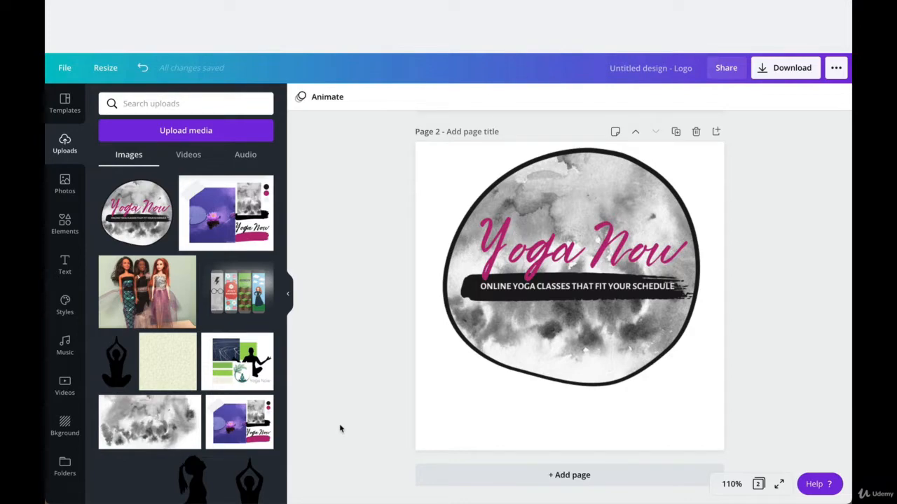
{"action": "left_click", "coordinate": [443, 479]}
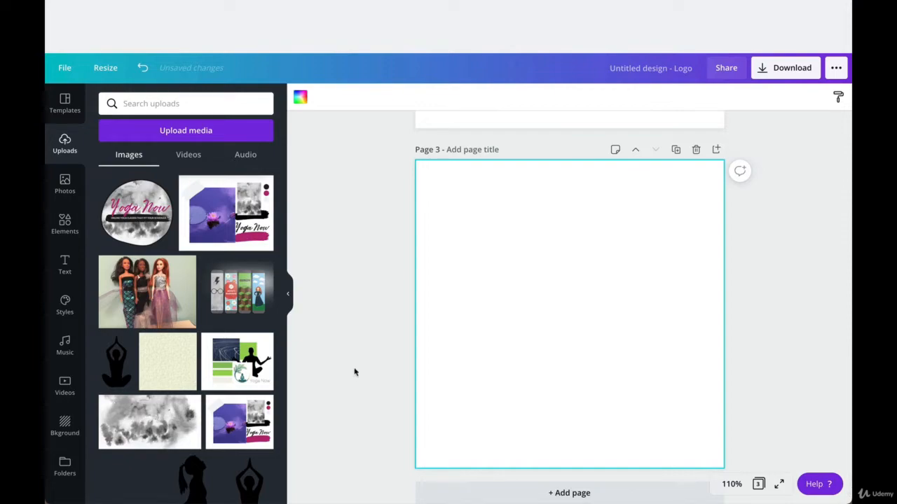
{"action": "left_click", "coordinate": [234, 130]}
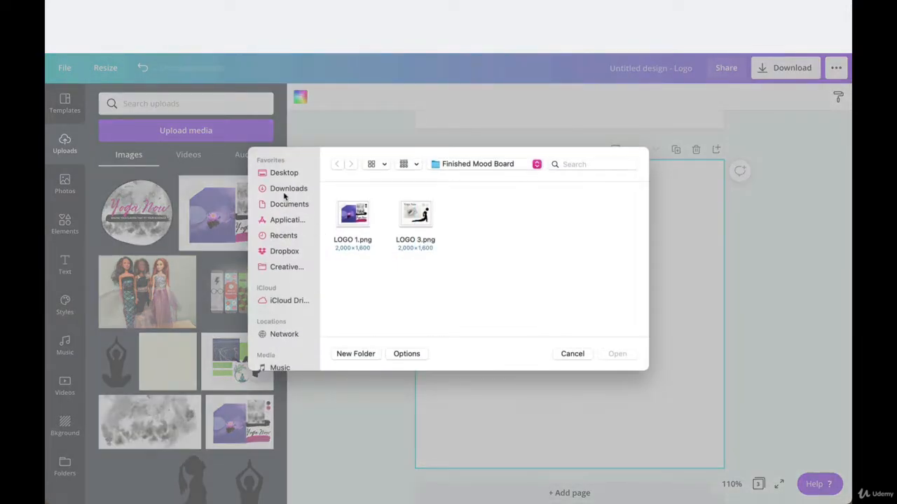
{"action": "left_click", "coordinate": [284, 190]}
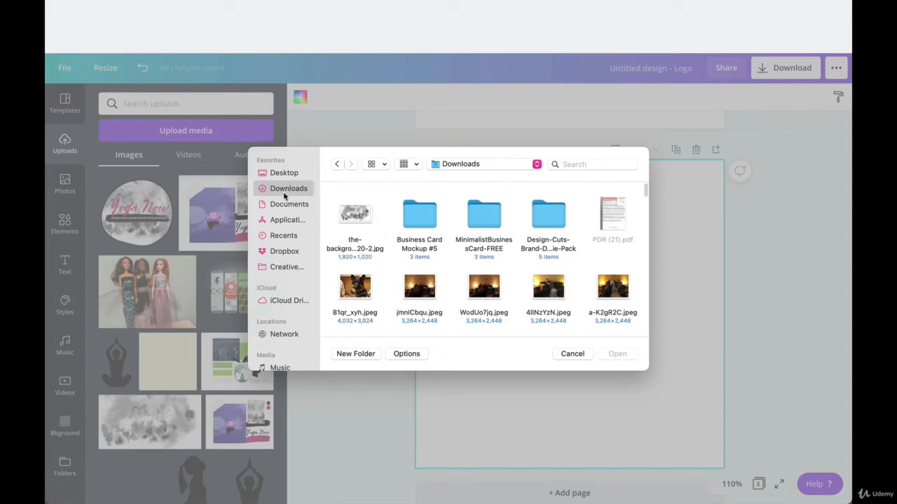
{"action": "left_click", "coordinate": [364, 217]}
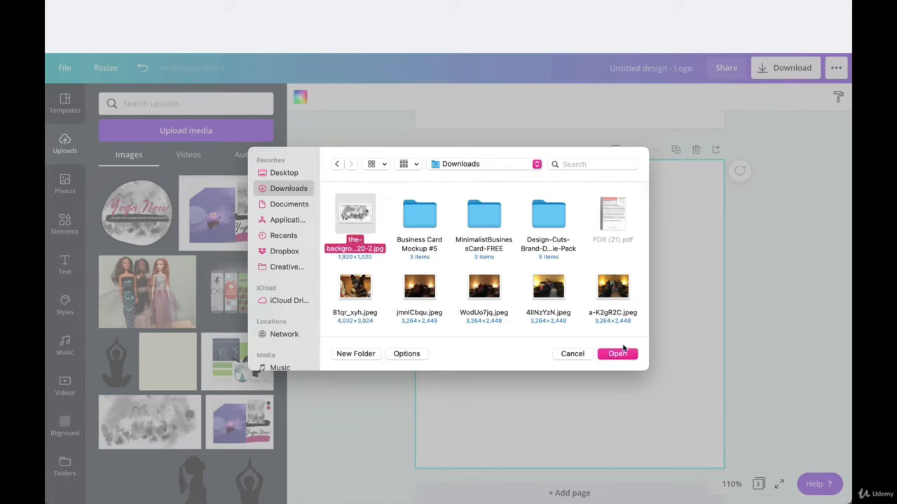
- Upload the grey watercolor background JPG (1,920×1,020) from Downloads and compare it with the mood board on page 1
{"action": "left_click", "coordinate": [626, 355]}
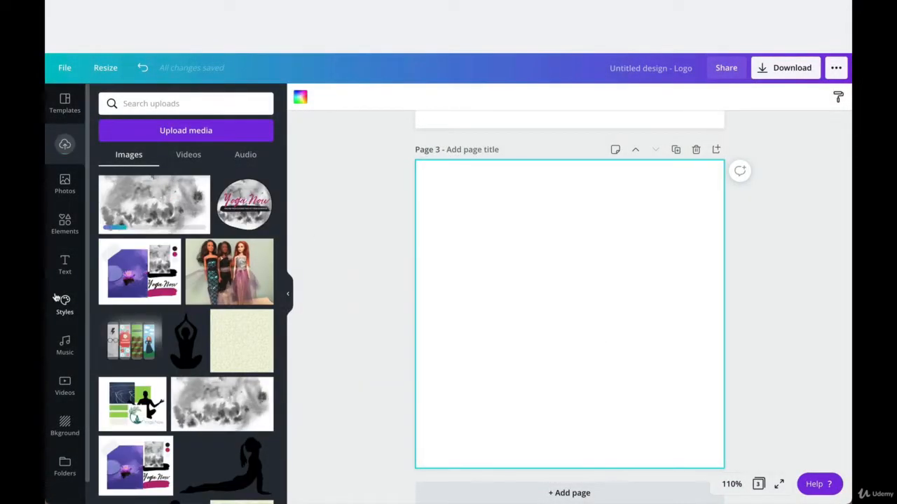
{"action": "scroll", "coordinate": [533, 324], "scroll_direction": "up", "scroll_amount": 5}
{"action": "scroll", "coordinate": [532, 323], "scroll_direction": "up", "scroll_amount": 5}
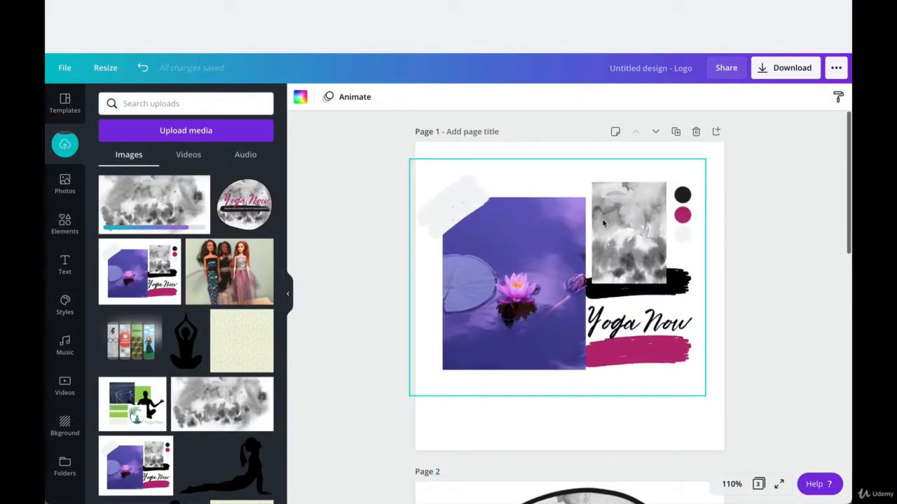
{"action": "scroll", "coordinate": [612, 227], "scroll_direction": "down", "scroll_amount": 10}
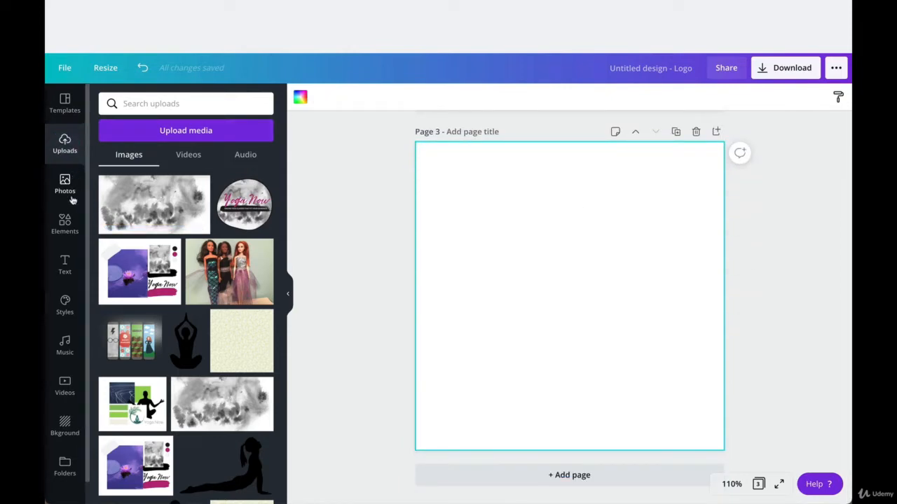
- Search the elements library for "frame"
{"action": "left_click", "coordinate": [64, 223]}
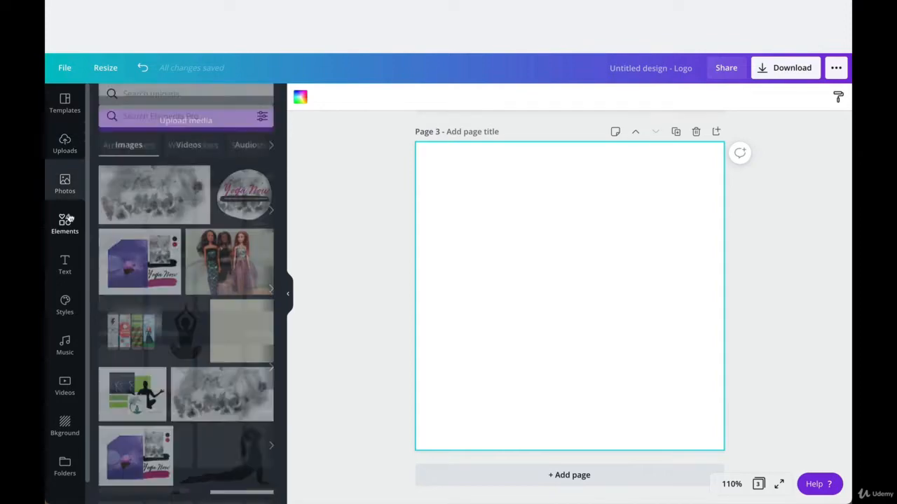
{"action": "left_click", "coordinate": [157, 104]}
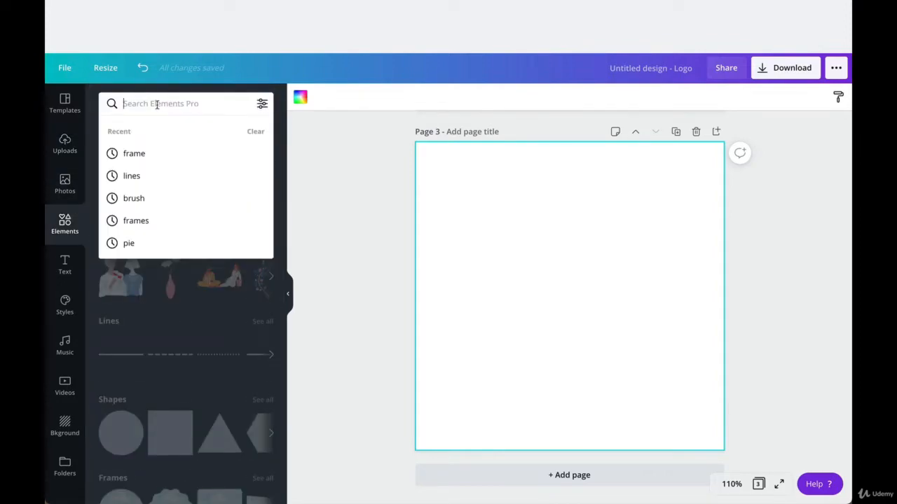
{"action": "type", "text": "fram"}
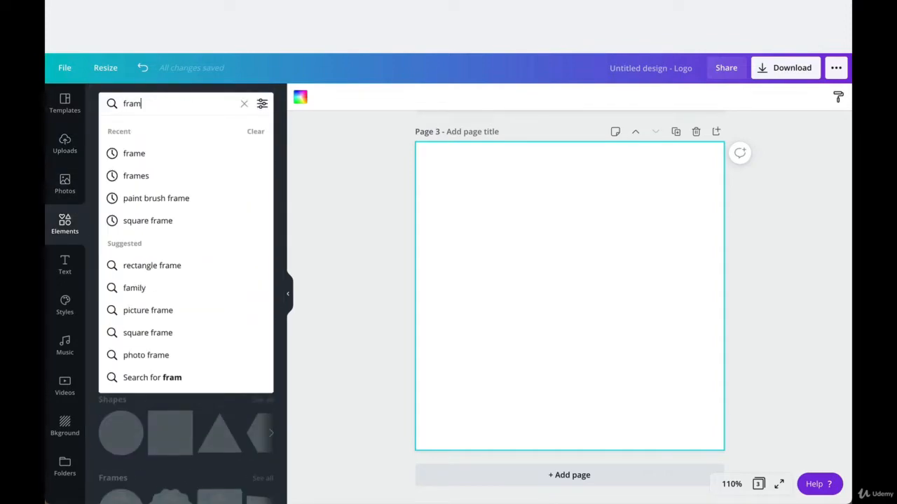
{"action": "type", "text": "e"}
{"action": "key", "text": "Return"}
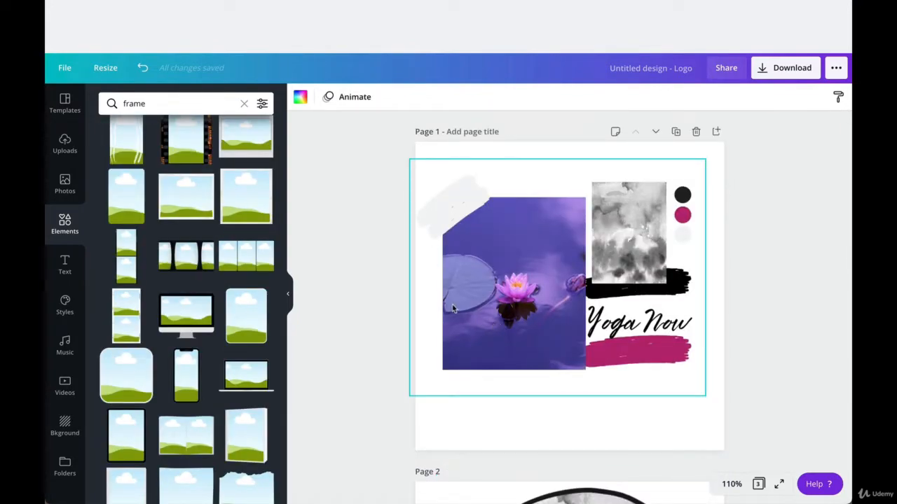
- Move the blank page 3 up one position and add the irregular round blob frame to it
{"action": "scroll", "coordinate": [459, 309], "scroll_direction": "down", "scroll_amount": 10}
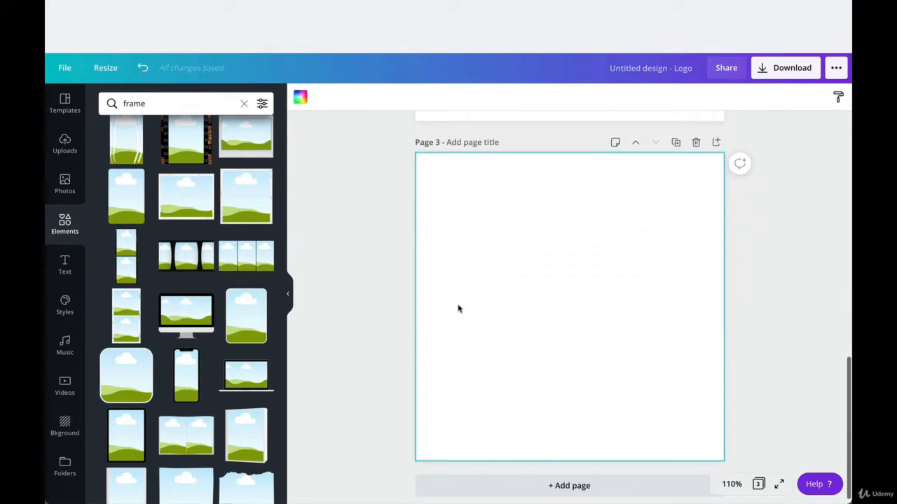
{"action": "left_click", "coordinate": [635, 146]}
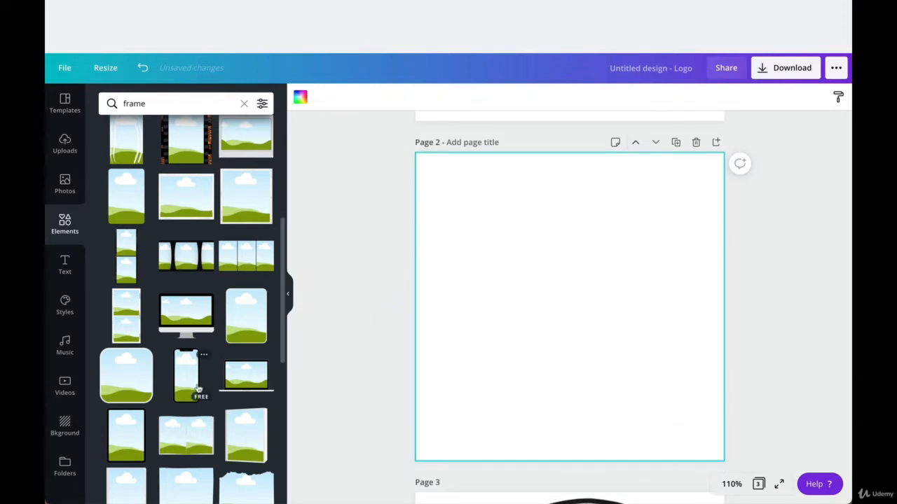
{"action": "scroll", "coordinate": [199, 382], "scroll_direction": "down", "scroll_amount": 2}
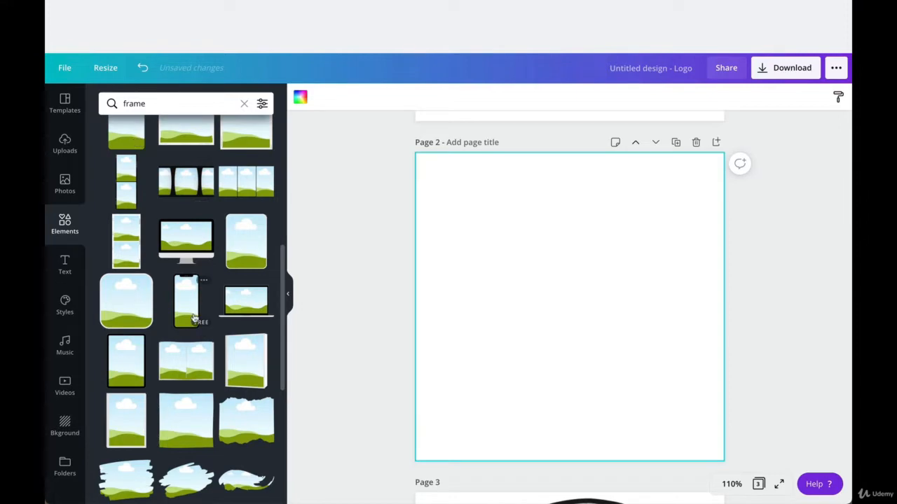
{"action": "scroll", "coordinate": [196, 316], "scroll_direction": "down", "scroll_amount": 10}
{"action": "scroll", "coordinate": [194, 318], "scroll_direction": "down", "scroll_amount": 1}
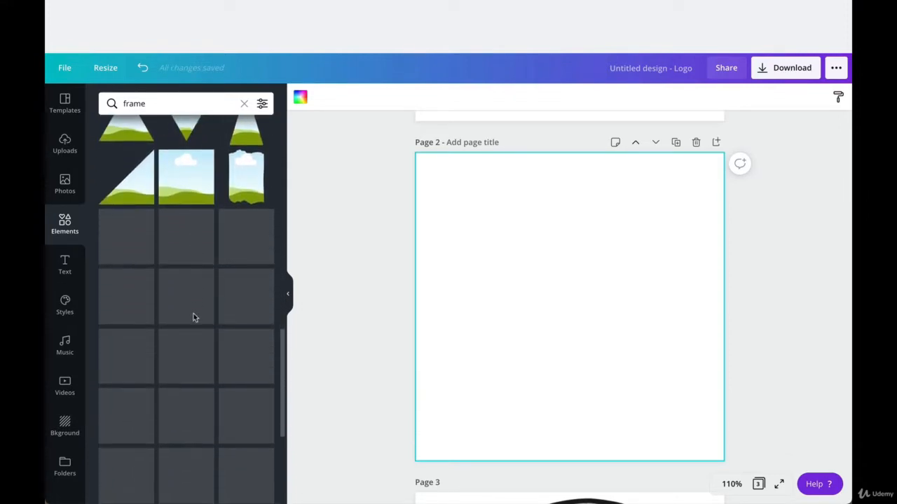
{"action": "scroll", "coordinate": [194, 317], "scroll_direction": "down", "scroll_amount": 1}
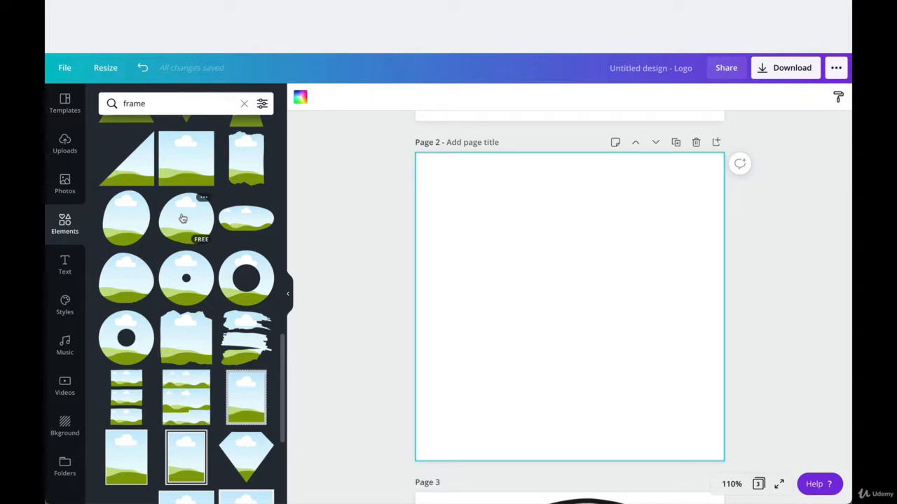
{"action": "left_click", "coordinate": [182, 218]}
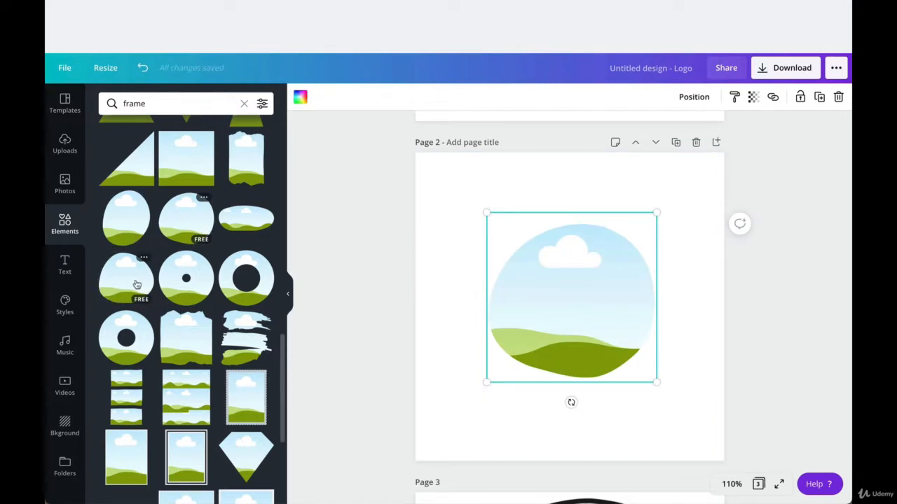
- Enlarge the blob frame until it nearly fills page 2 and centre it on the page
{"action": "left_click_drag", "start_coordinate": [487, 382], "coordinate": [414, 465]}
{"action": "left_click_drag", "start_coordinate": [493, 371], "coordinate": [531, 318]}
{"action": "left_click_drag", "start_coordinate": [447, 415], "coordinate": [427, 433]}
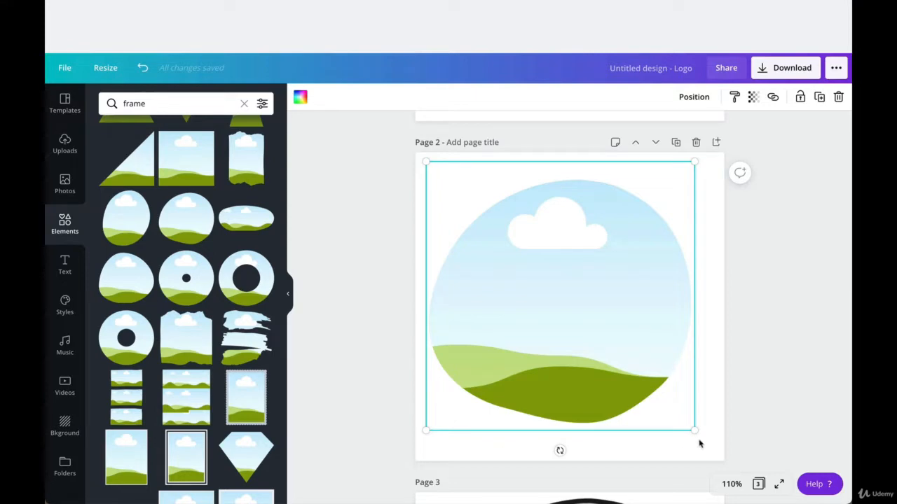
{"action": "left_click_drag", "start_coordinate": [695, 433], "coordinate": [721, 466]}
{"action": "left_click_drag", "start_coordinate": [651, 414], "coordinate": [629, 383]}
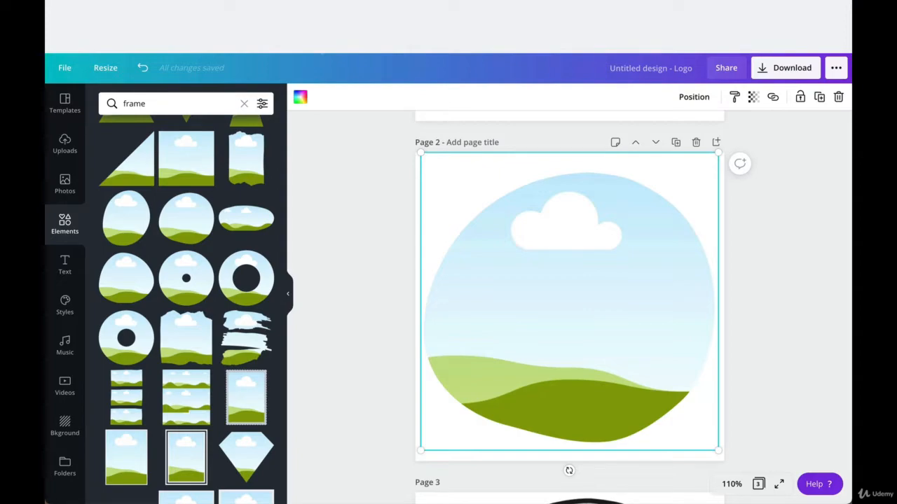
- Fill the blob frame with the black brand color
{"action": "left_click", "coordinate": [300, 96]}
{"action": "left_click", "coordinate": [111, 267]}
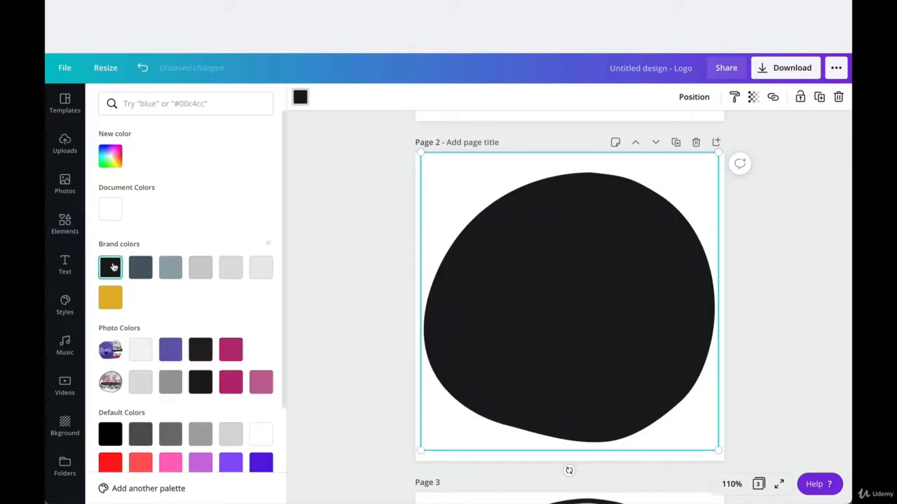
{"action": "key", "text": "Escape"}
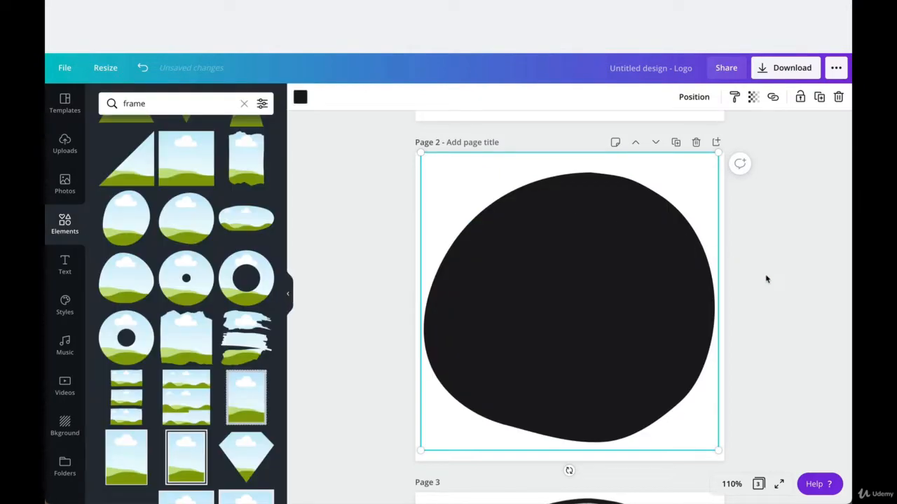
{"action": "left_click", "coordinate": [766, 279]}
- Copy the black blob frame and paste a duplicate directly on top of it
{"action": "left_click", "coordinate": [626, 271]}
{"action": "right_click", "coordinate": [627, 272]}
{"action": "left_click", "coordinate": [637, 285]}
{"action": "right_click", "coordinate": [638, 288]}
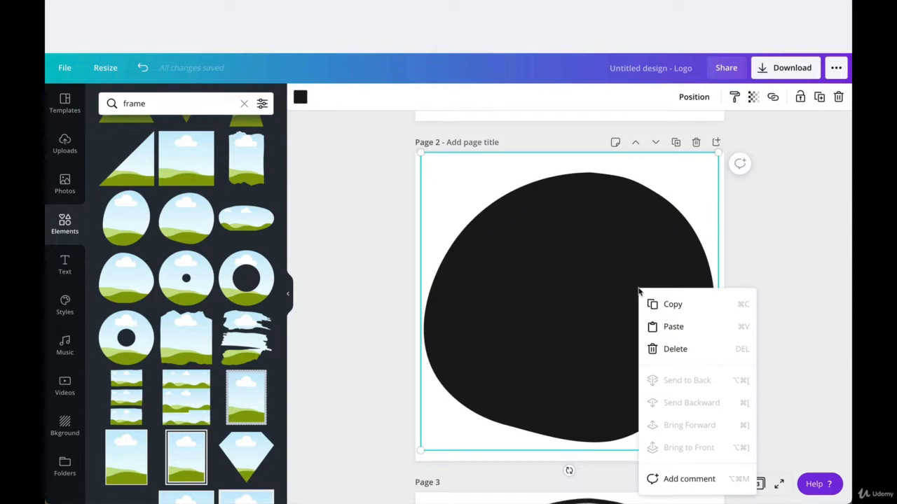
{"action": "left_click", "coordinate": [663, 332]}
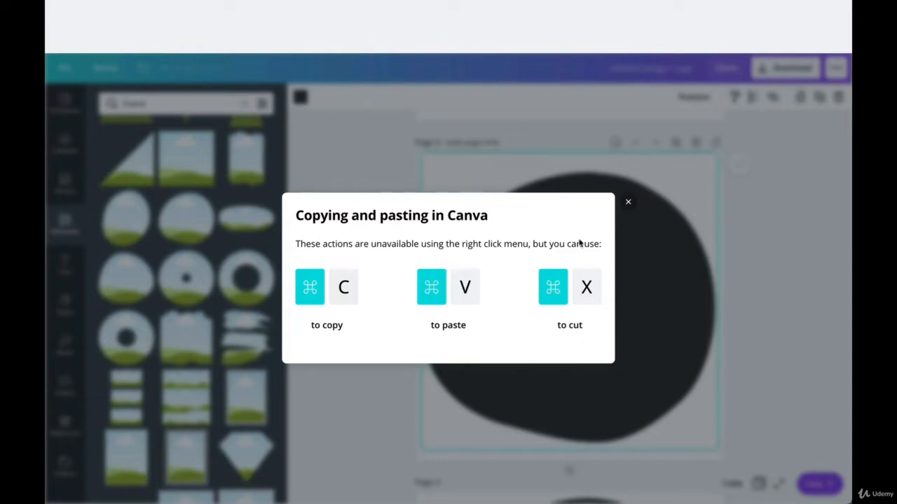
{"action": "left_click", "coordinate": [628, 202]}
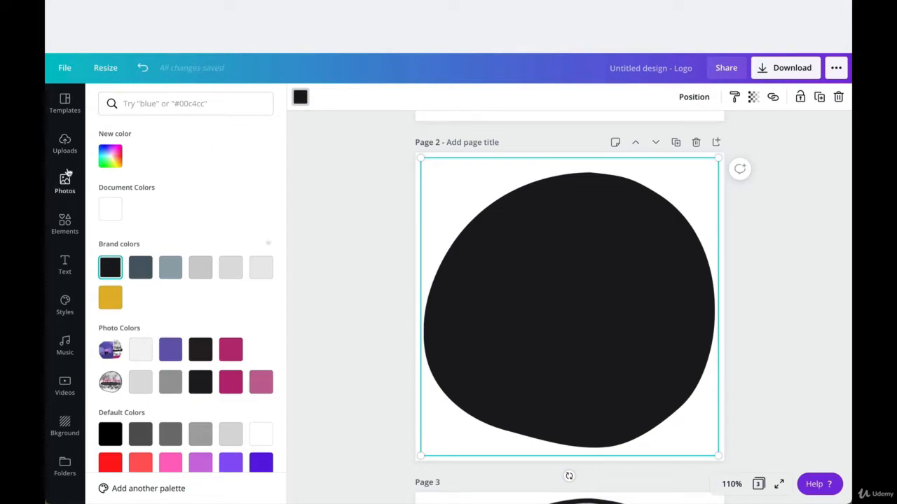
- Fill the duplicate frame with the uploaded watercolor image, then shrink and centre it to leave a black outline around it
{"action": "left_click", "coordinate": [65, 140]}
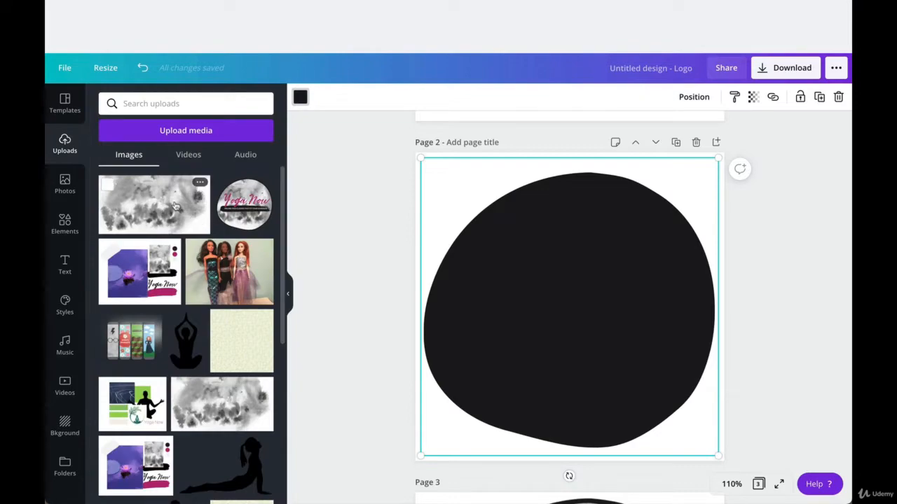
{"action": "left_click_drag", "start_coordinate": [179, 209], "coordinate": [531, 285]}
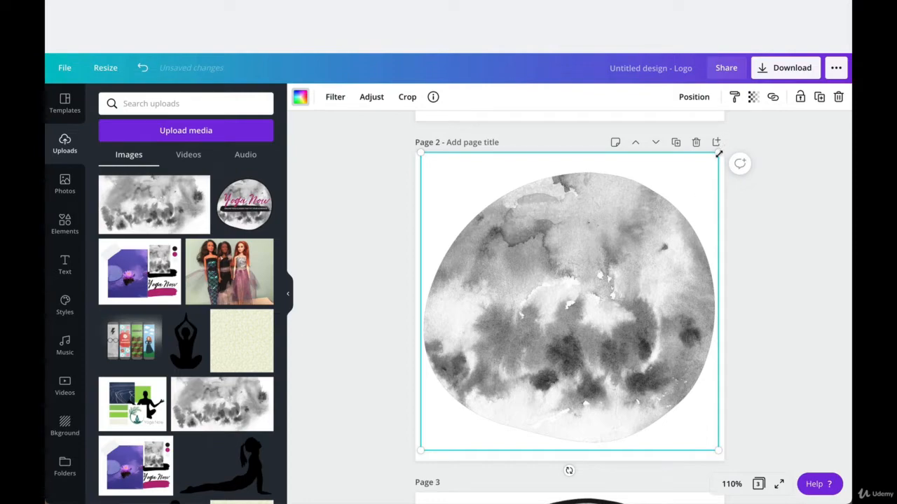
{"action": "left_click_drag", "start_coordinate": [718, 154], "coordinate": [703, 167]}
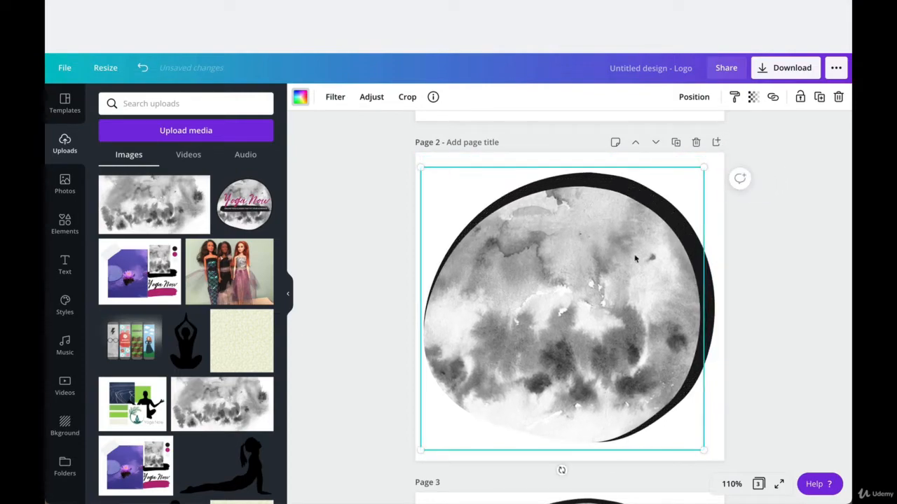
{"action": "left_click_drag", "start_coordinate": [635, 259], "coordinate": [644, 250]}
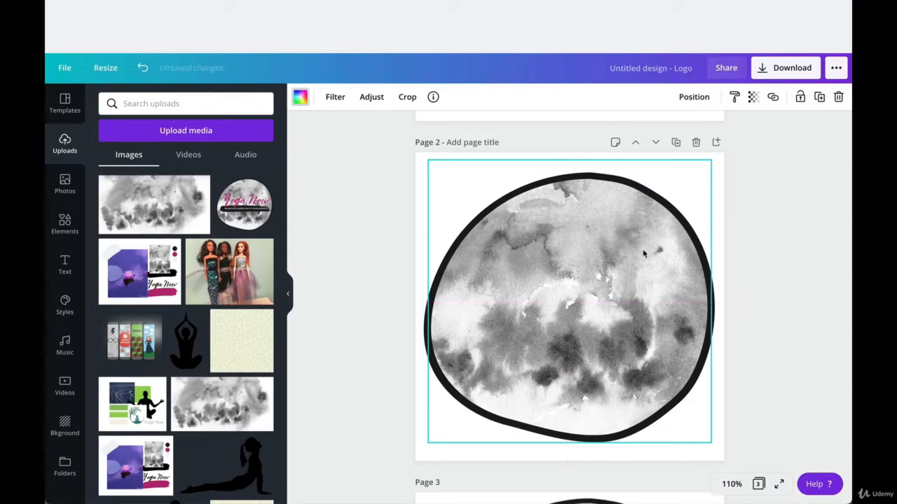
{"action": "left_click", "coordinate": [761, 365]}
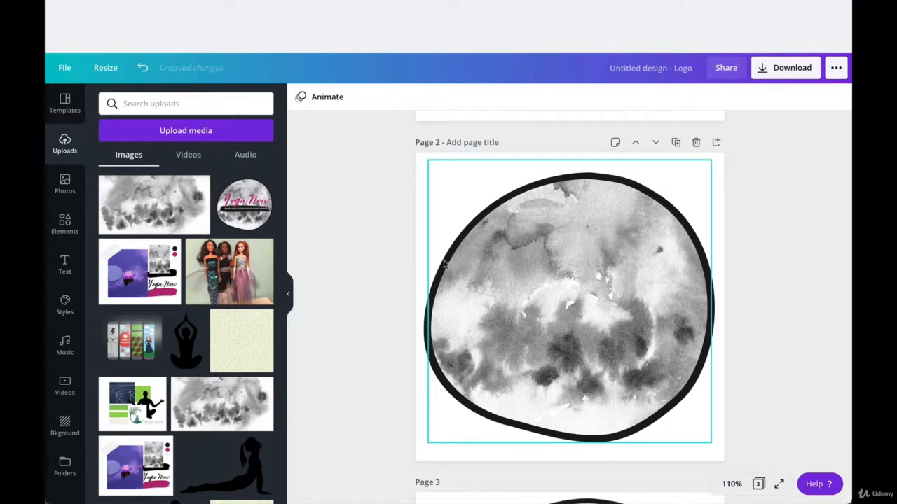
- Enlarge the watercolor frame slightly to about 463 × 463 and recentre it over the black shape for a thinner outline
{"action": "left_click", "coordinate": [566, 265]}
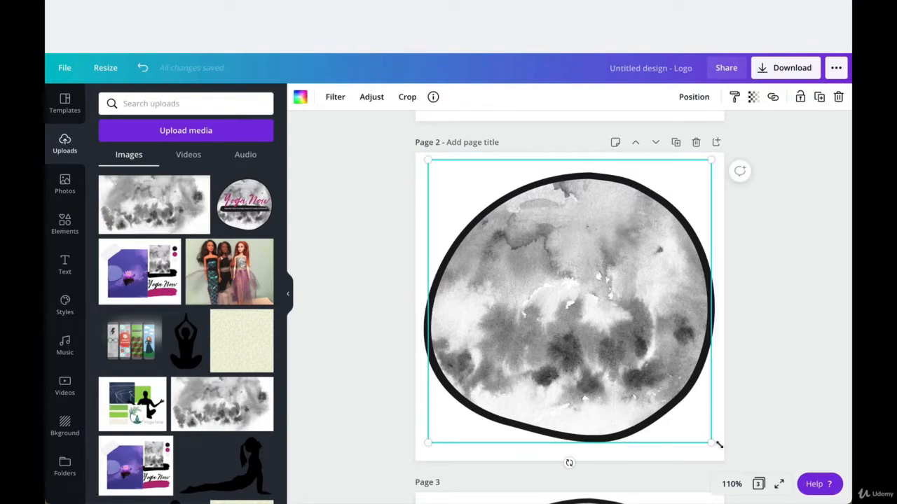
{"action": "left_click_drag", "start_coordinate": [714, 445], "coordinate": [716, 447]}
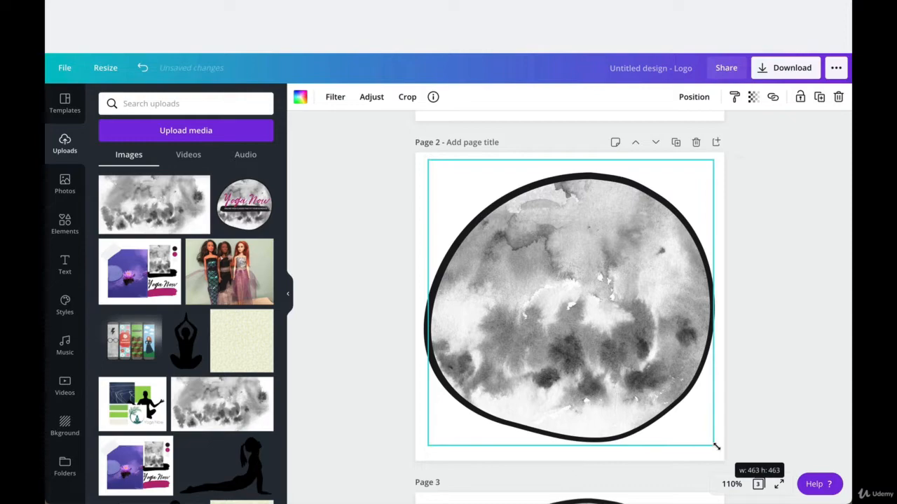
{"action": "left_click_drag", "start_coordinate": [630, 362], "coordinate": [628, 359]}
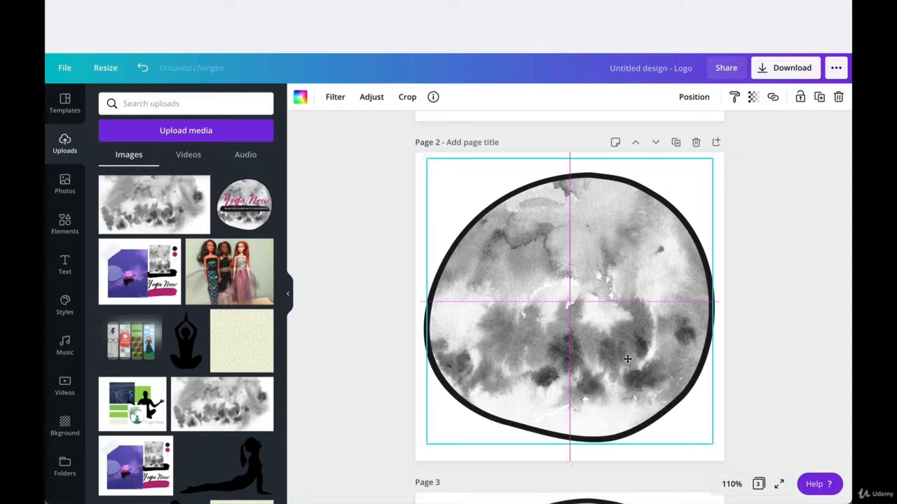
{"action": "left_click", "coordinate": [767, 365]}
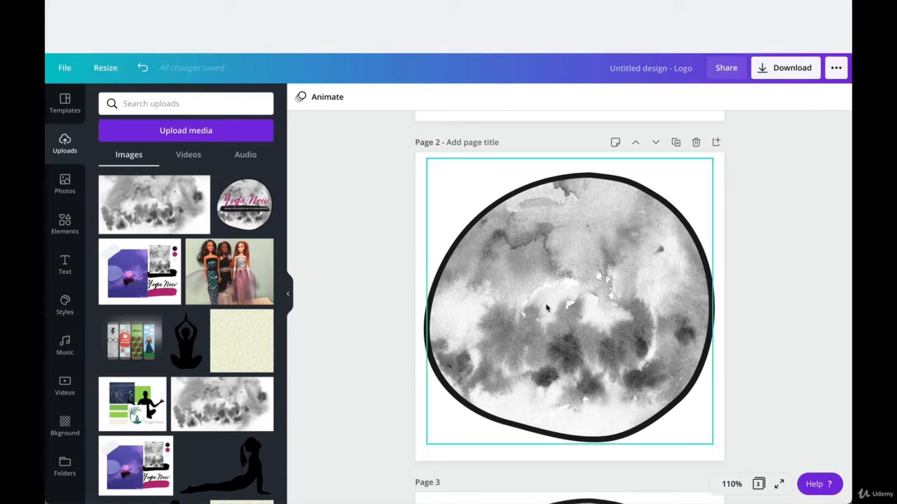
- Add a heading reading "Yoga Now" in the middle of the watercolor blob on page 2
{"action": "scroll", "coordinate": [547, 308], "scroll_direction": "up", "scroll_amount": 5}
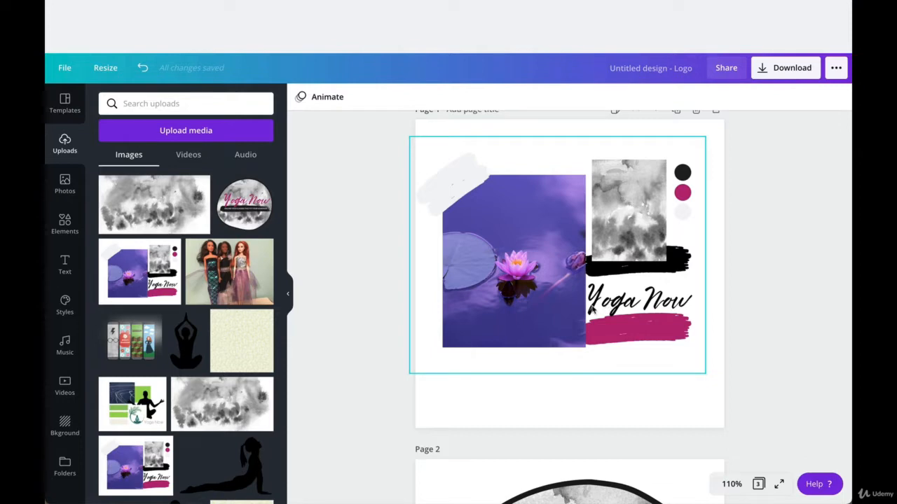
{"action": "scroll", "coordinate": [672, 315], "scroll_direction": "down", "scroll_amount": 5}
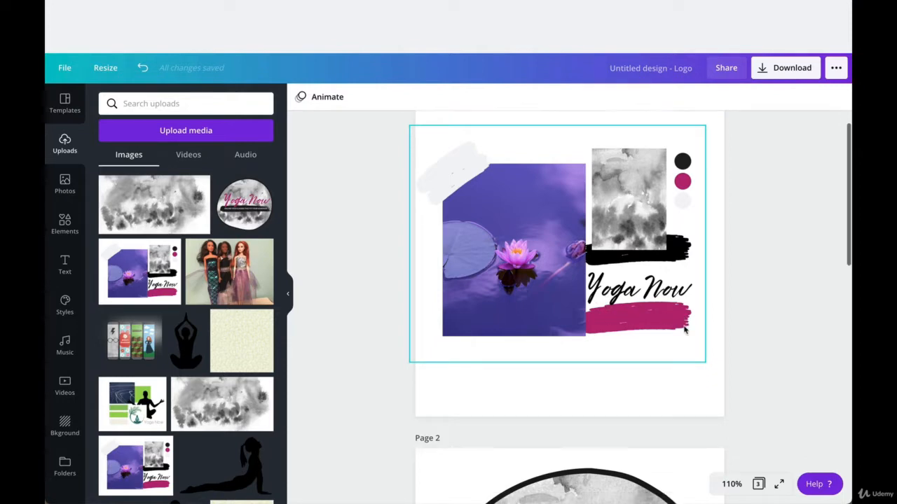
{"action": "scroll", "coordinate": [685, 329], "scroll_direction": "down", "scroll_amount": 1}
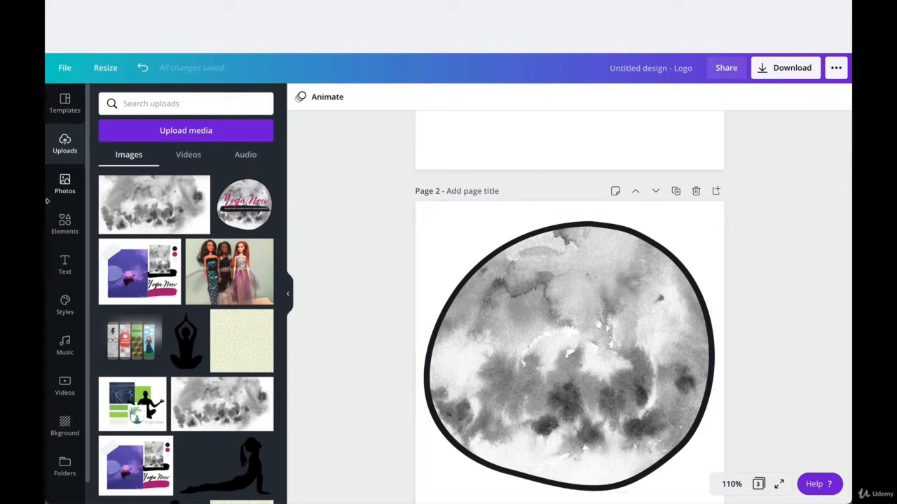
{"action": "left_click", "coordinate": [61, 262]}
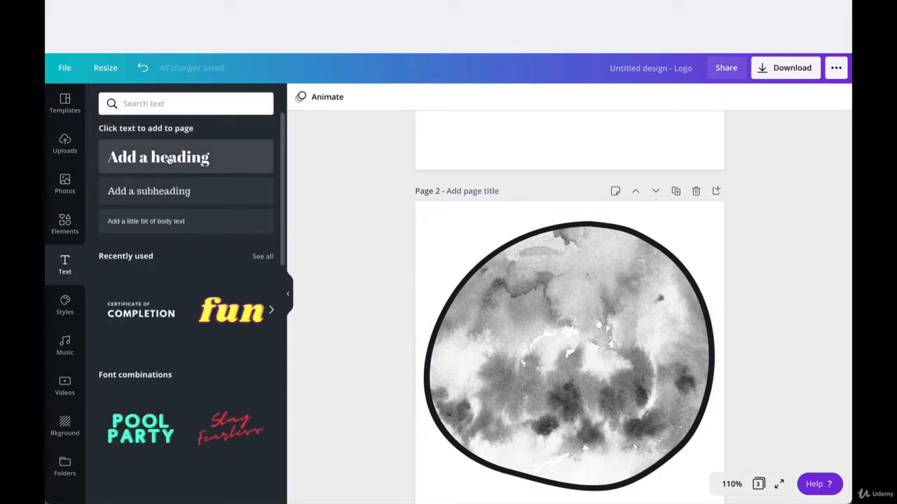
{"action": "left_click_drag", "start_coordinate": [169, 160], "coordinate": [562, 327]}
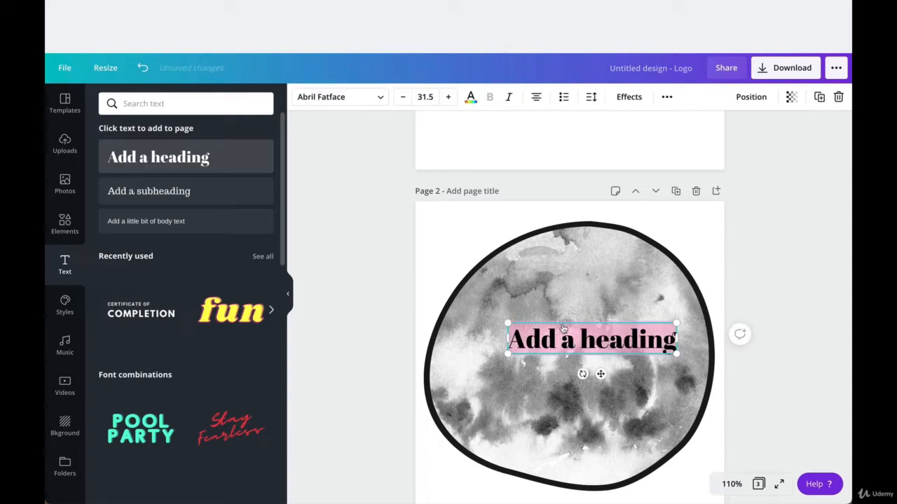
{"action": "type", "text": "Yo"}
{"action": "key", "text": "BackSpace"}
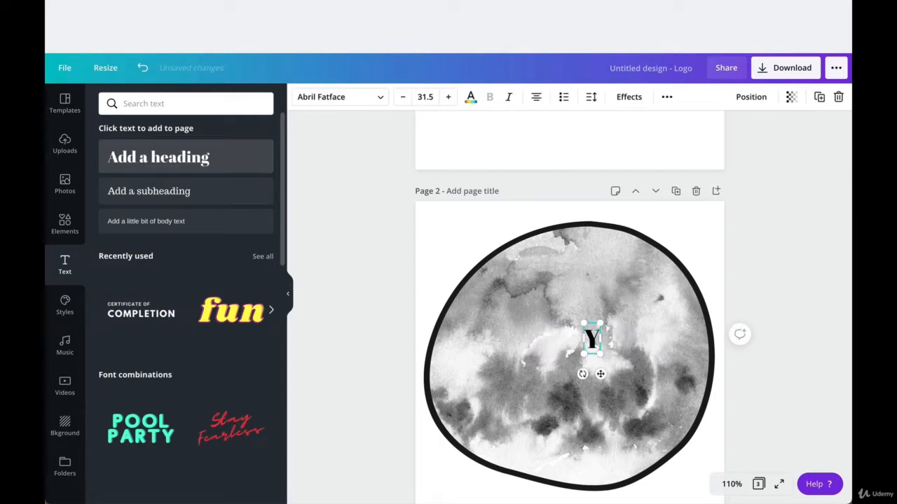
{"action": "type", "text": "og"}
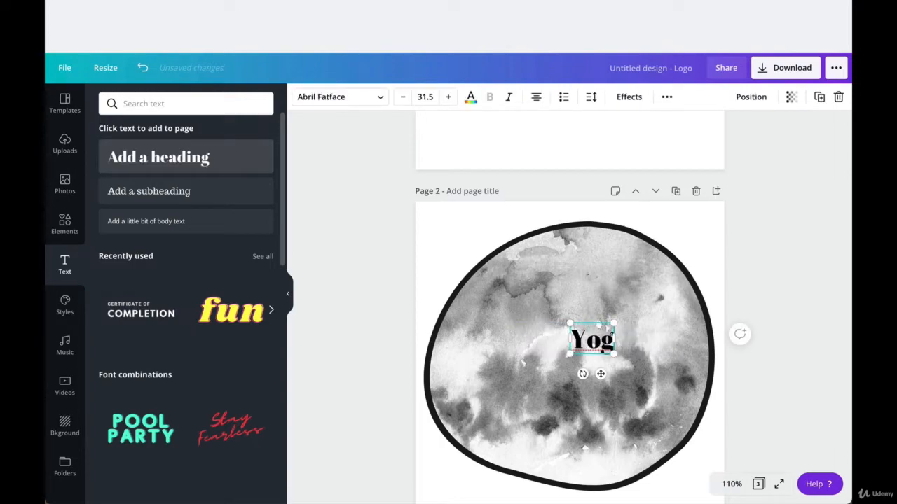
{"action": "type", "text": "a Now"}
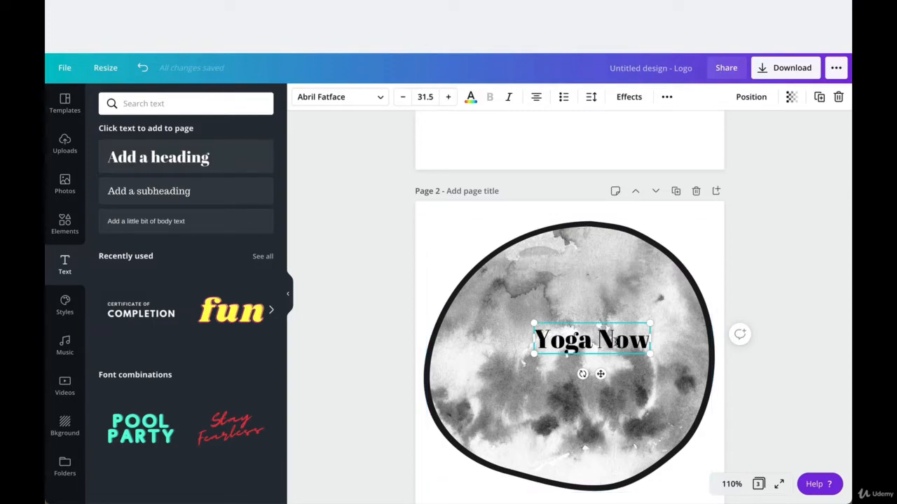
- Change the Yoga Now heading's font to Bright Sunshine
{"action": "left_click", "coordinate": [336, 103]}
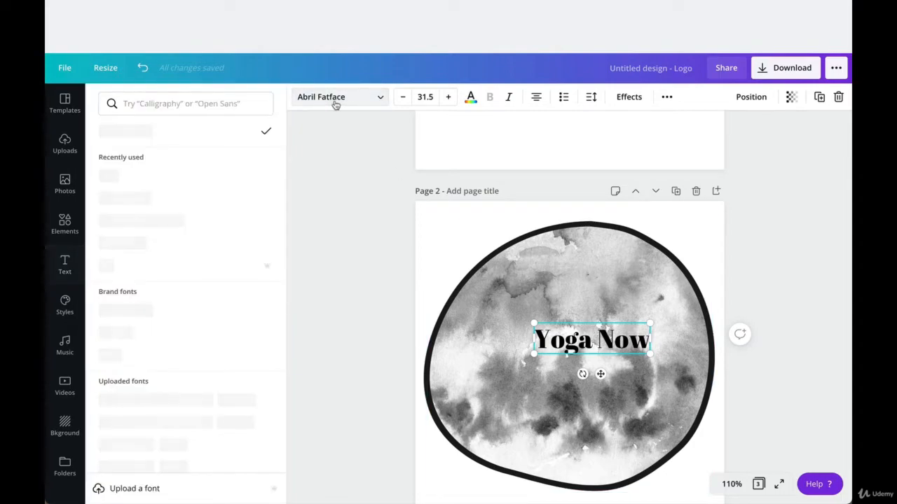
{"action": "left_click", "coordinate": [207, 103]}
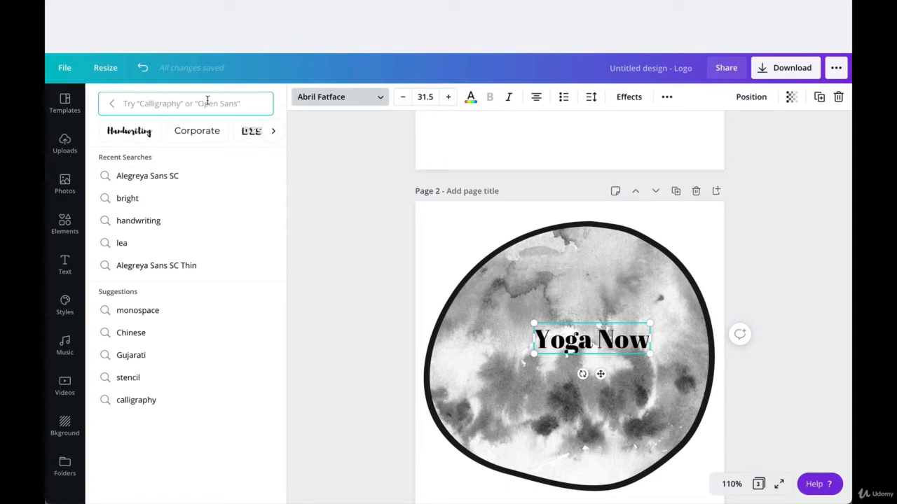
{"action": "type", "text": "b"}
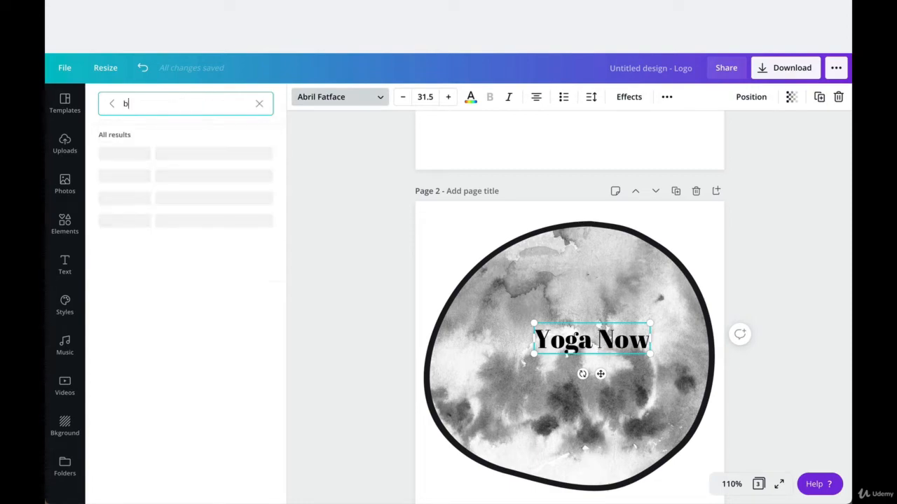
{"action": "type", "text": "right"}
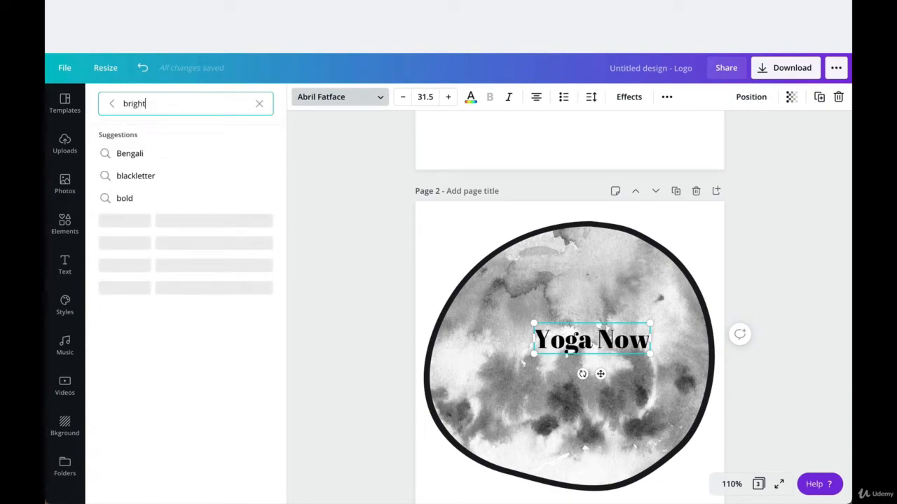
{"action": "left_click", "coordinate": [201, 150]}
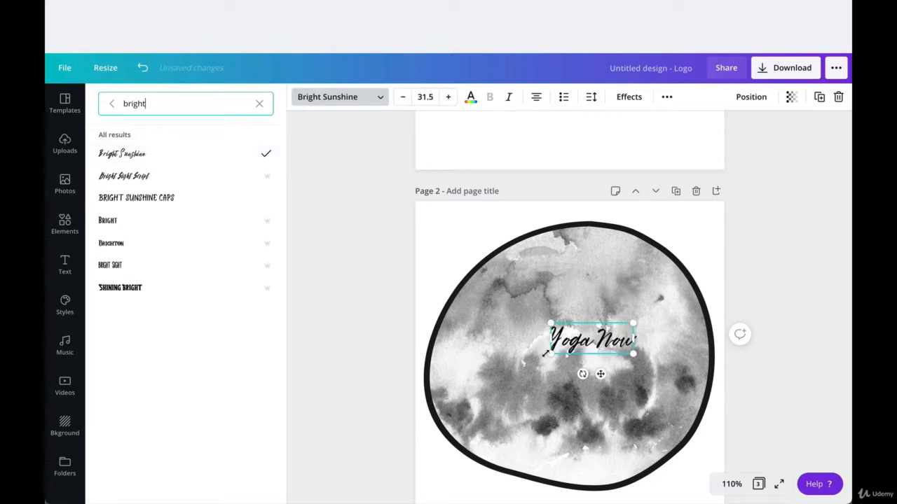
- Enlarge the Yoga Now heading to about size 83.1 and centre it across the watercolor blob
{"action": "left_click_drag", "start_coordinate": [546, 353], "coordinate": [415, 405]}
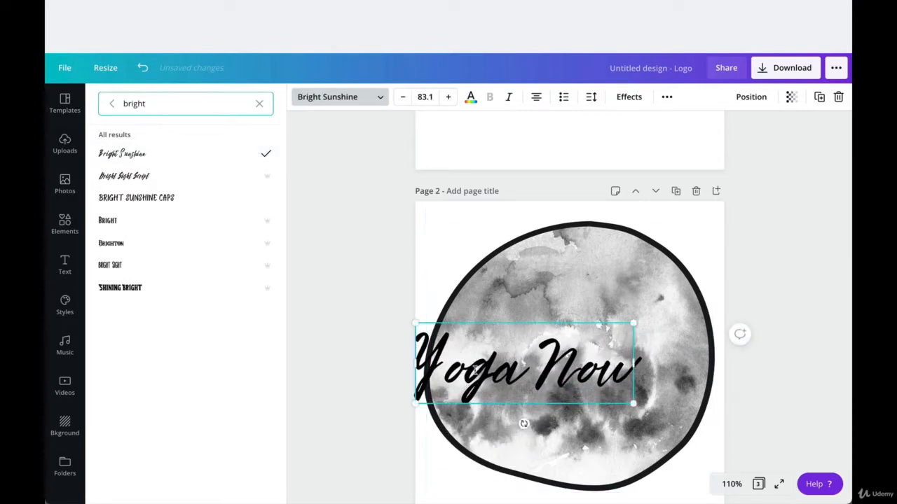
{"action": "left_click_drag", "start_coordinate": [475, 372], "coordinate": [541, 364]}
{"action": "left_click", "coordinate": [552, 301]}
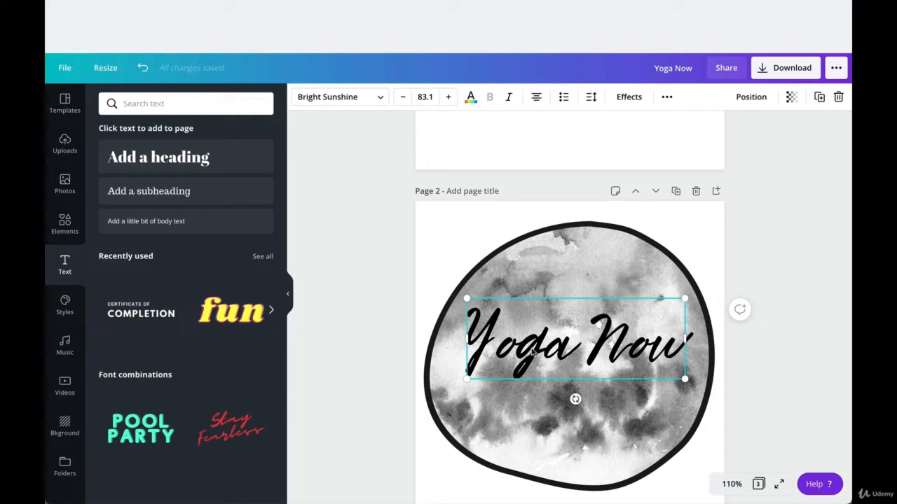
- Recolor the Yoga Now heading with magenta #B82677, sampled from the mood board's brush stroke on page 1
{"action": "scroll", "coordinate": [532, 353], "scroll_direction": "up", "scroll_amount": 5}
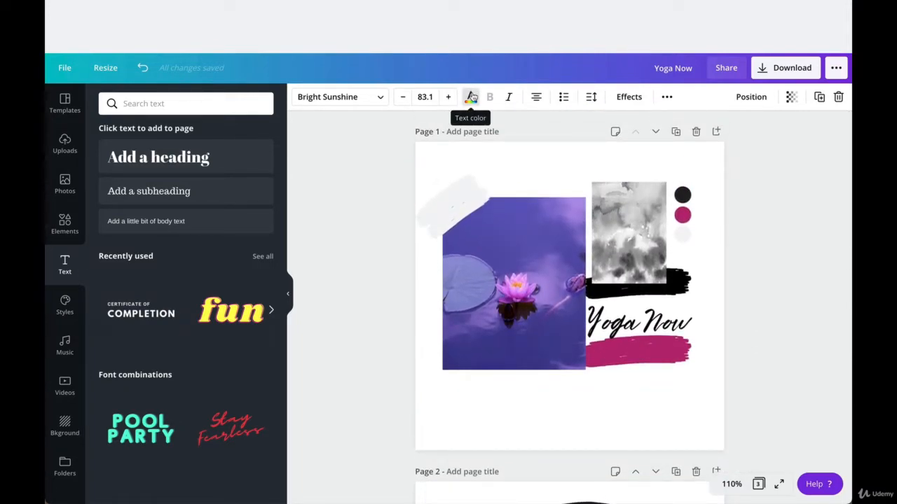
{"action": "left_click", "coordinate": [472, 98]}
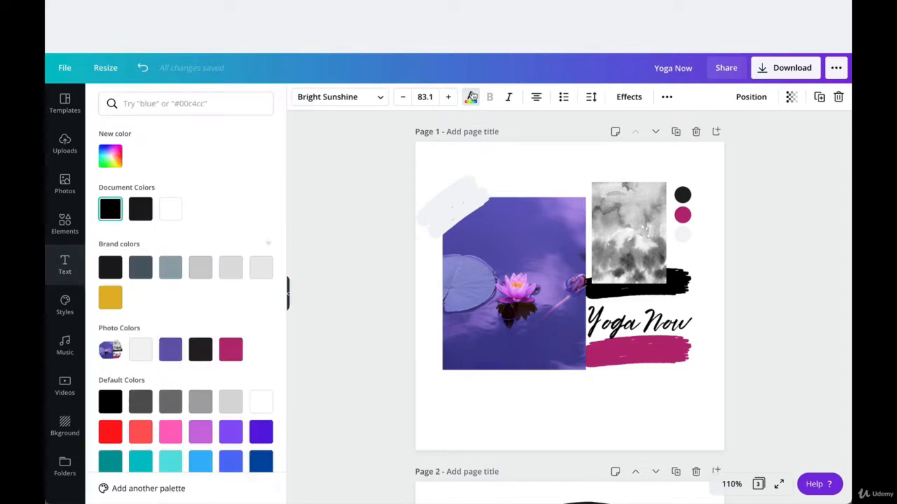
{"action": "left_click", "coordinate": [114, 161]}
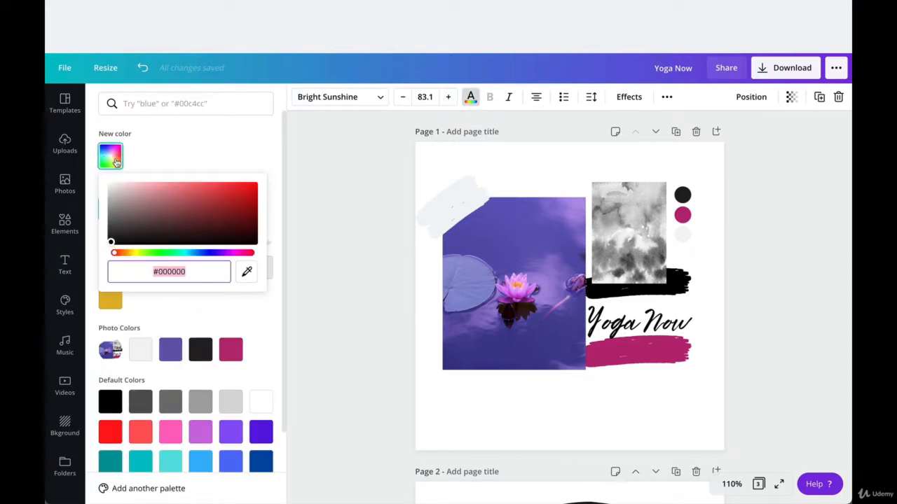
{"action": "left_click", "coordinate": [246, 274]}
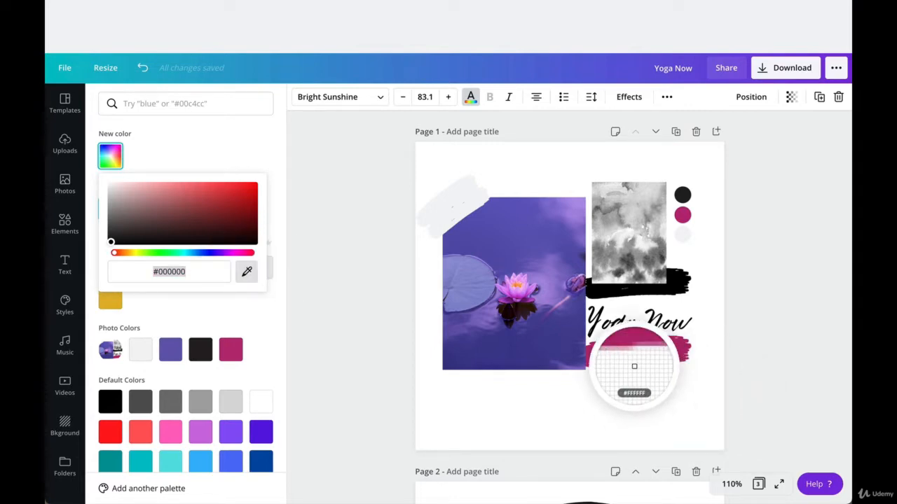
{"action": "left_click", "coordinate": [630, 358]}
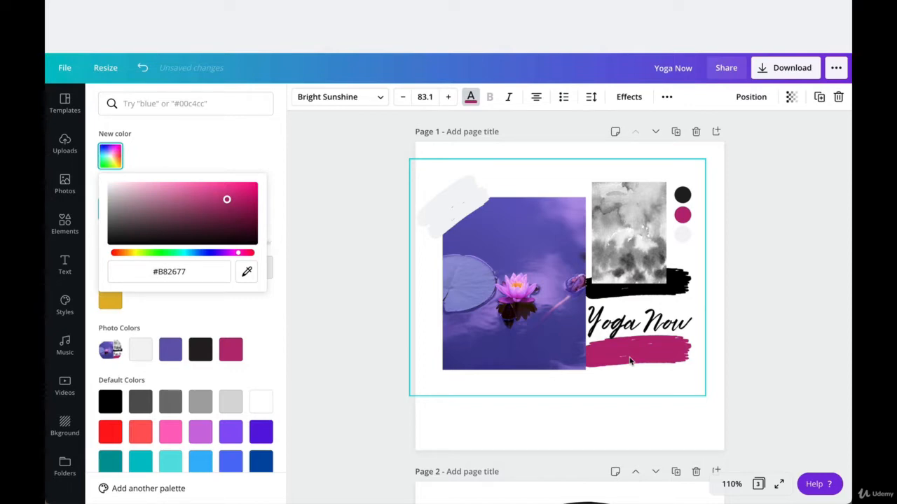
{"action": "left_click", "coordinate": [188, 269]}
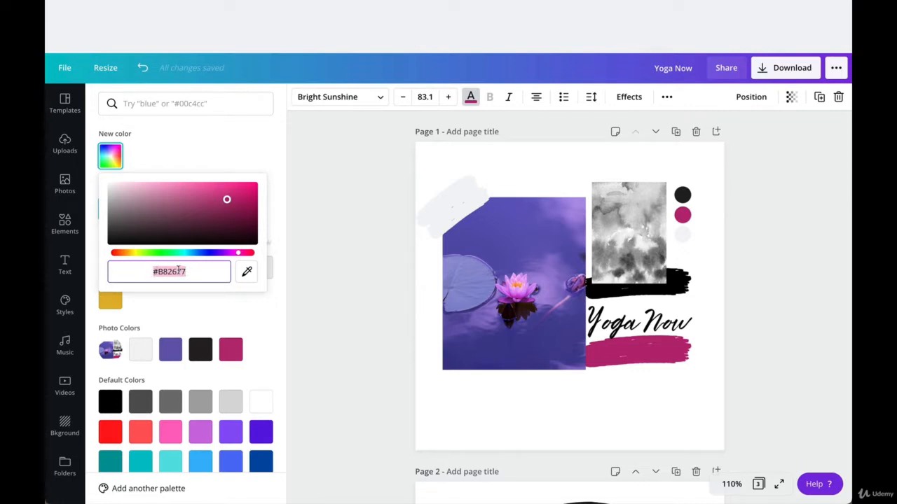
{"action": "left_click", "coordinate": [424, 405]}
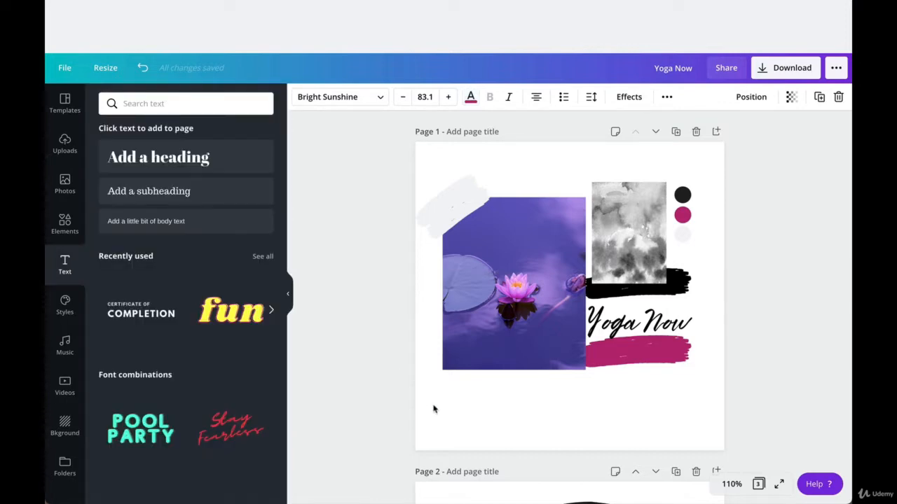
{"action": "scroll", "coordinate": [495, 366], "scroll_direction": "down", "scroll_amount": 5}
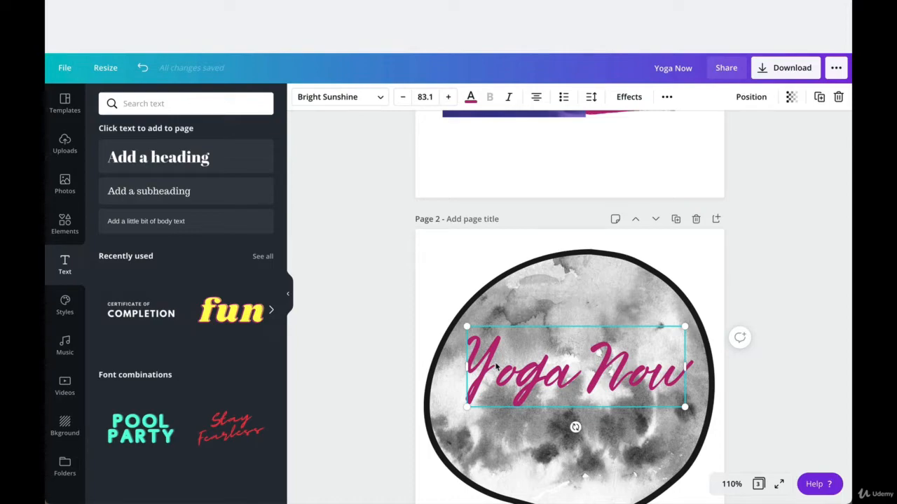
{"action": "left_click", "coordinate": [709, 267]}
{"action": "left_click", "coordinate": [729, 285]}
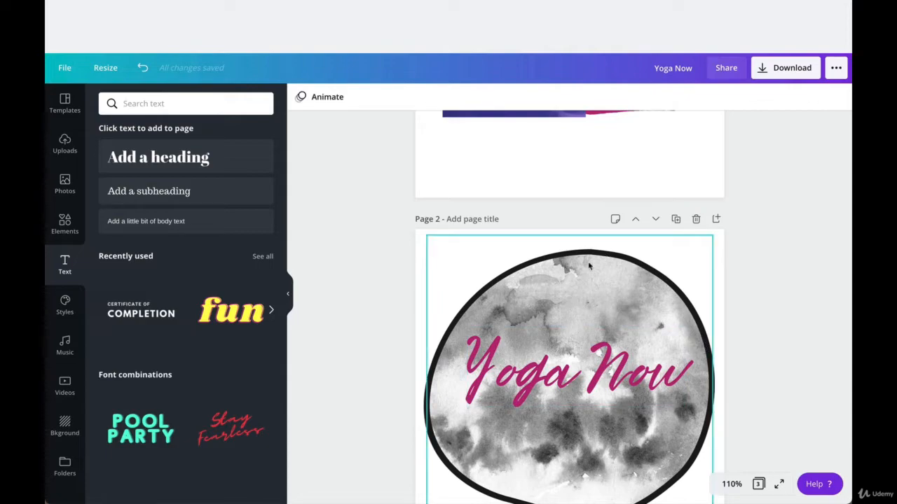
- Search the elements library for "brush stroke" graphics
{"action": "scroll", "coordinate": [569, 293], "scroll_direction": "down", "scroll_amount": 1}
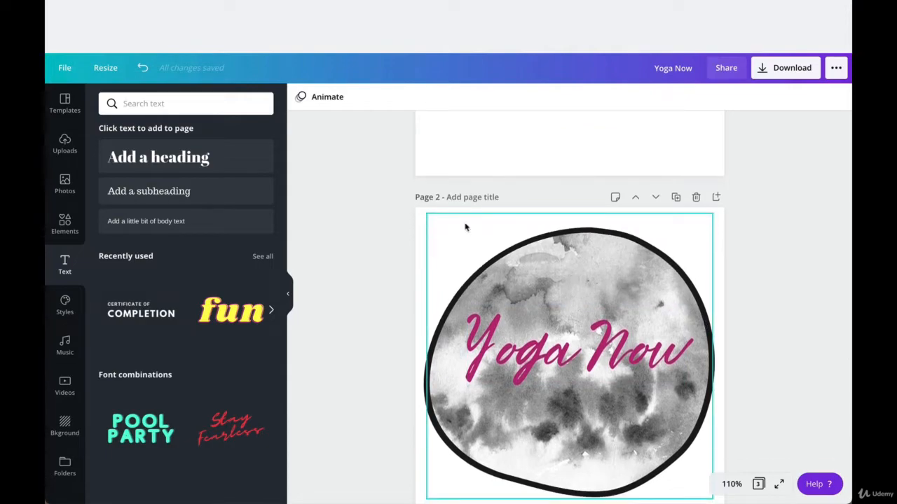
{"action": "left_click", "coordinate": [56, 227]}
{"action": "left_click", "coordinate": [175, 104]}
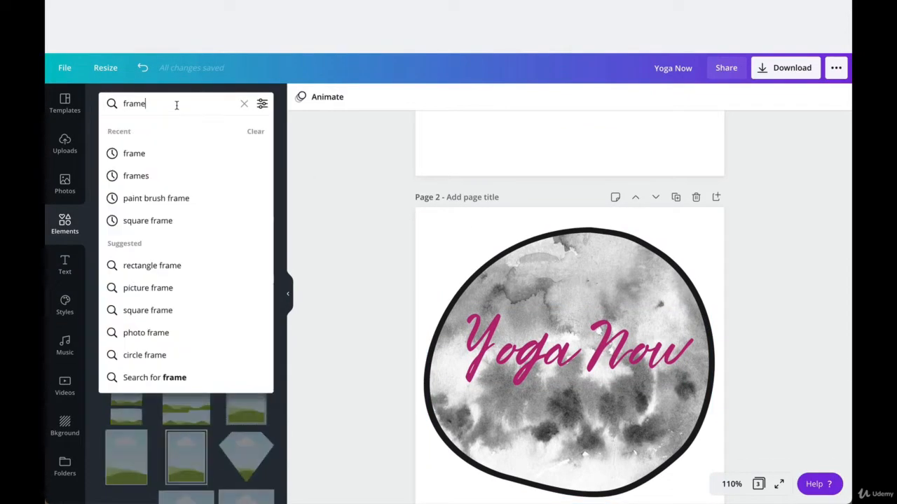
{"action": "left_click_drag", "start_coordinate": [176, 104], "coordinate": [115, 89]}
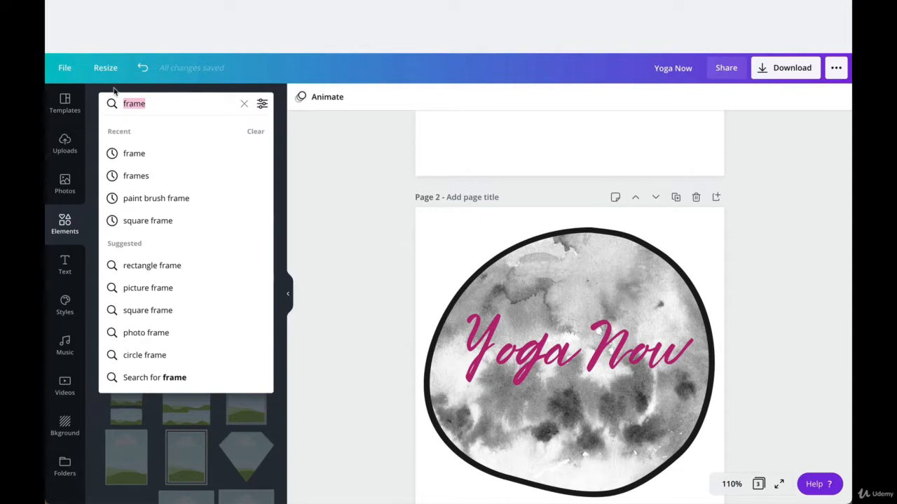
{"action": "type", "text": "bursh"}
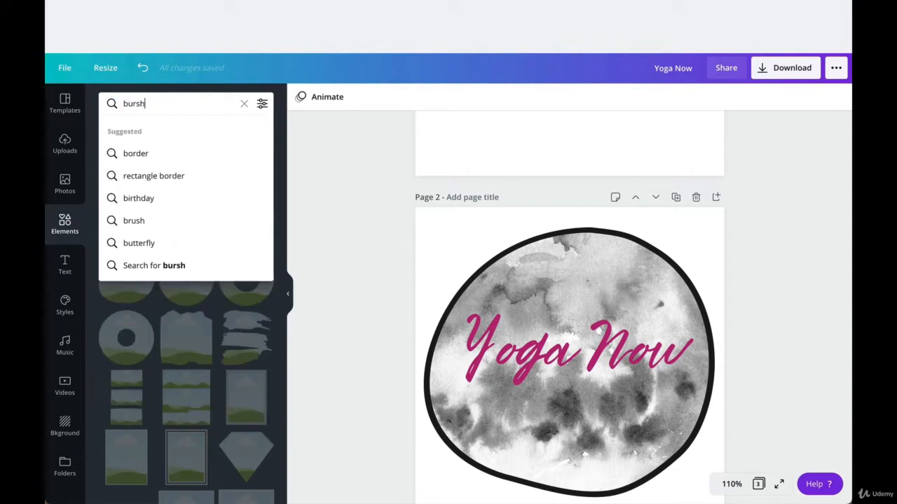
{"action": "key", "text": "Return"}
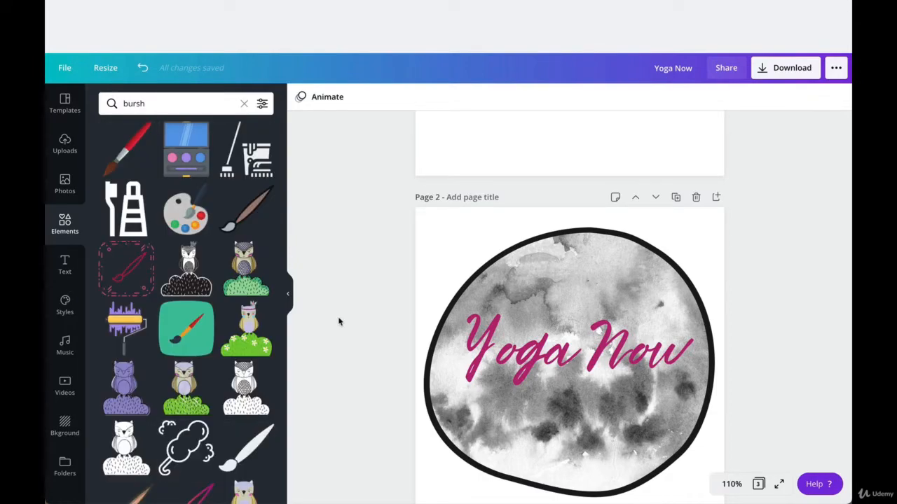
{"action": "scroll", "coordinate": [123, 340], "scroll_direction": "down", "scroll_amount": 4}
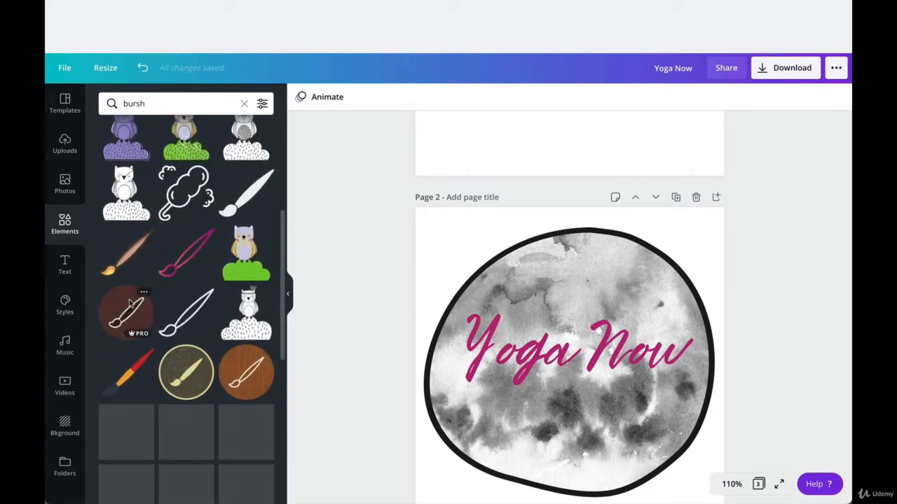
{"action": "left_click", "coordinate": [168, 103]}
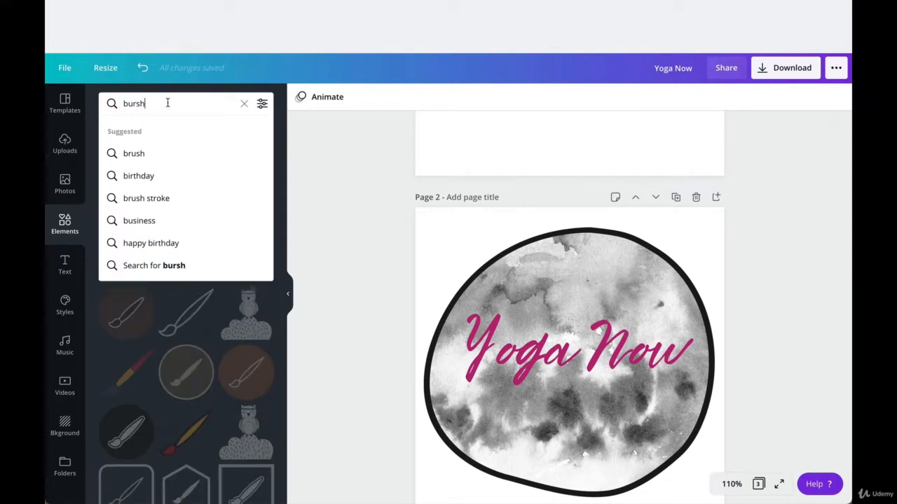
{"action": "left_click", "coordinate": [169, 197]}
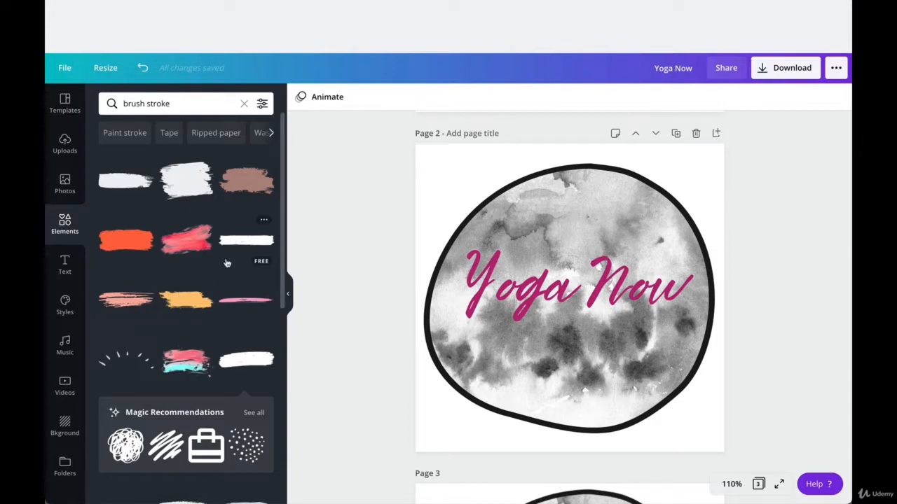
- Add the free white brush stroke to the blob, enlarge it to about 365 × 67, and position it against the heading's lower edge
{"action": "mouse_move", "coordinate": [228, 241]}
{"action": "left_mouse_down"}
{"action": "mouse_move", "coordinate": [360, 262]}
{"action": "mouse_move", "coordinate": [496, 324]}
{"action": "mouse_move", "coordinate": [464, 351]}
{"action": "left_mouse_up"}
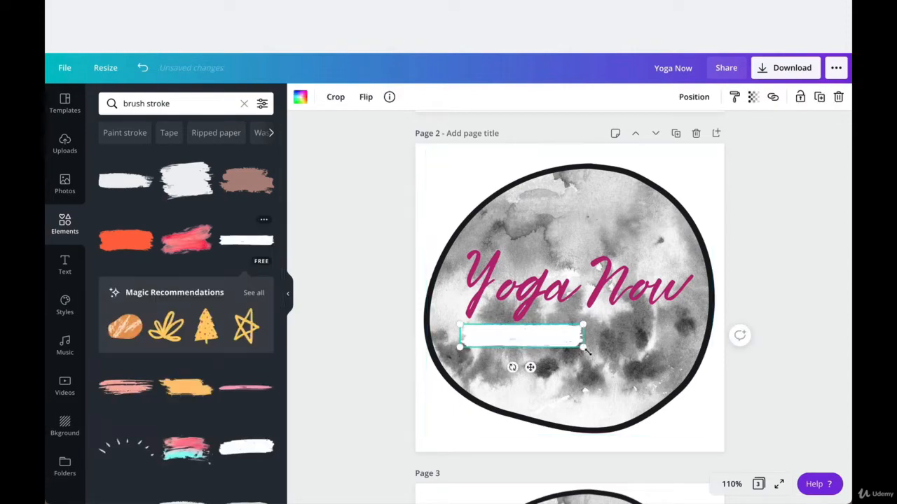
{"action": "left_click_drag", "start_coordinate": [586, 348], "coordinate": [684, 365]}
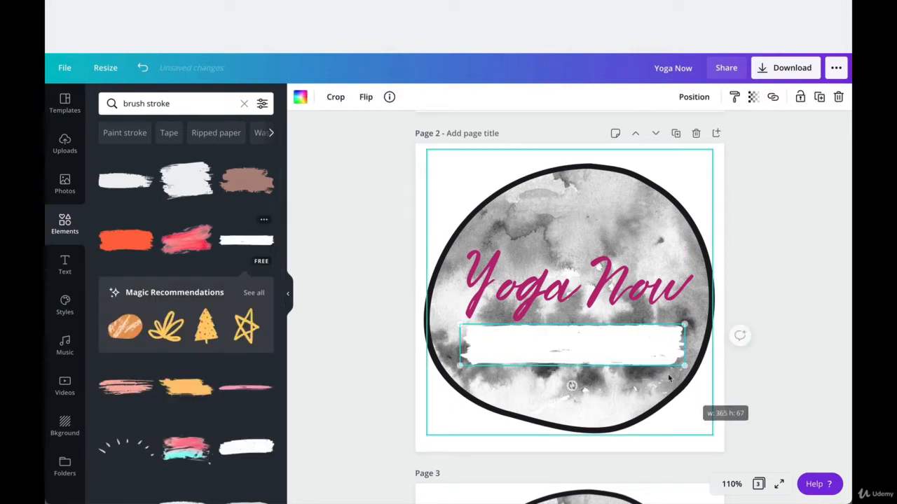
{"action": "left_click_drag", "start_coordinate": [636, 348], "coordinate": [635, 327]}
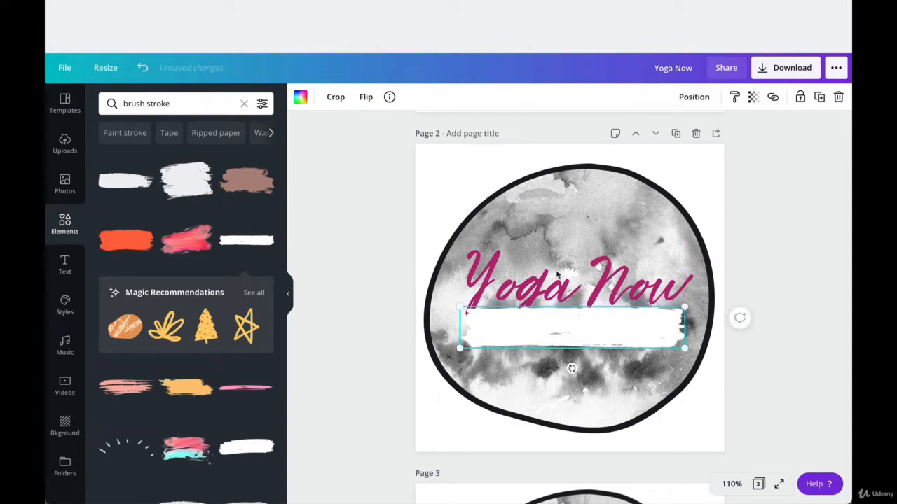
- Recolor the white brush stroke with the near-black document color used for the blob's outline
{"action": "left_click", "coordinate": [300, 98]}
{"action": "left_click", "coordinate": [110, 209]}
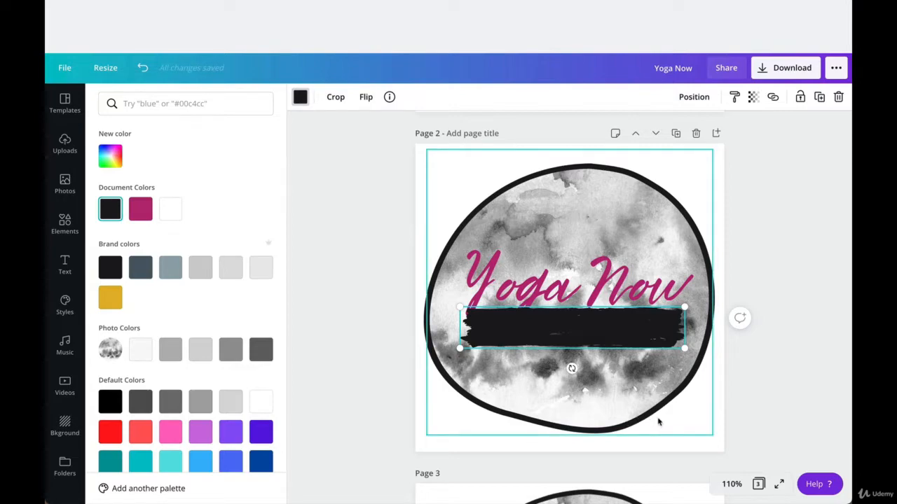
{"action": "left_click", "coordinate": [732, 445]}
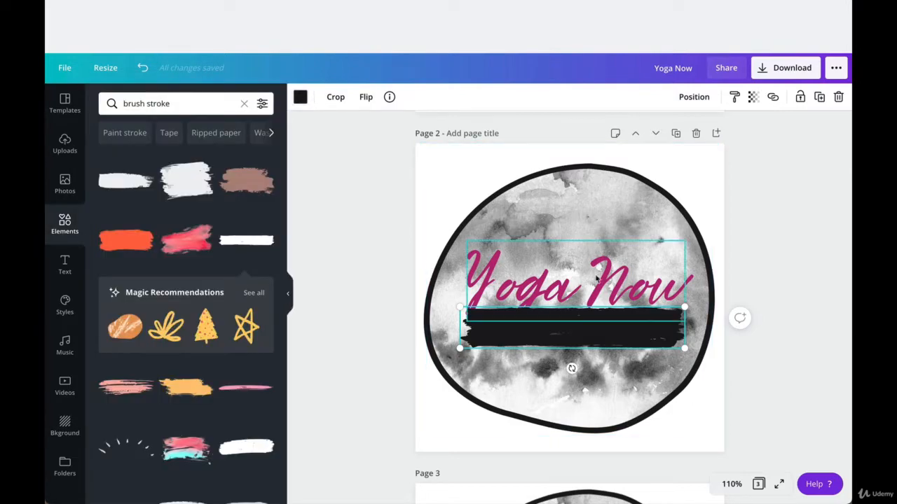
- Bring the Yoga Now heading to the front so its letters overlap the black brush stroke
{"action": "left_click", "coordinate": [576, 281]}
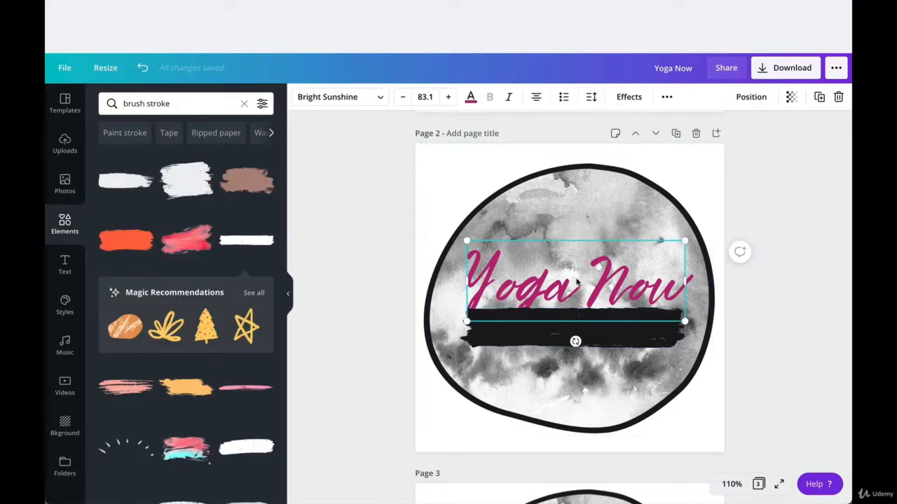
{"action": "left_click", "coordinate": [755, 103]}
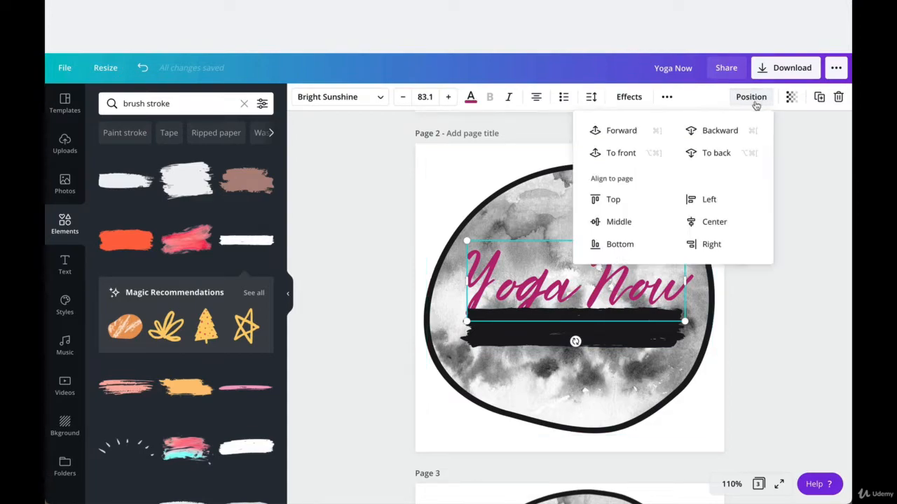
{"action": "left_click", "coordinate": [626, 152]}
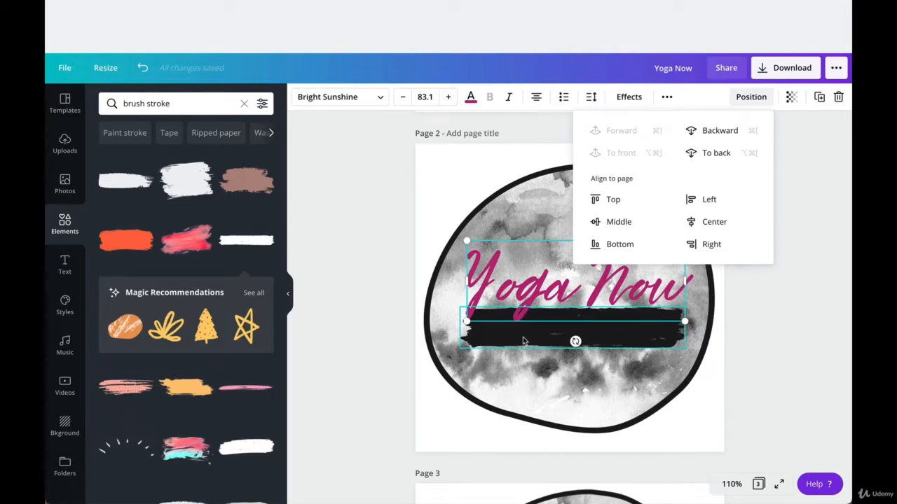
{"action": "left_click", "coordinate": [761, 365]}
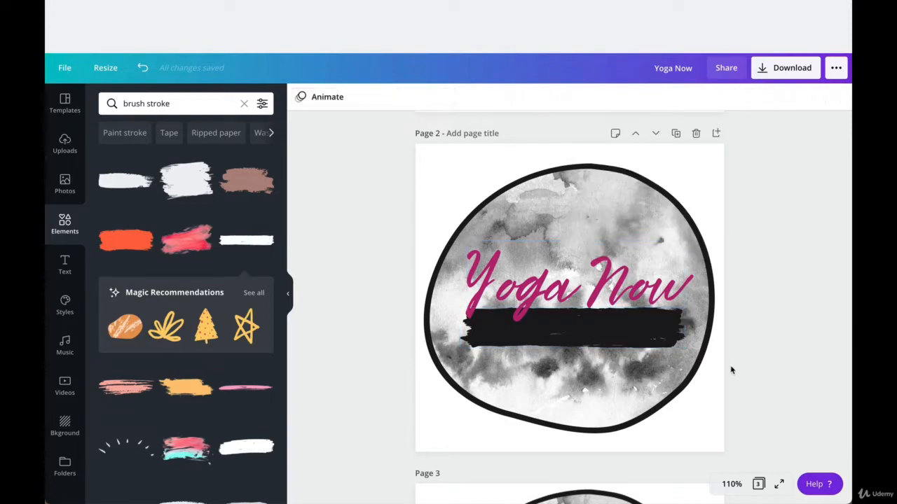
- Shift the black brush stroke slightly right and enlarge it a little to span the full width of the heading
{"action": "left_click_drag", "start_coordinate": [626, 340], "coordinate": [633, 336]}
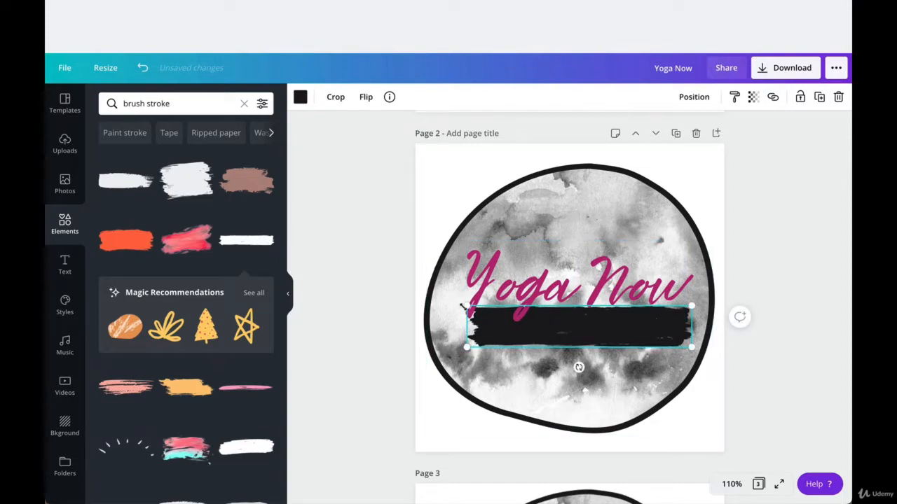
{"action": "left_click_drag", "start_coordinate": [467, 306], "coordinate": [455, 302]}
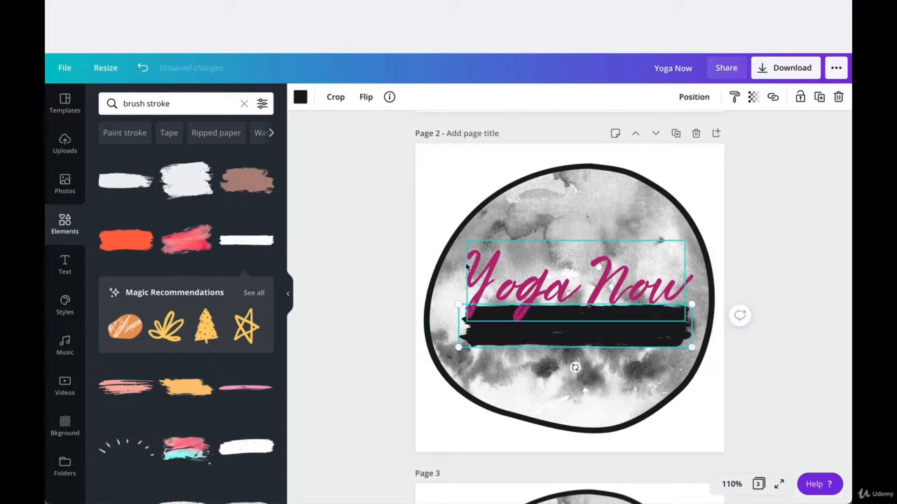
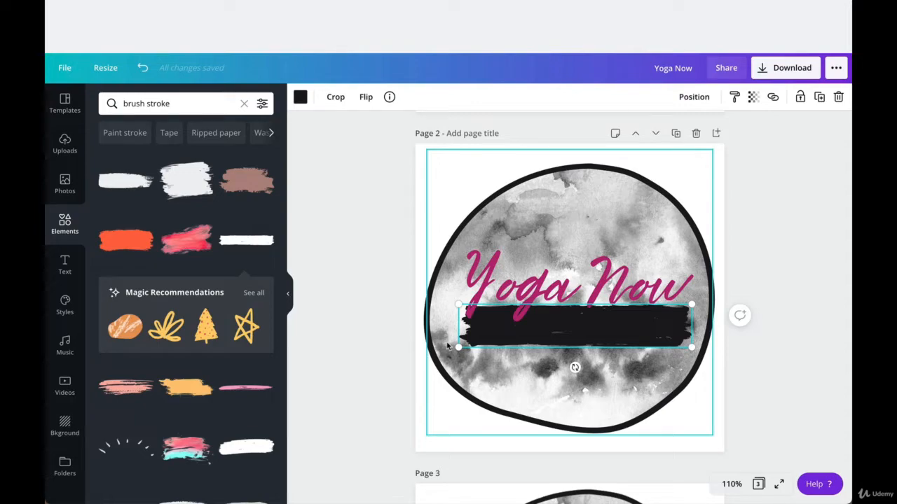
{"action": "left_click", "coordinate": [448, 345]}
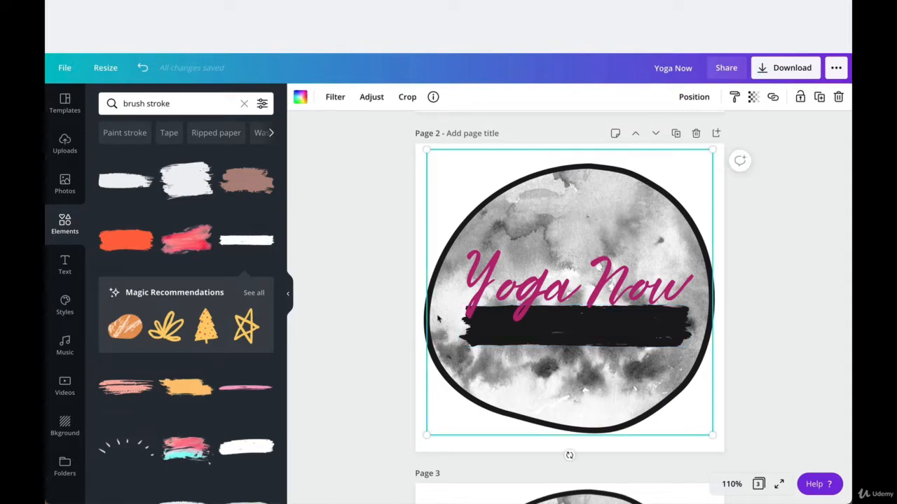
{"action": "double_click", "coordinate": [450, 353]}
{"action": "left_click", "coordinate": [841, 161]}
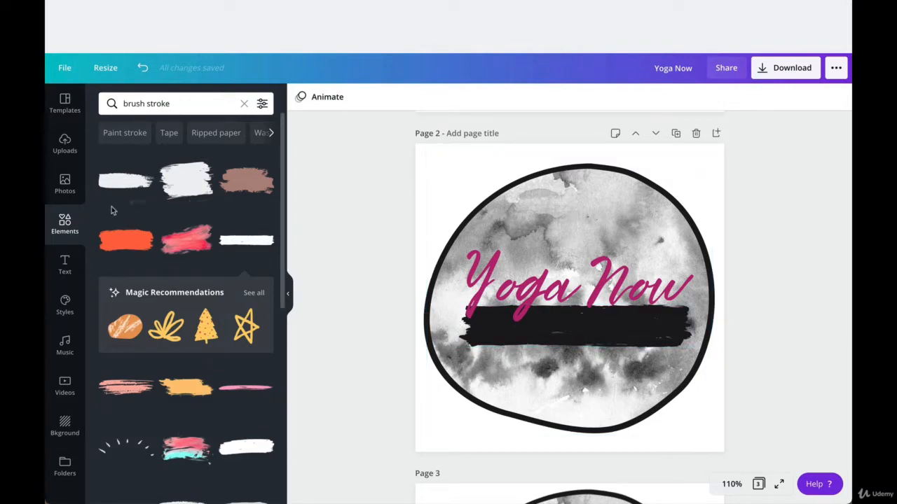
- Add a subheading to page 2 and position it in the middle of the black brush stroke
{"action": "left_click", "coordinate": [56, 267]}
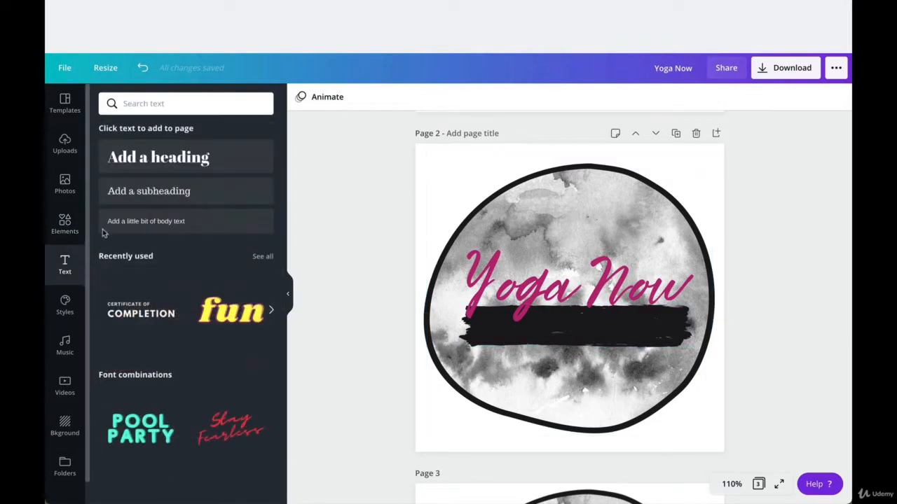
{"action": "left_click", "coordinate": [126, 199]}
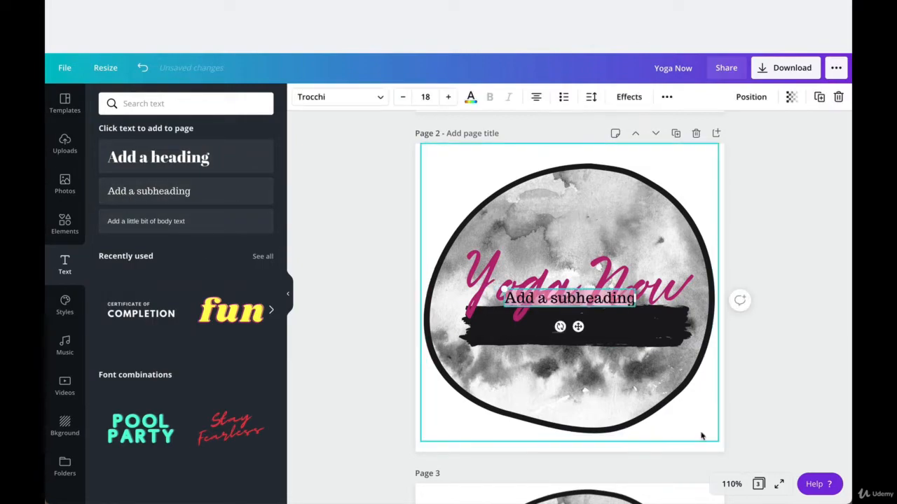
{"action": "left_click", "coordinate": [738, 404]}
{"action": "left_click", "coordinate": [569, 297]}
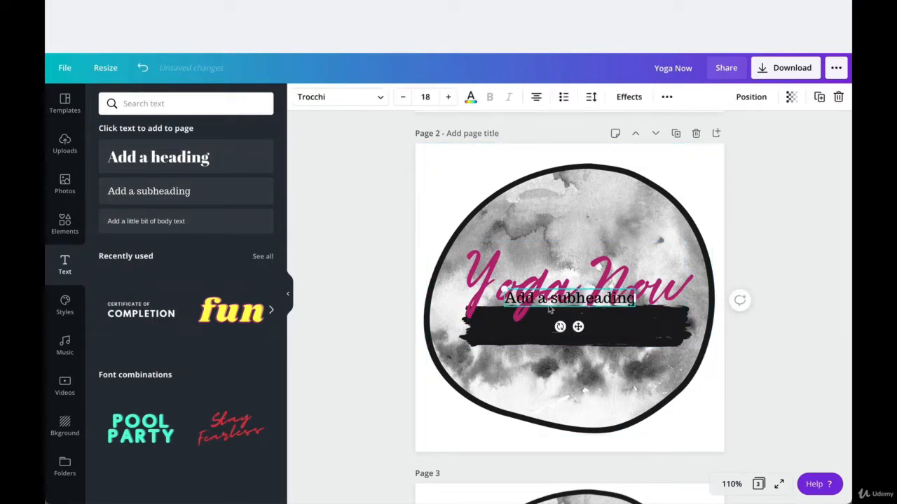
{"action": "left_click_drag", "start_coordinate": [569, 297], "coordinate": [569, 326]}
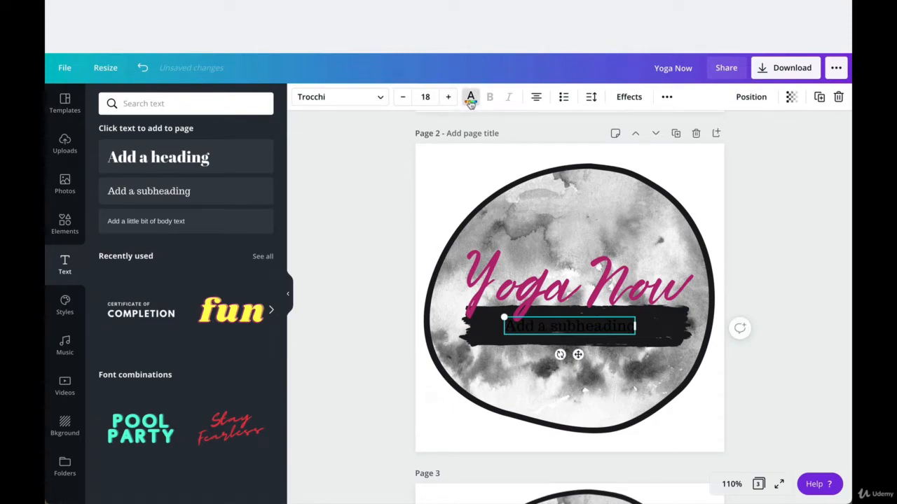
- Recolor the subheading text with white from the document colors
{"action": "left_click", "coordinate": [470, 96]}
{"action": "left_click", "coordinate": [201, 209]}
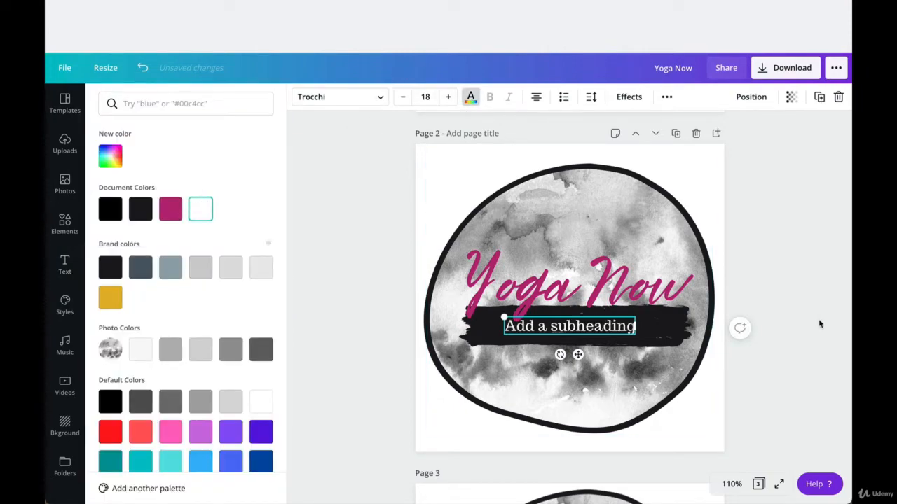
{"action": "key", "text": "Escape"}
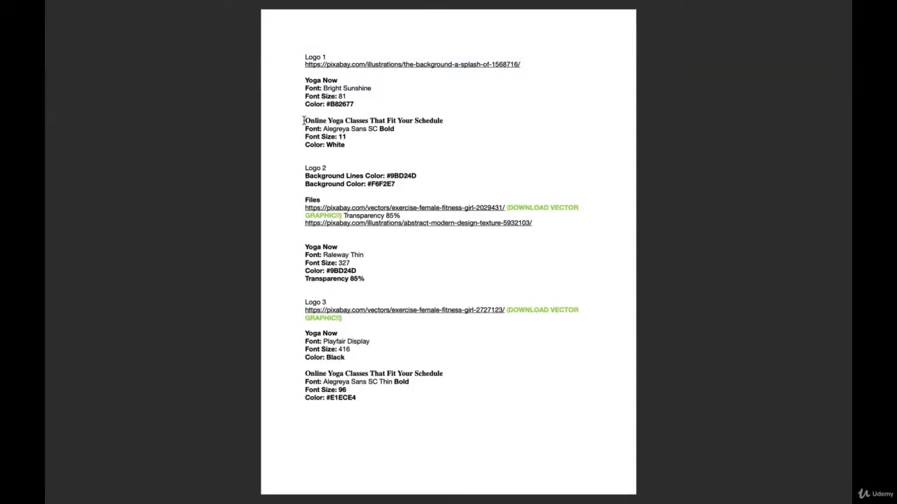
- Replace the subheading with "Online Yoga Classes That Fit Your Schedule" from the logo notes document and widen its box to fit one line
{"action": "left_click_drag", "start_coordinate": [303, 120], "coordinate": [442, 124]}
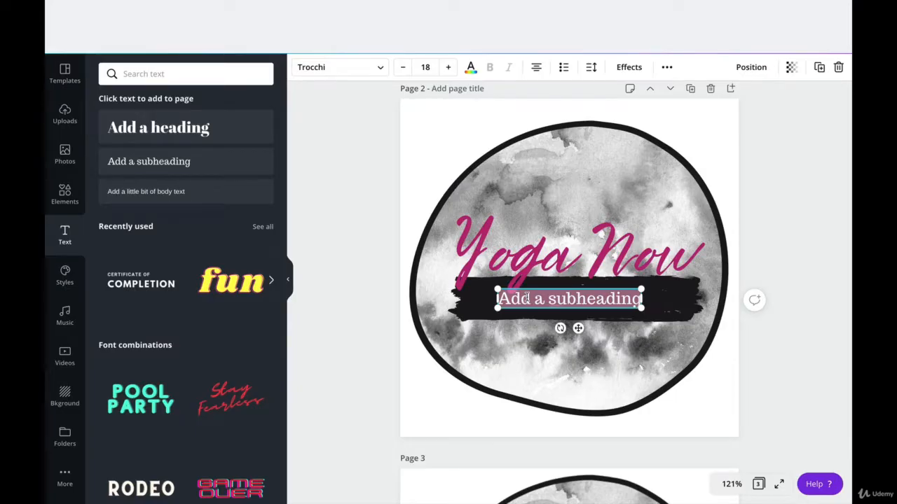
{"action": "type", "text": "Online Yoga Classes That Fit Your Schedule"}
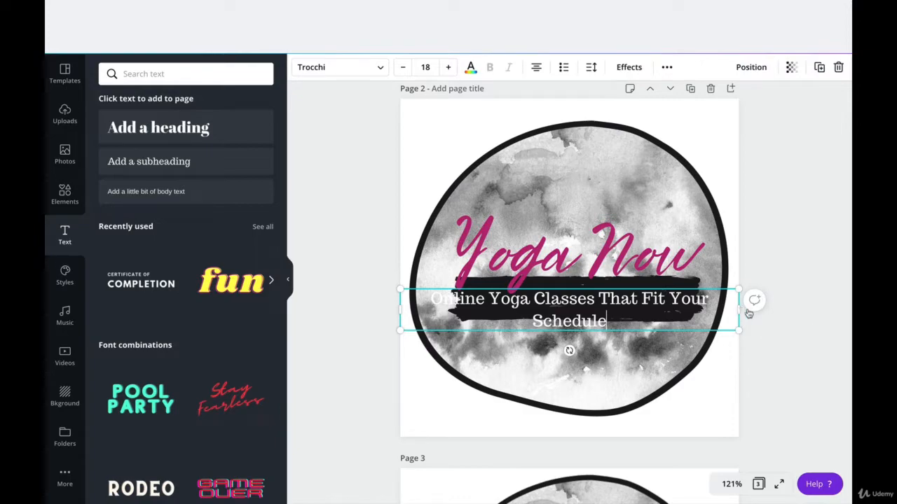
{"action": "left_click_drag", "start_coordinate": [739, 309], "coordinate": [791, 306]}
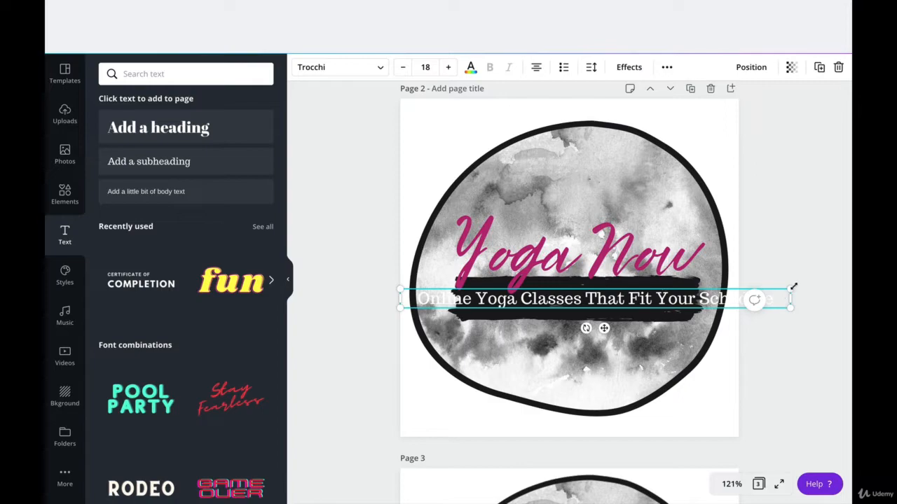
- Shrink the tagline to about size 11.8 and centre it on the black brush stroke
{"action": "left_click_drag", "start_coordinate": [792, 287], "coordinate": [658, 302]}
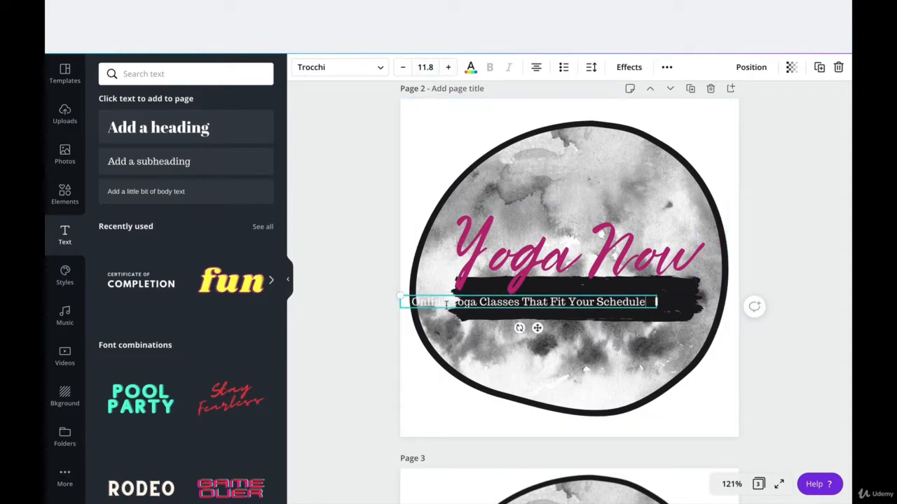
{"action": "left_click", "coordinate": [445, 426]}
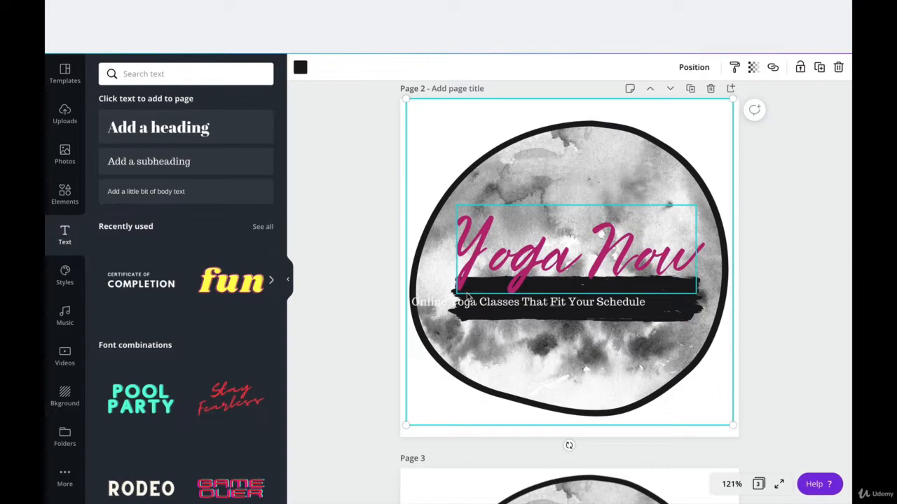
{"action": "left_click_drag", "start_coordinate": [466, 296], "coordinate": [516, 307]}
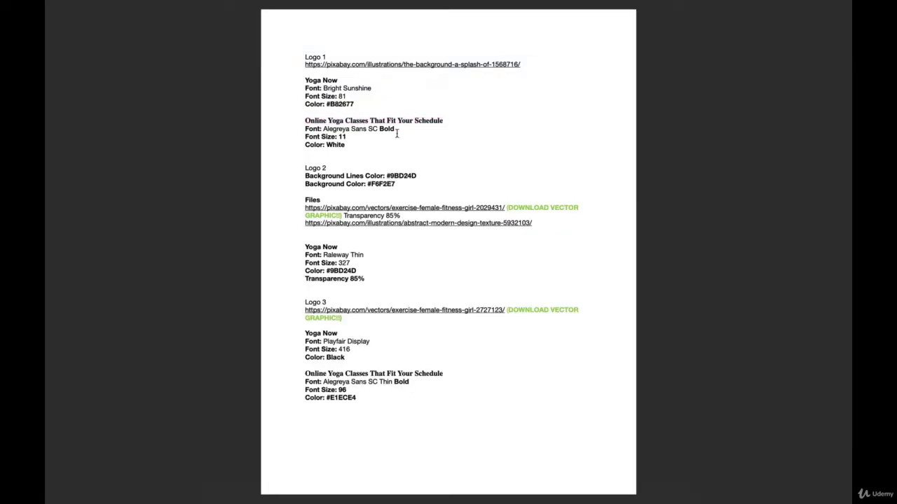
- Set the tagline's font to Alegreya Sans SC Bold, copying the font name from the logo notes document
{"action": "left_click_drag", "start_coordinate": [396, 129], "coordinate": [323, 129]}
{"action": "key", "text": "ctrl+c"}
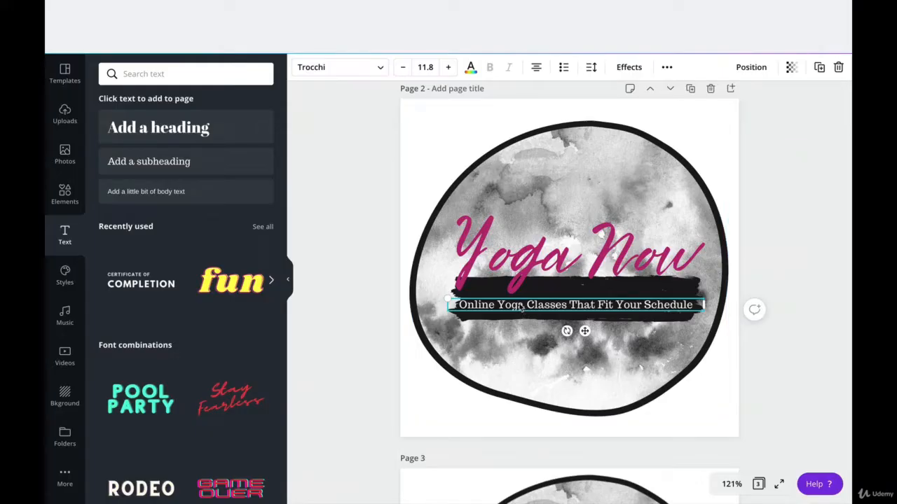
{"action": "double_click", "coordinate": [520, 303]}
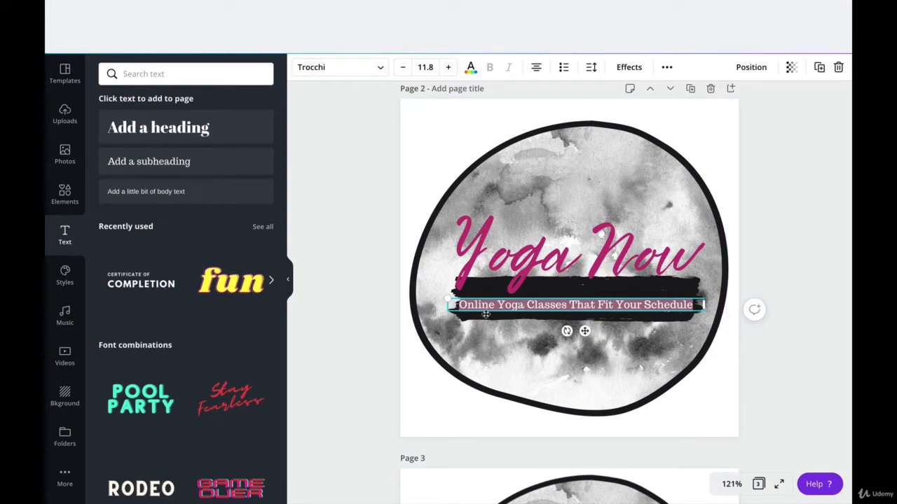
{"action": "left_click", "coordinate": [376, 70]}
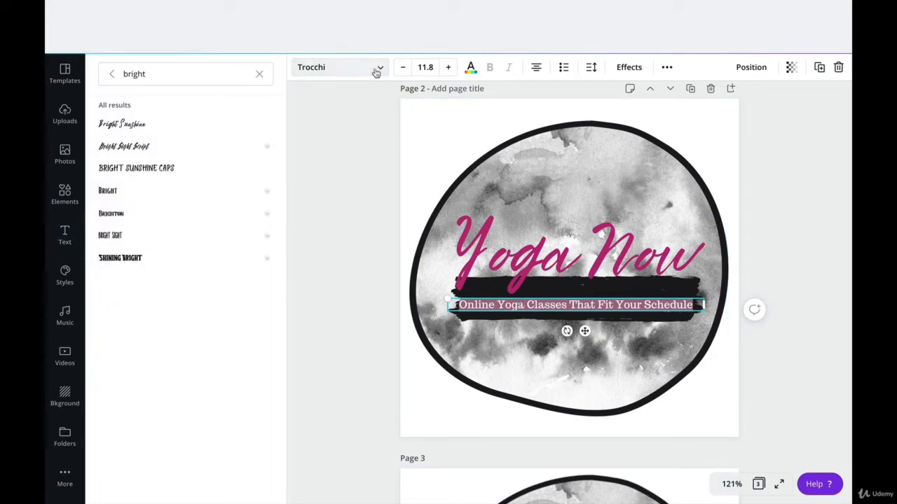
{"action": "double_click", "coordinate": [207, 70]}
{"action": "key", "text": "ctrl+v"}
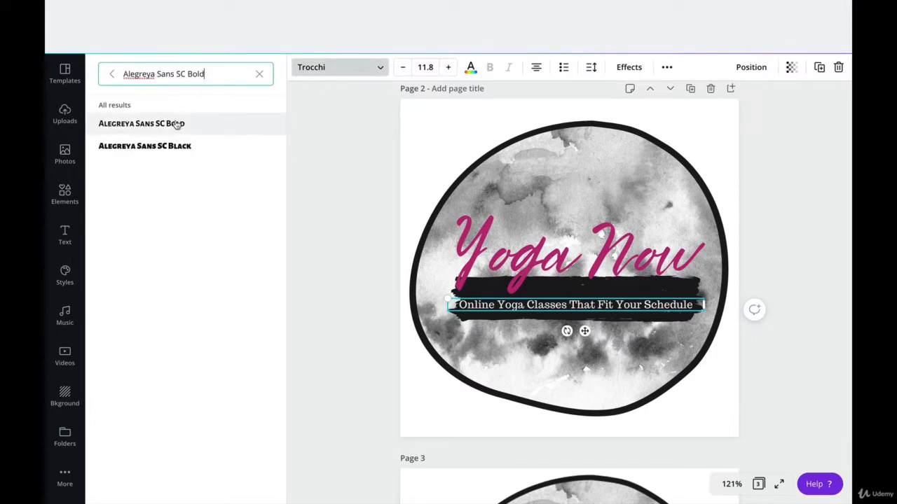
{"action": "left_click", "coordinate": [176, 123]}
{"action": "key", "text": "Escape"}
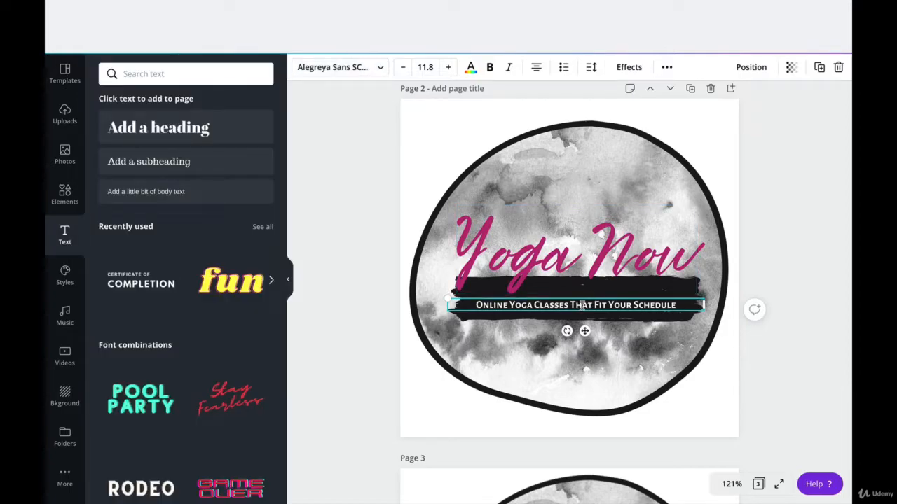
- Nudge the Yoga Now heading slightly down and right so it sits just above the tagline
{"action": "left_click", "coordinate": [569, 253]}
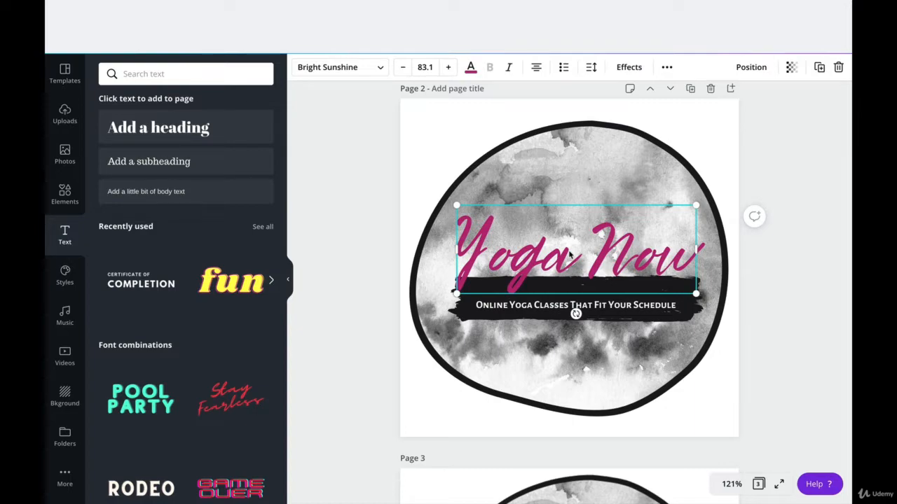
{"action": "key", "text": "Down"}
{"action": "key", "text": "Down"}
{"action": "key", "text": "Down"}
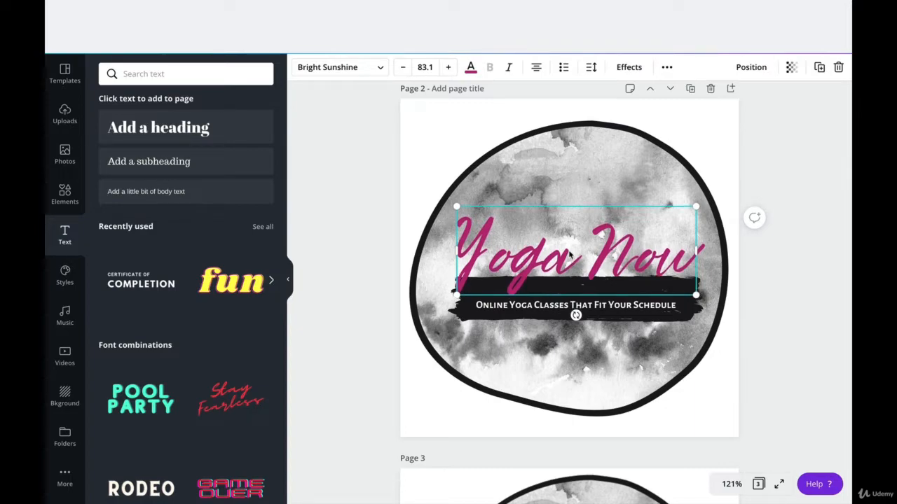
{"action": "key", "text": "Down"}
{"action": "key", "text": "Down"}
{"action": "key", "text": "Down"}
{"action": "key", "text": "Down"}
{"action": "key", "text": "Down"}
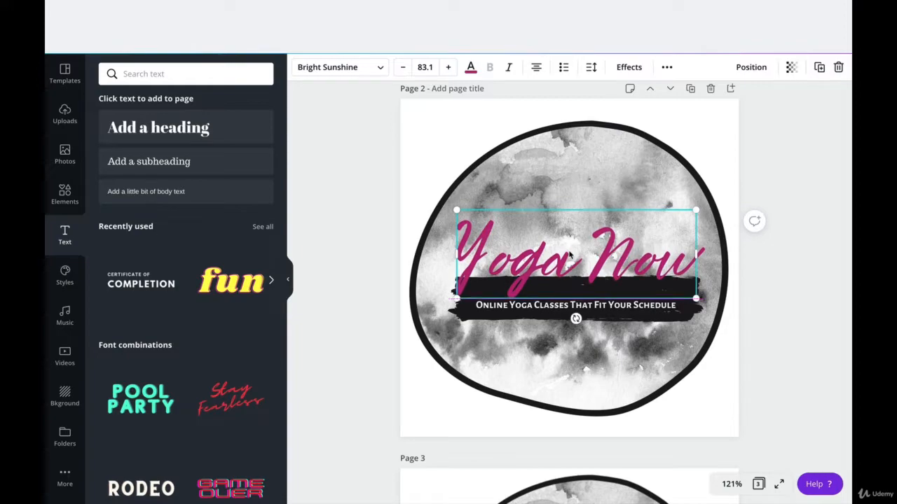
{"action": "key", "text": "Up"}
{"action": "key", "text": "Up"}
{"action": "key", "text": "Right"}
{"action": "key", "text": "Right"}
{"action": "key", "text": "Right"}
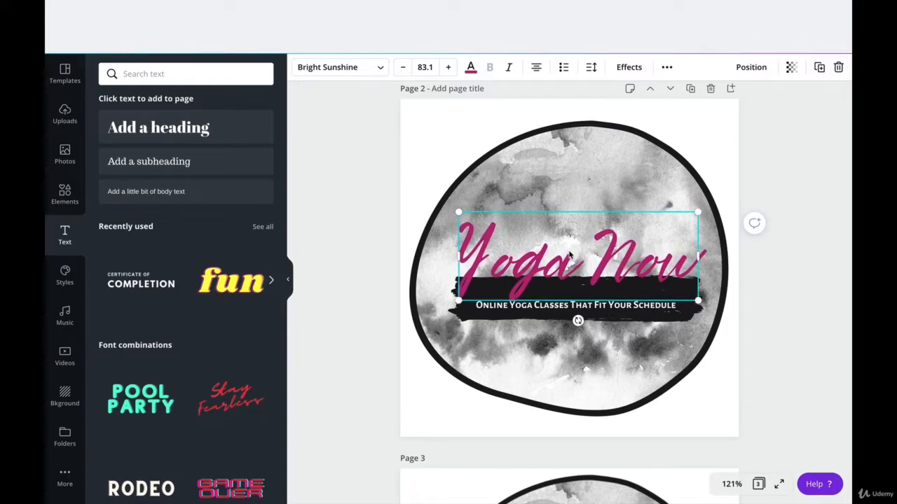
{"action": "left_click", "coordinate": [536, 245]}
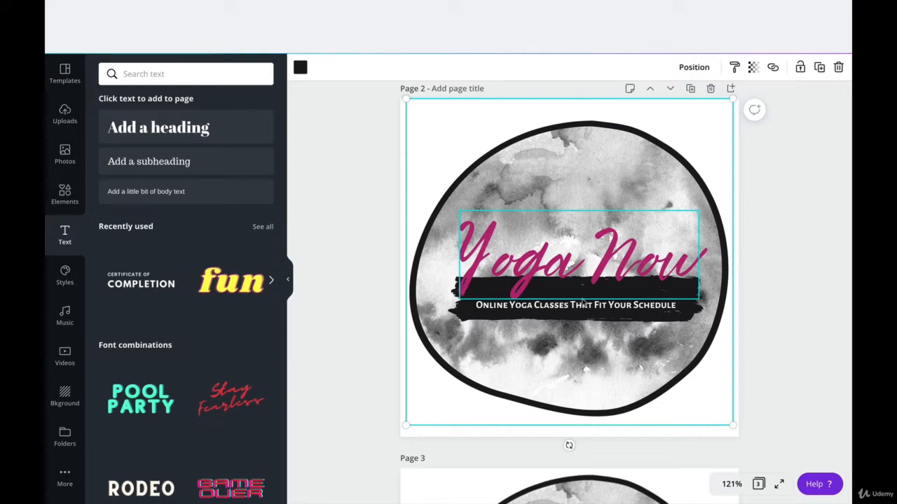
- Shrink the black brush stroke slightly and shift it right, moving the tagline up and left over it
{"action": "left_click", "coordinate": [812, 406]}
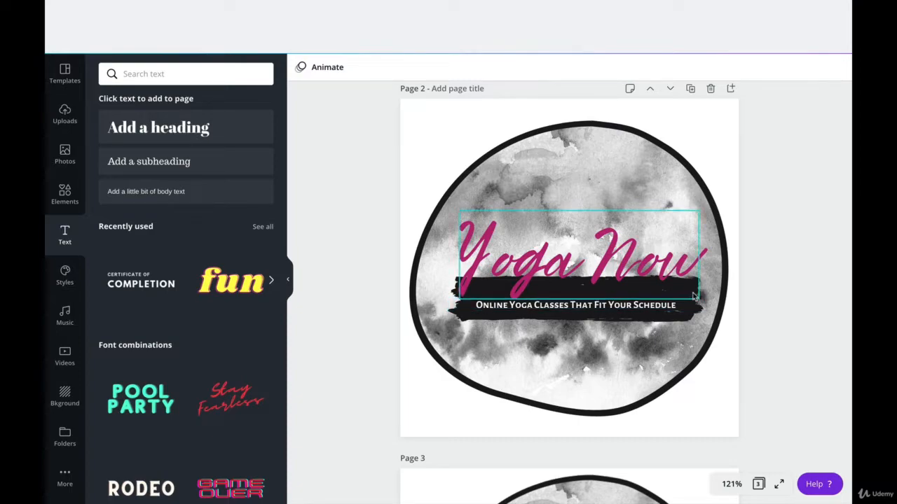
{"action": "left_click", "coordinate": [686, 325]}
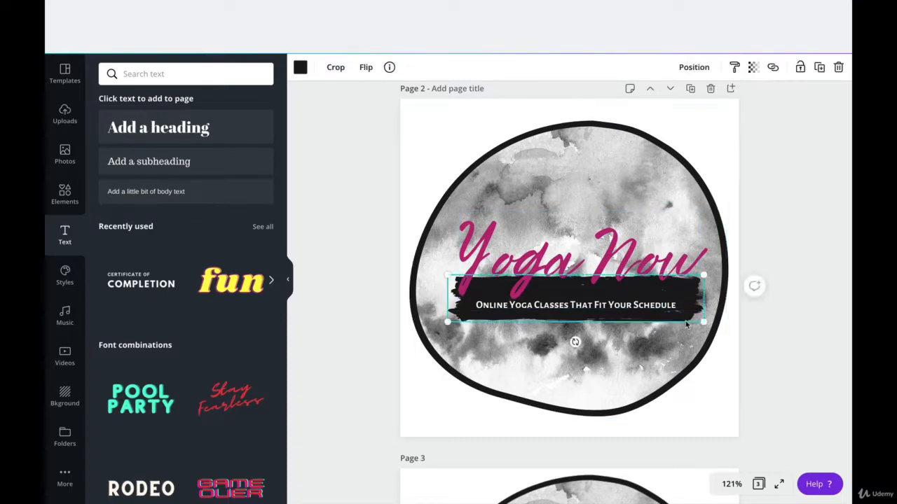
{"action": "left_click_drag", "start_coordinate": [704, 275], "coordinate": [684, 281]}
{"action": "left_click_drag", "start_coordinate": [645, 310], "coordinate": [635, 303]}
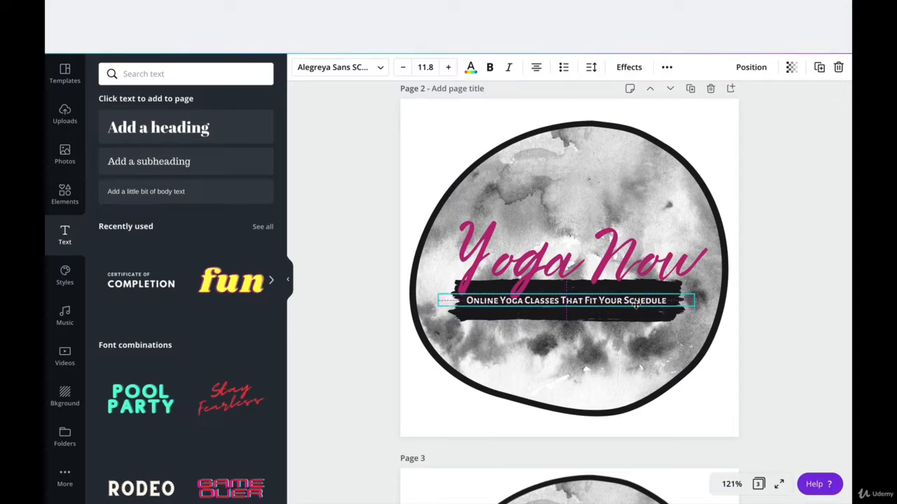
{"action": "left_click", "coordinate": [649, 319]}
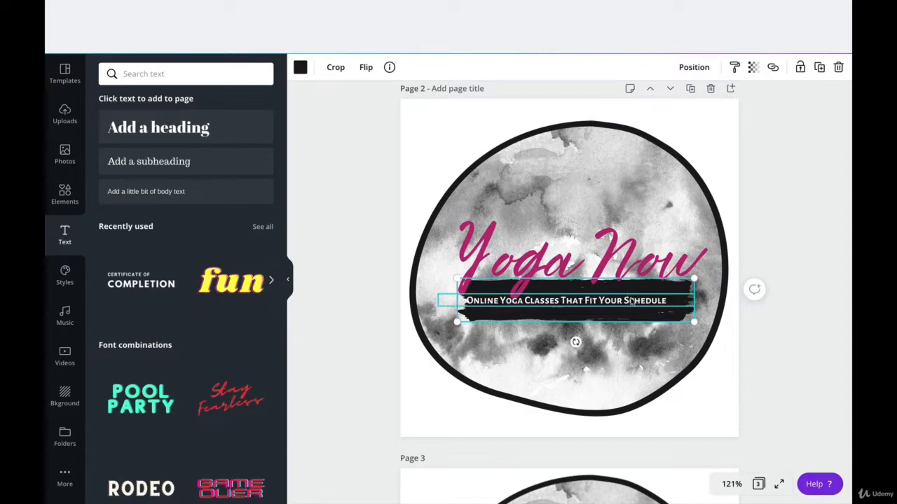
- Move the tagline slightly down and right so it is centred on the shortened black brush stroke
{"action": "left_click", "coordinate": [636, 300]}
{"action": "left_click_drag", "start_coordinate": [636, 300], "coordinate": [636, 303]}
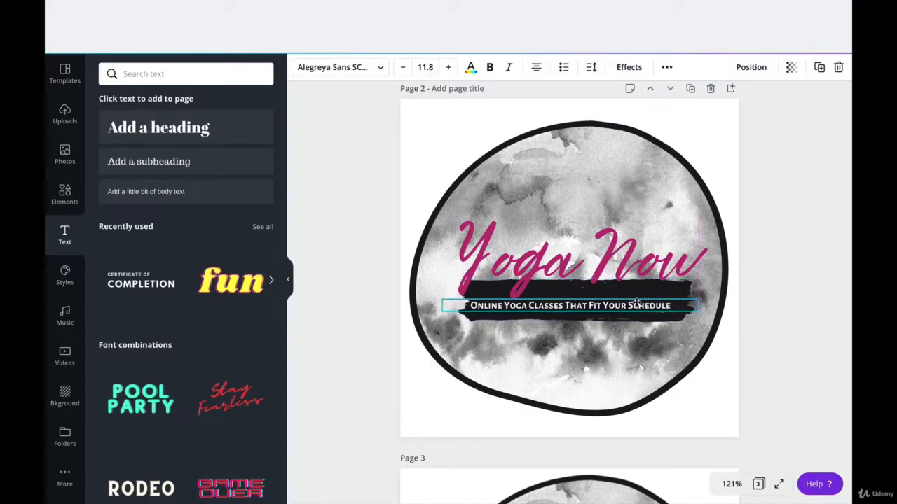
{"action": "left_click_drag", "start_coordinate": [636, 303], "coordinate": [637, 305]}
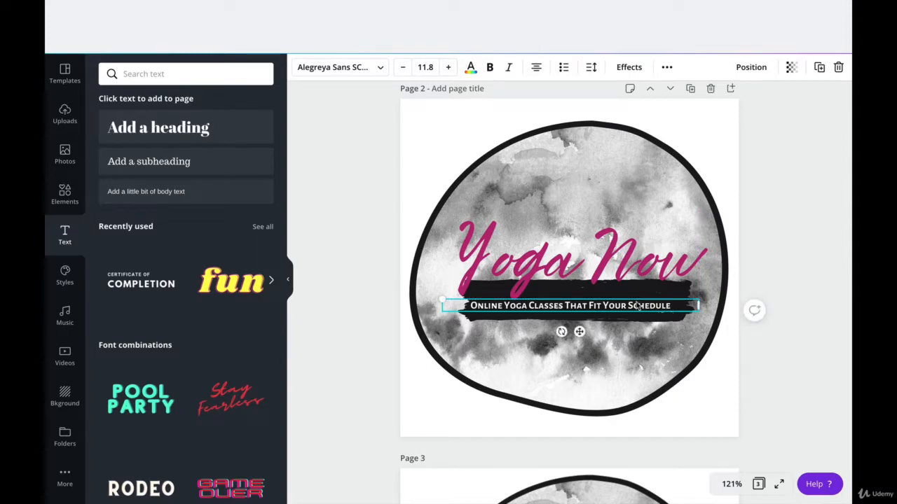
{"action": "key", "text": "Right"}
{"action": "key", "text": "Right"}
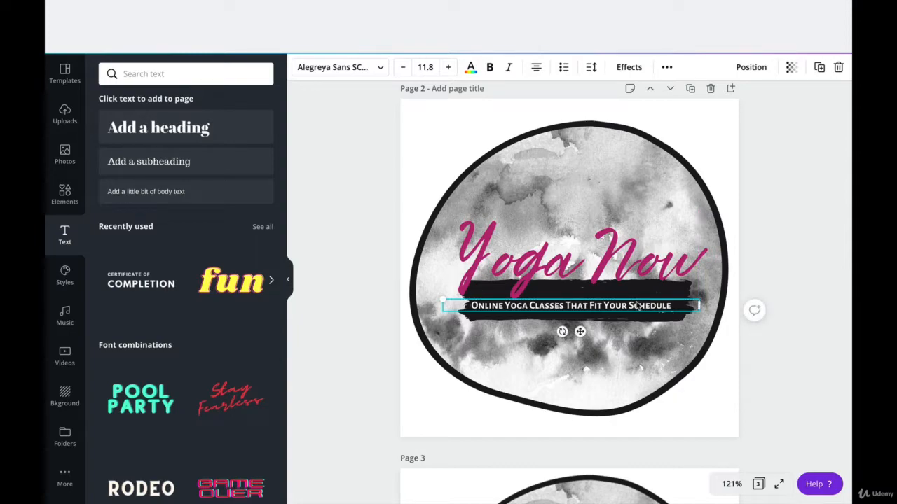
{"action": "left_click", "coordinate": [833, 255]}
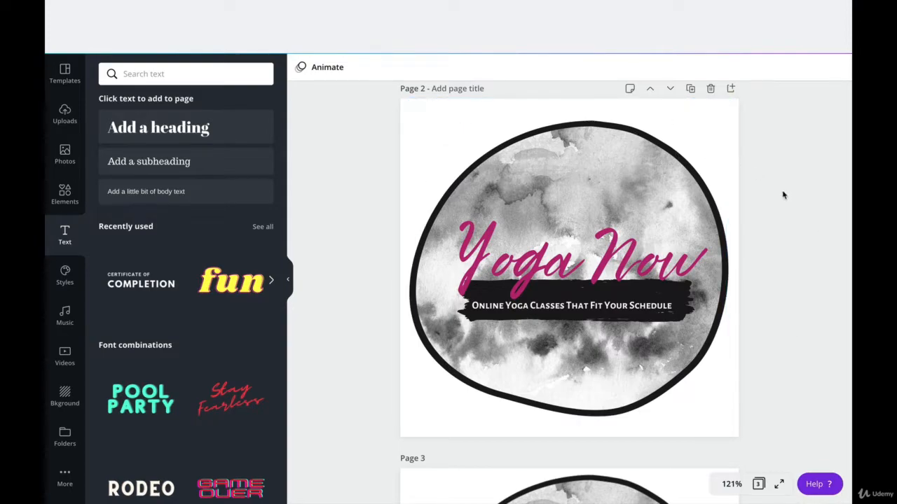
- Set the whole tagline in uppercase, comparing it with the mixed-case version
{"action": "left_click", "coordinate": [650, 314]}
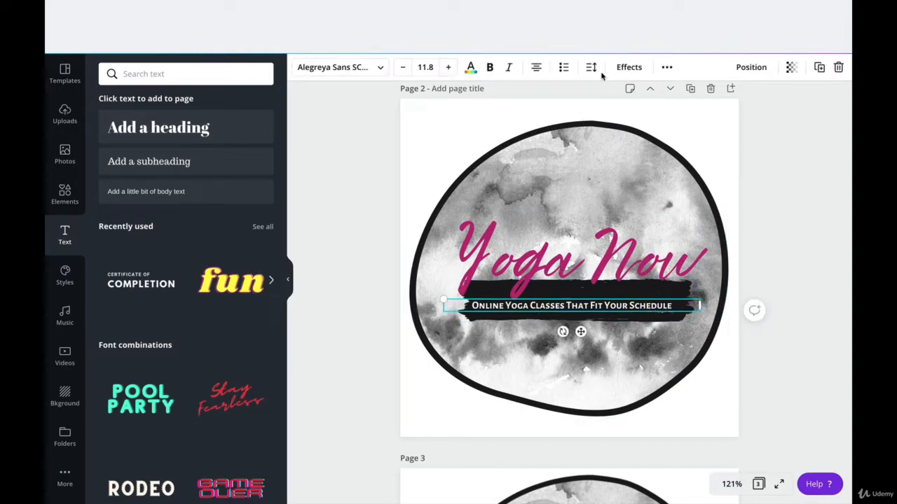
{"action": "double_click", "coordinate": [475, 308]}
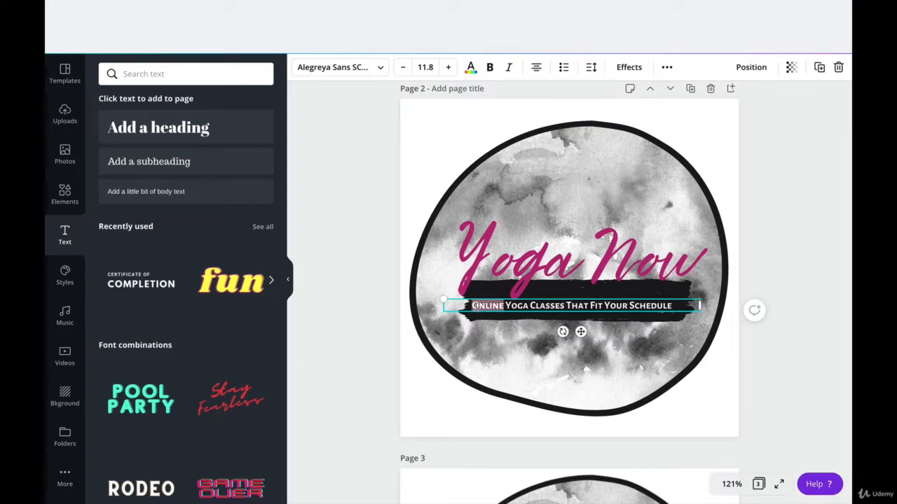
{"action": "left_click", "coordinate": [474, 306]}
{"action": "triple_click", "coordinate": [564, 306]}
{"action": "left_click", "coordinate": [667, 67]}
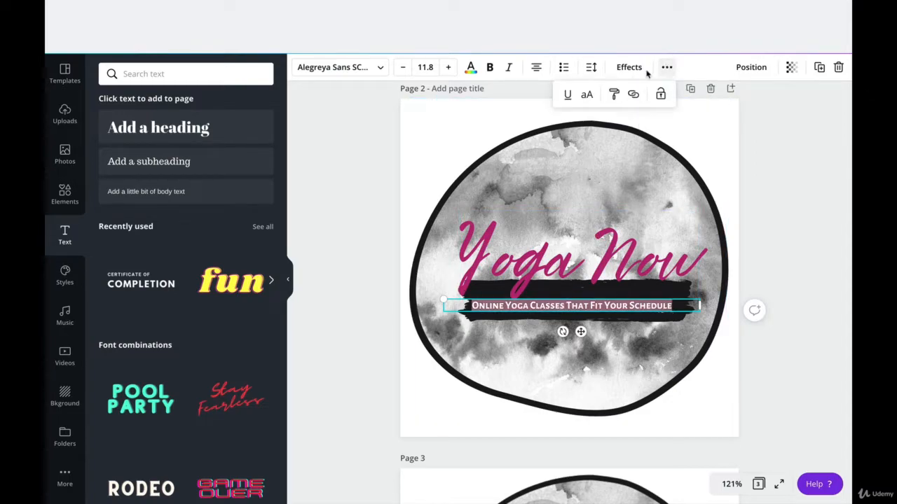
{"action": "left_click", "coordinate": [587, 95]}
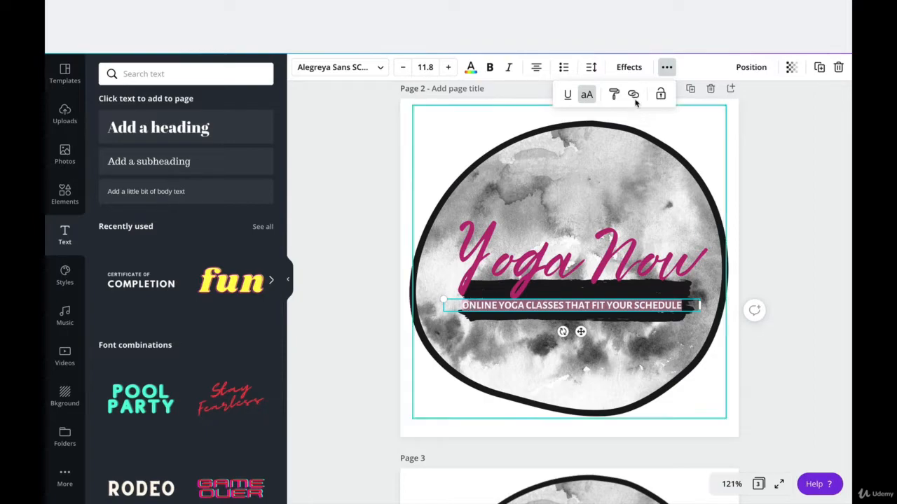
{"action": "left_click", "coordinate": [590, 98]}
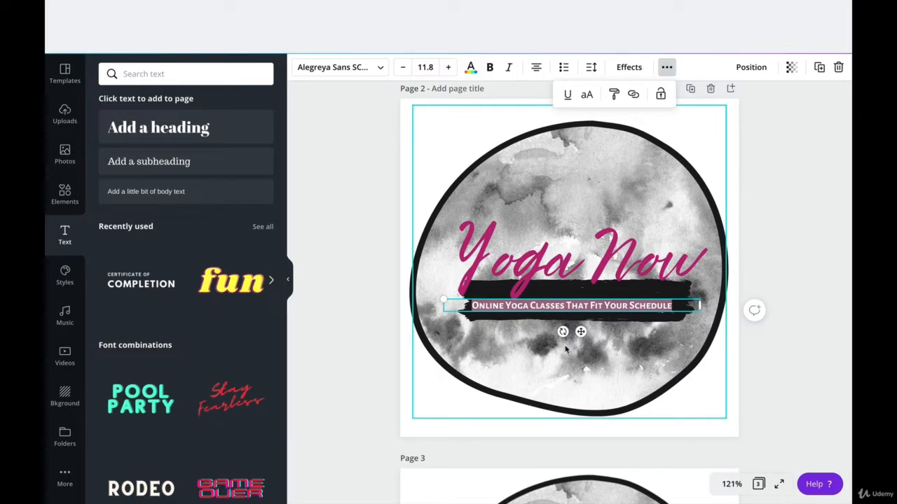
{"action": "left_click", "coordinate": [587, 96]}
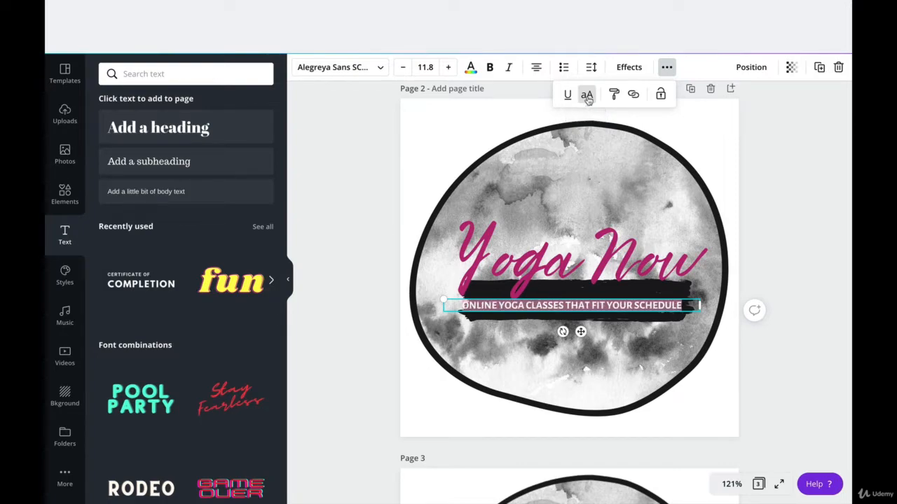
{"action": "left_click", "coordinate": [794, 270]}
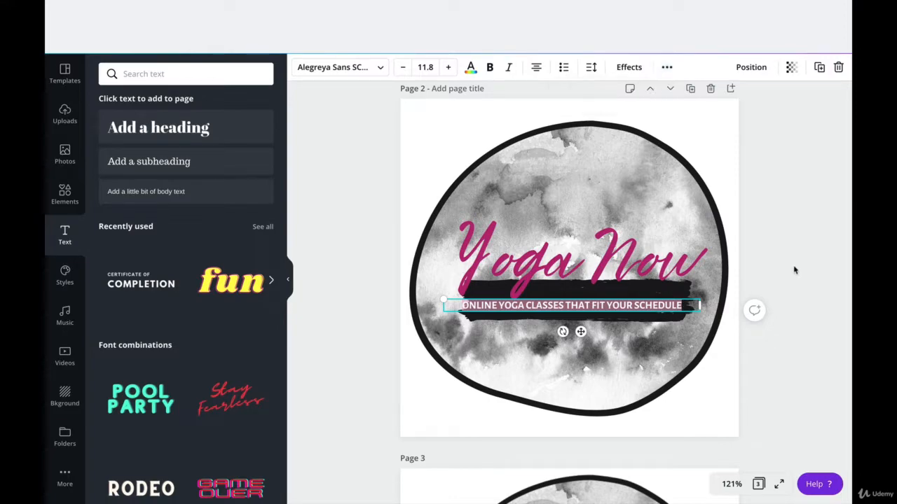
- Shrink the uppercase tagline to size 11.4 and centre it horizontally on the black brush stroke
{"action": "left_click", "coordinate": [640, 308]}
{"action": "left_click_drag", "start_coordinate": [640, 307], "coordinate": [640, 308]}
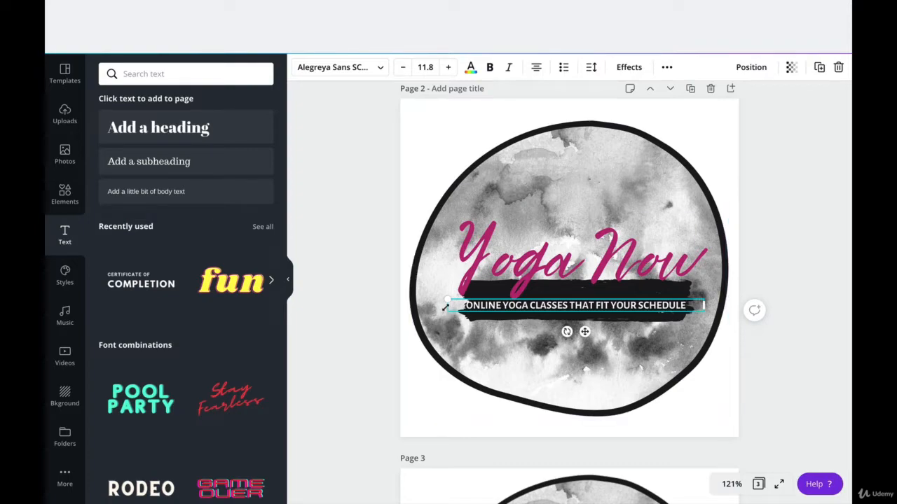
{"action": "left_click_drag", "start_coordinate": [449, 300], "coordinate": [457, 303]}
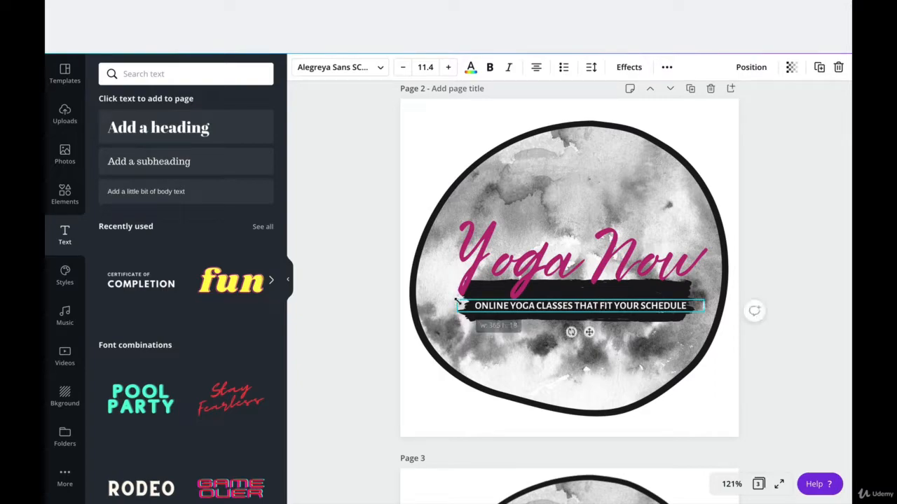
{"action": "key", "text": "Left"}
{"action": "key", "text": "Left"}
{"action": "key", "text": "Left"}
{"action": "key", "text": "Left"}
{"action": "key", "text": "Left"}
{"action": "key", "text": "Left"}
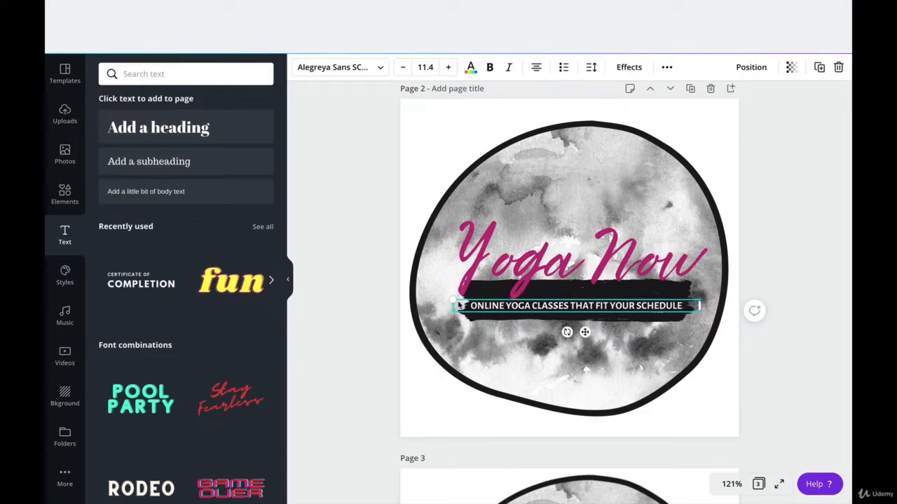
{"action": "key", "text": "Left"}
{"action": "key", "text": "Left"}
{"action": "key", "text": "Left"}
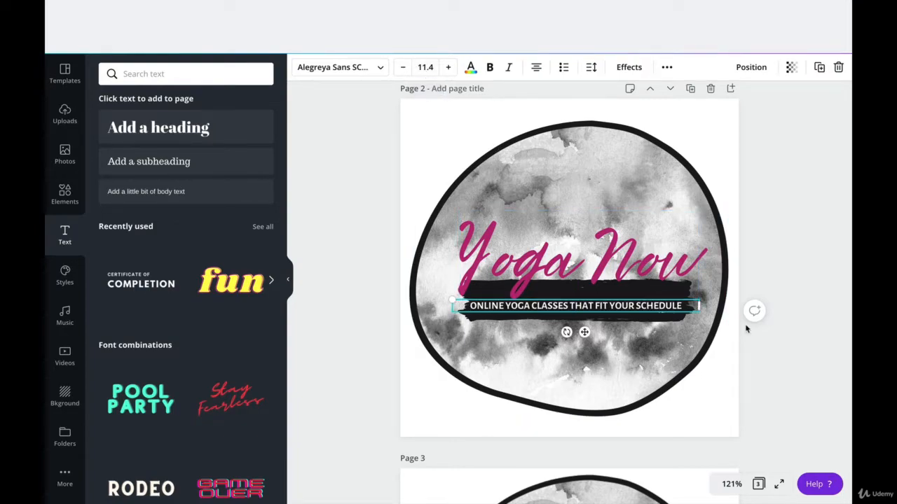
{"action": "left_click", "coordinate": [735, 398]}
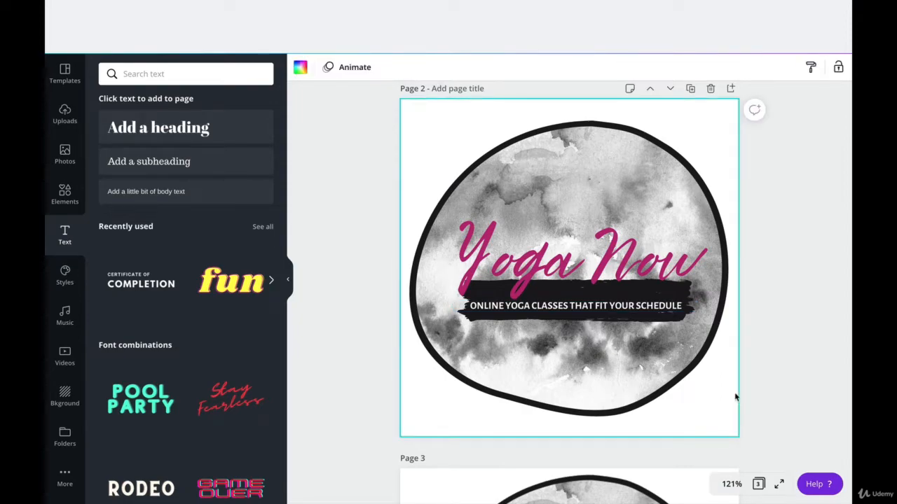
{"action": "left_click", "coordinate": [593, 275]}
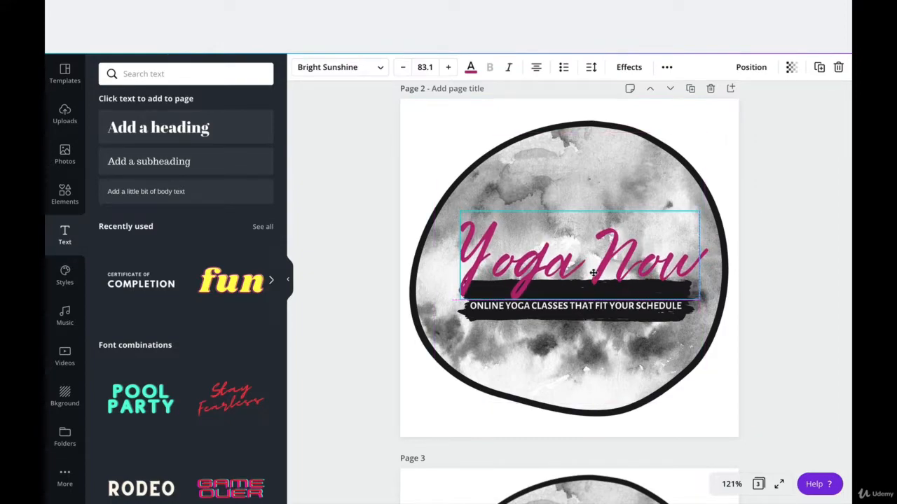
{"action": "left_click", "coordinate": [790, 361]}
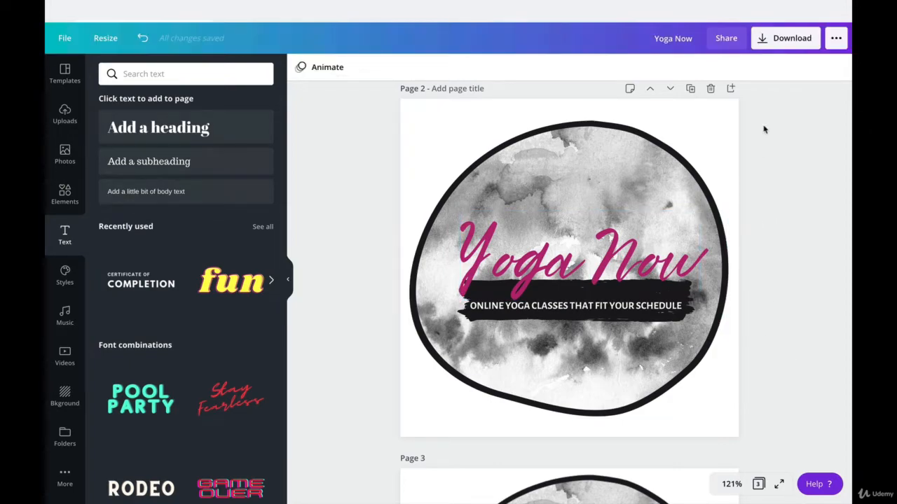
- Set up the download as a PNG of Page 2 only, with a transparent background
{"action": "left_click", "coordinate": [769, 42]}
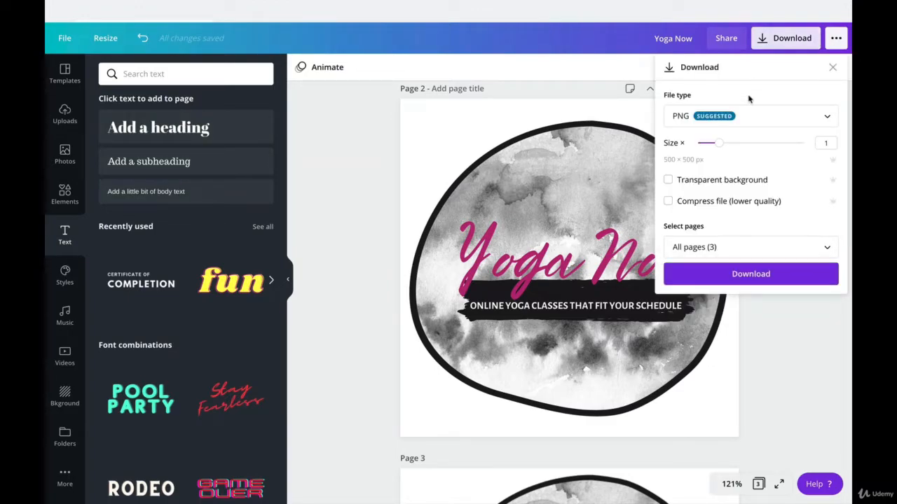
{"action": "left_click", "coordinate": [748, 119]}
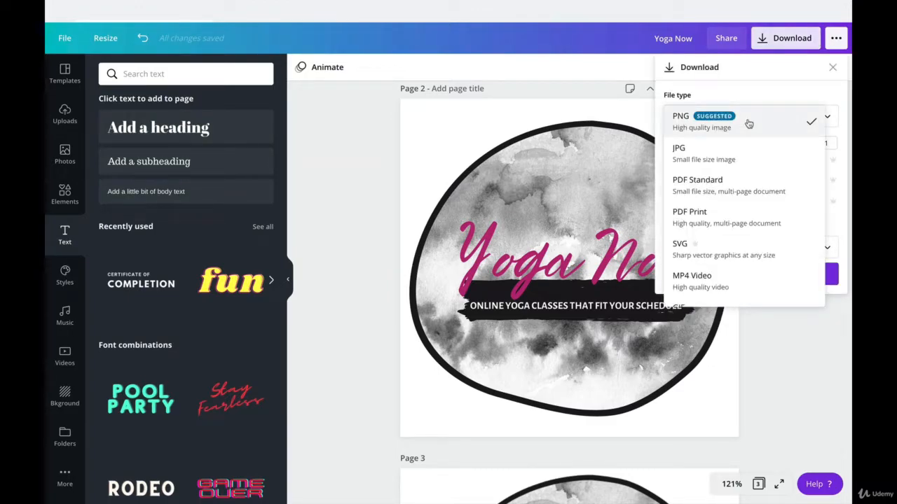
{"action": "left_click", "coordinate": [748, 124]}
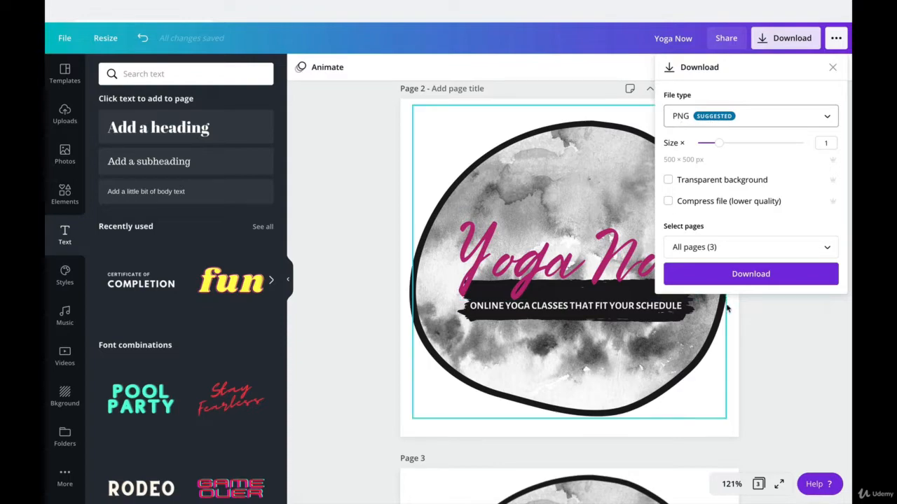
{"action": "left_click", "coordinate": [701, 251]}
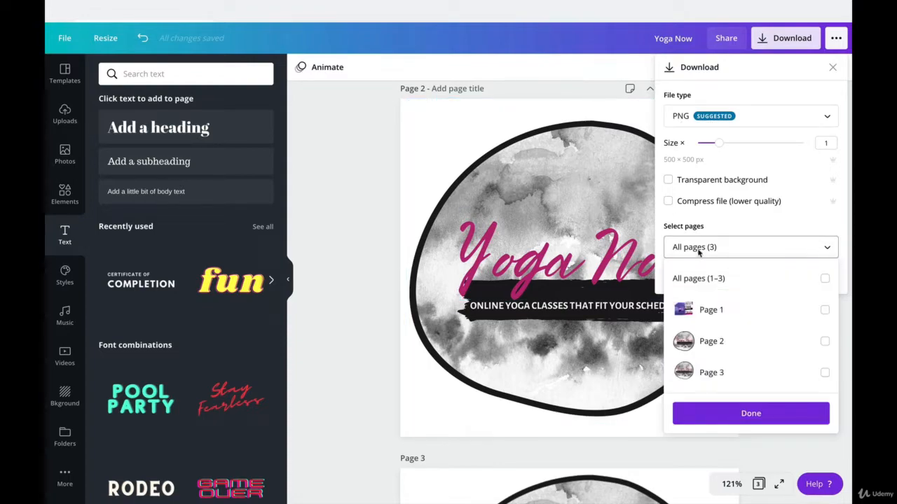
{"action": "left_click", "coordinate": [714, 350]}
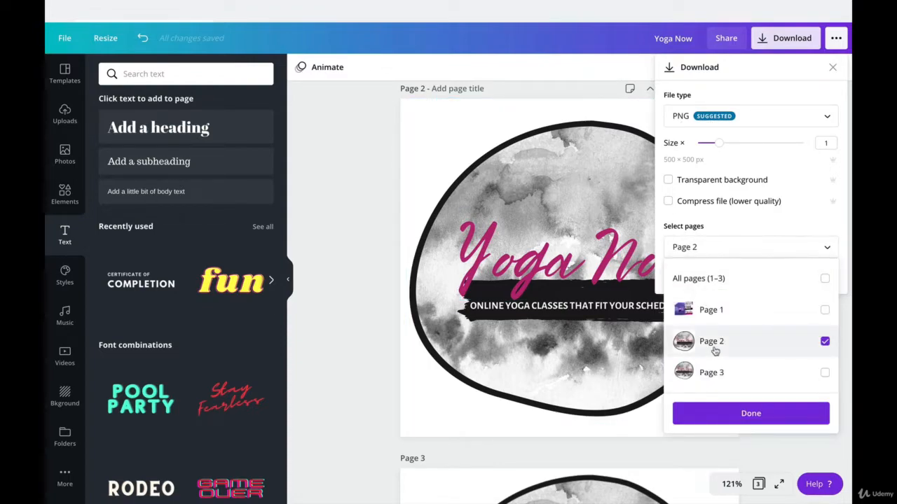
{"action": "left_click", "coordinate": [669, 182]}
{"action": "left_click", "coordinate": [669, 180]}
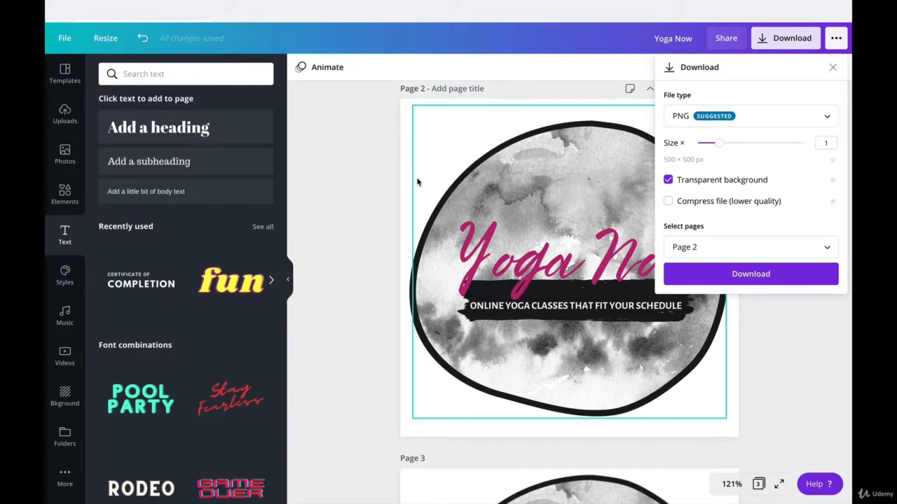
- Download the logo and save it to the Desktop as "Yoga Now Logo 1.png"
{"action": "left_click", "coordinate": [763, 274]}
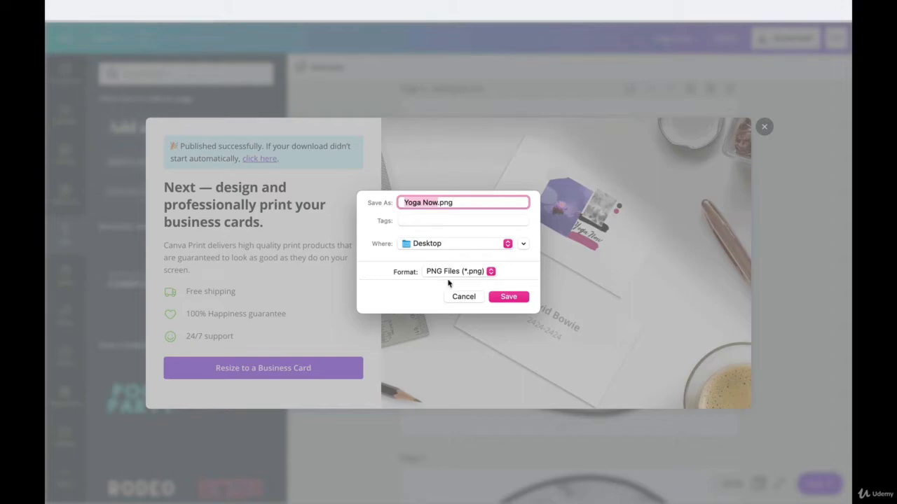
{"action": "left_click", "coordinate": [460, 203]}
{"action": "type", "text": "Logo"}
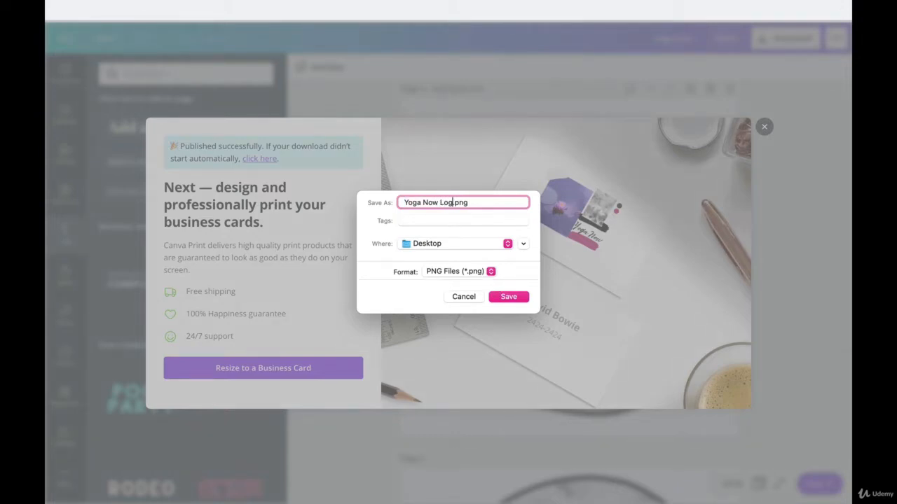
{"action": "type", "text": " 1"}
{"action": "left_click", "coordinate": [509, 296]}
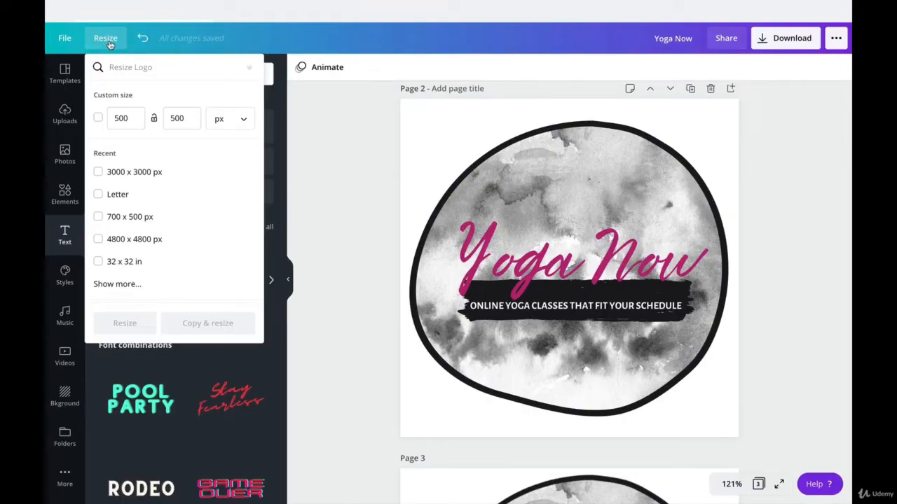
- Create a resized copy of the Yoga Now design at 3000 x 3000 px
{"action": "left_click", "coordinate": [106, 178]}
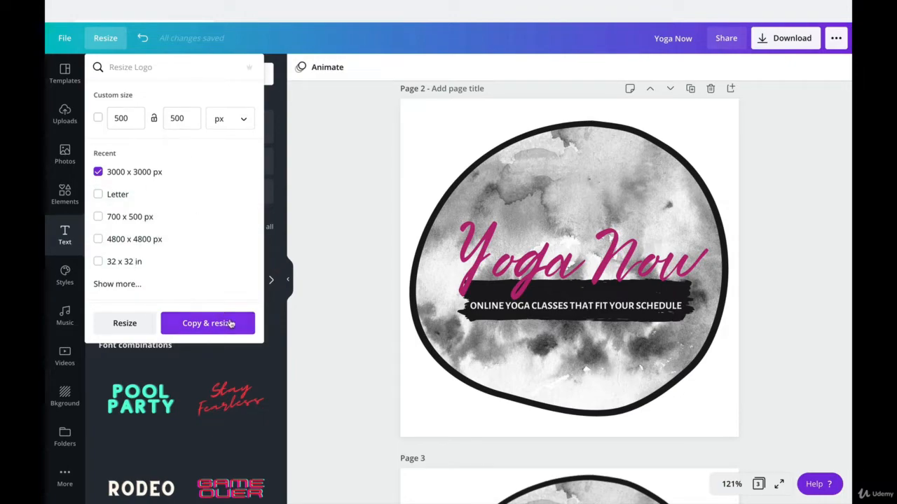
{"action": "left_click", "coordinate": [208, 323]}
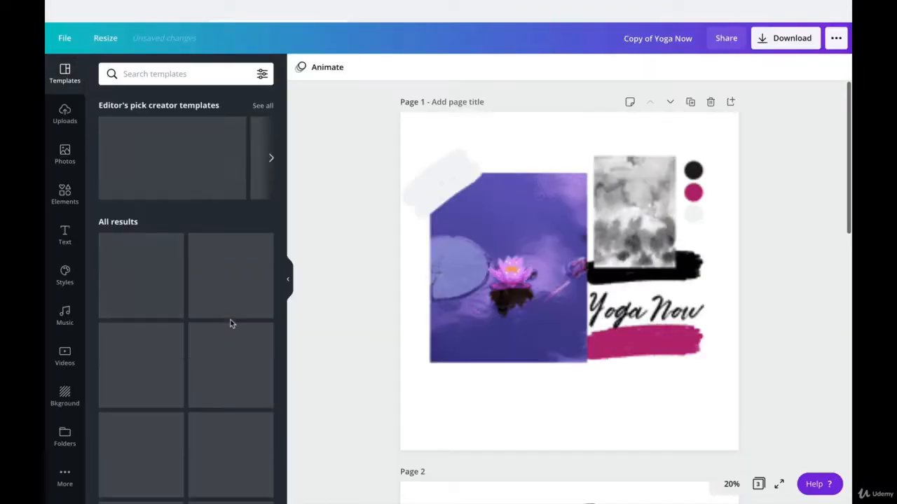
{"action": "scroll", "coordinate": [231, 323], "scroll_direction": "down", "scroll_amount": 5}
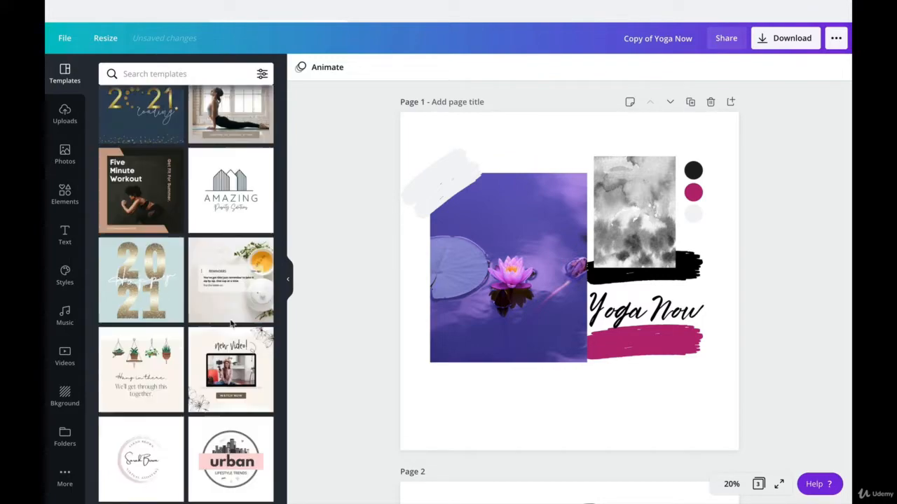
{"action": "scroll", "coordinate": [368, 396], "scroll_direction": "down", "scroll_amount": 5}
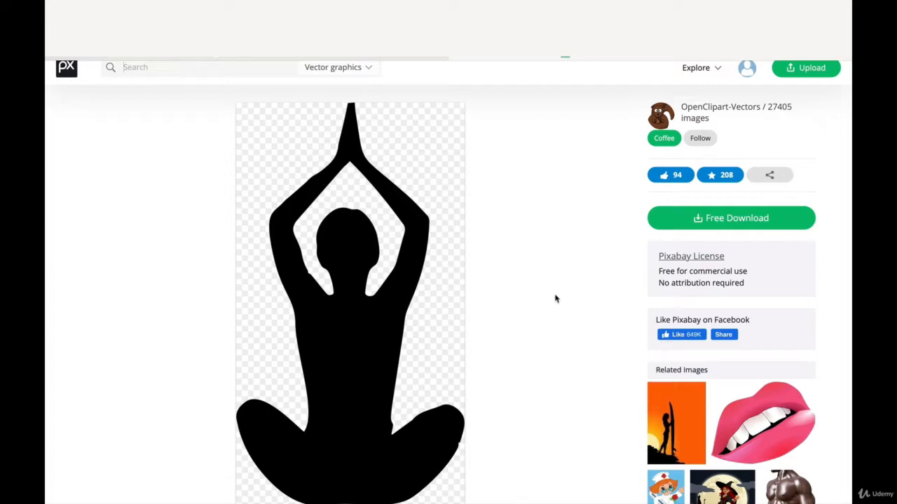
- Download the raised-arms seated yoga silhouette as an SVG vector graphic
{"action": "left_click", "coordinate": [719, 225]}
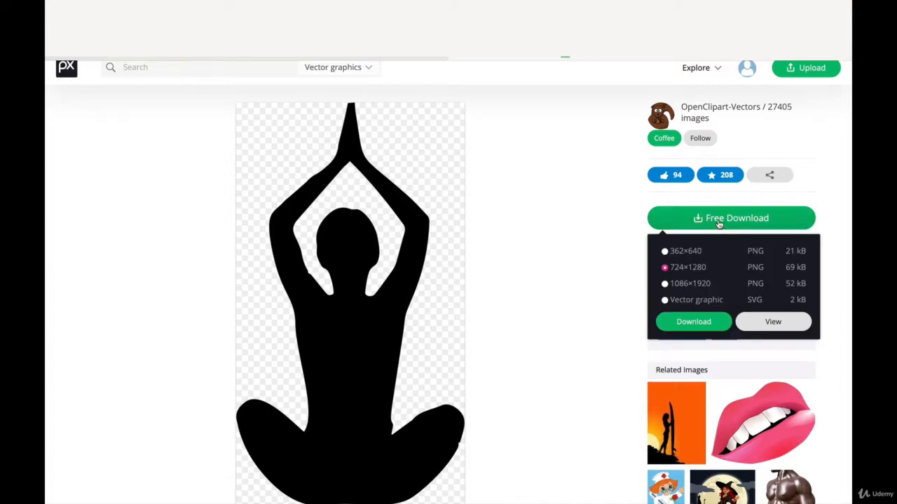
{"action": "left_click", "coordinate": [665, 301]}
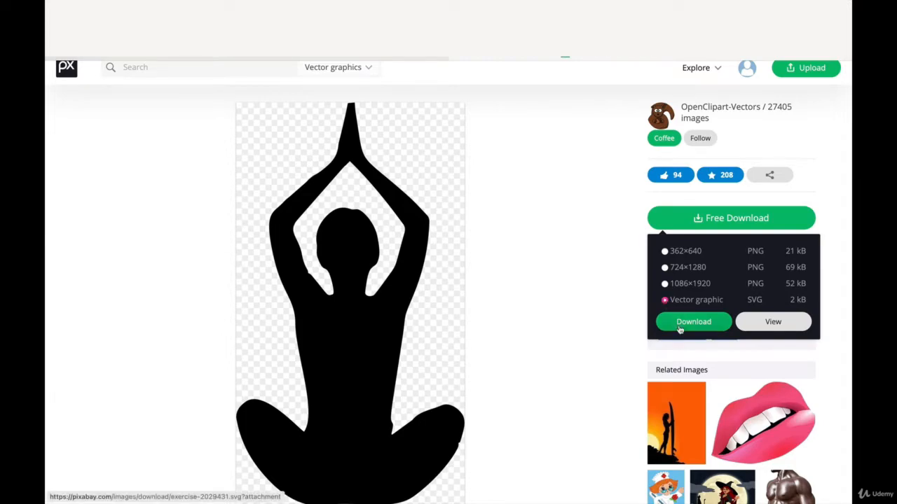
{"action": "left_click", "coordinate": [679, 327]}
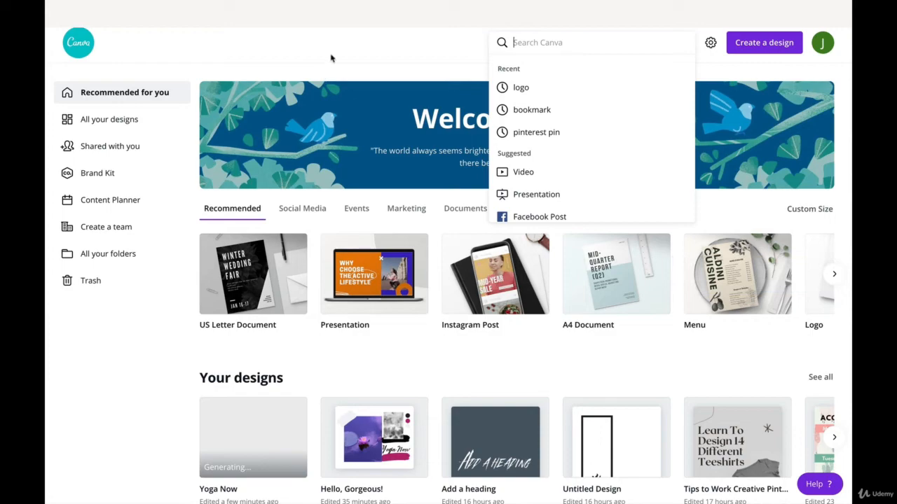
- Switch to Canva, search for "logo" and create a new blank logo design
{"action": "left_click", "coordinate": [332, 58]}
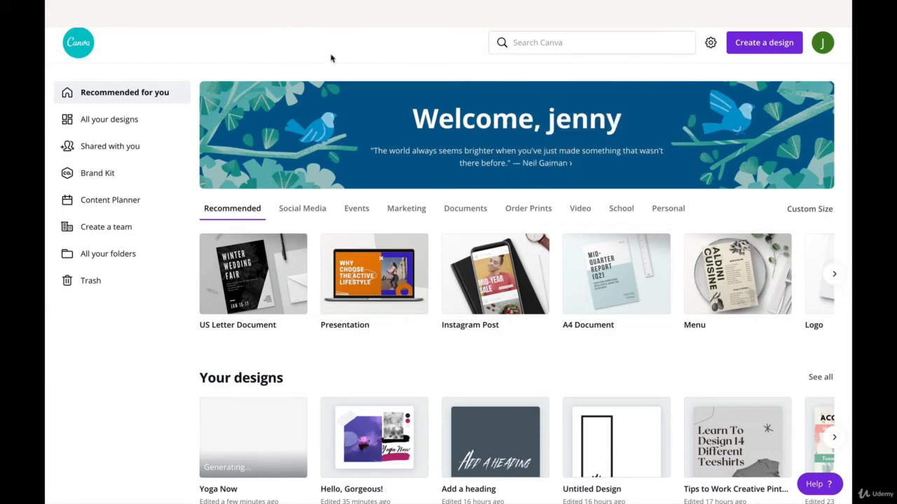
{"action": "left_click", "coordinate": [552, 41]}
{"action": "type", "text": "logo"}
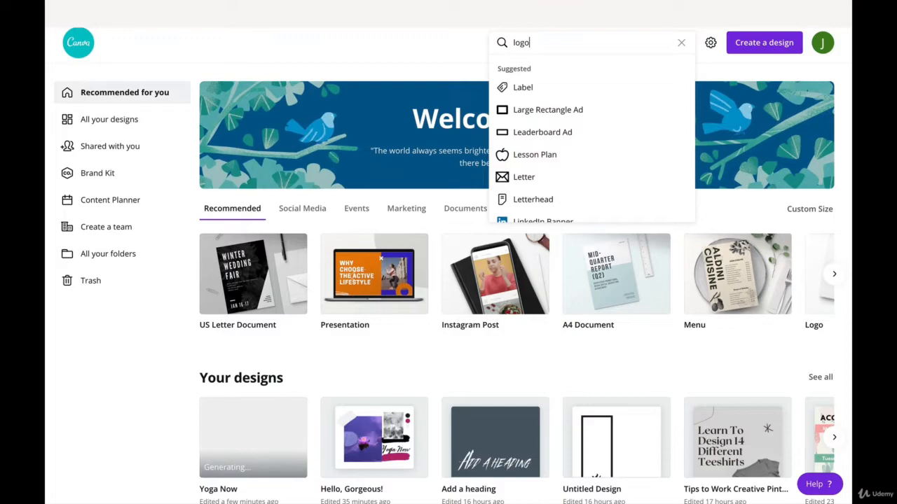
{"action": "key", "text": "Return"}
{"action": "left_click", "coordinate": [176, 224]}
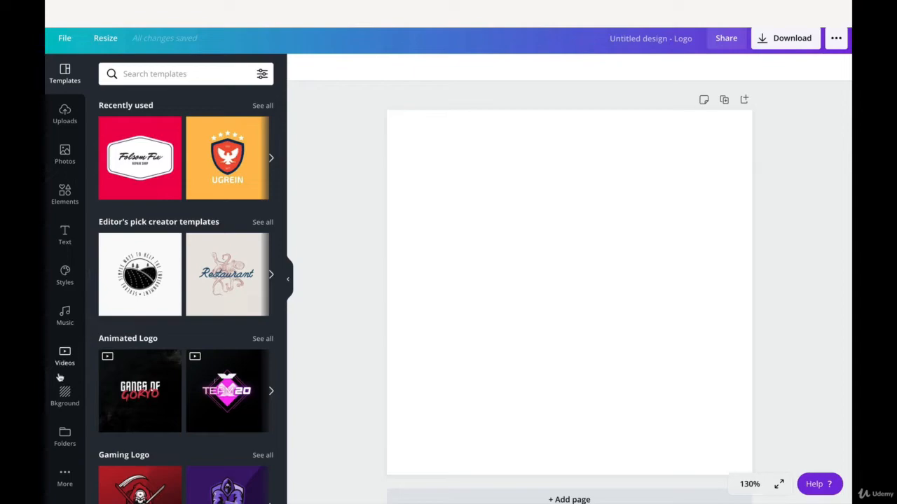
- Upload "LOGO 2.png" from the Desktop and place it on the page, enlarged to almost the full page width
{"action": "left_click", "coordinate": [65, 114]}
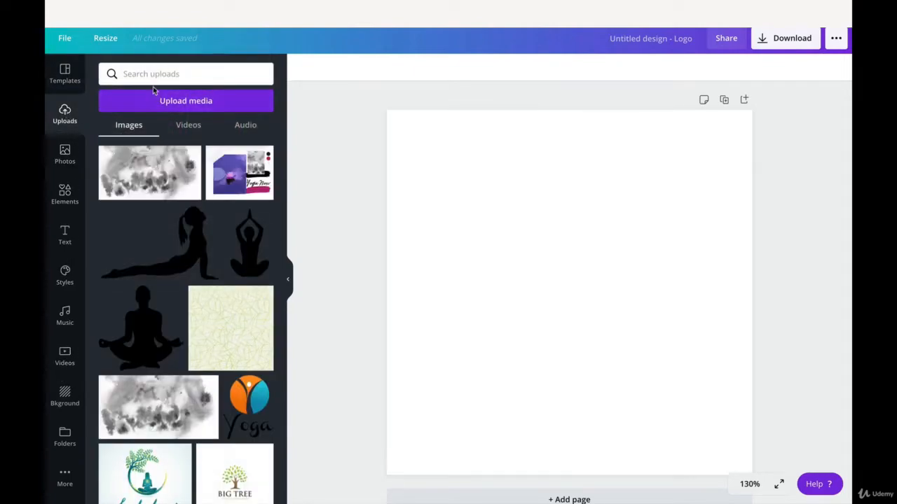
{"action": "left_click", "coordinate": [160, 107]}
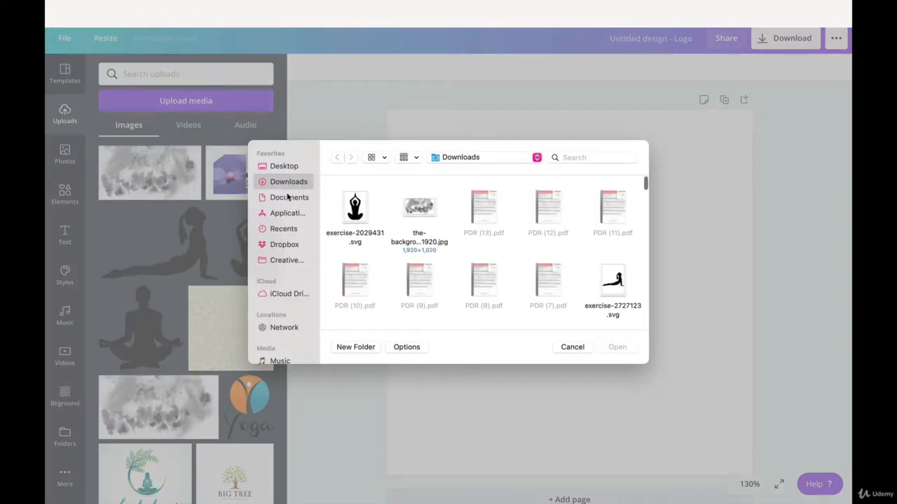
{"action": "left_click", "coordinate": [282, 166]}
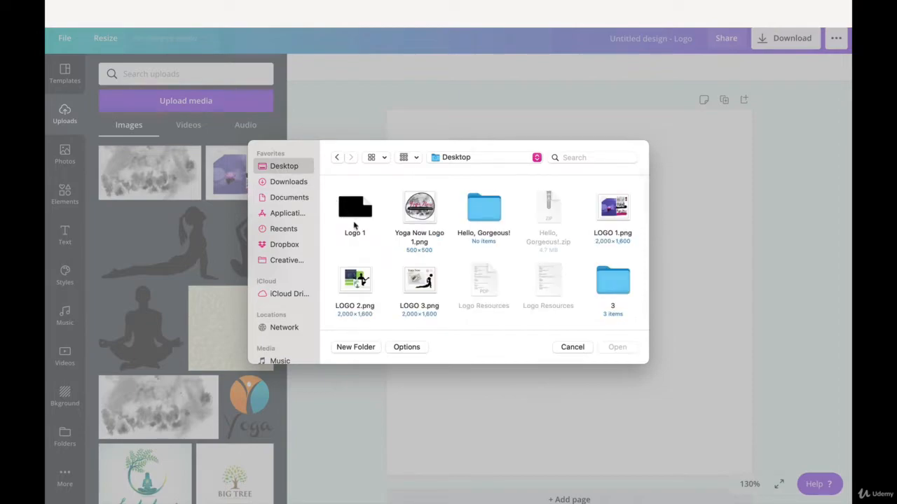
{"action": "double_click", "coordinate": [356, 278]}
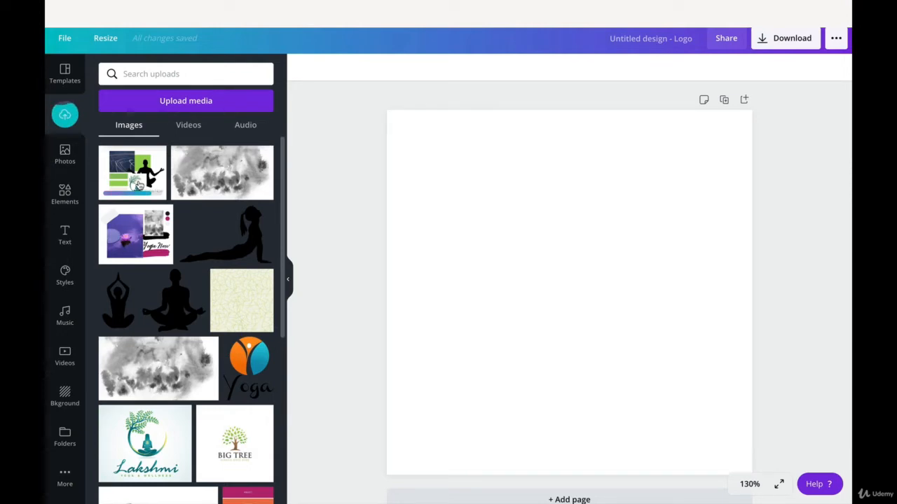
{"action": "left_click_drag", "start_coordinate": [146, 178], "coordinate": [489, 183]}
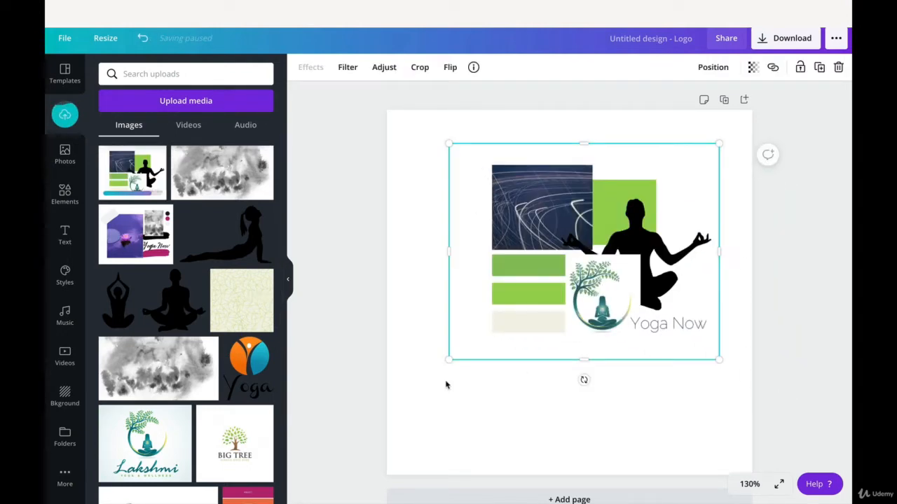
{"action": "left_click_drag", "start_coordinate": [449, 360], "coordinate": [380, 454]}
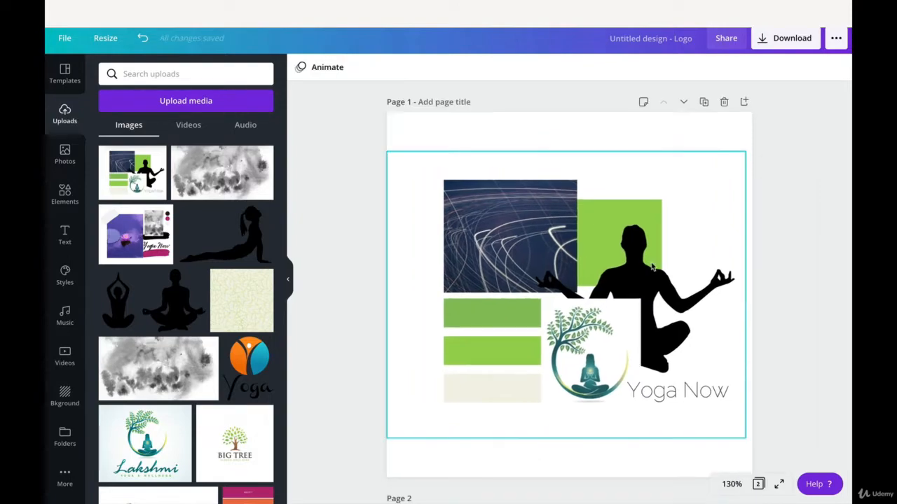
- Add a blank third page below the page with the green triangle logo
{"action": "scroll", "coordinate": [651, 266], "scroll_direction": "down", "scroll_amount": 6}
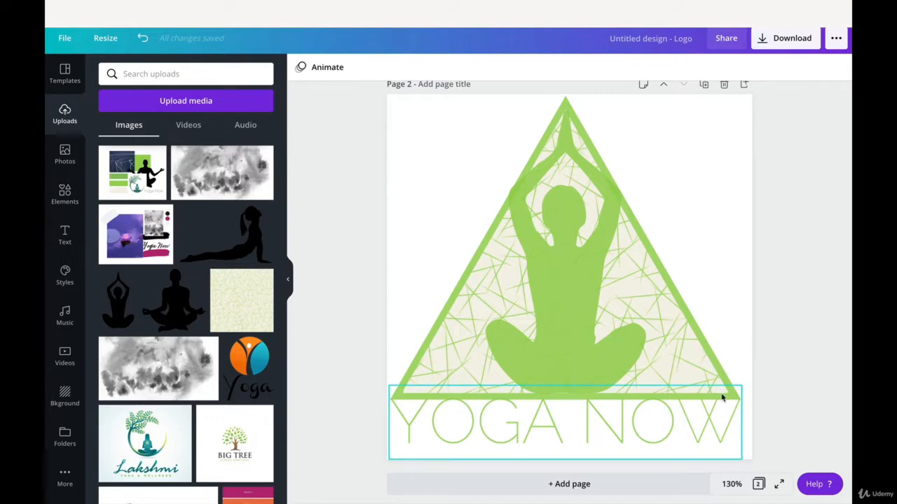
{"action": "scroll", "coordinate": [657, 367], "scroll_direction": "down", "scroll_amount": 1}
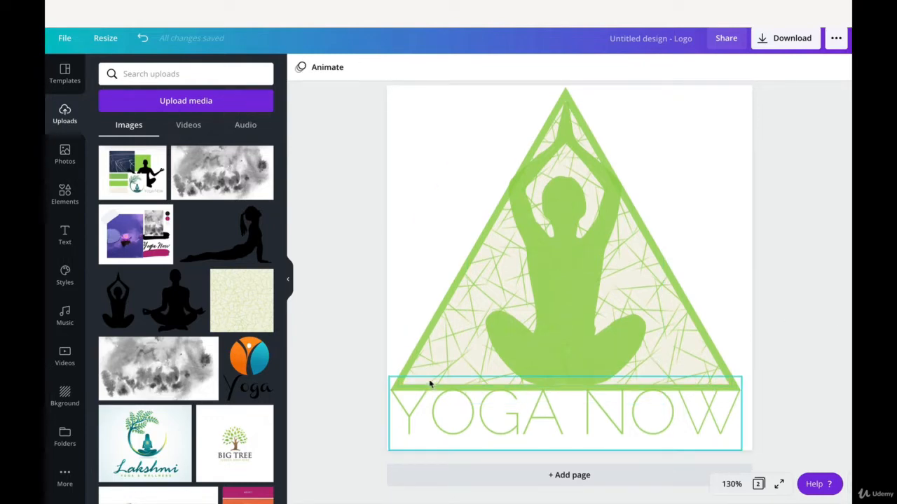
{"action": "left_click", "coordinate": [433, 475]}
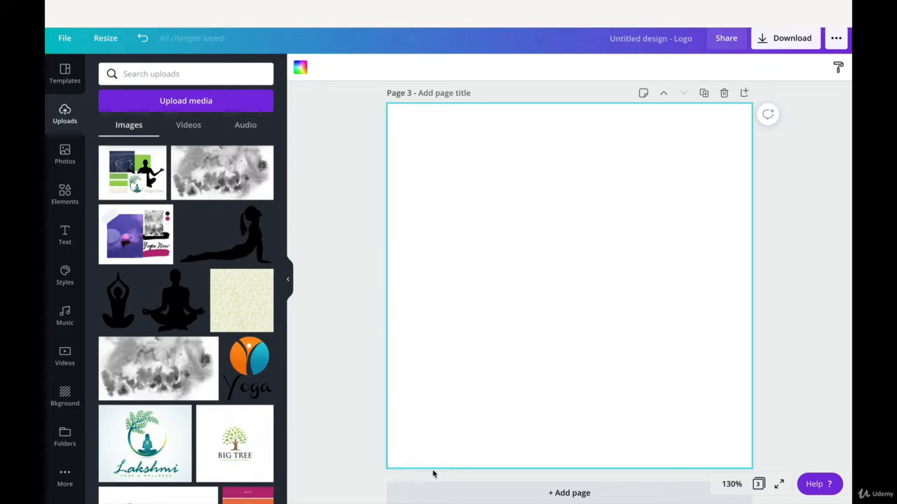
{"action": "scroll", "coordinate": [437, 202], "scroll_direction": "up", "scroll_amount": 2}
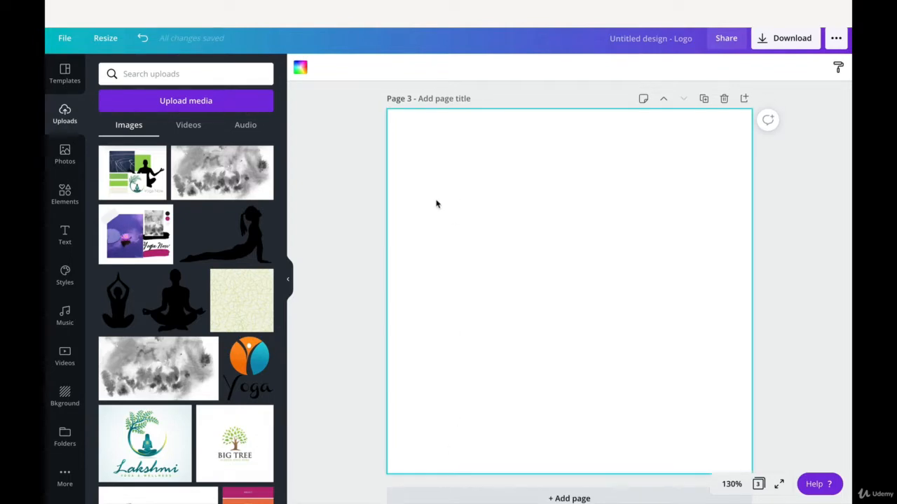
{"action": "scroll", "coordinate": [420, 189], "scroll_direction": "down", "scroll_amount": 2}
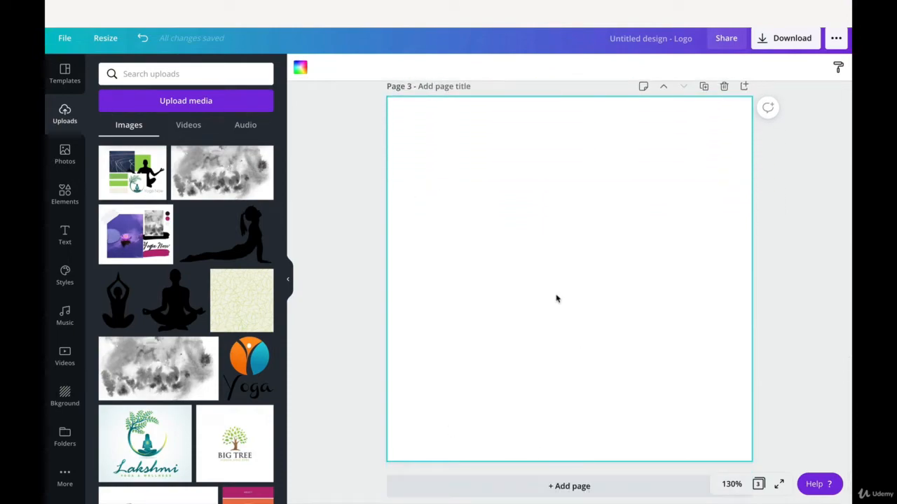
- Fill the background of page 3 with the cream colour sampled from the lowest swatch of the page 1 mood board
{"action": "scroll", "coordinate": [556, 299], "scroll_direction": "up", "scroll_amount": 10}
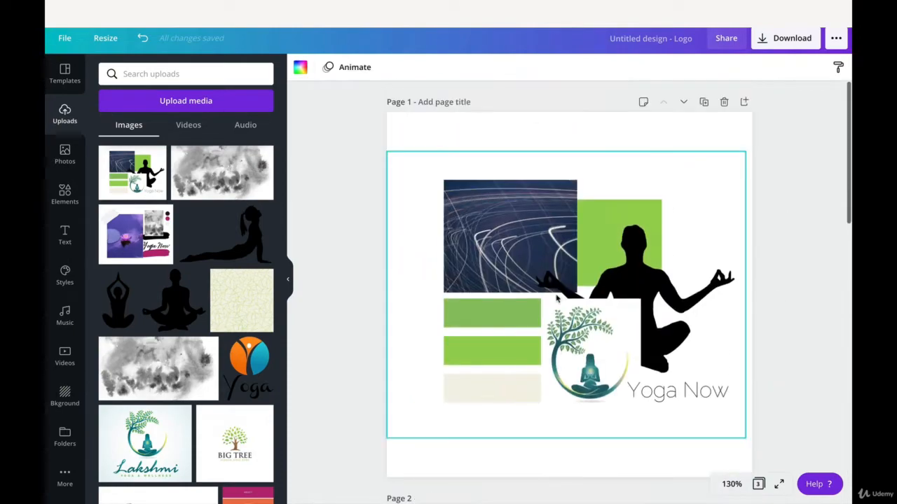
{"action": "left_click", "coordinate": [300, 67]}
{"action": "left_click", "coordinate": [114, 124]}
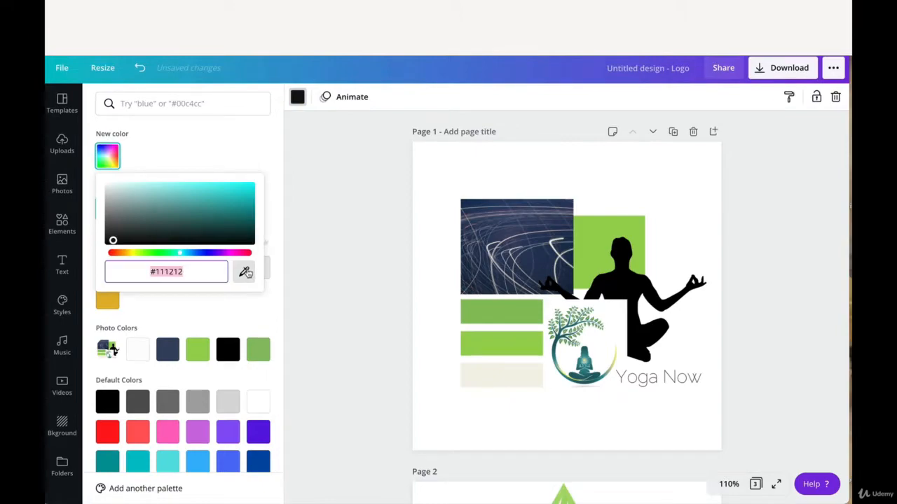
{"action": "left_click", "coordinate": [246, 241]}
{"action": "left_click", "coordinate": [540, 369]}
{"action": "scroll", "coordinate": [532, 372], "scroll_direction": "down", "scroll_amount": 10}
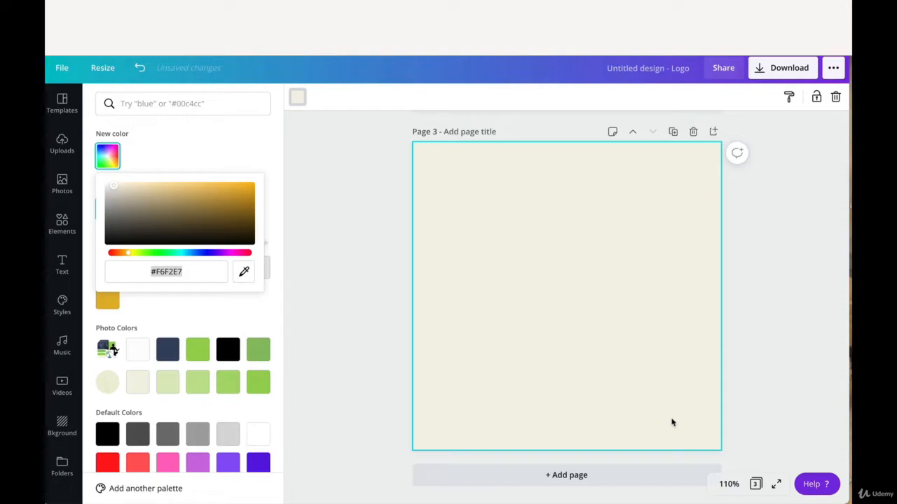
- Search the elements for "lines"
{"action": "left_click", "coordinate": [63, 223]}
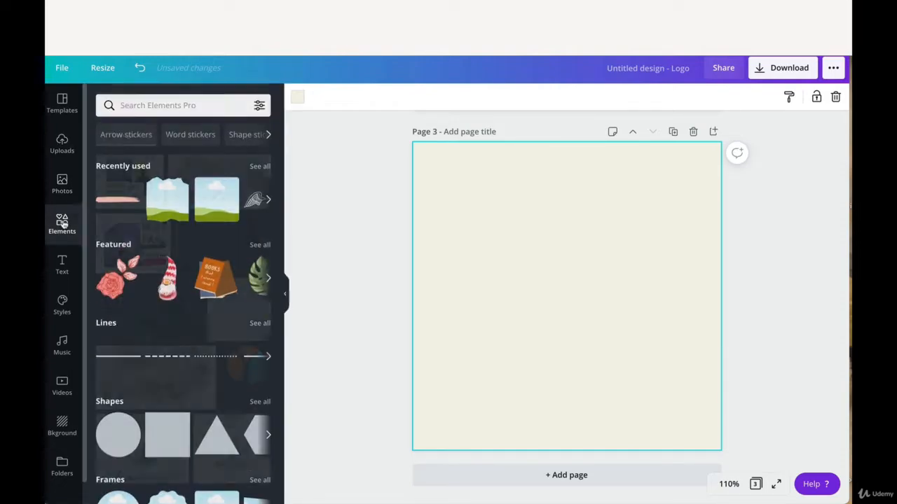
{"action": "left_click", "coordinate": [143, 106]}
{"action": "type", "text": "li"}
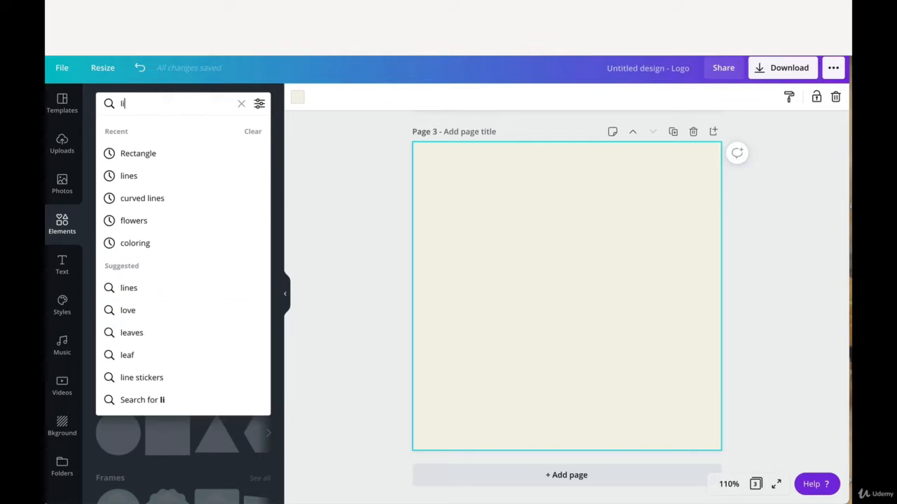
{"action": "type", "text": "nes"}
{"action": "key", "text": "Return"}
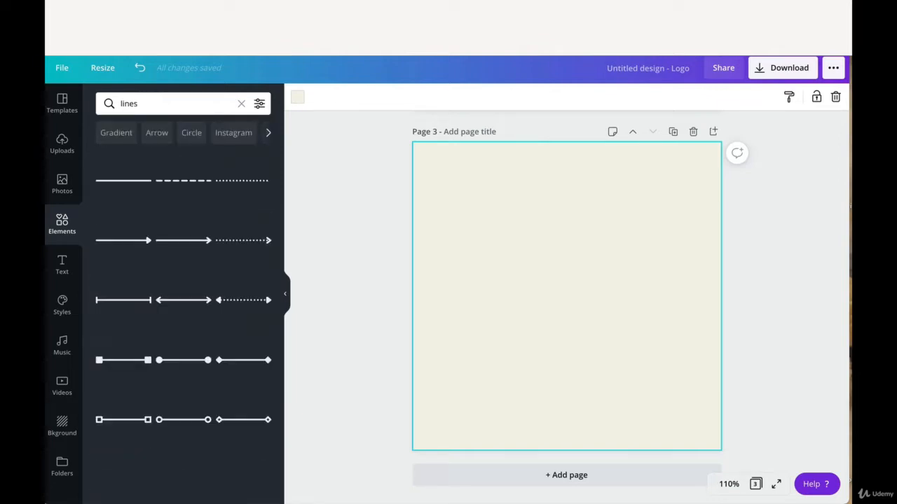
- Place the criss-cross abstract lines graphic on page 3 and move it so it overhangs the page's upper-left corner
{"action": "scroll", "coordinate": [175, 313], "scroll_direction": "down", "scroll_amount": 5}
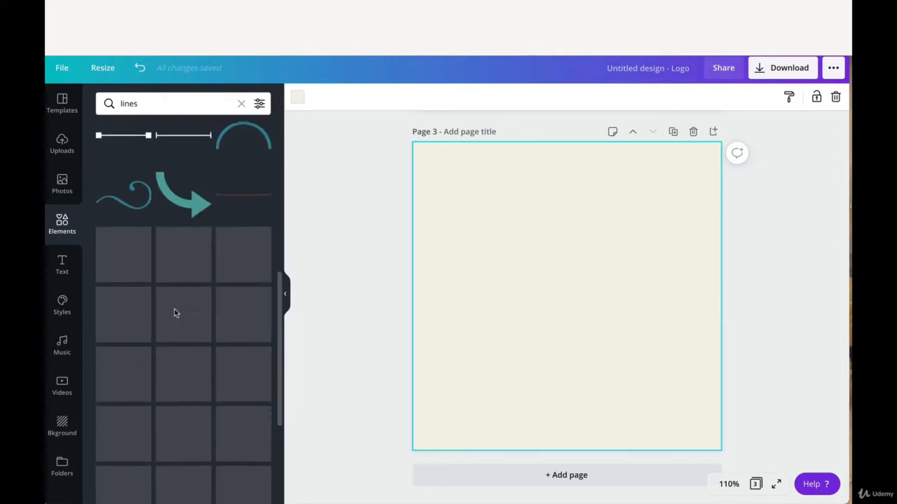
{"action": "scroll", "coordinate": [176, 313], "scroll_direction": "down", "scroll_amount": 5}
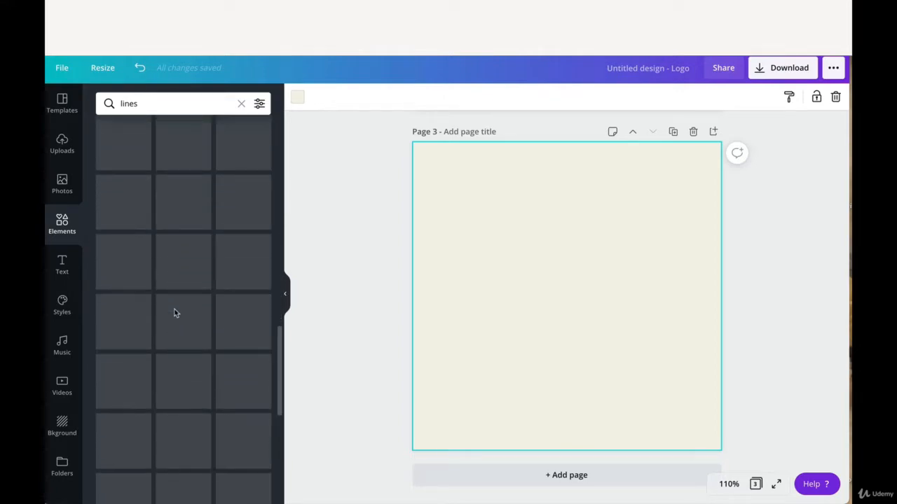
{"action": "scroll", "coordinate": [175, 314], "scroll_direction": "down", "scroll_amount": 4}
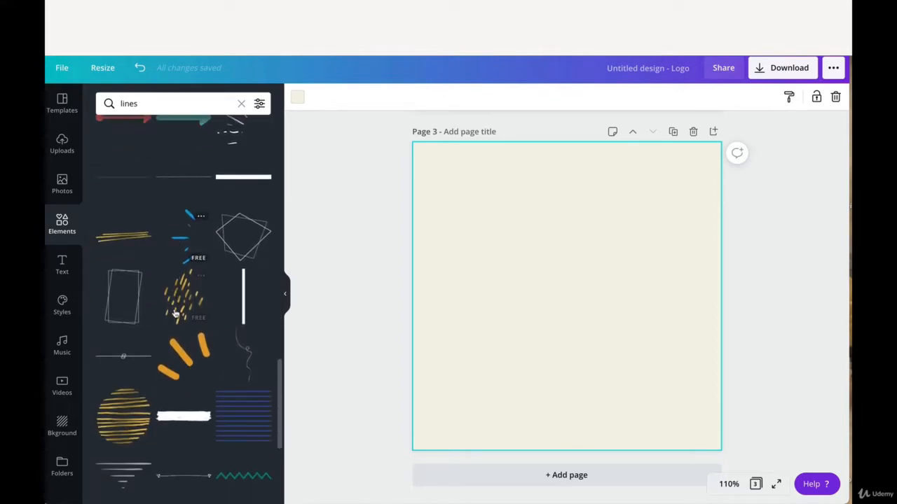
{"action": "scroll", "coordinate": [175, 313], "scroll_direction": "down", "scroll_amount": 5}
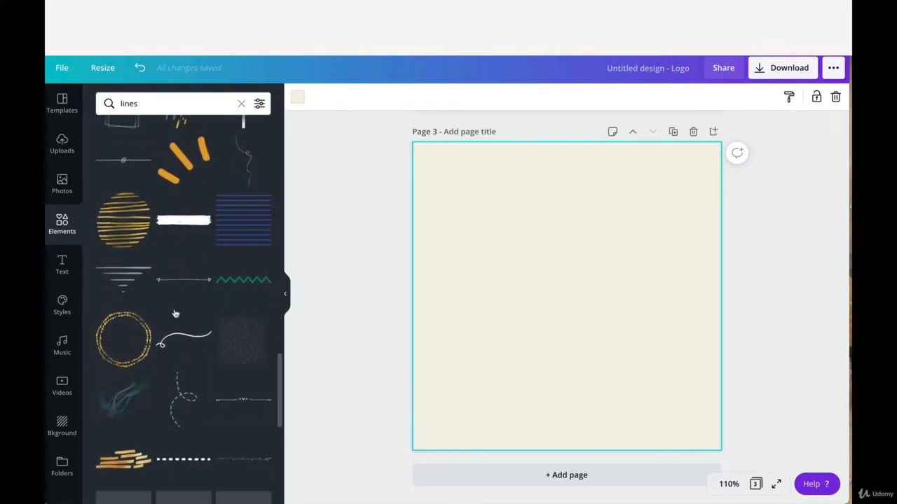
{"action": "scroll", "coordinate": [175, 313], "scroll_direction": "down", "scroll_amount": 5}
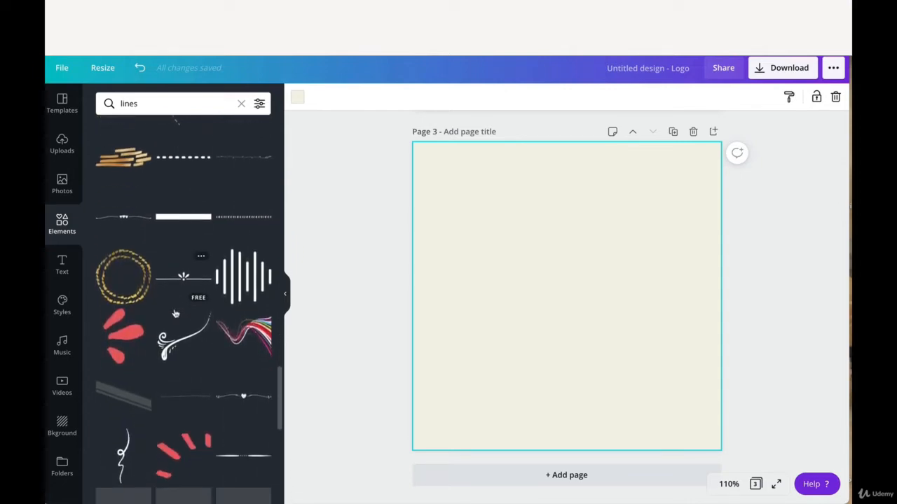
{"action": "scroll", "coordinate": [175, 314], "scroll_direction": "down", "scroll_amount": 3}
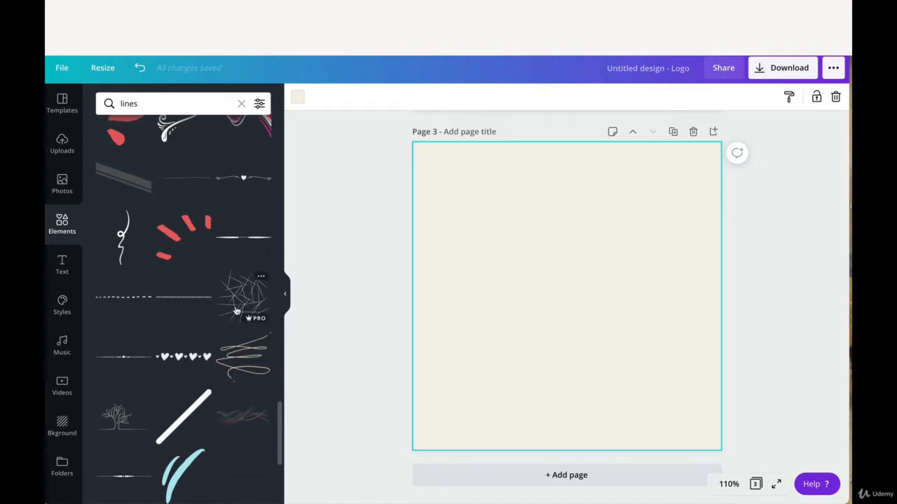
{"action": "mouse_move", "coordinate": [237, 310]}
{"action": "left_mouse_down"}
{"action": "mouse_move", "coordinate": [476, 250]}
{"action": "mouse_move", "coordinate": [452, 208]}
{"action": "left_mouse_up"}
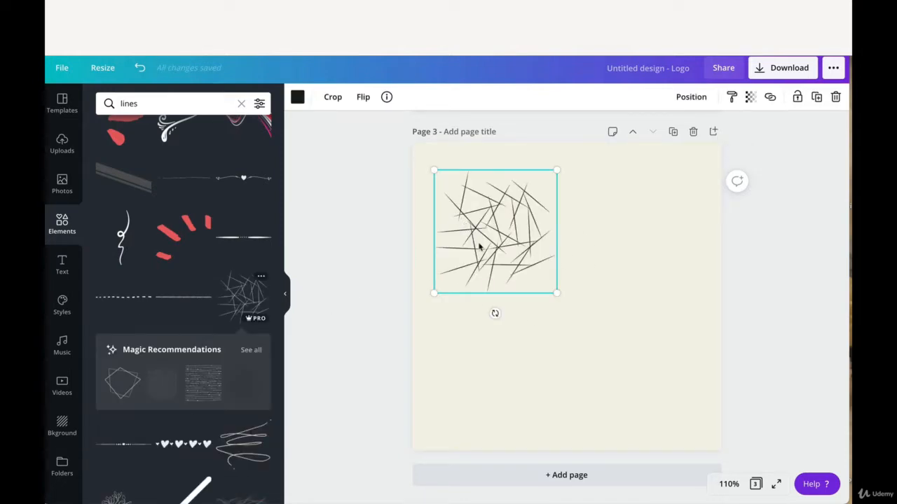
{"action": "left_click_drag", "start_coordinate": [479, 246], "coordinate": [435, 204]}
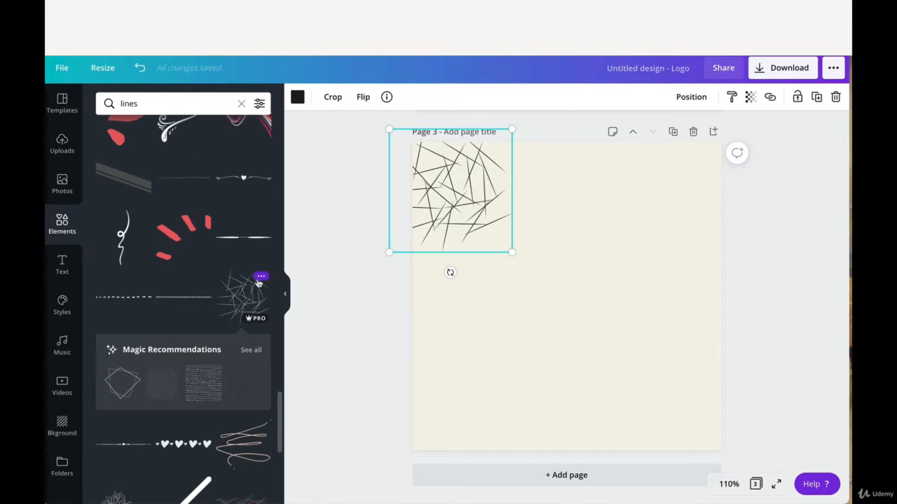
- Check the title and keywords of the criss-cross lines graphic in its details
{"action": "left_click", "coordinate": [259, 279]}
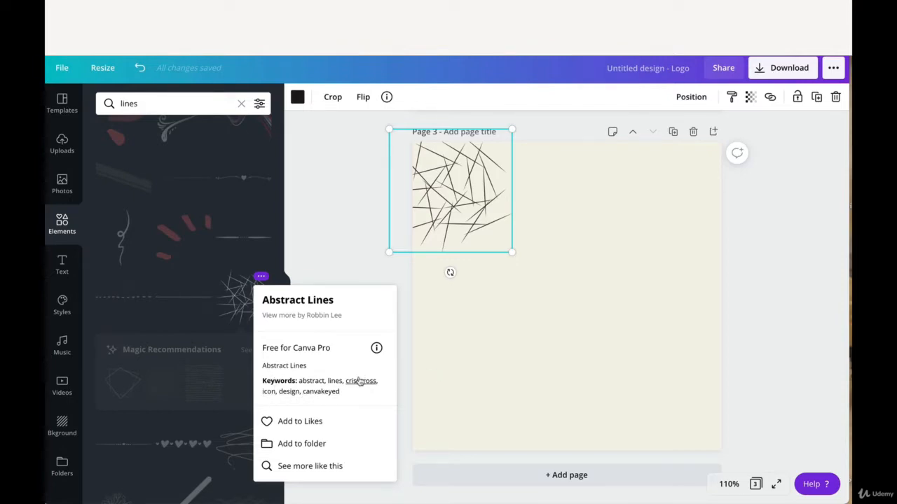
{"action": "left_click", "coordinate": [445, 217]}
{"action": "left_click_drag", "start_coordinate": [444, 217], "coordinate": [443, 218]}
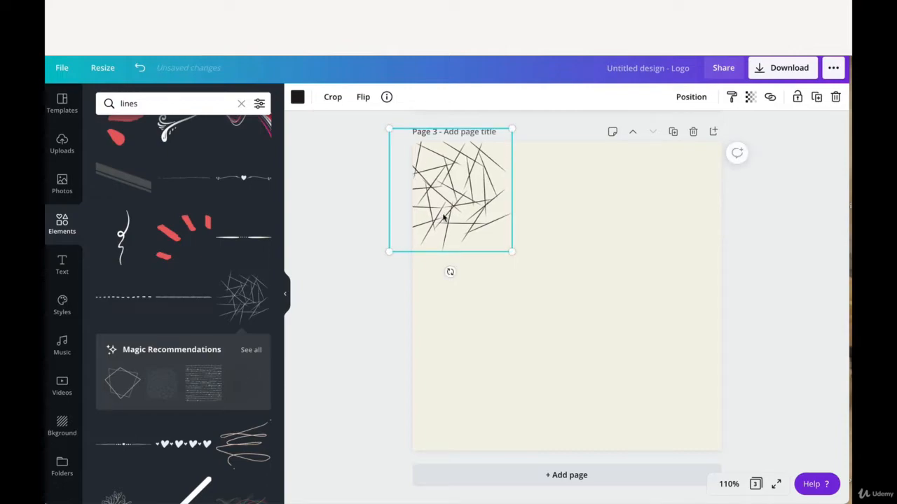
- Recolour the criss-cross lines graphic with the bright green #9BD24D sampled from the page 1 mood board
{"action": "scroll", "coordinate": [443, 216], "scroll_direction": "up", "scroll_amount": 10}
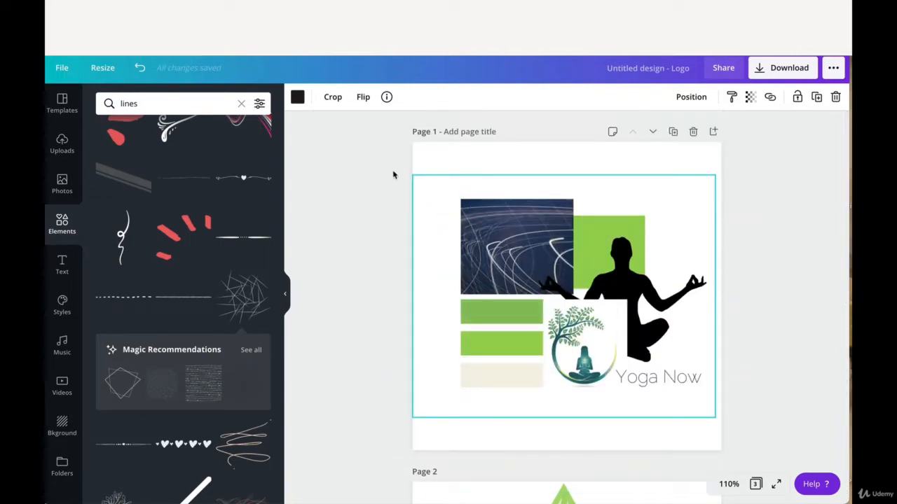
{"action": "left_click", "coordinate": [297, 96]}
{"action": "left_click", "coordinate": [108, 165]}
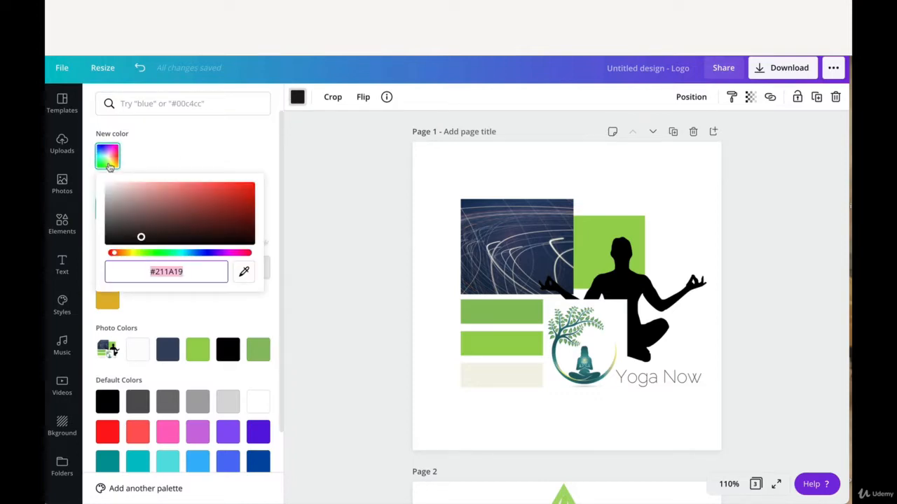
{"action": "left_click", "coordinate": [244, 271]}
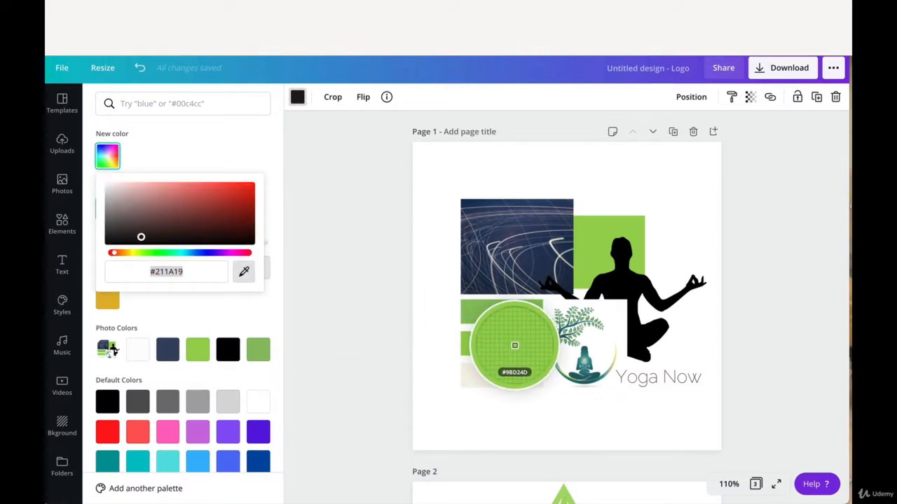
{"action": "left_click", "coordinate": [590, 241]}
{"action": "scroll", "coordinate": [590, 243], "scroll_direction": "down", "scroll_amount": 10}
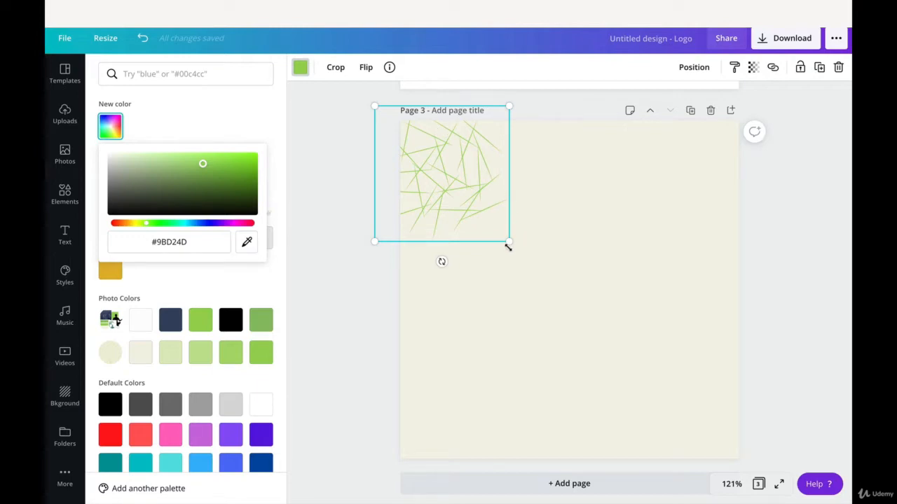
- Shrink the green lines graphic on page 3 and place a copy directly below it, slightly overlapping
{"action": "left_click_drag", "start_coordinate": [508, 242], "coordinate": [482, 212]}
{"action": "left_click_drag", "start_coordinate": [433, 164], "coordinate": [445, 258]}
{"action": "left_click", "coordinate": [540, 273]}
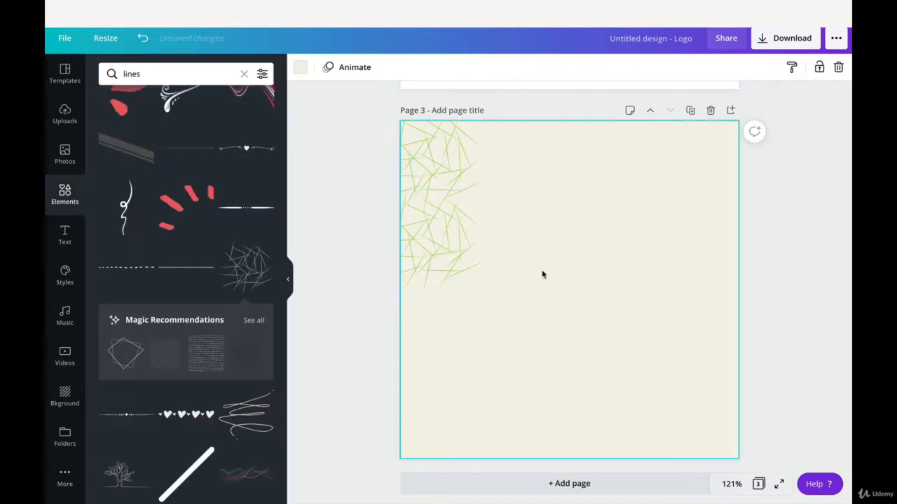
- Duplicate both line graphics together and place the copies directly below, extending the column down the page's left side
{"action": "left_click", "coordinate": [460, 256]}
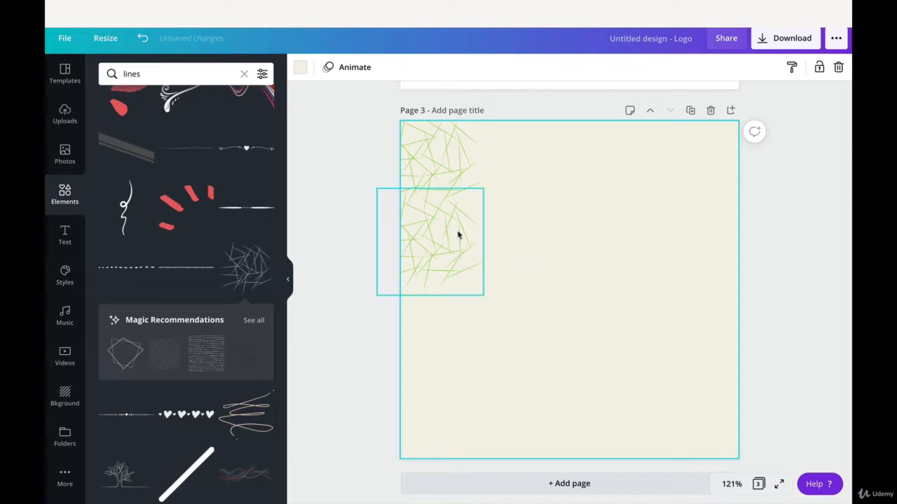
{"action": "left_click_drag", "start_coordinate": [458, 234], "coordinate": [439, 160]}
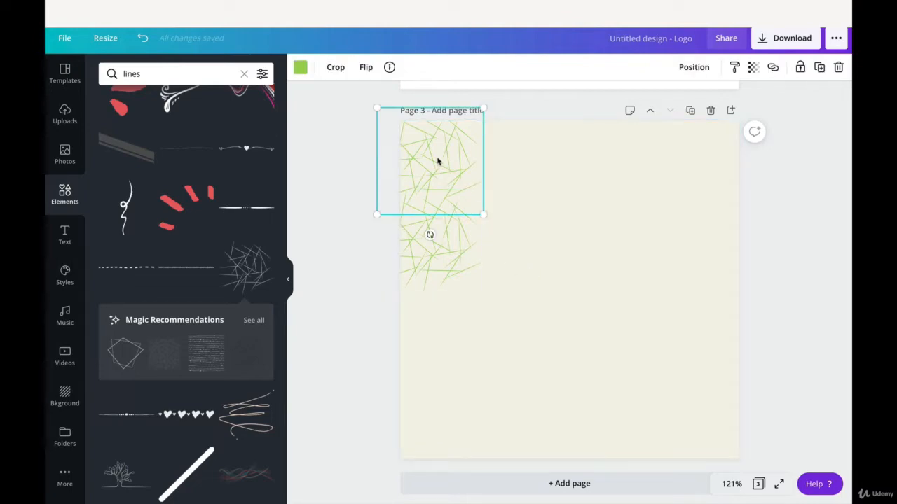
{"action": "left_click", "coordinate": [520, 168]}
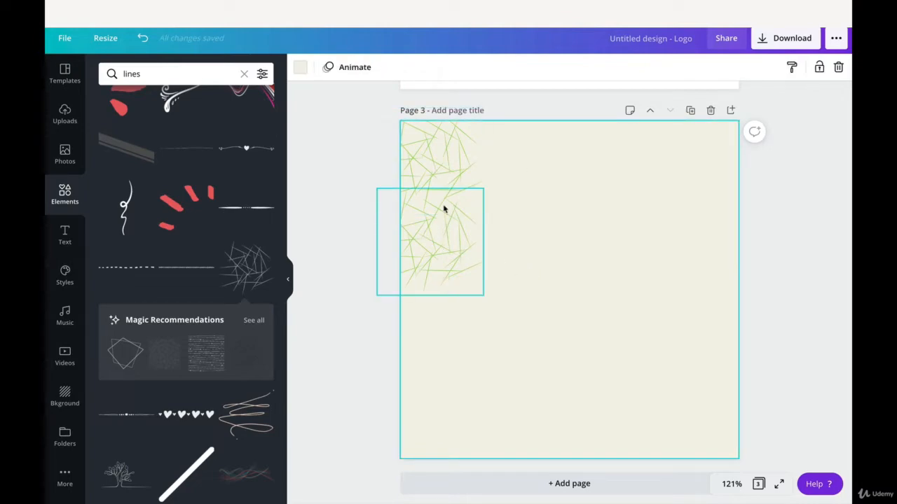
{"action": "left_click", "coordinate": [448, 241]}
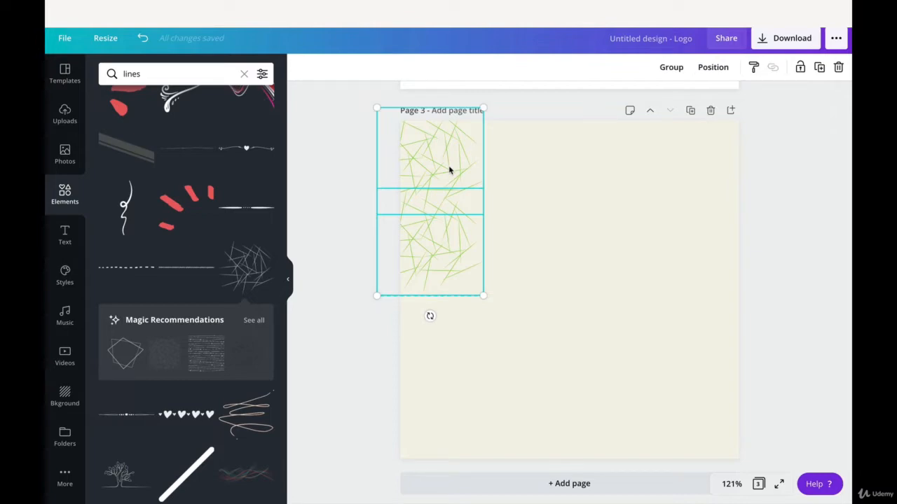
{"action": "left_click_drag", "start_coordinate": [446, 259], "coordinate": [434, 307]}
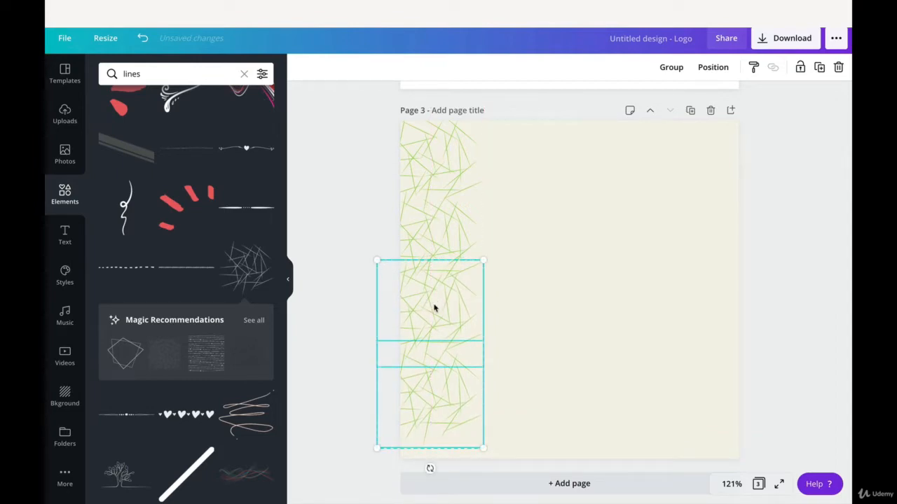
{"action": "left_click", "coordinate": [571, 337]}
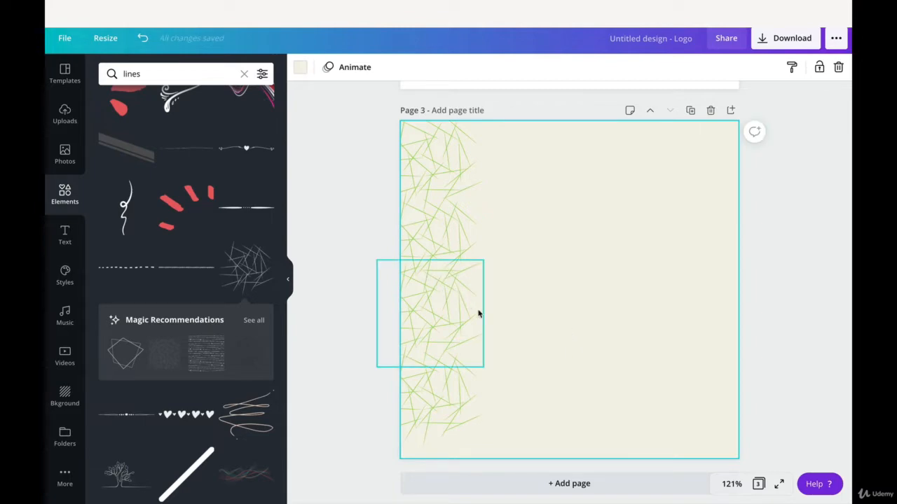
- Duplicate the lowest line graphic and place the copy beneath it so it runs past the page's lower edge
{"action": "left_click", "coordinate": [461, 399]}
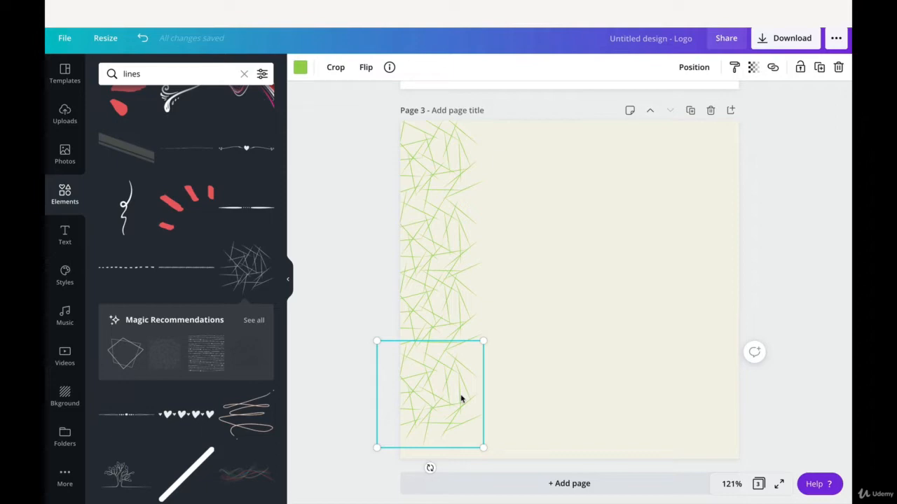
{"action": "left_click_drag", "start_coordinate": [432, 364], "coordinate": [437, 436]}
{"action": "left_click", "coordinate": [618, 357]}
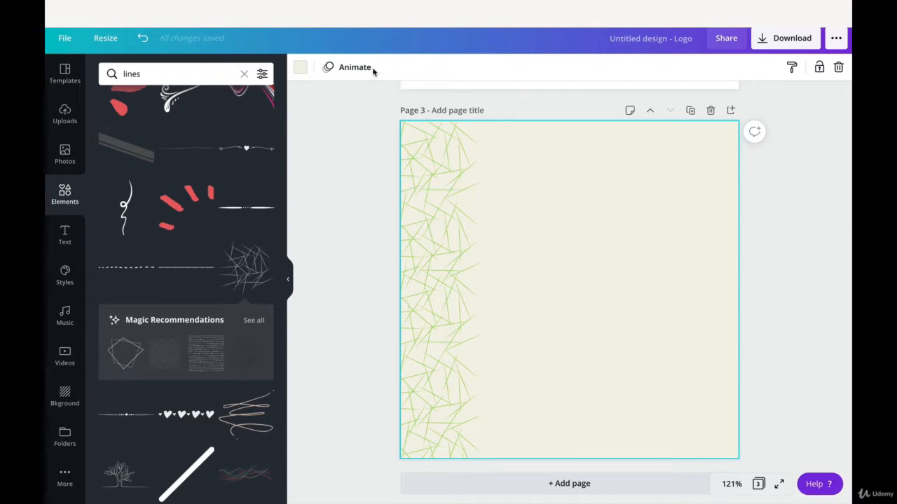
- Group the column of line graphics and place a duplicate beside it, overlapping and shifted slightly upward
{"action": "left_click_drag", "start_coordinate": [384, 114], "coordinate": [472, 460]}
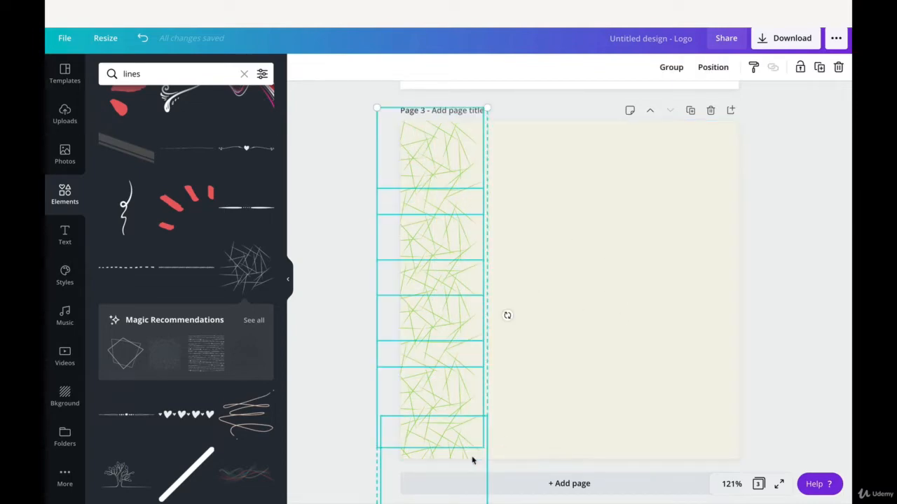
{"action": "left_click", "coordinate": [671, 67]}
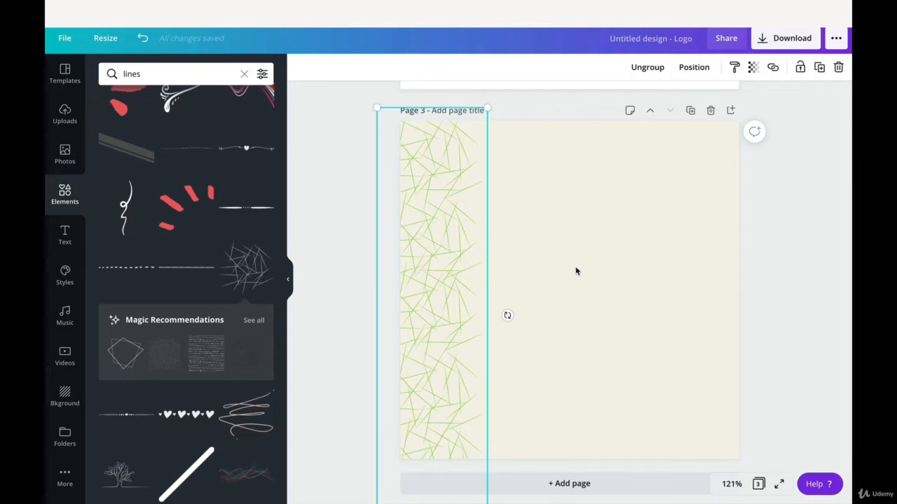
{"action": "key", "text": "super+d"}
{"action": "left_click_drag", "start_coordinate": [442, 265], "coordinate": [501, 217]}
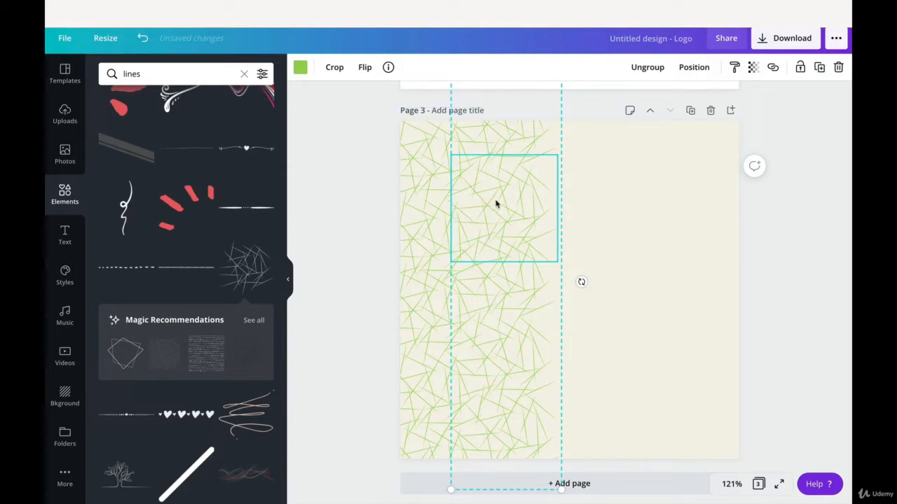
{"action": "left_click", "coordinate": [665, 370]}
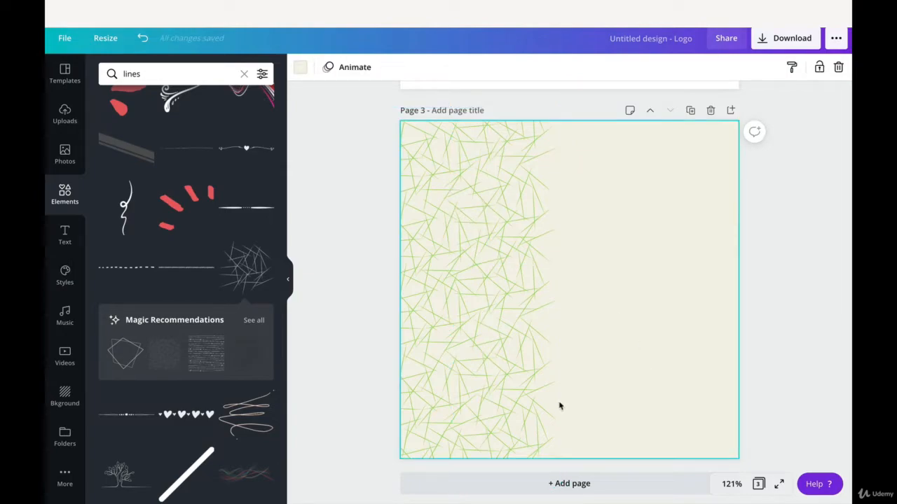
- Duplicate the two grouped line columns together and place the copies alongside them, overlapping to continue the pattern across the page
{"action": "left_click", "coordinate": [535, 414]}
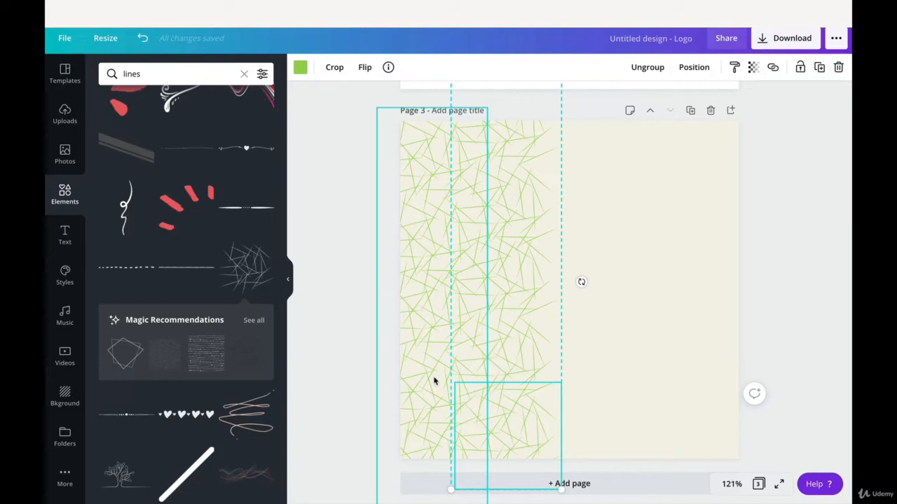
{"action": "left_click", "coordinate": [639, 366]}
{"action": "left_click", "coordinate": [425, 322]}
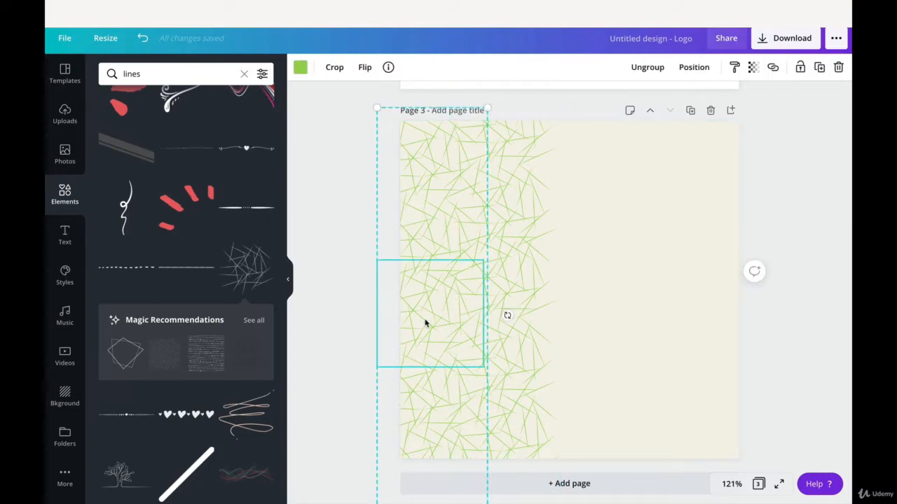
{"action": "left_click", "coordinate": [502, 310], "text": "shift"}
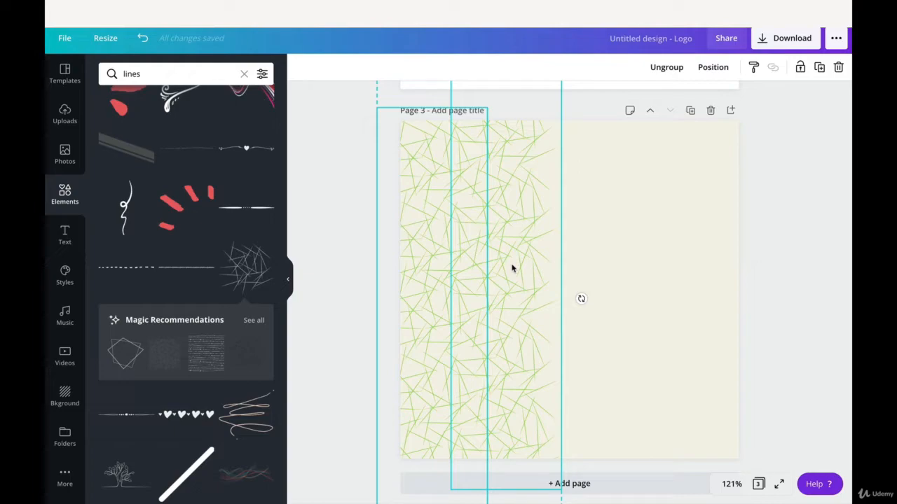
{"action": "left_click_drag", "start_coordinate": [512, 268], "coordinate": [655, 246]}
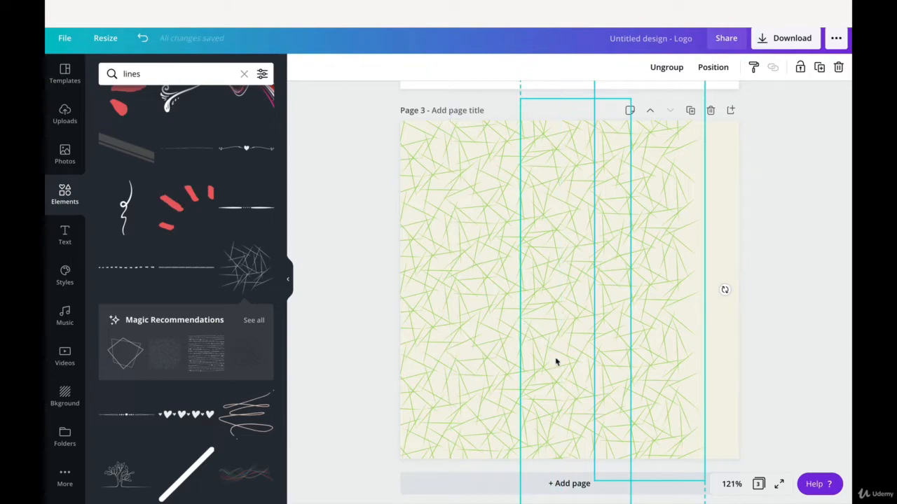
{"action": "left_click", "coordinate": [722, 401]}
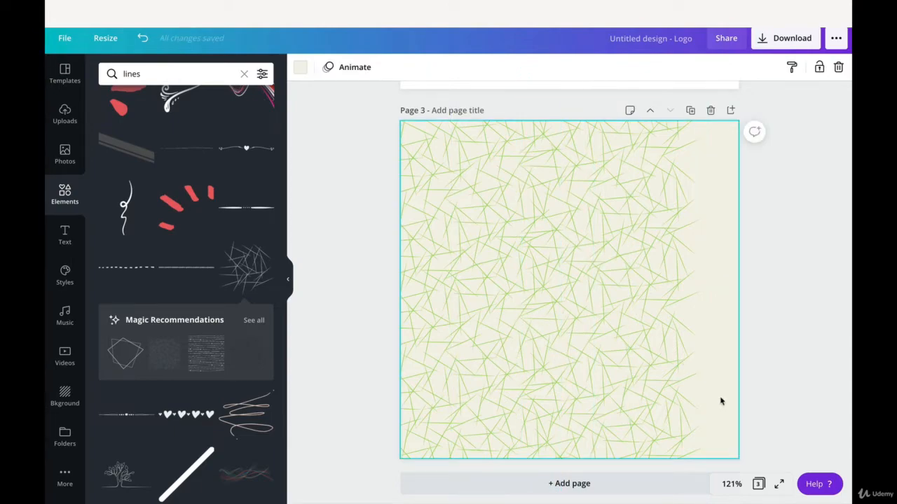
- Duplicate the last two line columns again and move the copies over the remaining blank strip along the page's right side
{"action": "left_click", "coordinate": [577, 316]}
{"action": "left_click", "coordinate": [674, 320]}
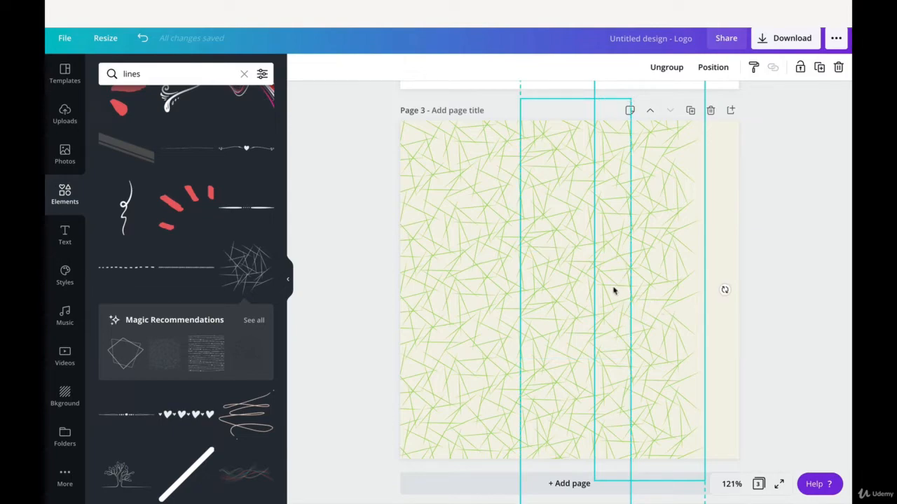
{"action": "key", "text": "ctrl+d"}
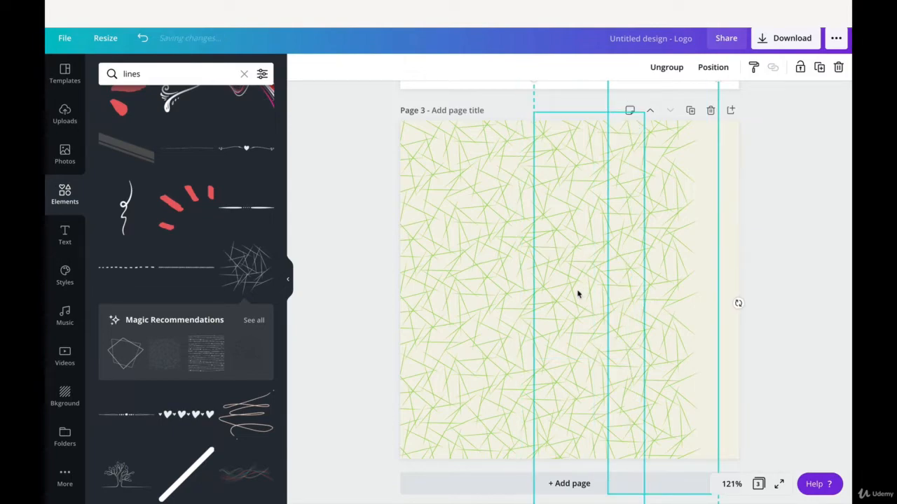
{"action": "left_click_drag", "start_coordinate": [579, 294], "coordinate": [708, 284]}
{"action": "left_click", "coordinate": [811, 278]}
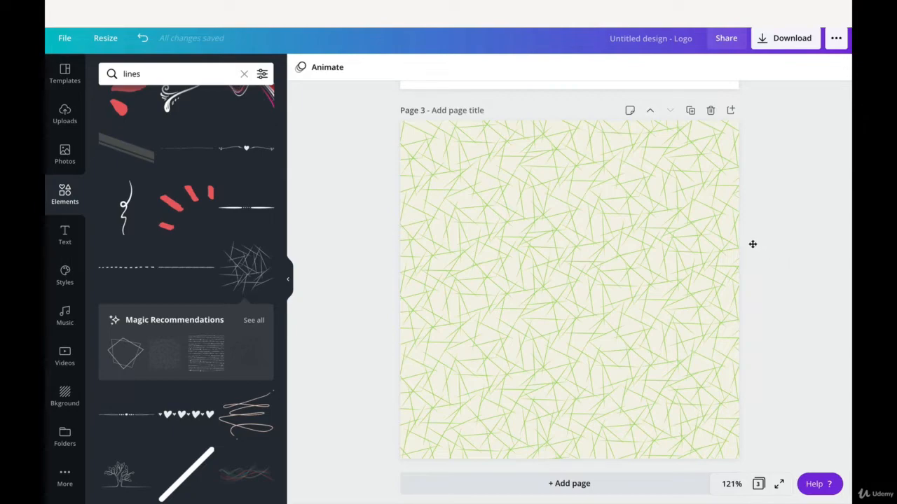
- Delete one line graphic from the column in the middle of the pattern and undo the deletion
{"action": "left_click", "coordinate": [552, 236]}
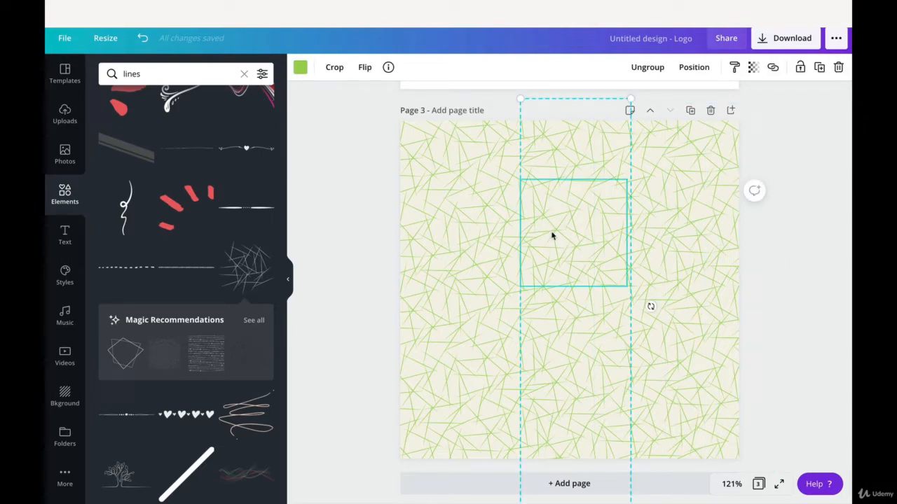
{"action": "key", "text": "Delete"}
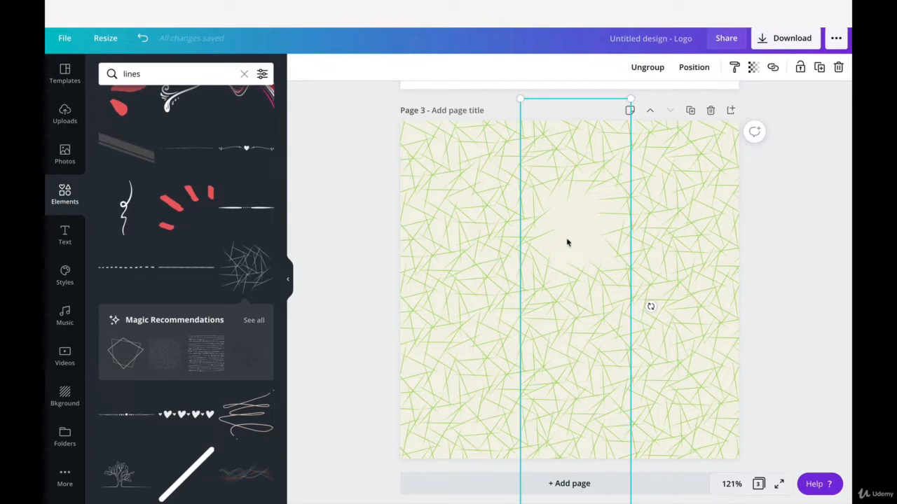
{"action": "key", "text": "ctrl+z"}
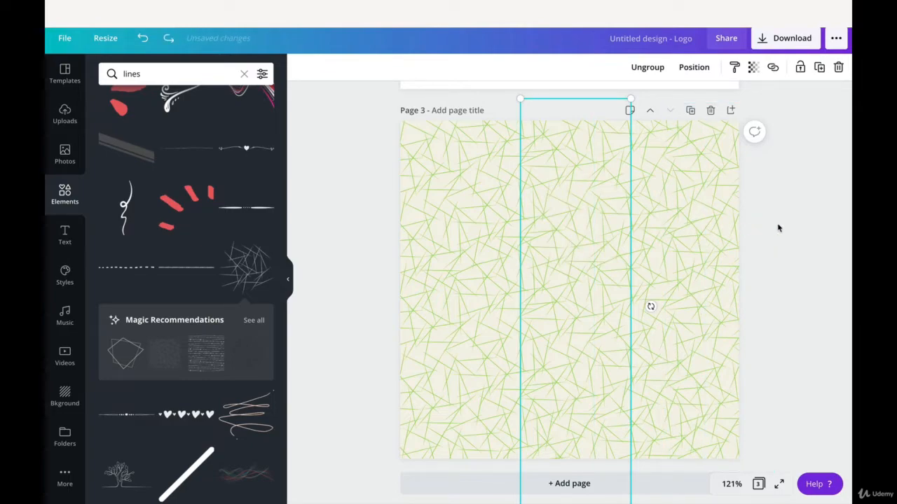
{"action": "left_click", "coordinate": [786, 244]}
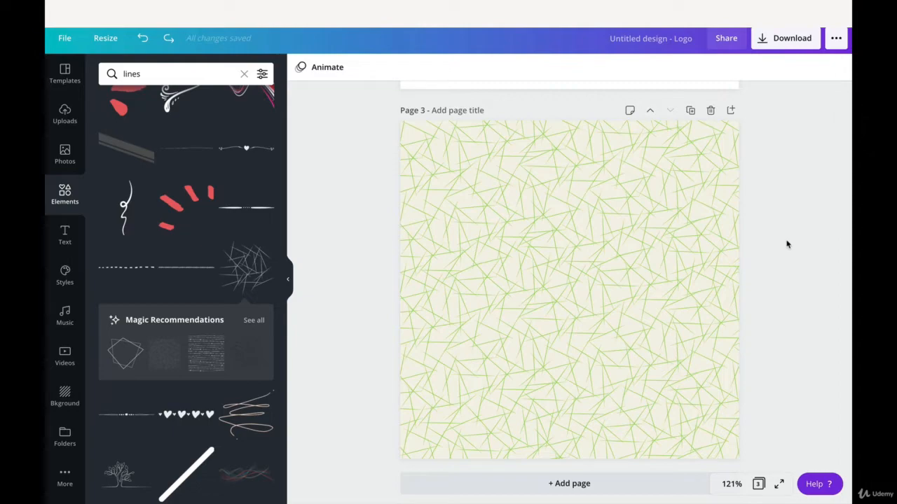
- Download only page 3 as a PNG and save it to the Desktop as Background.png
{"action": "left_click", "coordinate": [775, 43]}
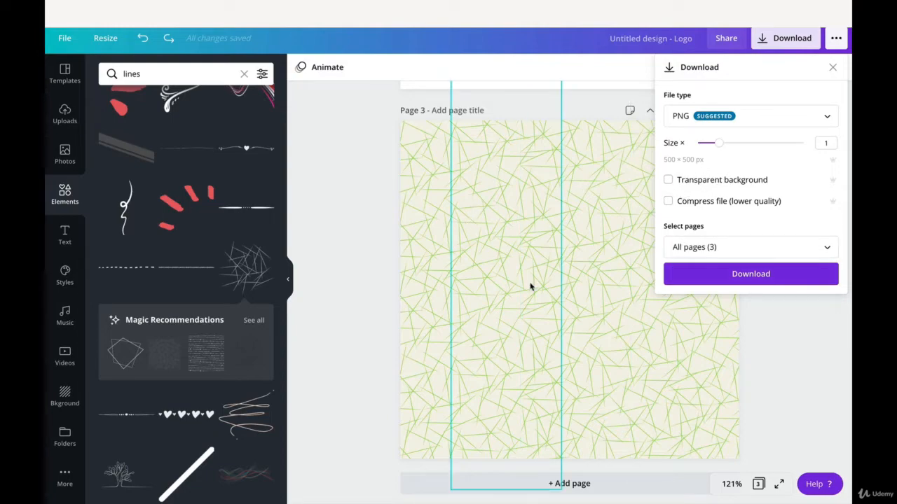
{"action": "left_click", "coordinate": [705, 247]}
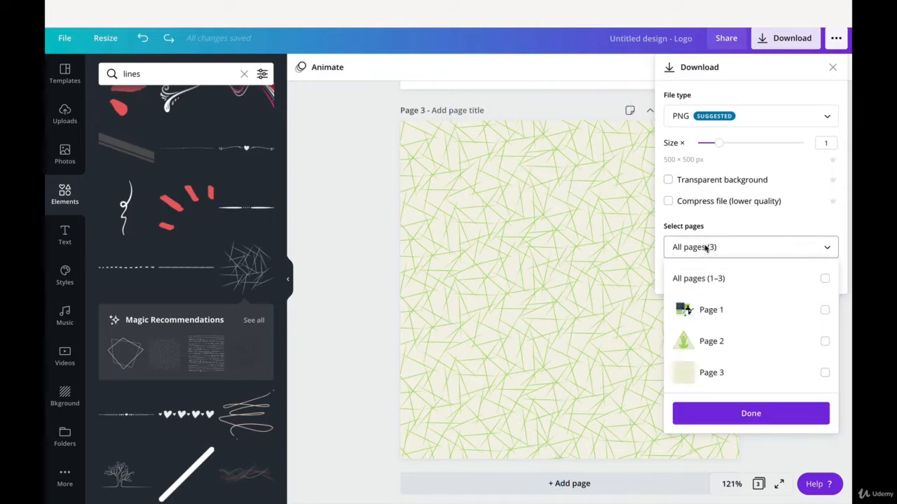
{"action": "left_click", "coordinate": [714, 374]}
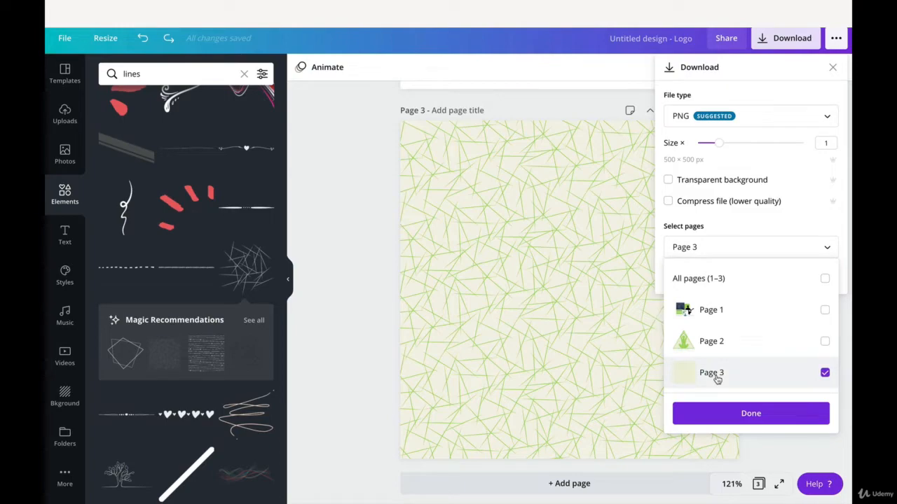
{"action": "left_click", "coordinate": [724, 413]}
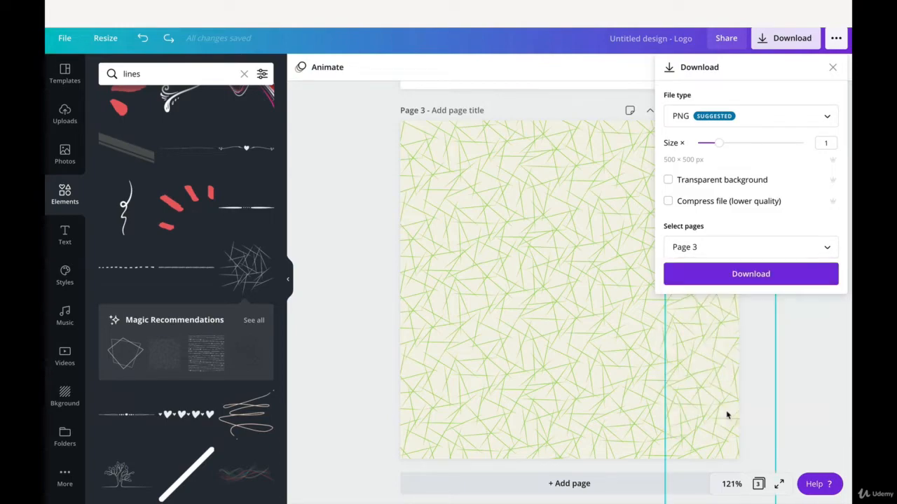
{"action": "left_click", "coordinate": [746, 277]}
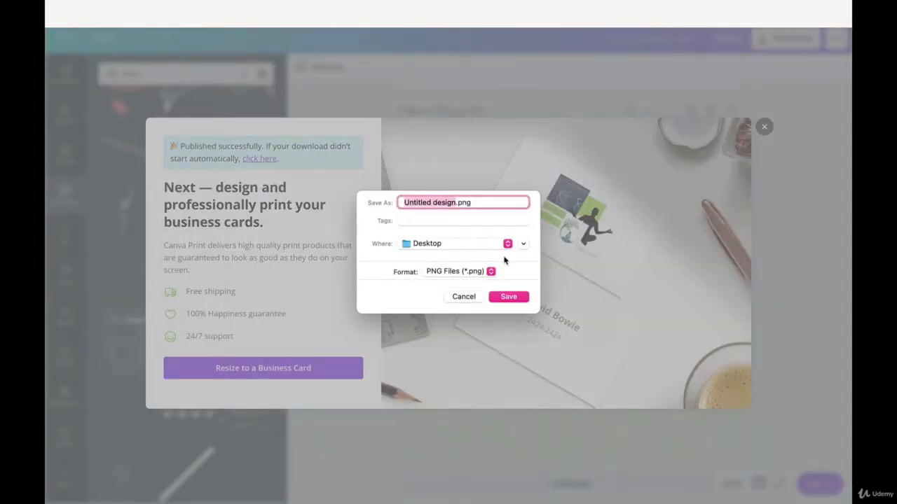
{"action": "type", "text": "Backg"}
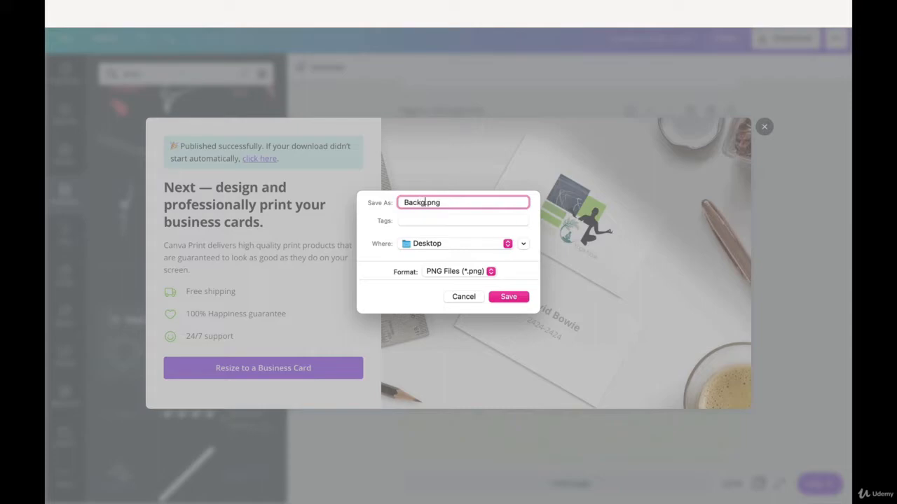
{"action": "type", "text": "round"}
{"action": "key", "text": "Return"}
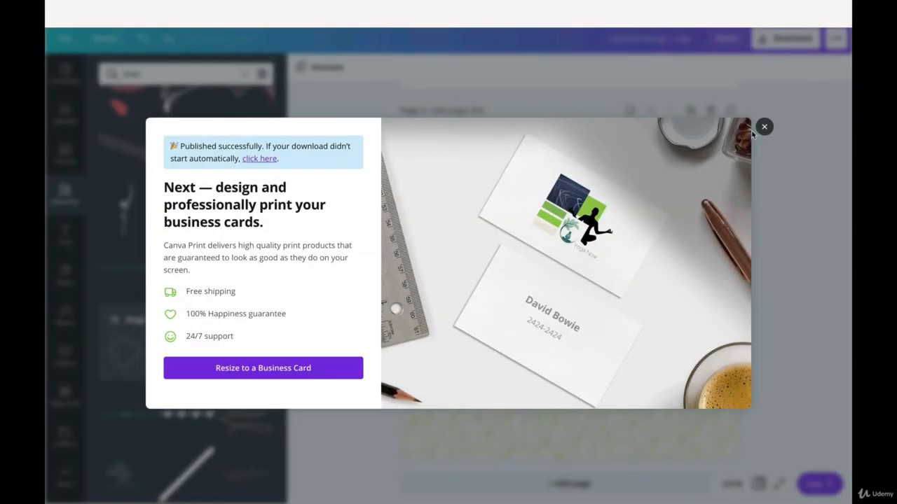
{"action": "left_click", "coordinate": [763, 127]}
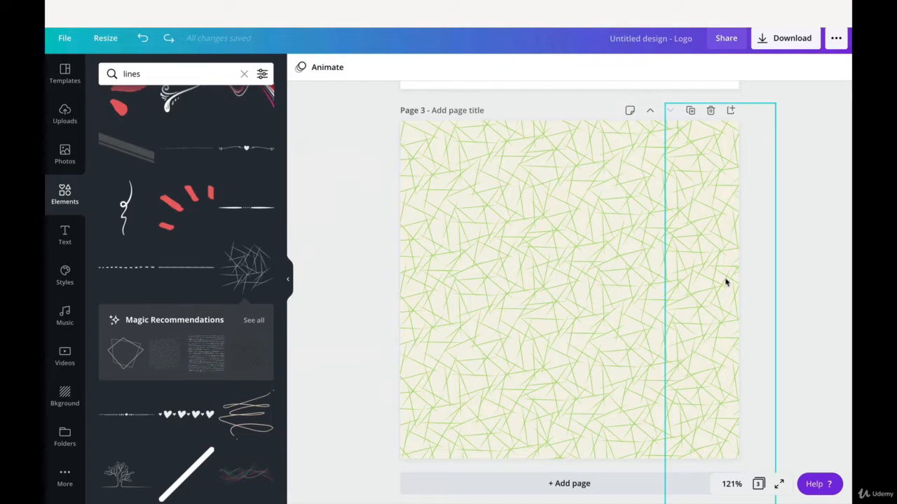
- Add a new page, move it above the line pattern page, and delete its cream background
{"action": "scroll", "coordinate": [727, 281], "scroll_direction": "down", "scroll_amount": 1}
{"action": "scroll", "coordinate": [727, 281], "scroll_direction": "up", "scroll_amount": 1}
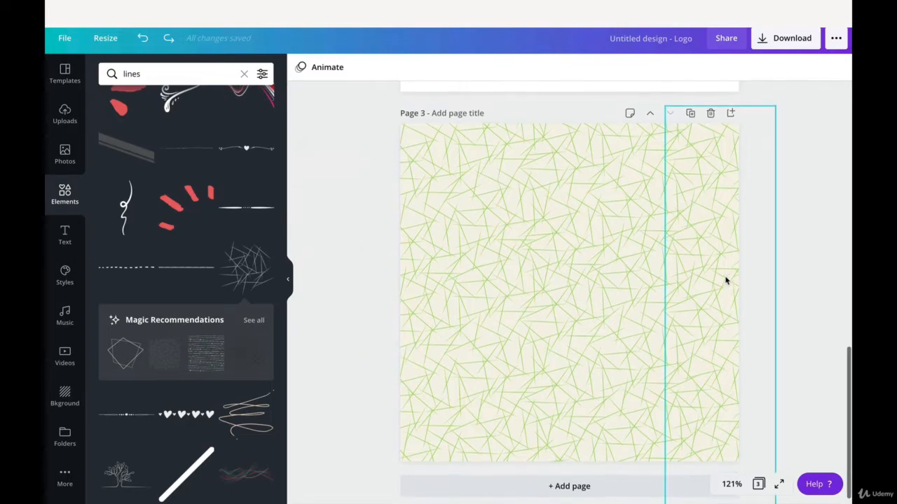
{"action": "left_click", "coordinate": [499, 486]}
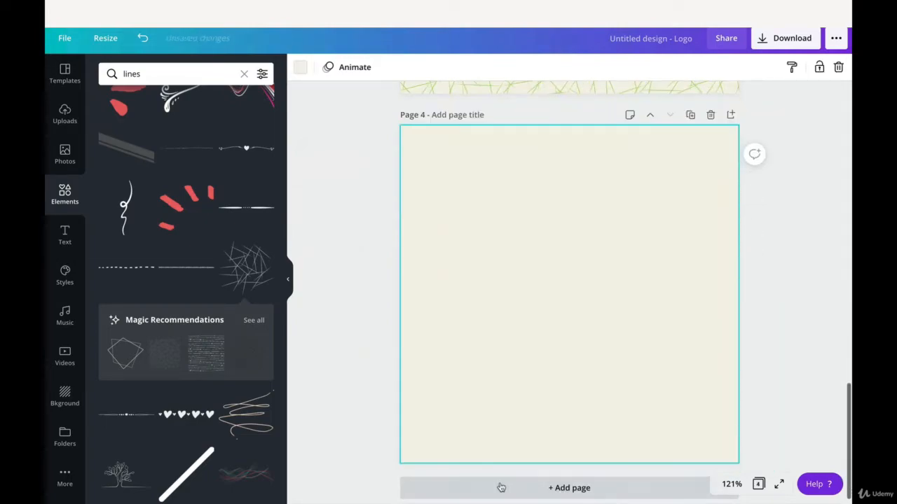
{"action": "left_click", "coordinate": [650, 114]}
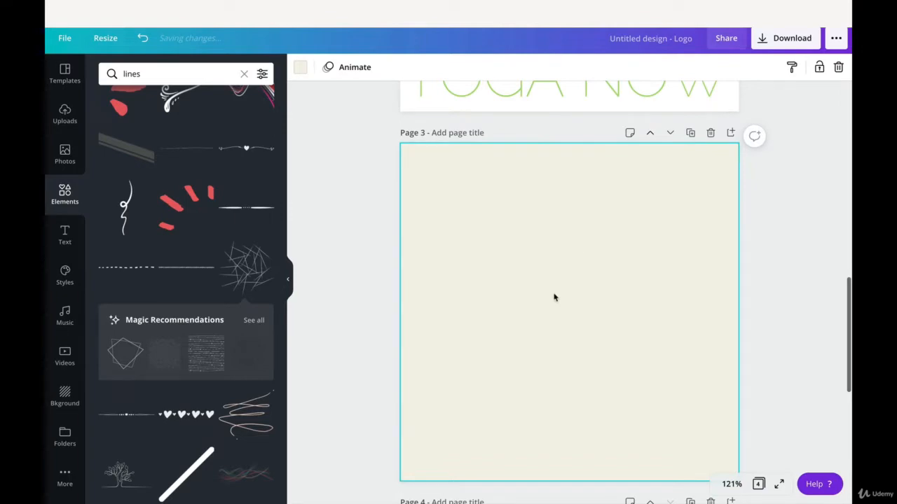
{"action": "key", "text": "Delete"}
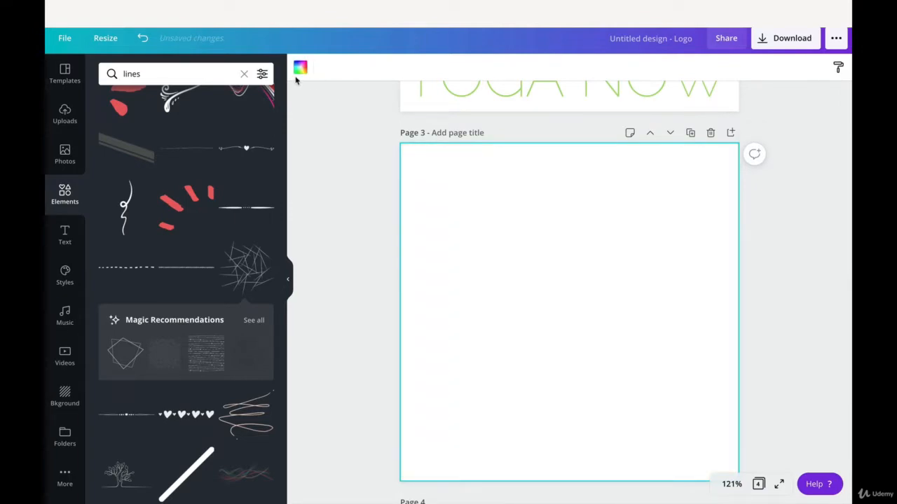
- Search the elements for "frame" and place the upright, wide triangle frame on the blank page 3
{"action": "scroll", "coordinate": [445, 225], "scroll_direction": "up", "scroll_amount": 1}
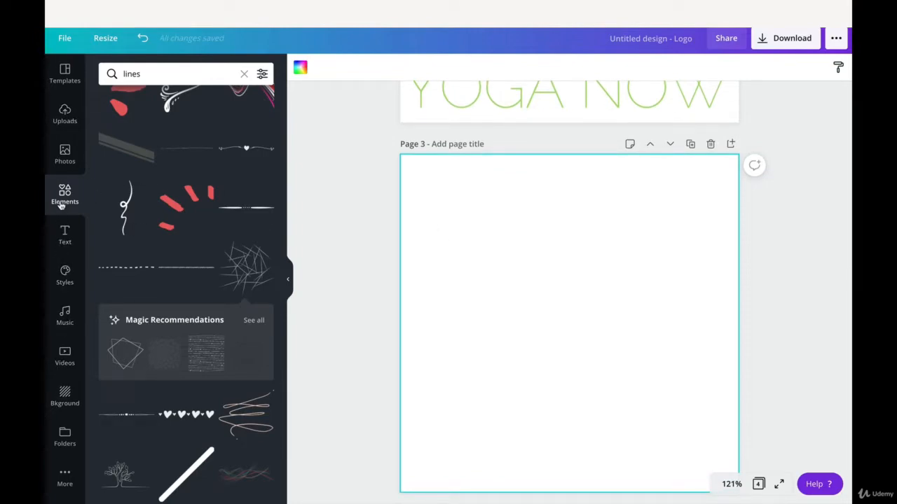
{"action": "left_click", "coordinate": [242, 75]}
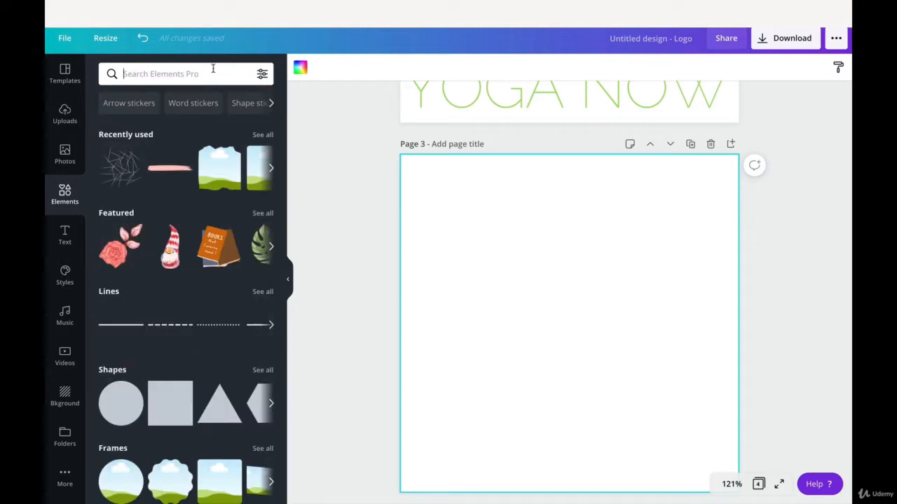
{"action": "type", "text": "fr"}
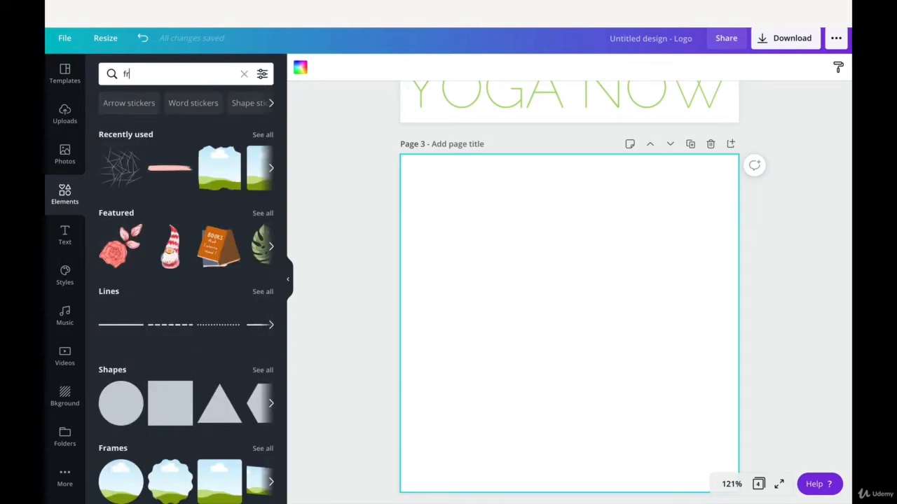
{"action": "type", "text": "ame"}
{"action": "key", "text": "Return"}
{"action": "scroll", "coordinate": [203, 319], "scroll_direction": "down", "scroll_amount": 3}
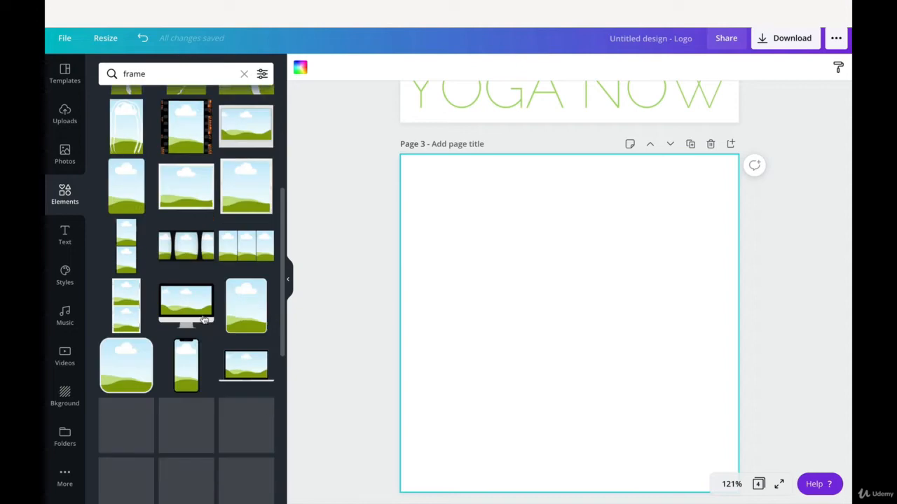
{"action": "scroll", "coordinate": [203, 319], "scroll_direction": "down", "scroll_amount": 5}
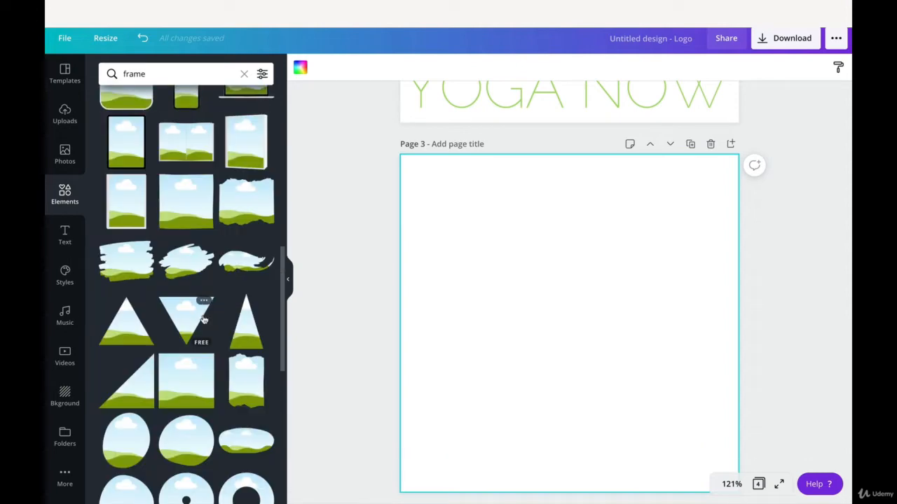
{"action": "scroll", "coordinate": [203, 319], "scroll_direction": "down", "scroll_amount": 1}
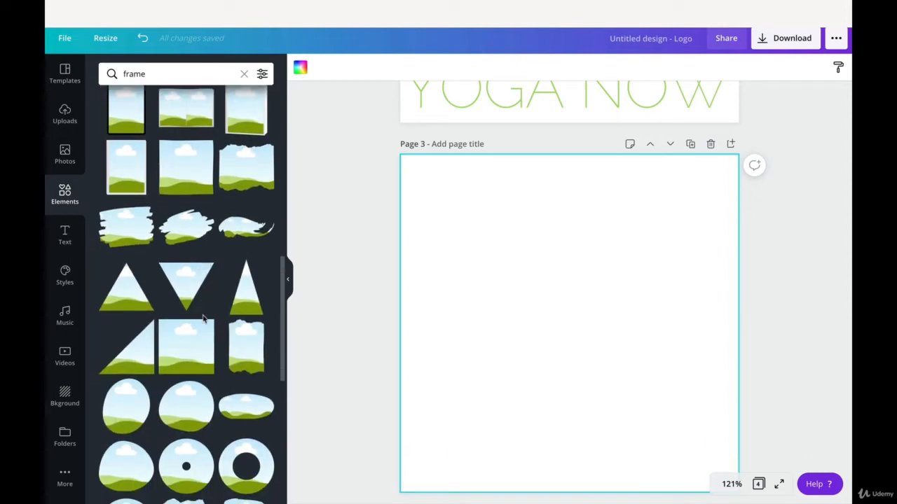
{"action": "left_click_drag", "start_coordinate": [133, 298], "coordinate": [597, 294]}
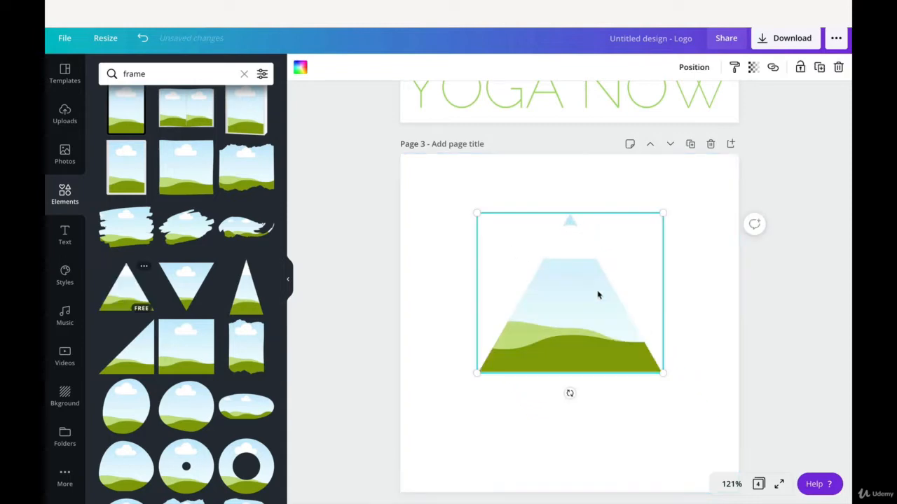
- Enlarge the triangle frame to nearly the full page width and centre it on the page
{"action": "left_click_drag", "start_coordinate": [662, 371], "coordinate": [721, 462]}
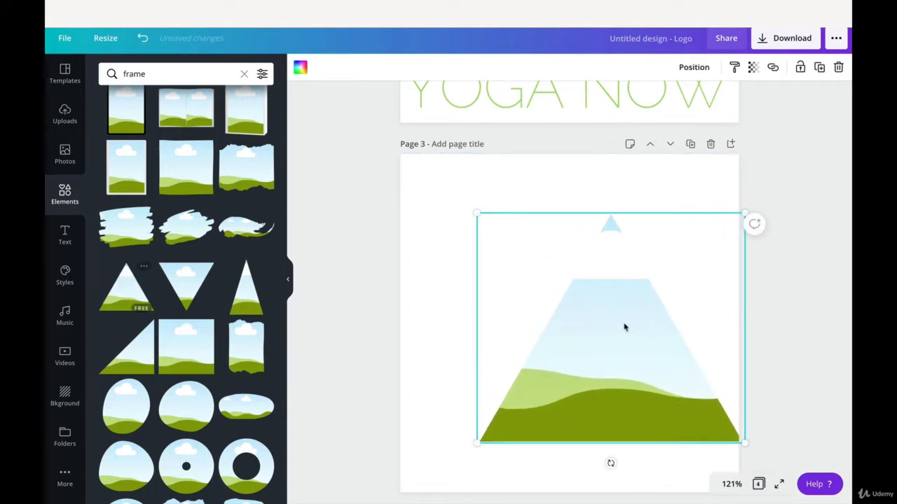
{"action": "left_click_drag", "start_coordinate": [624, 326], "coordinate": [578, 266]}
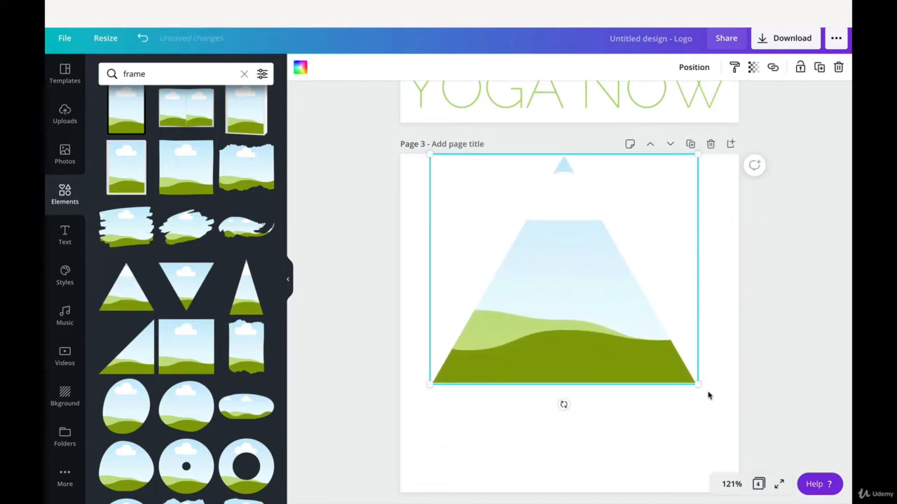
{"action": "left_click_drag", "start_coordinate": [722, 430], "coordinate": [735, 452]}
{"action": "left_click_drag", "start_coordinate": [666, 370], "coordinate": [642, 402]}
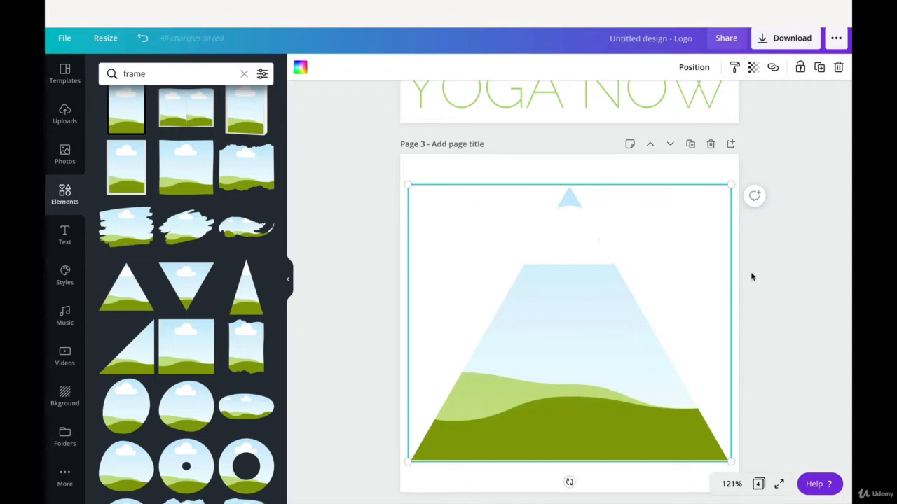
- Fill the triangle frame with green #9BD24D, sampled from the green square in the page 1 mood board
{"action": "left_click", "coordinate": [300, 68]}
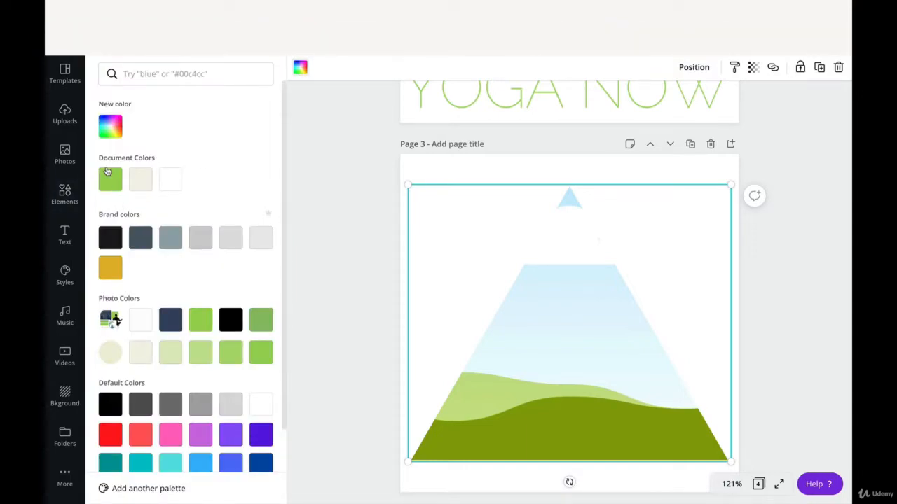
{"action": "scroll", "coordinate": [492, 276], "scroll_direction": "up", "scroll_amount": 6}
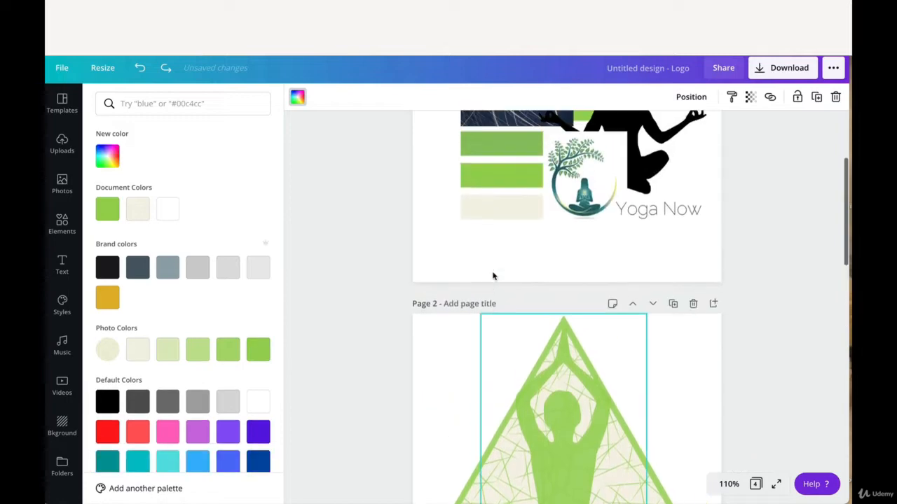
{"action": "scroll", "coordinate": [493, 276], "scroll_direction": "up", "scroll_amount": 2}
{"action": "left_click", "coordinate": [111, 153]}
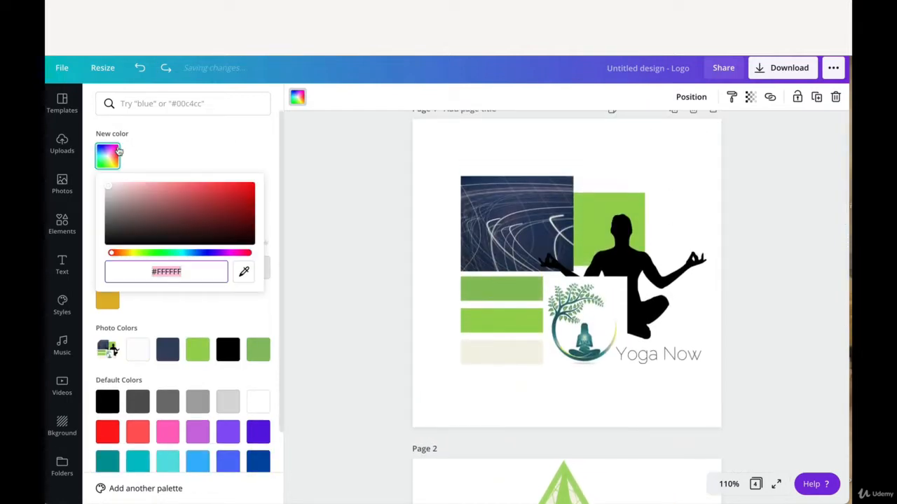
{"action": "left_click", "coordinate": [244, 271]}
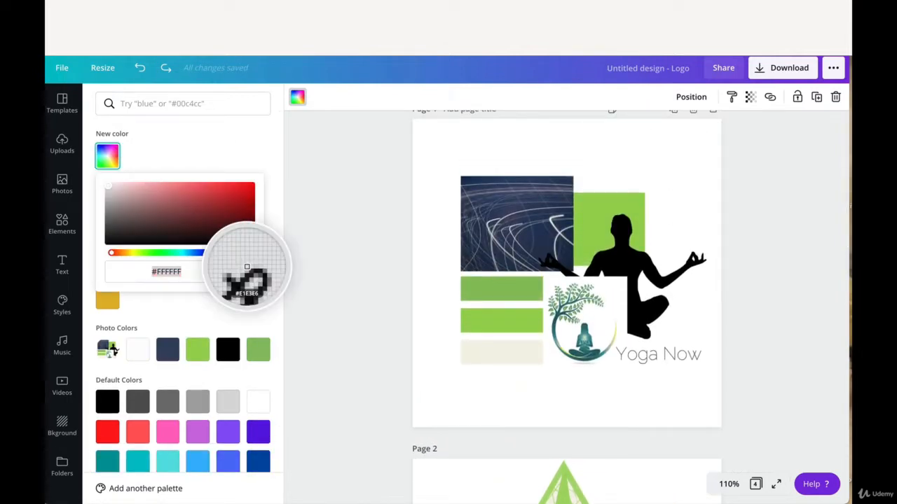
{"action": "left_click", "coordinate": [589, 219]}
{"action": "scroll", "coordinate": [590, 224], "scroll_direction": "down", "scroll_amount": 9}
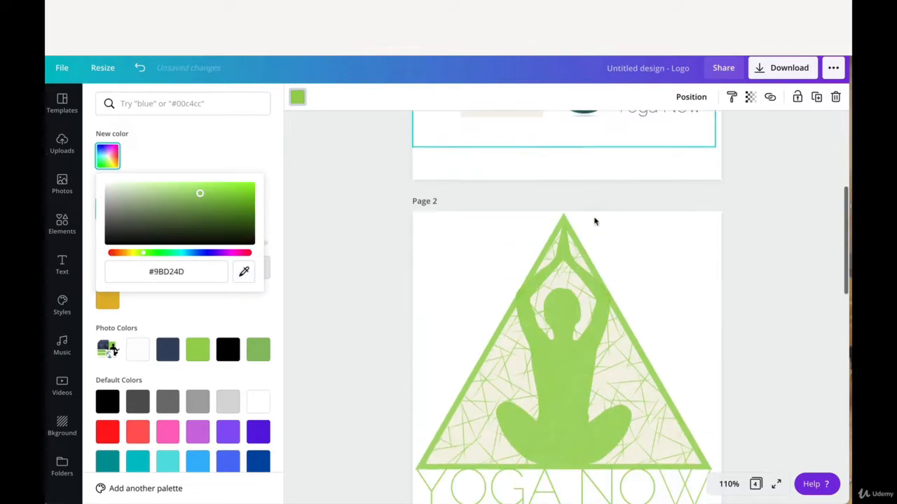
{"action": "left_click", "coordinate": [594, 221]}
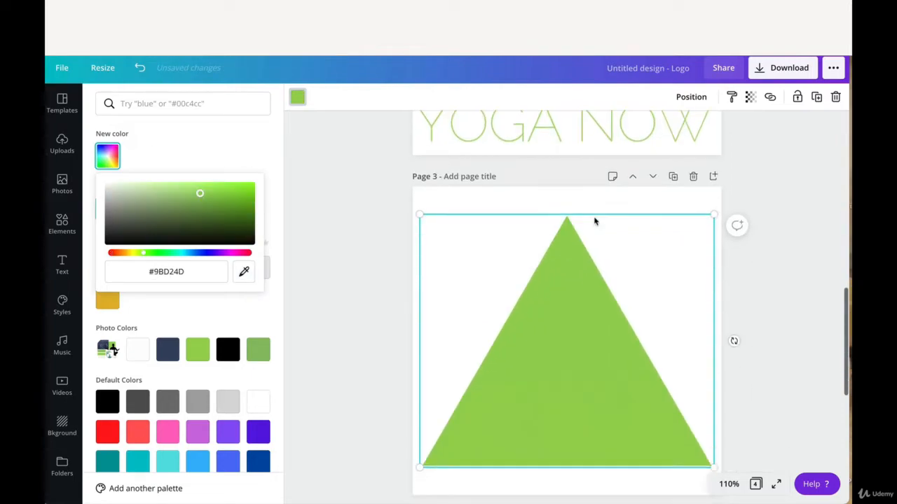
{"action": "scroll", "coordinate": [554, 331], "scroll_direction": "down", "scroll_amount": 1}
- Duplicate the green triangle and align the copy exactly over the original
{"action": "left_click", "coordinate": [553, 330]}
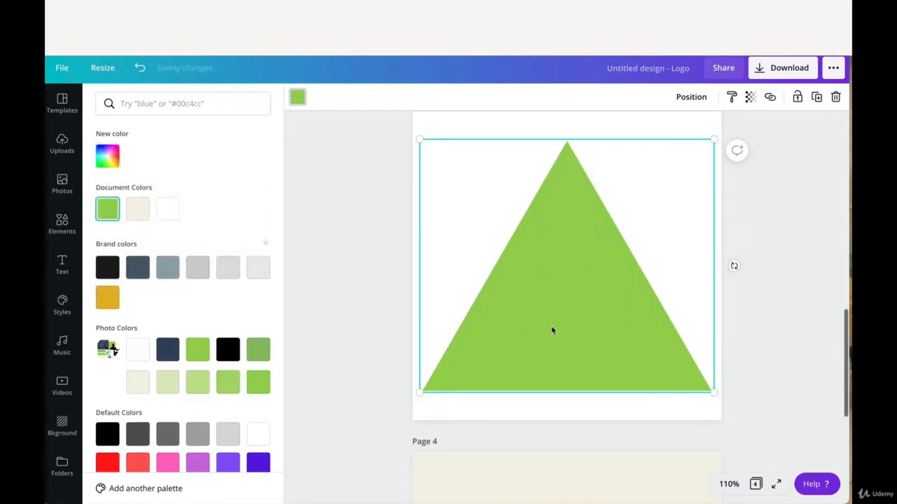
{"action": "key", "text": "ctrl+d"}
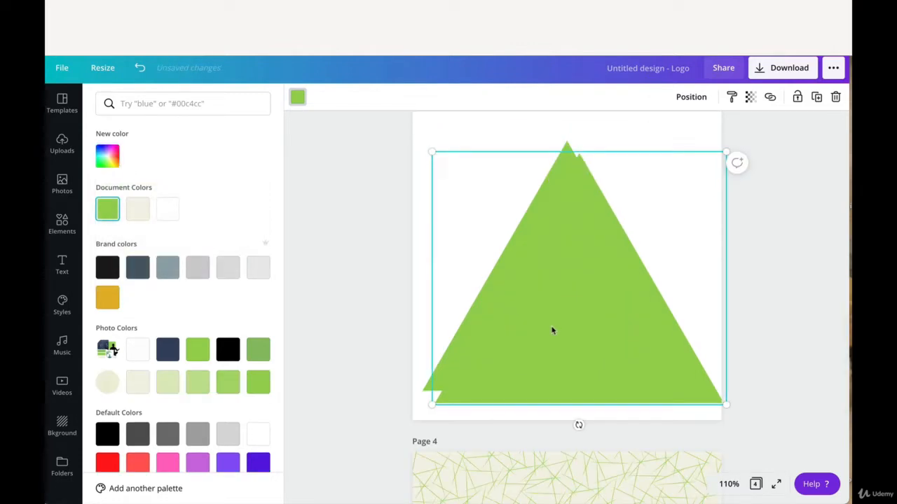
{"action": "left_click_drag", "start_coordinate": [552, 330], "coordinate": [536, 315]}
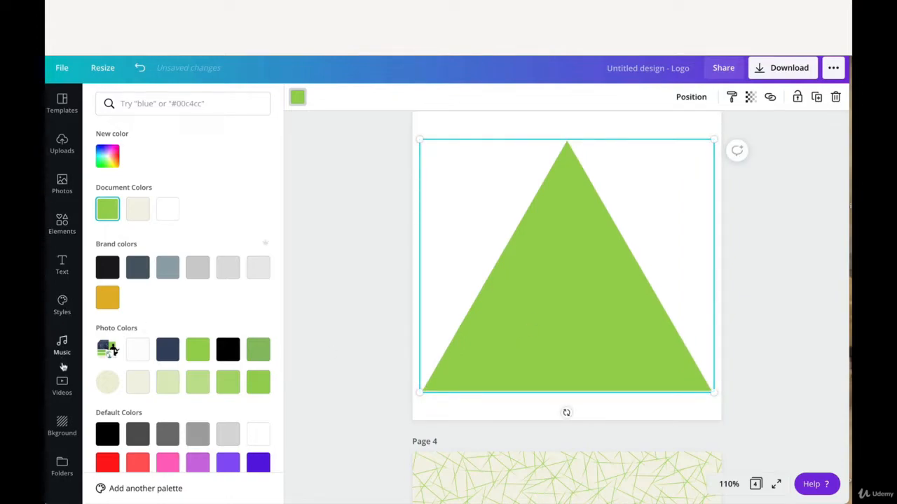
- Upload Background.png from the Desktop and fill the upper triangle frame with it
{"action": "left_click", "coordinate": [61, 153]}
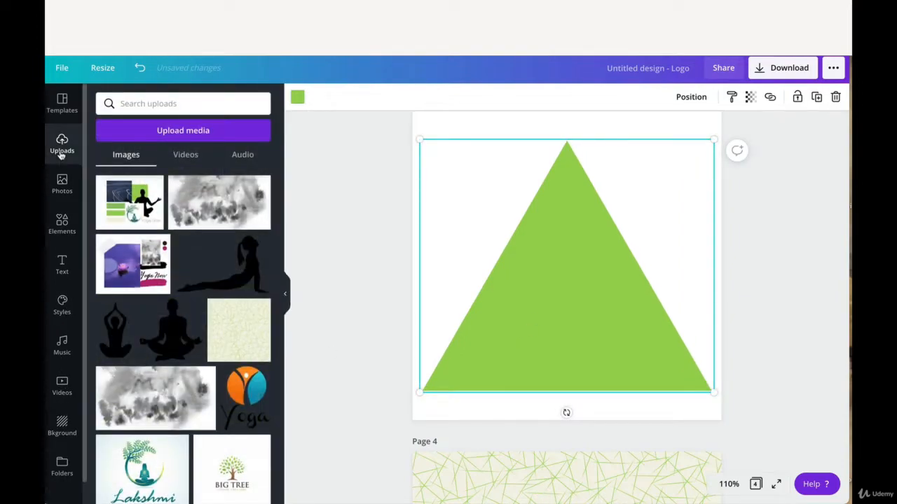
{"action": "left_click", "coordinate": [150, 132]}
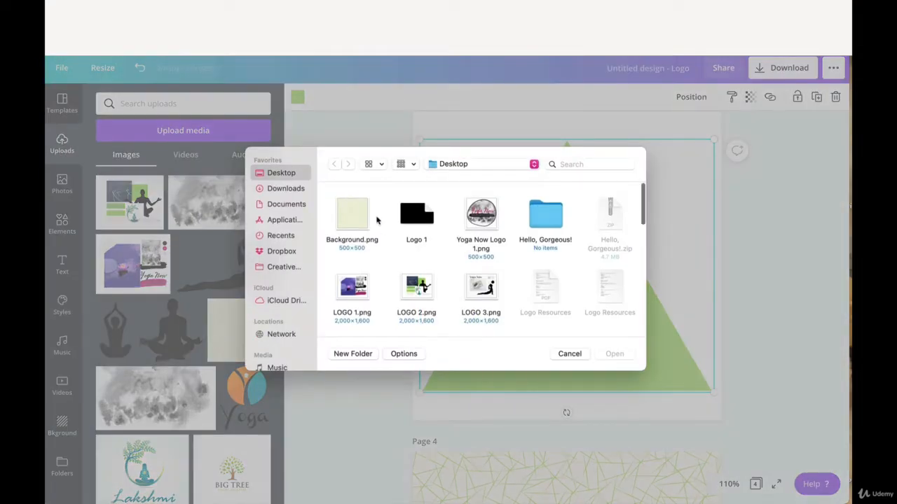
{"action": "left_click", "coordinate": [347, 230]}
{"action": "left_click", "coordinate": [615, 354]}
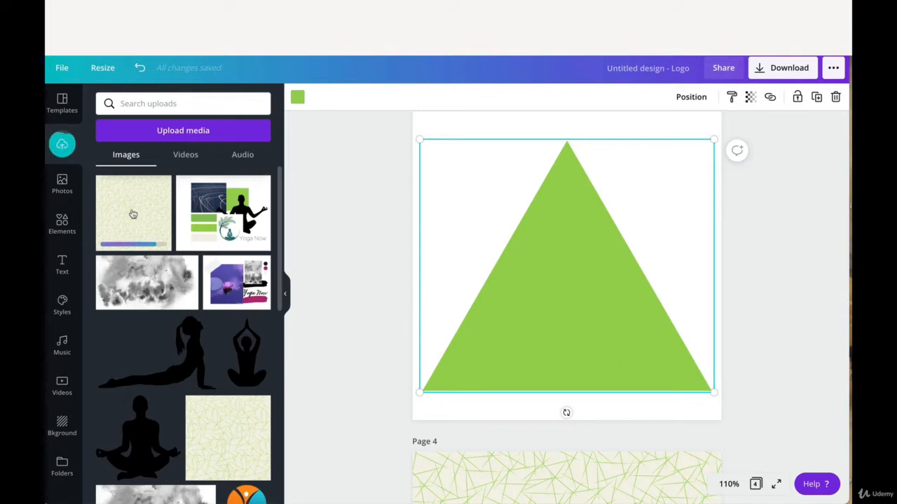
{"action": "left_click_drag", "start_coordinate": [138, 214], "coordinate": [526, 300]}
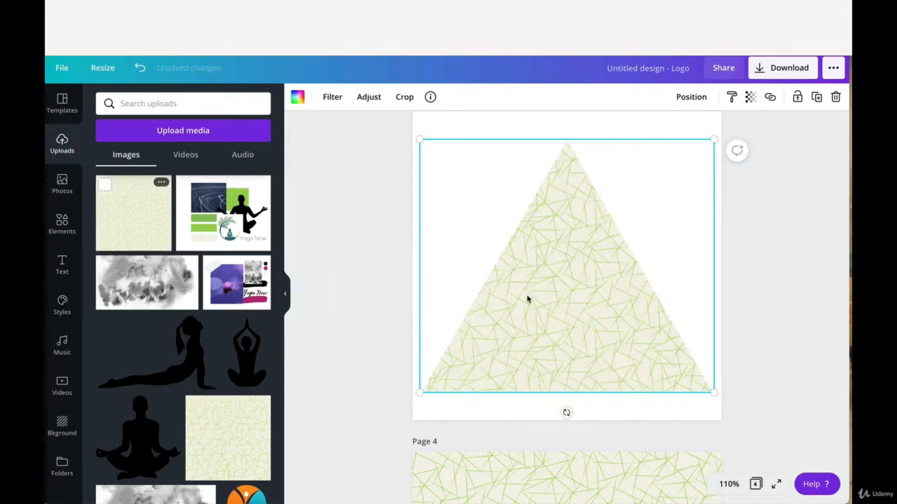
- Shrink the patterned triangle slightly and centre it over the green triangle so an even green border surrounds it
{"action": "left_click_drag", "start_coordinate": [716, 138], "coordinate": [701, 152]}
{"action": "left_click_drag", "start_coordinate": [567, 292], "coordinate": [572, 282]}
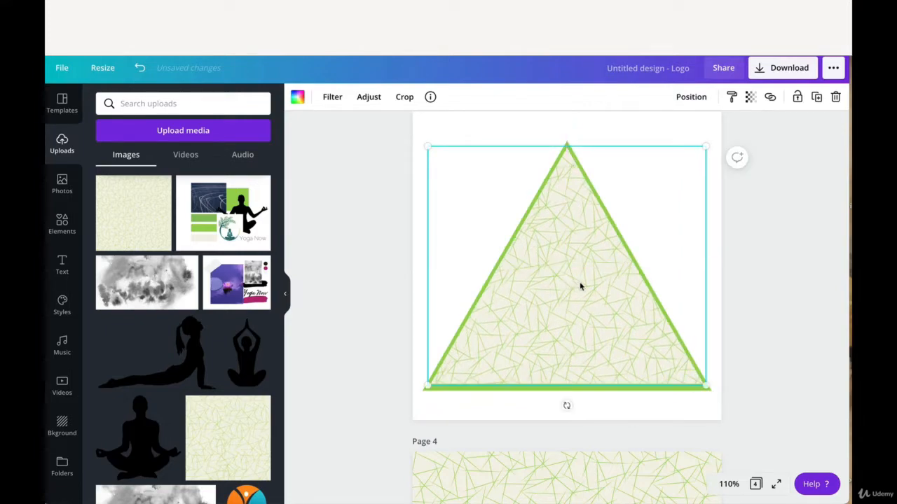
{"action": "left_click_drag", "start_coordinate": [705, 146], "coordinate": [704, 151]}
{"action": "key", "text": "Right"}
{"action": "key", "text": "Right"}
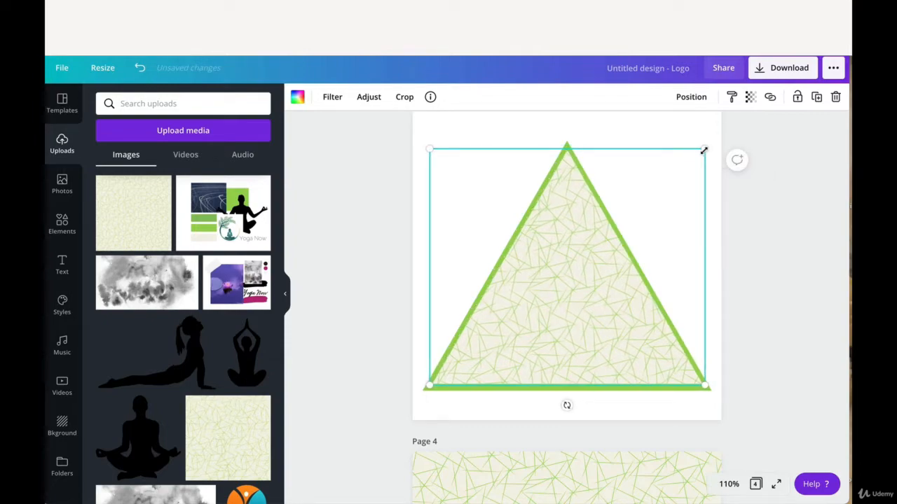
{"action": "key", "text": "Left"}
{"action": "key", "text": "Down"}
{"action": "key", "text": "Left"}
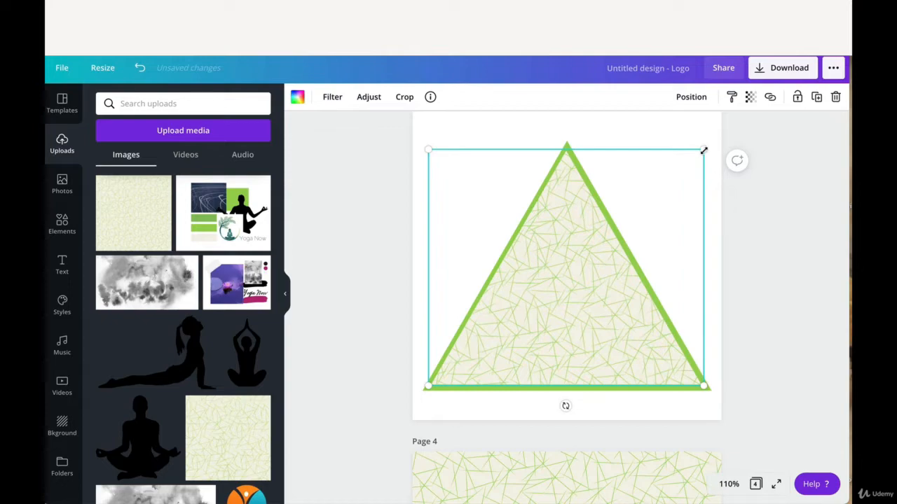
{"action": "key", "text": "Right"}
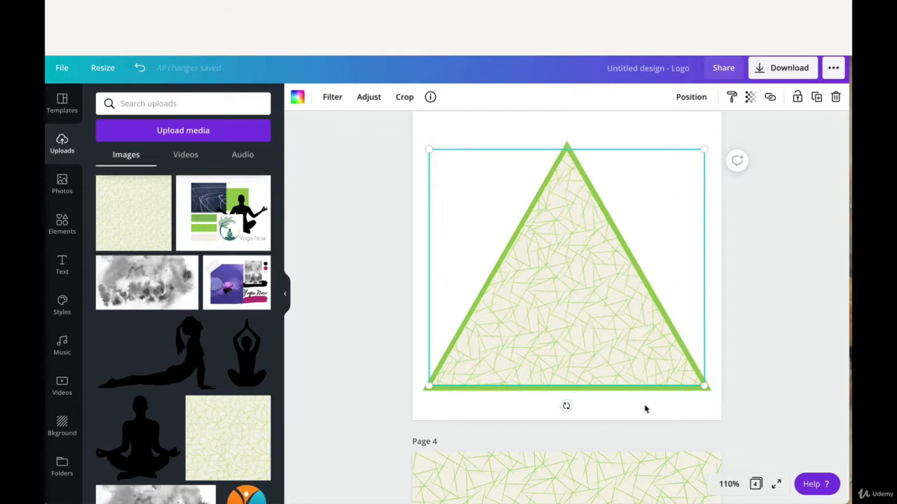
{"action": "key", "text": "Down"}
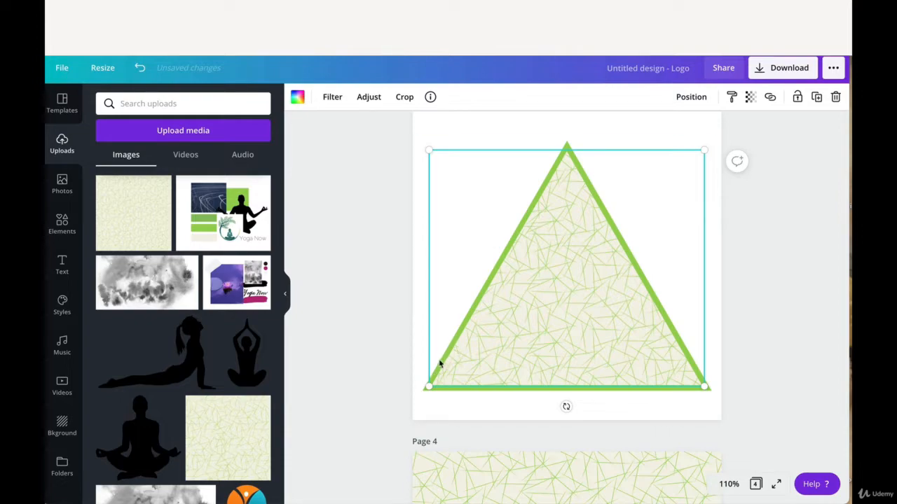
{"action": "left_click", "coordinate": [748, 340]}
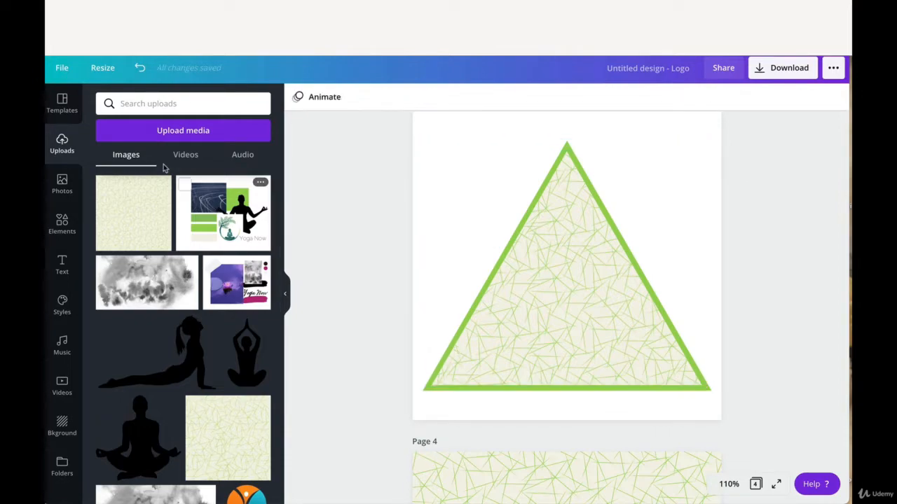
- Upload exercise-2029431.svg from the Downloads folder and place the yoga silhouette on the triangle
{"action": "left_click", "coordinate": [191, 133]}
{"action": "left_click", "coordinate": [350, 225]}
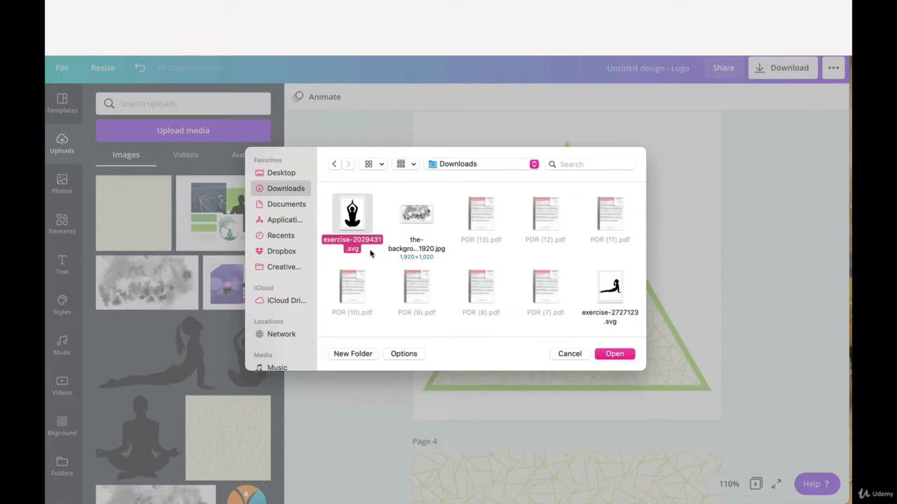
{"action": "left_click", "coordinate": [615, 354]}
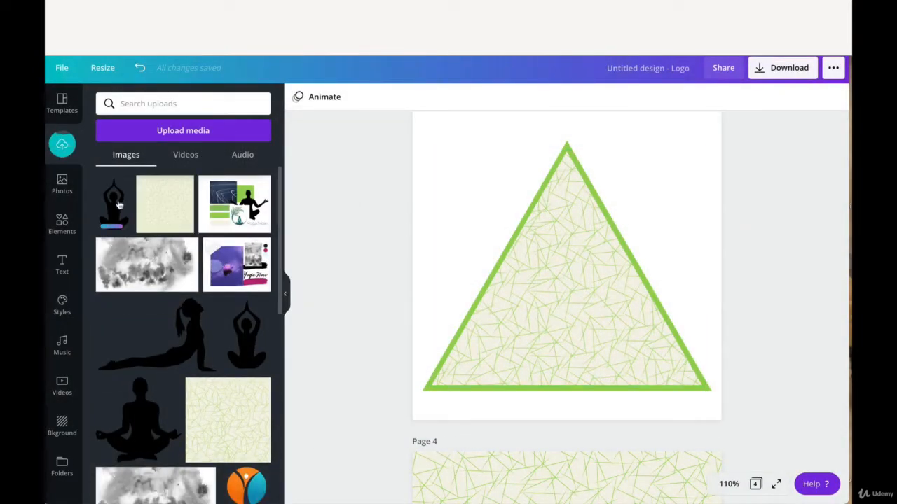
{"action": "left_click_drag", "start_coordinate": [117, 204], "coordinate": [546, 275]}
- Enlarge the yoga silhouette to nearly the triangle's full height and centre it between the apex and the base
{"action": "left_click_drag", "start_coordinate": [535, 243], "coordinate": [494, 126]}
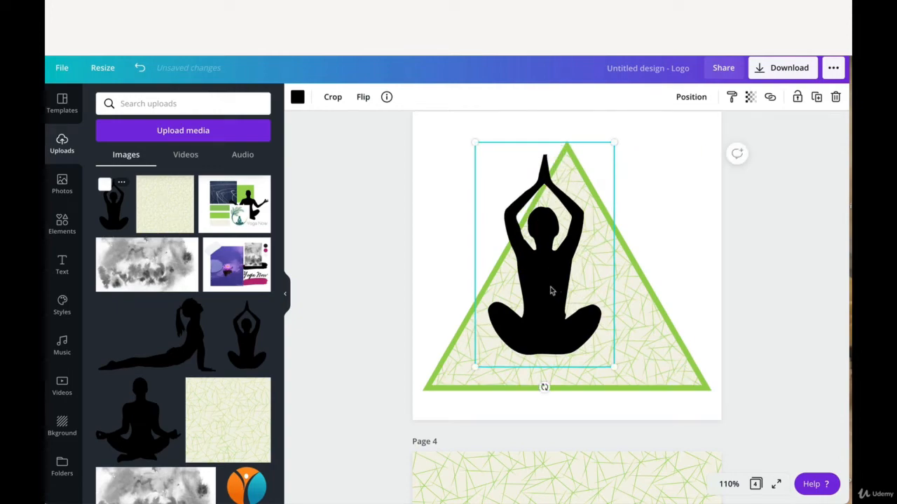
{"action": "left_click_drag", "start_coordinate": [551, 291], "coordinate": [575, 318]}
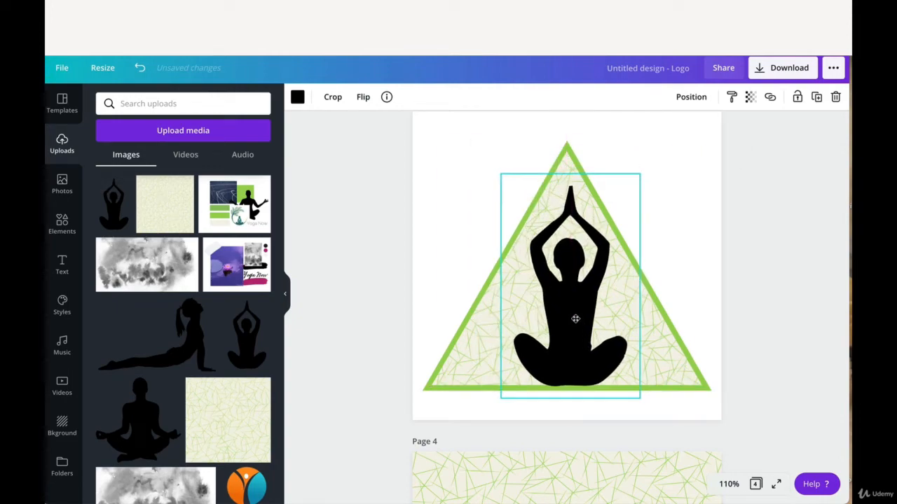
{"action": "left_click_drag", "start_coordinate": [500, 172], "coordinate": [499, 129]}
{"action": "left_click_drag", "start_coordinate": [554, 236], "coordinate": [556, 231]}
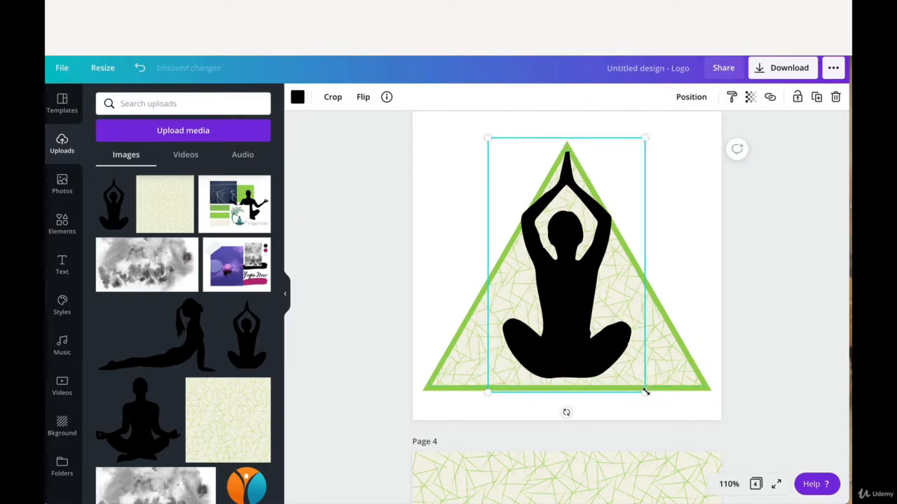
{"action": "left_click_drag", "start_coordinate": [646, 393], "coordinate": [650, 400]}
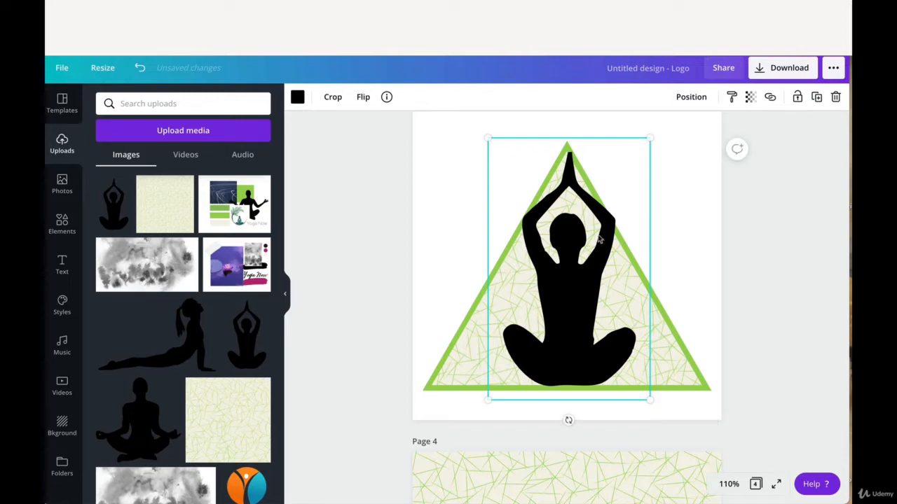
{"action": "left_click_drag", "start_coordinate": [591, 250], "coordinate": [587, 243]}
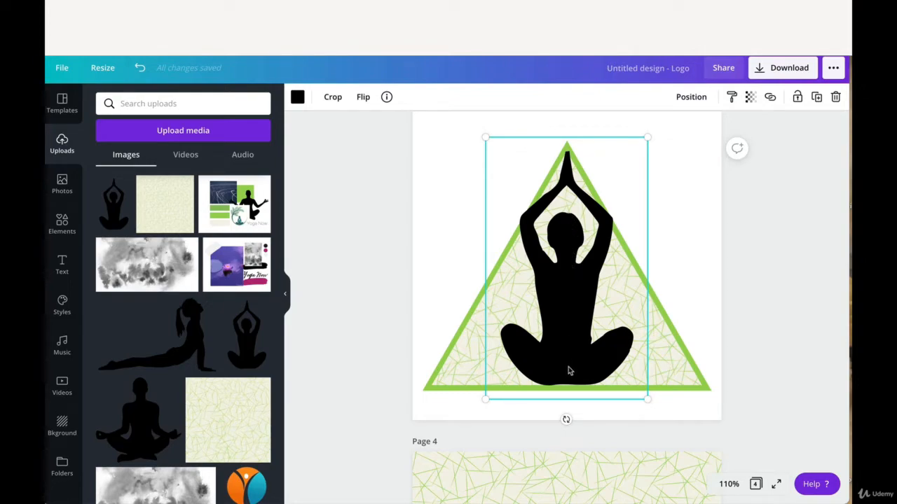
- Enlarge the green and patterned triangles together slightly and recentre them behind the silhouette
{"action": "left_click", "coordinate": [706, 386]}
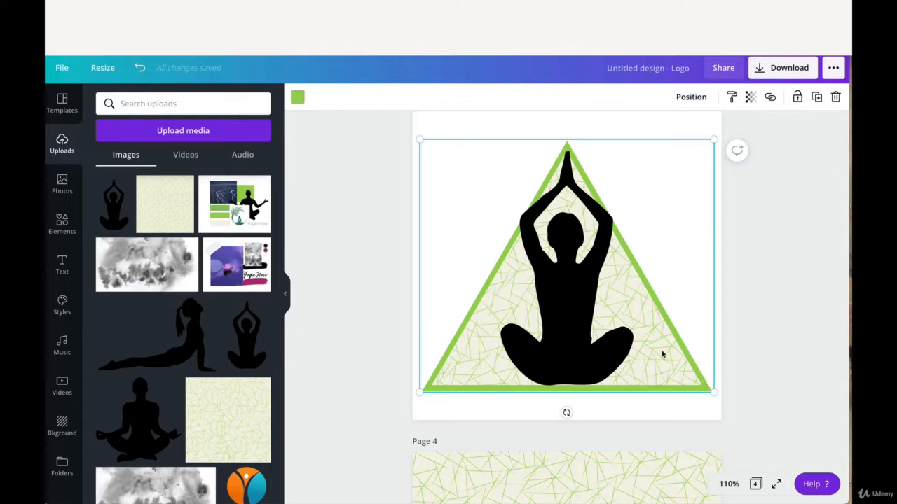
{"action": "left_click", "coordinate": [463, 371], "text": "shift"}
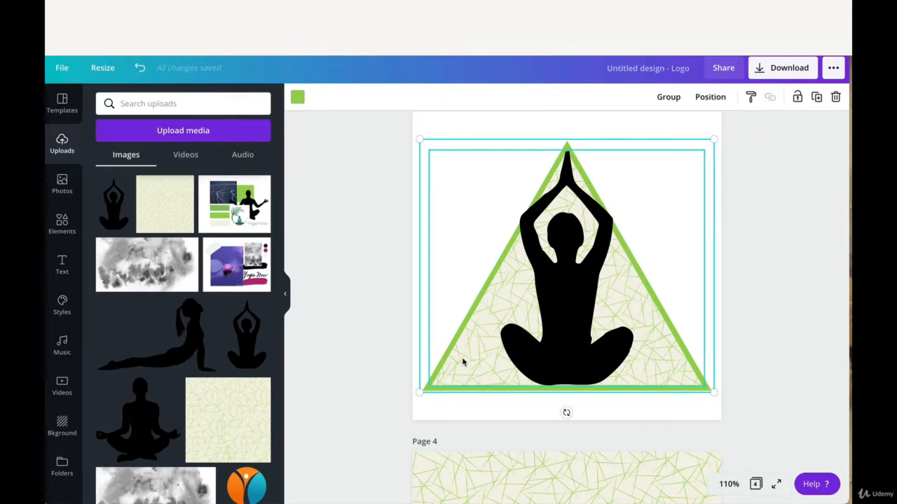
{"action": "left_click_drag", "start_coordinate": [415, 138], "coordinate": [409, 133]}
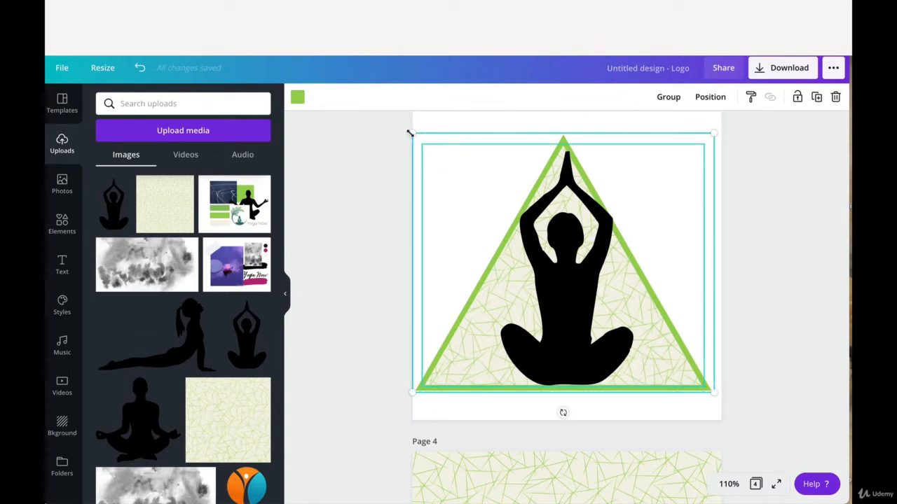
{"action": "key", "text": "Right"}
{"action": "key", "text": "Right"}
{"action": "key", "text": "Right"}
{"action": "key", "text": "Right"}
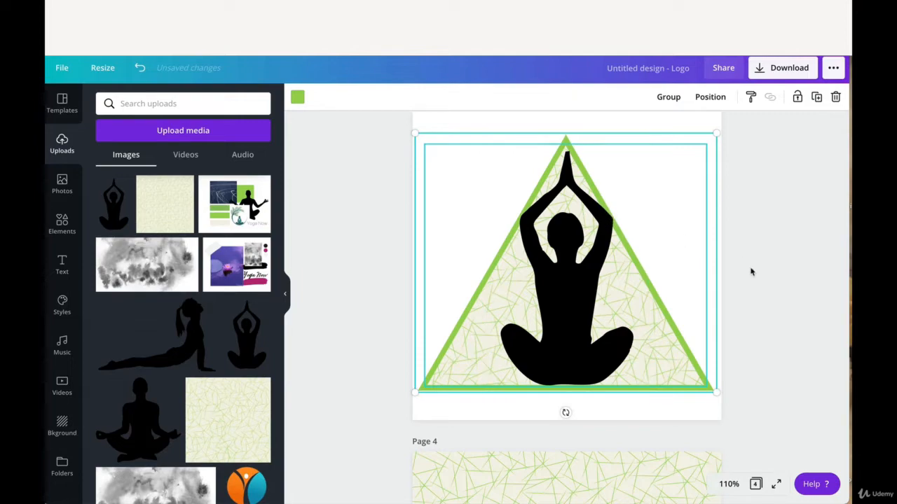
{"action": "left_click", "coordinate": [632, 124]}
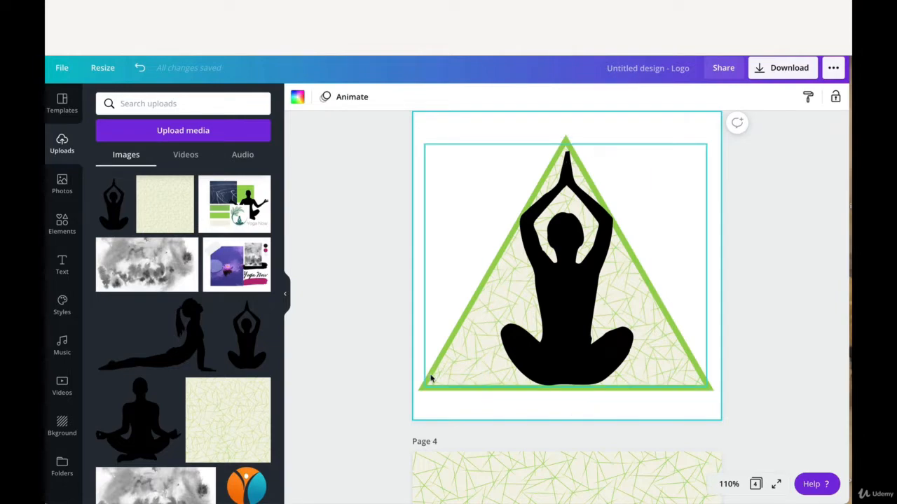
- Recolour the yoga silhouette green #9BD24D, sampled from the triangle's border
{"action": "left_click", "coordinate": [487, 360]}
{"action": "left_click", "coordinate": [297, 97]}
{"action": "left_click", "coordinate": [107, 157]}
{"action": "left_click", "coordinate": [294, 101]}
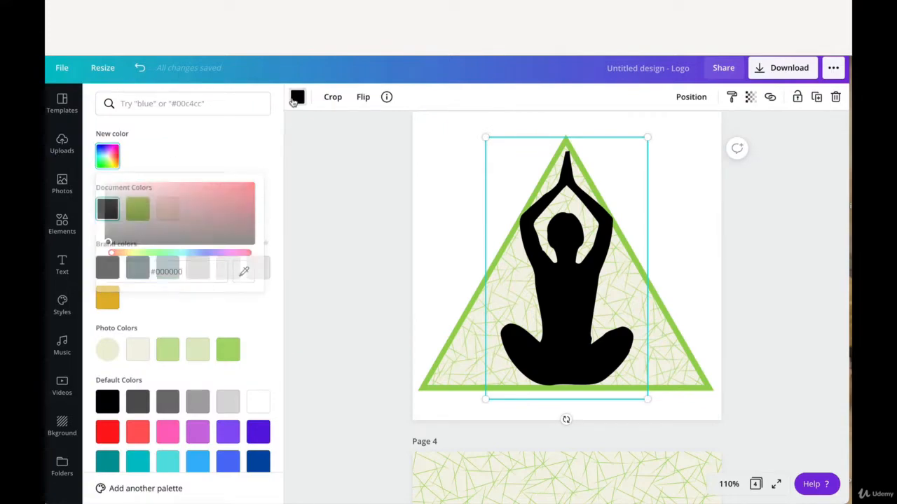
{"action": "left_click", "coordinate": [295, 101]}
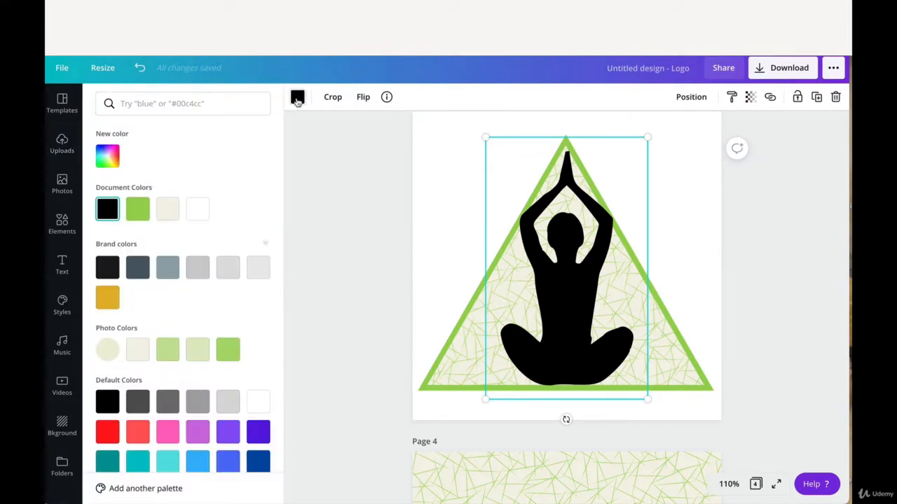
{"action": "left_click", "coordinate": [108, 156]}
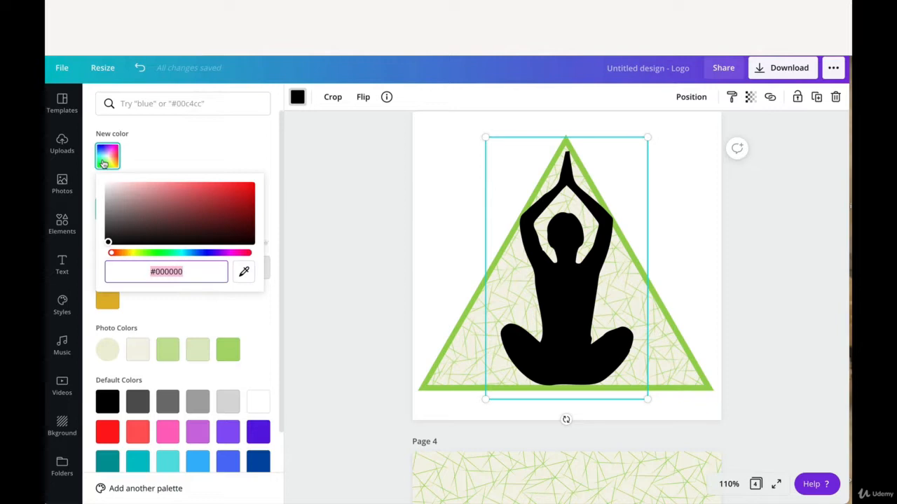
{"action": "left_click", "coordinate": [243, 271]}
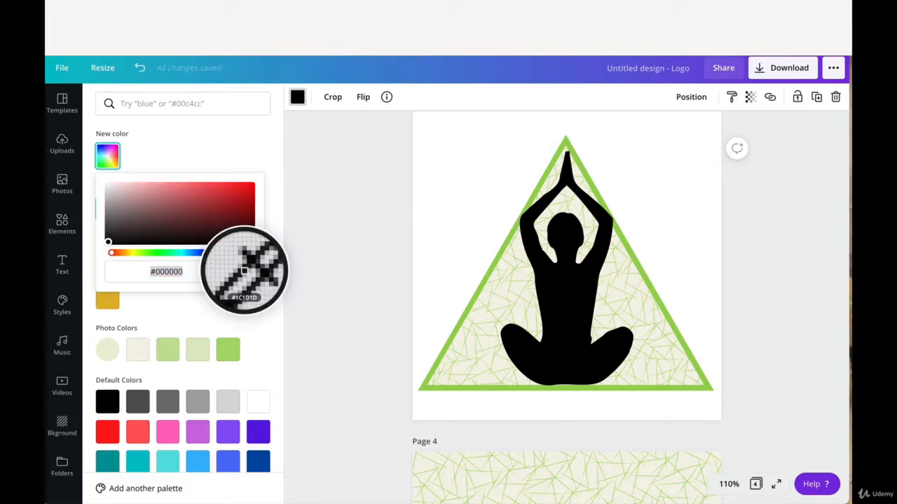
{"action": "left_click", "coordinate": [429, 376]}
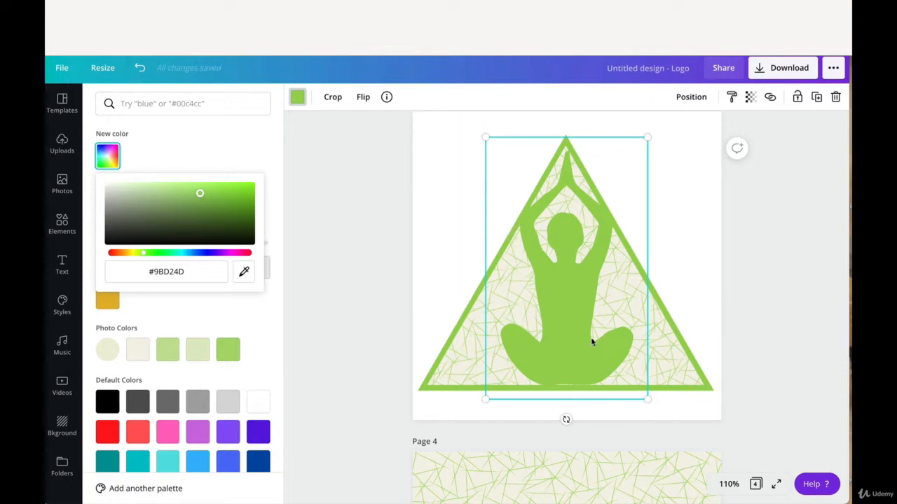
- Enlarge the silhouette slightly and shift it up and left so its hands reach the apex and its base meets the border
{"action": "left_click", "coordinate": [648, 400]}
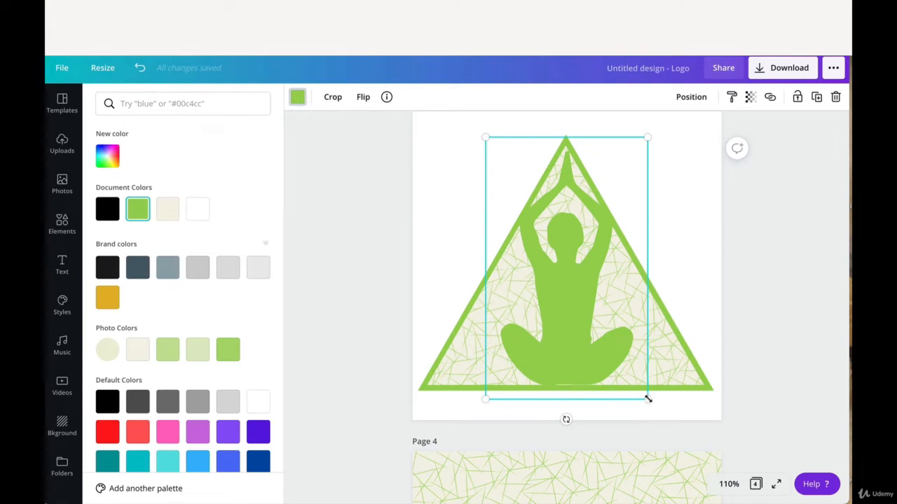
{"action": "left_click_drag", "start_coordinate": [648, 400], "coordinate": [650, 402]}
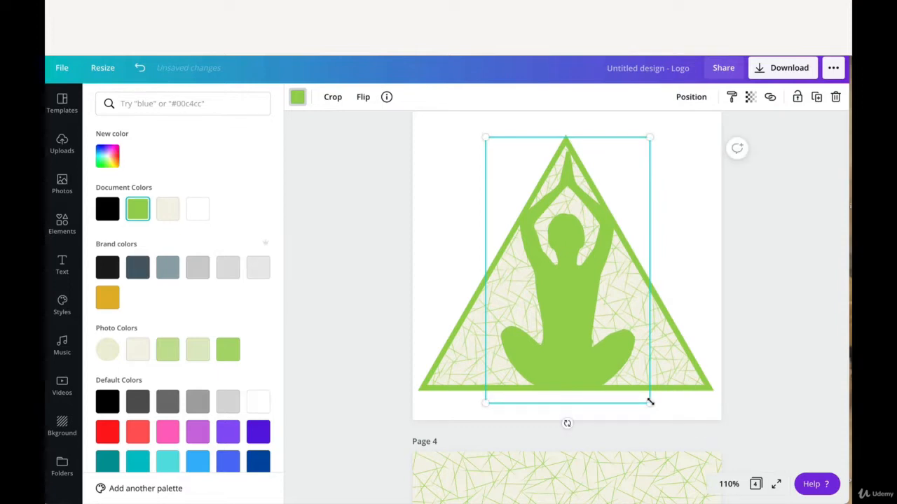
{"action": "key", "text": "Left"}
{"action": "key", "text": "Left"}
{"action": "key", "text": "Up"}
{"action": "key", "text": "Up"}
{"action": "key", "text": "Up"}
{"action": "key", "text": "Up"}
{"action": "key", "text": "Up"}
{"action": "key", "text": "Up"}
{"action": "key", "text": "Up"}
{"action": "key", "text": "Up"}
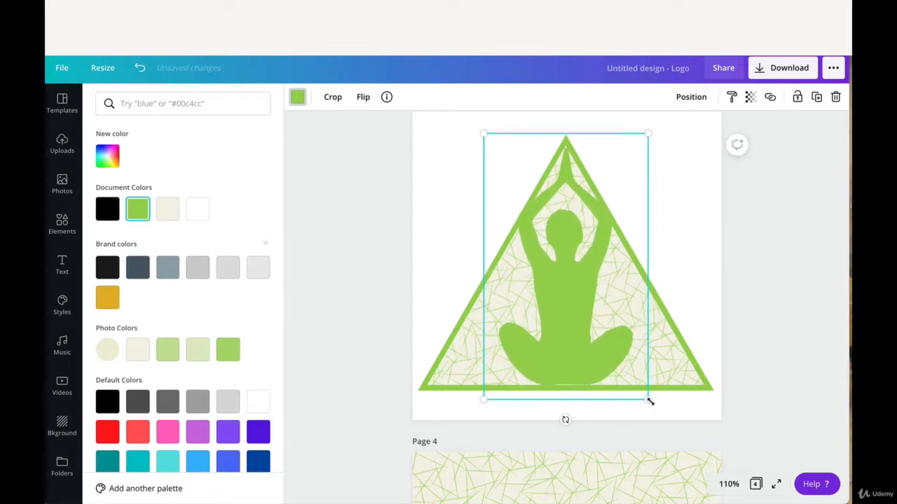
{"action": "key", "text": "Up"}
{"action": "key", "text": "Up"}
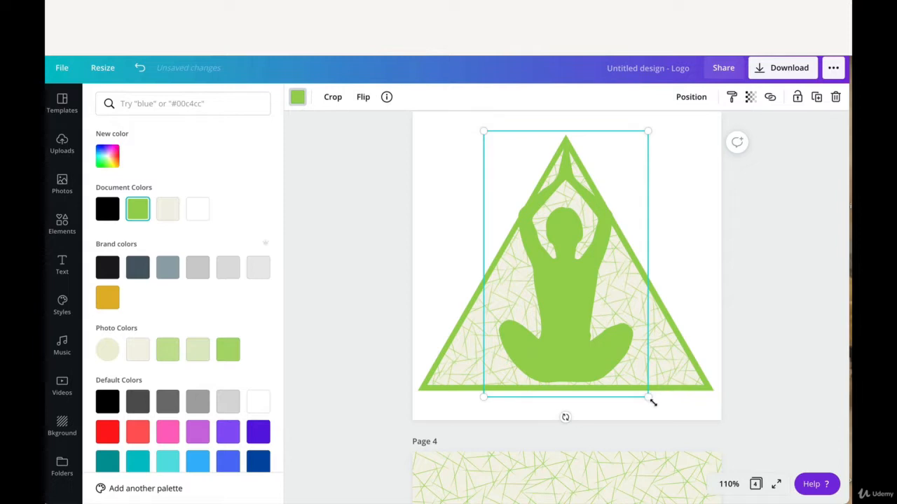
{"action": "left_click_drag", "start_coordinate": [652, 403], "coordinate": [651, 404]}
{"action": "left_click", "coordinate": [432, 289]}
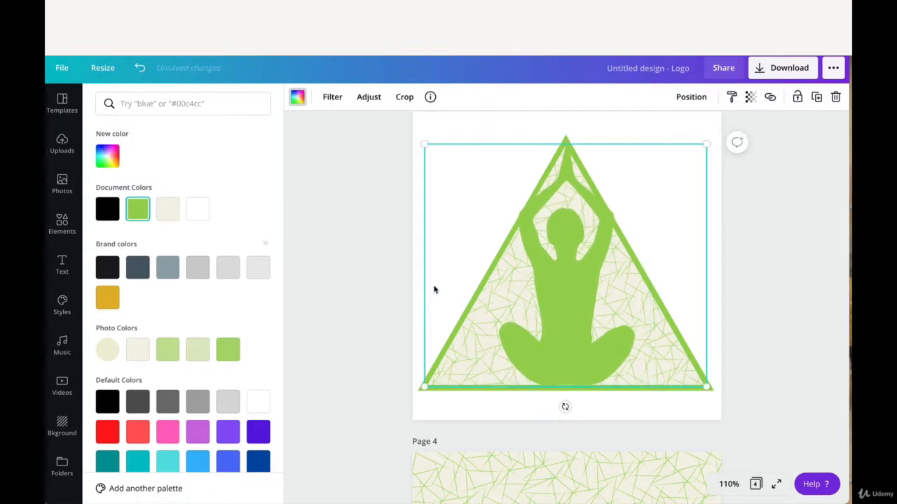
{"action": "left_click_drag", "start_coordinate": [433, 289], "coordinate": [438, 297]}
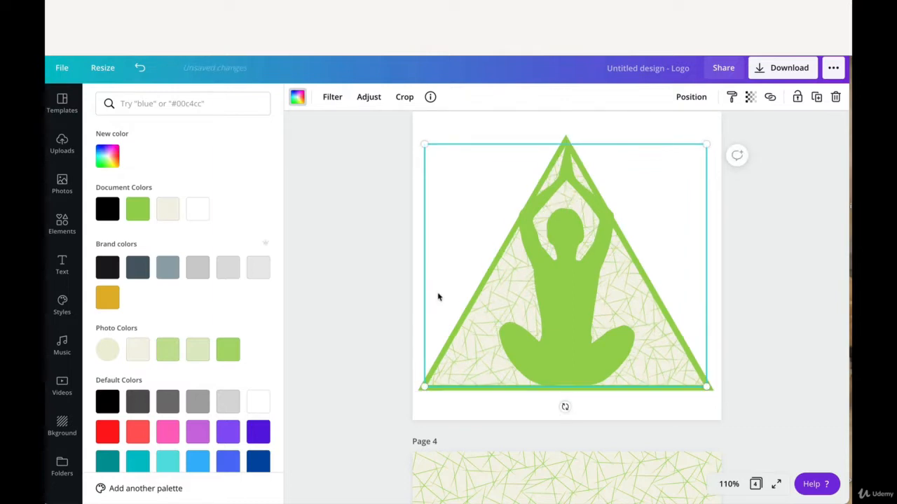
{"action": "left_click", "coordinate": [568, 139]}
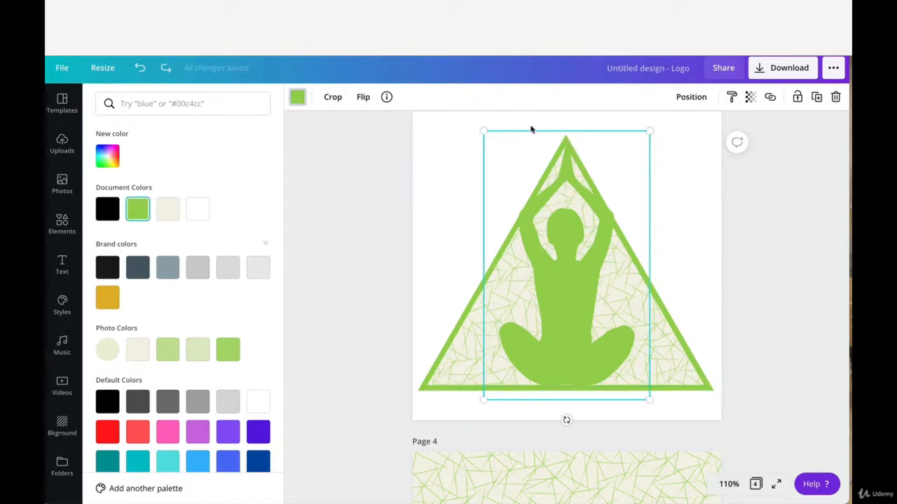
- Enlarge the green triangle slightly and shift it right and up to thicken the border evenly around the patterned triangle
{"action": "left_click", "coordinate": [419, 391]}
{"action": "left_click_drag", "start_coordinate": [416, 397], "coordinate": [414, 397]}
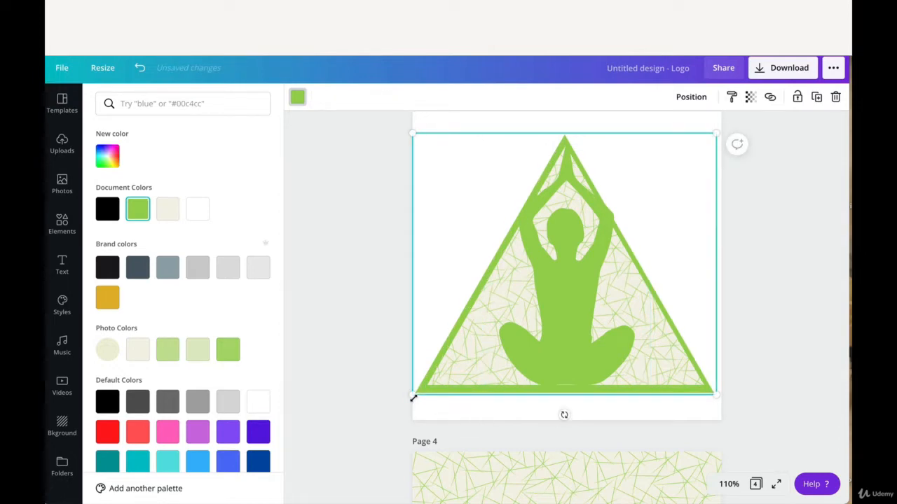
{"action": "key", "text": "Right"}
{"action": "key", "text": "Right"}
{"action": "key", "text": "Up"}
{"action": "key", "text": "Right"}
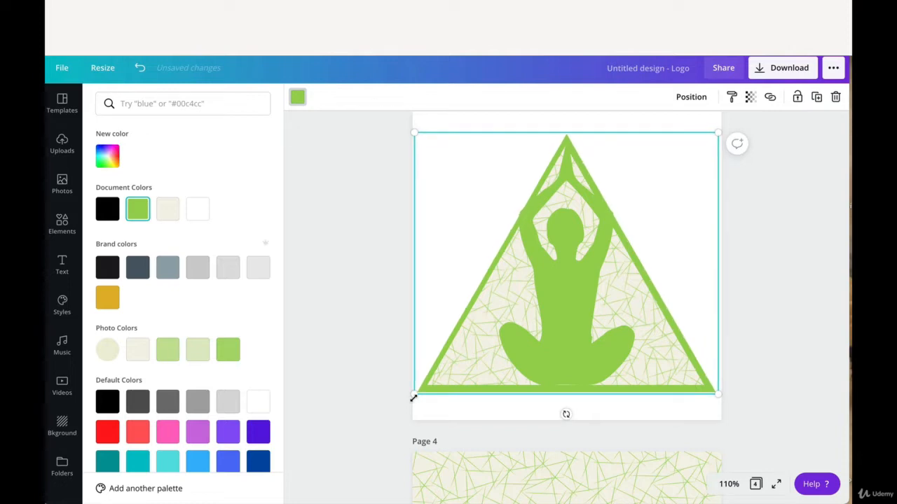
{"action": "key", "text": "Right"}
{"action": "key", "text": "Up"}
{"action": "key", "text": "Up"}
{"action": "key", "text": "Up"}
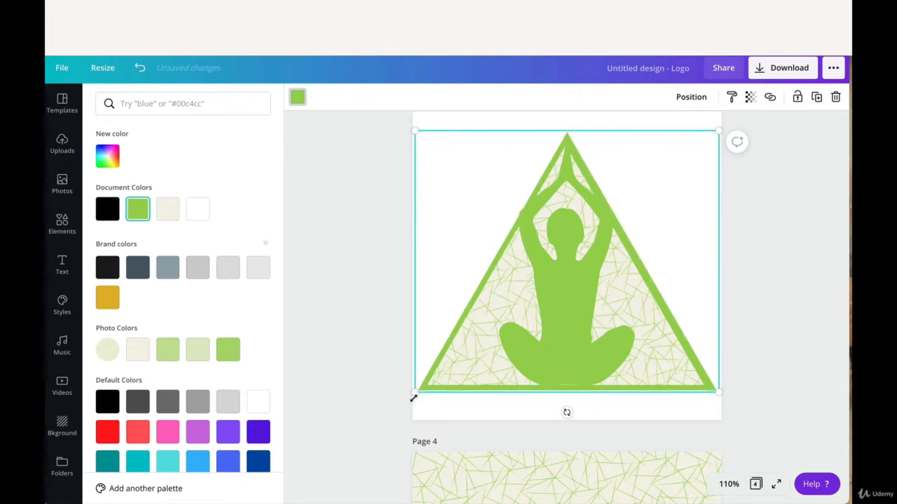
{"action": "key", "text": "Up"}
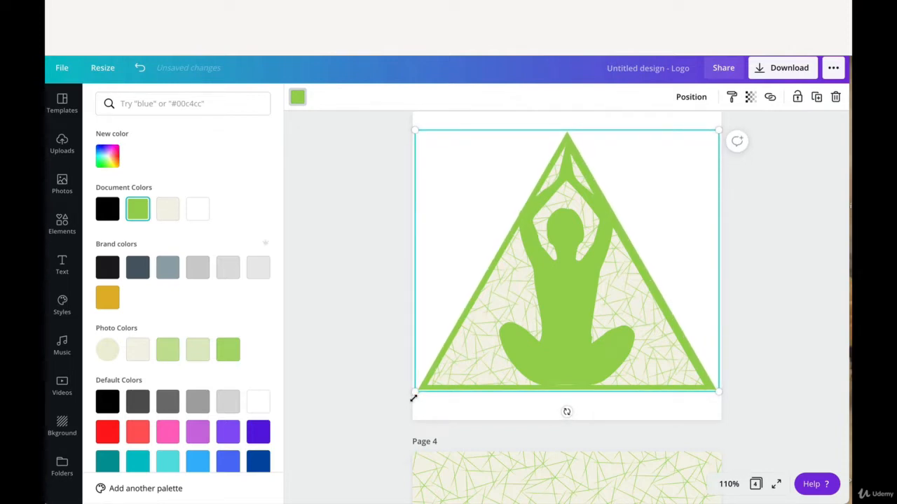
{"action": "key", "text": "Up"}
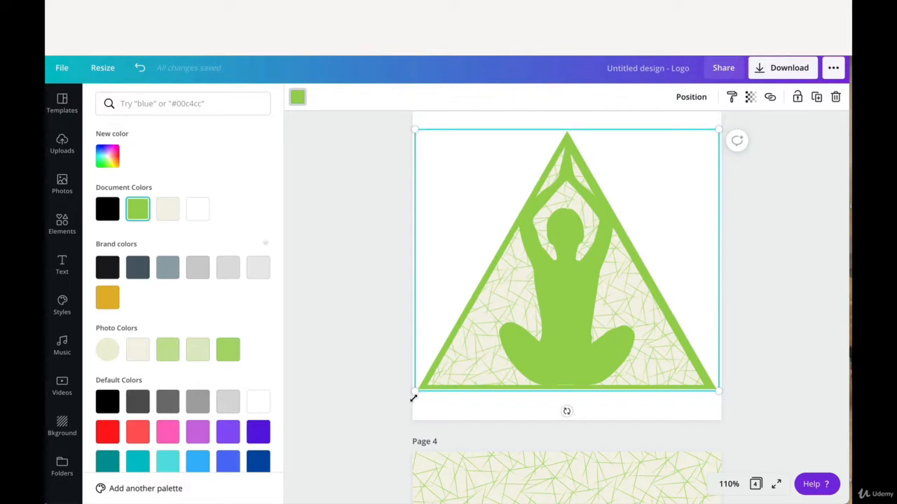
- Nudge the patterned triangle up slightly to even out the green border along its base
{"action": "left_click", "coordinate": [487, 364]}
{"action": "left_click", "coordinate": [460, 372]}
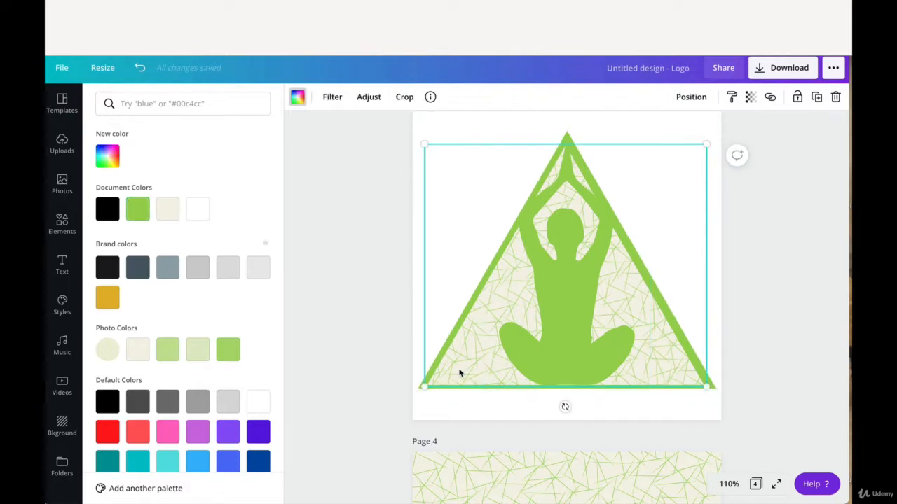
{"action": "key", "text": "Up"}
{"action": "key", "text": "Up"}
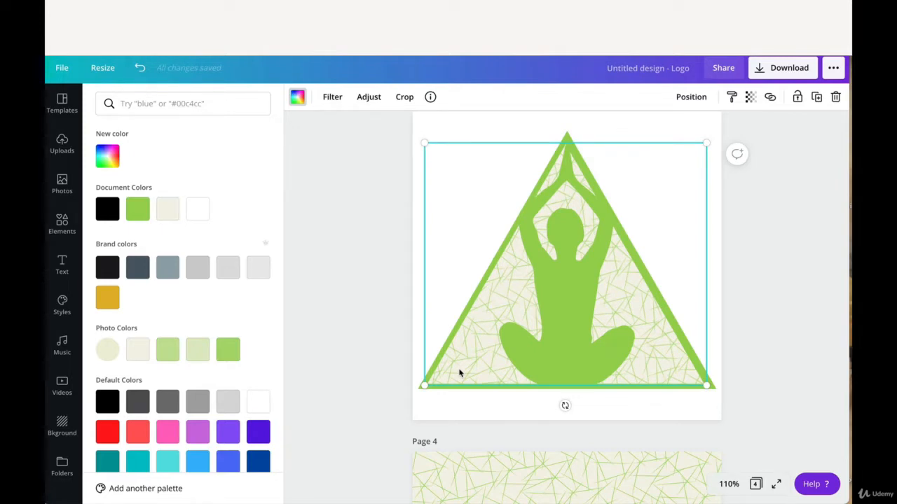
- Nudge the silhouette slightly right and the green border triangle slightly left to line them up
{"action": "left_click", "coordinate": [641, 136]}
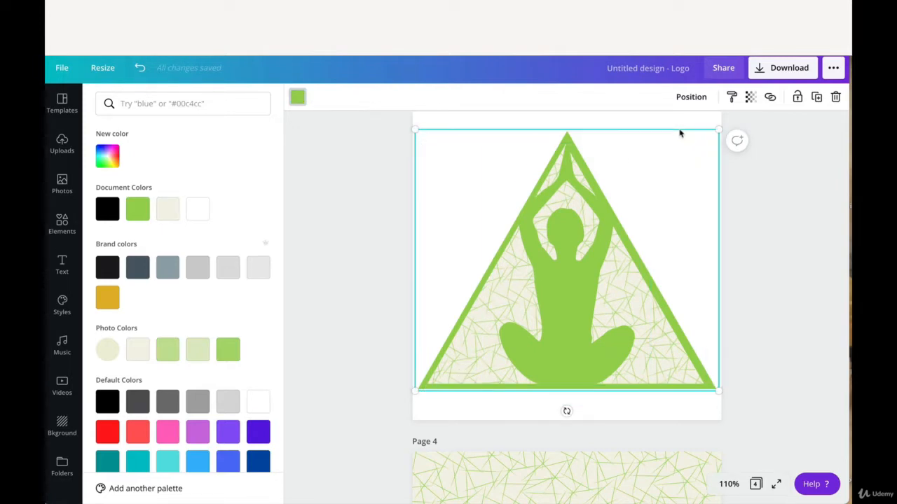
{"action": "left_click", "coordinate": [579, 163]}
{"action": "key", "text": "Right"}
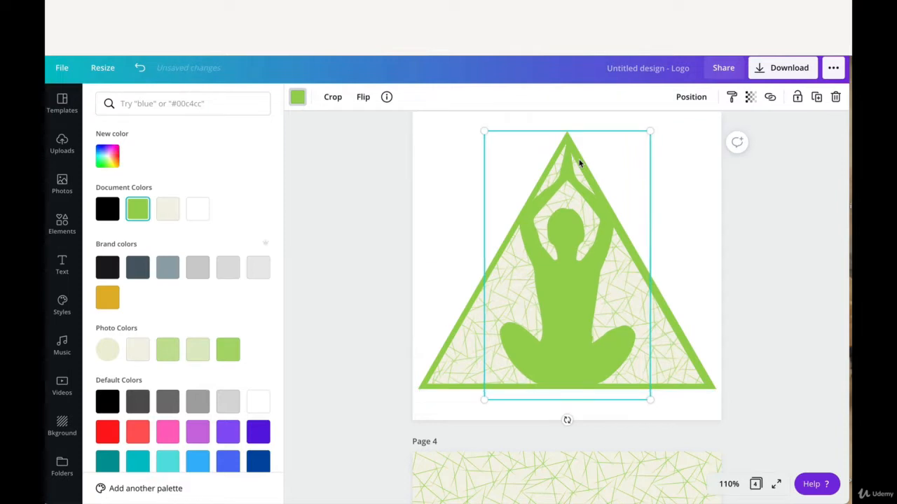
{"action": "left_click", "coordinate": [428, 382]}
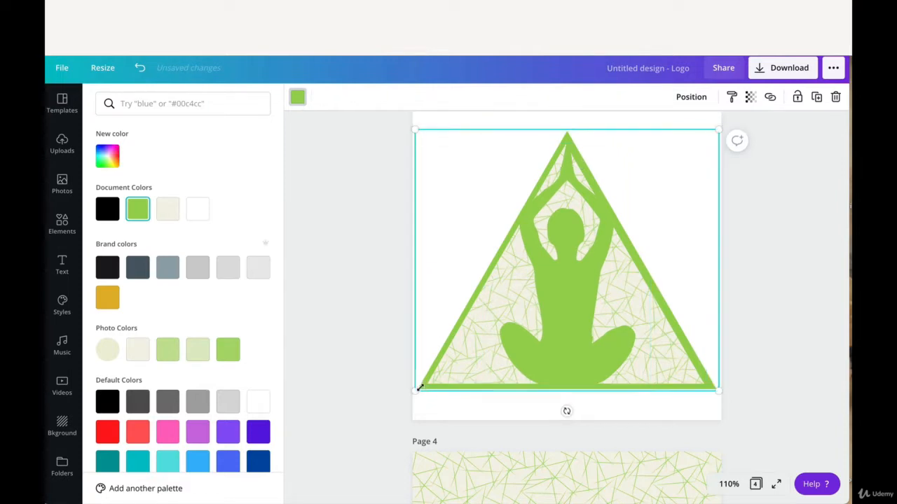
{"action": "key", "text": "Left"}
{"action": "key", "text": "Left"}
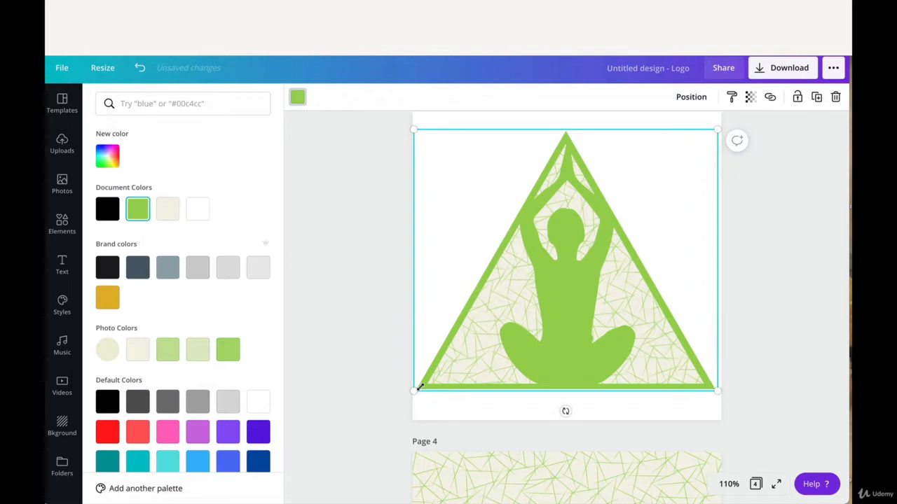
{"action": "key", "text": "Right"}
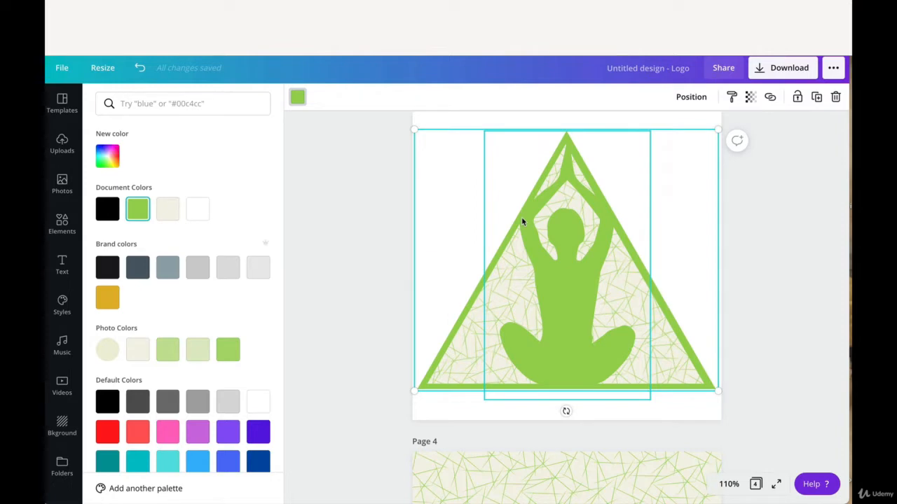
- Shrink the silhouette and both triangles together slightly and move them up to leave room for text beneath
{"action": "scroll", "coordinate": [521, 217], "scroll_direction": "up", "scroll_amount": 1}
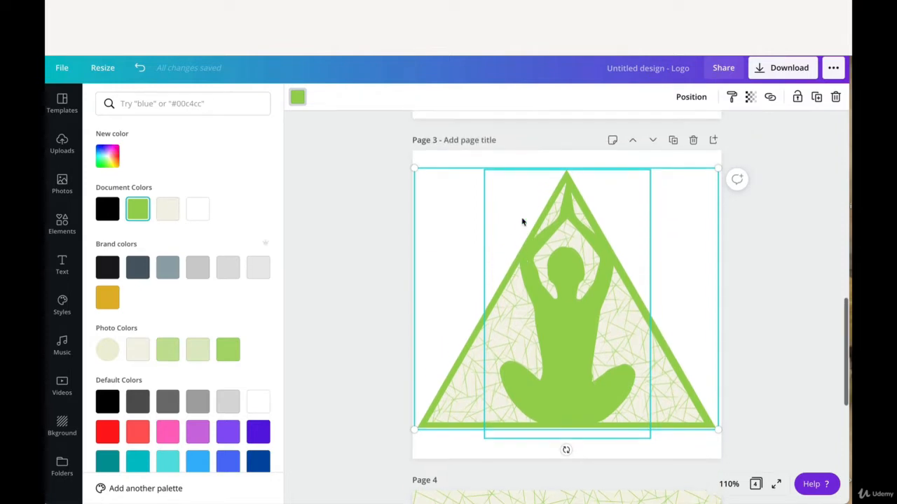
{"action": "left_click", "coordinate": [489, 160]}
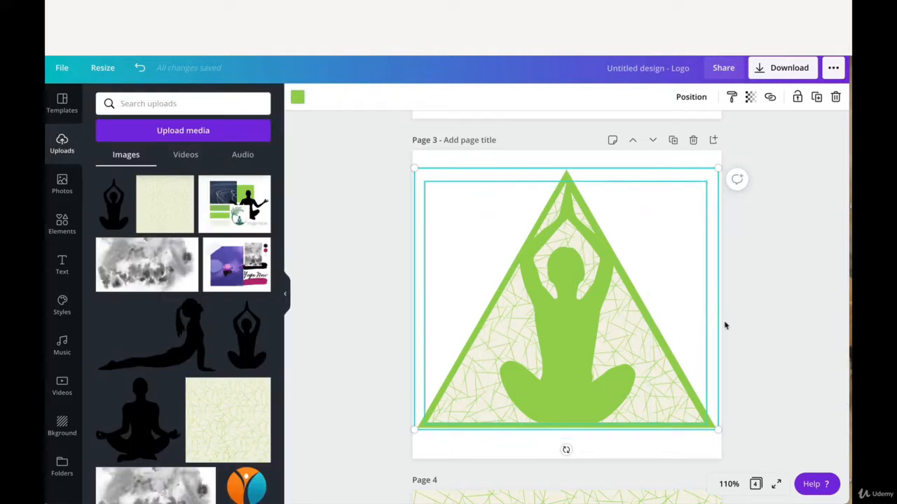
{"action": "left_click", "coordinate": [761, 350]}
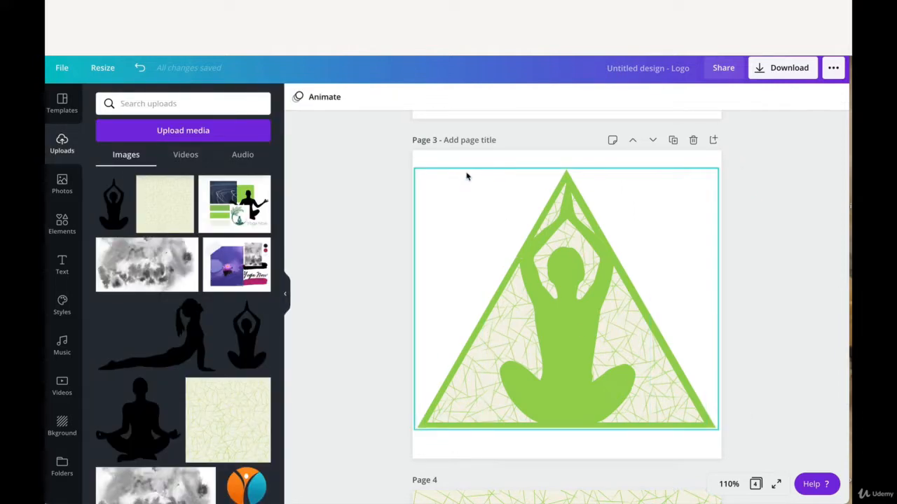
{"action": "left_click", "coordinate": [443, 157]}
{"action": "left_click_drag", "start_coordinate": [400, 157], "coordinate": [726, 459]}
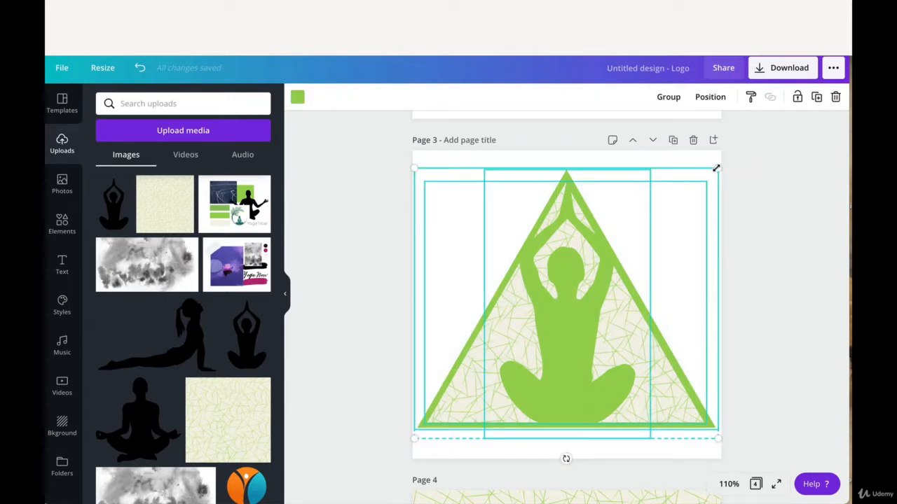
{"action": "left_click_drag", "start_coordinate": [715, 168], "coordinate": [691, 192]}
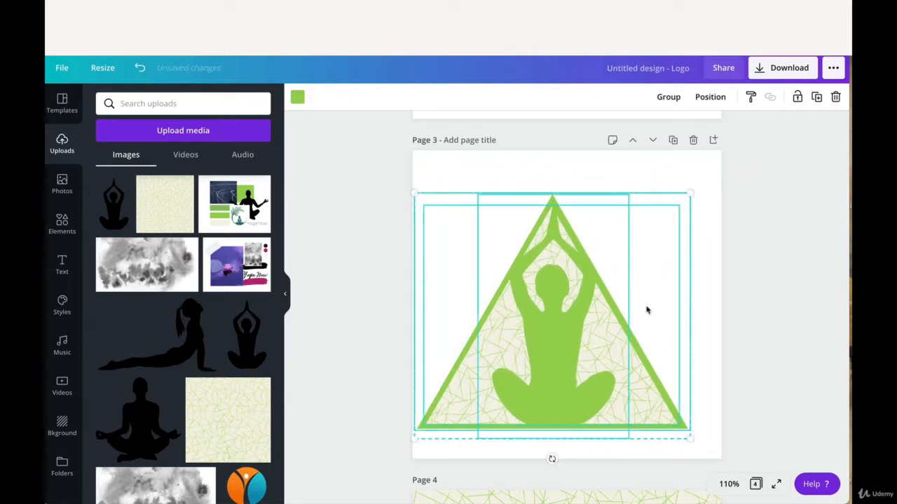
{"action": "left_click_drag", "start_coordinate": [630, 336], "coordinate": [646, 301]}
{"action": "left_click", "coordinate": [778, 324]}
- Set the yoga silhouette's transparency to 85
{"action": "left_click", "coordinate": [571, 201]}
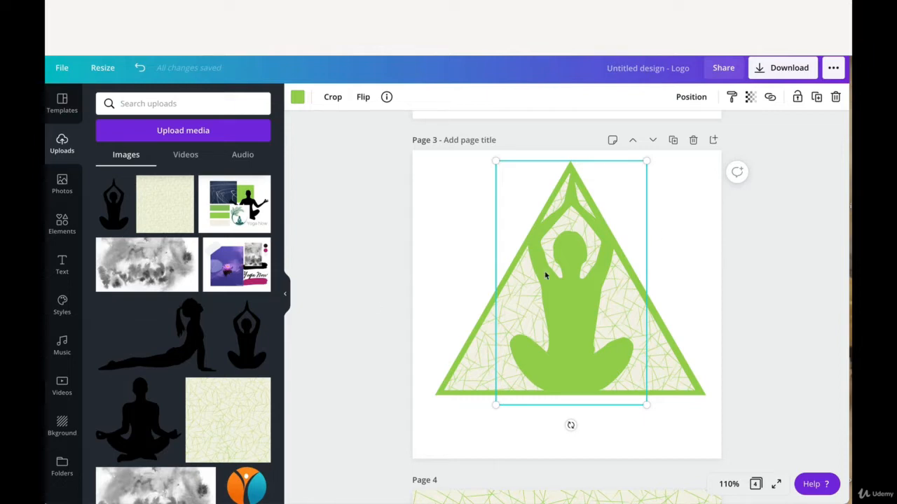
{"action": "left_click", "coordinate": [748, 100]}
{"action": "left_click", "coordinate": [740, 125]}
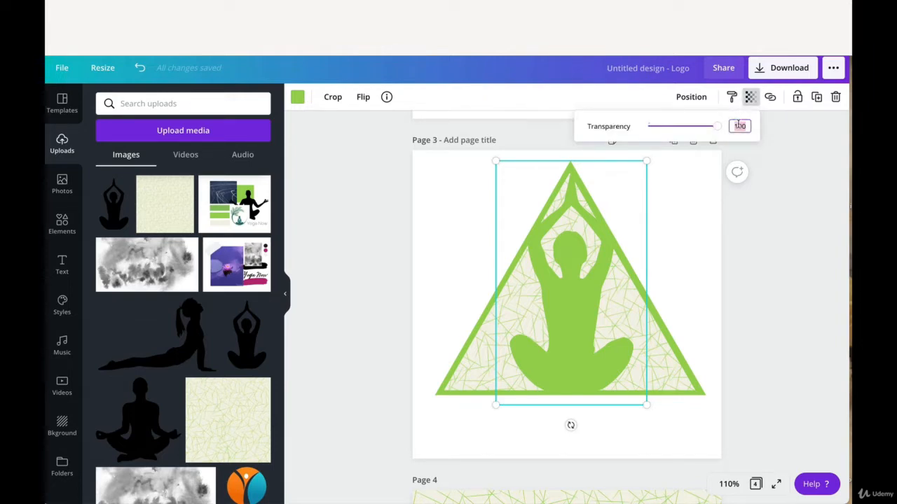
{"action": "type", "text": "85"}
{"action": "left_click", "coordinate": [747, 212]}
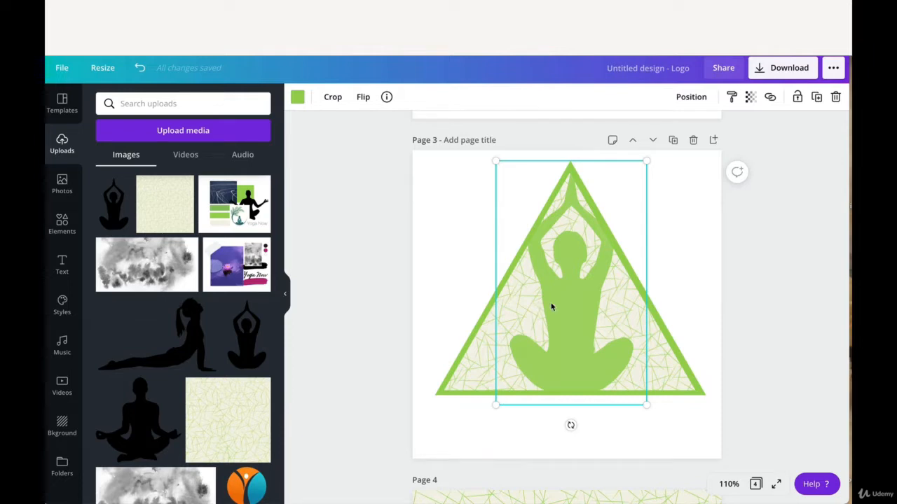
- Set the green border triangle's transparency to 85 to match the silhouette
{"action": "left_click", "coordinate": [475, 330]}
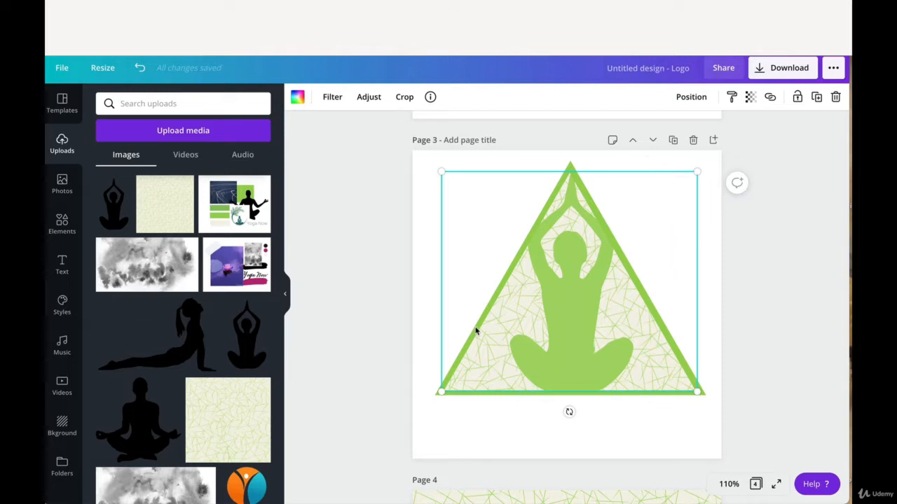
{"action": "left_click", "coordinate": [432, 407]}
{"action": "left_click", "coordinate": [437, 395]}
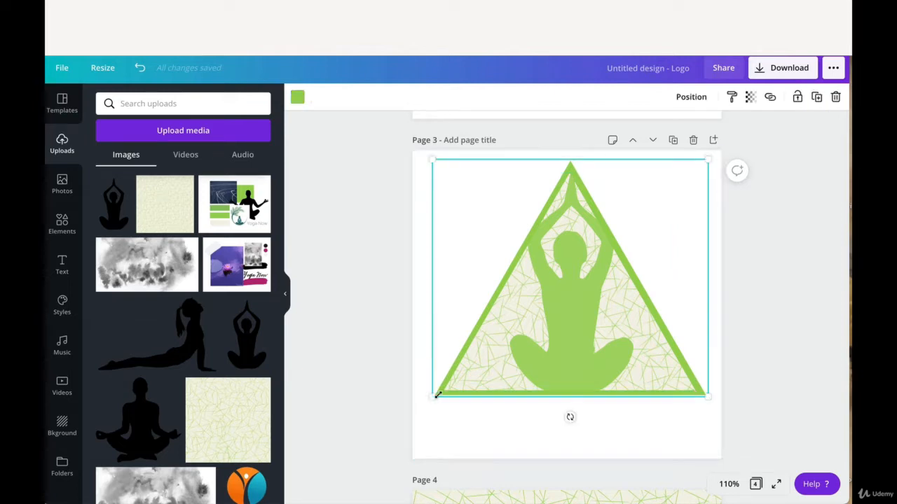
{"action": "left_click", "coordinate": [750, 97]}
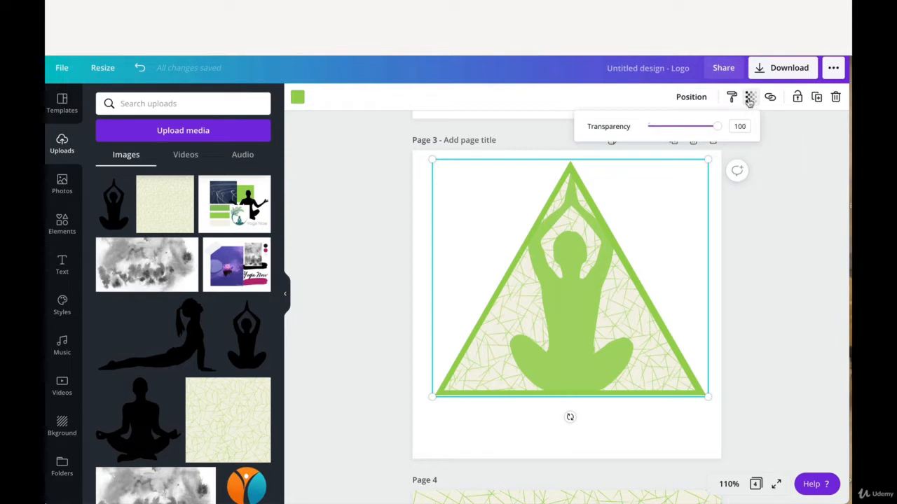
{"action": "double_click", "coordinate": [739, 126]}
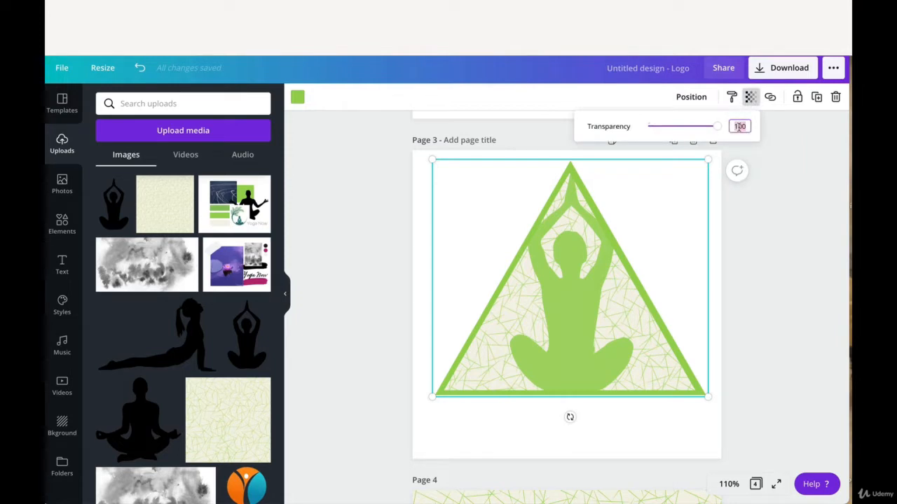
{"action": "type", "text": "85"}
{"action": "left_click", "coordinate": [770, 257]}
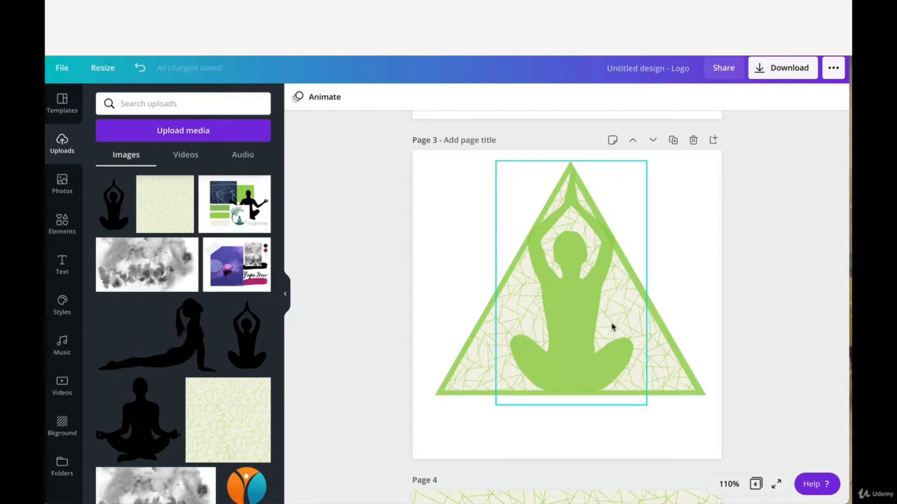
{"action": "left_click", "coordinate": [410, 400]}
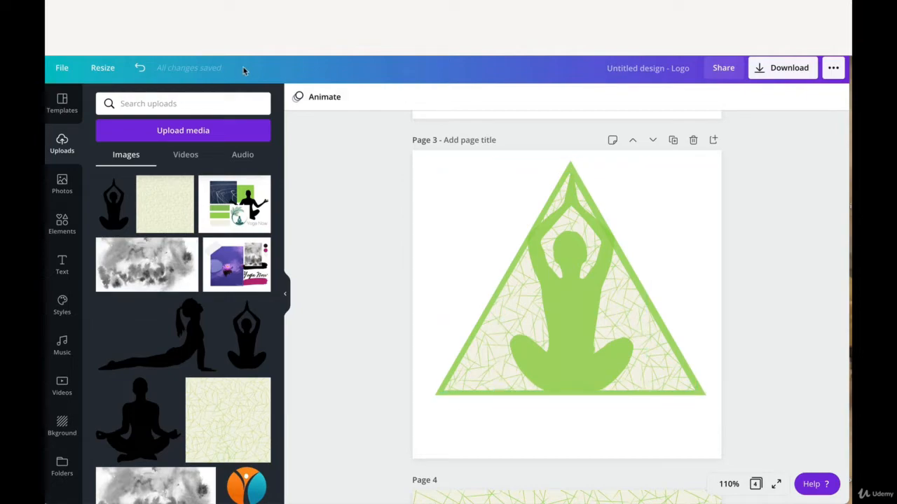
- Add a heading below the triangle on page 3 reading "Yoga Now"
{"action": "left_click", "coordinate": [61, 264]}
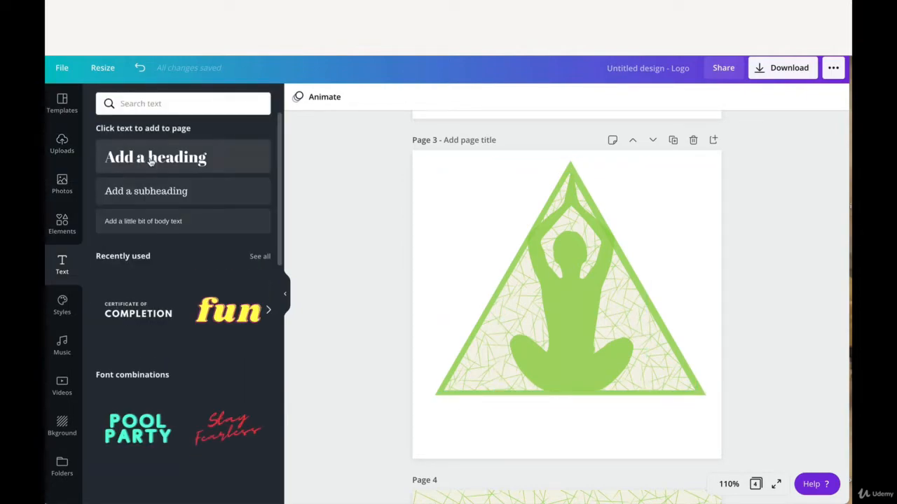
{"action": "left_click_drag", "start_coordinate": [150, 161], "coordinate": [527, 425]}
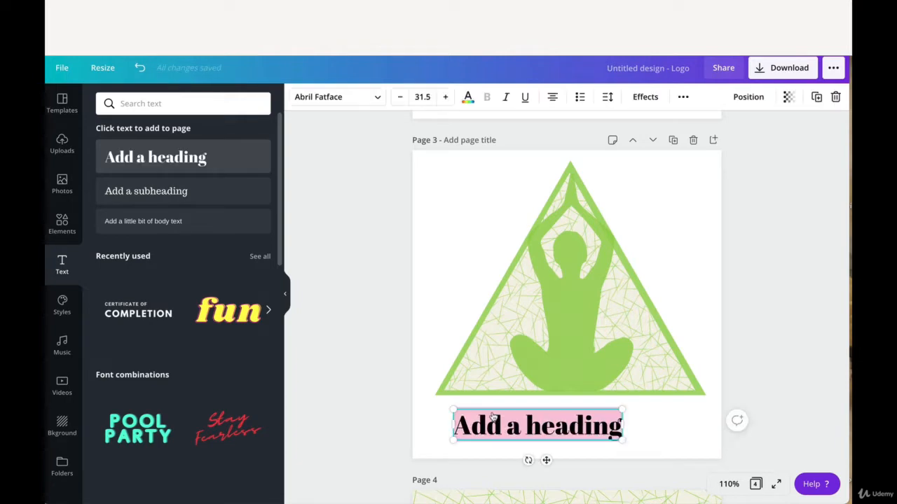
{"action": "double_click", "coordinate": [539, 426]}
{"action": "left_click", "coordinate": [540, 426]}
{"action": "triple_click", "coordinate": [538, 425]}
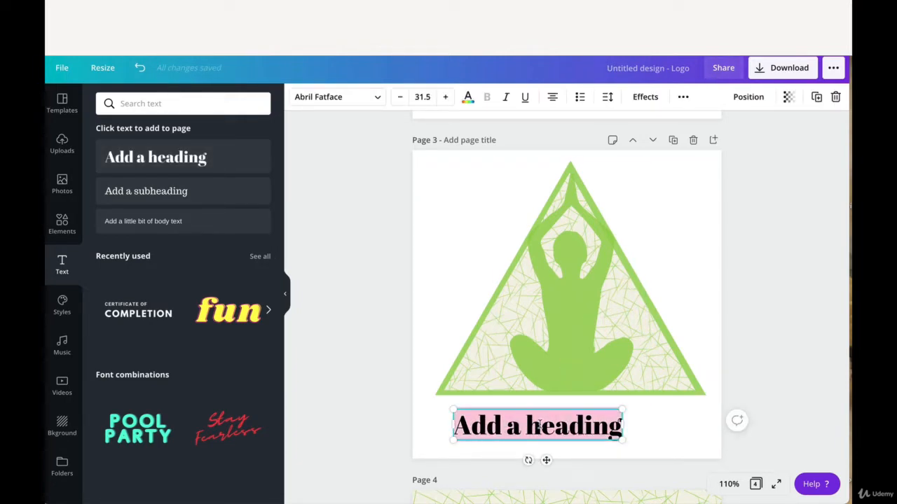
{"action": "type", "text": "Yoga"}
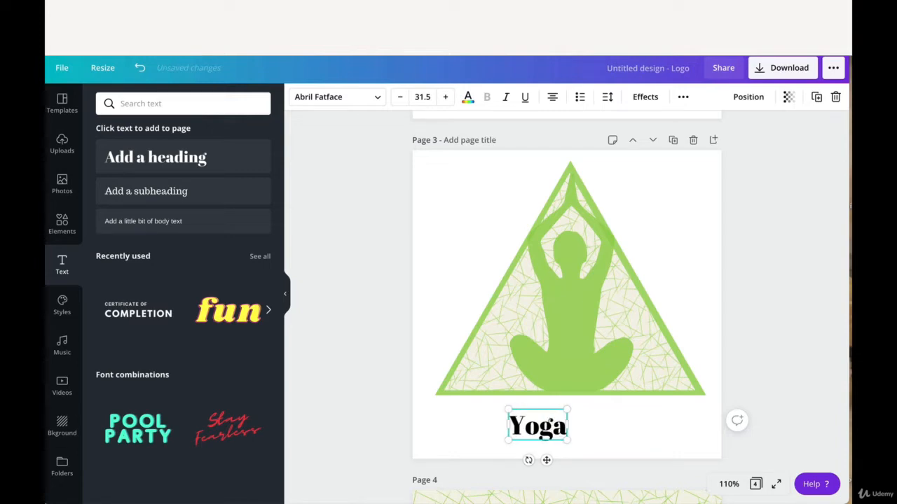
{"action": "type", "text": " Now"}
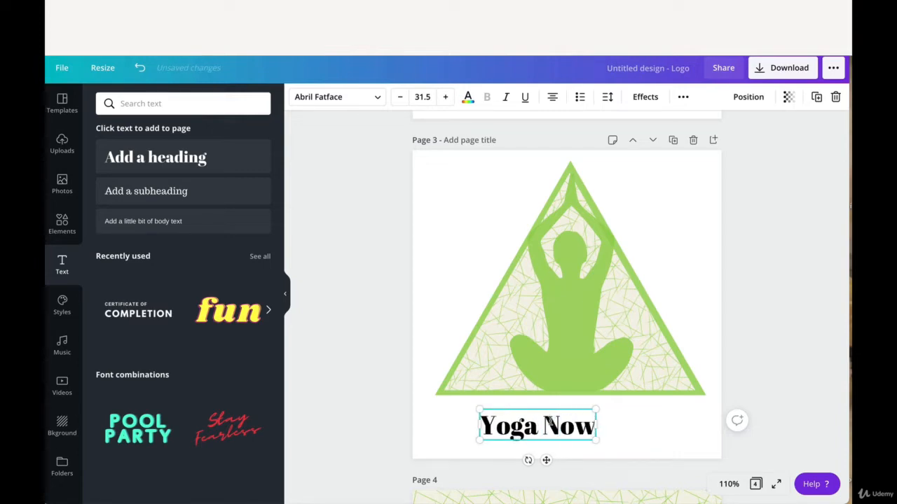
- Switch the Yoga Now heading to uppercase and set its font to Raleway Thin
{"action": "key", "text": "ctrl+a"}
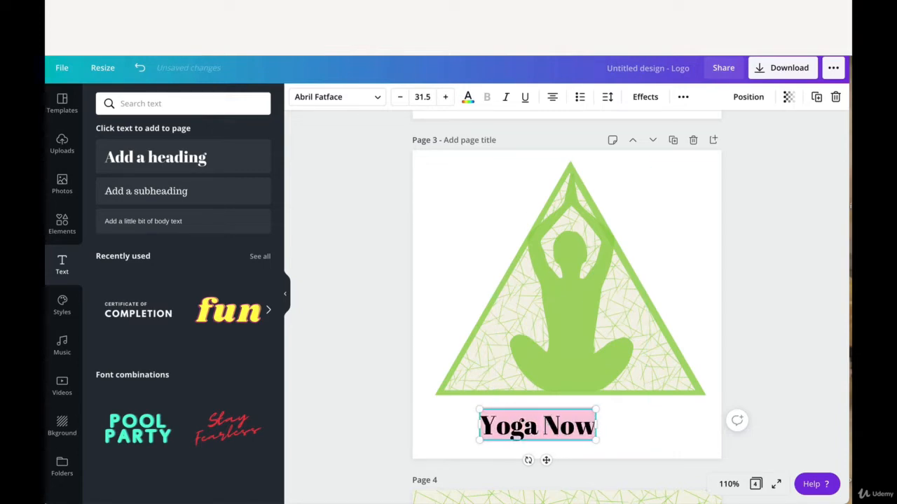
{"action": "left_click", "coordinate": [681, 98]}
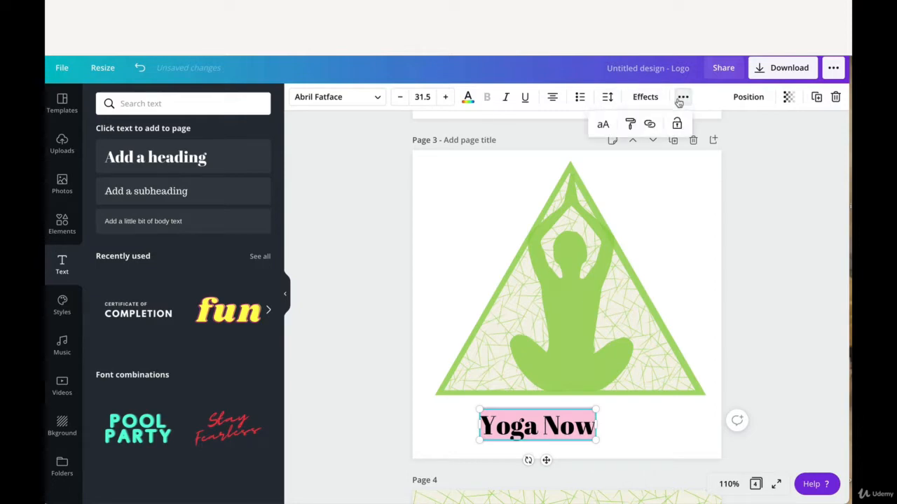
{"action": "left_click", "coordinate": [605, 124]}
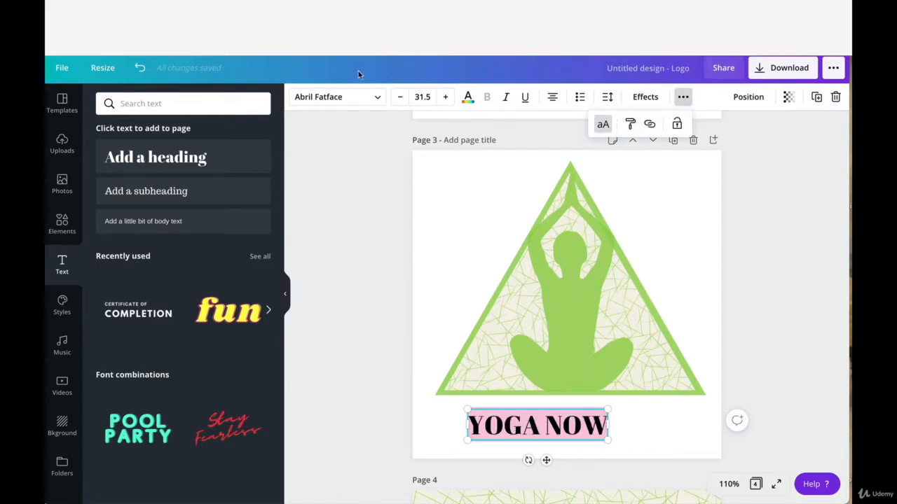
{"action": "left_click", "coordinate": [378, 98]}
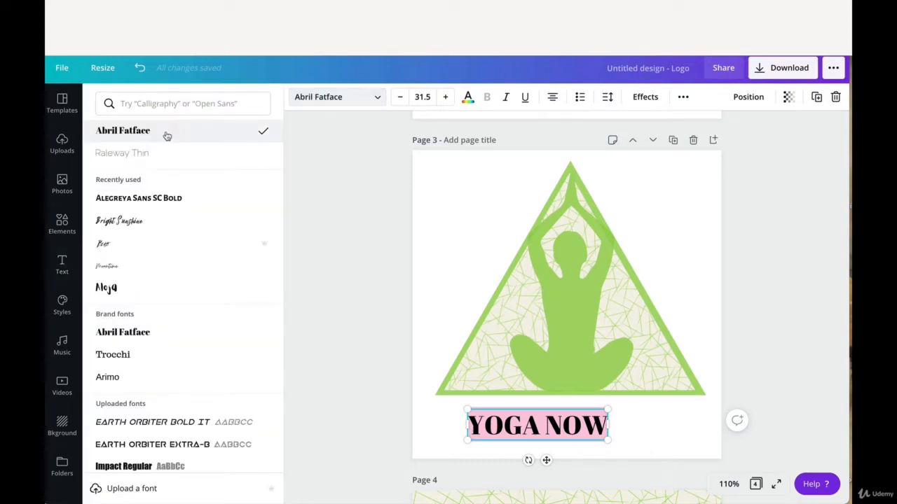
{"action": "left_click", "coordinate": [160, 153]}
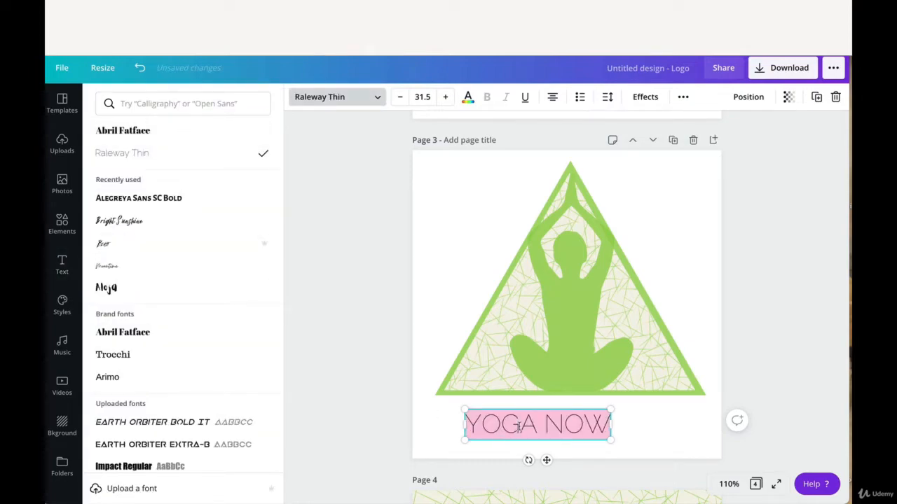
{"action": "left_click", "coordinate": [657, 434]}
- Enlarge the heading to size 58 and place it directly under the triangle, spanning the triangle's full width
{"action": "left_click_drag", "start_coordinate": [611, 443], "coordinate": [712, 461]}
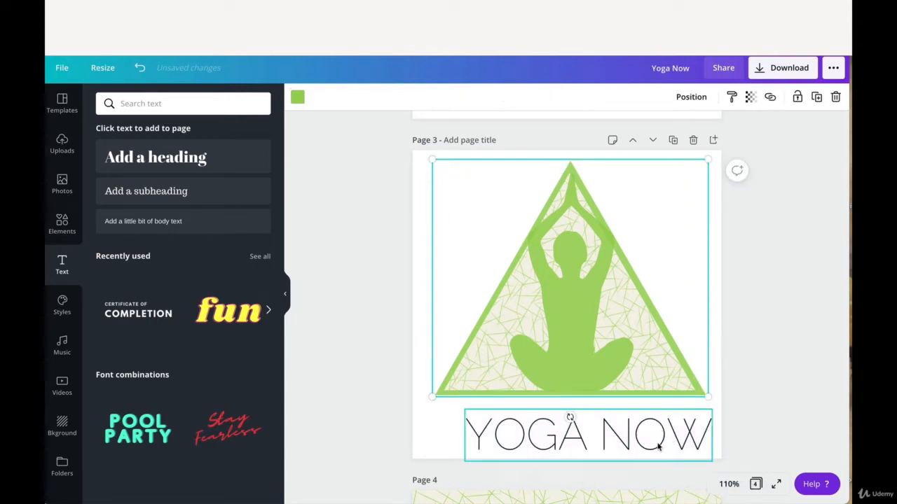
{"action": "left_click_drag", "start_coordinate": [661, 444], "coordinate": [630, 423]}
{"action": "left_click_drag", "start_coordinate": [684, 439], "coordinate": [704, 456]}
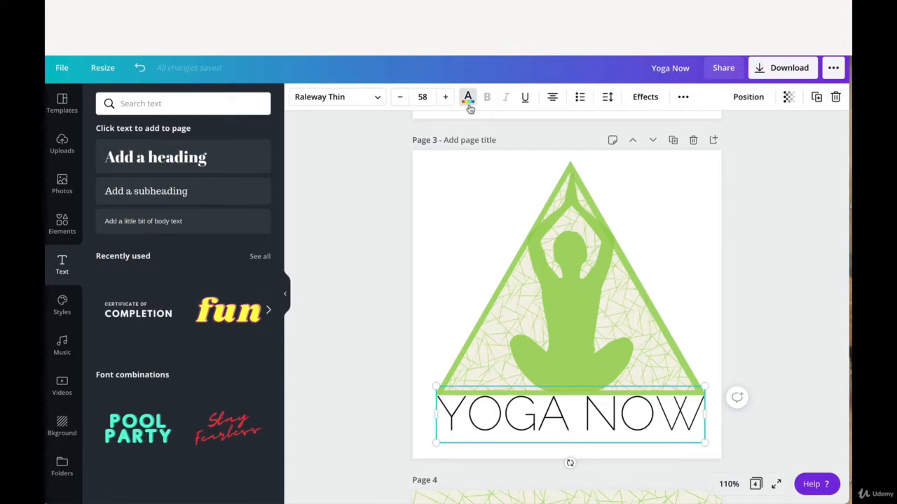
- Recolour the heading text green #AAD765, sampled from the yoga silhouette
{"action": "left_click", "coordinate": [468, 103]}
{"action": "left_click", "coordinate": [107, 156]}
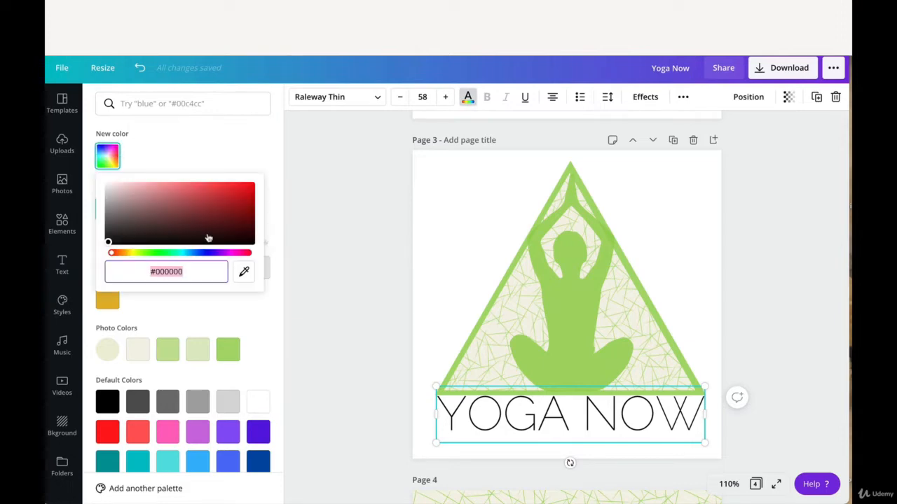
{"action": "left_click", "coordinate": [244, 271]}
{"action": "left_click", "coordinate": [564, 327]}
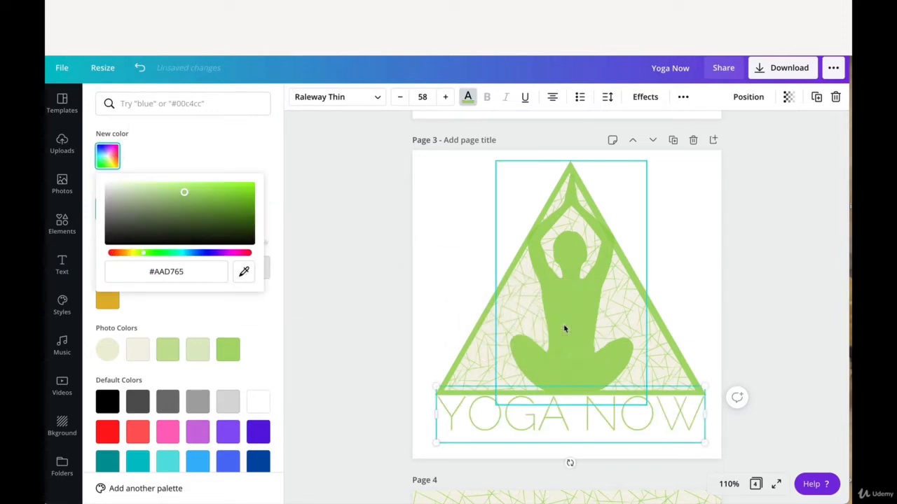
- Set the transparency of the YOGA NOW heading on page 3 to 80
{"action": "left_click", "coordinate": [647, 429]}
{"action": "left_click", "coordinate": [789, 98]}
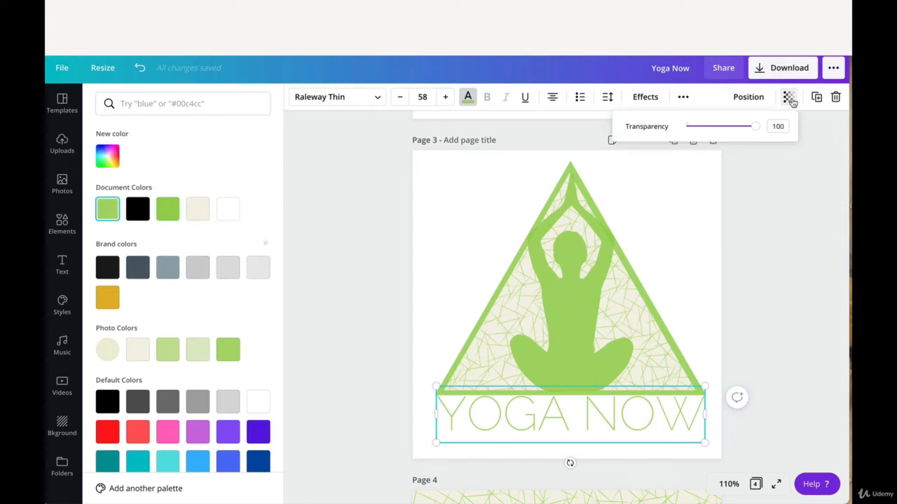
{"action": "left_click", "coordinate": [784, 122]}
{"action": "type", "text": "8"}
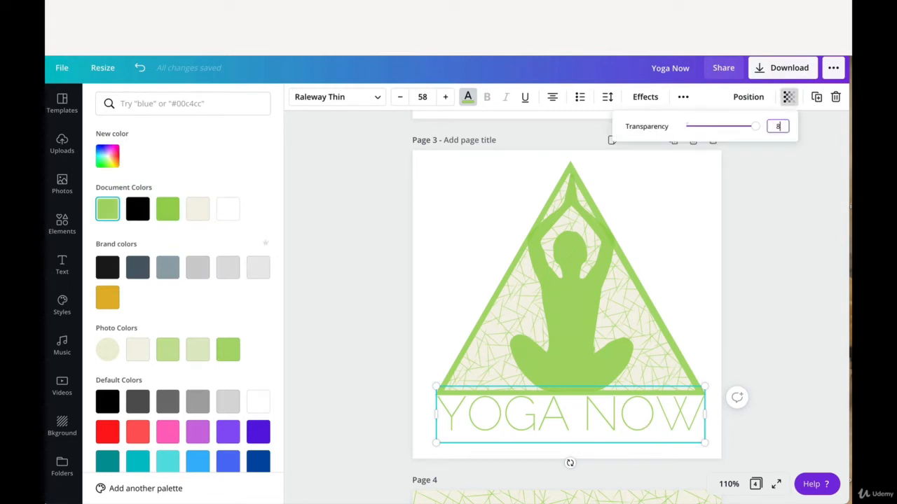
{"action": "type", "text": "0"}
{"action": "key", "text": "Return"}
{"action": "left_click", "coordinate": [689, 243]}
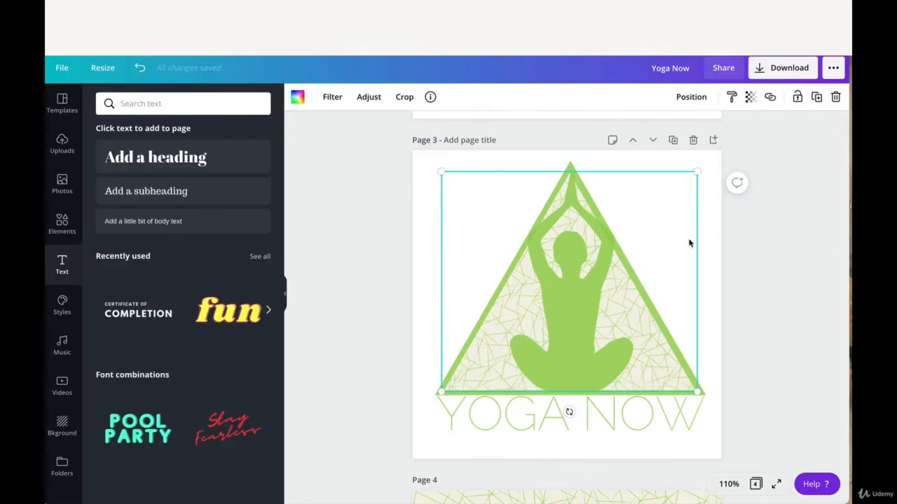
- Nudge the YOGA NOW heading up two steps and left one step beneath the triangle
{"action": "left_click", "coordinate": [552, 439]}
{"action": "key", "text": "Up"}
{"action": "key", "text": "Up"}
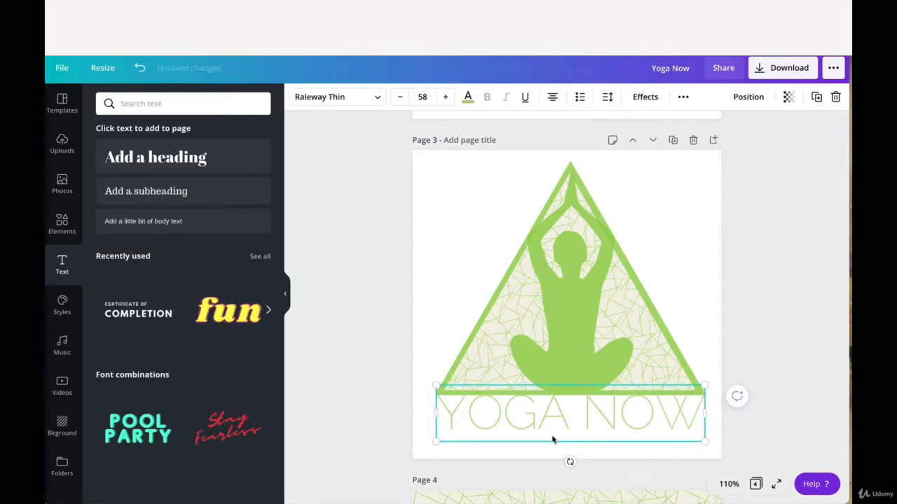
{"action": "key", "text": "Left"}
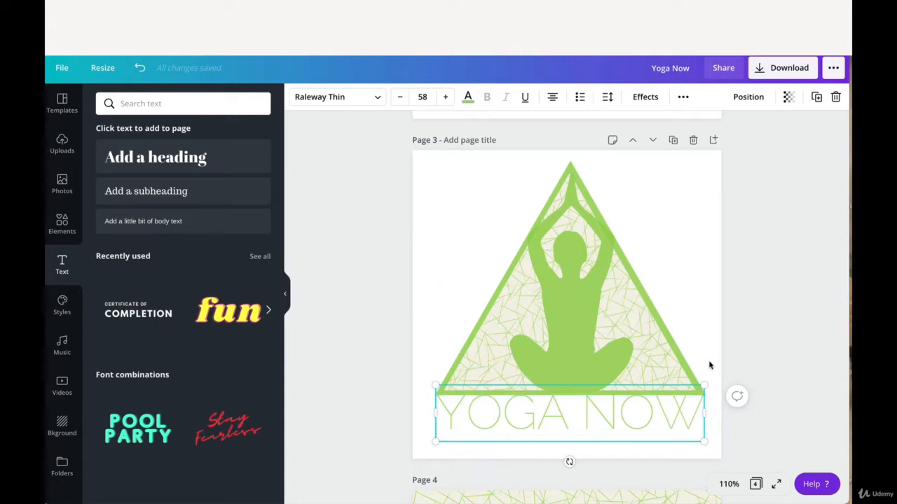
{"action": "left_click", "coordinate": [709, 328]}
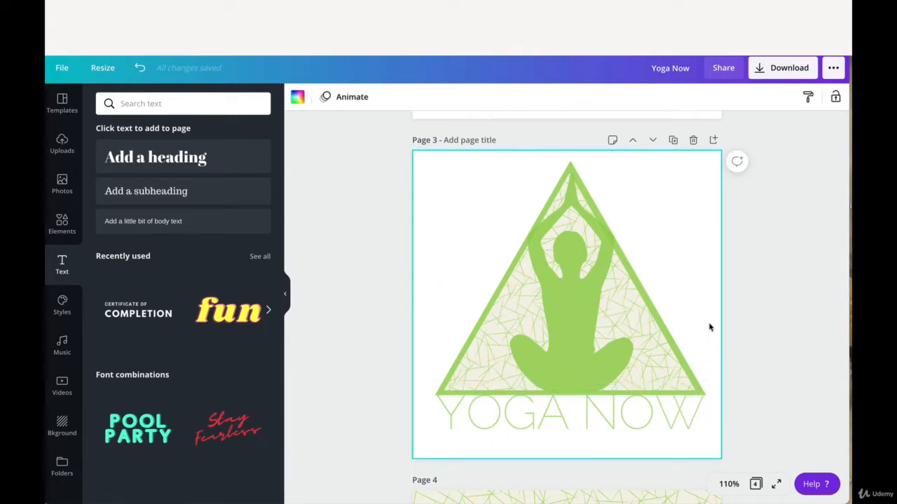
- Enlarge the YOGA NOW heading very slightly so it matches the width of the triangle's base
{"action": "left_click", "coordinate": [673, 412]}
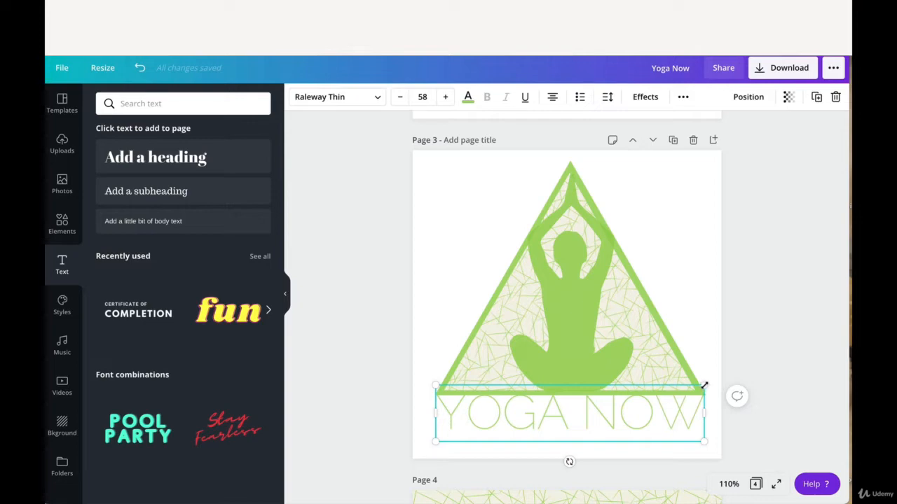
{"action": "left_click_drag", "start_coordinate": [704, 384], "coordinate": [705, 384]}
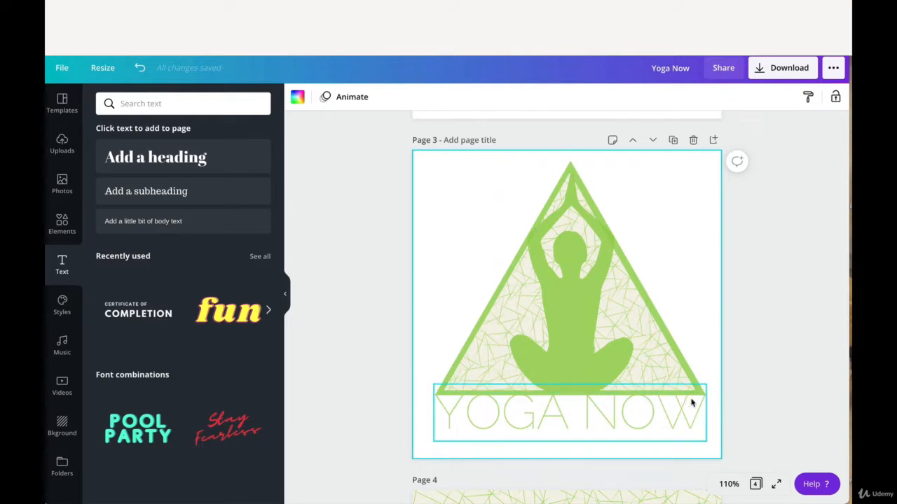
{"action": "left_click", "coordinate": [787, 363]}
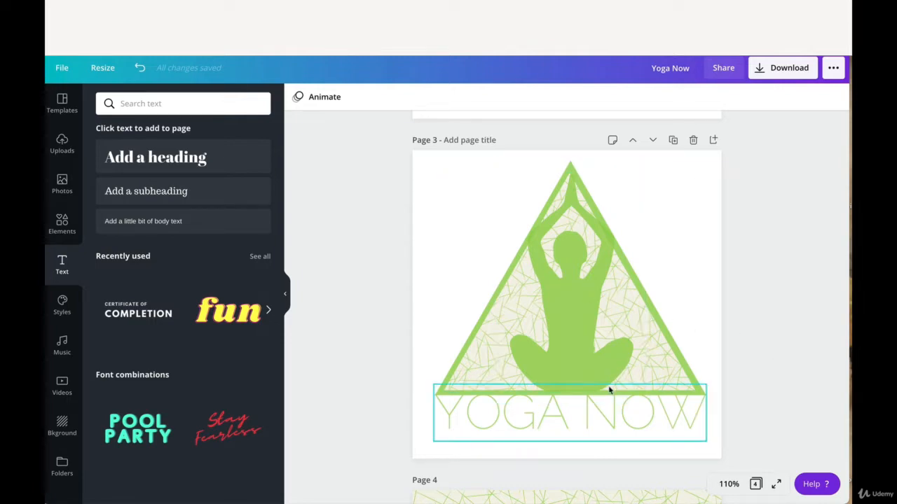
- Download only page 3 as a PNG with a transparent background
{"action": "left_click", "coordinate": [771, 75]}
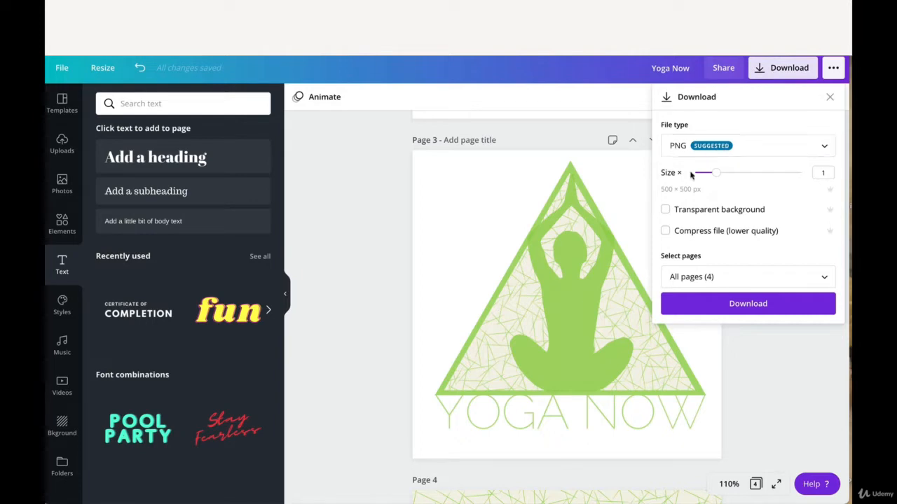
{"action": "left_click", "coordinate": [665, 213]}
{"action": "left_click", "coordinate": [695, 277]}
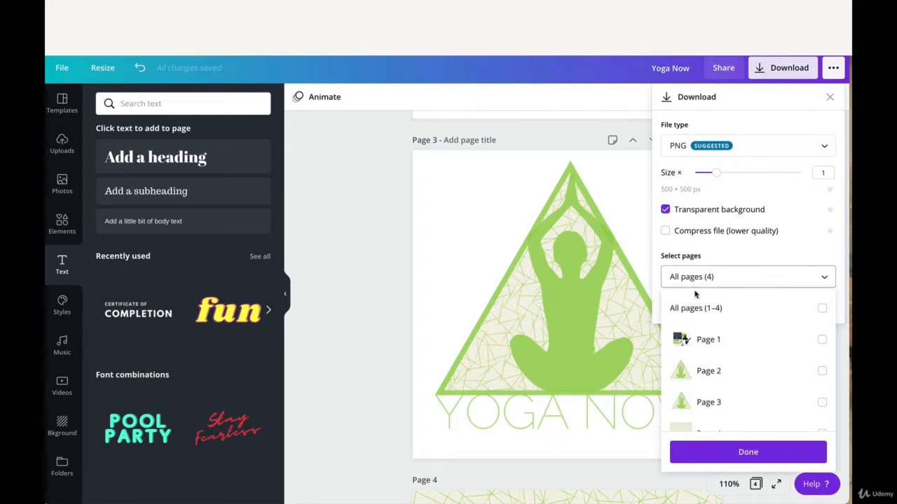
{"action": "left_click", "coordinate": [698, 403]}
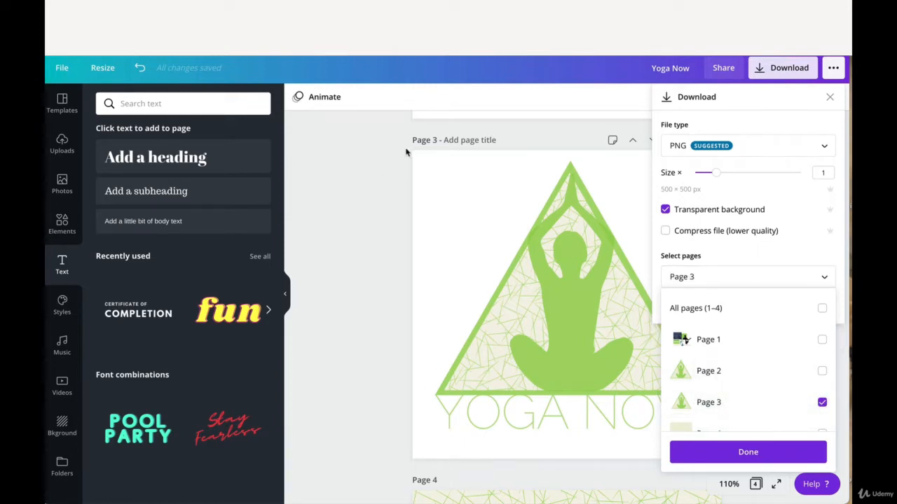
{"action": "left_click", "coordinate": [733, 457]}
{"action": "left_click", "coordinate": [754, 307]}
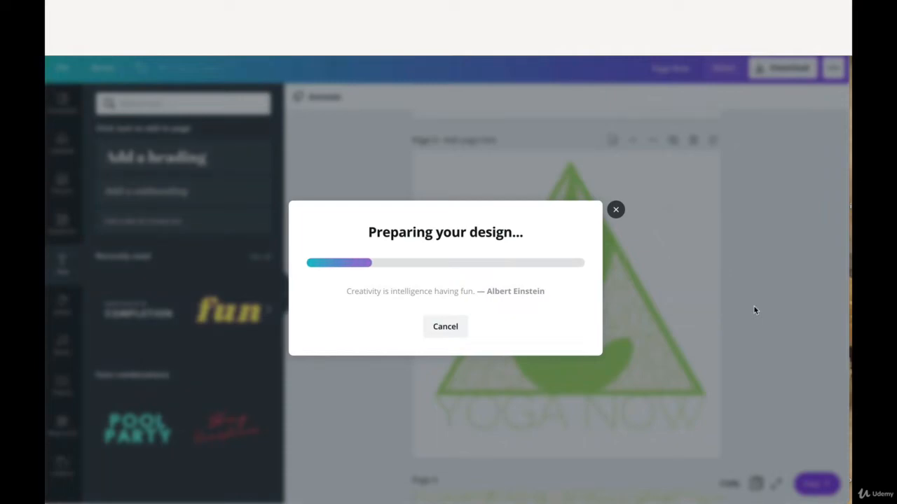
- Save the downloaded logo to the Desktop as "Yoga Now Logo 2.png"
{"action": "key", "text": "Right"}
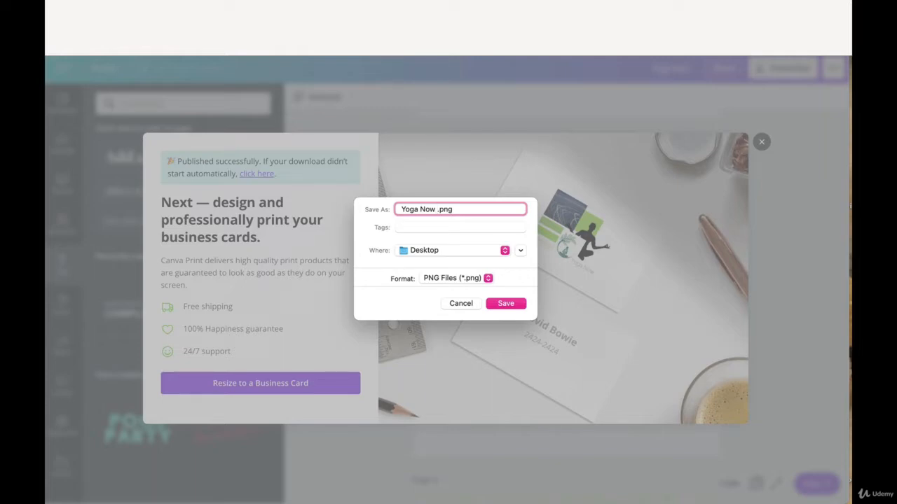
{"action": "type", "text": "Logo 2"}
{"action": "left_click", "coordinate": [510, 304]}
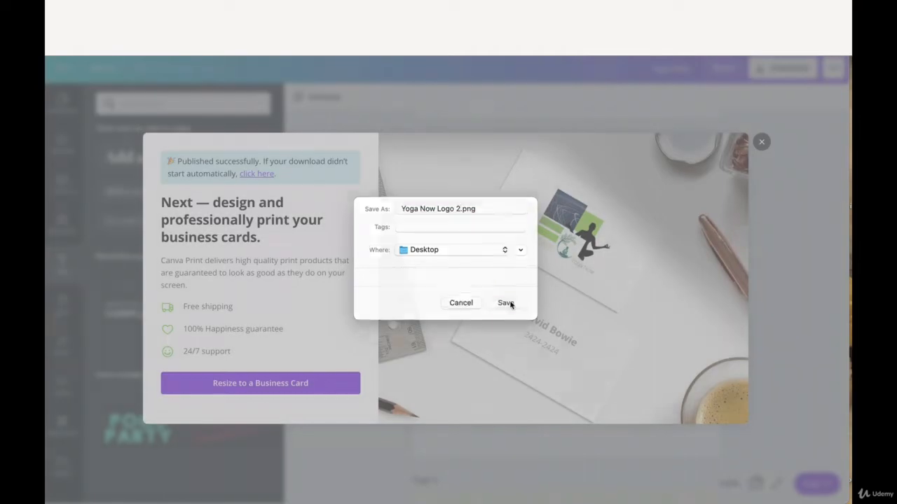
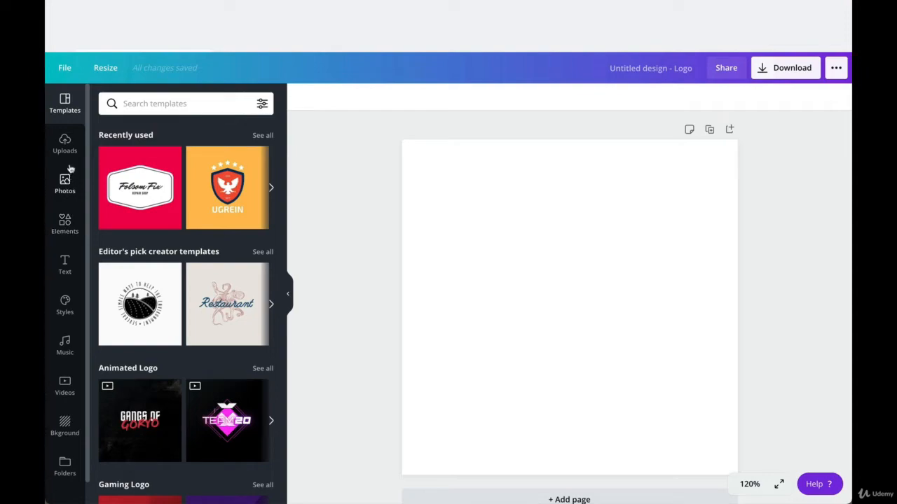
- Upload the mood board LOGO 3.png from the Finished Mood Board folder to the new logo design
{"action": "left_click", "coordinate": [65, 144]}
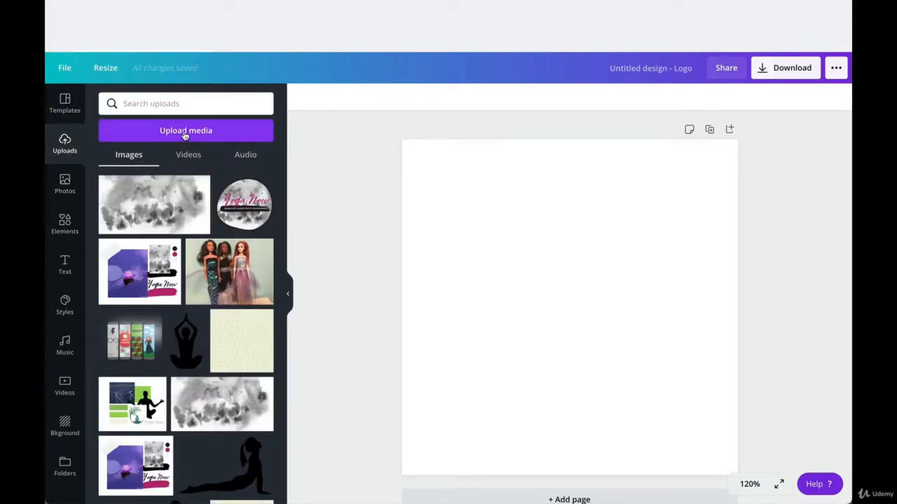
{"action": "left_click", "coordinate": [185, 132]}
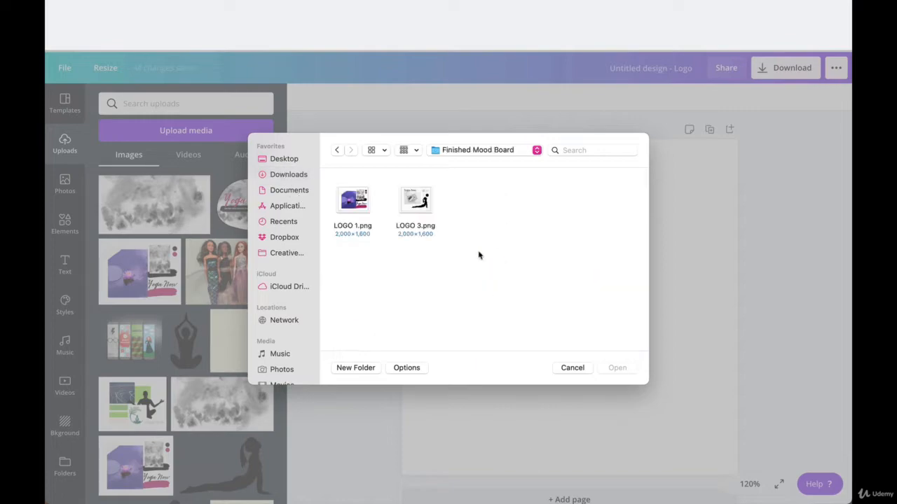
{"action": "left_click", "coordinate": [415, 200]}
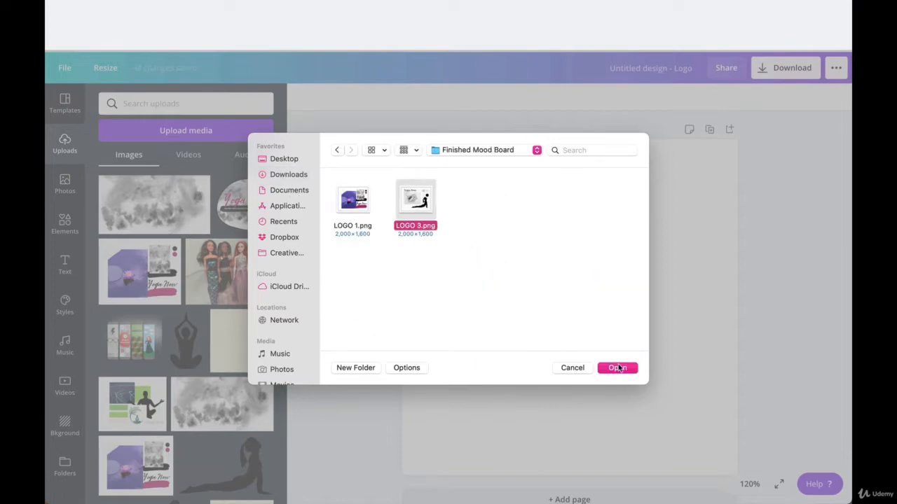
{"action": "left_click", "coordinate": [618, 368]}
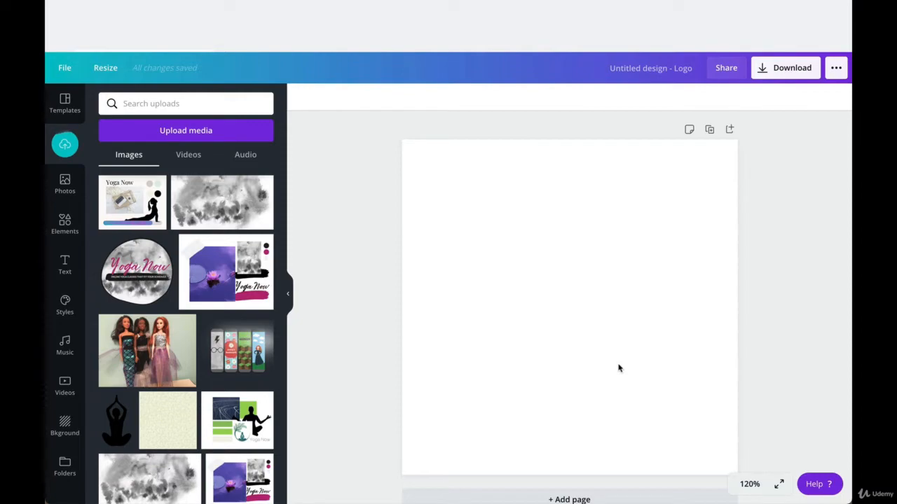
- Upload the yoga silhouette exercise-2727123.svg from the Desktop
{"action": "left_click", "coordinate": [188, 134]}
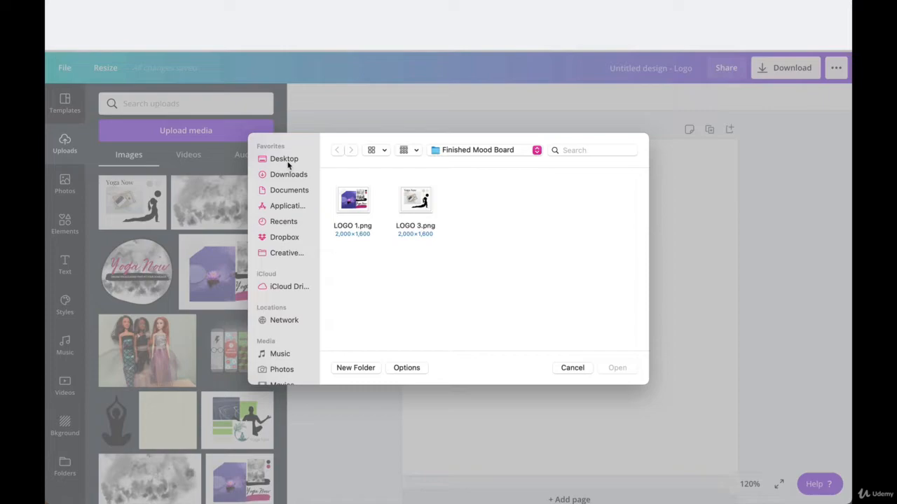
{"action": "left_click", "coordinate": [286, 160]}
{"action": "left_click", "coordinate": [355, 204]}
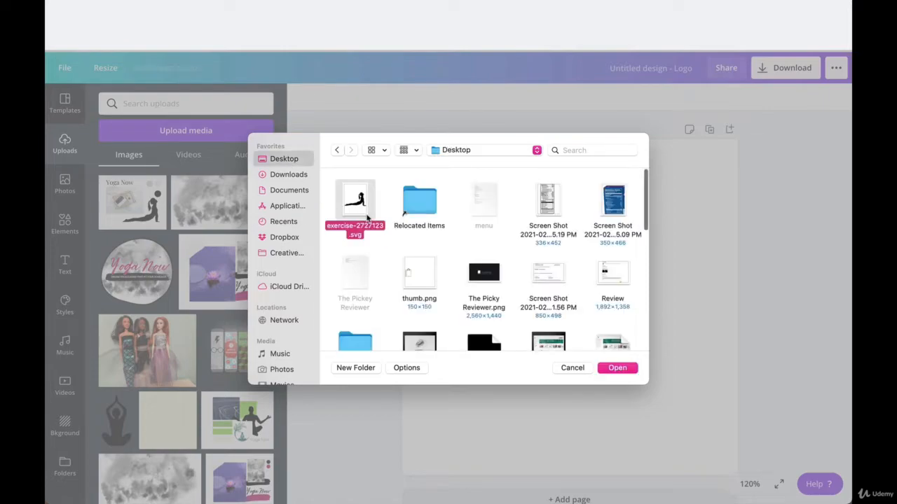
{"action": "left_click", "coordinate": [617, 371]}
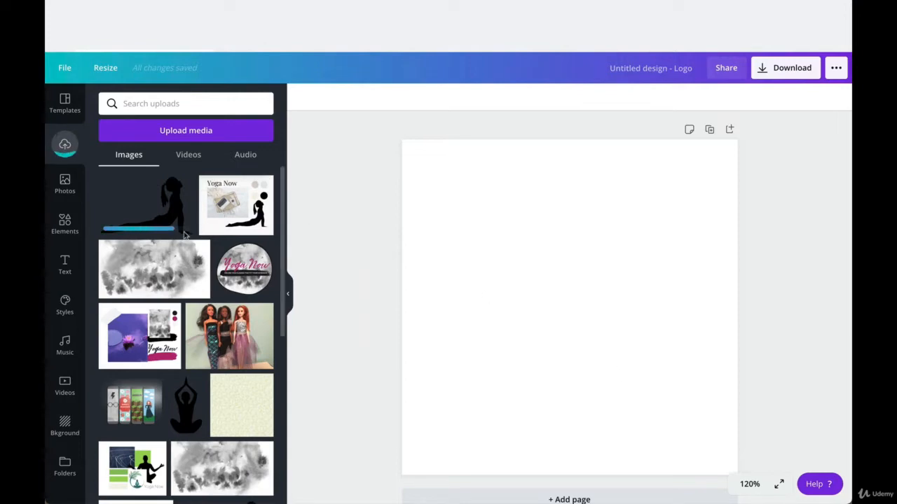
- Place the Yoga Now mood board on page 1 and the yoga silhouette on page 2, enlarged to nearly the page width and centred
{"action": "left_click", "coordinate": [233, 231]}
{"action": "scroll", "coordinate": [611, 311], "scroll_direction": "down", "scroll_amount": 5}
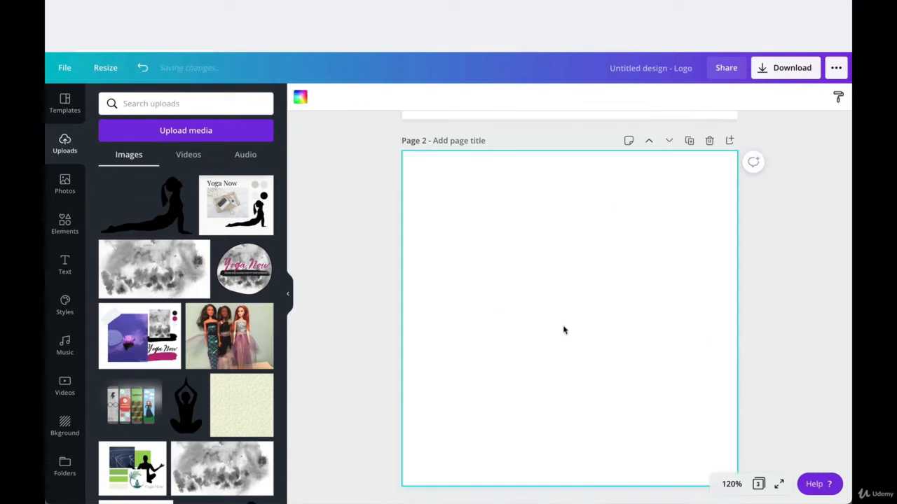
{"action": "left_click", "coordinate": [164, 218]}
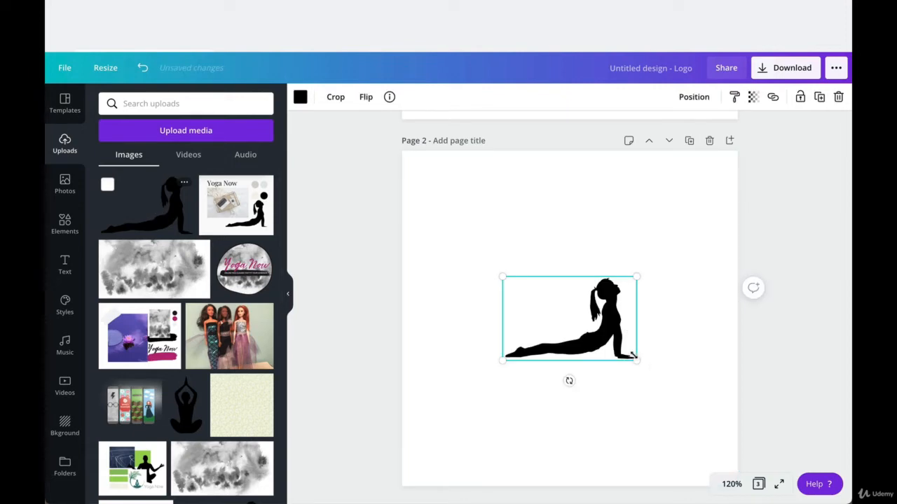
{"action": "left_click_drag", "start_coordinate": [636, 360], "coordinate": [810, 467]}
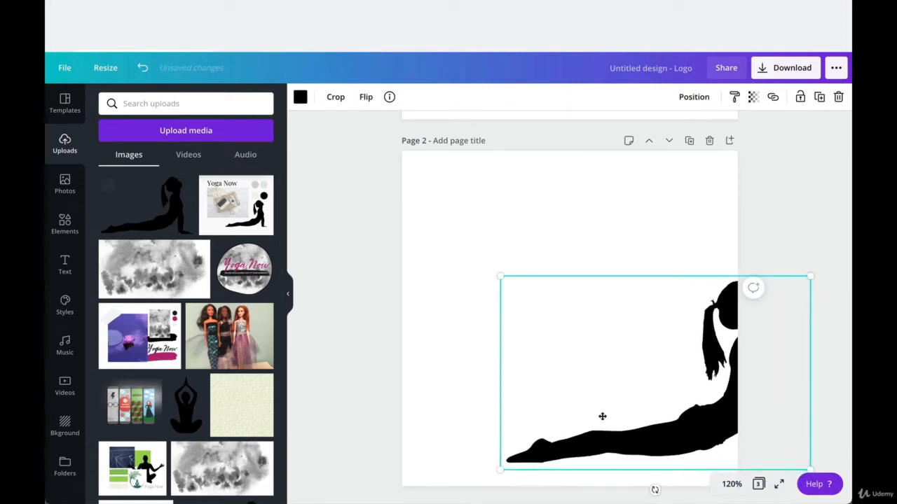
{"action": "left_click_drag", "start_coordinate": [603, 416], "coordinate": [589, 358]}
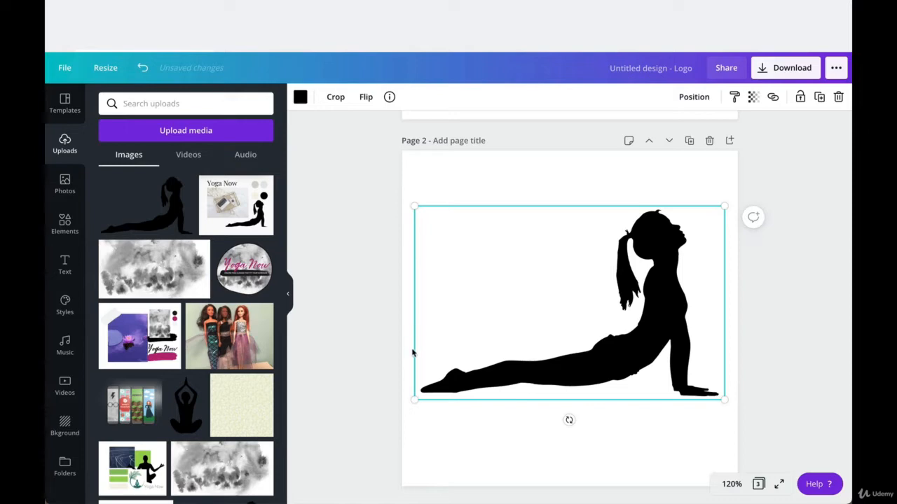
- Duplicate the black silhouette on page 2 and move the copy up and to the left
{"action": "left_click", "coordinate": [413, 384]}
{"action": "left_click", "coordinate": [544, 379]}
{"action": "left_click_drag", "start_coordinate": [563, 365], "coordinate": [541, 329]}
- Recolour the silhouette copy pale green #E1ECE4, sampled from the green circle on the page 1 mood board
{"action": "scroll", "coordinate": [541, 330], "scroll_direction": "up", "scroll_amount": 5}
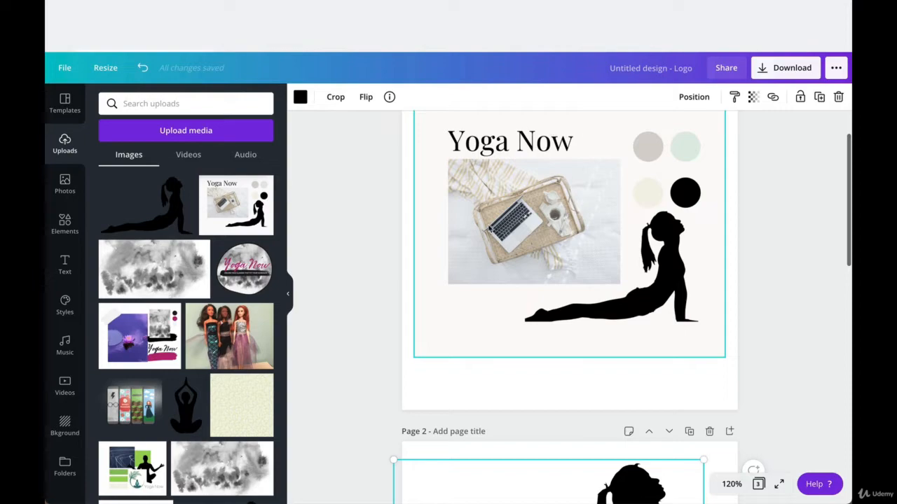
{"action": "left_click", "coordinate": [299, 96]}
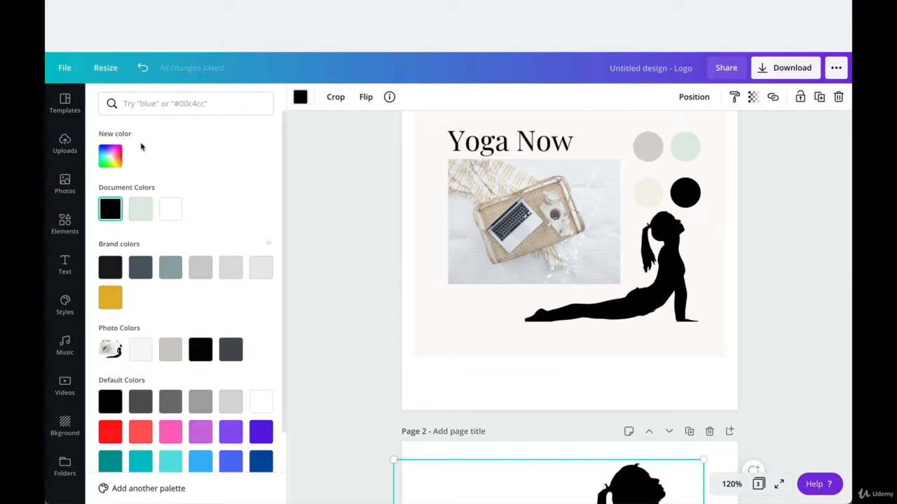
{"action": "left_click", "coordinate": [110, 156]}
{"action": "left_click", "coordinate": [246, 271]}
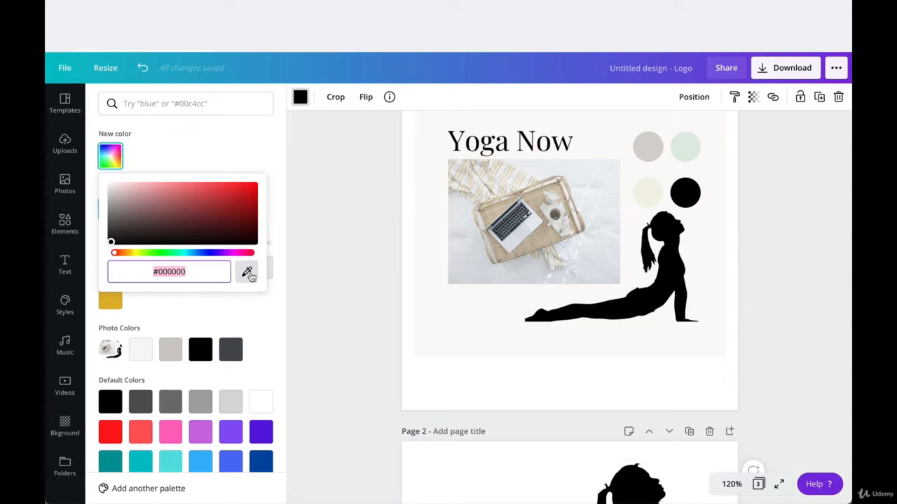
{"action": "left_click", "coordinate": [697, 144]}
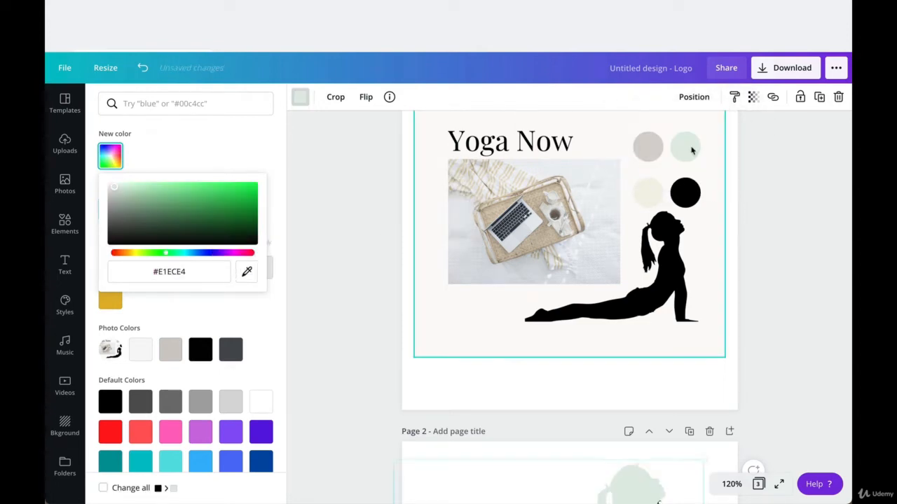
- Lay the pale green silhouette over the black one, shrink it slightly and nudge it right and up to leave a thin black outline
{"action": "scroll", "coordinate": [637, 340], "scroll_direction": "down", "scroll_amount": 4}
{"action": "left_click_drag", "start_coordinate": [628, 335], "coordinate": [645, 366]}
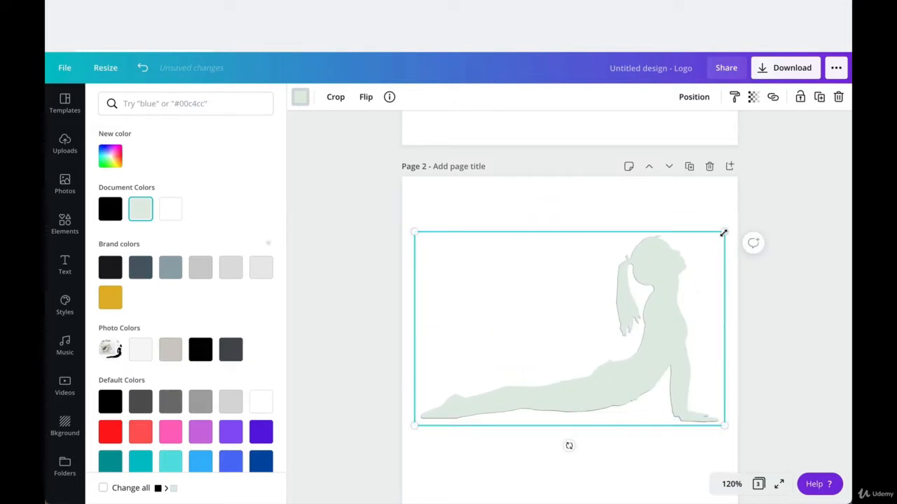
{"action": "left_click_drag", "start_coordinate": [721, 234], "coordinate": [718, 235]}
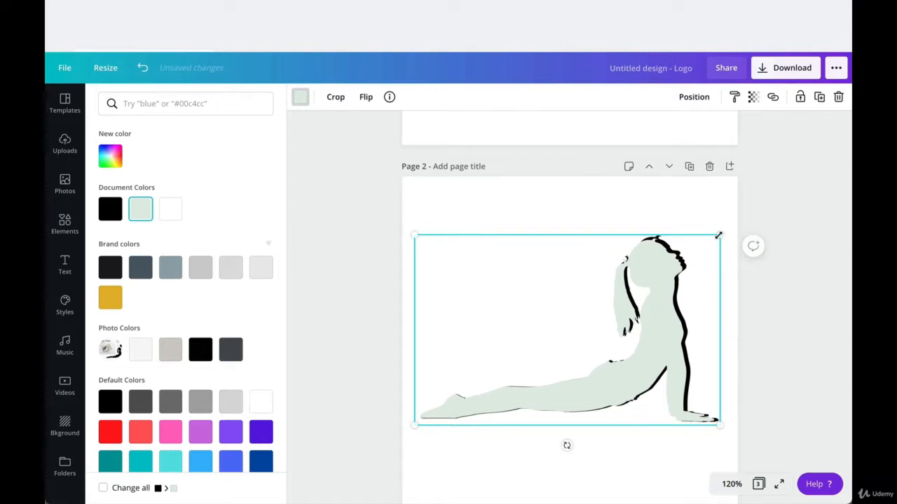
{"action": "key", "text": "Right"}
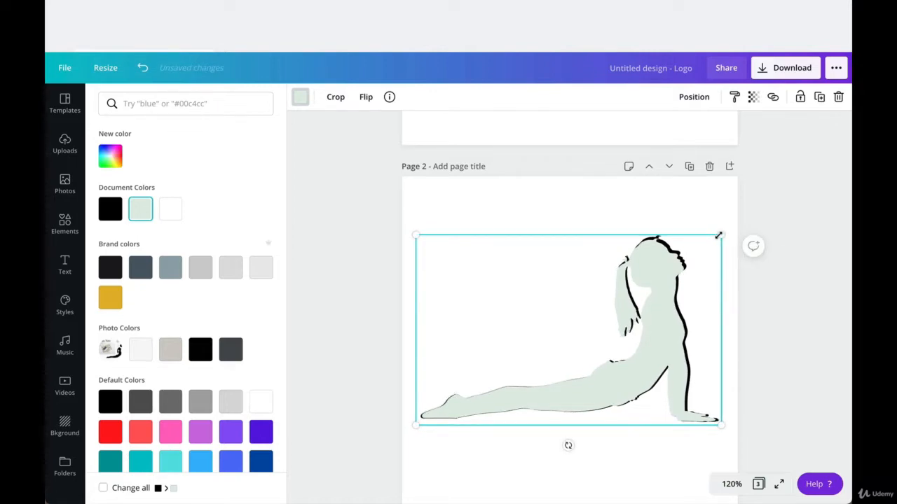
{"action": "key", "text": "Up"}
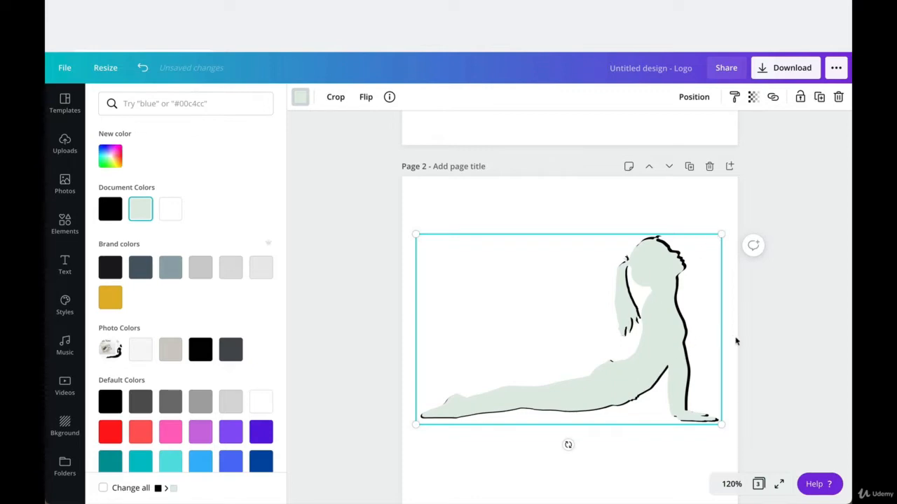
- Add a heading below the silhouette on page 2 reading "yoga now" in all lowercase
{"action": "key", "text": "Escape"}
{"action": "left_click", "coordinate": [532, 203]}
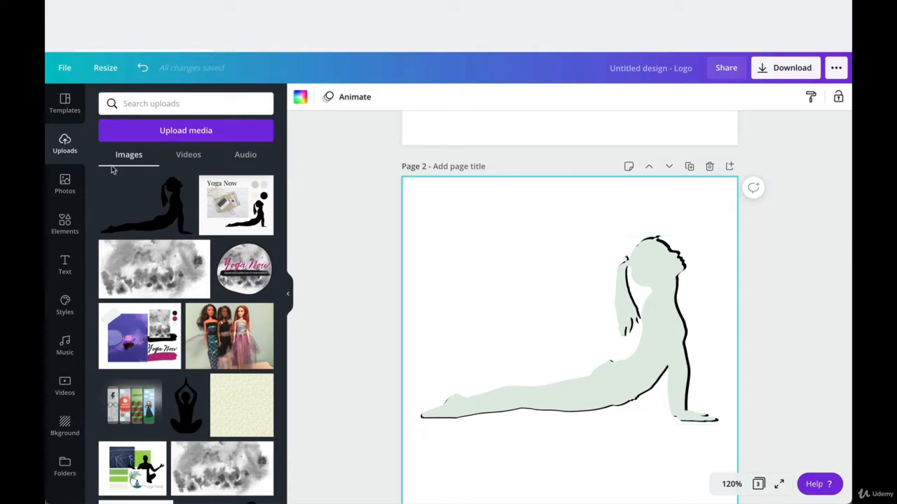
{"action": "left_click", "coordinate": [65, 269]}
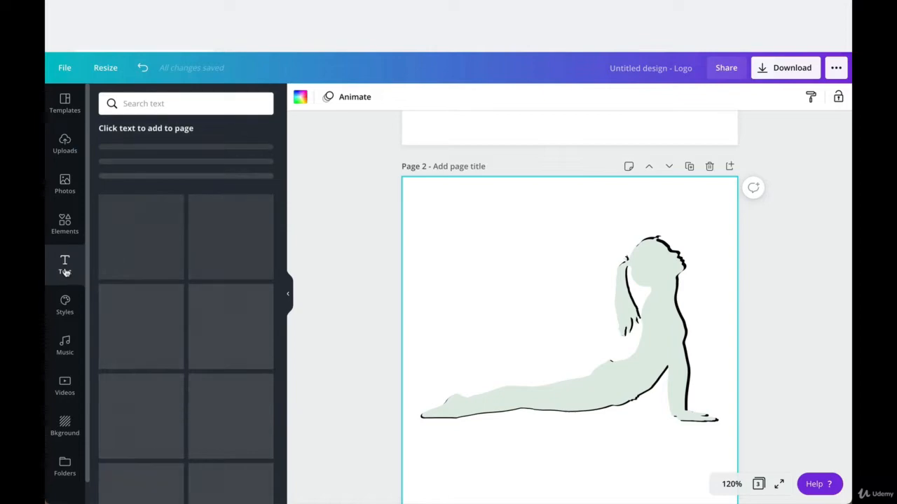
{"action": "left_click_drag", "start_coordinate": [147, 171], "coordinate": [507, 443]}
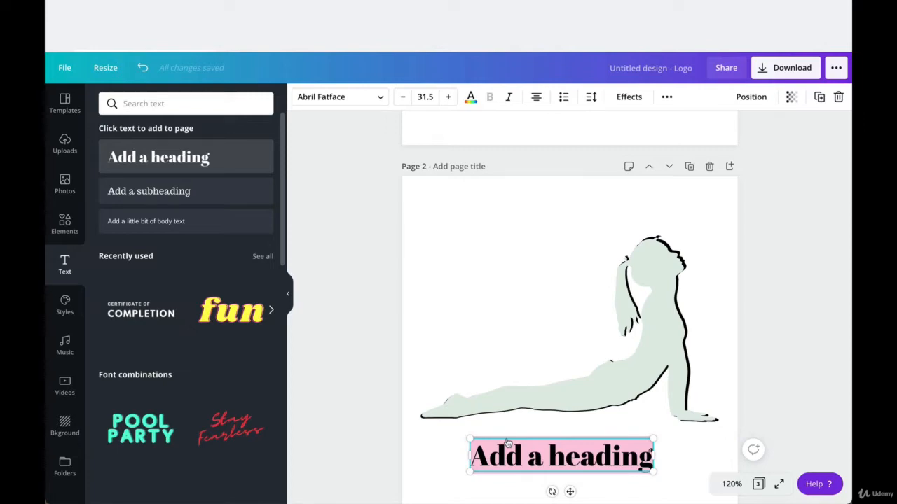
{"action": "type", "text": "Y"}
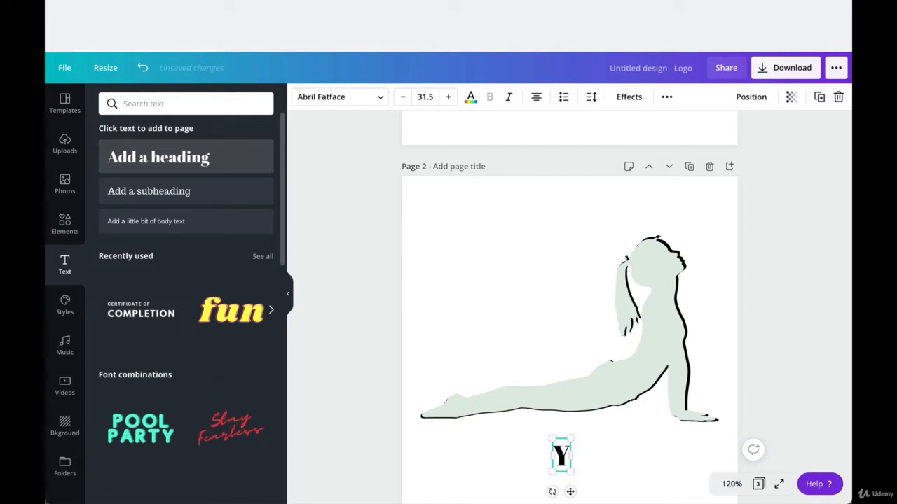
{"action": "key", "text": "BackSpace"}
{"action": "type", "text": "yo"}
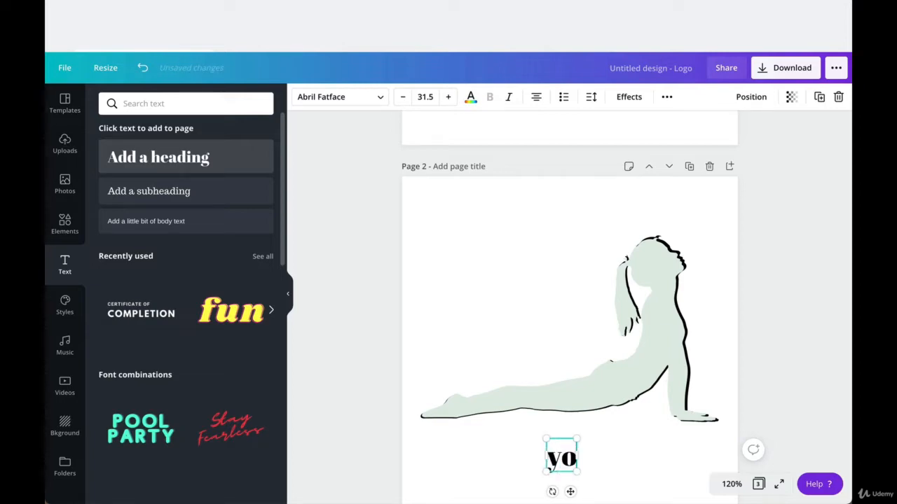
{"action": "type", "text": "ga Now"}
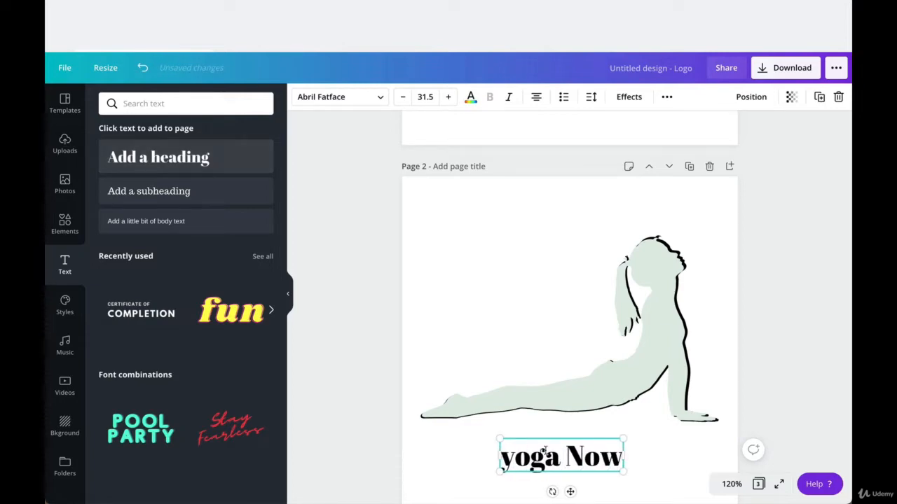
{"action": "left_click", "coordinate": [566, 456]}
{"action": "left_click_drag", "start_coordinate": [566, 455], "coordinate": [576, 457]}
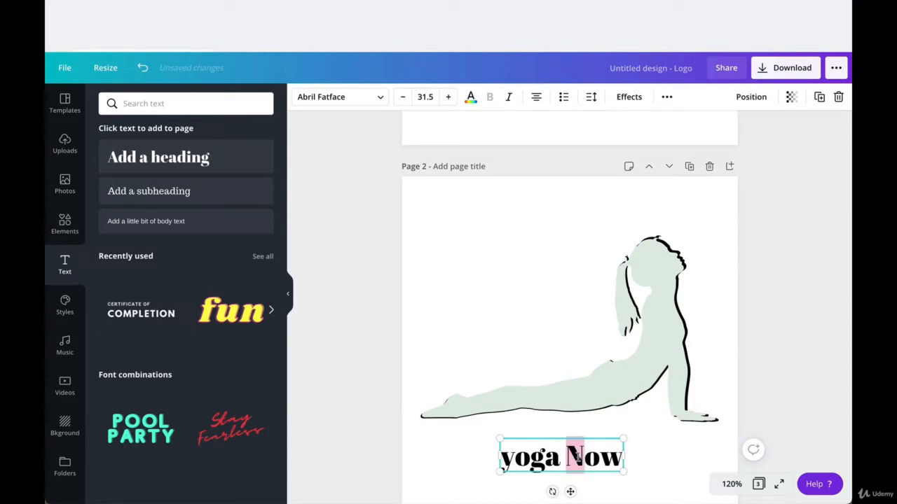
{"action": "type", "text": "n"}
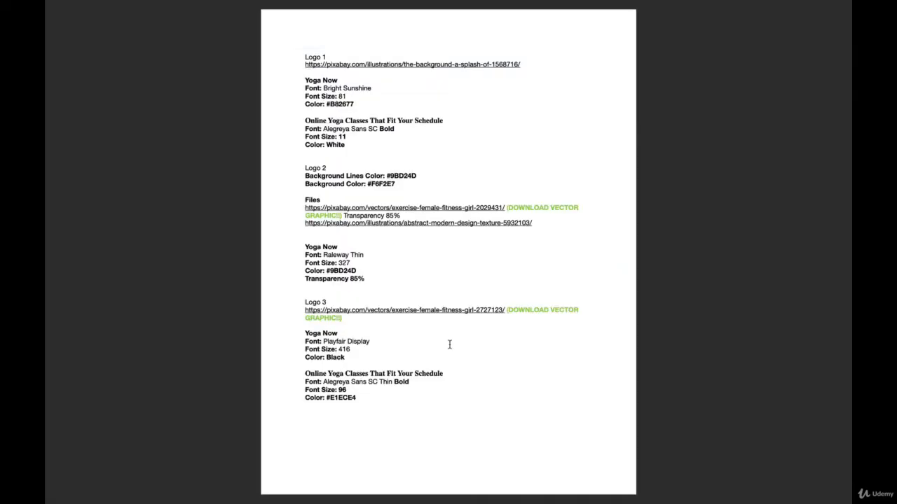
- Copy the Logo 3 font name from the notes document and set the heading's font to Playfair Display
{"action": "left_click_drag", "start_coordinate": [450, 344], "coordinate": [323, 341]}
{"action": "key", "text": "ctrl+c"}
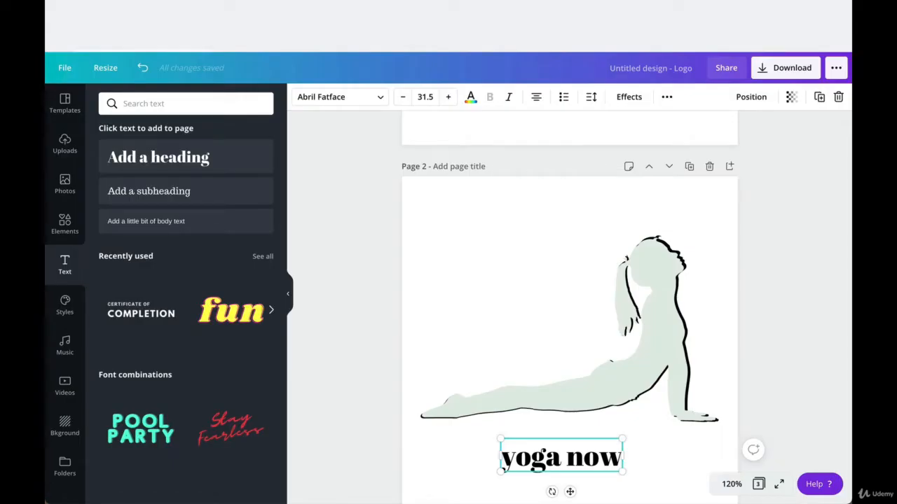
{"action": "left_click", "coordinate": [375, 98]}
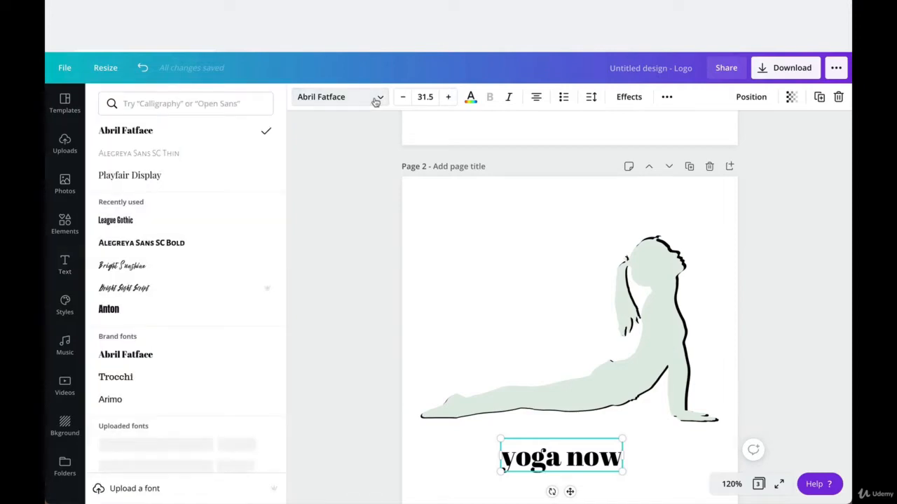
{"action": "left_click", "coordinate": [135, 103]}
{"action": "key", "text": "ctrl+v"}
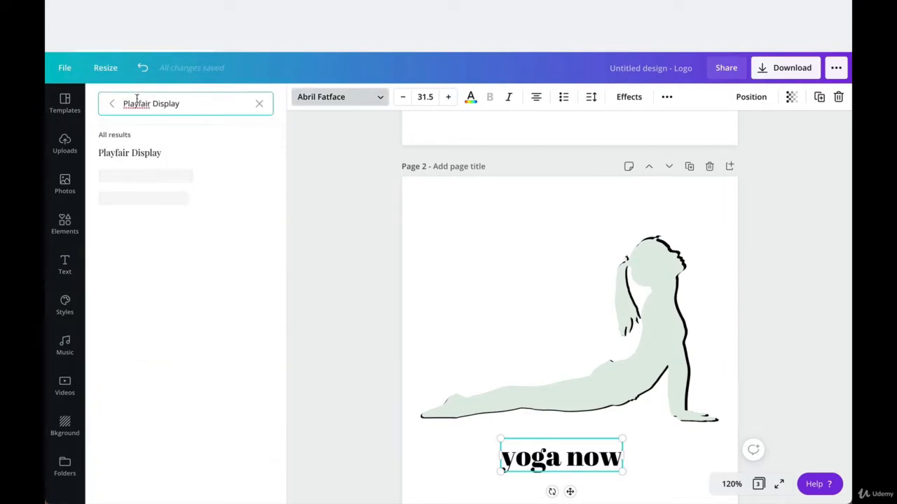
{"action": "left_click", "coordinate": [144, 155]}
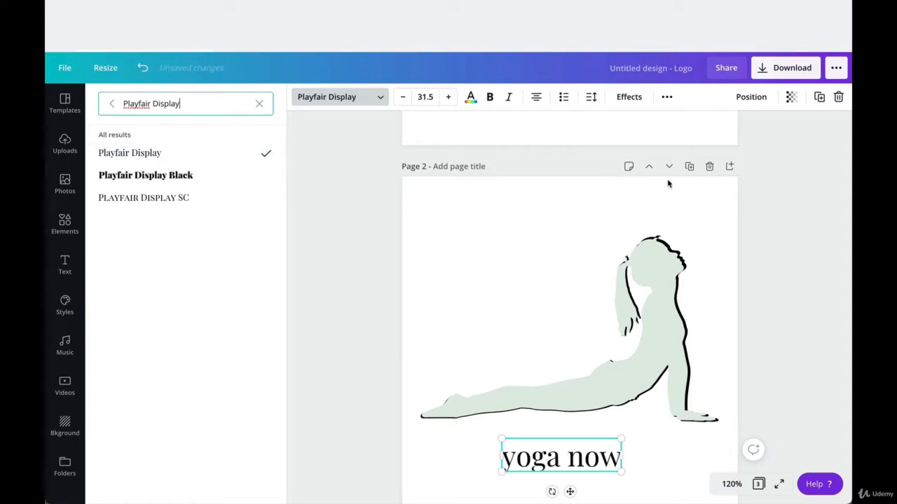
- Make the heading uppercase, enlarge it to font size 64 and centre it directly beneath the silhouette
{"action": "left_click", "coordinate": [668, 99]}
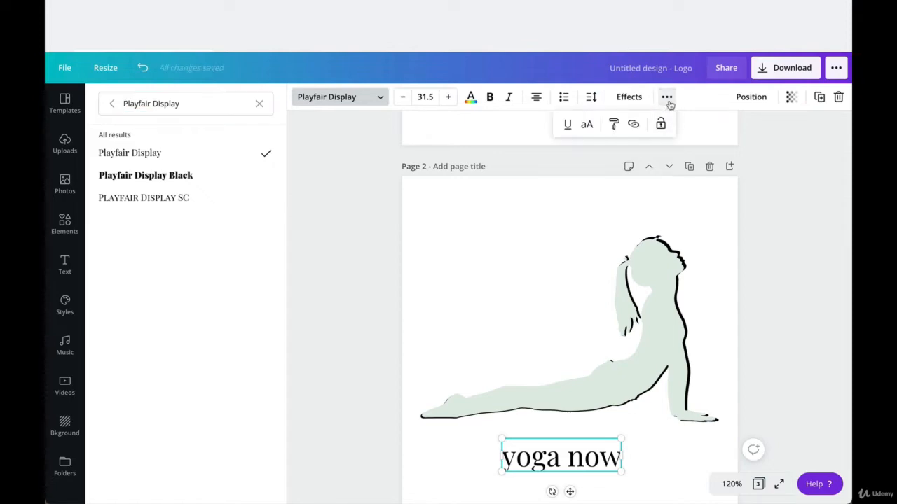
{"action": "left_click", "coordinate": [586, 124]}
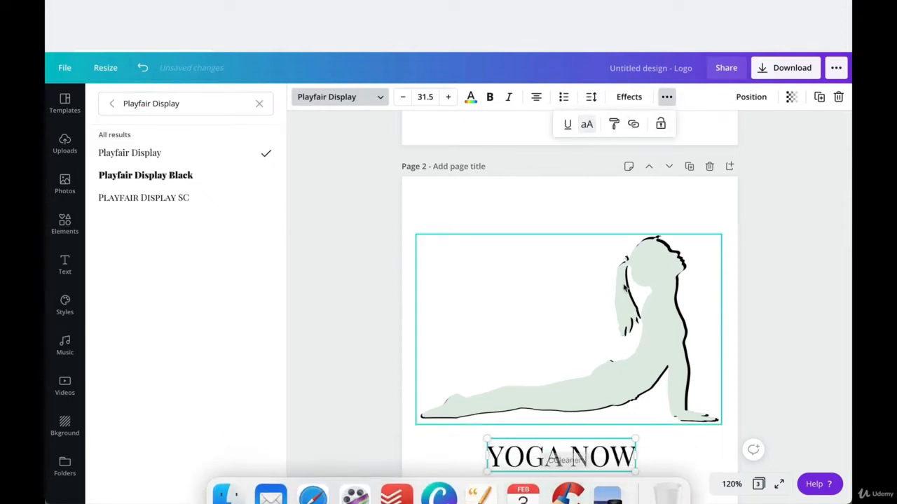
{"action": "left_click", "coordinate": [418, 193]}
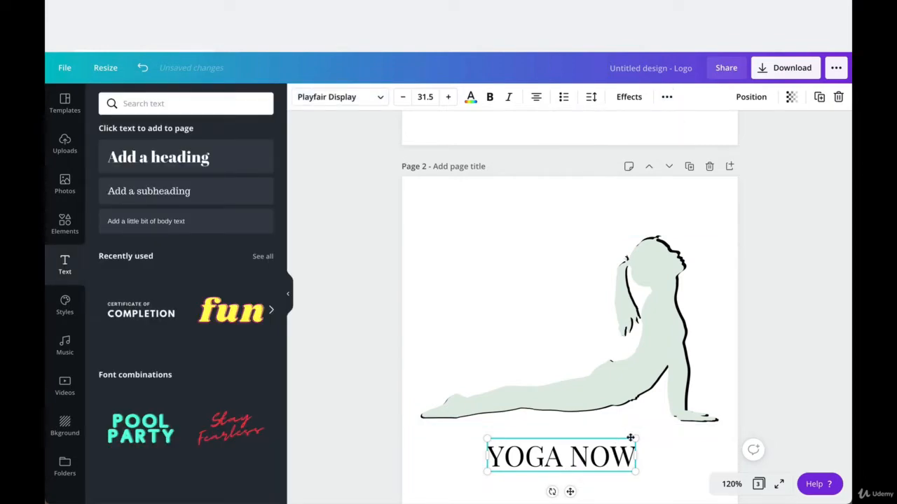
{"action": "left_click_drag", "start_coordinate": [635, 439], "coordinate": [776, 329]}
{"action": "left_click", "coordinate": [811, 320]}
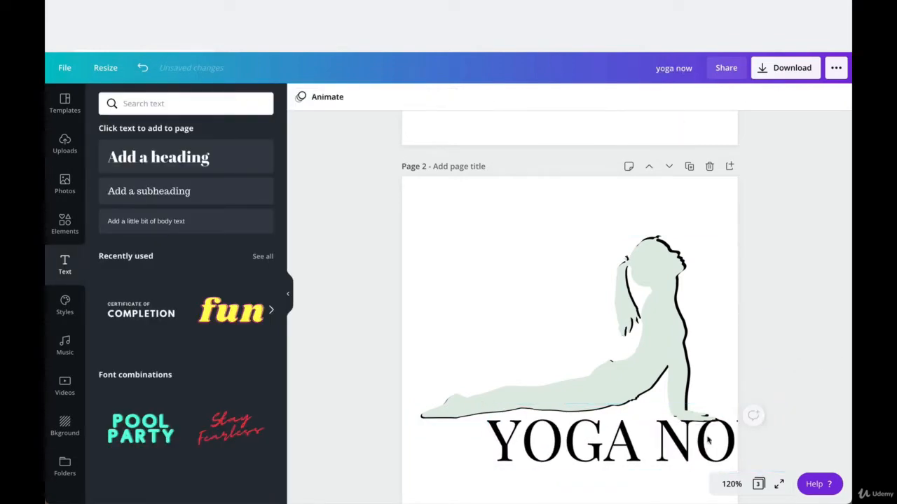
{"action": "left_click_drag", "start_coordinate": [700, 442], "coordinate": [632, 452]}
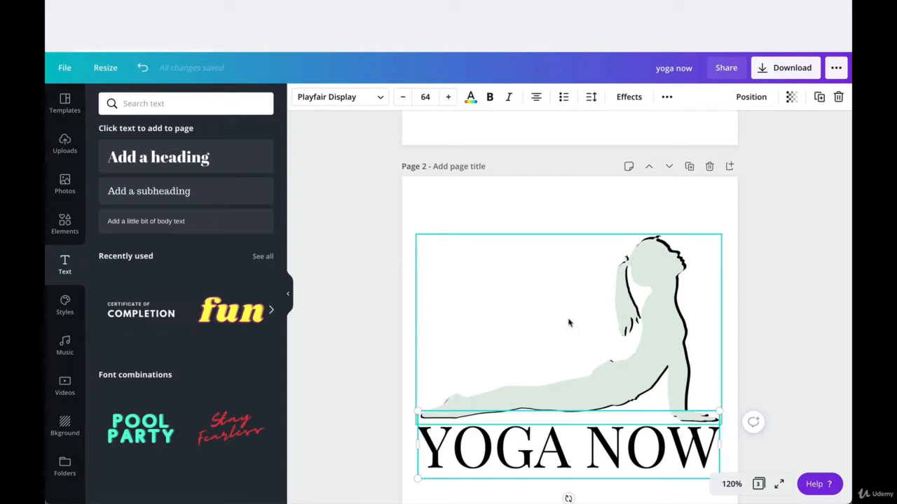
- Show the rulers and place vertical guides at the left and right edges of the YOGA NOW text
{"action": "left_click", "coordinate": [63, 68]}
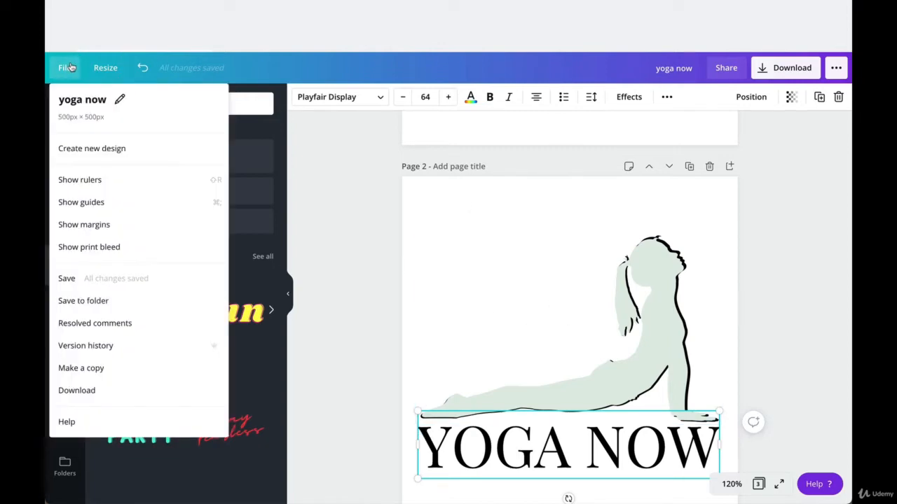
{"action": "left_click", "coordinate": [102, 181]}
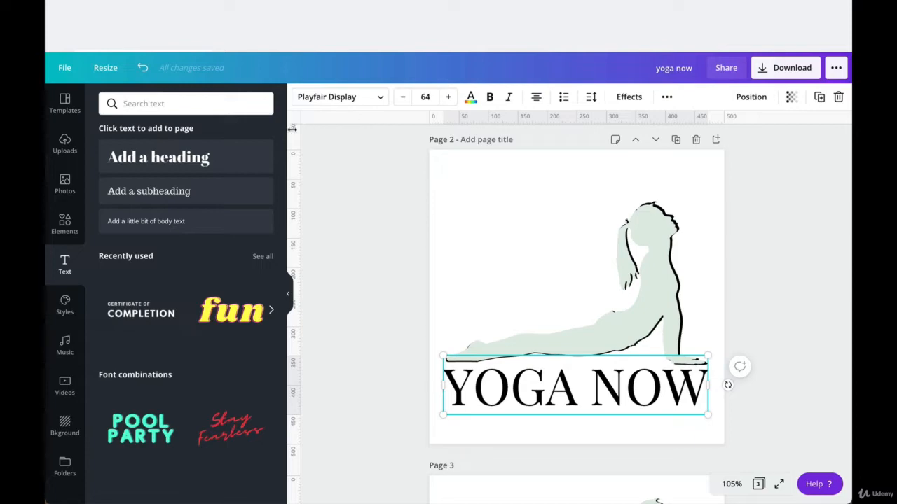
{"action": "left_click_drag", "start_coordinate": [303, 144], "coordinate": [444, 148]}
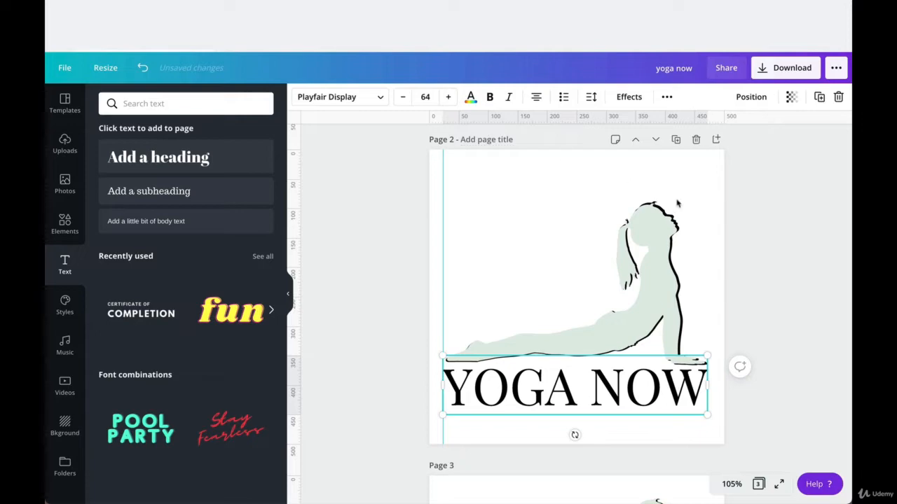
{"action": "mouse_move", "coordinate": [290, 234]}
{"action": "left_mouse_down"}
{"action": "mouse_move", "coordinate": [677, 309]}
{"action": "mouse_move", "coordinate": [707, 307]}
{"action": "left_mouse_up"}
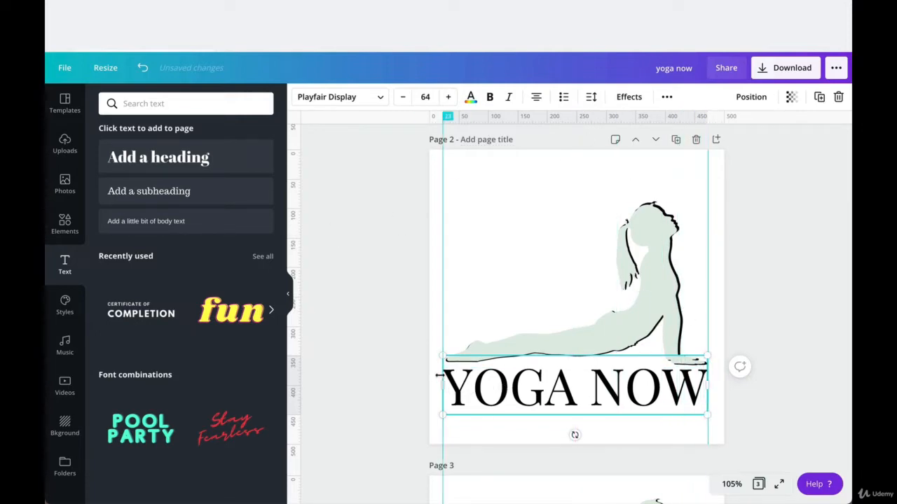
{"action": "left_click", "coordinate": [586, 180]}
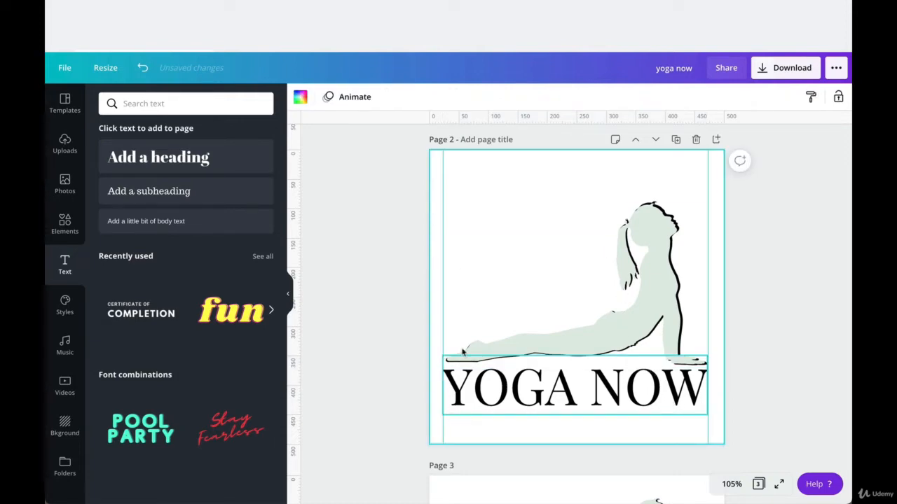
- Select both silhouette layers together and enlarge them slightly so the figure spans the two vertical guides
{"action": "left_click_drag", "start_coordinate": [547, 171], "coordinate": [617, 265]}
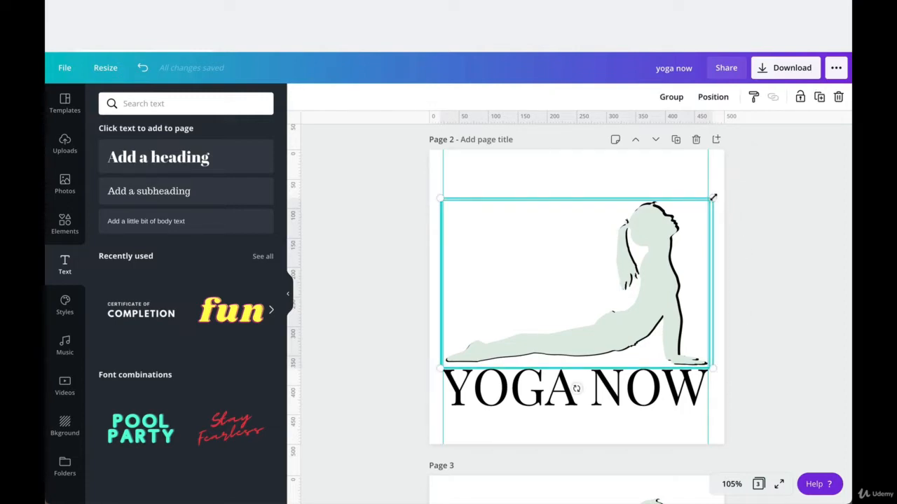
{"action": "left_click_drag", "start_coordinate": [714, 197], "coordinate": [717, 195]}
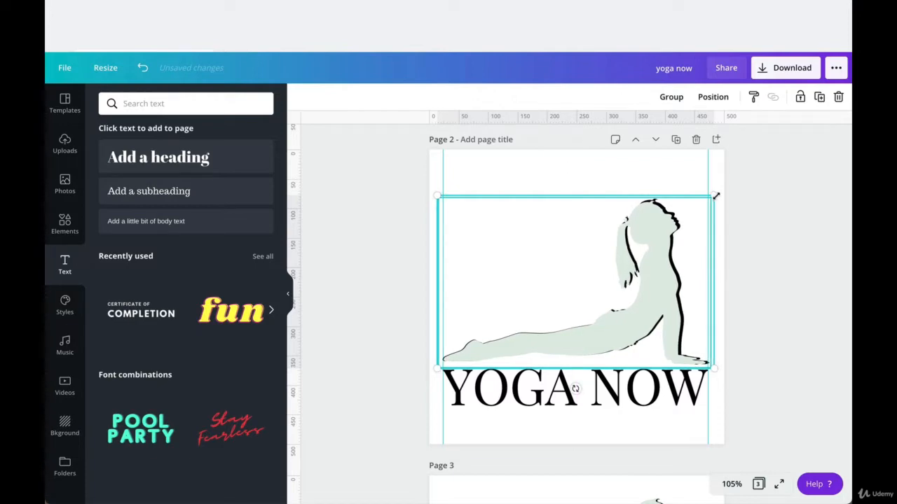
{"action": "left_click_drag", "start_coordinate": [715, 196], "coordinate": [717, 196]}
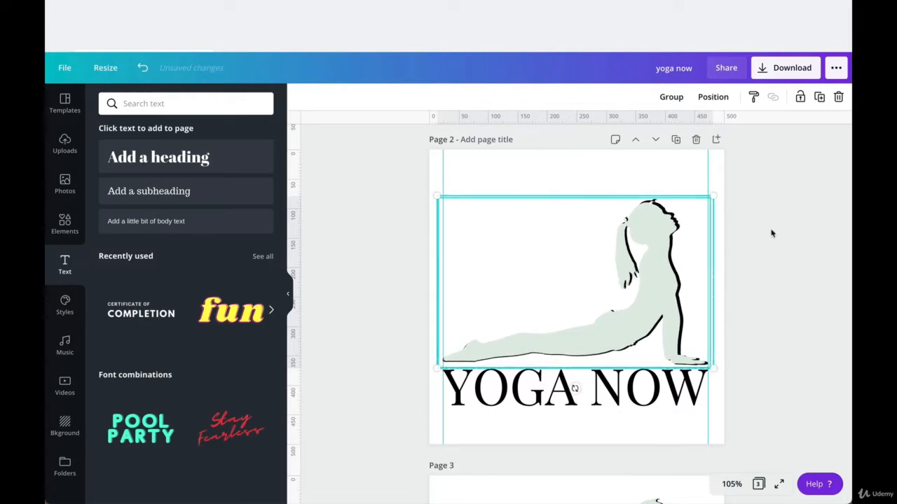
{"action": "left_click", "coordinate": [774, 235]}
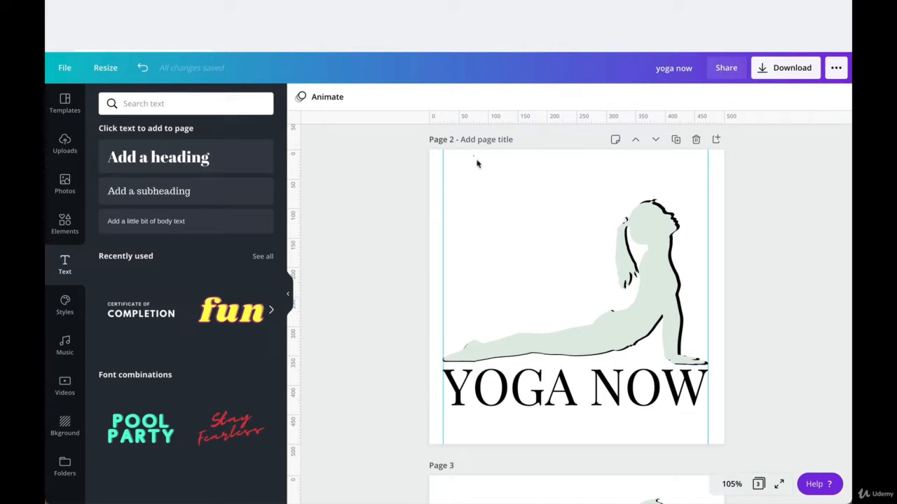
- Move the silhouettes and heading up together to just below the page's top edge, freeing space underneath
{"action": "left_click_drag", "start_coordinate": [473, 155], "coordinate": [620, 429]}
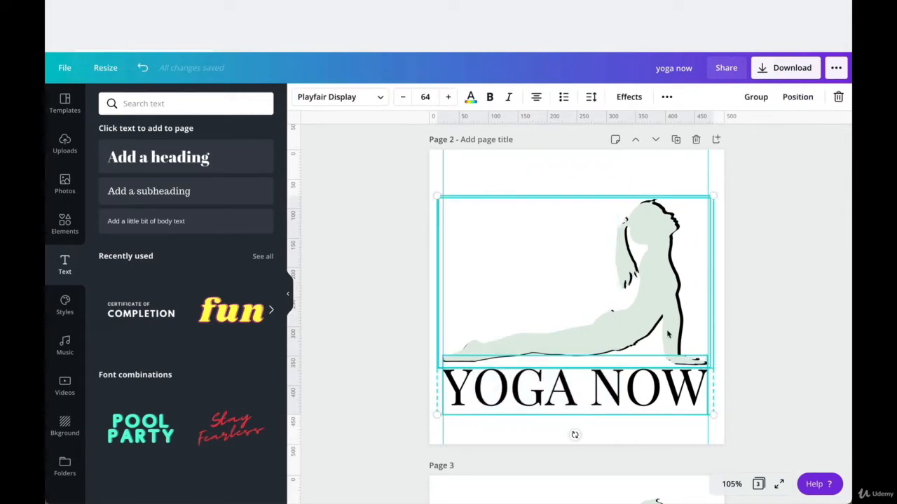
{"action": "left_click_drag", "start_coordinate": [668, 335], "coordinate": [666, 291]}
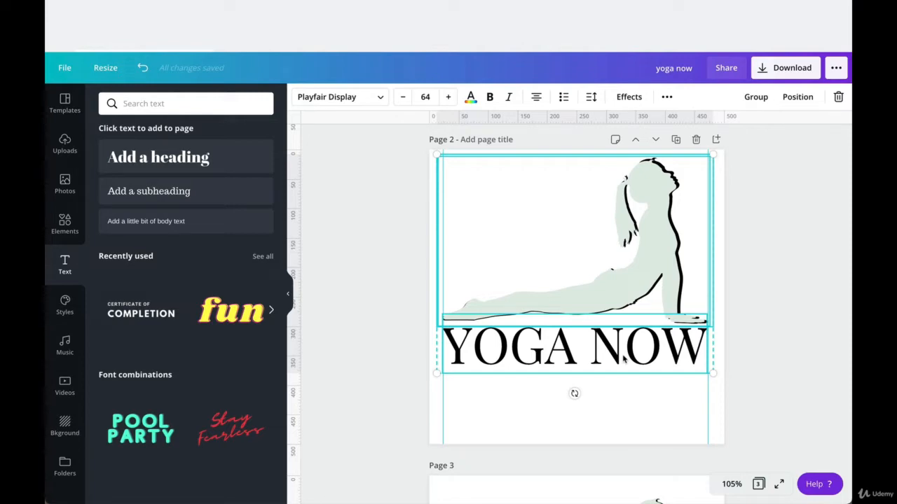
{"action": "left_click", "coordinate": [785, 407]}
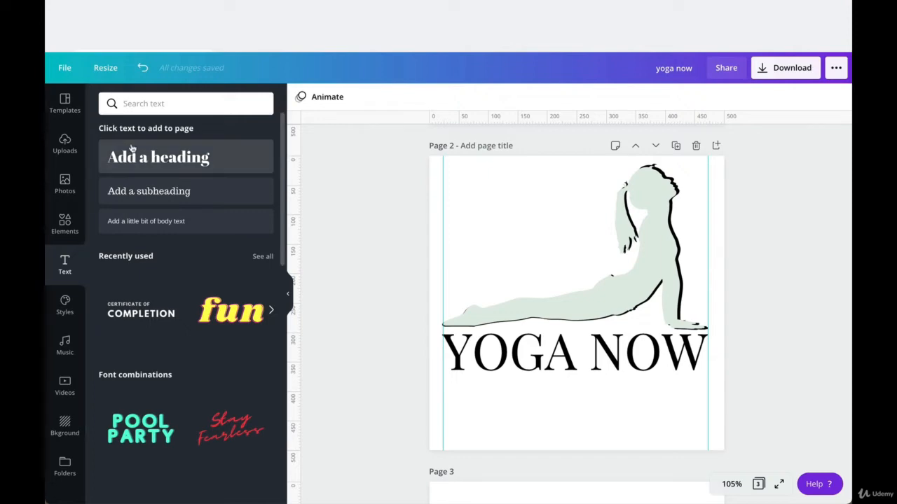
- Add a square shape to page 2 over the YOGA NOW text and bring it to the front
{"action": "left_click", "coordinate": [64, 221]}
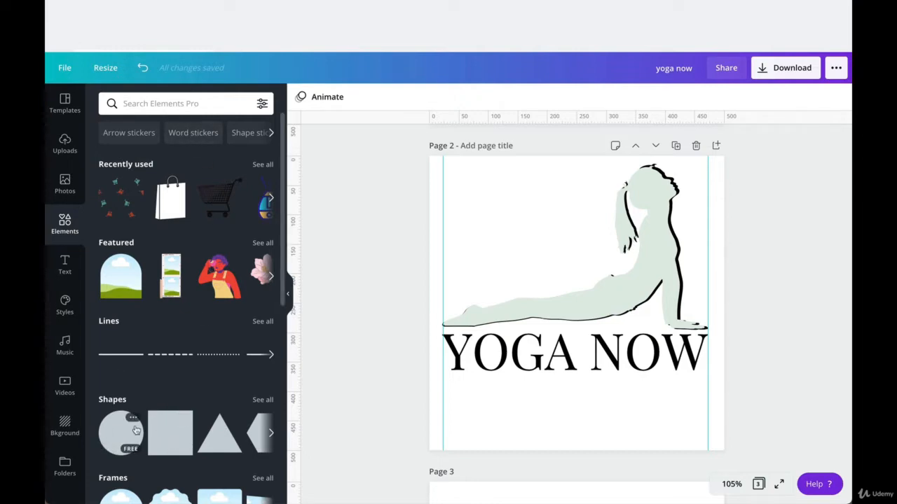
{"action": "left_click_drag", "start_coordinate": [169, 438], "coordinate": [543, 231]}
{"action": "scroll", "coordinate": [540, 410], "scroll_direction": "down", "scroll_amount": 2}
{"action": "key", "text": "super+z"}
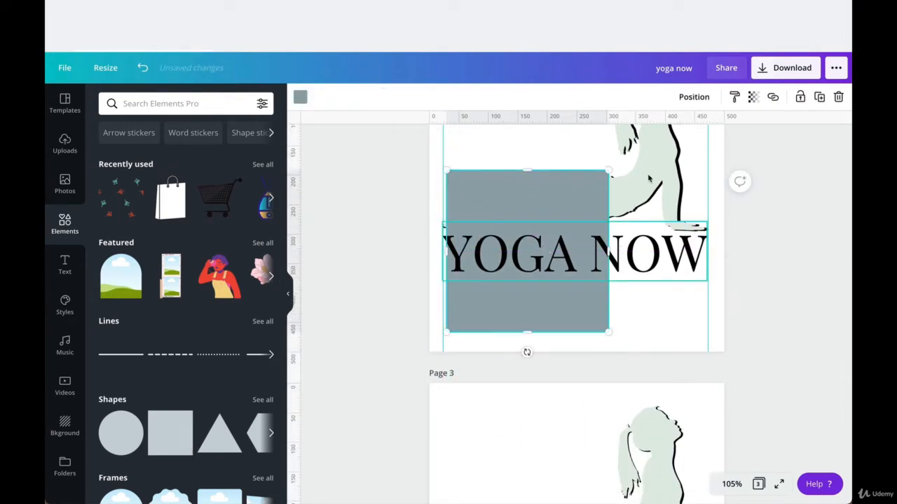
{"action": "left_click", "coordinate": [690, 97]}
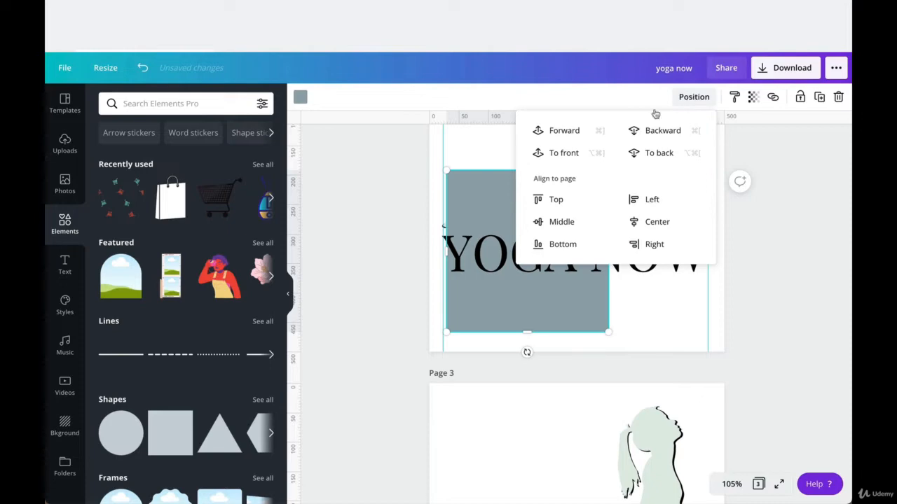
{"action": "left_click", "coordinate": [557, 162]}
- Flatten the square into a horizontal bar just below YOGA NOW and stretch it between the two vertical guides
{"action": "left_click", "coordinate": [463, 239]}
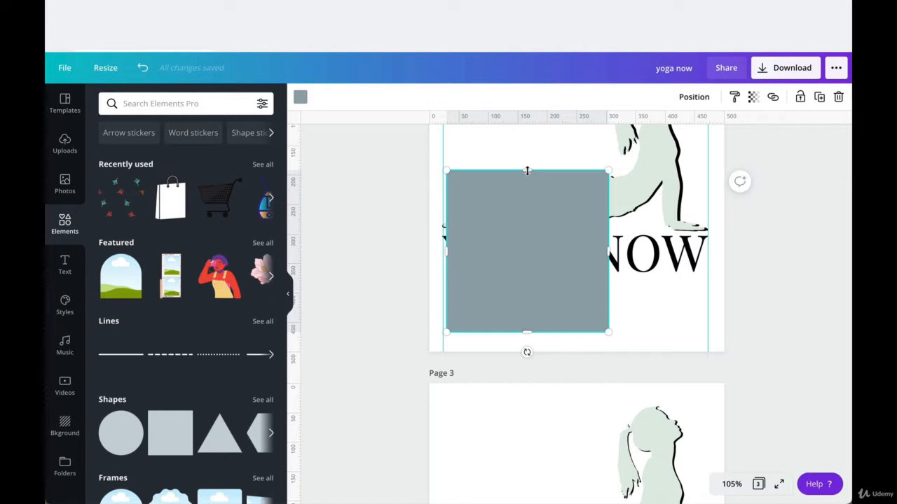
{"action": "left_click_drag", "start_coordinate": [528, 176], "coordinate": [543, 292]}
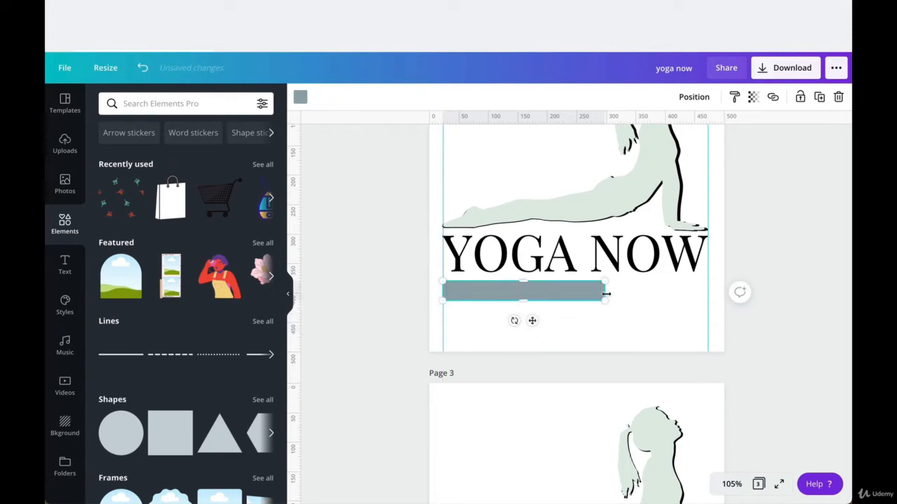
{"action": "left_click_drag", "start_coordinate": [605, 298], "coordinate": [708, 313]}
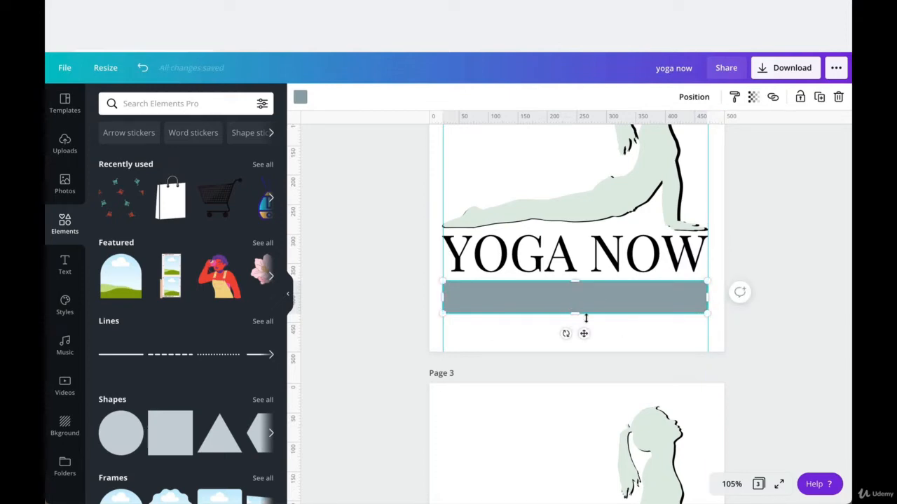
- Reduce the grey bar's height and nudge it up to sit directly beneath the YOGA NOW text
{"action": "left_click_drag", "start_coordinate": [576, 315], "coordinate": [574, 303]}
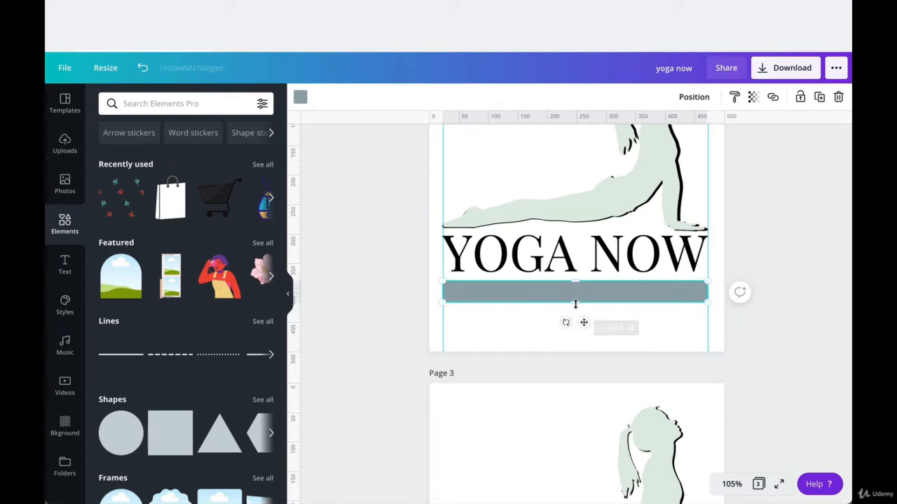
{"action": "key", "text": "Up"}
{"action": "key", "text": "Up"}
{"action": "key", "text": "Up"}
{"action": "key", "text": "Up"}
{"action": "key", "text": "Up"}
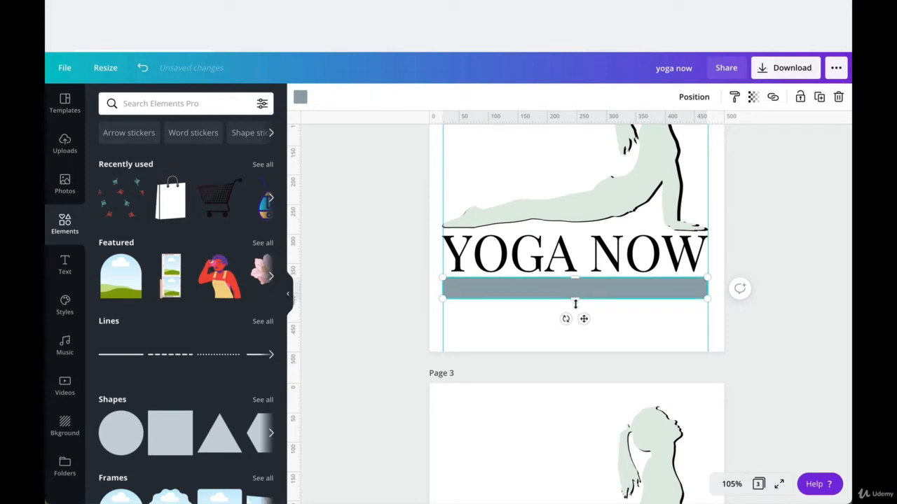
{"action": "key", "text": "Up"}
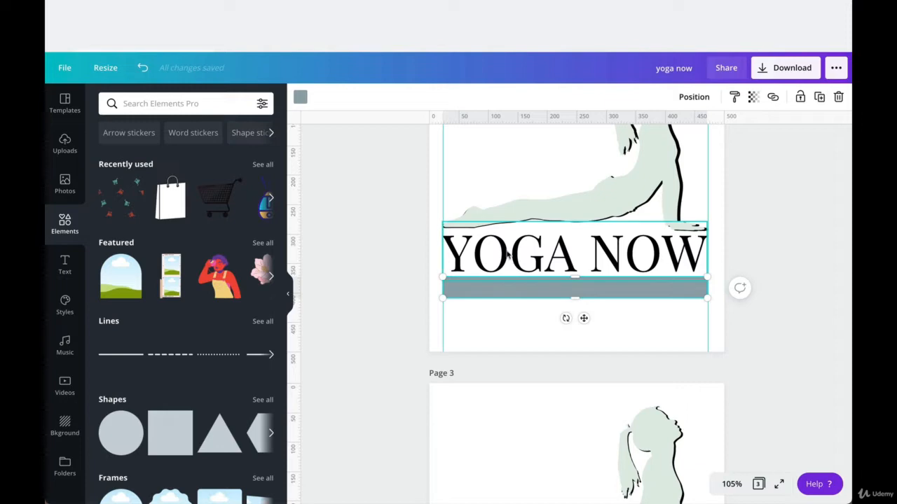
- Recolor the grey bar beneath YOGA NOW to black
{"action": "left_click", "coordinate": [520, 330]}
{"action": "left_click", "coordinate": [553, 290]}
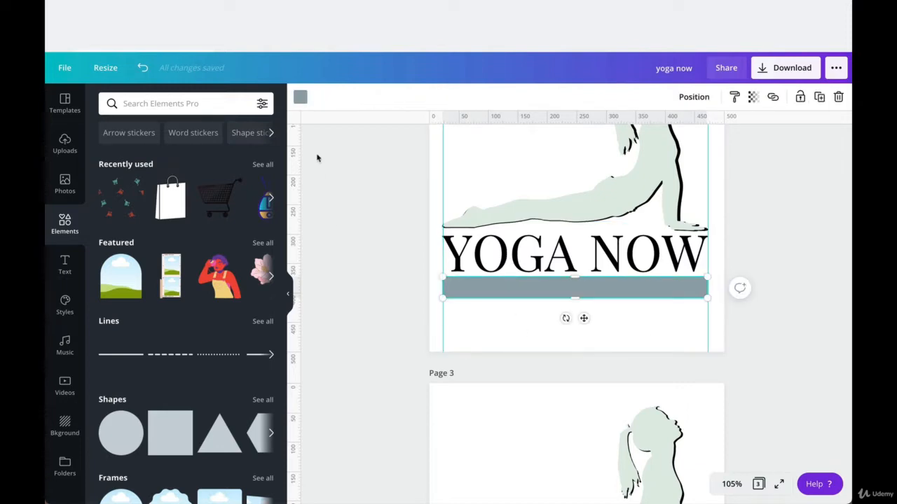
{"action": "left_click", "coordinate": [300, 96]}
{"action": "left_click", "coordinate": [110, 208]}
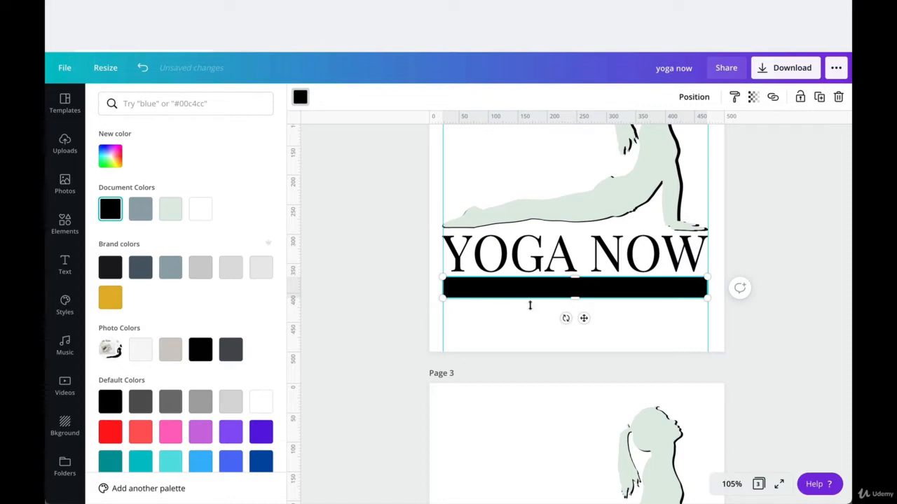
{"action": "left_click", "coordinate": [546, 335]}
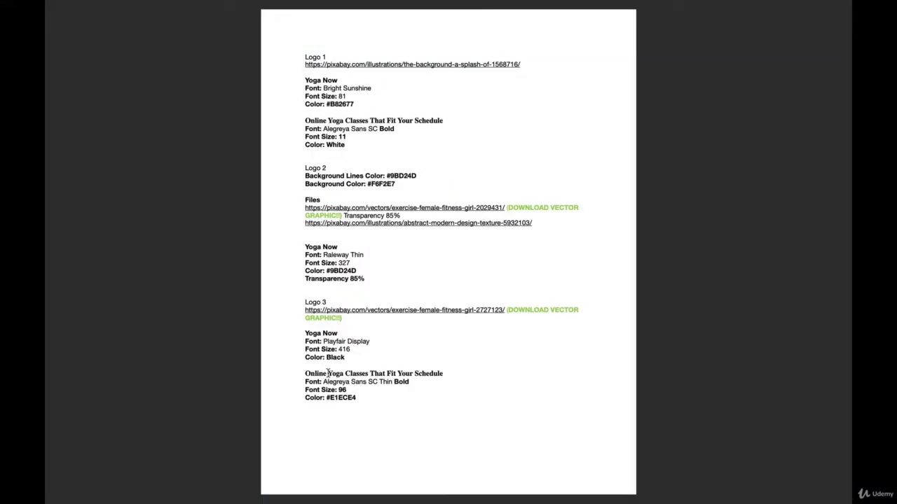
- Copy the tagline from the notes and add it below the bar as a one-line subheading, "Yoga Classes That Fit Your Schedule"
{"action": "left_click_drag", "start_coordinate": [327, 374], "coordinate": [446, 376]}
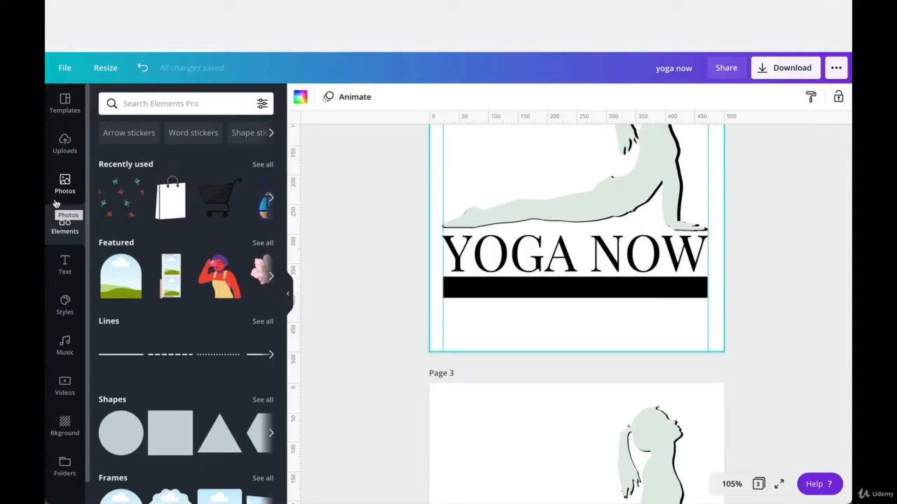
{"action": "left_click", "coordinate": [65, 264]}
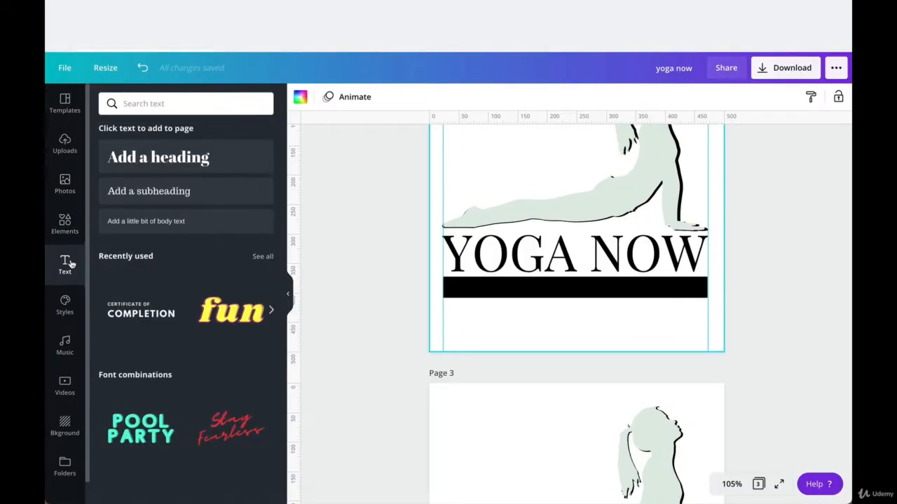
{"action": "left_click", "coordinate": [146, 191]}
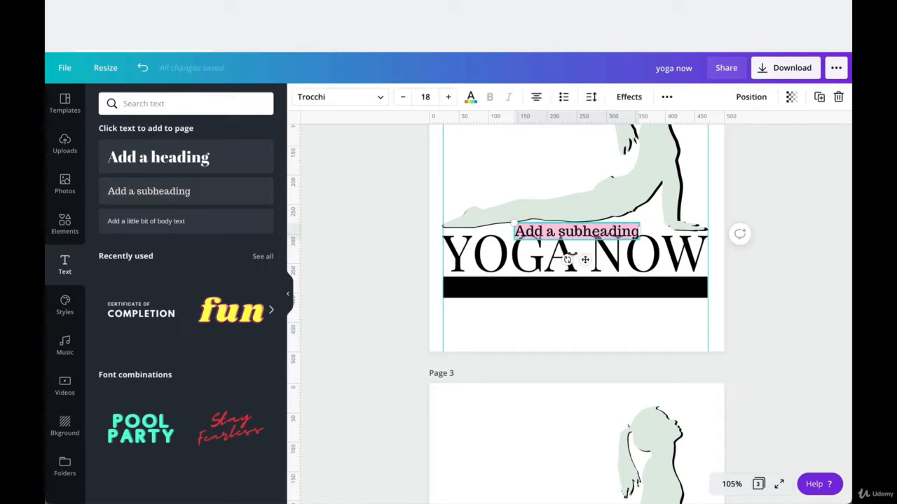
{"action": "left_click", "coordinate": [567, 342]}
{"action": "left_click_drag", "start_coordinate": [573, 233], "coordinate": [567, 272]}
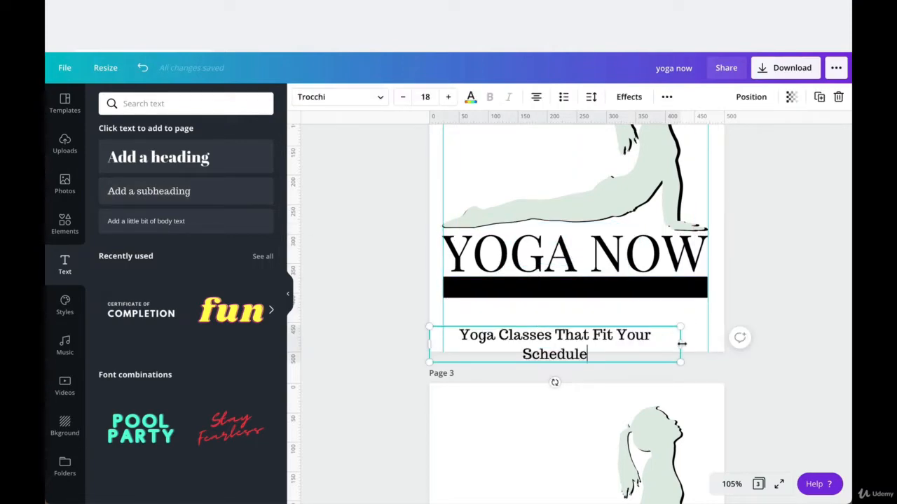
{"action": "left_click_drag", "start_coordinate": [680, 343], "coordinate": [713, 342]}
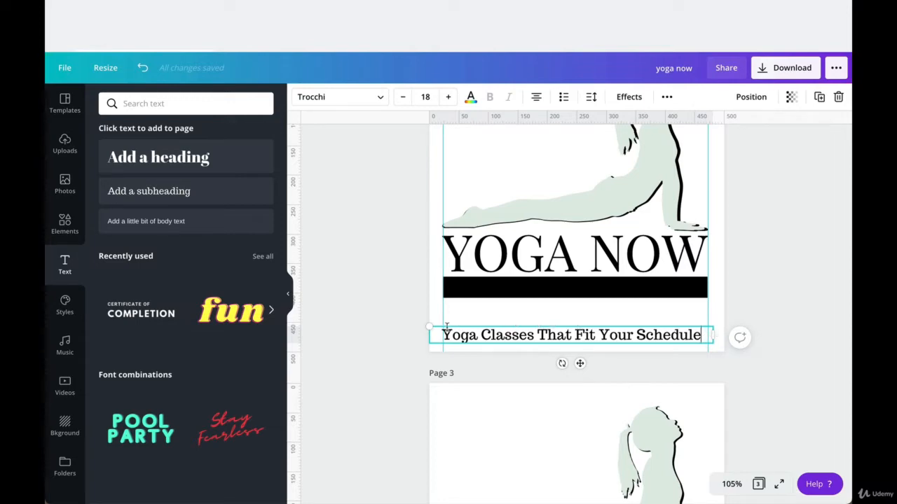
- Convert the whole tagline below the black bar to uppercase
{"action": "triple_click", "coordinate": [466, 336]}
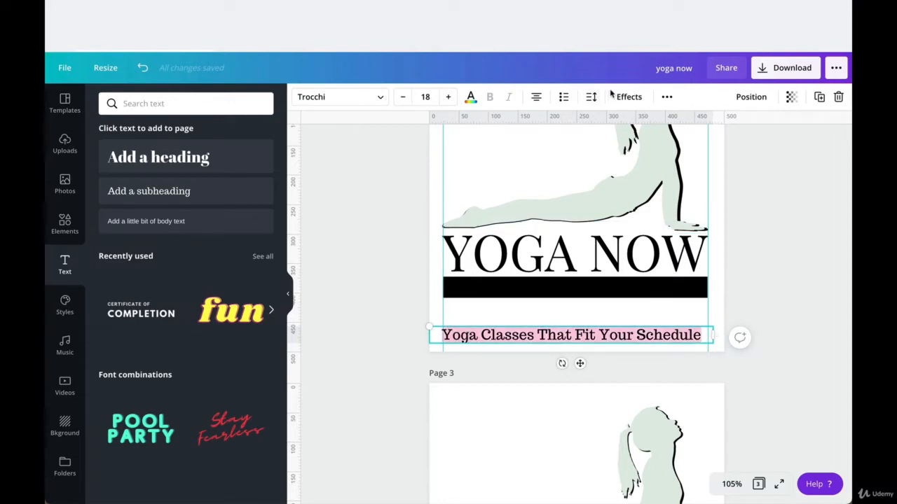
{"action": "left_click", "coordinate": [667, 97]}
{"action": "left_click", "coordinate": [586, 124]}
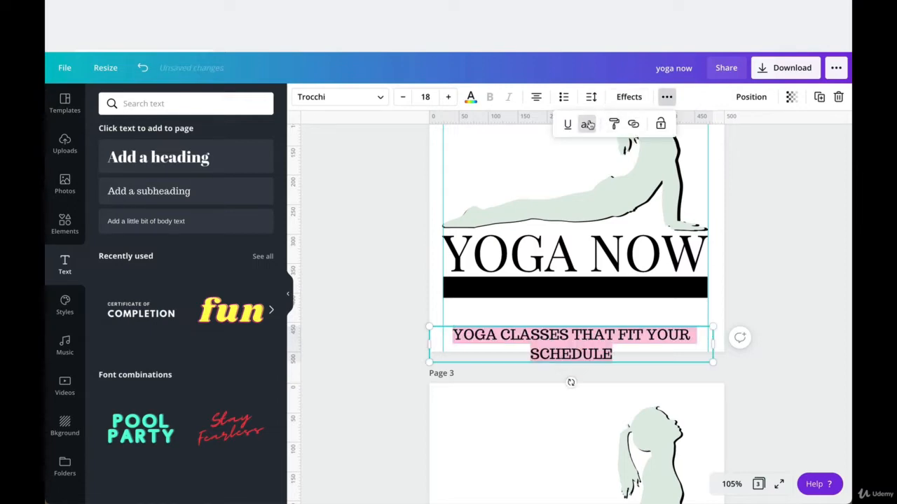
{"action": "left_click", "coordinate": [781, 268]}
- Widen the tagline box to a single line, scale the text to size 15.3 and move it back within the page
{"action": "left_click", "coordinate": [695, 329]}
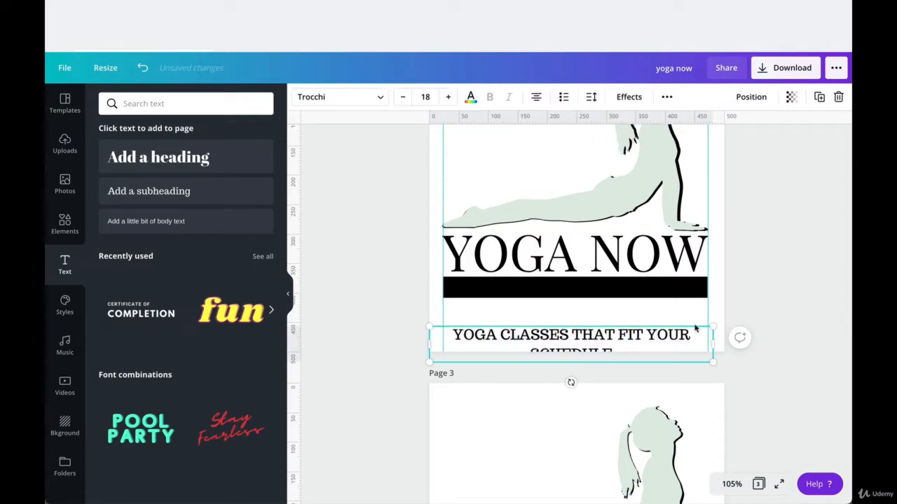
{"action": "left_click_drag", "start_coordinate": [727, 341], "coordinate": [778, 337]}
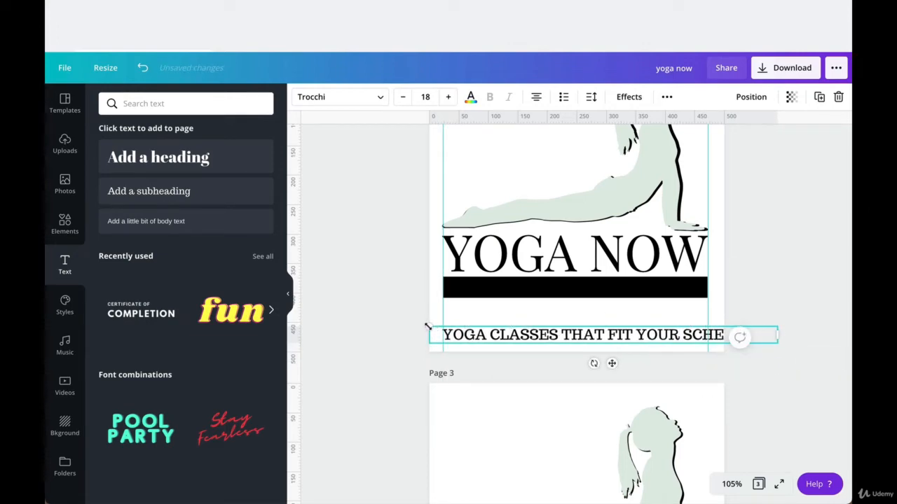
{"action": "left_click_drag", "start_coordinate": [425, 325], "coordinate": [480, 337]}
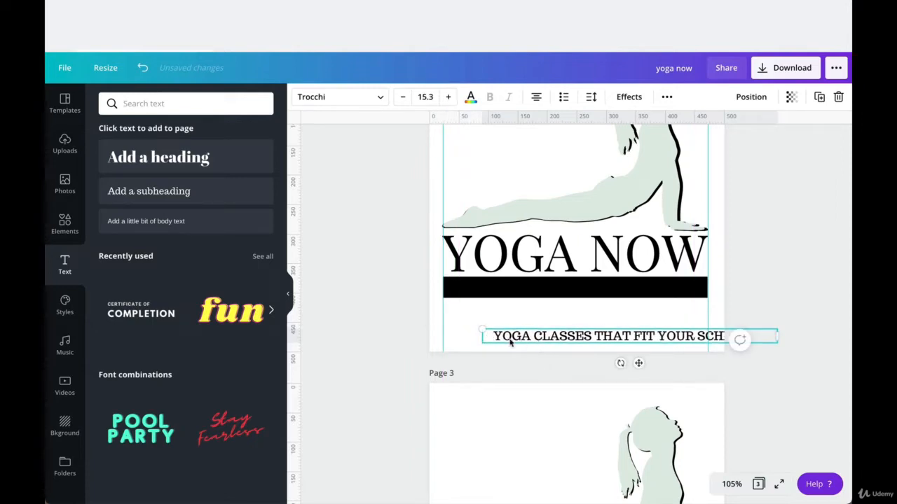
{"action": "left_click_drag", "start_coordinate": [536, 343], "coordinate": [487, 339]}
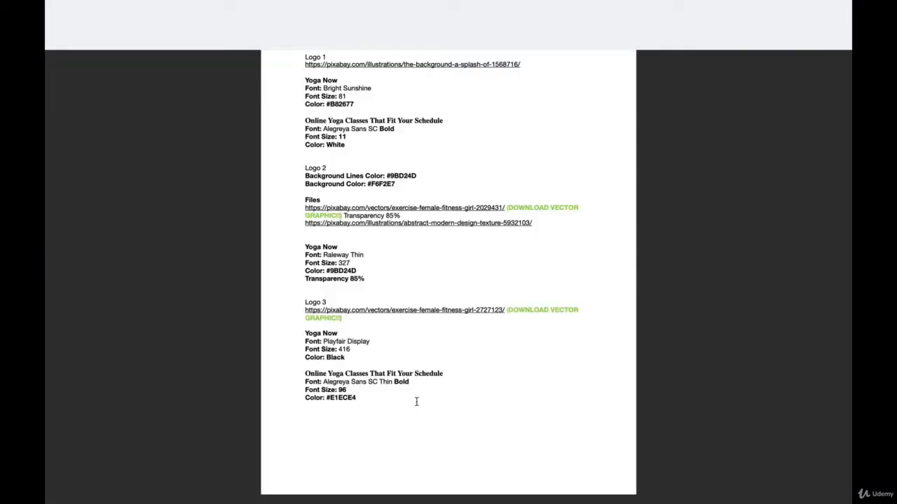
- Copy the tagline's font name from the Logo 3 notes and apply Alegreya Sans SC Thin to the tagline
{"action": "left_click_drag", "start_coordinate": [415, 383], "coordinate": [323, 380]}
{"action": "key", "text": "ctrl+c"}
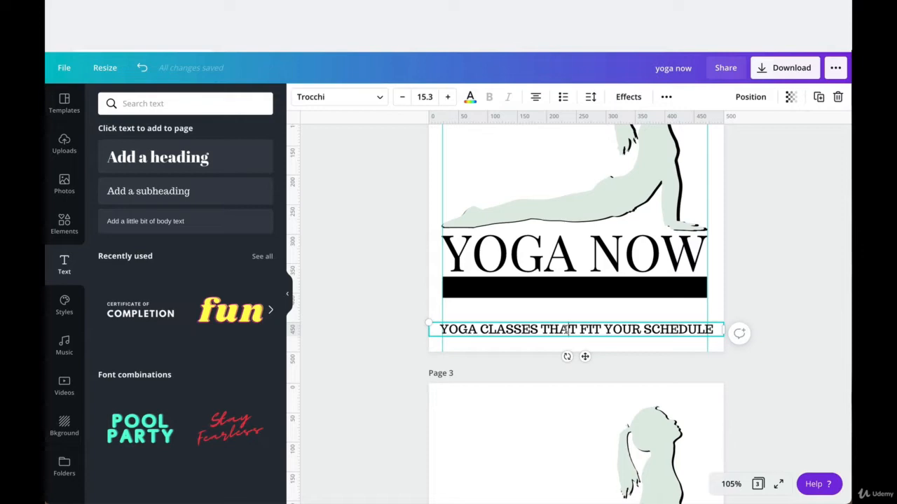
{"action": "left_click", "coordinate": [380, 100]}
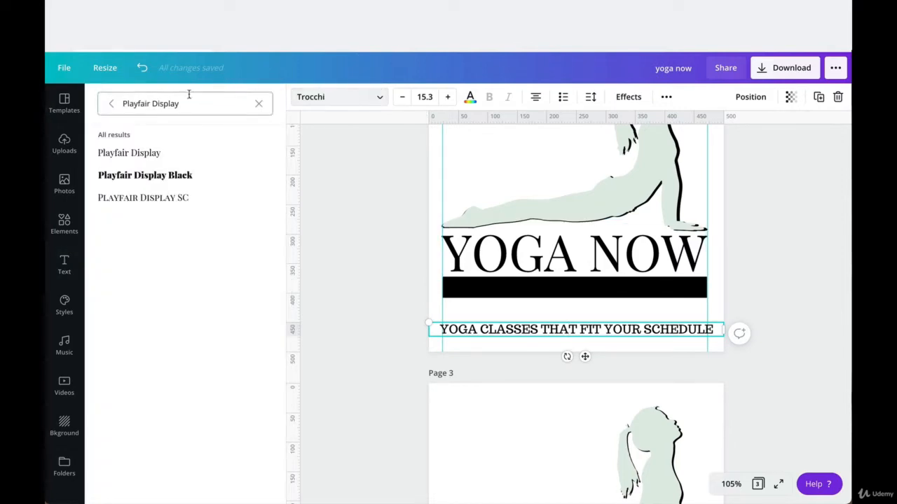
{"action": "triple_click", "coordinate": [188, 94]}
{"action": "key", "text": "ctrl+v"}
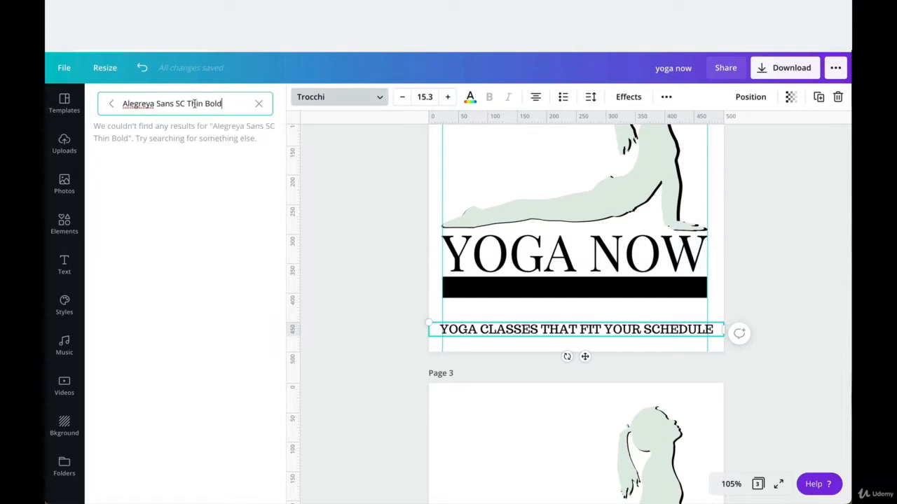
{"action": "left_click_drag", "start_coordinate": [224, 104], "coordinate": [204, 104]}
{"action": "key", "text": "BackSpace"}
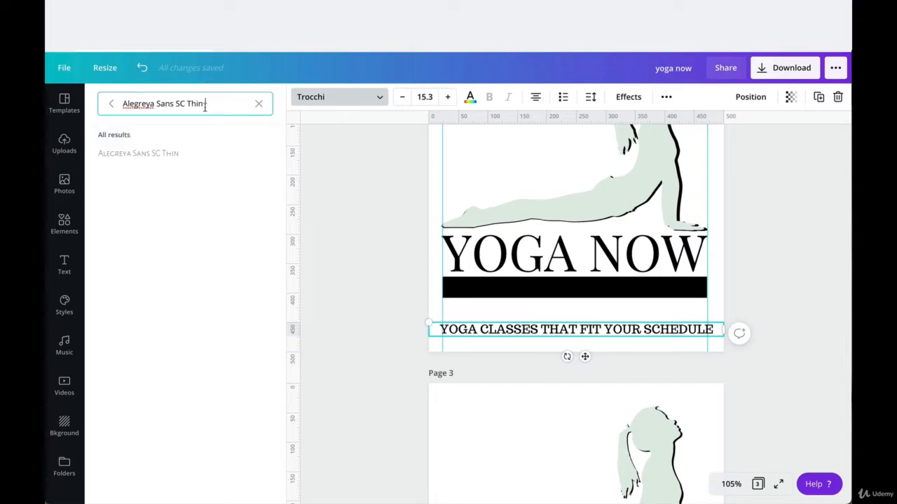
{"action": "left_click", "coordinate": [175, 159]}
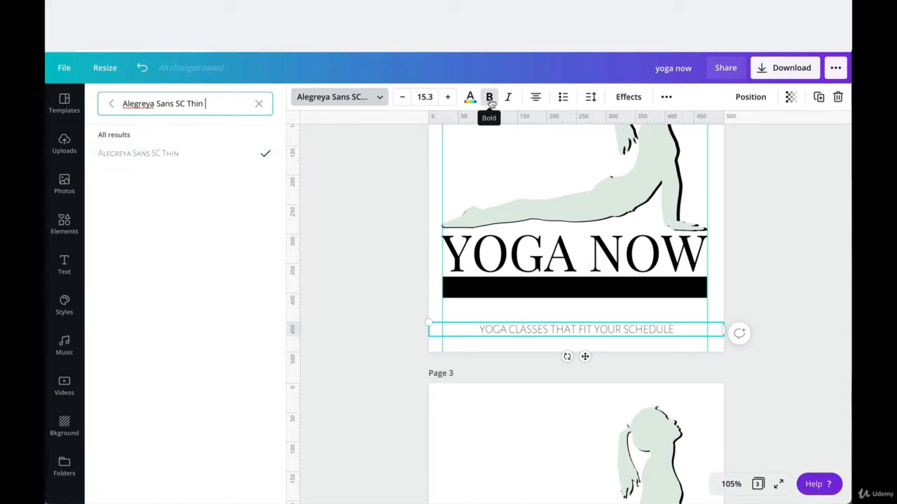
- Try to make the tagline text bold
{"action": "left_click", "coordinate": [490, 101]}
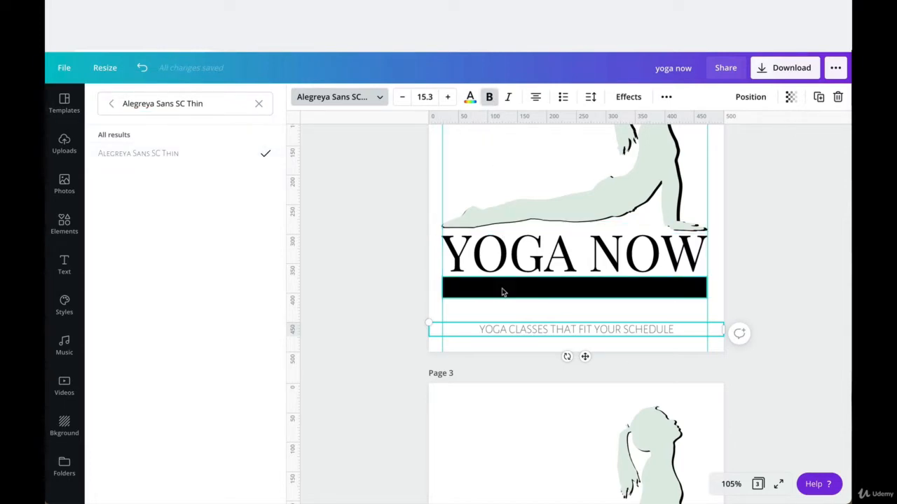
{"action": "left_click", "coordinate": [499, 329]}
{"action": "left_click", "coordinate": [501, 307]}
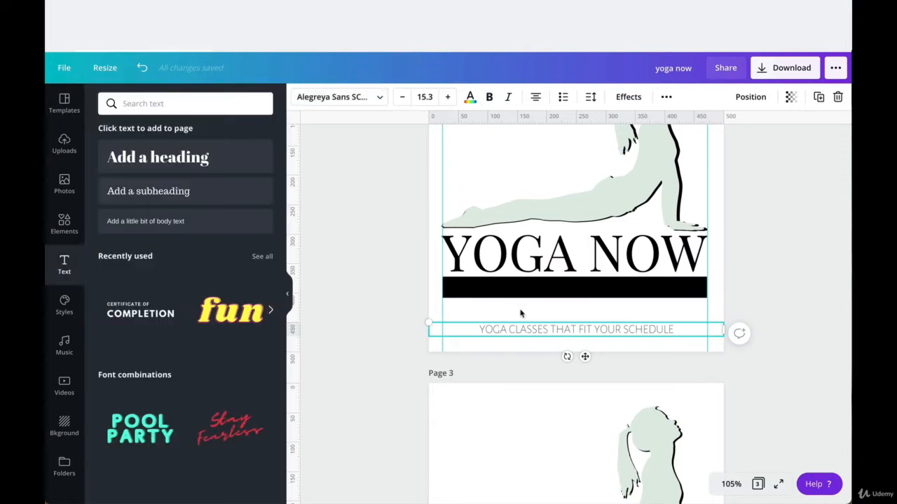
{"action": "left_click", "coordinate": [551, 313]}
- Narrow the tagline's text box to fit closely around its single line of text
{"action": "left_click", "coordinate": [636, 332]}
{"action": "left_click_drag", "start_coordinate": [720, 333], "coordinate": [612, 330]}
{"action": "left_click", "coordinate": [657, 340]}
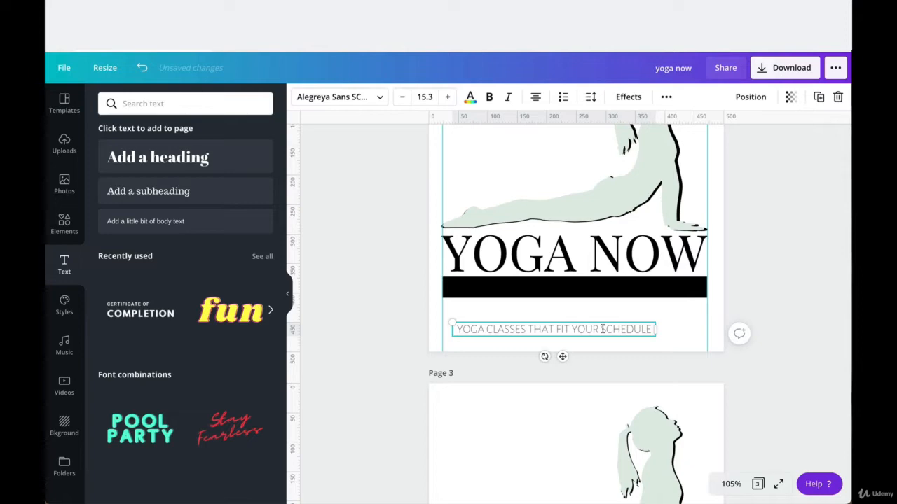
{"action": "left_click", "coordinate": [688, 325]}
- Color the tagline with the pale green sampled from the yoga figure and place it on the black bar
{"action": "left_click", "coordinate": [635, 331]}
{"action": "left_click", "coordinate": [469, 98]}
{"action": "left_click", "coordinate": [109, 156]}
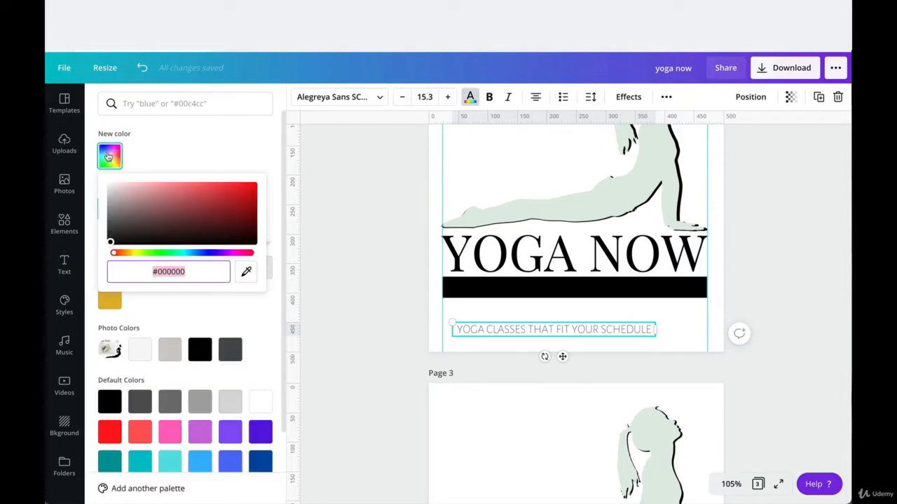
{"action": "left_click", "coordinate": [247, 279]}
{"action": "left_click", "coordinate": [608, 201]}
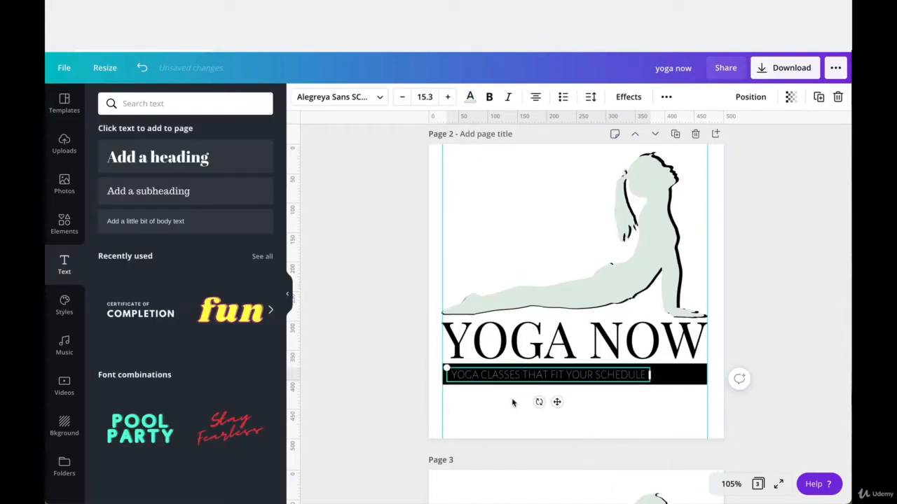
{"action": "left_click", "coordinate": [475, 411]}
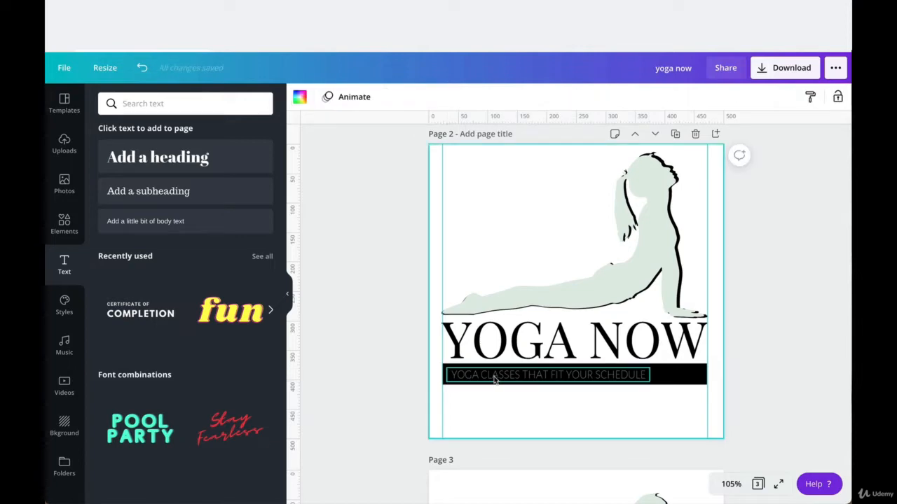
- Align the tagline with the black bar's right end and enlarge it to size 20.1 to span the bar
{"action": "left_click", "coordinate": [516, 374]}
{"action": "mouse_move", "coordinate": [516, 374]}
{"action": "left_mouse_down"}
{"action": "mouse_move", "coordinate": [556, 377]}
{"action": "mouse_move", "coordinate": [481, 370]}
{"action": "mouse_move", "coordinate": [523, 373]}
{"action": "mouse_move", "coordinate": [510, 375]}
{"action": "left_mouse_up"}
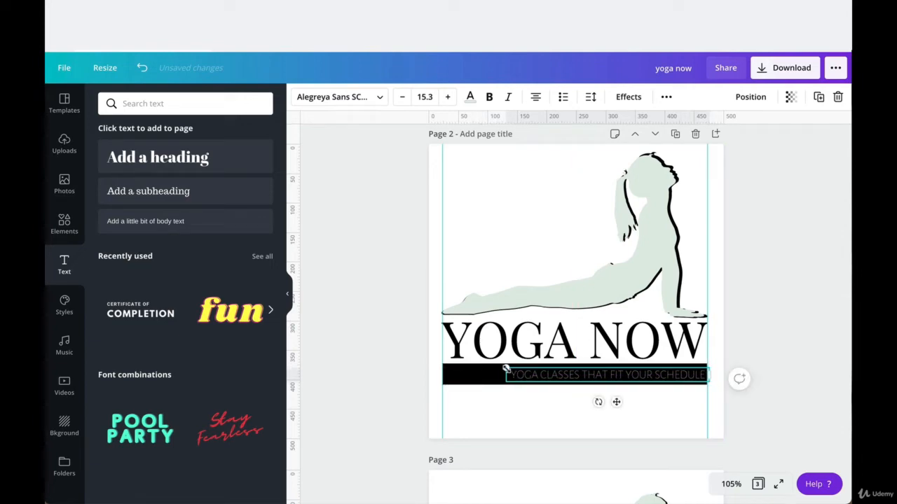
{"action": "left_click_drag", "start_coordinate": [505, 368], "coordinate": [440, 365]}
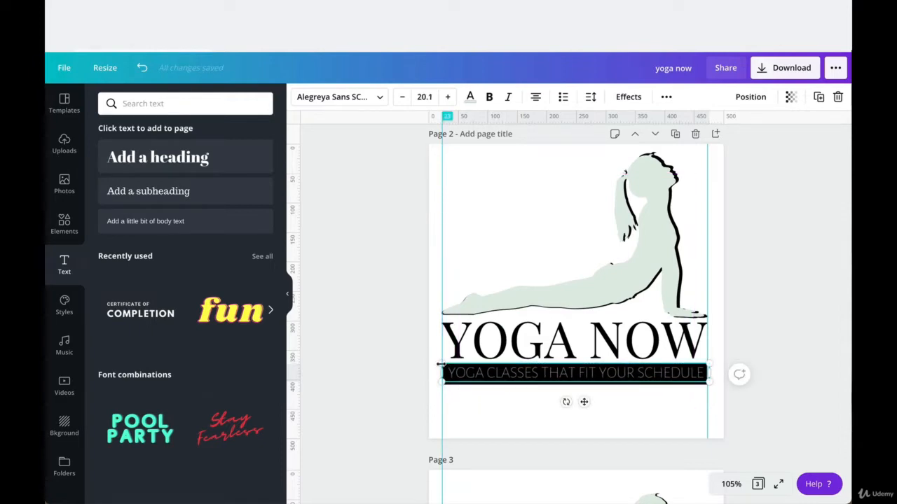
- Nudge the tagline slightly down and left to center it within the black bar
{"action": "key", "text": "Down"}
{"action": "key", "text": "Down"}
{"action": "key", "text": "Down"}
{"action": "key", "text": "Left"}
{"action": "key", "text": "Left"}
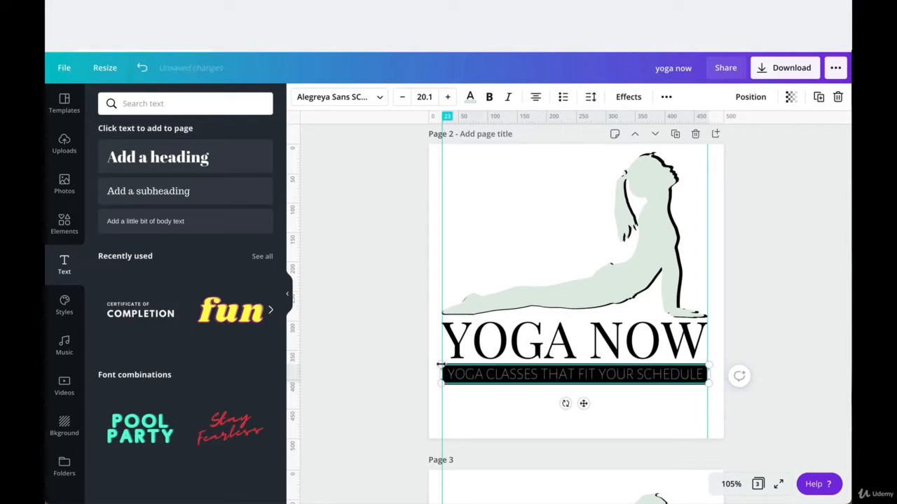
{"action": "key", "text": "Down"}
{"action": "left_click", "coordinate": [460, 414]}
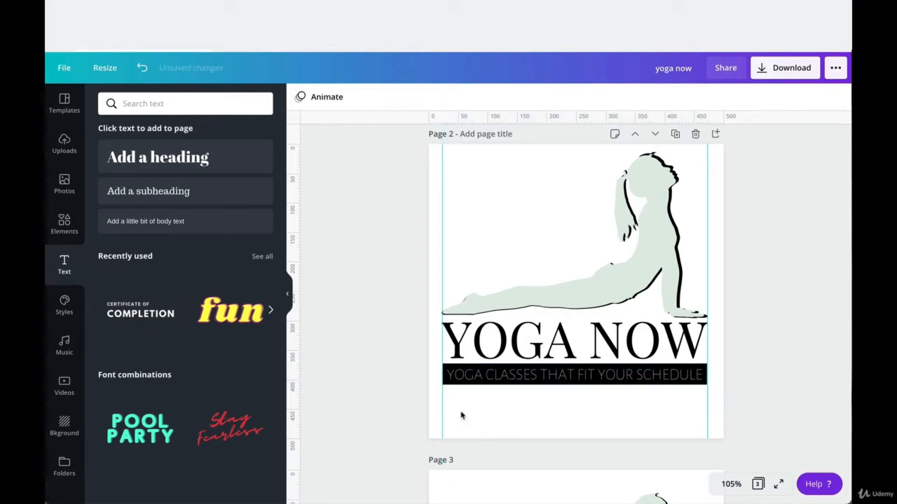
- Remove both vertical ruler guides from the page 2 logo
{"action": "left_click", "coordinate": [681, 427]}
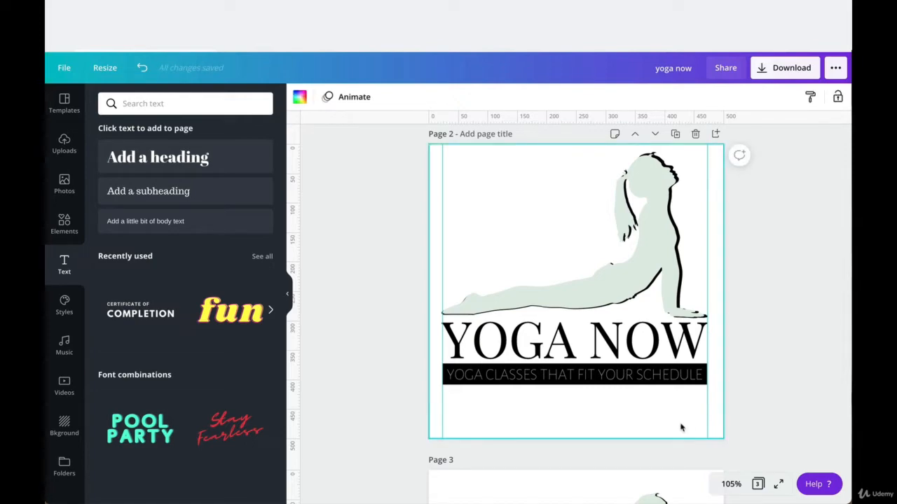
{"action": "left_click_drag", "start_coordinate": [708, 426], "coordinate": [719, 426]}
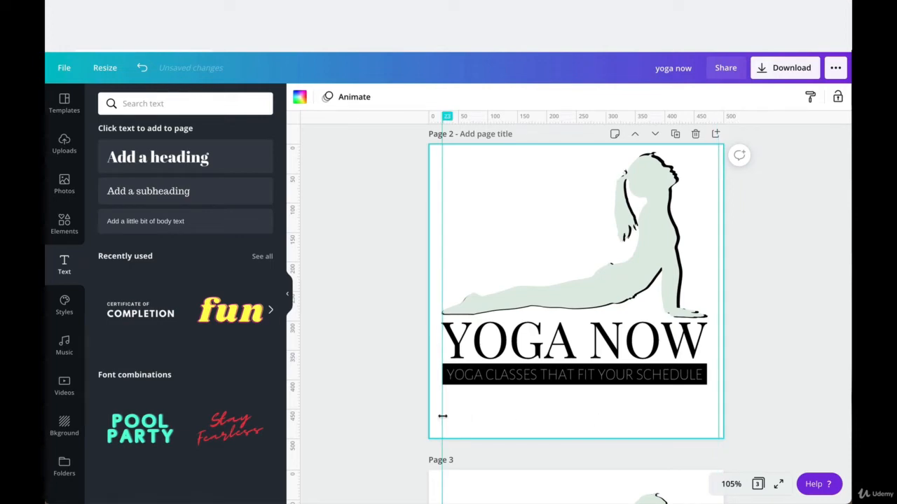
{"action": "left_click_drag", "start_coordinate": [441, 416], "coordinate": [385, 419]}
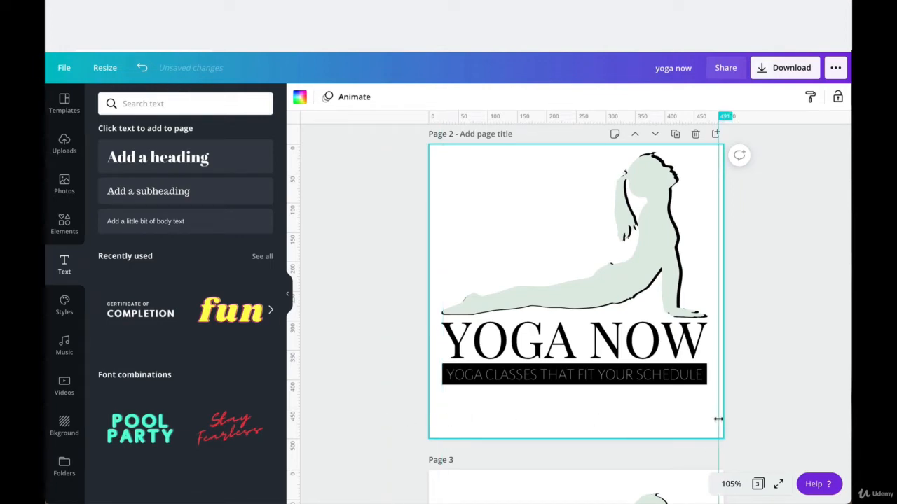
{"action": "left_click_drag", "start_coordinate": [718, 419], "coordinate": [836, 392]}
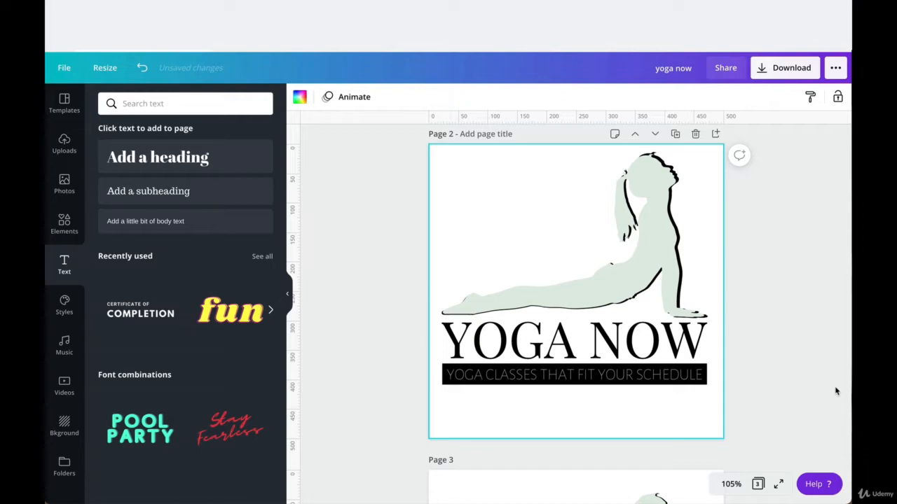
{"action": "left_click", "coordinate": [606, 383]}
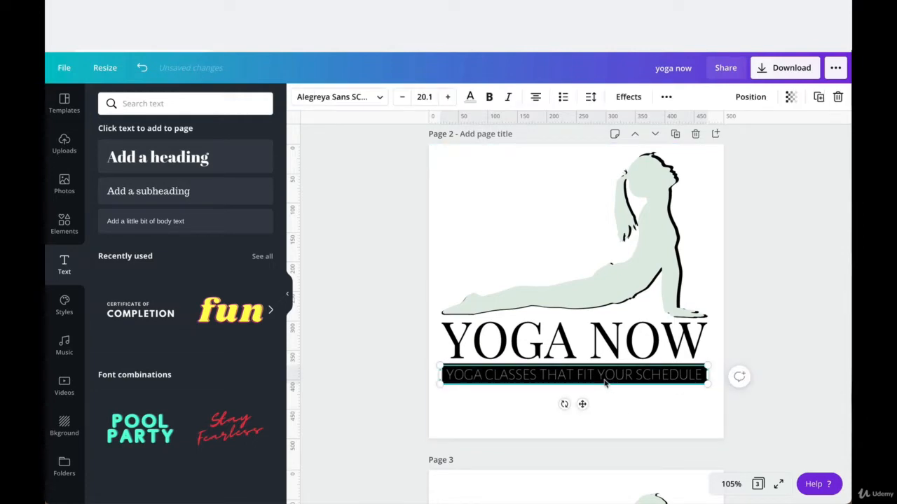
{"action": "left_click", "coordinate": [632, 417]}
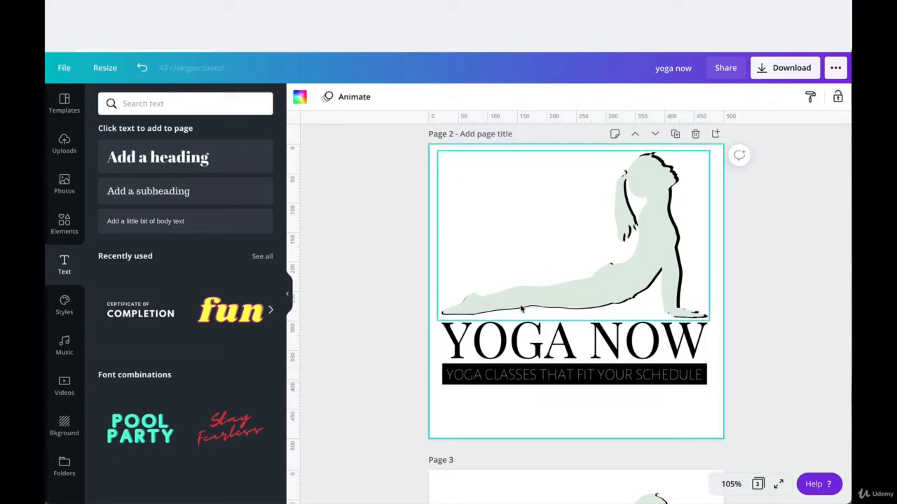
- Select the figure, title, bar and tagline on page 2 together and move them down to center the logo vertically
{"action": "left_click_drag", "start_coordinate": [719, 434], "coordinate": [436, 153]}
{"action": "key", "text": "Down"}
{"action": "key", "text": "Down"}
{"action": "key", "text": "Down"}
{"action": "key", "text": "Down"}
{"action": "key", "text": "Down"}
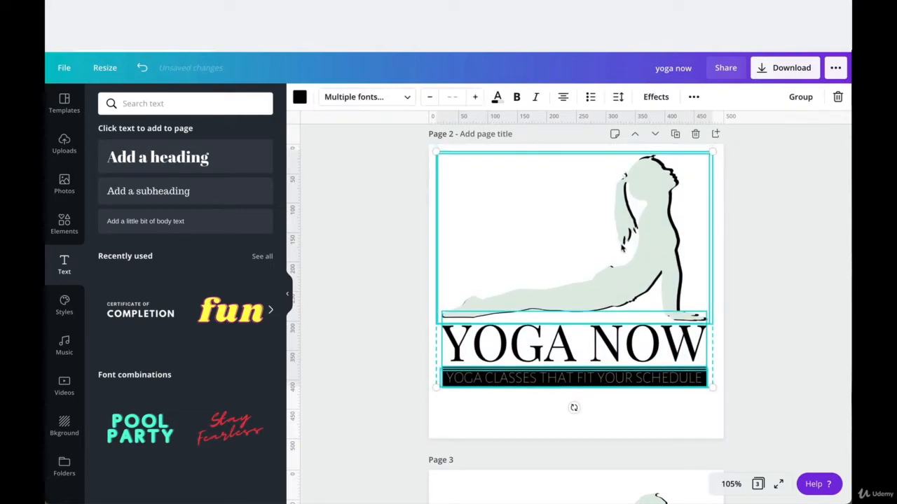
{"action": "key", "text": "Down"}
{"action": "key", "text": "Down"}
{"action": "key", "text": "Down"}
{"action": "key", "text": "Down"}
{"action": "key", "text": "Down"}
{"action": "key", "text": "Down"}
{"action": "key", "text": "Down"}
{"action": "key", "text": "Down"}
{"action": "key", "text": "Down"}
{"action": "key", "text": "Down"}
{"action": "key", "text": "Down"}
{"action": "key", "text": "Down"}
{"action": "key", "text": "Down"}
{"action": "key", "text": "Down"}
{"action": "key", "text": "Down"}
{"action": "key", "text": "Down"}
{"action": "key", "text": "Down"}
{"action": "key", "text": "Down"}
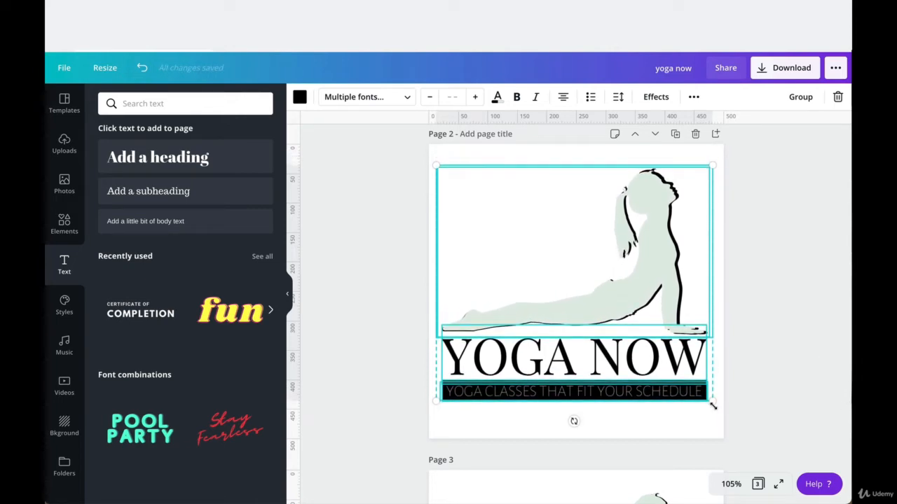
- Enlarge the selected logo slightly in proportion so it nearly fills the width of page 2
{"action": "left_click_drag", "start_coordinate": [712, 405], "coordinate": [719, 413]}
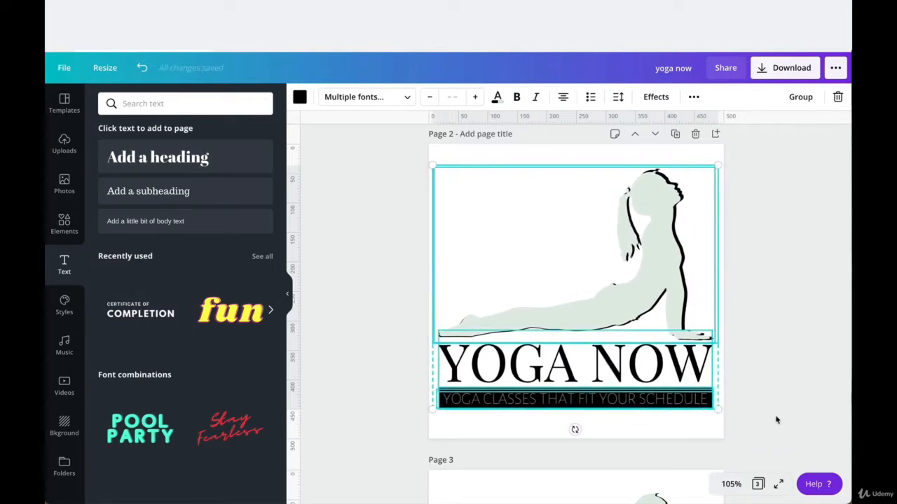
{"action": "left_click", "coordinate": [809, 422]}
{"action": "scroll", "coordinate": [809, 422], "scroll_direction": "up", "scroll_amount": 1}
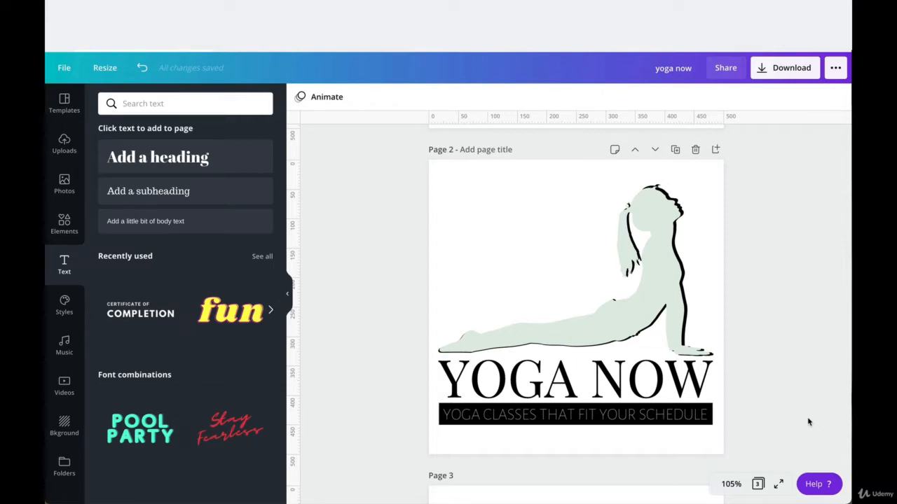
- Download only page 2 as a PNG with a transparent background
{"action": "left_click", "coordinate": [781, 68]}
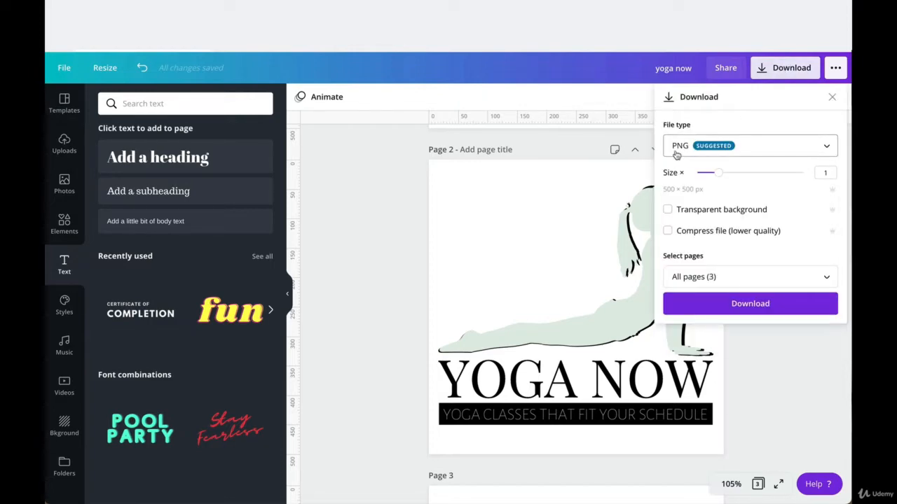
{"action": "left_click", "coordinate": [667, 210]}
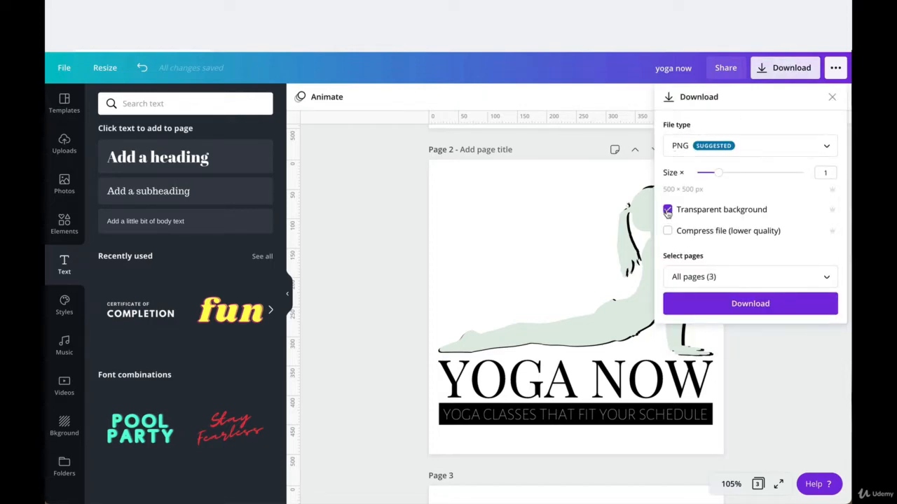
{"action": "left_click", "coordinate": [699, 277]}
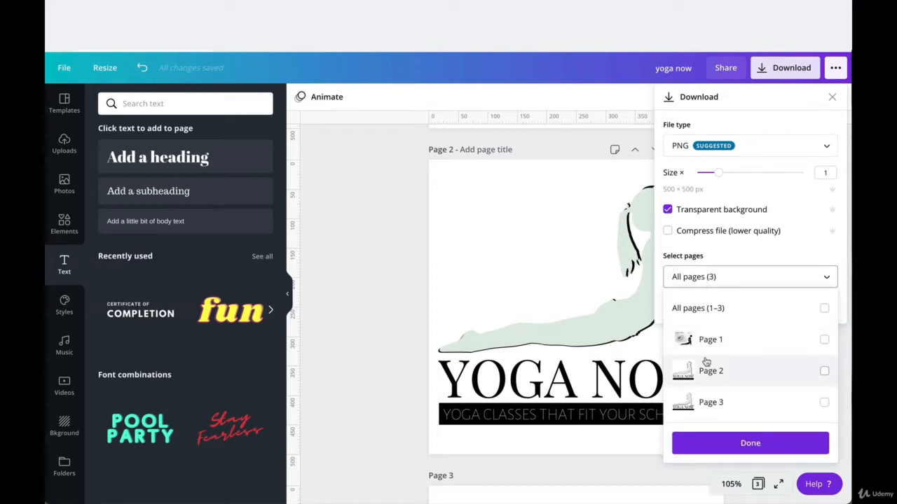
{"action": "left_click", "coordinate": [706, 366]}
{"action": "left_click", "coordinate": [735, 448]}
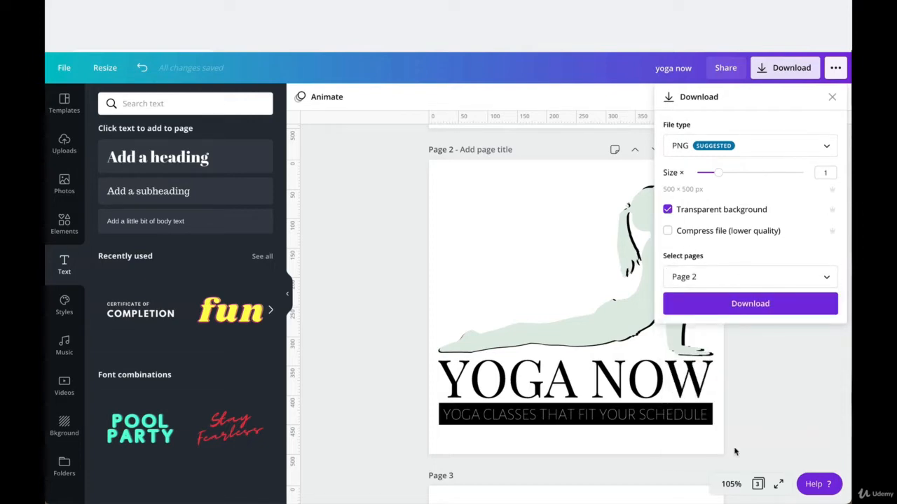
{"action": "left_click", "coordinate": [730, 305]}
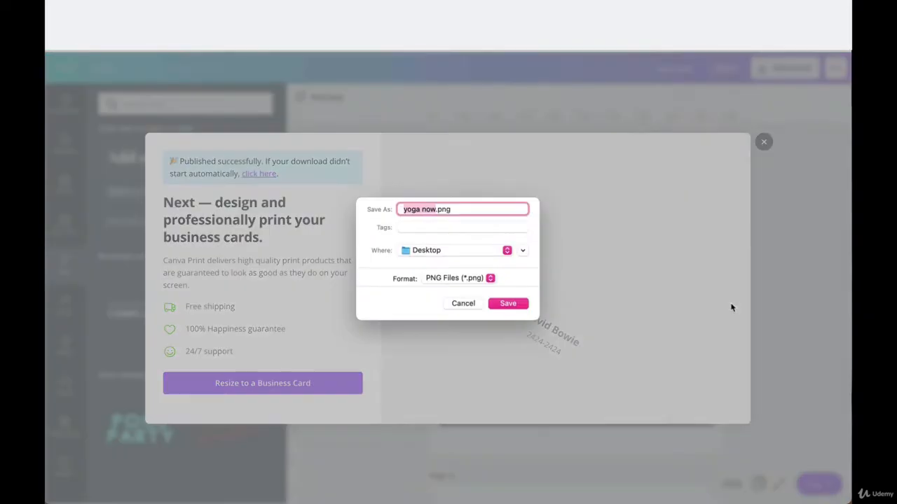
- Add "Logo 3" to the end of the yoga now file name and save the PNG to the Desktop
{"action": "left_click", "coordinate": [435, 209]}
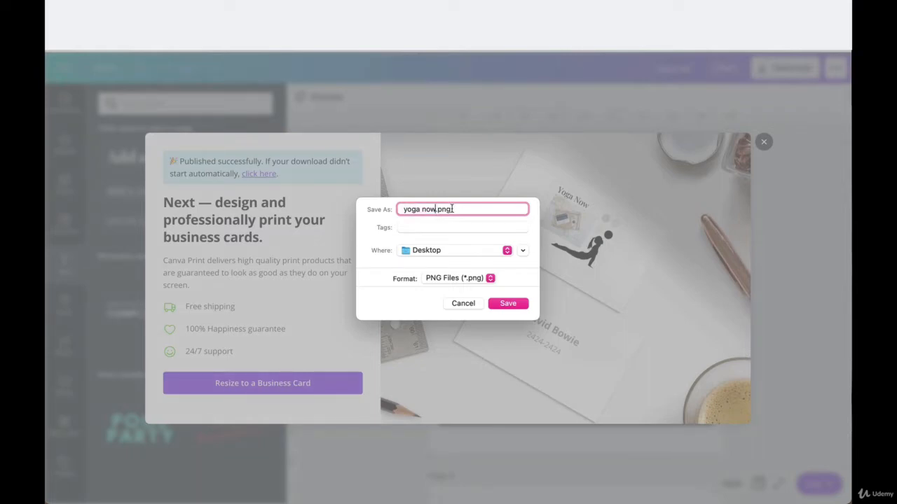
{"action": "key", "text": "Right"}
{"action": "type", "text": "L"}
{"action": "key", "text": "BackSpace"}
{"action": "key", "text": "Left"}
{"action": "type", "text": "Logo 3"}
{"action": "left_click", "coordinate": [520, 304]}
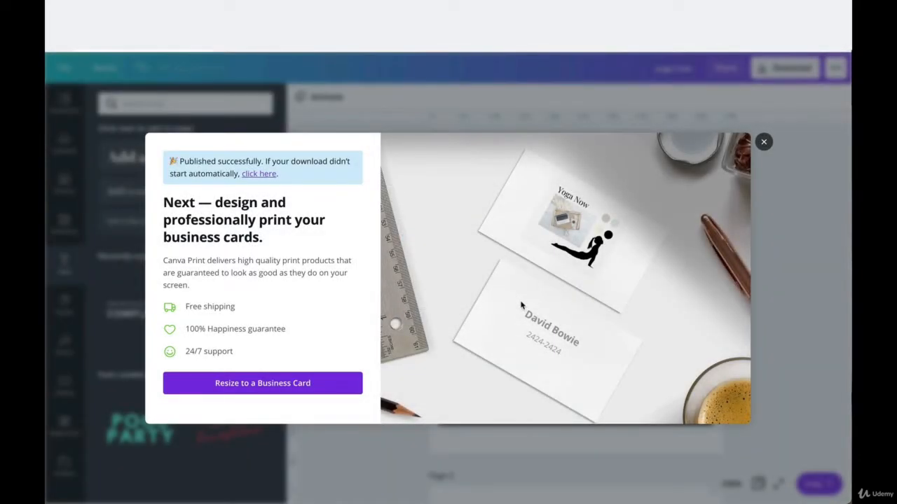
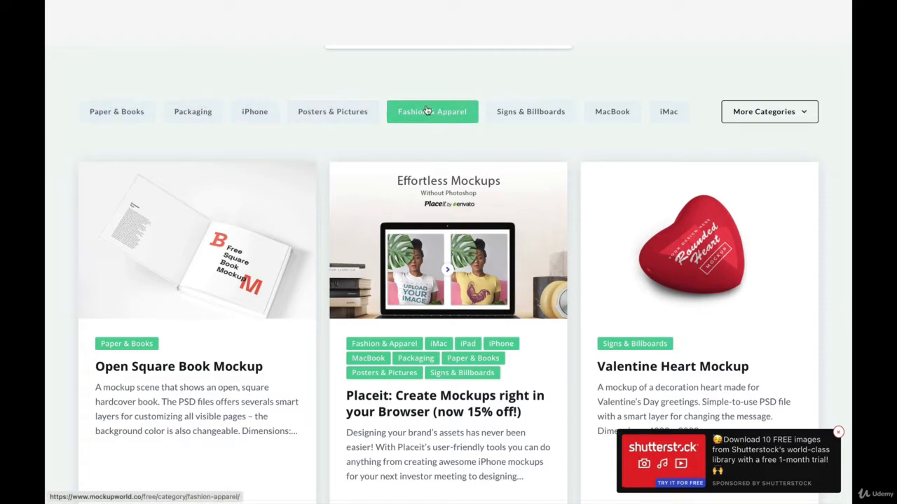
- On the Mockup World site, show the free mockups in the Posters & Pictures category
{"action": "scroll", "coordinate": [426, 110], "scroll_direction": "up", "scroll_amount": 3}
{"action": "left_click", "coordinate": [341, 102]}
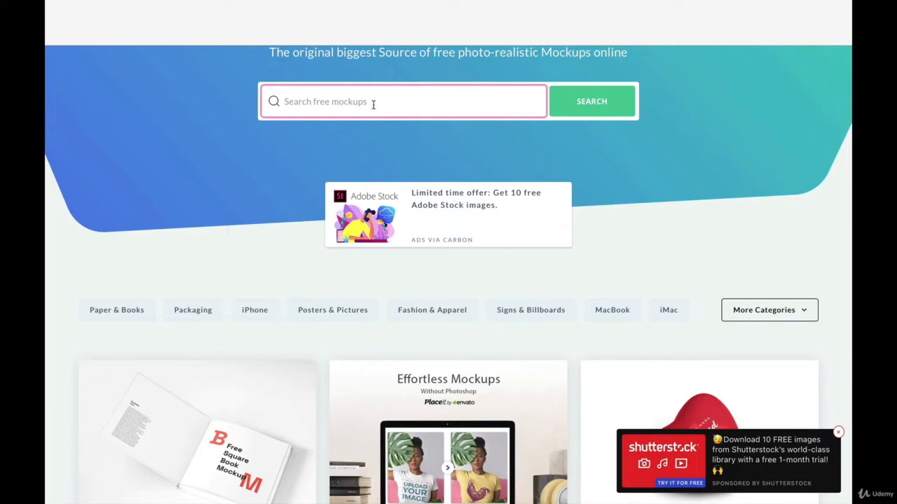
{"action": "scroll", "coordinate": [185, 353], "scroll_direction": "down", "scroll_amount": 3}
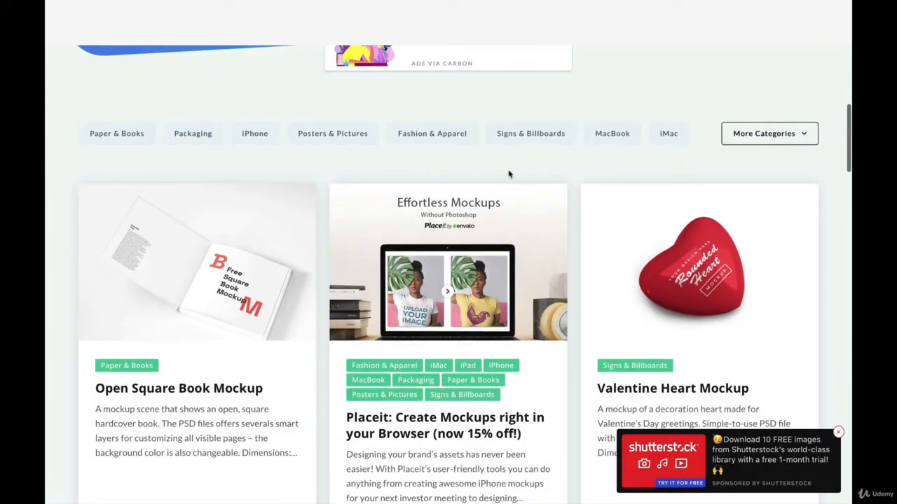
{"action": "left_click_drag", "start_coordinate": [313, 148], "coordinate": [316, 145]}
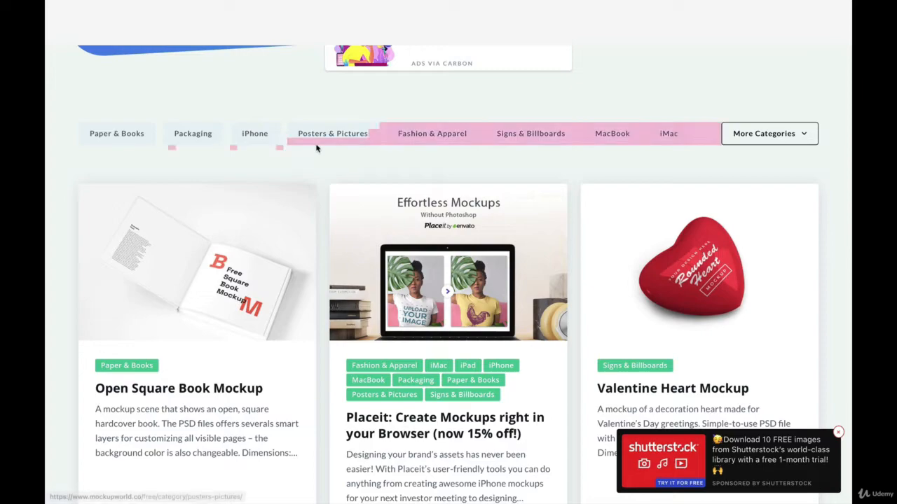
{"action": "left_click", "coordinate": [315, 133]}
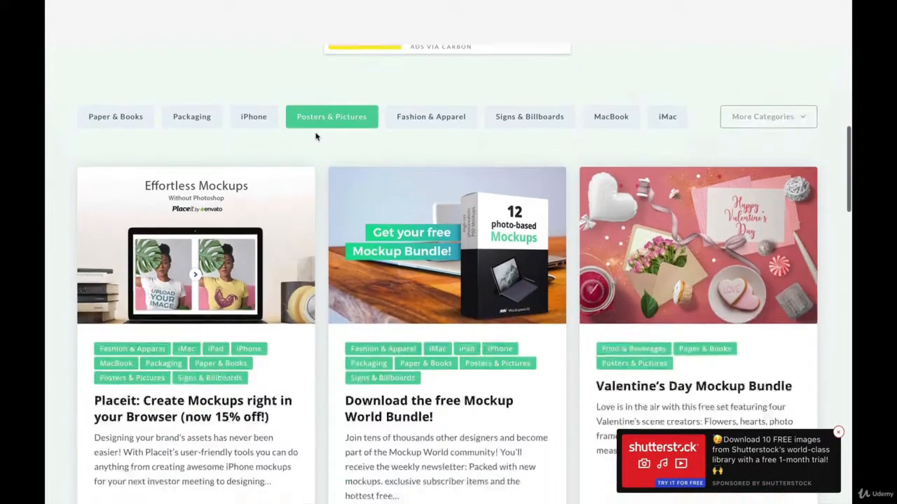
- Dismiss the Shutterstock ad and look through the Posters & Pictures listing for a suitable framed-picture mockup
{"action": "scroll", "coordinate": [316, 136], "scroll_direction": "down", "scroll_amount": 2}
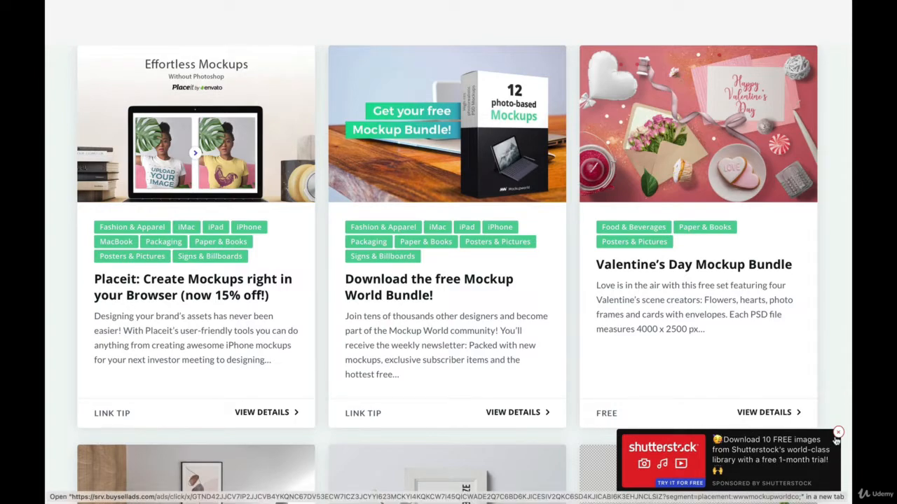
{"action": "left_click", "coordinate": [836, 436]}
{"action": "scroll", "coordinate": [754, 352], "scroll_direction": "down", "scroll_amount": 3}
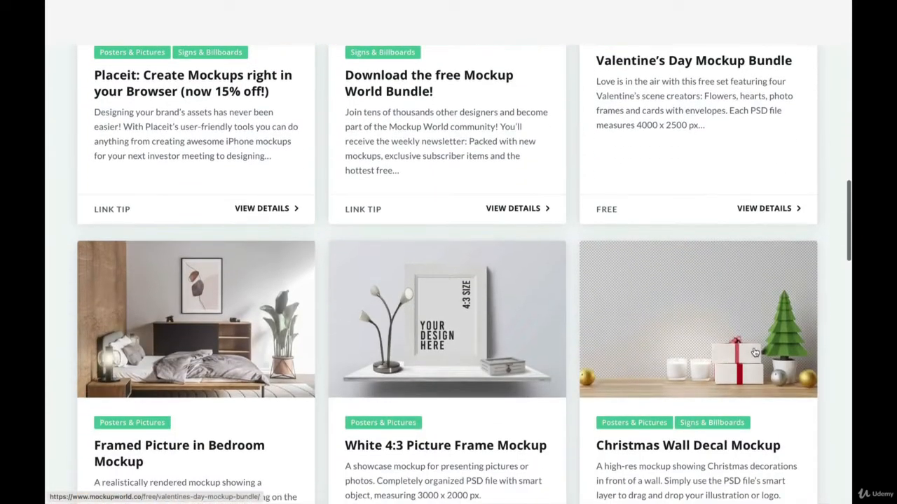
{"action": "scroll", "coordinate": [754, 353], "scroll_direction": "down", "scroll_amount": 5}
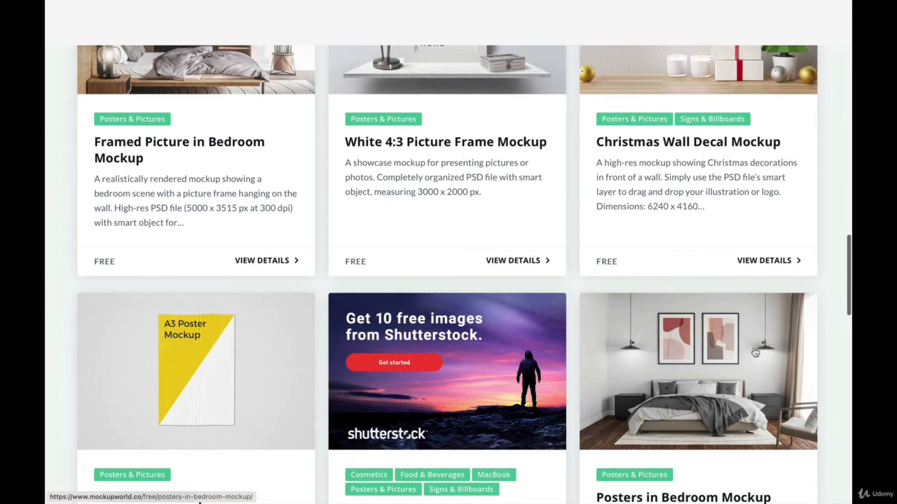
{"action": "scroll", "coordinate": [754, 353], "scroll_direction": "down", "scroll_amount": 3}
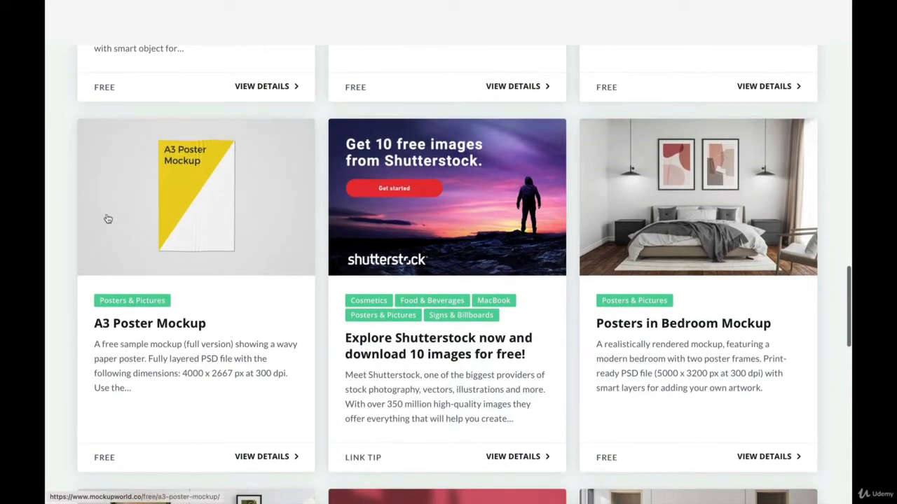
{"action": "scroll", "coordinate": [193, 208], "scroll_direction": "down", "scroll_amount": 5}
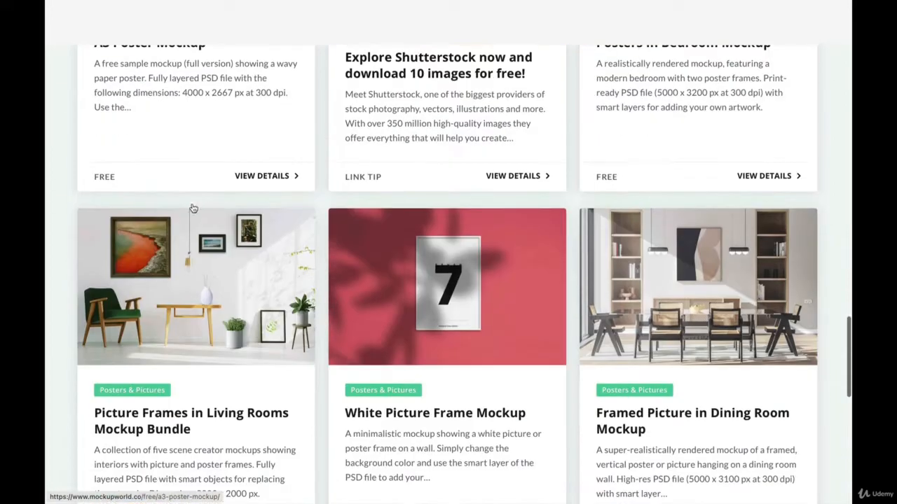
{"action": "scroll", "coordinate": [193, 208], "scroll_direction": "down", "scroll_amount": 4}
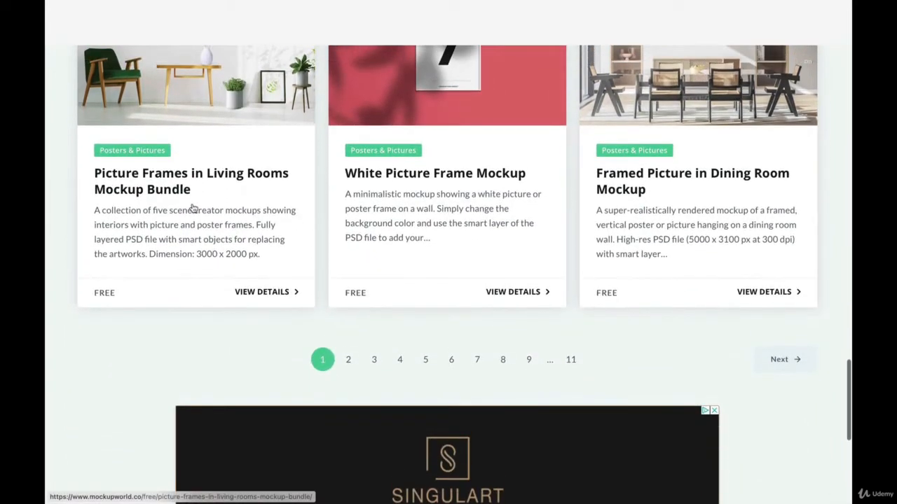
{"action": "scroll", "coordinate": [190, 208], "scroll_direction": "up", "scroll_amount": 5}
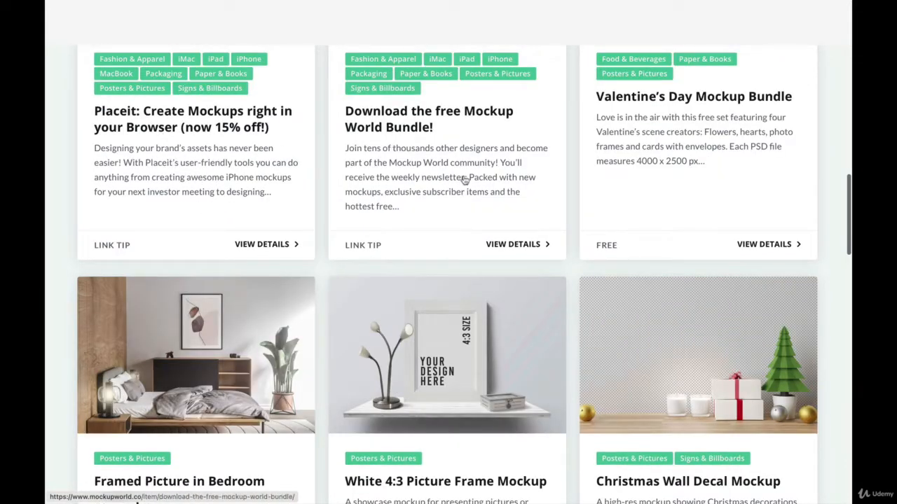
{"action": "scroll", "coordinate": [232, 337], "scroll_direction": "down", "scroll_amount": 3}
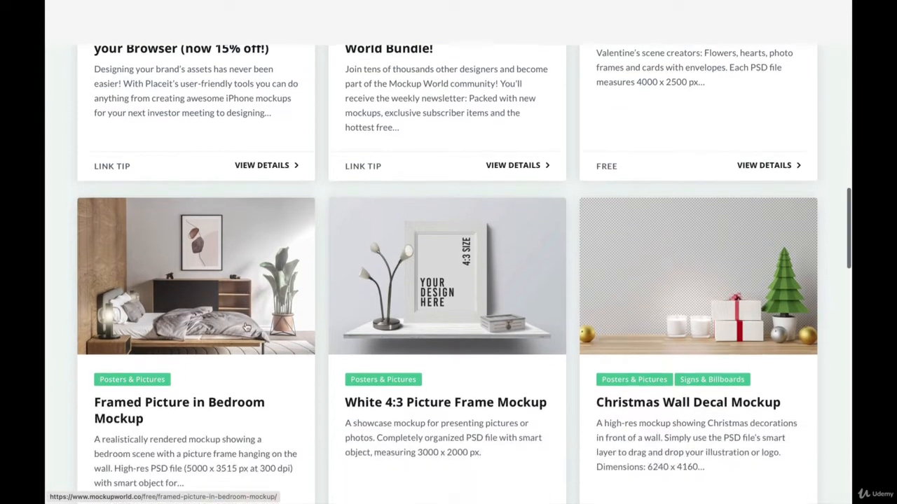
- Open the Framed Picture in Bedroom Mockup, follow its free download to the source page and download Modern Poster Mockup #17
{"action": "left_click", "coordinate": [231, 337]}
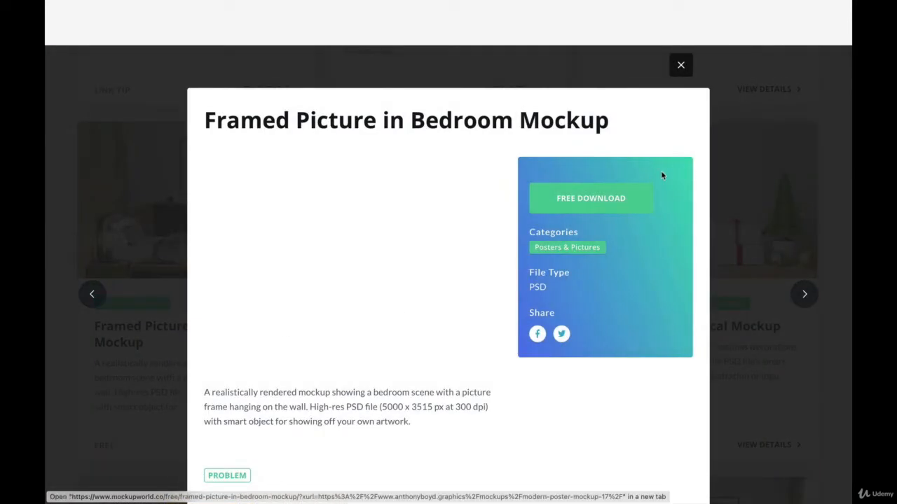
{"action": "left_click", "coordinate": [566, 370]}
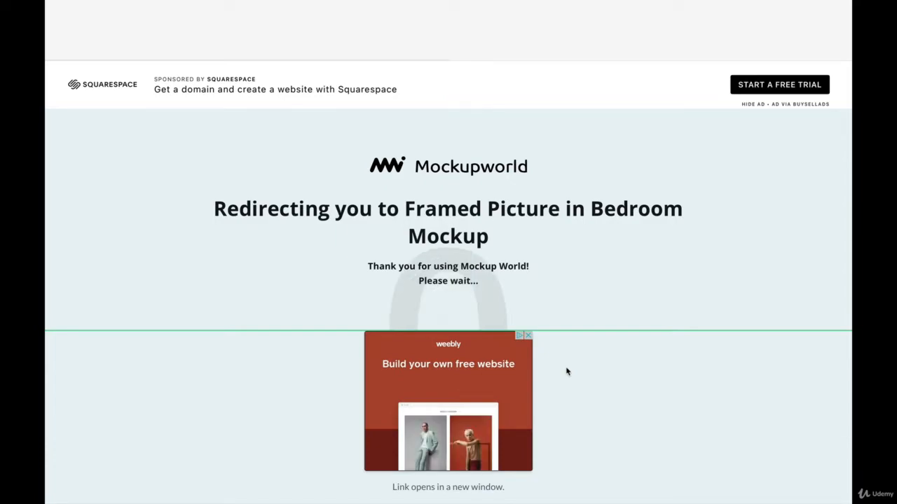
{"action": "scroll", "coordinate": [567, 372], "scroll_direction": "down", "scroll_amount": 3}
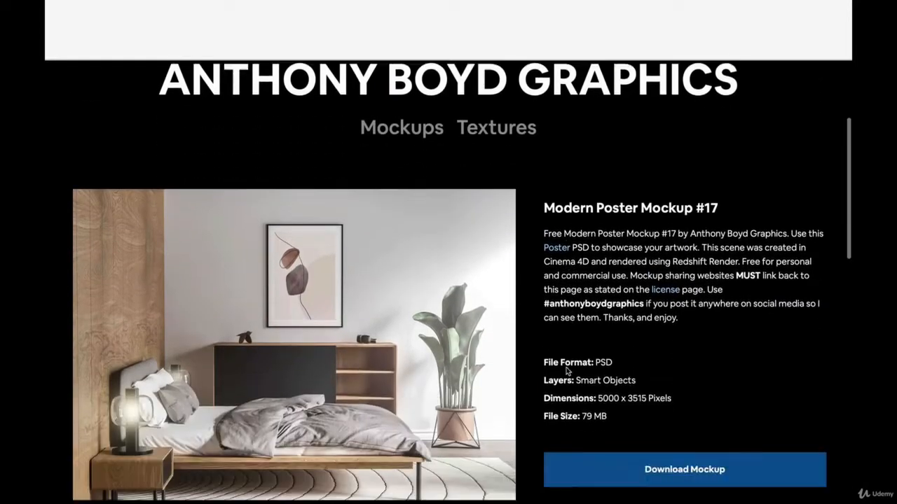
{"action": "scroll", "coordinate": [569, 371], "scroll_direction": "down", "scroll_amount": 2}
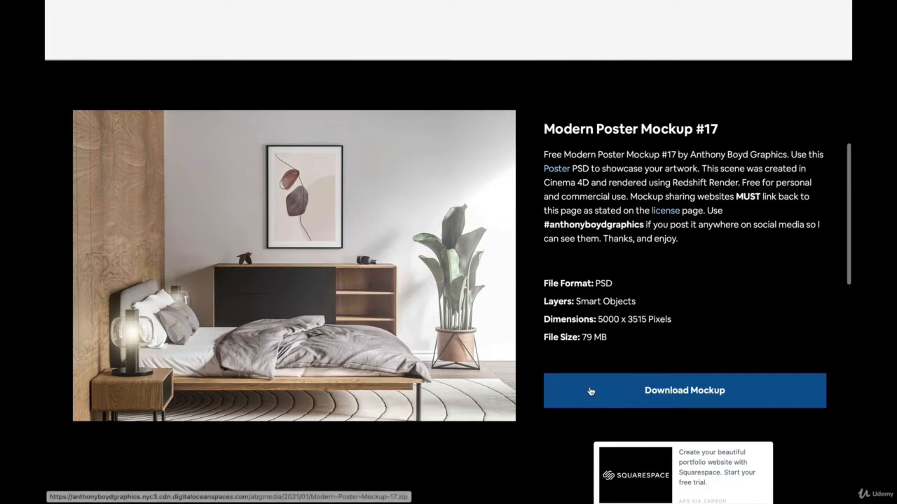
{"action": "left_click", "coordinate": [591, 391]}
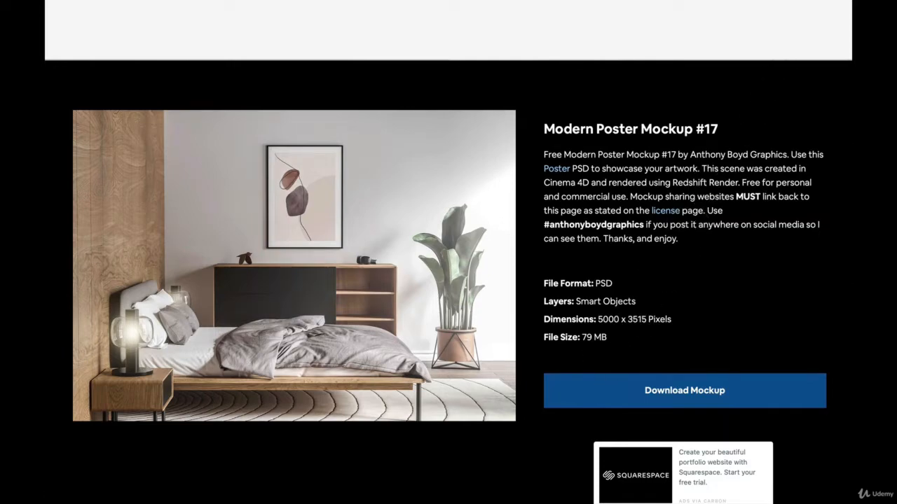
- Follow the mockup link in the resources document and download Business Card Mockup #5 from its page
{"action": "scroll", "coordinate": [605, 152], "scroll_direction": "up", "scroll_amount": 4}
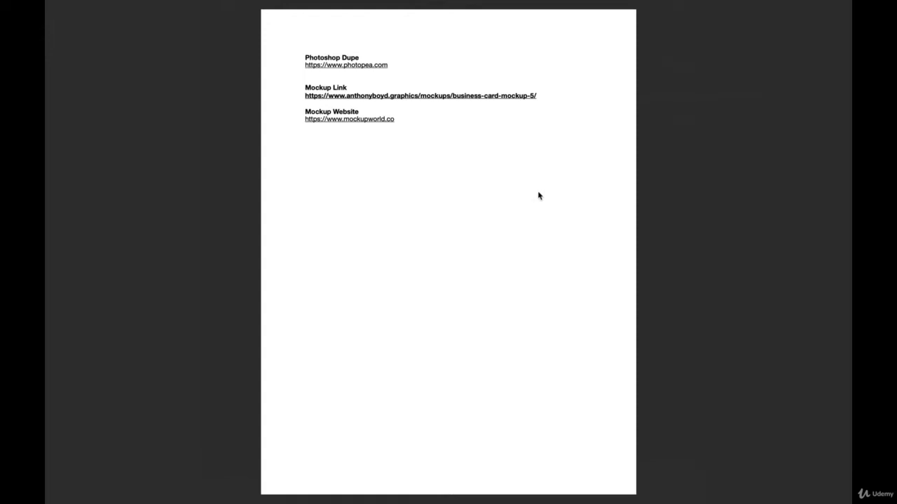
{"action": "left_click", "coordinate": [330, 96]}
{"action": "scroll", "coordinate": [248, 273], "scroll_direction": "down", "scroll_amount": 5}
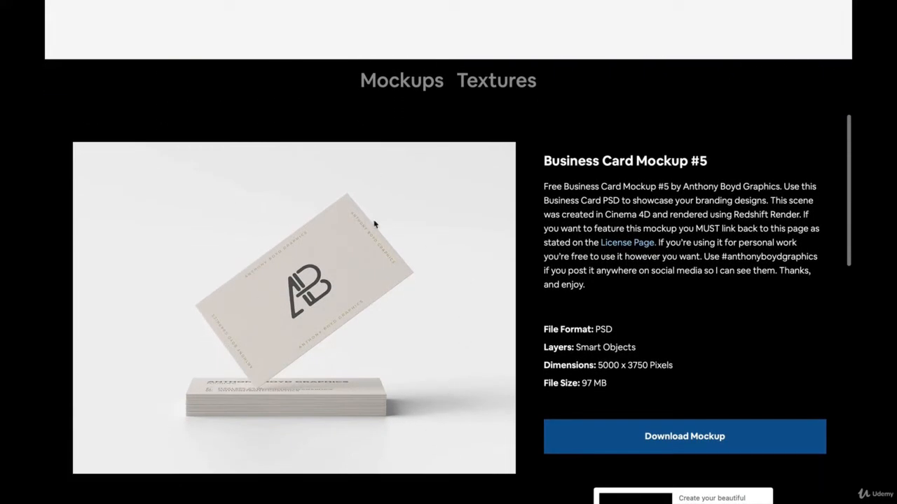
{"action": "left_click", "coordinate": [671, 440]}
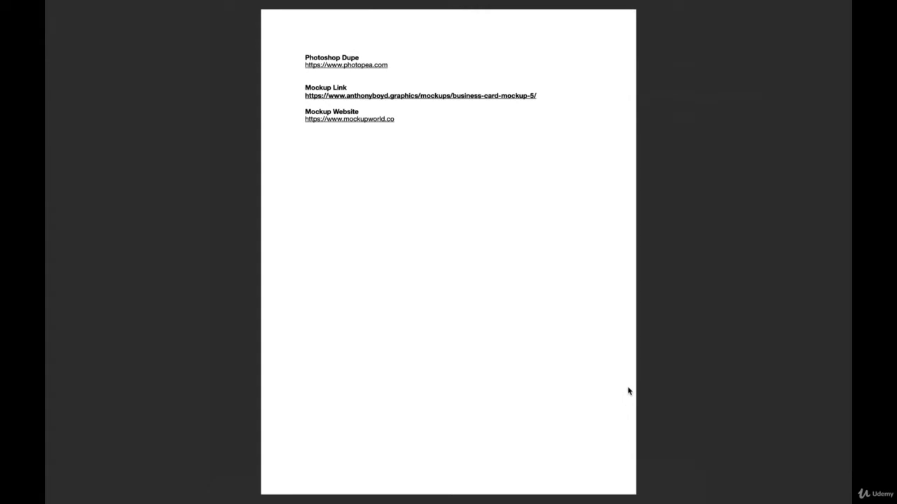
- Switch to Photopea through the resources document and open Mockup.psd from the Business Card Mockup #5-2 folder in Downloads
{"action": "left_click", "coordinate": [348, 66]}
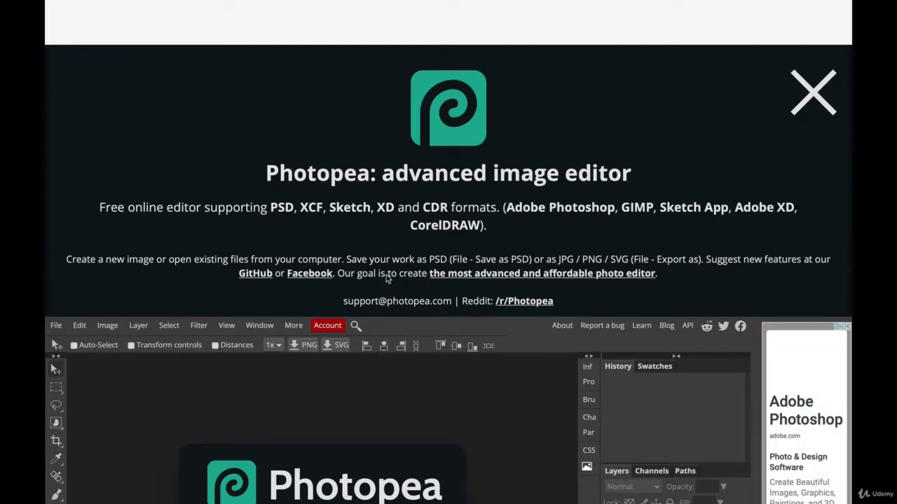
{"action": "left_click", "coordinate": [817, 98]}
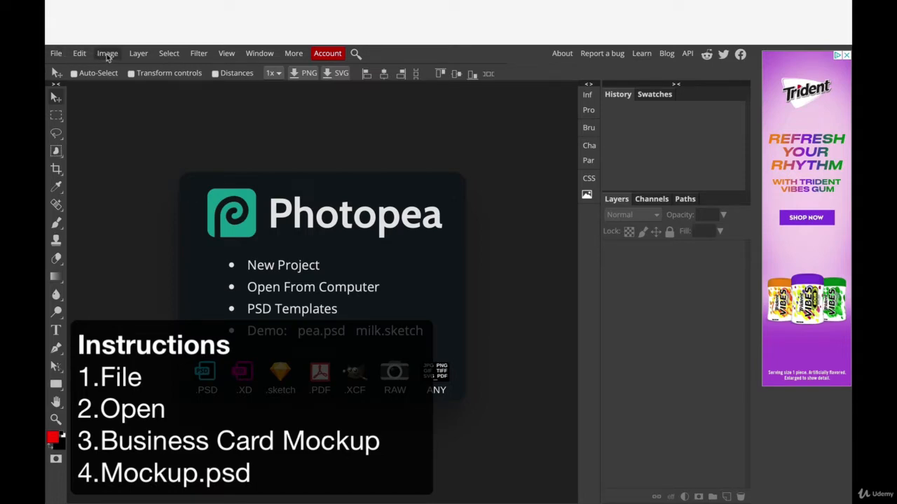
{"action": "left_click", "coordinate": [58, 54]}
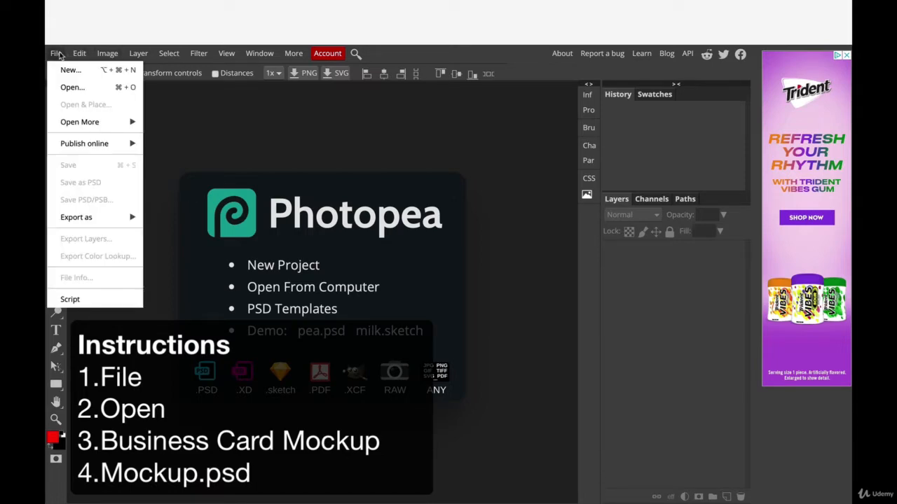
{"action": "left_click", "coordinate": [73, 87]}
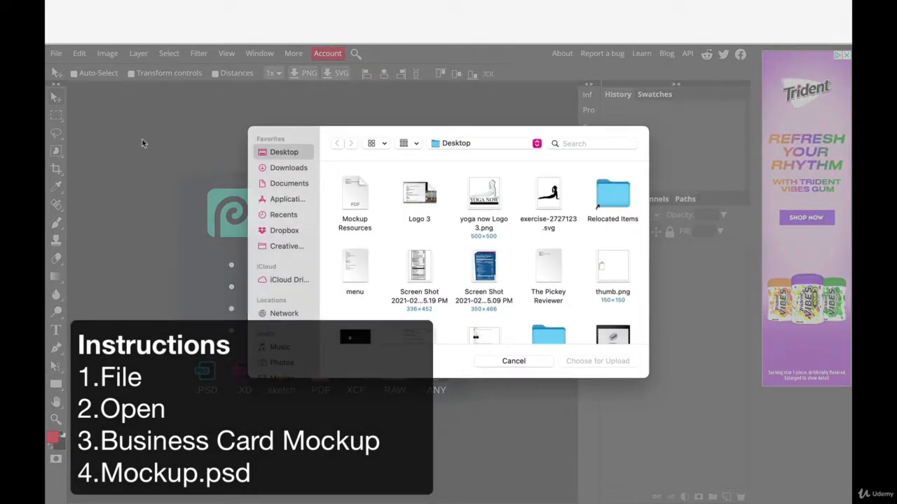
{"action": "left_click", "coordinate": [298, 169]}
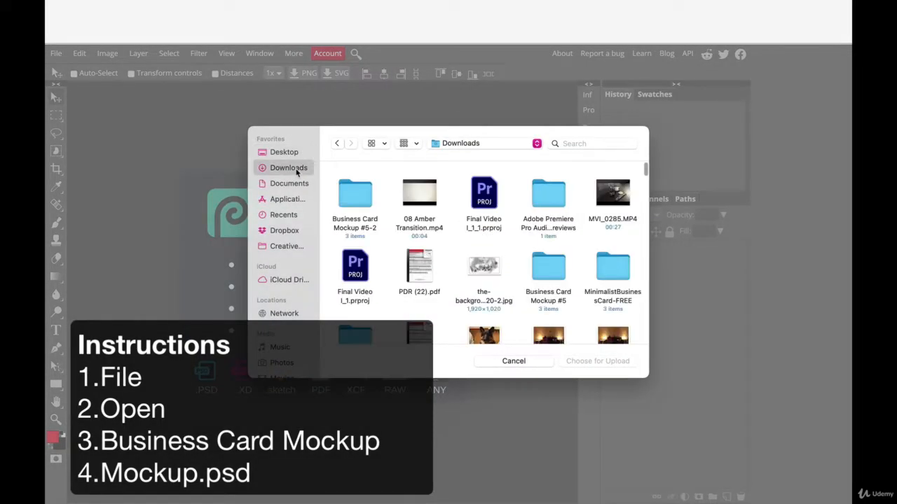
{"action": "double_click", "coordinate": [358, 202]}
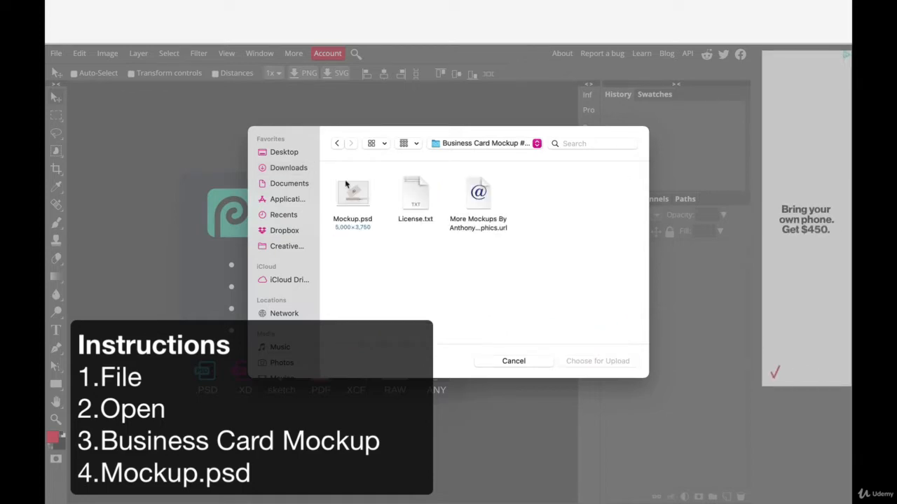
{"action": "left_click", "coordinate": [343, 203]}
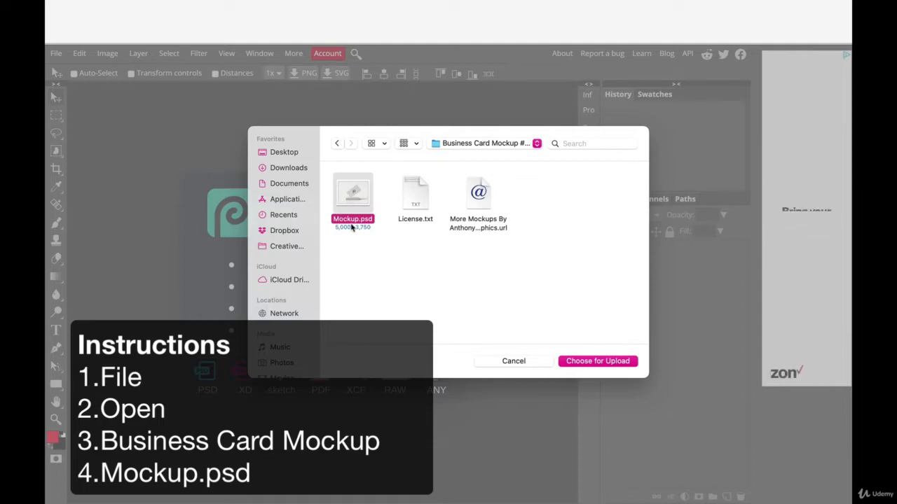
{"action": "left_click", "coordinate": [607, 360]}
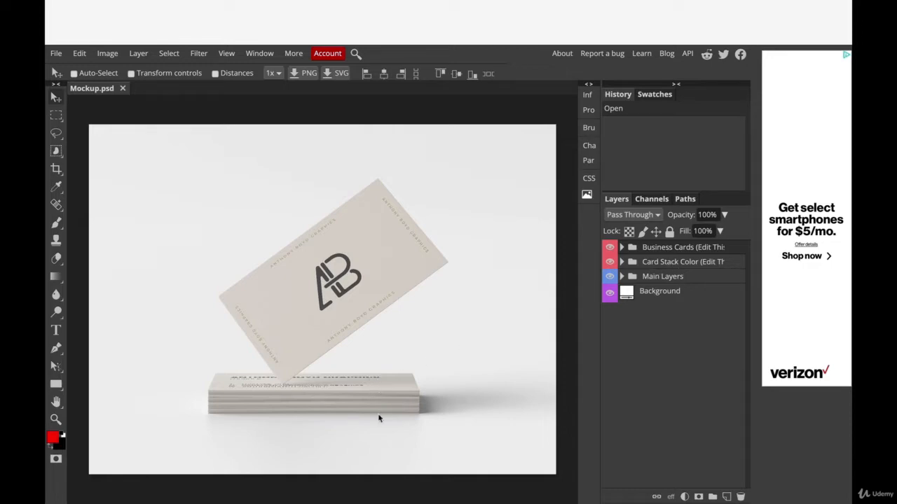
- Open the Card 1 smart object inside the Business Cards group for editing
{"action": "left_click", "coordinate": [621, 248]}
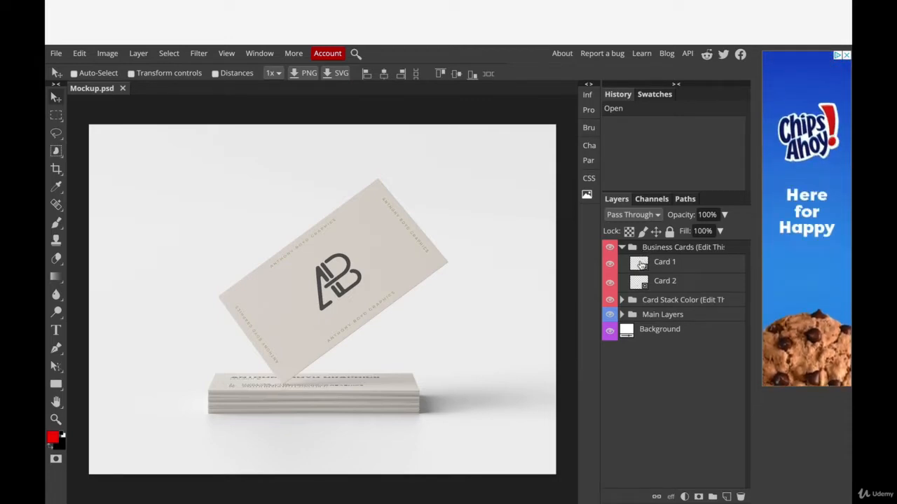
{"action": "left_click", "coordinate": [640, 265]}
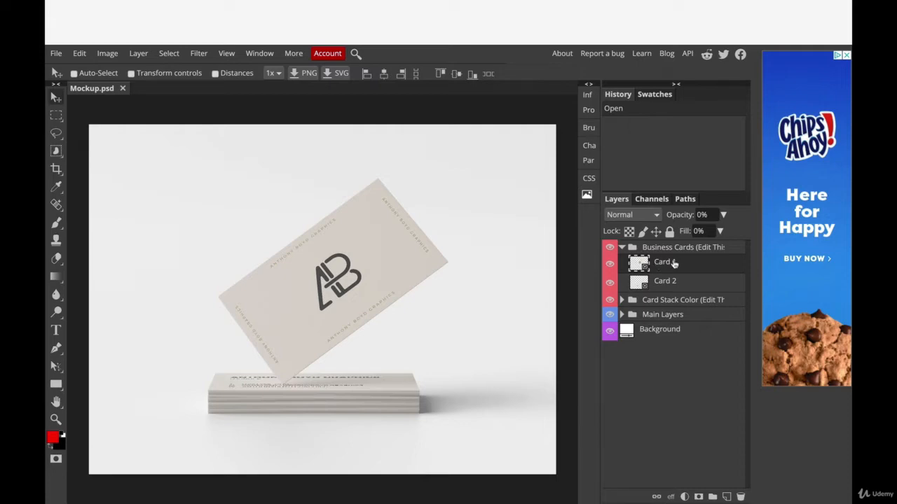
{"action": "double_click", "coordinate": [662, 262]}
{"action": "double_click", "coordinate": [643, 265]}
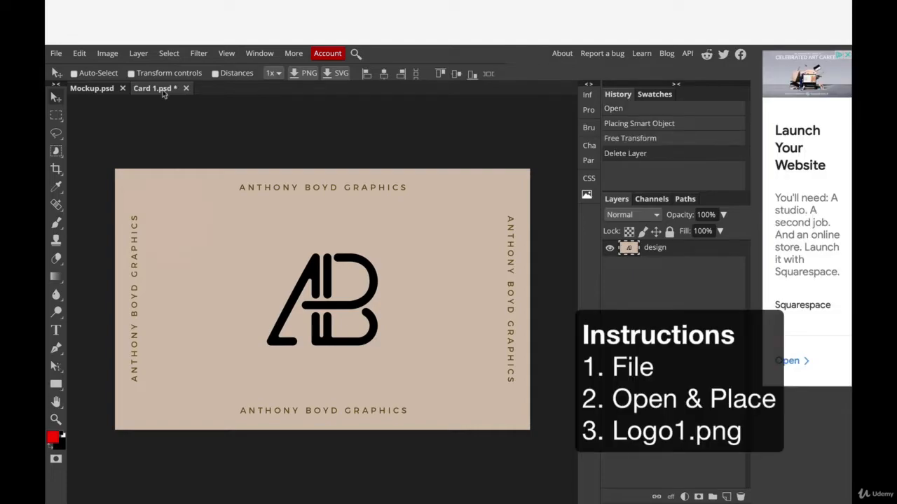
- Place Yoga Now Logo 1.png from the Desktop into the Card 1 document
{"action": "left_click", "coordinate": [55, 53]}
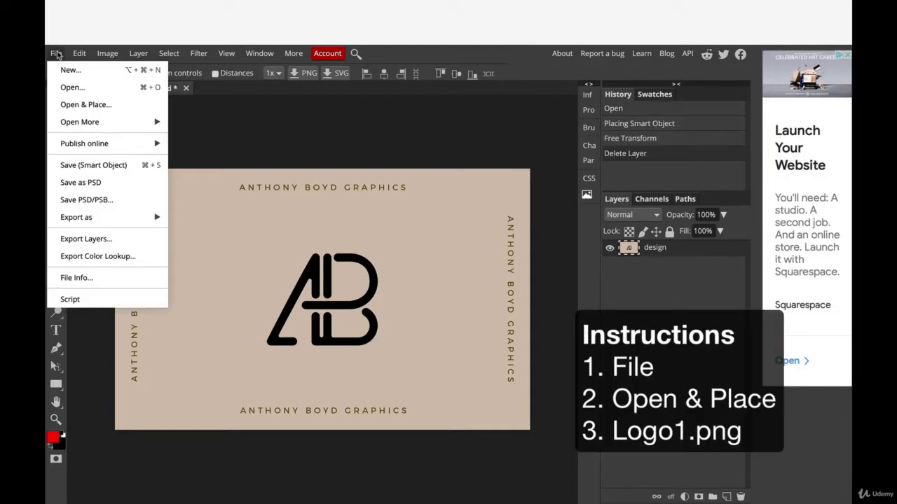
{"action": "left_click", "coordinate": [106, 106]}
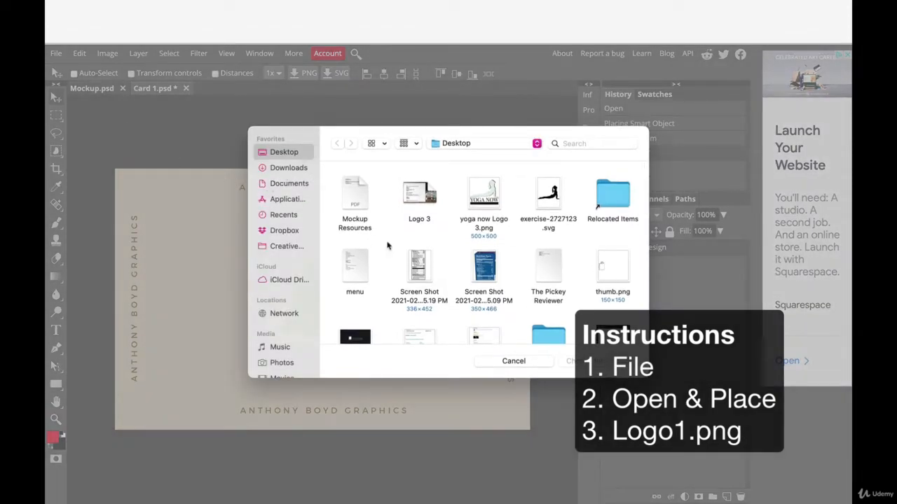
{"action": "scroll", "coordinate": [393, 259], "scroll_direction": "down", "scroll_amount": 5}
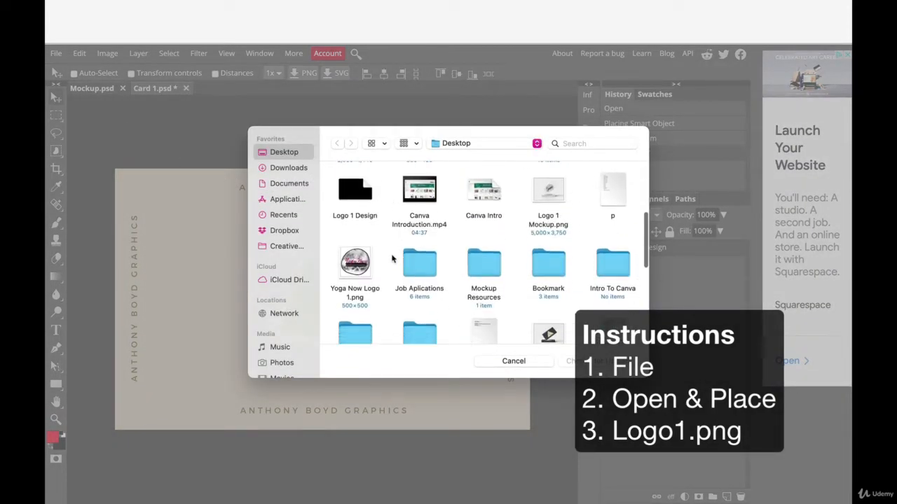
{"action": "left_click", "coordinate": [361, 264]}
{"action": "left_click", "coordinate": [620, 364]}
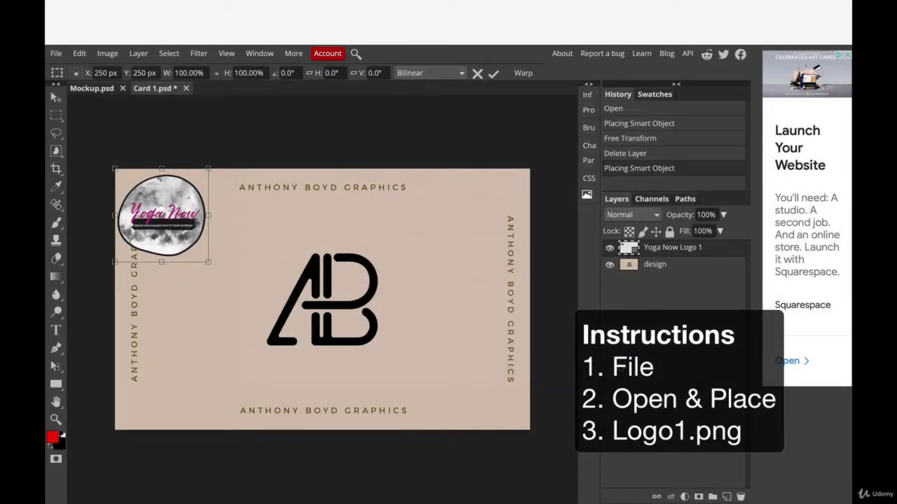
{"action": "left_click_drag", "start_coordinate": [163, 223], "coordinate": [252, 263]}
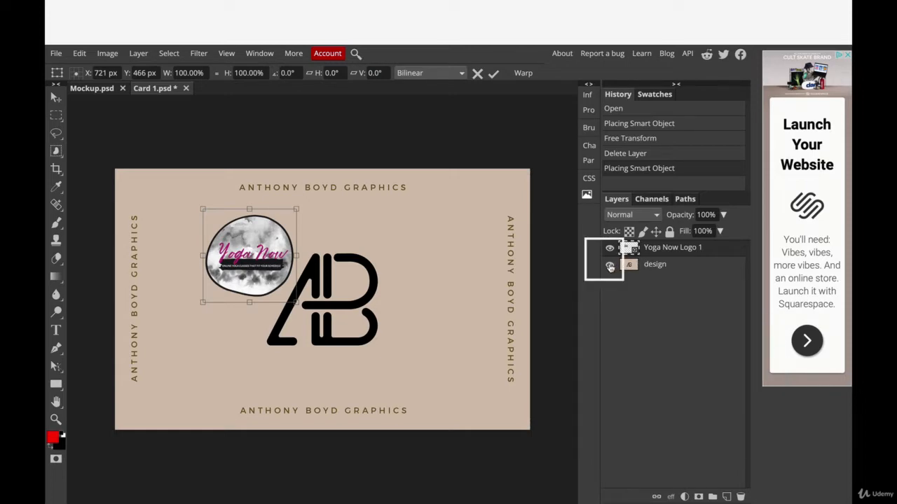
{"action": "left_click", "coordinate": [609, 267]}
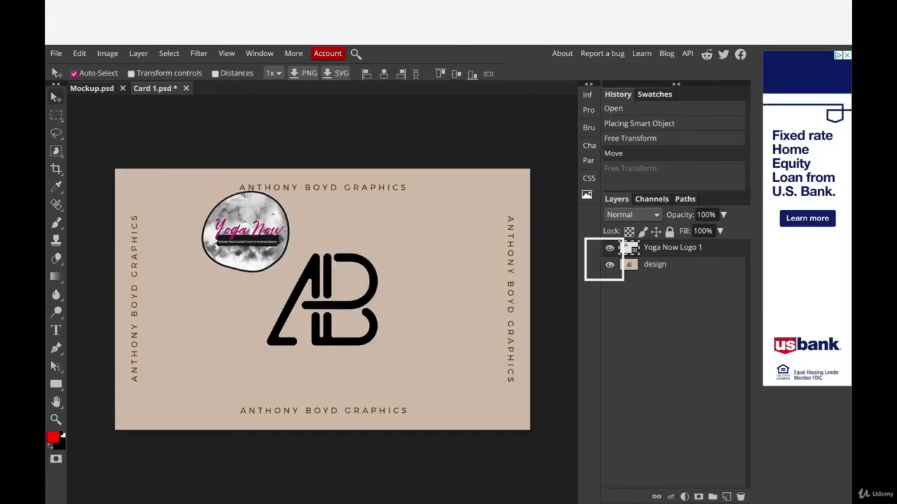
{"action": "key", "text": "ctrl+z"}
{"action": "key", "text": "ctrl+z"}
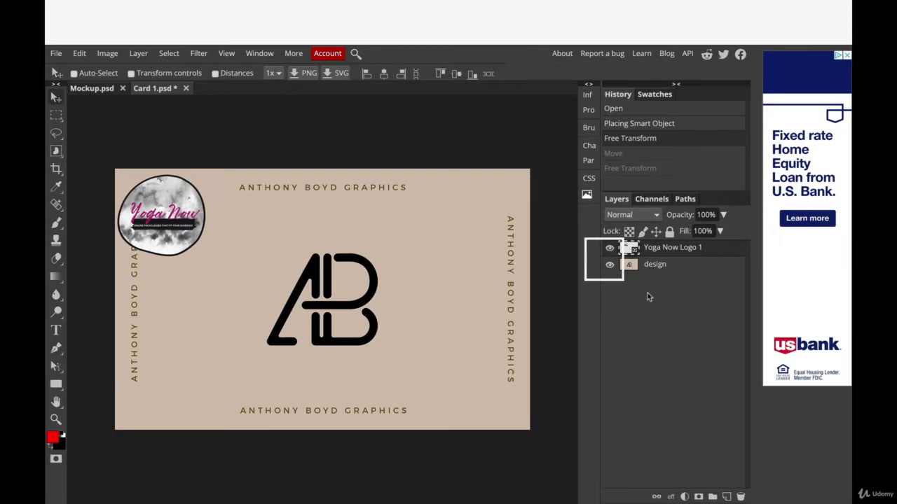
- Hide the design layer and proportionally enlarge the Yoga Now logo to about 231%, centred on the card
{"action": "left_click", "coordinate": [610, 265]}
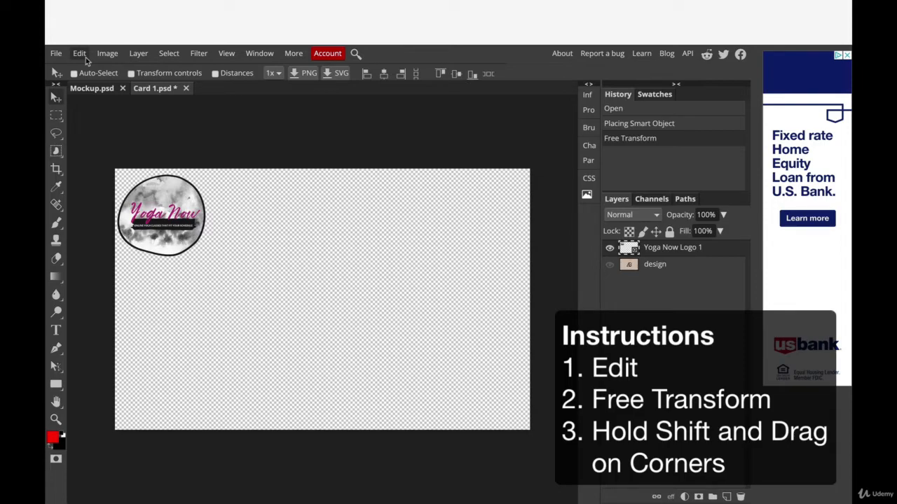
{"action": "left_click", "coordinate": [81, 53]}
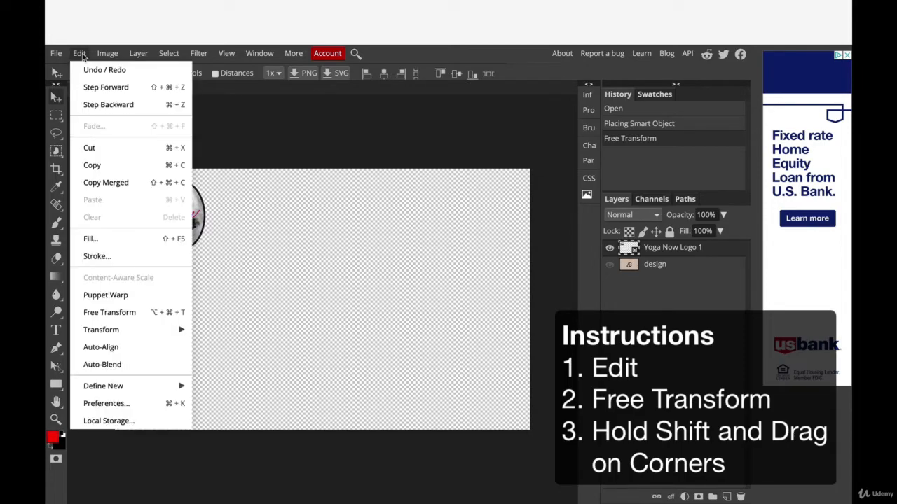
{"action": "left_click", "coordinate": [145, 312]}
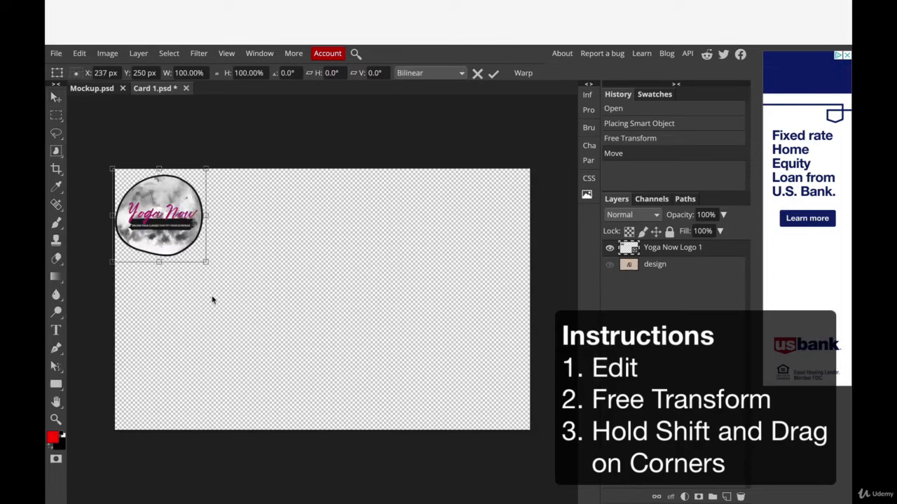
{"action": "left_click_drag", "start_coordinate": [205, 262], "coordinate": [328, 383]}
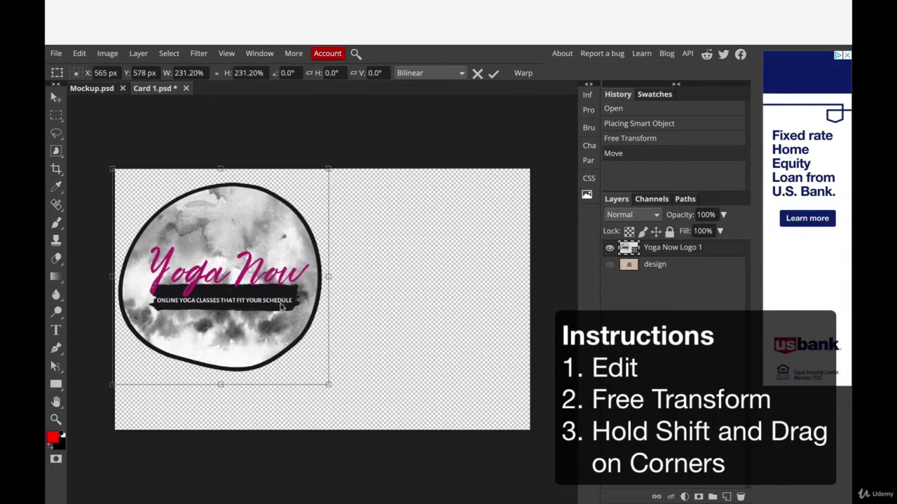
{"action": "left_click_drag", "start_coordinate": [280, 306], "coordinate": [384, 323]}
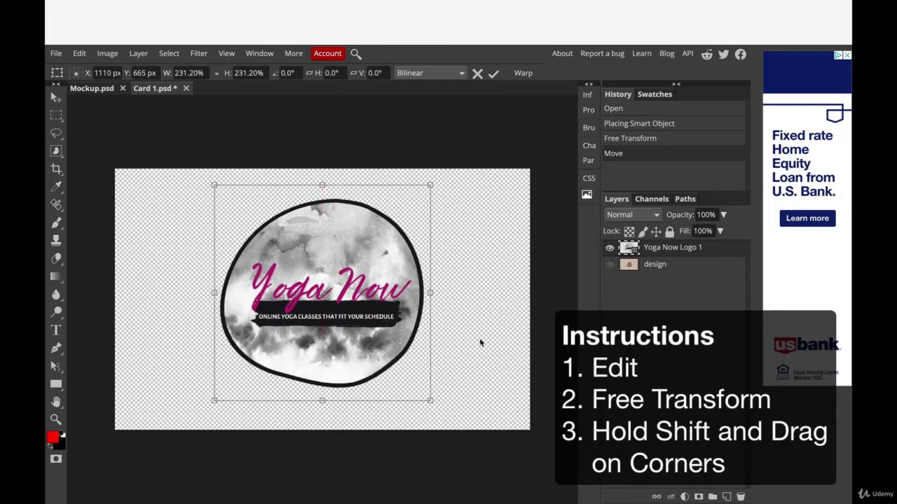
{"action": "left_click", "coordinate": [56, 53]}
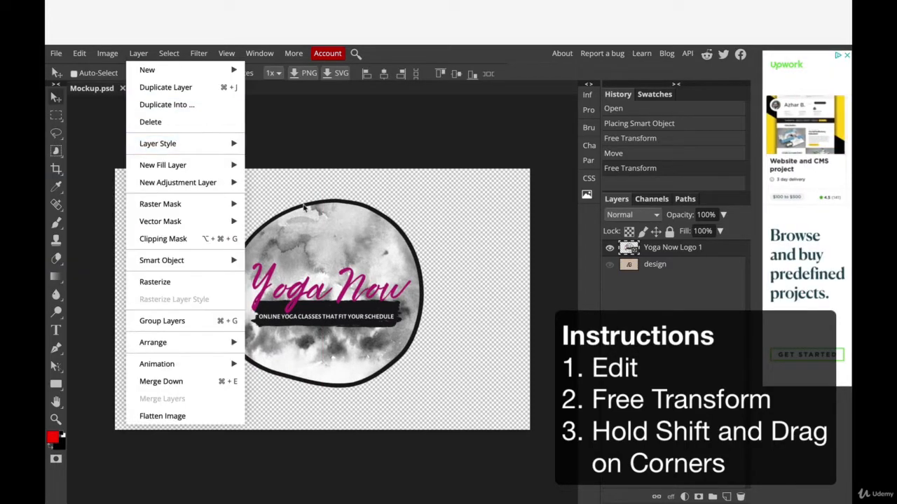
{"action": "left_click", "coordinate": [310, 159]}
{"action": "left_click", "coordinate": [80, 53]}
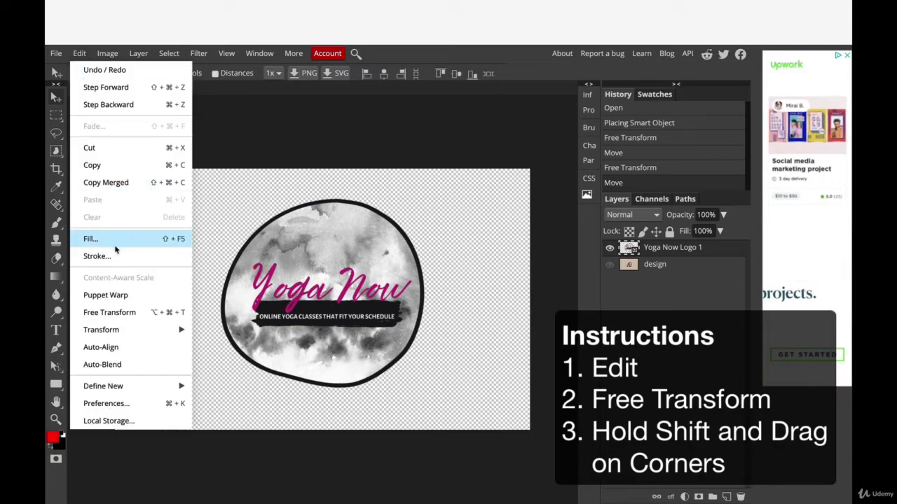
{"action": "left_click", "coordinate": [117, 311]}
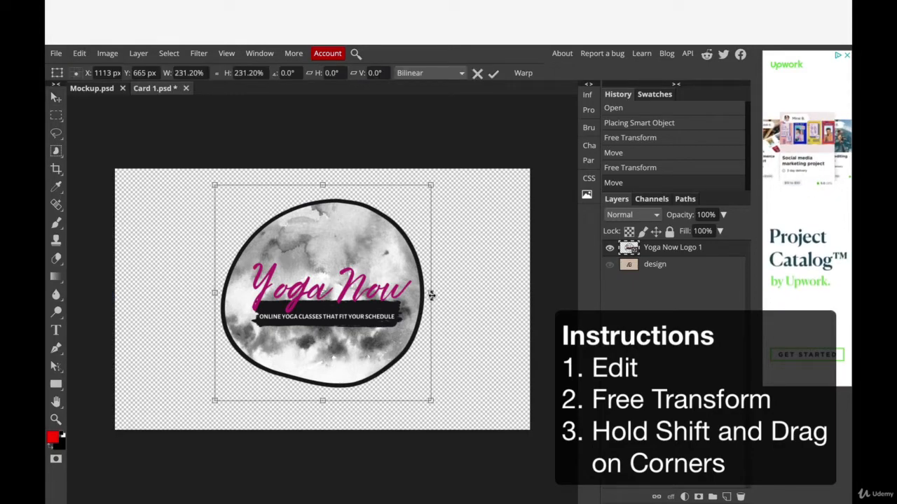
{"action": "left_click_drag", "start_coordinate": [431, 294], "coordinate": [536, 294]}
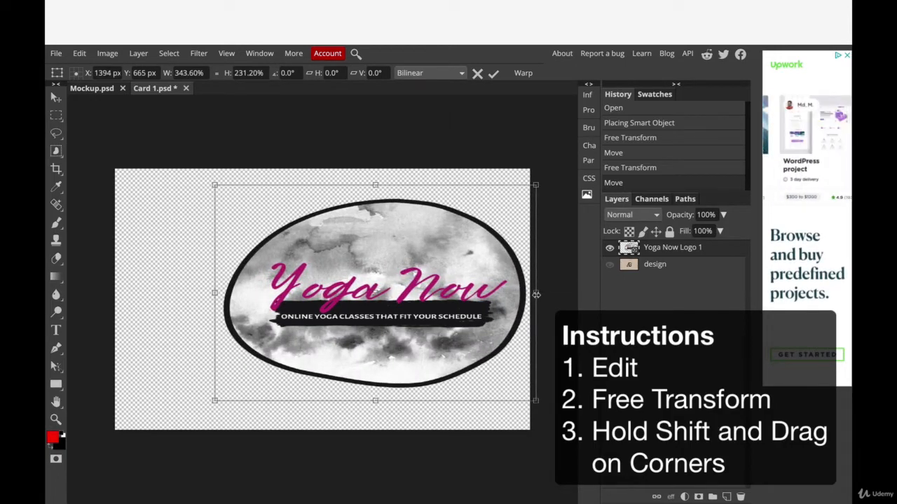
{"action": "key", "text": "Escape"}
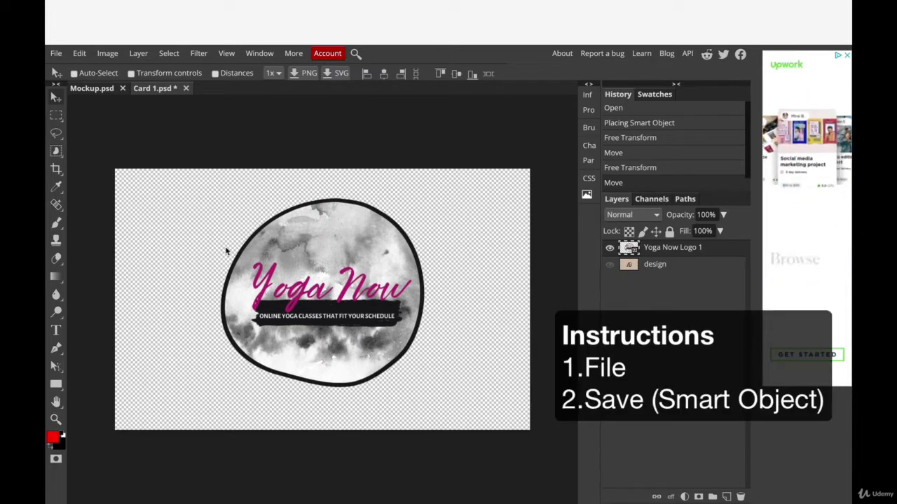
- Save the Card 1 smart object and return to Mockup.psd to view the updated business card
{"action": "left_click", "coordinate": [56, 53]}
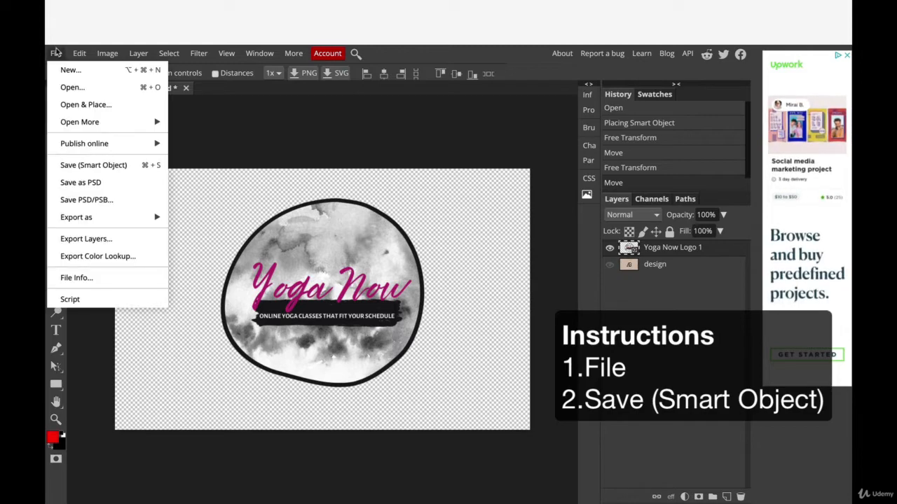
{"action": "left_click", "coordinate": [110, 165]}
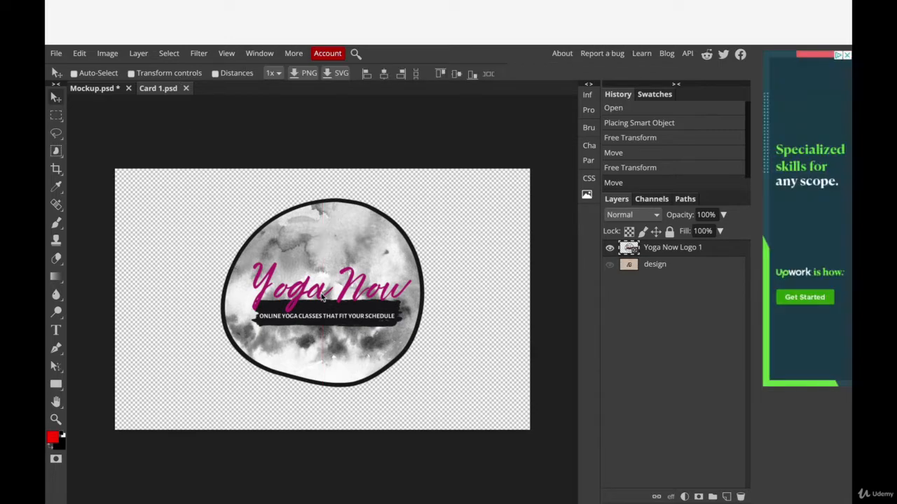
{"action": "left_click", "coordinate": [96, 90]}
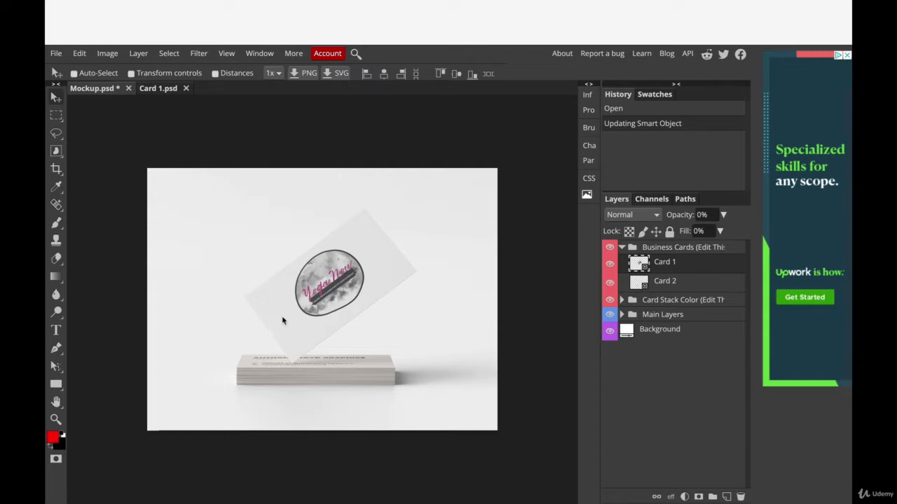
{"action": "left_click", "coordinate": [352, 237]}
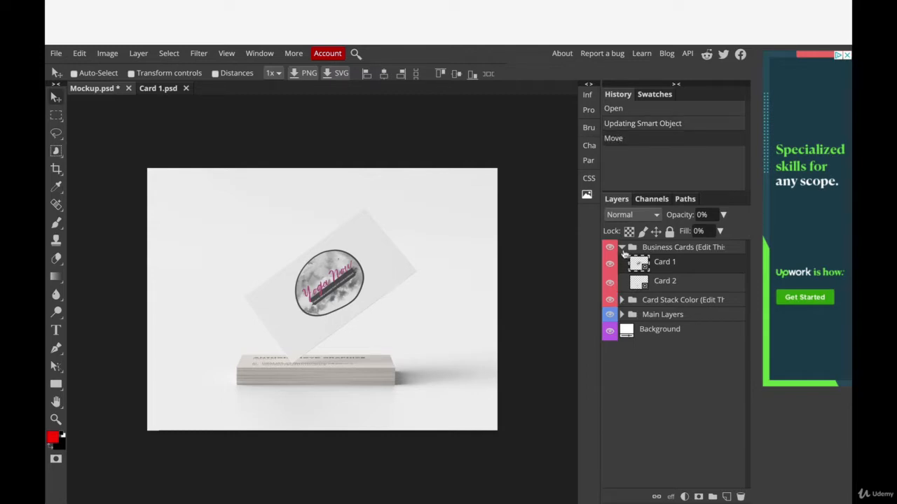
- Change the fill of the Card Stack Color layer in the Card Stack Color group to white (ffffff)
{"action": "left_click", "coordinate": [622, 248]}
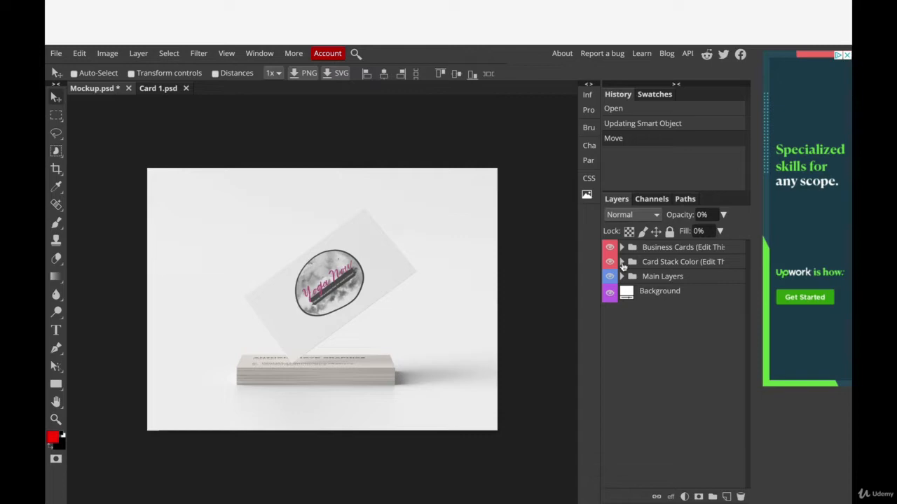
{"action": "left_click", "coordinate": [622, 263]}
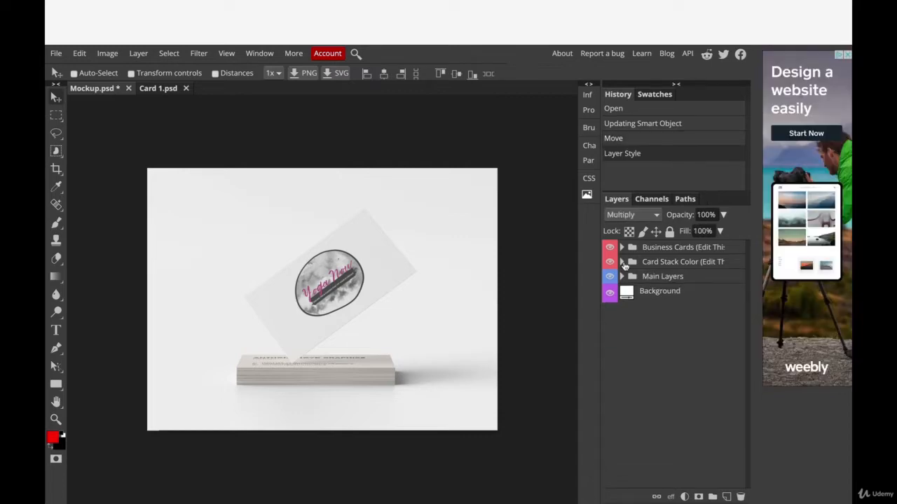
{"action": "left_click", "coordinate": [622, 263]}
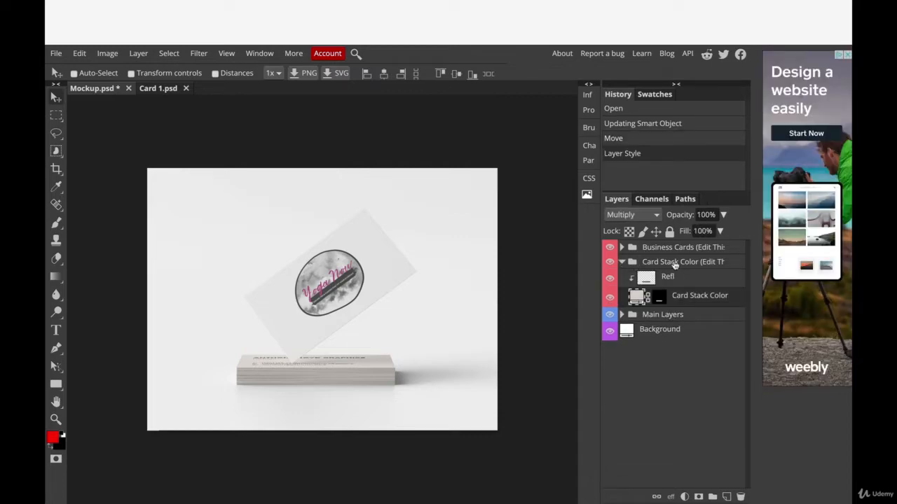
{"action": "double_click", "coordinate": [636, 297]}
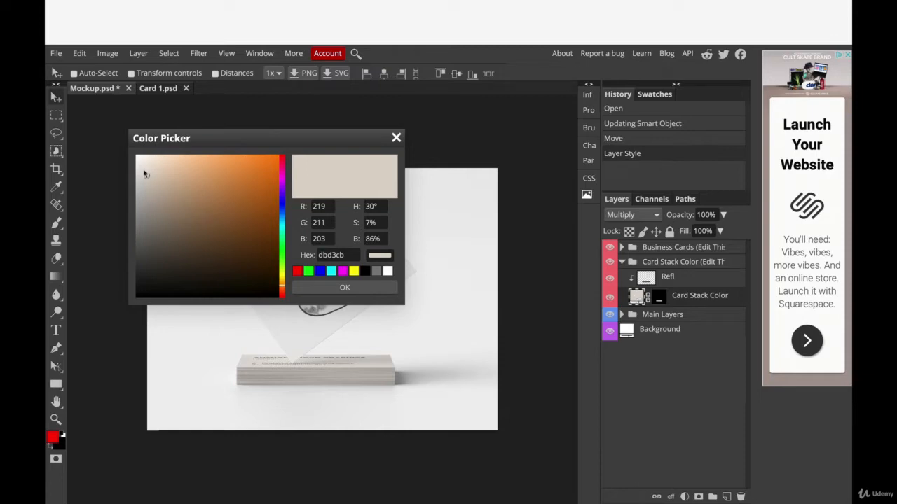
{"action": "left_click_drag", "start_coordinate": [145, 174], "coordinate": [117, 141]}
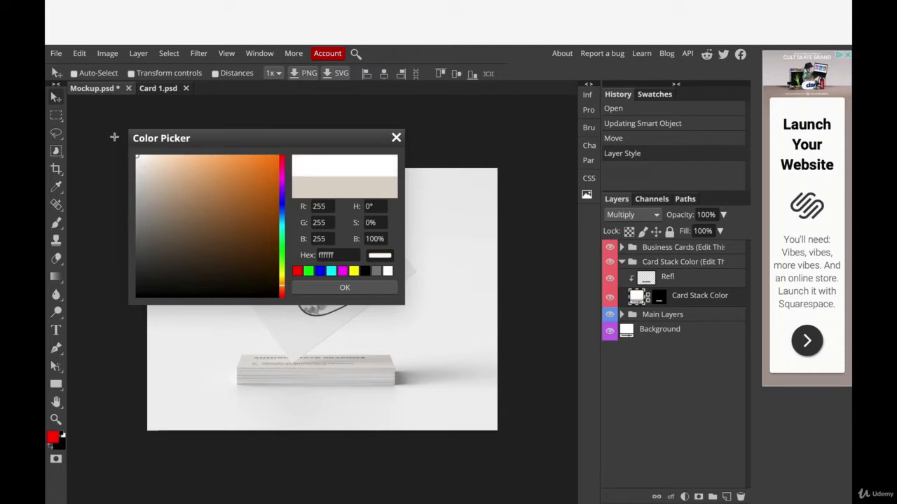
{"action": "left_click", "coordinate": [344, 289]}
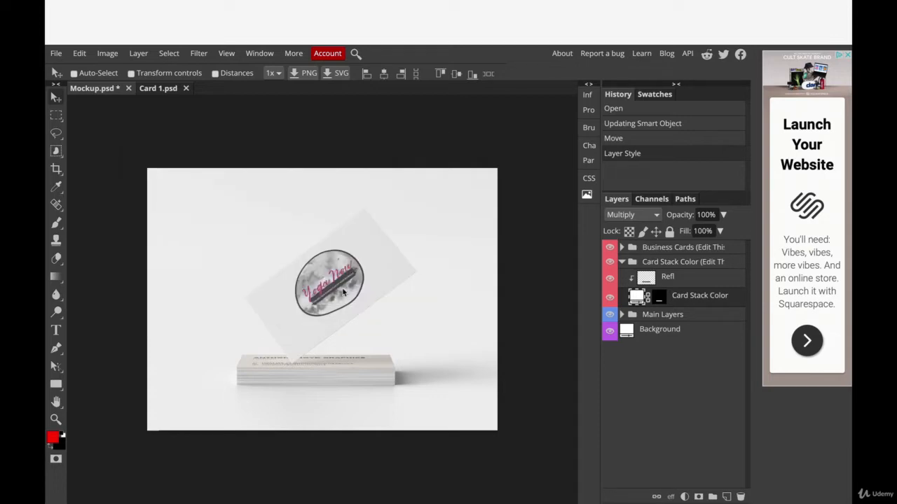
- Open the Card 2 smart object from the Business Cards group and hide its Design layer
{"action": "left_click", "coordinate": [622, 262]}
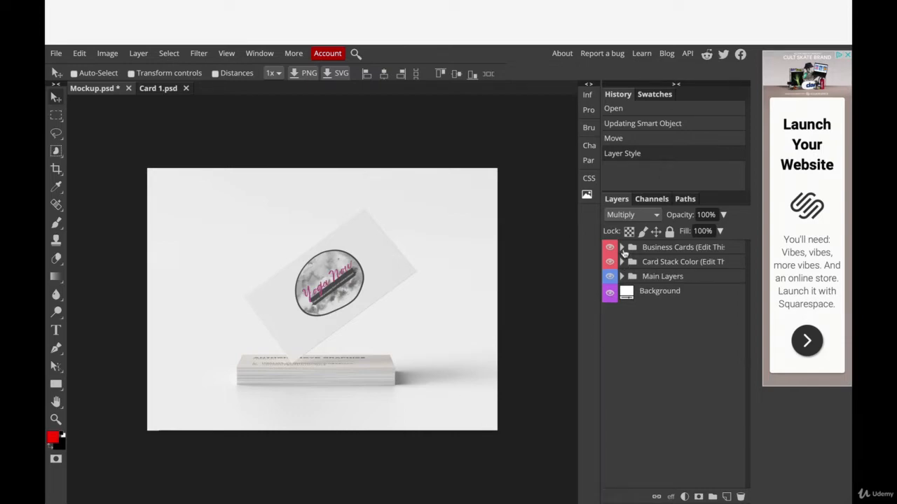
{"action": "left_click", "coordinate": [622, 248]}
{"action": "double_click", "coordinate": [637, 284]}
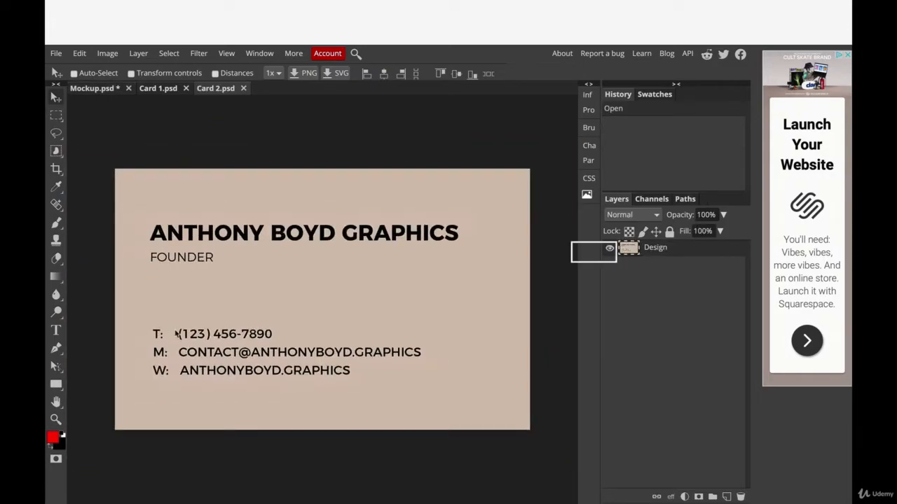
{"action": "left_click", "coordinate": [610, 249]}
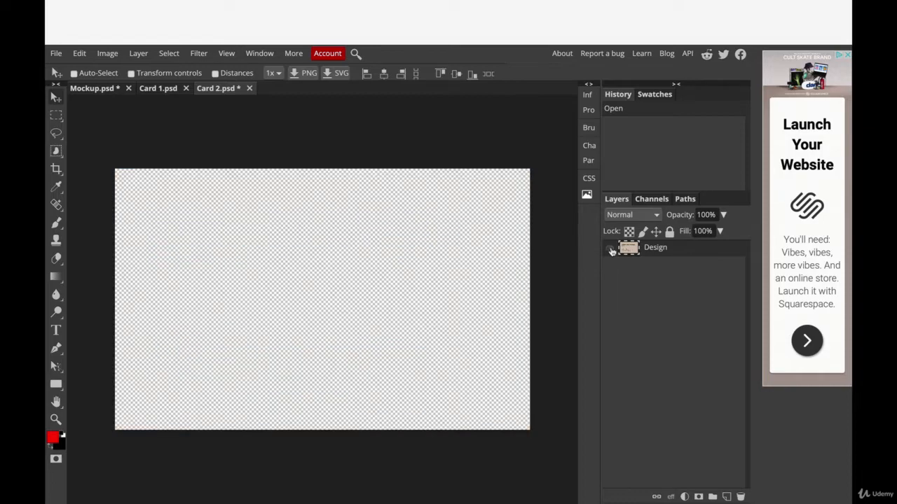
- Place Yoga Now Logo 1.png from the Desktop into the Card 2 document
{"action": "left_click", "coordinate": [56, 54]}
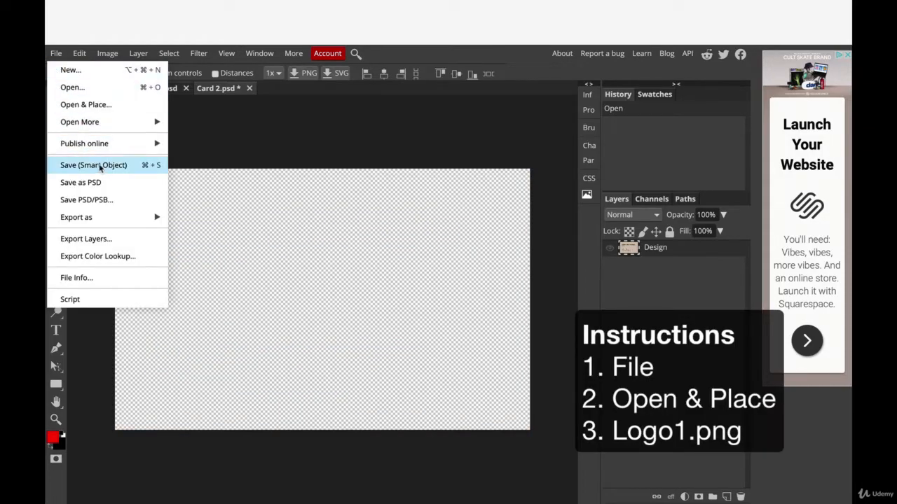
{"action": "left_click", "coordinate": [94, 104]}
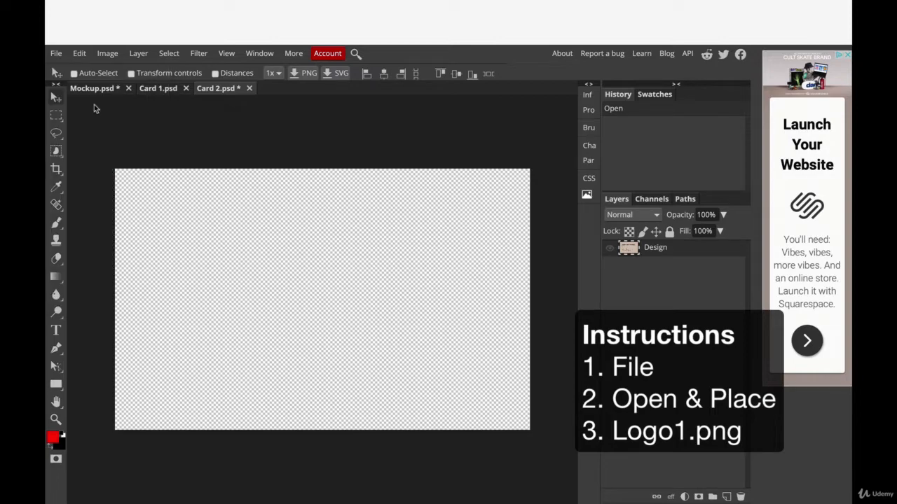
{"action": "scroll", "coordinate": [443, 280], "scroll_direction": "down", "scroll_amount": 2}
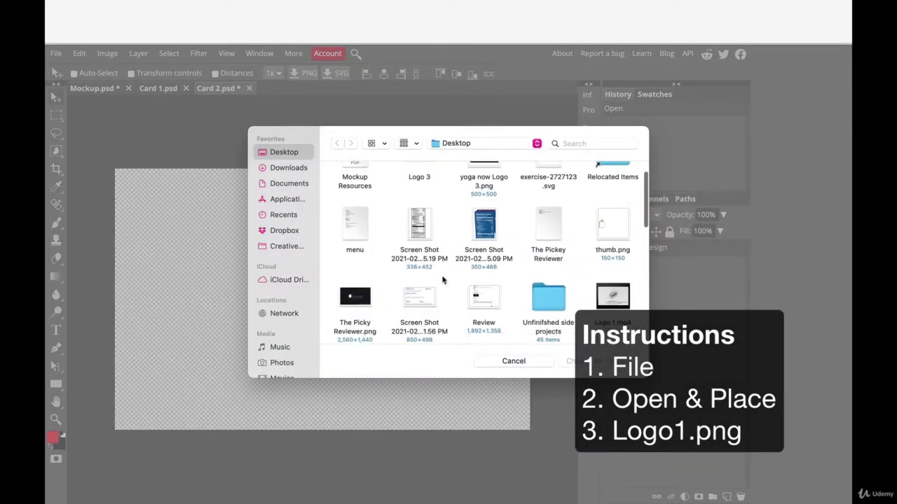
{"action": "scroll", "coordinate": [443, 280], "scroll_direction": "down", "scroll_amount": 5}
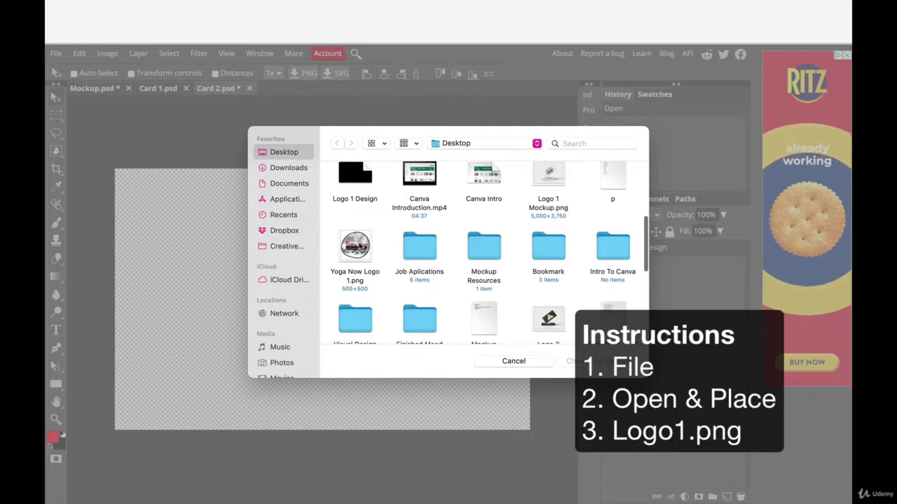
{"action": "left_click", "coordinate": [360, 246]}
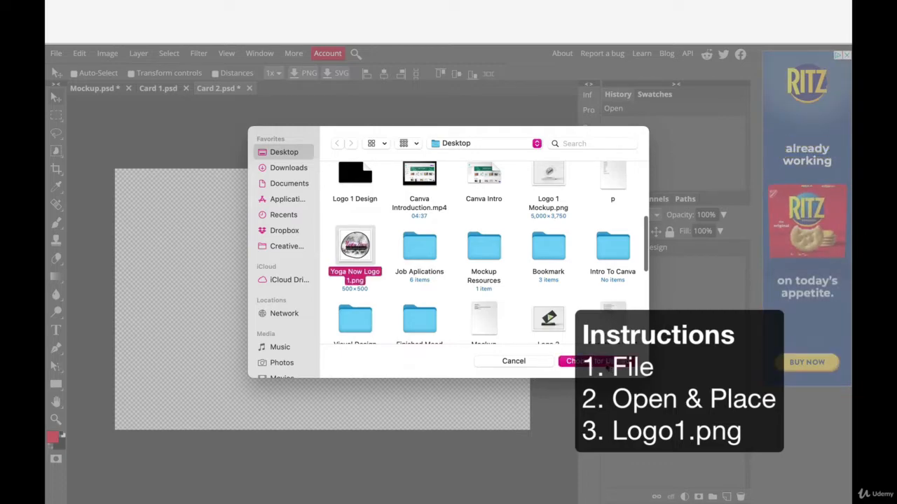
{"action": "left_click", "coordinate": [585, 360]}
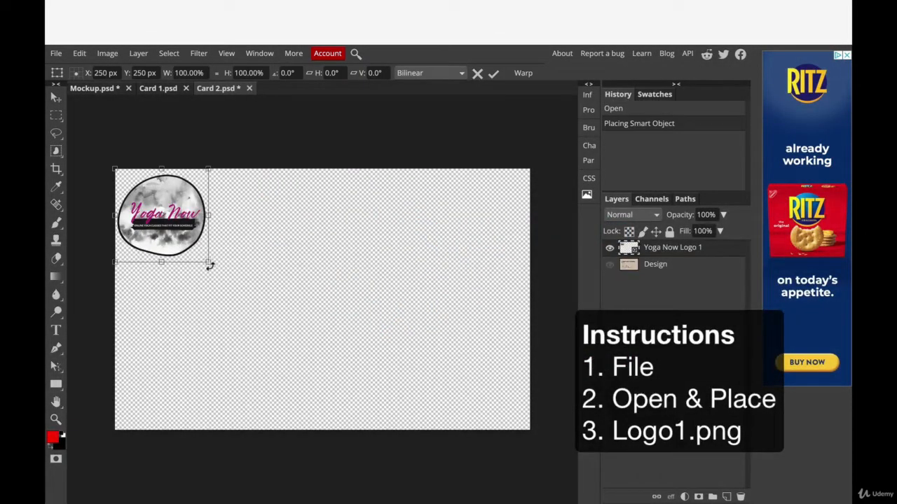
- Proportionally enlarge the Yoga Now logo on Card 2 to about 257% and position it near the card's centre
{"action": "left_click_drag", "start_coordinate": [208, 262], "coordinate": [350, 365]}
{"action": "left_click_drag", "start_coordinate": [294, 315], "coordinate": [381, 314]}
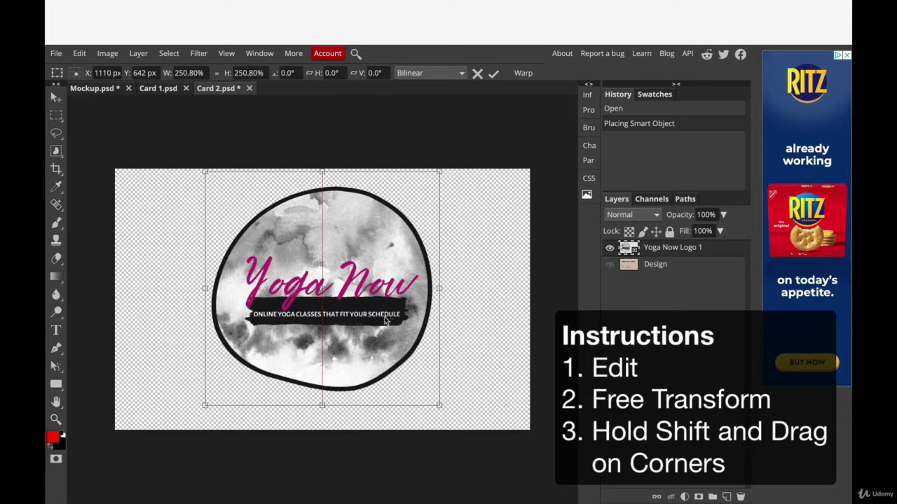
{"action": "mouse_move", "coordinate": [440, 405]}
{"action": "left_mouse_down"}
{"action": "mouse_move", "coordinate": [417, 374]}
{"action": "mouse_move", "coordinate": [446, 413]}
{"action": "left_mouse_up"}
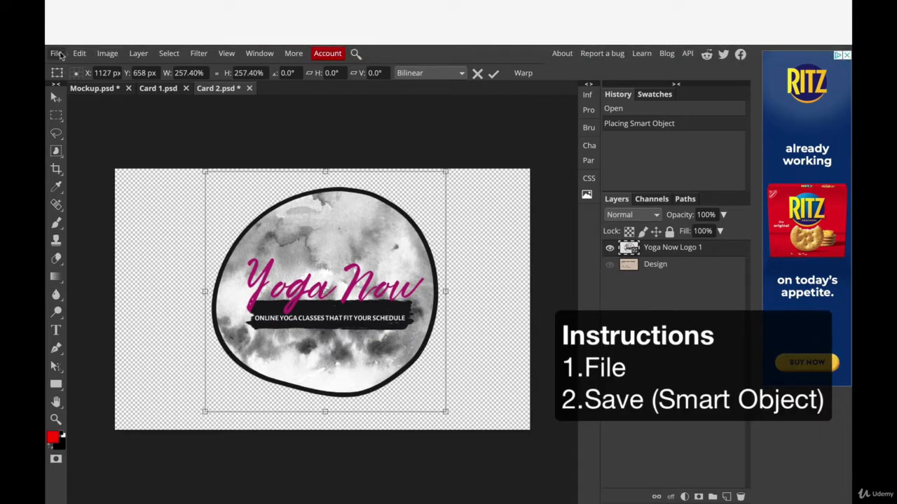
- Save the Card 2 smart object and return to the Mockup.psd document
{"action": "left_click", "coordinate": [58, 55]}
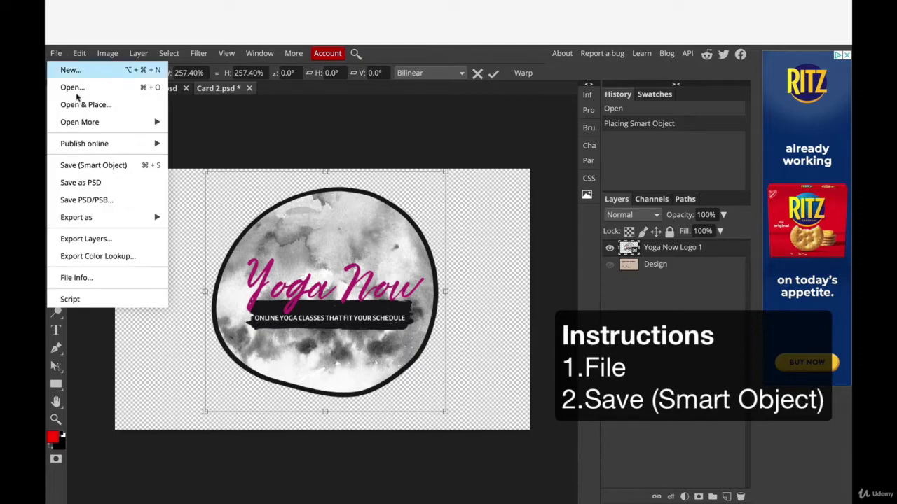
{"action": "left_click", "coordinate": [93, 166]}
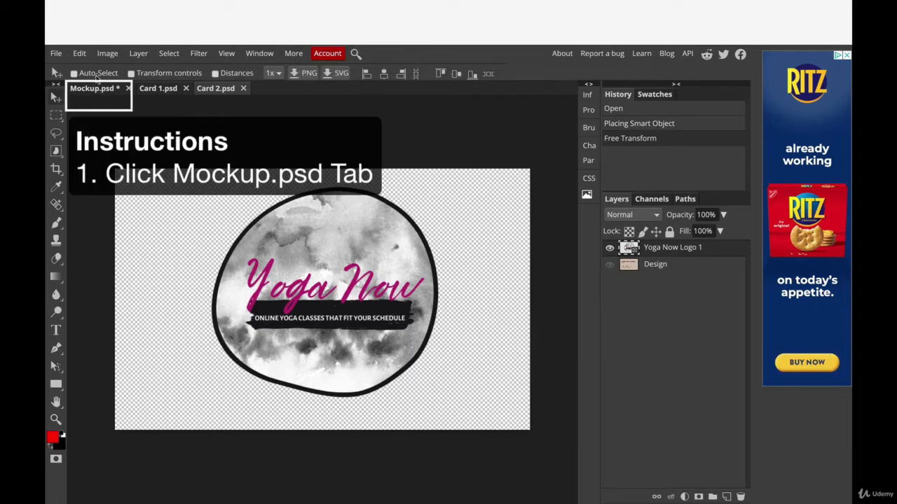
{"action": "left_click", "coordinate": [101, 92]}
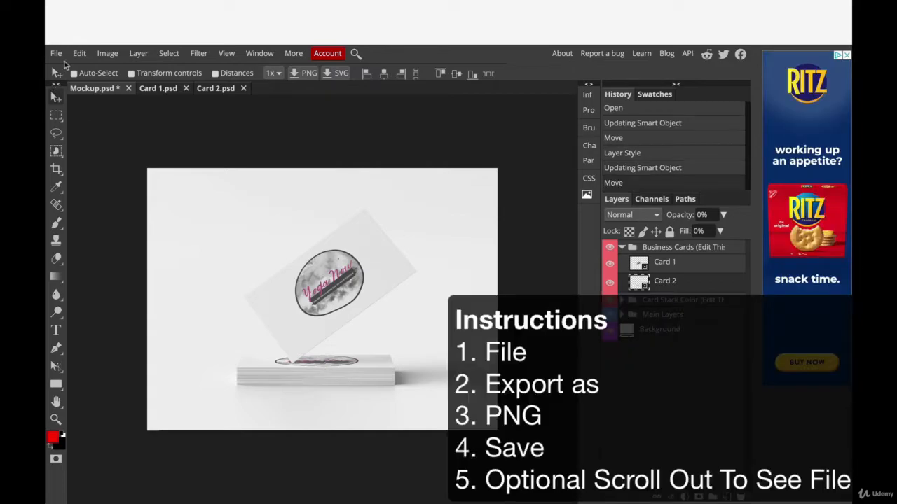
- Export the finished business card mockup as a 5000 × 3750 px PNG at 100% quality, checking the whole image in the preview
{"action": "left_click", "coordinate": [56, 55]}
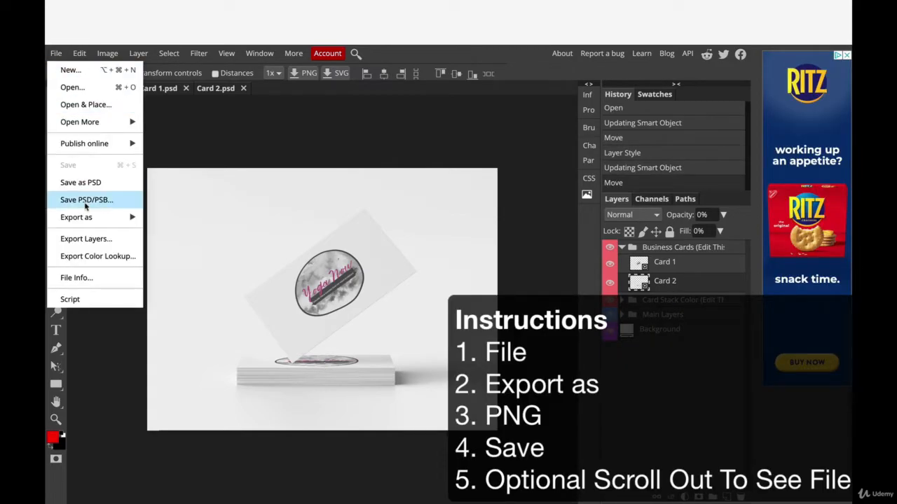
{"action": "mouse_move", "coordinate": [89, 218]}
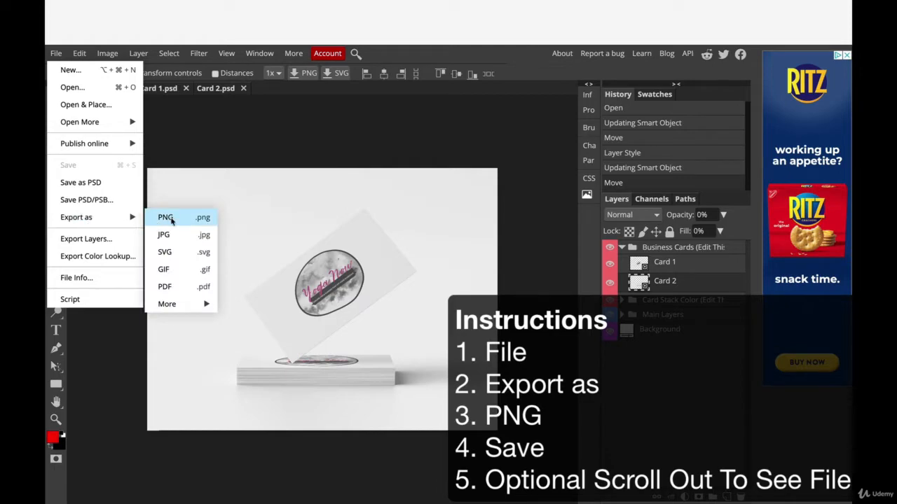
{"action": "left_click", "coordinate": [167, 218]}
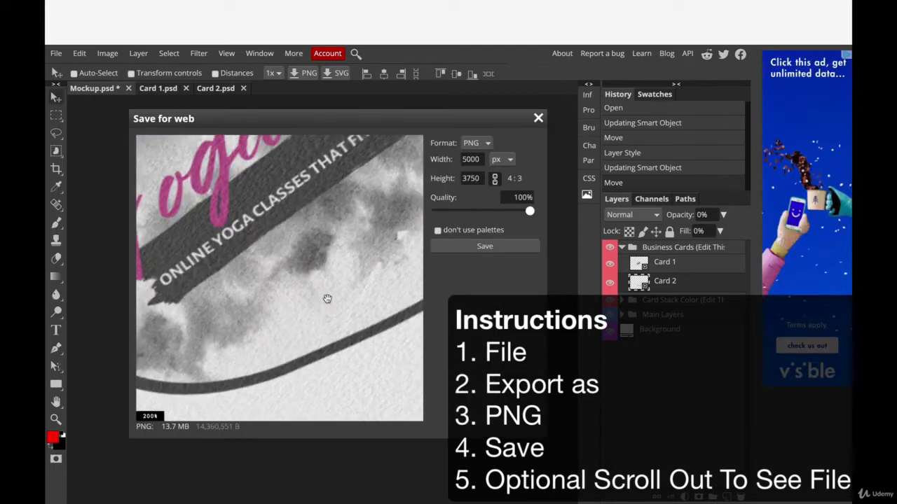
{"action": "scroll", "coordinate": [327, 297], "scroll_direction": "down", "scroll_amount": 5}
{"action": "scroll", "coordinate": [327, 299], "scroll_direction": "up", "scroll_amount": 2}
{"action": "scroll", "coordinate": [327, 299], "scroll_direction": "down", "scroll_amount": 1}
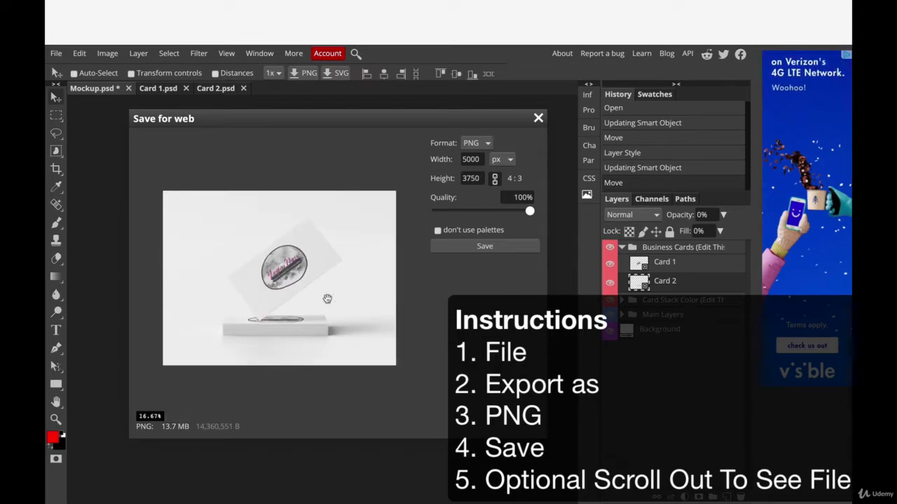
{"action": "left_click", "coordinate": [485, 249]}
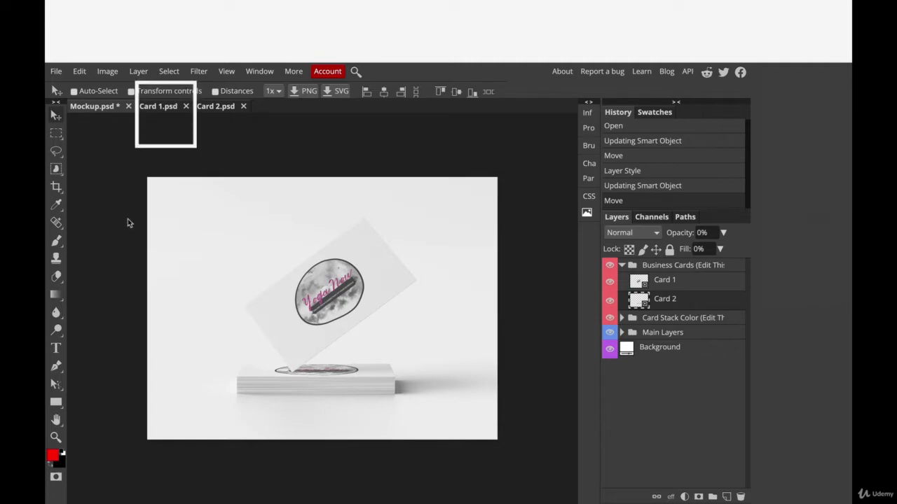
- Switch to the Card 1.psd document and hide its Yoga Now Logo 1 layer
{"action": "left_click", "coordinate": [158, 110]}
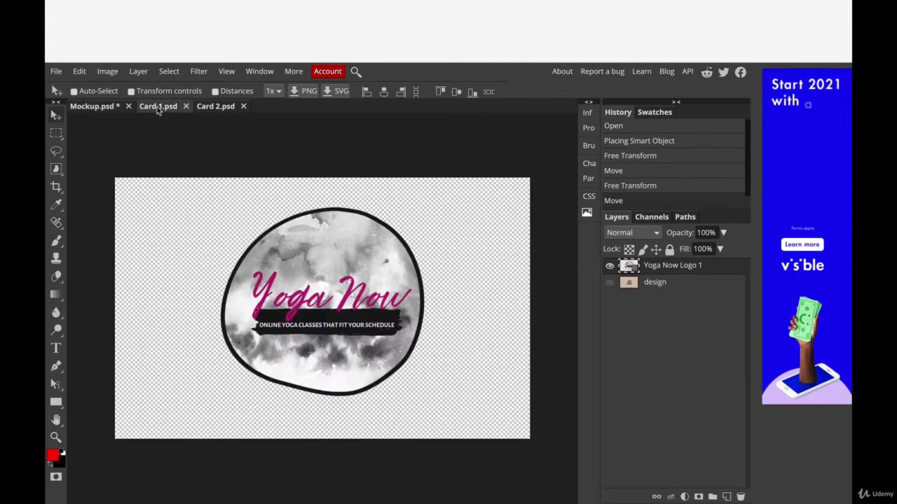
{"action": "left_click", "coordinate": [610, 267]}
{"action": "right_click", "coordinate": [612, 269]}
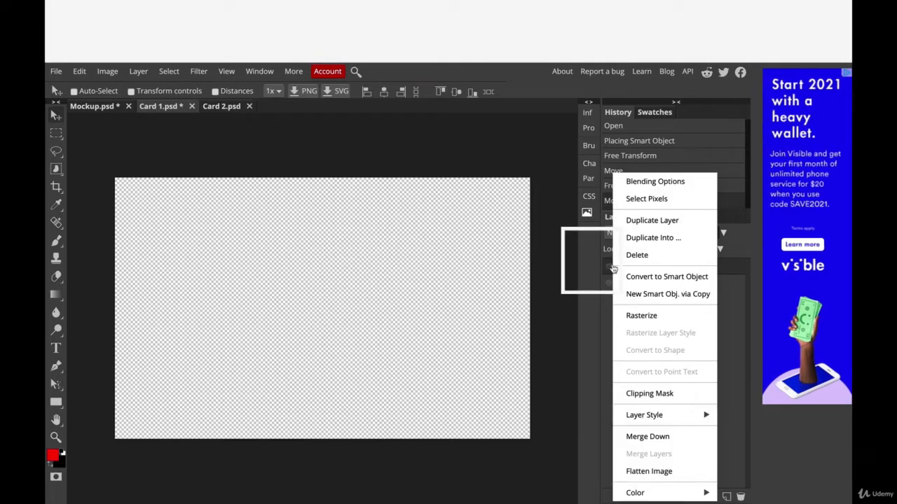
{"action": "left_click", "coordinate": [598, 279]}
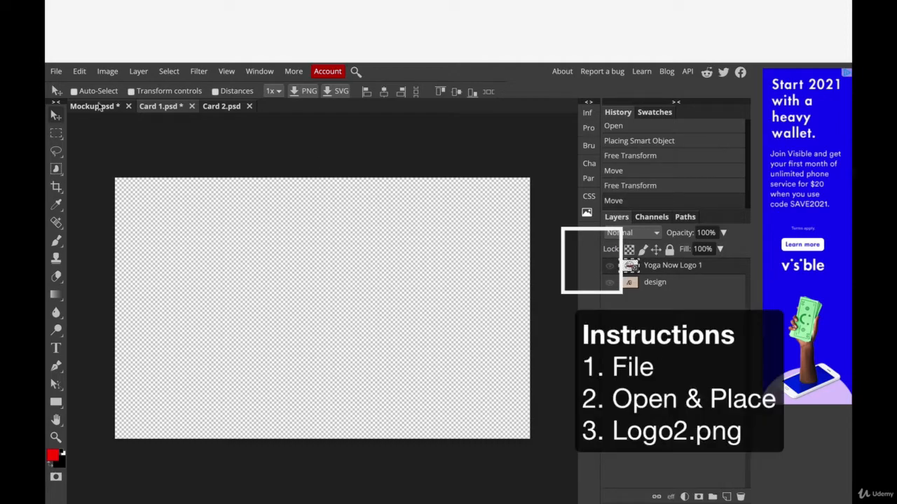
- Place the Yoga Now Logo 2 image from the Desktop into the Card 1 document
{"action": "left_click", "coordinate": [55, 72]}
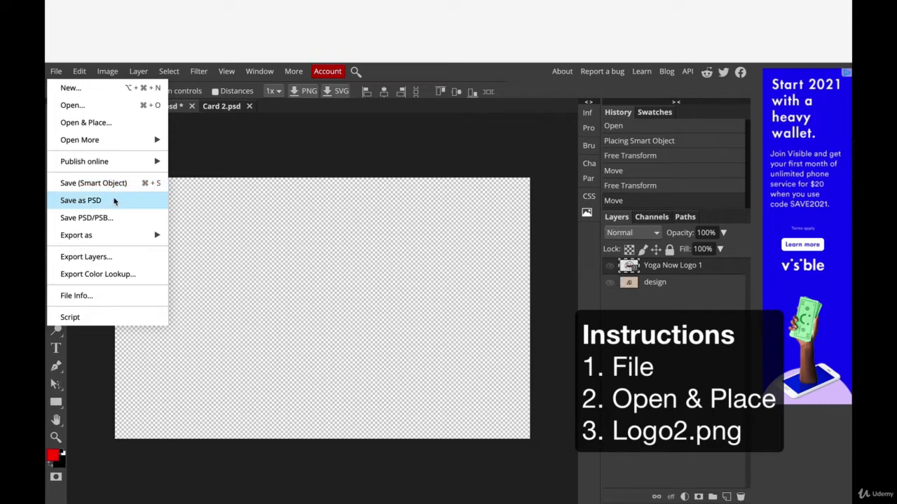
{"action": "left_click", "coordinate": [111, 126]}
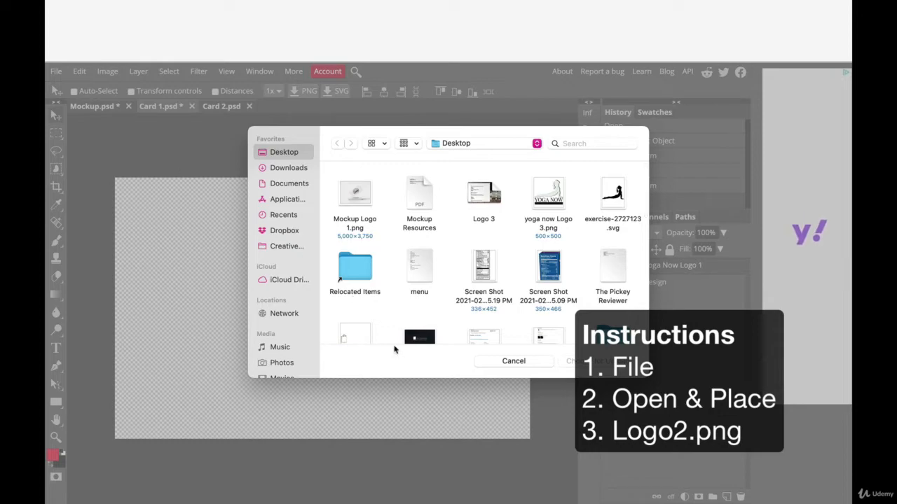
{"action": "scroll", "coordinate": [395, 281], "scroll_direction": "down", "scroll_amount": 15}
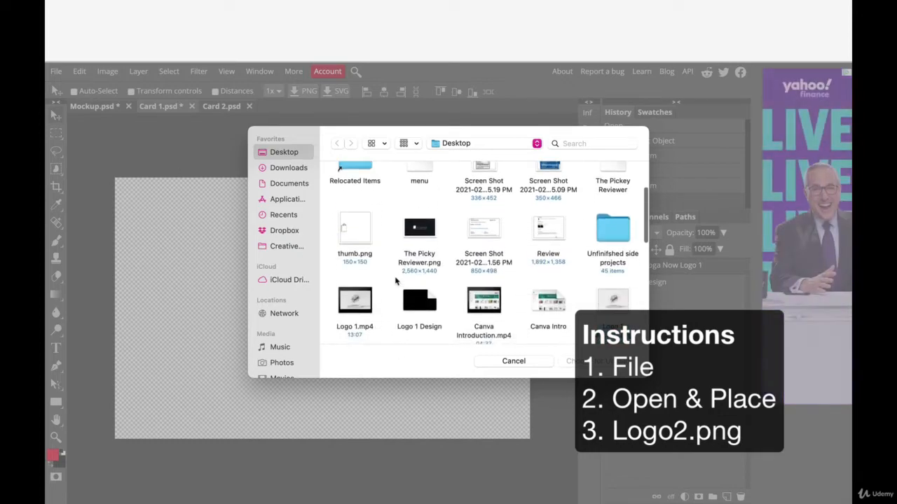
{"action": "left_click", "coordinate": [527, 253]}
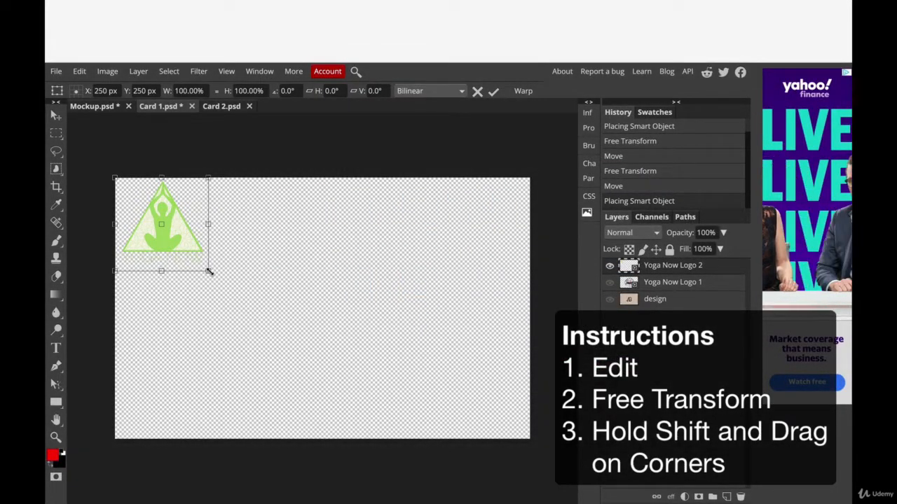
- Proportionally enlarge the Yoga Now Logo 2 image to about 268% and centre it on the card
{"action": "left_click_drag", "start_coordinate": [209, 271], "coordinate": [364, 429]}
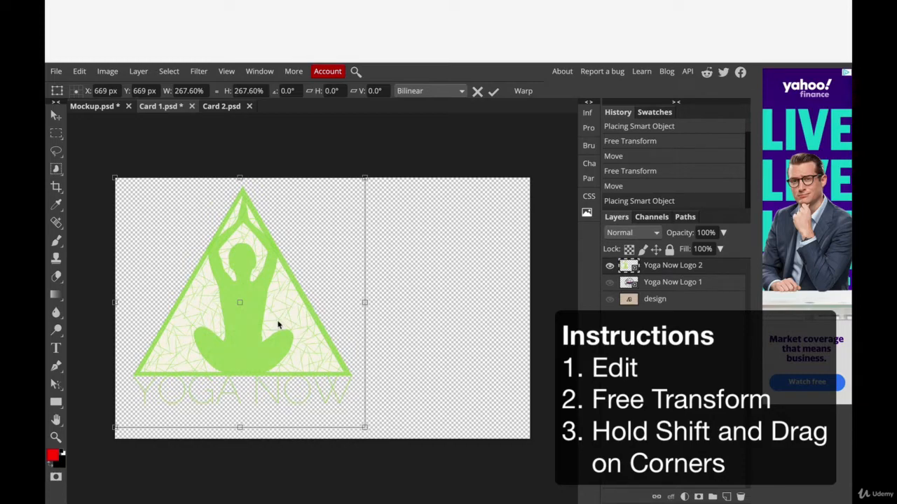
{"action": "left_click_drag", "start_coordinate": [278, 324], "coordinate": [358, 327]}
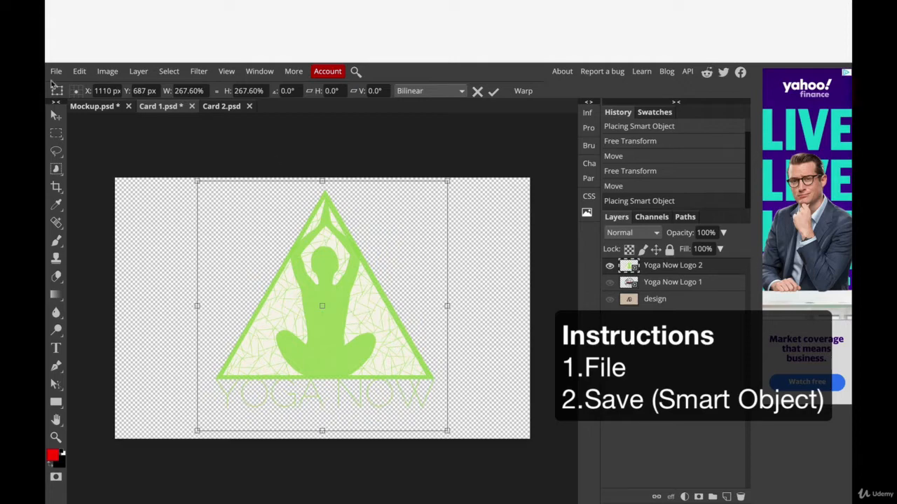
- Save the Card 1 smart object with Yoga Now Logo 2 and check the updated card in the Mockup.psd document
{"action": "left_click", "coordinate": [55, 72]}
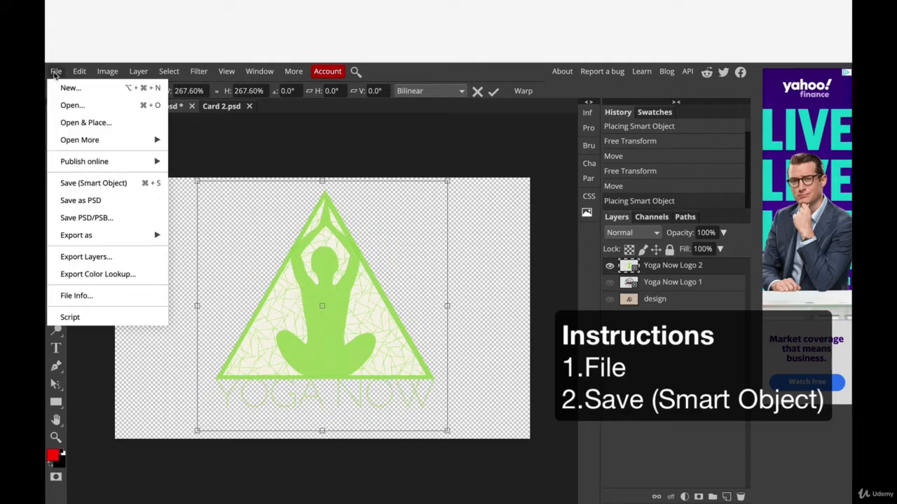
{"action": "left_click", "coordinate": [80, 183]}
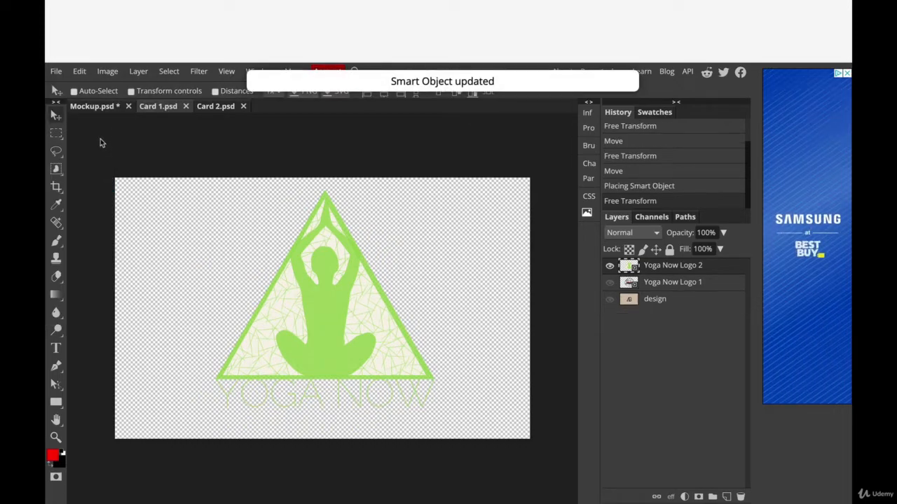
{"action": "left_click", "coordinate": [97, 109]}
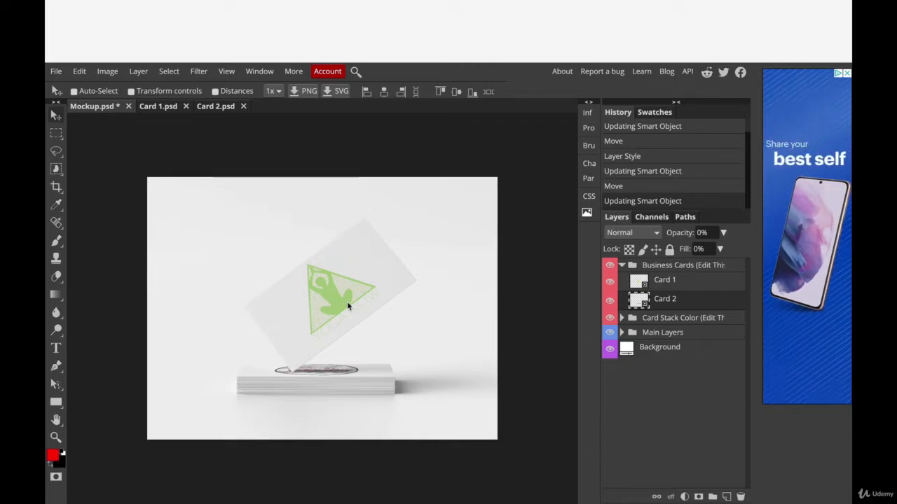
- In the Card 1.psd document, draw a rectangle covering the whole card and fill it with black
{"action": "left_click", "coordinate": [165, 109]}
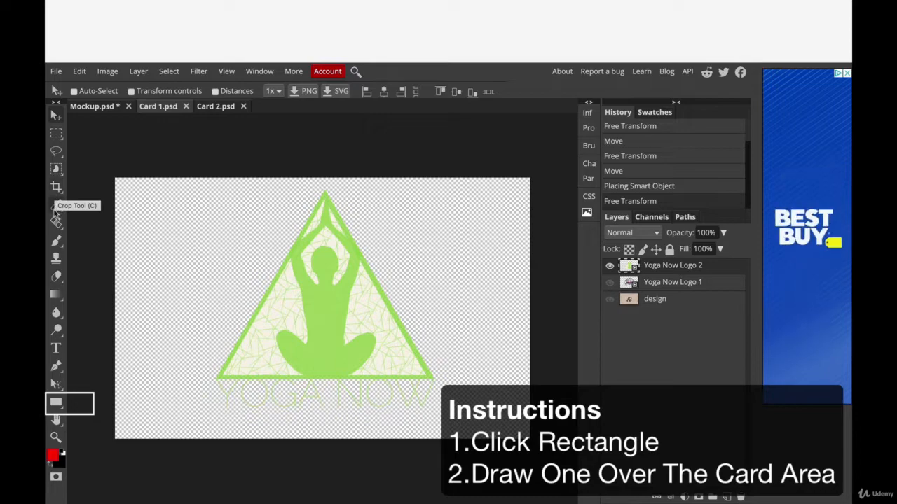
{"action": "left_click", "coordinate": [56, 403]}
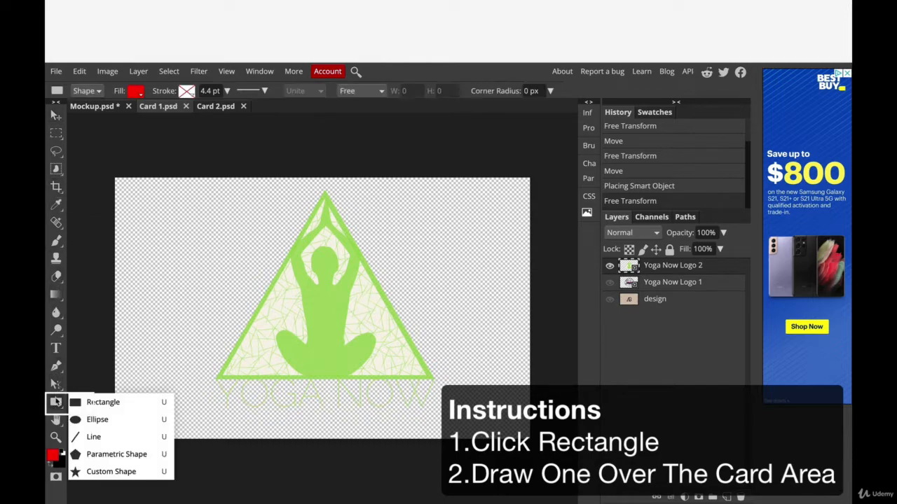
{"action": "left_click", "coordinate": [89, 403]}
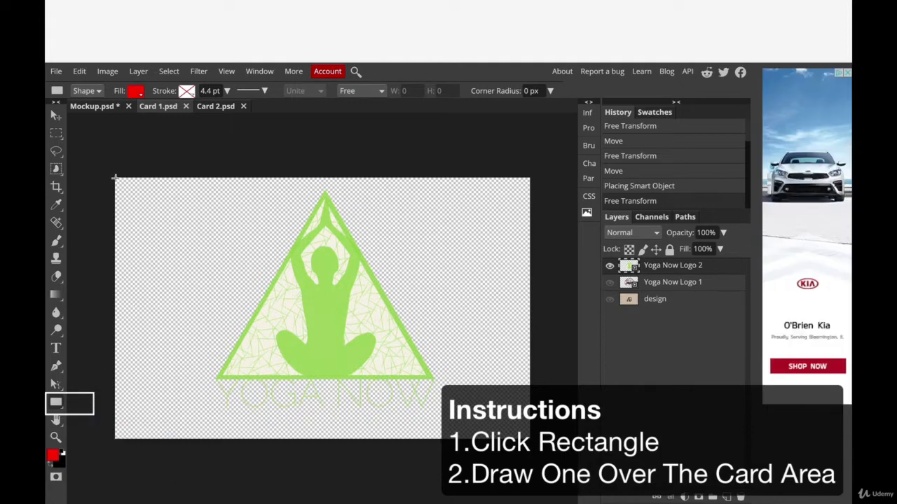
{"action": "left_click_drag", "start_coordinate": [115, 178], "coordinate": [533, 442]}
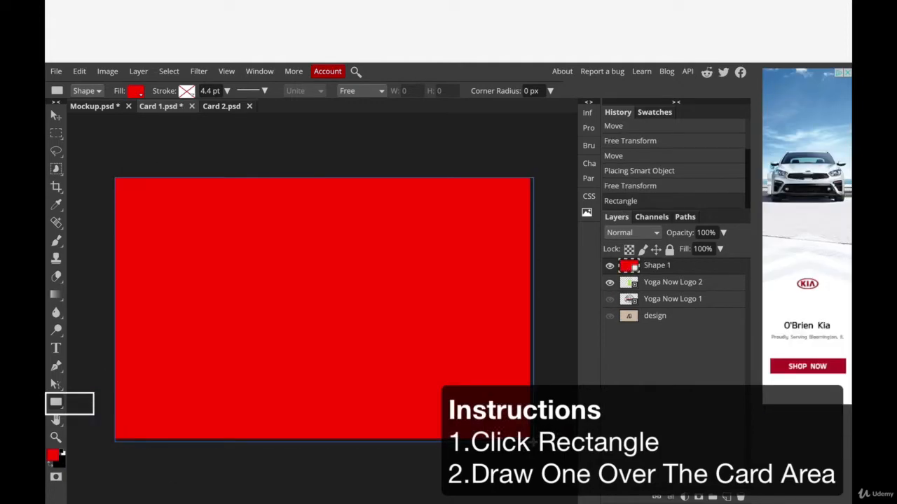
{"action": "left_click", "coordinate": [136, 92]}
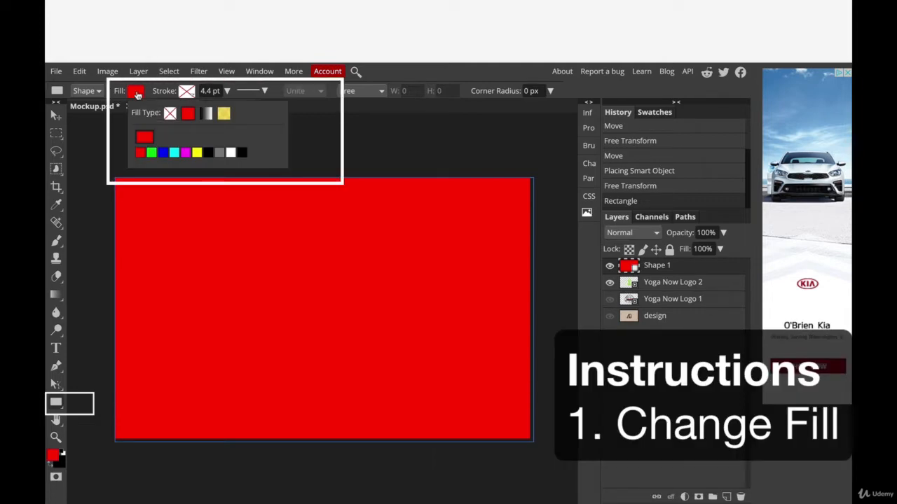
{"action": "left_click", "coordinate": [242, 154]}
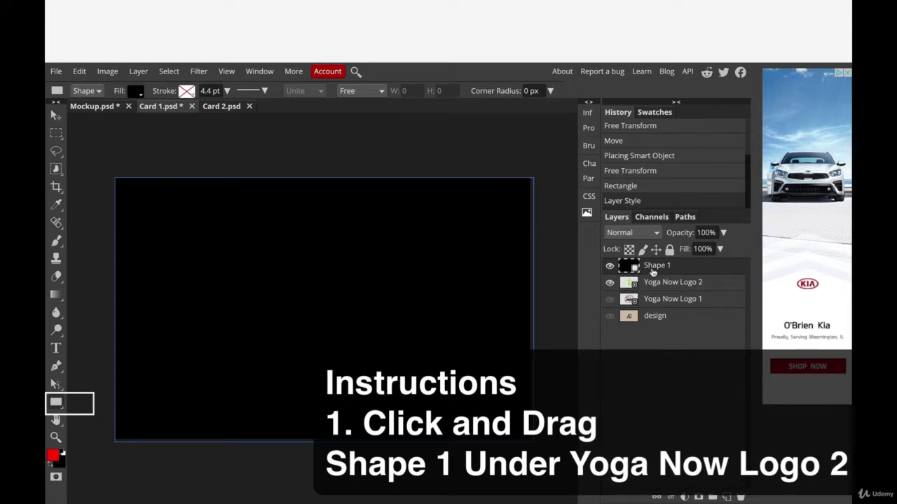
- Move the Shape 1 layer beneath Yoga Now Logo 2 and save the Card 1 smart object
{"action": "left_click_drag", "start_coordinate": [651, 270], "coordinate": [651, 292]}
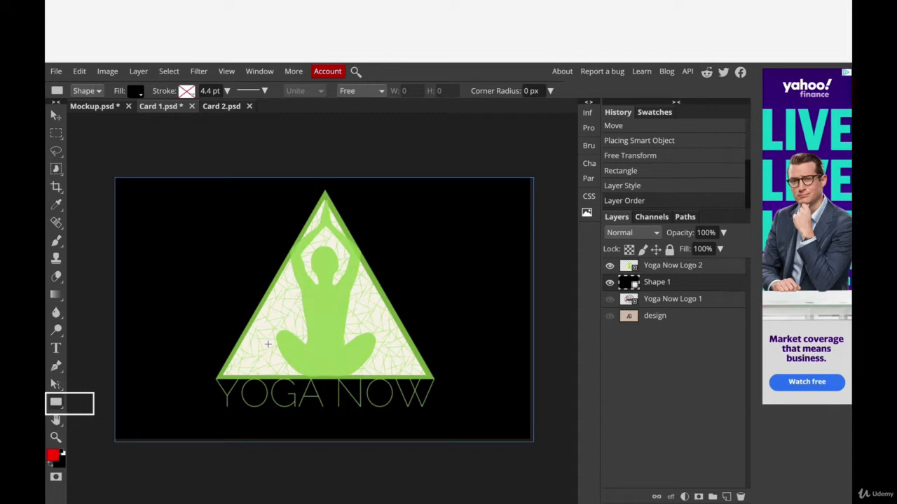
{"action": "left_click", "coordinate": [135, 91]}
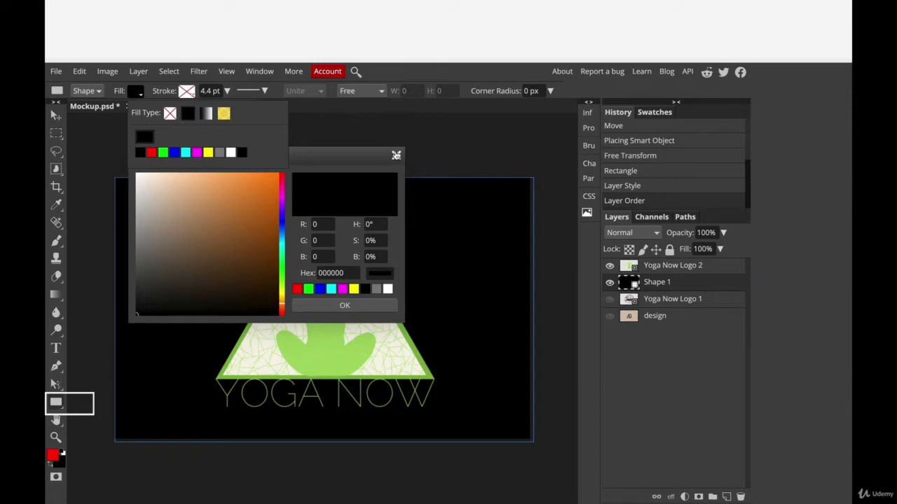
{"action": "left_click", "coordinate": [396, 155]}
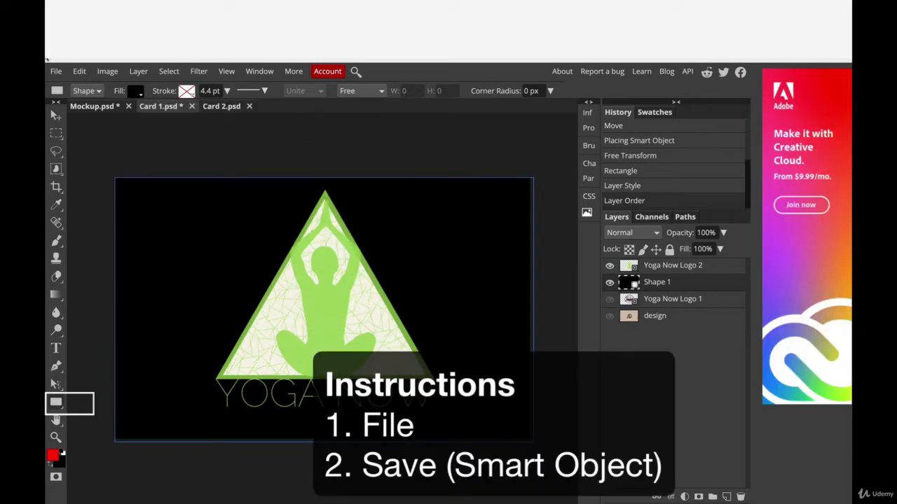
{"action": "left_click", "coordinate": [55, 71]}
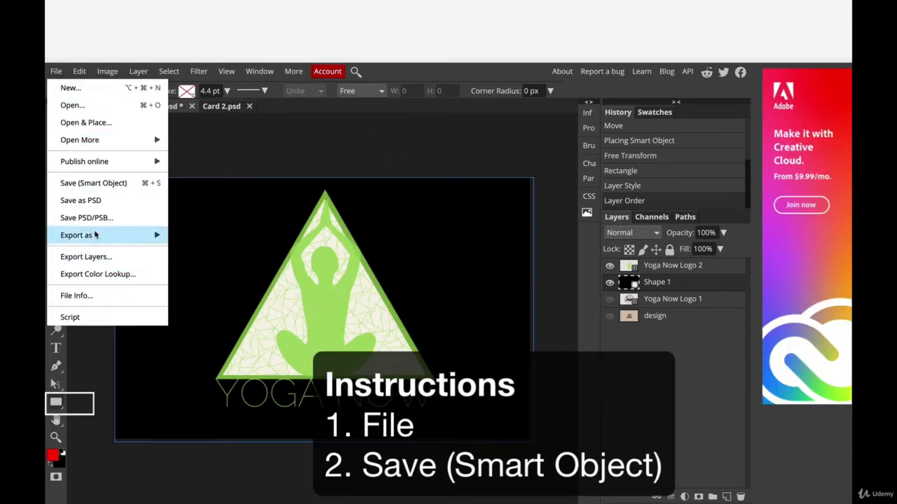
{"action": "left_click", "coordinate": [97, 184]}
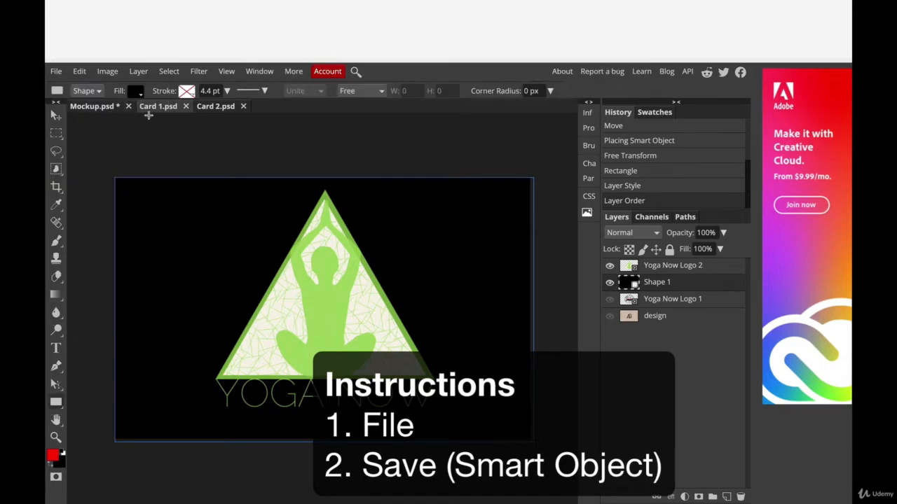
- In the Card 2.psd document, hide the Yoga Now Logo 1 layer and place the Yoga Now Logo 2 image from the Desktop
{"action": "left_click", "coordinate": [217, 109]}
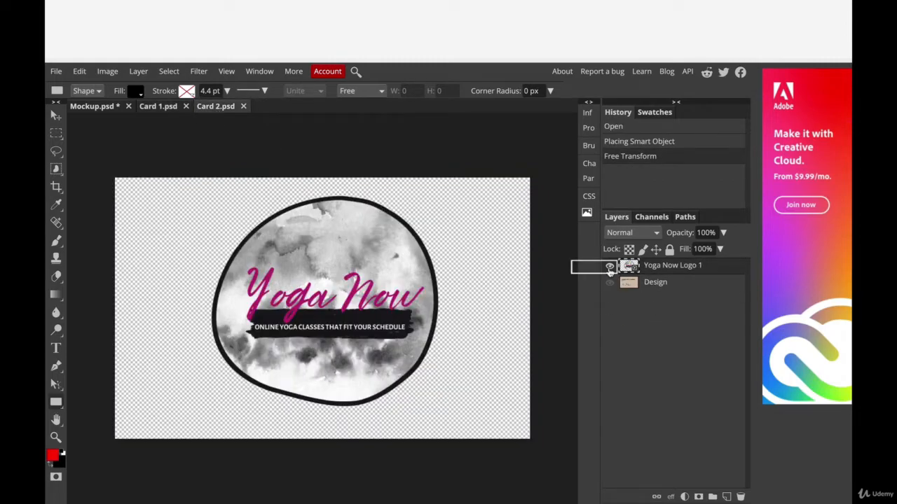
{"action": "left_click", "coordinate": [609, 268]}
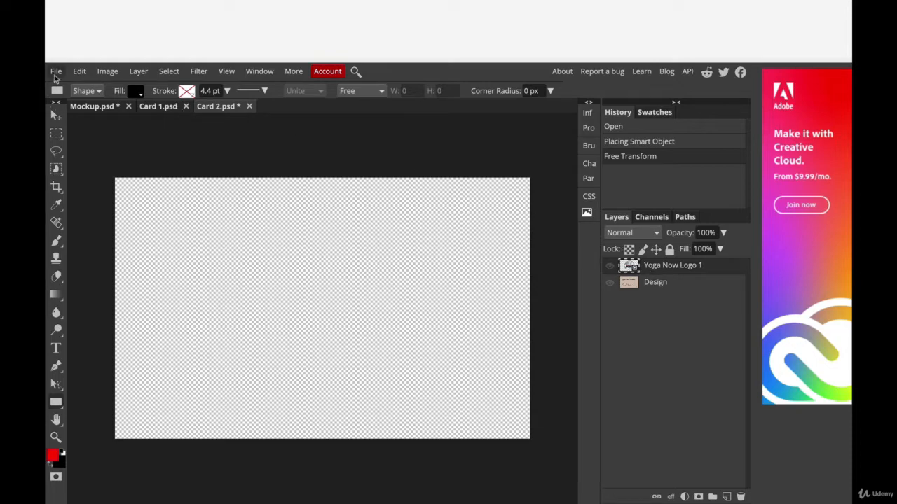
{"action": "left_click", "coordinate": [56, 71]}
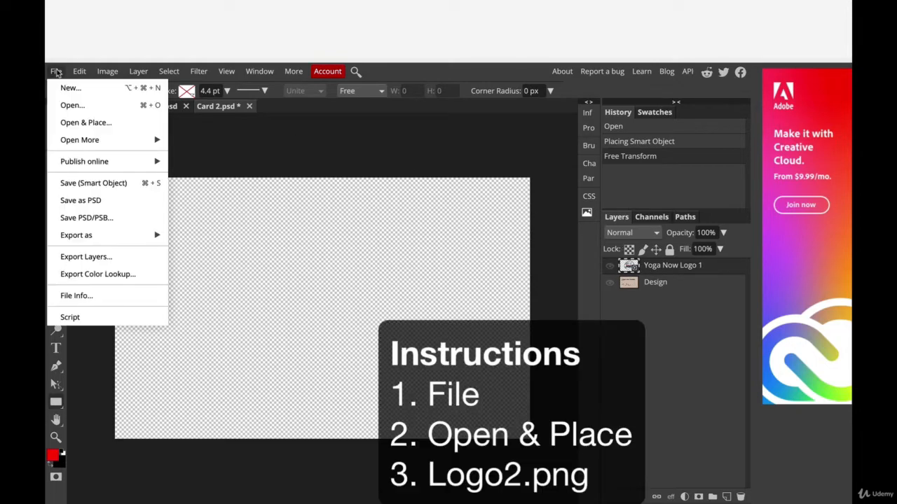
{"action": "left_click", "coordinate": [91, 122]}
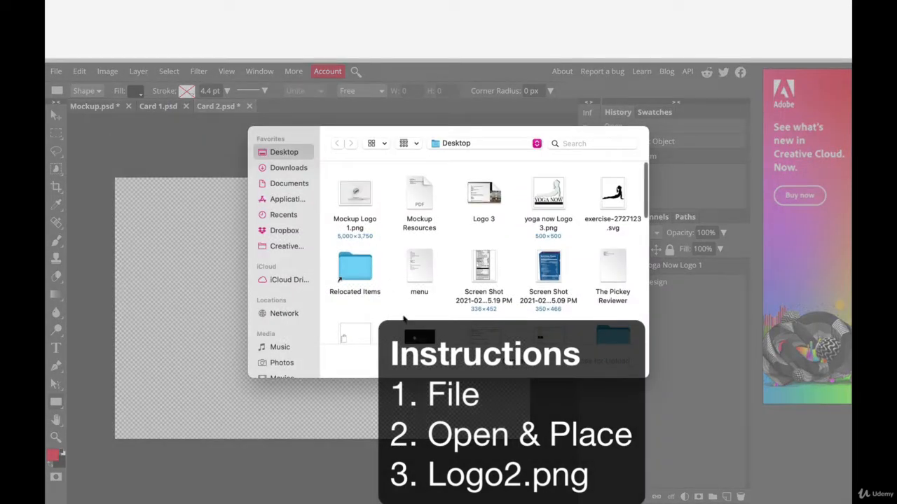
{"action": "scroll", "coordinate": [404, 318], "scroll_direction": "down", "scroll_amount": 10}
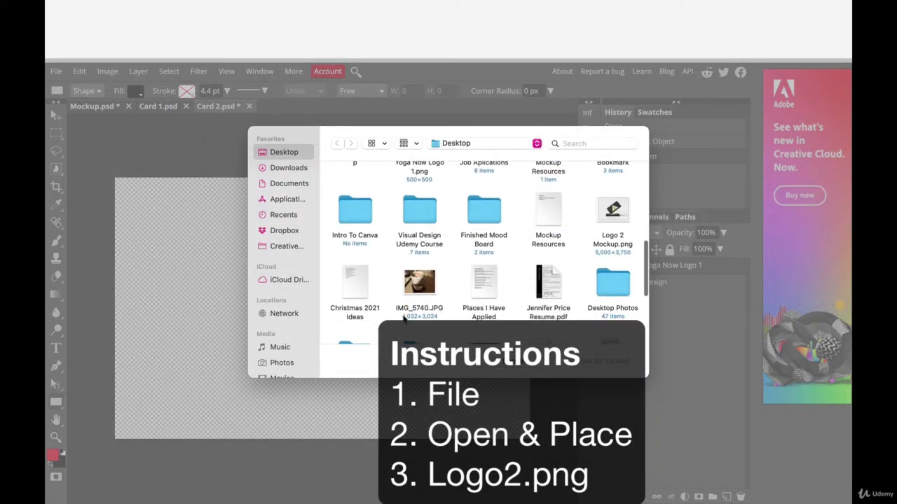
{"action": "scroll", "coordinate": [404, 319], "scroll_direction": "down", "scroll_amount": 2}
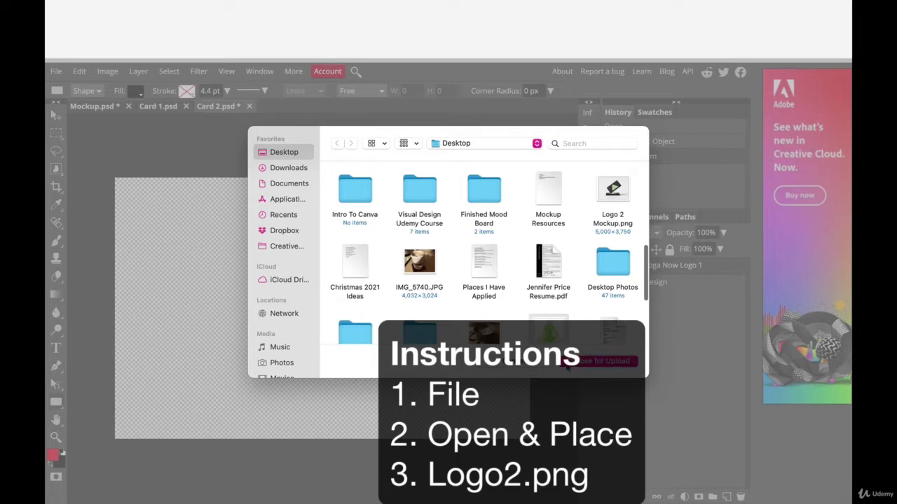
{"action": "left_click", "coordinate": [586, 368]}
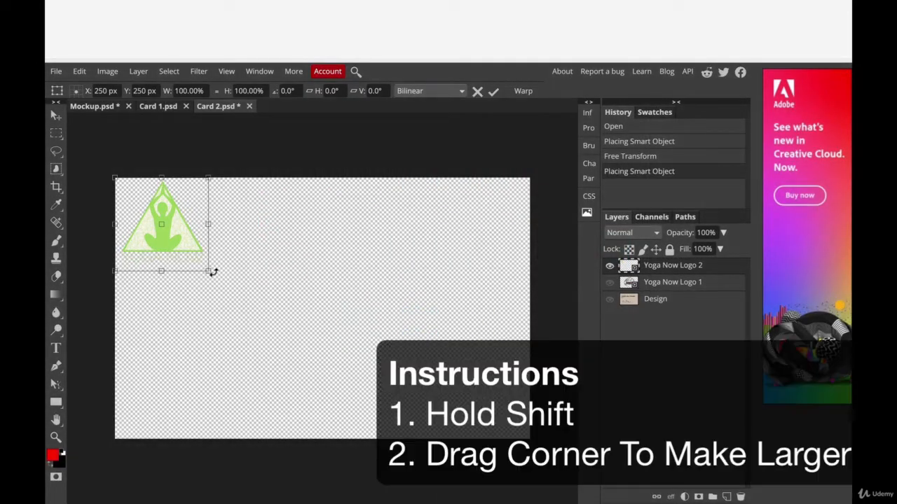
- Proportionally enlarge the placed Yoga Now Logo 2 image to about 276% and centre it on Card 2
{"action": "left_click_drag", "start_coordinate": [208, 274], "coordinate": [373, 398]}
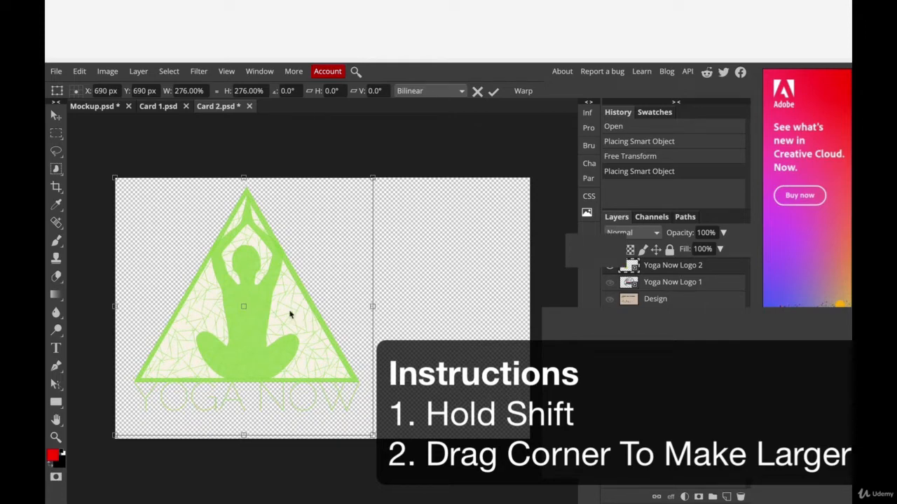
{"action": "left_click_drag", "start_coordinate": [290, 313], "coordinate": [336, 318]}
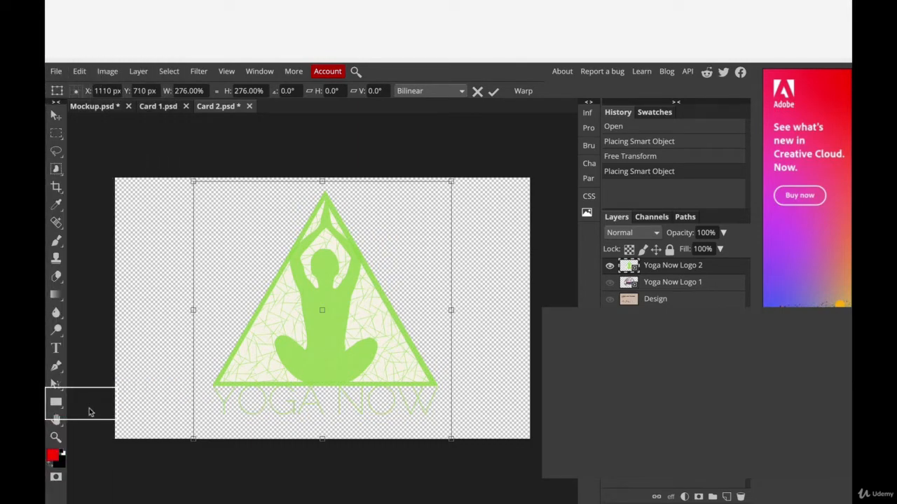
- Add a black rectangle covering the whole card beneath the Yoga Now Logo 2 layer and save the Card 2 smart object
{"action": "right_click", "coordinate": [59, 409]}
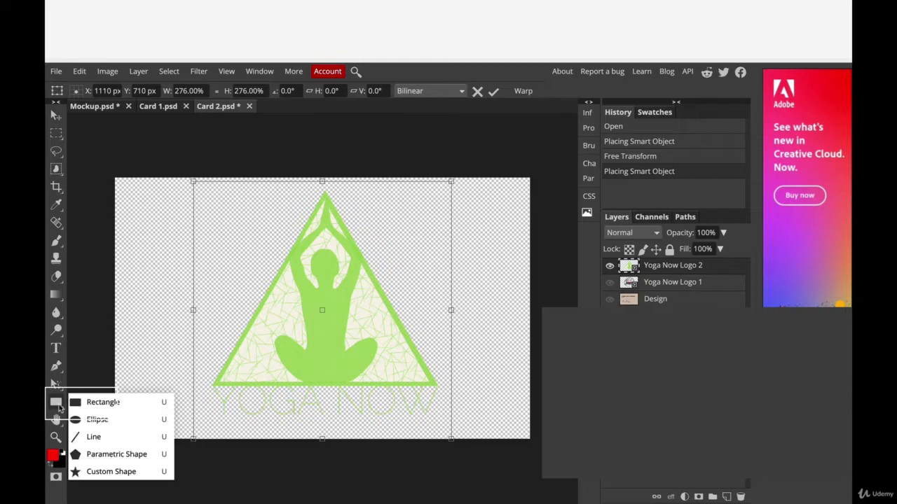
{"action": "left_click", "coordinate": [96, 403]}
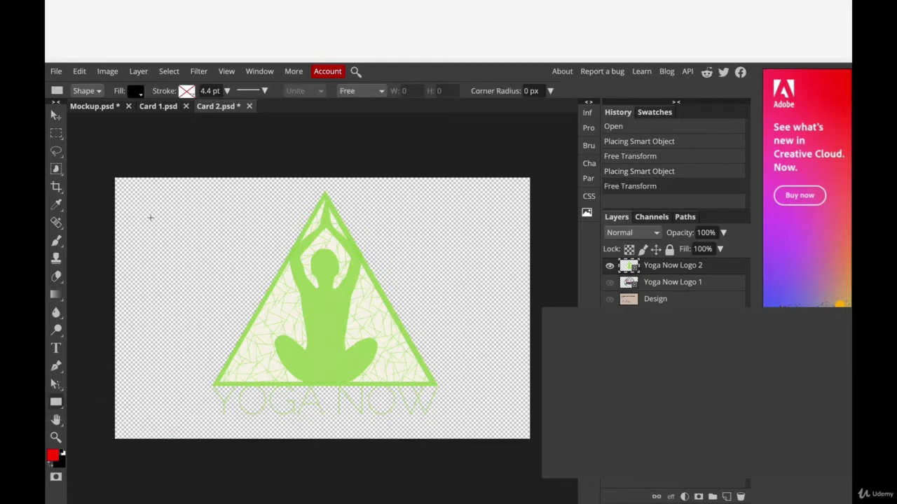
{"action": "left_click_drag", "start_coordinate": [105, 171], "coordinate": [556, 457]}
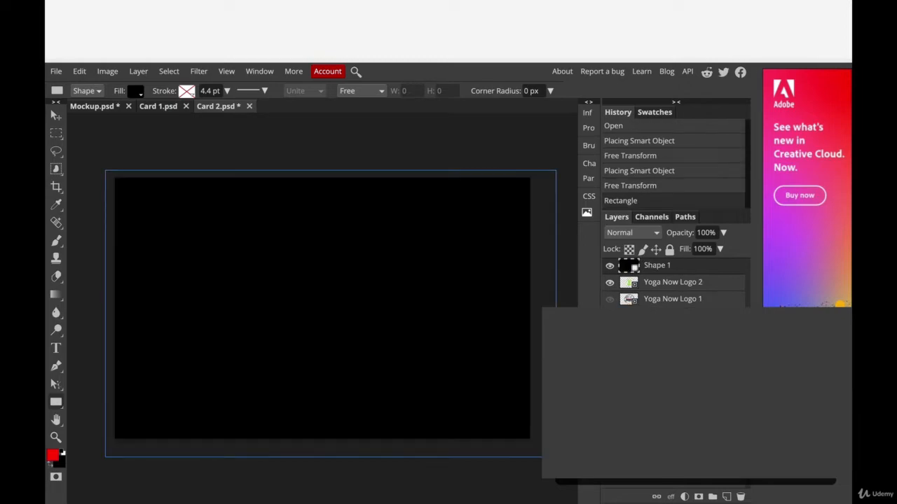
{"action": "left_click_drag", "start_coordinate": [652, 271], "coordinate": [651, 293]}
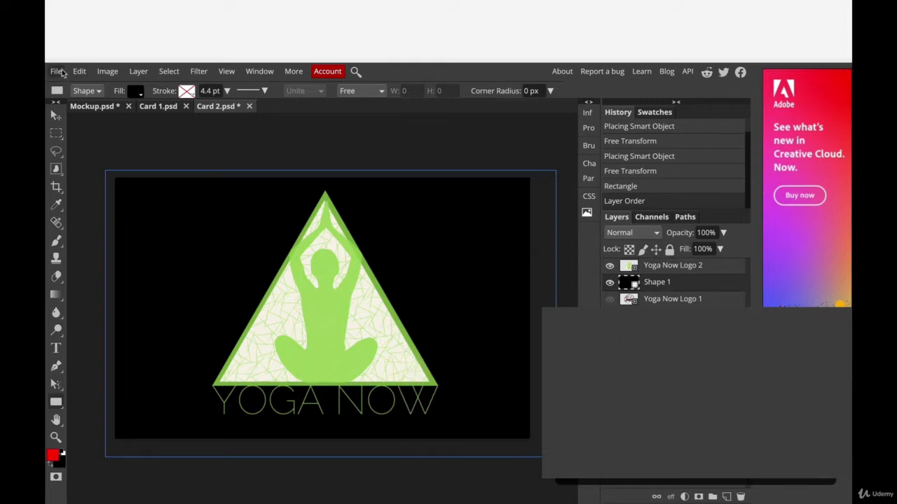
{"action": "left_click", "coordinate": [59, 72]}
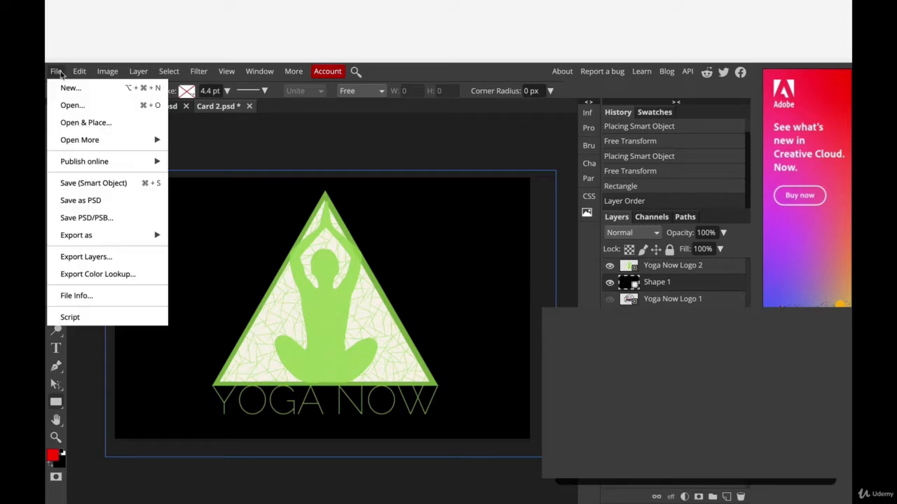
{"action": "left_click", "coordinate": [100, 183]}
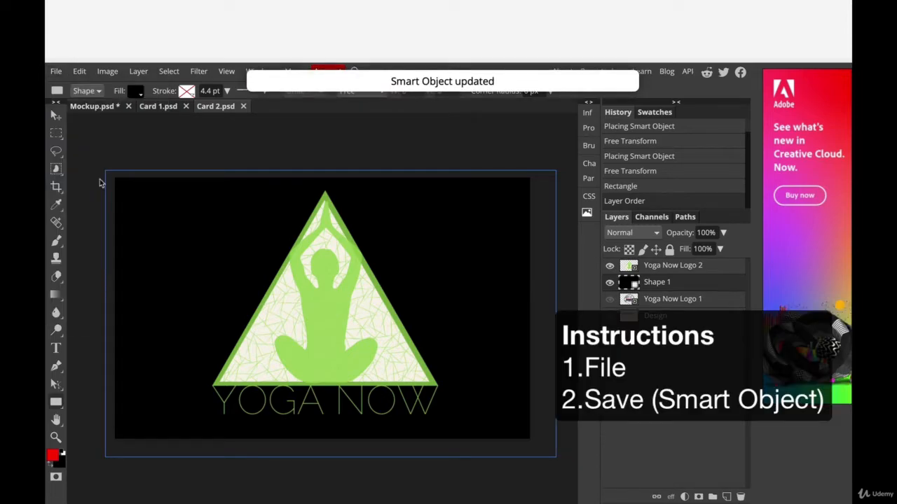
- In the Mockup.psd document, set the Card Stack Color layer's fill to black (000000)
{"action": "left_click", "coordinate": [96, 108]}
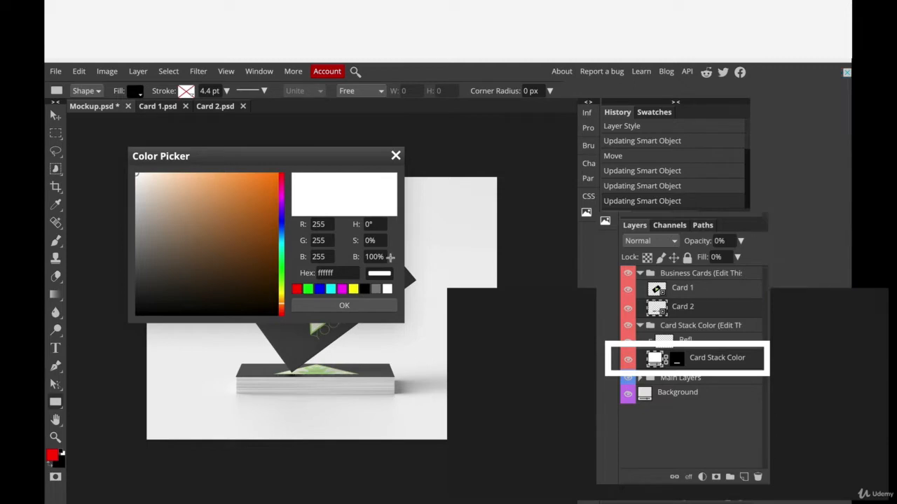
{"action": "left_click", "coordinate": [364, 289]}
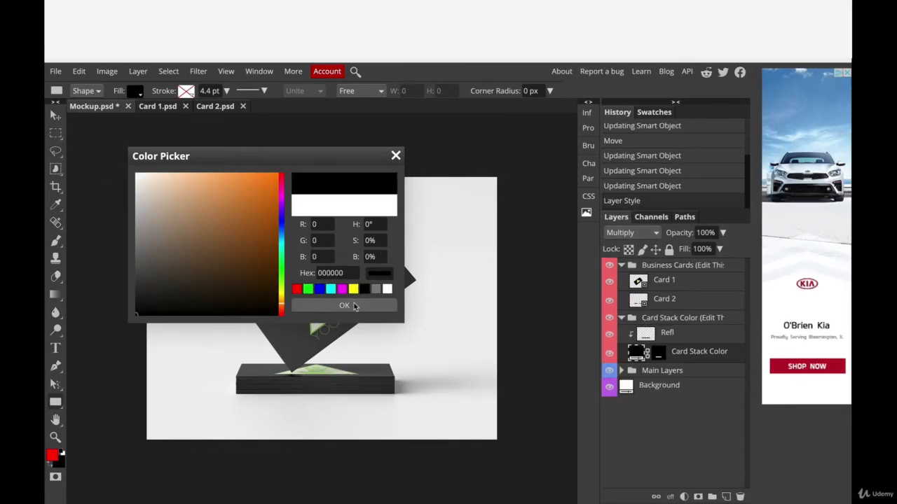
{"action": "left_click", "coordinate": [345, 305]}
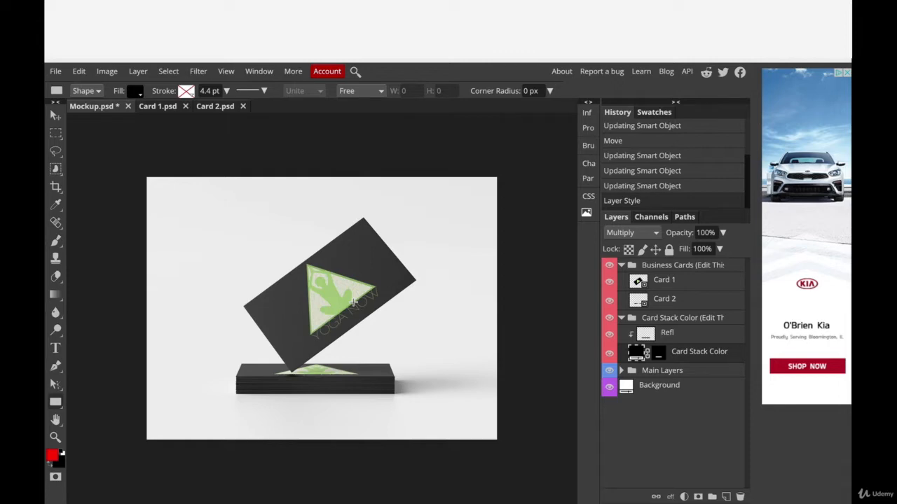
- Export the black Logo 2 mockup as a PNG at 5000 × 3750 px and 100% quality
{"action": "left_click", "coordinate": [56, 71]}
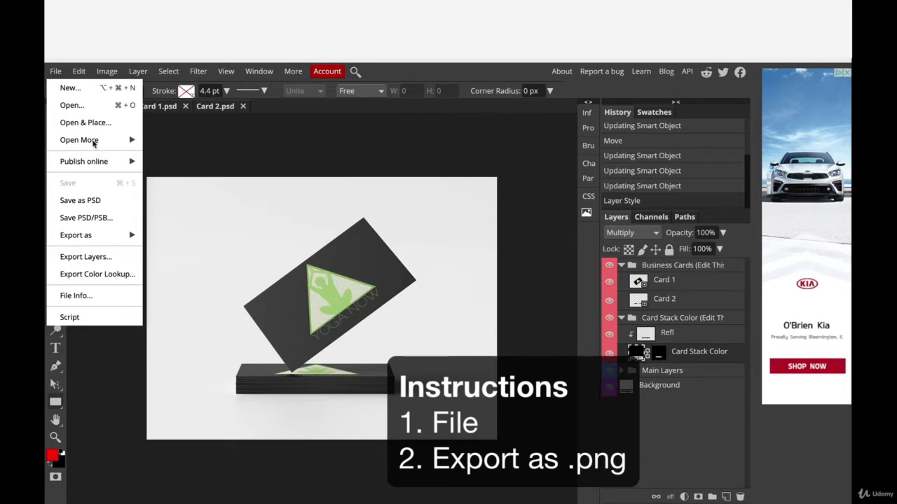
{"action": "left_click", "coordinate": [243, 150]}
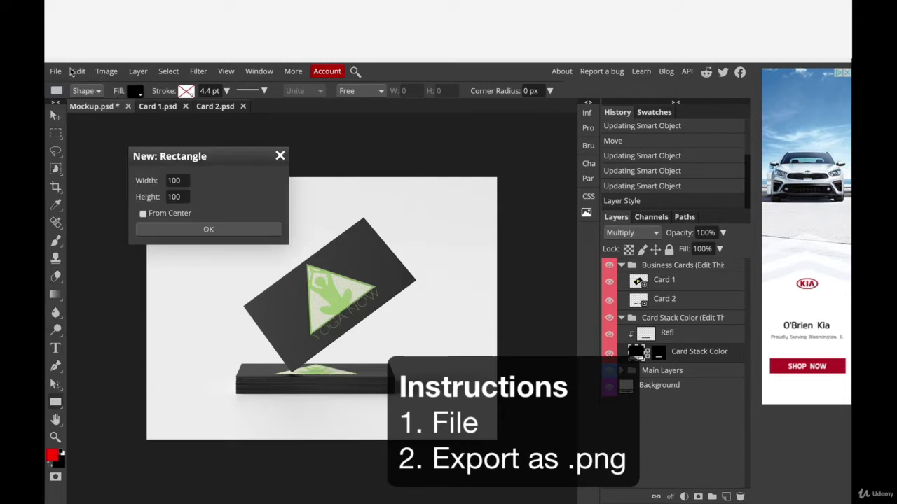
{"action": "left_click", "coordinate": [80, 72]}
{"action": "left_click", "coordinate": [55, 71]}
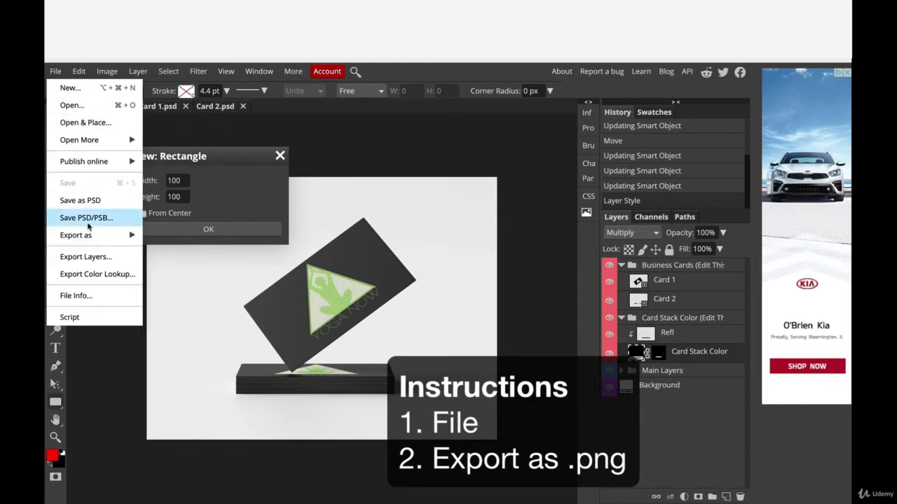
{"action": "mouse_move", "coordinate": [90, 236]}
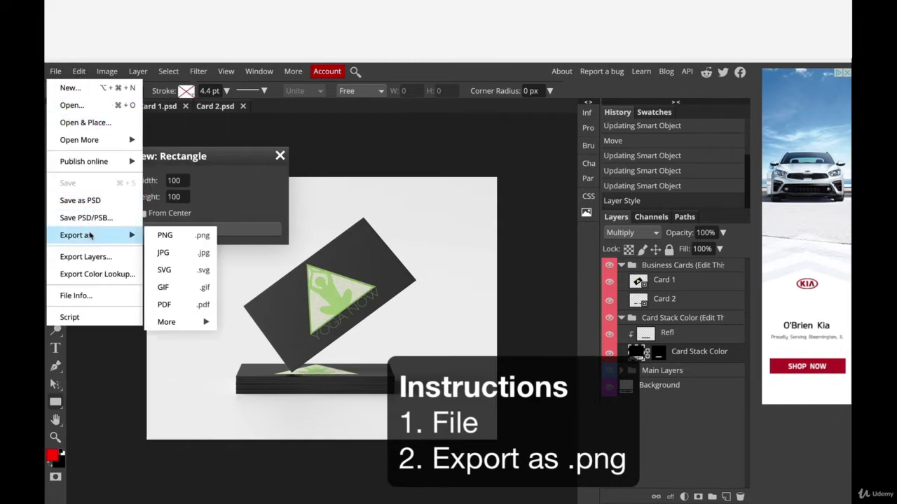
{"action": "left_click", "coordinate": [163, 236]}
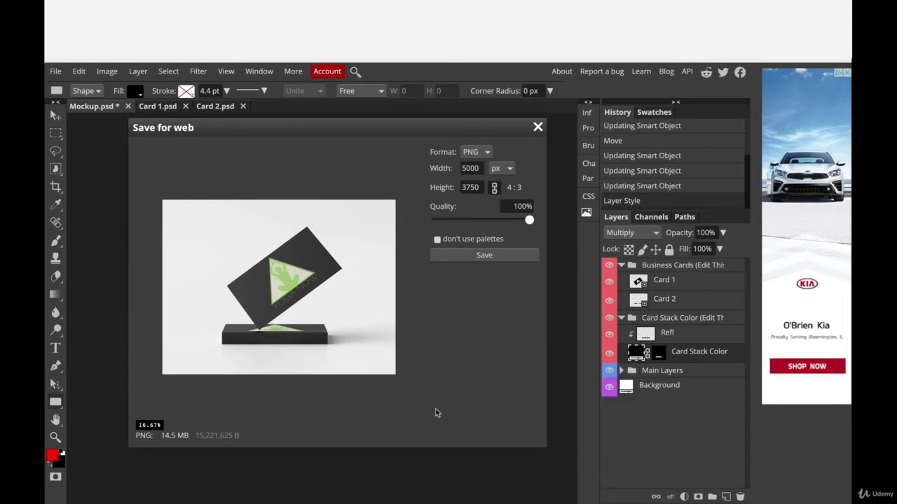
{"action": "left_click", "coordinate": [499, 254]}
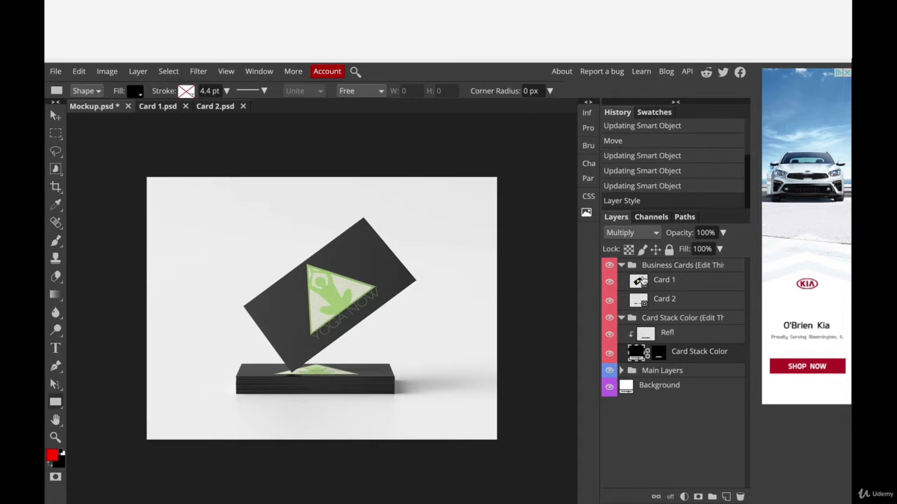
- In the Card 1 smart object, hide the Shape 1 and Yoga Now Logo 2 layers and place yoga now Logo 3.png from the Desktop
{"action": "double_click", "coordinate": [638, 280]}
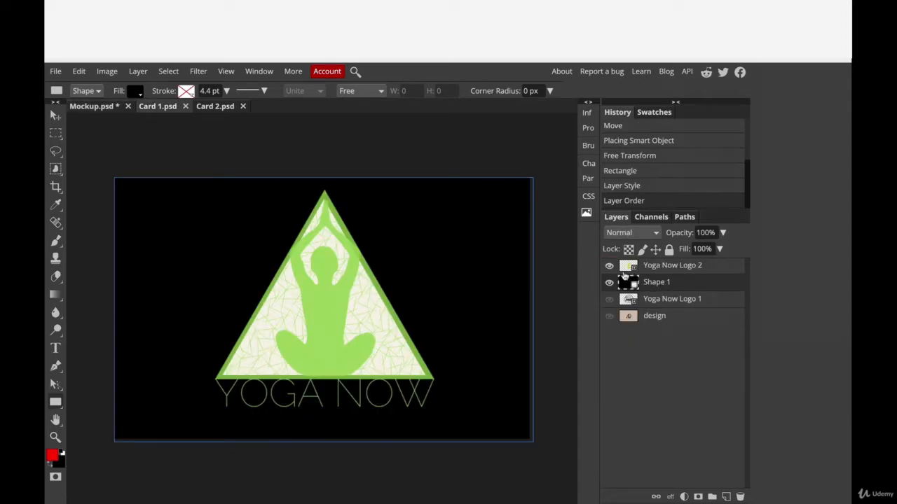
{"action": "left_click", "coordinate": [609, 282]}
{"action": "left_click", "coordinate": [609, 269]}
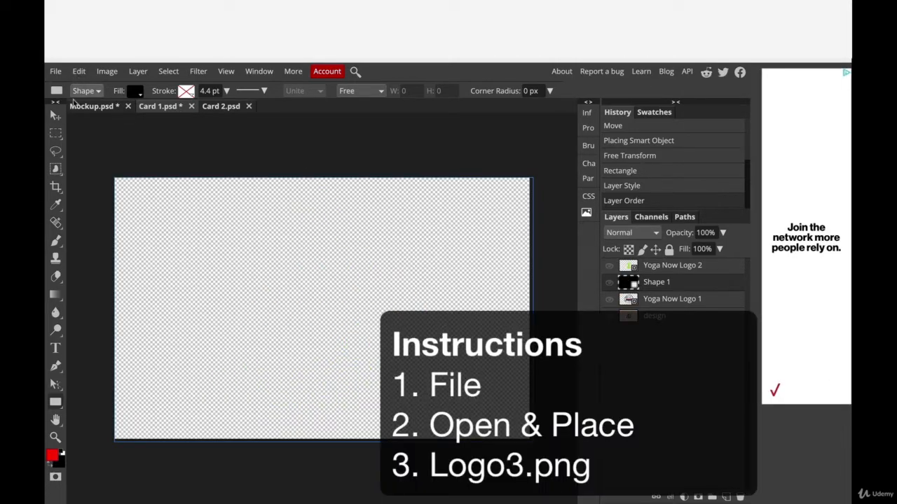
{"action": "left_click", "coordinate": [56, 71]}
{"action": "left_click", "coordinate": [88, 122]}
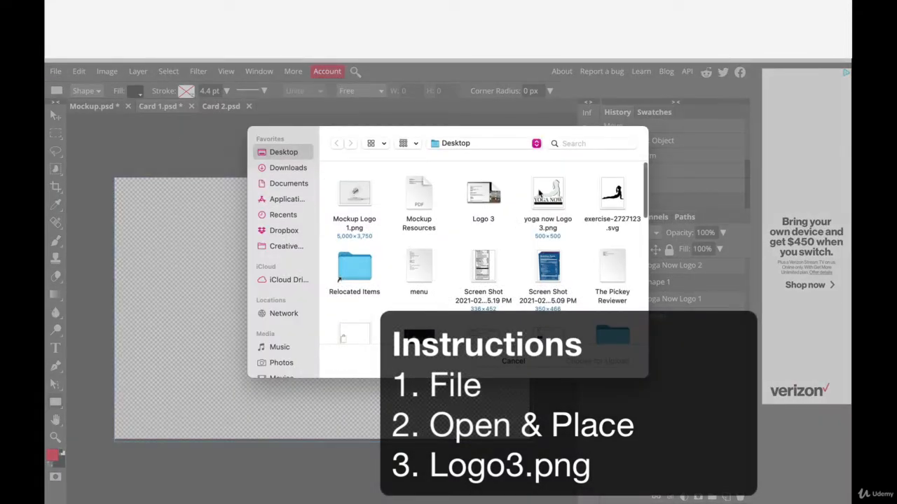
{"action": "left_click", "coordinate": [540, 195]}
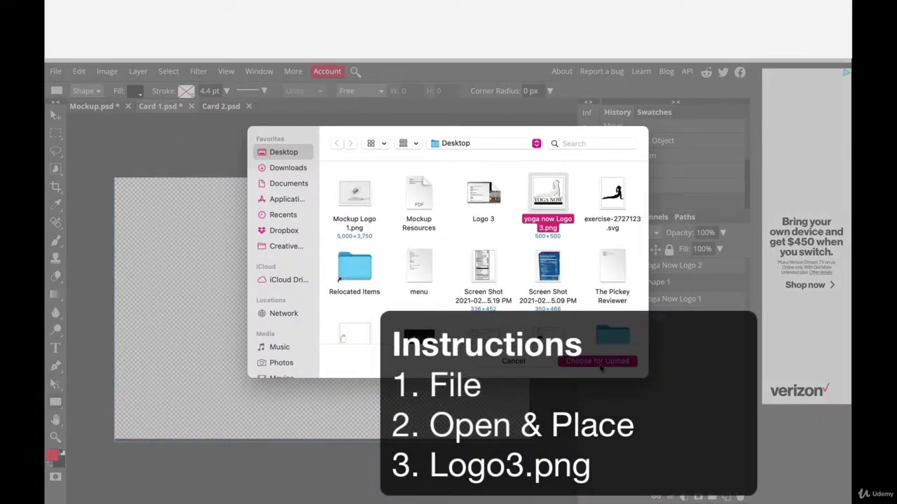
{"action": "left_click", "coordinate": [600, 364]}
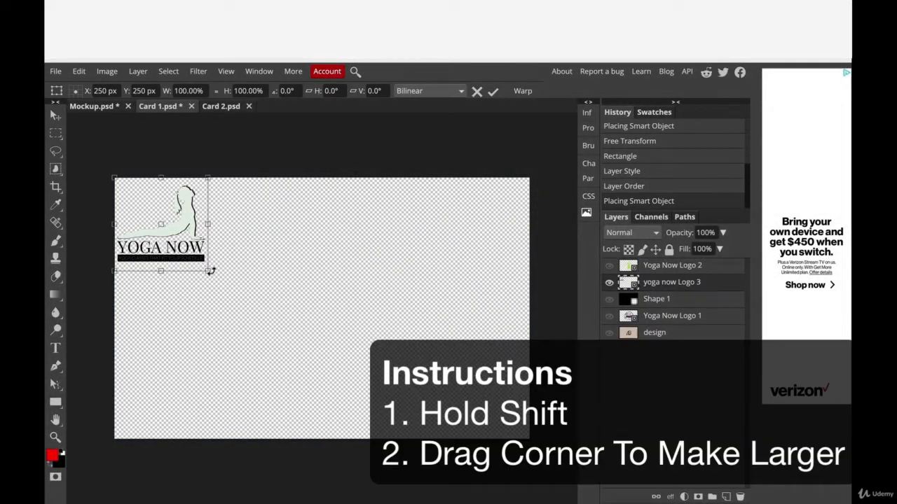
- Proportionally enlarge the placed yoga now Logo 3 image to about 280%, centre it on Card 1 and save the smart object
{"action": "left_click_drag", "start_coordinate": [208, 273], "coordinate": [388, 421]}
{"action": "left_click_drag", "start_coordinate": [328, 332], "coordinate": [397, 322]}
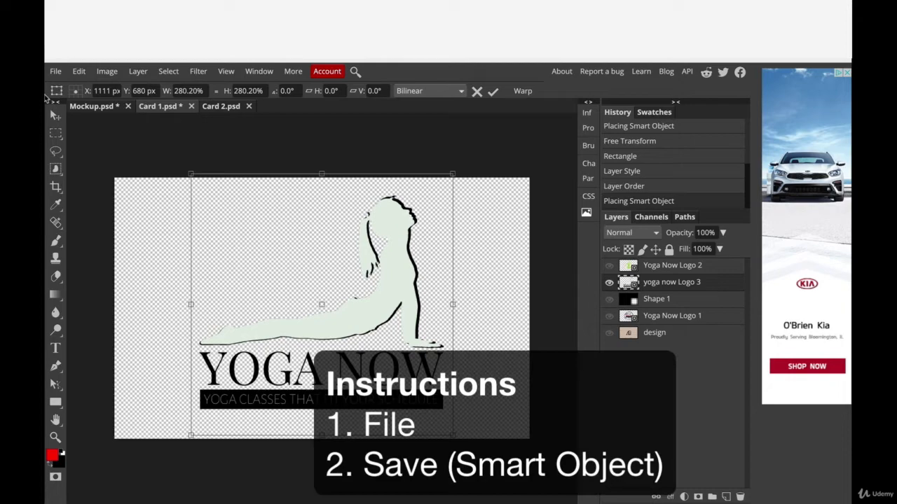
{"action": "left_click", "coordinate": [55, 70]}
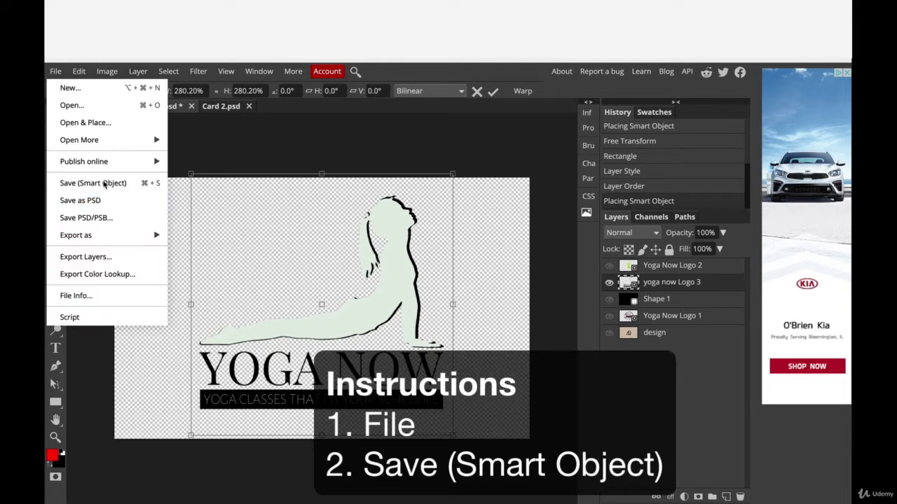
{"action": "left_click", "coordinate": [100, 184]}
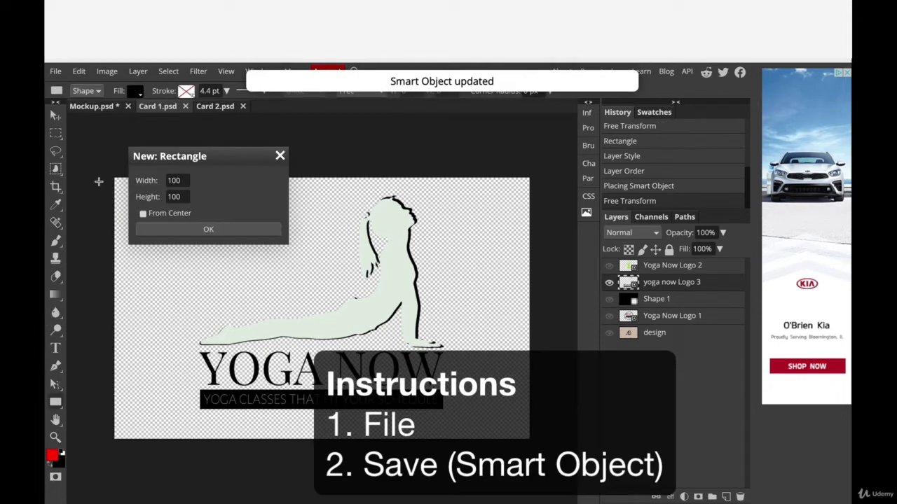
{"action": "left_click", "coordinate": [279, 156]}
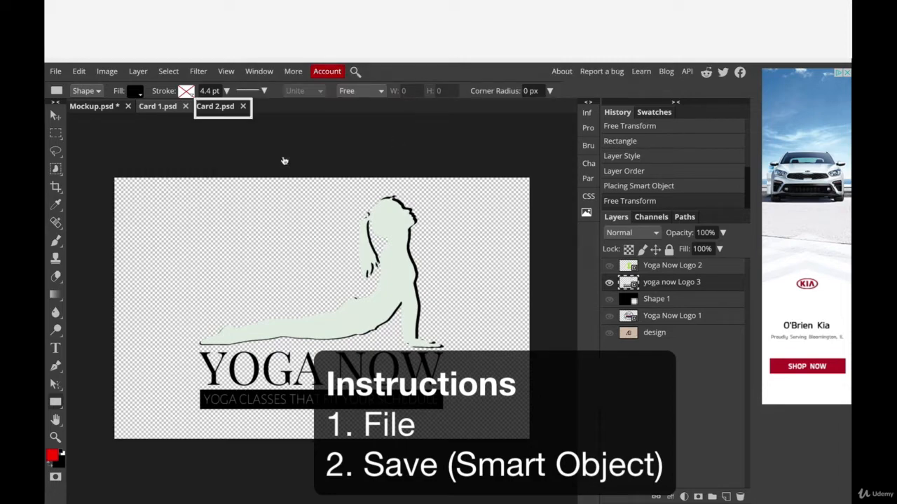
- In the Card 2.psd document, hide the Yoga Now Logo 2 and Shape 1 layers and place yoga now Logo 3.png from the Desktop
{"action": "left_click", "coordinate": [226, 111]}
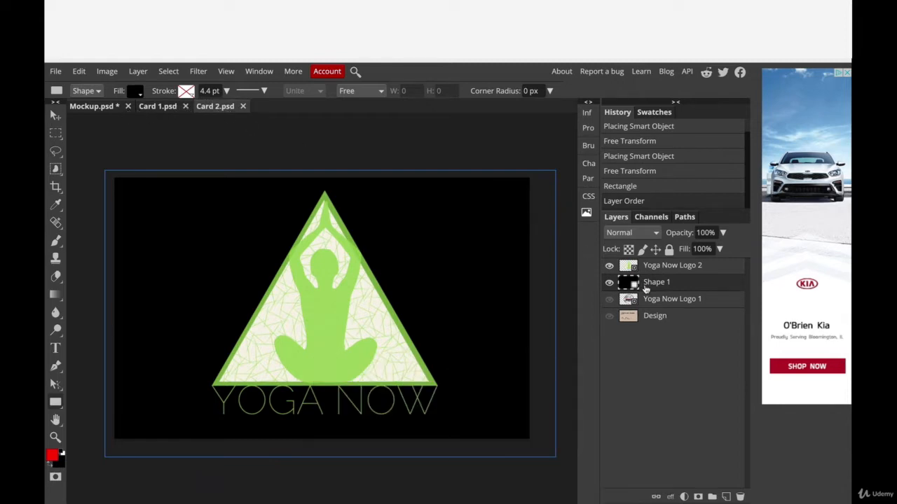
{"action": "left_click", "coordinate": [609, 268]}
{"action": "left_click", "coordinate": [609, 282]}
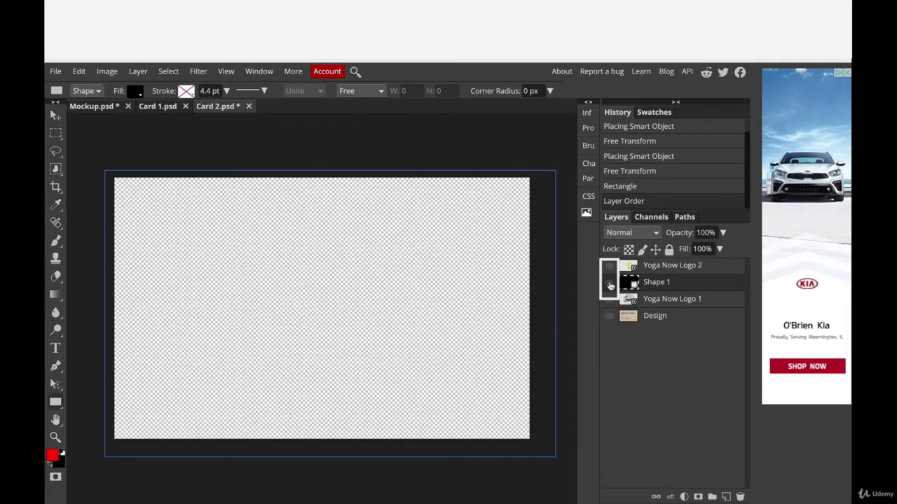
{"action": "left_click", "coordinate": [54, 71]}
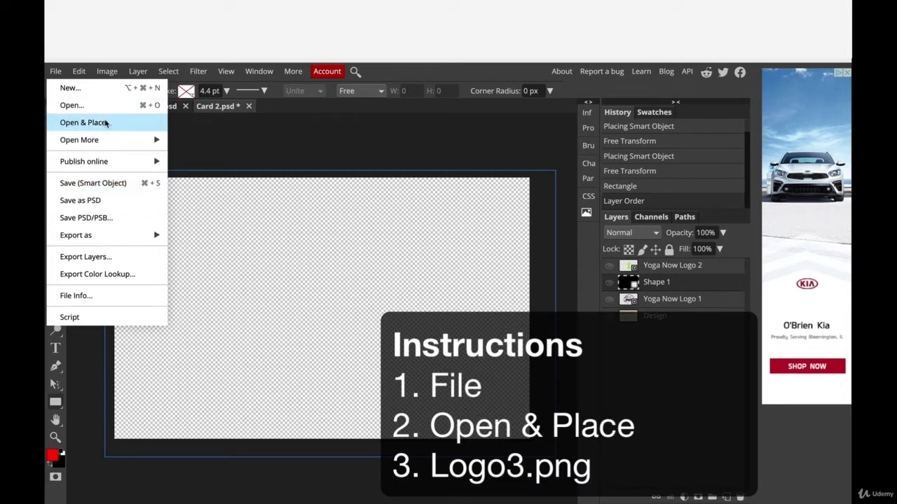
{"action": "left_click", "coordinate": [105, 123]}
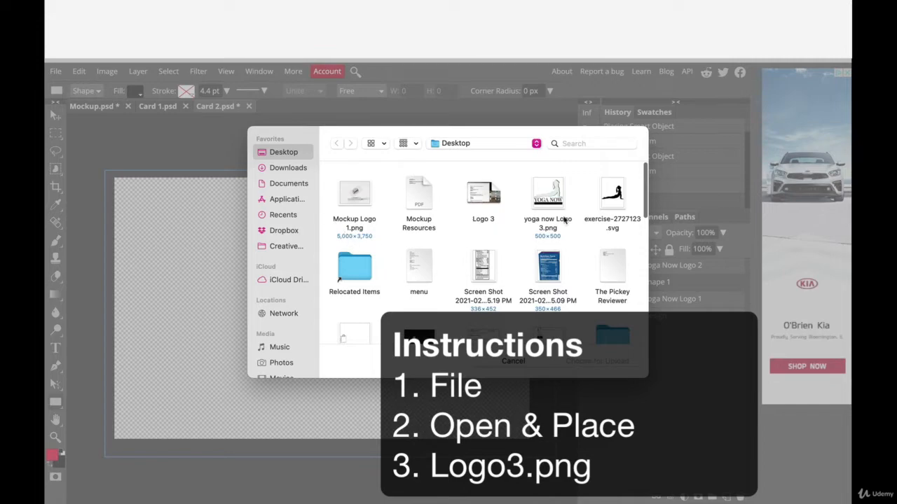
{"action": "left_click", "coordinate": [543, 200]}
{"action": "left_click", "coordinate": [585, 364]}
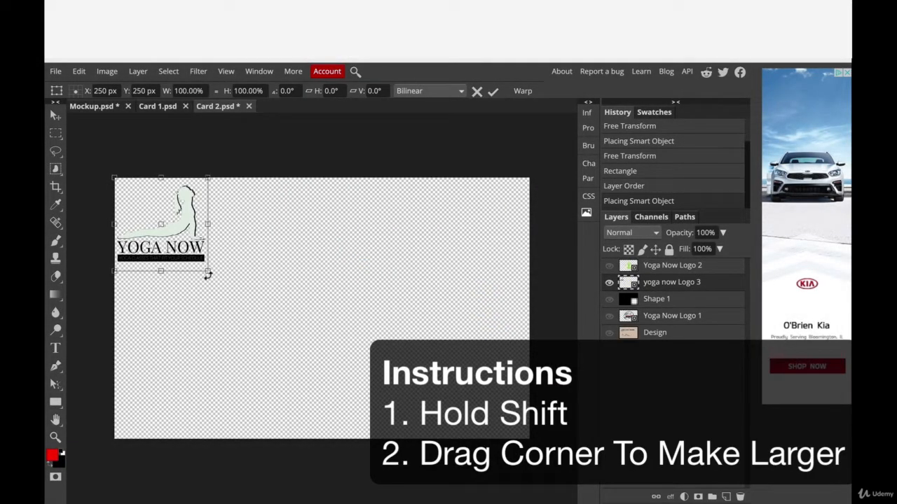
- Proportionally enlarge the placed yoga now Logo 3 image to about 269%, centre it on Card 2 and save the smart object
{"action": "left_click_drag", "start_coordinate": [209, 272], "coordinate": [352, 402]}
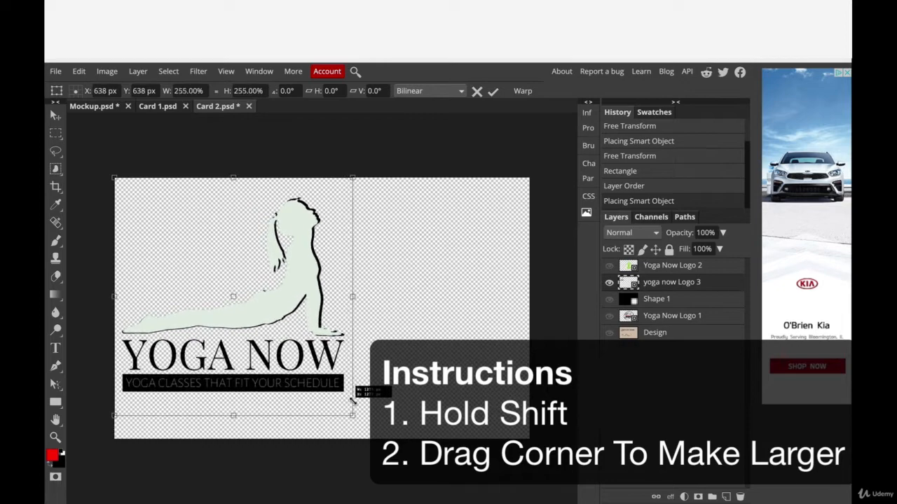
{"action": "left_click_drag", "start_coordinate": [257, 292], "coordinate": [345, 302]}
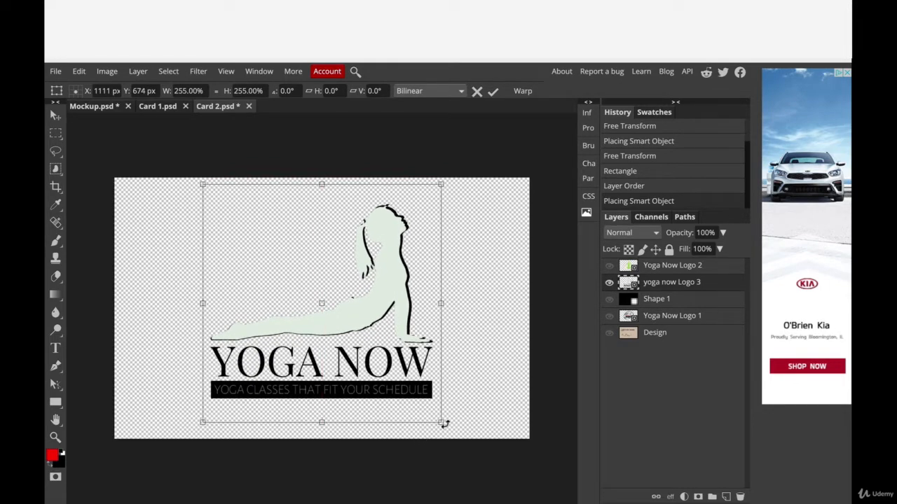
{"action": "left_click_drag", "start_coordinate": [441, 422], "coordinate": [456, 440]}
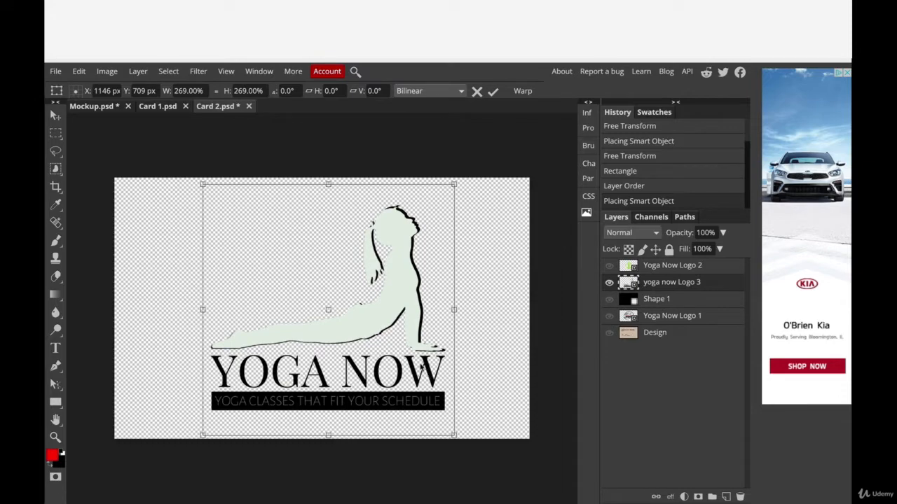
{"action": "left_click_drag", "start_coordinate": [423, 369], "coordinate": [414, 370]}
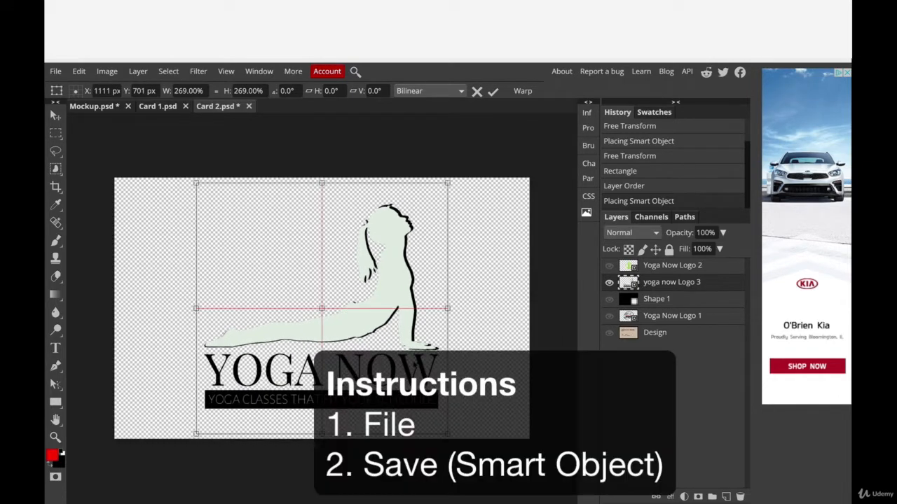
{"action": "left_click", "coordinate": [56, 70]}
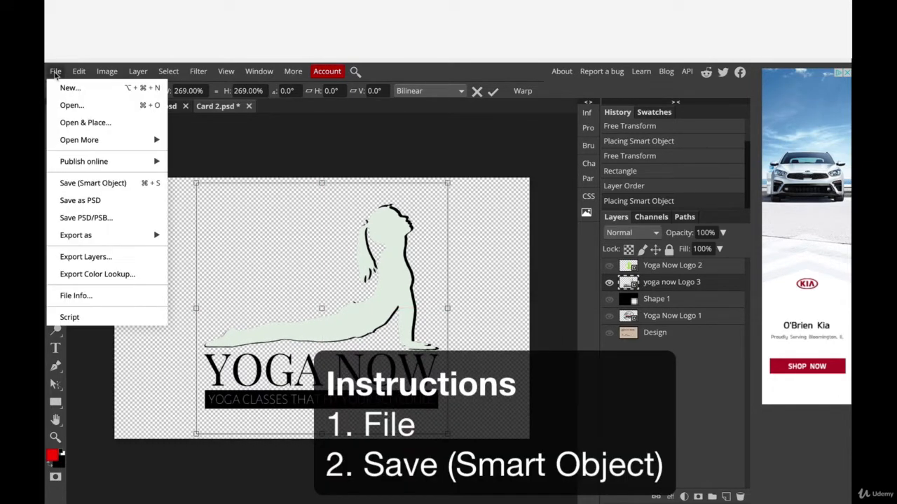
{"action": "left_click", "coordinate": [108, 183]}
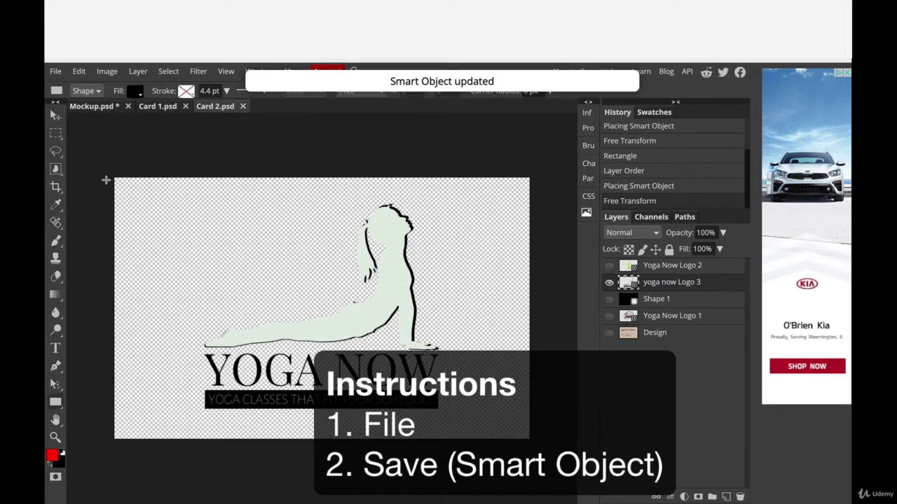
- In the Mockup.psd document, set the Card Stack Color layer's fill to white (ffffff)
{"action": "left_click", "coordinate": [92, 107]}
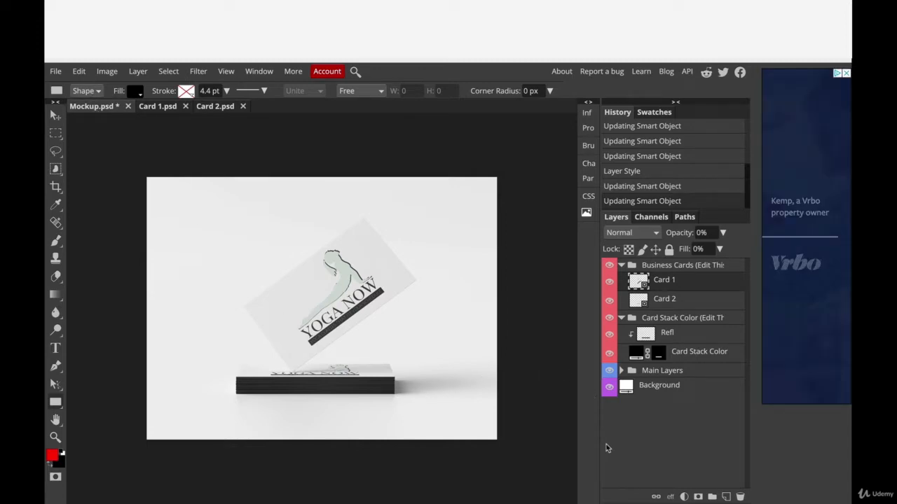
{"action": "mouse_move", "coordinate": [620, 328]}
{"action": "left_mouse_down"}
{"action": "mouse_move", "coordinate": [634, 356]}
{"action": "mouse_move", "coordinate": [631, 336]}
{"action": "mouse_move", "coordinate": [662, 320]}
{"action": "mouse_move", "coordinate": [635, 355]}
{"action": "mouse_move", "coordinate": [623, 322]}
{"action": "left_mouse_up"}
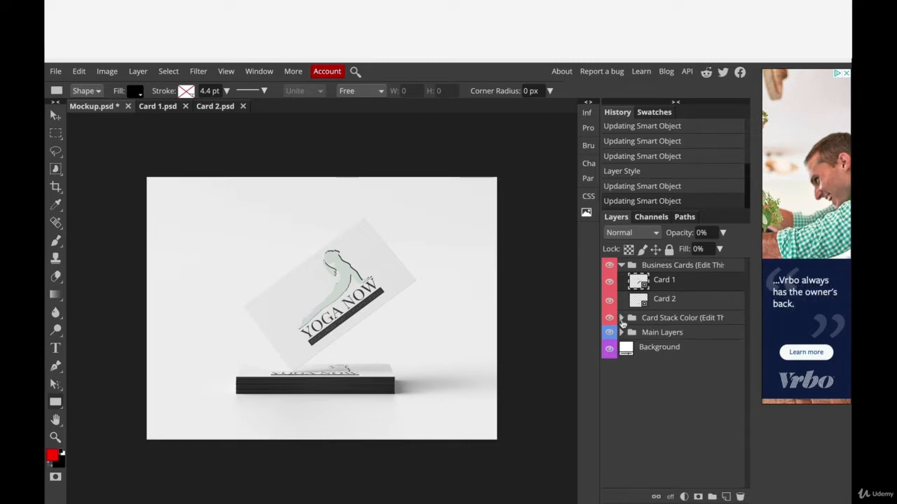
{"action": "left_click", "coordinate": [621, 319]}
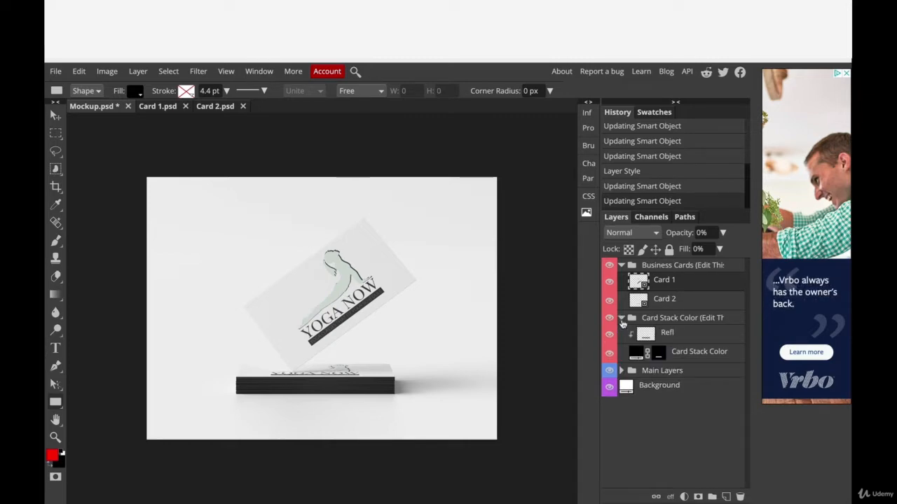
{"action": "double_click", "coordinate": [635, 353]}
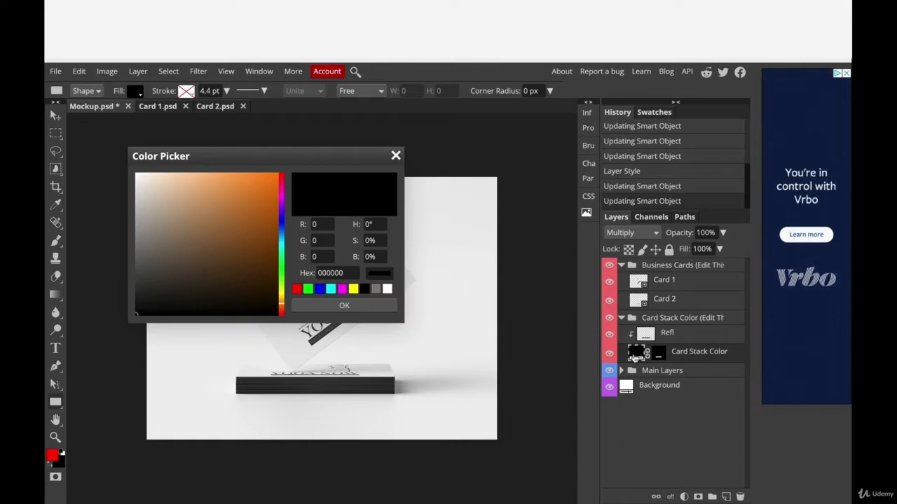
{"action": "left_click", "coordinate": [143, 181]}
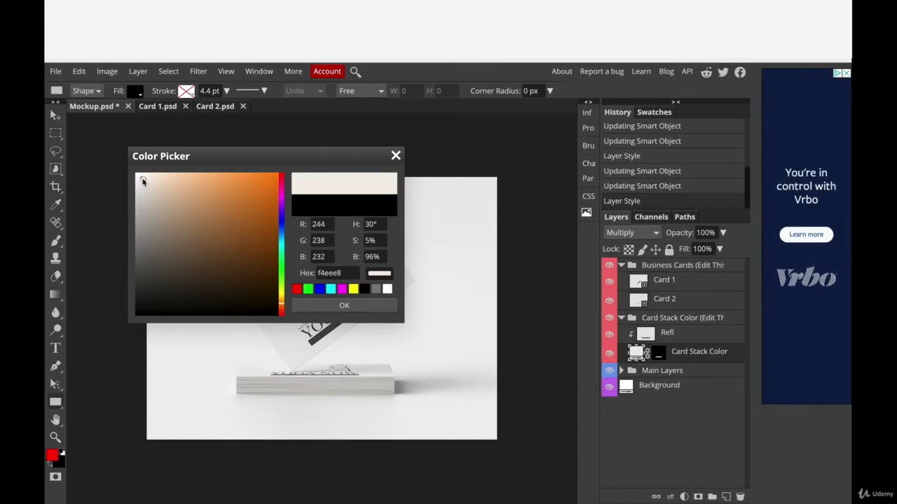
{"action": "left_click_drag", "start_coordinate": [140, 175], "coordinate": [124, 155]}
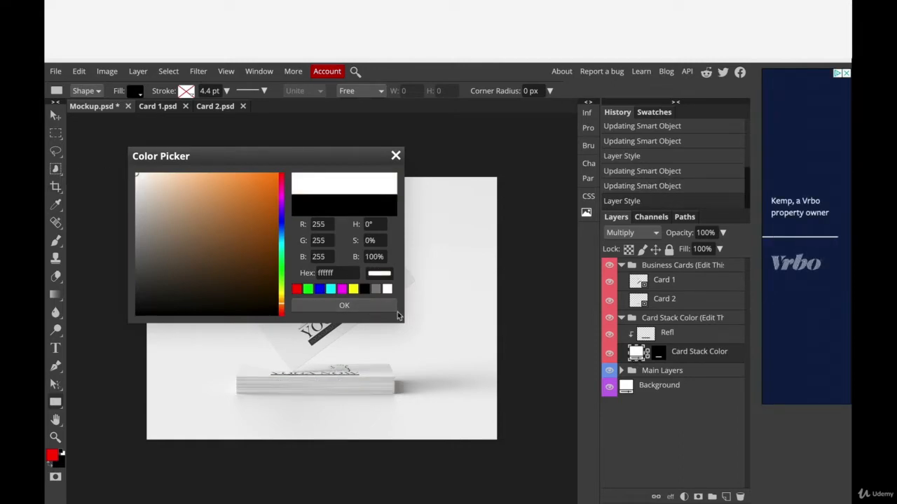
{"action": "left_click", "coordinate": [385, 308]}
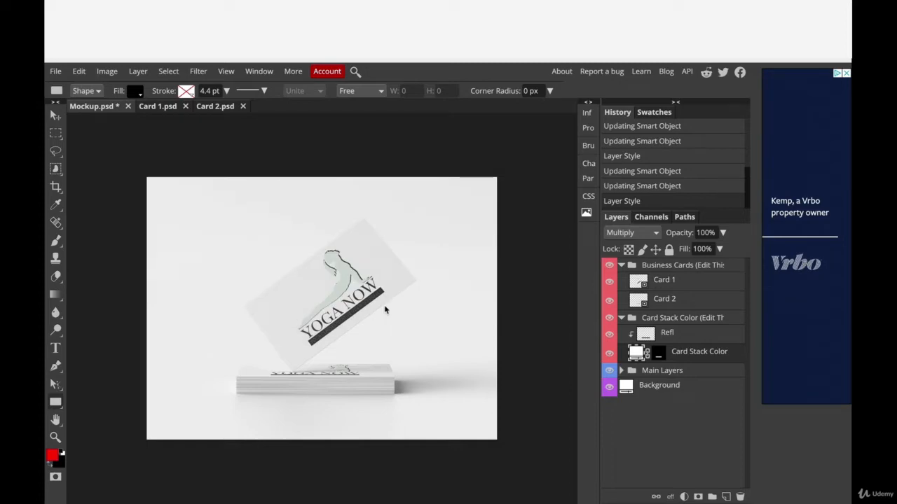
- Set the Background layer's fill to a light warm grey (e5e3e1)
{"action": "double_click", "coordinate": [627, 387]}
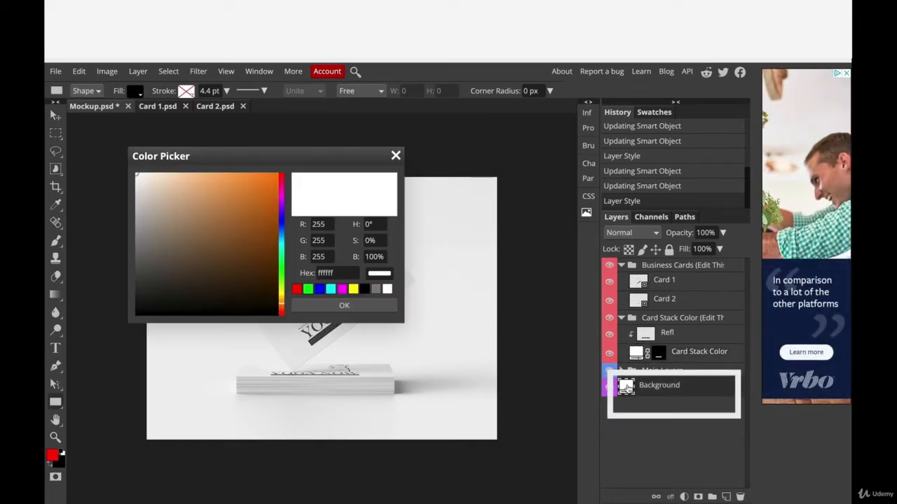
{"action": "left_click", "coordinate": [375, 289]}
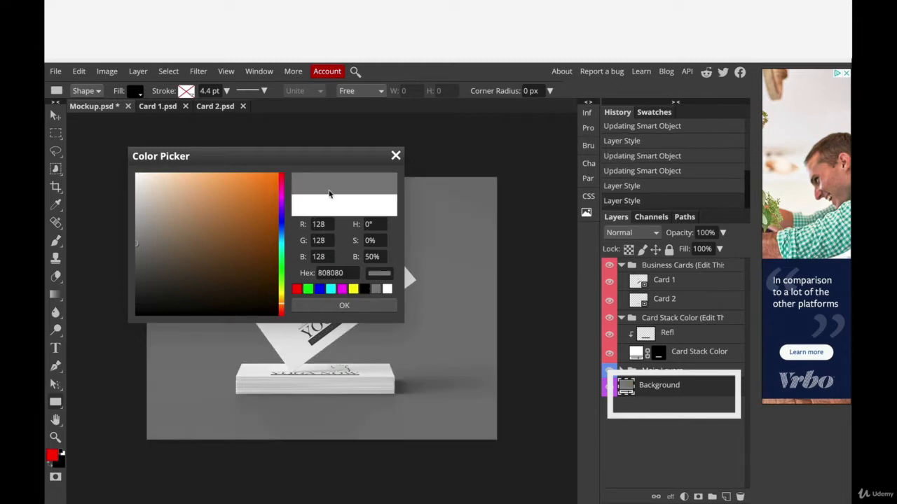
{"action": "mouse_move", "coordinate": [321, 157]}
{"action": "left_mouse_down"}
{"action": "mouse_move", "coordinate": [117, 159]}
{"action": "mouse_move", "coordinate": [340, 156]}
{"action": "mouse_move", "coordinate": [325, 157]}
{"action": "left_mouse_up"}
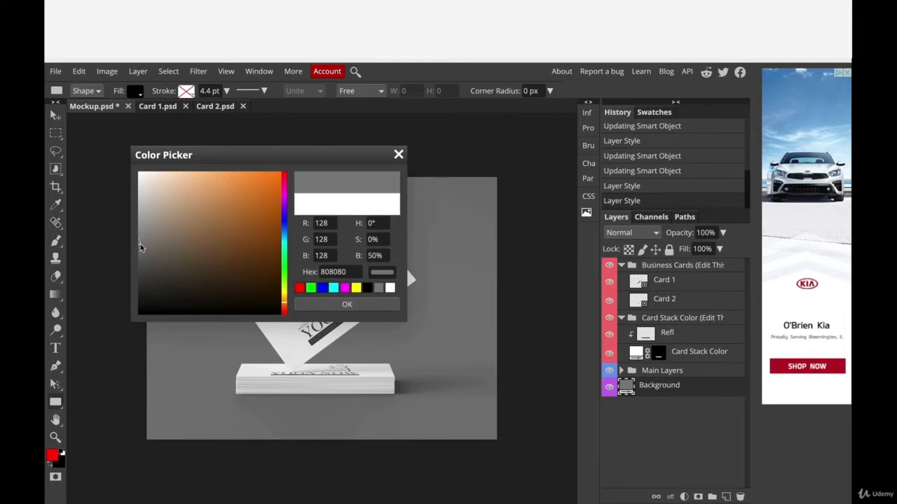
{"action": "left_click_drag", "start_coordinate": [140, 246], "coordinate": [141, 187]}
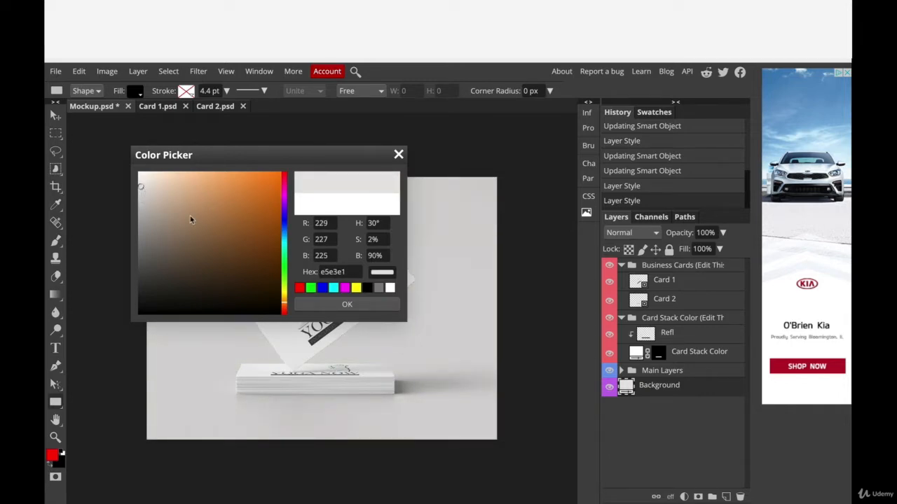
{"action": "left_click", "coordinate": [346, 306]}
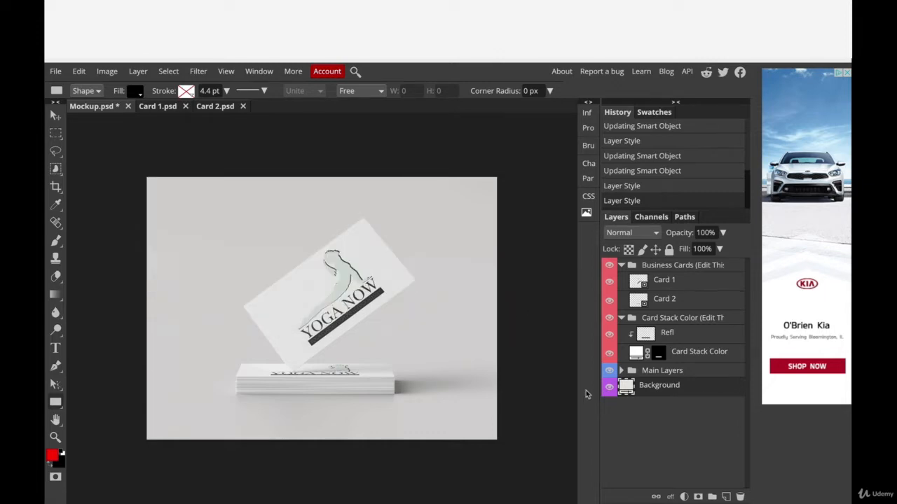
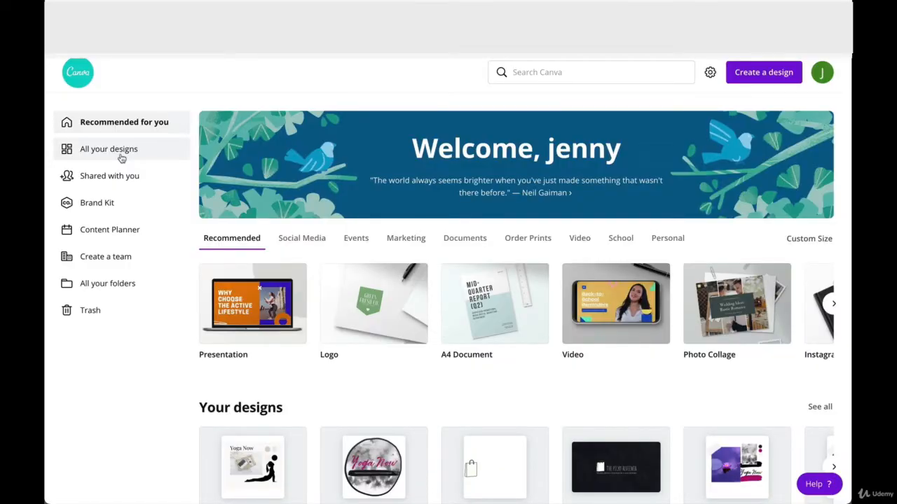
- Switch to Canva, open the Hello, Gorgeous! mood board design and upload Mockup Logo 1.png from the Desktop
{"action": "left_click", "coordinate": [122, 158]}
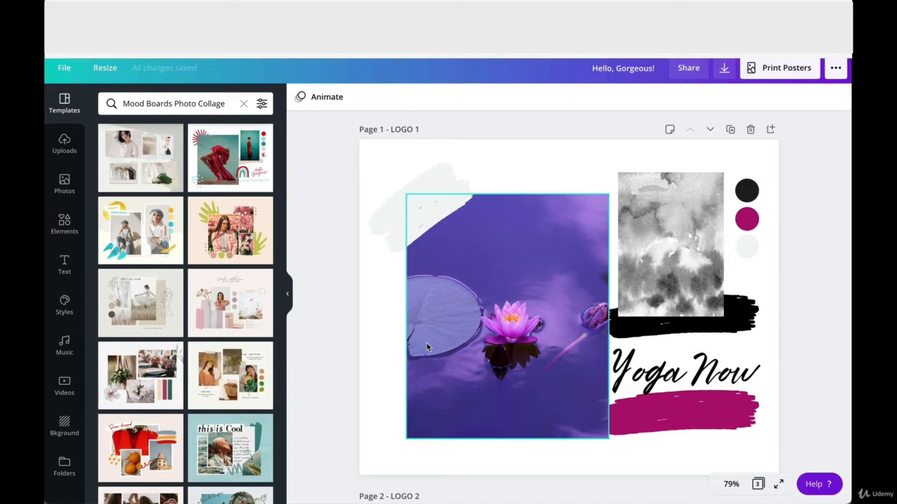
{"action": "left_click", "coordinate": [57, 148]}
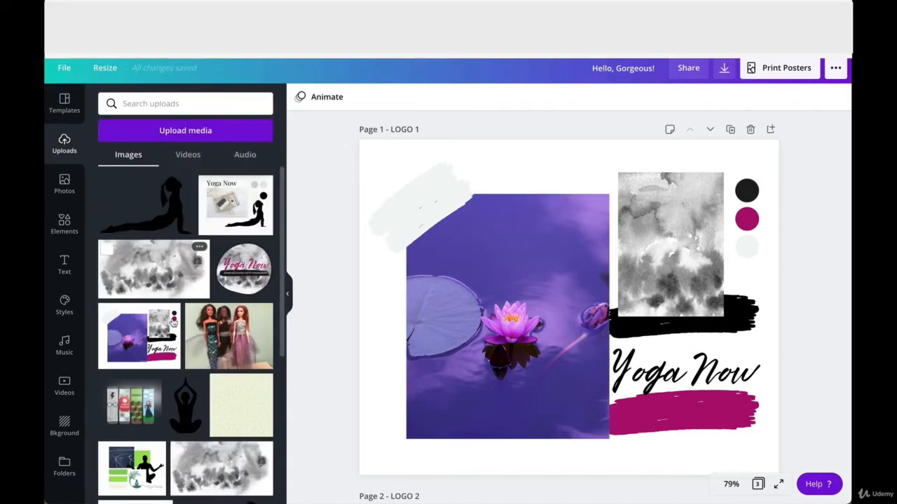
{"action": "left_click", "coordinate": [169, 139]}
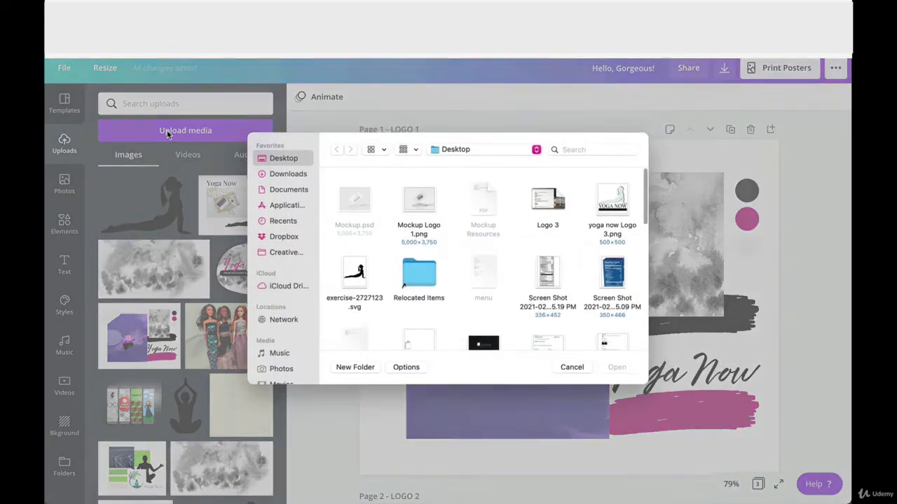
{"action": "left_click", "coordinate": [426, 204]}
{"action": "left_click", "coordinate": [617, 368]}
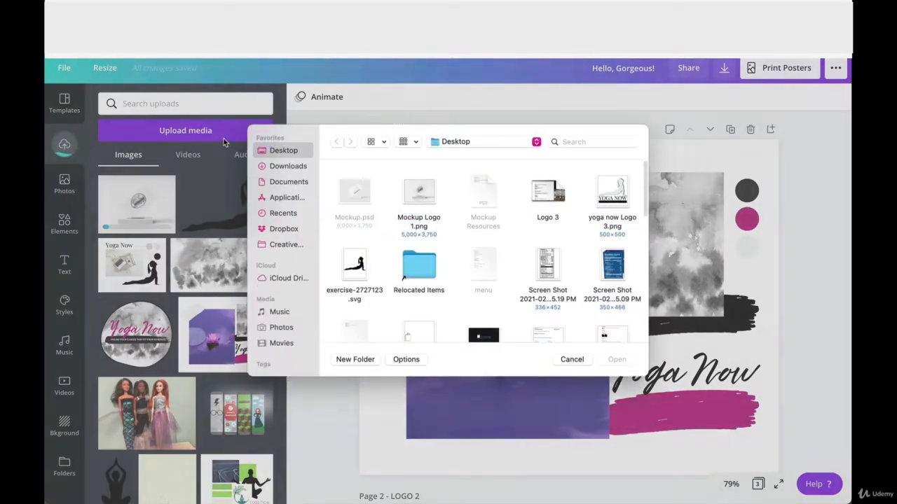
- Upload Logo 2 Mockup.png from the Desktop to the image uploads
{"action": "left_click", "coordinate": [220, 130]}
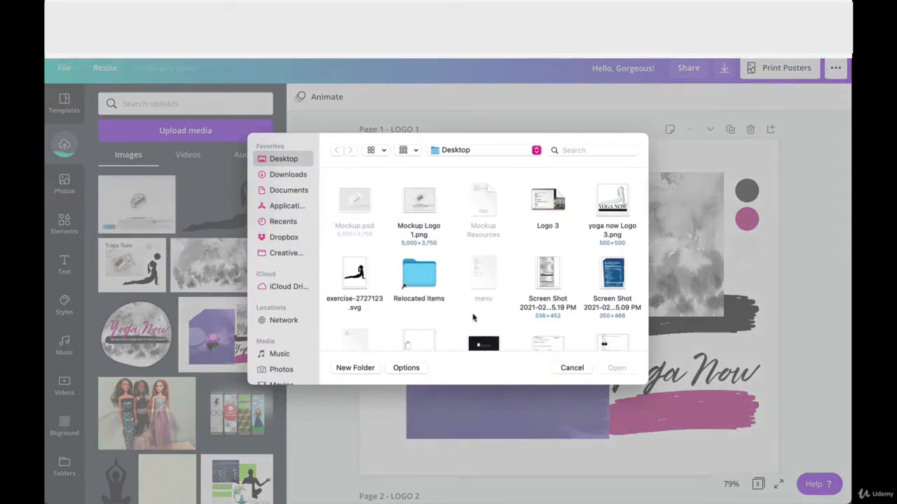
{"action": "scroll", "coordinate": [456, 288], "scroll_direction": "down", "scroll_amount": 3}
{"action": "scroll", "coordinate": [456, 288], "scroll_direction": "down", "scroll_amount": 6}
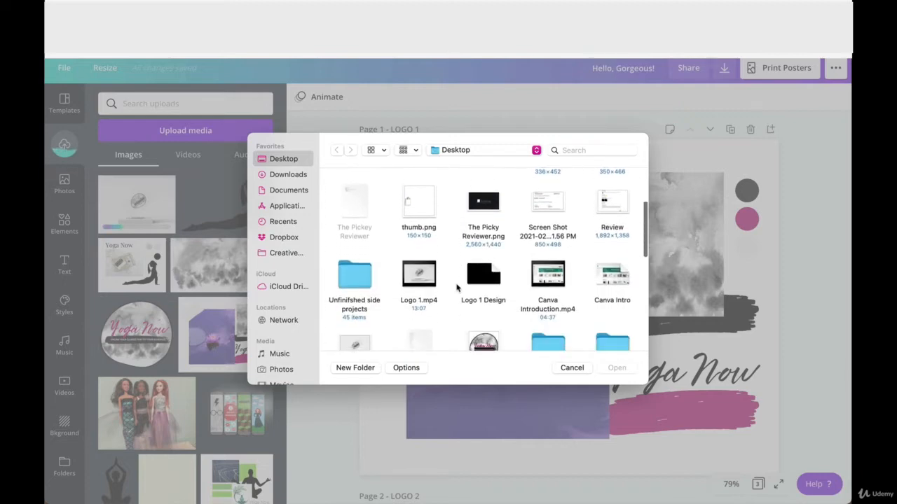
{"action": "scroll", "coordinate": [456, 287], "scroll_direction": "down", "scroll_amount": 2}
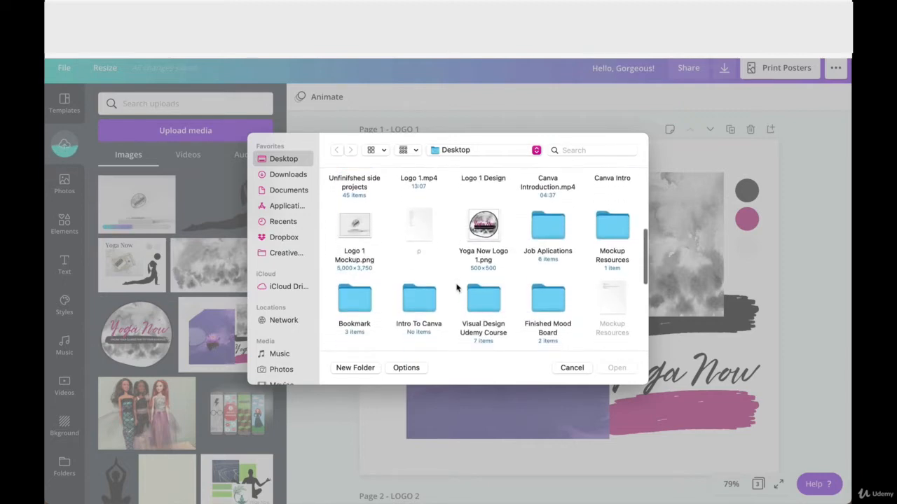
{"action": "scroll", "coordinate": [456, 288], "scroll_direction": "down", "scroll_amount": 5}
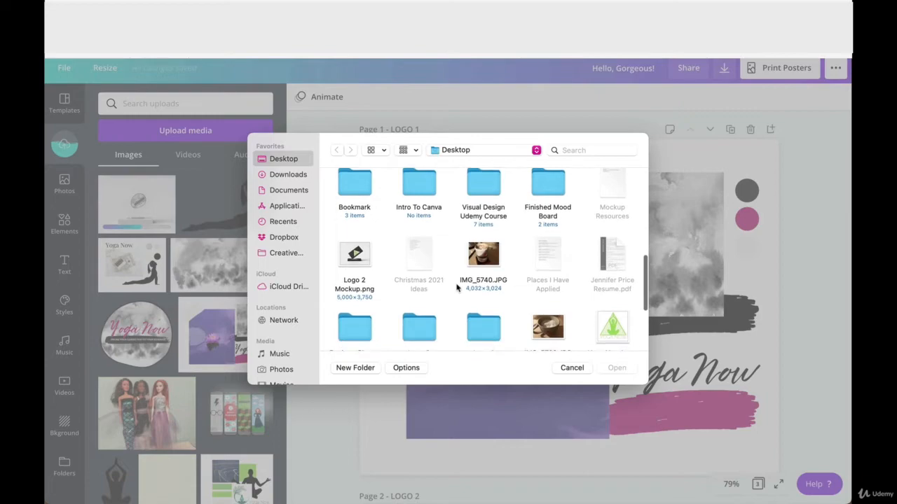
{"action": "left_click", "coordinate": [355, 249]}
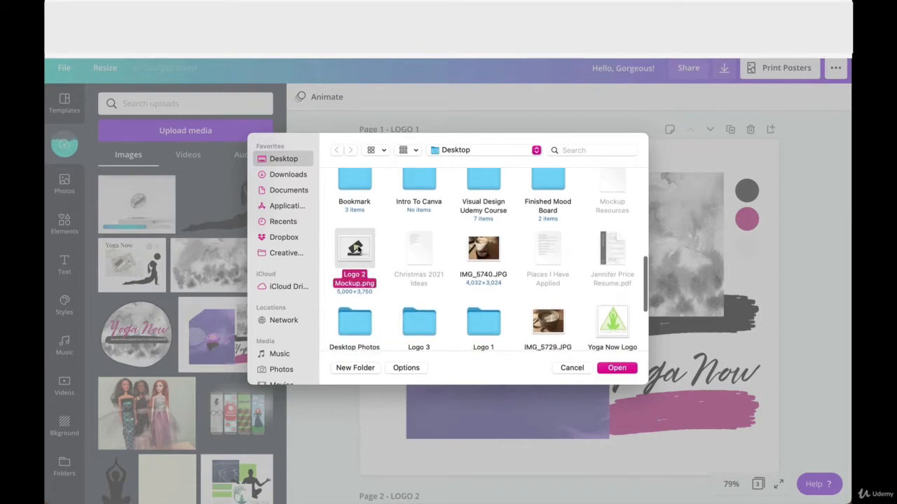
{"action": "left_click", "coordinate": [616, 368]}
- Upload Mockup Logo 3.png from the Downloads folder to the image uploads
{"action": "left_click", "coordinate": [238, 130]}
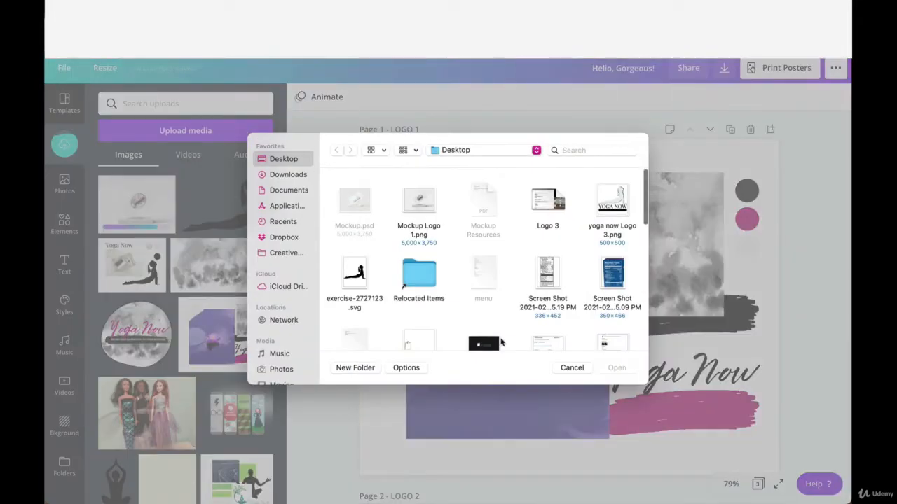
{"action": "scroll", "coordinate": [500, 341], "scroll_direction": "down", "scroll_amount": 3}
{"action": "scroll", "coordinate": [501, 341], "scroll_direction": "down", "scroll_amount": 2}
{"action": "left_click", "coordinate": [287, 175]}
{"action": "left_click", "coordinate": [354, 196]}
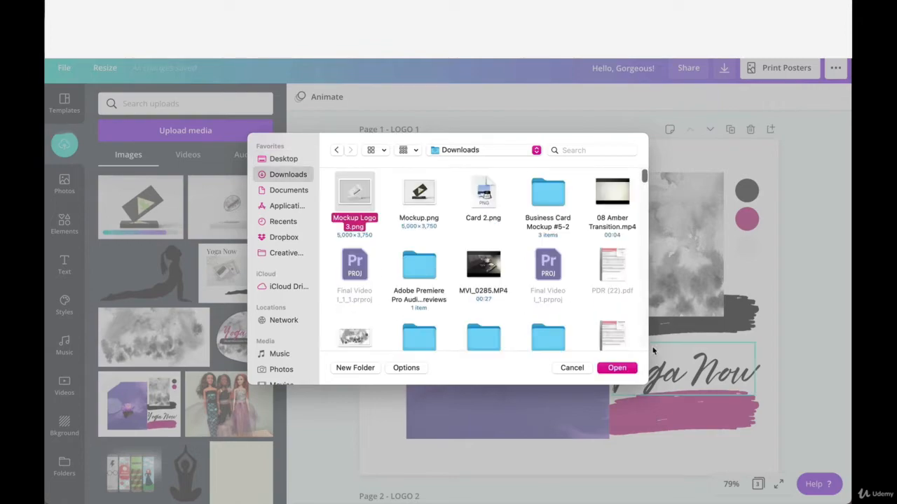
{"action": "left_click", "coordinate": [621, 374]}
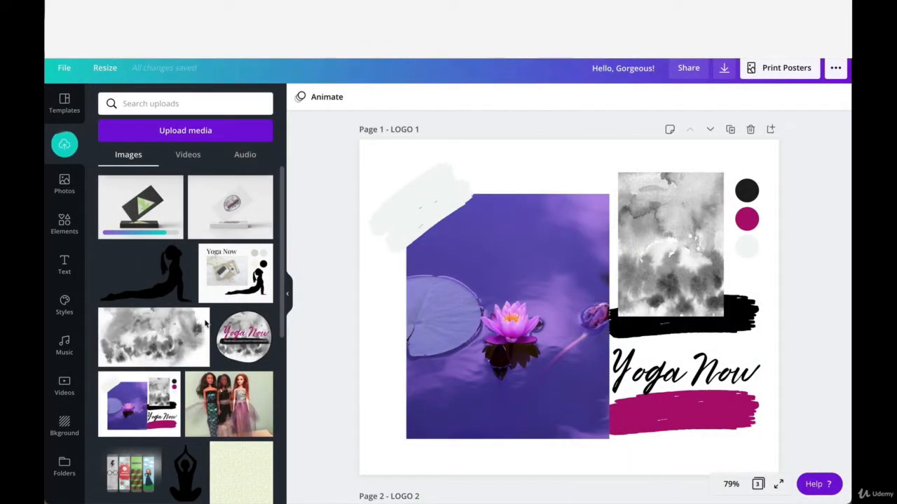
- Add three blank pages at the end of the design, after the LOGO 3 page
{"action": "scroll", "coordinate": [524, 369], "scroll_direction": "down", "scroll_amount": 5}
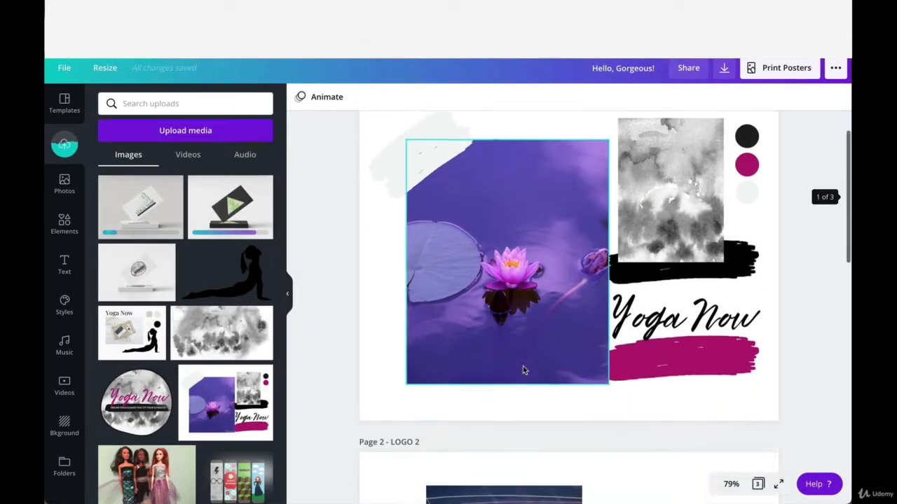
{"action": "scroll", "coordinate": [524, 371], "scroll_direction": "down", "scroll_amount": 6}
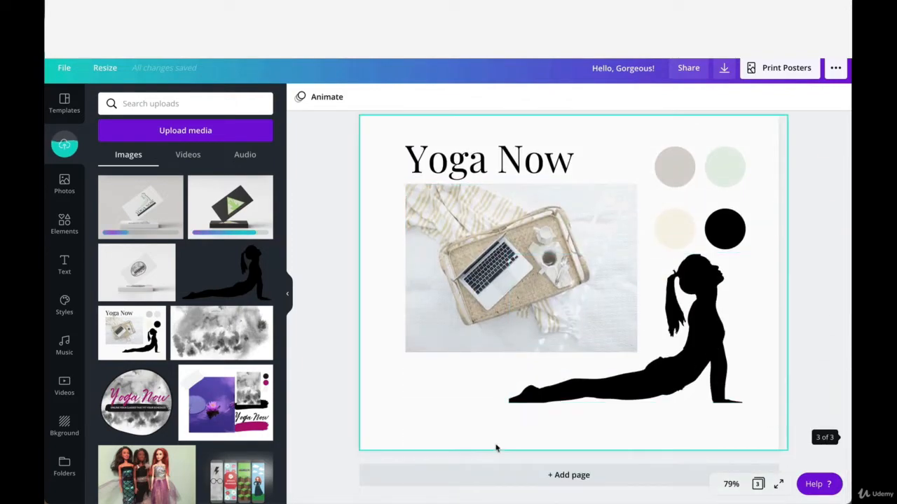
{"action": "left_click", "coordinate": [496, 481]}
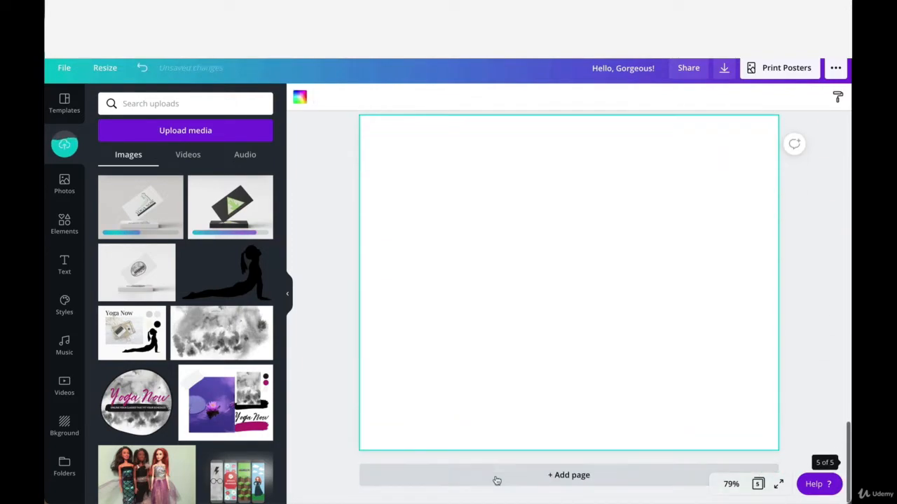
{"action": "left_click", "coordinate": [496, 481]}
- Move one blank page up to become page 2, directly after the LOGO 1 page
{"action": "scroll", "coordinate": [496, 482], "scroll_direction": "up", "scroll_amount": 5}
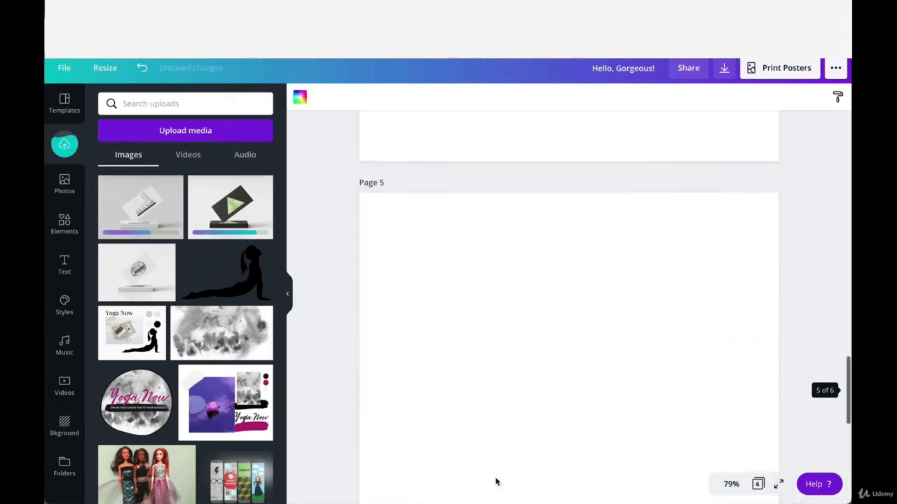
{"action": "left_click", "coordinate": [690, 210]}
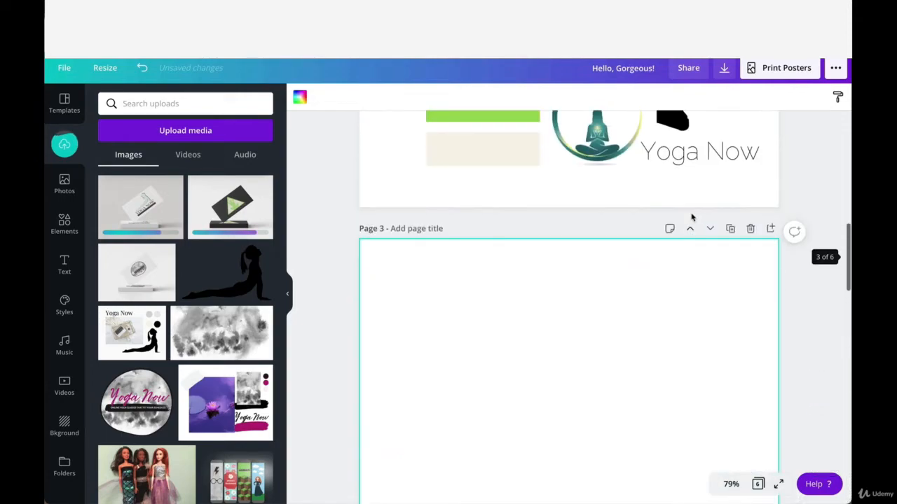
{"action": "left_click", "coordinate": [692, 229]}
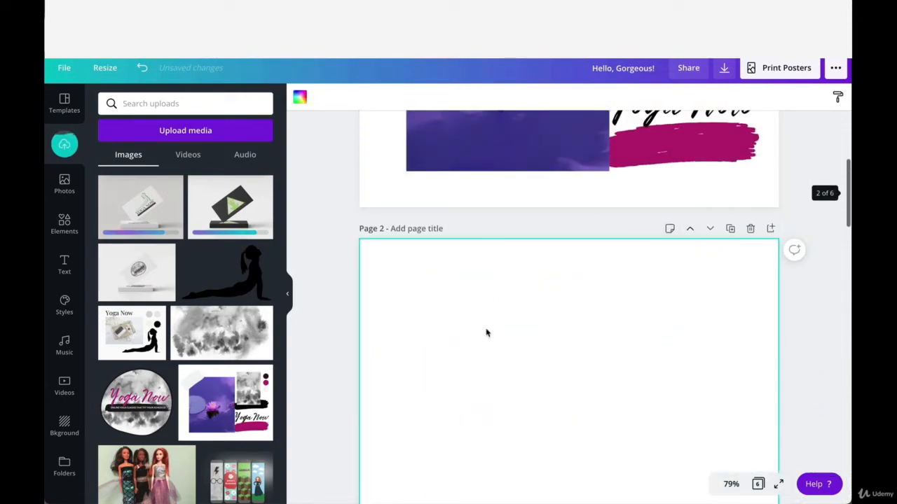
- Place the Logo 1 business card mockup on the blank page 2 and enlarge it to about 27.5 × 20.6 to cover the page
{"action": "scroll", "coordinate": [500, 204], "scroll_direction": "up", "scroll_amount": 2}
{"action": "scroll", "coordinate": [466, 194], "scroll_direction": "down", "scroll_amount": 2}
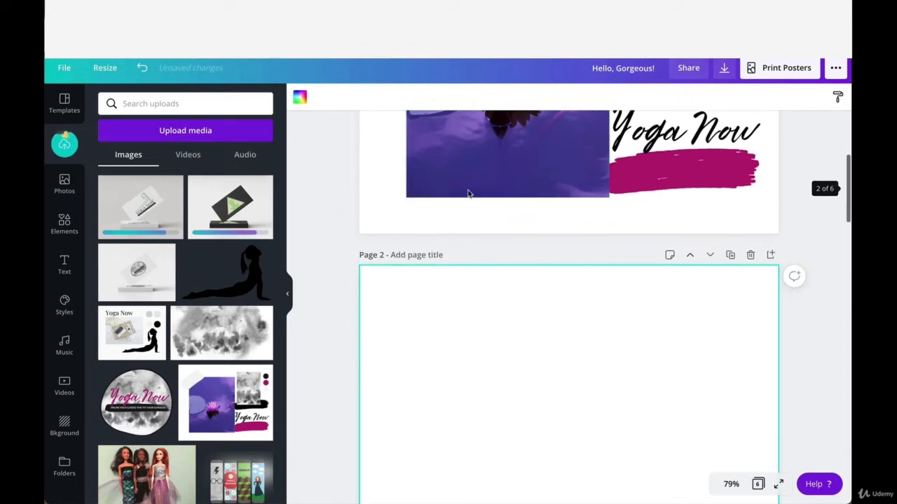
{"action": "left_click_drag", "start_coordinate": [148, 260], "coordinate": [820, 487]}
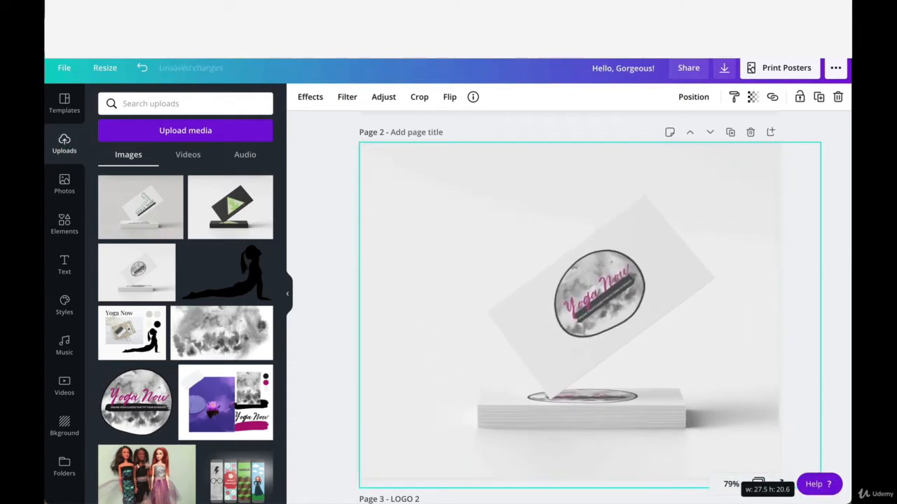
{"action": "left_click", "coordinate": [322, 386]}
- Move the blank page 5 up to become page 4, between the LOGO 2 and LOGO 3 pages
{"action": "scroll", "coordinate": [497, 345], "scroll_direction": "down", "scroll_amount": 3}
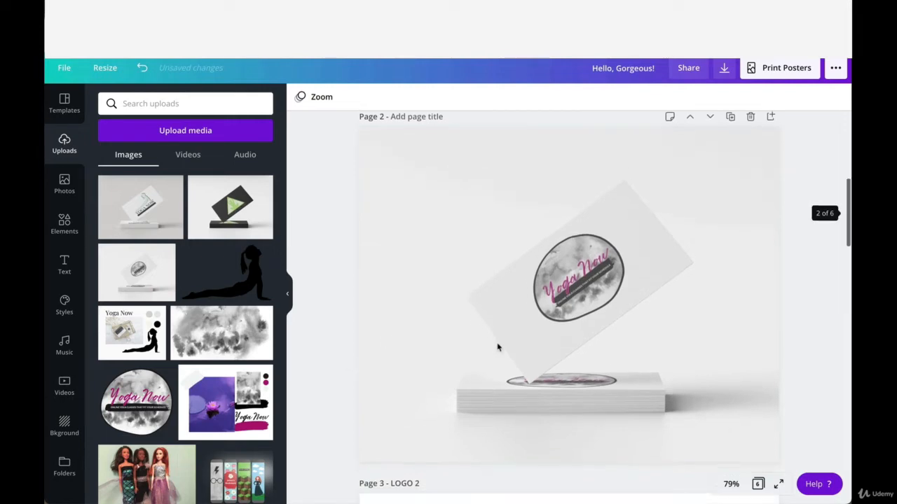
{"action": "scroll", "coordinate": [497, 346], "scroll_direction": "down", "scroll_amount": 5}
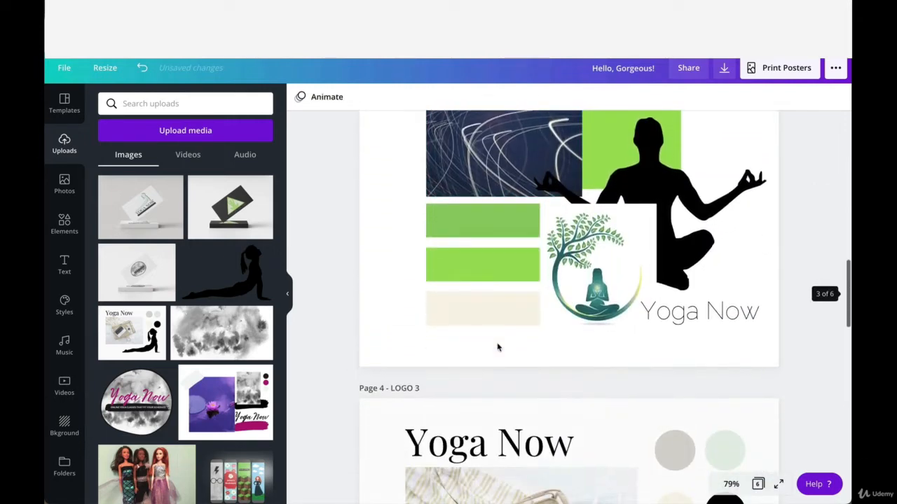
{"action": "scroll", "coordinate": [507, 405], "scroll_direction": "down", "scroll_amount": 5}
{"action": "scroll", "coordinate": [507, 405], "scroll_direction": "down", "scroll_amount": 2}
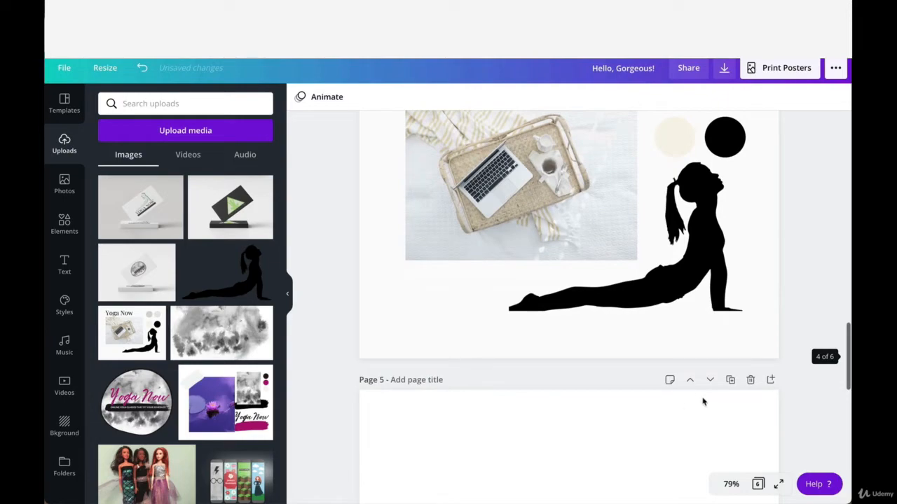
{"action": "left_click", "coordinate": [689, 380]}
- Fill the blank page 4 with the uploaded Logo 2 business card mockup
{"action": "scroll", "coordinate": [572, 303], "scroll_direction": "up", "scroll_amount": 6}
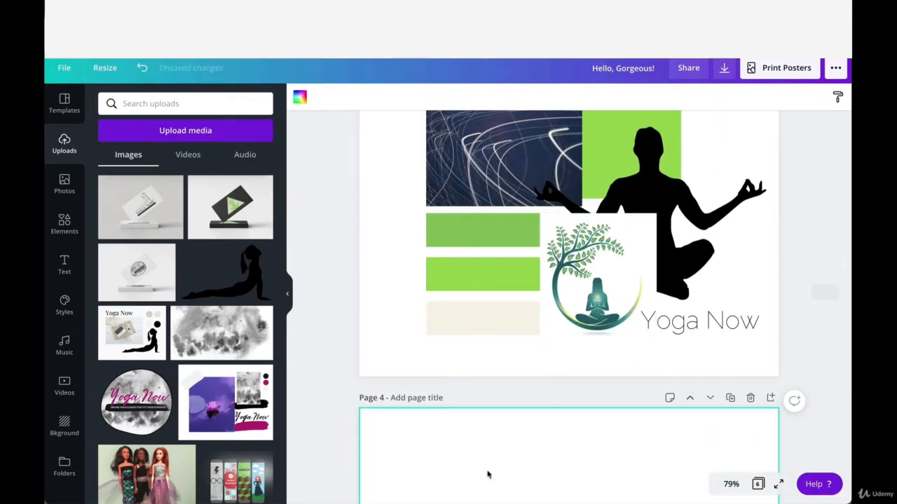
{"action": "left_click_drag", "start_coordinate": [258, 209], "coordinate": [422, 445]}
{"action": "scroll", "coordinate": [423, 444], "scroll_direction": "down", "scroll_amount": 5}
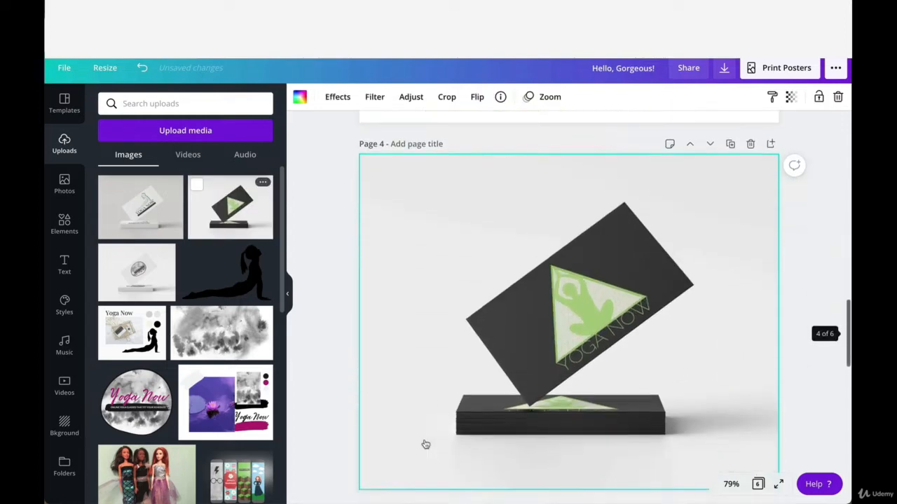
- Fill the blank page 6 with the uploaded Logo 3 business card mockup and look back over the preceding pages
{"action": "scroll", "coordinate": [551, 281], "scroll_direction": "down", "scroll_amount": 10}
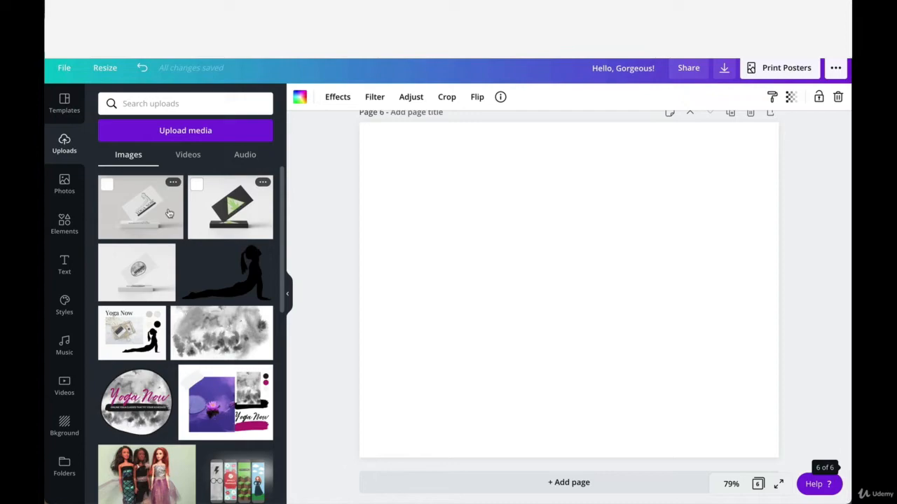
{"action": "left_click_drag", "start_coordinate": [144, 208], "coordinate": [385, 147]}
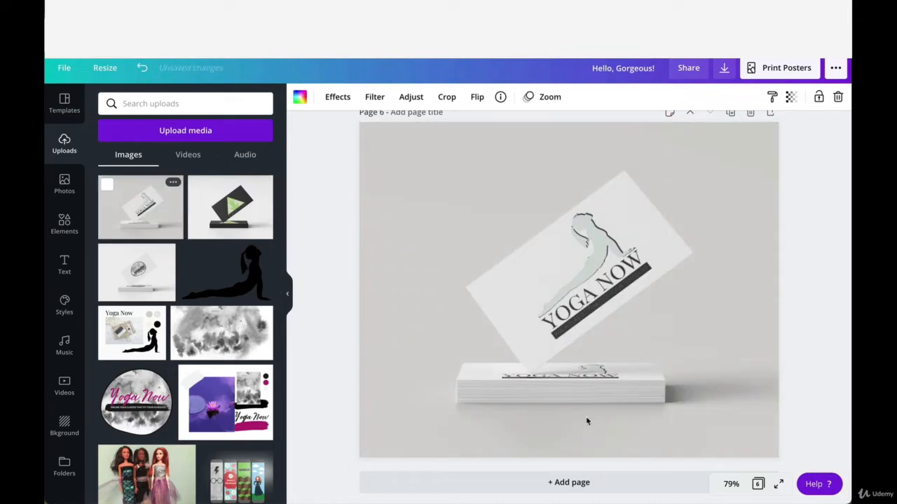
{"action": "scroll", "coordinate": [587, 420], "scroll_direction": "up", "scroll_amount": 1}
{"action": "scroll", "coordinate": [587, 420], "scroll_direction": "down", "scroll_amount": 1}
{"action": "scroll", "coordinate": [587, 420], "scroll_direction": "up", "scroll_amount": 8}
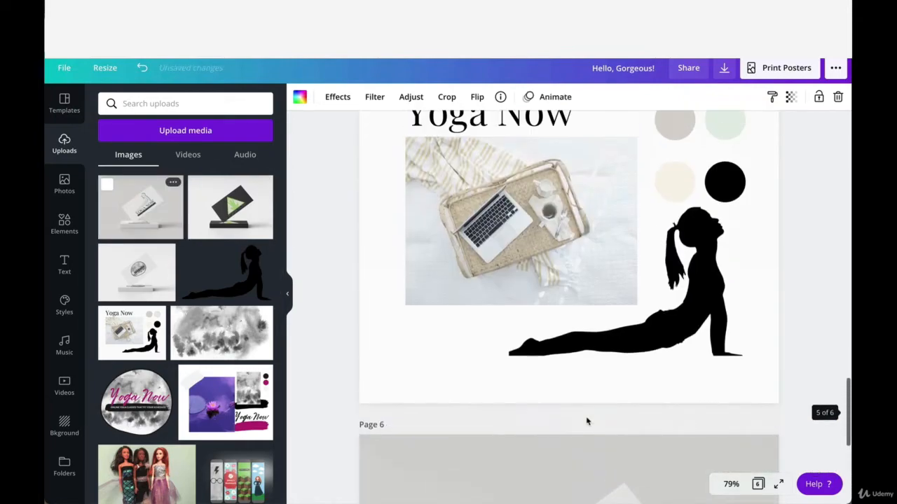
{"action": "scroll", "coordinate": [587, 420], "scroll_direction": "up", "scroll_amount": 3}
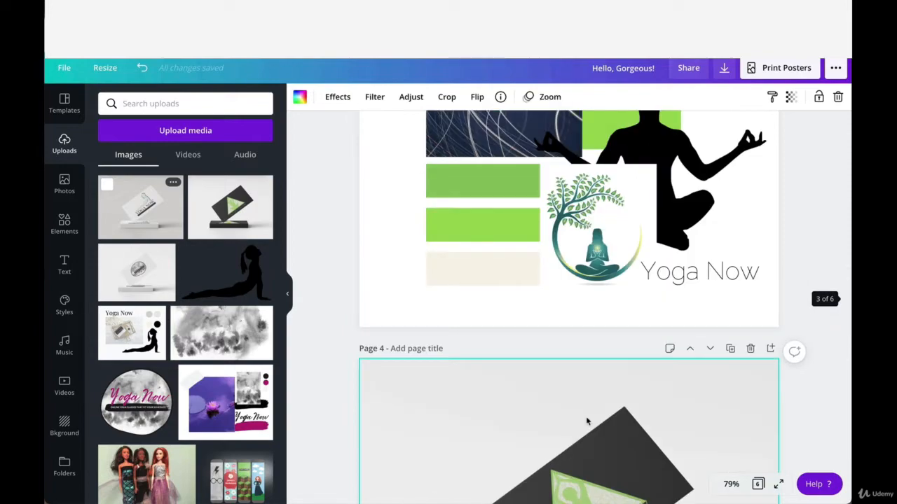
- Review all six pages, checking that each mockup follows its matching logo mood board
{"action": "scroll", "coordinate": [587, 421], "scroll_direction": "down", "scroll_amount": 2}
{"action": "scroll", "coordinate": [587, 420], "scroll_direction": "up", "scroll_amount": 10}
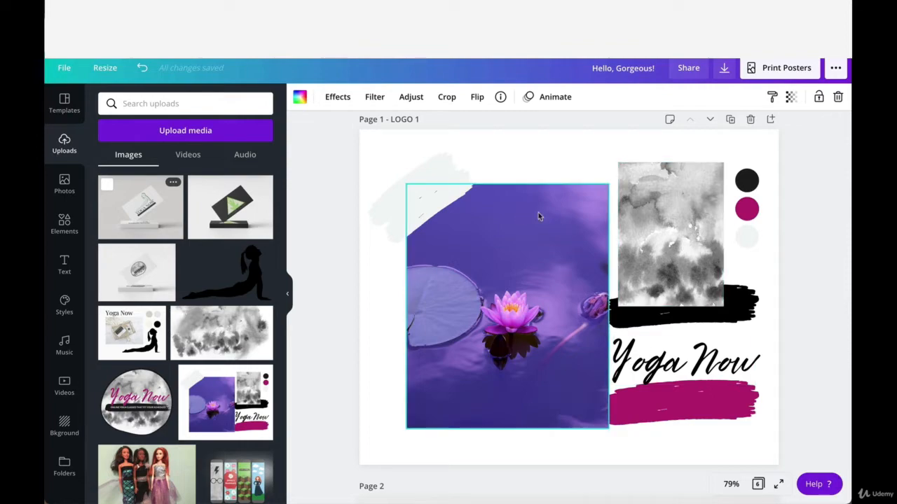
{"action": "scroll", "coordinate": [559, 365], "scroll_direction": "down", "scroll_amount": 1}
{"action": "scroll", "coordinate": [559, 365], "scroll_direction": "up", "scroll_amount": 1}
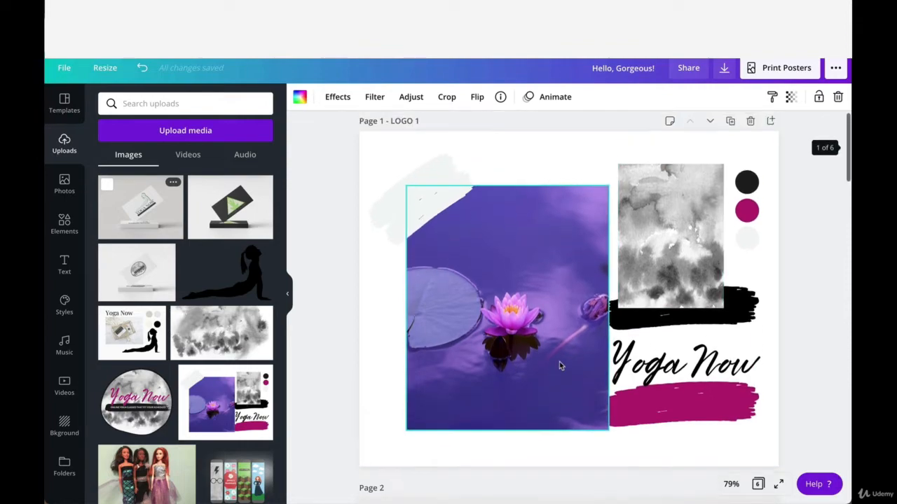
{"action": "scroll", "coordinate": [559, 365], "scroll_direction": "down", "scroll_amount": 2}
{"action": "scroll", "coordinate": [559, 365], "scroll_direction": "down", "scroll_amount": 4}
{"action": "scroll", "coordinate": [575, 295], "scroll_direction": "up", "scroll_amount": 3}
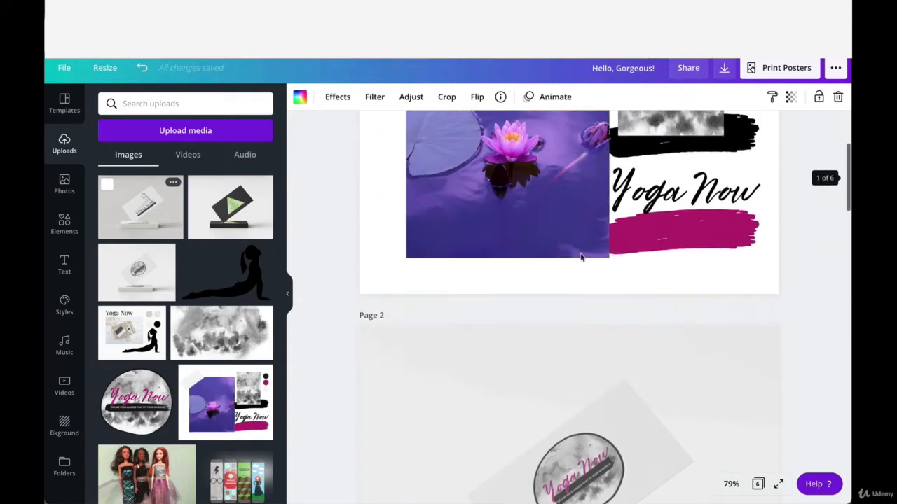
{"action": "scroll", "coordinate": [551, 376], "scroll_direction": "down", "scroll_amount": 15}
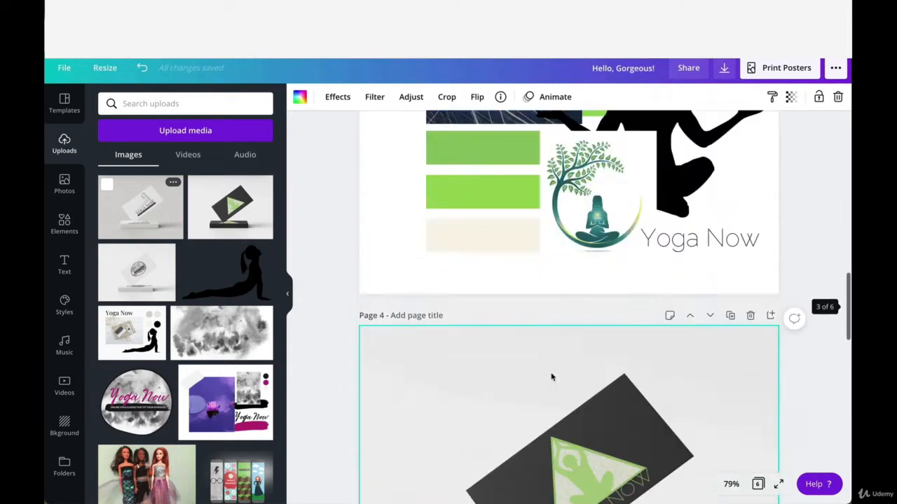
{"action": "scroll", "coordinate": [551, 377], "scroll_direction": "down", "scroll_amount": 4}
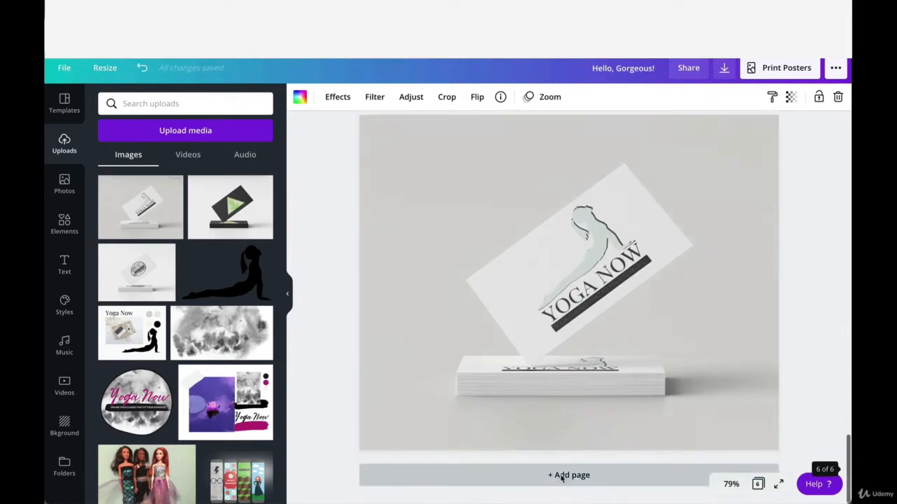
- Add two blank pages at the end and move the first one up to become page 3, before the LOGO 2 page
{"action": "left_click", "coordinate": [560, 476]}
{"action": "left_click", "coordinate": [560, 476]}
{"action": "scroll", "coordinate": [560, 480], "scroll_direction": "up", "scroll_amount": 8}
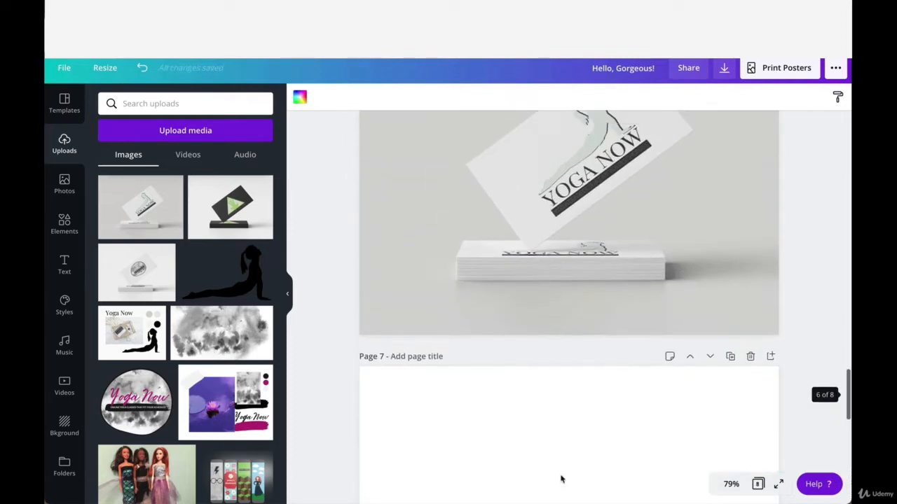
{"action": "left_click", "coordinate": [689, 372]}
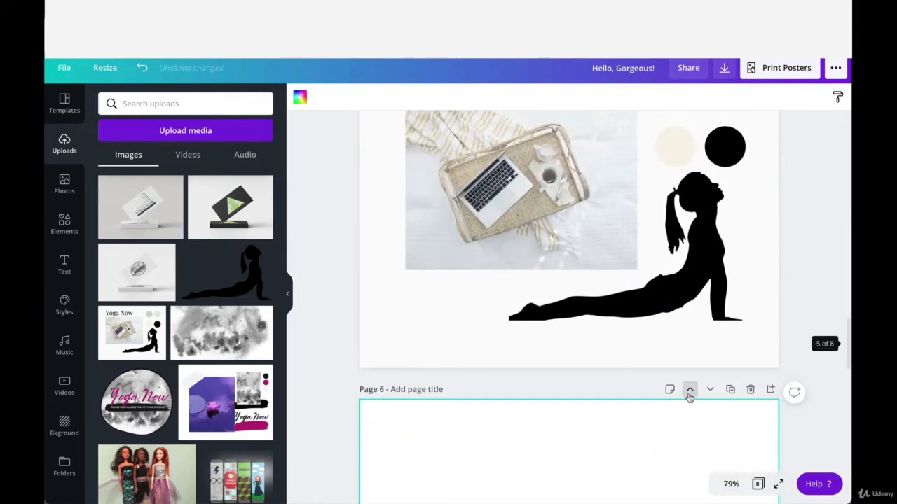
{"action": "left_click", "coordinate": [689, 389]}
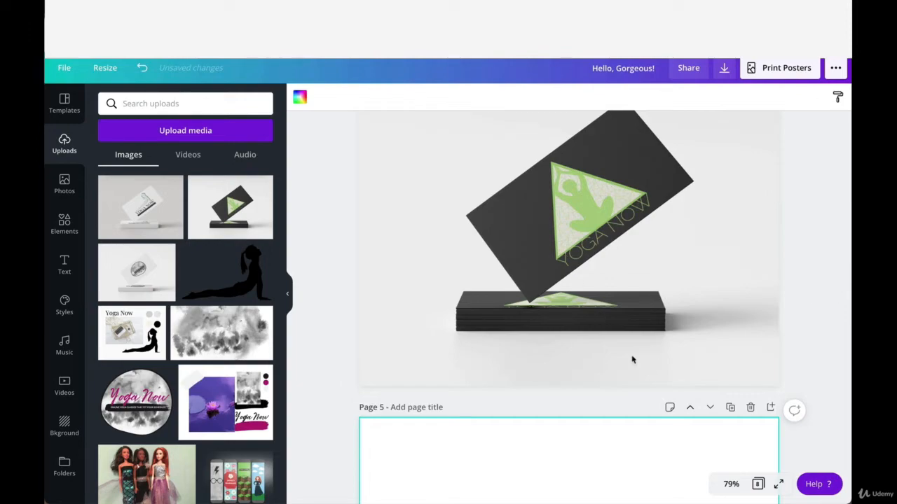
{"action": "left_click", "coordinate": [690, 409]}
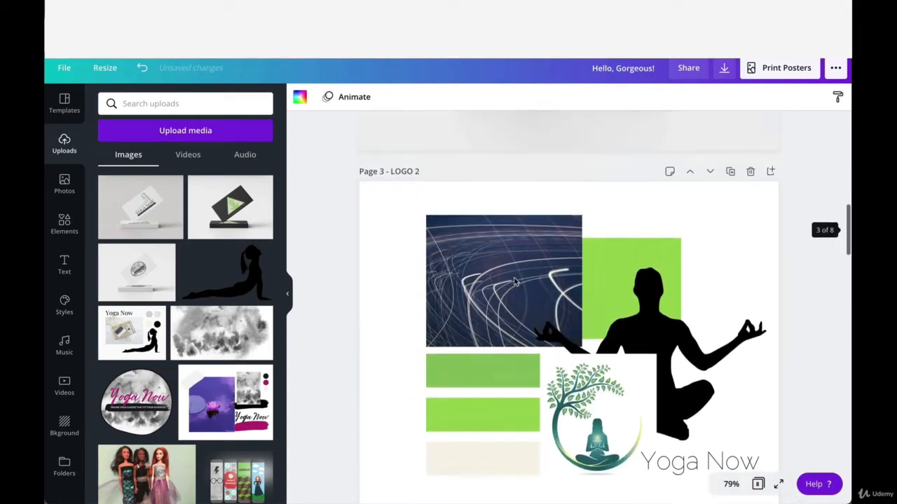
{"action": "scroll", "coordinate": [515, 282], "scroll_direction": "up", "scroll_amount": 1}
{"action": "left_click", "coordinate": [690, 459]}
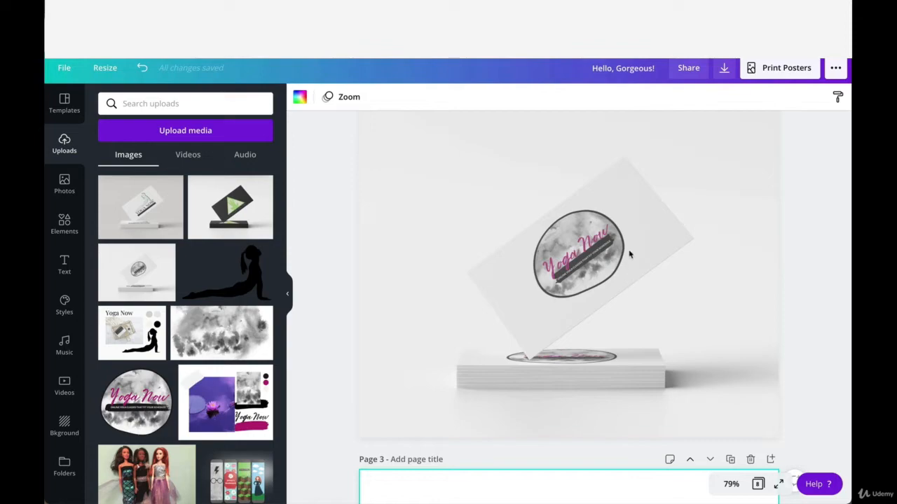
- Upload Yoga Now Logo 1.png from the Desktop folder to the media library
{"action": "left_click", "coordinate": [226, 132]}
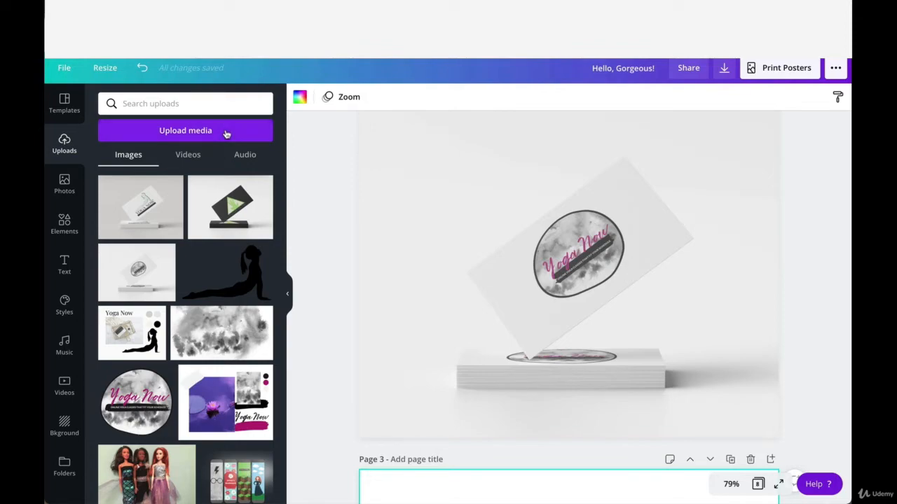
{"action": "left_click", "coordinate": [286, 189]}
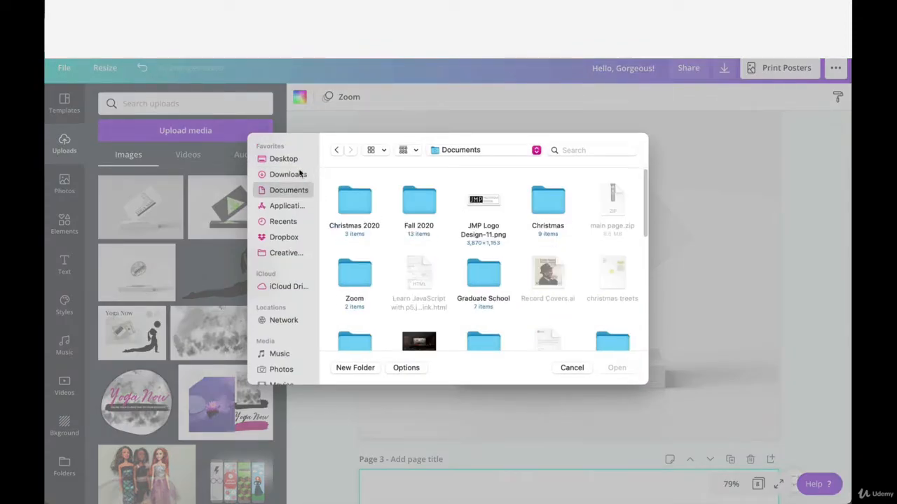
{"action": "left_click", "coordinate": [293, 159]}
{"action": "scroll", "coordinate": [429, 244], "scroll_direction": "down", "scroll_amount": 5}
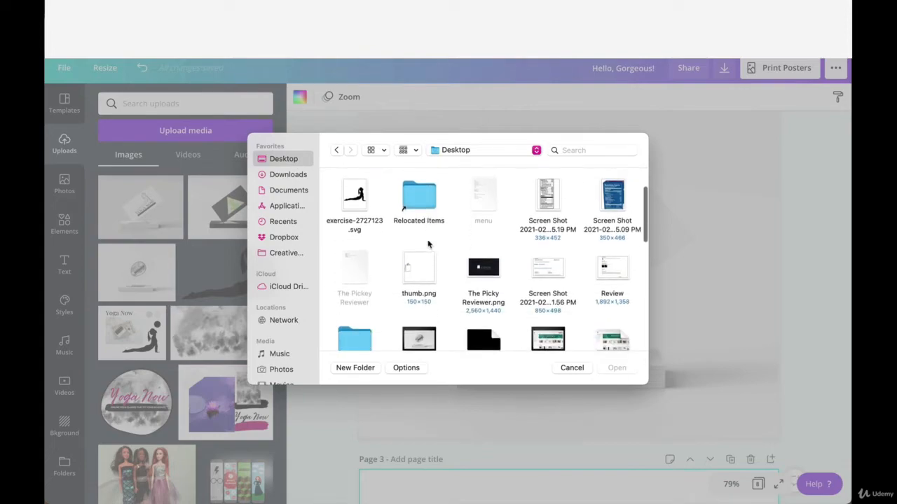
{"action": "scroll", "coordinate": [428, 244], "scroll_direction": "down", "scroll_amount": 5}
{"action": "left_click", "coordinate": [483, 248]}
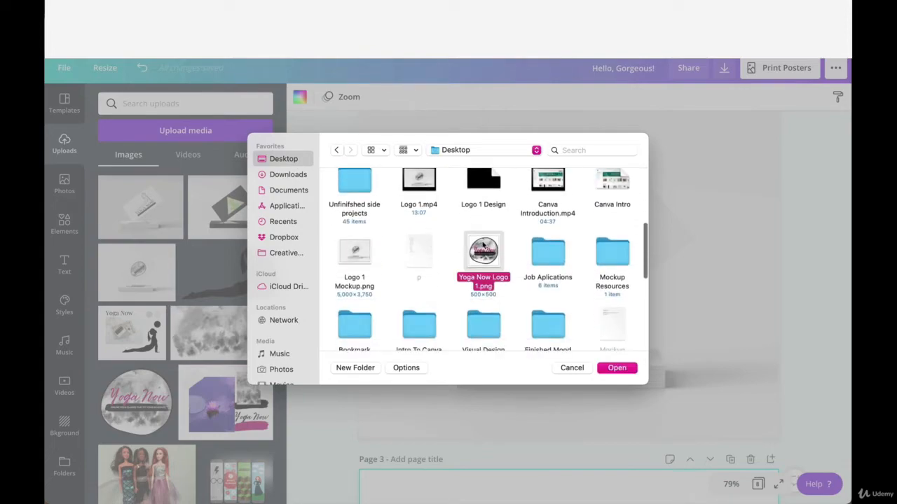
{"action": "left_click", "coordinate": [617, 367]}
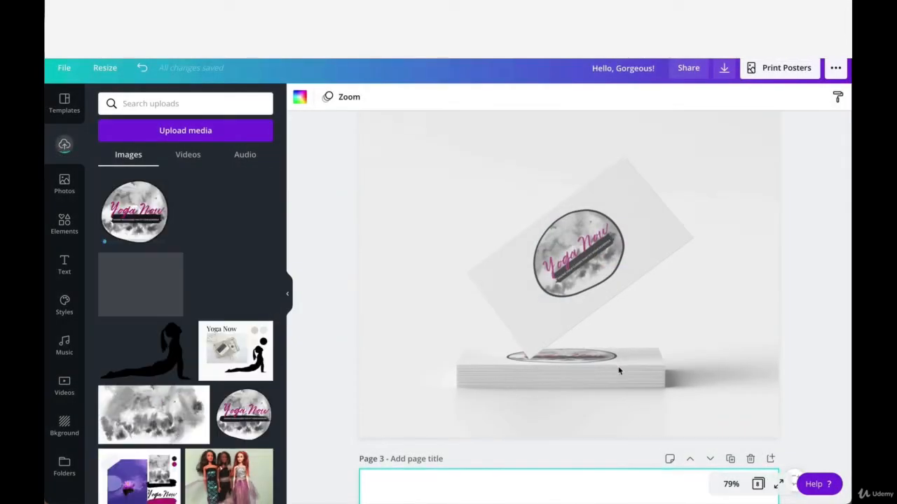
- Place the uploaded Yoga Now Logo 1 on the blank page 3, scale it to fit within the page and roughly centre it
{"action": "scroll", "coordinate": [619, 371], "scroll_direction": "down", "scroll_amount": 3}
{"action": "scroll", "coordinate": [618, 371], "scroll_direction": "down", "scroll_amount": 2}
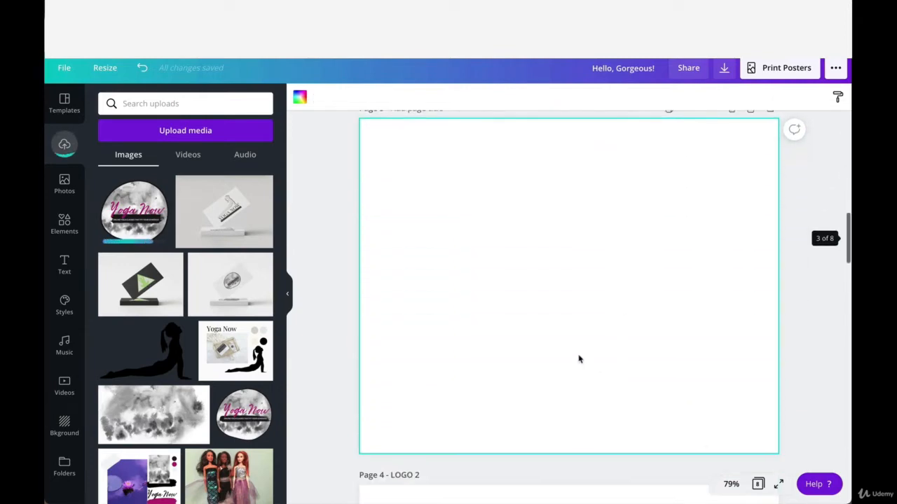
{"action": "left_click", "coordinate": [149, 213]}
{"action": "left_click_drag", "start_coordinate": [485, 224], "coordinate": [493, 198]}
{"action": "left_click_drag", "start_coordinate": [641, 349], "coordinate": [600, 310]}
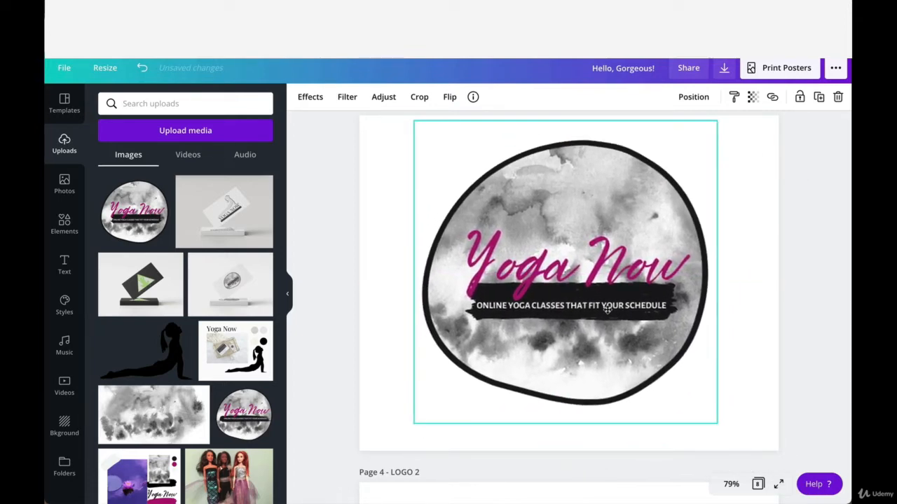
{"action": "left_click_drag", "start_coordinate": [720, 431], "coordinate": [673, 383]}
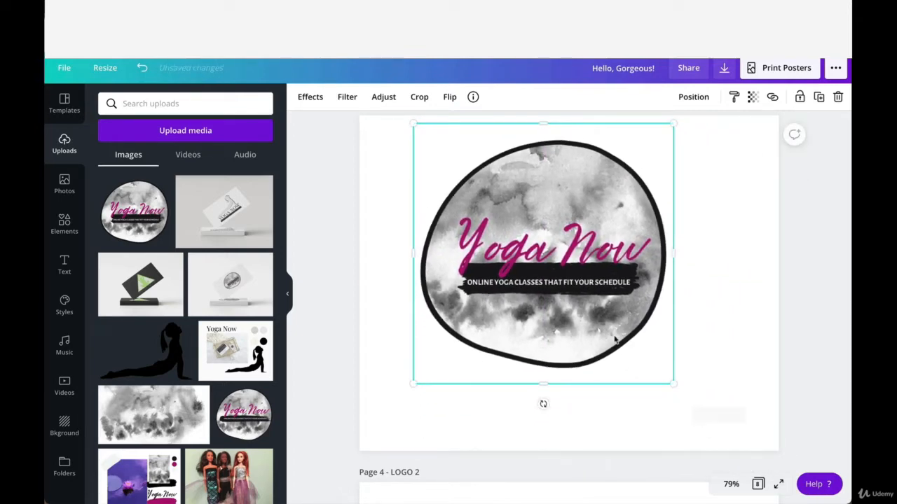
{"action": "left_click_drag", "start_coordinate": [609, 335], "coordinate": [627, 348]}
{"action": "left_click", "coordinate": [815, 299]}
- Review the LOGO 1 mood board, mockup and logo pages, comparing them with the LOGO 2 mood board and mockup
{"action": "scroll", "coordinate": [592, 296], "scroll_direction": "up", "scroll_amount": 10}
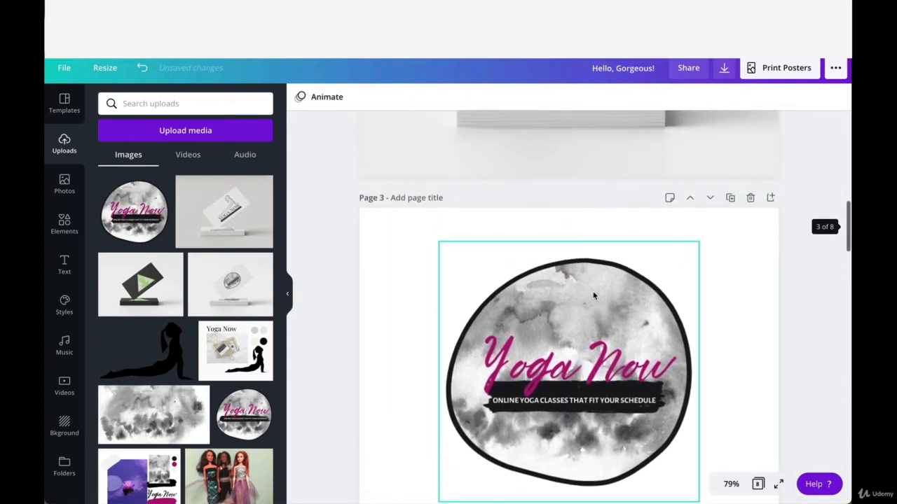
{"action": "scroll", "coordinate": [593, 291], "scroll_direction": "up", "scroll_amount": 2}
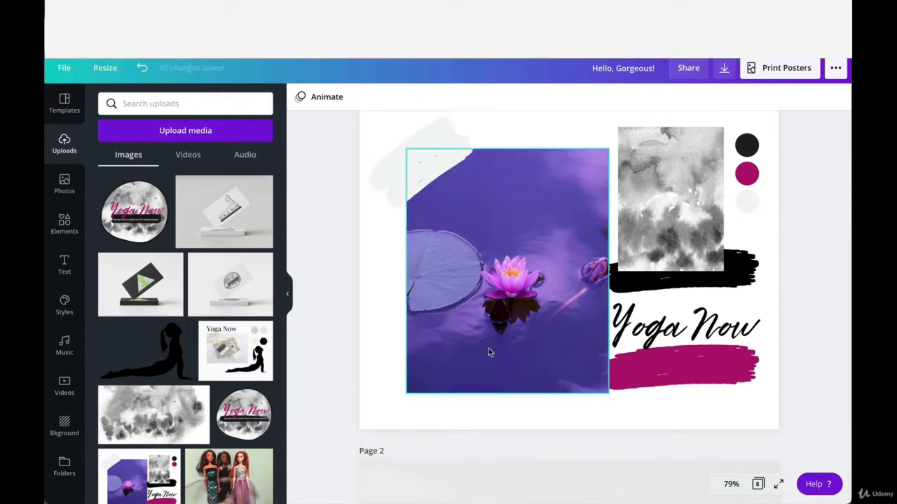
{"action": "scroll", "coordinate": [587, 200], "scroll_direction": "down", "scroll_amount": 5}
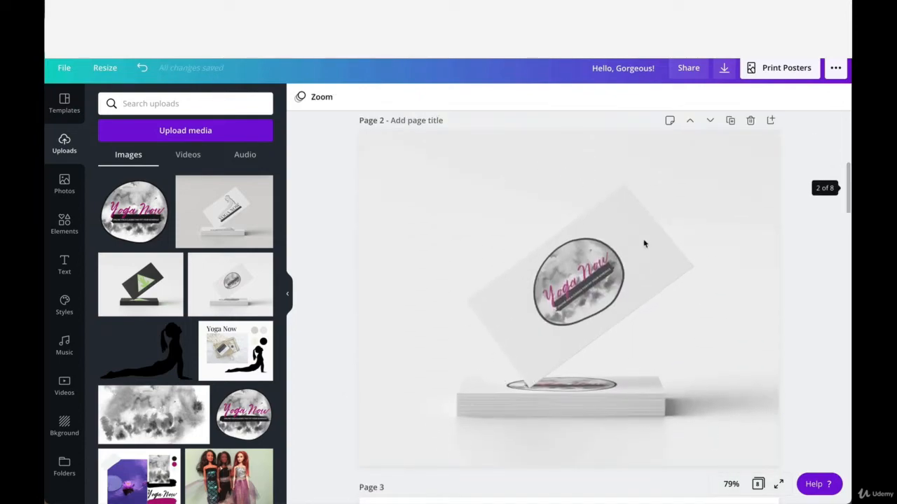
{"action": "scroll", "coordinate": [482, 218], "scroll_direction": "down", "scroll_amount": 5}
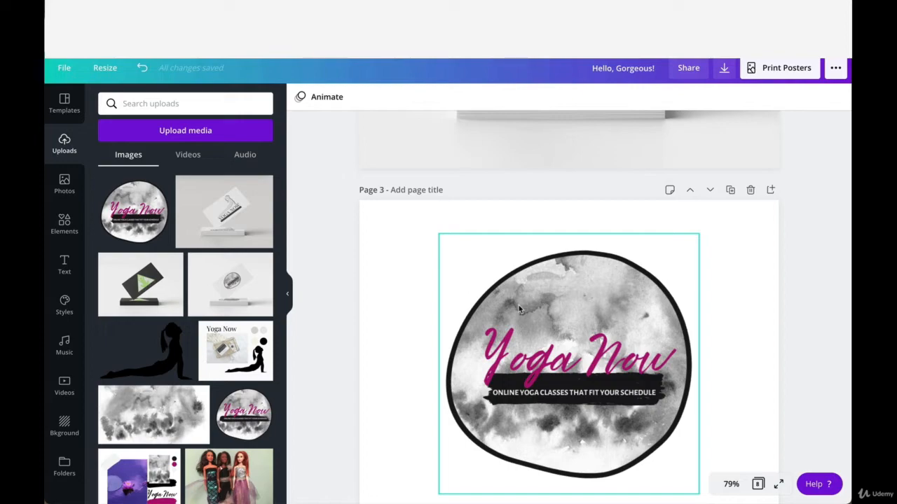
{"action": "scroll", "coordinate": [519, 308], "scroll_direction": "down", "scroll_amount": 5}
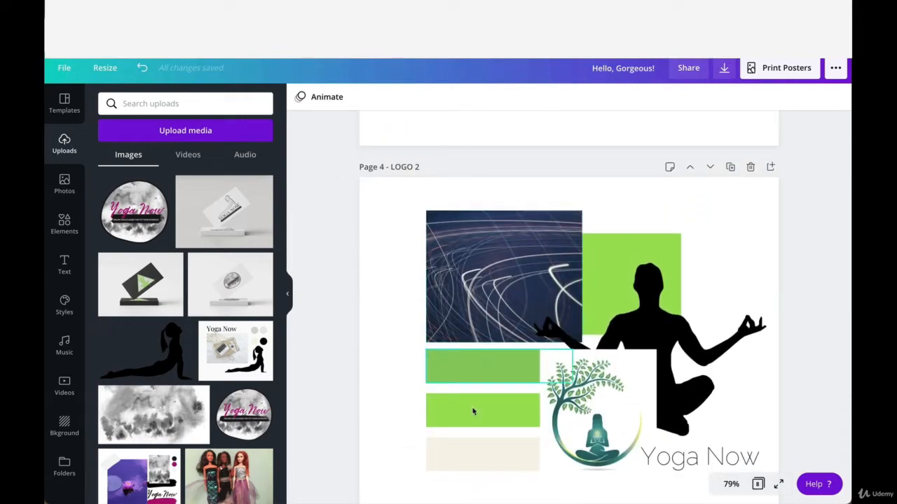
{"action": "scroll", "coordinate": [587, 314], "scroll_direction": "down", "scroll_amount": 4}
{"action": "scroll", "coordinate": [588, 315], "scroll_direction": "down", "scroll_amount": 1}
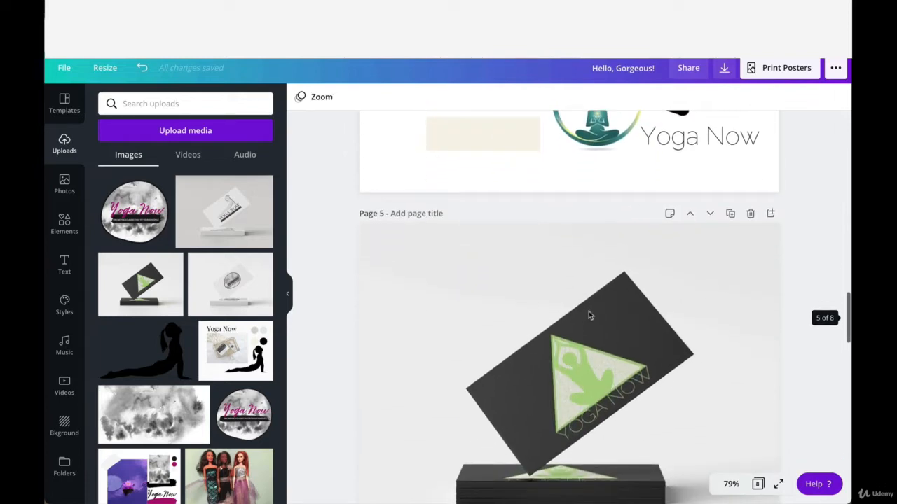
{"action": "scroll", "coordinate": [588, 316], "scroll_direction": "down", "scroll_amount": 1}
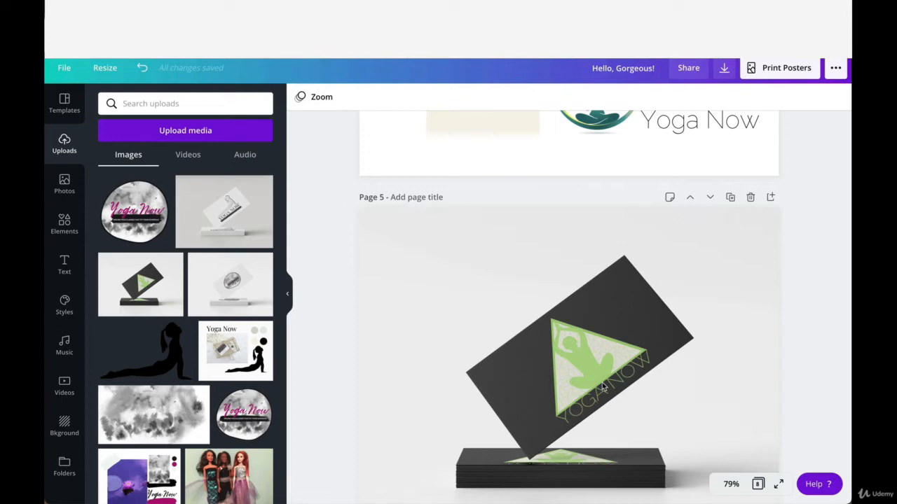
{"action": "scroll", "coordinate": [603, 388], "scroll_direction": "up", "scroll_amount": 3}
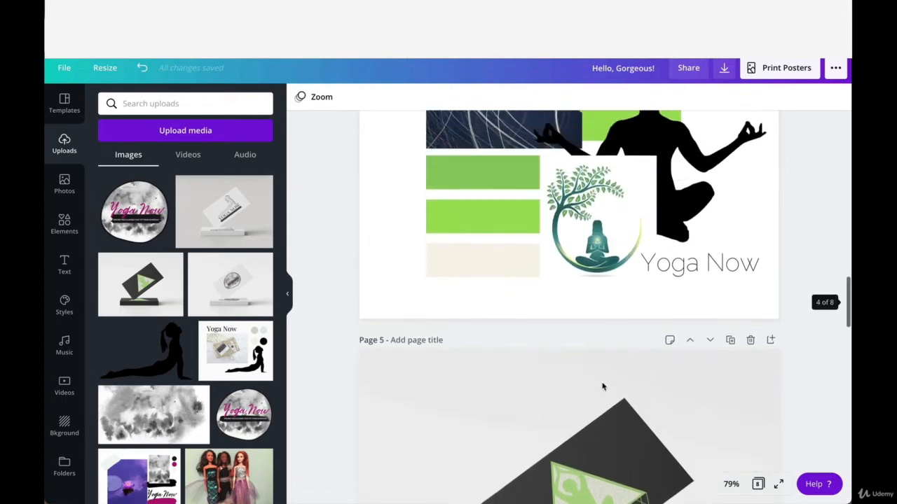
- Replace the meditating silhouette on the LOGO 2 page with the uploaded arms-overhead yoga silhouette, deleting the leftover empty frame
{"action": "left_click", "coordinate": [641, 211]}
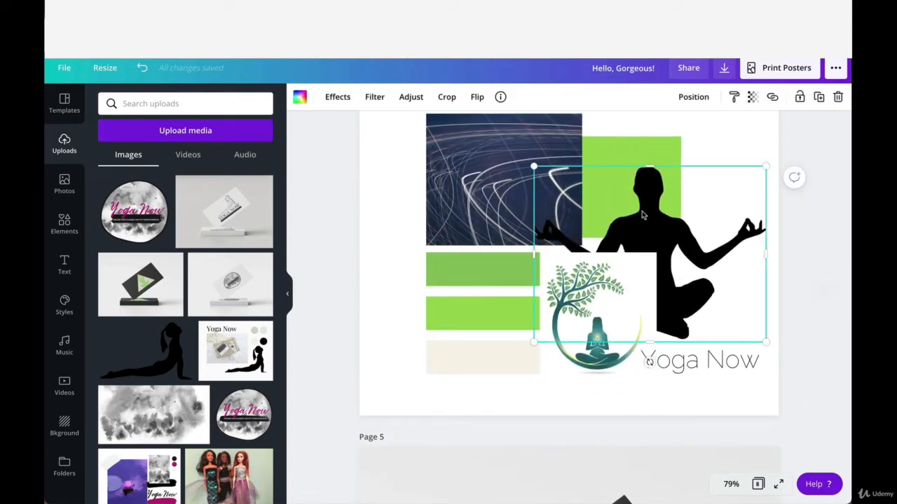
{"action": "key", "text": "Delete"}
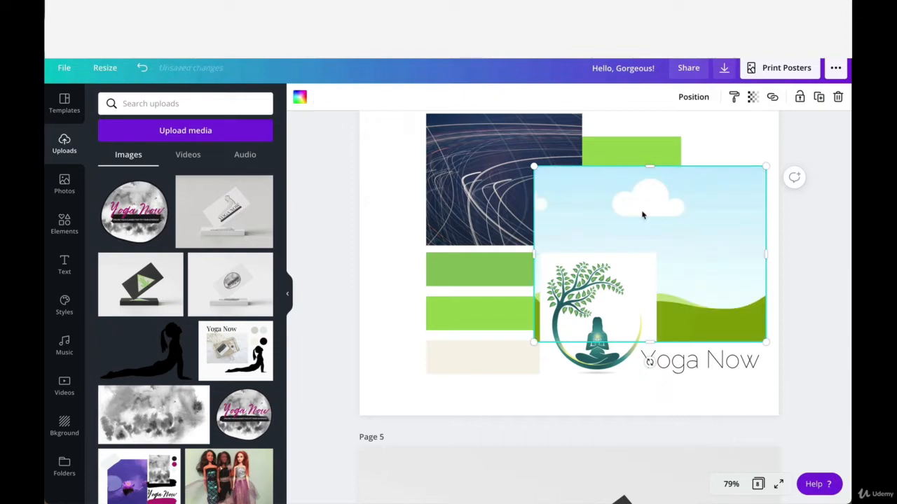
{"action": "scroll", "coordinate": [181, 444], "scroll_direction": "down", "scroll_amount": 5}
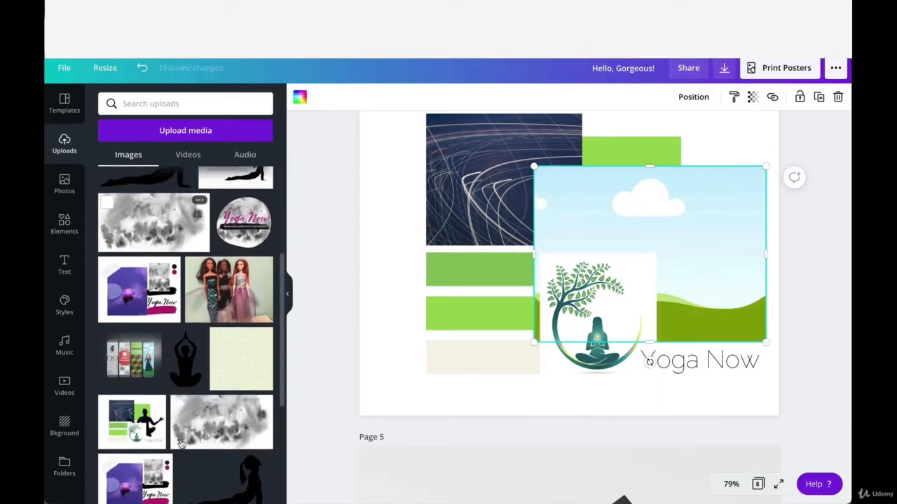
{"action": "scroll", "coordinate": [176, 319], "scroll_direction": "up", "scroll_amount": 4}
{"action": "scroll", "coordinate": [177, 318], "scroll_direction": "down", "scroll_amount": 2}
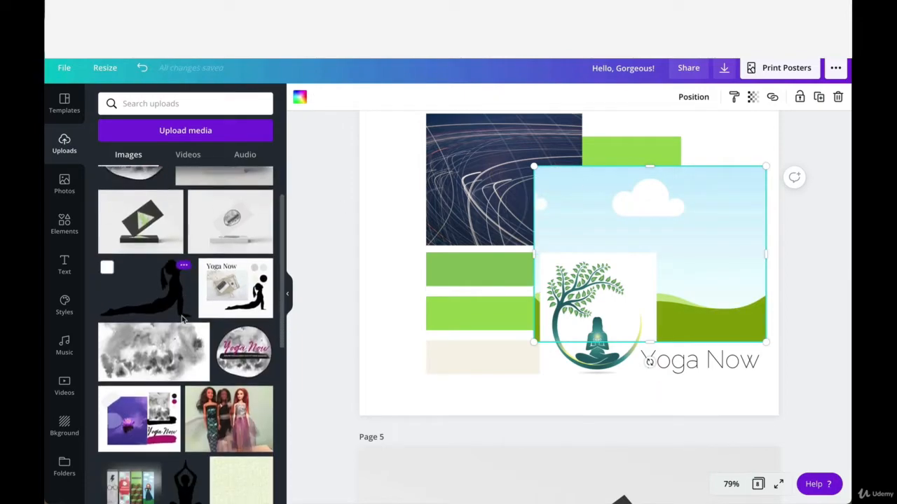
{"action": "scroll", "coordinate": [182, 320], "scroll_direction": "down", "scroll_amount": 3}
{"action": "left_click_drag", "start_coordinate": [181, 319], "coordinate": [651, 227]}
{"action": "left_click", "coordinate": [728, 274]}
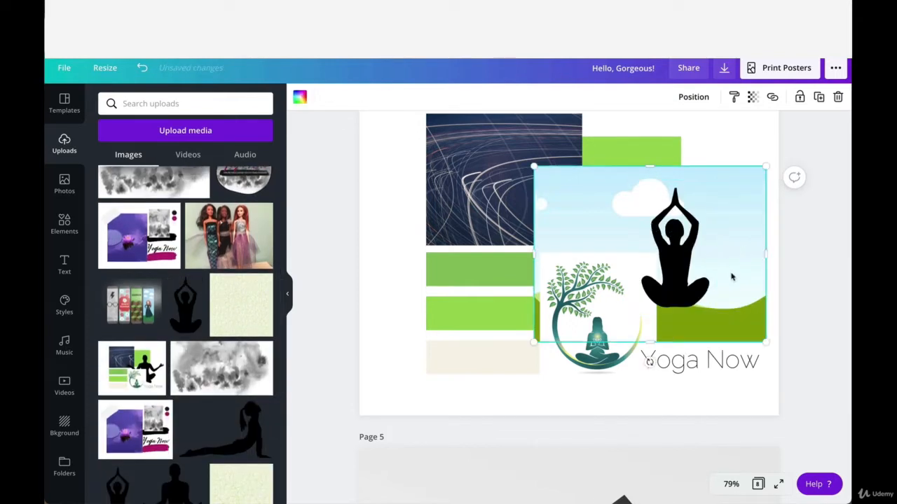
{"action": "key", "text": "Delete"}
- Enlarge the arms-overhead silhouette and position it over the green square, reaching down to the Yoga Now text
{"action": "left_click_drag", "start_coordinate": [676, 259], "coordinate": [621, 229]}
{"action": "left_click_drag", "start_coordinate": [678, 296], "coordinate": [767, 362]}
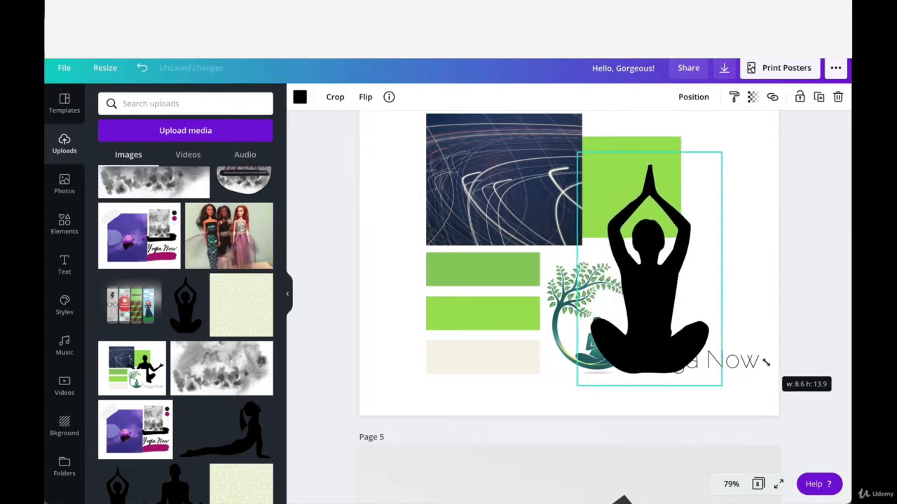
{"action": "left_click_drag", "start_coordinate": [652, 352], "coordinate": [647, 284]}
{"action": "key", "text": "ctrl+z"}
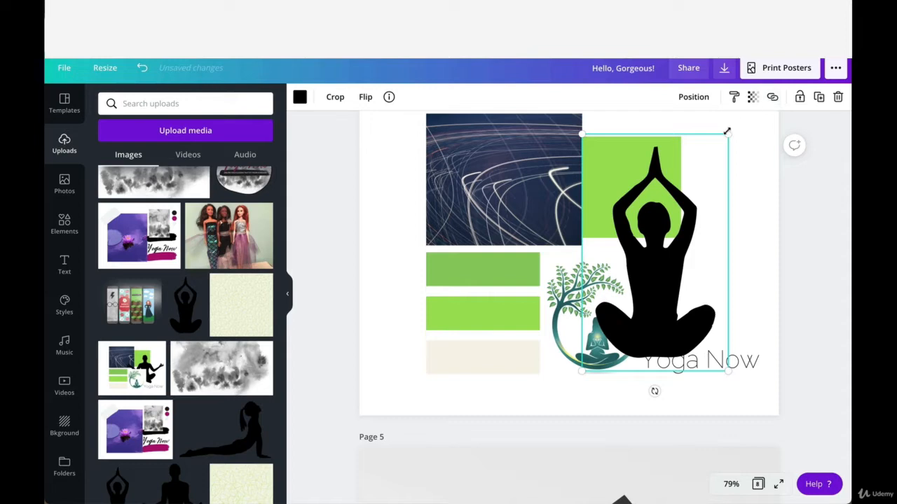
{"action": "left_click_drag", "start_coordinate": [727, 131], "coordinate": [747, 106]}
{"action": "scroll", "coordinate": [556, 134], "scroll_direction": "up", "scroll_amount": 2}
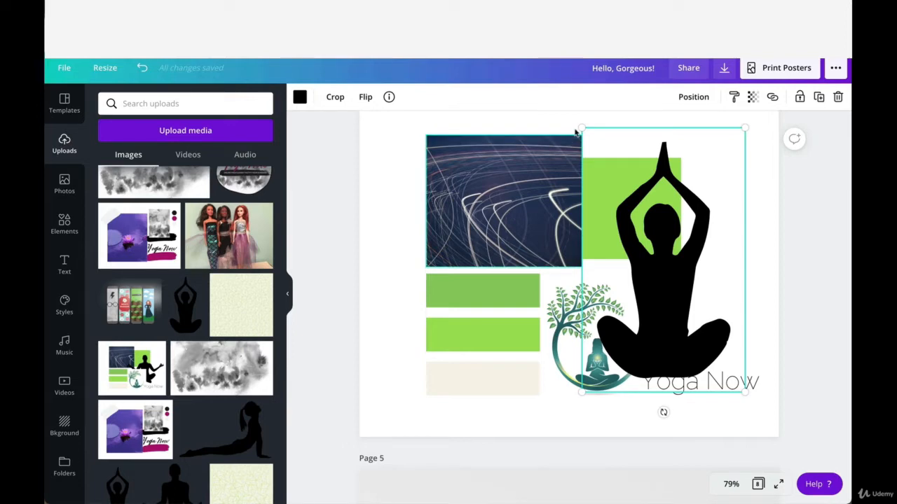
{"action": "mouse_move", "coordinate": [581, 128]}
{"action": "left_mouse_down"}
{"action": "mouse_move", "coordinate": [569, 114]}
{"action": "mouse_move", "coordinate": [573, 122]}
{"action": "left_mouse_up"}
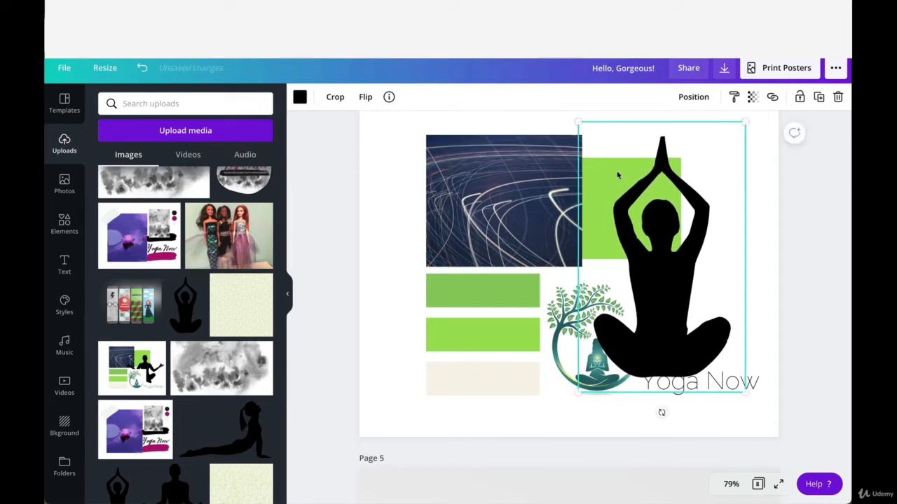
- Bring the tree-and-meditation logo image on the LOGO 2 mood board to the front, above the yoga silhouette
{"action": "left_click", "coordinate": [583, 323]}
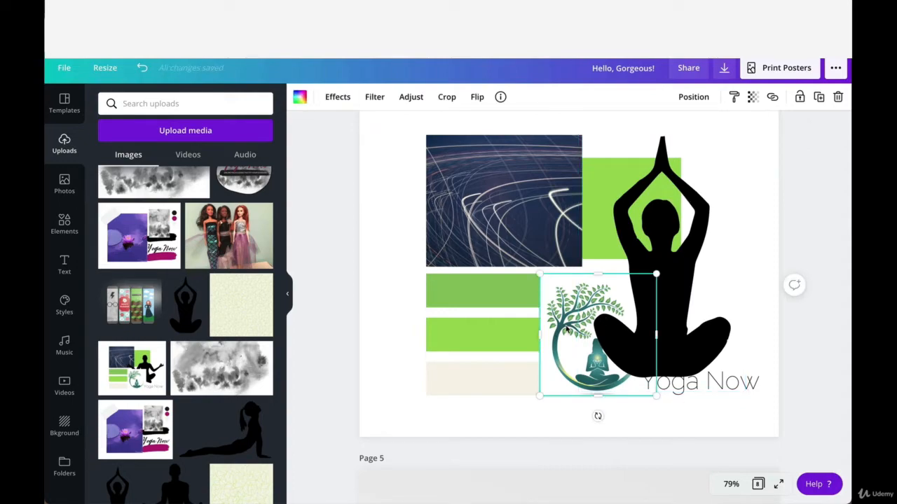
{"action": "left_click", "coordinate": [692, 96]}
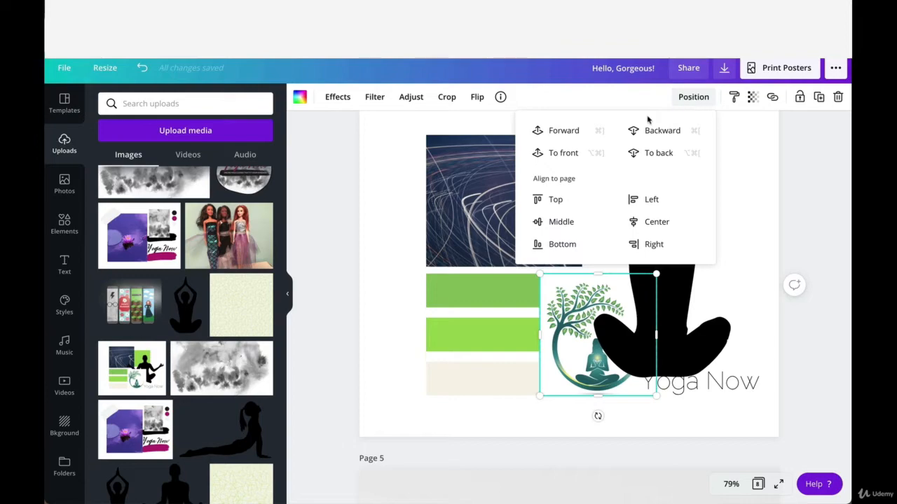
{"action": "left_click", "coordinate": [568, 152]}
- Move the Yoga Now text slightly lower below the silhouette and bring it forward, above the tree logo image
{"action": "left_click", "coordinate": [735, 383]}
{"action": "left_click_drag", "start_coordinate": [734, 384], "coordinate": [736, 391]}
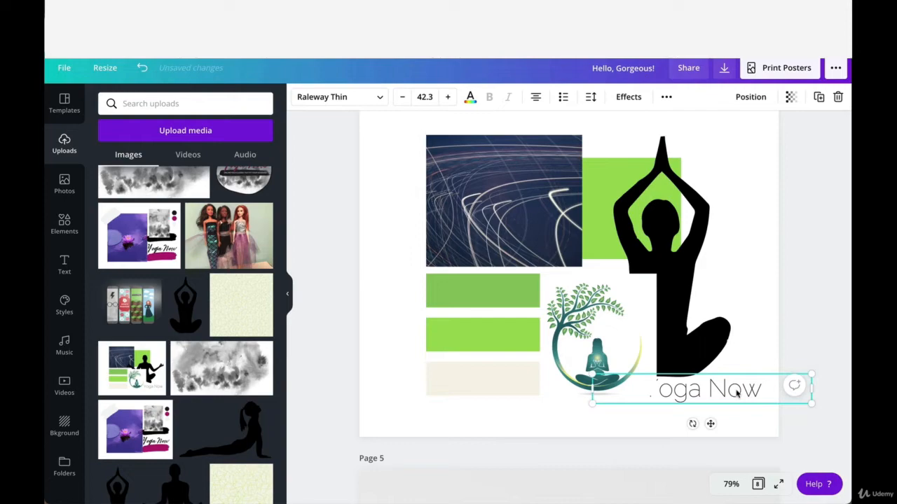
{"action": "left_click", "coordinate": [751, 98]}
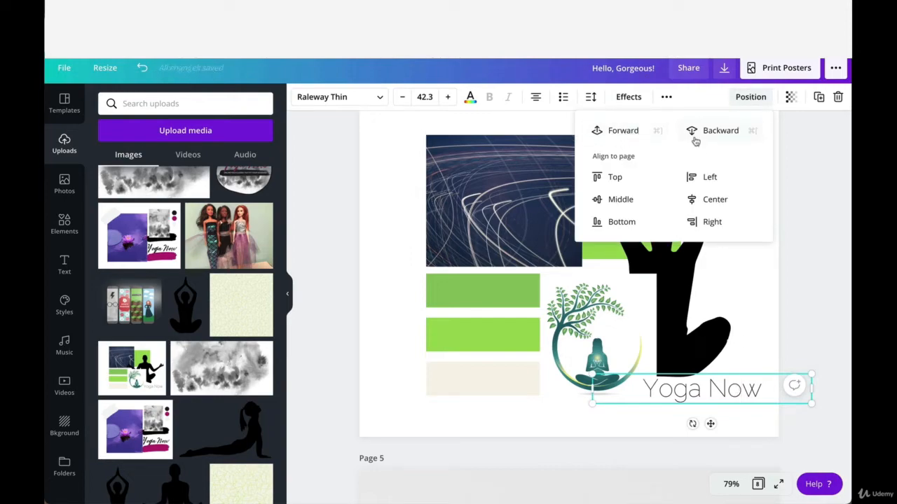
{"action": "left_click", "coordinate": [627, 133]}
{"action": "left_click", "coordinate": [778, 309]}
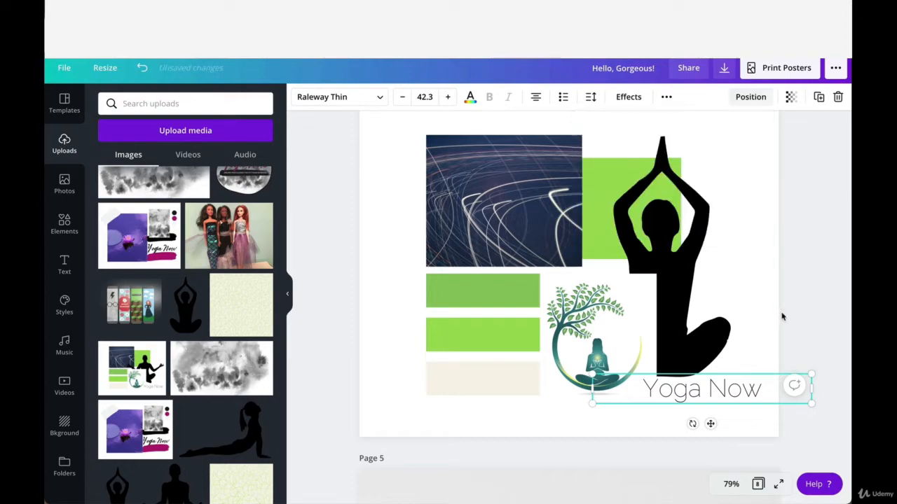
{"action": "left_click", "coordinate": [781, 314]}
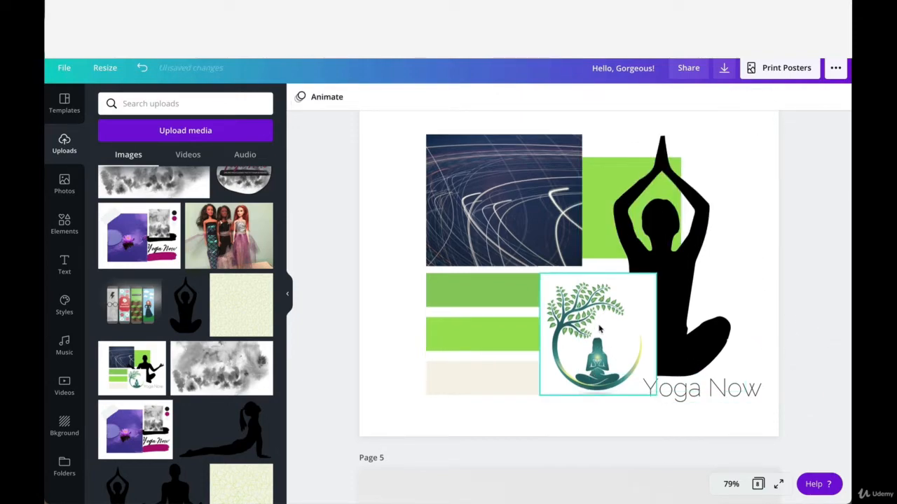
- Move the blank last page up two places so it directly follows the LOGO 2 business card mockup as page 6
{"action": "scroll", "coordinate": [589, 322], "scroll_direction": "down", "scroll_amount": 4}
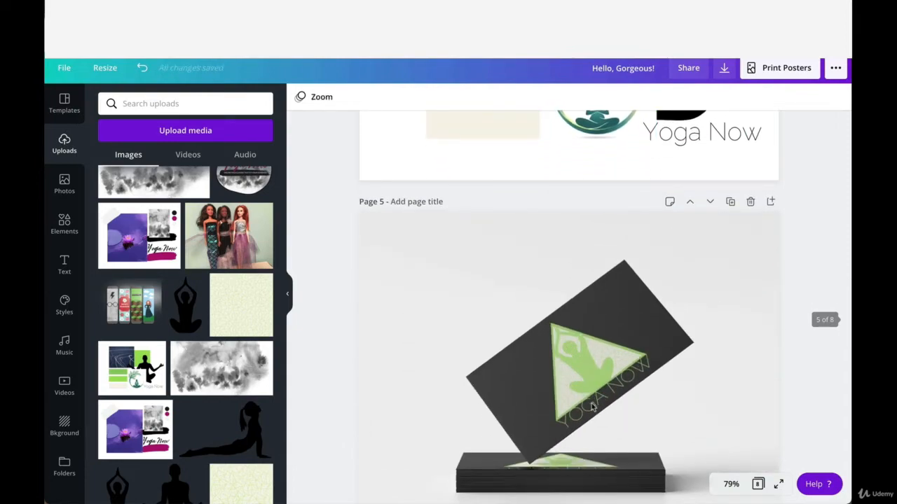
{"action": "scroll", "coordinate": [591, 407], "scroll_direction": "up", "scroll_amount": 3}
{"action": "scroll", "coordinate": [591, 407], "scroll_direction": "down", "scroll_amount": 15}
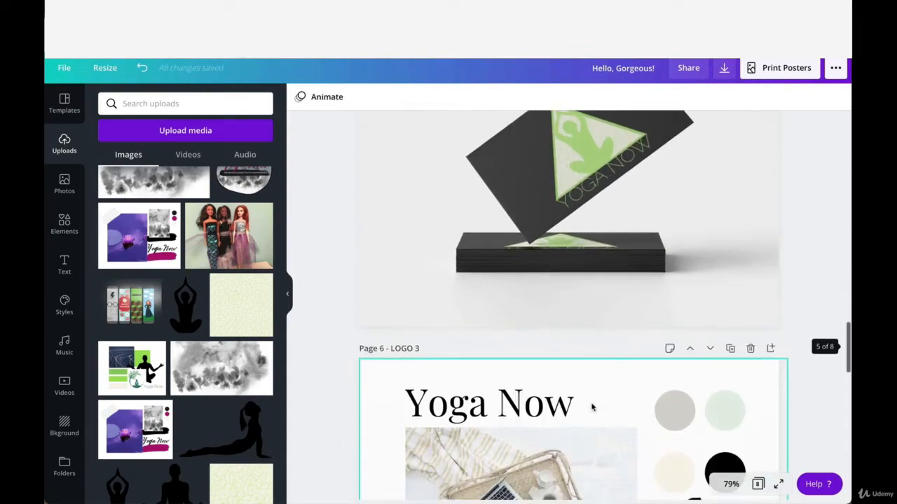
{"action": "scroll", "coordinate": [592, 407], "scroll_direction": "down", "scroll_amount": 2}
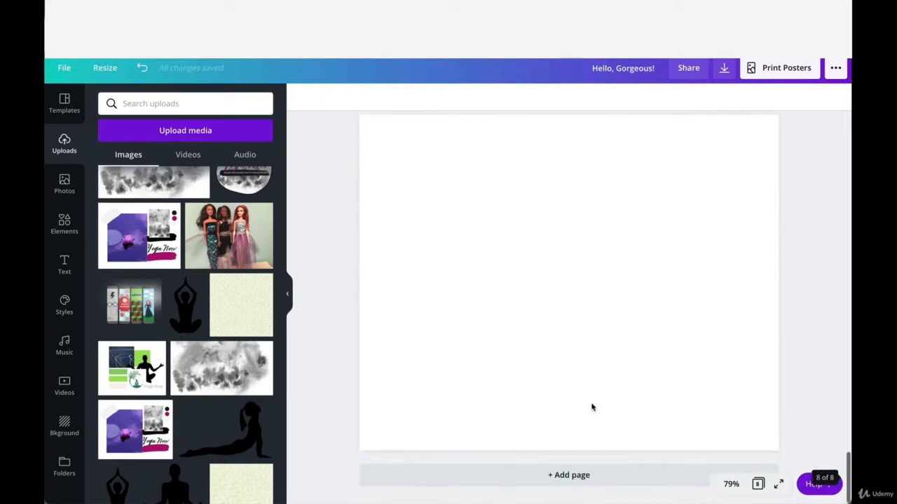
{"action": "left_click", "coordinate": [591, 407]}
{"action": "scroll", "coordinate": [690, 295], "scroll_direction": "up", "scroll_amount": 3}
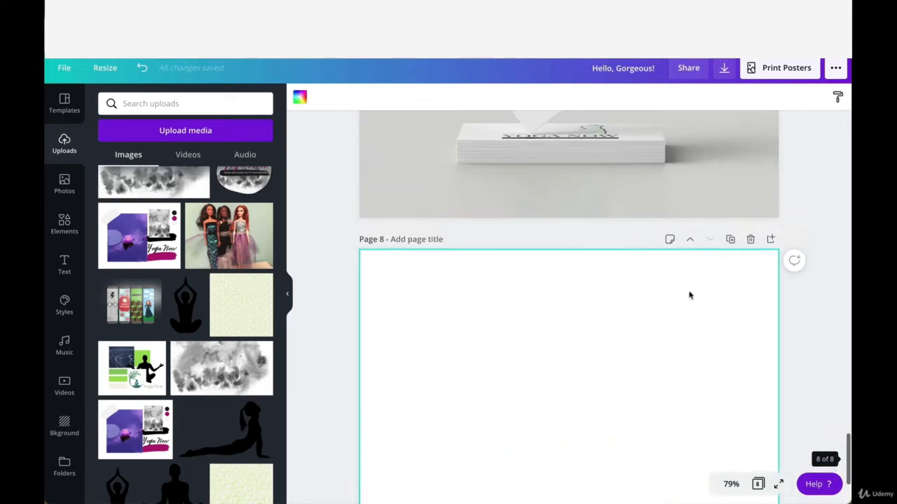
{"action": "left_click", "coordinate": [689, 261]}
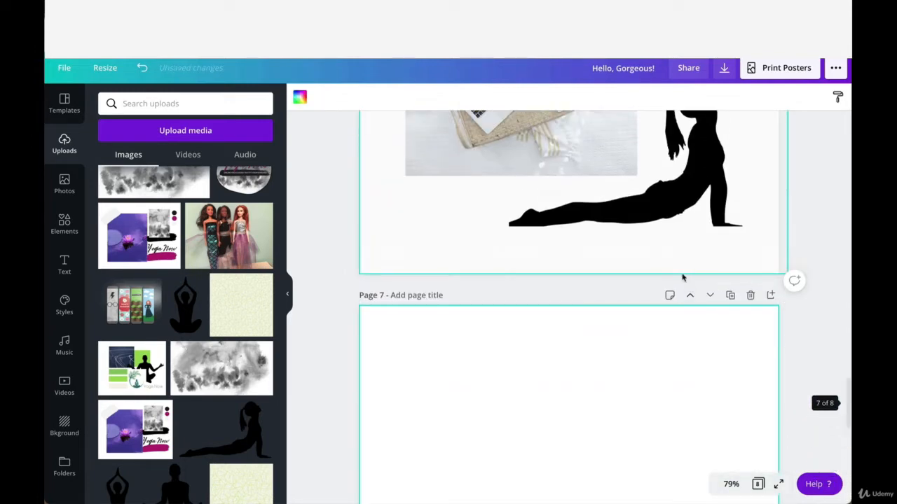
{"action": "scroll", "coordinate": [651, 300], "scroll_direction": "up", "scroll_amount": 5}
{"action": "scroll", "coordinate": [651, 301], "scroll_direction": "down", "scroll_amount": 5}
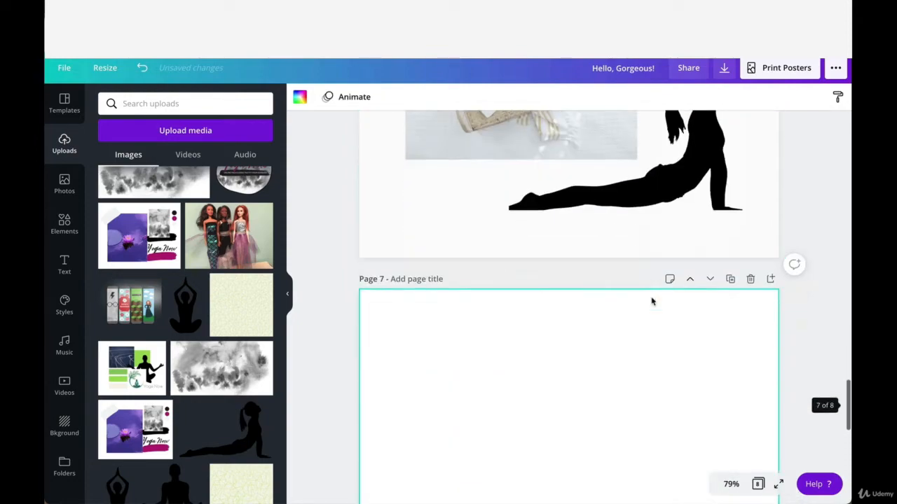
{"action": "left_click", "coordinate": [689, 281]}
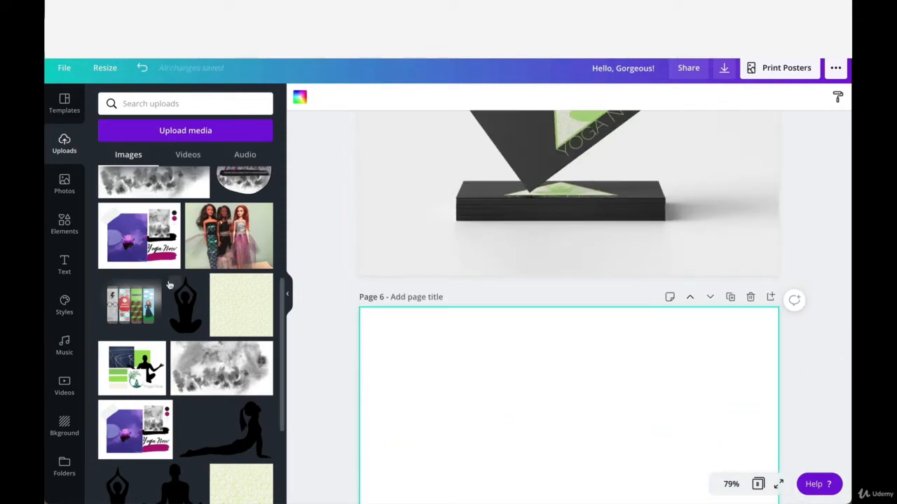
- Upload Yoga Now Logo 2.png from the Desktop folder to the image uploads
{"action": "scroll", "coordinate": [169, 285], "scroll_direction": "up", "scroll_amount": 4}
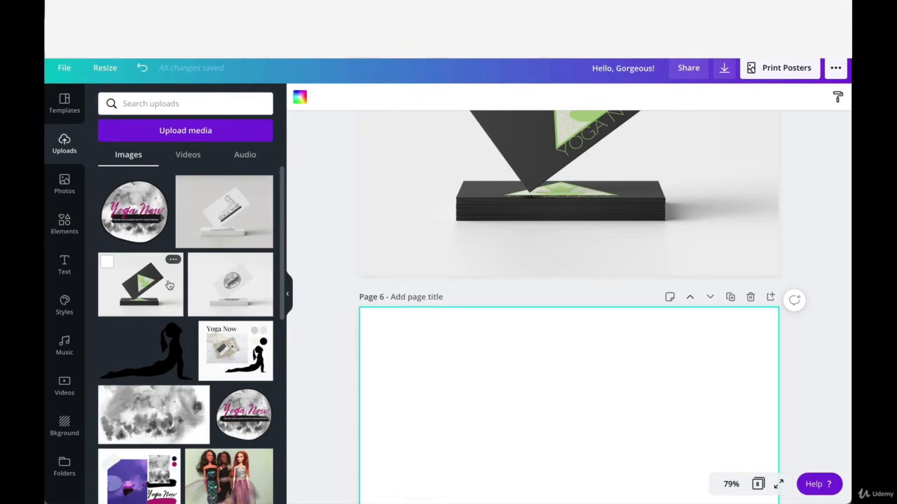
{"action": "scroll", "coordinate": [169, 286], "scroll_direction": "down", "scroll_amount": 10}
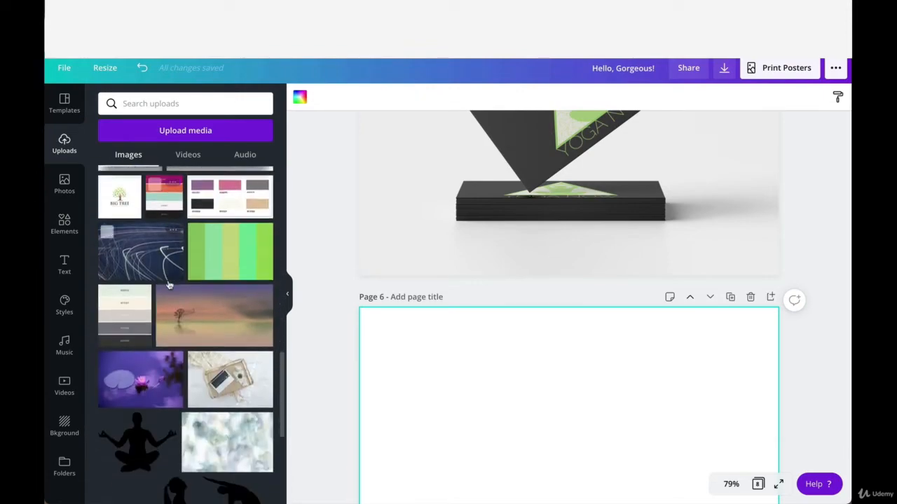
{"action": "scroll", "coordinate": [169, 285], "scroll_direction": "down", "scroll_amount": 7}
{"action": "scroll", "coordinate": [169, 285], "scroll_direction": "up", "scroll_amount": 9}
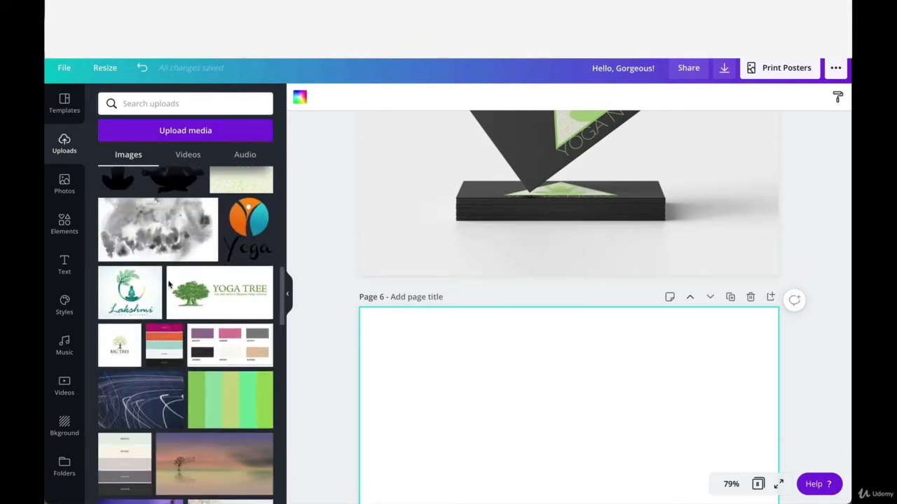
{"action": "scroll", "coordinate": [169, 285], "scroll_direction": "up", "scroll_amount": 6}
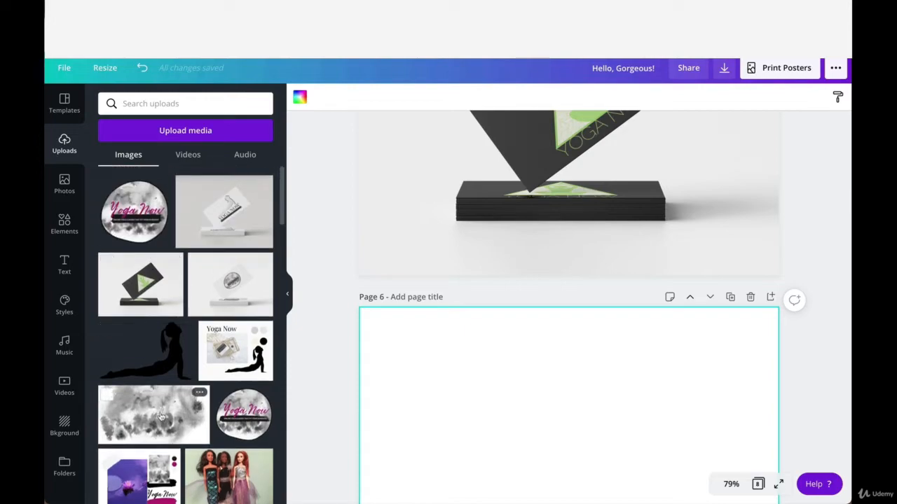
{"action": "left_click", "coordinate": [157, 135]}
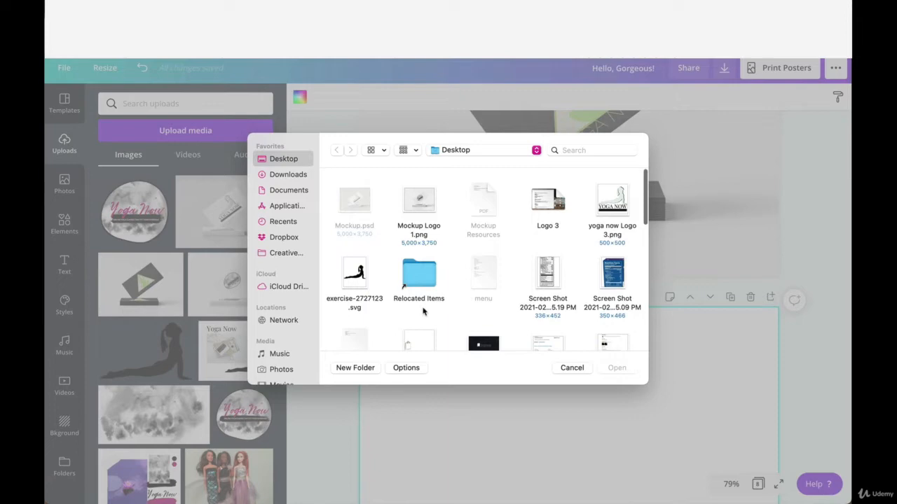
{"action": "scroll", "coordinate": [423, 312], "scroll_direction": "down", "scroll_amount": 10}
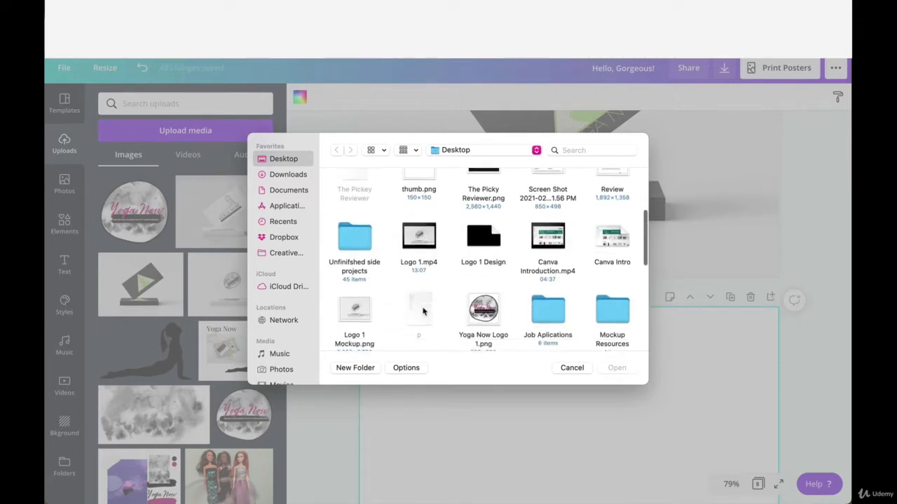
{"action": "scroll", "coordinate": [423, 312], "scroll_direction": "down", "scroll_amount": 2}
{"action": "left_click", "coordinate": [612, 252]}
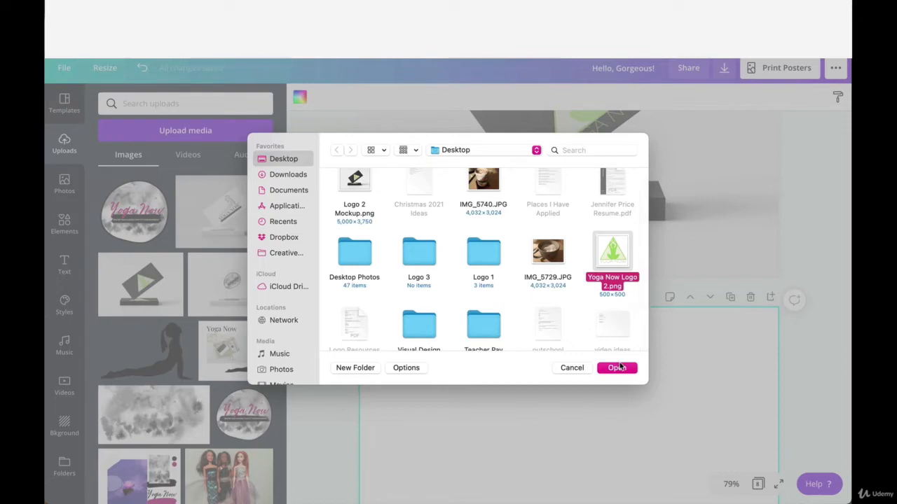
{"action": "left_click", "coordinate": [620, 368]}
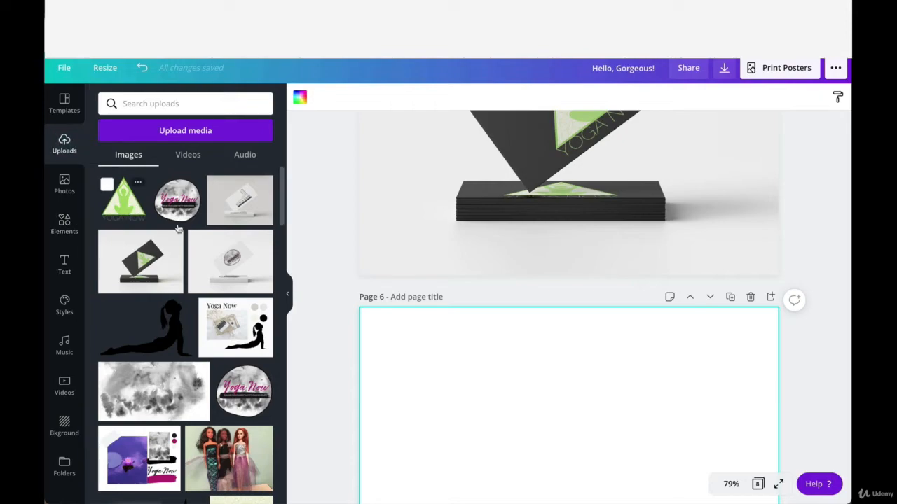
- Place the uploaded green triangle Yoga Now logo on blank page 6, enlarge it to about 17.5 by 17.5, and centre it
{"action": "left_click_drag", "start_coordinate": [122, 200], "coordinate": [458, 399]}
{"action": "scroll", "coordinate": [635, 262], "scroll_direction": "down", "scroll_amount": 3}
{"action": "scroll", "coordinate": [628, 281], "scroll_direction": "up", "scroll_amount": 3}
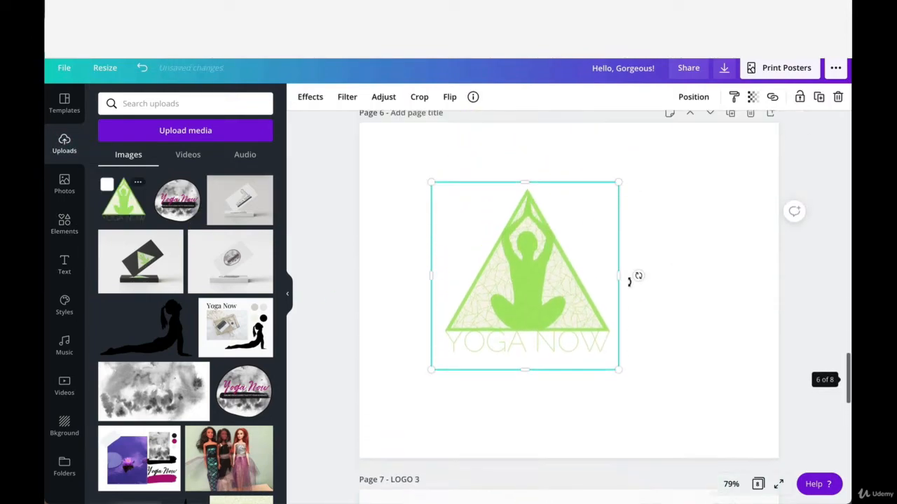
{"action": "left_click_drag", "start_coordinate": [620, 379], "coordinate": [722, 464]}
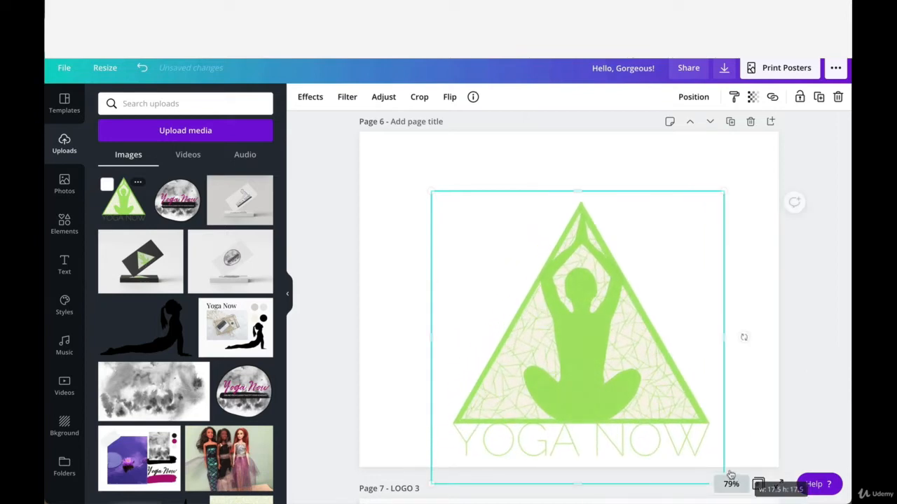
{"action": "left_click_drag", "start_coordinate": [637, 392], "coordinate": [632, 363]}
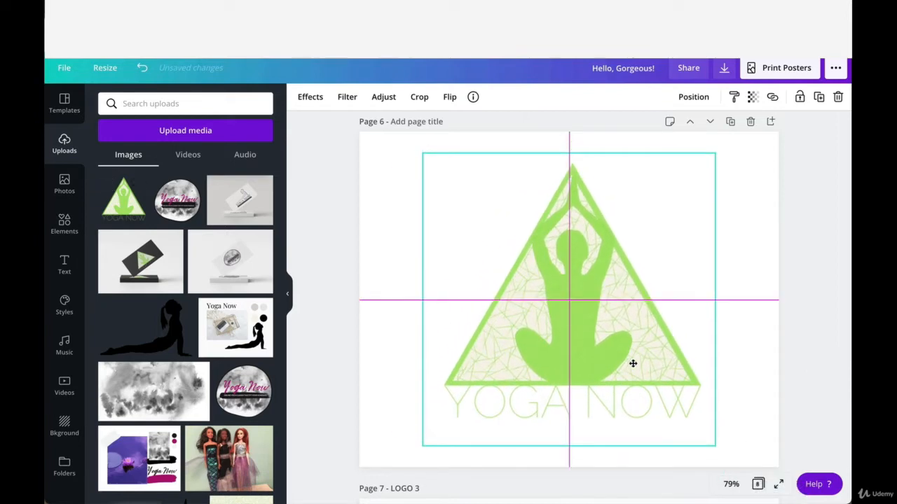
{"action": "left_click", "coordinate": [766, 368]}
- Scale the triangle logo on page 6 down slightly and recentre it on the page
{"action": "left_click", "coordinate": [634, 302]}
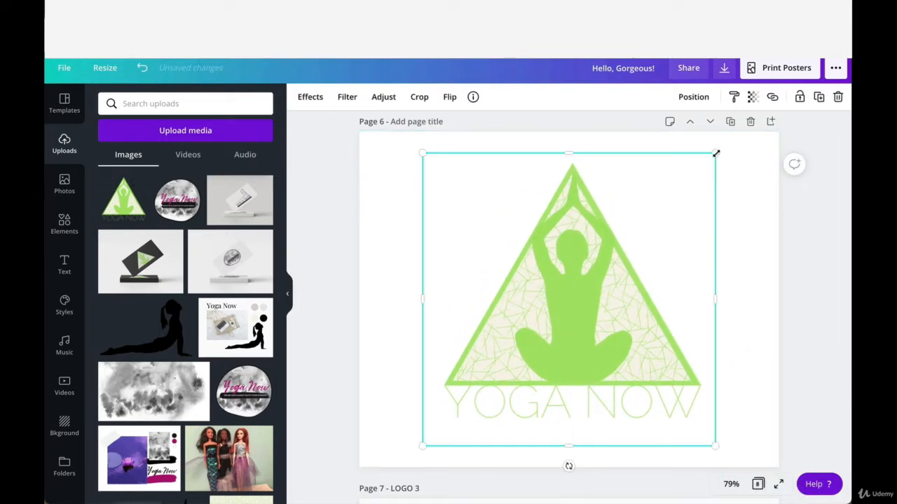
{"action": "left_click_drag", "start_coordinate": [715, 153], "coordinate": [685, 183]}
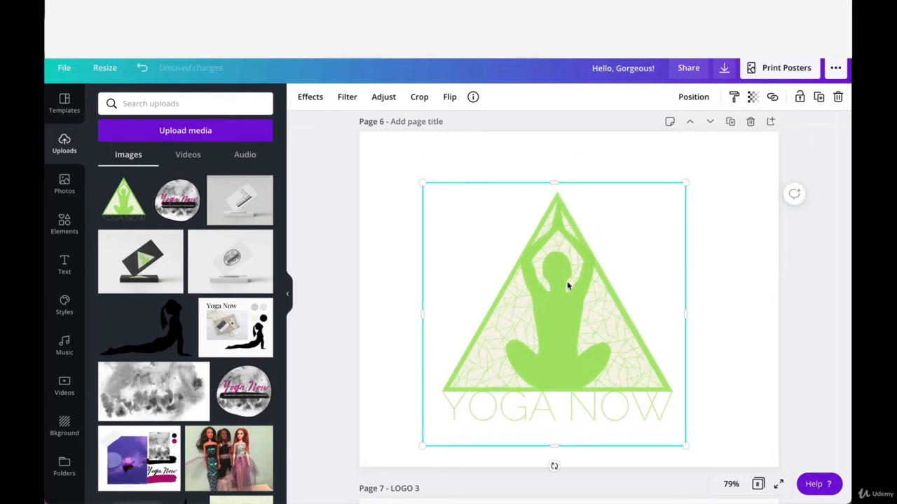
{"action": "left_click_drag", "start_coordinate": [568, 285], "coordinate": [581, 273]}
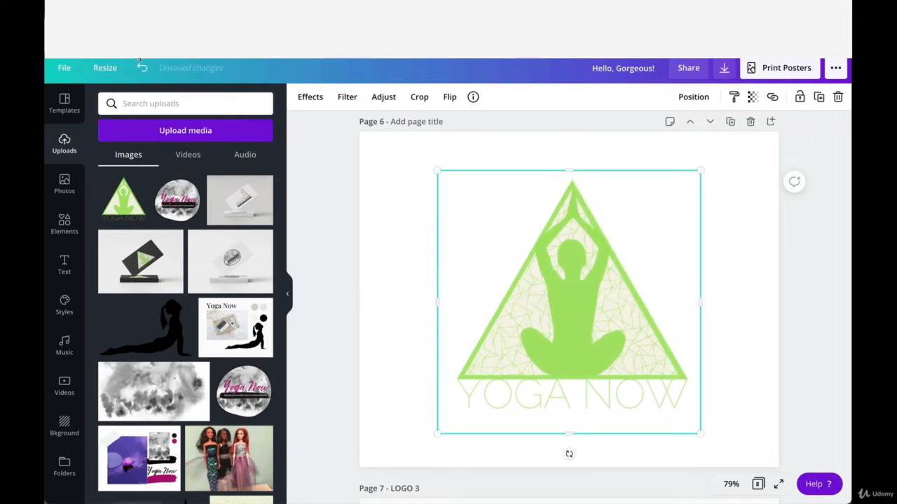
{"action": "left_click", "coordinate": [93, 70]}
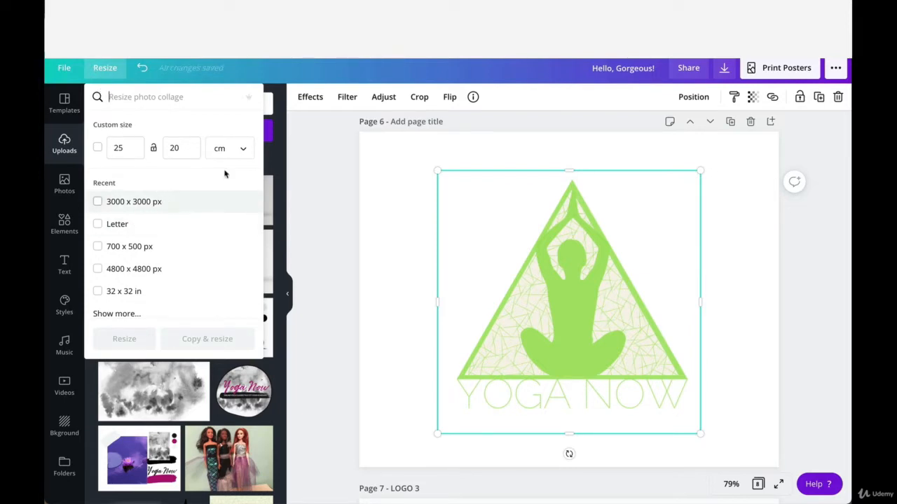
{"action": "left_click", "coordinate": [381, 150]}
- Review the LOGO 3 mood board on page 7 against its business card mockup on page 8
{"action": "scroll", "coordinate": [763, 422], "scroll_direction": "down", "scroll_amount": 1}
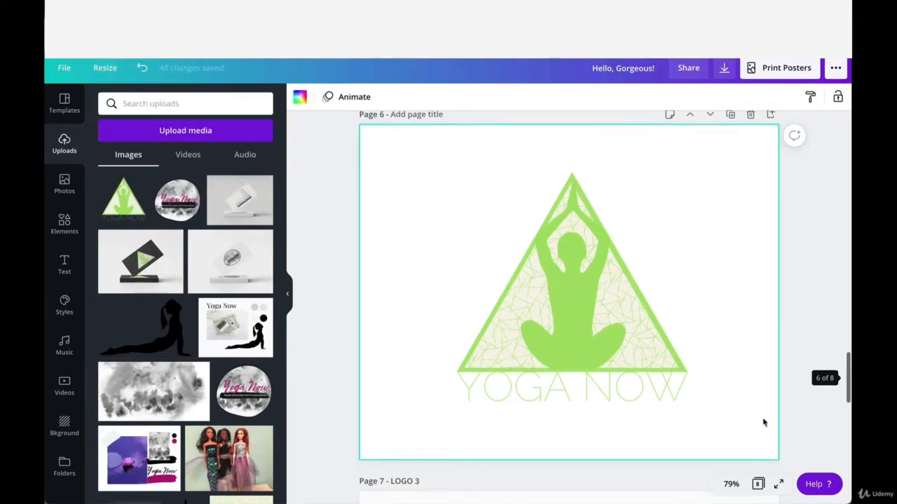
{"action": "scroll", "coordinate": [763, 423], "scroll_direction": "down", "scroll_amount": 5}
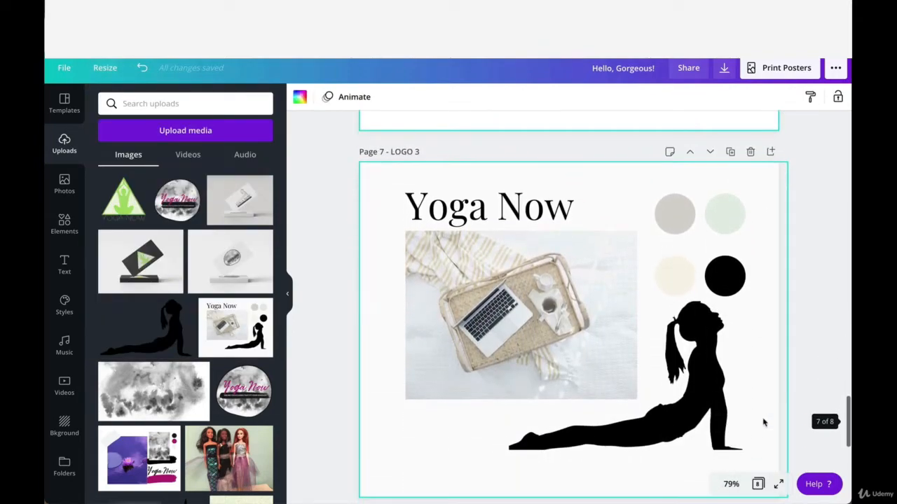
{"action": "scroll", "coordinate": [763, 422], "scroll_direction": "down", "scroll_amount": 1}
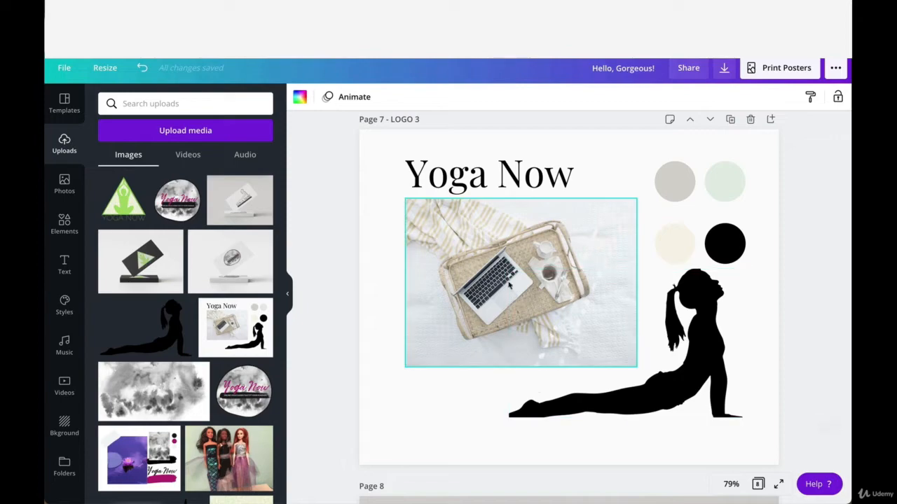
{"action": "scroll", "coordinate": [496, 303], "scroll_direction": "down", "scroll_amount": 1}
{"action": "scroll", "coordinate": [495, 303], "scroll_direction": "down", "scroll_amount": 8}
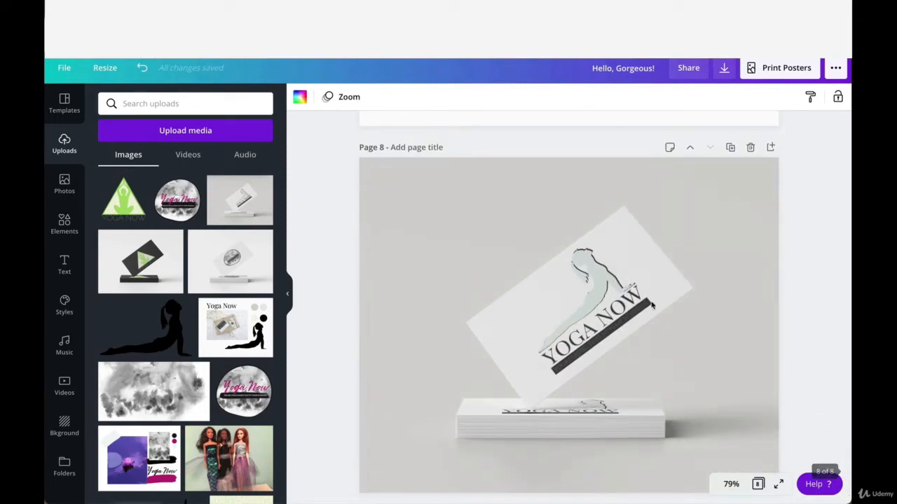
{"action": "scroll", "coordinate": [537, 278], "scroll_direction": "up", "scroll_amount": 8}
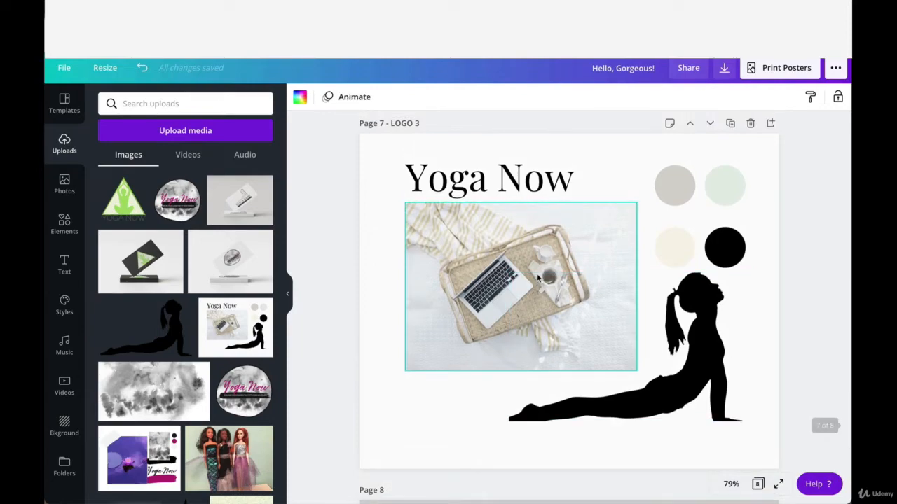
{"action": "scroll", "coordinate": [538, 278], "scroll_direction": "down", "scroll_amount": 8}
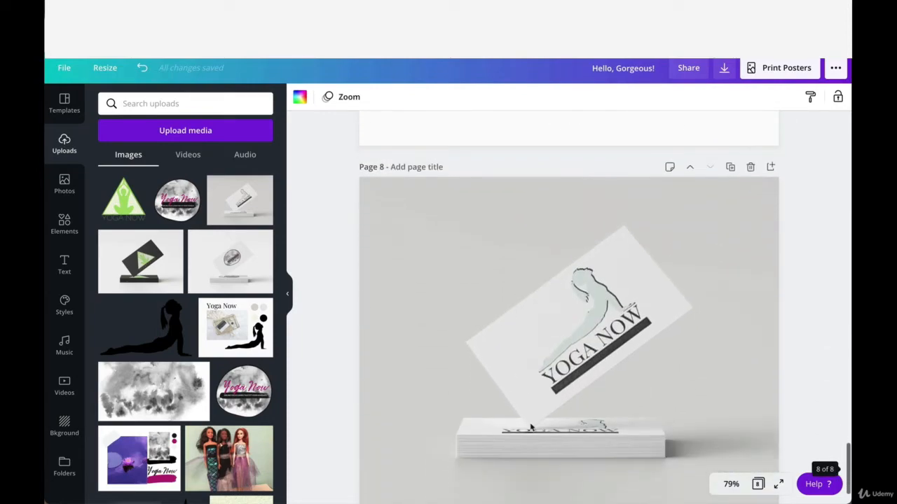
{"action": "scroll", "coordinate": [595, 328], "scroll_direction": "down", "scroll_amount": 1}
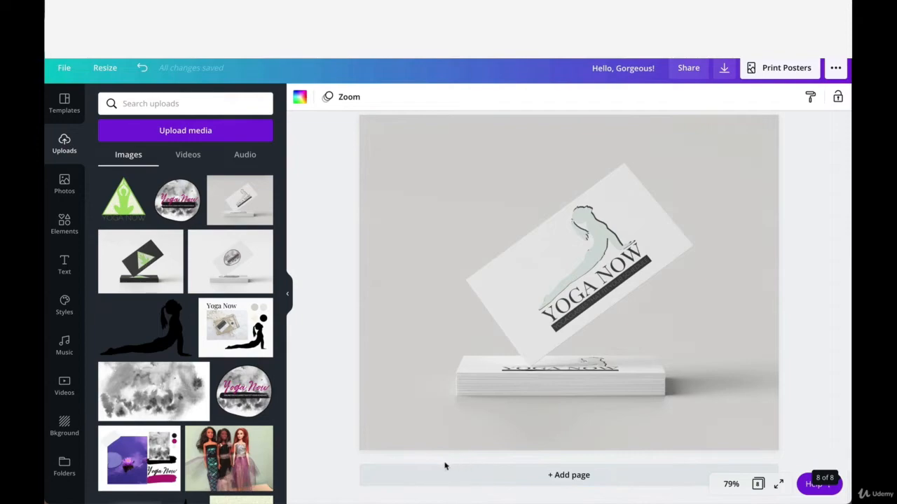
- Upload yoga now Logo 3.png from the Desktop folder to the image uploads
{"action": "scroll", "coordinate": [220, 392], "scroll_direction": "down", "scroll_amount": 10}
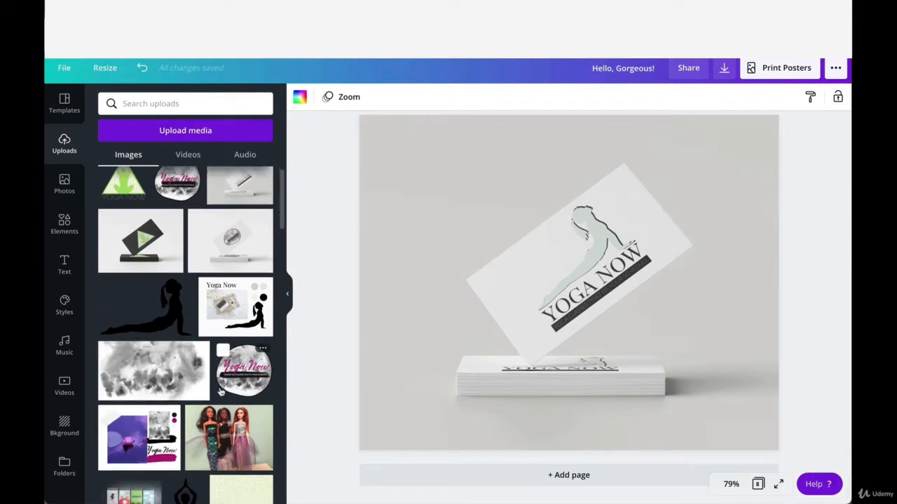
{"action": "scroll", "coordinate": [220, 390], "scroll_direction": "down", "scroll_amount": 2}
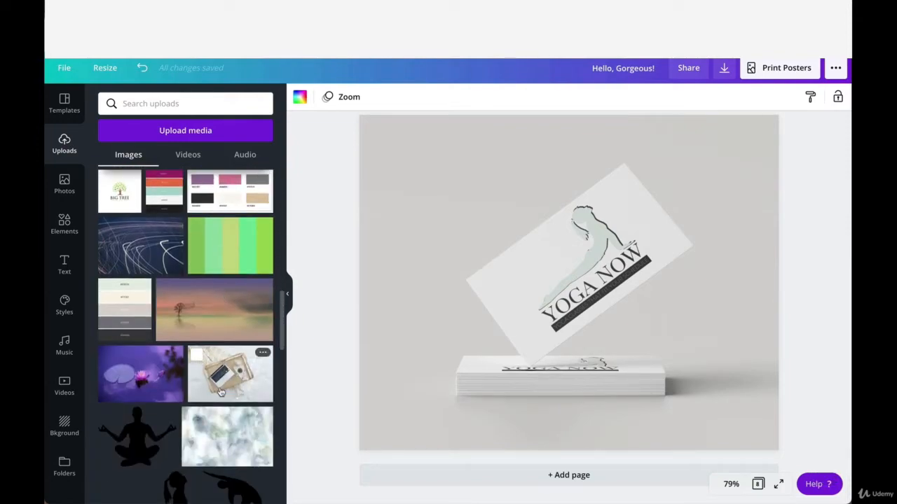
{"action": "scroll", "coordinate": [220, 390], "scroll_direction": "up", "scroll_amount": 10}
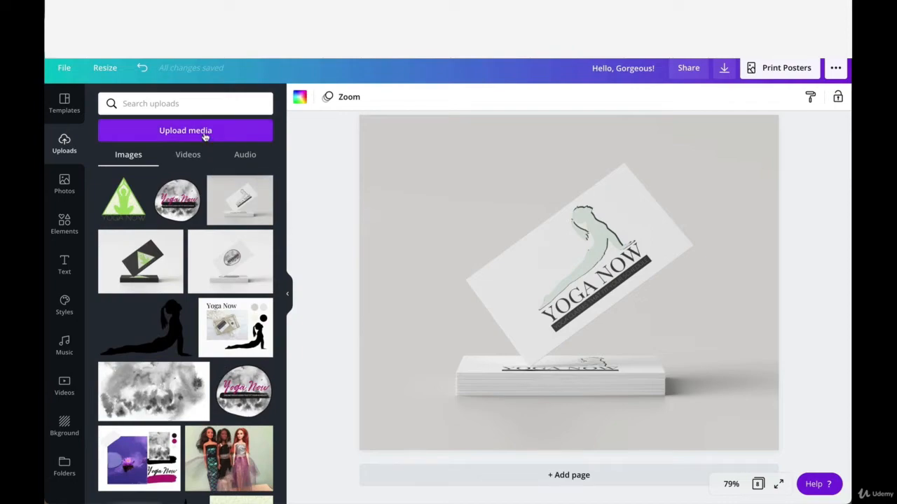
{"action": "left_click", "coordinate": [205, 133]}
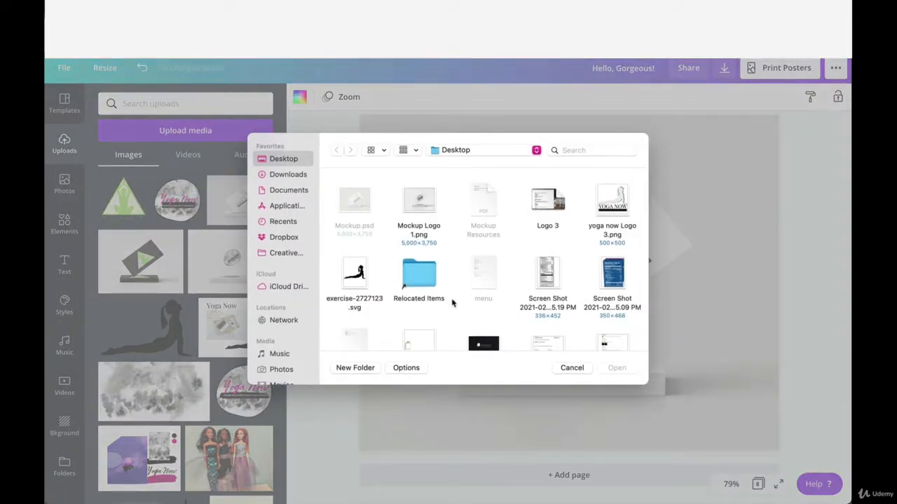
{"action": "scroll", "coordinate": [452, 303], "scroll_direction": "down", "scroll_amount": 1}
{"action": "left_click", "coordinate": [615, 196]}
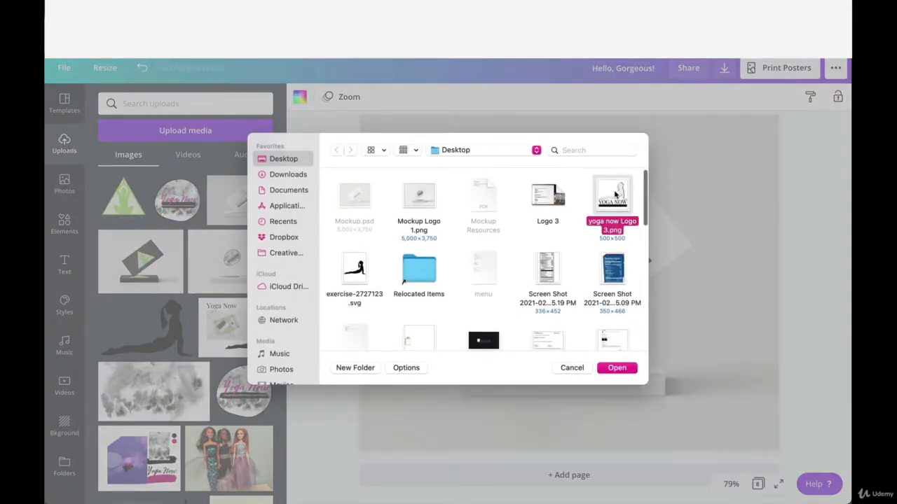
{"action": "left_click", "coordinate": [608, 369]}
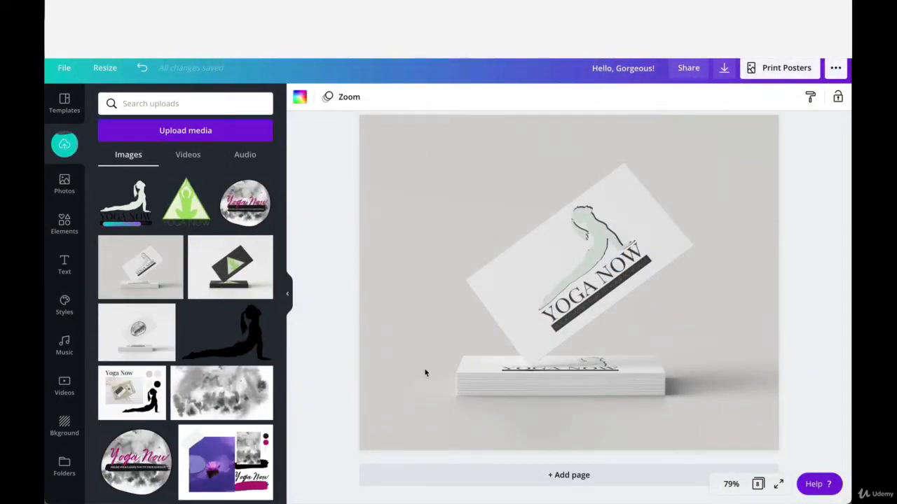
- Place the uploaded pale green Yoga Now logo on a new page 9, sized to about half the page width and centred
{"action": "left_click", "coordinate": [474, 476]}
{"action": "left_click_drag", "start_coordinate": [125, 201], "coordinate": [518, 214]}
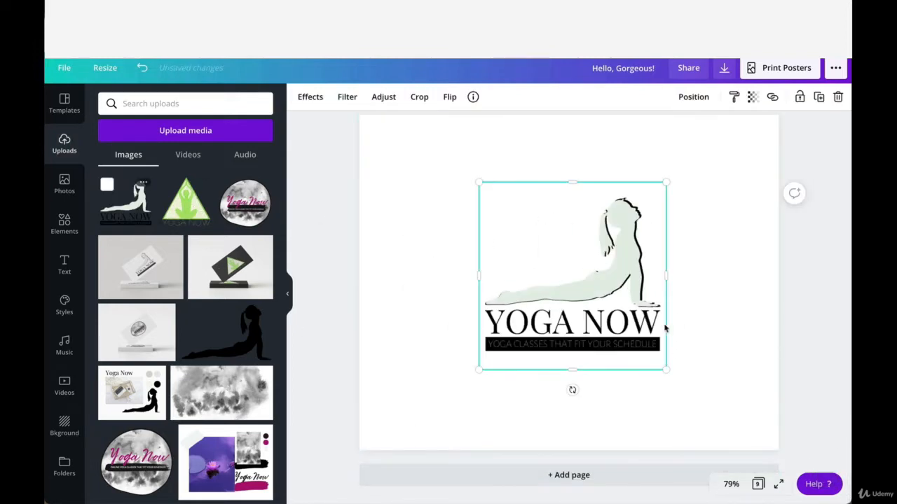
{"action": "left_click_drag", "start_coordinate": [668, 369], "coordinate": [788, 487]}
{"action": "left_click_drag", "start_coordinate": [688, 356], "coordinate": [625, 289]}
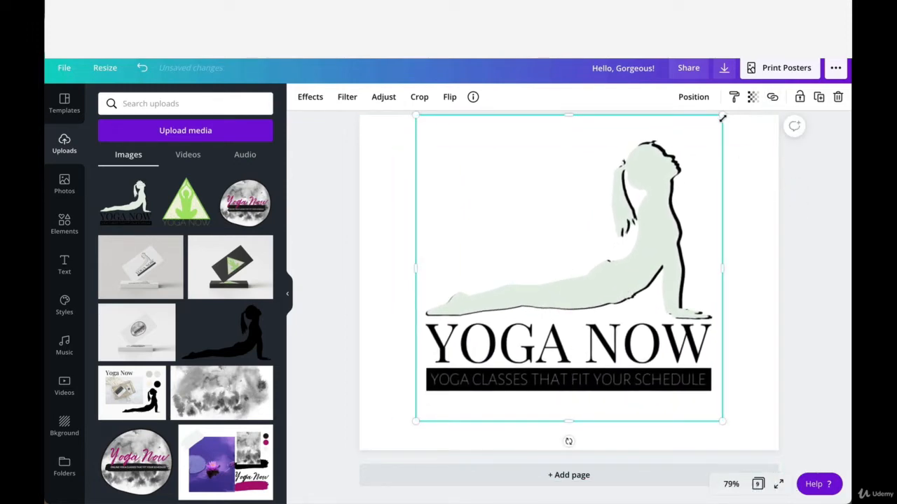
{"action": "left_click_drag", "start_coordinate": [722, 119], "coordinate": [648, 190]}
{"action": "left_click_drag", "start_coordinate": [589, 267], "coordinate": [627, 247]}
{"action": "left_click", "coordinate": [717, 288]}
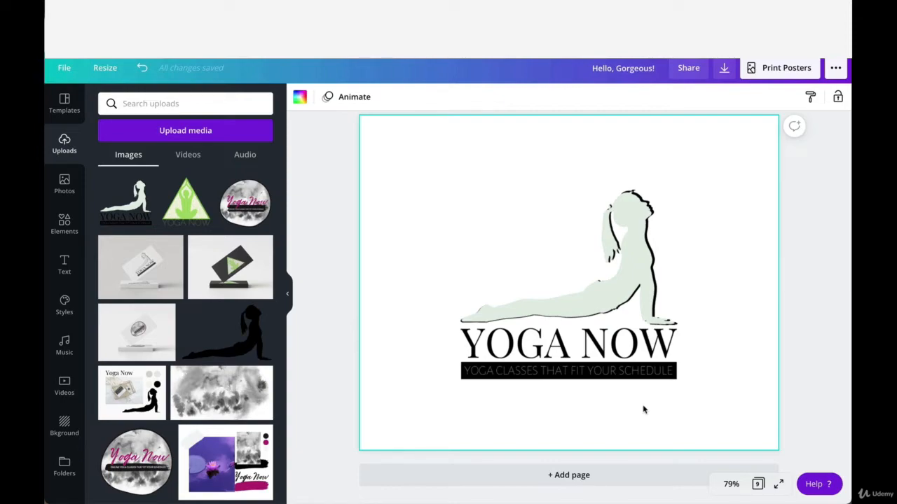
- Download all 9 pages as a PDF Print file named Yoga Now MoodBoard.pdf on the Desktop
{"action": "scroll", "coordinate": [643, 410], "scroll_direction": "up", "scroll_amount": 20}
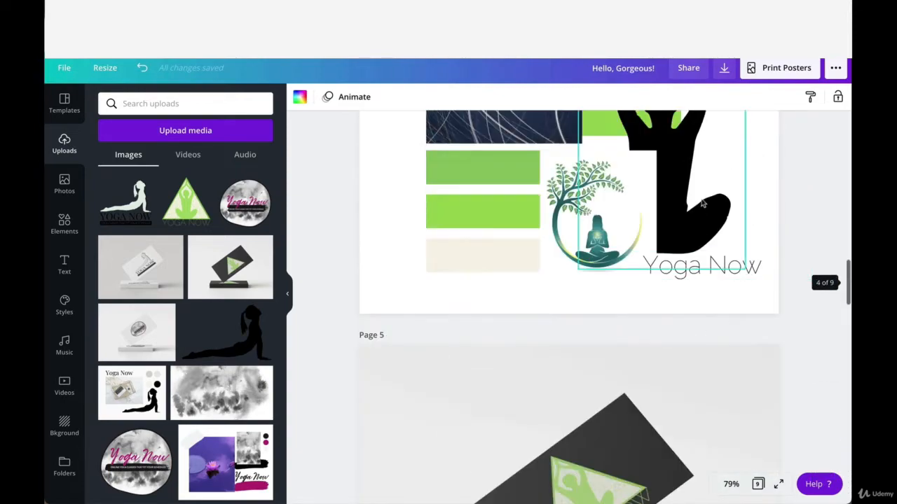
{"action": "left_click", "coordinate": [726, 70]}
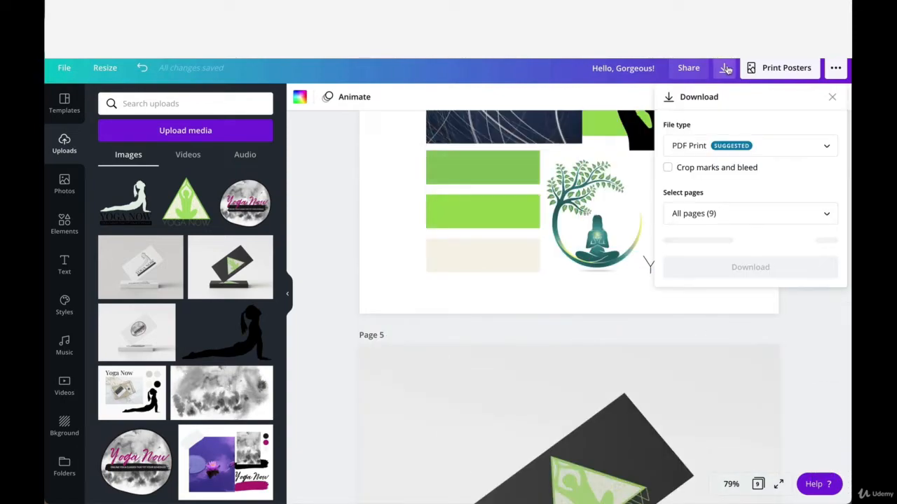
{"action": "left_click", "coordinate": [689, 149]}
{"action": "left_click", "coordinate": [689, 152]}
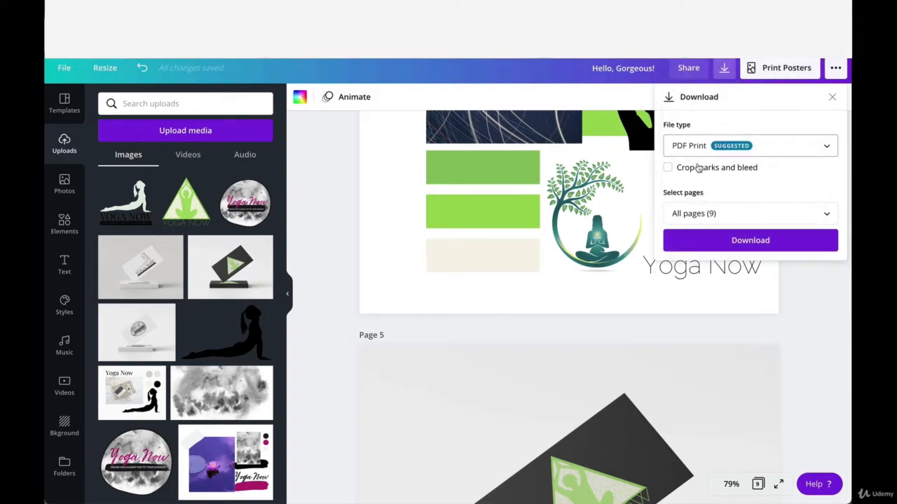
{"action": "left_click", "coordinate": [740, 243]}
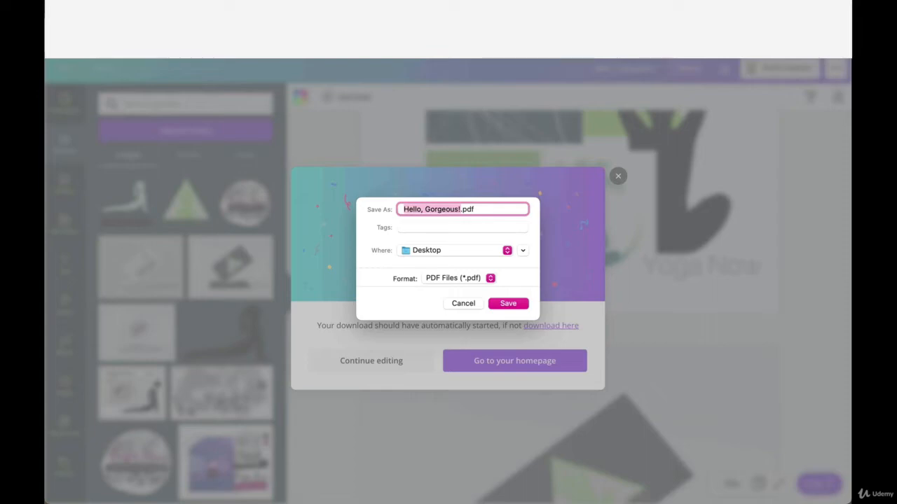
{"action": "type", "text": "Yog"}
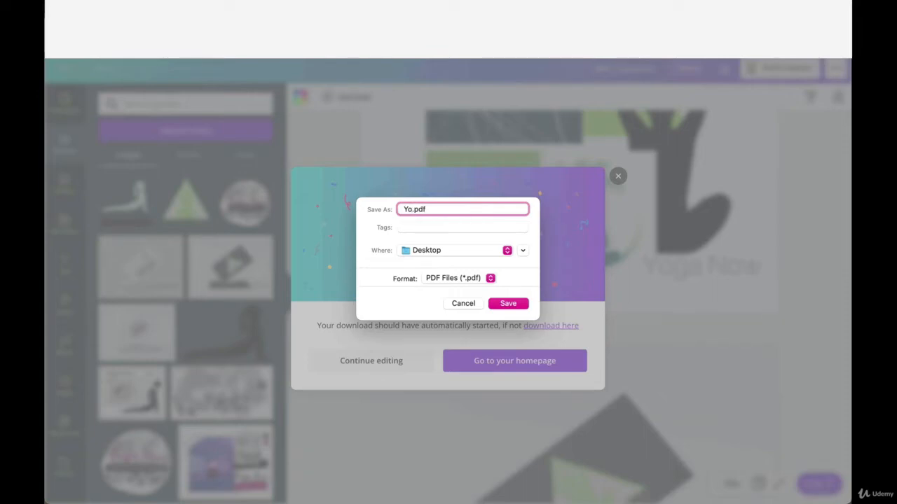
{"action": "type", "text": "a Now MoodBoa"}
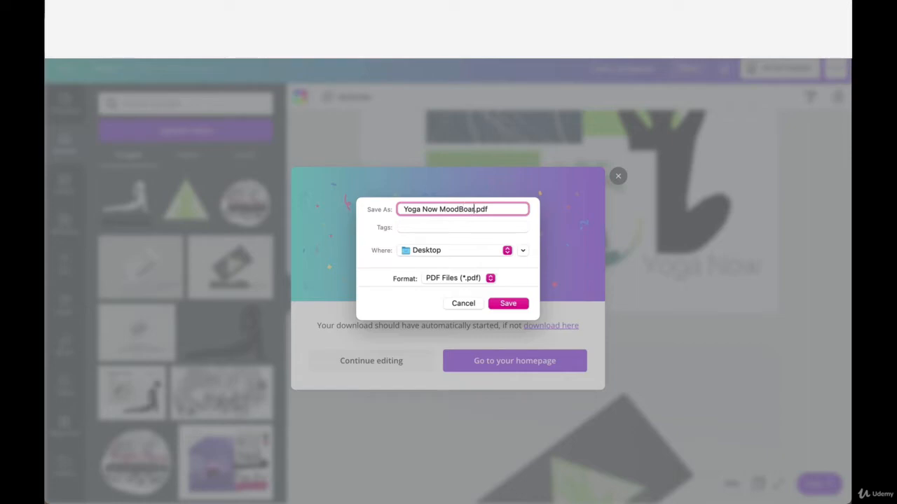
{"action": "type", "text": "rd"}
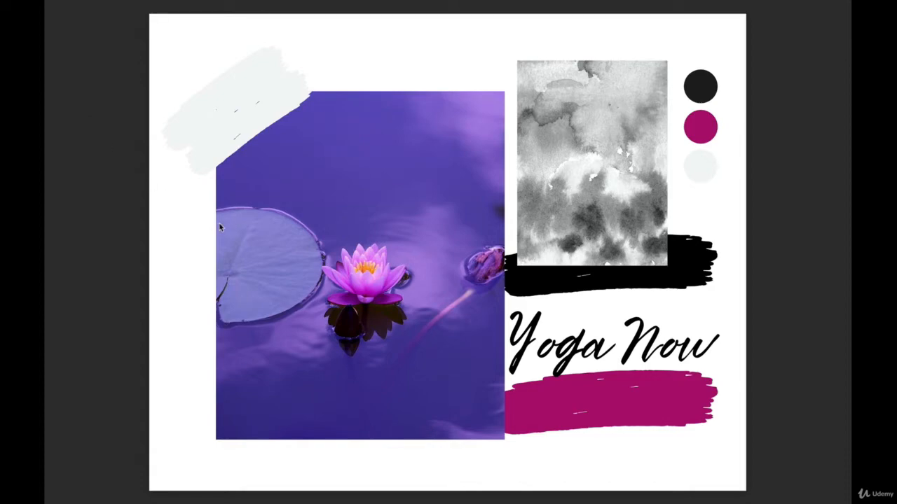
- View the exported mood board PDF as a full-screen slideshow, advancing from the purple lotus board through the business card mockup to the logo page
{"action": "left_click", "coordinate": [458, 207]}
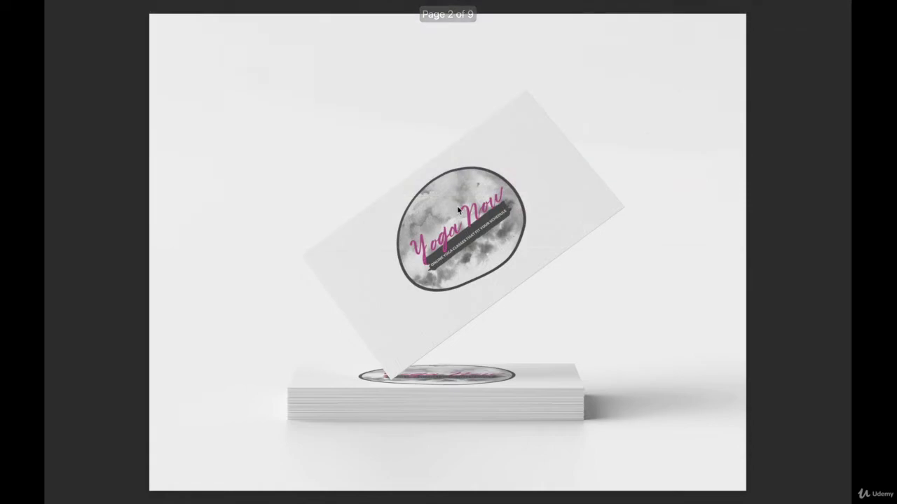
{"action": "left_click", "coordinate": [419, 135]}
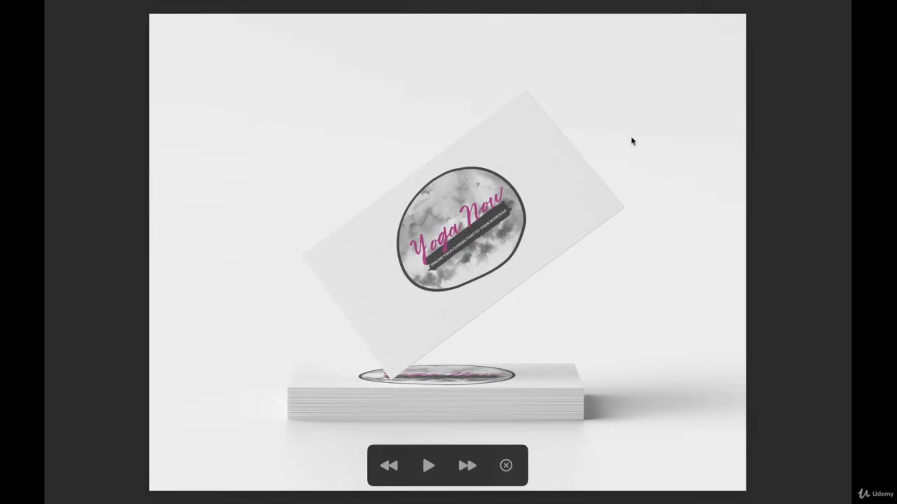
{"action": "key", "text": "Right"}
{"action": "key", "text": "Right"}
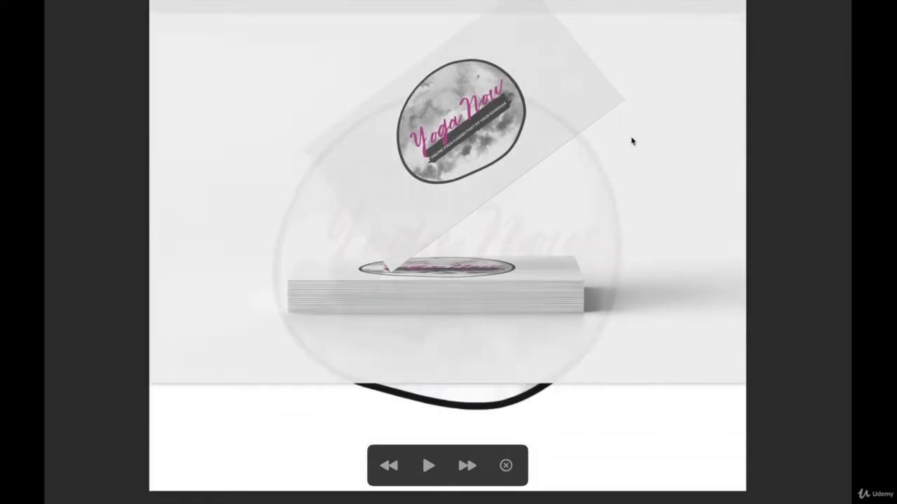
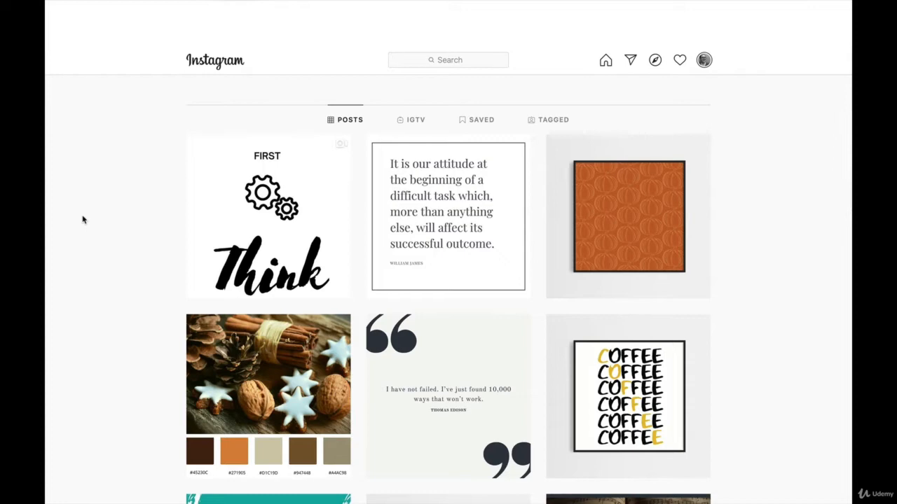
- Switch to the Instagram profile and examine its grid of quote, colour palette and framed design posts, returning to the Think post
{"action": "scroll", "coordinate": [83, 220], "scroll_direction": "down", "scroll_amount": 1}
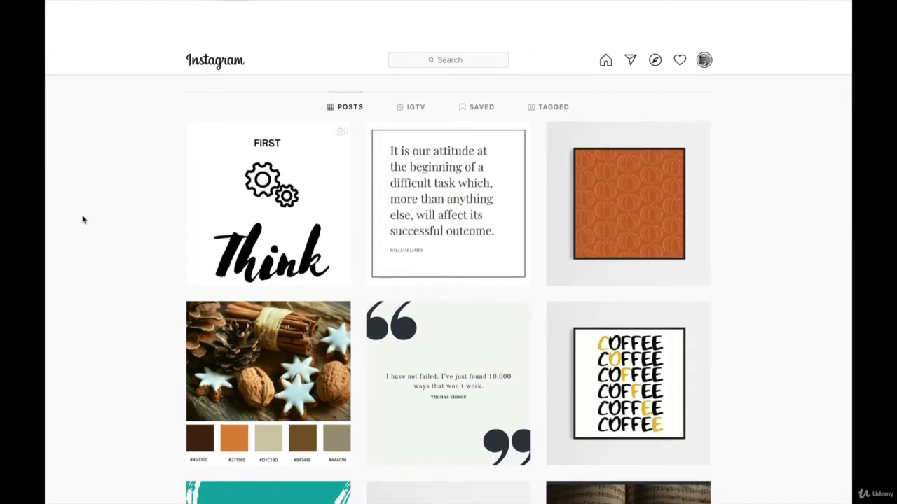
{"action": "scroll", "coordinate": [83, 220], "scroll_direction": "down", "scroll_amount": 3}
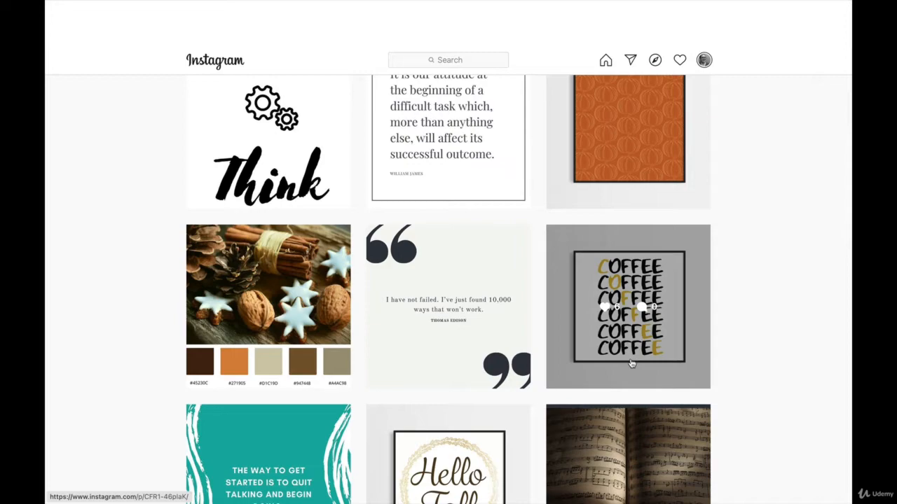
{"action": "scroll", "coordinate": [631, 363], "scroll_direction": "down", "scroll_amount": 1}
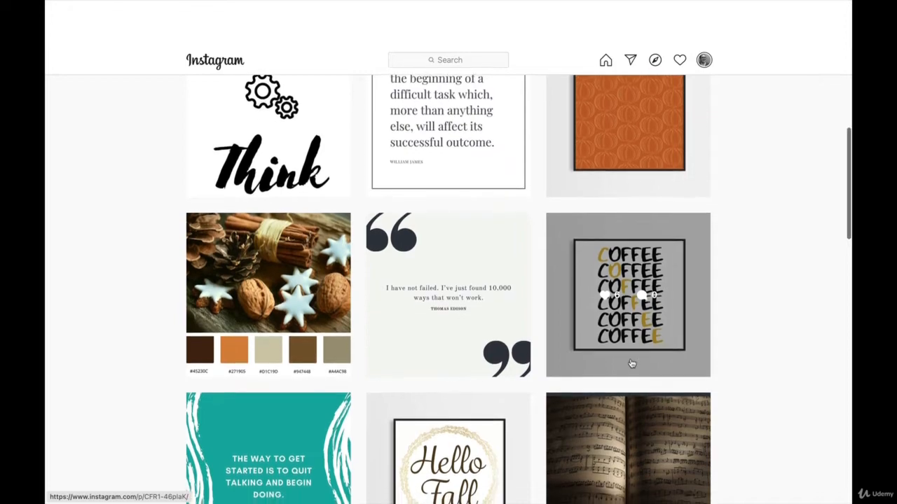
{"action": "scroll", "coordinate": [631, 364], "scroll_direction": "down", "scroll_amount": 1}
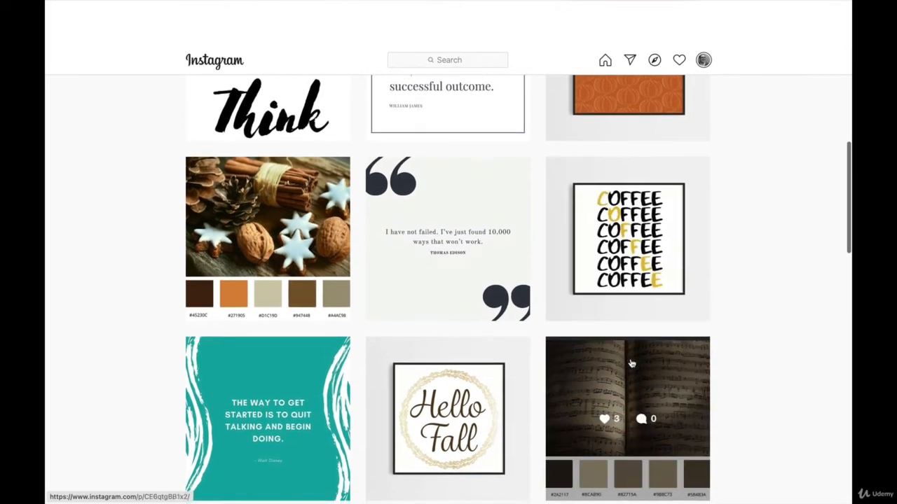
{"action": "scroll", "coordinate": [631, 363], "scroll_direction": "down", "scroll_amount": 1}
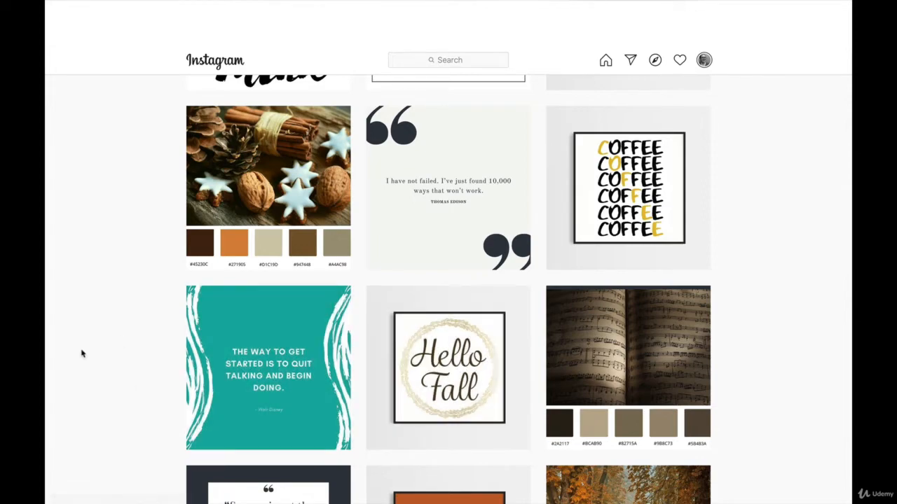
{"action": "scroll", "coordinate": [233, 377], "scroll_direction": "up", "scroll_amount": 3}
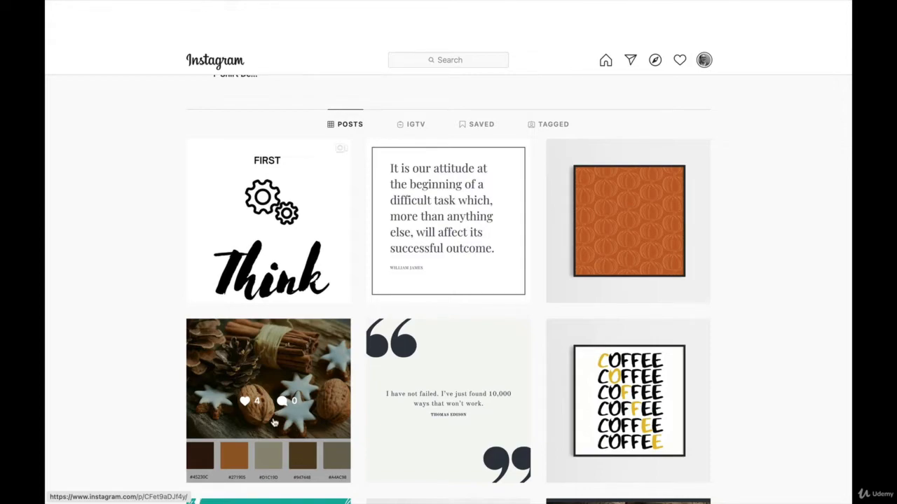
{"action": "left_click", "coordinate": [240, 211]}
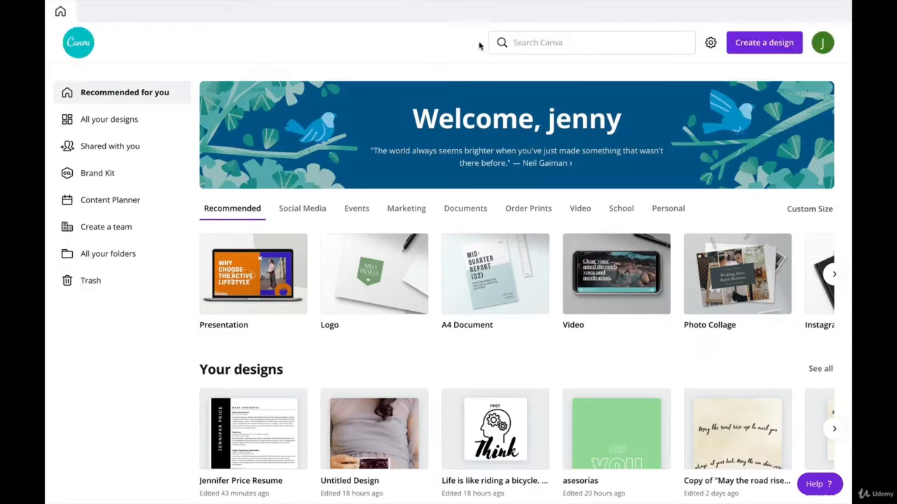
- On the Canva home page, search for animated social media and start a blank design of that type
{"action": "left_click", "coordinate": [544, 48]}
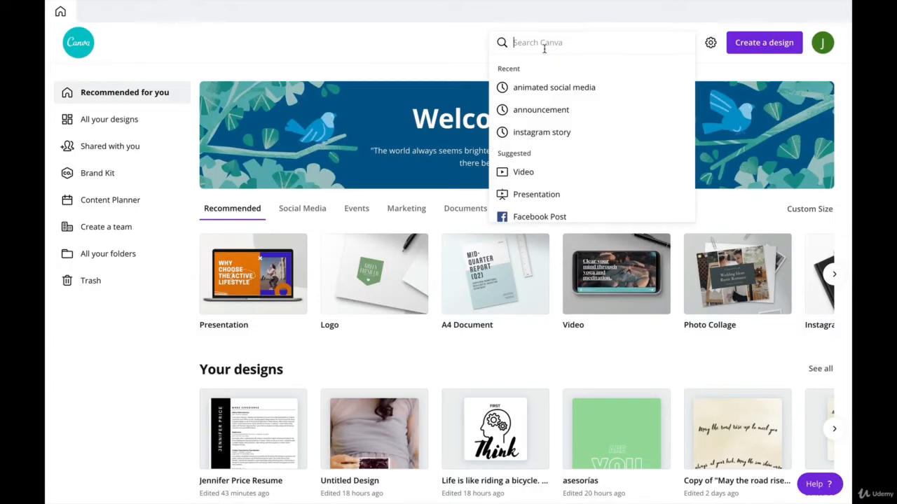
{"action": "left_click", "coordinate": [553, 87]}
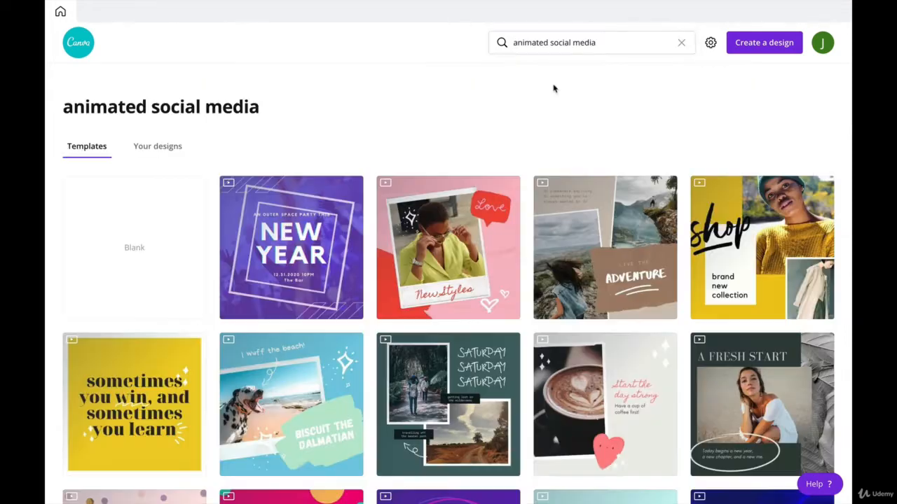
{"action": "left_click", "coordinate": [146, 242]}
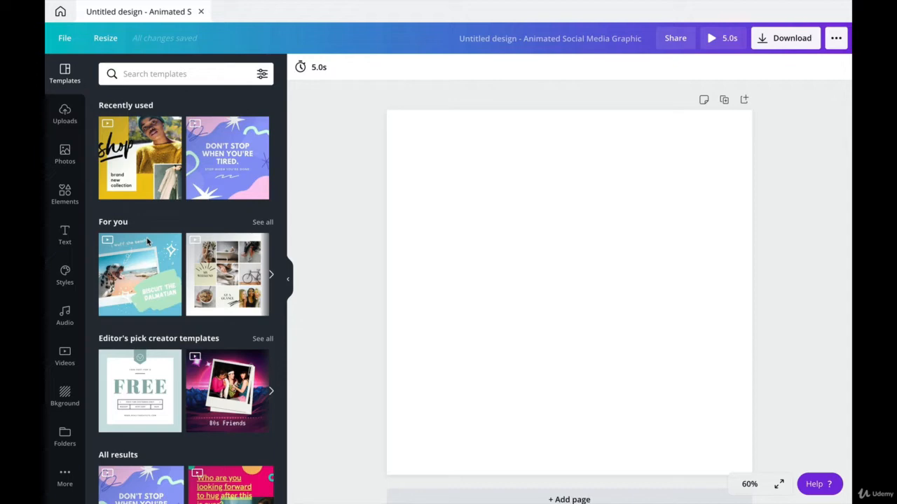
- Examine the animated social media templates offered for the blank design
{"action": "scroll", "coordinate": [147, 241], "scroll_direction": "down", "scroll_amount": 8}
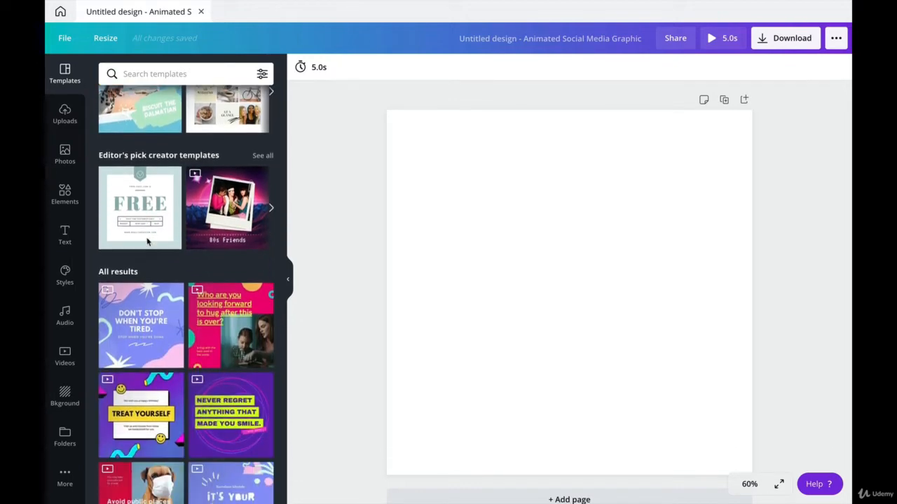
{"action": "scroll", "coordinate": [171, 441], "scroll_direction": "down", "scroll_amount": 4}
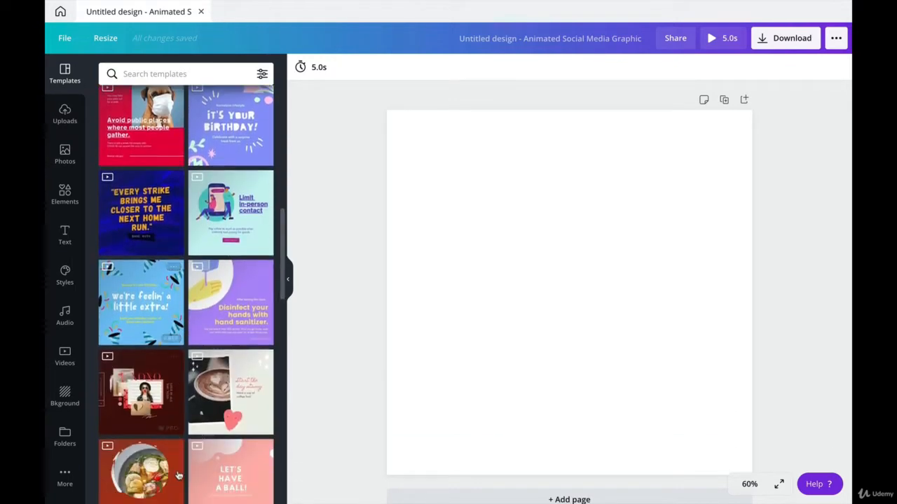
{"action": "scroll", "coordinate": [177, 475], "scroll_direction": "up", "scroll_amount": 12}
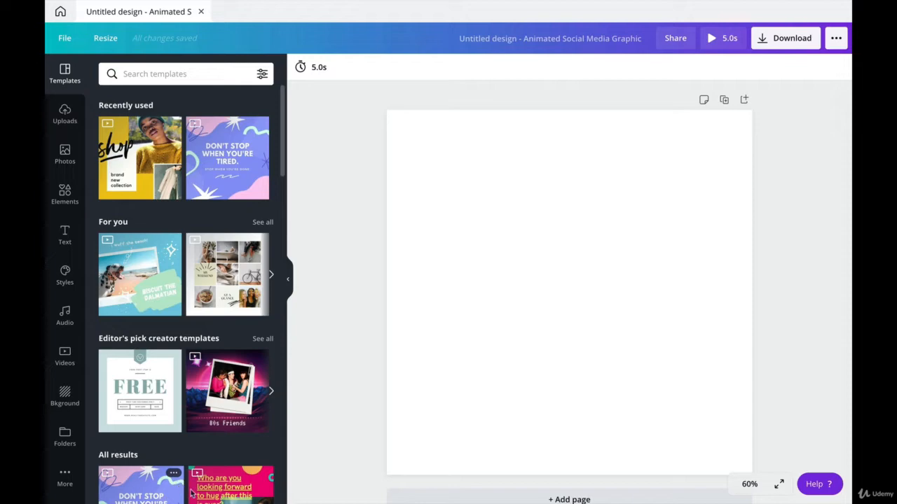
{"action": "scroll", "coordinate": [428, 421], "scroll_direction": "down", "scroll_amount": 1}
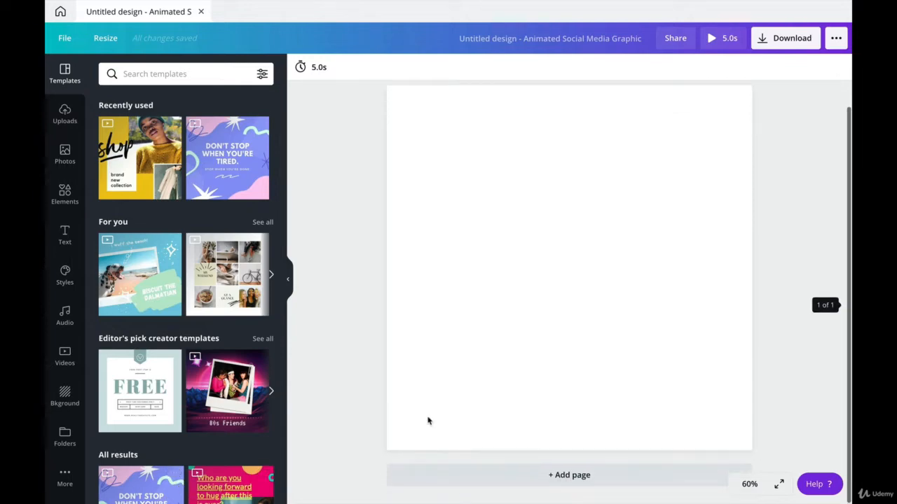
{"action": "scroll", "coordinate": [428, 421], "scroll_direction": "up", "scroll_amount": 1}
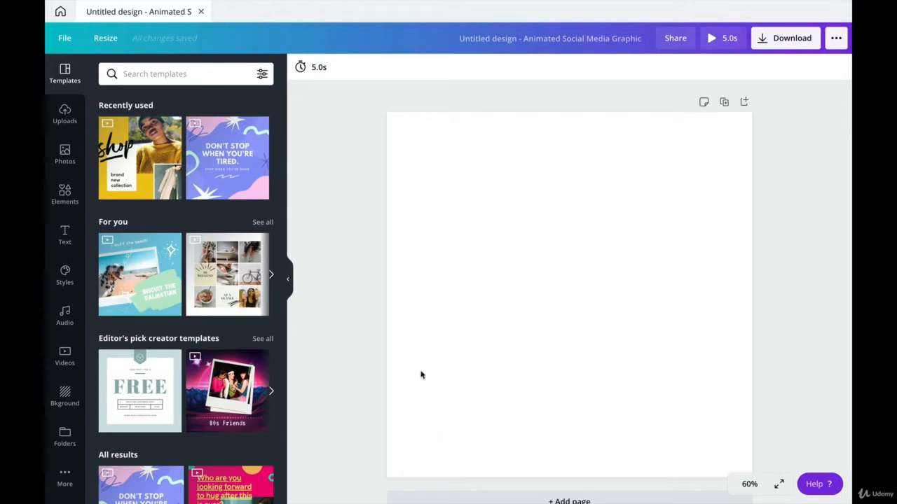
- Add two headings to the blank page, move one near the page's upper edge and change its text to "first"
{"action": "left_click", "coordinate": [64, 235]}
{"action": "left_click", "coordinate": [188, 124]}
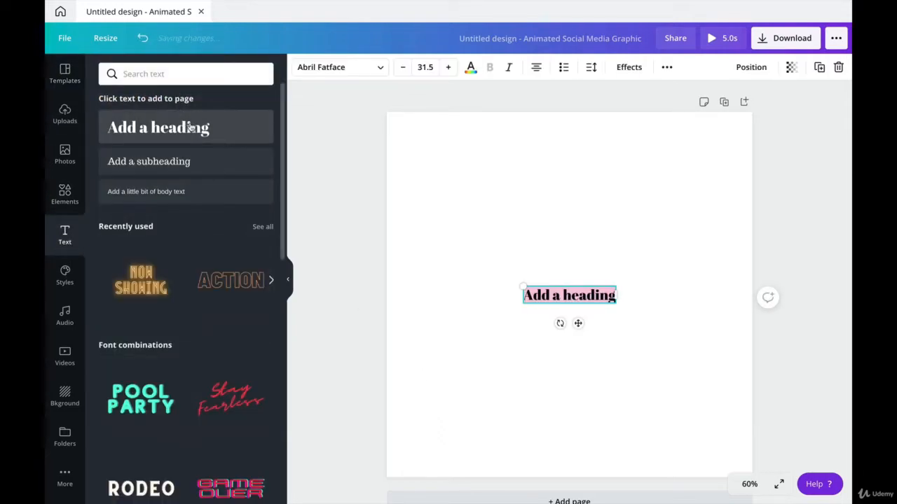
{"action": "left_click", "coordinate": [189, 125]}
{"action": "left_click_drag", "start_coordinate": [597, 298], "coordinate": [596, 180]}
{"action": "double_click", "coordinate": [596, 179]}
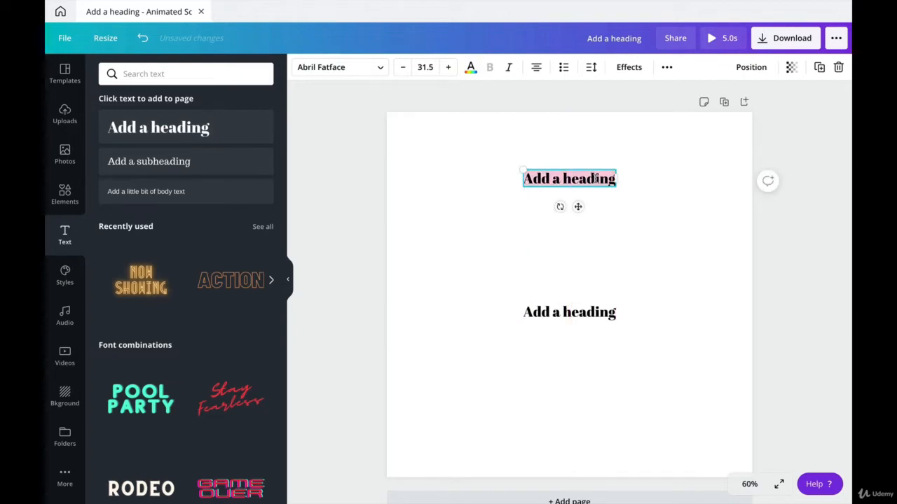
{"action": "type", "text": "first"}
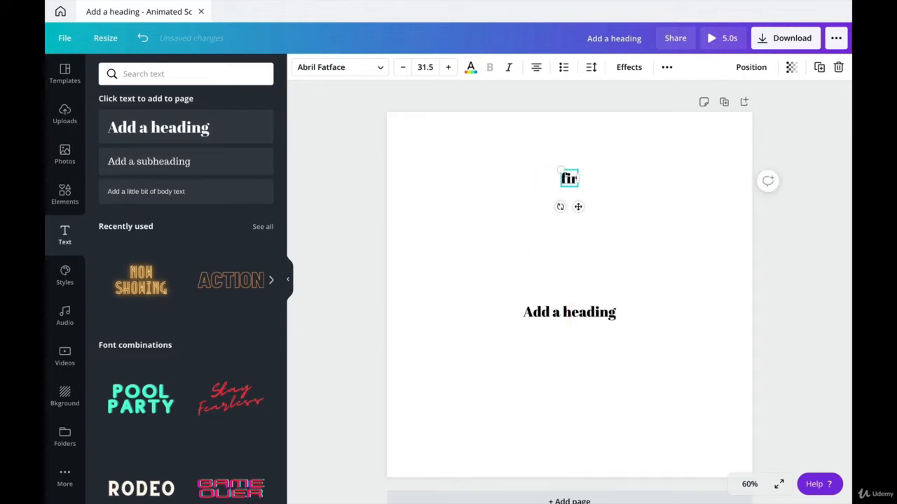
- Replace the text of the lower heading with "Think"
{"action": "double_click", "coordinate": [594, 310]}
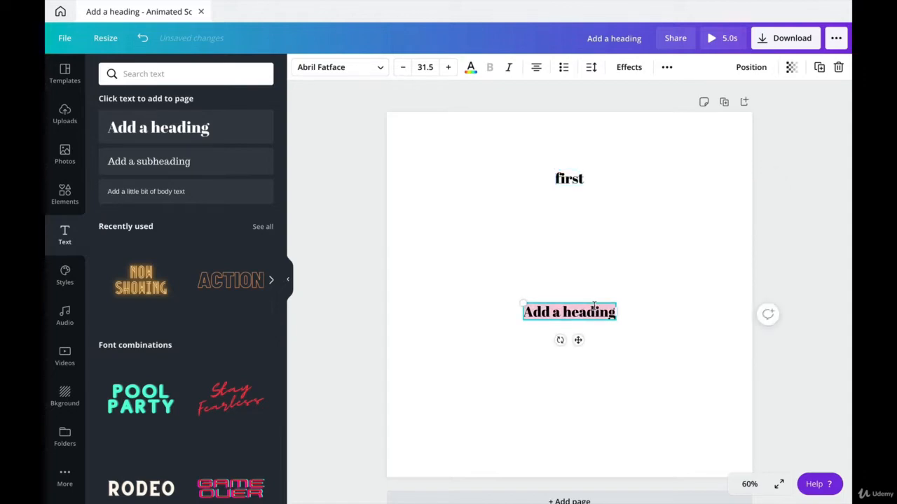
{"action": "type", "text": "t"}
{"action": "key", "text": "BackSpace"}
{"action": "type", "text": "Th"}
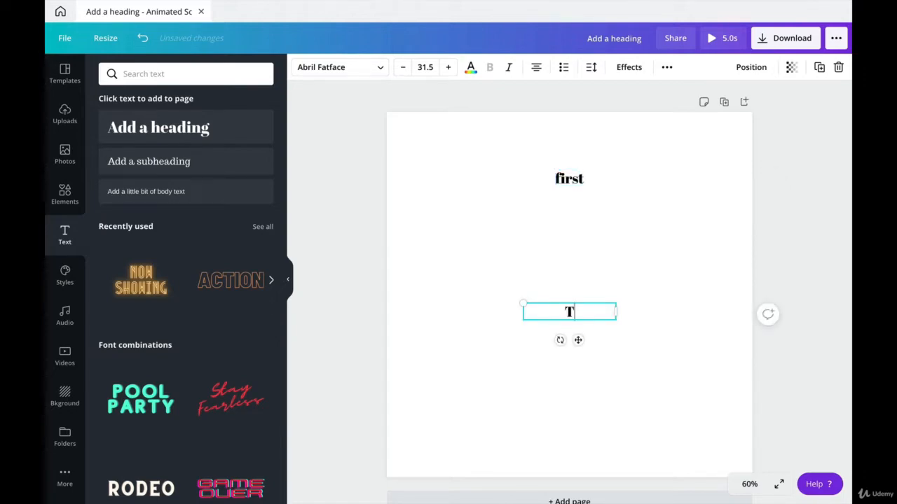
{"action": "type", "text": "ink"}
- Apply the Open Sauce SemiBold font, its name copied from the notes document, to the word "first" and make it uppercase
{"action": "left_click", "coordinate": [585, 175]}
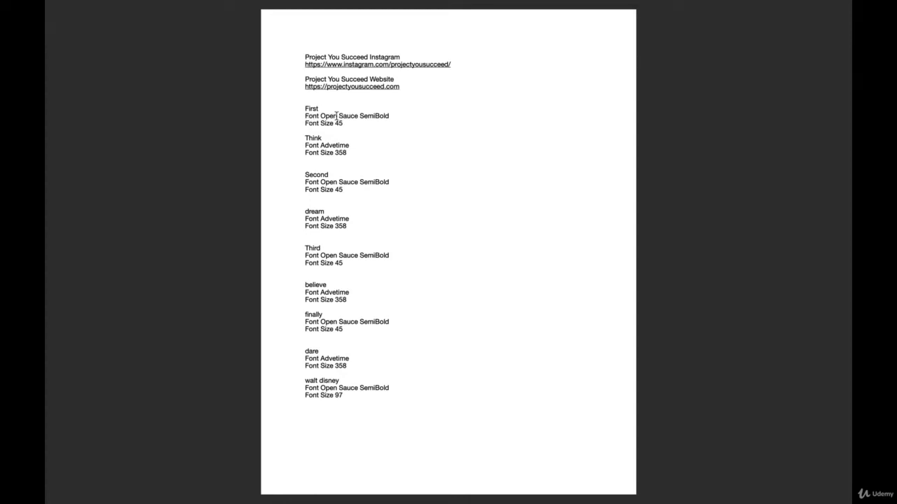
{"action": "left_click_drag", "start_coordinate": [320, 117], "coordinate": [392, 113]}
{"action": "key", "text": "ctrl+c"}
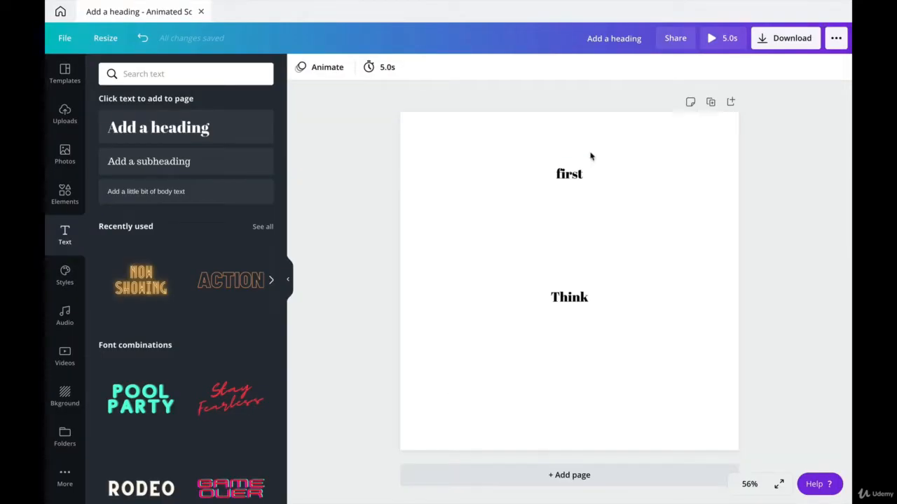
{"action": "left_click", "coordinate": [569, 179]}
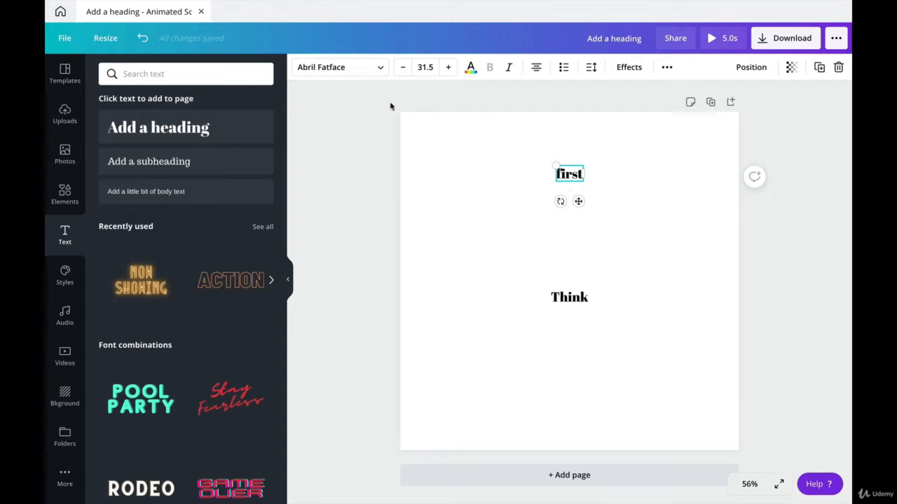
{"action": "left_click", "coordinate": [380, 68]}
{"action": "left_click", "coordinate": [208, 73]}
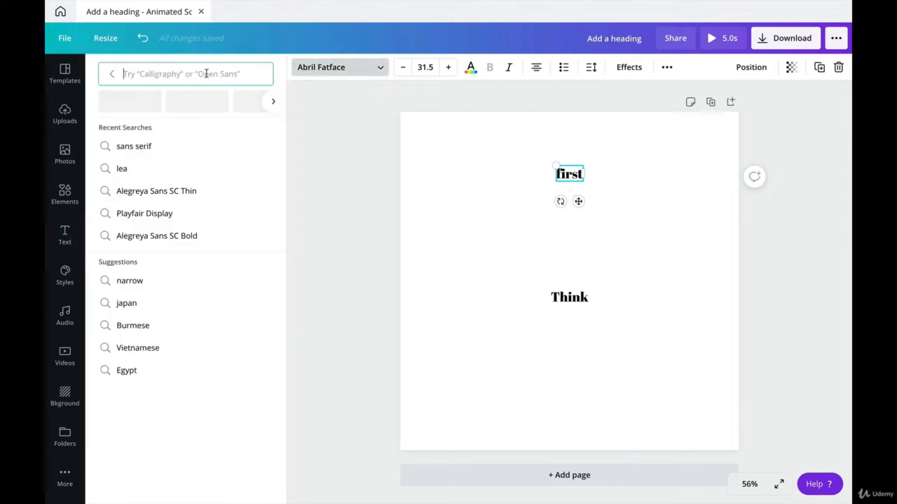
{"action": "key", "text": "ctrl+v"}
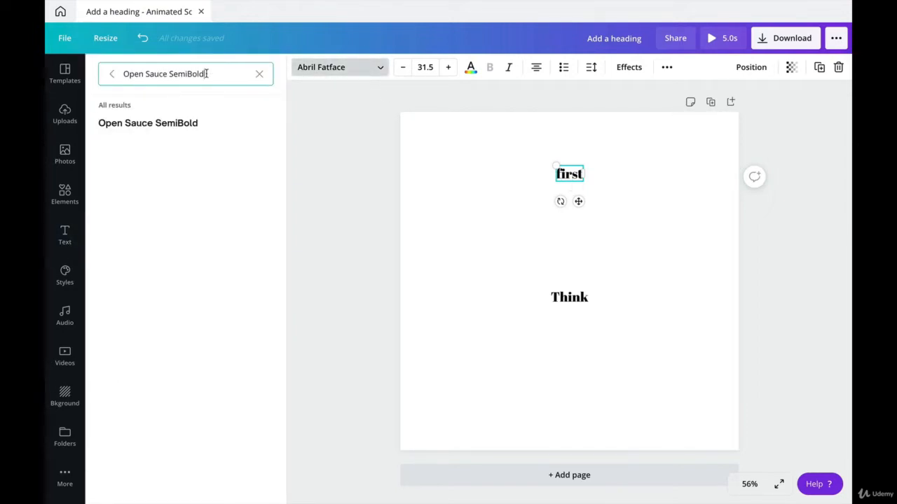
{"action": "left_click", "coordinate": [189, 126]}
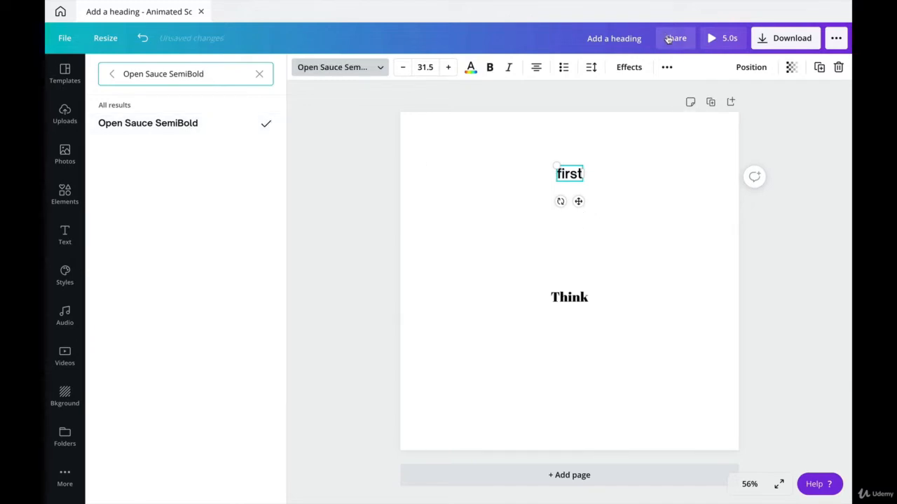
{"action": "left_click", "coordinate": [667, 68]}
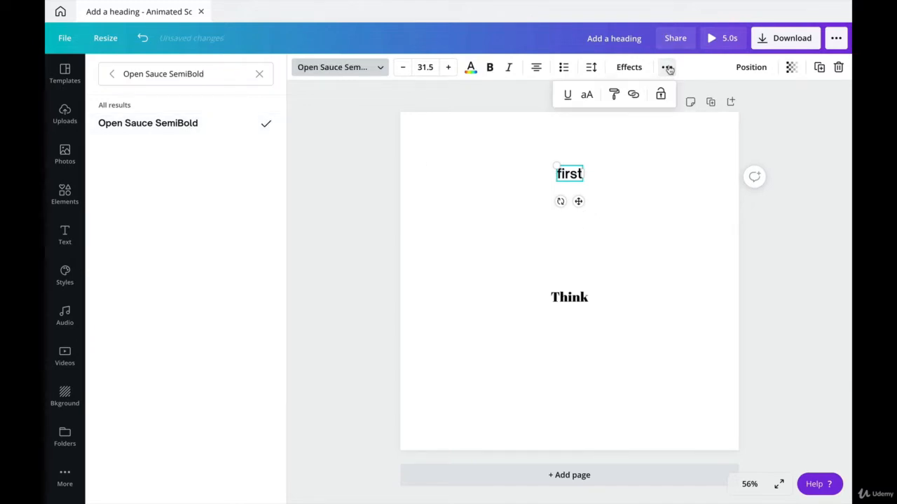
{"action": "left_click", "coordinate": [587, 97]}
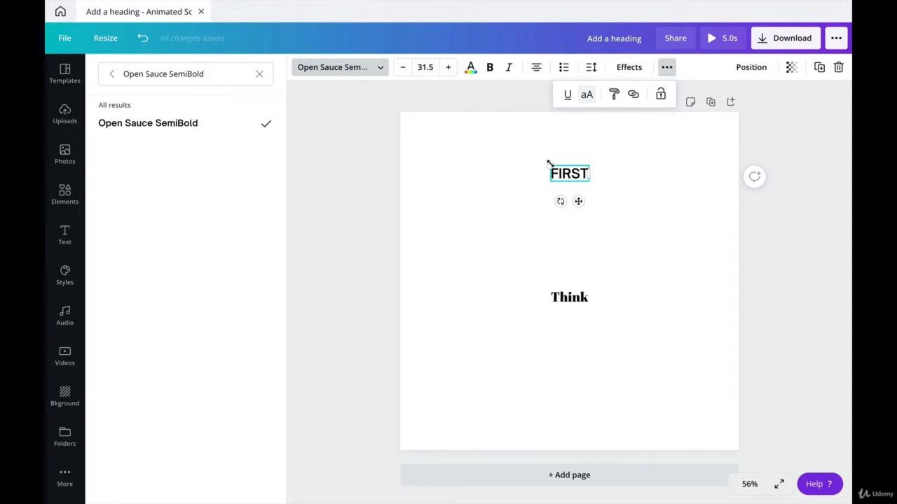
- Enlarge the FIRST text and set its font size to 45
{"action": "left_click_drag", "start_coordinate": [550, 166], "coordinate": [514, 170]}
{"action": "left_click", "coordinate": [403, 68]}
{"action": "left_click", "coordinate": [403, 68]}
{"action": "left_click", "coordinate": [403, 68]}
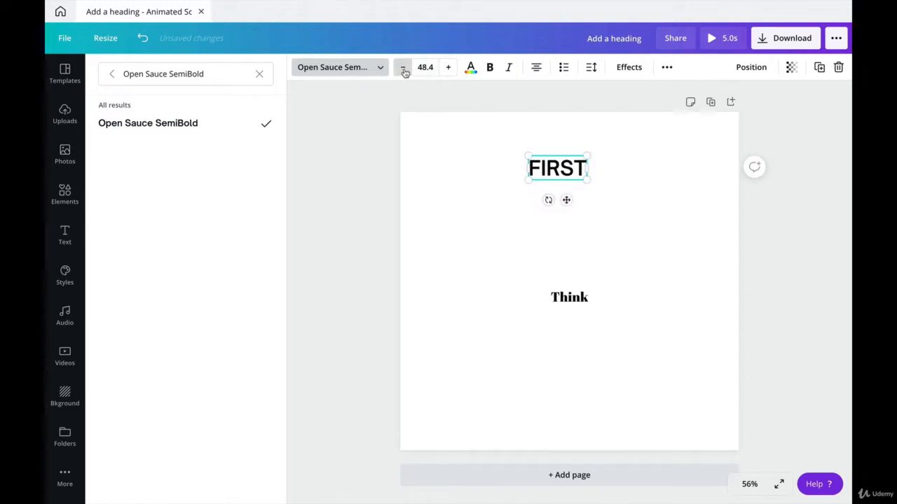
{"action": "left_click", "coordinate": [403, 68]}
{"action": "left_click", "coordinate": [403, 68]}
{"action": "left_click", "coordinate": [403, 68]}
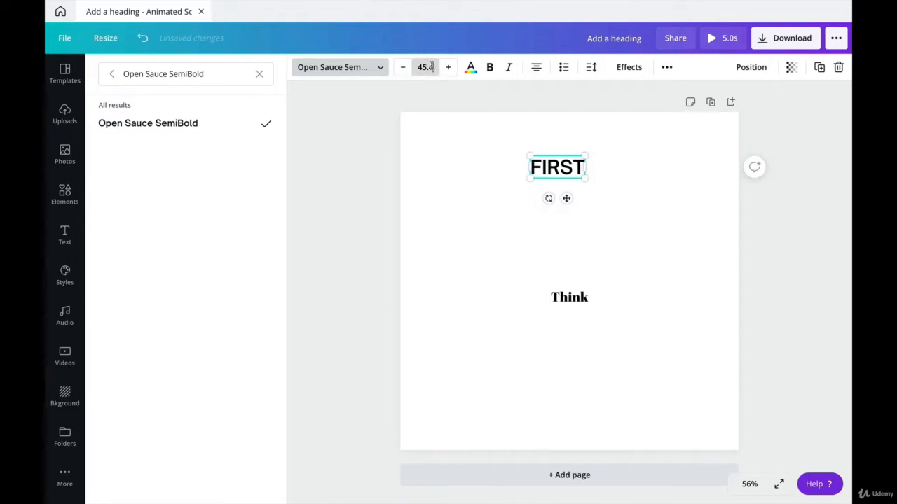
{"action": "left_click", "coordinate": [428, 67]}
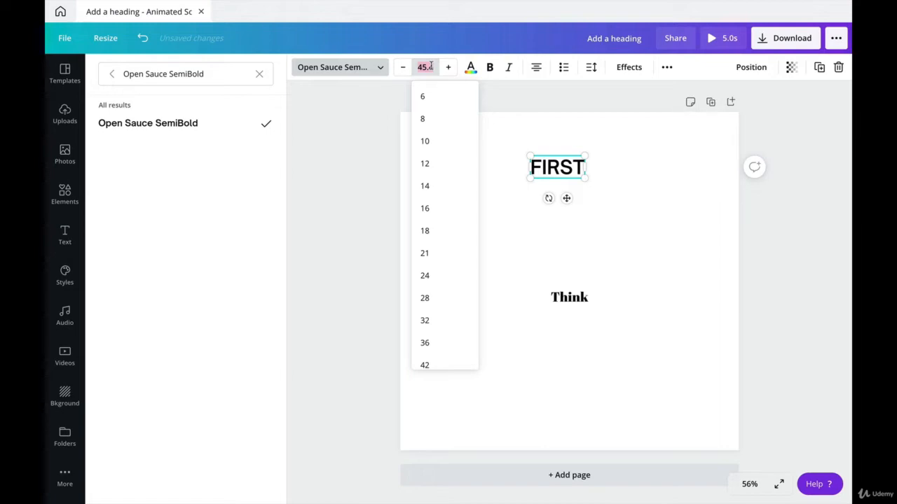
{"action": "left_click", "coordinate": [430, 65]}
{"action": "key", "text": "BackSpace"}
{"action": "key", "text": "BackSpace"}
{"action": "key", "text": "Return"}
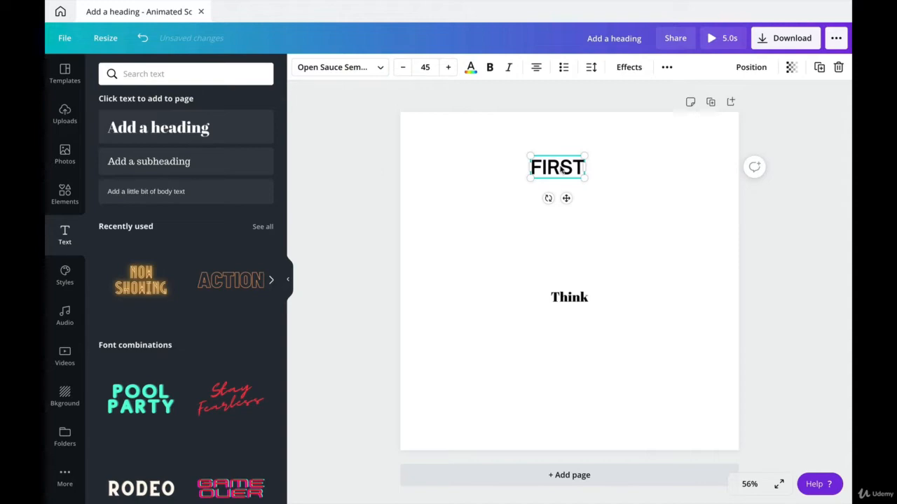
- Center the FIRST text horizontally on the page and deselect it
{"action": "left_click", "coordinate": [750, 68]}
{"action": "left_click", "coordinate": [707, 170]}
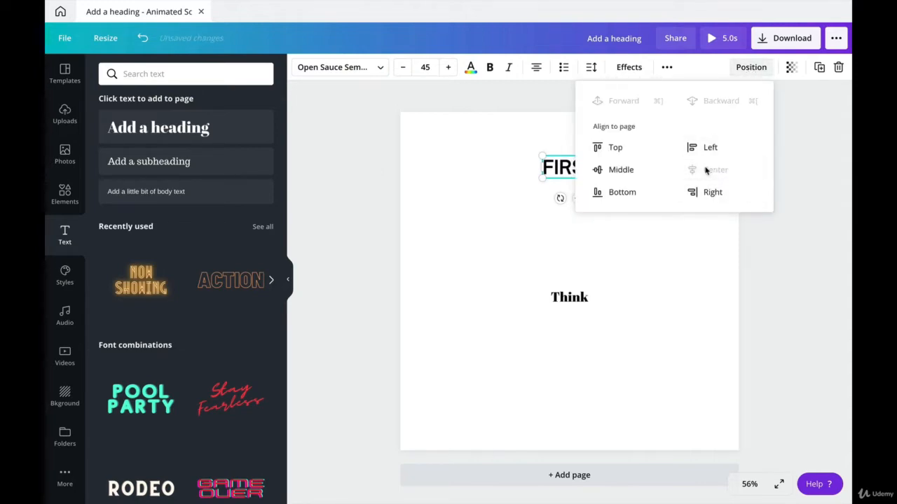
{"action": "left_click", "coordinate": [676, 300]}
{"action": "left_click", "coordinate": [674, 306]}
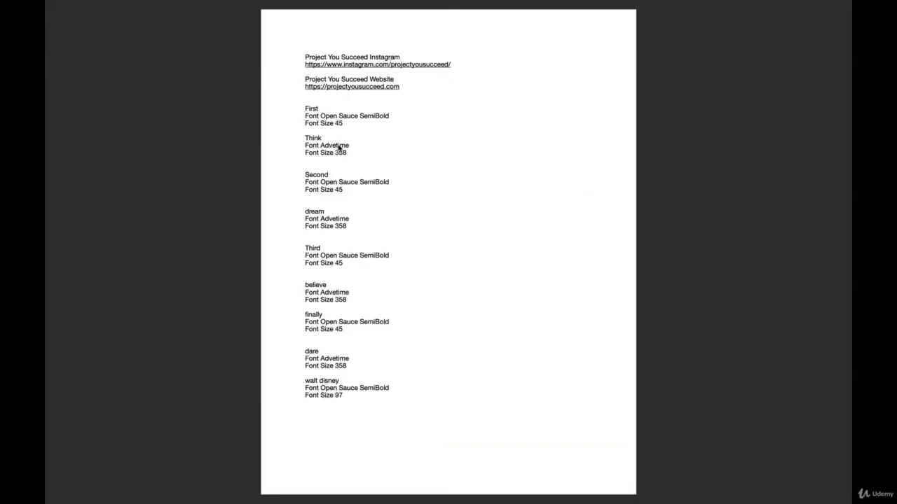
- Set the Think text to the Advetime font, its name copied from the notes document, at size 358
{"action": "double_click", "coordinate": [339, 146]}
{"action": "left_click", "coordinate": [343, 141]}
{"action": "double_click", "coordinate": [346, 145]}
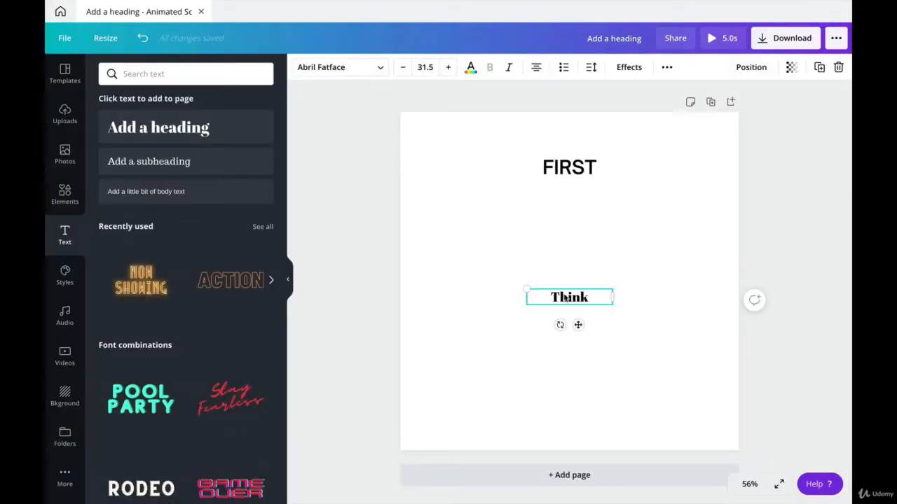
{"action": "left_click", "coordinate": [379, 67]}
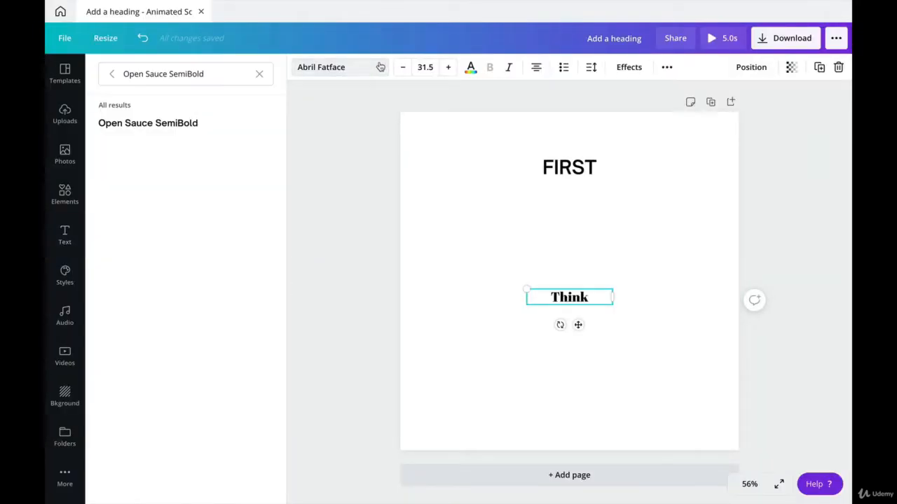
{"action": "double_click", "coordinate": [178, 71]}
{"action": "triple_click", "coordinate": [177, 71]}
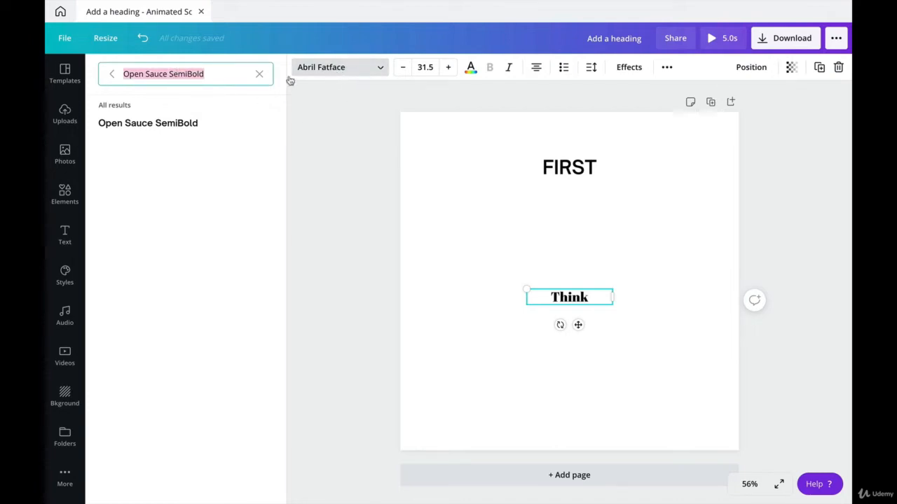
{"action": "type", "text": "Advetime"}
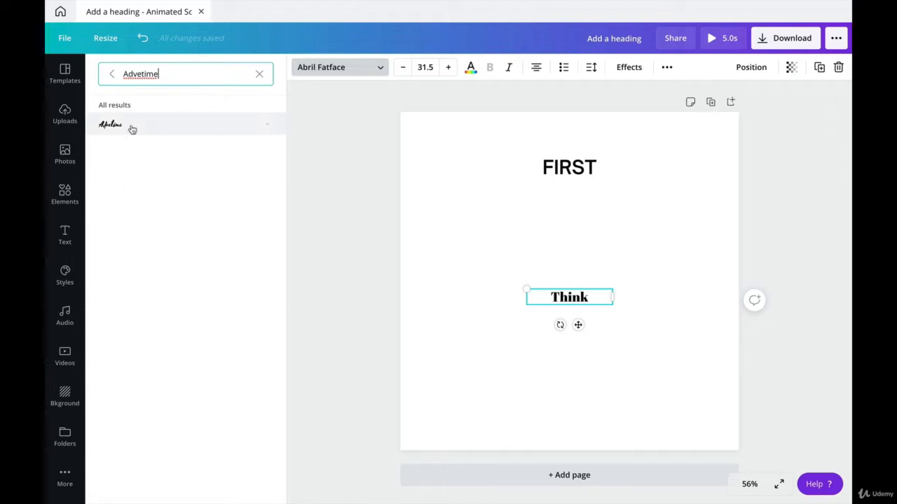
{"action": "left_click", "coordinate": [120, 127]}
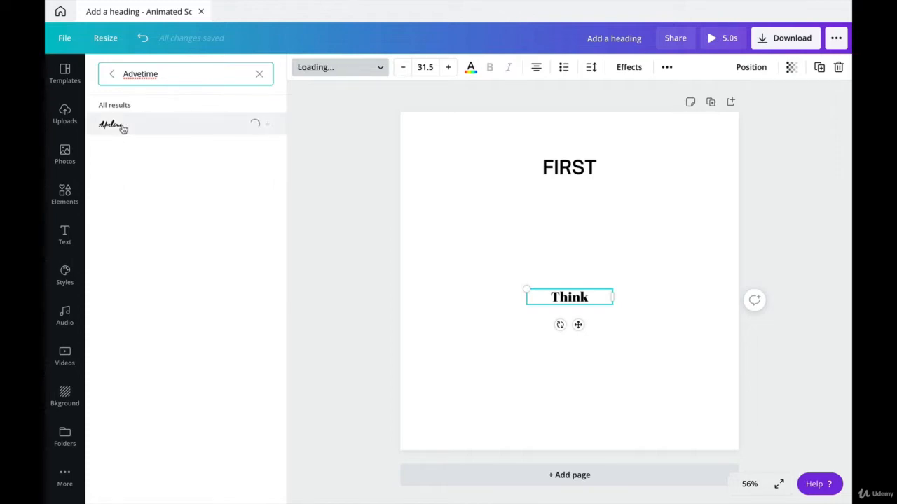
{"action": "left_click", "coordinate": [425, 67]}
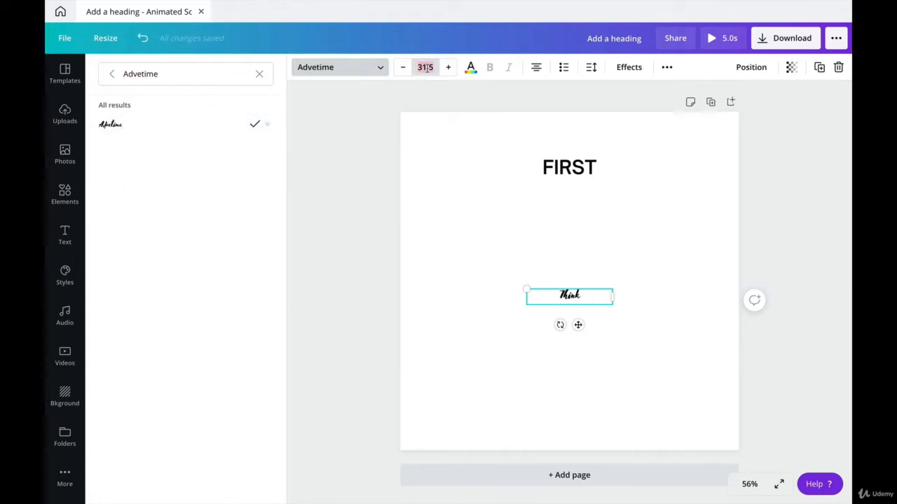
{"action": "type", "text": "358"}
{"action": "key", "text": "Return"}
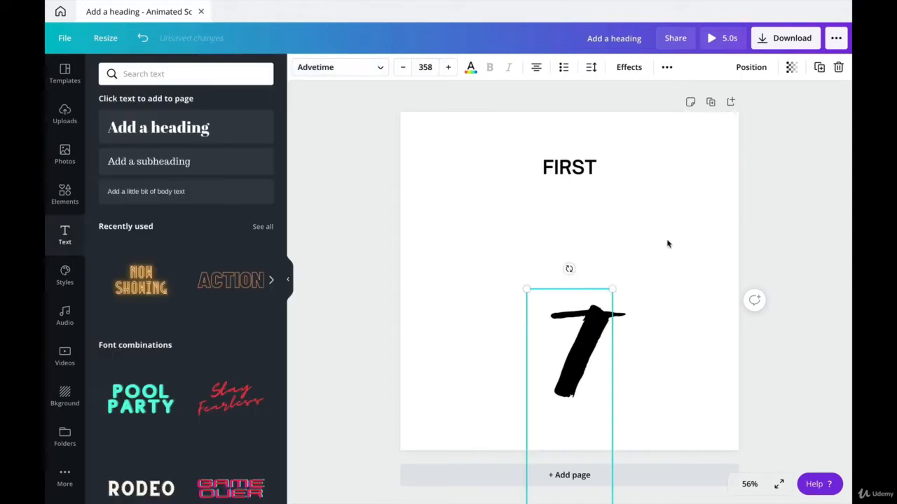
- Move the Think text toward the page's upper left and widen its box so the whole word fits on one line
{"action": "left_click", "coordinate": [684, 278]}
{"action": "left_click_drag", "start_coordinate": [596, 369], "coordinate": [504, 201]}
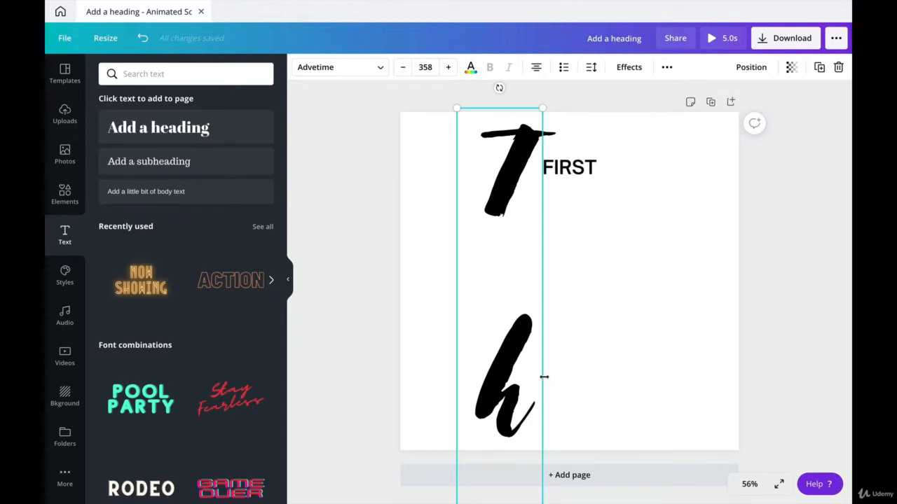
{"action": "left_click_drag", "start_coordinate": [544, 377], "coordinate": [707, 355]}
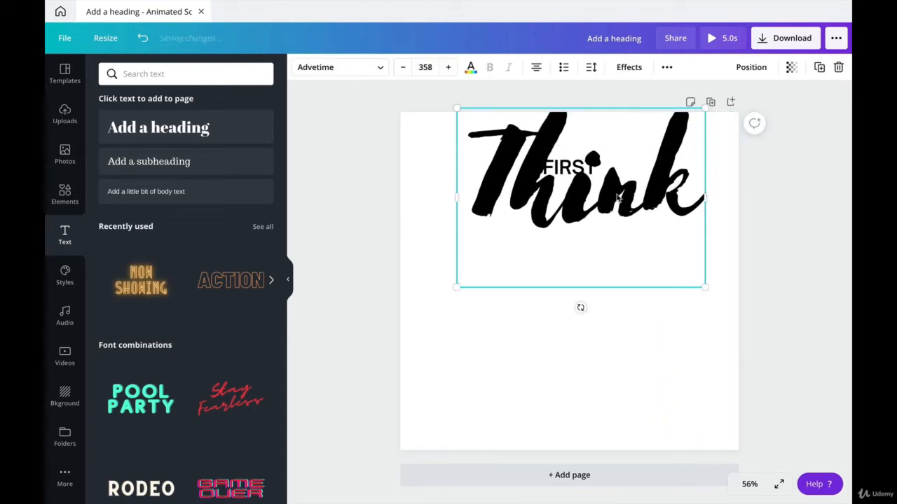
- Move the word "Think" below the "FIRST" heading, center it horizontally on the page and lower it towards the page bottom
{"action": "left_click_drag", "start_coordinate": [615, 197], "coordinate": [599, 349]}
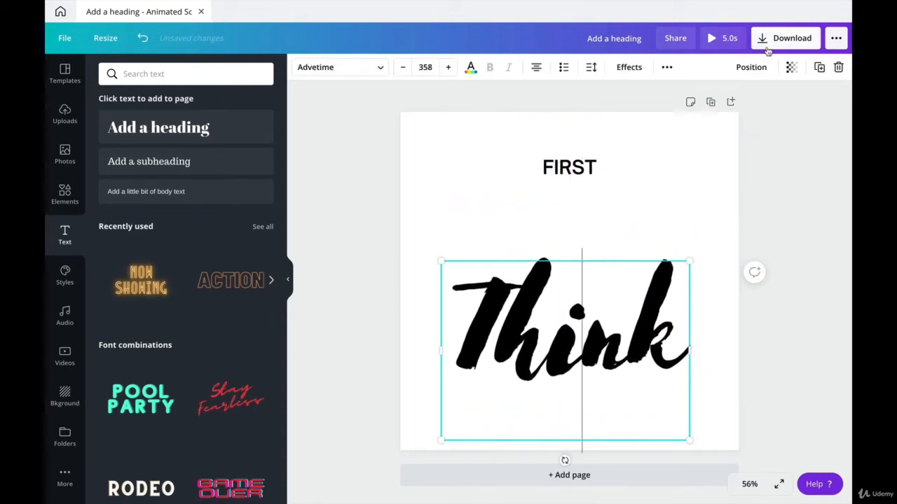
{"action": "left_click", "coordinate": [762, 71]}
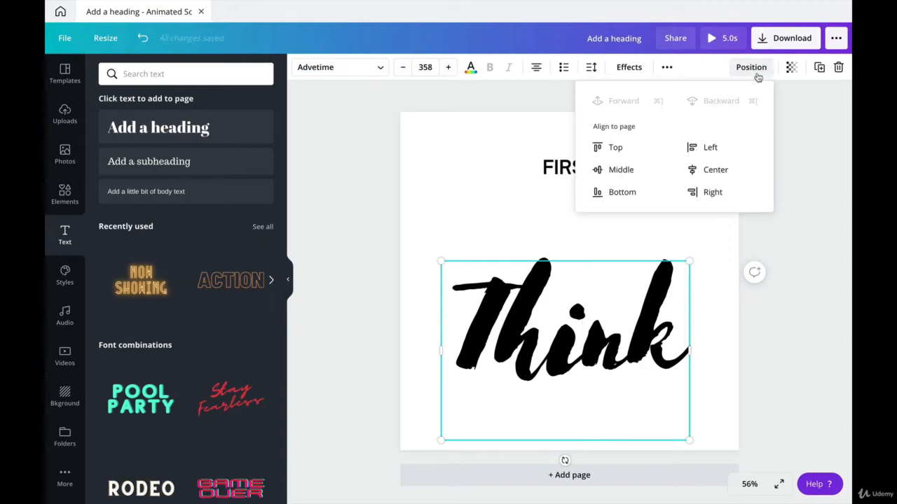
{"action": "left_click", "coordinate": [707, 172]}
{"action": "left_click", "coordinate": [489, 233]}
{"action": "left_click_drag", "start_coordinate": [569, 335], "coordinate": [569, 370]}
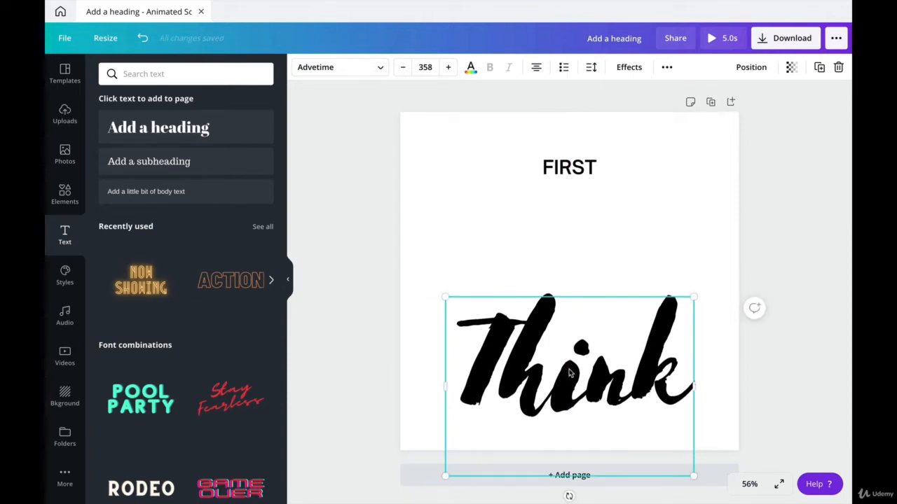
{"action": "left_click", "coordinate": [834, 202]}
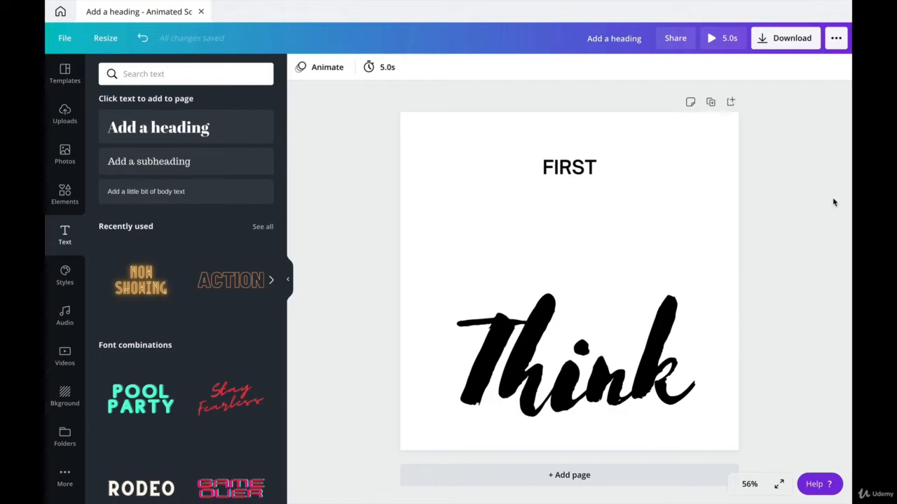
- Duplicate the finished page four times to make a five-page design
{"action": "left_click", "coordinate": [708, 102]}
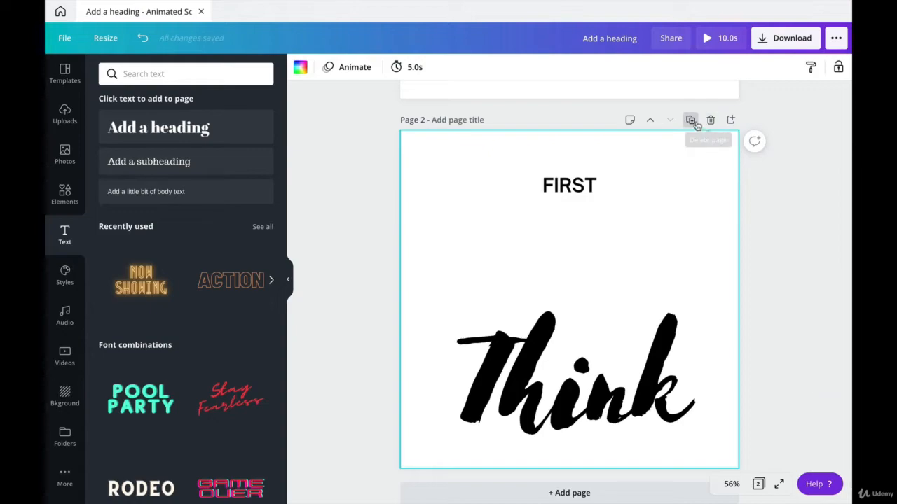
{"action": "left_click", "coordinate": [693, 122]}
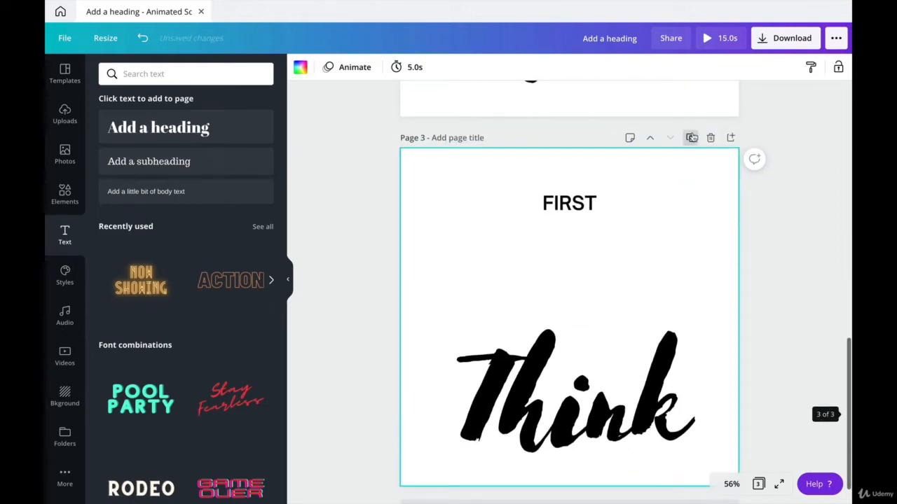
{"action": "left_click", "coordinate": [691, 137]}
{"action": "left_click", "coordinate": [690, 138]}
- Replace the heading "FIRST" on page 2 with "SECOND"
{"action": "scroll", "coordinate": [605, 144], "scroll_direction": "up", "scroll_amount": 10}
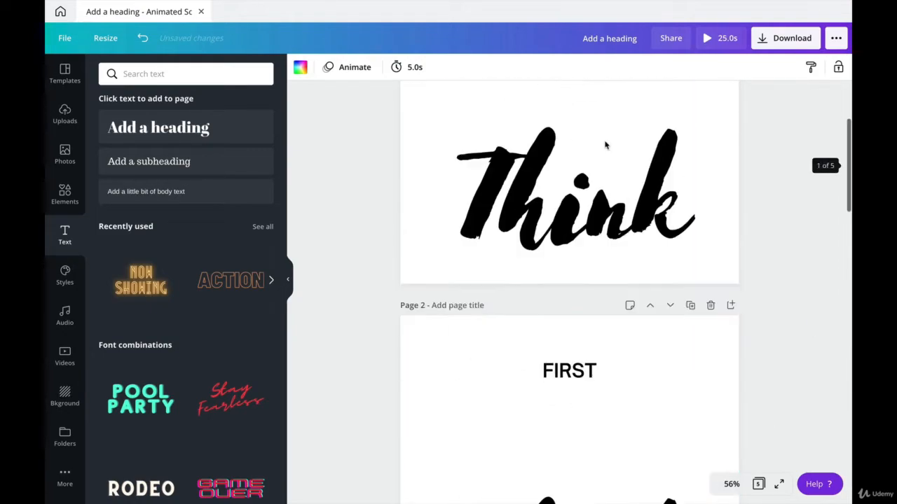
{"action": "scroll", "coordinate": [606, 143], "scroll_direction": "up", "scroll_amount": 3}
{"action": "scroll", "coordinate": [605, 145], "scroll_direction": "down", "scroll_amount": 5}
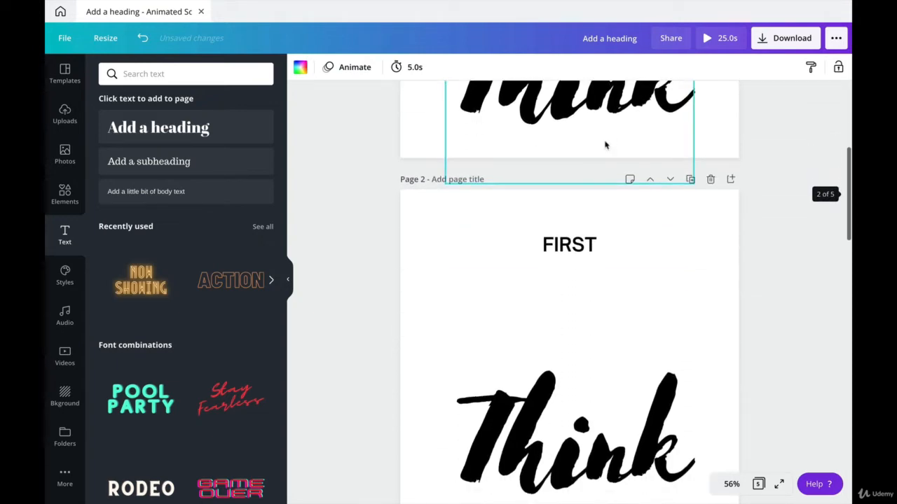
{"action": "double_click", "coordinate": [561, 245]}
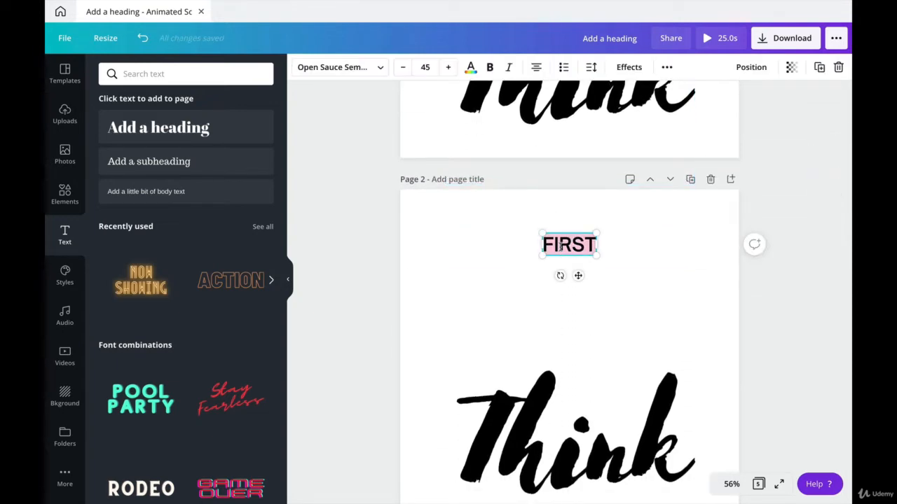
{"action": "type", "text": "SECOND"}
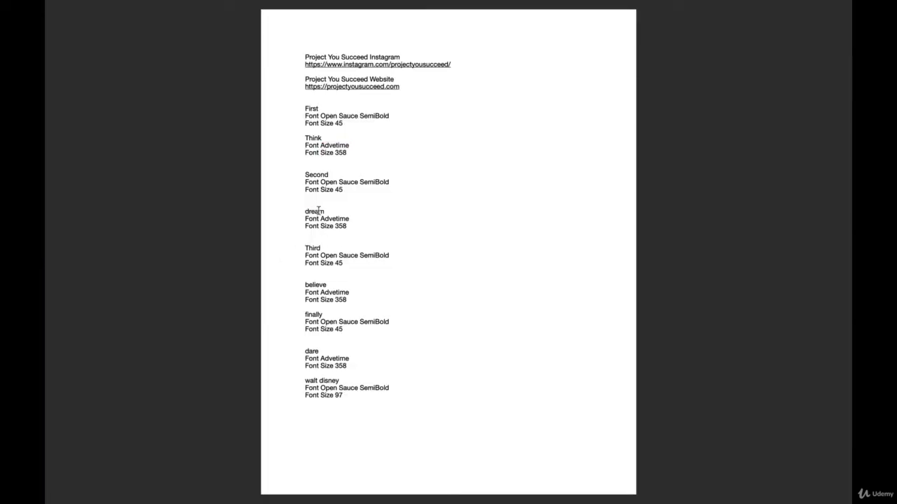
- Replace "Think" on page 2 with "Dream", using the word from the notes document, and widen its text box to fit one line
{"action": "double_click", "coordinate": [319, 211]}
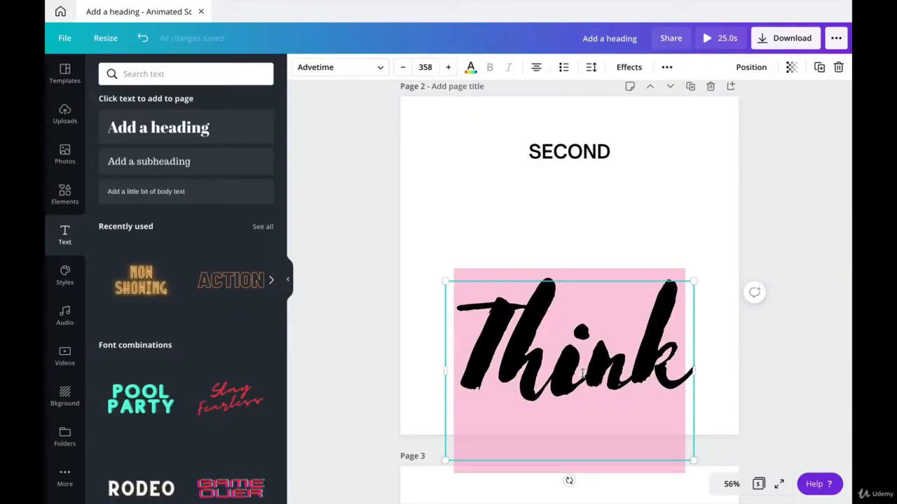
{"action": "type", "text": "drea"}
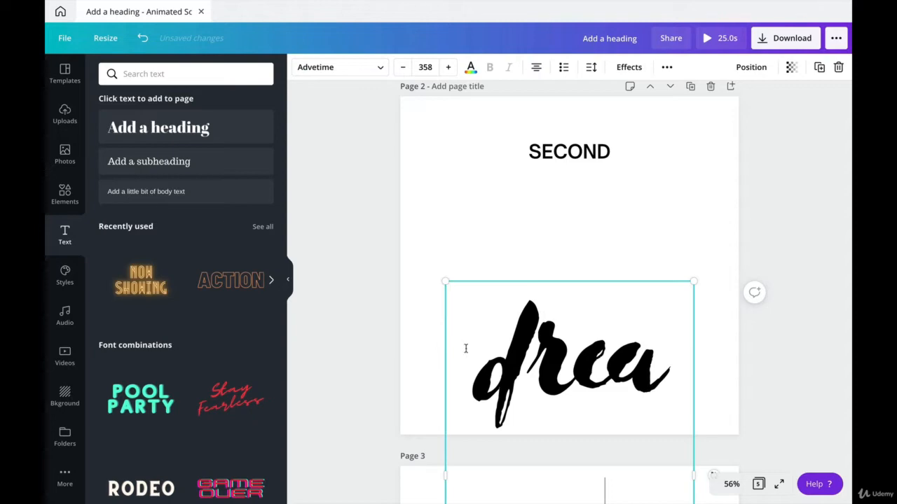
{"action": "left_click", "coordinate": [514, 355]}
{"action": "left_click_drag", "start_coordinate": [506, 355], "coordinate": [489, 359]}
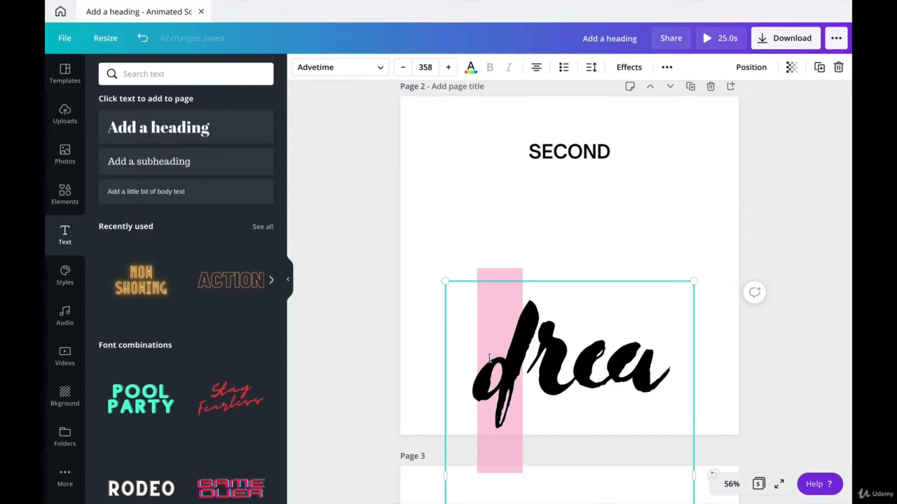
{"action": "type", "text": "D"}
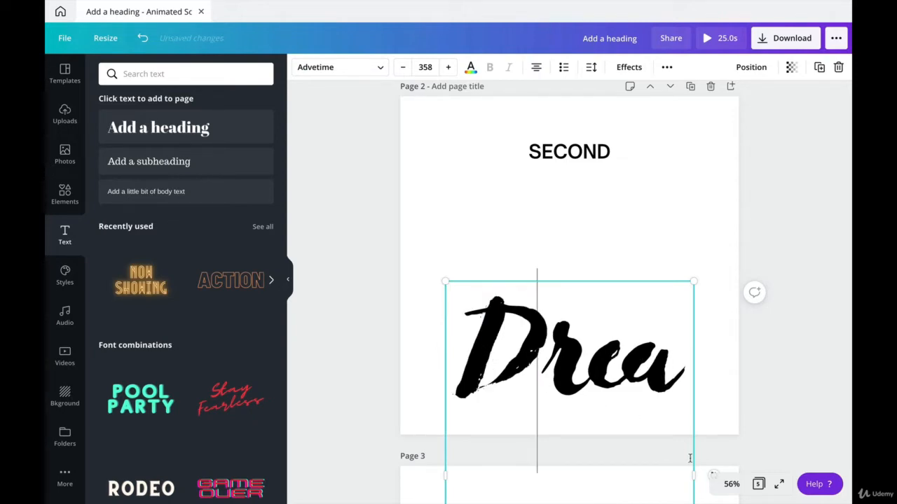
{"action": "left_click_drag", "start_coordinate": [696, 473], "coordinate": [742, 459]}
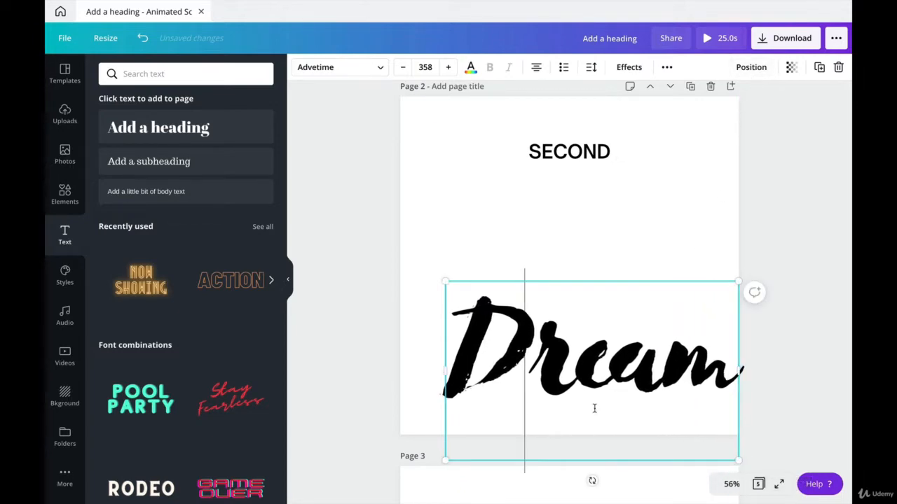
- Center the word "Dream" horizontally on page 2
{"action": "left_click", "coordinate": [751, 67]}
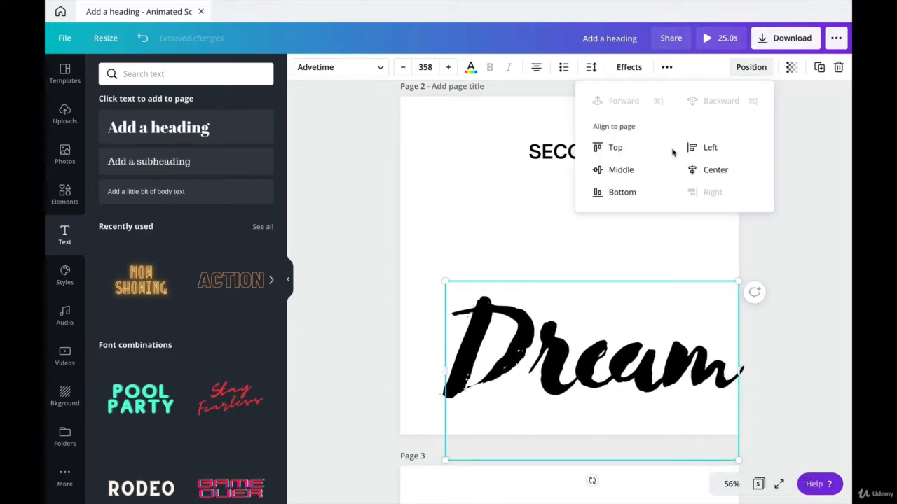
{"action": "left_click", "coordinate": [691, 168]}
{"action": "left_click", "coordinate": [791, 296]}
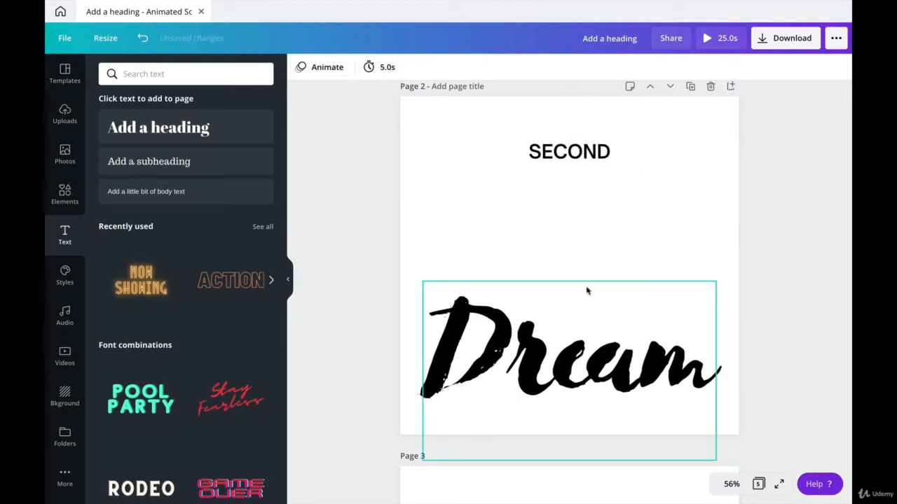
- Replace the heading "FIRST" on page 3 with "THIRD"
{"action": "scroll", "coordinate": [586, 290], "scroll_direction": "down", "scroll_amount": 2}
{"action": "scroll", "coordinate": [587, 290], "scroll_direction": "down", "scroll_amount": 5}
{"action": "left_click", "coordinate": [565, 204]}
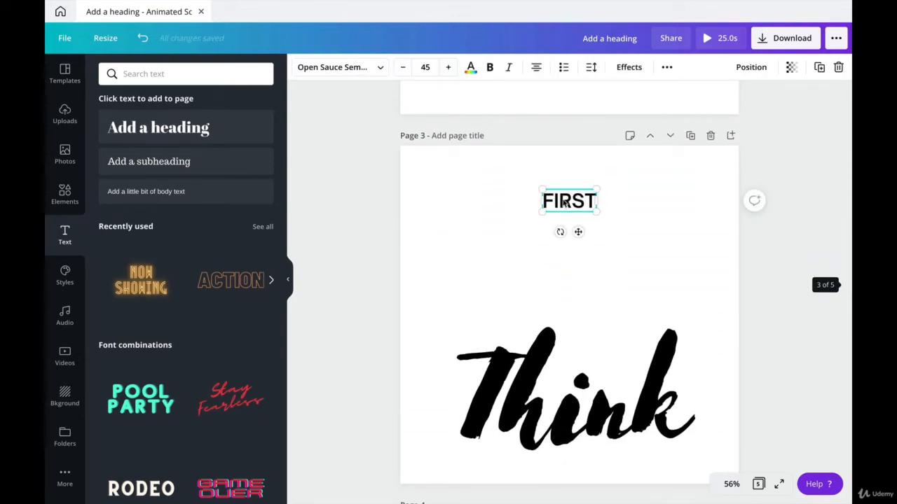
{"action": "left_click", "coordinate": [562, 200]}
{"action": "type", "text": "THIRD"}
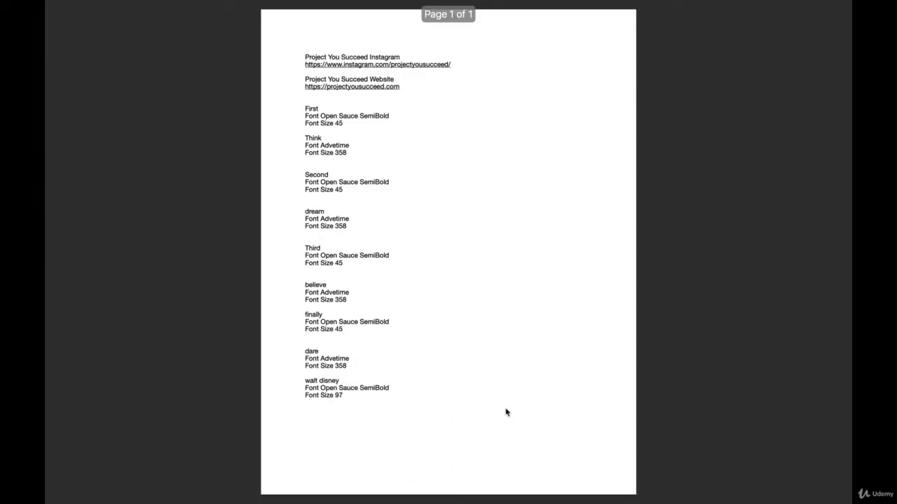
- Copy "believe" from the notes document, replace "Think" on page 3 with it and capitalize it as "Believe"
{"action": "double_click", "coordinate": [319, 282]}
{"action": "key", "text": "ctrl+c"}
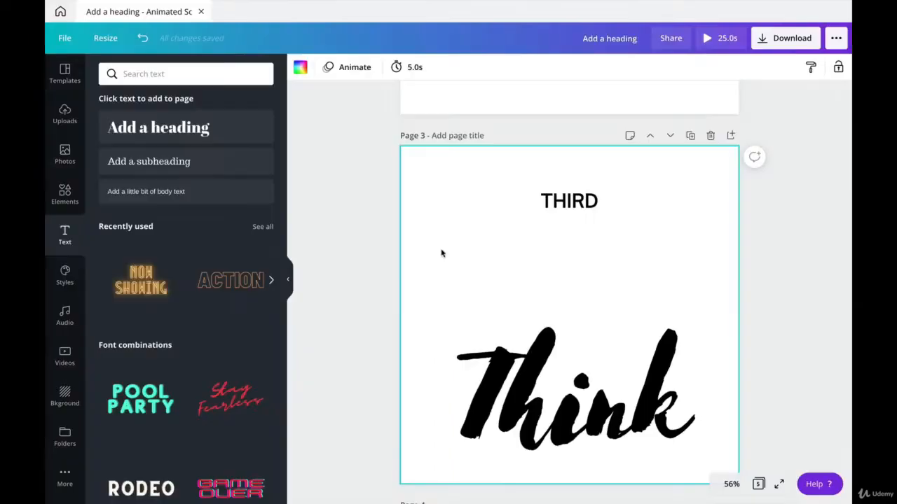
{"action": "left_click", "coordinate": [515, 379]}
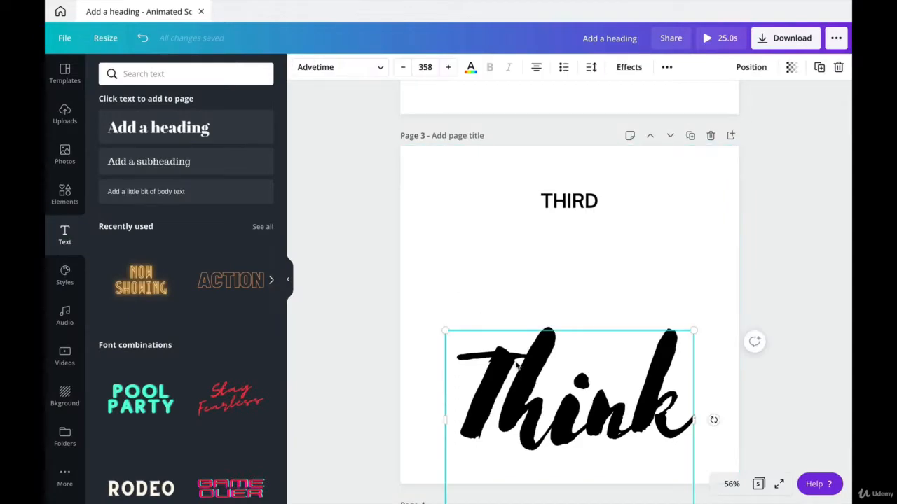
{"action": "scroll", "coordinate": [514, 360], "scroll_direction": "down", "scroll_amount": 1}
{"action": "double_click", "coordinate": [515, 360]}
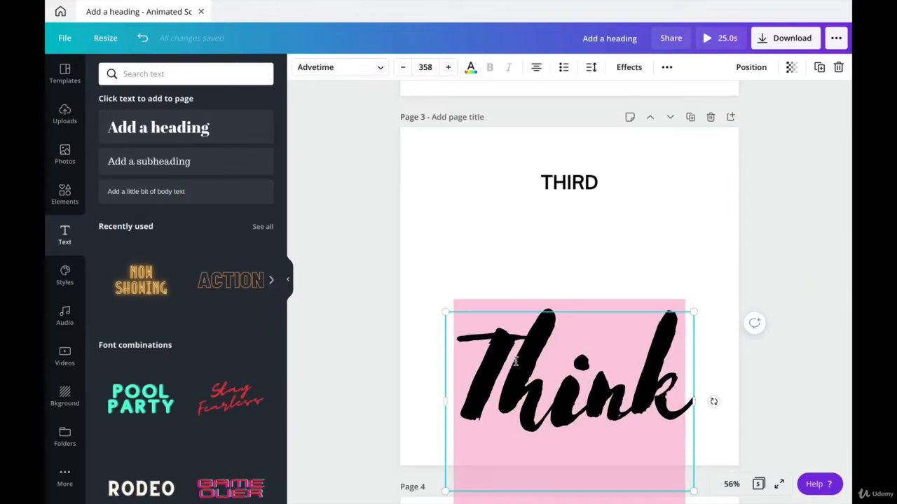
{"action": "key", "text": "ctrl+v"}
{"action": "left_click_drag", "start_coordinate": [493, 365], "coordinate": [475, 364]}
{"action": "type", "text": "B"}
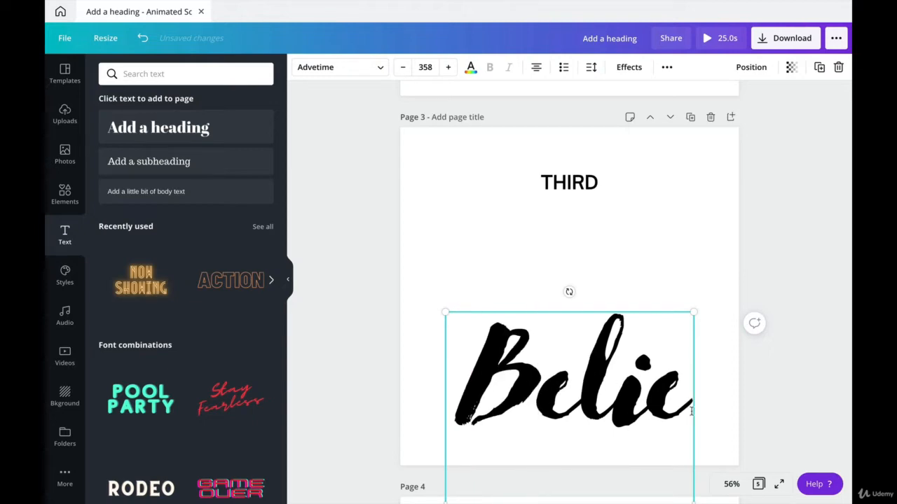
- Widen the "Believe" text box to about 1,076 so the whole word fits on one line
{"action": "left_click", "coordinate": [717, 406]}
{"action": "left_click", "coordinate": [635, 403]}
{"action": "left_click_drag", "start_coordinate": [698, 362], "coordinate": [782, 363]}
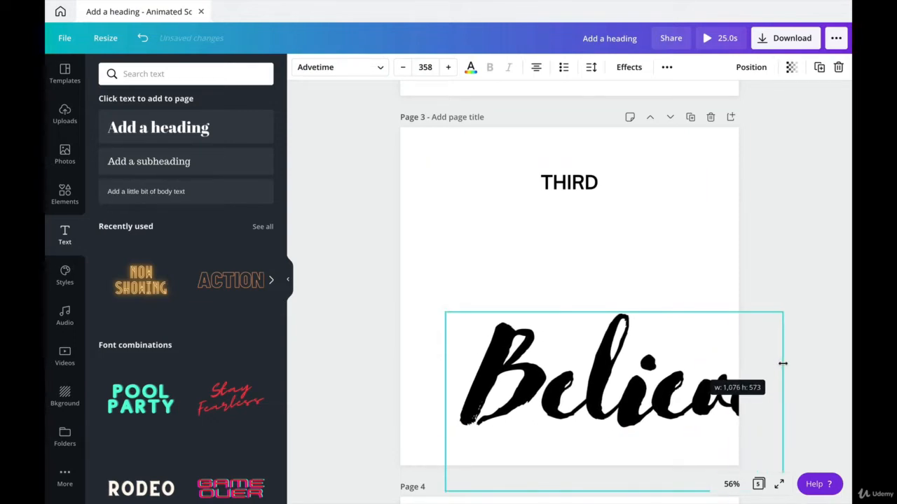
{"action": "left_click", "coordinate": [688, 257]}
- Move the word "Believe" back within page 3 and center it horizontally on the page
{"action": "left_click_drag", "start_coordinate": [663, 376], "coordinate": [617, 376]}
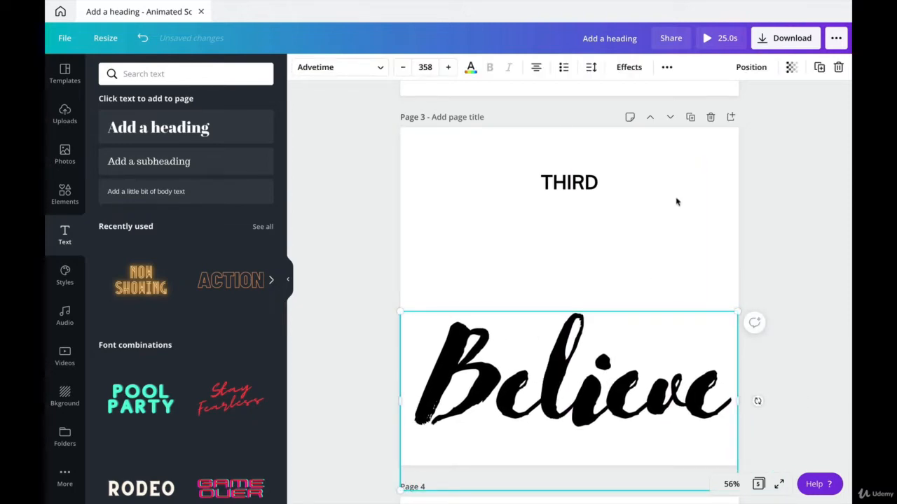
{"action": "left_click", "coordinate": [764, 66]}
{"action": "left_click", "coordinate": [694, 171]}
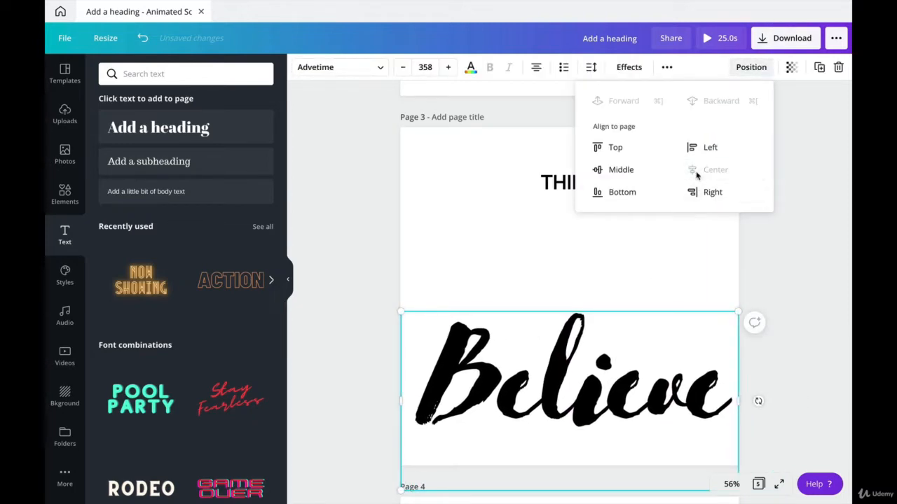
{"action": "left_click", "coordinate": [837, 289]}
- Replace the heading "FIRST" on page 4 with "FINALLY"
{"action": "scroll", "coordinate": [837, 289], "scroll_direction": "down", "scroll_amount": 5}
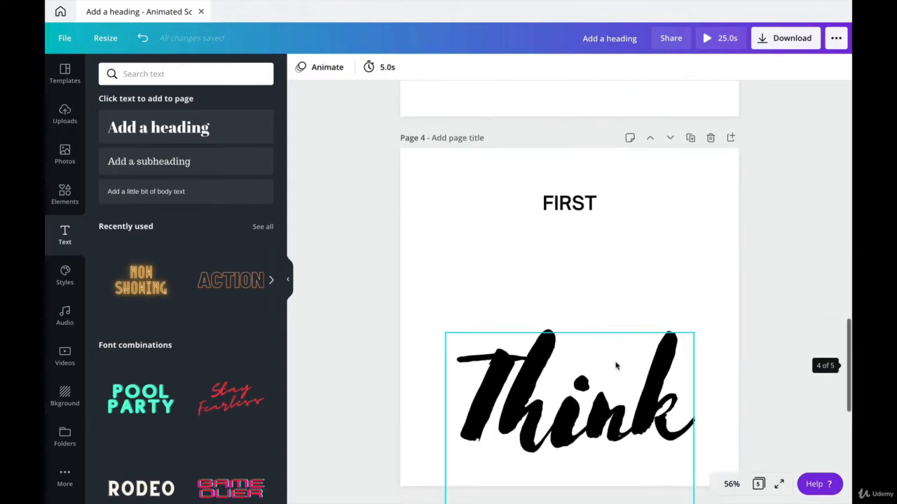
{"action": "double_click", "coordinate": [573, 202]}
{"action": "type", "text": "F"}
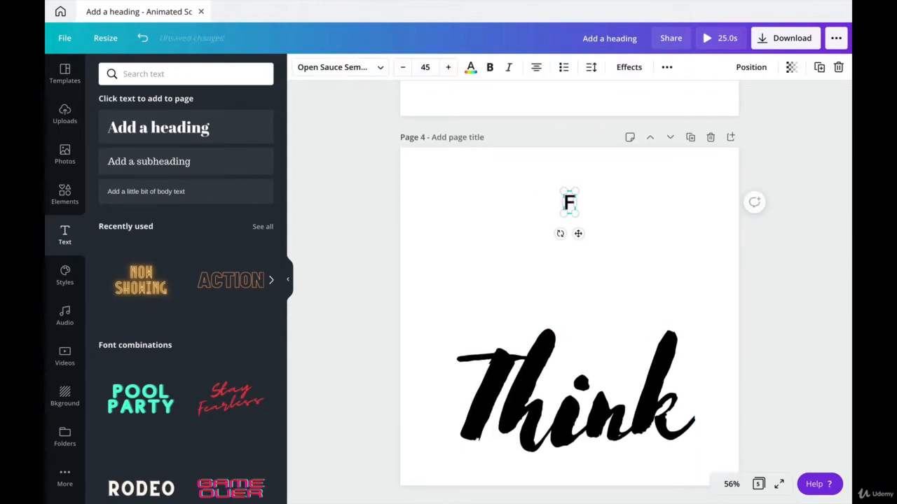
{"action": "type", "text": "INALLY"}
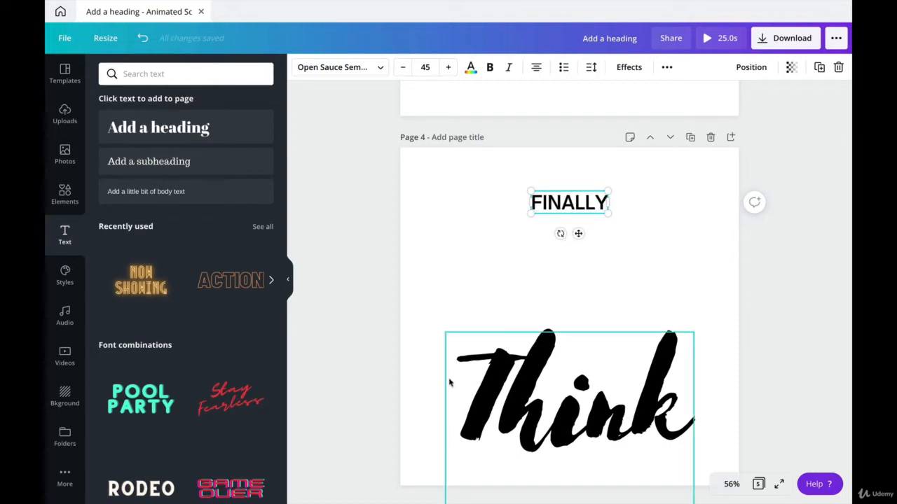
- Replace the word "Think" on page 4 with "Dare"
{"action": "double_click", "coordinate": [524, 387]}
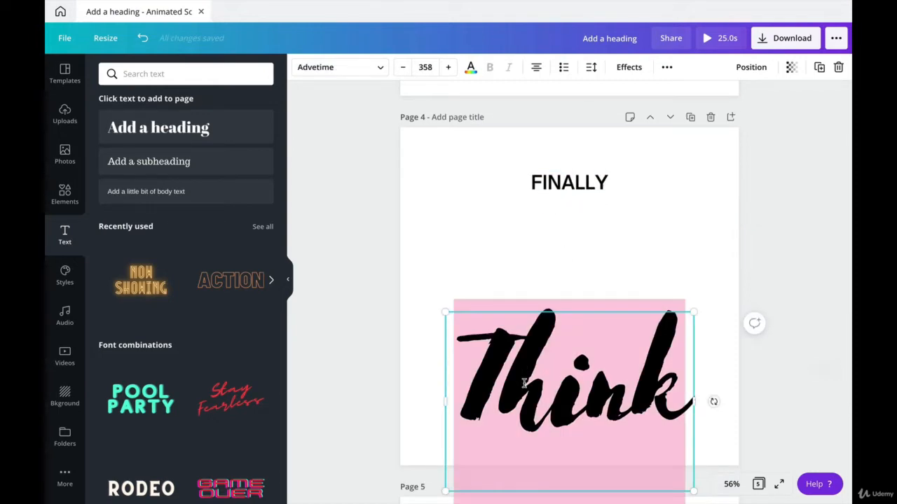
{"action": "type", "text": "Dare"}
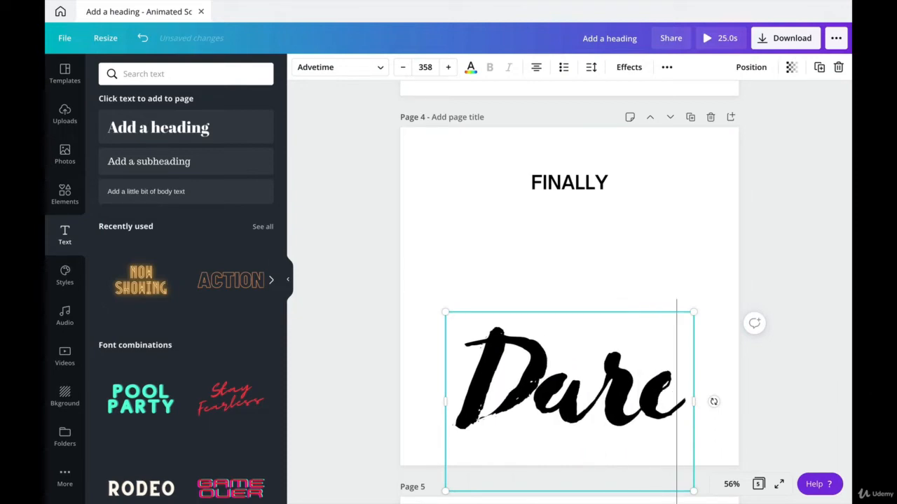
{"action": "left_click", "coordinate": [781, 233]}
- Replace the heading "FIRST" on page 5 with "WALT DISNEY" and select the word "Think" below it
{"action": "scroll", "coordinate": [781, 233], "scroll_direction": "down", "scroll_amount": 5}
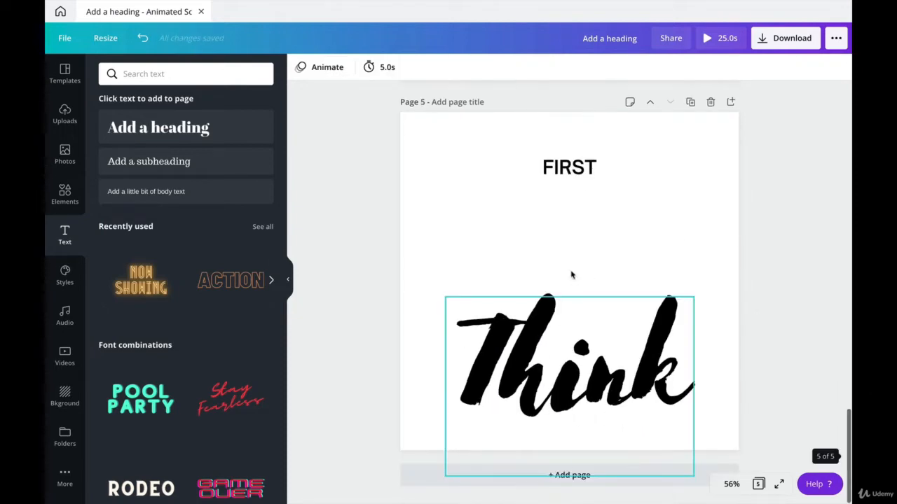
{"action": "left_click", "coordinate": [567, 167]}
{"action": "double_click", "coordinate": [566, 161]}
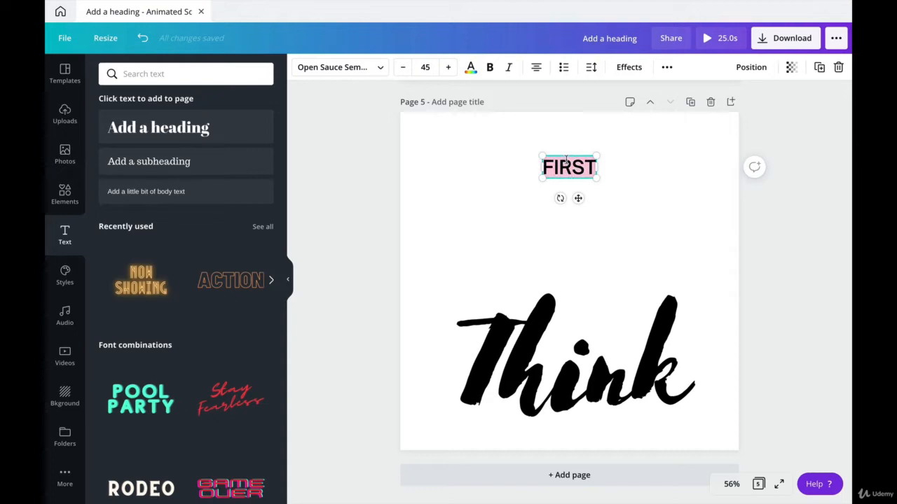
{"action": "type", "text": "WALT D"}
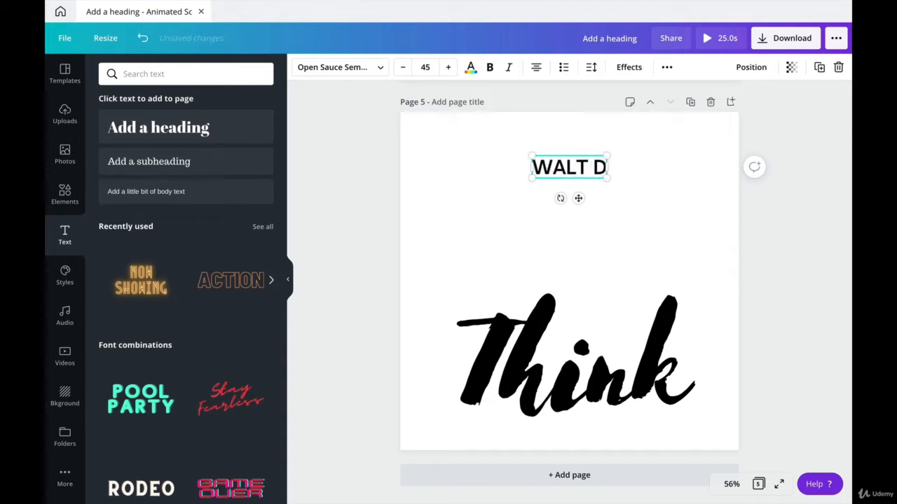
{"action": "type", "text": "ISNEY"}
{"action": "left_click", "coordinate": [570, 380]}
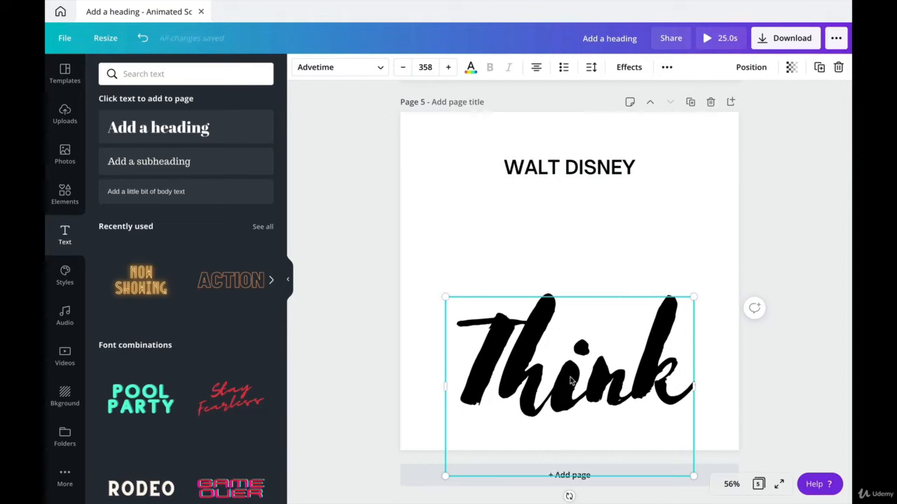
- Delete the word "Think" from page 5 and align the "WALT DISNEY" text to the vertical middle of the page
{"action": "key", "text": "Delete"}
{"action": "left_click", "coordinate": [578, 174]}
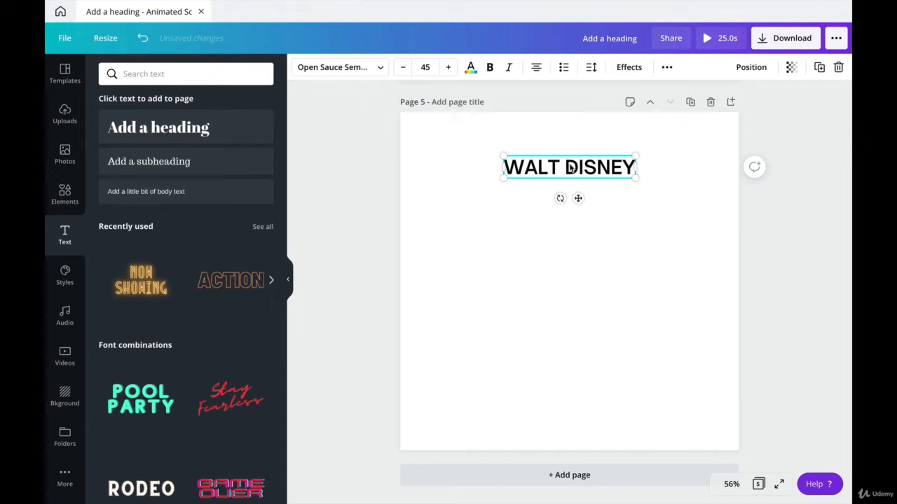
{"action": "left_click", "coordinate": [760, 68]}
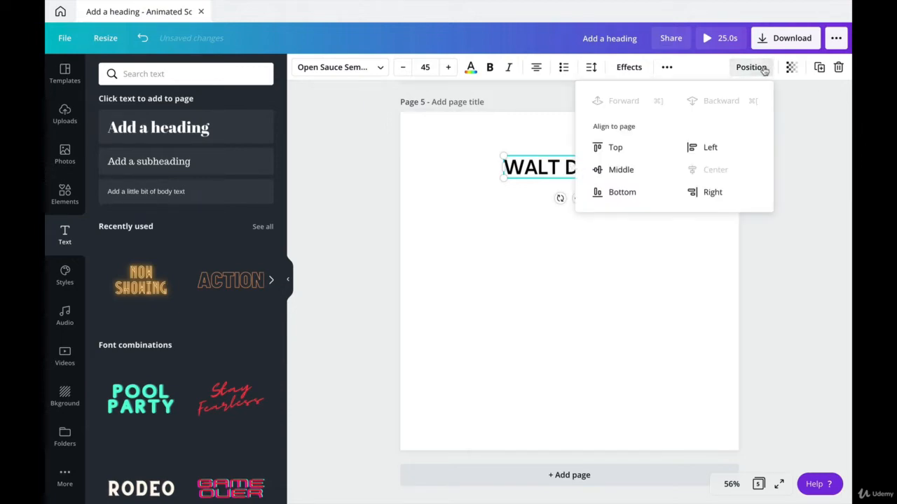
{"action": "left_click", "coordinate": [620, 171]}
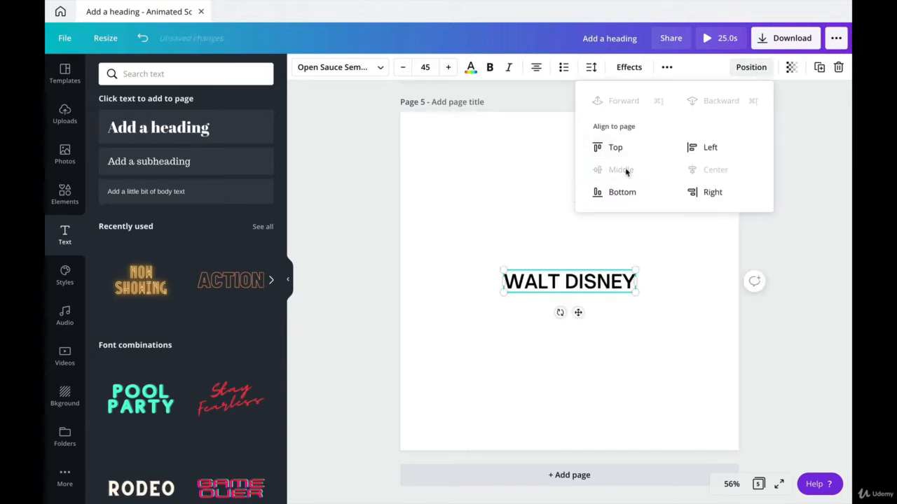
{"action": "left_click", "coordinate": [682, 299]}
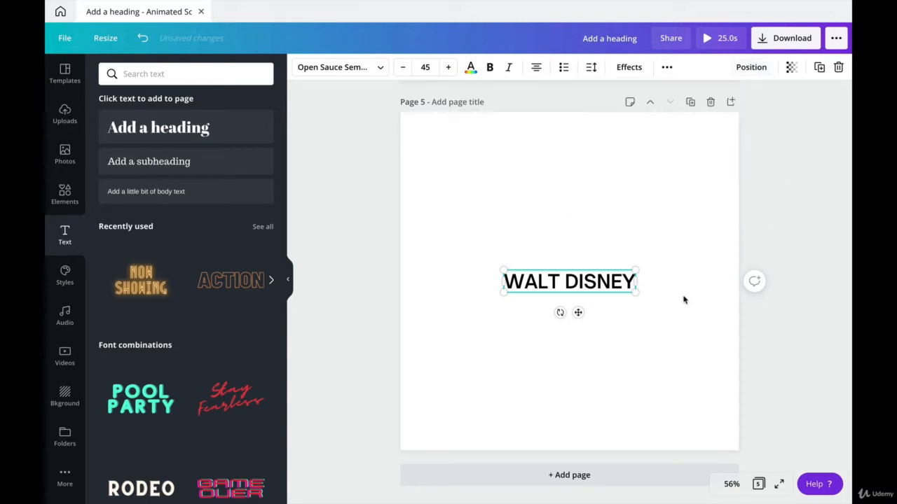
{"action": "left_click", "coordinate": [682, 299]}
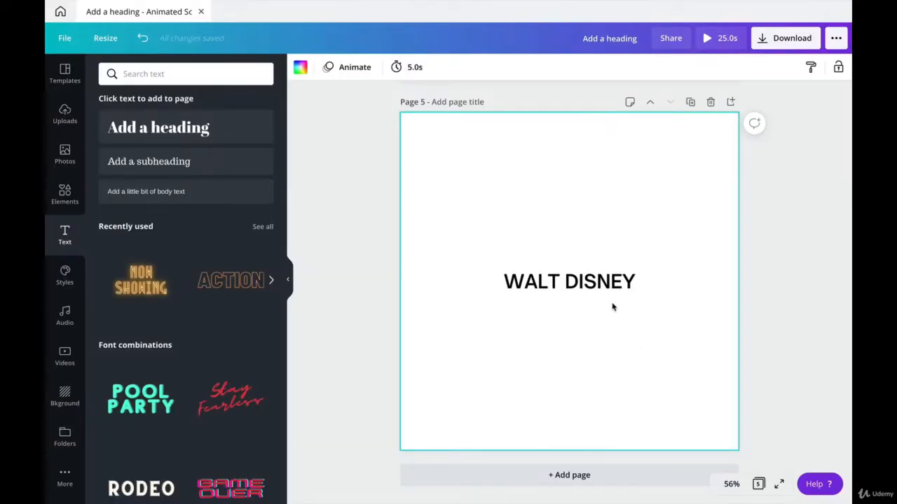
- Set the font size of the "WALT DISNEY" text on page 5 to 97
{"action": "left_click", "coordinate": [605, 284]}
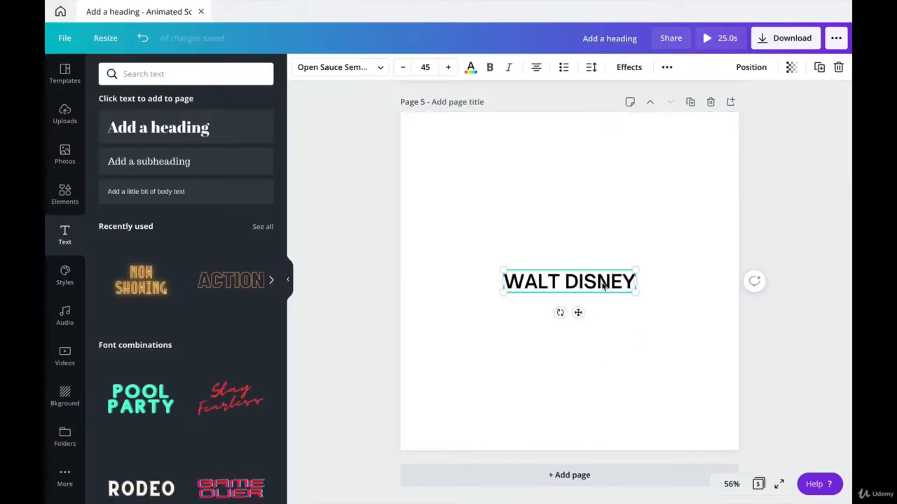
{"action": "left_click", "coordinate": [594, 302]}
{"action": "left_click", "coordinate": [557, 284]}
{"action": "left_click", "coordinate": [427, 63]}
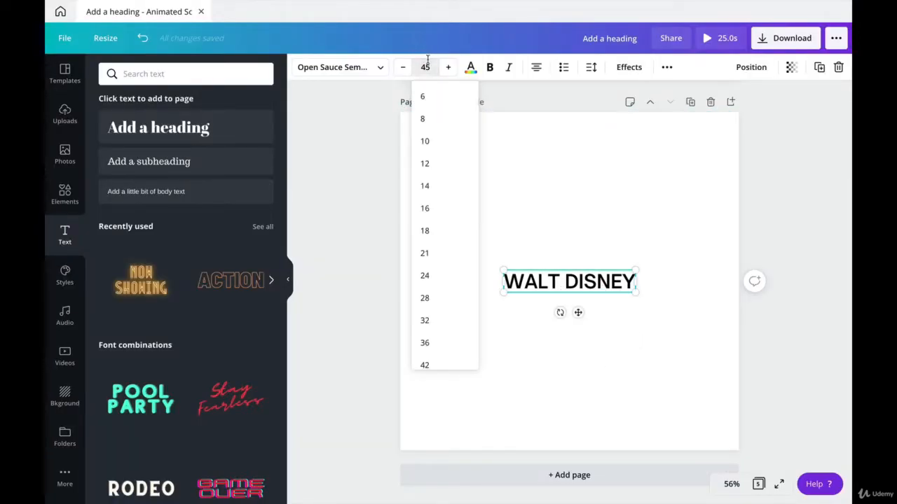
{"action": "left_click", "coordinate": [427, 63]}
{"action": "left_click", "coordinate": [427, 63]}
{"action": "type", "text": "97"}
{"action": "left_click", "coordinate": [565, 167]}
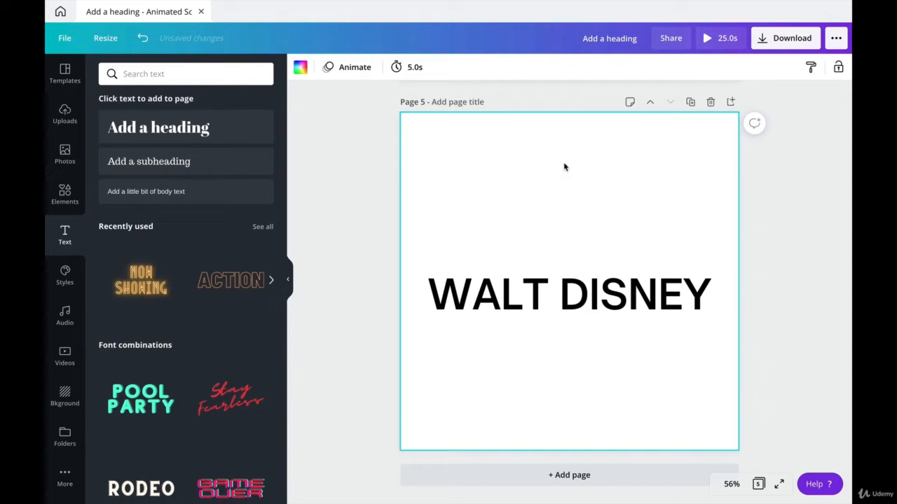
- Search the elements library for "think" and filter the results to animated graphics only
{"action": "scroll", "coordinate": [564, 167], "scroll_direction": "up", "scroll_amount": 20}
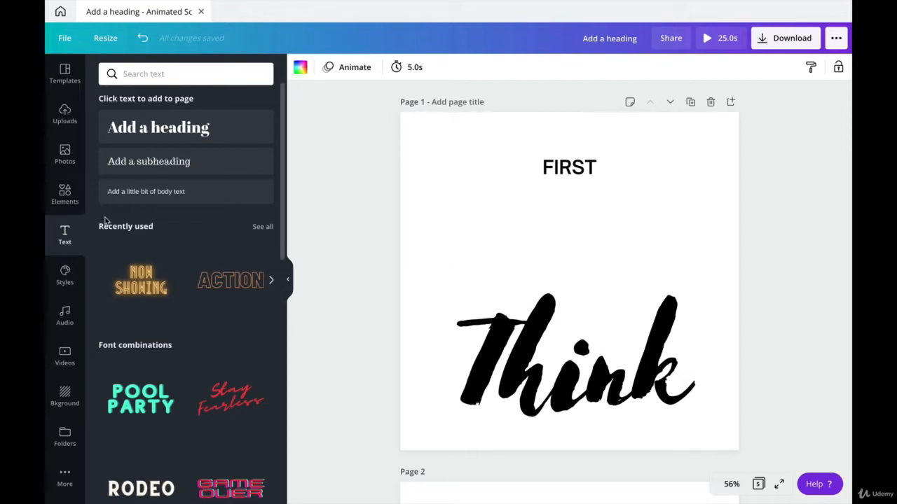
{"action": "left_click", "coordinate": [65, 196]}
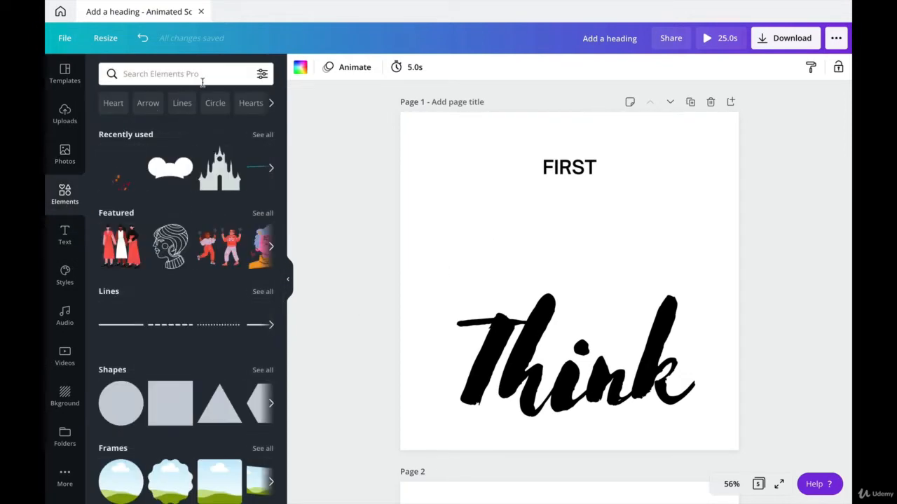
{"action": "left_click", "coordinate": [201, 80]}
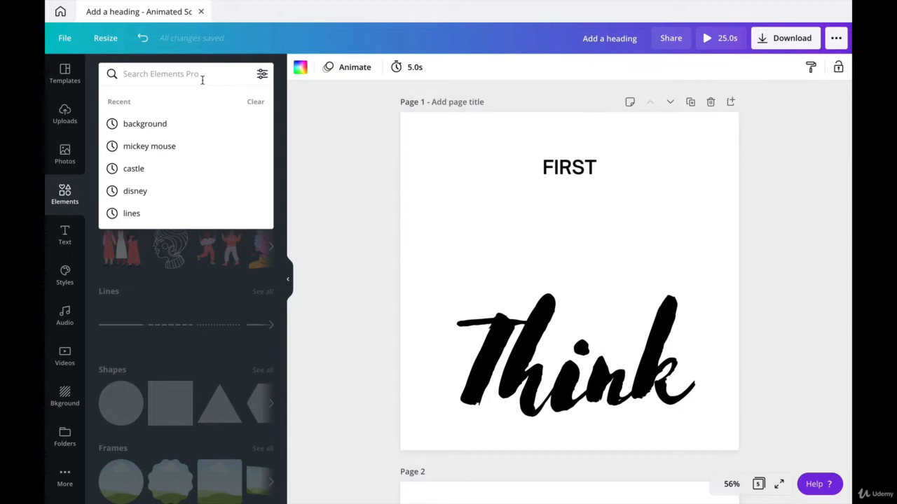
{"action": "type", "text": "think"}
{"action": "key", "text": "Return"}
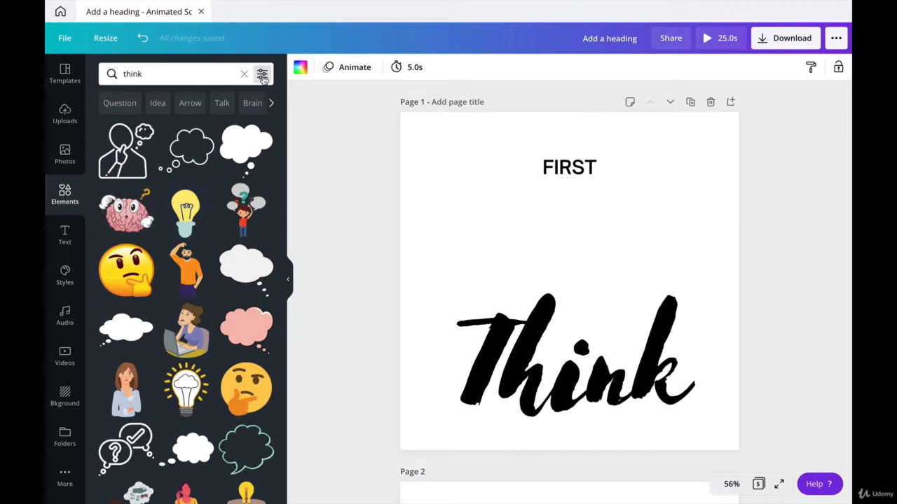
{"action": "left_click", "coordinate": [262, 74]}
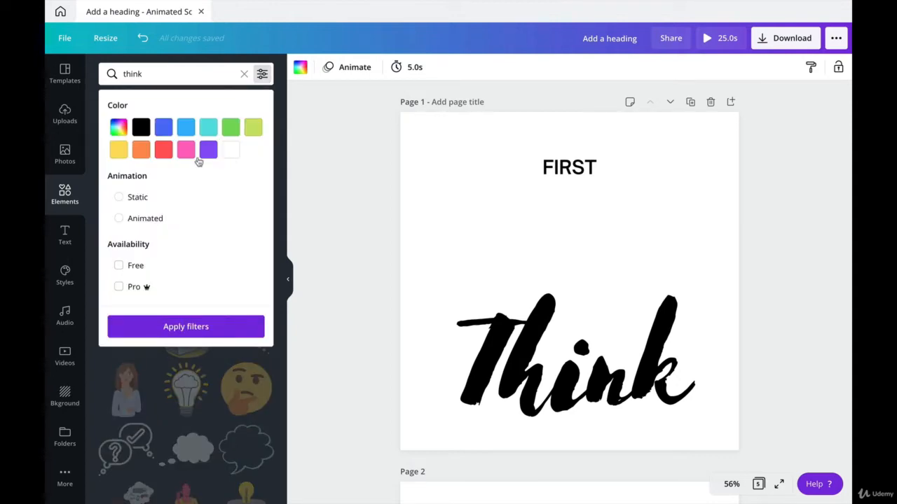
{"action": "left_click", "coordinate": [119, 221]}
{"action": "left_click", "coordinate": [191, 327]}
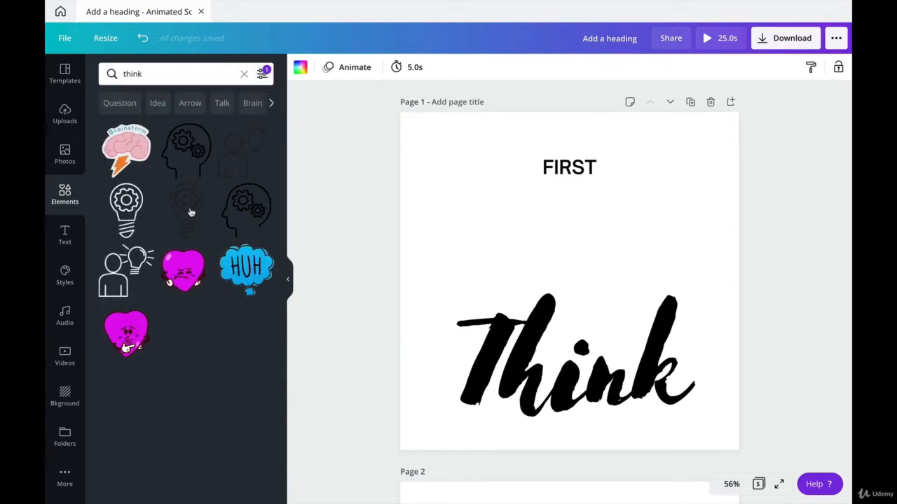
- Add the animated black head-with-gears graphic to page 1 and align it to the center and middle of the page
{"action": "left_click", "coordinate": [180, 145]}
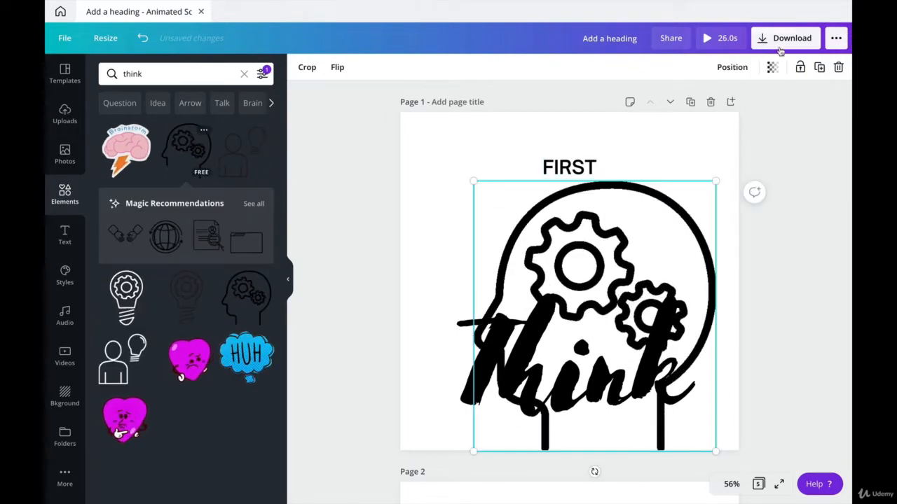
{"action": "left_click", "coordinate": [731, 66]}
{"action": "left_click", "coordinate": [677, 172]}
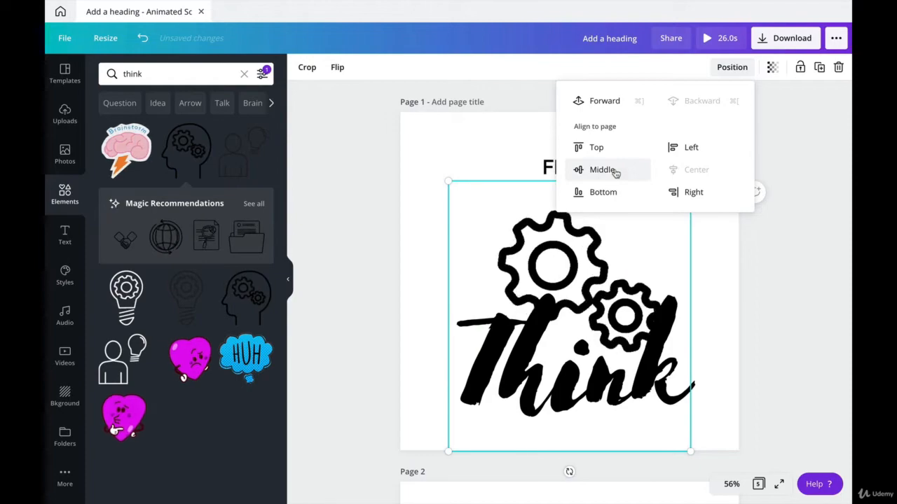
{"action": "left_click", "coordinate": [614, 172]}
{"action": "left_click", "coordinate": [745, 418]}
- Scale down the head graphic on page 1 and center it horizontally beneath the heading "FIRST"
{"action": "left_click", "coordinate": [594, 259]}
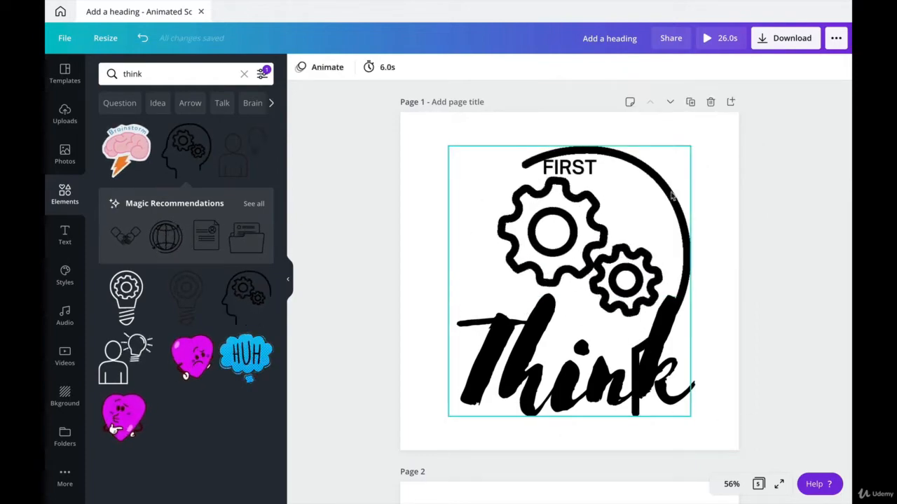
{"action": "left_click_drag", "start_coordinate": [691, 146], "coordinate": [634, 239]}
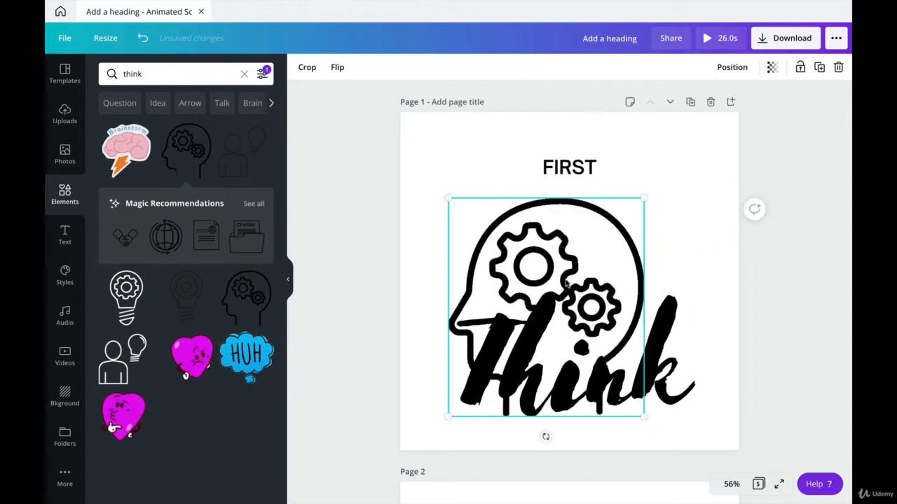
{"action": "left_click_drag", "start_coordinate": [566, 282], "coordinate": [592, 239]}
{"action": "left_click_drag", "start_coordinate": [673, 158], "coordinate": [639, 211]}
{"action": "left_click_drag", "start_coordinate": [596, 249], "coordinate": [609, 234]}
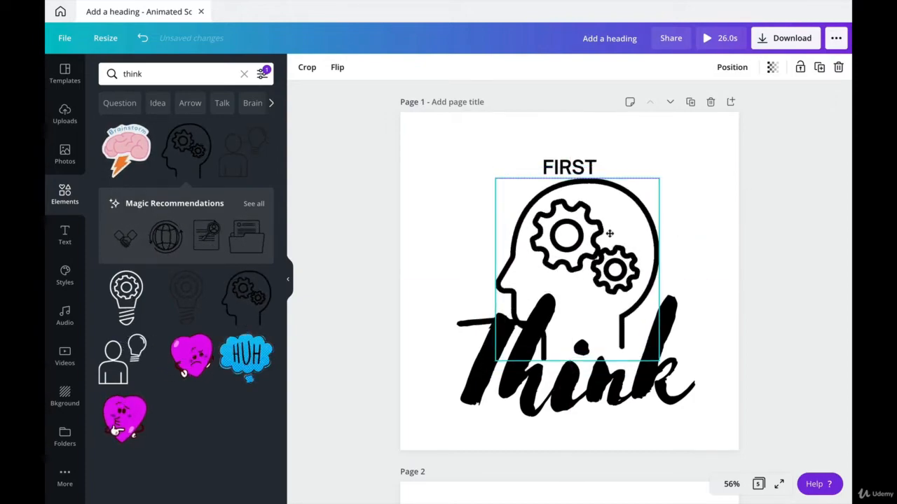
{"action": "left_click", "coordinate": [732, 67]}
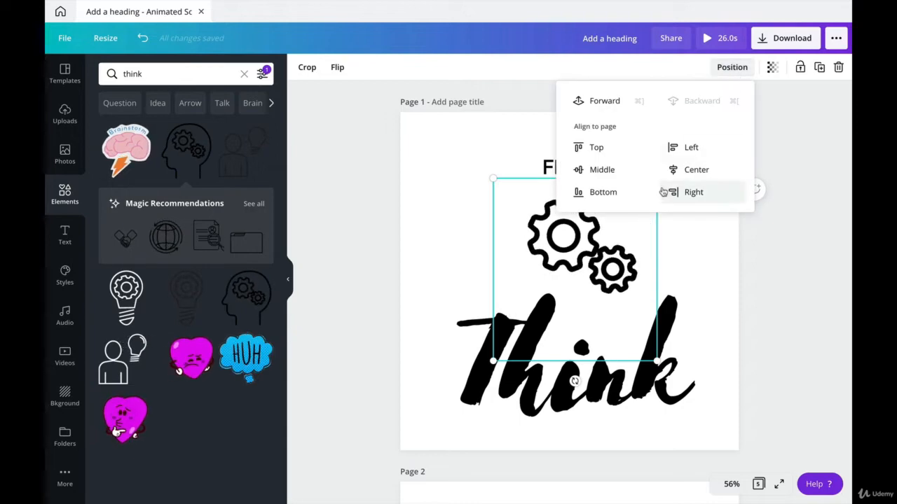
{"action": "left_click", "coordinate": [695, 169]}
{"action": "left_click", "coordinate": [796, 316]}
- Move the word "Think" lower on page 1 to make room for the head graphic, and check its layer order
{"action": "left_click", "coordinate": [656, 384]}
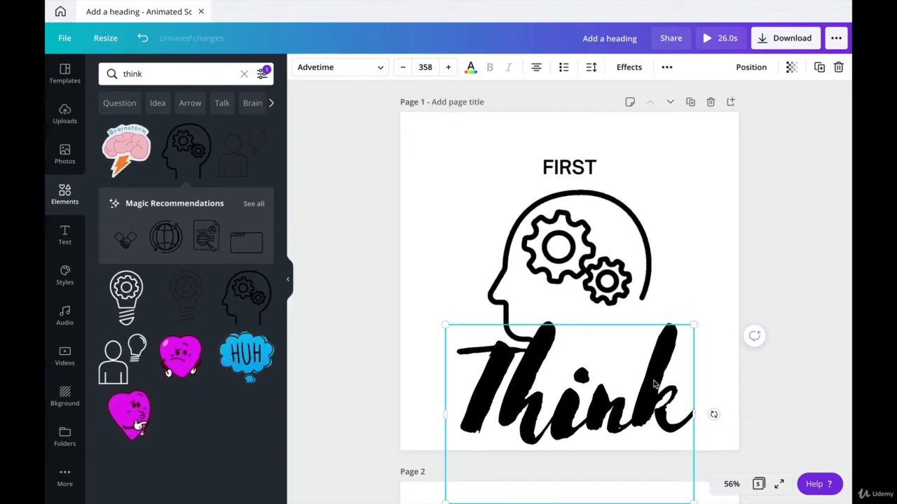
{"action": "left_click", "coordinate": [795, 227]}
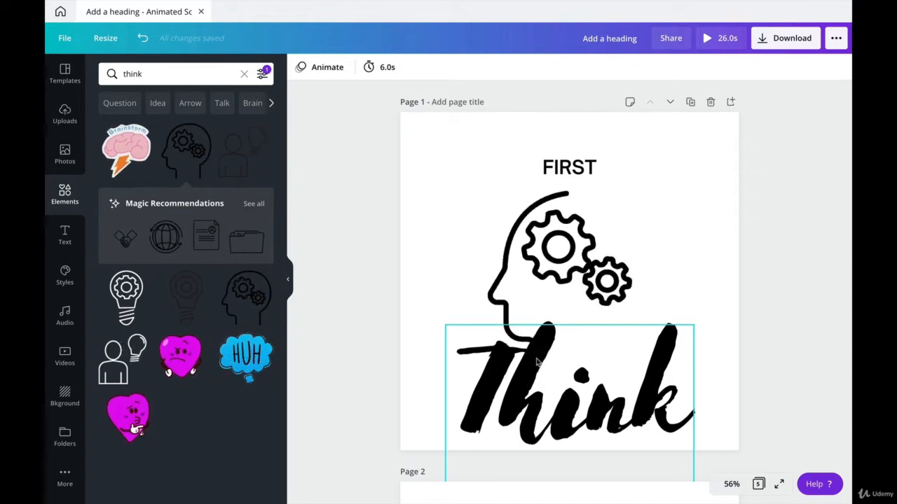
{"action": "left_click", "coordinate": [524, 406]}
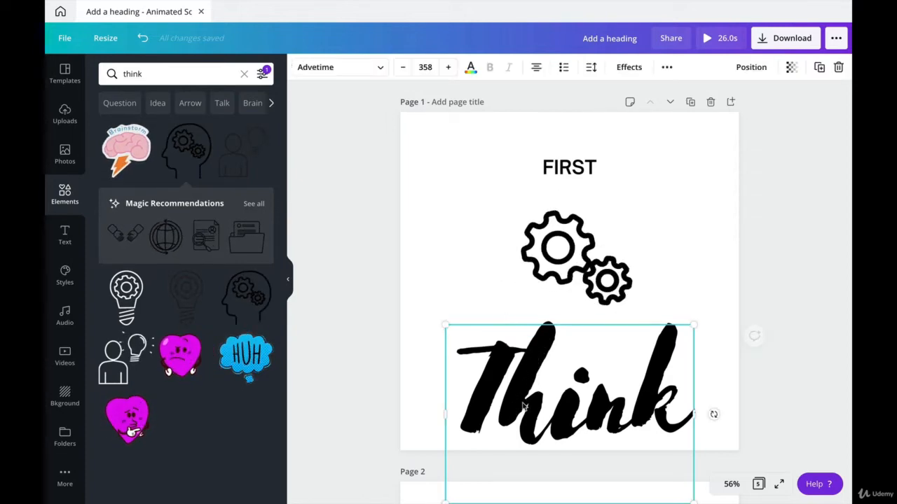
{"action": "left_click", "coordinate": [749, 67]}
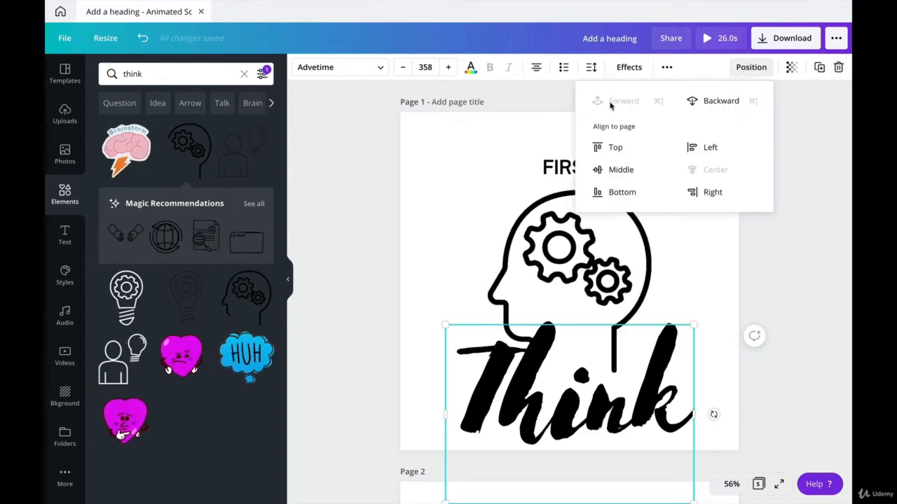
{"action": "left_click", "coordinate": [725, 283]}
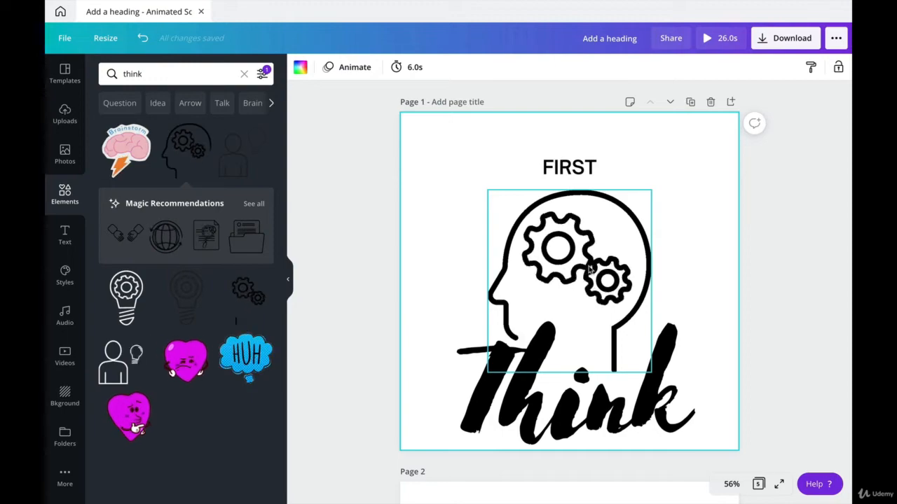
- Change the text color of both "SECOND" and "Dream" on page 2 to white
{"action": "scroll", "coordinate": [590, 269], "scroll_direction": "down", "scroll_amount": 5}
{"action": "left_click", "coordinate": [564, 272]}
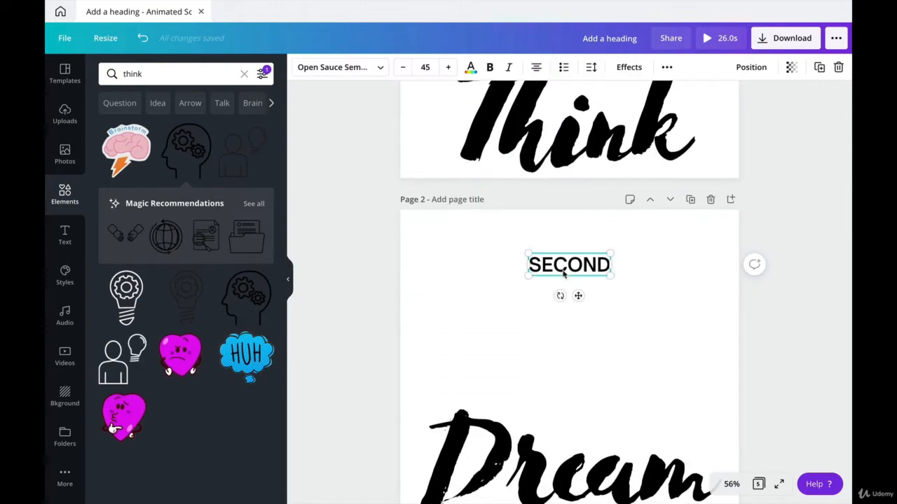
{"action": "scroll", "coordinate": [564, 273], "scroll_direction": "down", "scroll_amount": 2}
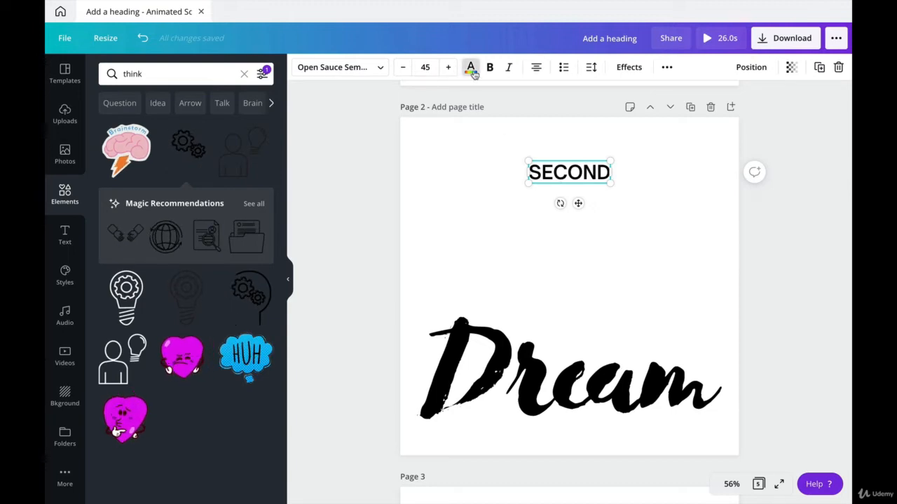
{"action": "left_click", "coordinate": [472, 70]}
{"action": "left_click", "coordinate": [143, 181]}
{"action": "left_click", "coordinate": [462, 332]}
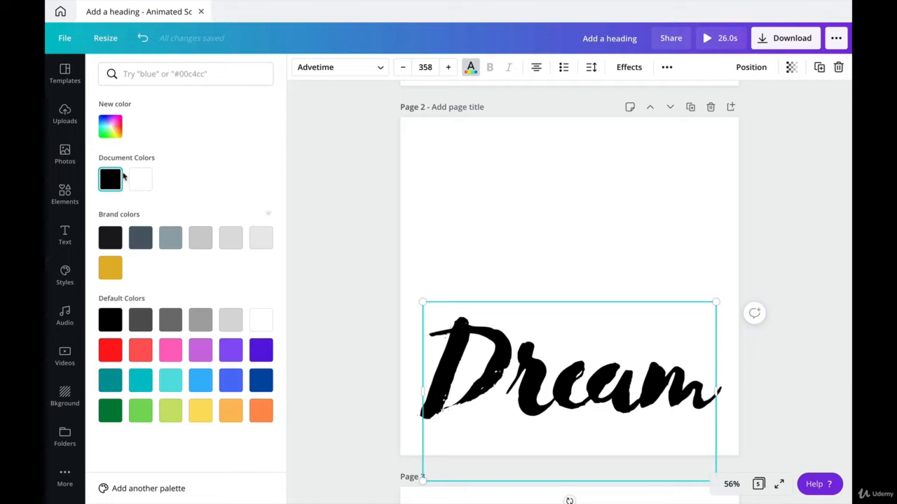
{"action": "left_click", "coordinate": [135, 185]}
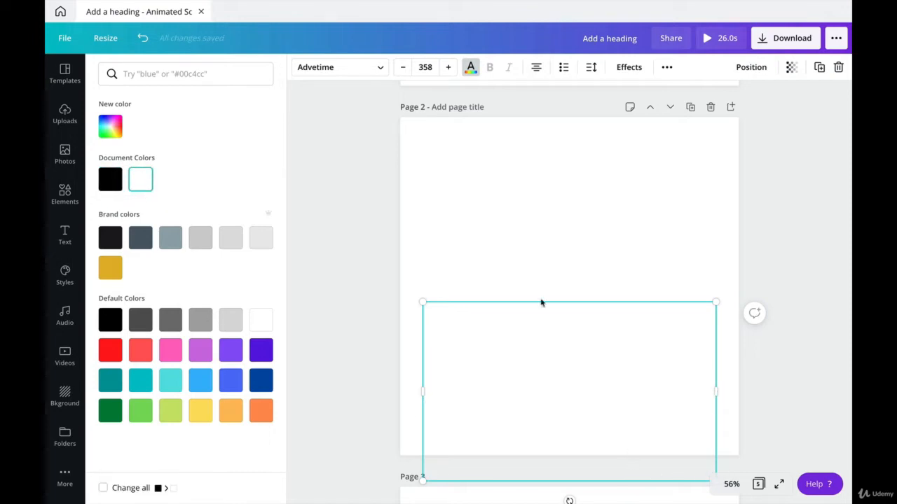
- Set the background color of page 2 to black
{"action": "left_click", "coordinate": [433, 151]}
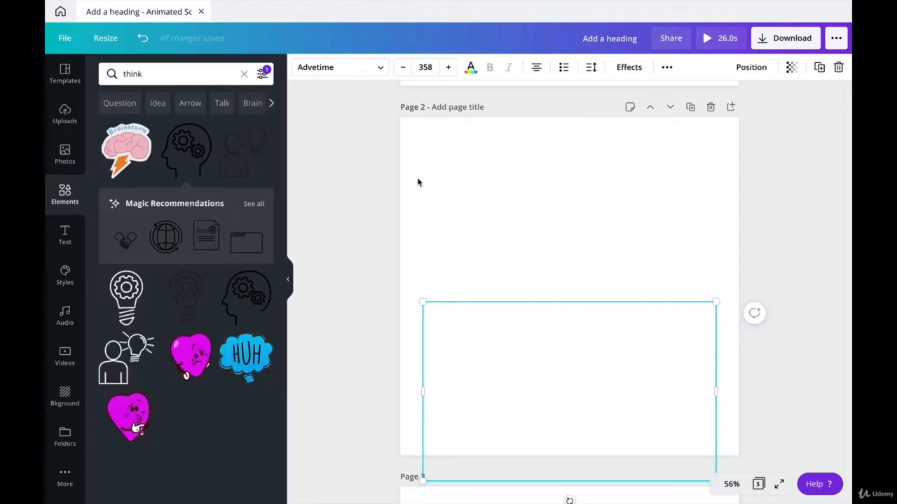
{"action": "left_click", "coordinate": [405, 222]}
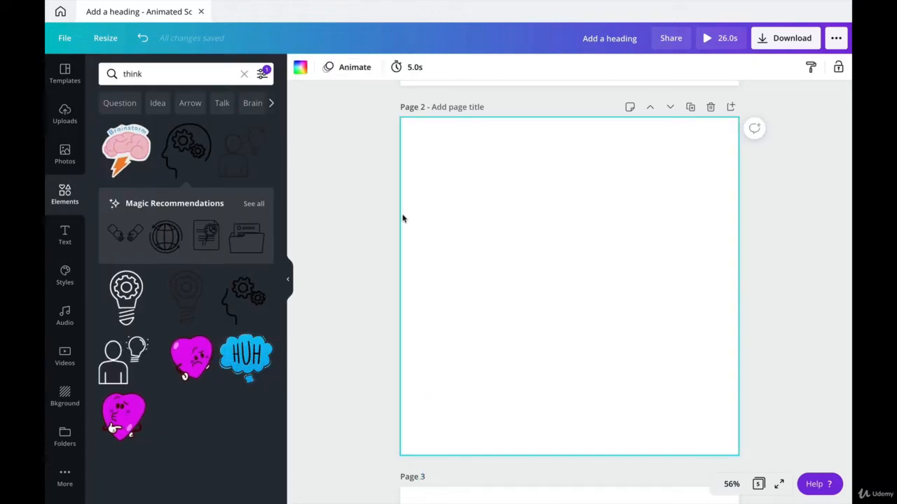
{"action": "left_click", "coordinate": [300, 68]}
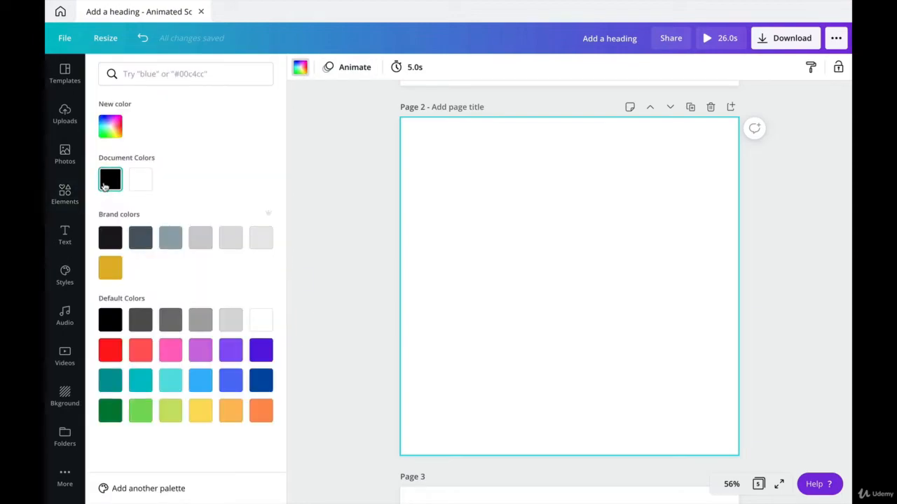
{"action": "left_click", "coordinate": [108, 183]}
{"action": "left_click", "coordinate": [824, 282]}
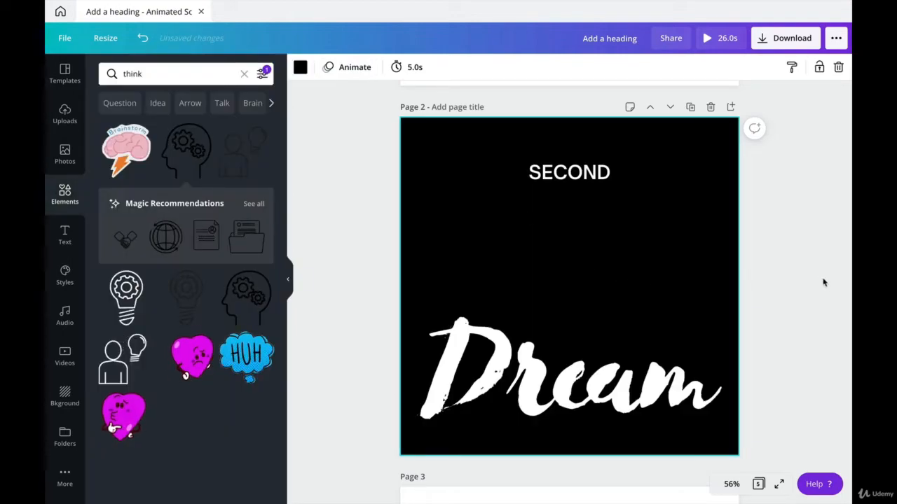
- Search the elements for "stars" and add the animated Stars Sparkles White graphic to page 2
{"action": "left_click", "coordinate": [133, 74]}
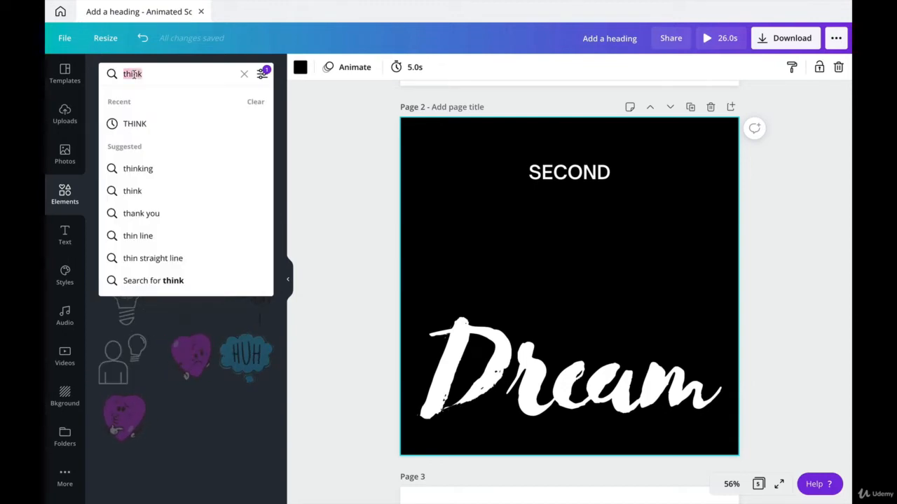
{"action": "type", "text": "stars"}
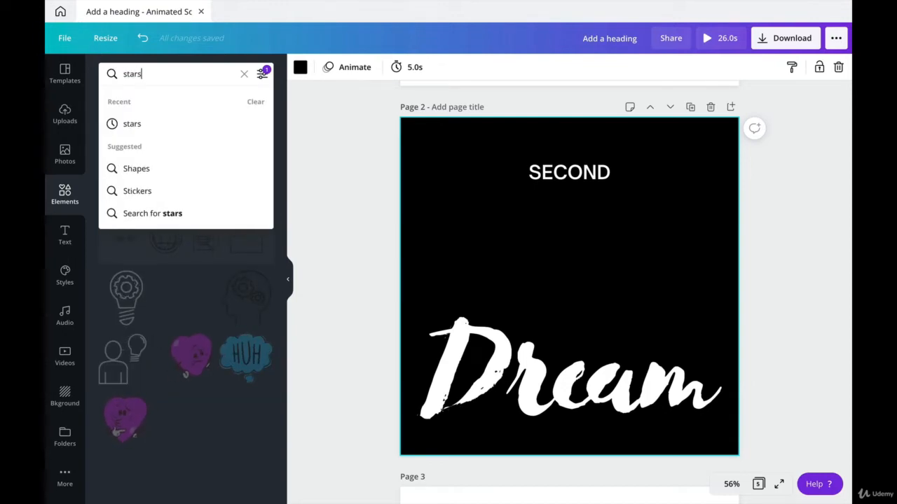
{"action": "key", "text": "Return"}
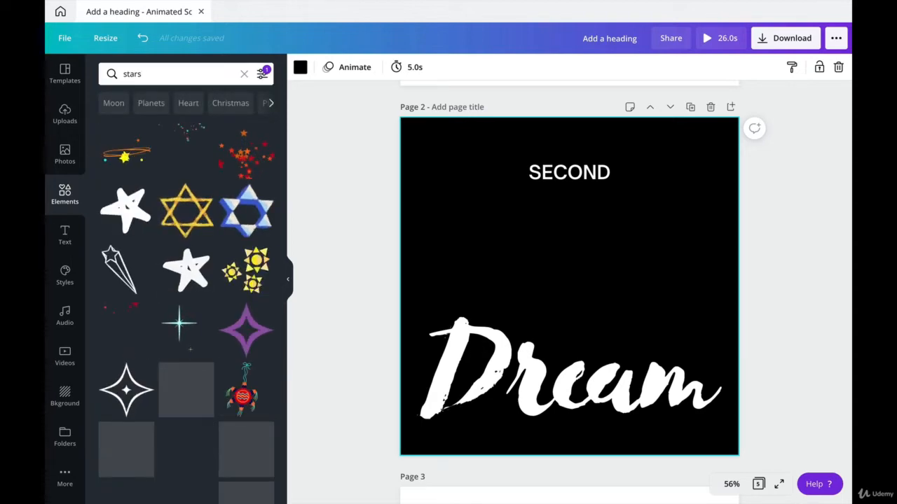
{"action": "scroll", "coordinate": [167, 288], "scroll_direction": "down", "scroll_amount": 5}
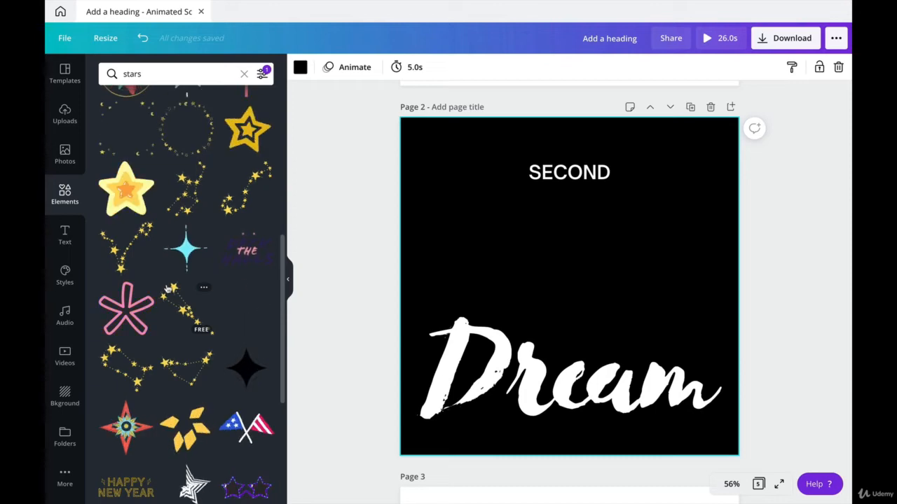
{"action": "scroll", "coordinate": [168, 287], "scroll_direction": "down", "scroll_amount": 4}
{"action": "scroll", "coordinate": [167, 288], "scroll_direction": "down", "scroll_amount": 3}
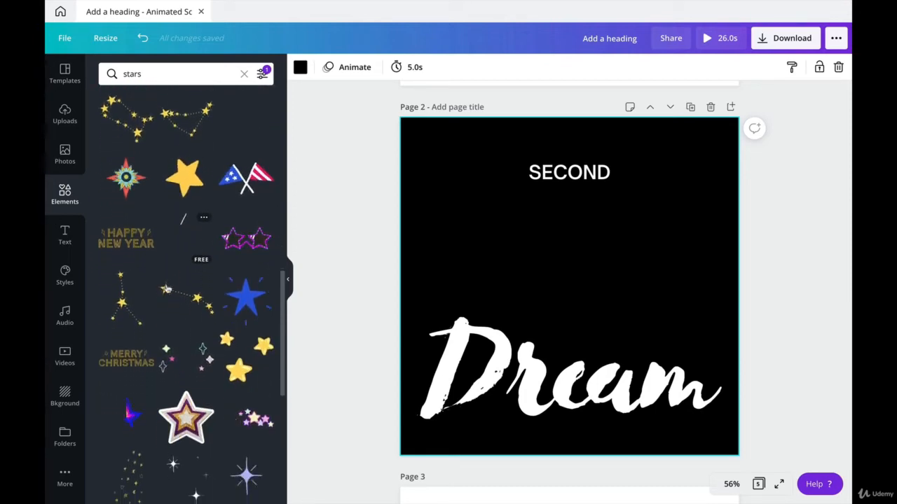
{"action": "scroll", "coordinate": [168, 288], "scroll_direction": "down", "scroll_amount": 1}
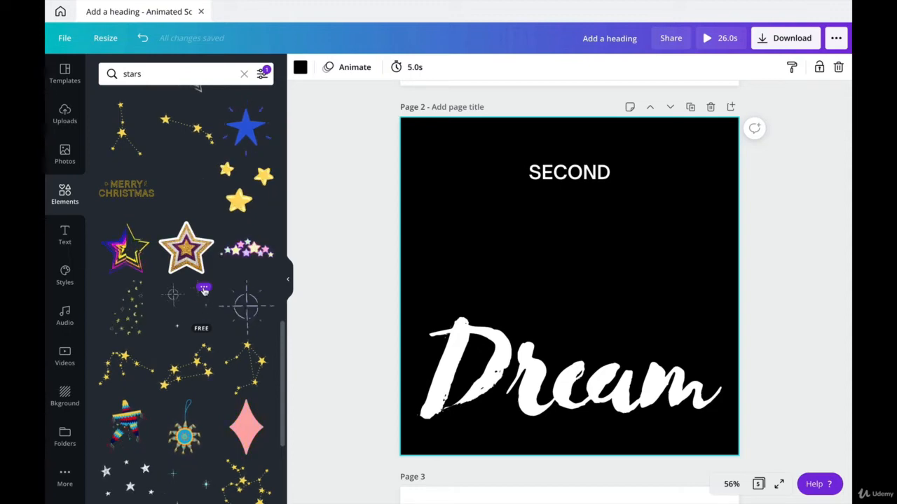
{"action": "left_click", "coordinate": [203, 286]}
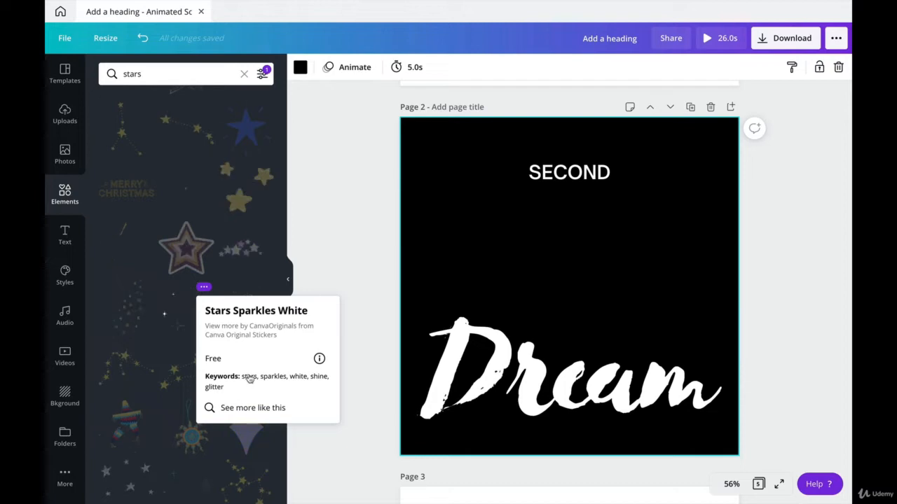
{"action": "left_click", "coordinate": [167, 319]}
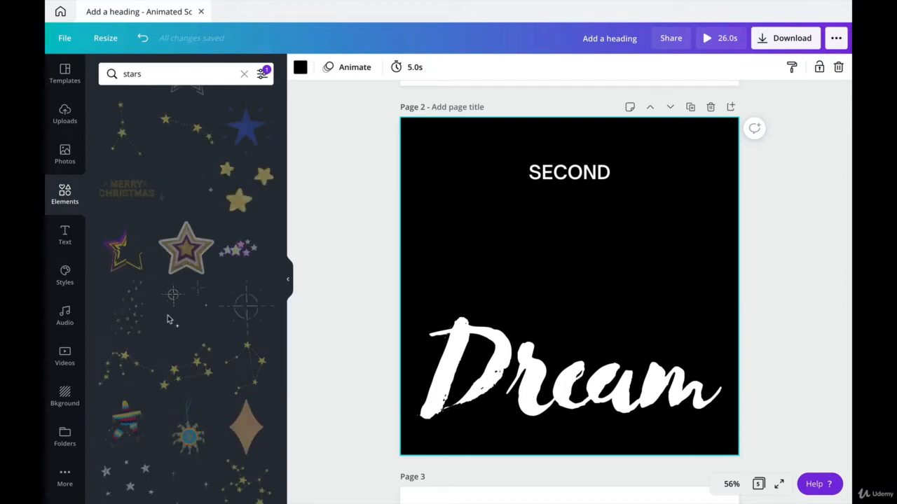
{"action": "left_click_drag", "start_coordinate": [168, 315], "coordinate": [423, 202]}
- Scale down the sparkles graphic on page 2 and place it in the left half between "SECOND" and "Dream"
{"action": "left_click_drag", "start_coordinate": [673, 163], "coordinate": [579, 263]}
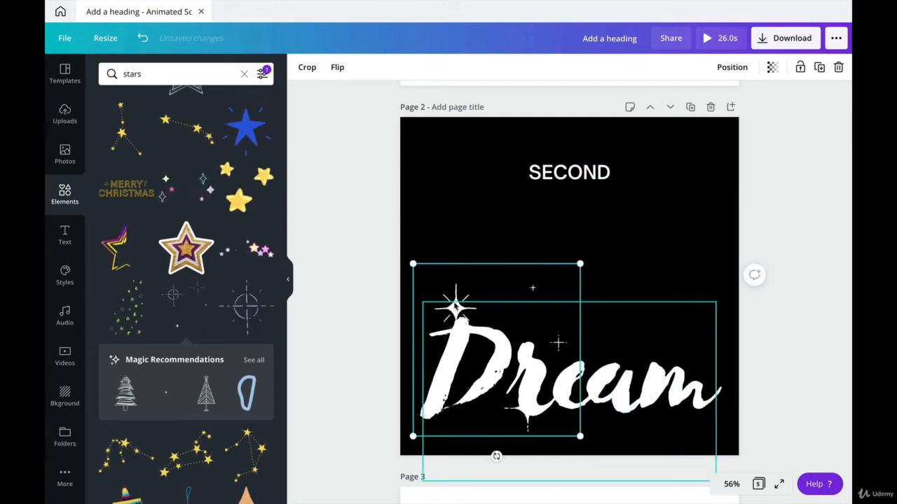
{"action": "left_click", "coordinate": [455, 306]}
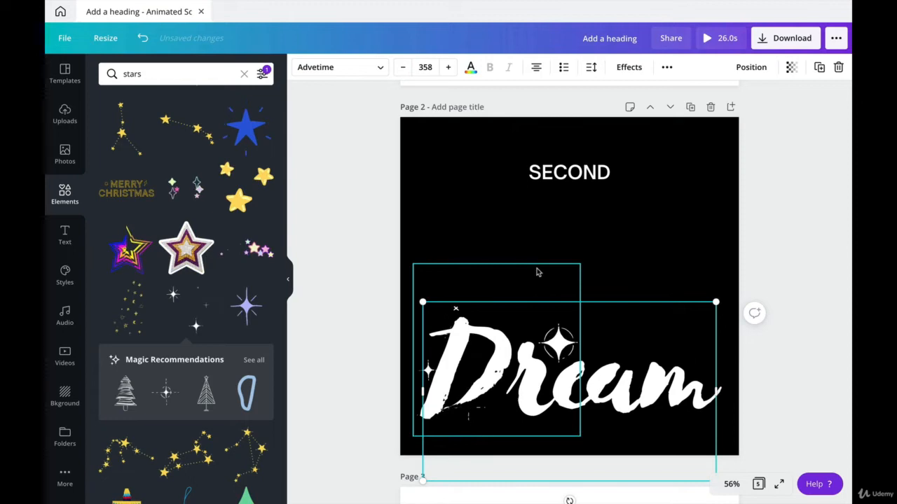
{"action": "left_click", "coordinate": [536, 271]}
{"action": "left_click_drag", "start_coordinate": [536, 272], "coordinate": [549, 203]}
{"action": "left_click_drag", "start_coordinate": [590, 184], "coordinate": [583, 190]}
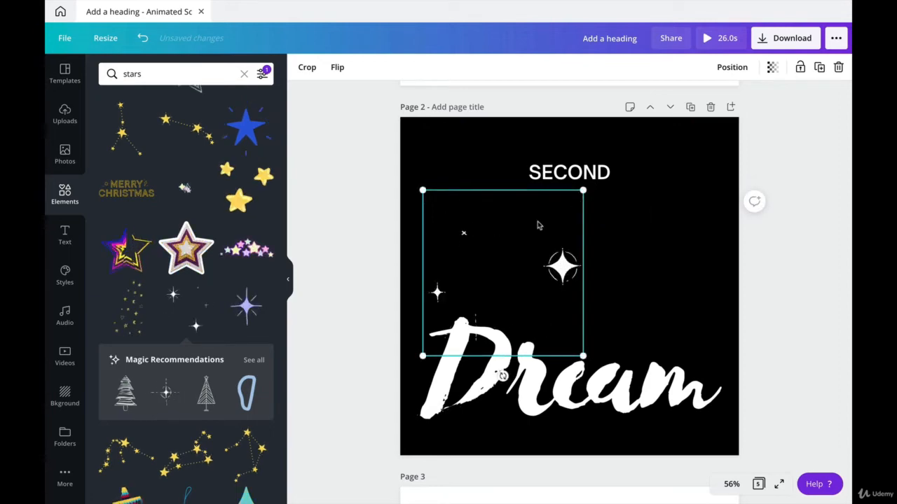
{"action": "left_click_drag", "start_coordinate": [581, 355], "coordinate": [569, 341]}
{"action": "left_click_drag", "start_coordinate": [551, 259], "coordinate": [552, 253]}
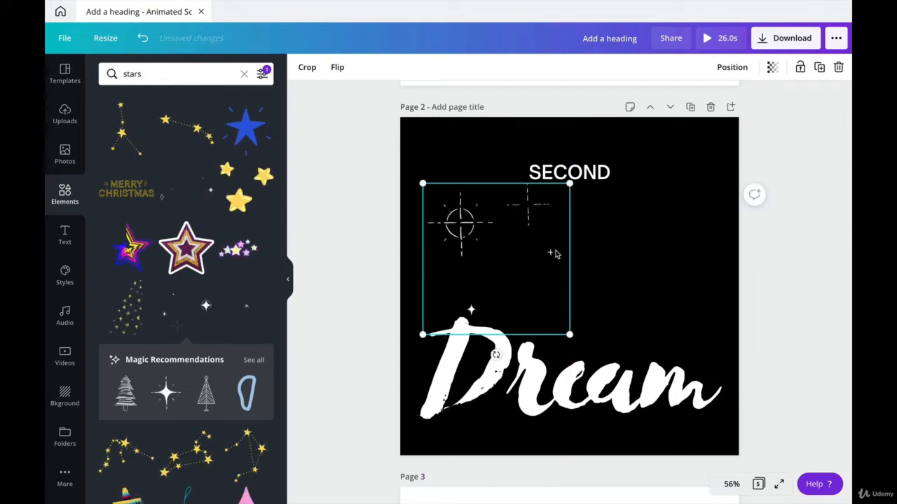
- Duplicate the sparkles graphic into the right half of page 2 and flip the copy horizontally
{"action": "left_click_drag", "start_coordinate": [554, 254], "coordinate": [663, 254]}
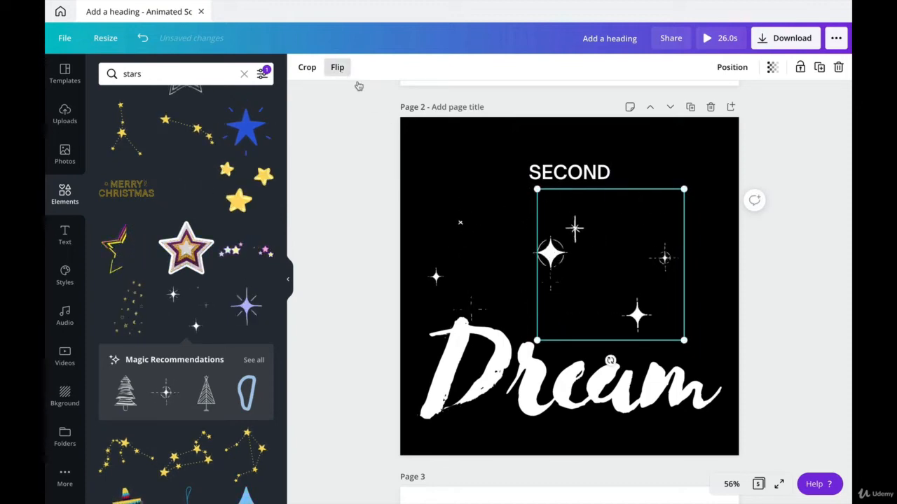
{"action": "left_click", "coordinate": [337, 67]}
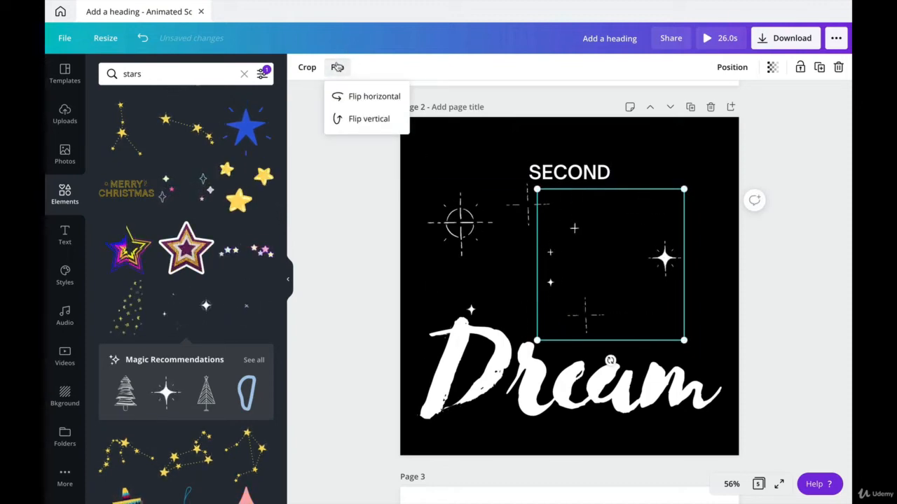
{"action": "left_click", "coordinate": [354, 103]}
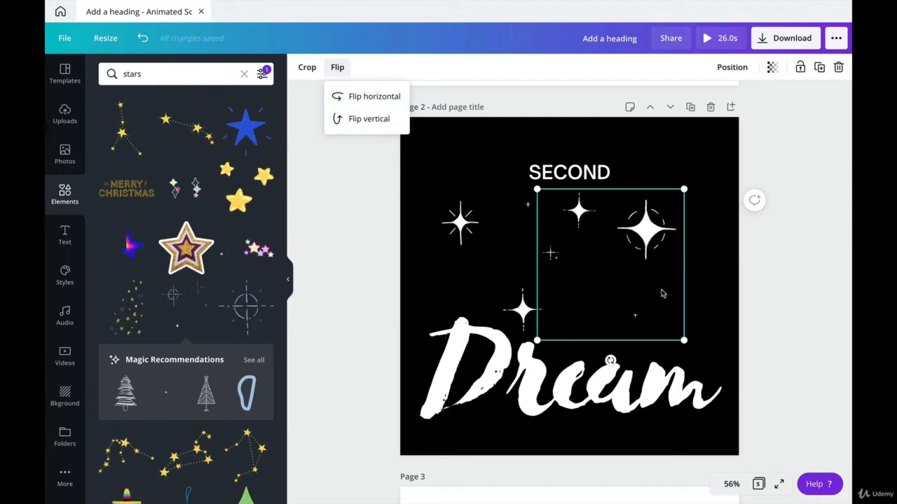
{"action": "left_click", "coordinate": [705, 310]}
{"action": "left_click", "coordinate": [661, 233]}
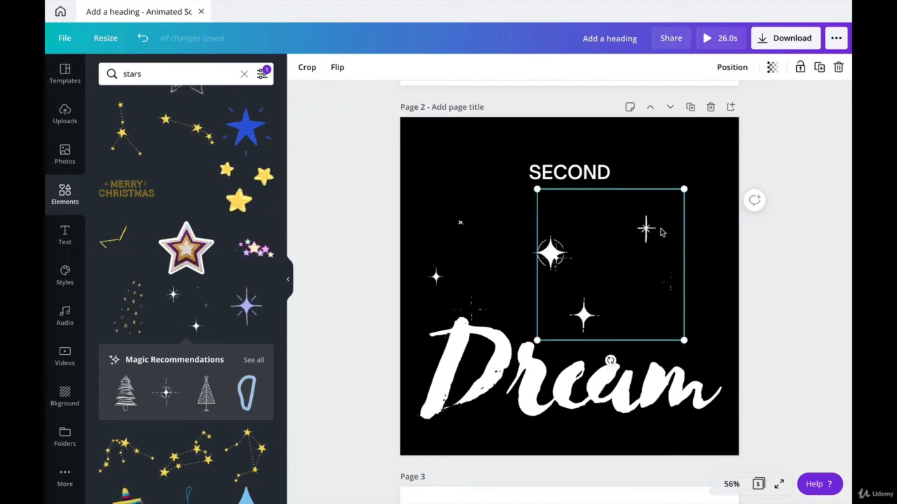
{"action": "left_click_drag", "start_coordinate": [662, 233], "coordinate": [688, 230]}
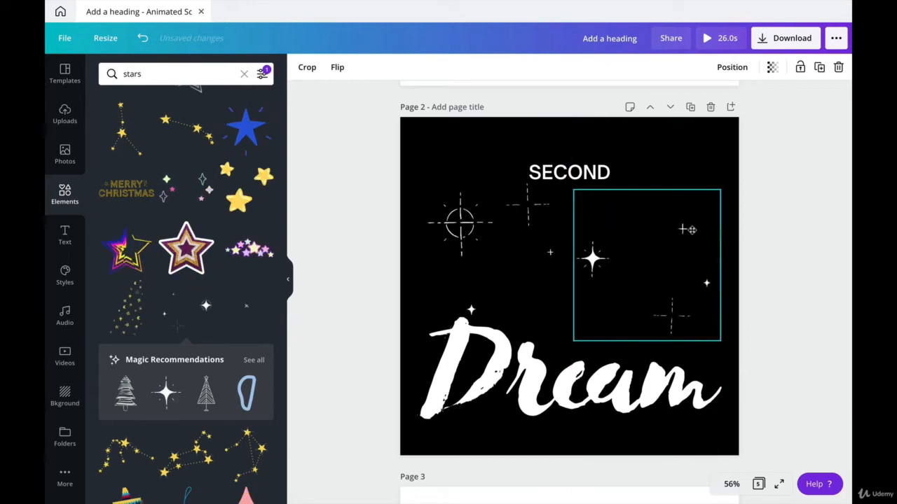
{"action": "left_click", "coordinate": [806, 243]}
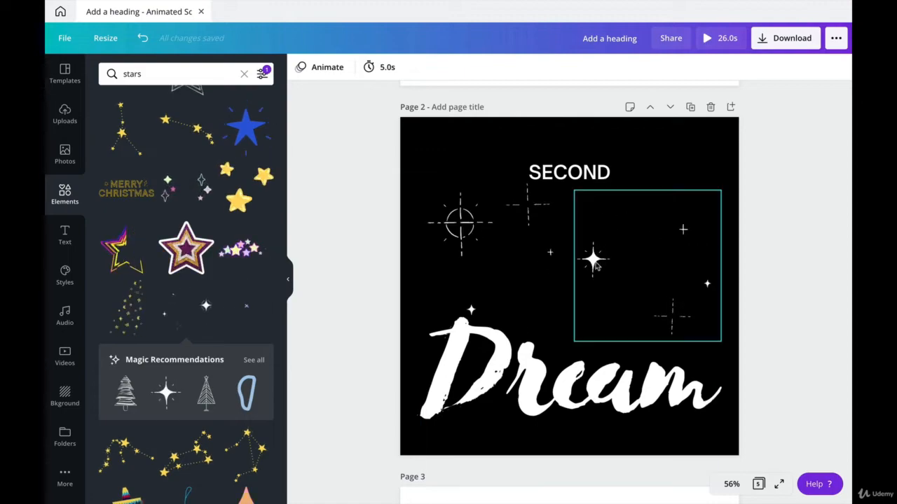
- Remove the Animated filter, search the elements for "square", and add a solid square to page 3
{"action": "scroll", "coordinate": [594, 265], "scroll_direction": "down", "scroll_amount": 5}
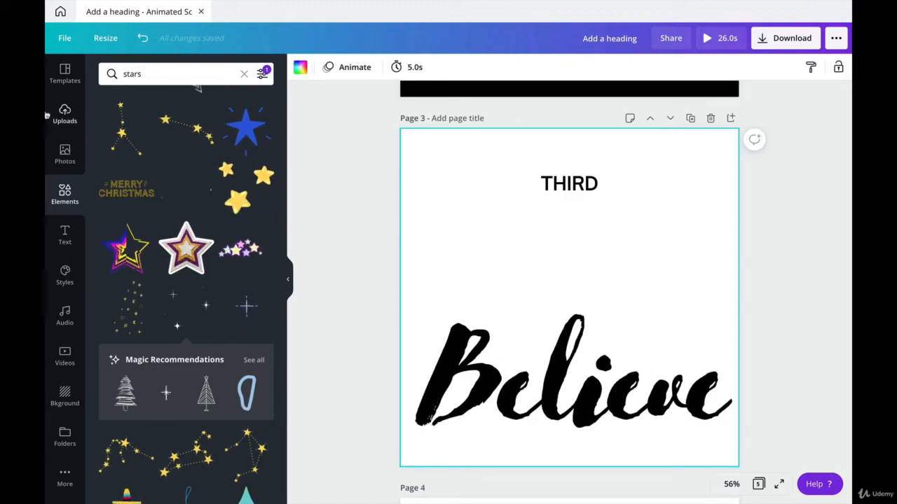
{"action": "left_click", "coordinate": [261, 73]}
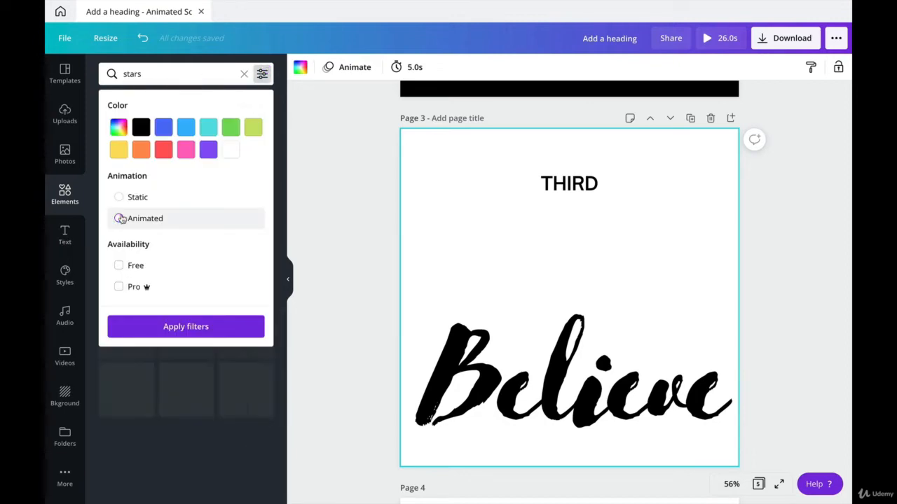
{"action": "left_click", "coordinate": [138, 76]}
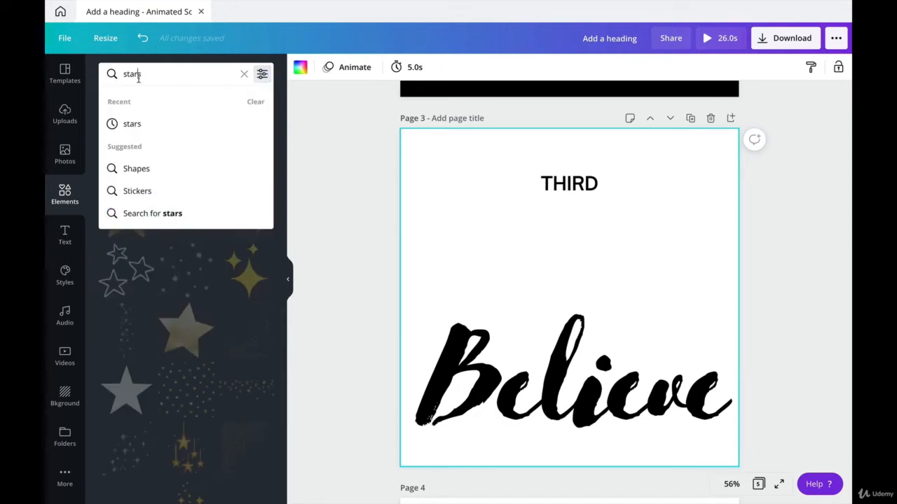
{"action": "type", "text": "squ"}
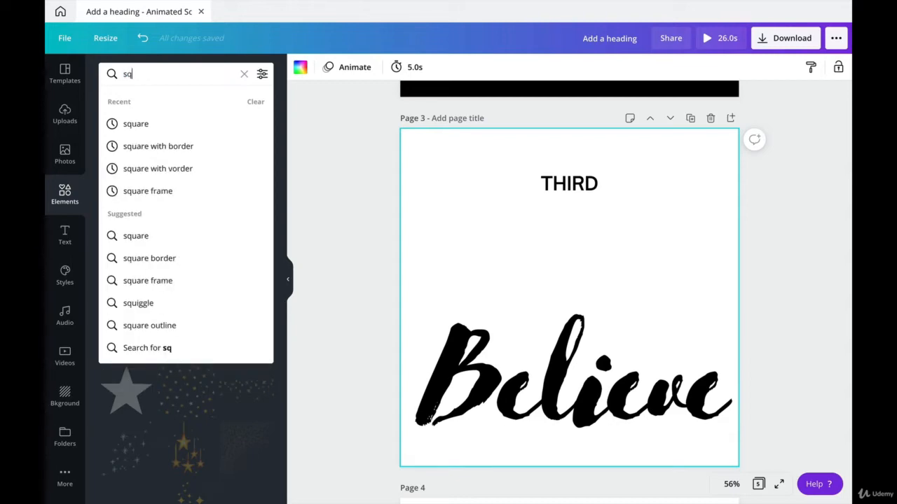
{"action": "left_click", "coordinate": [140, 124]}
{"action": "left_click", "coordinate": [128, 158]}
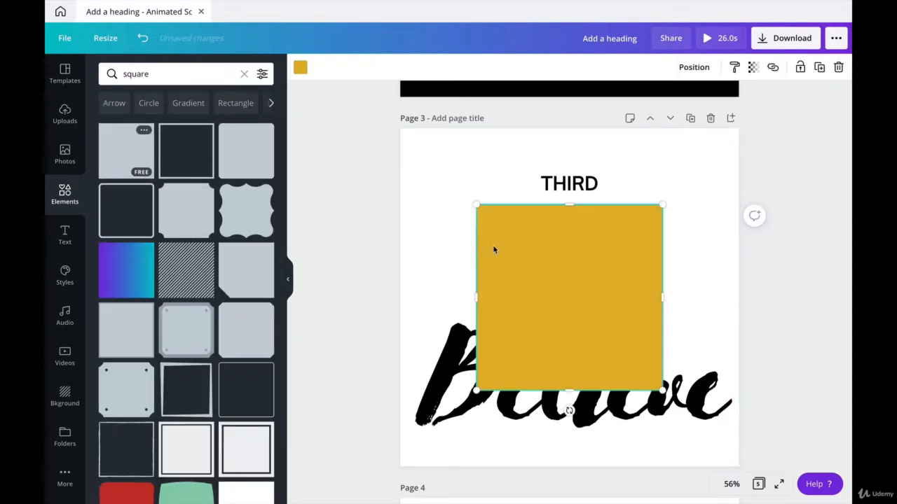
- Stretch the square across the full width of page 3, from just below "THIRD" to the page's lower edge
{"action": "left_click_drag", "start_coordinate": [526, 264], "coordinate": [453, 248]}
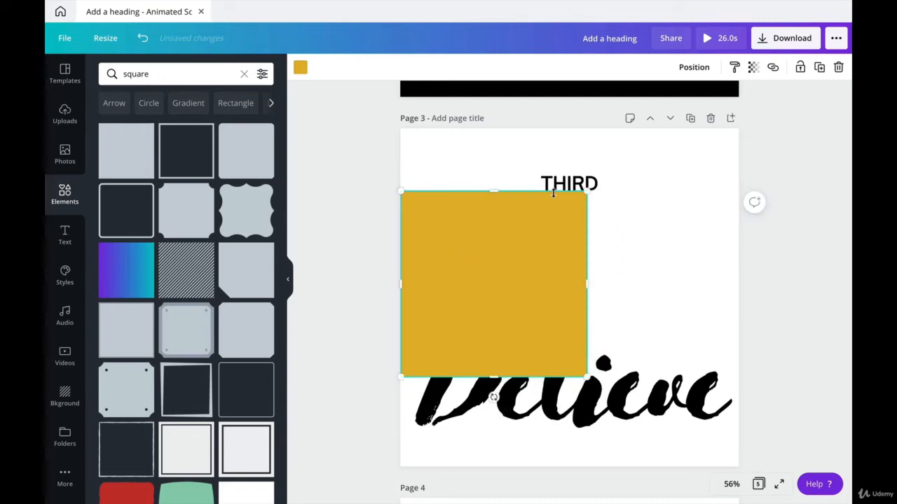
{"action": "left_click_drag", "start_coordinate": [590, 288], "coordinate": [743, 288]}
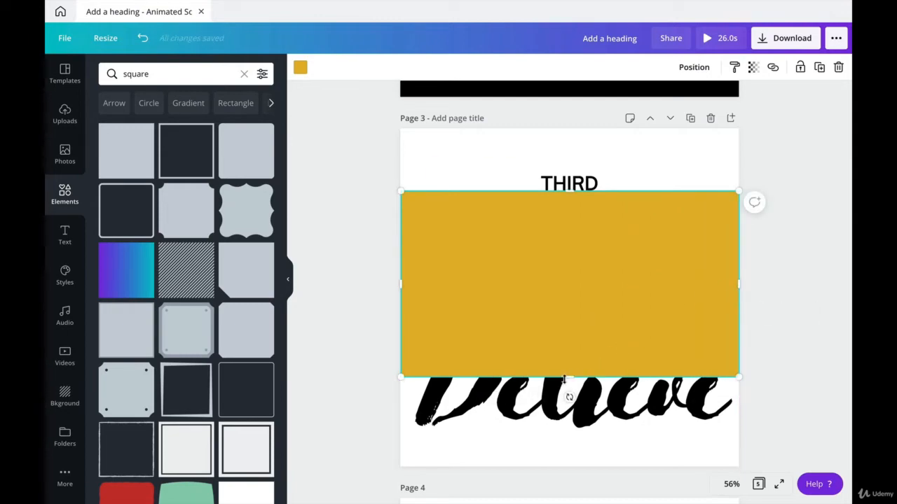
{"action": "left_click_drag", "start_coordinate": [569, 394], "coordinate": [562, 474]}
- Color the rectangle on page 3 black and send it backward behind the text
{"action": "left_click", "coordinate": [300, 69]}
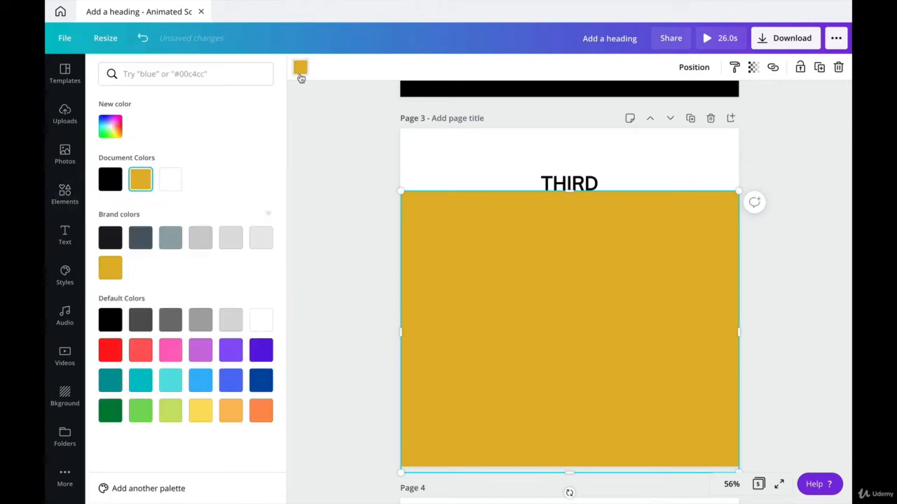
{"action": "left_click", "coordinate": [109, 186]}
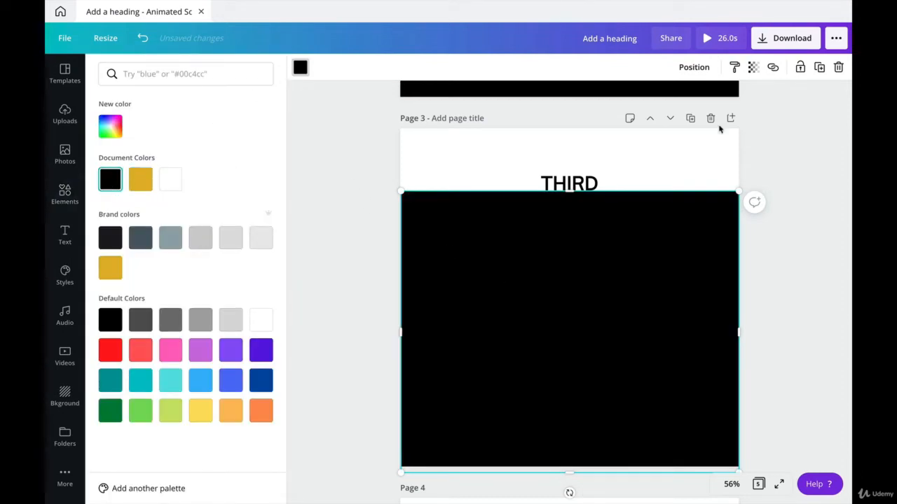
{"action": "left_click", "coordinate": [708, 70]}
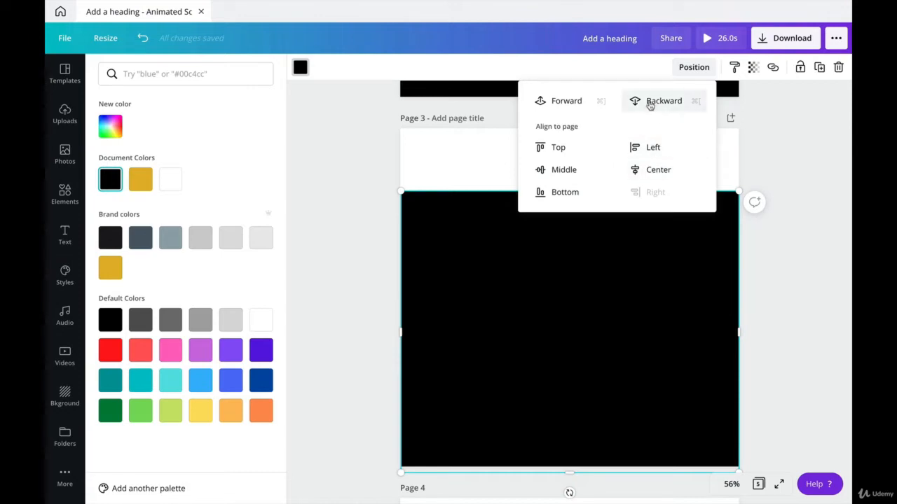
{"action": "left_click", "coordinate": [650, 104]}
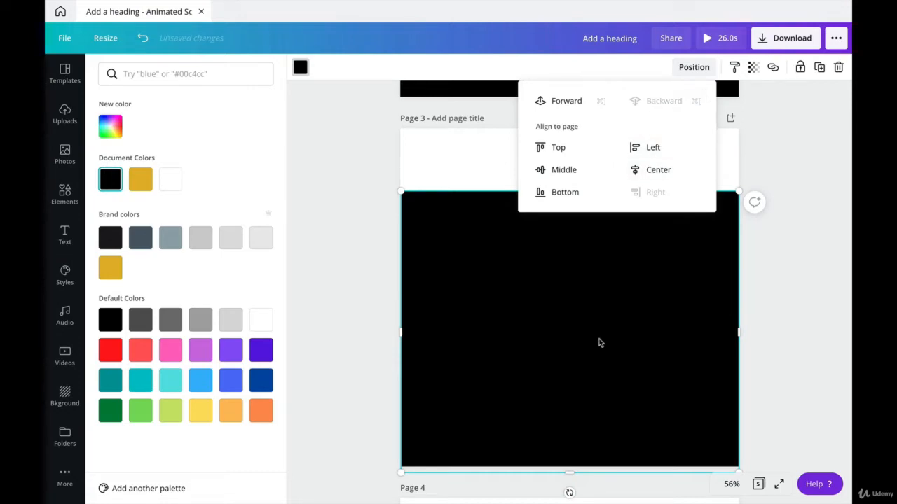
- Change the text color of "Believe" on page 3 to white
{"action": "left_click", "coordinate": [572, 406]}
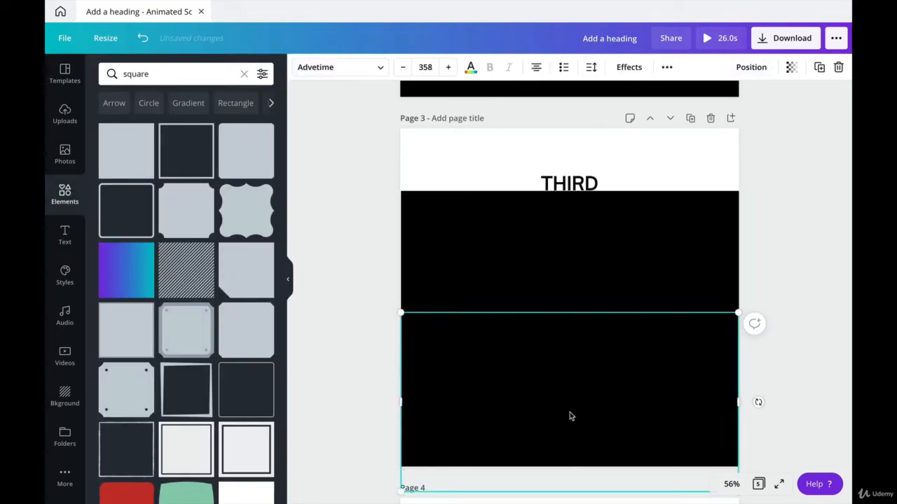
{"action": "left_click", "coordinate": [470, 67]}
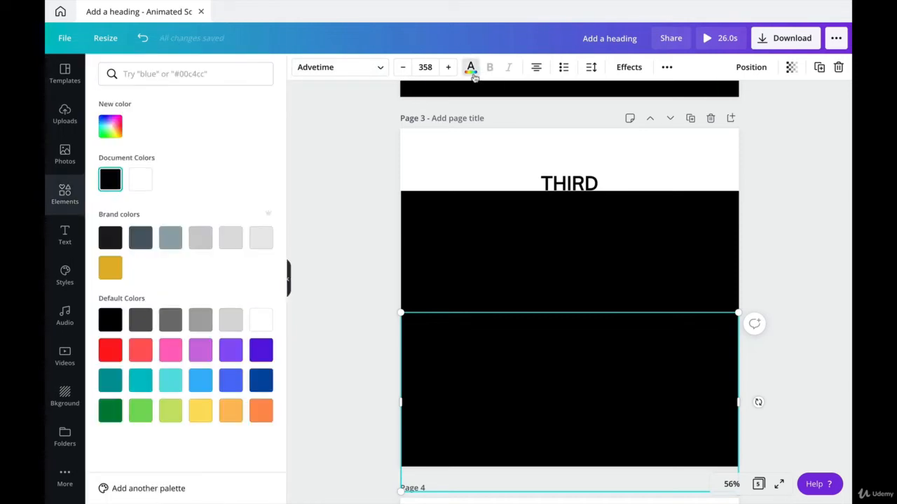
{"action": "left_click", "coordinate": [145, 183]}
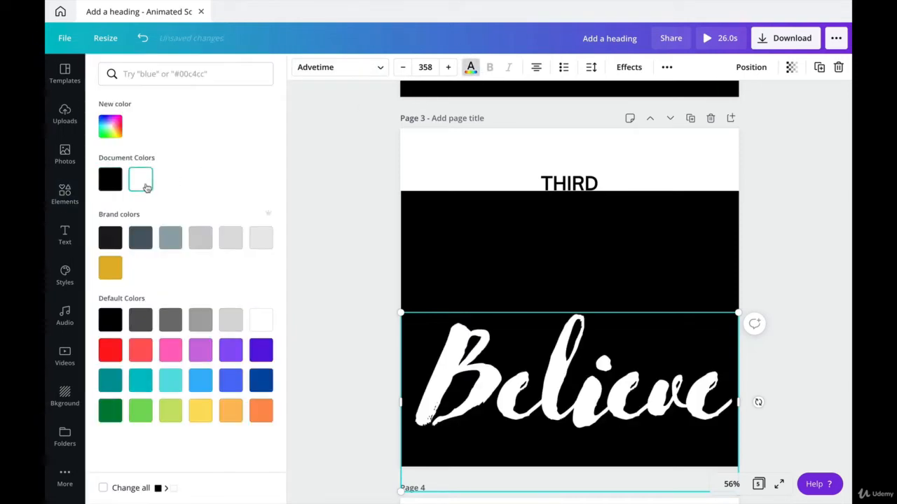
{"action": "left_click", "coordinate": [819, 252]}
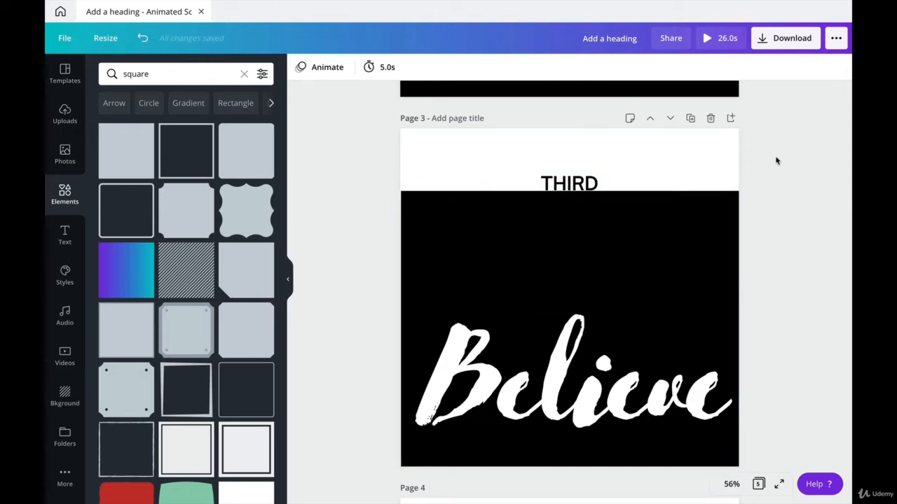
- Nudge the black rectangle on page 3 up slightly and widen it past both side edges of the page
{"action": "left_click", "coordinate": [698, 158]}
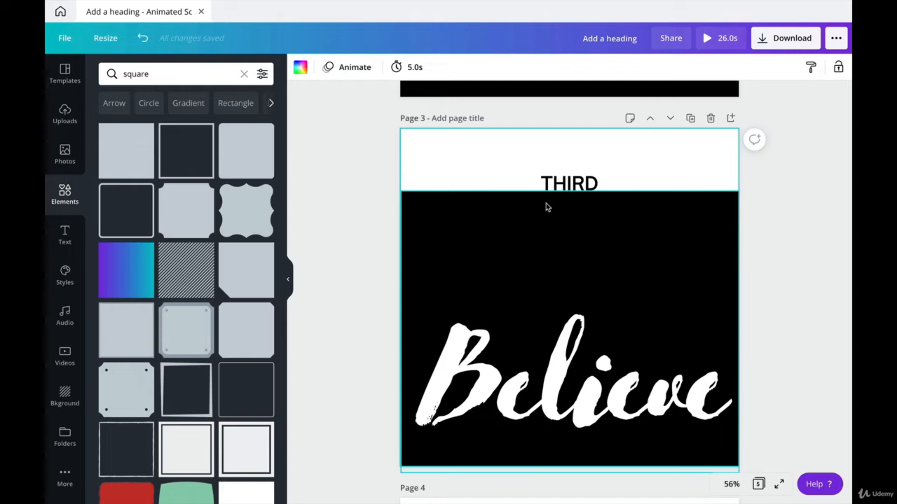
{"action": "left_click", "coordinate": [555, 182]}
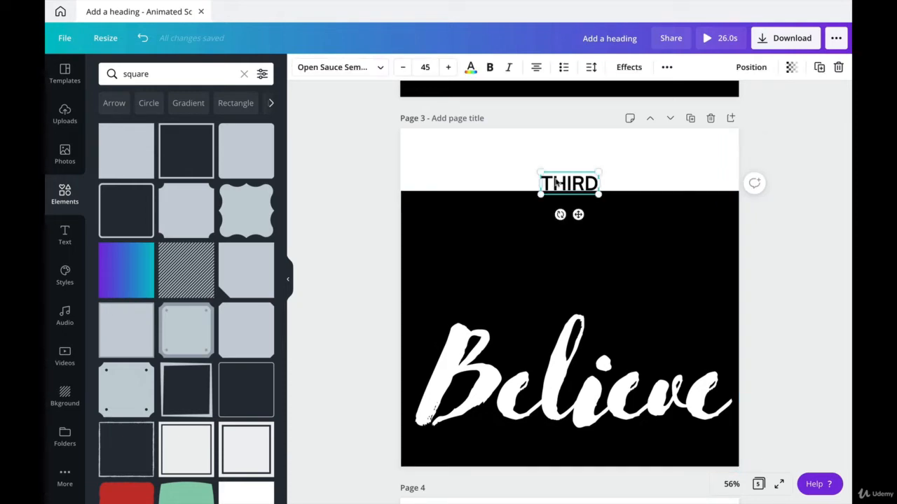
{"action": "left_click", "coordinate": [495, 282]}
{"action": "key", "text": "Up"}
{"action": "key", "text": "Up"}
{"action": "key", "text": "Up"}
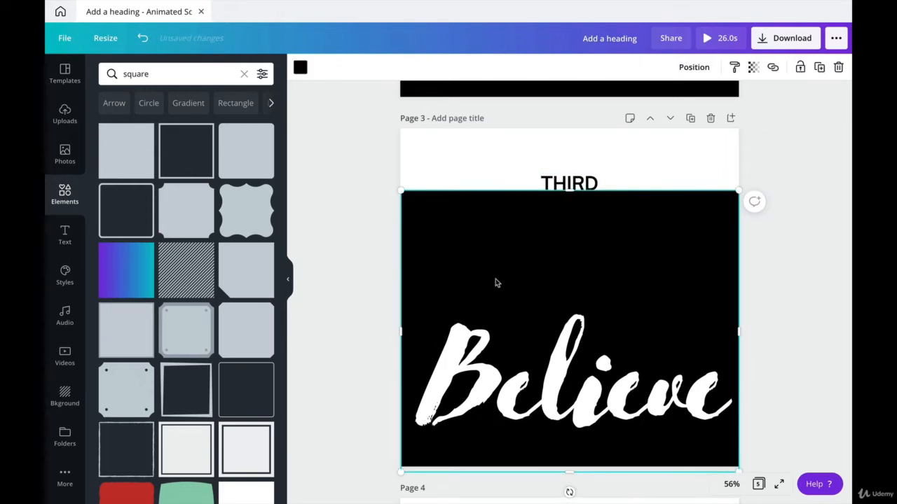
{"action": "left_click", "coordinate": [818, 354]}
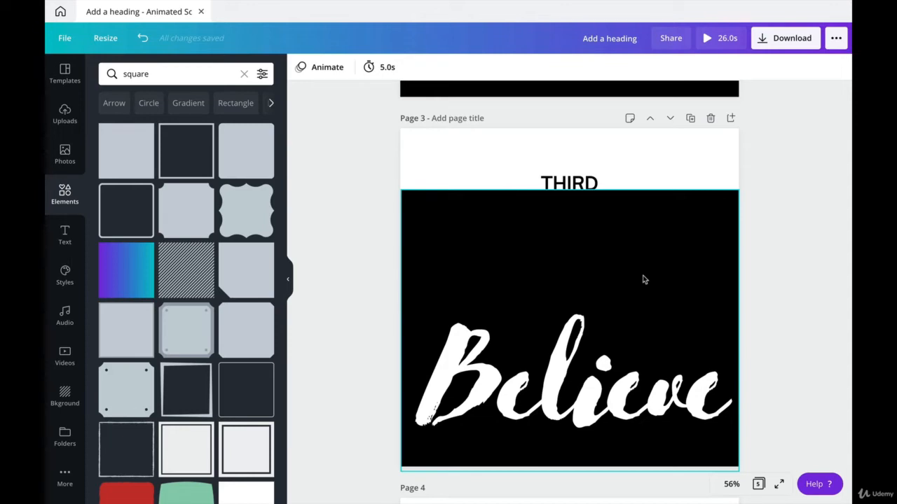
{"action": "left_click", "coordinate": [488, 237]}
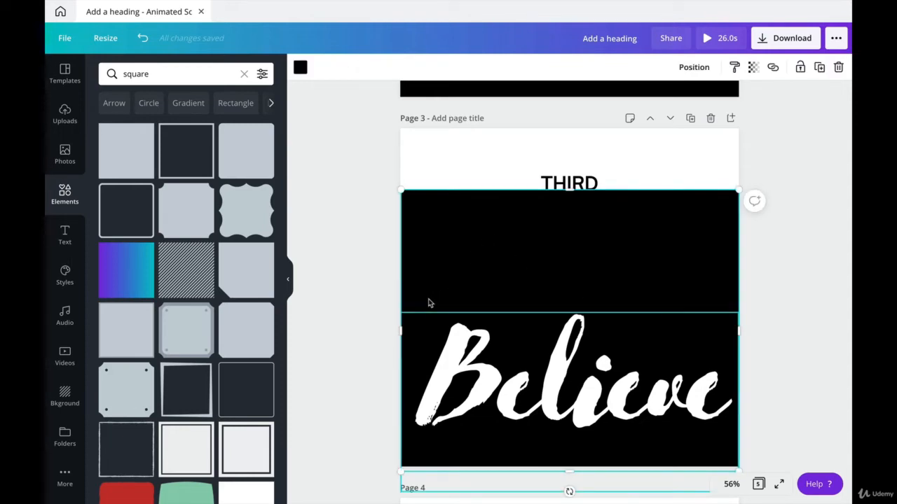
{"action": "left_click", "coordinate": [812, 322]}
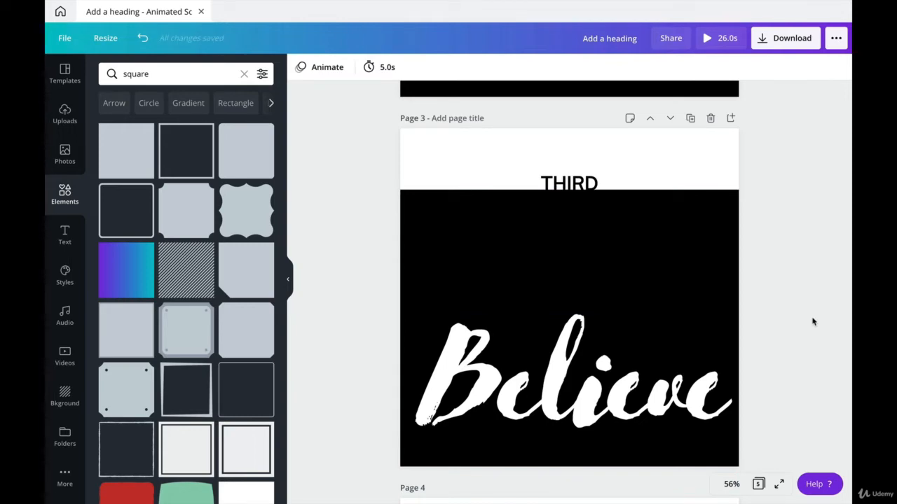
- Search the elements for "arrow" and filter the results to Animated
{"action": "scroll", "coordinate": [588, 356], "scroll_direction": "down", "scroll_amount": 1}
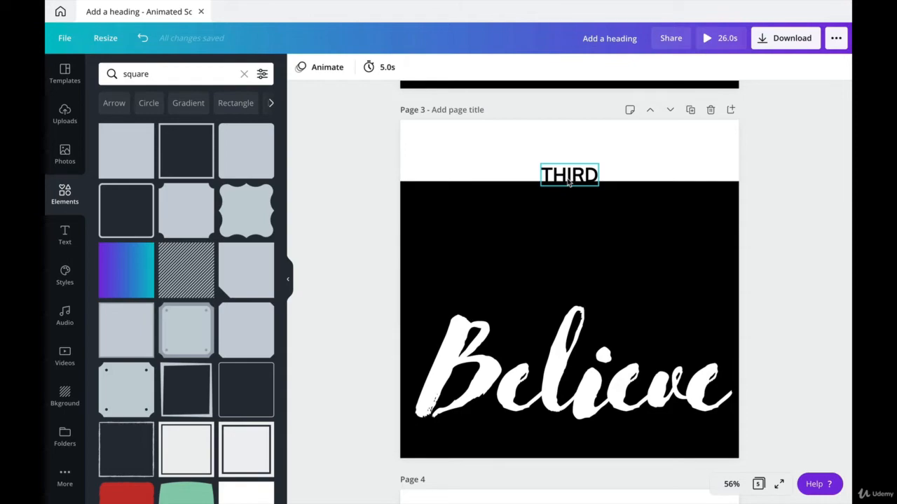
{"action": "scroll", "coordinate": [569, 180], "scroll_direction": "up", "scroll_amount": 10}
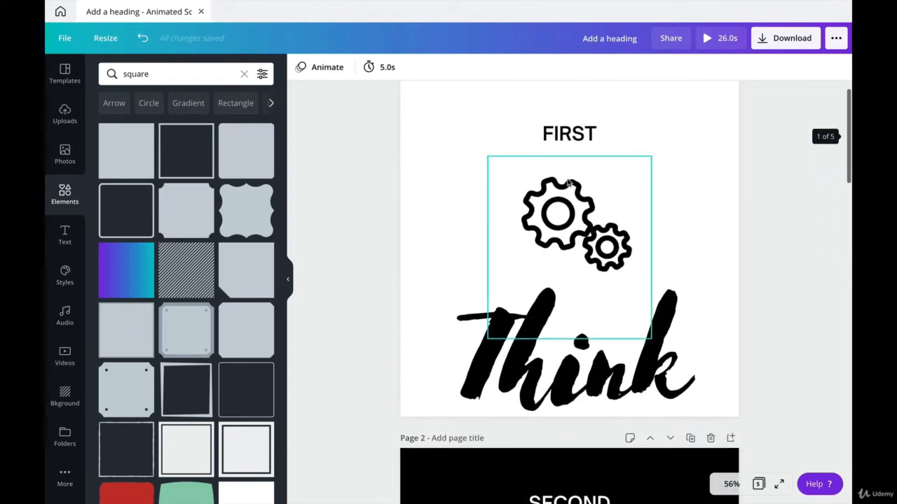
{"action": "scroll", "coordinate": [568, 180], "scroll_direction": "down", "scroll_amount": 10}
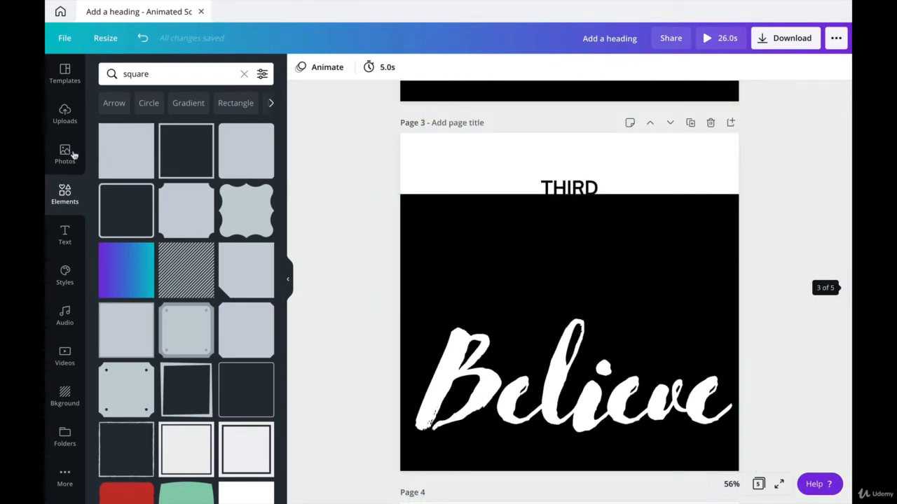
{"action": "left_click", "coordinate": [244, 73]}
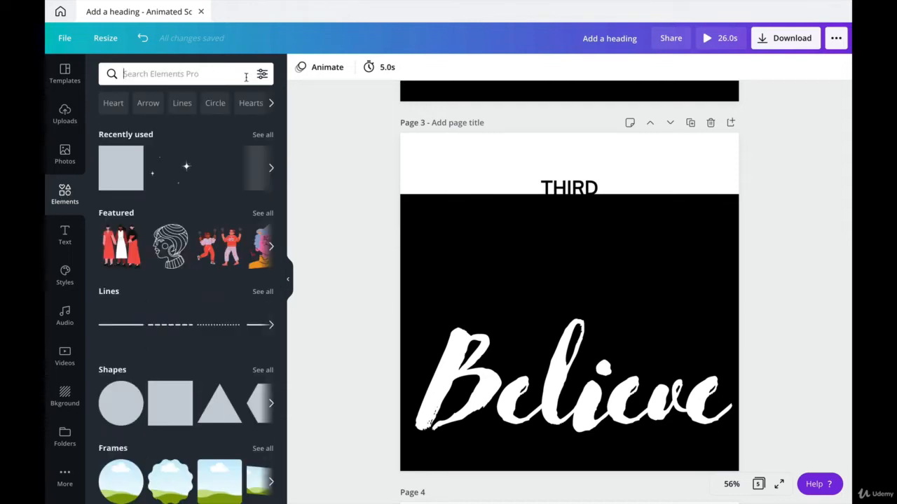
{"action": "type", "text": "ar"}
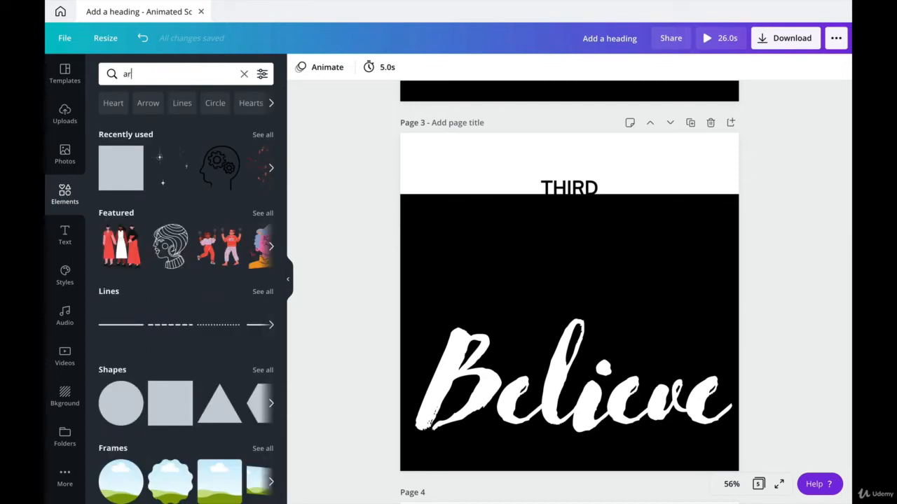
{"action": "type", "text": "row"}
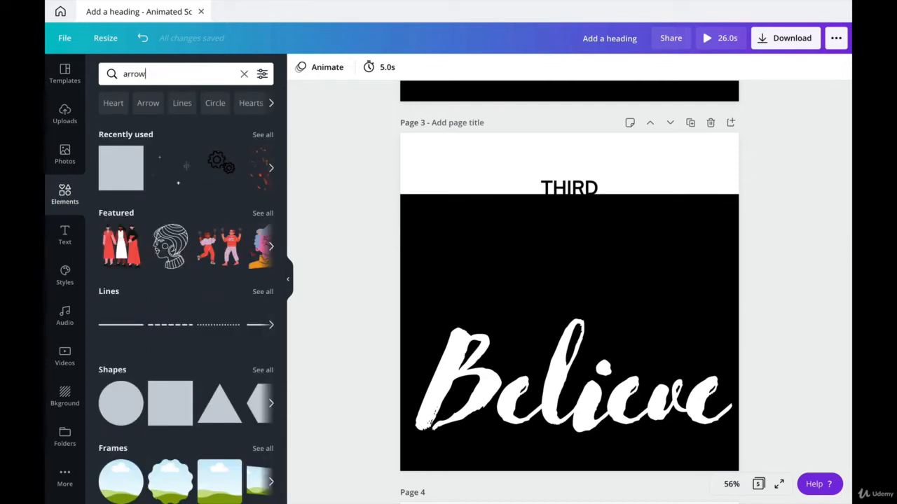
{"action": "left_click", "coordinate": [262, 74]}
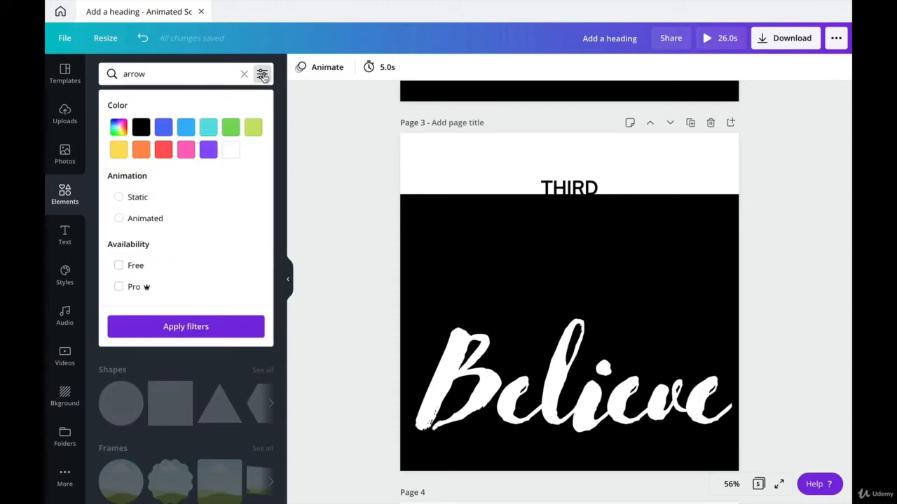
{"action": "left_click", "coordinate": [120, 219]}
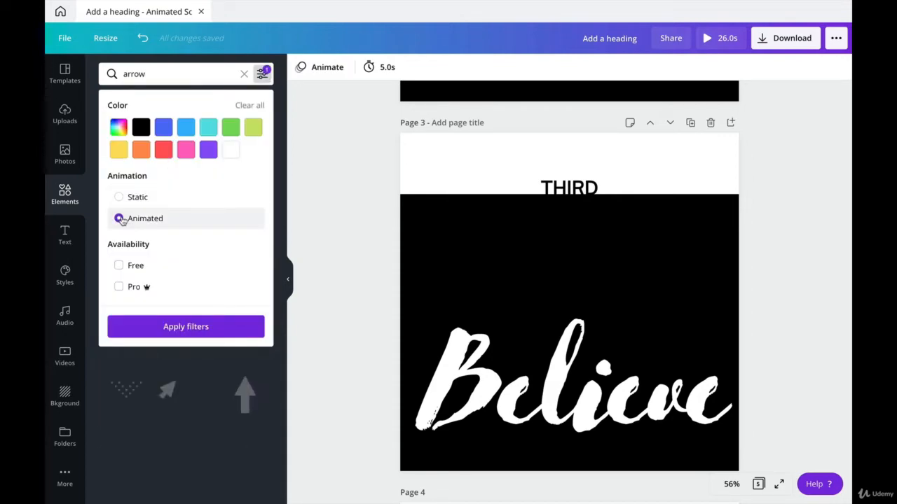
{"action": "left_click", "coordinate": [222, 334]}
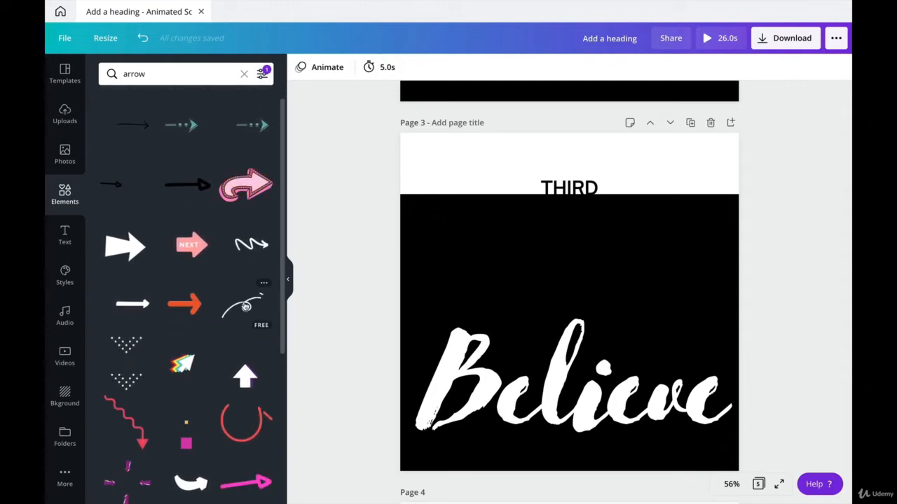
- Add the white looped arrow to page 3, reduce its size, and place it over the middle of the page
{"action": "left_click_drag", "start_coordinate": [245, 306], "coordinate": [530, 262]}
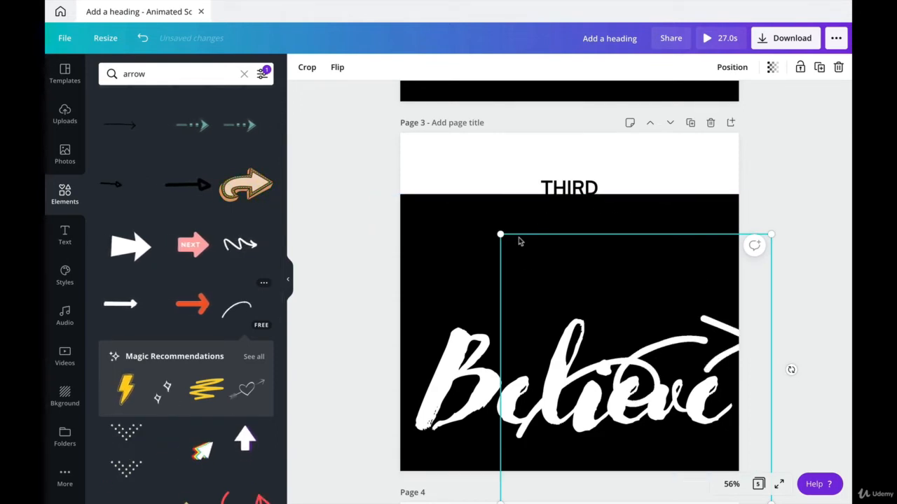
{"action": "left_click_drag", "start_coordinate": [500, 236], "coordinate": [536, 270]}
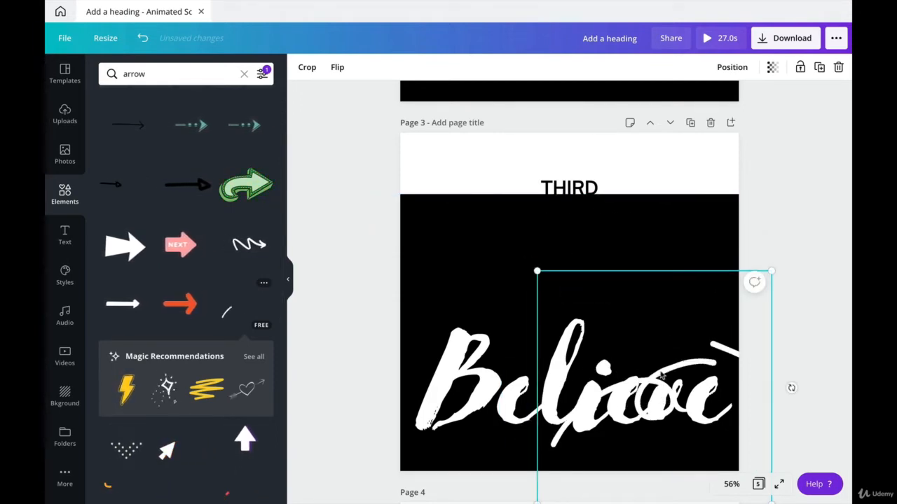
{"action": "left_click_drag", "start_coordinate": [653, 358], "coordinate": [573, 264]}
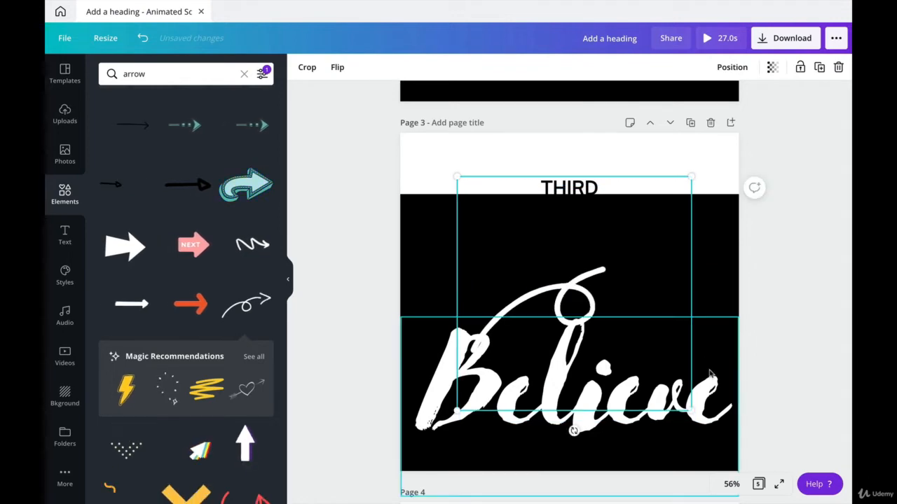
- Rotate the looped arrow to point down toward "Believe" and shrink it to fit below "THIRD"
{"action": "mouse_move", "coordinate": [573, 430]}
{"action": "left_mouse_down"}
{"action": "mouse_move", "coordinate": [476, 346]}
{"action": "mouse_move", "coordinate": [471, 282]}
{"action": "mouse_move", "coordinate": [488, 259]}
{"action": "mouse_move", "coordinate": [444, 243]}
{"action": "left_mouse_up"}
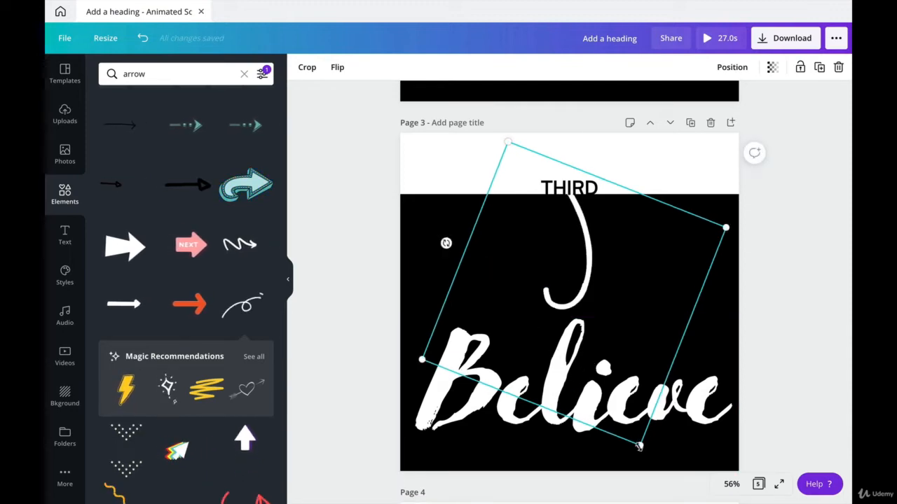
{"action": "left_click_drag", "start_coordinate": [640, 444], "coordinate": [590, 335]}
{"action": "left_click_drag", "start_coordinate": [546, 251], "coordinate": [560, 252]}
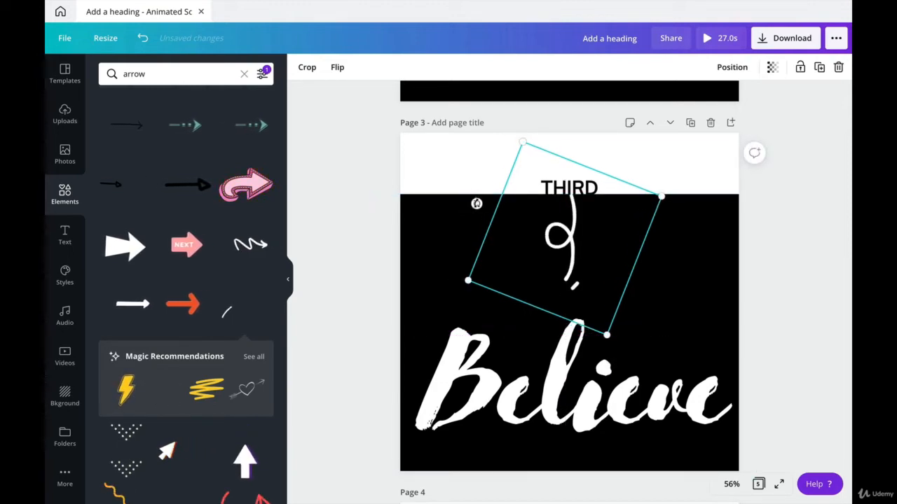
- Fine-tune the looped arrow's rotation and size, centering it between "THIRD" and "Believe"
{"action": "left_click_drag", "start_coordinate": [476, 202], "coordinate": [470, 228]}
{"action": "left_click_drag", "start_coordinate": [562, 239], "coordinate": [593, 270]}
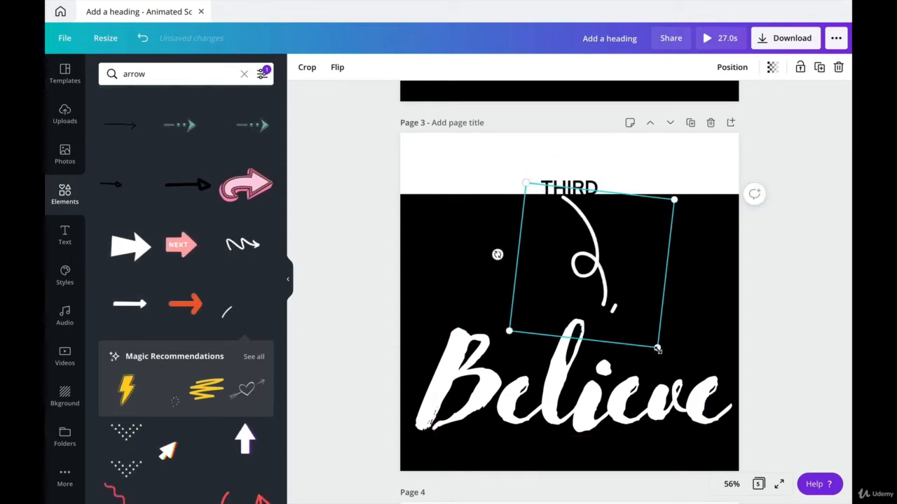
{"action": "left_click_drag", "start_coordinate": [659, 348], "coordinate": [614, 324]}
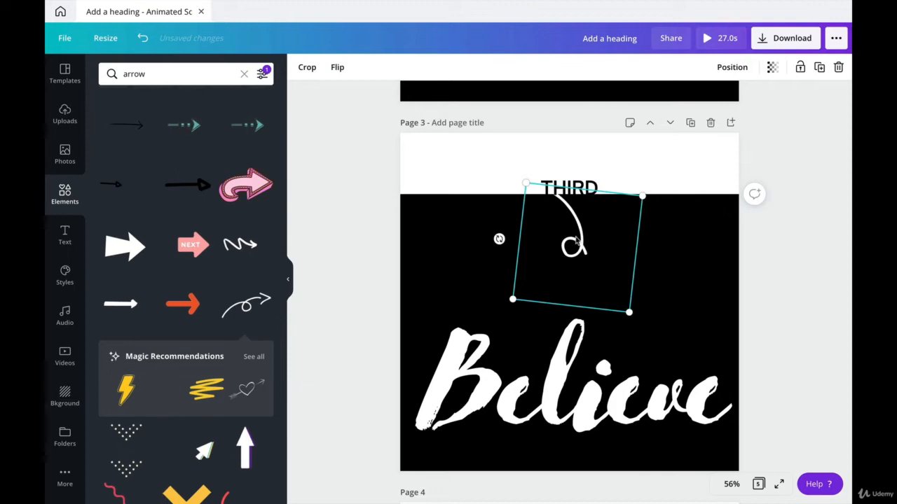
{"action": "mouse_move", "coordinate": [576, 241]}
{"action": "left_mouse_down"}
{"action": "mouse_move", "coordinate": [569, 239]}
{"action": "mouse_move", "coordinate": [571, 251]}
{"action": "left_mouse_up"}
{"action": "left_click", "coordinate": [812, 214]}
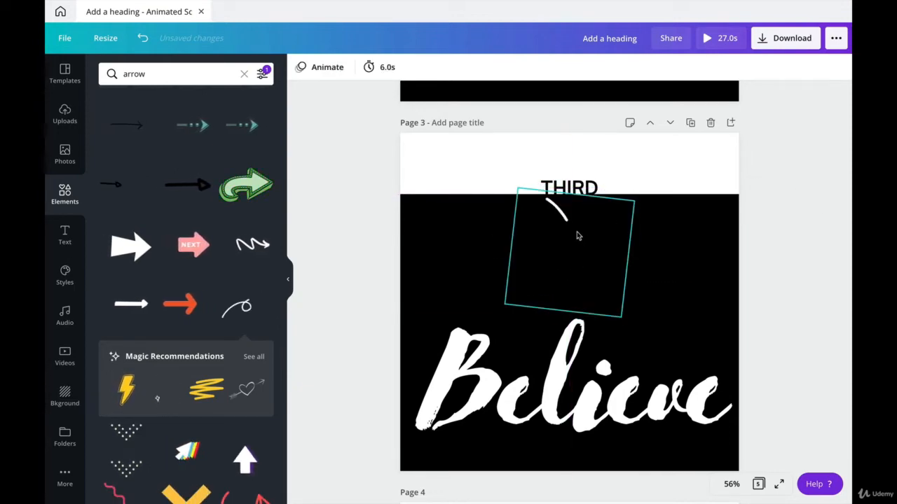
{"action": "left_click", "coordinate": [571, 234]}
{"action": "left_click_drag", "start_coordinate": [516, 188], "coordinate": [515, 187]}
{"action": "left_click", "coordinate": [816, 324]}
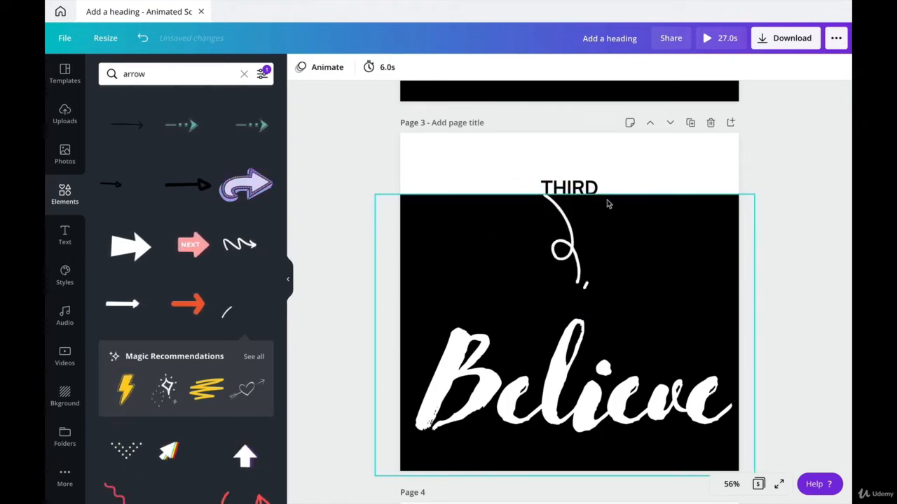
- Nudge the looped arrow down slightly so that its tail starts just below "THIRD" inside the black area
{"action": "left_click", "coordinate": [569, 188]}
{"action": "left_click", "coordinate": [567, 256]}
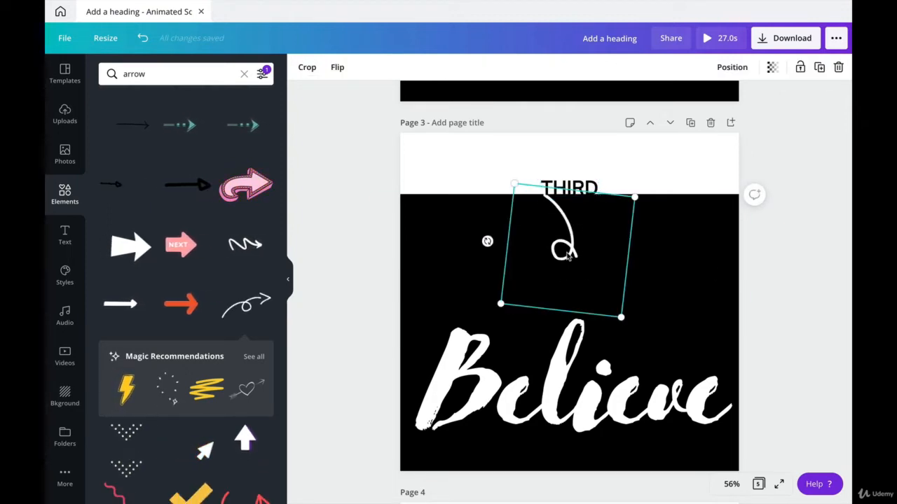
{"action": "key", "text": "Down"}
{"action": "key", "text": "Down"}
{"action": "key", "text": "Down"}
{"action": "key", "text": "Down"}
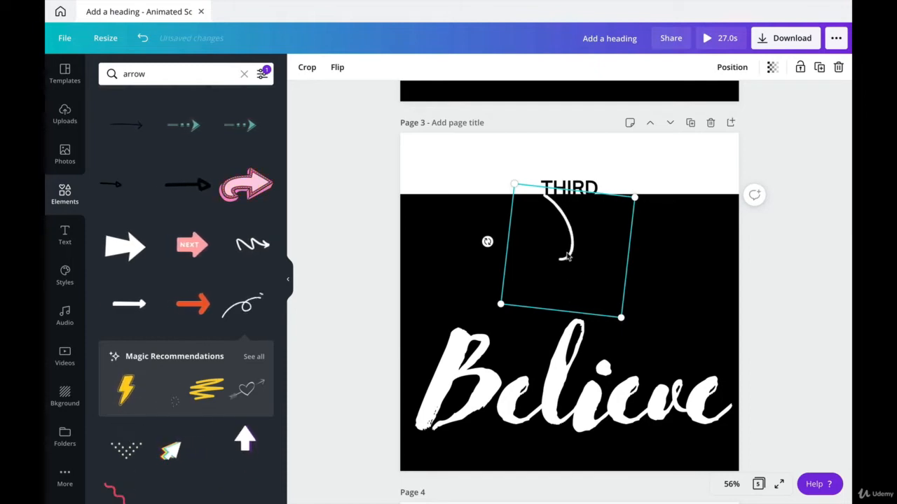
{"action": "key", "text": "Down"}
{"action": "key", "text": "Down"}
{"action": "key", "text": "Down"}
{"action": "key", "text": "Down"}
{"action": "key", "text": "Down"}
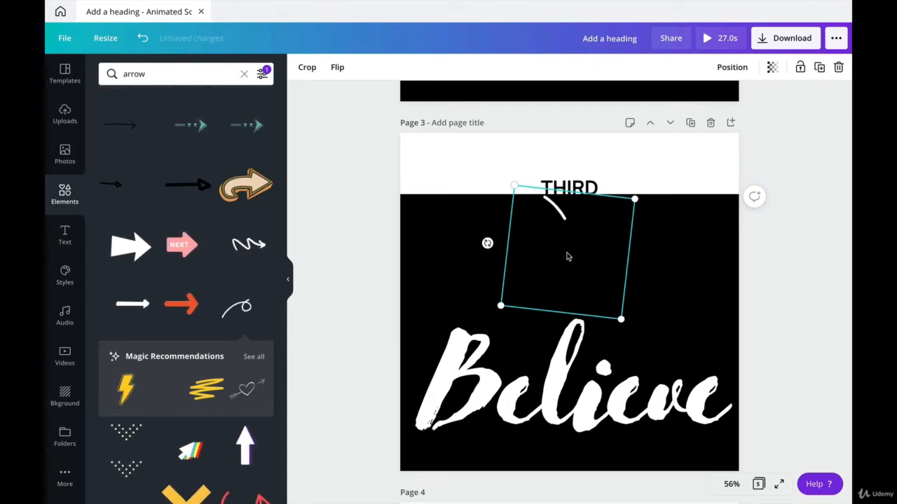
{"action": "key", "text": "Down"}
{"action": "key", "text": "Down"}
{"action": "key", "text": "Down"}
{"action": "key", "text": "Down"}
{"action": "key", "text": "Down"}
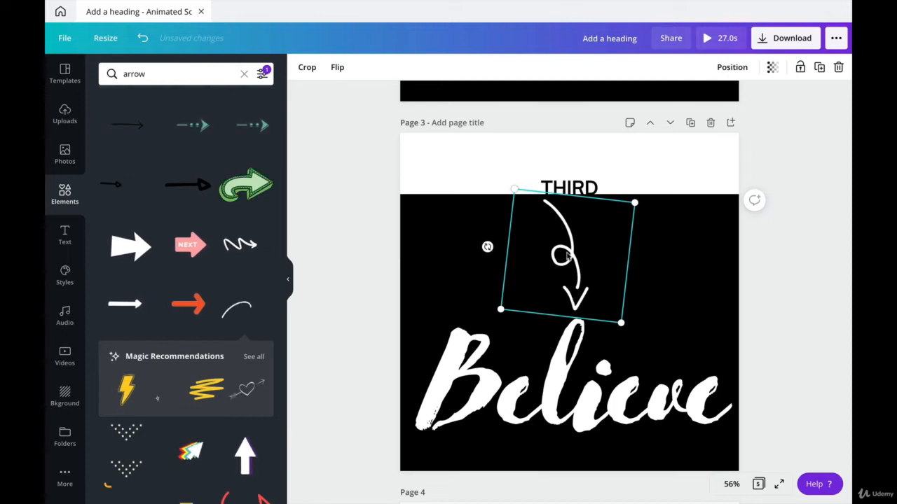
{"action": "left_click", "coordinate": [827, 315]}
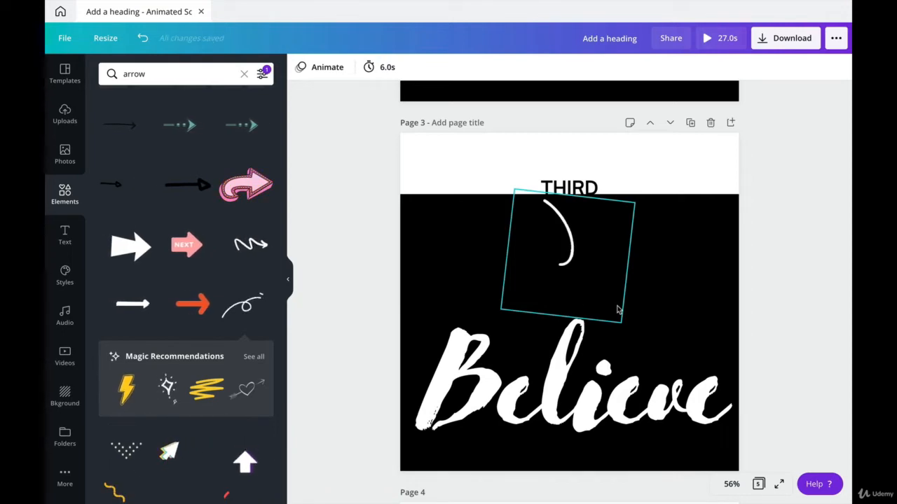
- Copy the black rectangle from page 3 and paste it onto page 4
{"action": "scroll", "coordinate": [616, 309], "scroll_direction": "down", "scroll_amount": 5}
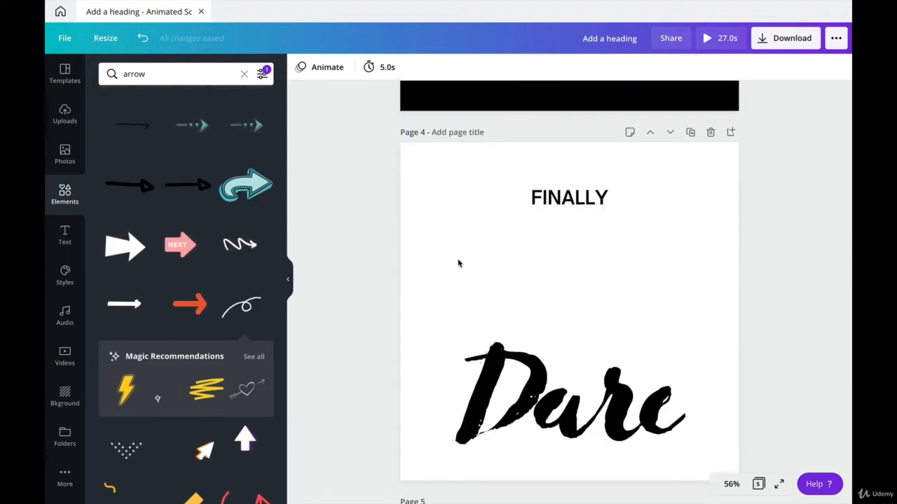
{"action": "scroll", "coordinate": [458, 262], "scroll_direction": "up", "scroll_amount": 1}
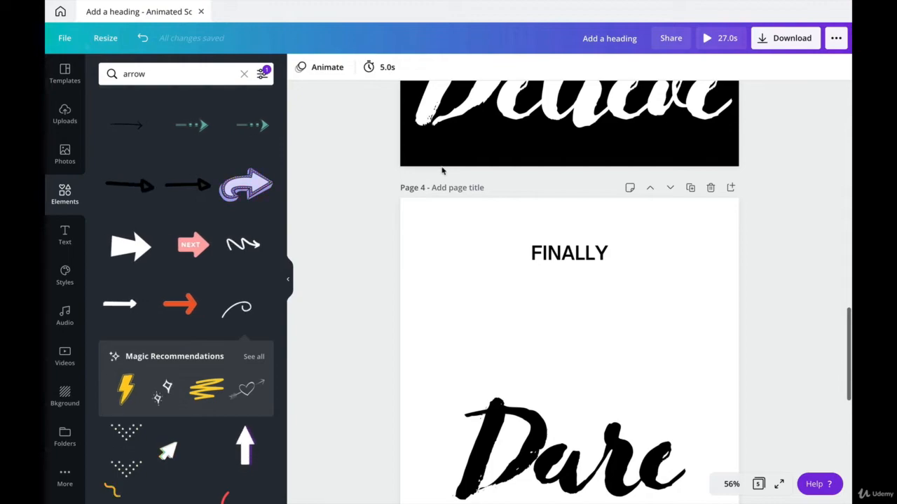
{"action": "scroll", "coordinate": [442, 170], "scroll_direction": "up", "scroll_amount": 5}
{"action": "left_click", "coordinate": [431, 247]}
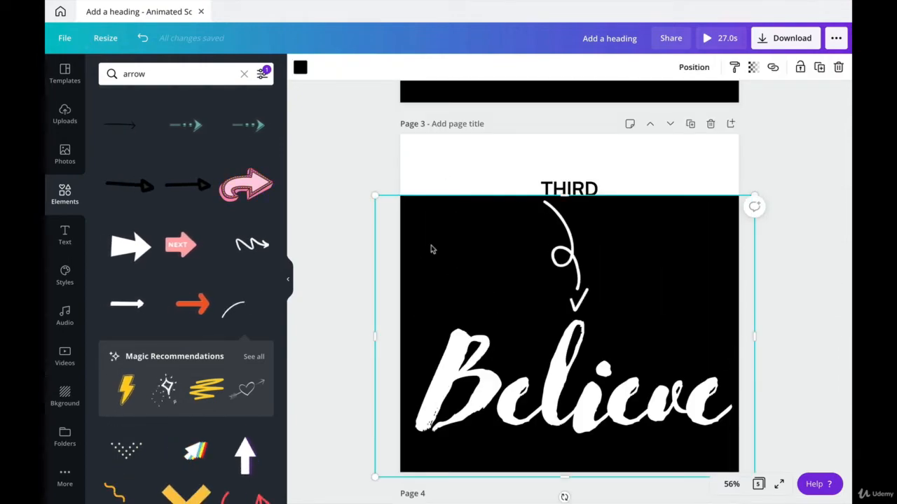
{"action": "scroll", "coordinate": [431, 248], "scroll_direction": "down", "scroll_amount": 5}
{"action": "left_click", "coordinate": [439, 267]}
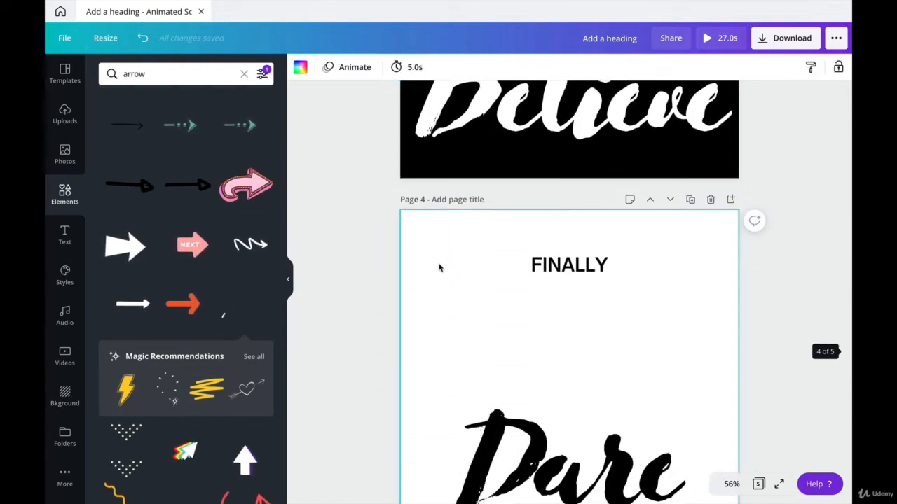
{"action": "key", "text": "ctrl+v"}
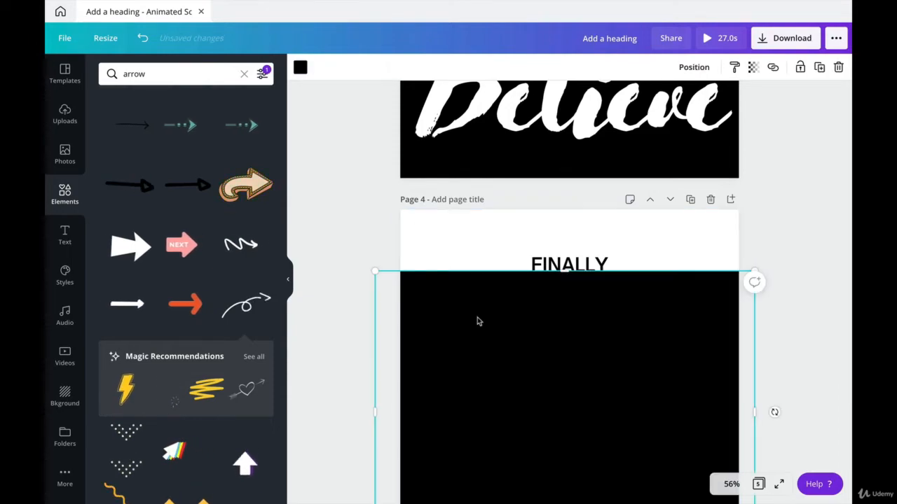
{"action": "scroll", "coordinate": [554, 402], "scroll_direction": "down", "scroll_amount": 3}
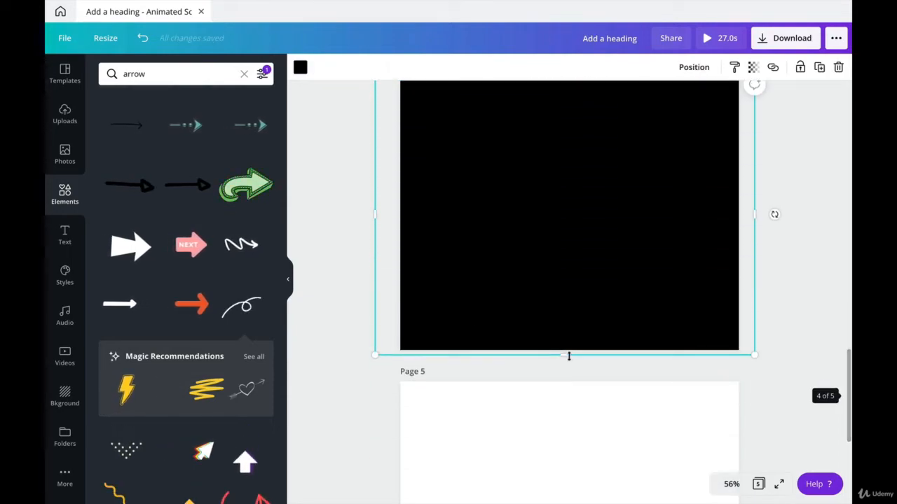
- Shorten the pasted black rectangle into a band across the top of page 4 and send it backward behind "FINALLY"
{"action": "left_click_drag", "start_coordinate": [568, 355], "coordinate": [554, 140]}
{"action": "scroll", "coordinate": [555, 145], "scroll_direction": "up", "scroll_amount": 4}
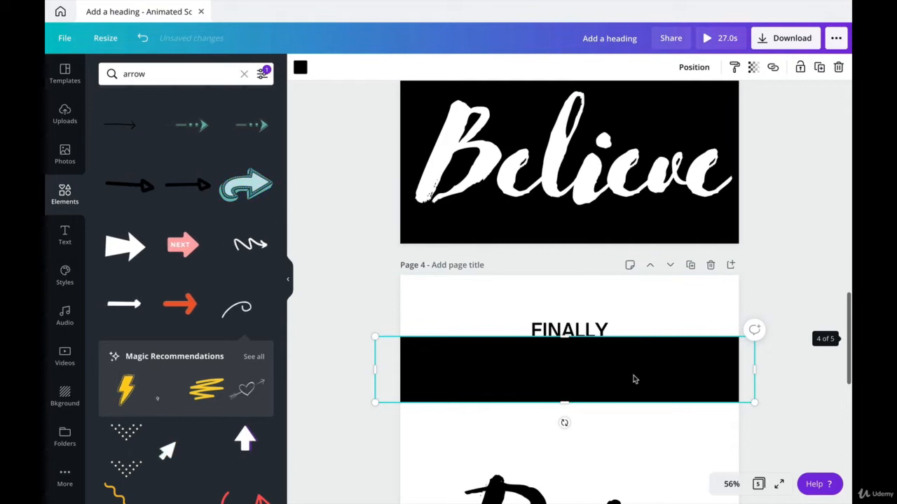
{"action": "left_click_drag", "start_coordinate": [635, 377], "coordinate": [631, 317]}
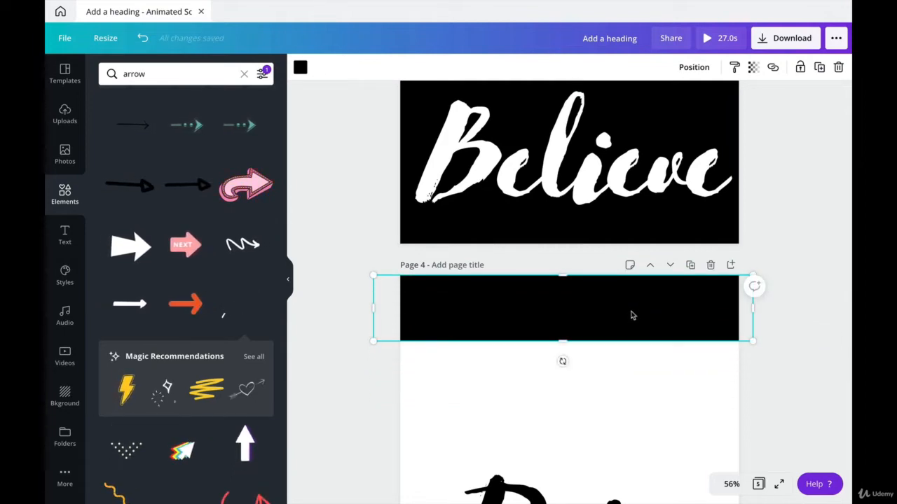
{"action": "left_click", "coordinate": [693, 70]}
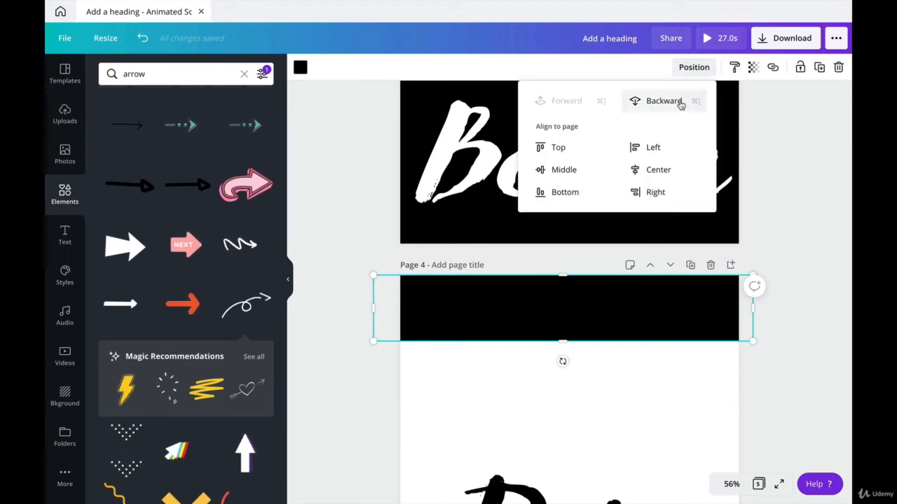
- Change the "FINALLY" text on page 4 to white so that it stands out on the black band
{"action": "left_click", "coordinate": [582, 318]}
{"action": "key", "text": "t"}
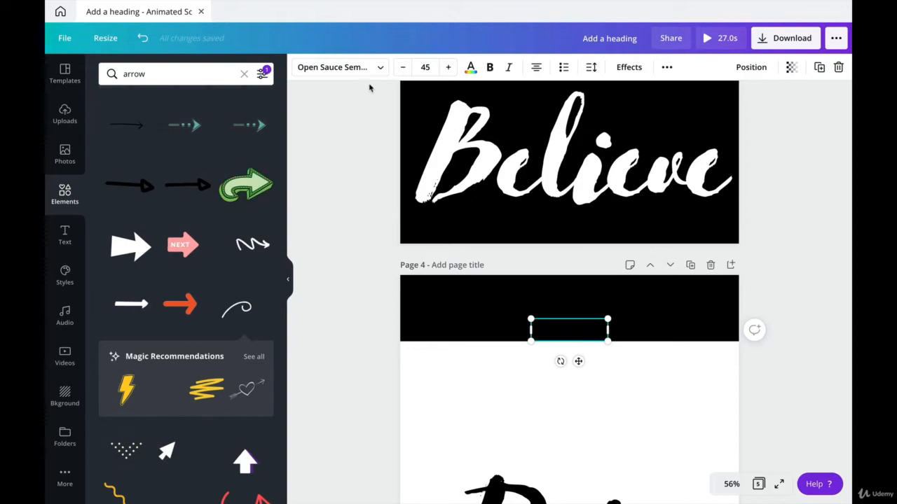
{"action": "left_click", "coordinate": [469, 68]}
{"action": "left_click", "coordinate": [141, 181]}
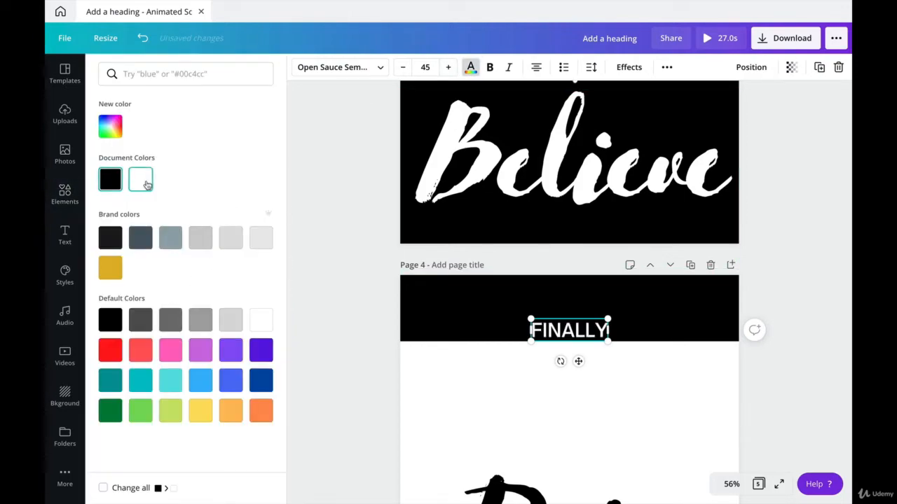
{"action": "left_click", "coordinate": [483, 404]}
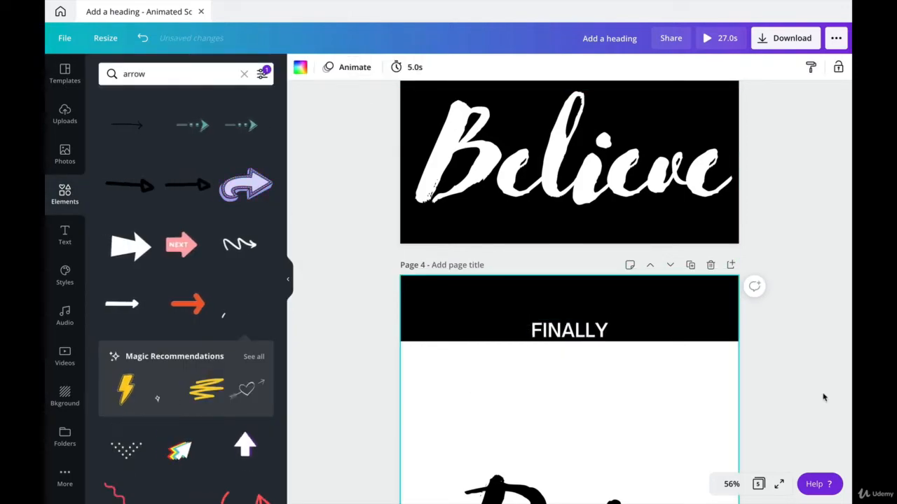
- Nudge the black band on page 4 up slightly so that its lower edge meets the base of the "FINALLY" letters
{"action": "scroll", "coordinate": [602, 301], "scroll_direction": "down", "scroll_amount": 1}
{"action": "left_click", "coordinate": [661, 253]}
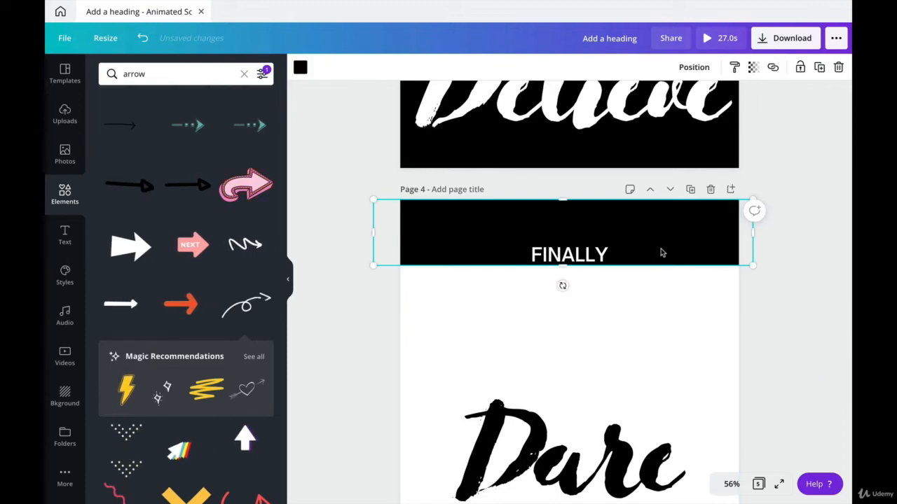
{"action": "key", "text": "Up"}
{"action": "key", "text": "Up"}
{"action": "key", "text": "Up"}
{"action": "key", "text": "Up"}
{"action": "key", "text": "Up"}
{"action": "key", "text": "Up"}
{"action": "key", "text": "Up"}
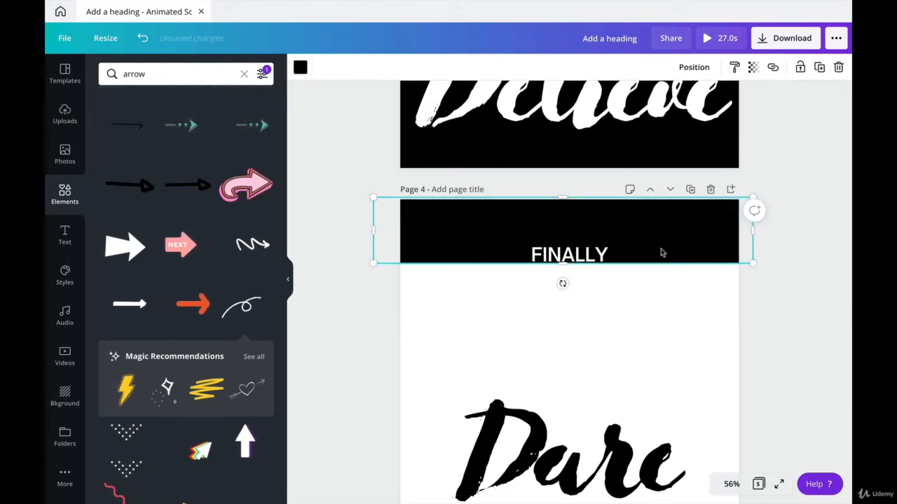
{"action": "left_click", "coordinate": [655, 313]}
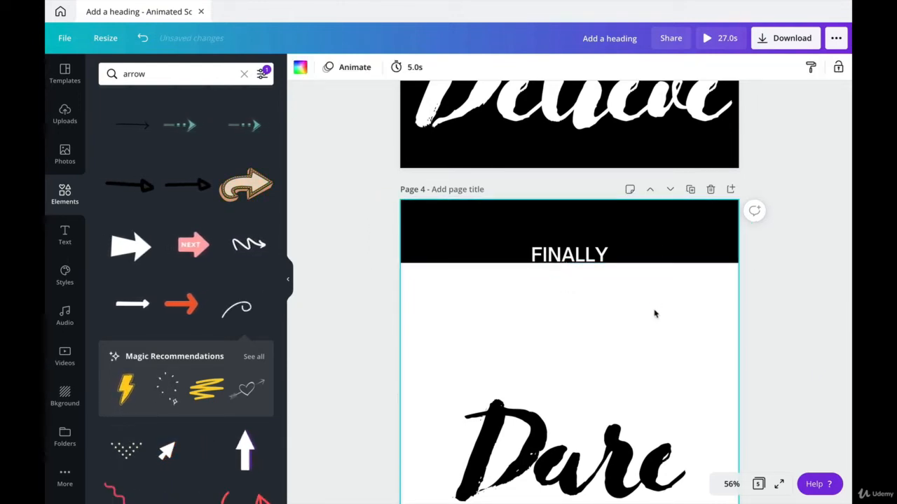
{"action": "left_click", "coordinate": [655, 239]}
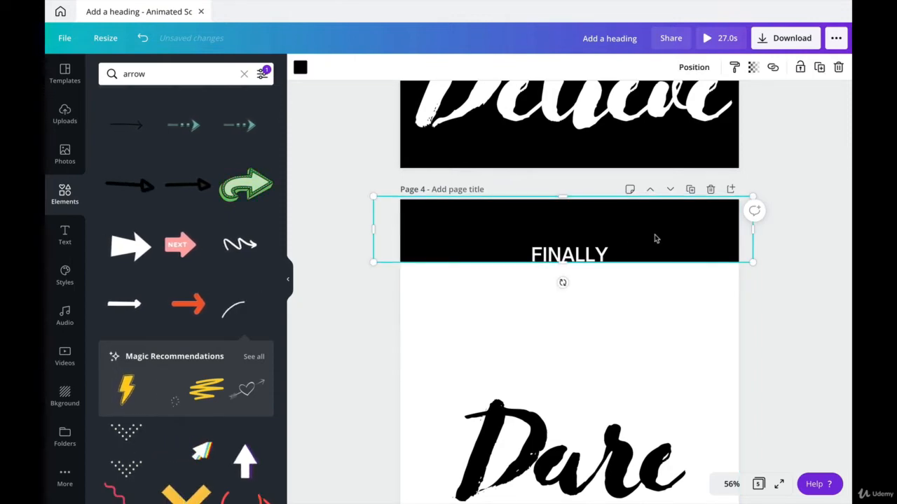
{"action": "left_click", "coordinate": [601, 364]}
{"action": "left_click", "coordinate": [660, 250]}
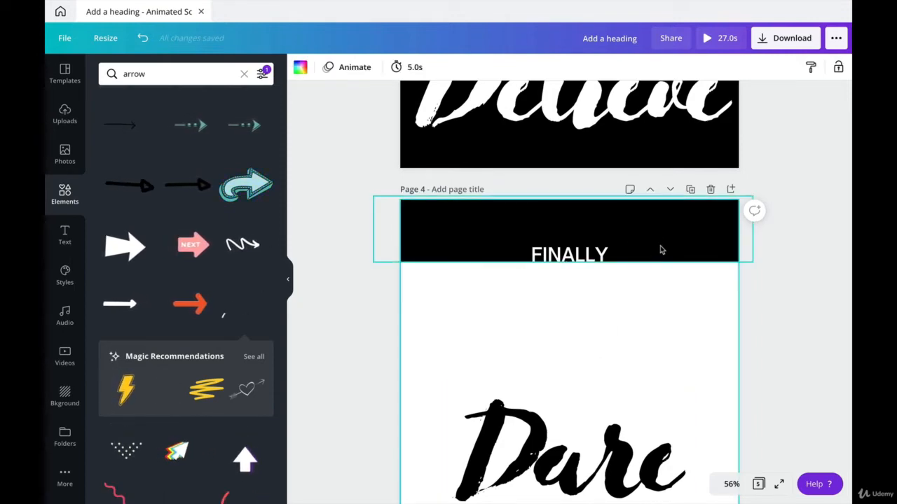
{"action": "left_click", "coordinate": [631, 306]}
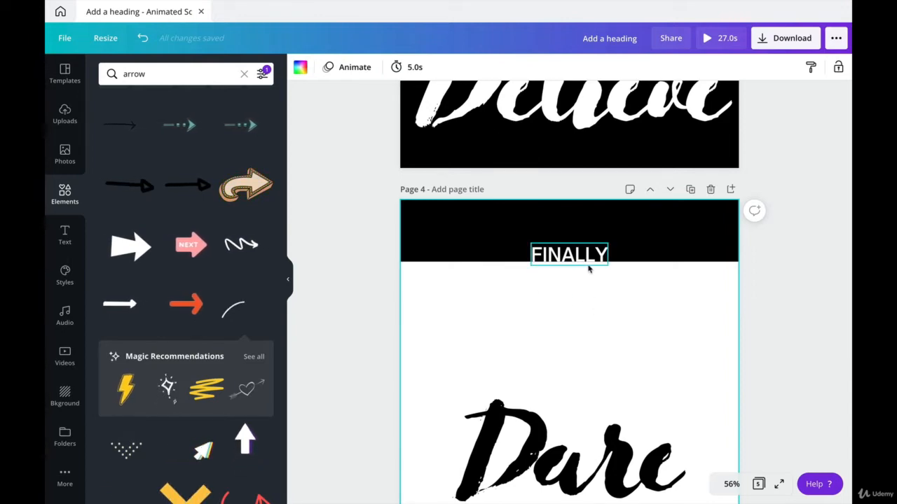
- Move the "Dare" text up to the middle of page 4, below "FINALLY"
{"action": "left_click", "coordinate": [506, 462]}
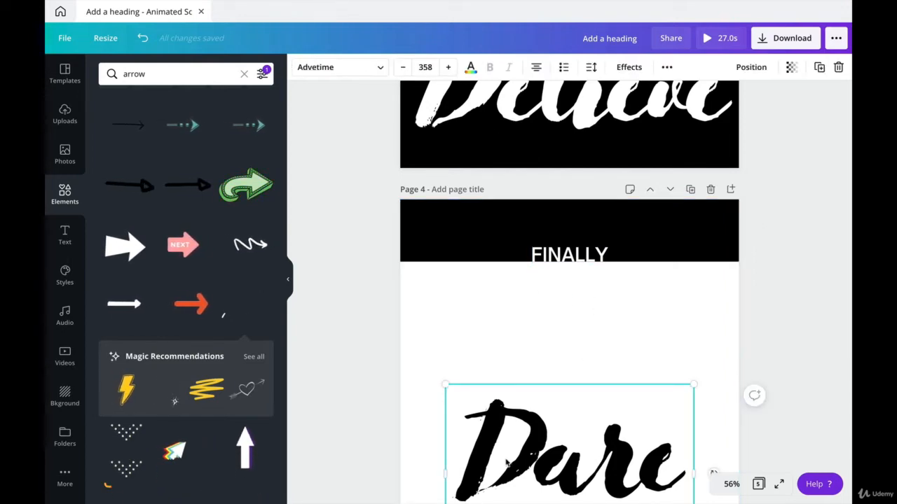
{"action": "scroll", "coordinate": [506, 461], "scroll_direction": "down", "scroll_amount": 2}
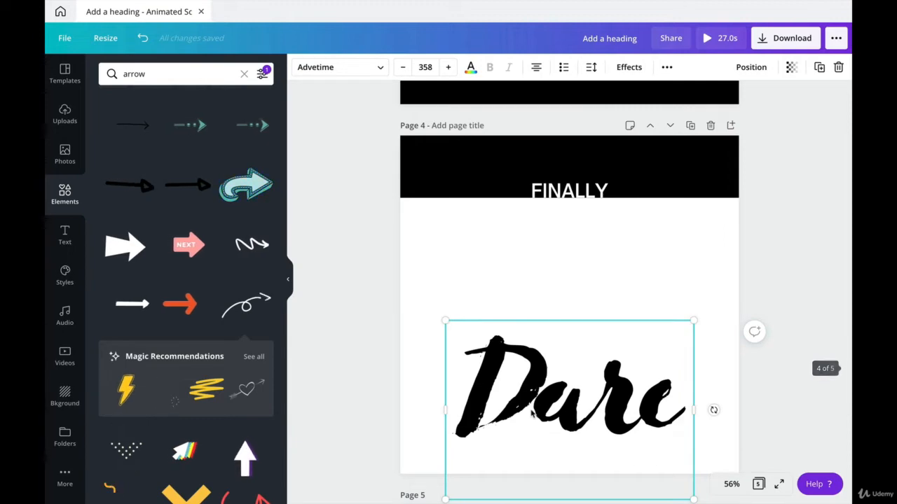
{"action": "left_click_drag", "start_coordinate": [531, 415], "coordinate": [531, 326]}
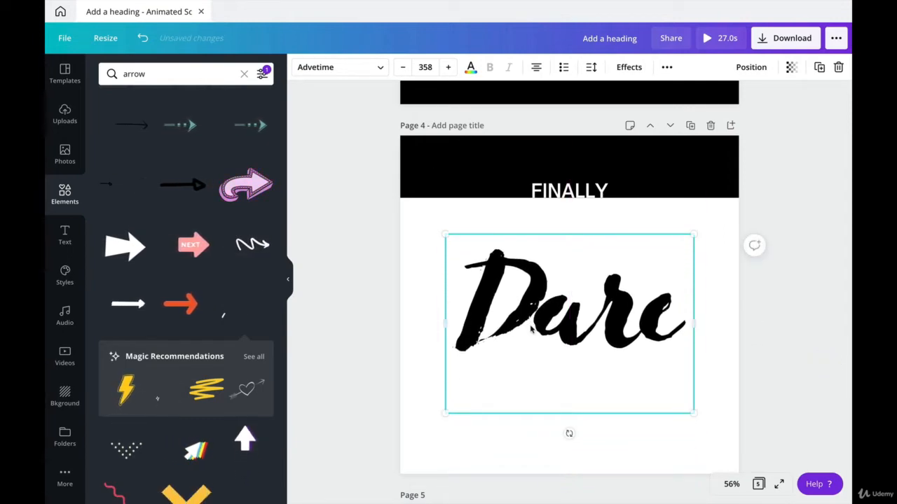
- Search the elements for "line" with the Animated filter applied
{"action": "double_click", "coordinate": [140, 75]}
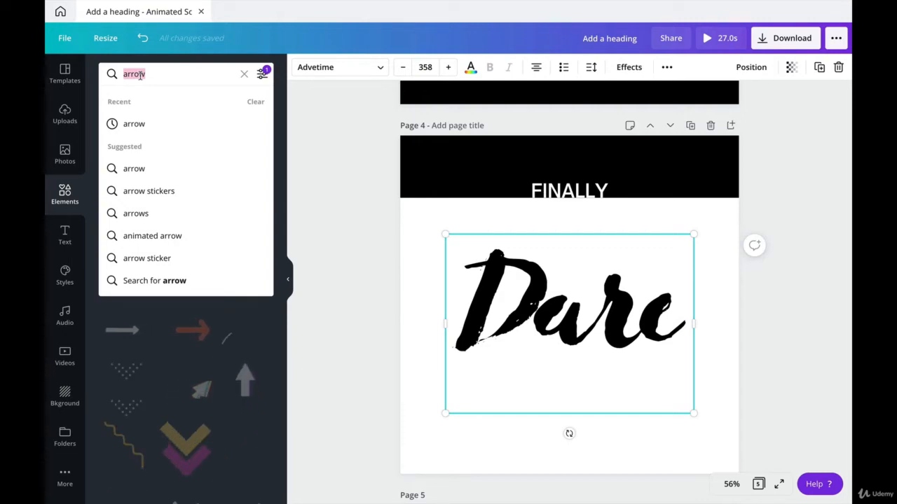
{"action": "type", "text": "line"}
{"action": "key", "text": "Return"}
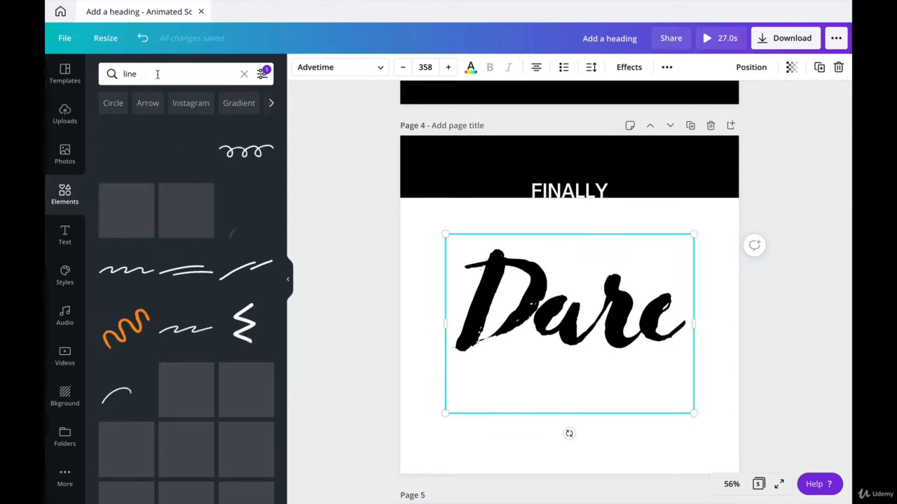
{"action": "left_click", "coordinate": [262, 74]}
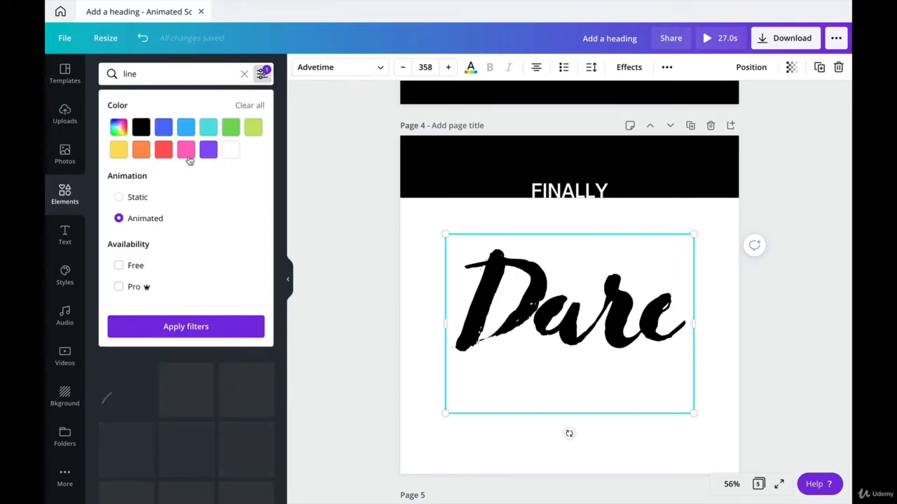
{"action": "left_click", "coordinate": [194, 324]}
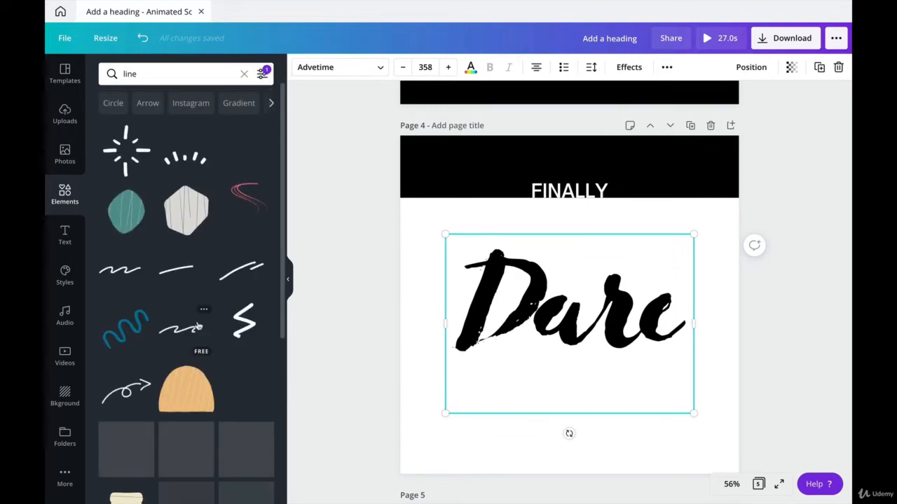
- Browse the animated "line" results for a hand-drawn black underline that suits the "Dare" text
{"action": "scroll", "coordinate": [198, 326], "scroll_direction": "down", "scroll_amount": 5}
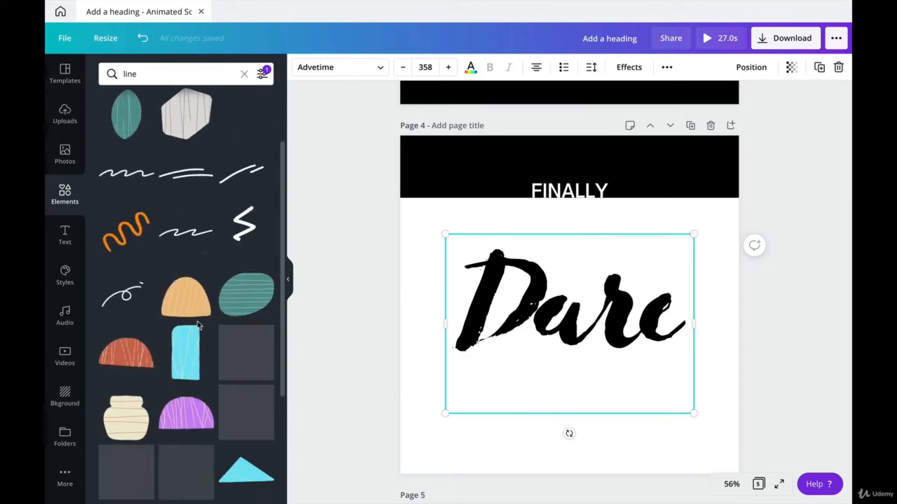
{"action": "scroll", "coordinate": [198, 326], "scroll_direction": "up", "scroll_amount": 4}
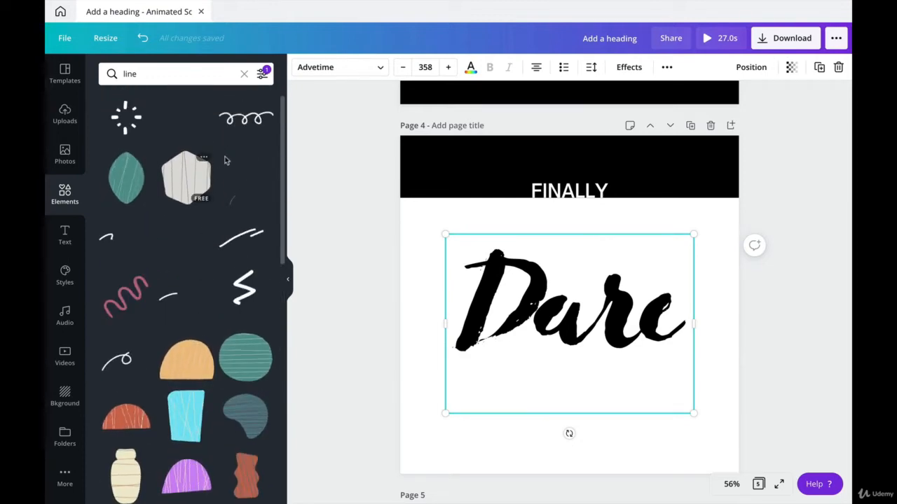
{"action": "scroll", "coordinate": [181, 395], "scroll_direction": "down", "scroll_amount": 8}
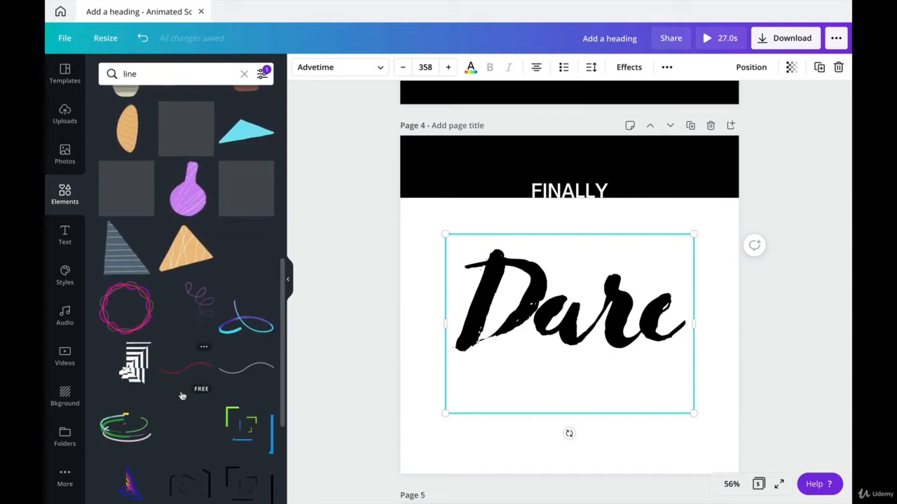
{"action": "scroll", "coordinate": [181, 396], "scroll_direction": "down", "scroll_amount": 1}
{"action": "scroll", "coordinate": [181, 396], "scroll_direction": "down", "scroll_amount": 5}
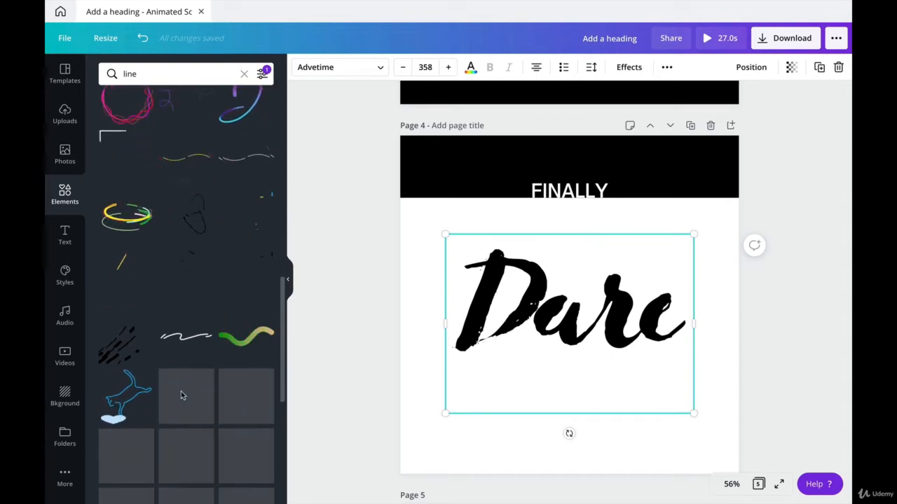
{"action": "scroll", "coordinate": [180, 391], "scroll_direction": "down", "scroll_amount": 3}
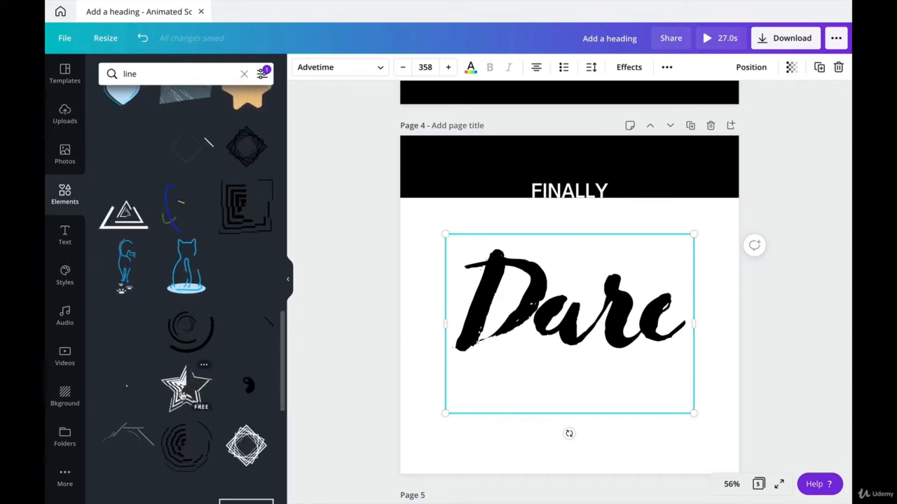
{"action": "scroll", "coordinate": [180, 397], "scroll_direction": "down", "scroll_amount": 1}
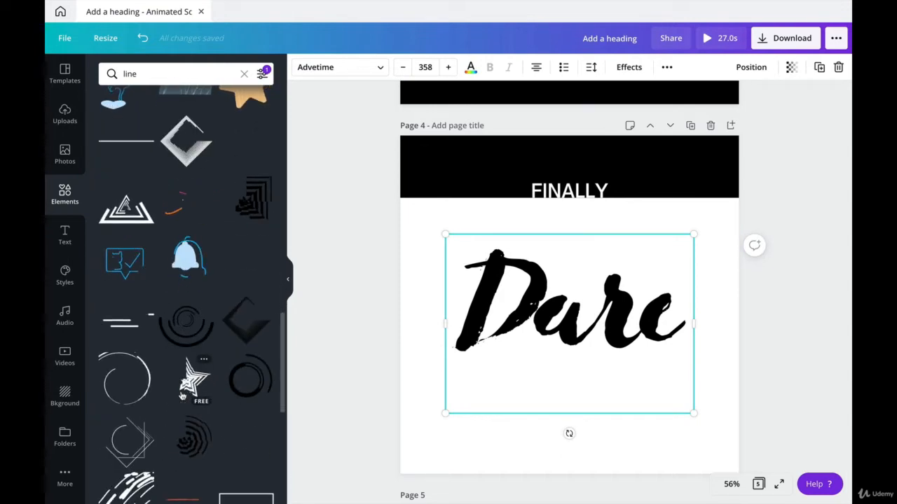
{"action": "scroll", "coordinate": [181, 397], "scroll_direction": "down", "scroll_amount": 4}
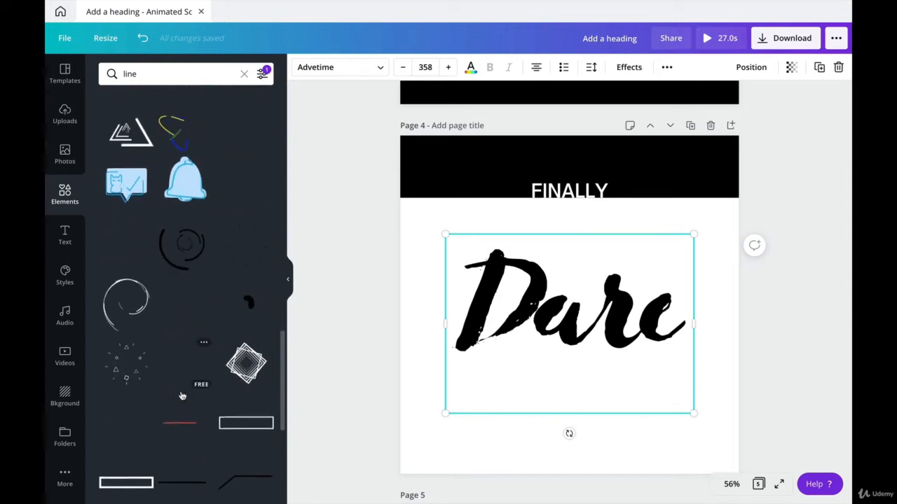
{"action": "scroll", "coordinate": [180, 396], "scroll_direction": "down", "scroll_amount": 6}
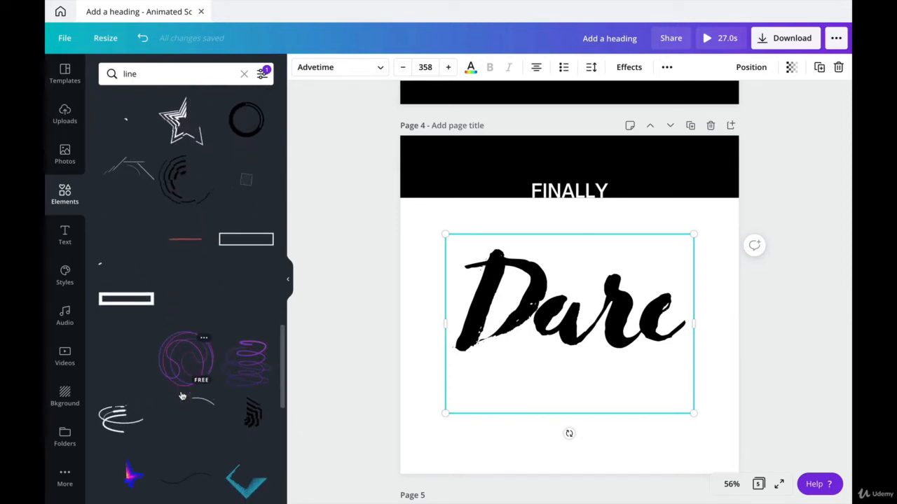
{"action": "scroll", "coordinate": [181, 395], "scroll_direction": "down", "scroll_amount": 4}
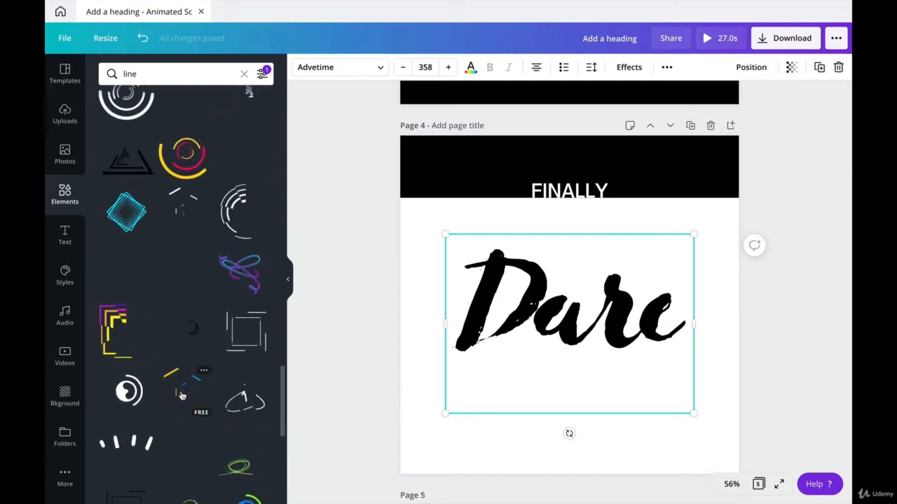
{"action": "scroll", "coordinate": [180, 396], "scroll_direction": "down", "scroll_amount": 4}
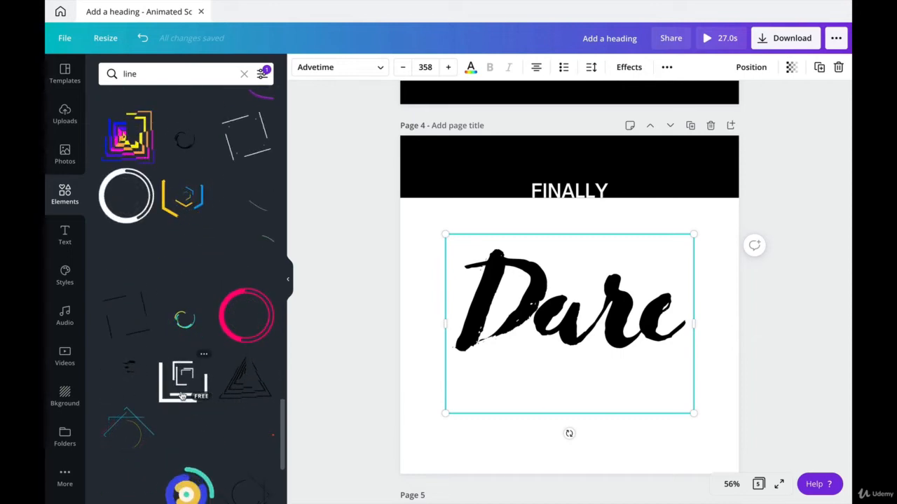
{"action": "scroll", "coordinate": [182, 396], "scroll_direction": "down", "scroll_amount": 5}
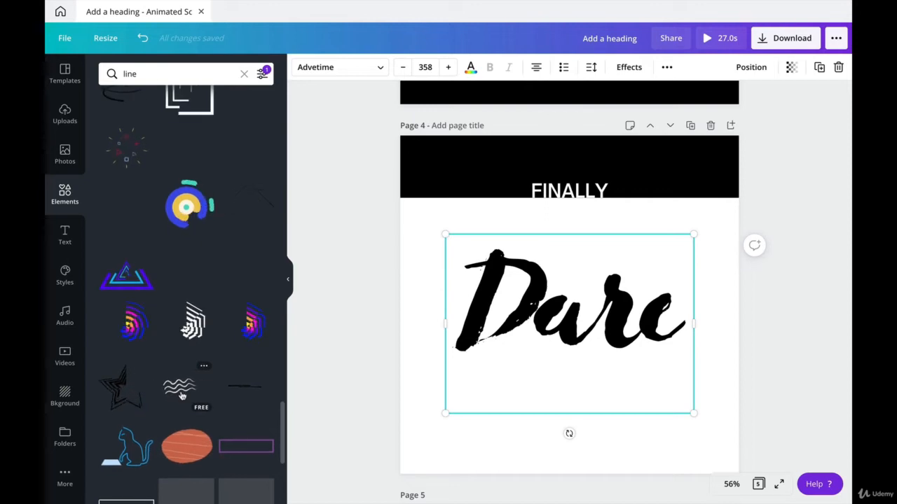
{"action": "scroll", "coordinate": [181, 396], "scroll_direction": "down", "scroll_amount": 5}
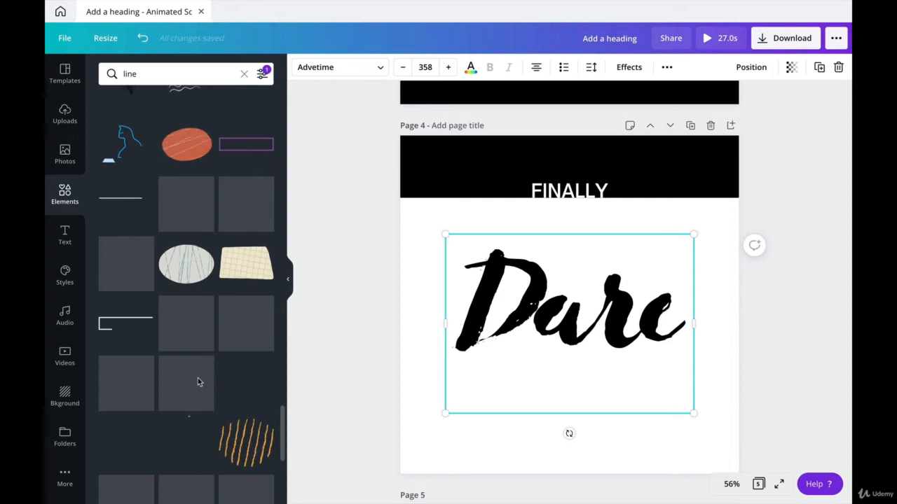
{"action": "scroll", "coordinate": [198, 382], "scroll_direction": "down", "scroll_amount": 3}
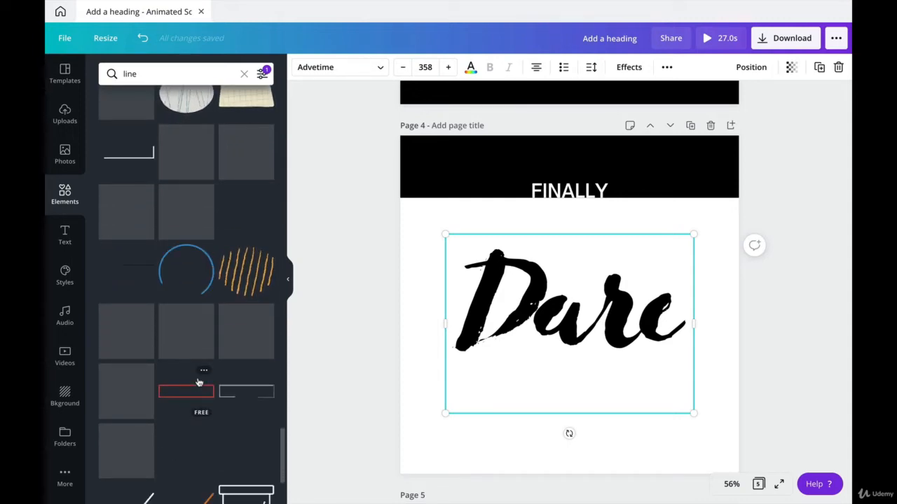
{"action": "scroll", "coordinate": [198, 382], "scroll_direction": "down", "scroll_amount": 2}
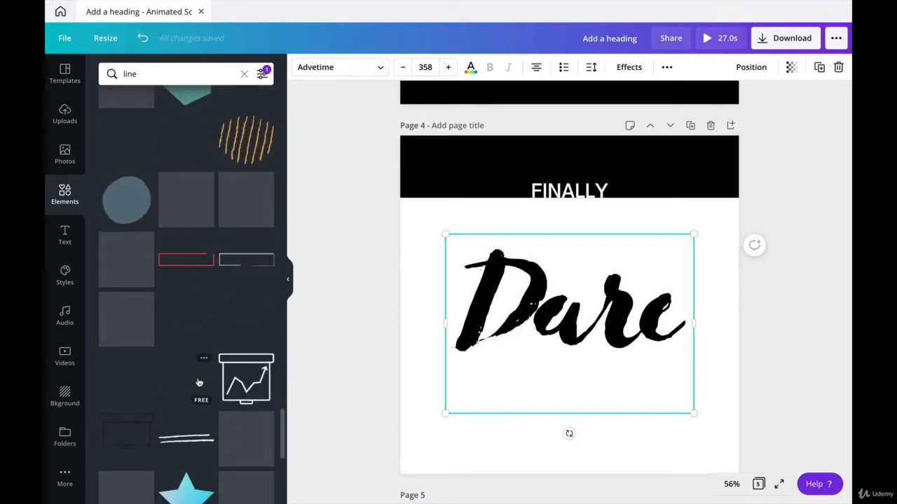
{"action": "scroll", "coordinate": [198, 382], "scroll_direction": "down", "scroll_amount": 2}
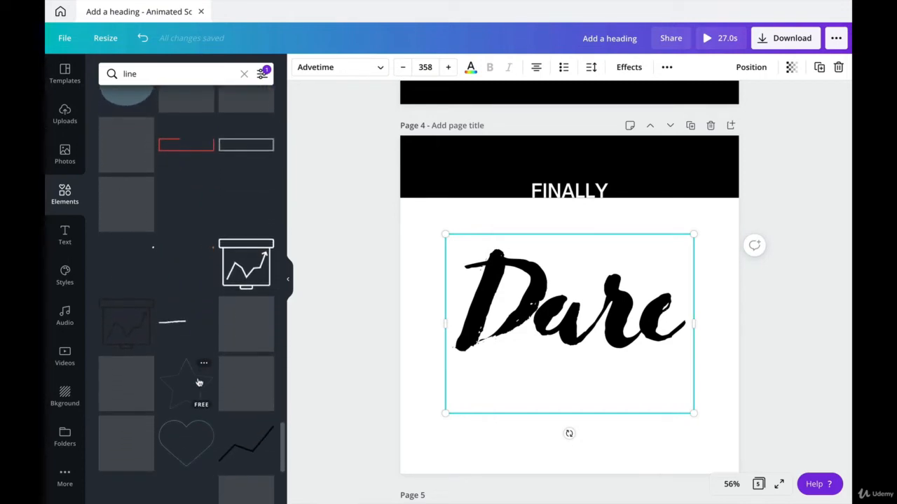
{"action": "scroll", "coordinate": [198, 382], "scroll_direction": "up", "scroll_amount": 2}
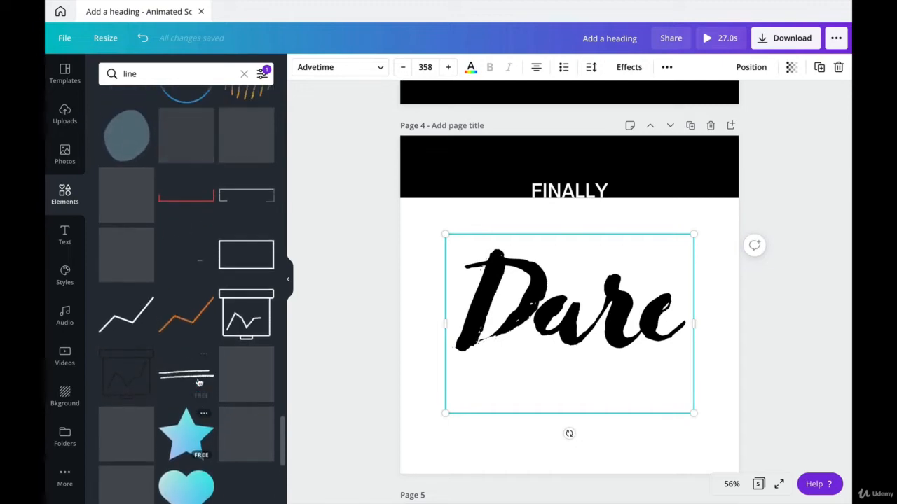
{"action": "scroll", "coordinate": [199, 382], "scroll_direction": "up", "scroll_amount": 2}
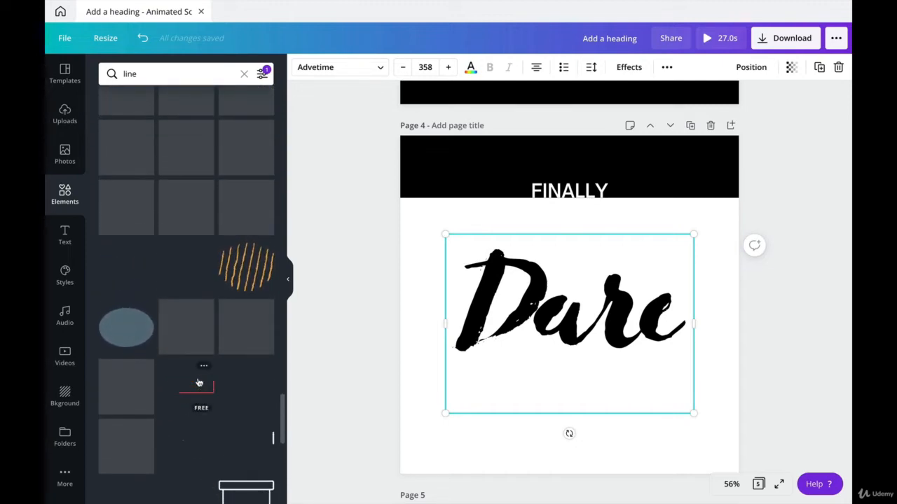
{"action": "scroll", "coordinate": [199, 383], "scroll_direction": "down", "scroll_amount": 4}
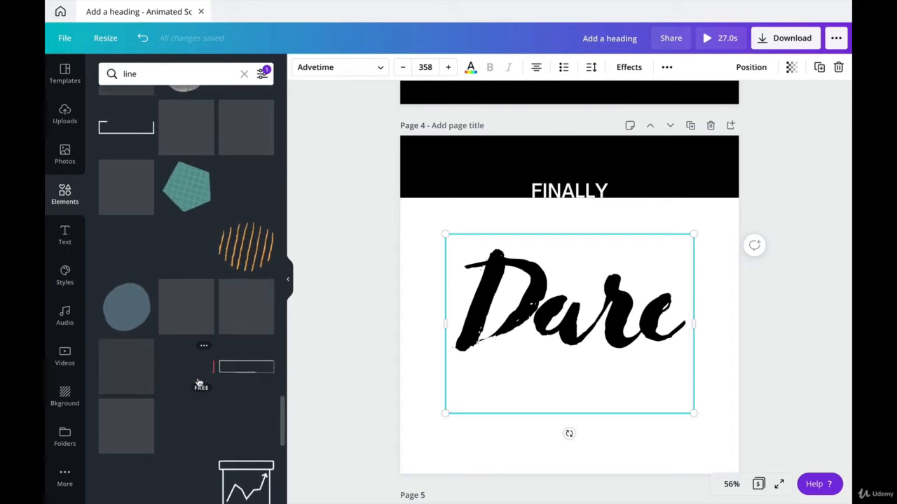
{"action": "scroll", "coordinate": [198, 382], "scroll_direction": "down", "scroll_amount": 2}
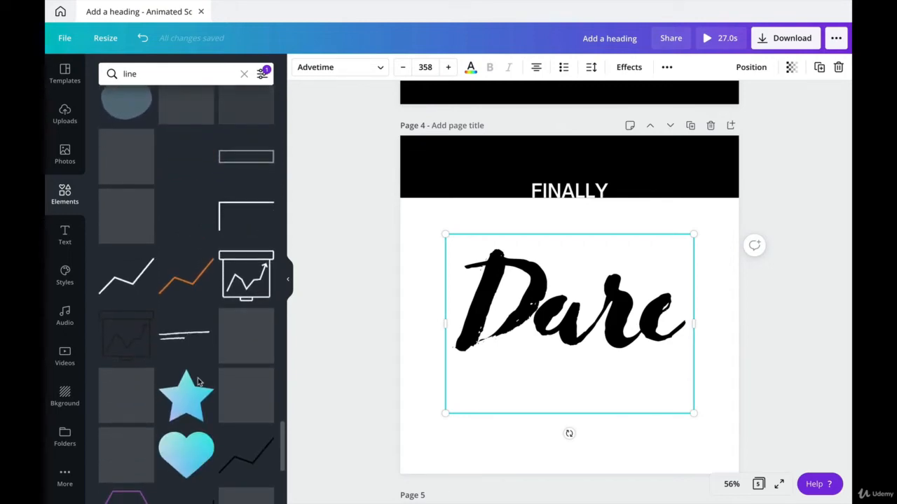
{"action": "scroll", "coordinate": [198, 383], "scroll_direction": "down", "scroll_amount": 3}
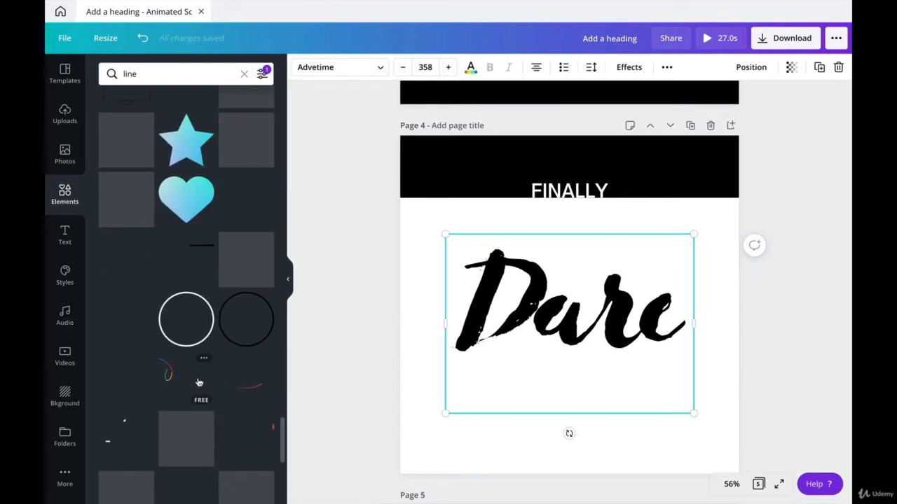
{"action": "scroll", "coordinate": [199, 382], "scroll_direction": "down", "scroll_amount": 6}
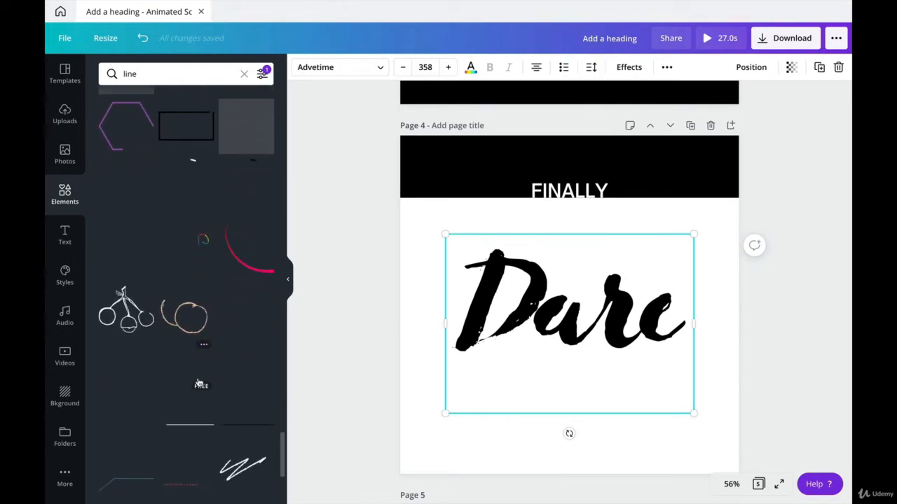
{"action": "scroll", "coordinate": [199, 382], "scroll_direction": "down", "scroll_amount": 4}
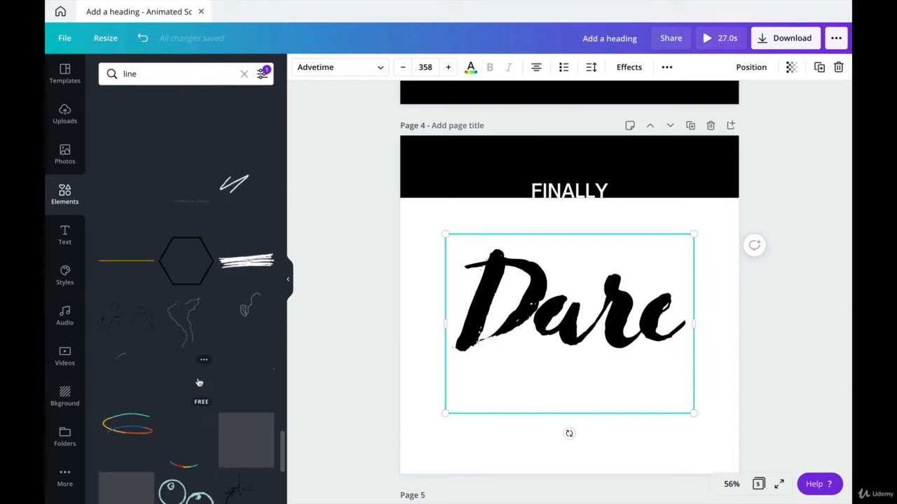
{"action": "scroll", "coordinate": [198, 383], "scroll_direction": "down", "scroll_amount": 3}
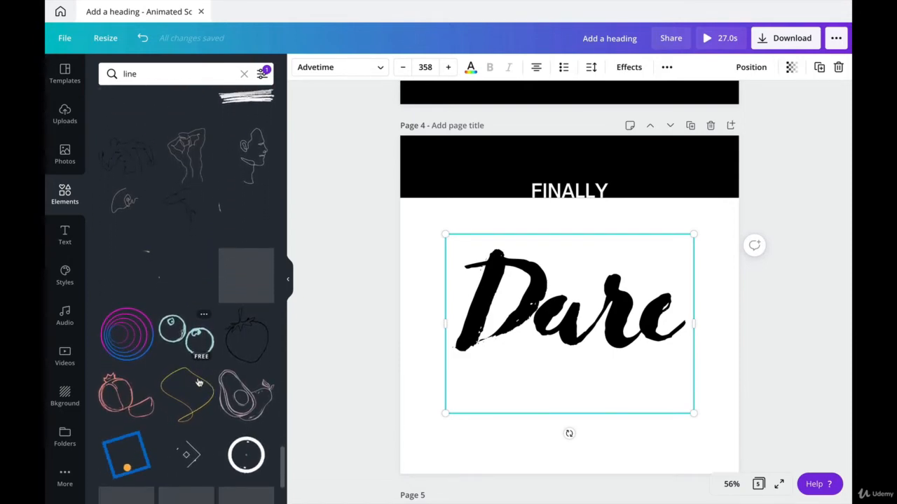
{"action": "scroll", "coordinate": [198, 383], "scroll_direction": "down", "scroll_amount": 3}
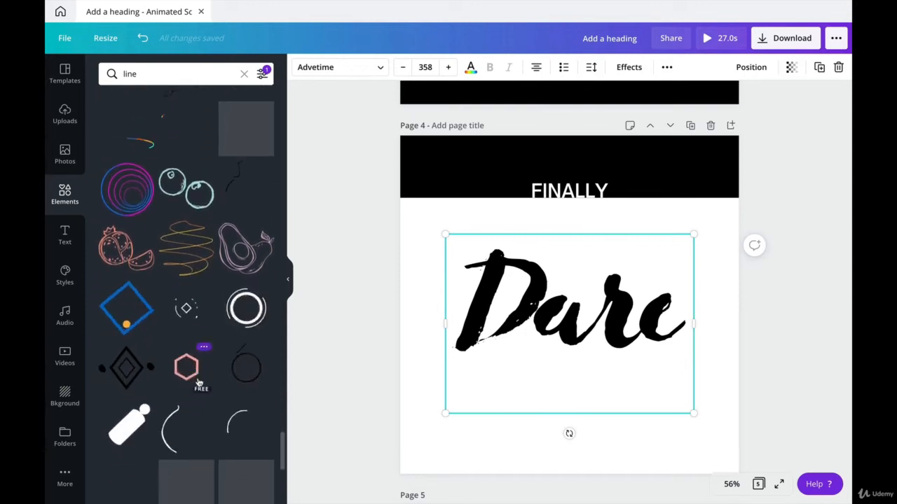
{"action": "scroll", "coordinate": [198, 382], "scroll_direction": "down", "scroll_amount": 4}
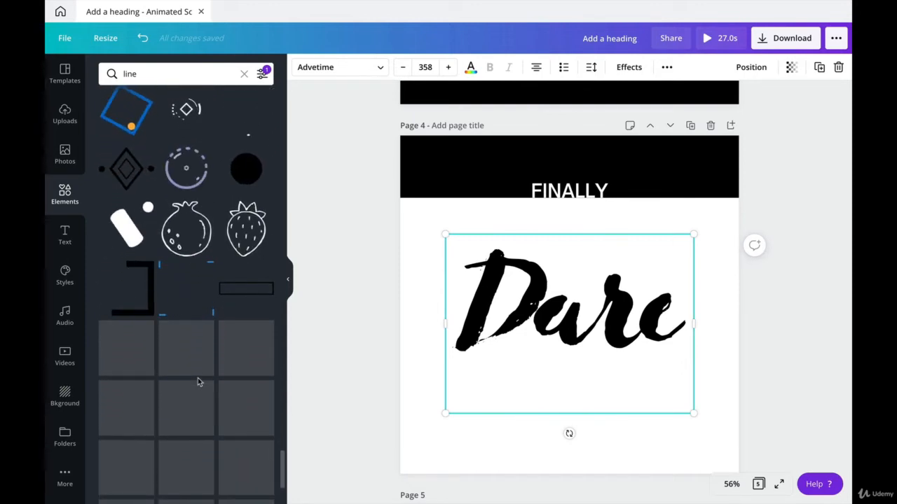
{"action": "scroll", "coordinate": [198, 383], "scroll_direction": "down", "scroll_amount": 2}
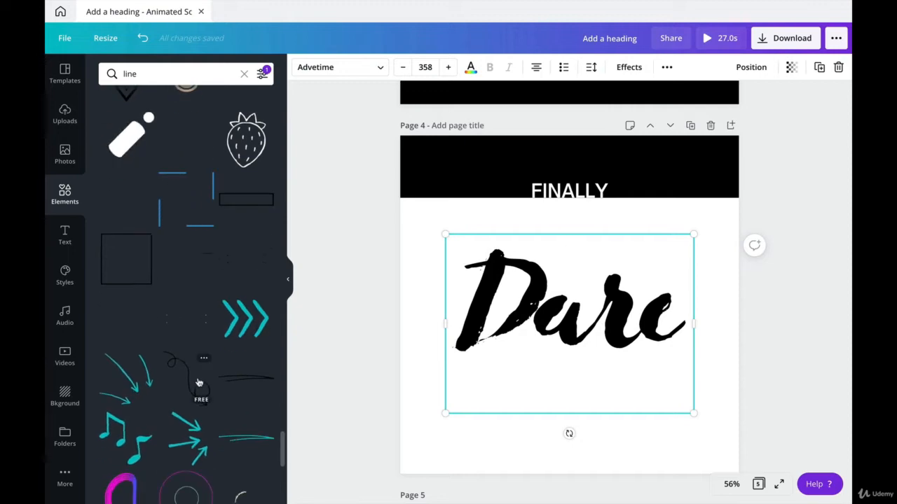
- Add the animated black double brush-stroke underline to page 4 and place it just beneath the "Dare" text
{"action": "left_click", "coordinate": [237, 382]}
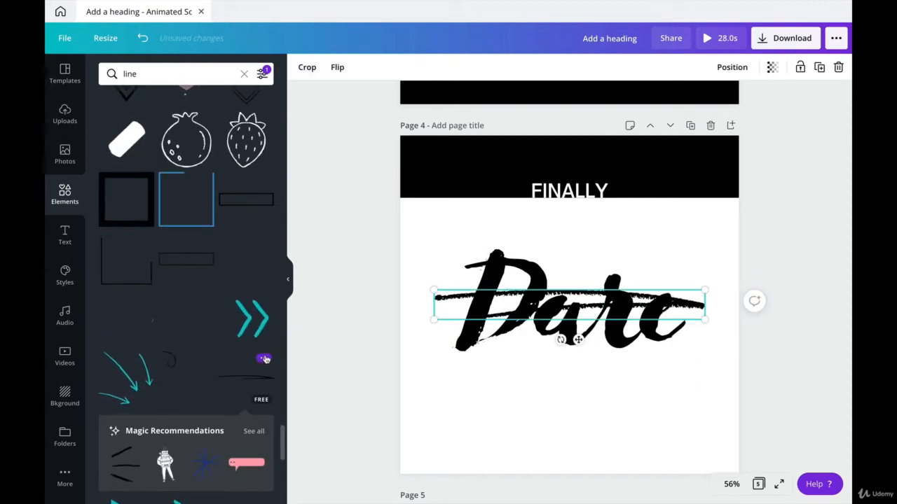
{"action": "left_click", "coordinate": [264, 358]}
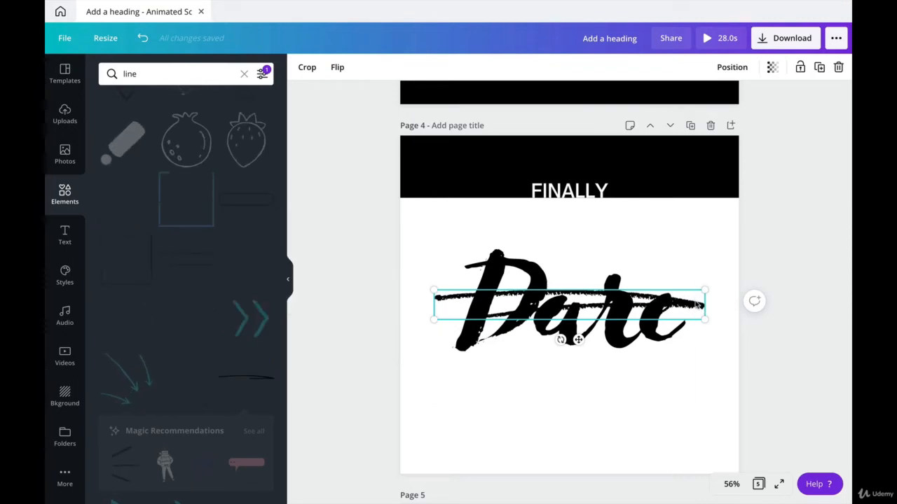
{"action": "mouse_move", "coordinate": [699, 312]}
{"action": "left_mouse_down"}
{"action": "mouse_move", "coordinate": [695, 385]}
{"action": "mouse_move", "coordinate": [694, 377]}
{"action": "left_mouse_up"}
{"action": "left_click", "coordinate": [812, 380]}
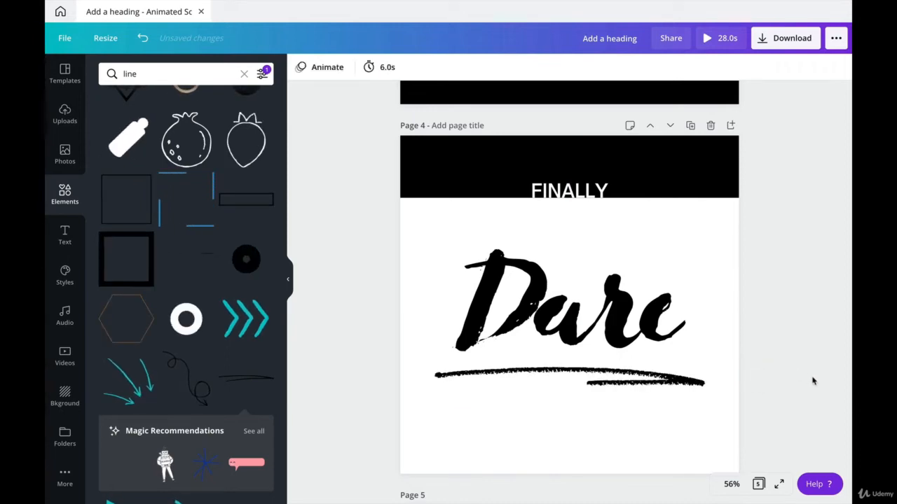
- Change the "WALT DISNEY" text on page 5 to white
{"action": "scroll", "coordinate": [531, 308], "scroll_direction": "down", "scroll_amount": 5}
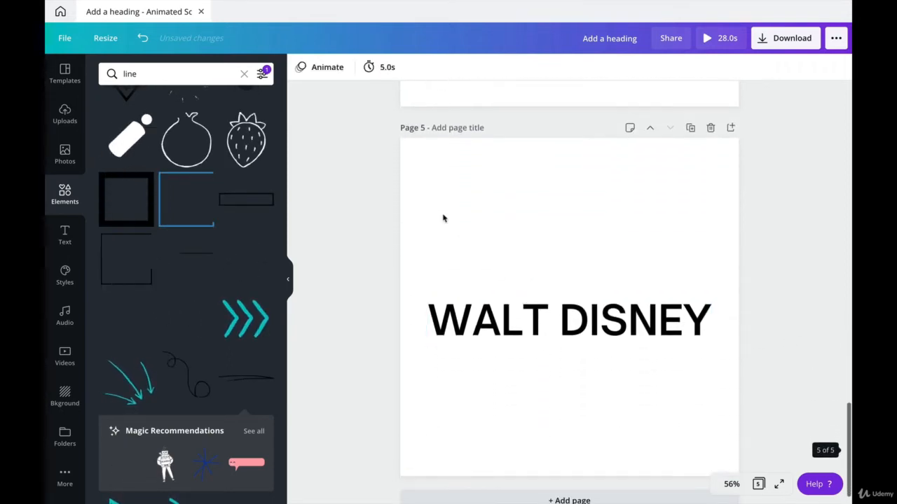
{"action": "left_click", "coordinate": [508, 339]}
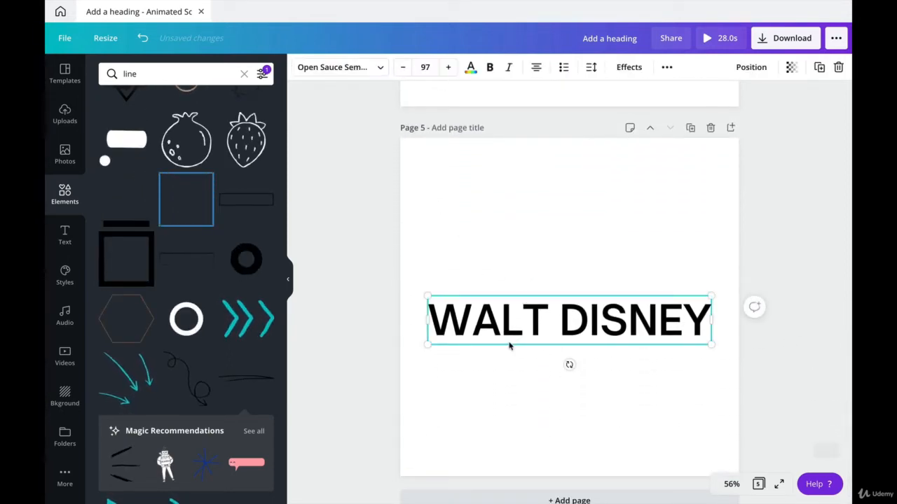
{"action": "left_click", "coordinate": [373, 69]}
{"action": "left_click", "coordinate": [471, 70]}
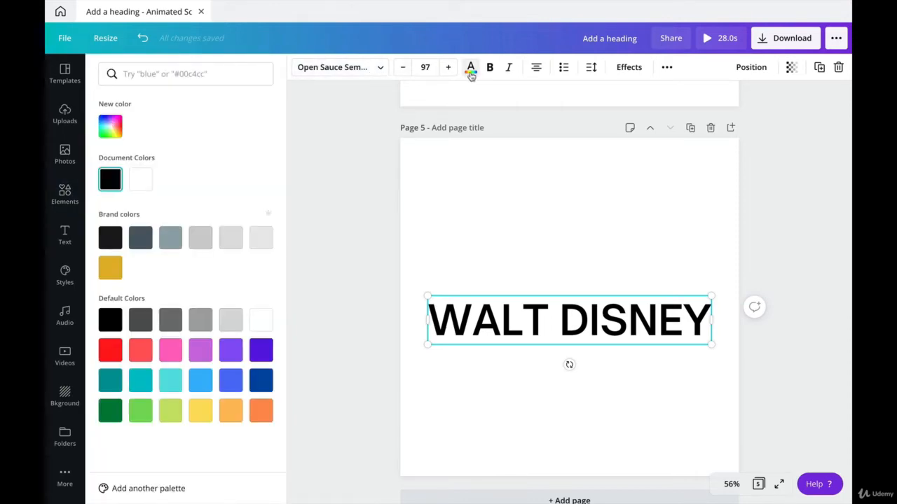
{"action": "left_click", "coordinate": [142, 174]}
- Set the background colour of page 5 to black behind the white "WALT DISNEY" text
{"action": "left_click", "coordinate": [424, 182]}
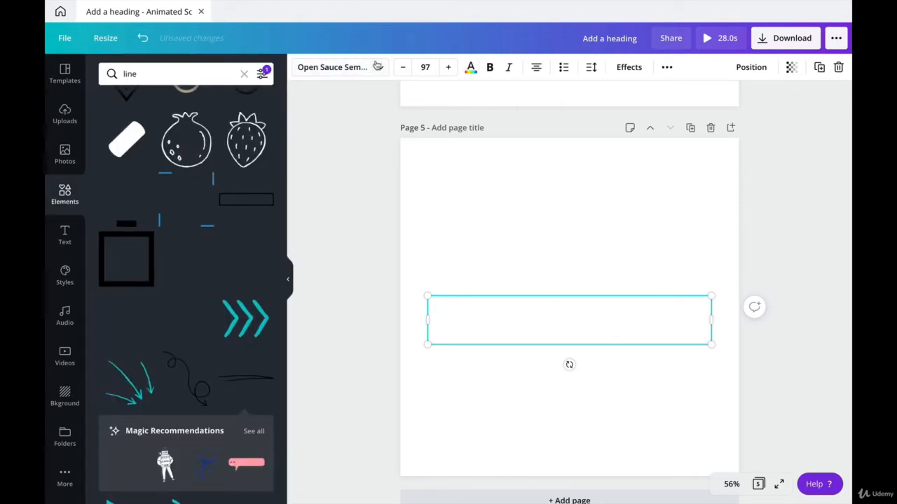
{"action": "left_click", "coordinate": [471, 67]}
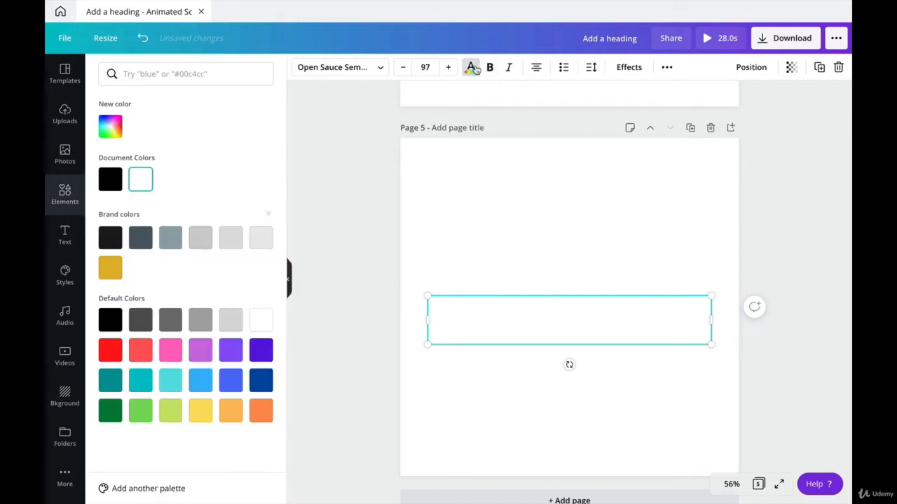
{"action": "left_click", "coordinate": [432, 184]}
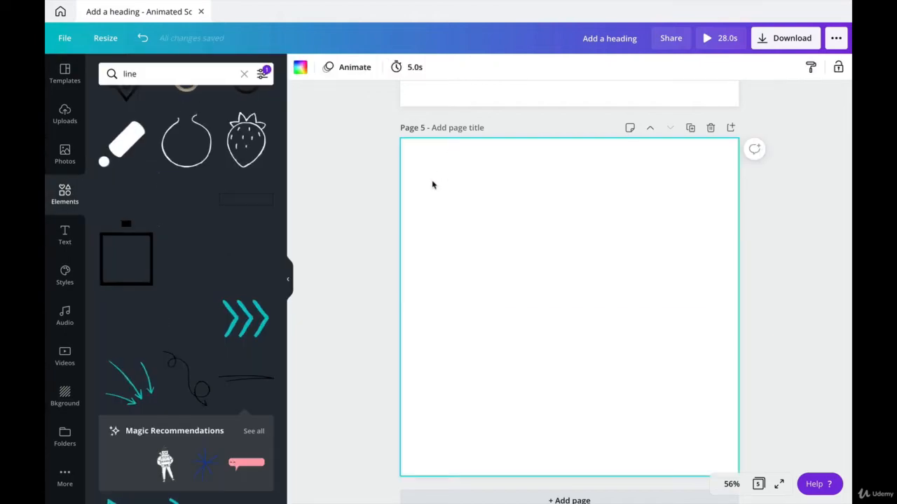
{"action": "left_click", "coordinate": [300, 67]}
{"action": "left_click", "coordinate": [109, 180]}
- Try the Block page animation on page 1 and return the page to None
{"action": "scroll", "coordinate": [560, 311], "scroll_direction": "up", "scroll_amount": 10}
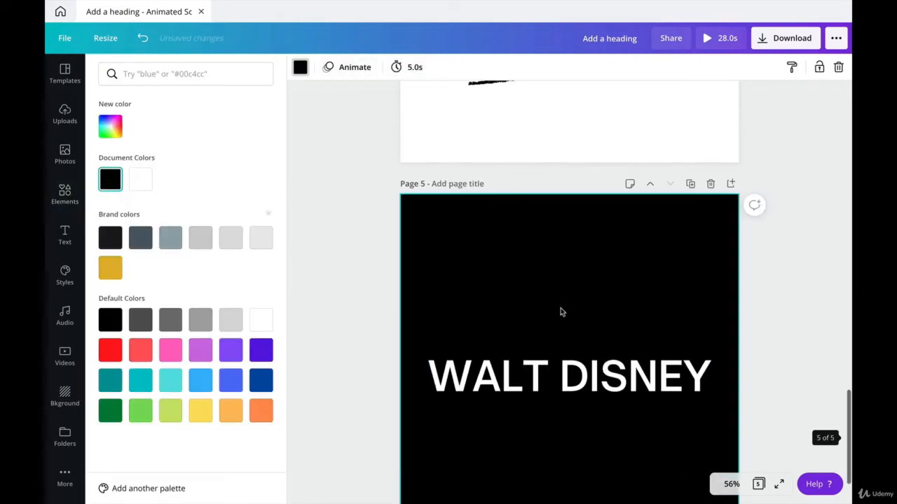
{"action": "scroll", "coordinate": [561, 310], "scroll_direction": "up", "scroll_amount": 10}
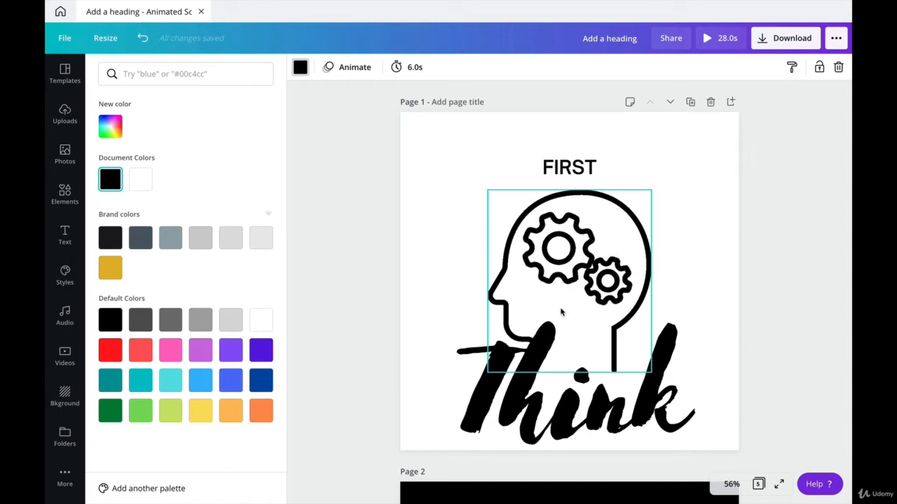
{"action": "left_click", "coordinate": [475, 125]}
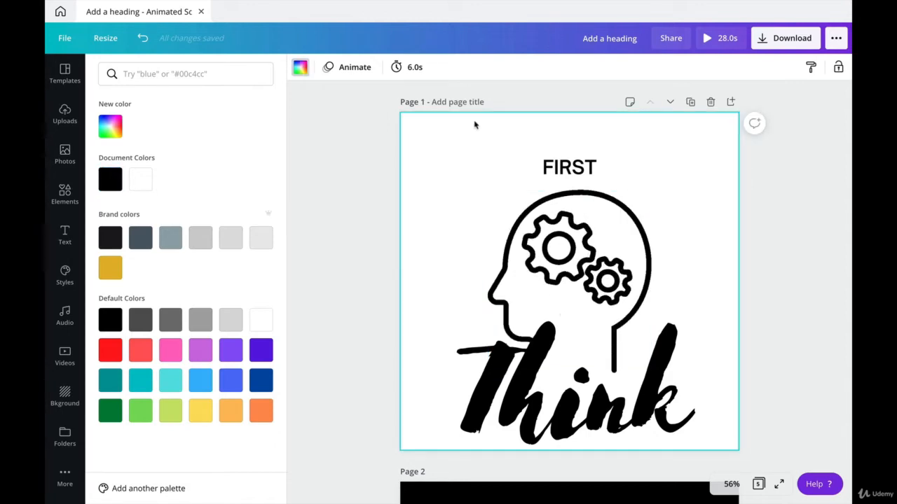
{"action": "left_click", "coordinate": [352, 67]}
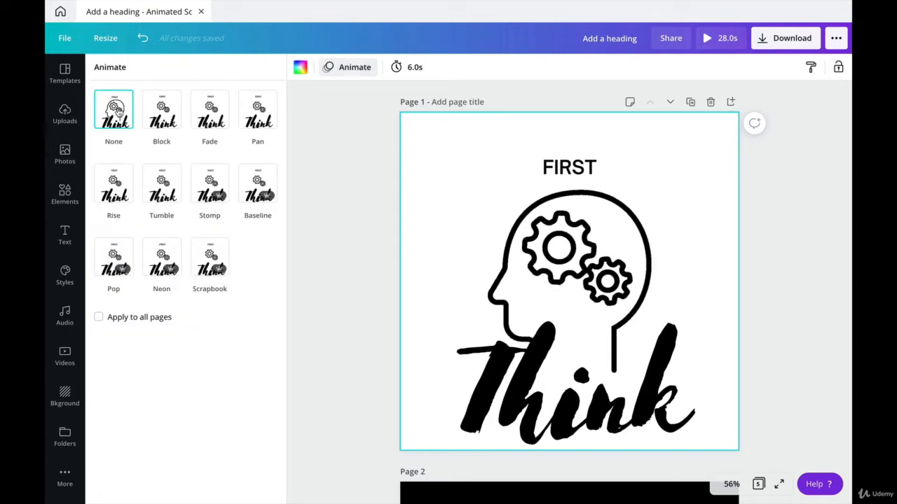
{"action": "left_click", "coordinate": [153, 116]}
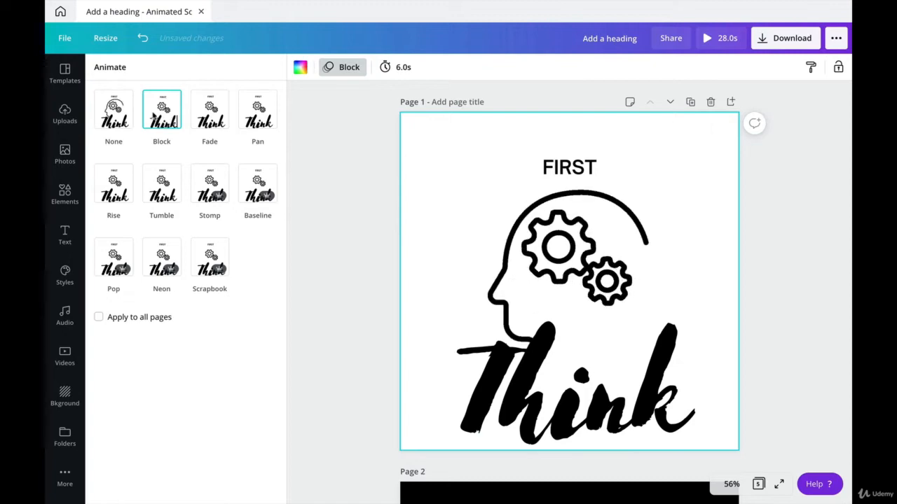
{"action": "left_click", "coordinate": [117, 126]}
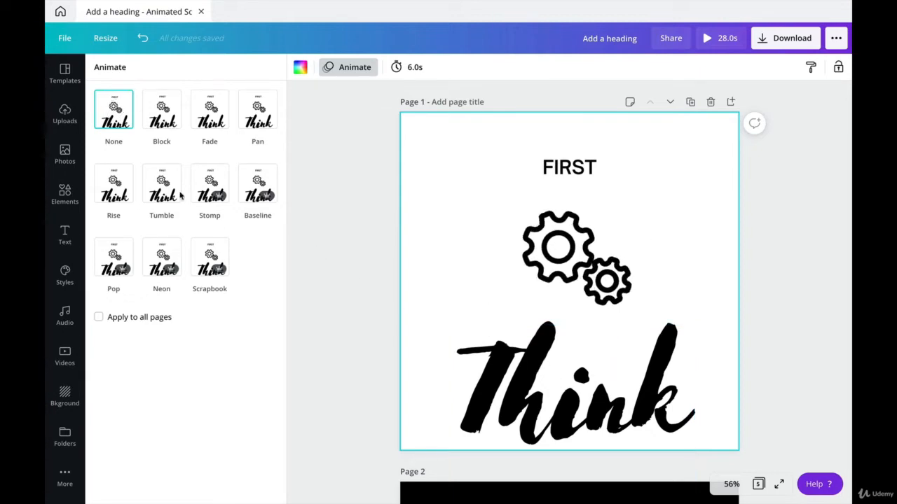
{"action": "left_click", "coordinate": [166, 117]}
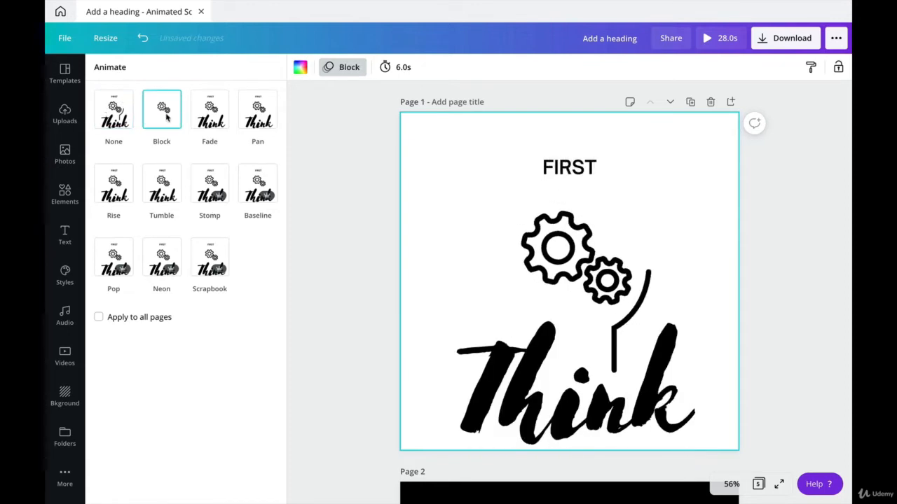
{"action": "left_click", "coordinate": [120, 123]}
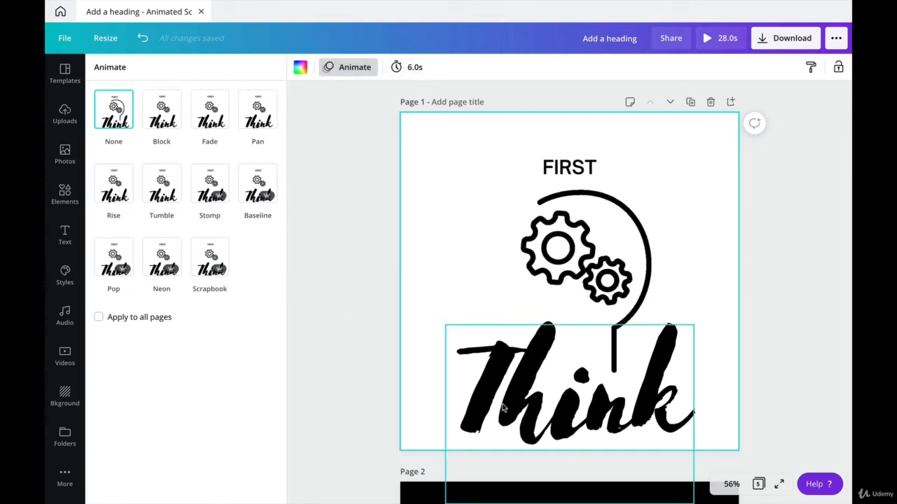
- Set the timing of page 1, the "Think" page, to 5 seconds
{"action": "scroll", "coordinate": [477, 379], "scroll_direction": "down", "scroll_amount": 2}
{"action": "left_click", "coordinate": [469, 390]}
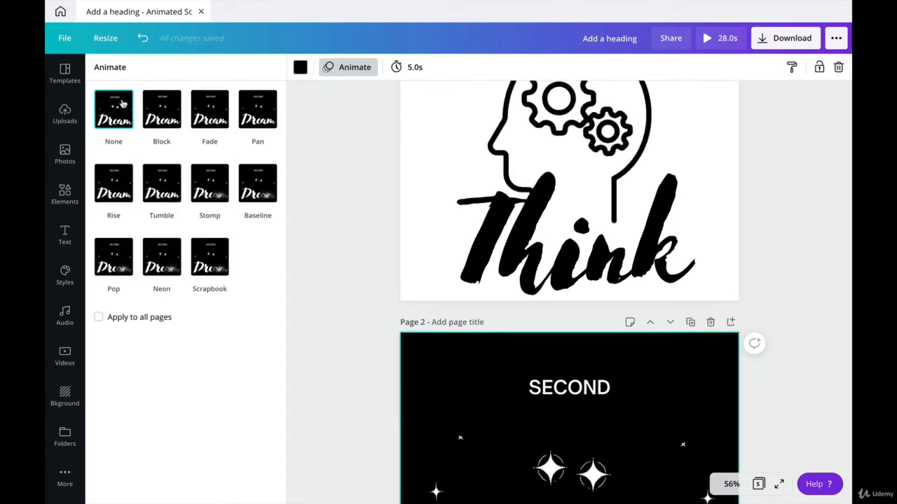
{"action": "scroll", "coordinate": [423, 211], "scroll_direction": "up", "scroll_amount": 2}
{"action": "left_click", "coordinate": [413, 194]}
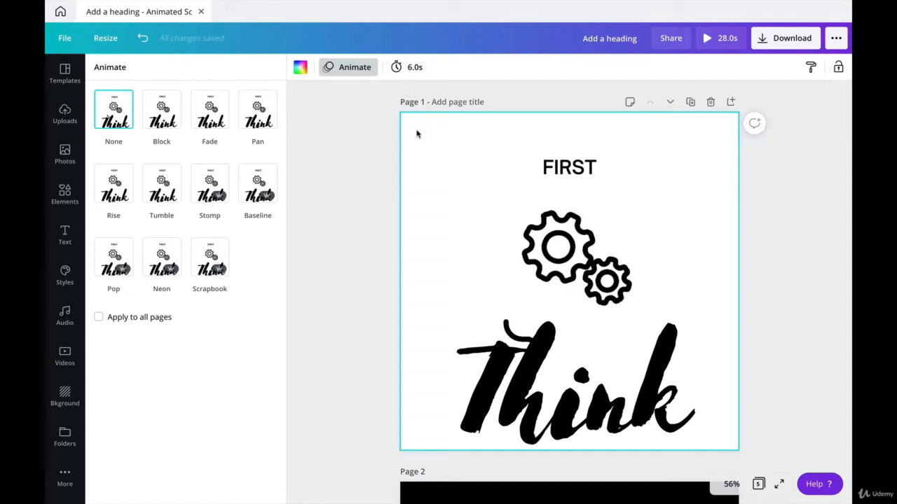
{"action": "left_click", "coordinate": [410, 70]}
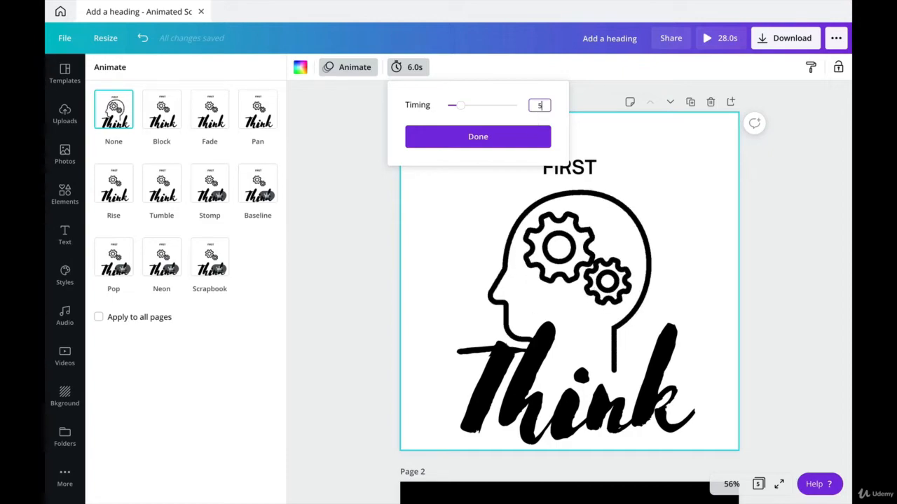
{"action": "left_click", "coordinate": [663, 185]}
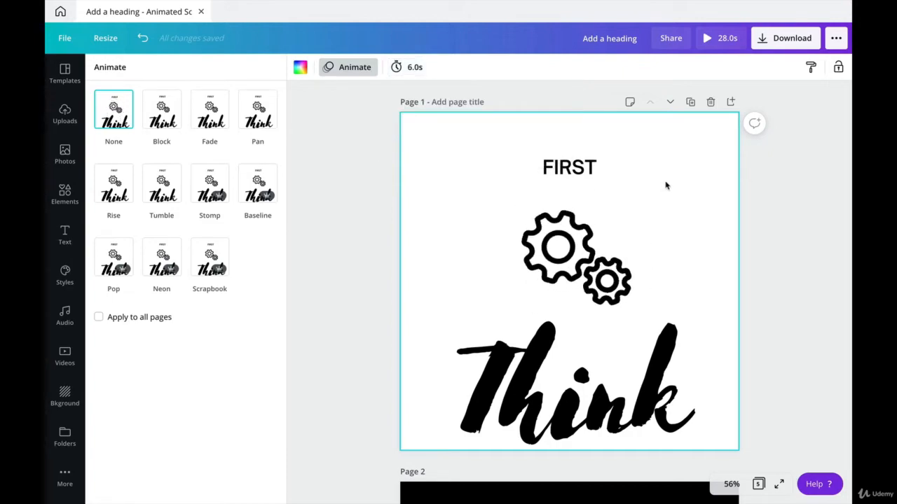
{"action": "scroll", "coordinate": [665, 186], "scroll_direction": "down", "scroll_amount": 5}
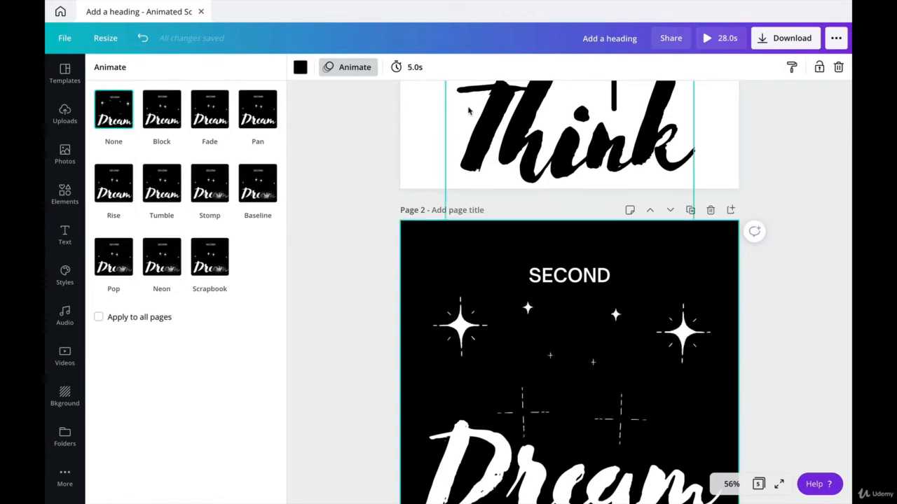
{"action": "left_click", "coordinate": [405, 145]}
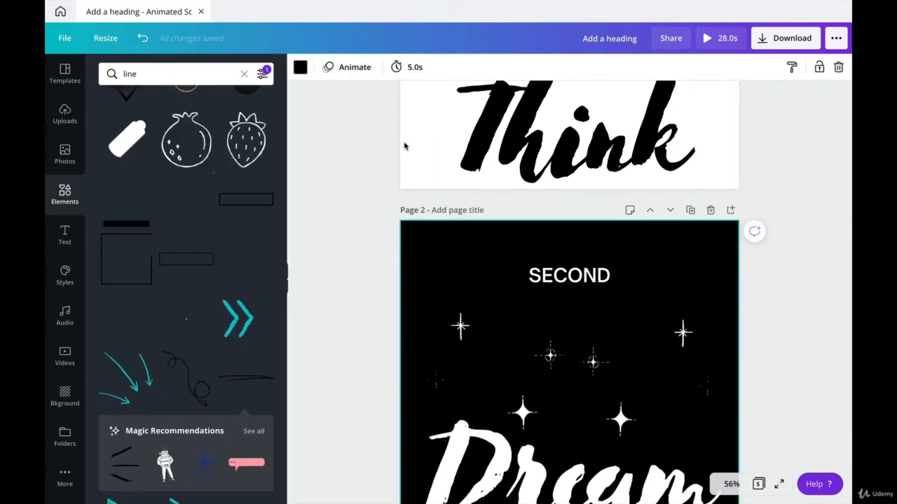
{"action": "left_click", "coordinate": [409, 70]}
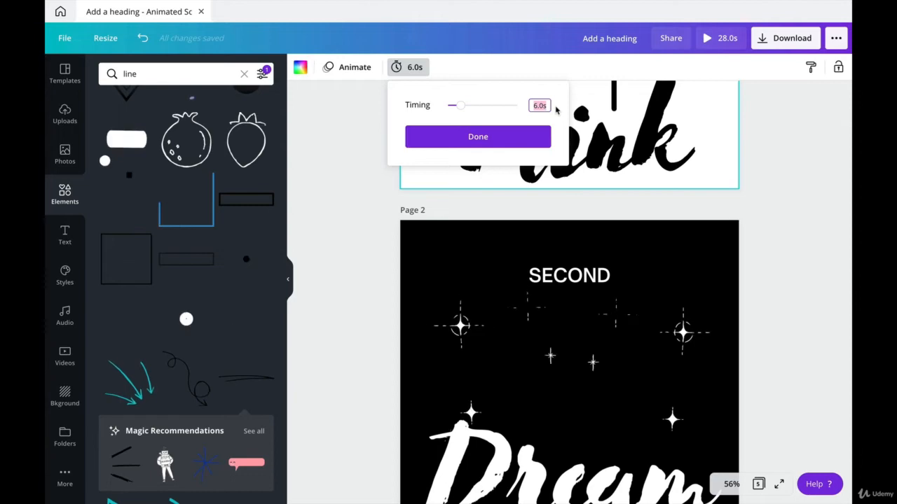
{"action": "type", "text": "5"}
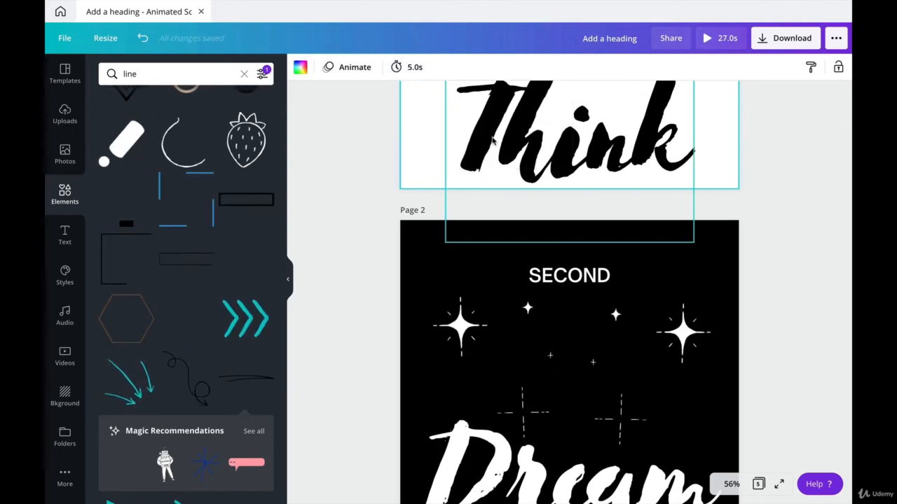
- Set the timing of page 3, the "Believe" page, to 5 seconds
{"action": "left_click", "coordinate": [422, 257]}
{"action": "scroll", "coordinate": [422, 256], "scroll_direction": "down", "scroll_amount": 10}
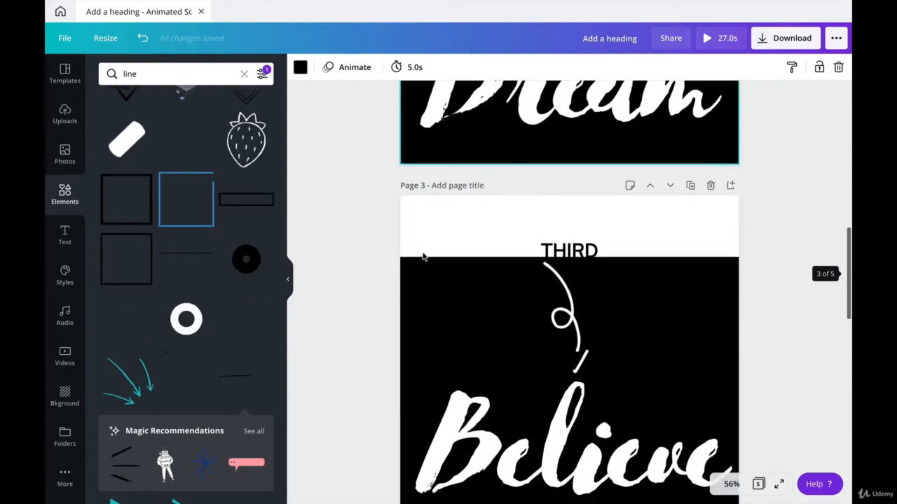
{"action": "left_click", "coordinate": [408, 70]}
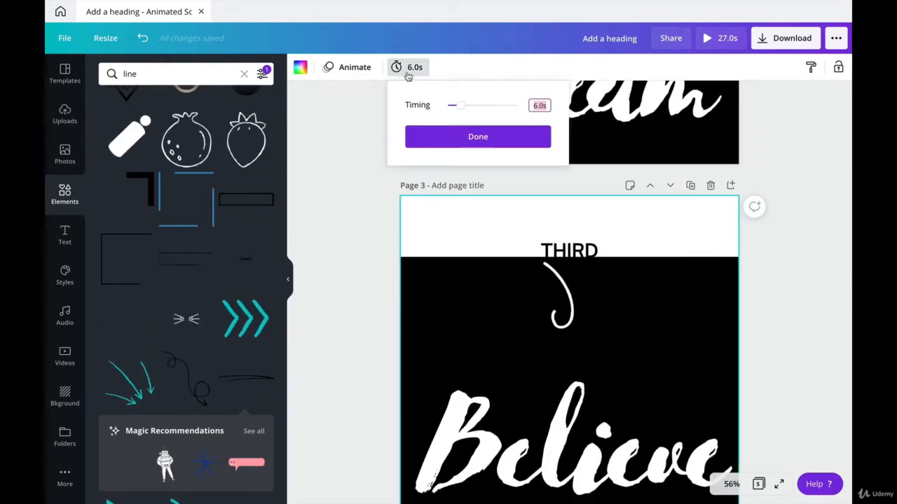
{"action": "left_click", "coordinate": [448, 135]}
- Set the timing of page 4, the "Dare" page, to 5 seconds
{"action": "scroll", "coordinate": [451, 135], "scroll_direction": "down", "scroll_amount": 5}
{"action": "left_click", "coordinate": [462, 224]}
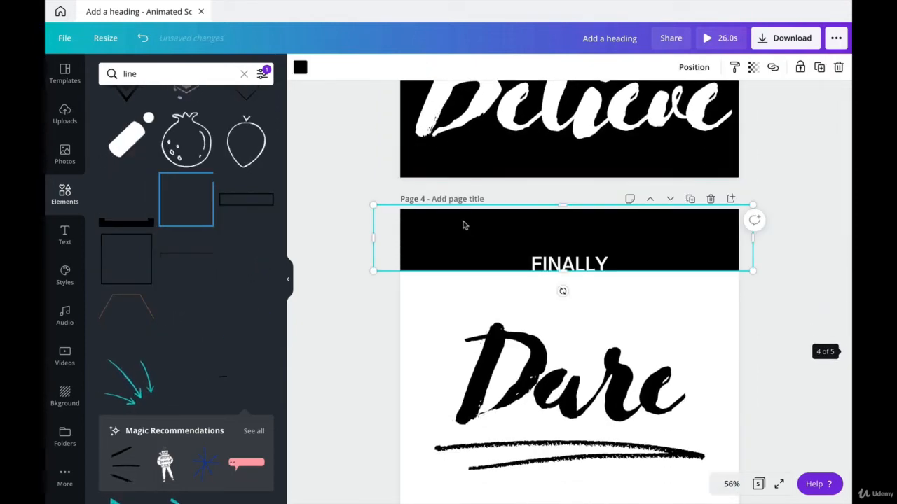
{"action": "left_click", "coordinate": [459, 345]}
{"action": "left_click", "coordinate": [425, 327]}
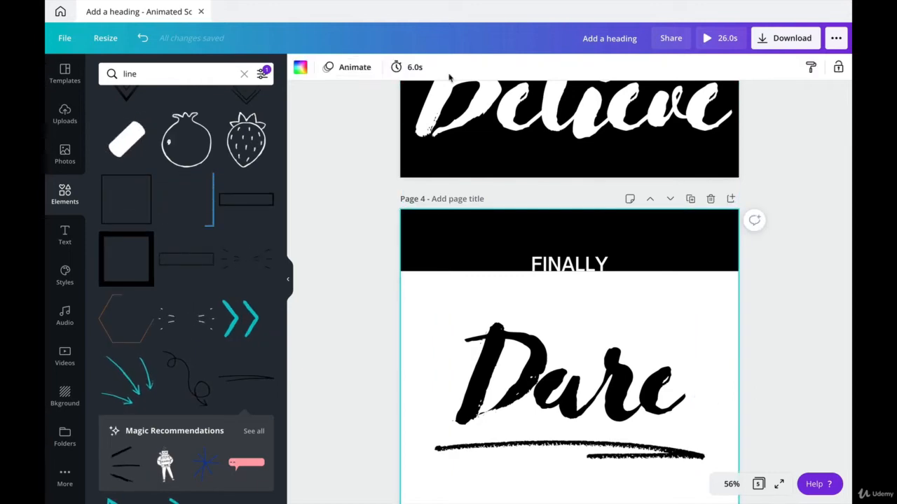
{"action": "left_click", "coordinate": [412, 67]}
{"action": "type", "text": "5"}
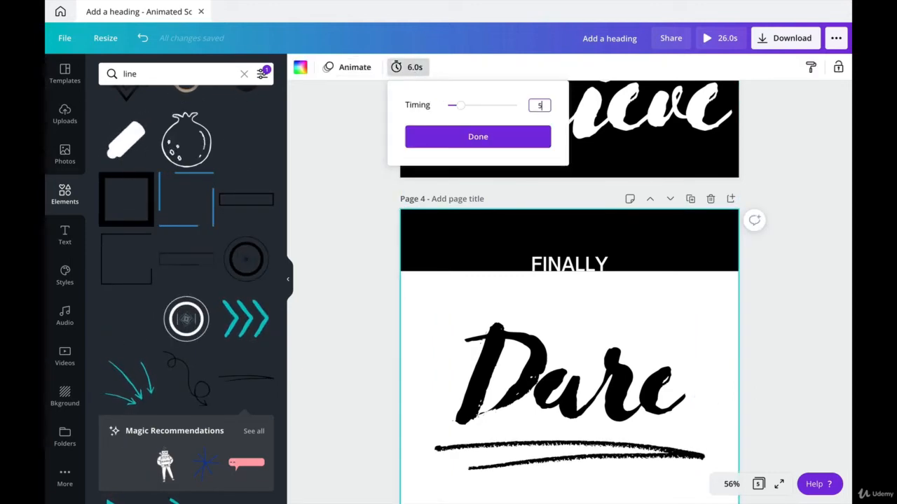
{"action": "left_click", "coordinate": [494, 137]}
- Select the background of page 5 and check that page's timing
{"action": "scroll", "coordinate": [448, 315], "scroll_direction": "down", "scroll_amount": 5}
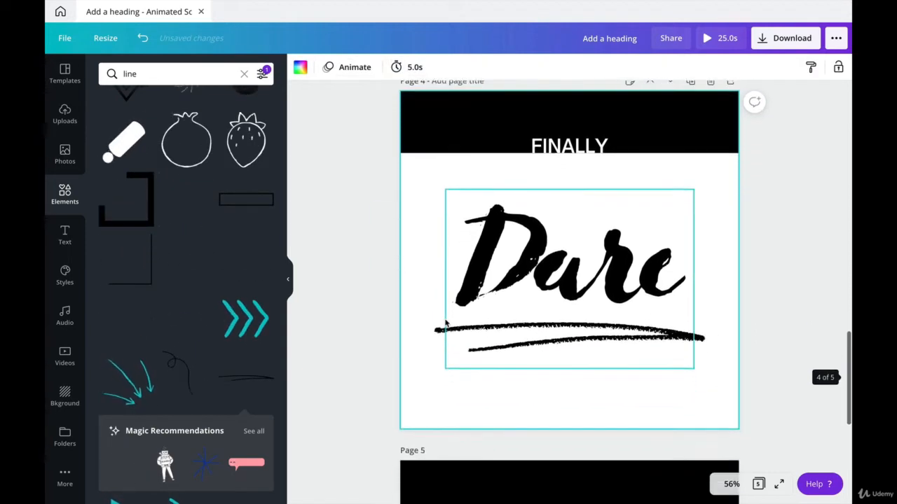
{"action": "left_click", "coordinate": [424, 315]}
{"action": "left_click", "coordinate": [483, 475]}
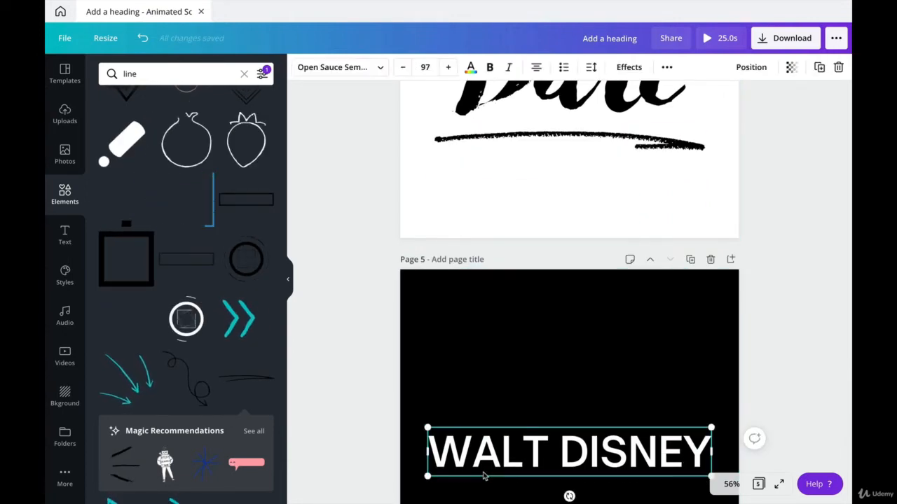
{"action": "left_click", "coordinate": [466, 360]}
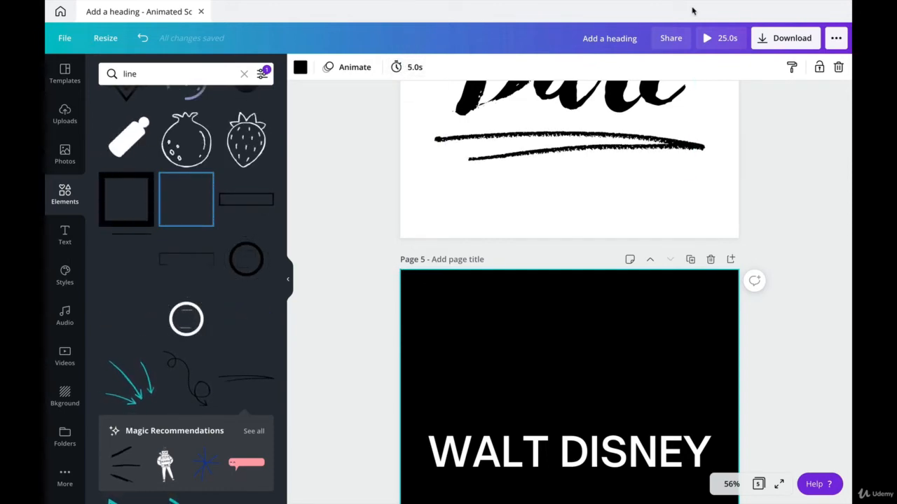
- Rename the design as "IG Post"
{"action": "scroll", "coordinate": [682, 184], "scroll_direction": "up", "scroll_amount": 15}
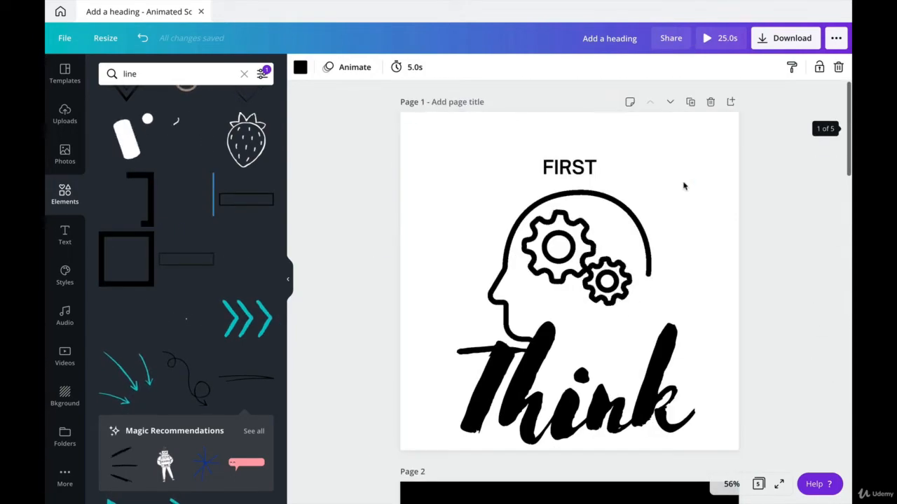
{"action": "double_click", "coordinate": [613, 38]}
{"action": "key", "text": "ctrl+a"}
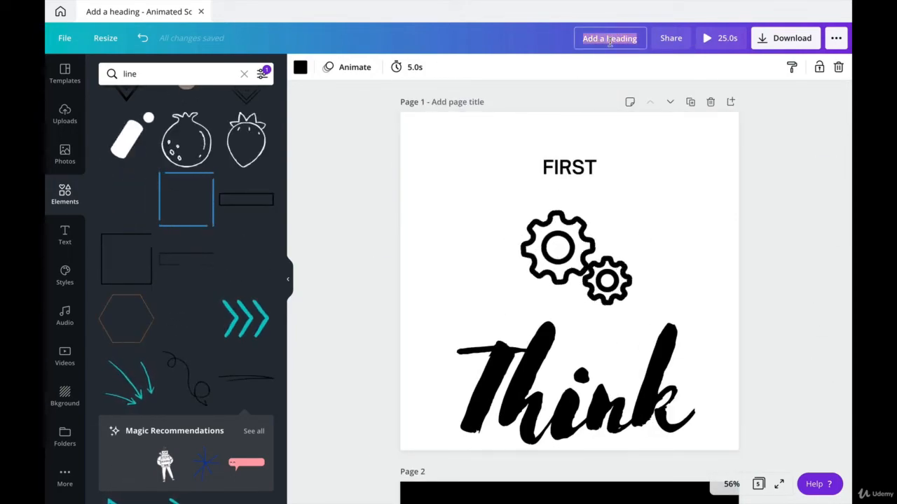
{"action": "key", "text": "BackSpace"}
{"action": "type", "text": "IG"}
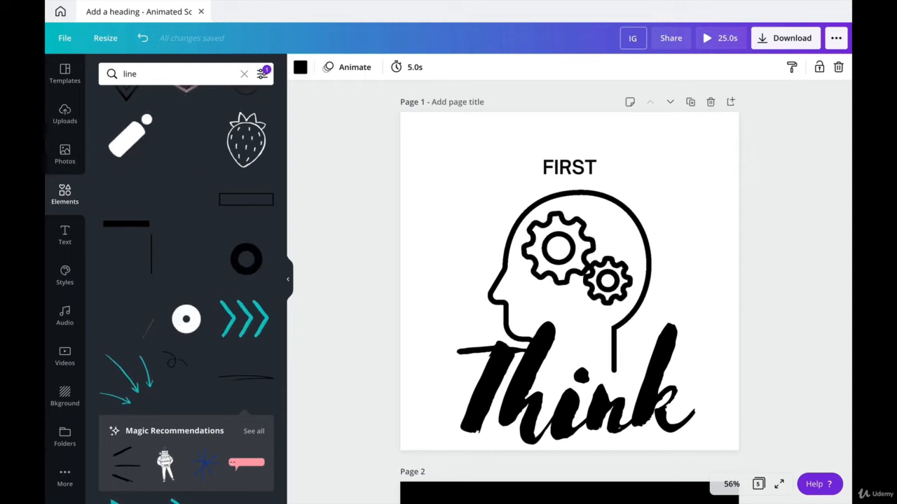
{"action": "type", "text": " Post"}
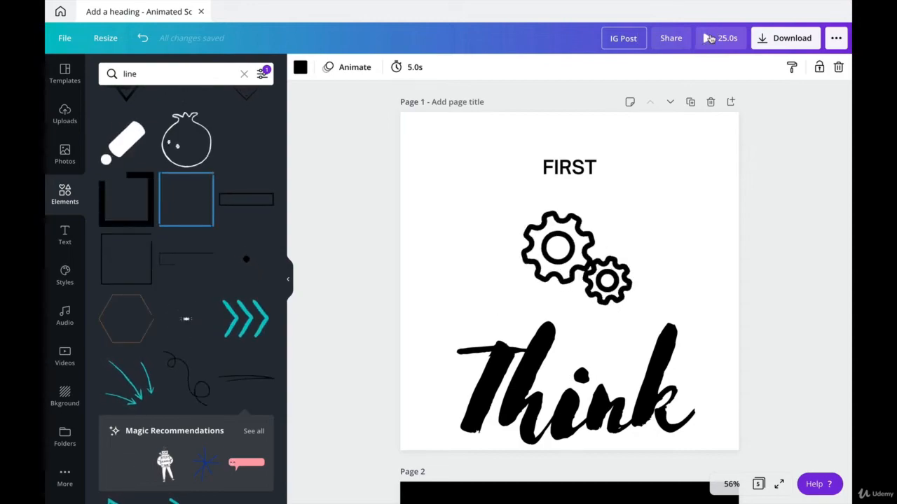
- Preview the whole animated post and inspect the timing setting of page 1
{"action": "left_click", "coordinate": [707, 39]}
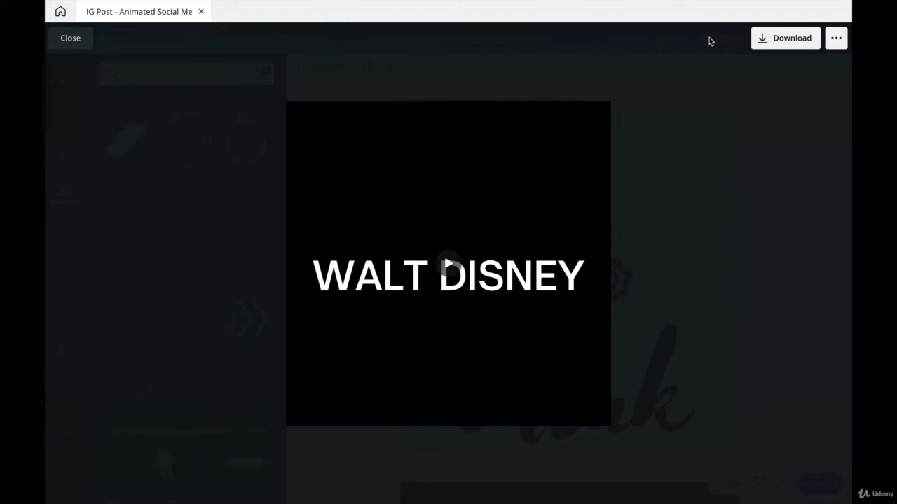
{"action": "mouse_move", "coordinate": [555, 276]}
{"action": "left_click", "coordinate": [70, 38]}
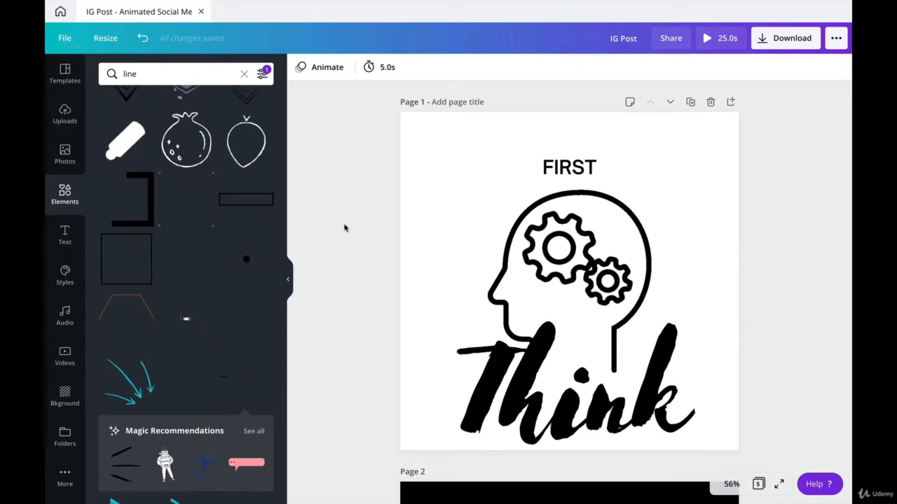
{"action": "left_click", "coordinate": [381, 68]}
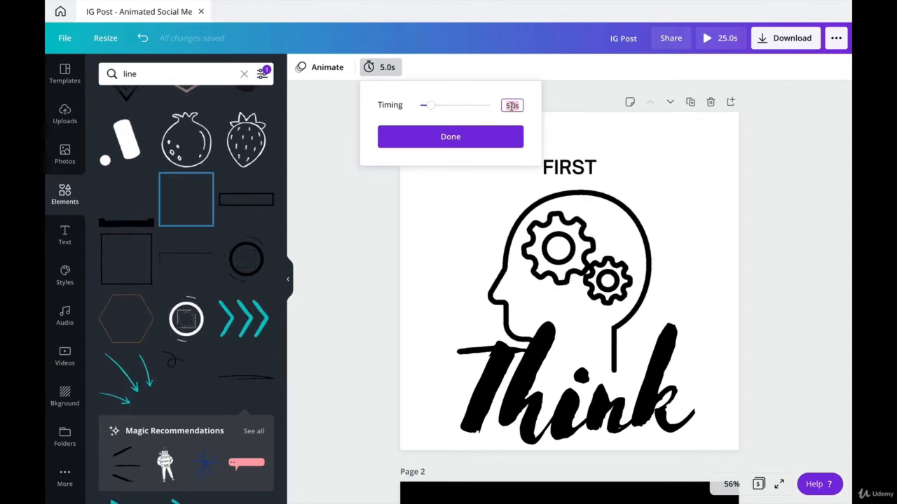
{"action": "left_click", "coordinate": [707, 180]}
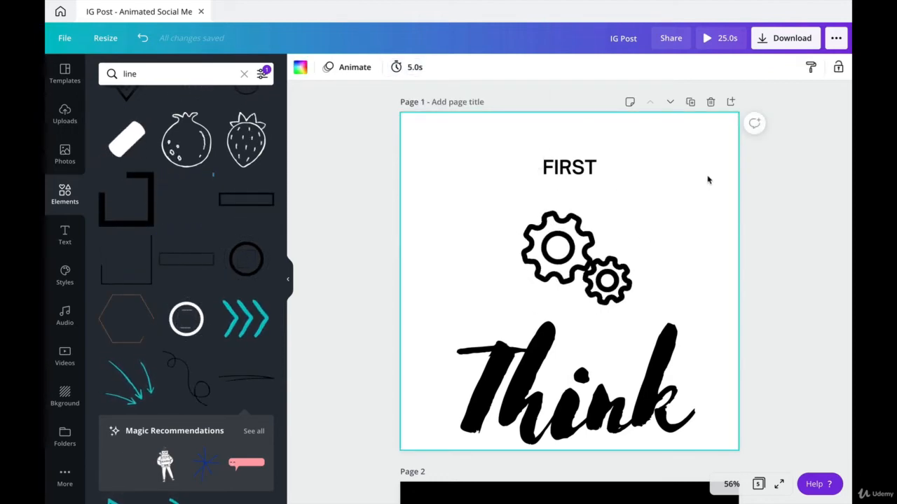
- Download all five pages as an MP4 video, save it to the Desktop as IG Post.mp4 and play it
{"action": "left_click", "coordinate": [785, 38]}
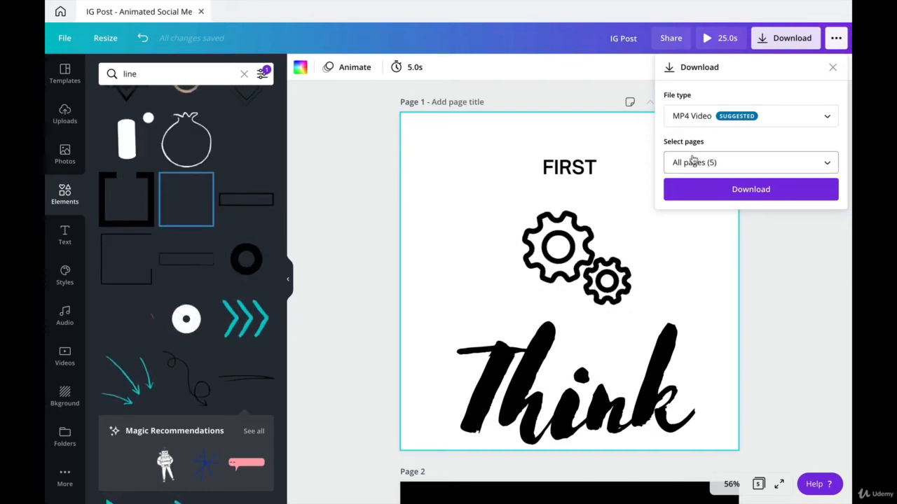
{"action": "left_click", "coordinate": [696, 196]}
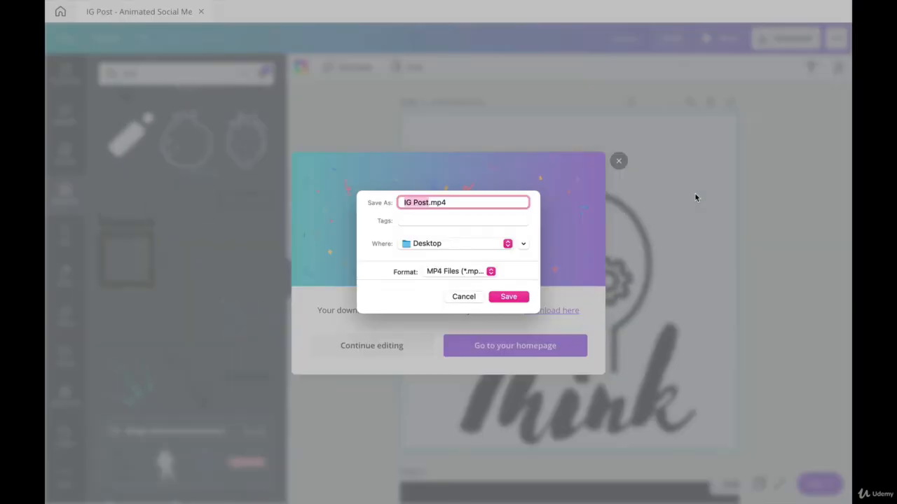
{"action": "left_click", "coordinate": [508, 297]}
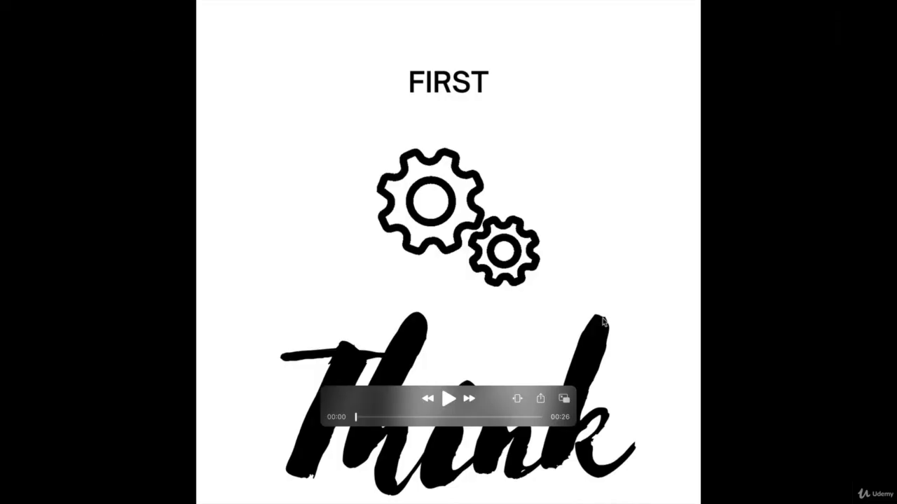
{"action": "left_click", "coordinate": [447, 400]}
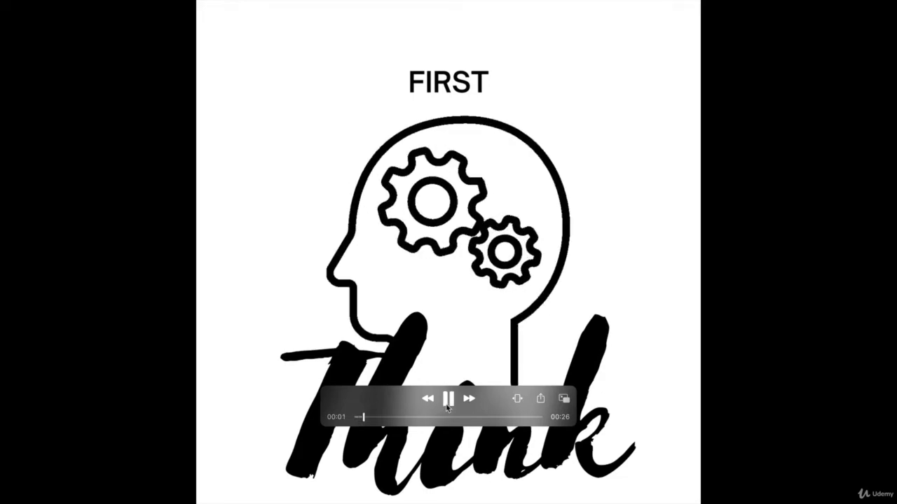
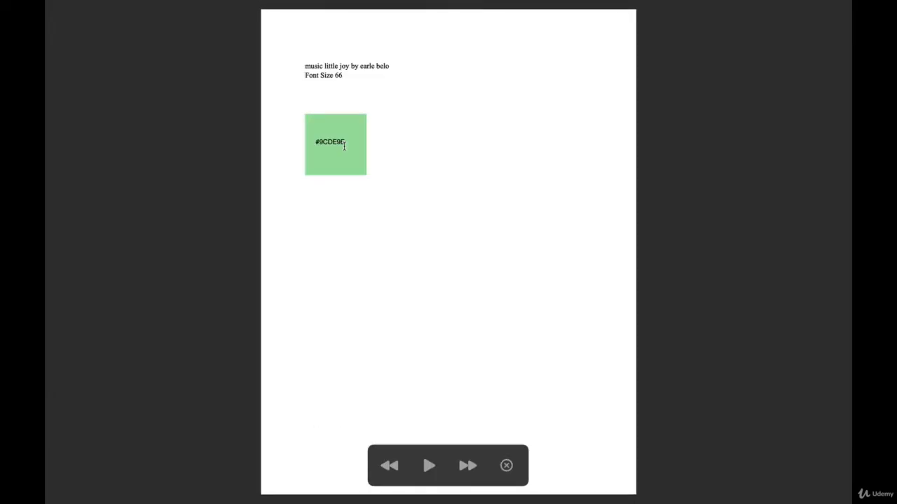
- Copy the hex code #9CDE9E from the notes document and apply it as the blank story page's background color
{"action": "left_click_drag", "start_coordinate": [346, 142], "coordinate": [301, 139]}
{"action": "key", "text": "ctrl+c"}
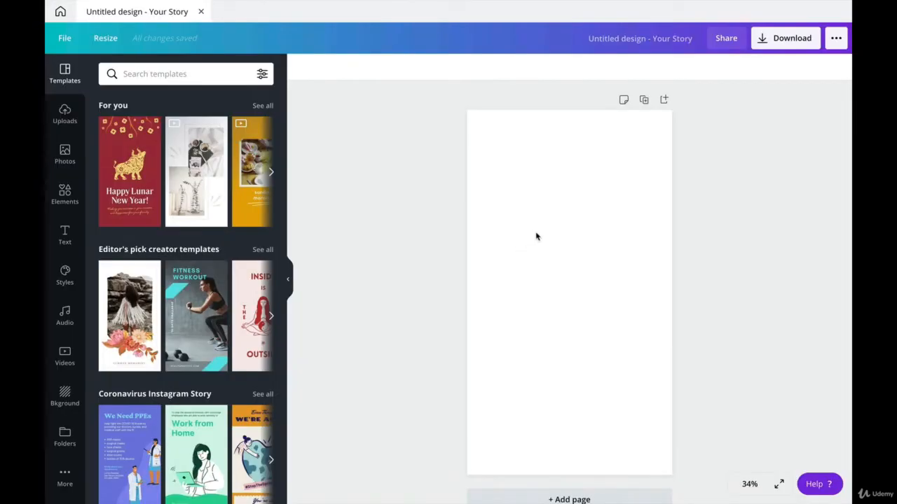
{"action": "left_click", "coordinate": [536, 237]}
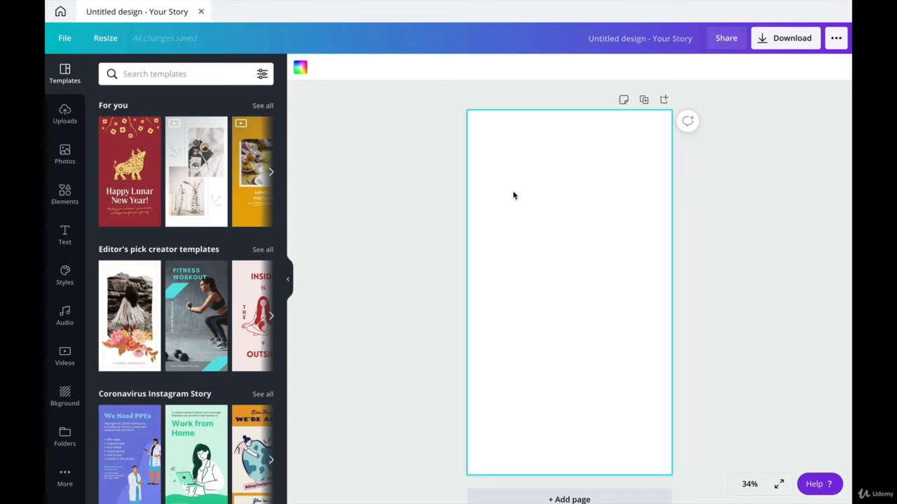
{"action": "left_click", "coordinate": [300, 68]}
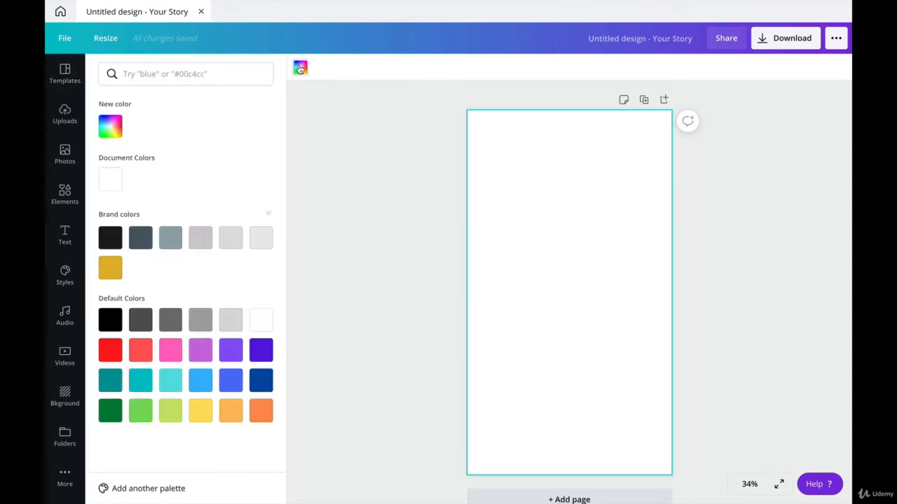
{"action": "left_click", "coordinate": [111, 124]}
{"action": "key", "text": "ctrl+v"}
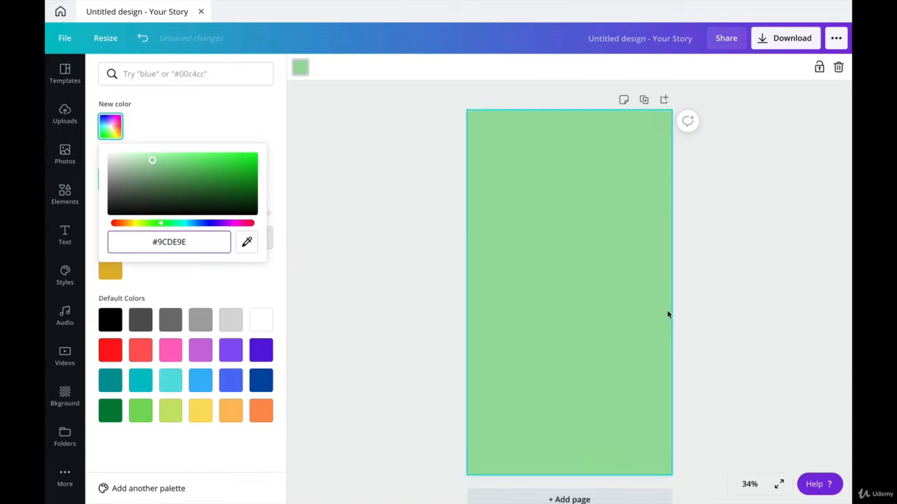
- Duplicate the green page to make a second page and look over both pages
{"action": "left_click", "coordinate": [644, 100]}
{"action": "scroll", "coordinate": [598, 299], "scroll_direction": "up", "scroll_amount": 3}
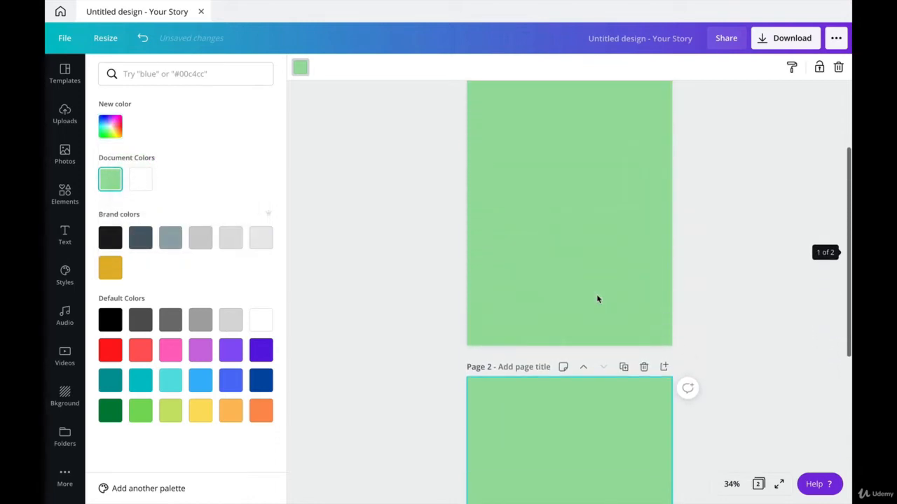
{"action": "scroll", "coordinate": [577, 483], "scroll_direction": "down", "scroll_amount": 1}
{"action": "scroll", "coordinate": [575, 483], "scroll_direction": "down", "scroll_amount": 2}
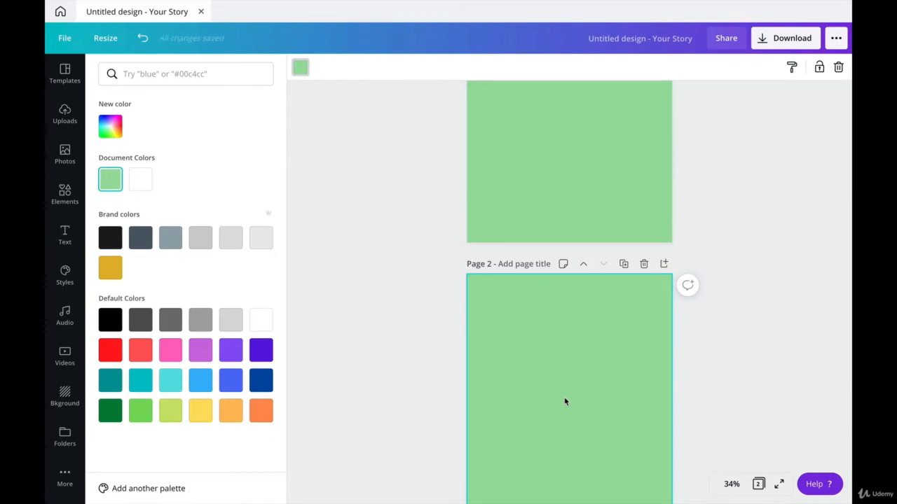
{"action": "scroll", "coordinate": [564, 396], "scroll_direction": "up", "scroll_amount": 2}
{"action": "scroll", "coordinate": [564, 397], "scroll_direction": "up", "scroll_amount": 2}
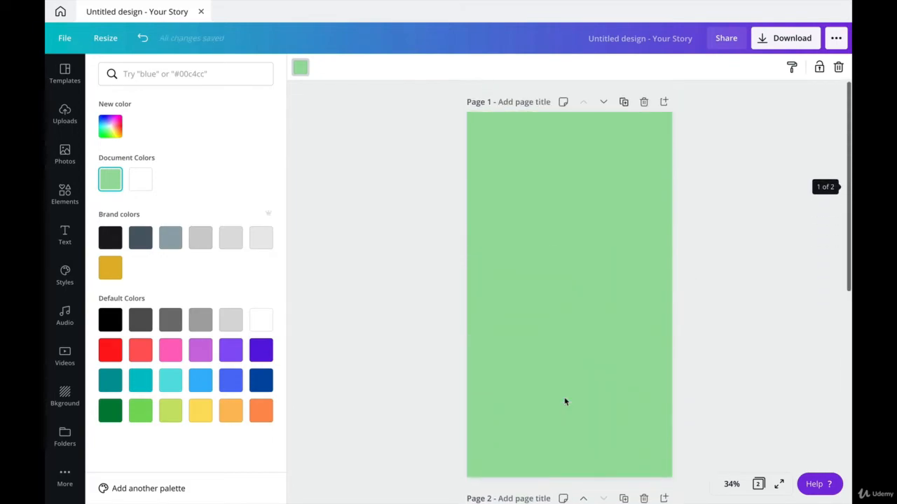
- Add a heading to page 1, enlarge it to about size 85 and duplicate it into three stacked headings
{"action": "left_click", "coordinate": [64, 237]}
{"action": "left_click_drag", "start_coordinate": [165, 128], "coordinate": [595, 224]}
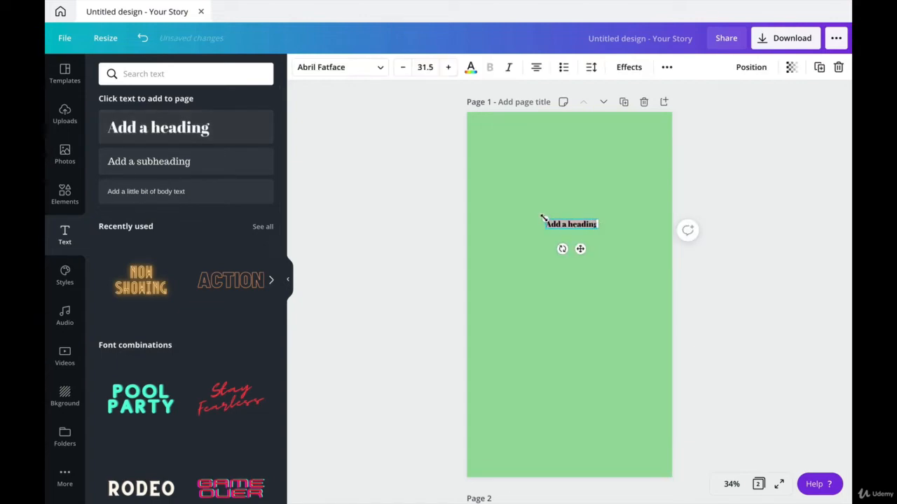
{"action": "left_click_drag", "start_coordinate": [540, 217], "coordinate": [463, 159]}
{"action": "left_click", "coordinate": [584, 162]}
{"action": "left_click_drag", "start_coordinate": [534, 229], "coordinate": [561, 285]}
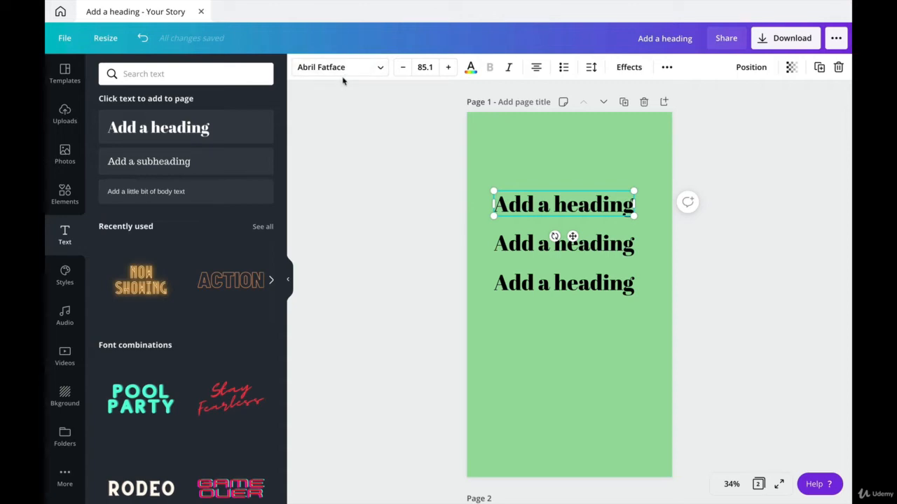
- Set the font of all three headings on page 1 to Barlow SemiCondensed Bold
{"action": "left_click", "coordinate": [338, 75]}
{"action": "left_click", "coordinate": [217, 74]}
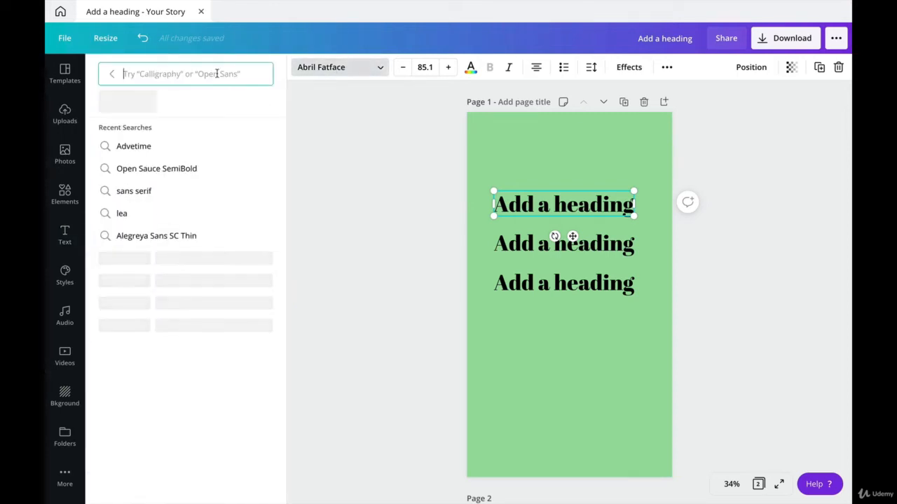
{"action": "type", "text": "Barlow SemiCondensed Bold"}
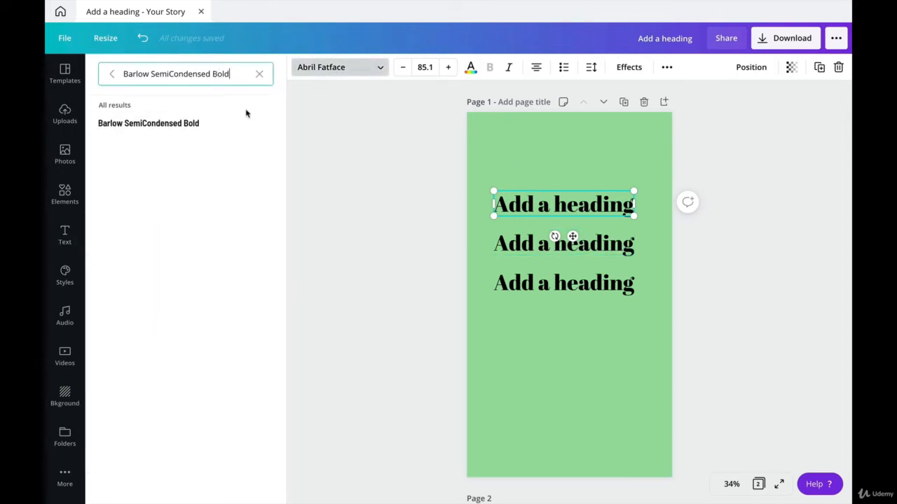
{"action": "left_click", "coordinate": [230, 123]}
{"action": "key", "text": "Tab"}
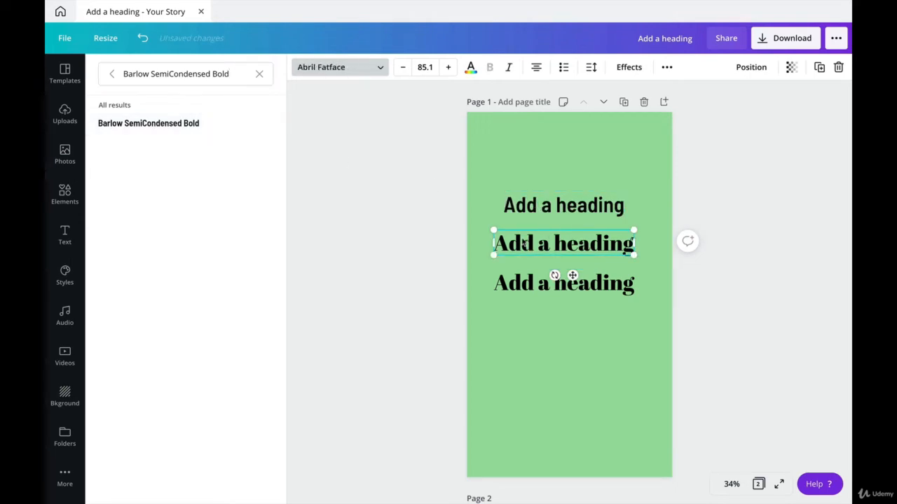
{"action": "left_click", "coordinate": [229, 74]}
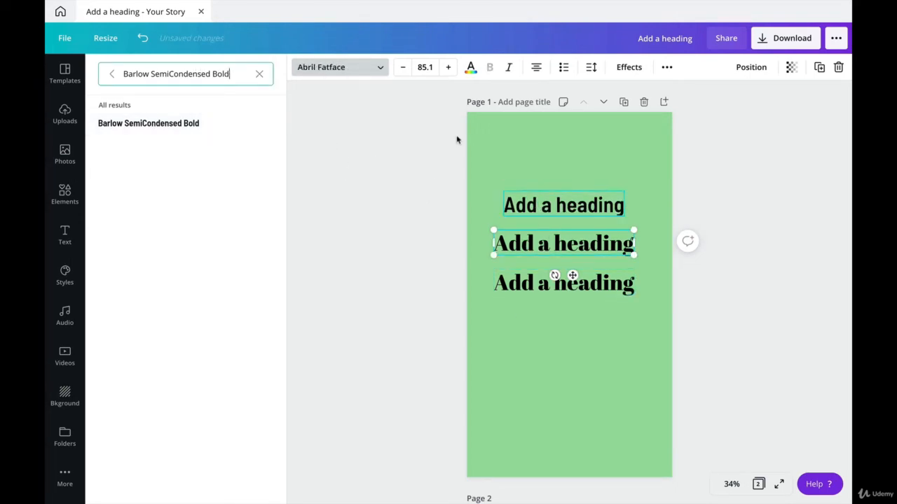
{"action": "left_click", "coordinate": [180, 123]}
{"action": "left_click", "coordinate": [557, 288]}
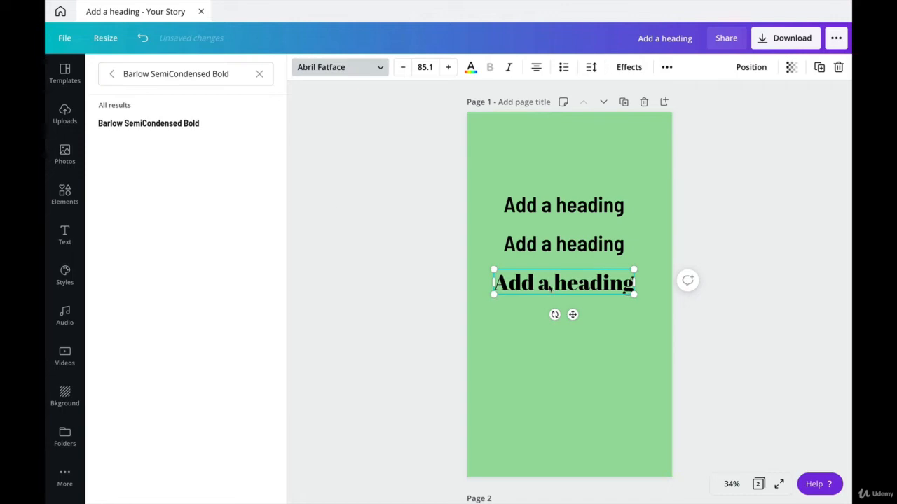
{"action": "left_click", "coordinate": [172, 125]}
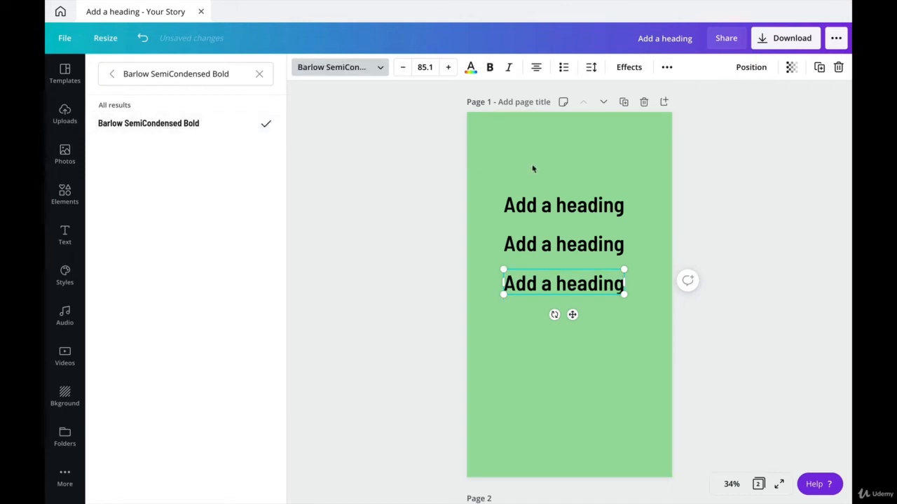
{"action": "left_click", "coordinate": [616, 368]}
{"action": "left_click", "coordinate": [617, 369]}
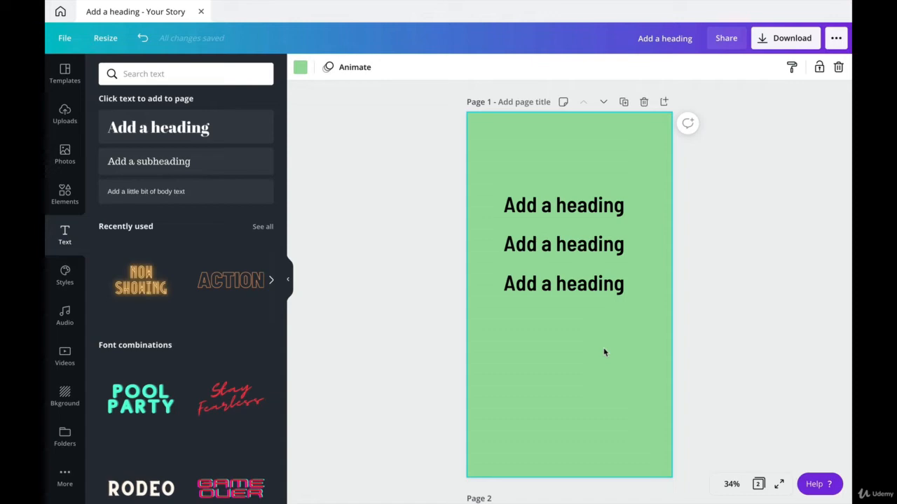
- Switch all three headings on page 1 to uppercase
{"action": "left_click", "coordinate": [517, 214]}
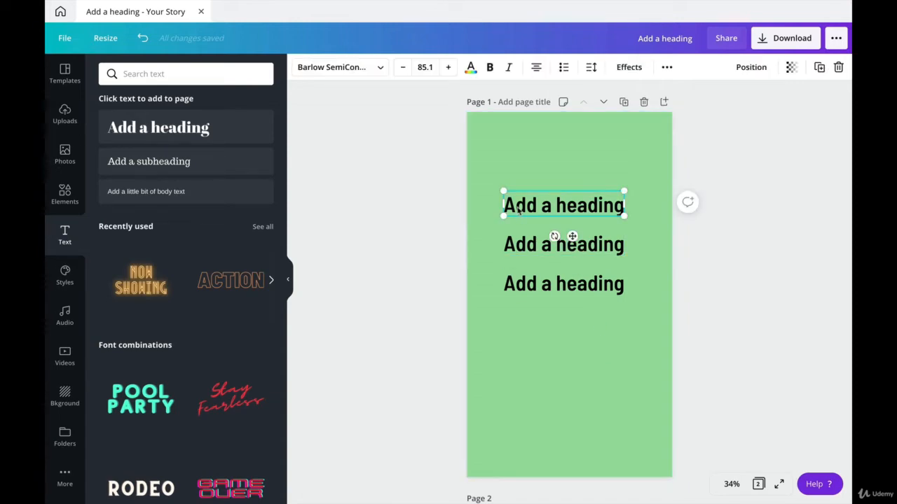
{"action": "left_click", "coordinate": [666, 70]}
{"action": "left_click", "coordinate": [586, 95]}
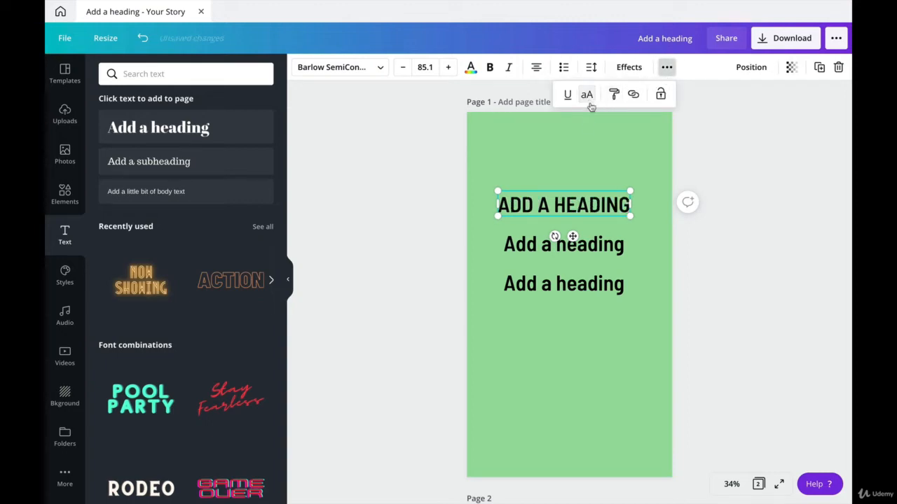
{"action": "left_click", "coordinate": [529, 246]}
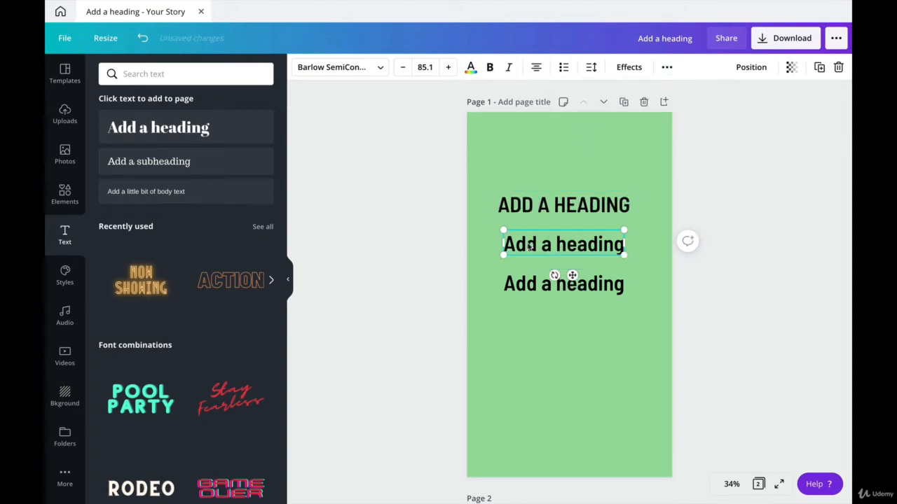
{"action": "left_click", "coordinate": [666, 68]}
{"action": "left_click", "coordinate": [590, 96]}
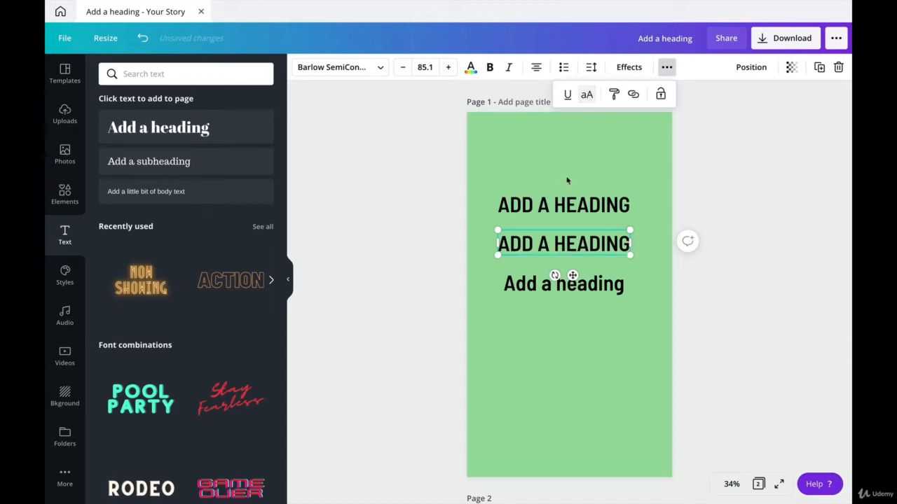
{"action": "left_click", "coordinate": [530, 278]}
{"action": "left_click", "coordinate": [663, 70]}
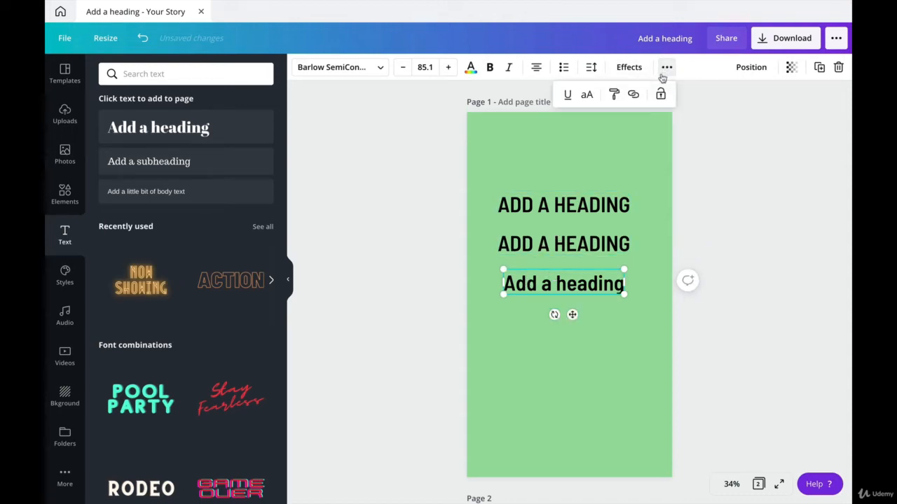
{"action": "left_click", "coordinate": [586, 94]}
{"action": "left_click", "coordinate": [637, 161]}
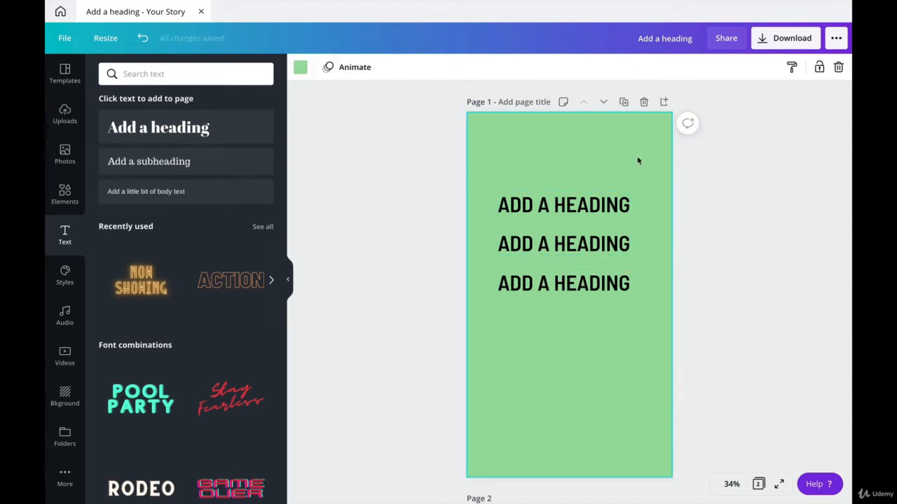
- Try the Shadow, Lift, Splice, Echo, Glitch, Neon and Curve effects on the top heading, and apply Hollow
{"action": "left_click", "coordinate": [608, 209]}
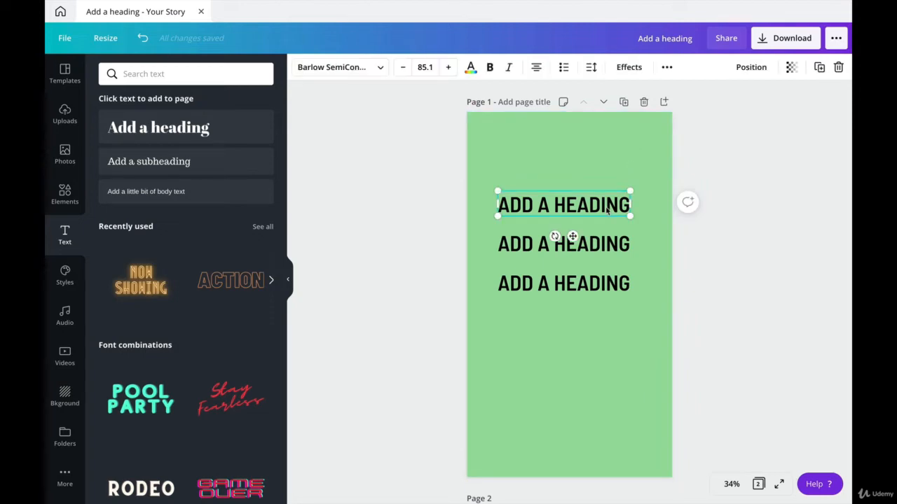
{"action": "left_click", "coordinate": [624, 73]}
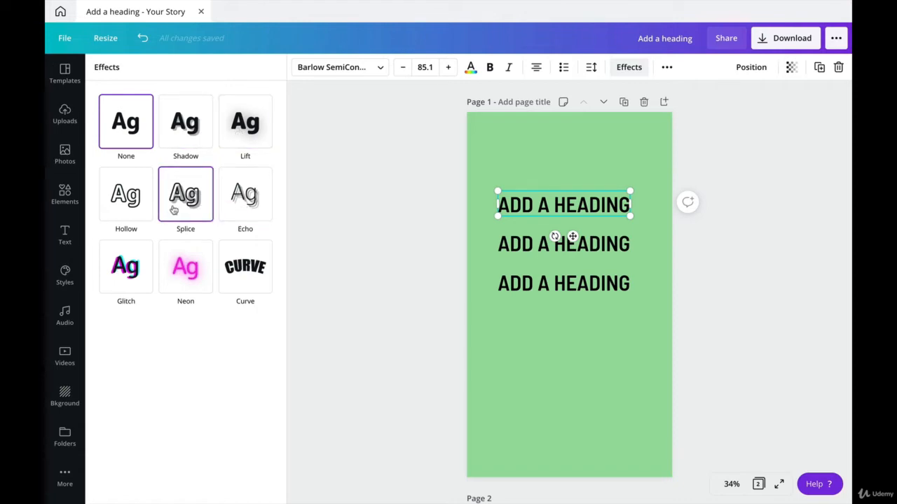
{"action": "left_click", "coordinate": [176, 141]}
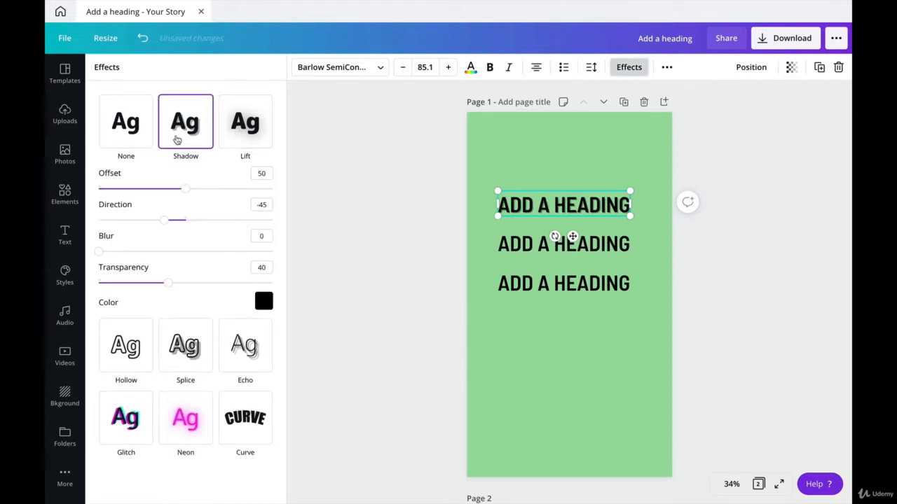
{"action": "left_click", "coordinate": [242, 135]}
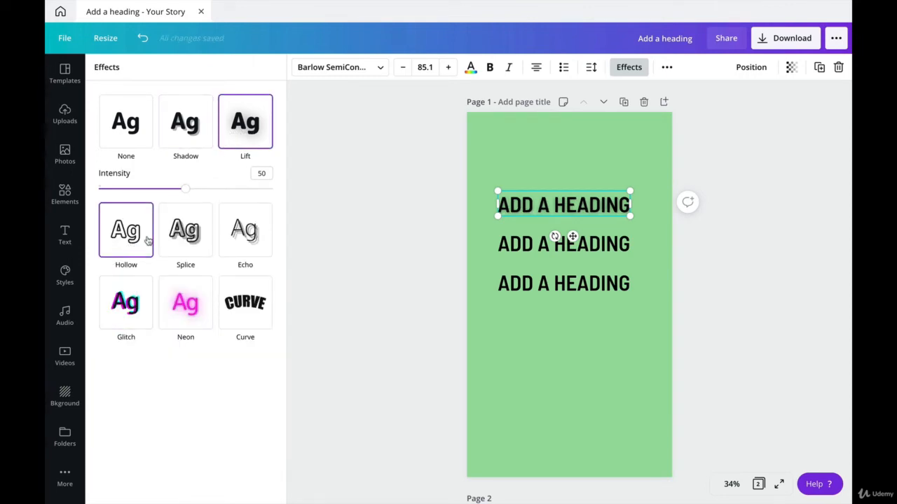
{"action": "left_click", "coordinate": [181, 233]}
{"action": "left_click", "coordinate": [249, 201]}
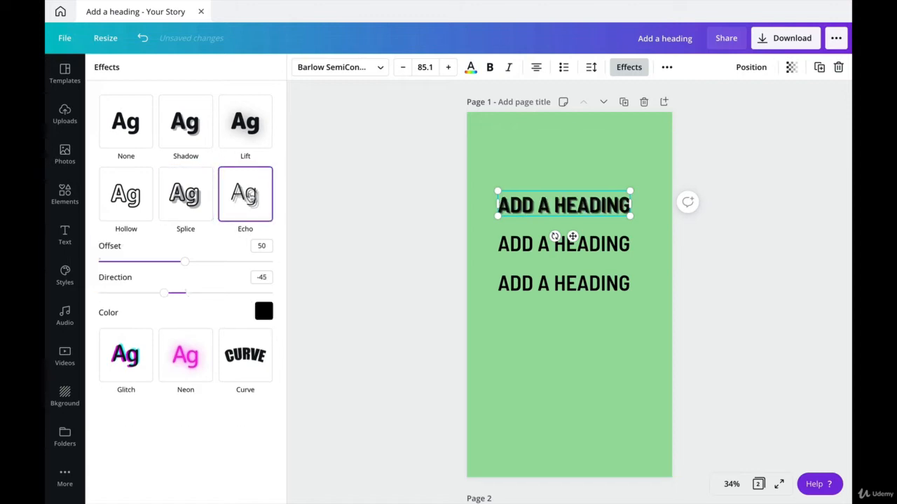
{"action": "left_click", "coordinate": [125, 389]}
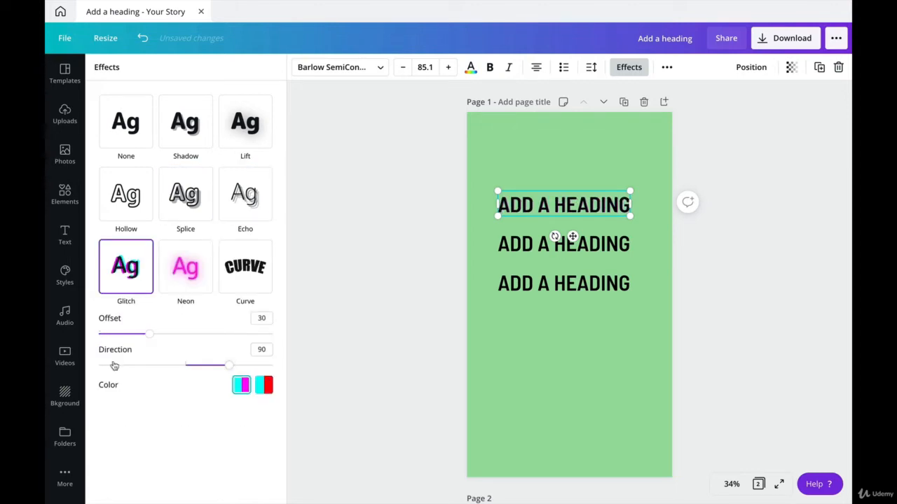
{"action": "left_click", "coordinate": [186, 283]}
{"action": "left_click", "coordinate": [245, 287]}
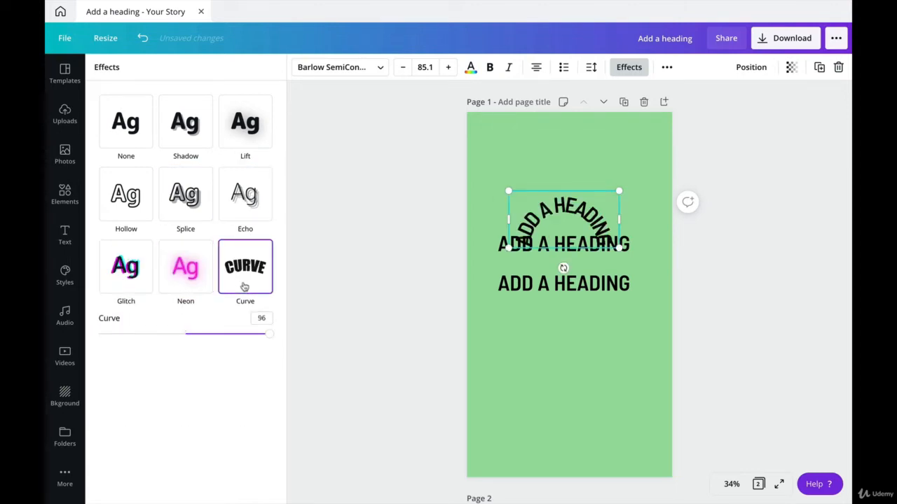
{"action": "left_click", "coordinate": [137, 194]}
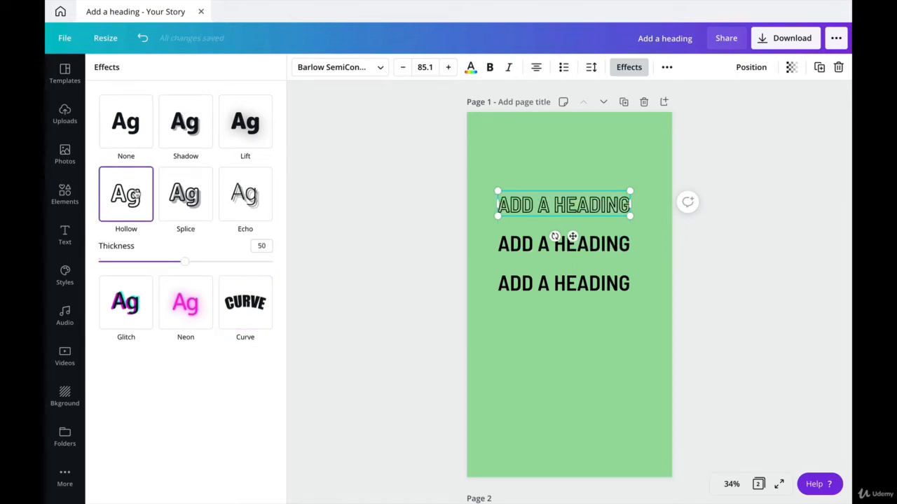
- Apply the Hollow effect to the second and third headings on page 1
{"action": "left_click", "coordinate": [504, 249]}
{"action": "left_click", "coordinate": [133, 201]}
{"action": "left_click", "coordinate": [511, 284]}
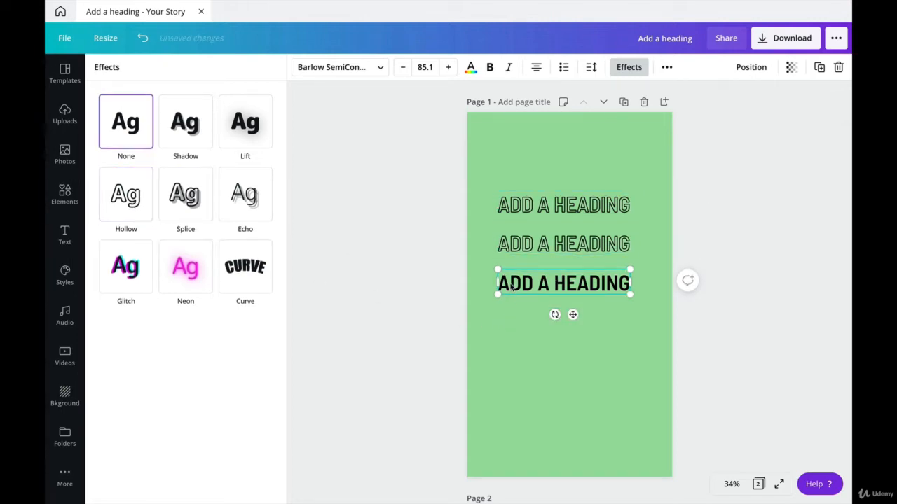
{"action": "left_click", "coordinate": [127, 215]}
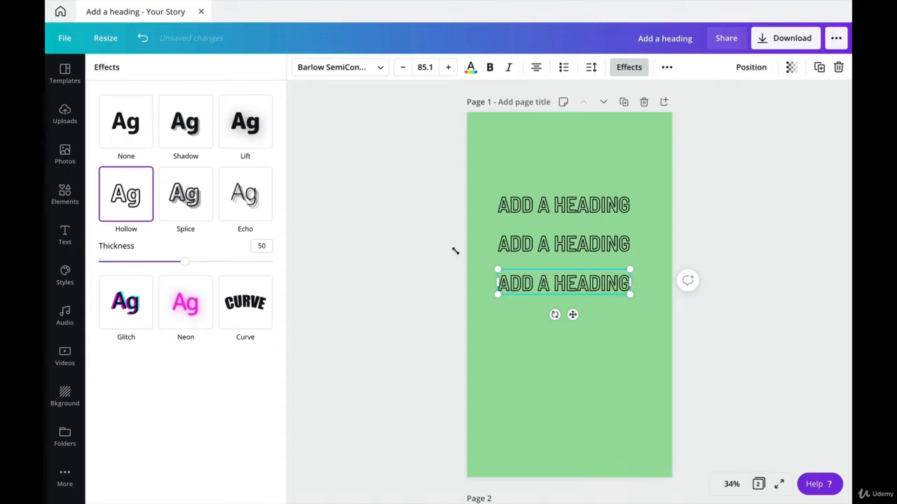
{"action": "left_click", "coordinate": [114, 98]}
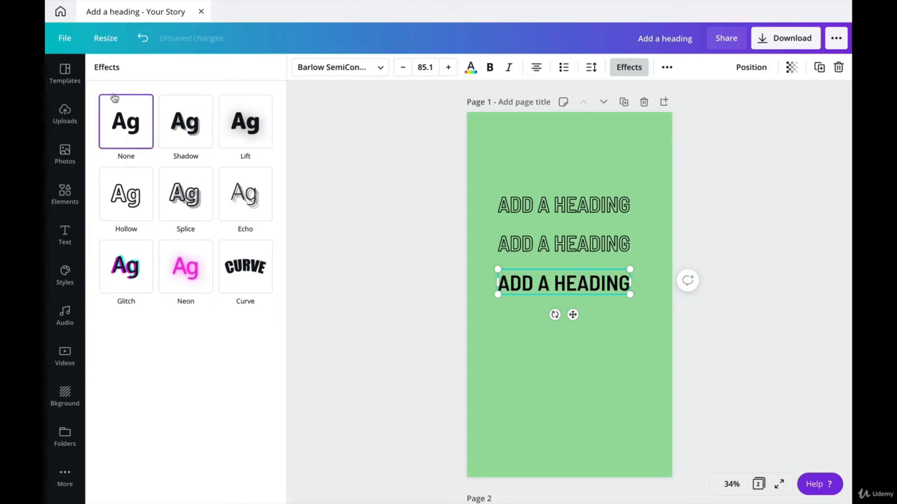
{"action": "left_click", "coordinate": [127, 212]}
{"action": "left_click", "coordinate": [586, 374]}
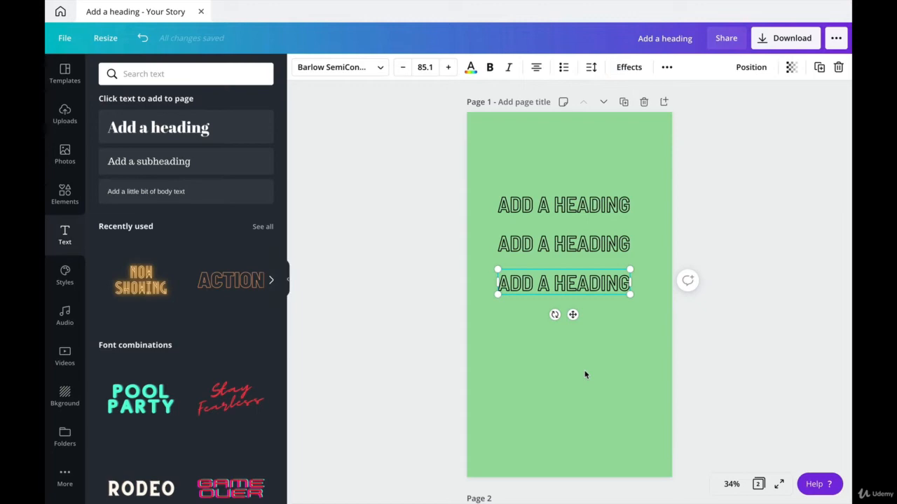
- Replace the text of the three stacked headings on page 1 with ARE, YOU and READY
{"action": "double_click", "coordinate": [541, 203]}
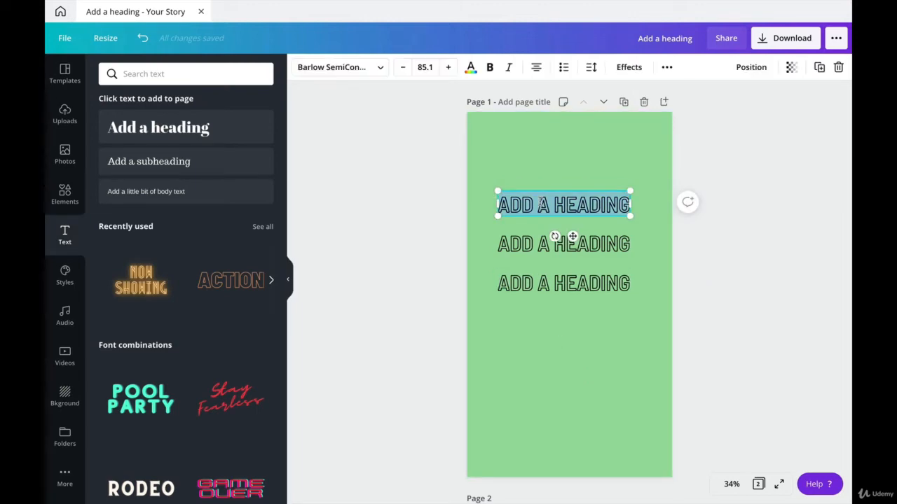
{"action": "type", "text": "ARE"}
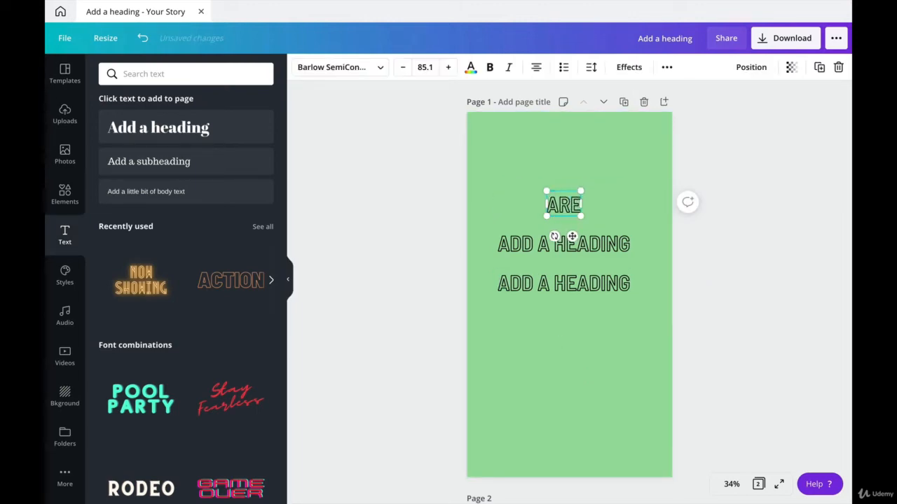
{"action": "left_click", "coordinate": [527, 243]}
{"action": "left_click", "coordinate": [527, 243]}
{"action": "type", "text": "YOU"}
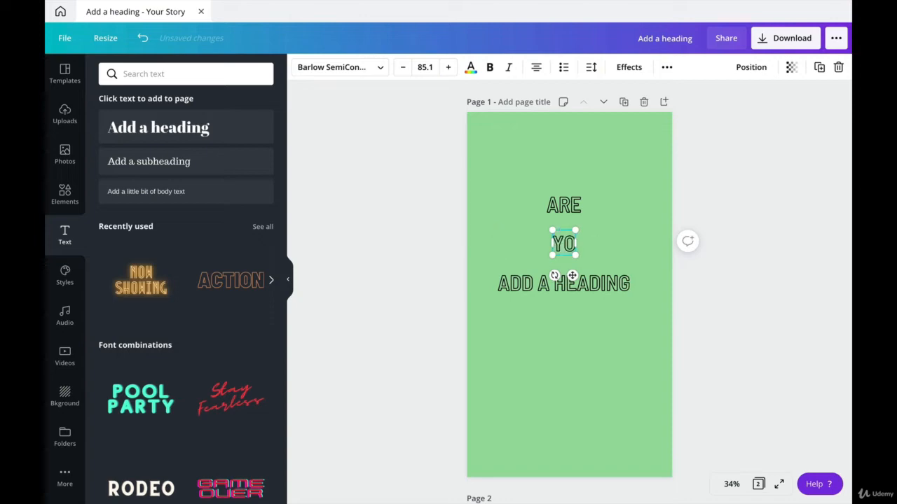
{"action": "left_click", "coordinate": [520, 287]}
{"action": "left_click", "coordinate": [519, 287]}
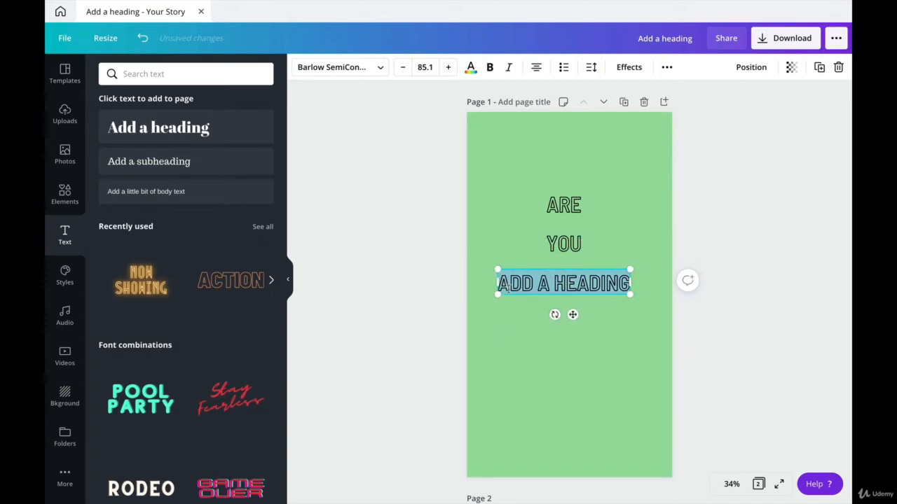
{"action": "type", "text": "READY"}
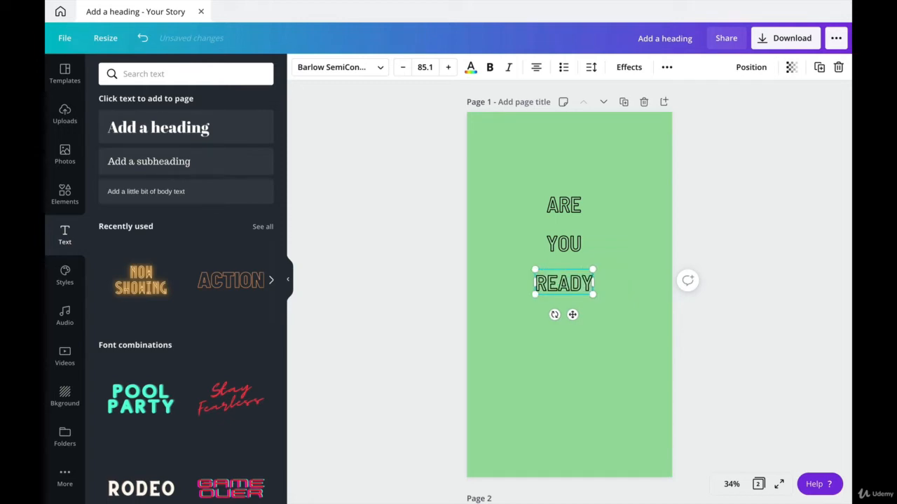
{"action": "left_click", "coordinate": [712, 177]}
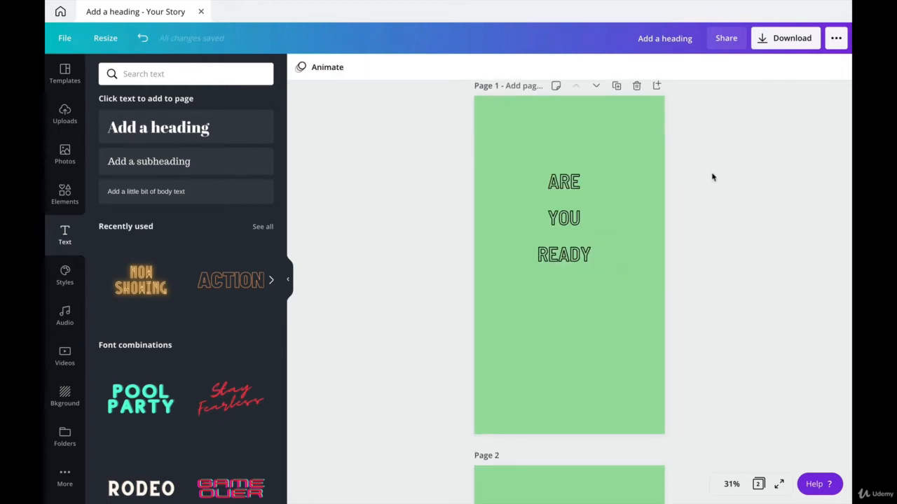
- Change the text color of the ARE, YOU and READY headings to white
{"action": "left_click", "coordinate": [571, 182]}
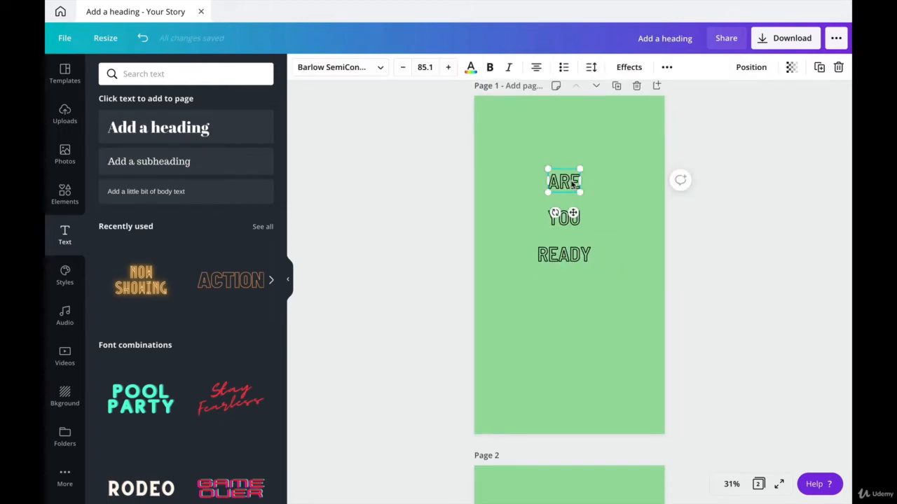
{"action": "left_click", "coordinate": [552, 227]}
{"action": "left_click", "coordinate": [545, 261]}
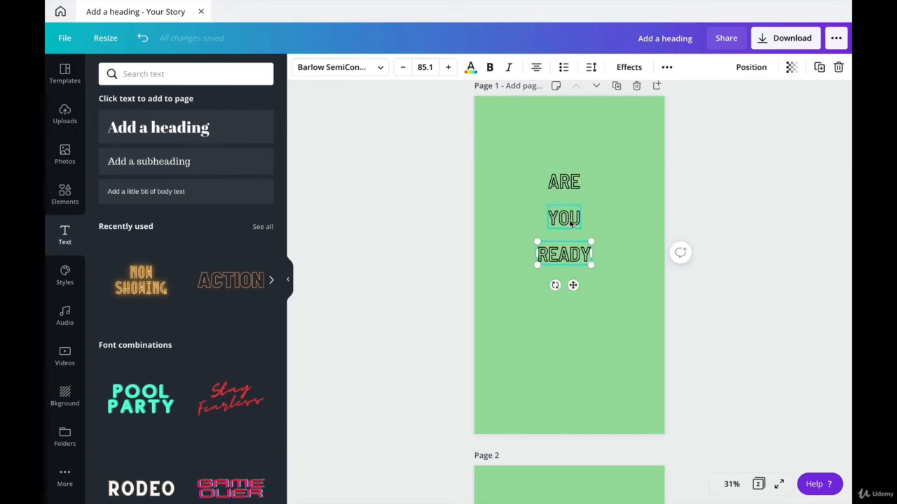
{"action": "left_click", "coordinate": [571, 223], "text": "shift"}
{"action": "left_click", "coordinate": [564, 181], "text": "shift"}
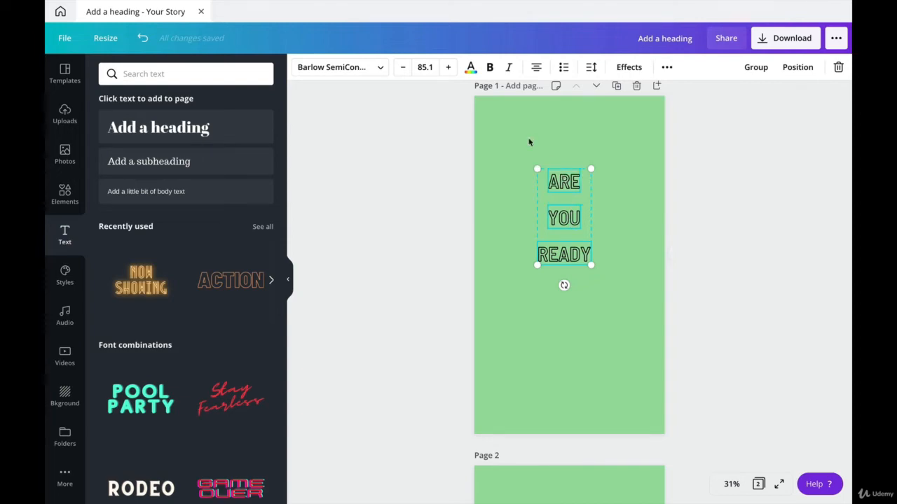
{"action": "left_click", "coordinate": [476, 70]}
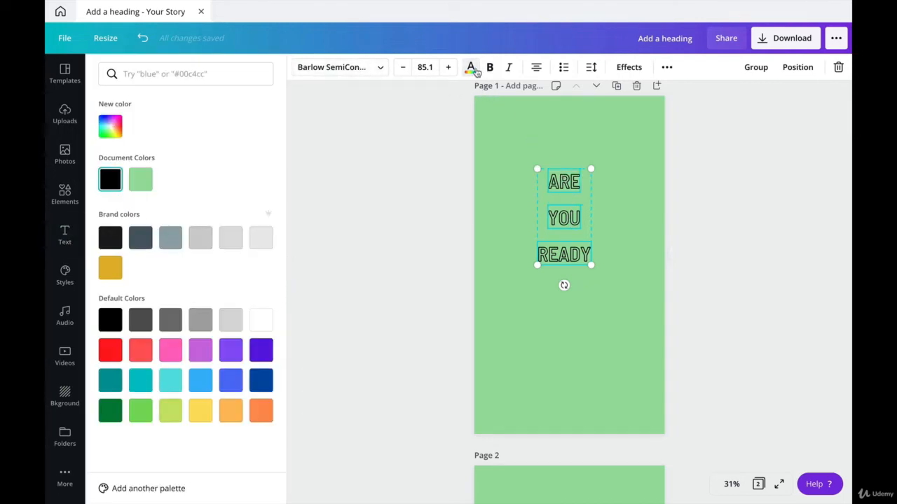
{"action": "left_click", "coordinate": [261, 326]}
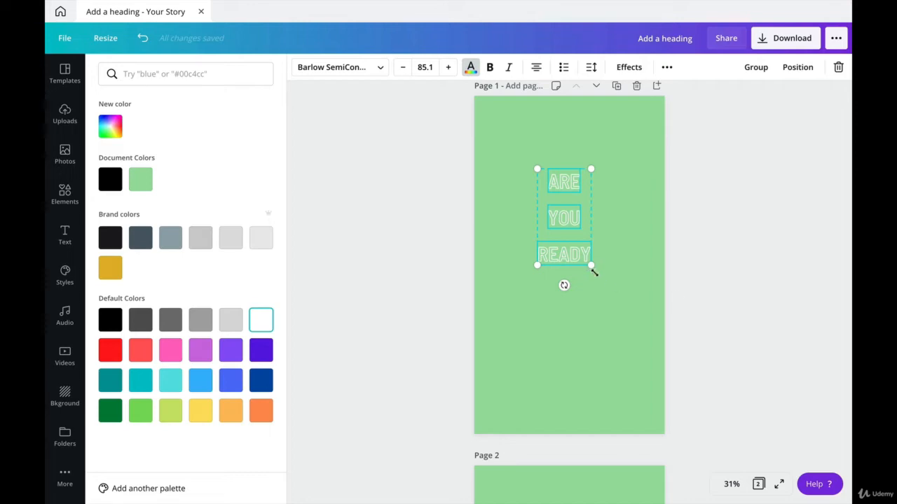
- Enlarge the three headings together to about size 240 and center them on page 1
{"action": "left_click_drag", "start_coordinate": [591, 265], "coordinate": [690, 386]}
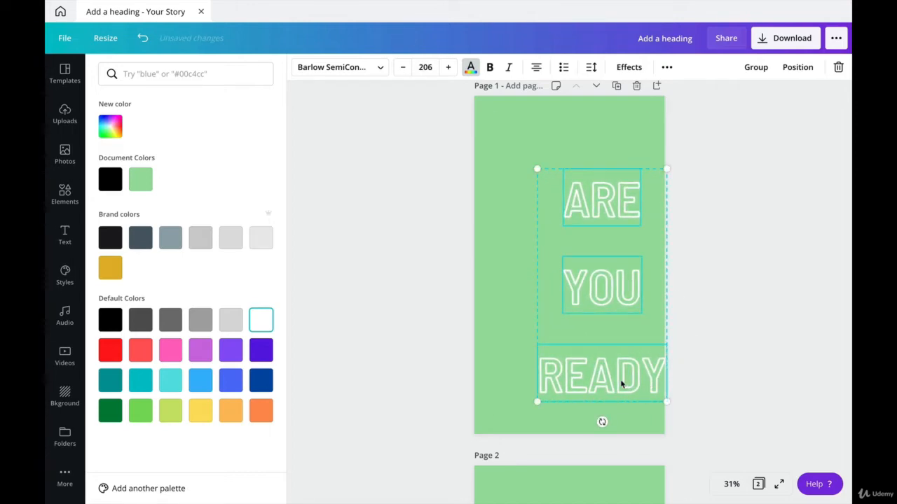
{"action": "left_click_drag", "start_coordinate": [622, 380], "coordinate": [590, 348]}
{"action": "left_click_drag", "start_coordinate": [630, 369], "coordinate": [658, 407]}
{"action": "mouse_move", "coordinate": [606, 377]}
{"action": "left_mouse_down"}
{"action": "mouse_move", "coordinate": [596, 374]}
{"action": "mouse_move", "coordinate": [605, 373]}
{"action": "left_mouse_up"}
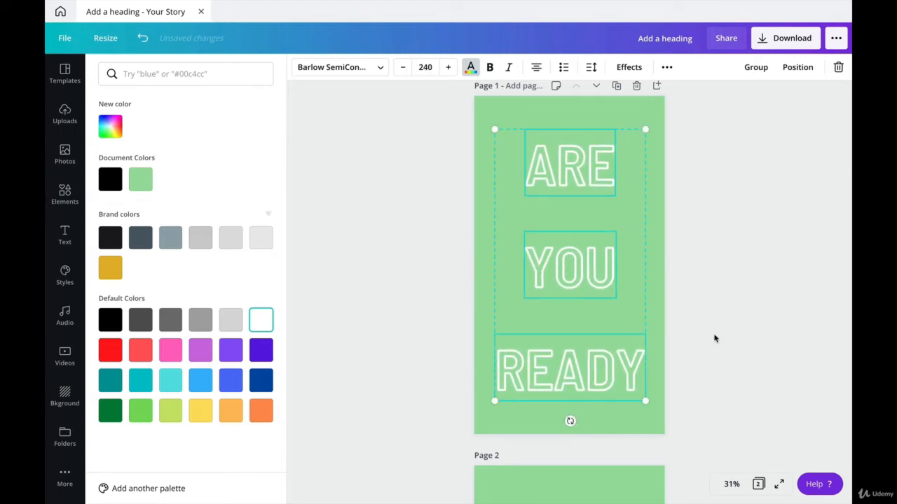
{"action": "left_click", "coordinate": [713, 337]}
{"action": "left_click", "coordinate": [709, 338]}
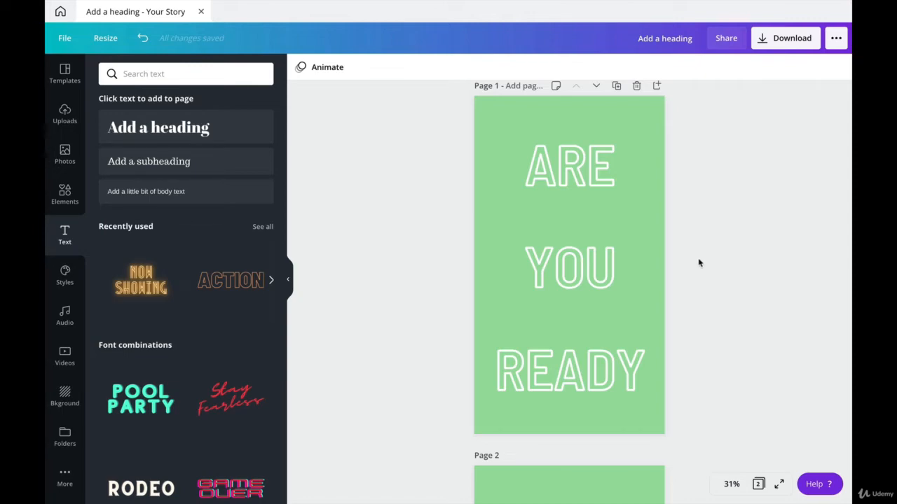
- Move YOU directly beneath ARE, then move READY up and enlarge it to about size 292, spanning nearly the page width
{"action": "left_click_drag", "start_coordinate": [593, 266], "coordinate": [589, 208]}
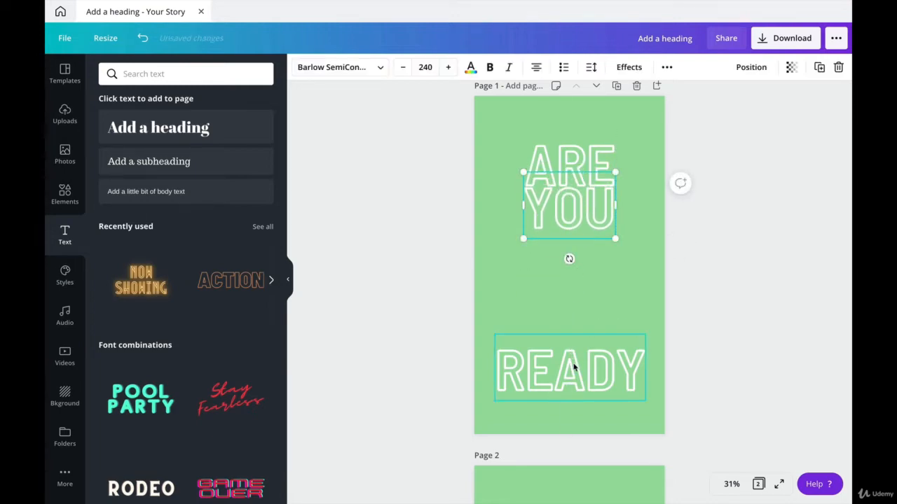
{"action": "left_click_drag", "start_coordinate": [570, 366], "coordinate": [571, 302]}
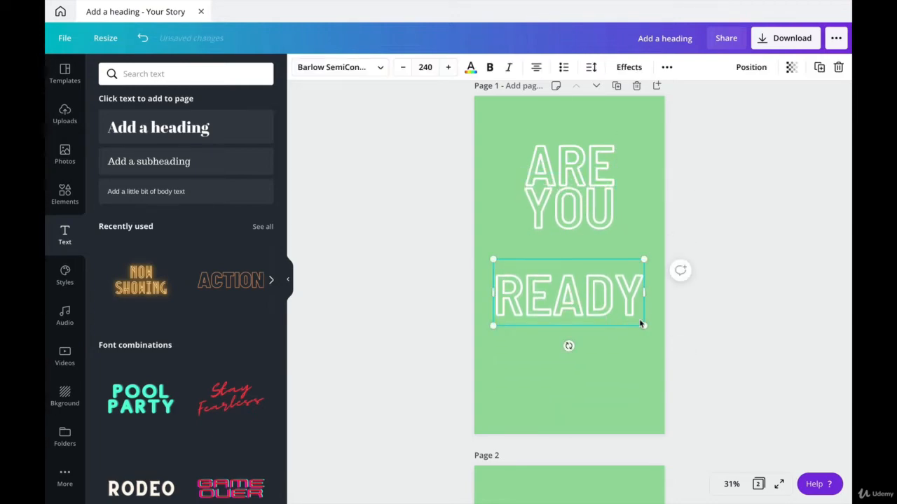
{"action": "left_click_drag", "start_coordinate": [642, 324], "coordinate": [660, 348]}
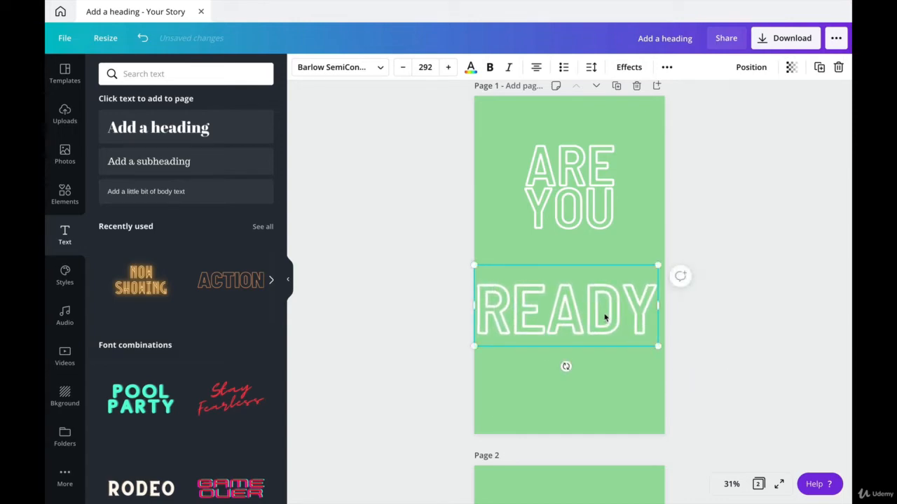
{"action": "left_click_drag", "start_coordinate": [605, 317], "coordinate": [607, 320]}
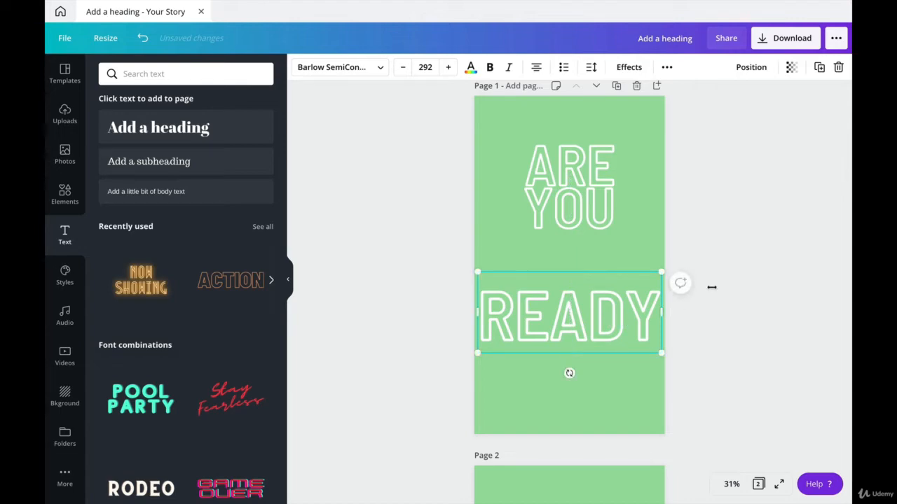
{"action": "left_click", "coordinate": [750, 280]}
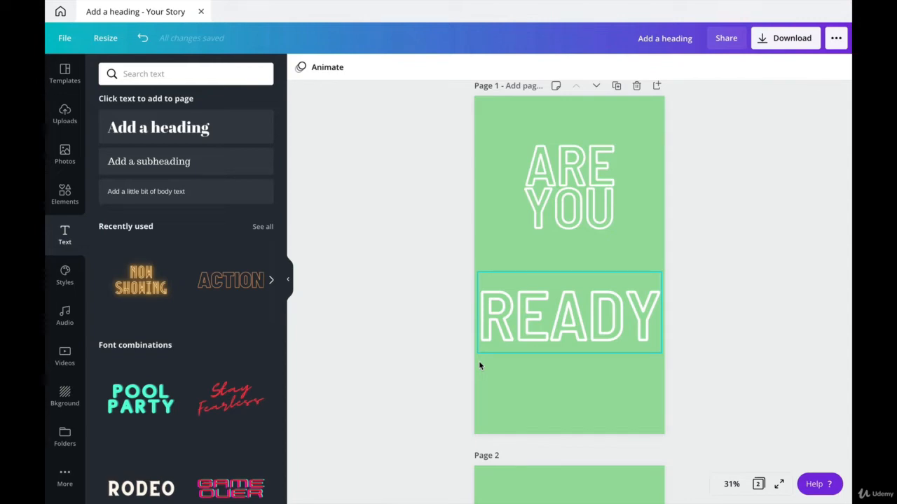
- Show the rulers and place vertical guides at 247 and 853 on page 1
{"action": "left_click", "coordinate": [63, 39]}
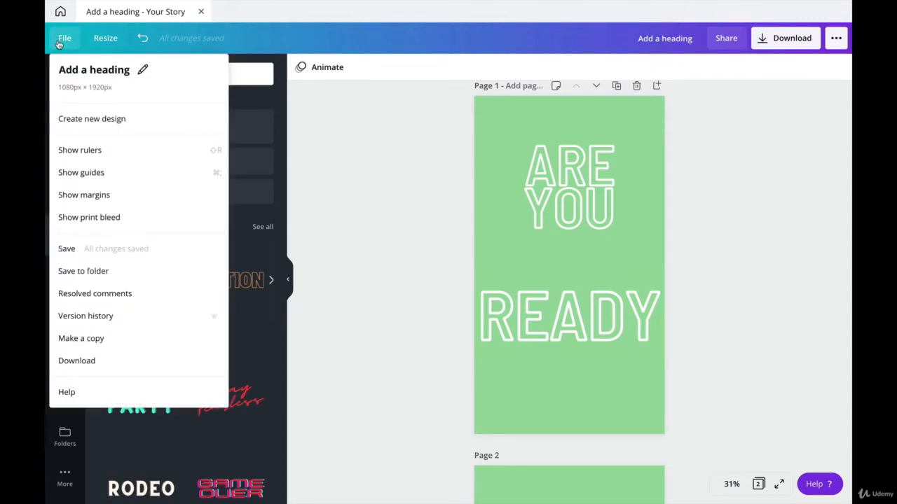
{"action": "left_click", "coordinate": [83, 152]}
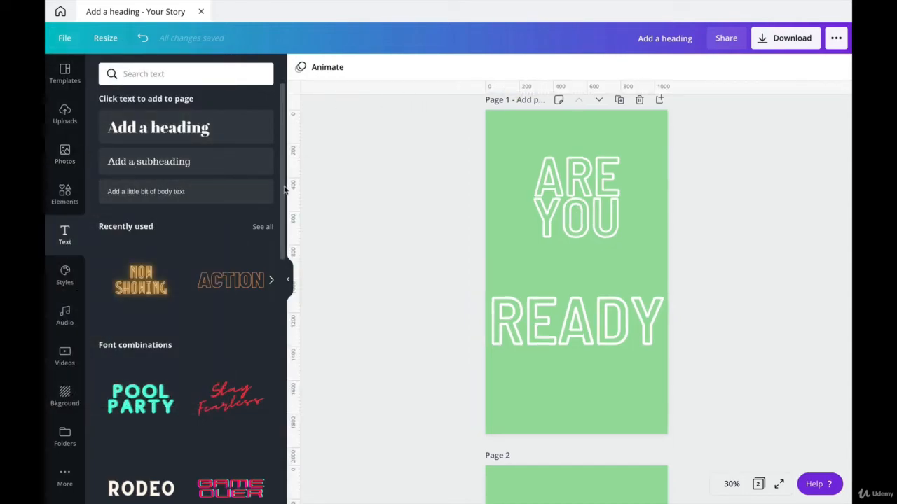
{"action": "left_click_drag", "start_coordinate": [300, 190], "coordinate": [527, 223]}
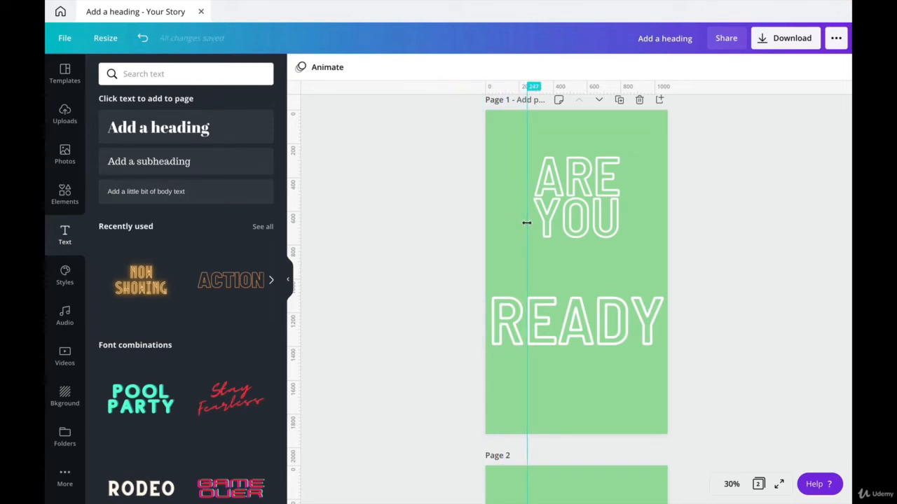
{"action": "left_click_drag", "start_coordinate": [299, 176], "coordinate": [629, 251]}
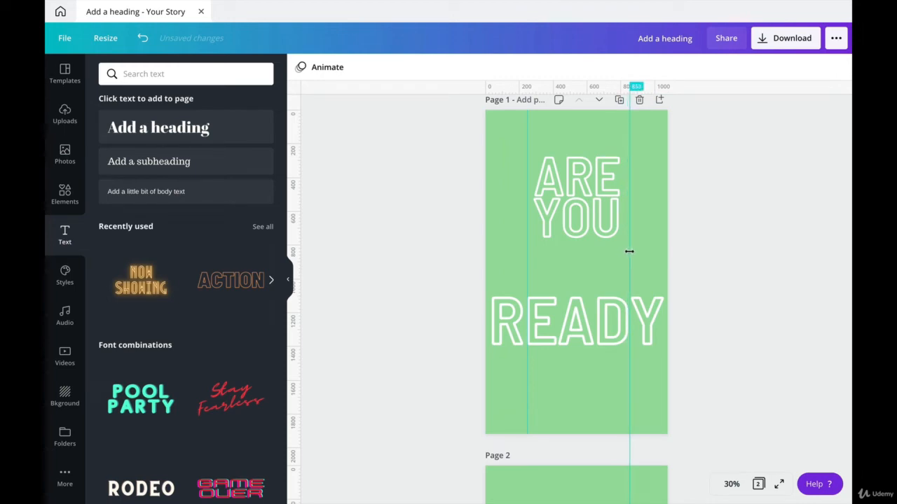
- Move YOU down to just above READY and enlarge it to span the width between the two vertical guides
{"action": "left_click_drag", "start_coordinate": [569, 219], "coordinate": [570, 244]}
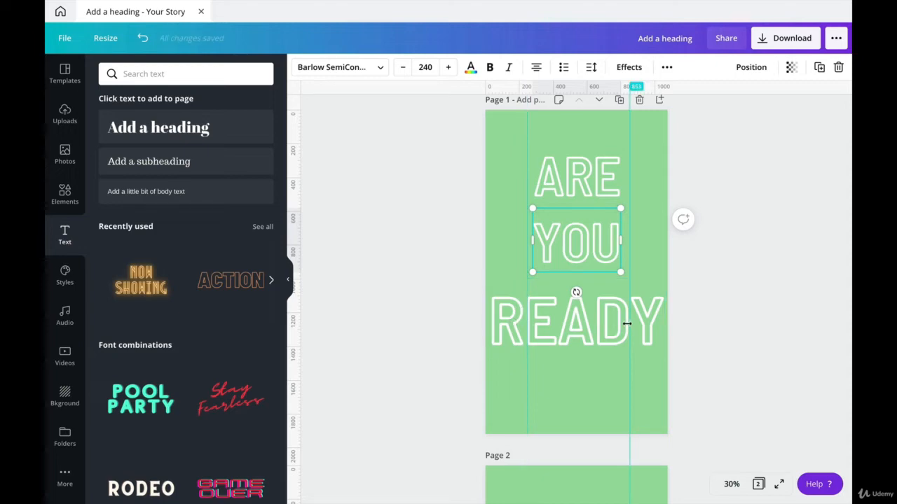
{"action": "left_click_drag", "start_coordinate": [576, 244], "coordinate": [583, 268]}
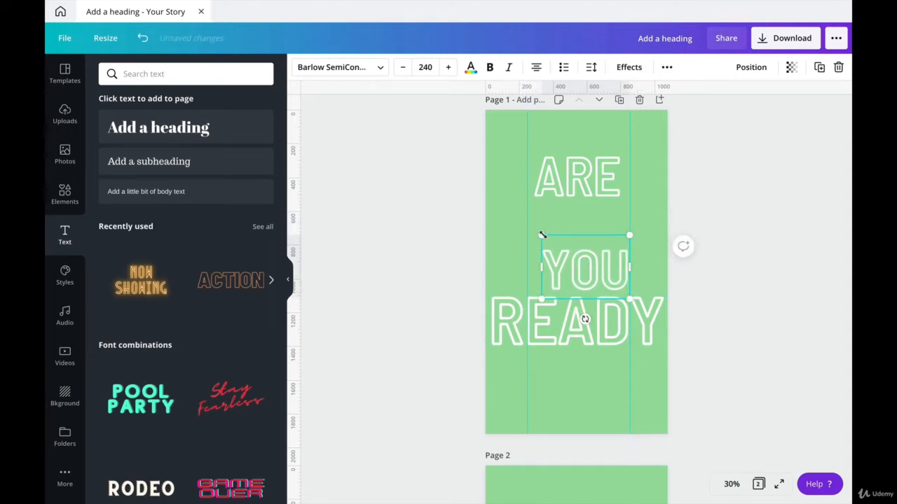
{"action": "left_click_drag", "start_coordinate": [542, 235], "coordinate": [528, 225]}
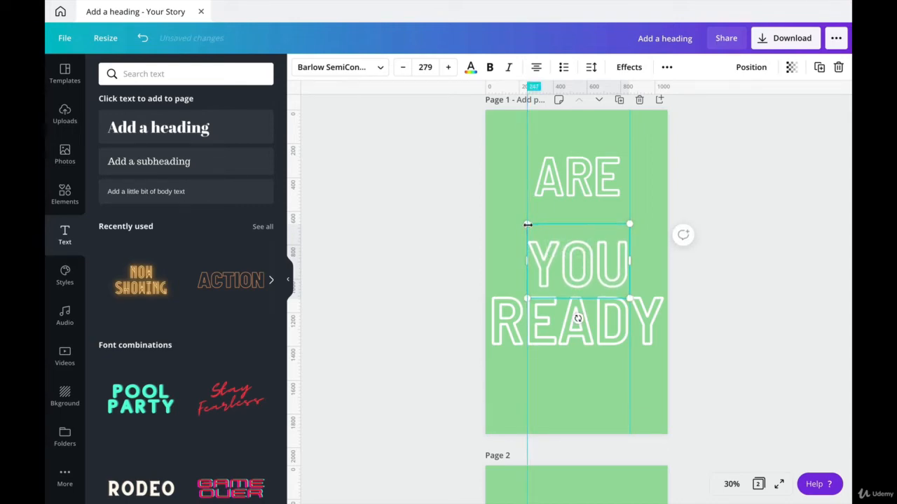
{"action": "left_click", "coordinate": [782, 208]}
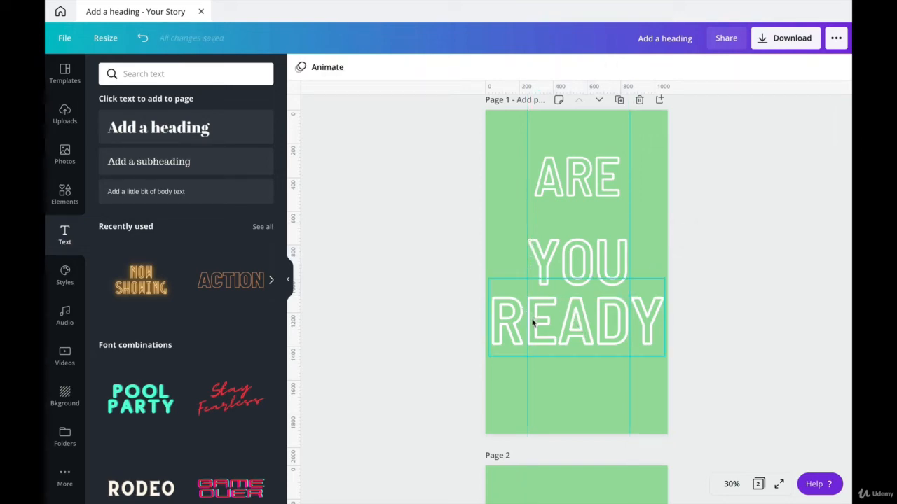
{"action": "left_click", "coordinate": [625, 252]}
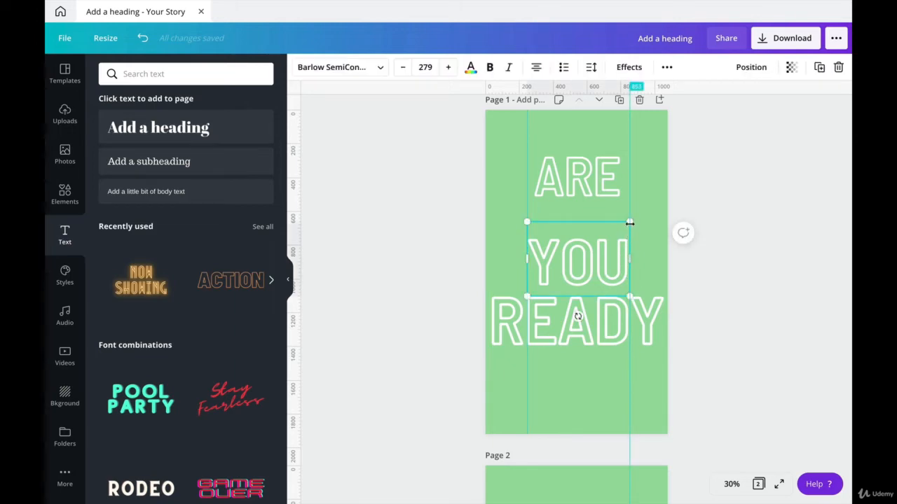
{"action": "left_click_drag", "start_coordinate": [630, 223], "coordinate": [636, 219]}
{"action": "left_click", "coordinate": [646, 209]}
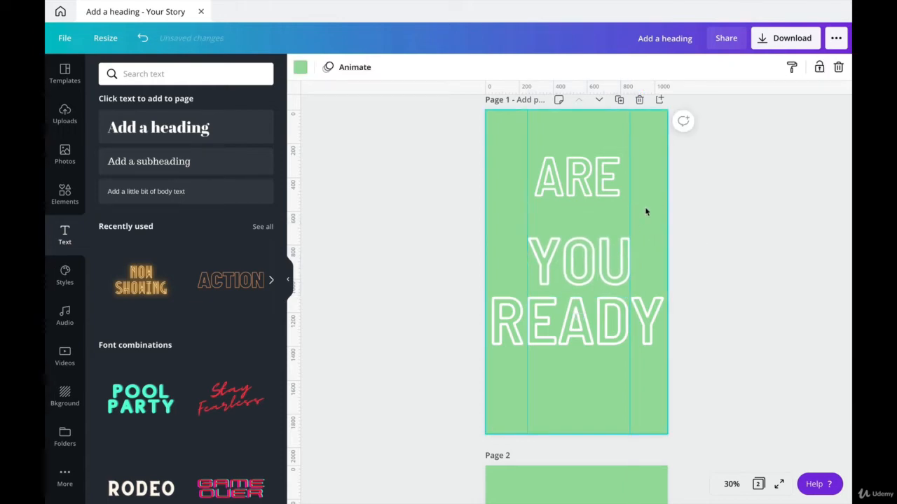
{"action": "left_click", "coordinate": [601, 265]}
{"action": "left_click", "coordinate": [511, 177]}
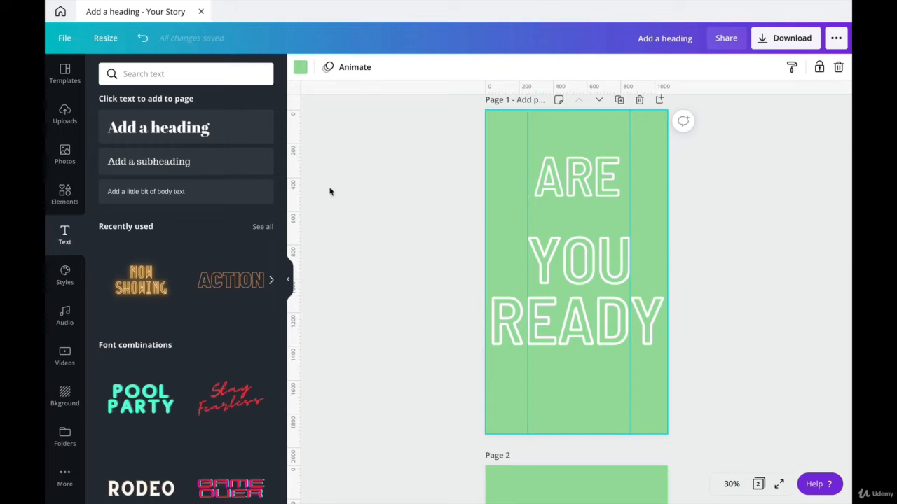
- Add two more vertical guides between the existing pair on page 1 and select the ARE heading
{"action": "left_click_drag", "start_coordinate": [340, 197], "coordinate": [561, 230]}
{"action": "left_click_drag", "start_coordinate": [296, 170], "coordinate": [594, 215]}
{"action": "left_click", "coordinate": [580, 194]}
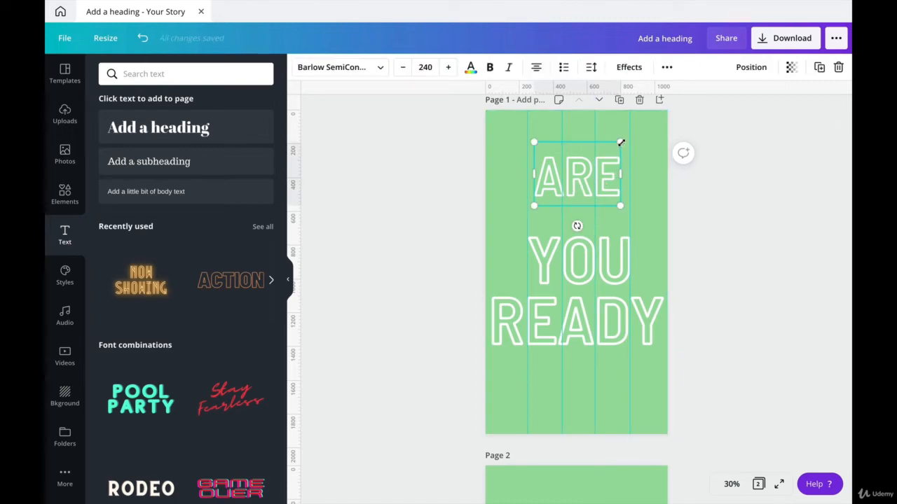
- Shrink ARE to about size 91.6 between the two inner guides just above YOU, and tidy up the spacing of ARE, YOU and READY
{"action": "left_click_drag", "start_coordinate": [620, 142], "coordinate": [590, 194]}
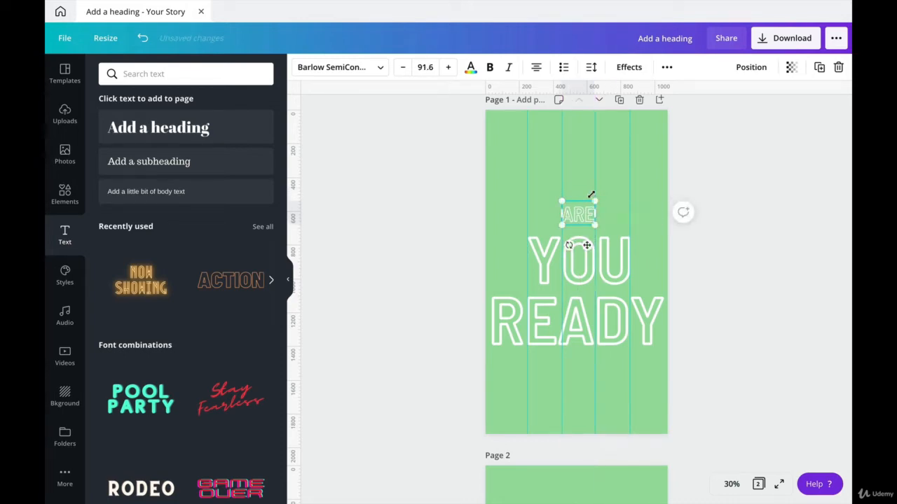
{"action": "left_click", "coordinate": [740, 189]}
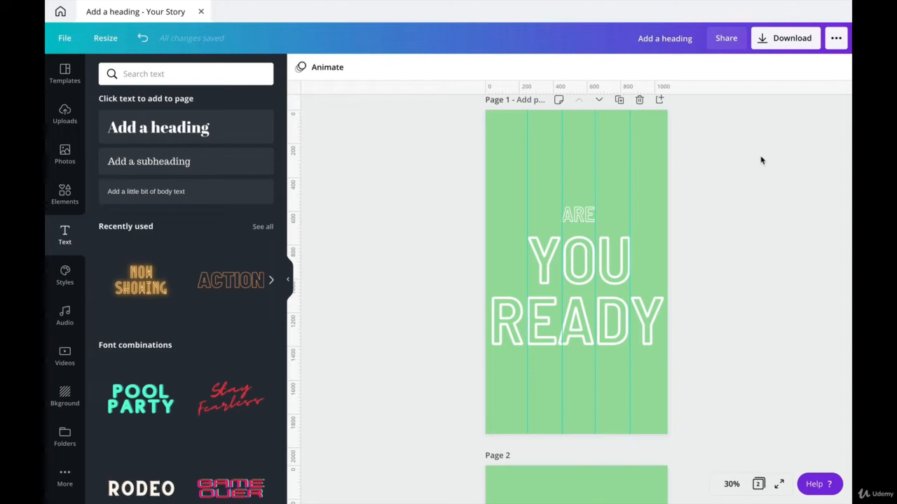
{"action": "left_click", "coordinate": [578, 211]}
{"action": "left_click", "coordinate": [578, 210]}
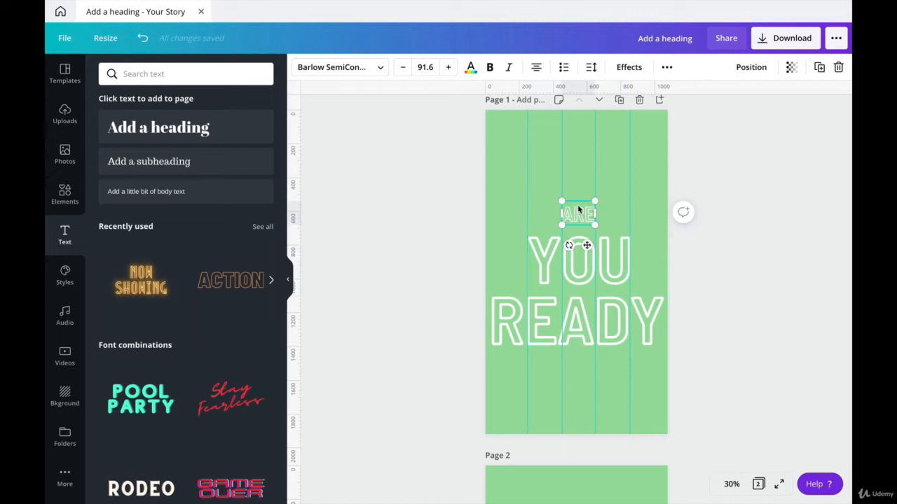
{"action": "left_click", "coordinate": [542, 270], "text": "shift"}
{"action": "left_click", "coordinate": [545, 319], "text": "shift"}
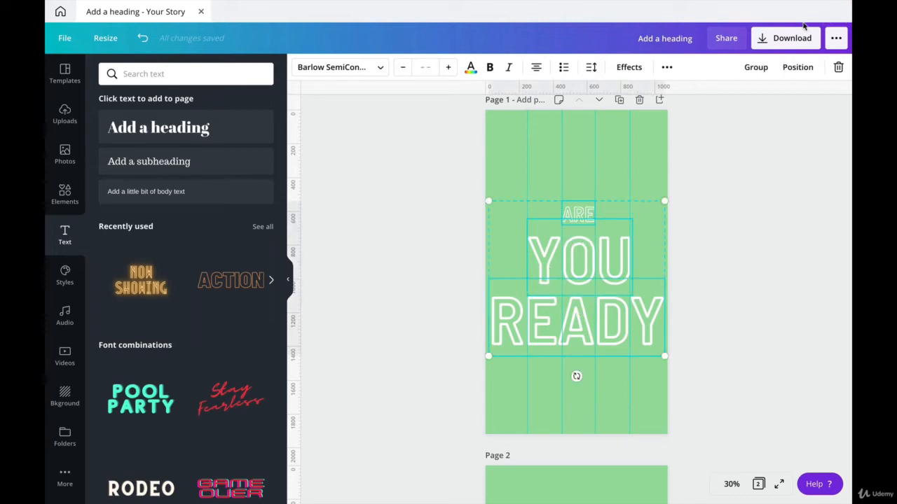
{"action": "left_click", "coordinate": [798, 70]}
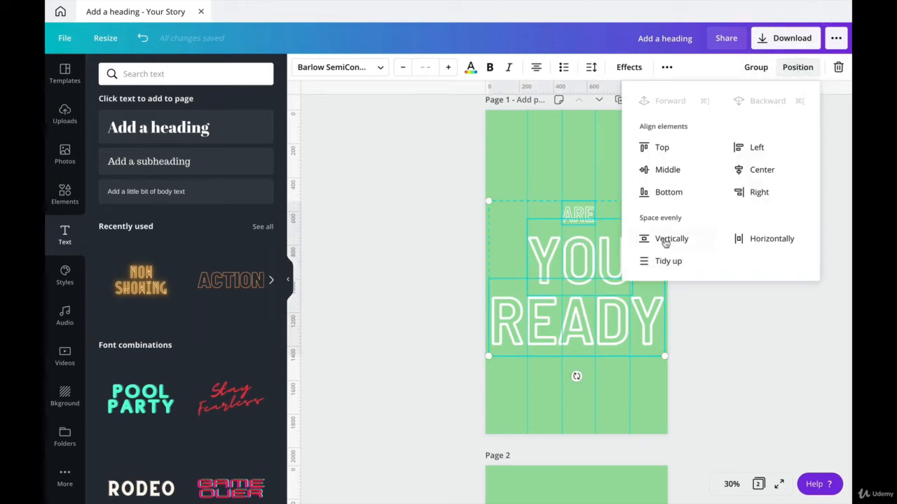
{"action": "left_click", "coordinate": [664, 264]}
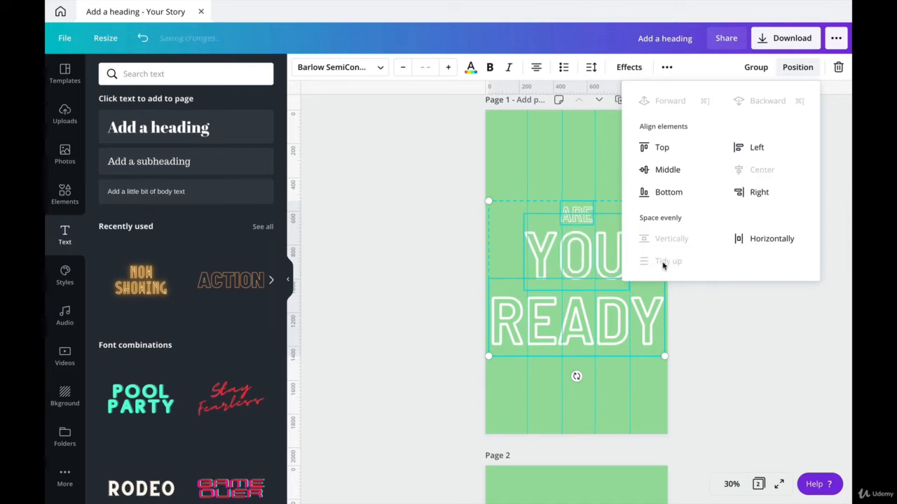
{"action": "left_click", "coordinate": [735, 412]}
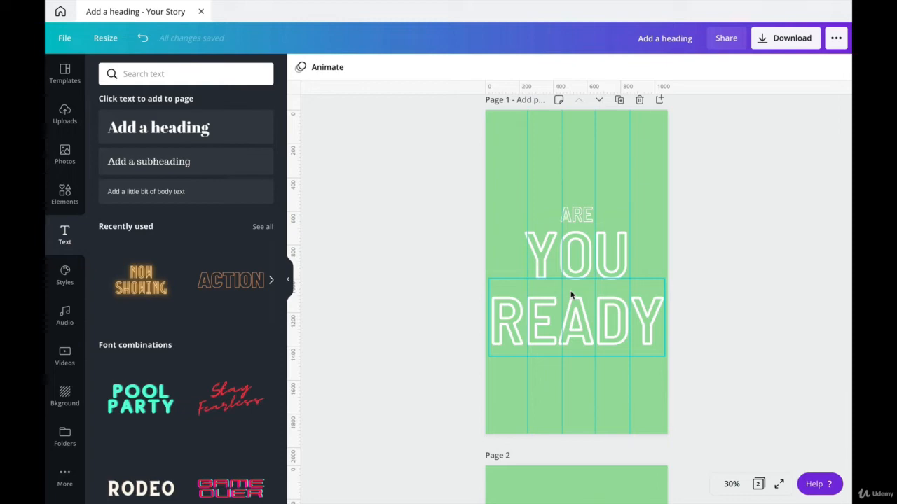
- Remove all four vertical guides from page 1
{"action": "left_click_drag", "start_coordinate": [529, 176], "coordinate": [530, 88]}
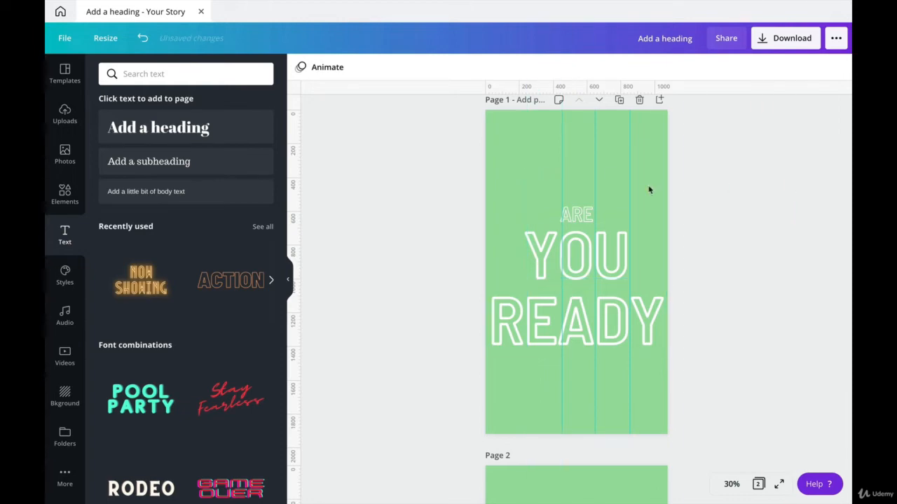
{"action": "left_click_drag", "start_coordinate": [561, 174], "coordinate": [564, 88]}
{"action": "left_click_drag", "start_coordinate": [594, 155], "coordinate": [797, 162]}
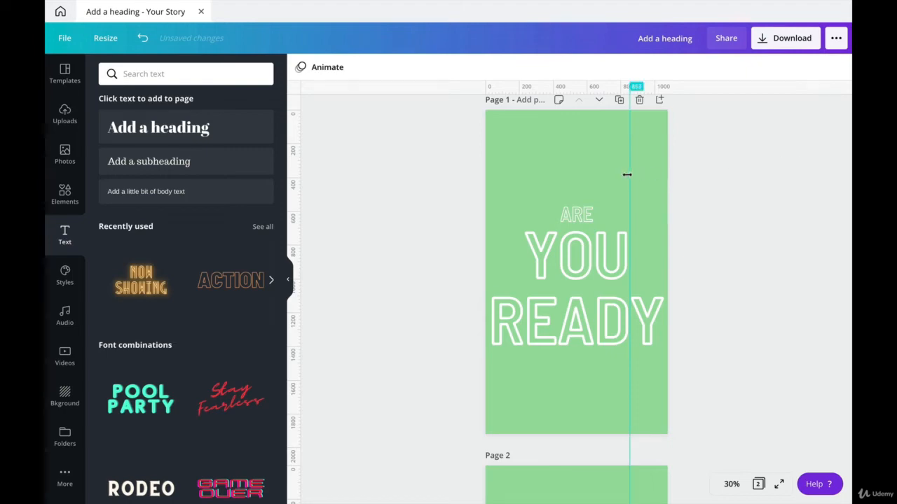
{"action": "left_click_drag", "start_coordinate": [628, 175], "coordinate": [773, 187]}
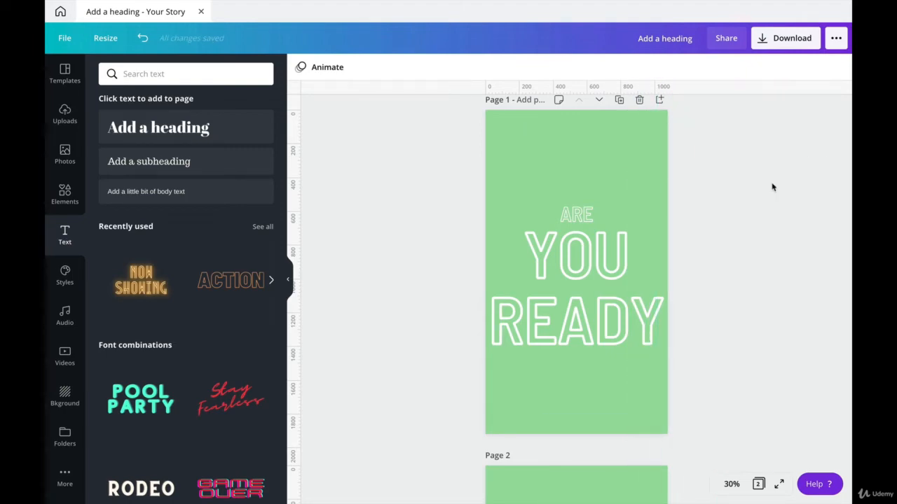
- Nudge the READY heading on page 1 slightly up towards YOU
{"action": "left_click", "coordinate": [610, 317]}
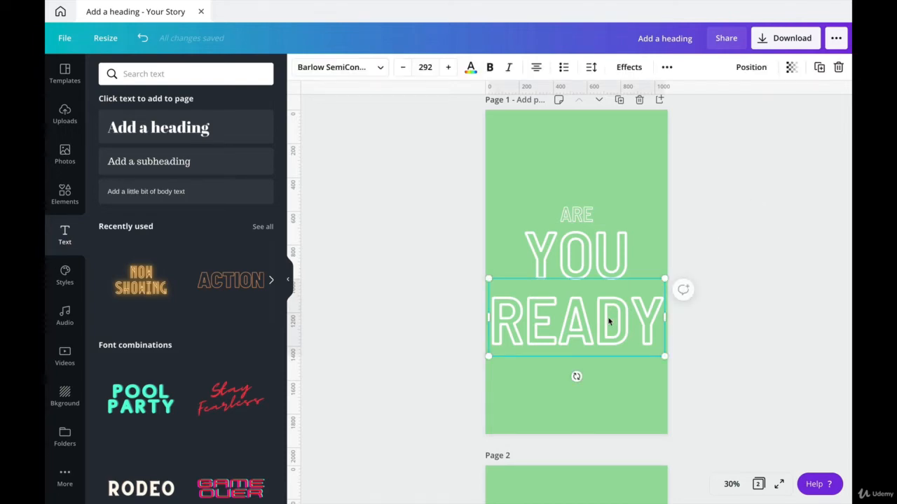
{"action": "key", "text": "Up"}
{"action": "key", "text": "Up"}
{"action": "key", "text": "Up"}
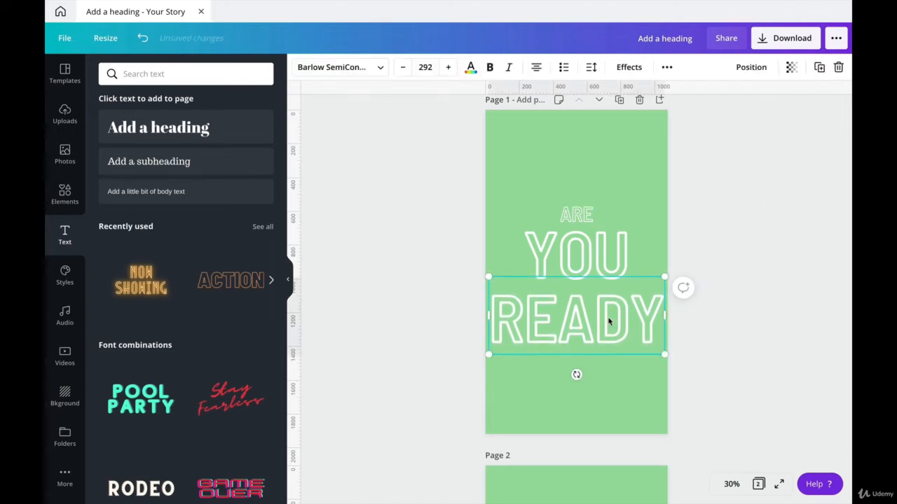
{"action": "left_click", "coordinate": [735, 244]}
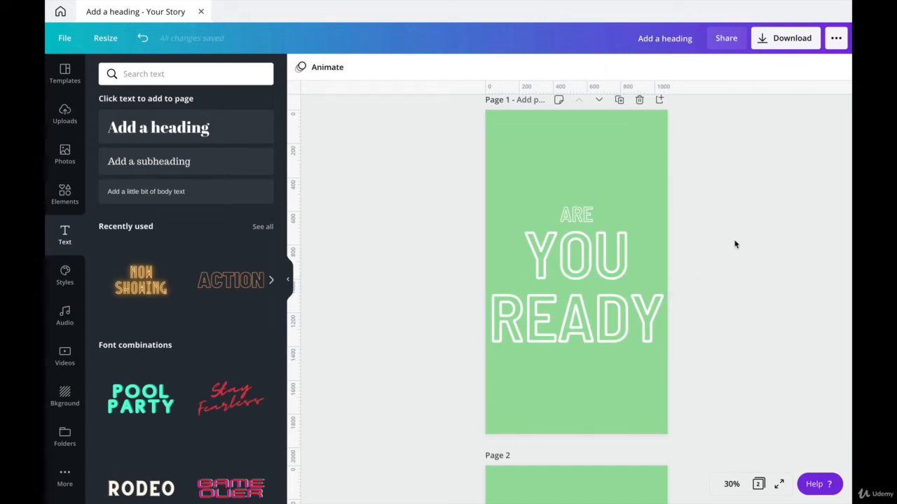
- Copy the ARE, YOU and READY headings onto page 2 and move them up, keeping them horizontally centered
{"action": "left_click", "coordinate": [573, 207]}
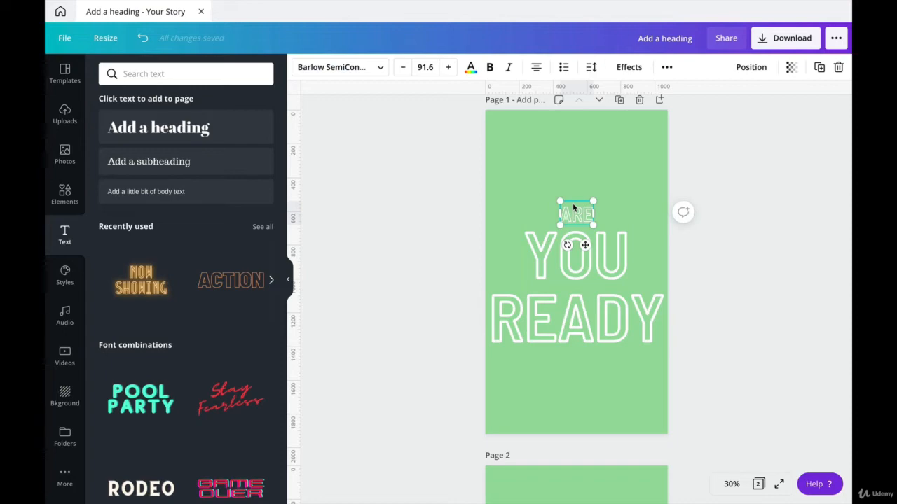
{"action": "left_click", "coordinate": [543, 260], "text": "shift"}
{"action": "left_click", "coordinate": [513, 328], "text": "shift"}
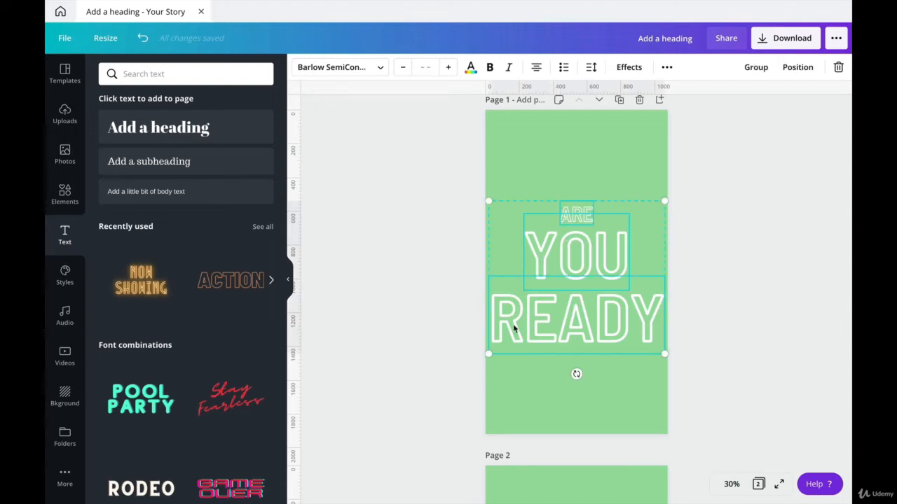
{"action": "key", "text": "ctrl+c"}
{"action": "scroll", "coordinate": [513, 328], "scroll_direction": "down", "scroll_amount": 5}
{"action": "left_click", "coordinate": [520, 320]}
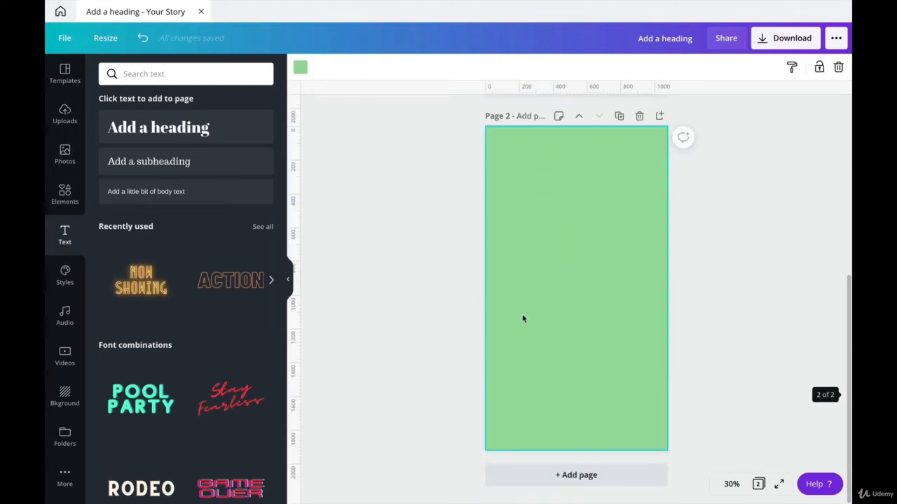
{"action": "key", "text": "ctrl+v"}
{"action": "left_click_drag", "start_coordinate": [540, 286], "coordinate": [537, 252]}
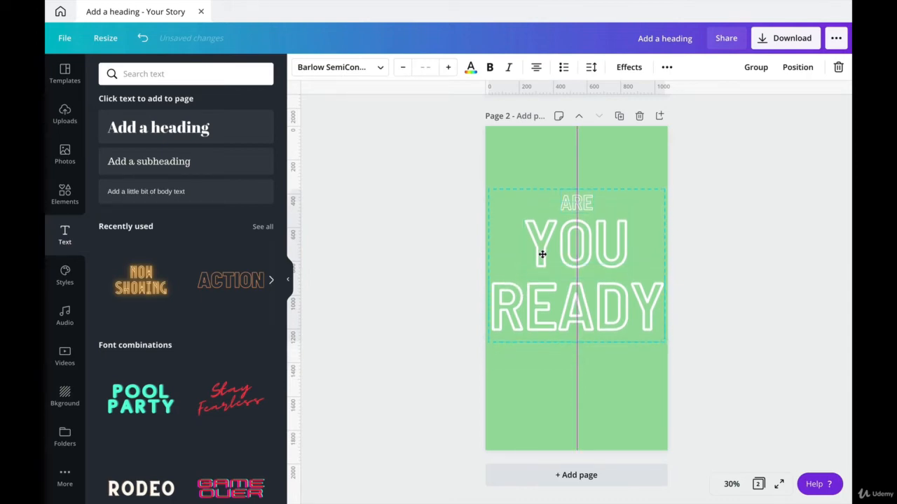
{"action": "left_click", "coordinate": [693, 303]}
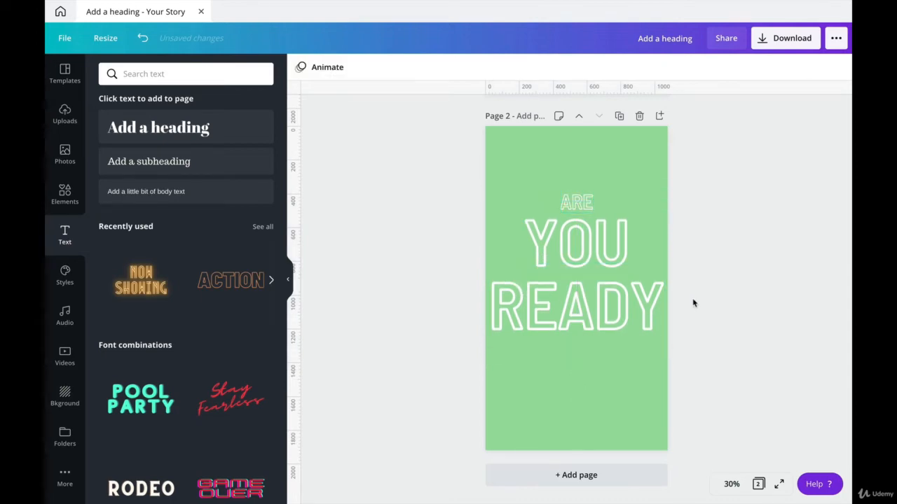
- On page 2, replace the heading ARE with TO and the heading YOU with CREATE
{"action": "left_click", "coordinate": [578, 201]}
{"action": "left_click", "coordinate": [576, 197]}
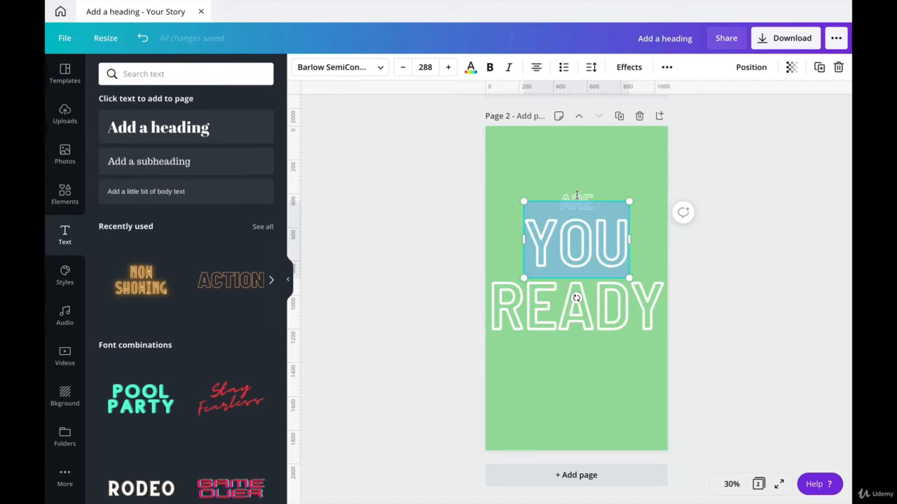
{"action": "left_click", "coordinate": [577, 199]}
{"action": "left_click", "coordinate": [576, 200]}
{"action": "type", "text": "TO"}
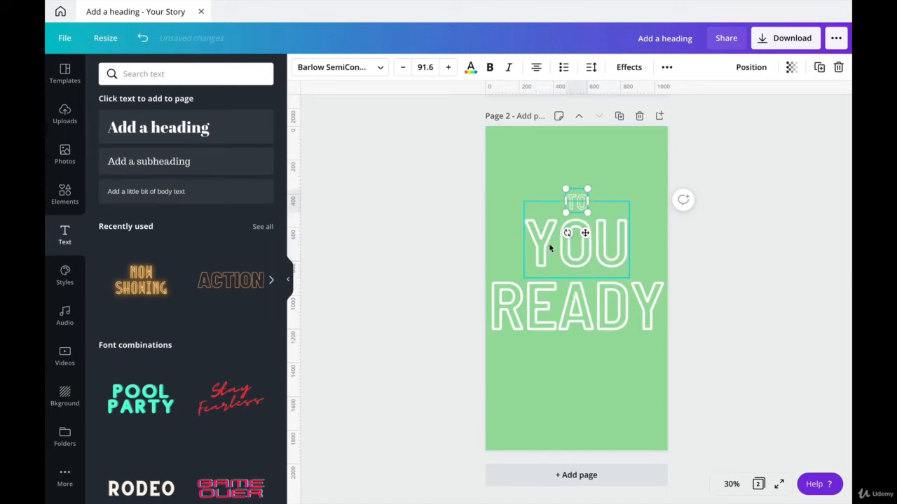
{"action": "double_click", "coordinate": [550, 248]}
{"action": "type", "text": "CREA"}
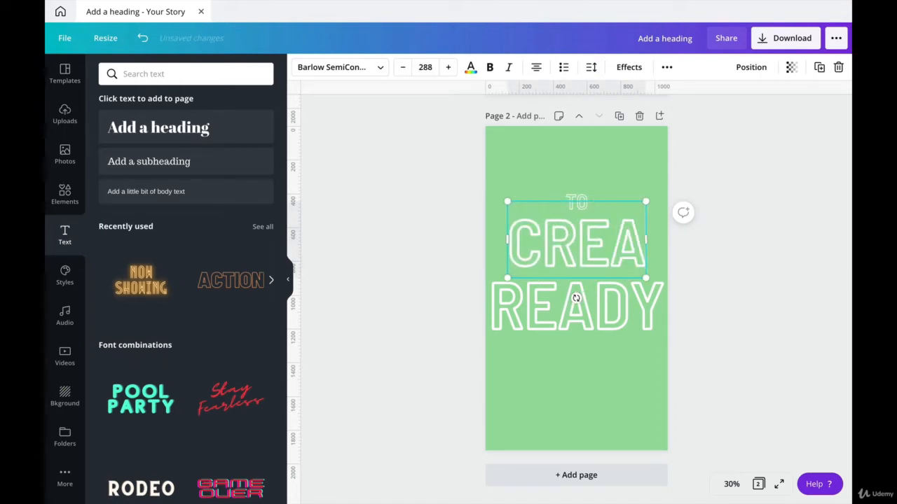
{"action": "type", "text": "TE"}
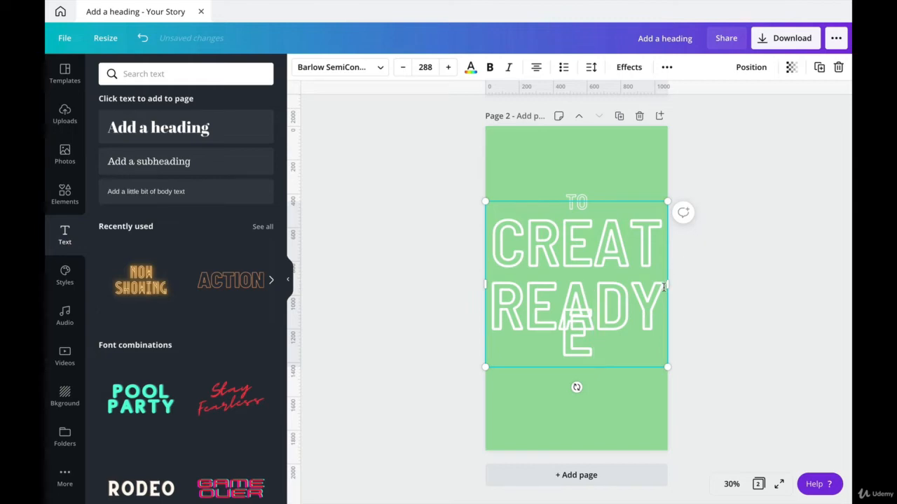
- Widen the CREATE text box to fit one line, then shrink it to within the page and center it just beneath TO
{"action": "left_click_drag", "start_coordinate": [670, 284], "coordinate": [698, 282]}
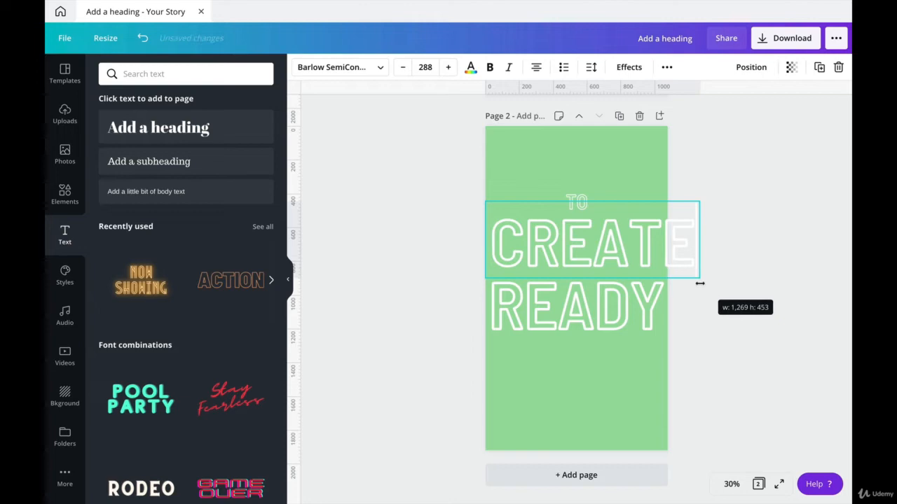
{"action": "left_click_drag", "start_coordinate": [698, 204], "coordinate": [625, 211]}
{"action": "left_click", "coordinate": [609, 204]}
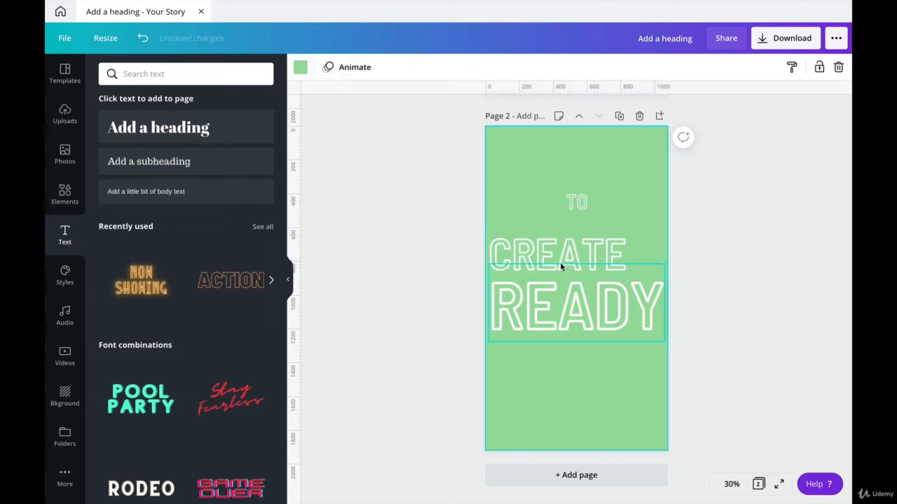
{"action": "left_click", "coordinate": [564, 260]}
{"action": "left_click_drag", "start_coordinate": [549, 250], "coordinate": [568, 234]}
- Replace READY on page 2 with CUSTOM and resize it to size 220 so it fits on one line across the page
{"action": "left_click", "coordinate": [568, 304]}
{"action": "double_click", "coordinate": [568, 303]}
{"action": "type", "text": "C"}
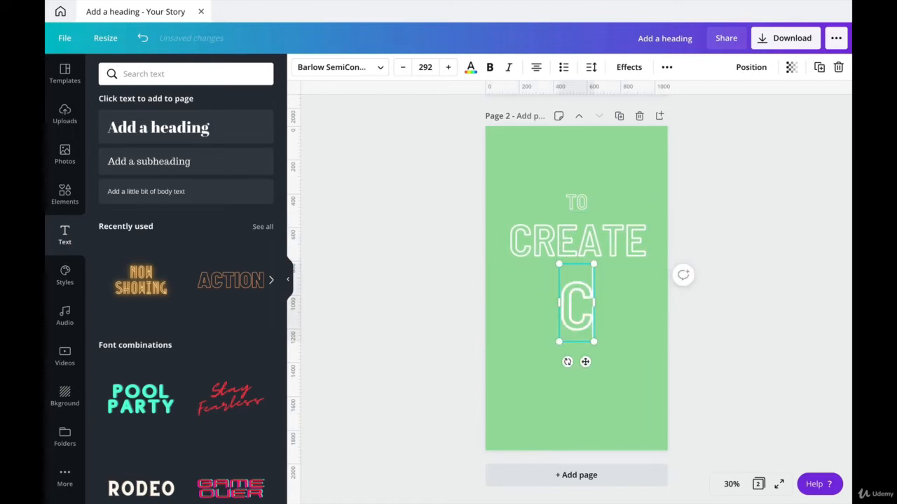
{"action": "type", "text": "USTOM"}
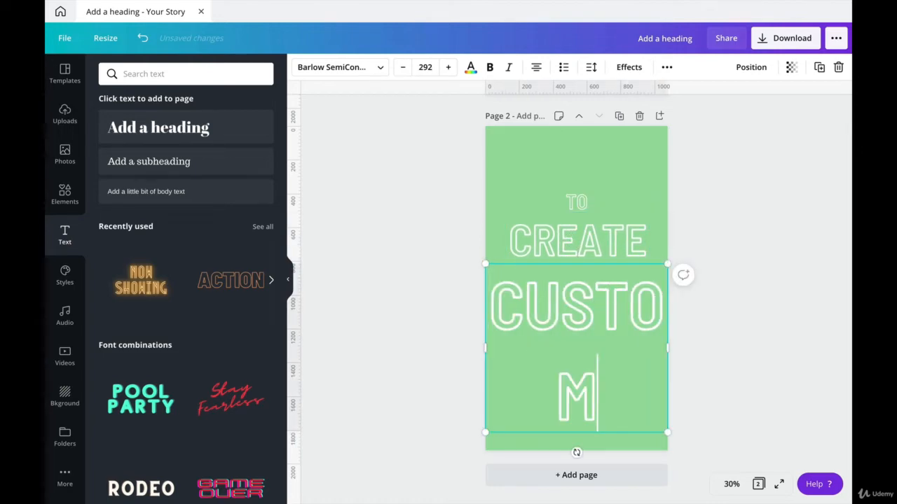
{"action": "left_click_drag", "start_coordinate": [685, 351], "coordinate": [729, 343]}
{"action": "left_click_drag", "start_coordinate": [729, 263], "coordinate": [667, 283]}
{"action": "left_click", "coordinate": [585, 304]}
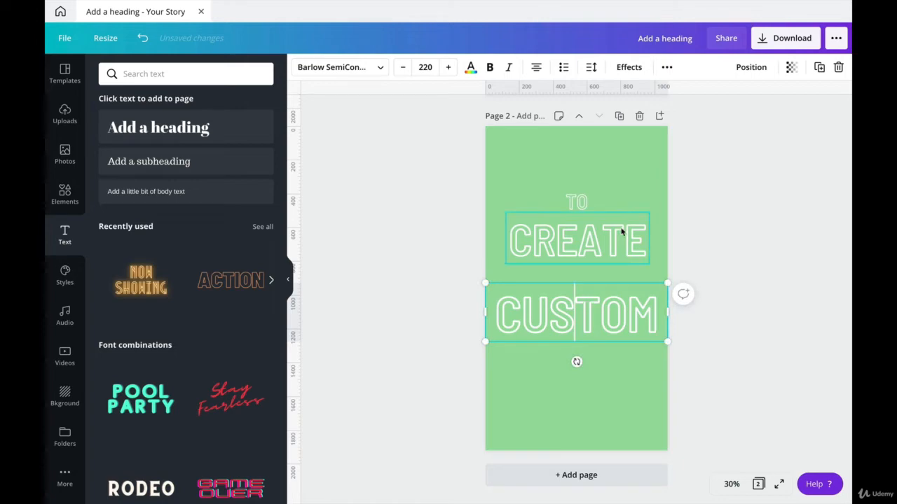
{"action": "left_click", "coordinate": [632, 195]}
- Duplicate the CUSTOM heading and change the copy's text to T-SHIRTS
{"action": "left_click", "coordinate": [620, 315]}
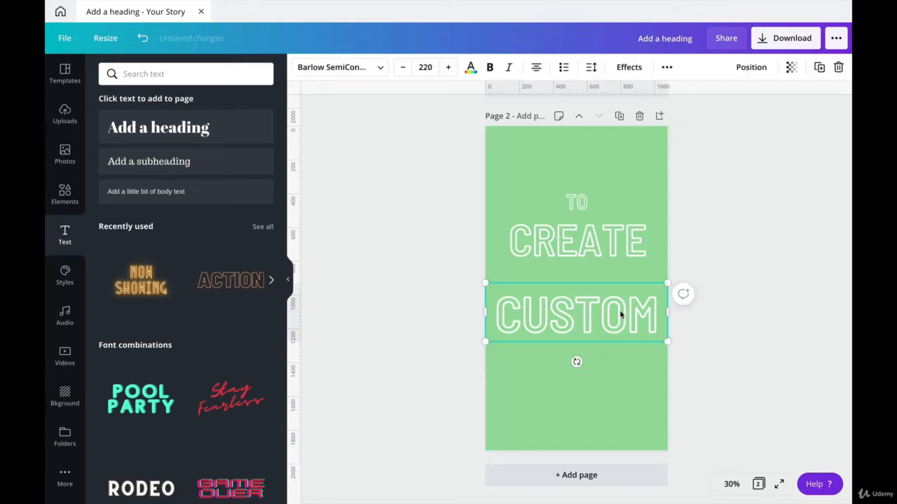
{"action": "key", "text": "ctrl+d"}
{"action": "double_click", "coordinate": [614, 365]}
{"action": "type", "text": "T"}
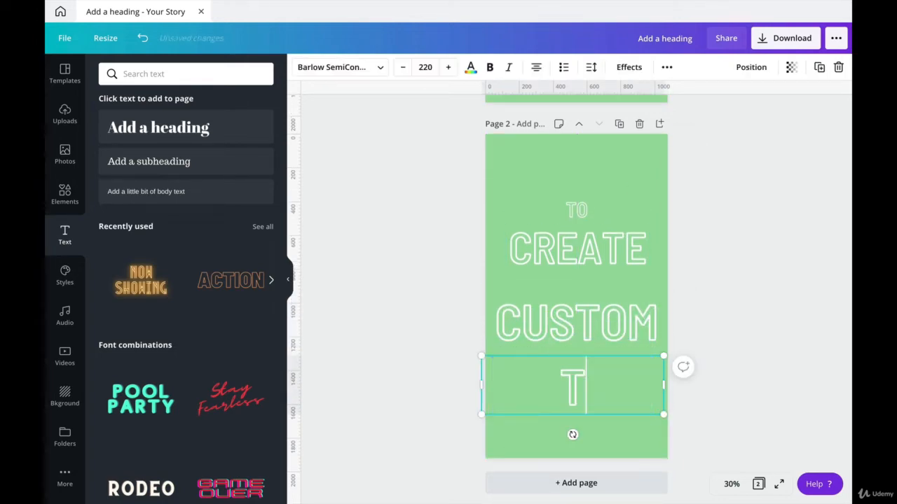
{"action": "type", "text": "-SH"}
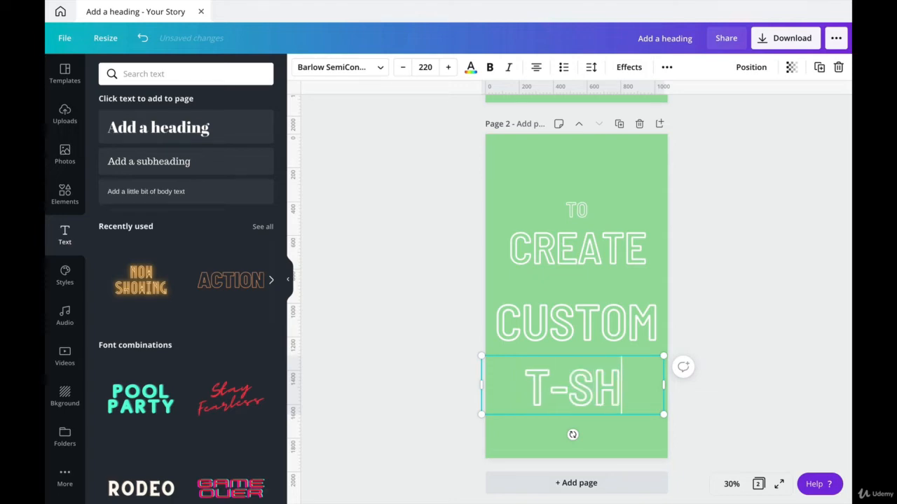
{"action": "type", "text": "IRTS"}
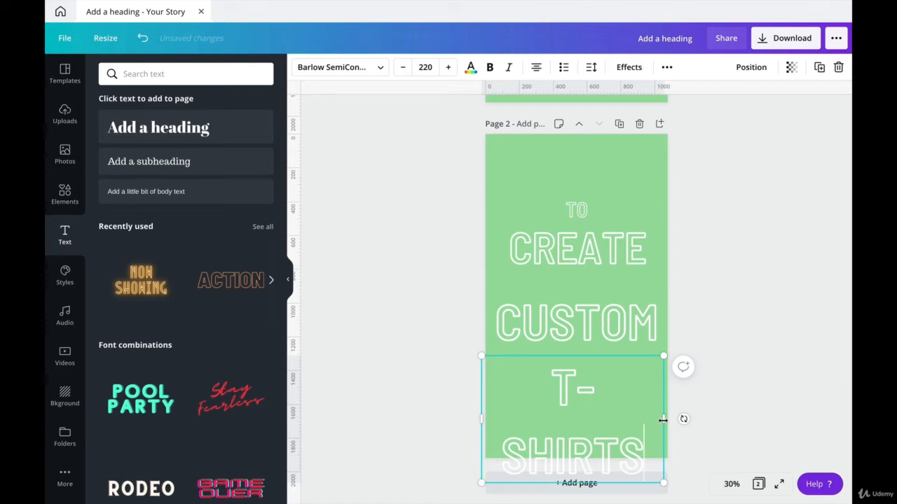
- Widen T-SHIRTS onto one line, shrink it to size 197 and center it directly beneath CUSTOM
{"action": "mouse_move", "coordinate": [663, 419]}
{"action": "left_mouse_down"}
{"action": "mouse_move", "coordinate": [691, 416]}
{"action": "mouse_move", "coordinate": [676, 415]}
{"action": "left_mouse_up"}
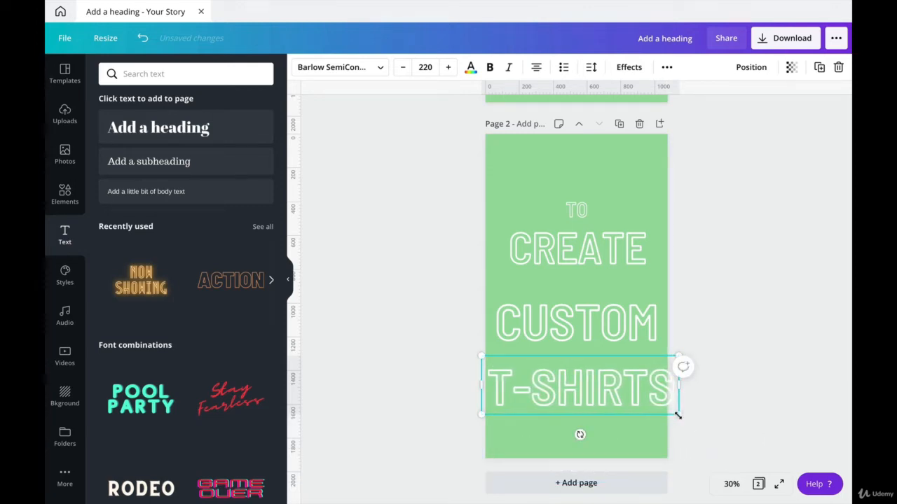
{"action": "left_click_drag", "start_coordinate": [678, 353], "coordinate": [658, 361]}
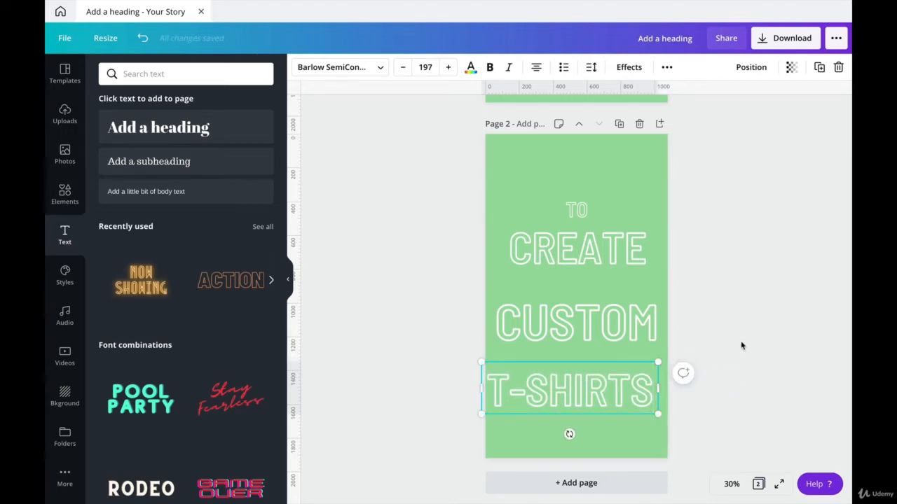
{"action": "left_click", "coordinate": [741, 344]}
{"action": "left_click_drag", "start_coordinate": [633, 389], "coordinate": [639, 376]}
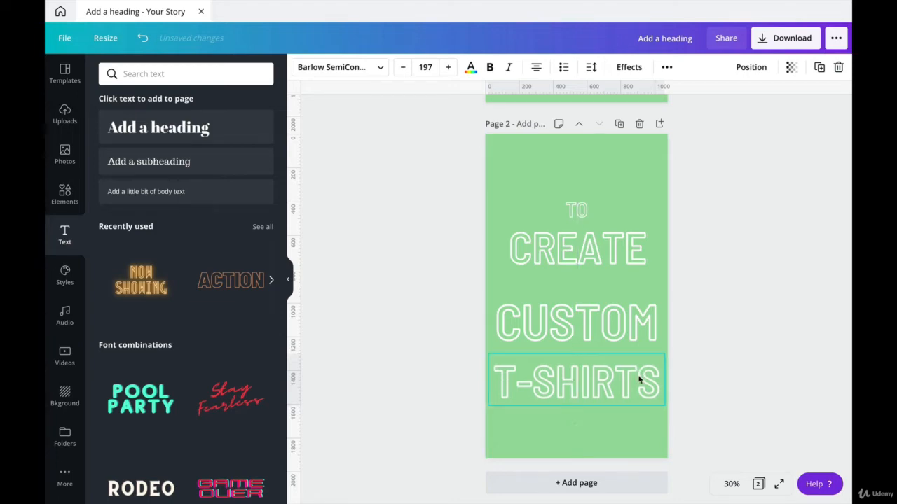
- Place two vertical guides on page 2 at about 177 and 900 px to mark the width for CUSTOM
{"action": "left_click_drag", "start_coordinate": [352, 360], "coordinate": [534, 372]}
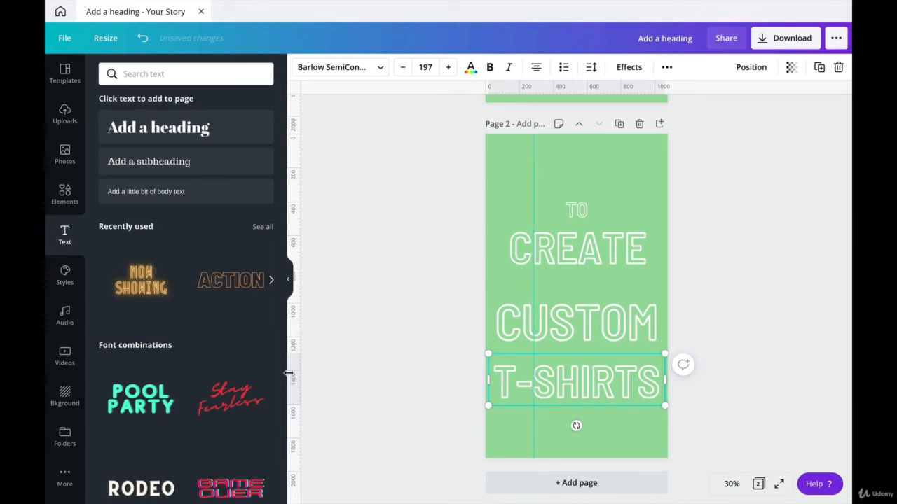
{"action": "left_click_drag", "start_coordinate": [298, 376], "coordinate": [636, 387]}
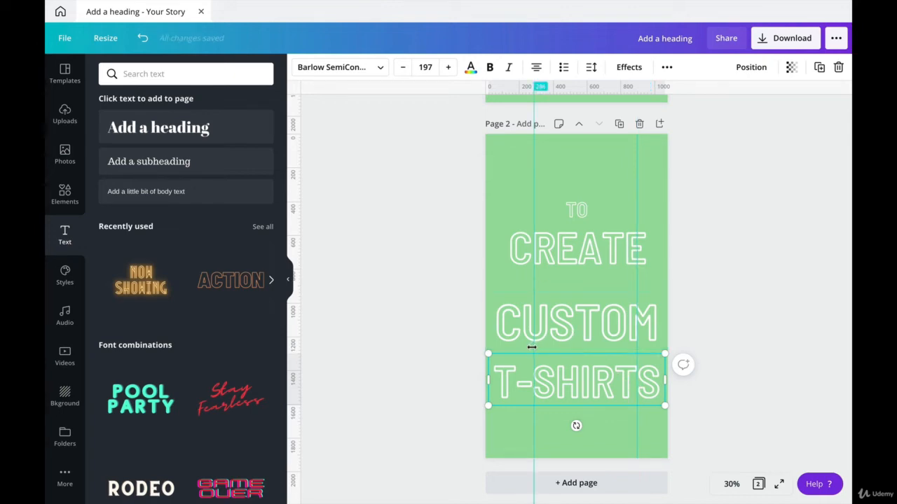
{"action": "left_click_drag", "start_coordinate": [531, 348], "coordinate": [513, 348]}
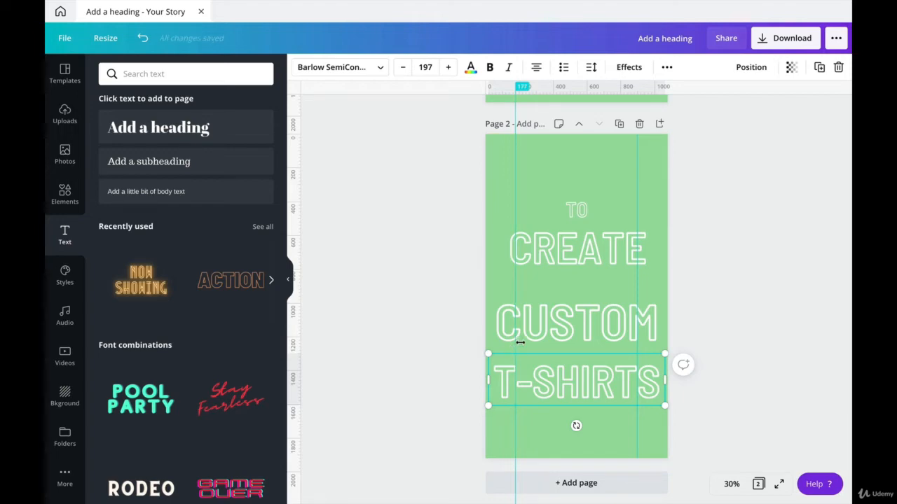
- Move CUSTOM down toward T-SHIRTS, shrink it to size 165 and nudge it right so its letters fit between the two guides
{"action": "left_click_drag", "start_coordinate": [560, 322], "coordinate": [578, 337]}
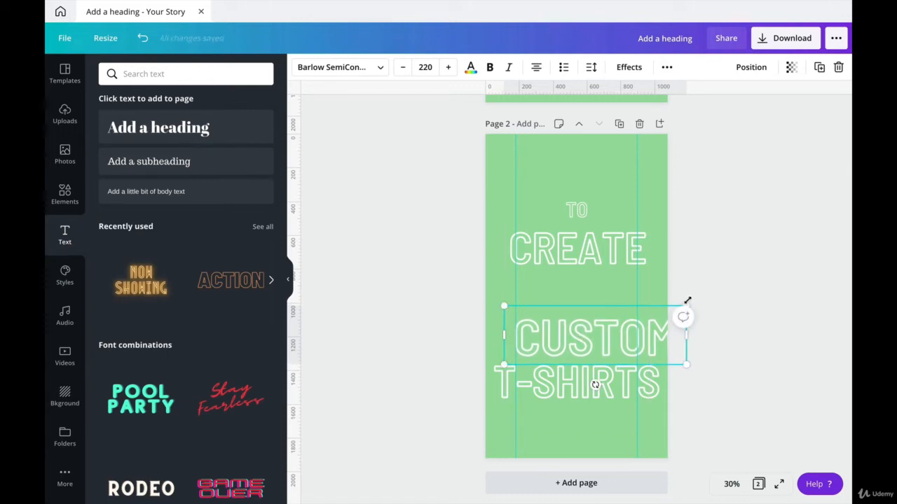
{"action": "left_click_drag", "start_coordinate": [673, 300], "coordinate": [641, 310]}
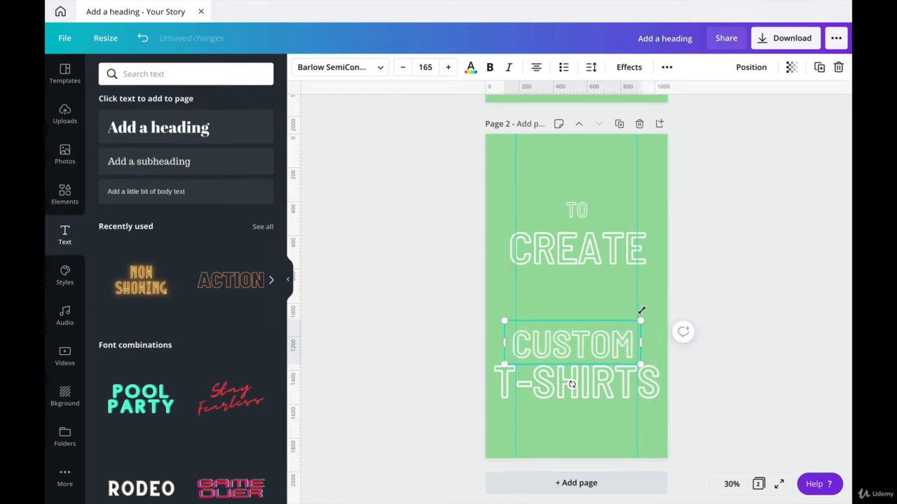
{"action": "key", "text": "Right"}
{"action": "key", "text": "Right"}
{"action": "key", "text": "Right"}
{"action": "key", "text": "Right"}
{"action": "key", "text": "Right"}
{"action": "key", "text": "Right"}
{"action": "key", "text": "Right"}
{"action": "key", "text": "Right"}
{"action": "key", "text": "Right"}
{"action": "key", "text": "Right"}
{"action": "key", "text": "Right"}
{"action": "key", "text": "Right"}
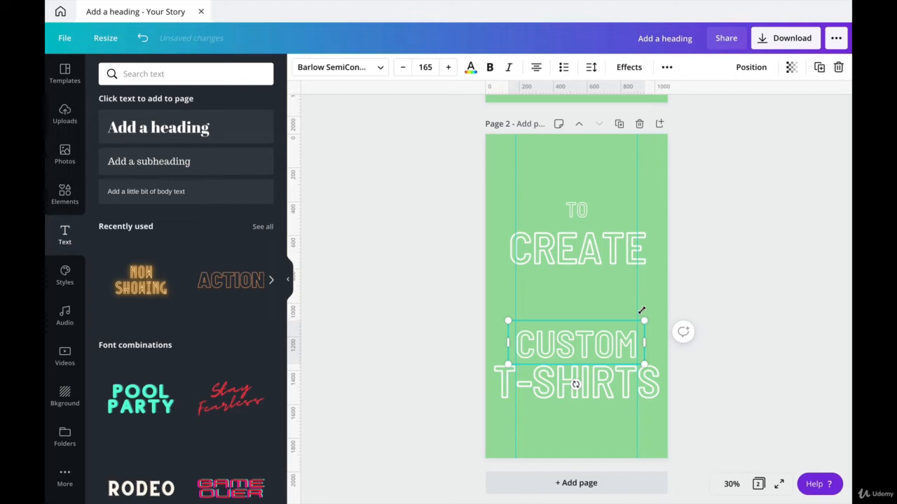
- Add vertical guides at about 300 and 757 px, then shrink CREATE to size 110 between them and place it just above CUSTOM
{"action": "left_click_drag", "start_coordinate": [296, 318], "coordinate": [535, 336]}
{"action": "left_click_drag", "start_coordinate": [296, 356], "coordinate": [613, 374]}
{"action": "left_click", "coordinate": [566, 259]}
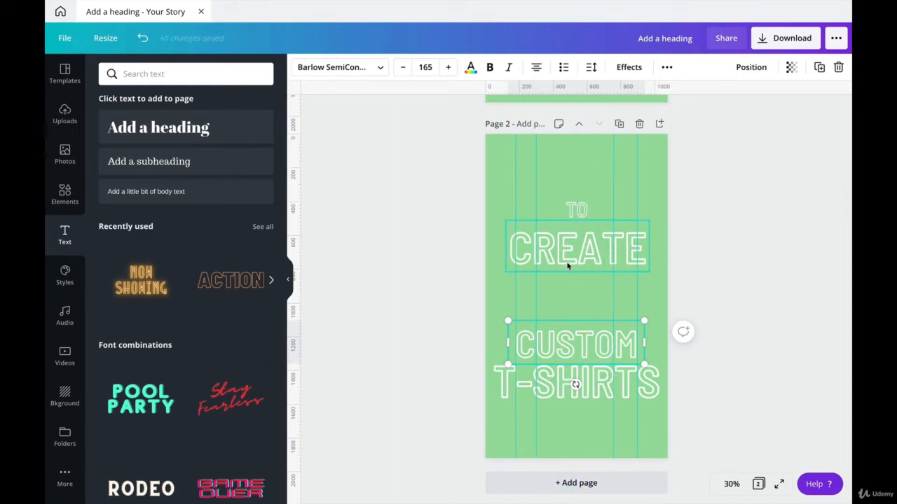
{"action": "left_click_drag", "start_coordinate": [574, 266], "coordinate": [576, 288]}
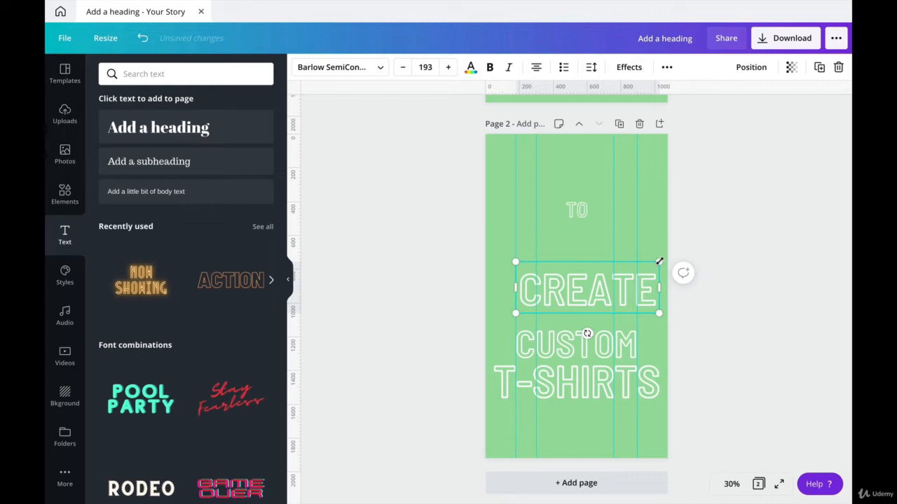
{"action": "left_click_drag", "start_coordinate": [660, 262], "coordinate": [613, 289]}
{"action": "key", "text": "Up"}
{"action": "key", "text": "Up"}
{"action": "key", "text": "Up"}
{"action": "key", "text": "Up"}
{"action": "key", "text": "Up"}
{"action": "key", "text": "Up"}
{"action": "key", "text": "Up"}
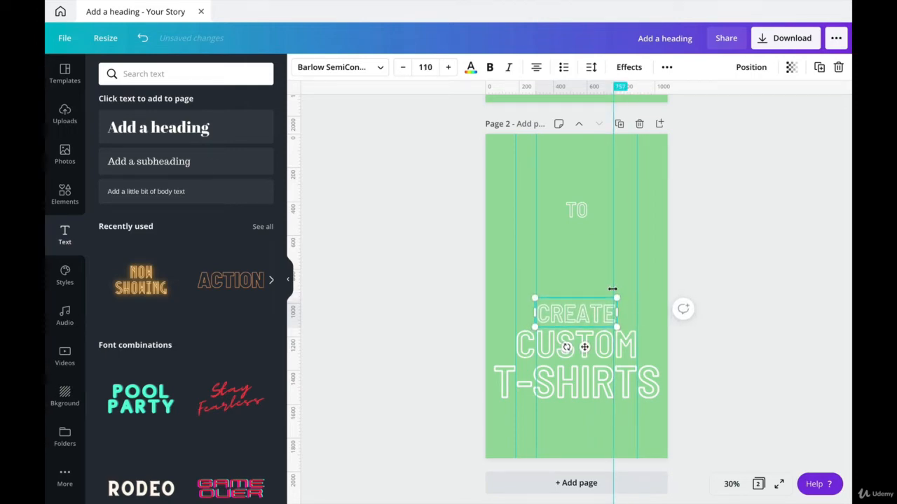
{"action": "key", "text": "Up"}
{"action": "key", "text": "Up"}
{"action": "key", "text": "Up"}
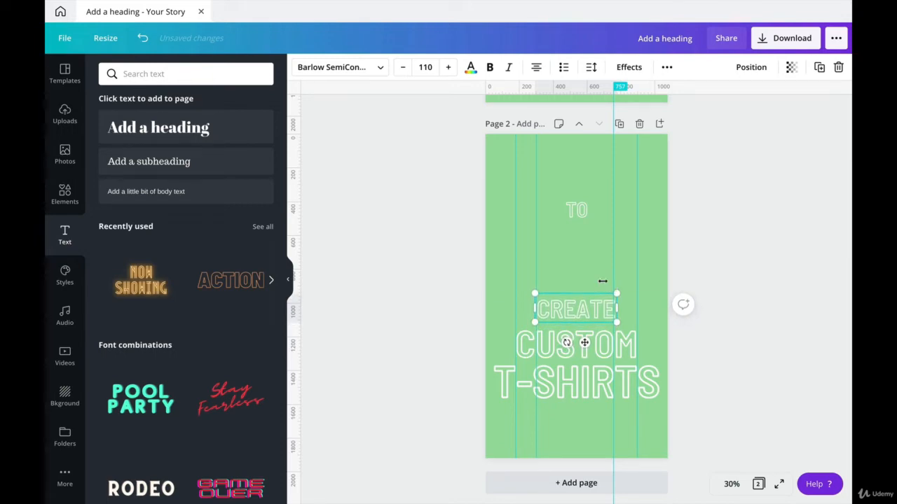
- Move the guide at about 300 px to 389 px and add another at about 695 px around TO
{"action": "left_click", "coordinate": [569, 260]}
{"action": "left_click_drag", "start_coordinate": [533, 266], "coordinate": [562, 267]}
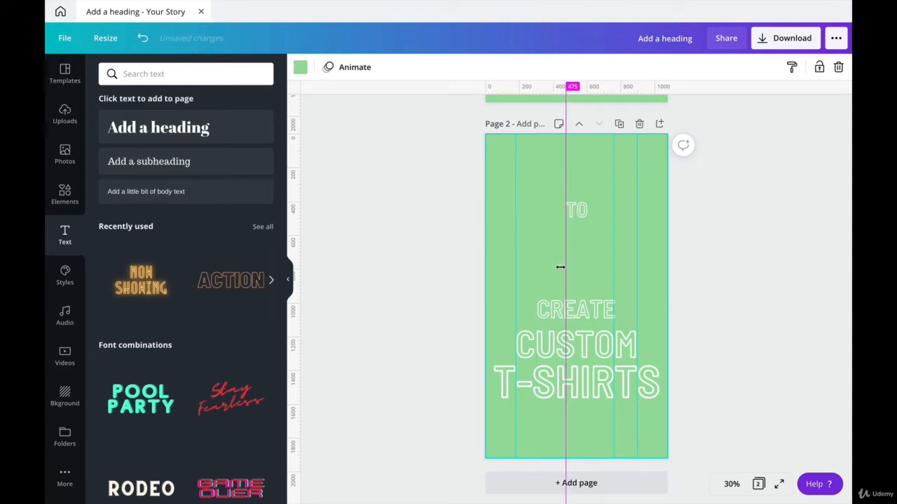
{"action": "left_click_drag", "start_coordinate": [560, 267], "coordinate": [559, 267]}
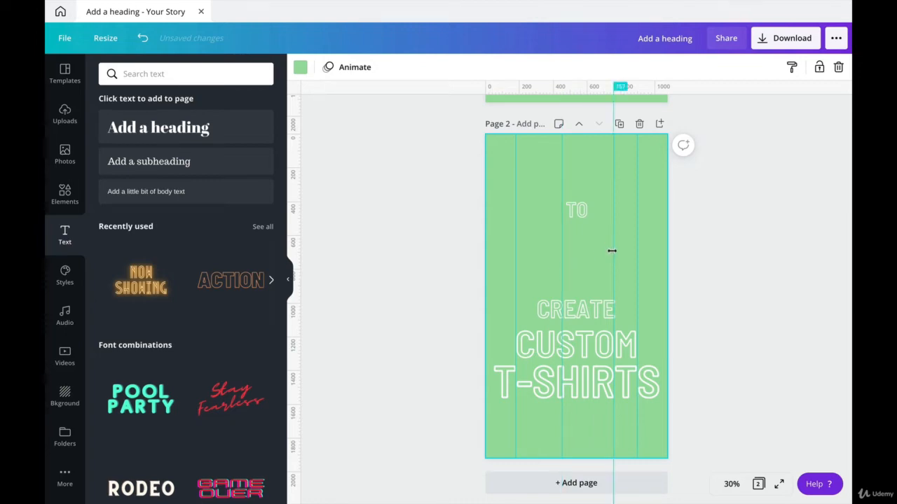
{"action": "left_click_drag", "start_coordinate": [300, 247], "coordinate": [604, 269]}
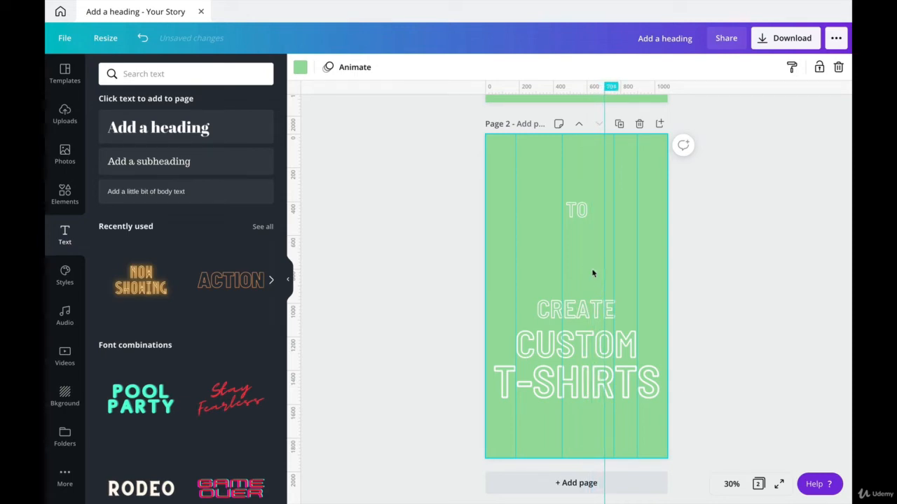
{"action": "left_click_drag", "start_coordinate": [560, 262], "coordinate": [549, 264]}
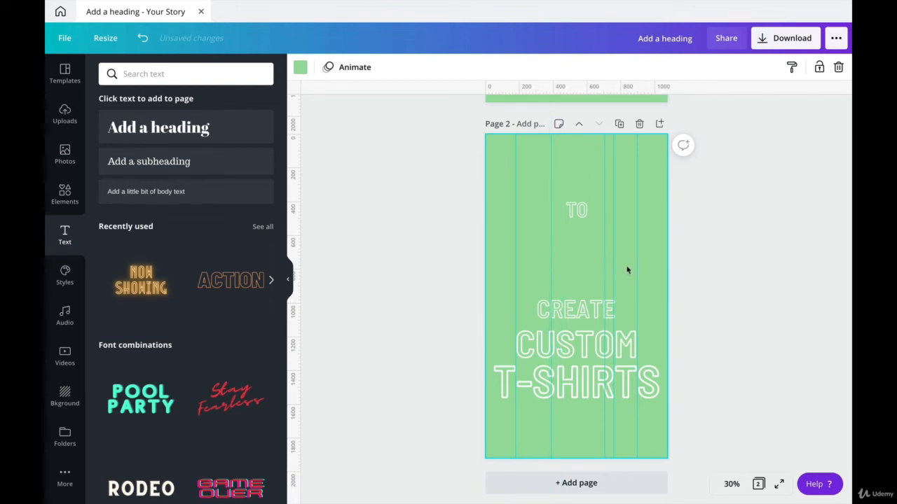
{"action": "left_click_drag", "start_coordinate": [603, 268], "coordinate": [601, 270]}
- Move TO down to sit centered just above CREATE and resize it to 90.1
{"action": "left_click", "coordinate": [575, 208]}
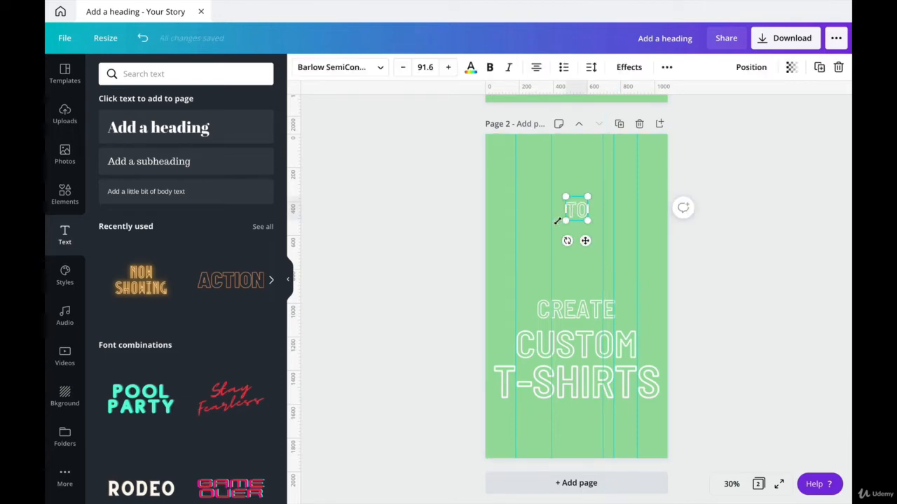
{"action": "left_click_drag", "start_coordinate": [563, 223], "coordinate": [585, 275]}
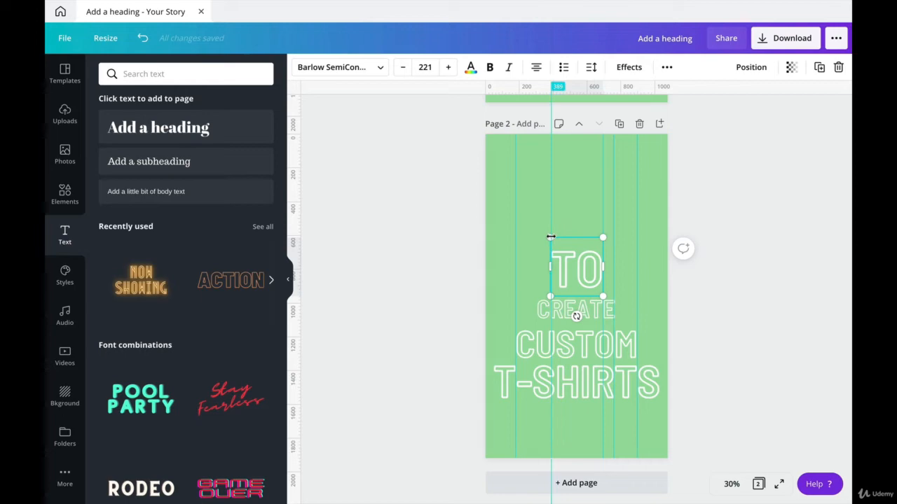
{"action": "left_click_drag", "start_coordinate": [571, 88], "coordinate": [580, 276]}
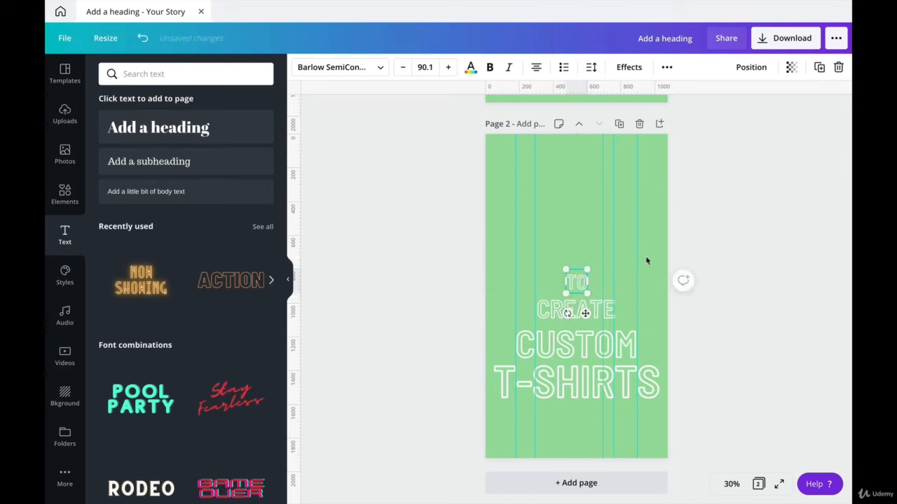
- Remove all the vertical guides from page 2
{"action": "left_click", "coordinate": [737, 262]}
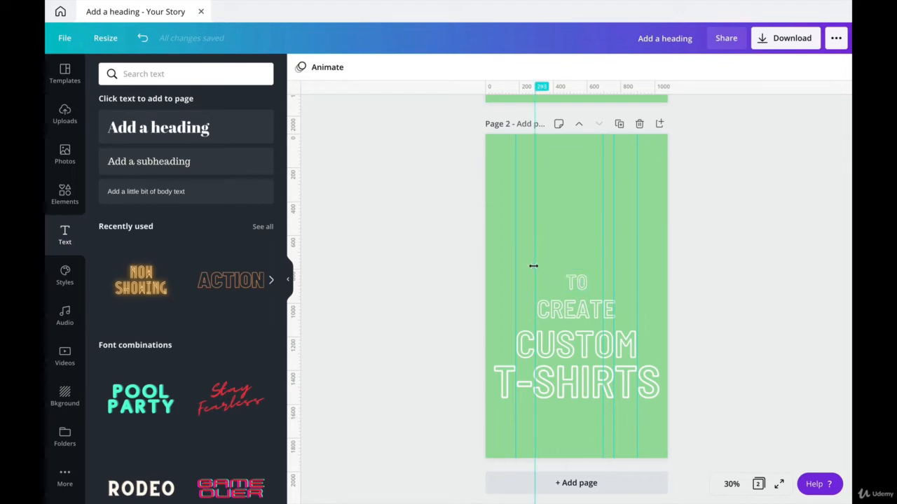
{"action": "left_click_drag", "start_coordinate": [534, 265], "coordinate": [589, 273]}
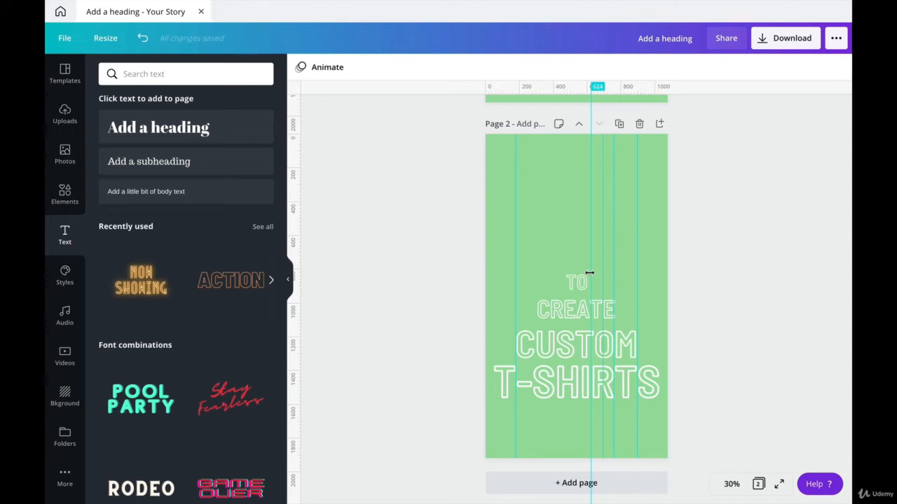
{"action": "left_click_drag", "start_coordinate": [512, 225], "coordinate": [712, 241]}
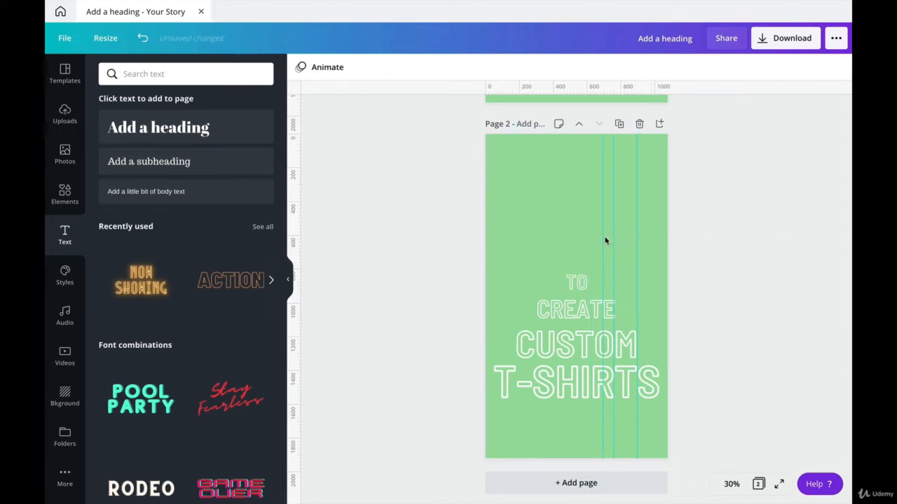
{"action": "left_click_drag", "start_coordinate": [604, 241], "coordinate": [763, 254]}
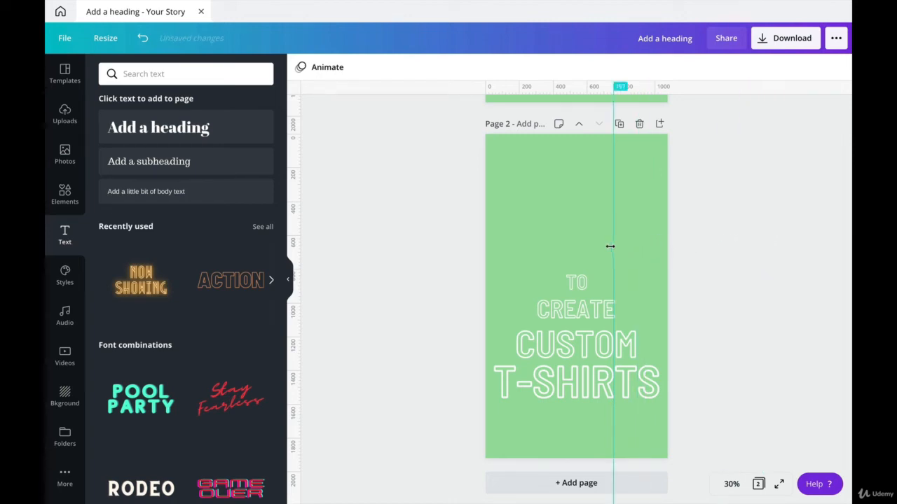
{"action": "left_click_drag", "start_coordinate": [636, 251], "coordinate": [764, 254]}
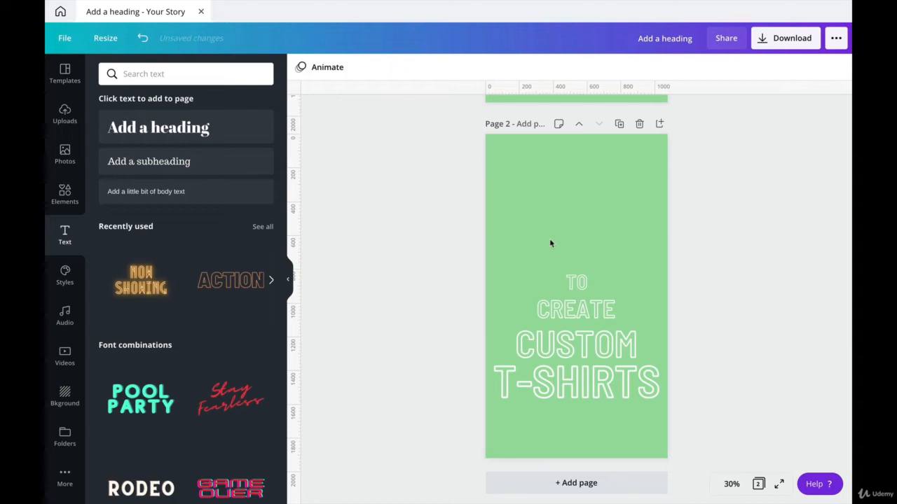
- Select TO, CREATE, CUSTOM and T-SHIRTS together and apply Tidy up to space them evenly
{"action": "left_click", "coordinate": [576, 282]}
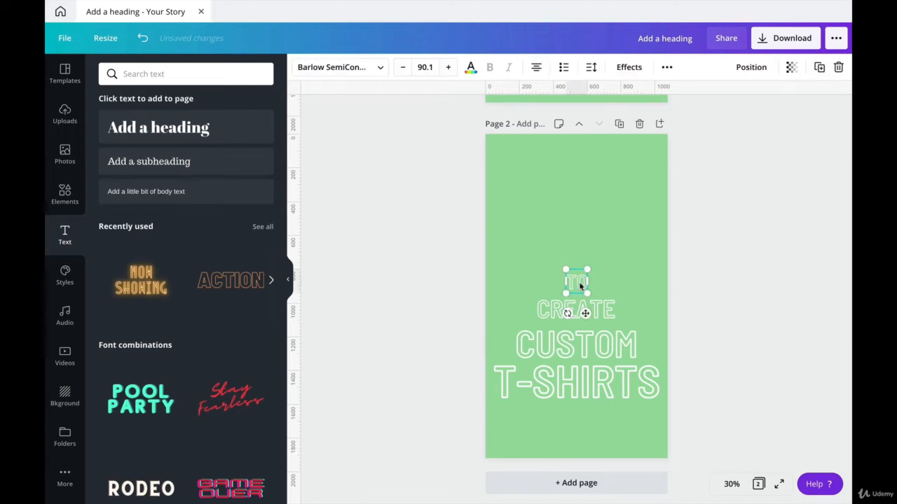
{"action": "left_click", "coordinate": [550, 313], "text": "shift"}
{"action": "left_click", "coordinate": [548, 341], "text": "shift"}
{"action": "left_click", "coordinate": [550, 383], "text": "shift"}
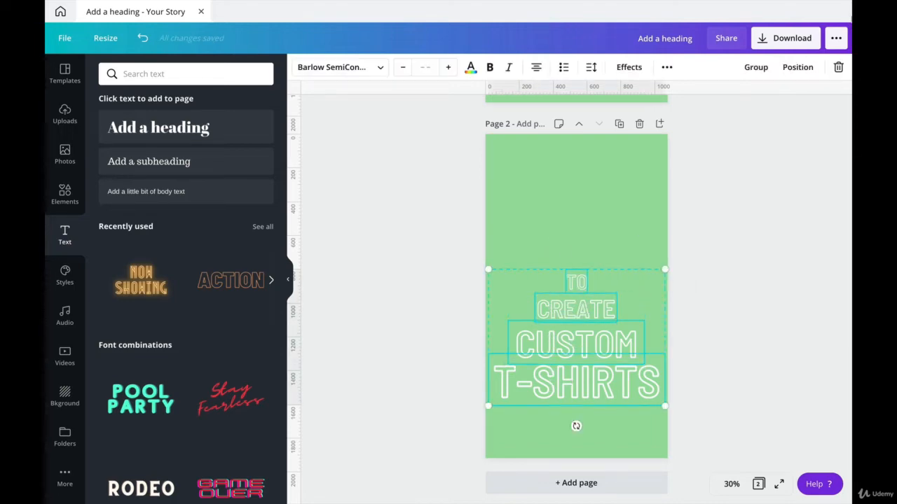
{"action": "left_click", "coordinate": [799, 70]}
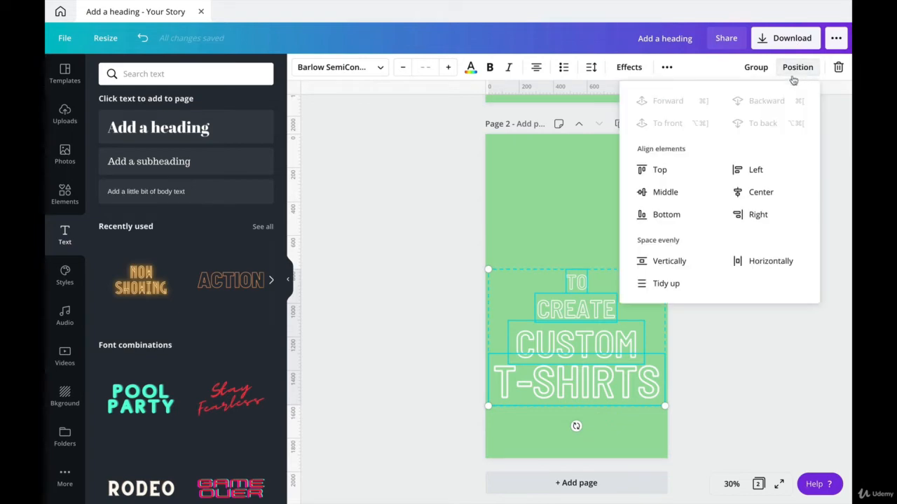
{"action": "left_click", "coordinate": [659, 289]}
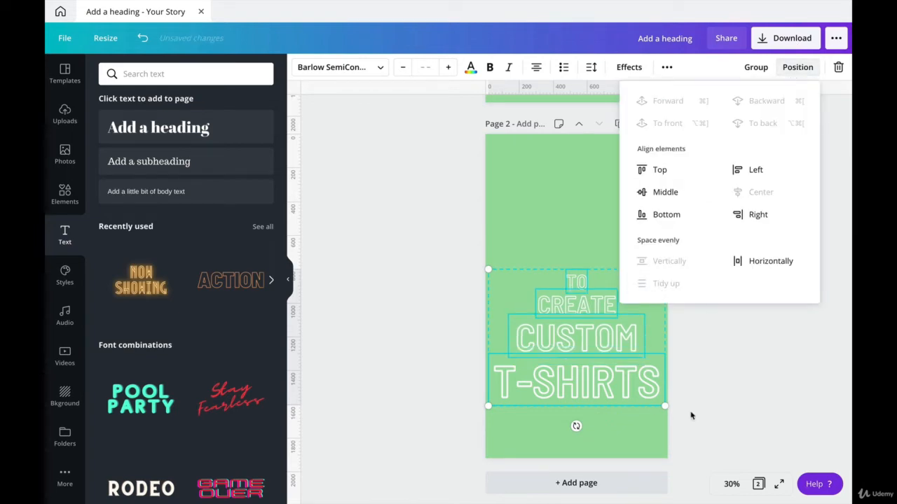
- Move the four selected headings together to the exact center of page 2
{"action": "left_click", "coordinate": [566, 347]}
{"action": "left_click_drag", "start_coordinate": [566, 346], "coordinate": [566, 301]}
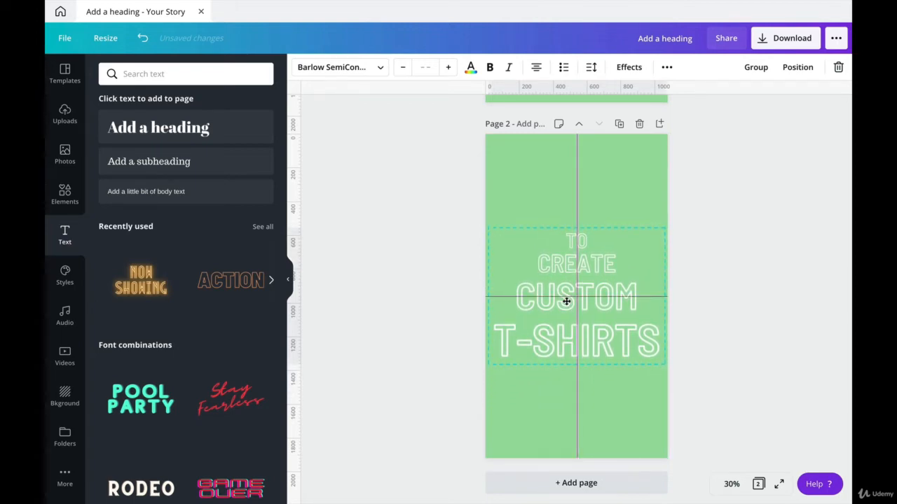
{"action": "left_click_drag", "start_coordinate": [566, 301], "coordinate": [566, 302]}
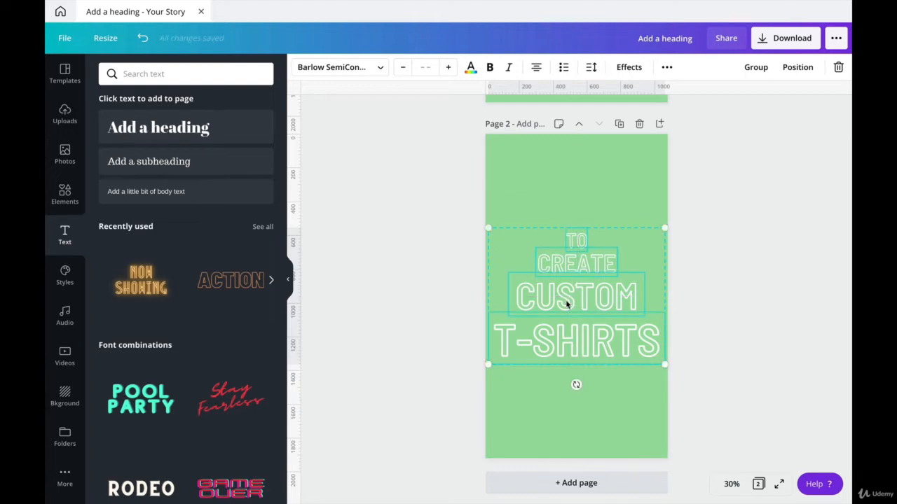
{"action": "left_click", "coordinate": [778, 344]}
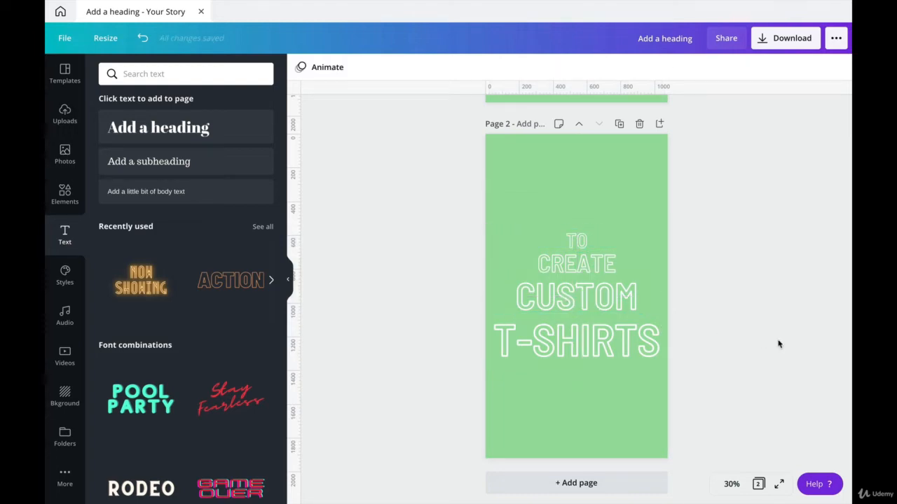
- Nudge T-SHIRTS up slightly to narrow the gap beneath CUSTOM
{"action": "left_click", "coordinate": [634, 350]}
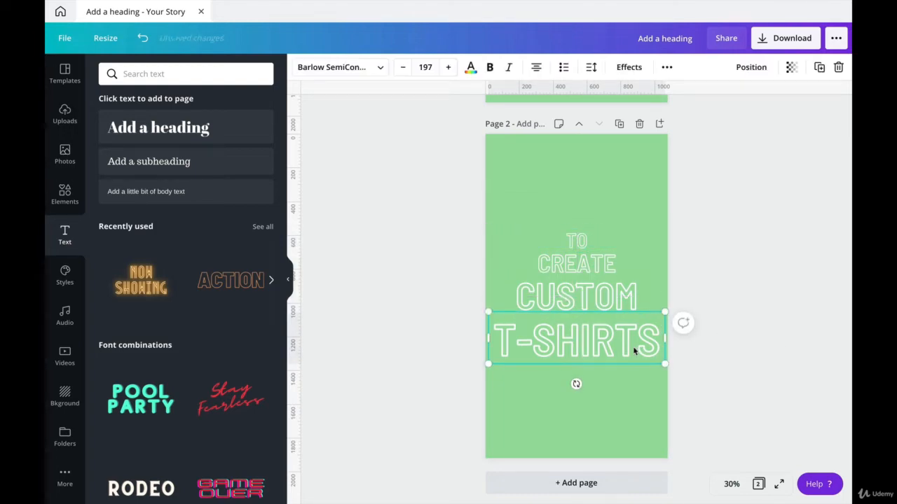
{"action": "key", "text": "Up"}
{"action": "key", "text": "Up"}
{"action": "key", "text": "Up"}
{"action": "key", "text": "Up"}
{"action": "key", "text": "Up"}
{"action": "key", "text": "Up"}
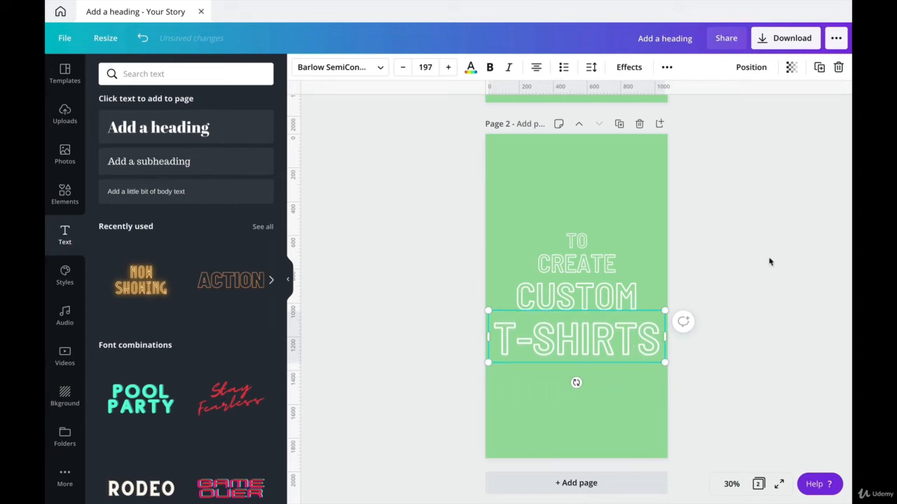
{"action": "left_click", "coordinate": [769, 261]}
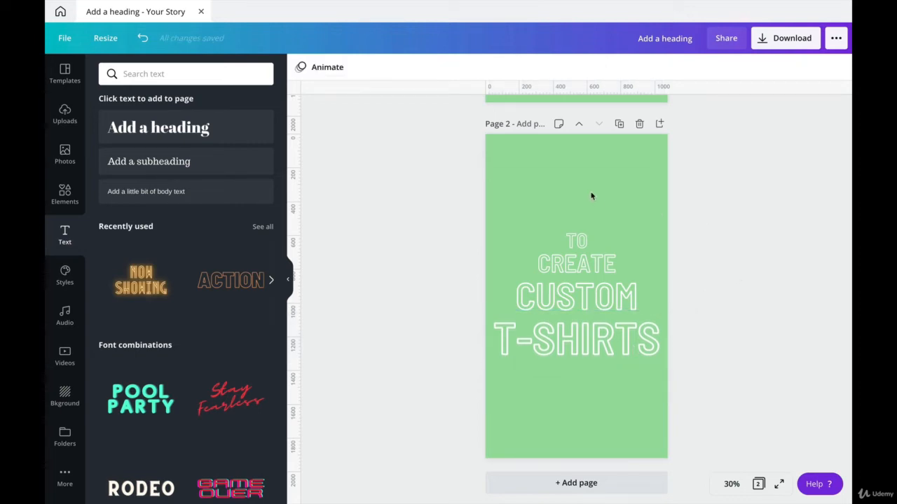
- Compare the headings on pages 1 and 2, then add a blank third page after page 2
{"action": "scroll", "coordinate": [590, 195], "scroll_direction": "up", "scroll_amount": 5}
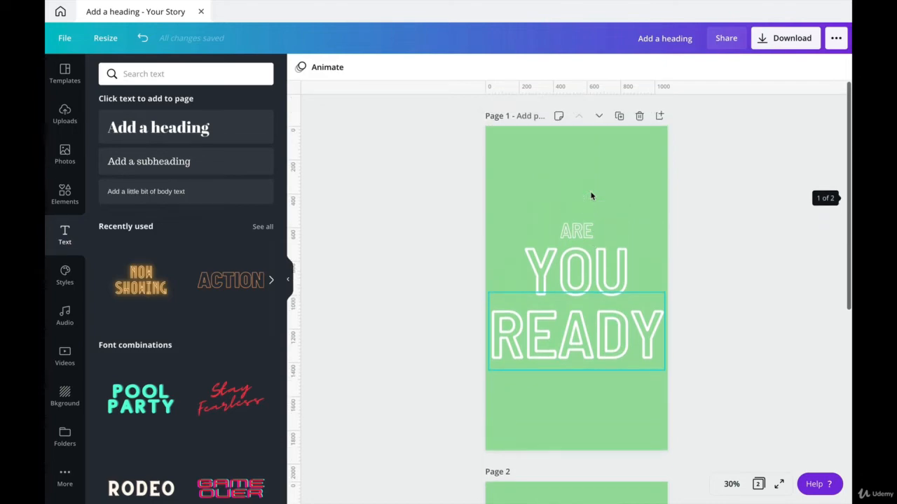
{"action": "scroll", "coordinate": [590, 196], "scroll_direction": "down", "scroll_amount": 5}
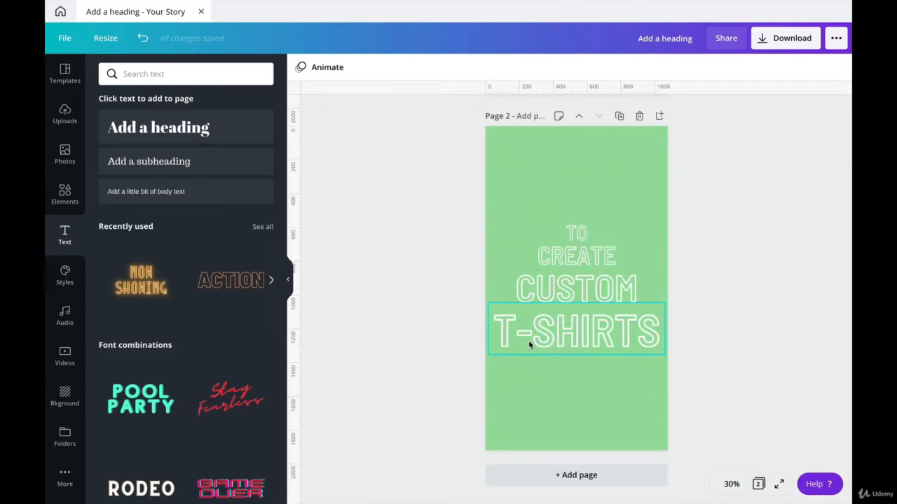
{"action": "left_click", "coordinate": [507, 476]}
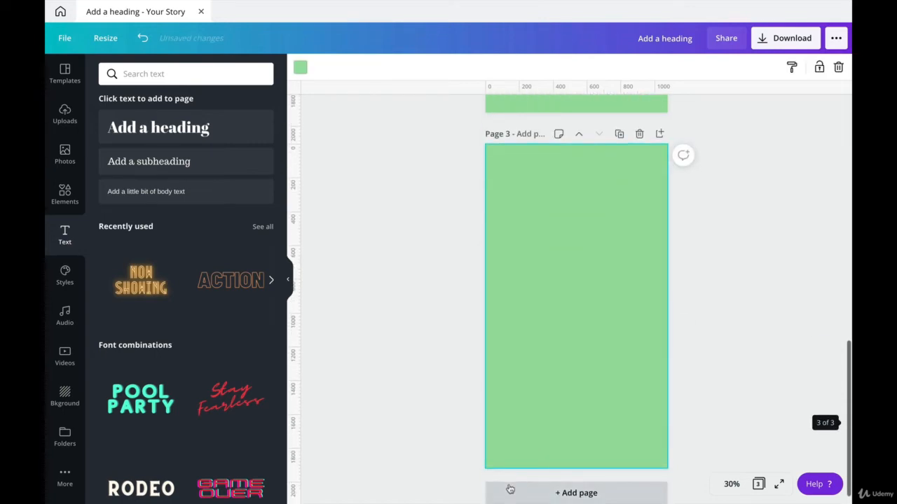
- Add two more blank green pages after page 3, then return to page 3
{"action": "left_click", "coordinate": [509, 489]}
{"action": "left_click", "coordinate": [509, 489]}
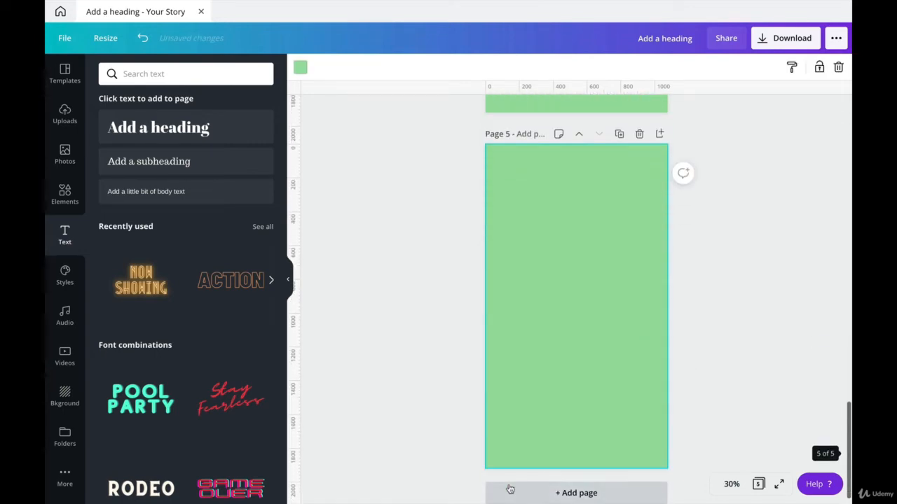
{"action": "scroll", "coordinate": [509, 488], "scroll_direction": "up", "scroll_amount": 8}
{"action": "scroll", "coordinate": [510, 488], "scroll_direction": "down", "scroll_amount": 4}
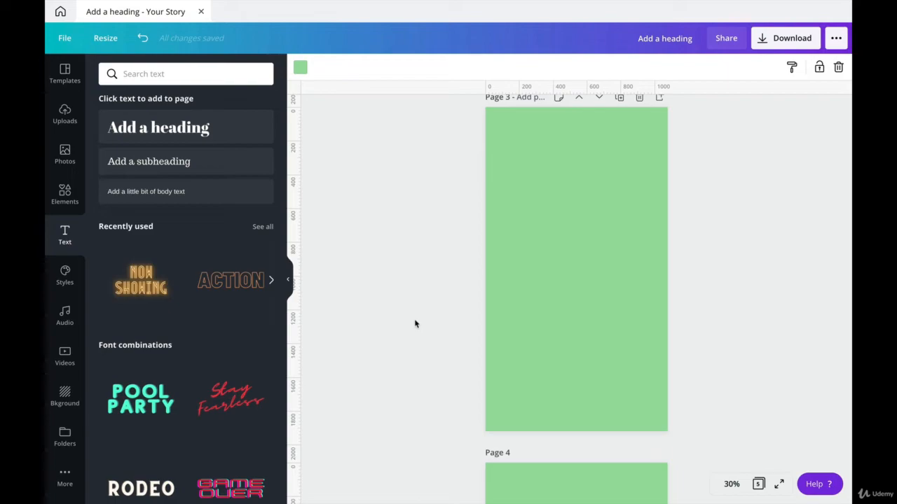
- Upload background.png, Shirt 1, Shirt2 and Video together from the Desktop folder to the media uploads
{"action": "left_click", "coordinate": [64, 116]}
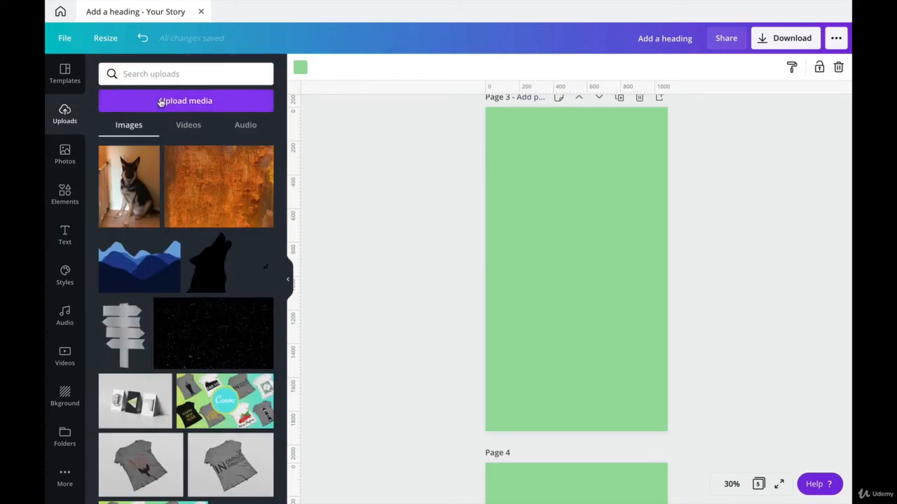
{"action": "left_click", "coordinate": [161, 103]}
{"action": "scroll", "coordinate": [611, 251], "scroll_direction": "down", "scroll_amount": 5}
{"action": "left_click", "coordinate": [484, 221]}
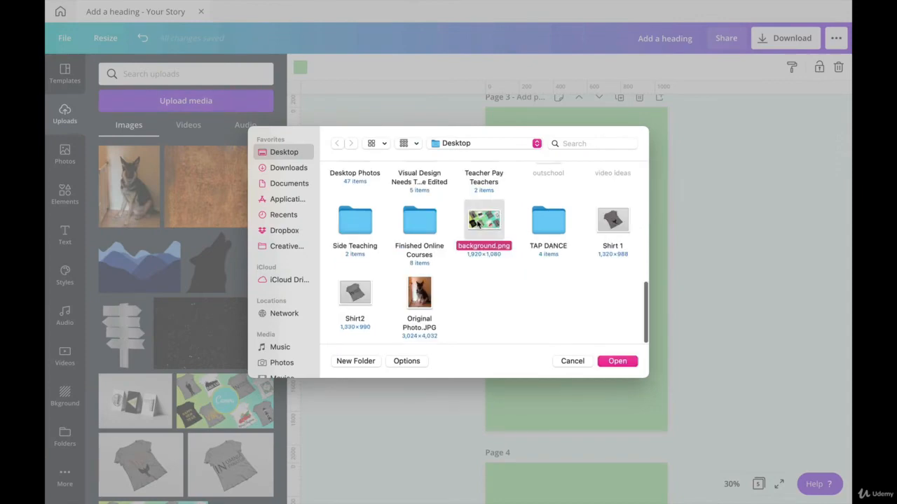
{"action": "left_click", "coordinate": [611, 222], "text": "super"}
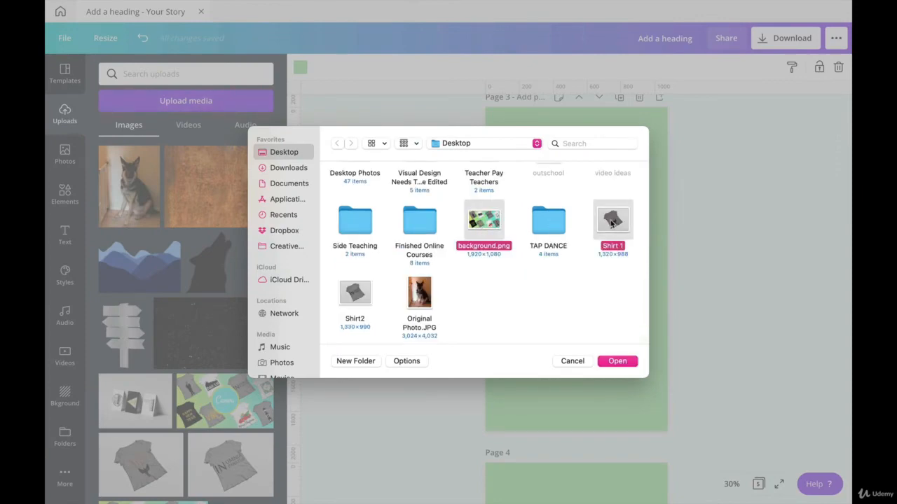
{"action": "left_click", "coordinate": [348, 299], "text": "super"}
{"action": "scroll", "coordinate": [420, 280], "scroll_direction": "up", "scroll_amount": 5}
{"action": "left_click", "coordinate": [431, 259], "text": "super"}
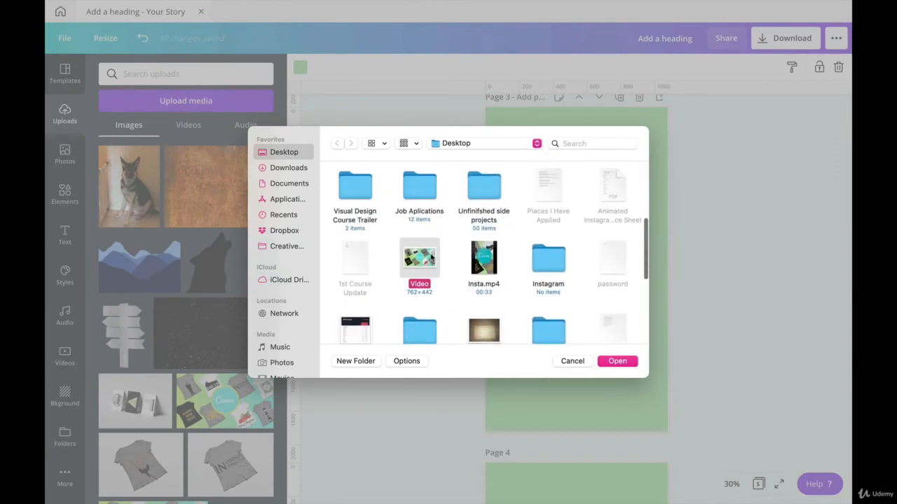
{"action": "left_click", "coordinate": [617, 361]}
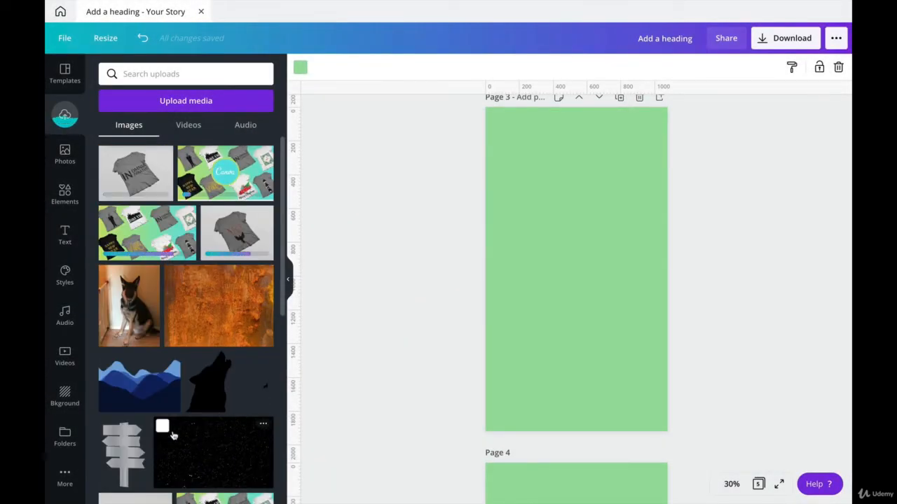
- Fill page 3 with the uploaded "Keep Calm and Carry On" T-shirt mockup as its background
{"action": "scroll", "coordinate": [457, 292], "scroll_direction": "up", "scroll_amount": 5}
{"action": "scroll", "coordinate": [456, 292], "scroll_direction": "down", "scroll_amount": 4}
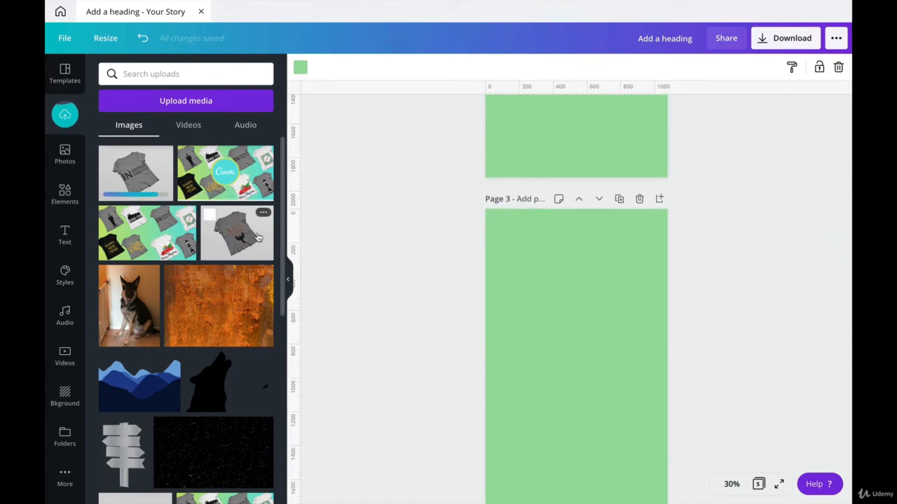
{"action": "left_click_drag", "start_coordinate": [210, 225], "coordinate": [511, 270]}
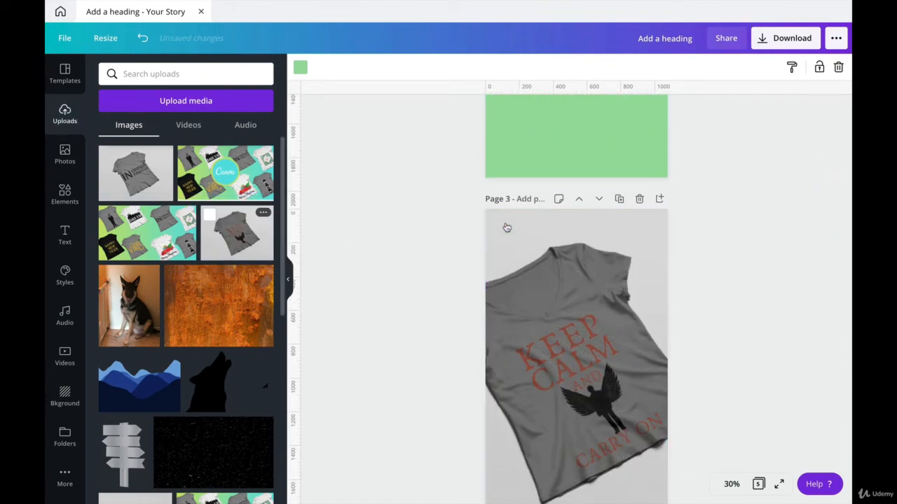
{"action": "scroll", "coordinate": [544, 395], "scroll_direction": "down", "scroll_amount": 1}
{"action": "scroll", "coordinate": [545, 394], "scroll_direction": "down", "scroll_amount": 2}
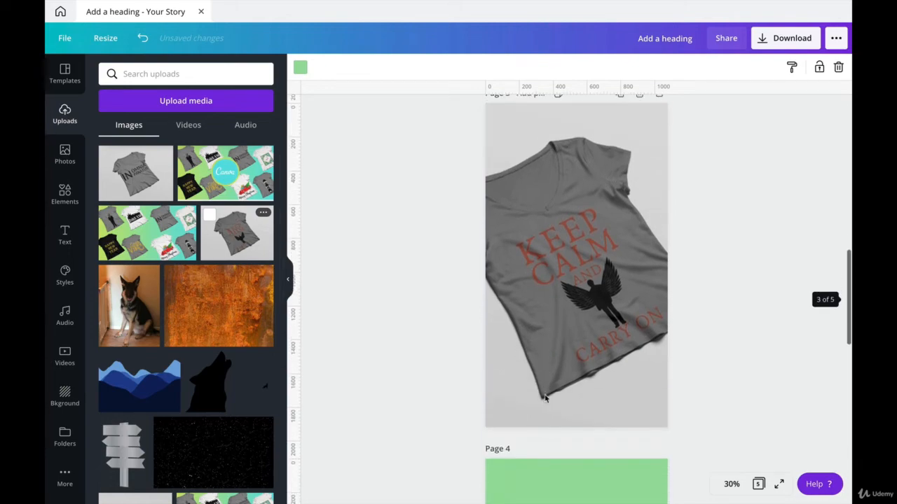
- Enlarge the background image on page 3 slightly and shift it so the "Keep Calm" shirt print sits within the page
{"action": "double_click", "coordinate": [559, 275]}
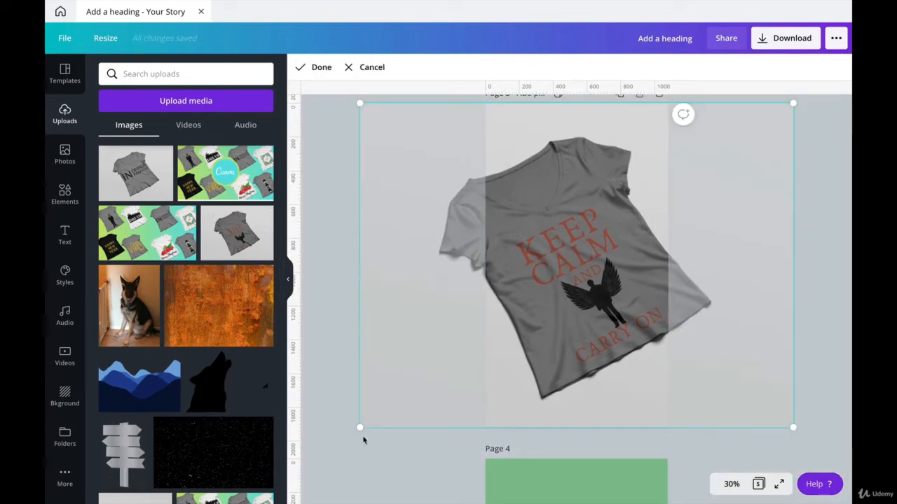
{"action": "left_click_drag", "start_coordinate": [358, 427], "coordinate": [337, 444]}
{"action": "left_click_drag", "start_coordinate": [602, 332], "coordinate": [608, 304]}
{"action": "left_click", "coordinate": [431, 474]}
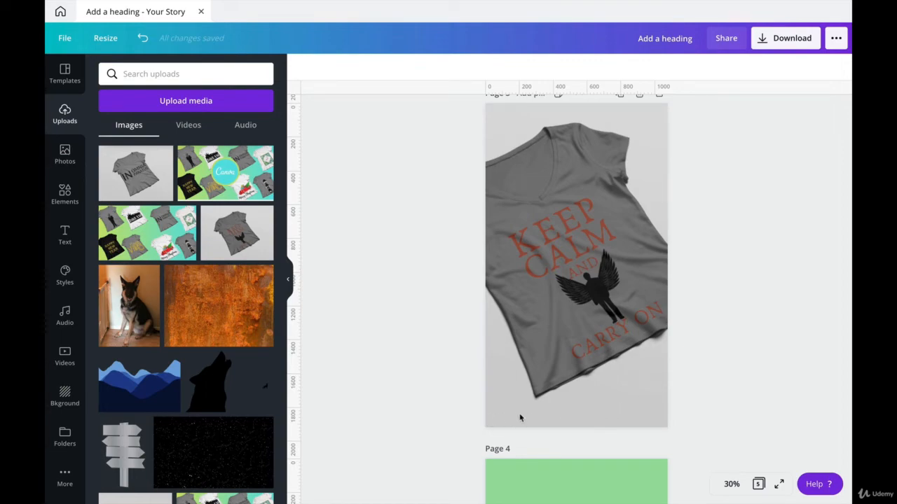
- Set the uploaded "In Omnia Paratus" T-shirt mockup as page 4's background, then enlarge it slightly and shift it to frame the print
{"action": "scroll", "coordinate": [511, 418], "scroll_direction": "down", "scroll_amount": 5}
{"action": "left_click_drag", "start_coordinate": [140, 161], "coordinate": [498, 204]}
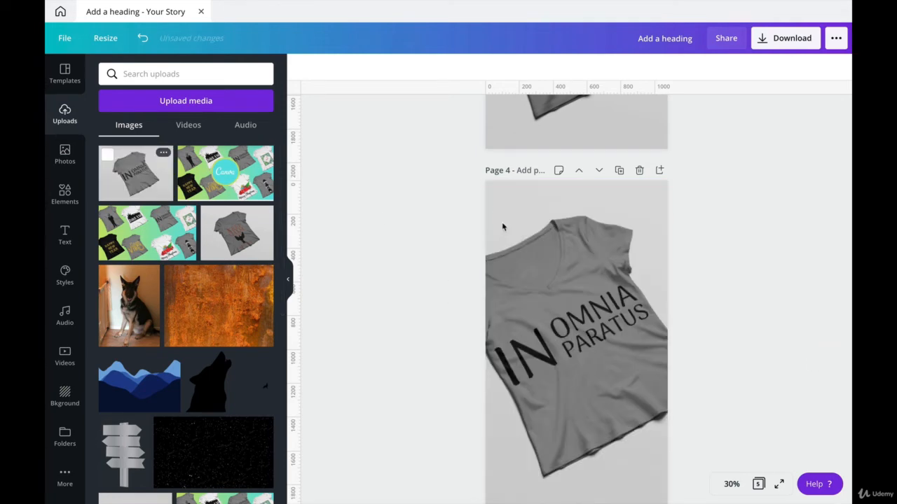
{"action": "double_click", "coordinate": [531, 300]}
{"action": "left_click_drag", "start_coordinate": [358, 180], "coordinate": [341, 168]}
{"action": "left_click_drag", "start_coordinate": [596, 309], "coordinate": [623, 309]}
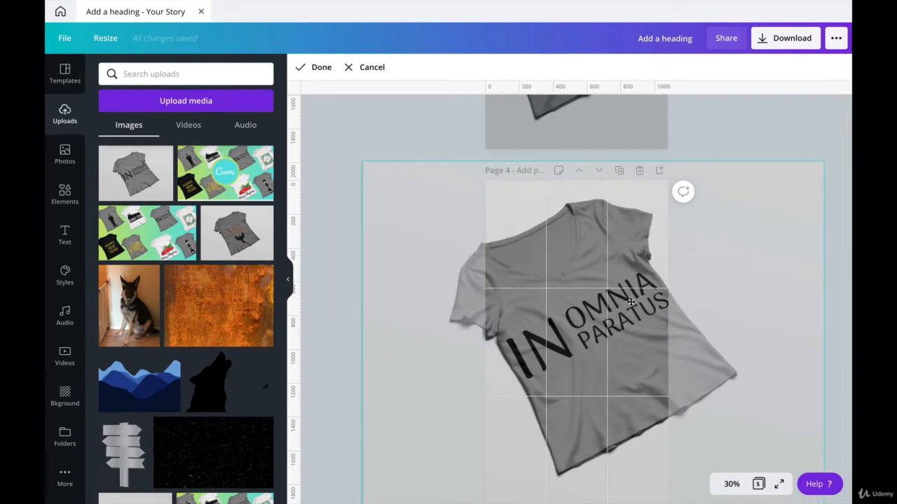
{"action": "left_click", "coordinate": [312, 224]}
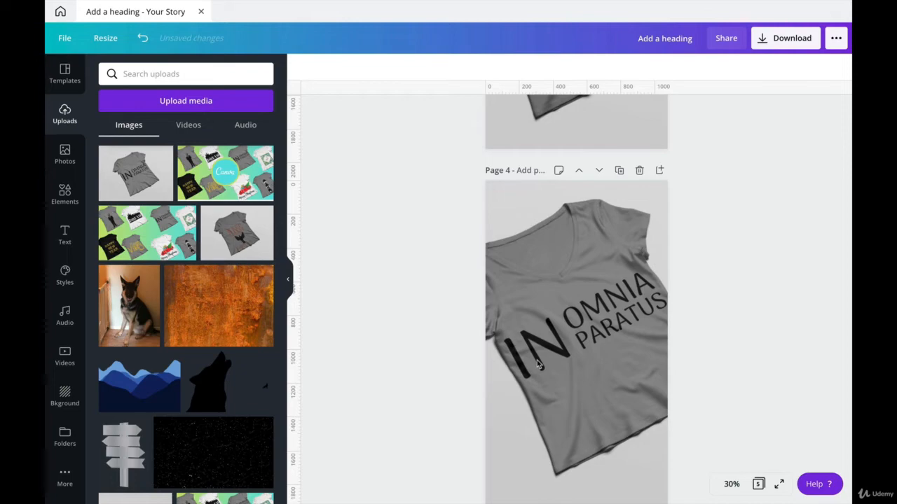
- Fill page 5 with the uploaded T-shirt collage that has no Canva logo
{"action": "scroll", "coordinate": [537, 360], "scroll_direction": "down", "scroll_amount": 5}
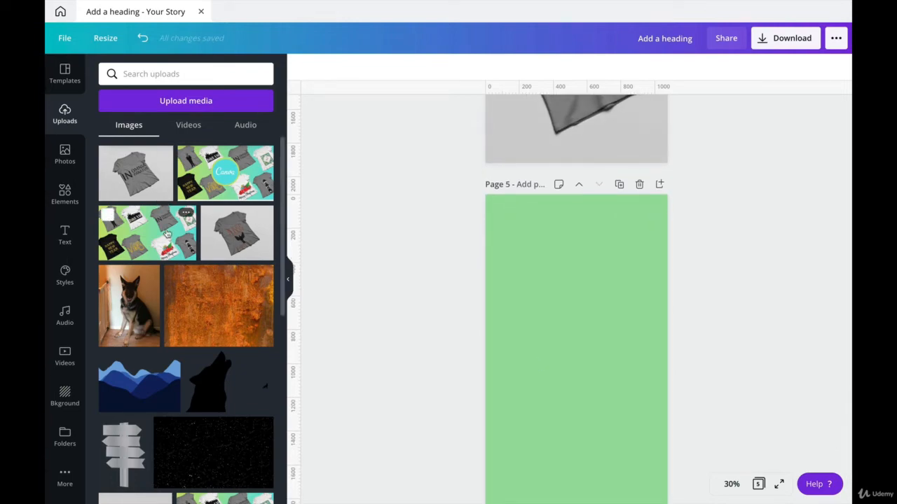
{"action": "left_click_drag", "start_coordinate": [167, 233], "coordinate": [511, 208]}
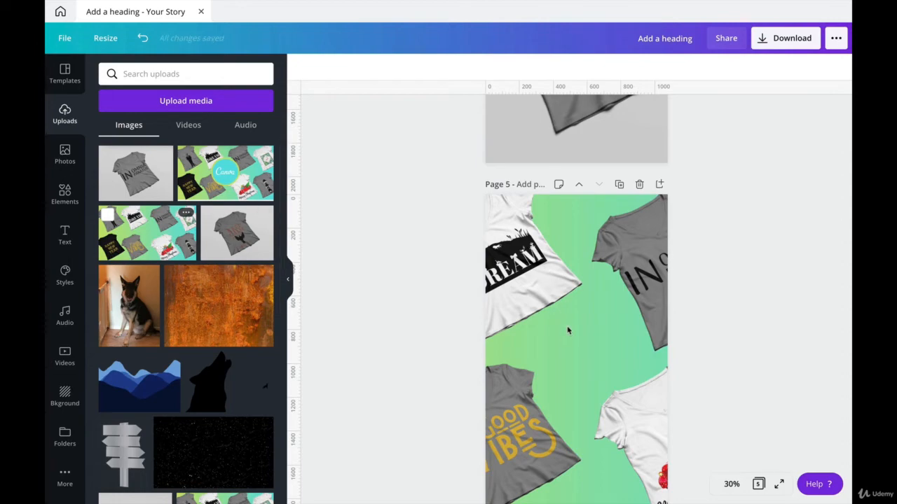
- Copy the "T-SHIRTS" text from page 2 to the lower edge of page 3 and replace its wording with "CREATE"
{"action": "scroll", "coordinate": [567, 330], "scroll_direction": "up", "scroll_amount": 10}
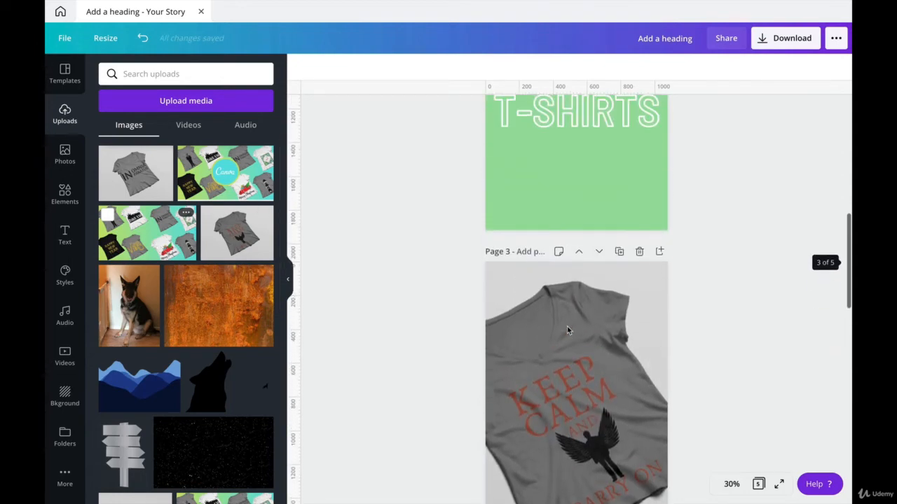
{"action": "left_click", "coordinate": [563, 133]}
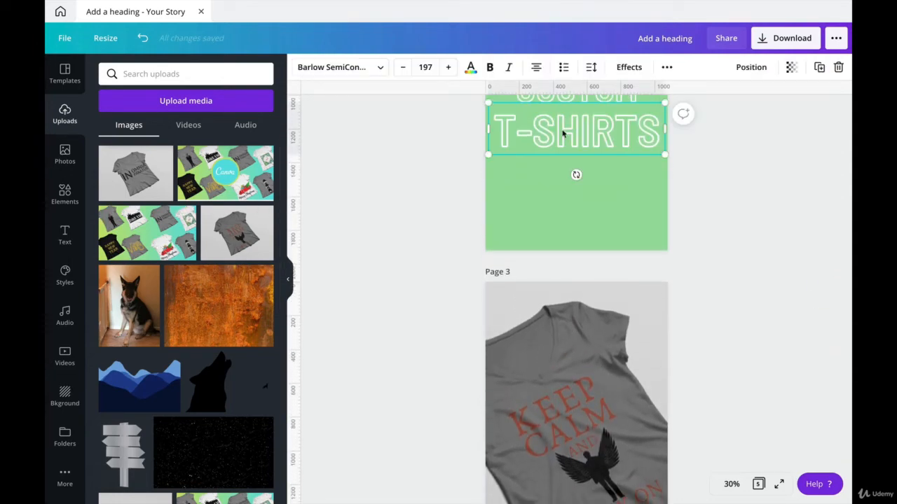
{"action": "scroll", "coordinate": [553, 179], "scroll_direction": "down", "scroll_amount": 5}
{"action": "key", "text": "ctrl+v"}
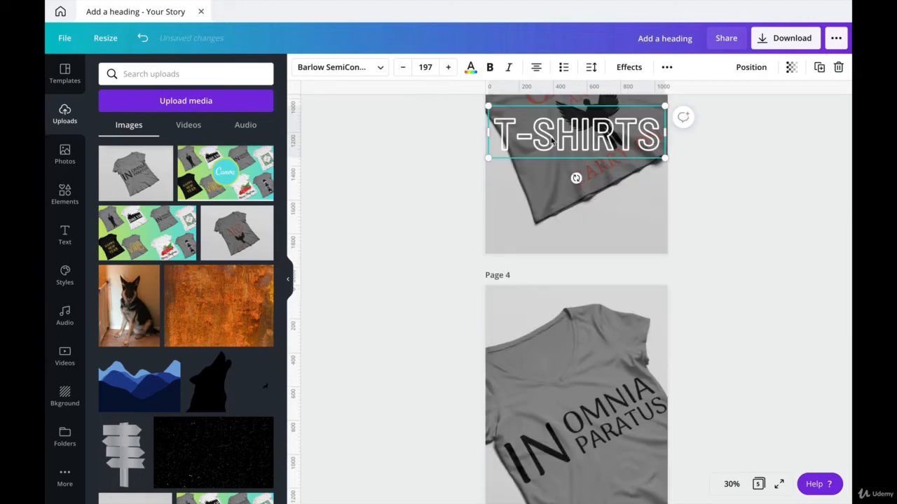
{"action": "left_click_drag", "start_coordinate": [551, 140], "coordinate": [544, 230]}
{"action": "double_click", "coordinate": [550, 231]}
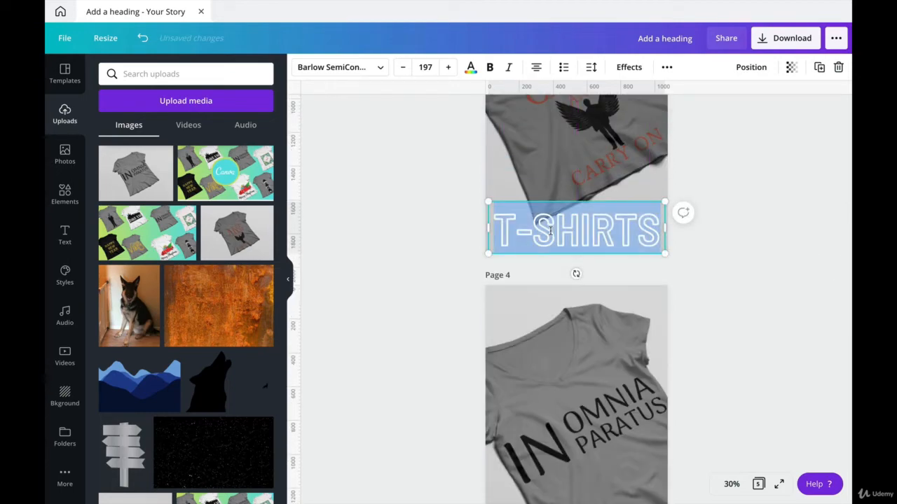
{"action": "type", "text": "CREATE"}
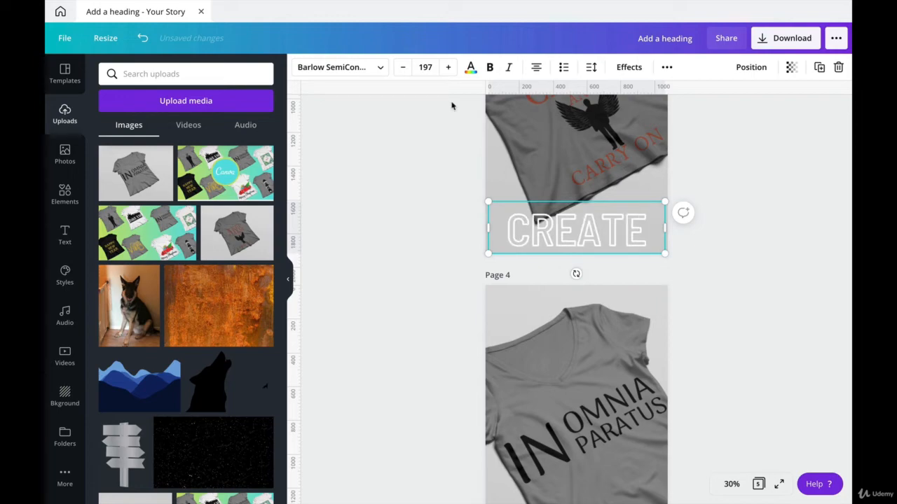
- Recolor the "CREATE" text with the black brand color and shrink it to font size 149
{"action": "left_click", "coordinate": [470, 66]}
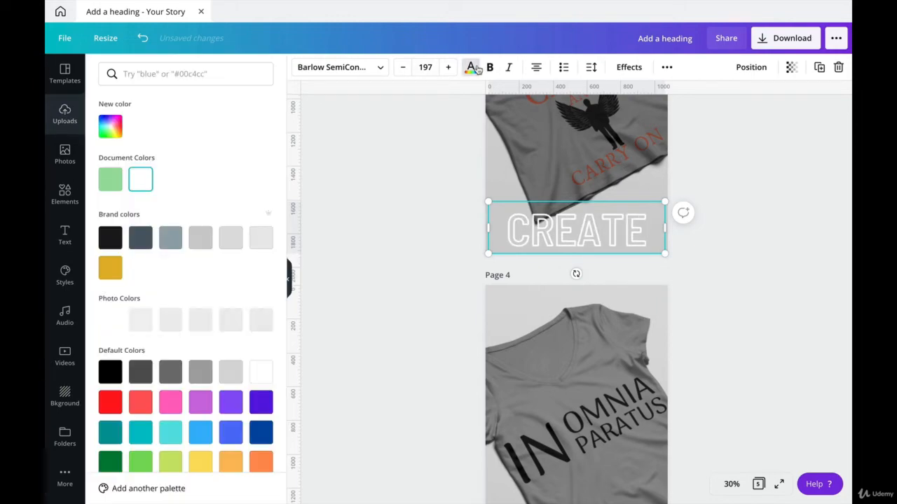
{"action": "left_click", "coordinate": [109, 239]}
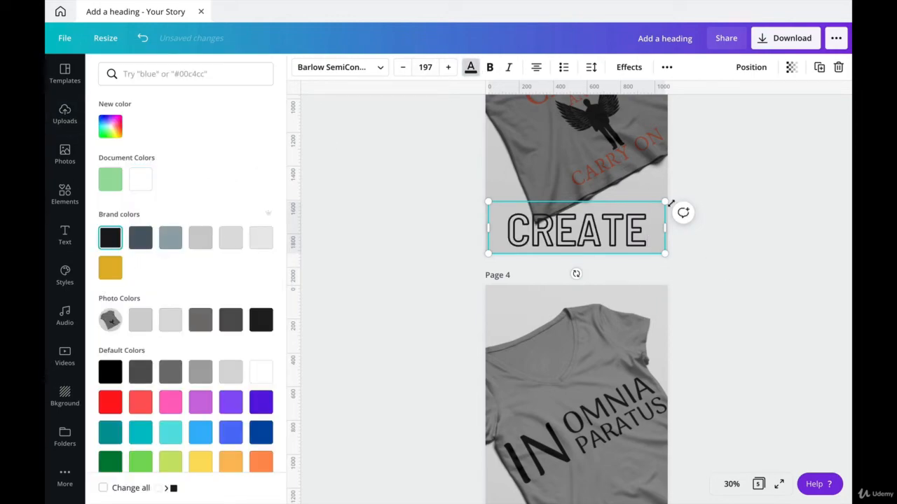
{"action": "left_click_drag", "start_coordinate": [664, 202], "coordinate": [622, 215]}
- Center the "CREATE" text horizontally on page 3
{"action": "left_click", "coordinate": [572, 236]}
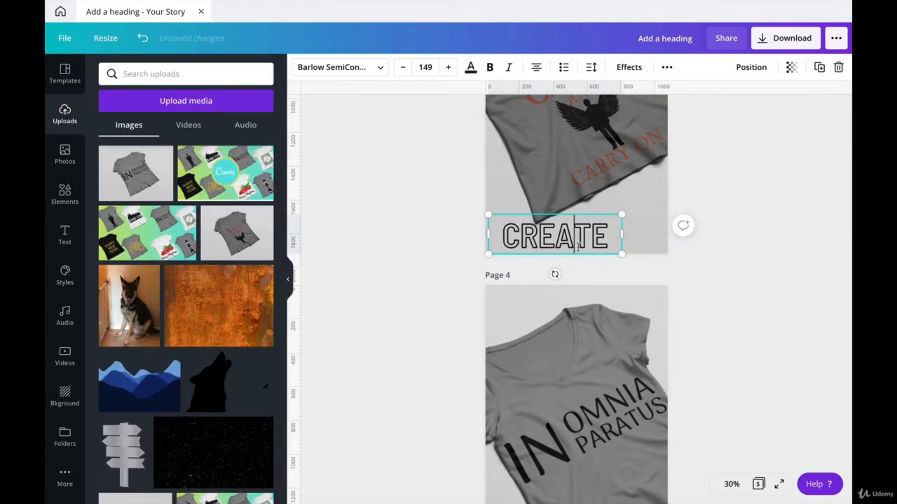
{"action": "left_click", "coordinate": [746, 67]}
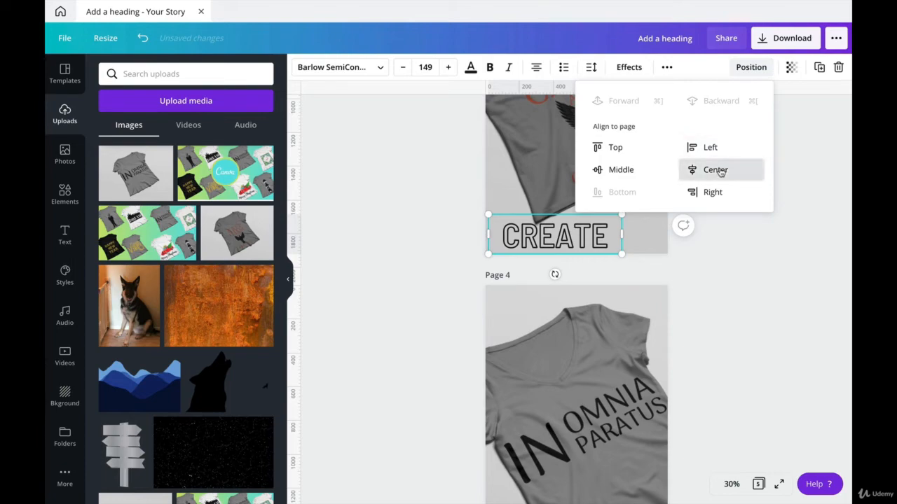
{"action": "left_click", "coordinate": [714, 170]}
{"action": "left_click", "coordinate": [762, 286]}
- Copy the "CREATE" text onto page 4 and change the copy's wording to "14 DESIGNS"
{"action": "left_click", "coordinate": [592, 249]}
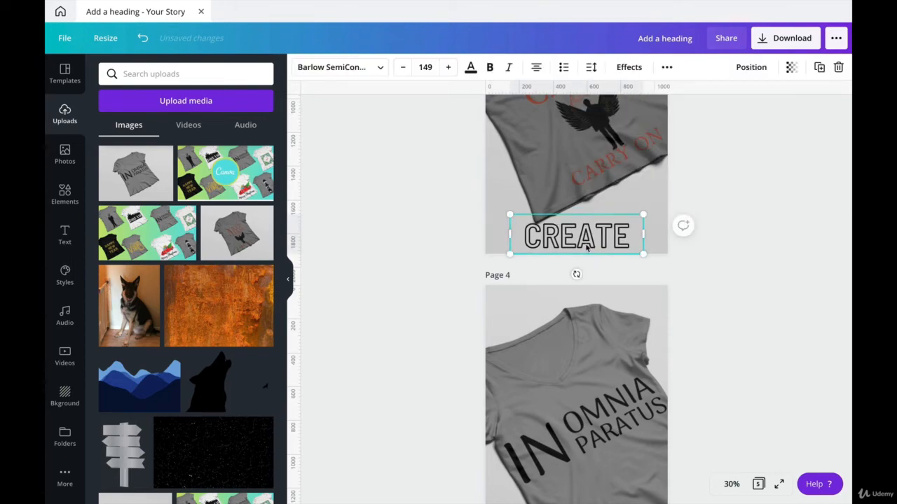
{"action": "key", "text": "ctrl+c"}
{"action": "scroll", "coordinate": [587, 245], "scroll_direction": "down", "scroll_amount": 3}
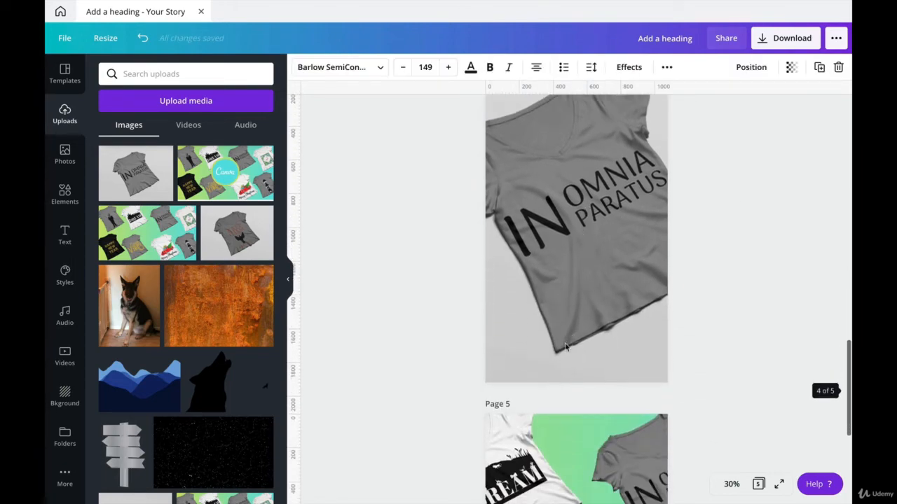
{"action": "key", "text": "ctrl+v"}
{"action": "double_click", "coordinate": [563, 369]}
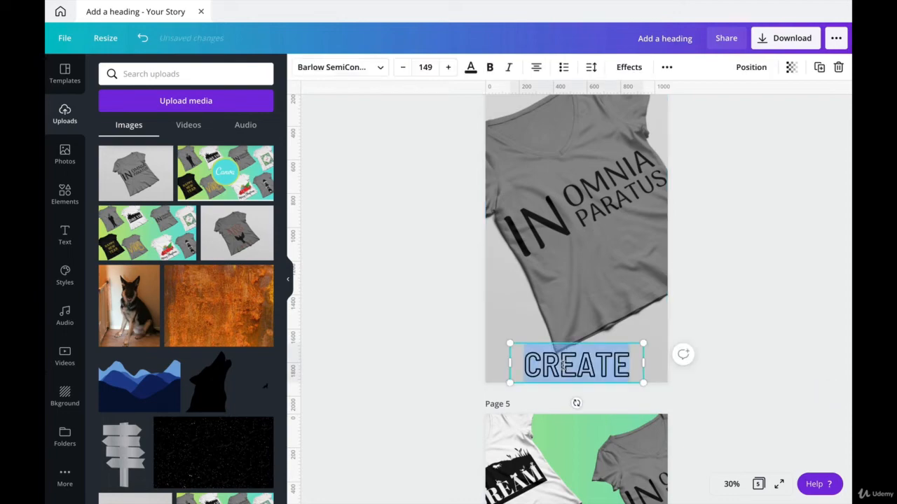
{"action": "type", "text": "14 DE"}
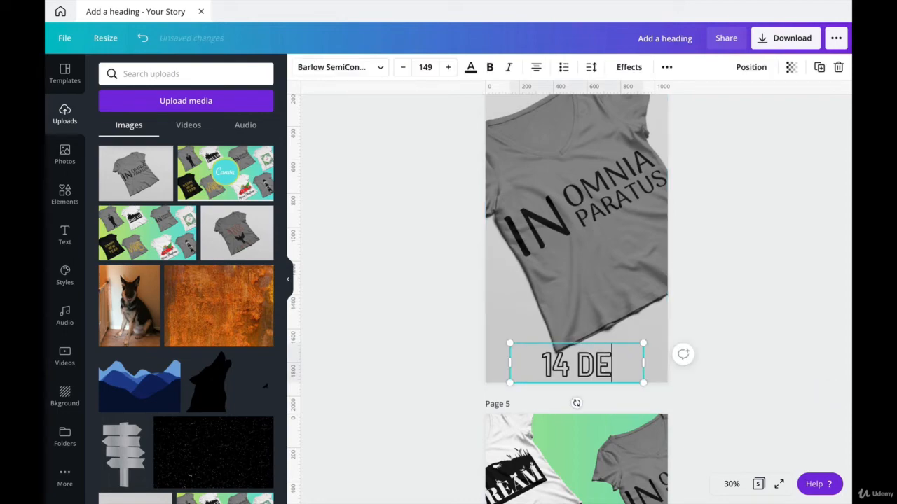
{"action": "type", "text": "SIGNS"}
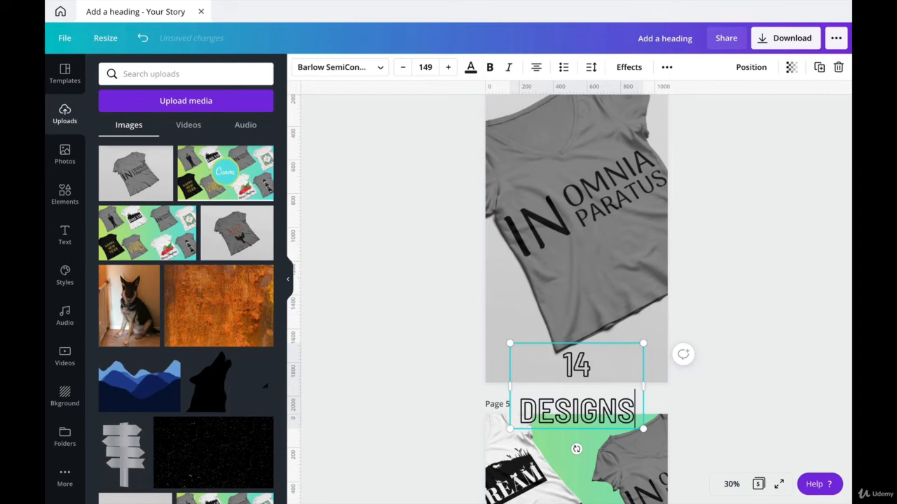
- Widen the "14 DESIGNS" text box to fit one line and scale the text down to size 115
{"action": "left_click_drag", "start_coordinate": [663, 387], "coordinate": [682, 378]}
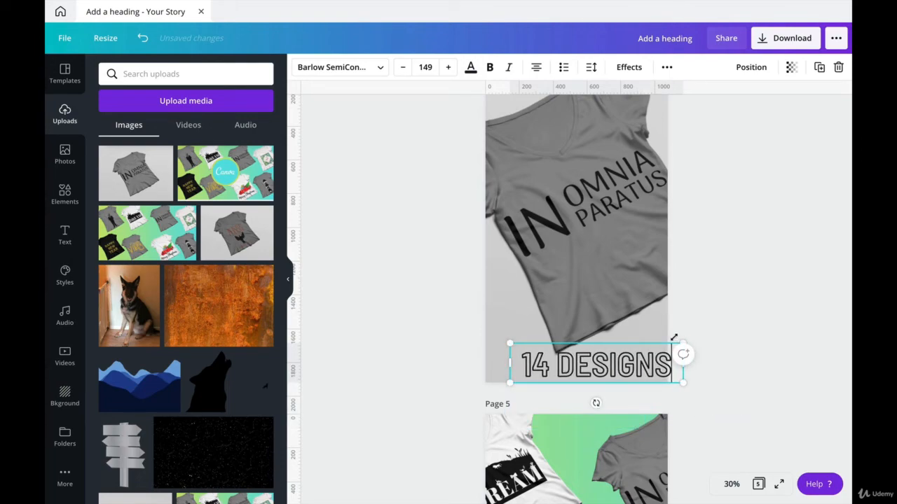
{"action": "left_click_drag", "start_coordinate": [674, 338], "coordinate": [645, 341]}
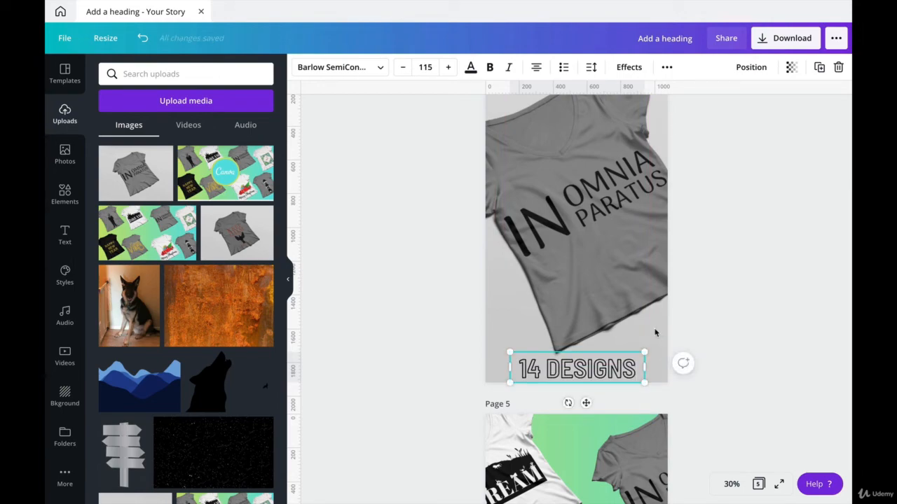
{"action": "left_click", "coordinate": [638, 333]}
- Move the "14 DESIGNS" text up slightly and center it horizontally on page 4
{"action": "left_click_drag", "start_coordinate": [608, 364], "coordinate": [614, 361]}
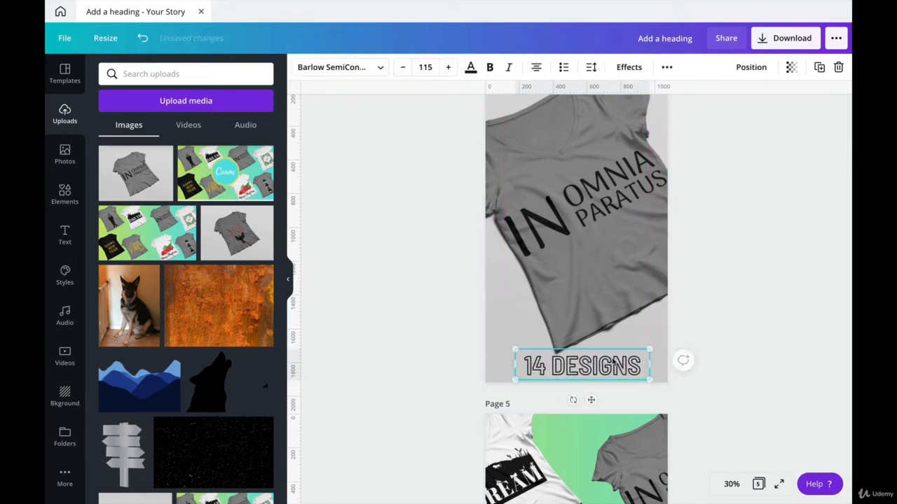
{"action": "left_click", "coordinate": [745, 72]}
{"action": "left_click", "coordinate": [702, 172]}
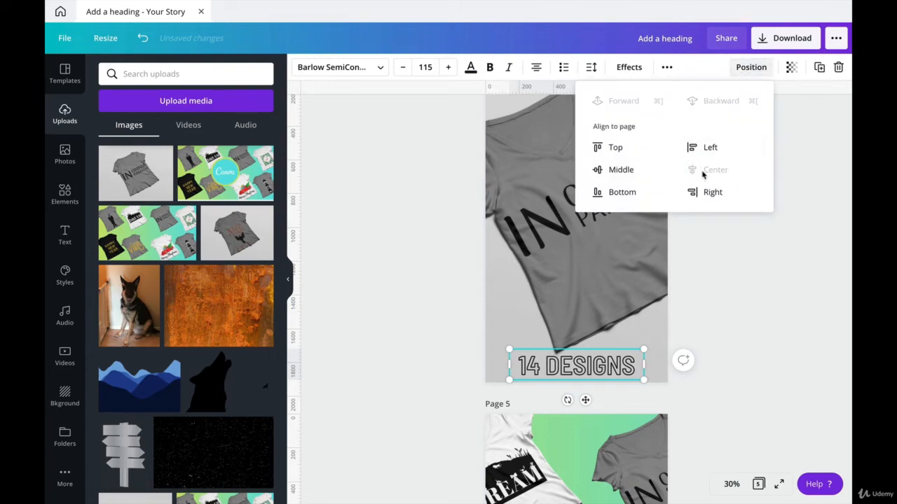
{"action": "left_click", "coordinate": [773, 260]}
- Search the design elements for "canva" to find a logo for page 5
{"action": "scroll", "coordinate": [773, 259], "scroll_direction": "down", "scroll_amount": 5}
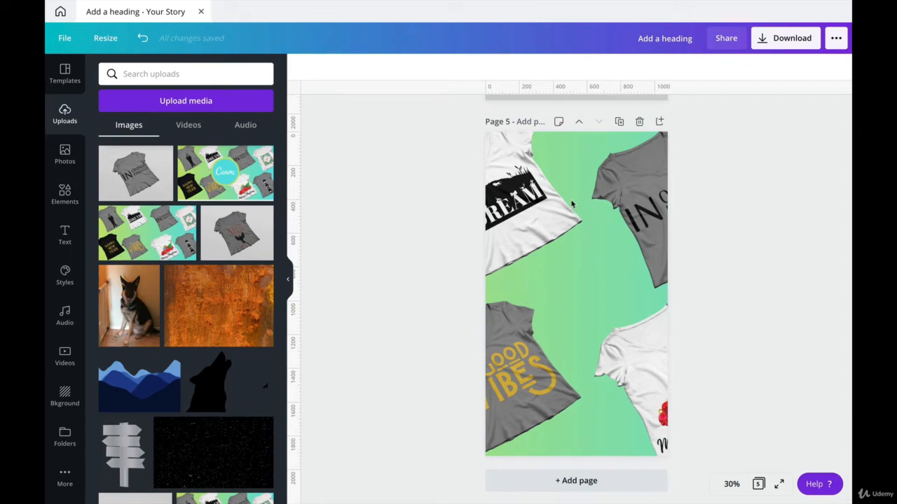
{"action": "left_click", "coordinate": [63, 192]}
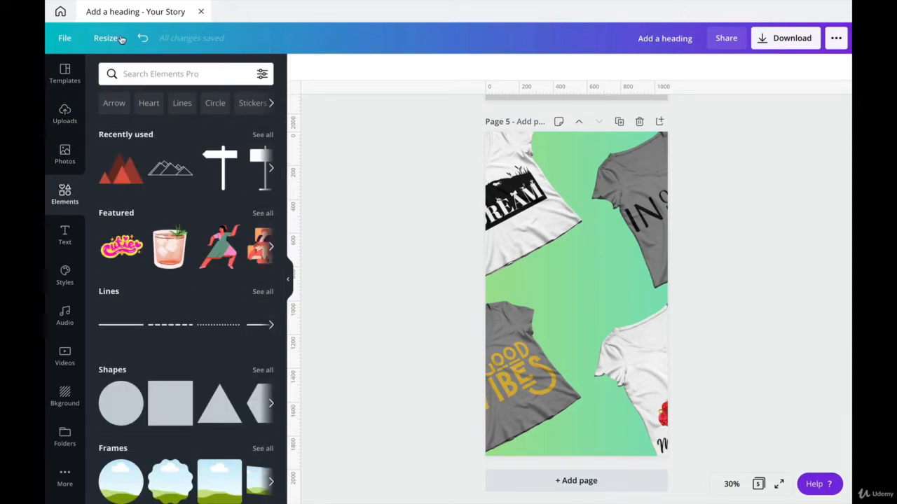
{"action": "left_click", "coordinate": [178, 74]}
{"action": "type", "text": "canva"}
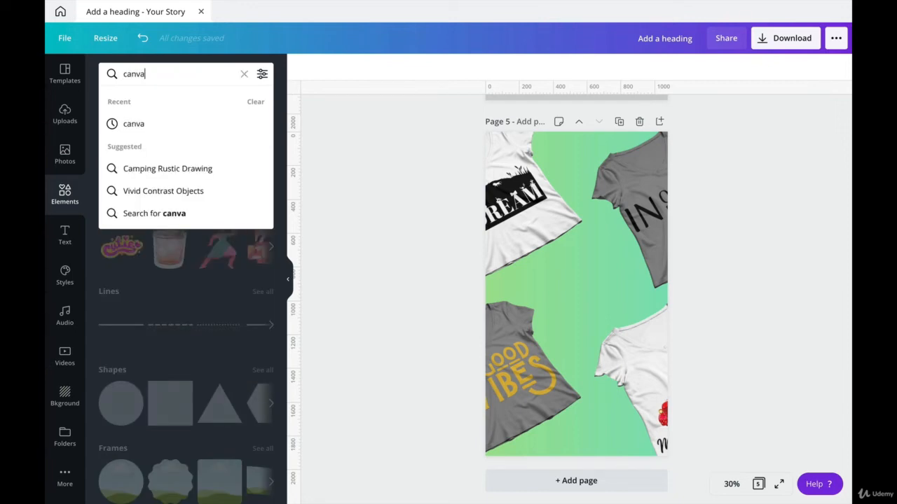
{"action": "key", "text": "Return"}
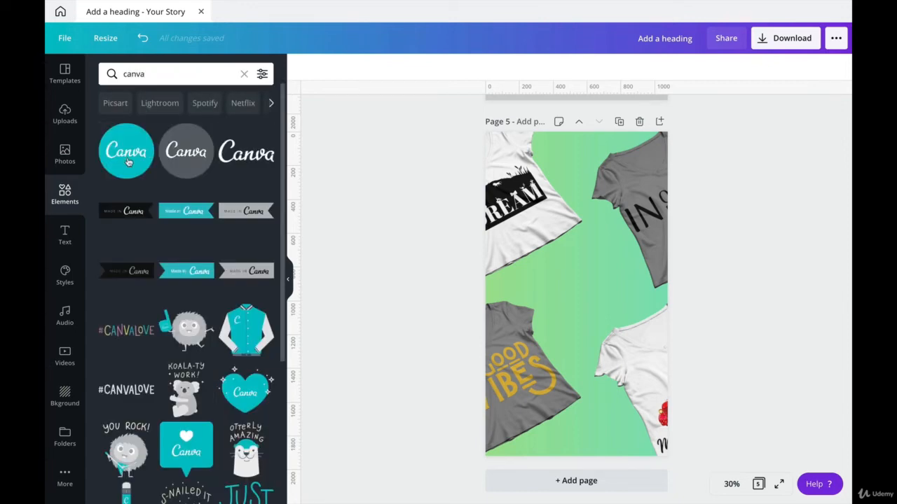
- Place the round turquoise Canva logo on page 5, enlarge it to about 1,120 by 1,120, and move it over the middle of the collage
{"action": "left_click_drag", "start_coordinate": [124, 154], "coordinate": [580, 279]}
{"action": "left_click_drag", "start_coordinate": [621, 310], "coordinate": [694, 384]}
{"action": "left_click_drag", "start_coordinate": [621, 338], "coordinate": [575, 307]}
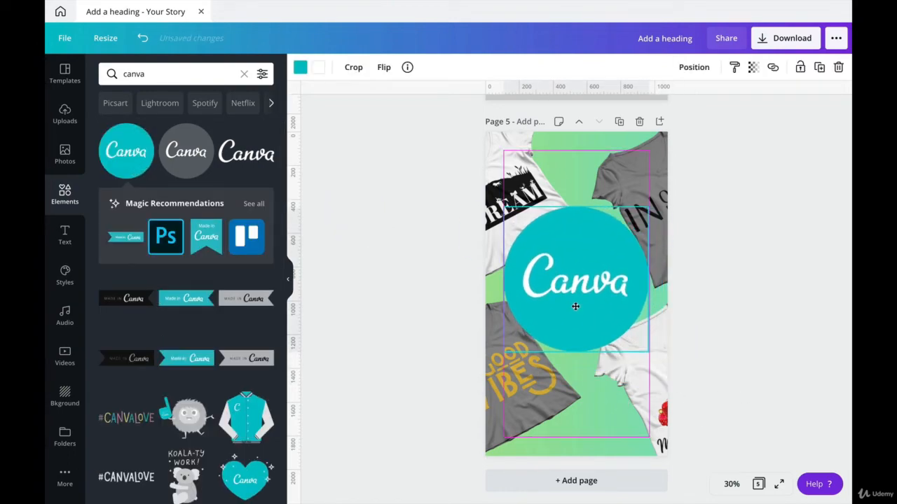
{"action": "left_click_drag", "start_coordinate": [648, 351], "coordinate": [690, 407]}
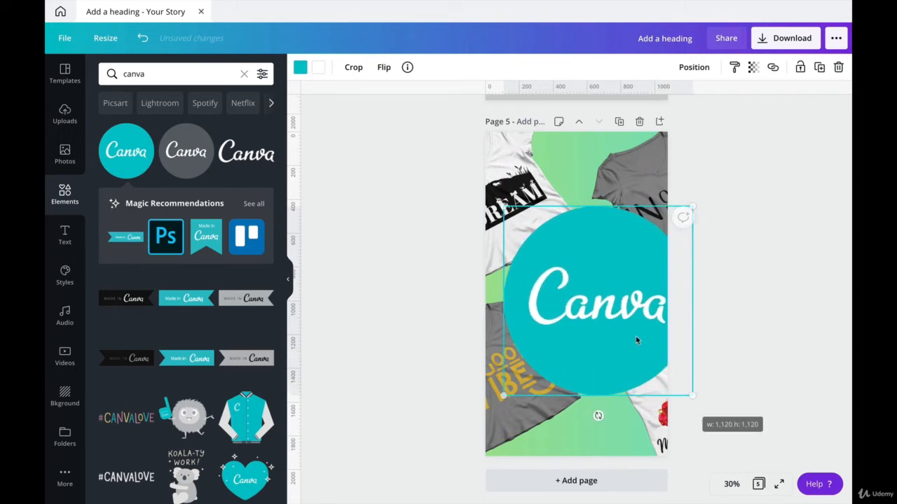
{"action": "left_click_drag", "start_coordinate": [612, 306], "coordinate": [594, 283]}
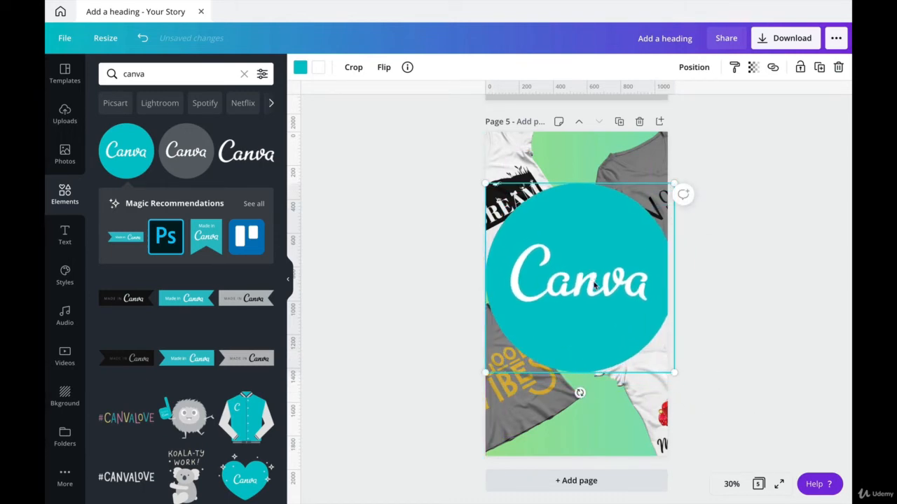
- Place a copy of page 4's "14 DESIGNS" text on the page 5 Canva logo, scaled to size 76.1, and replace its wording with "WITH"
{"action": "scroll", "coordinate": [591, 166], "scroll_direction": "up", "scroll_amount": 5}
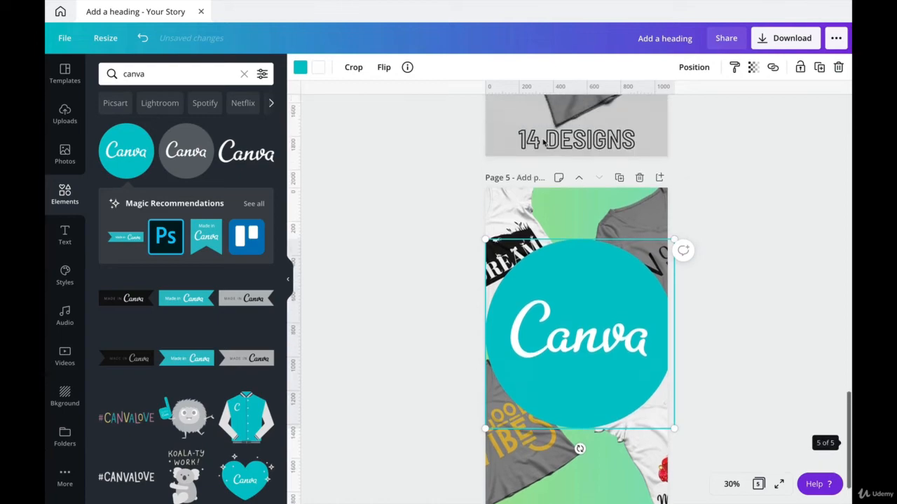
{"action": "left_click", "coordinate": [537, 247]}
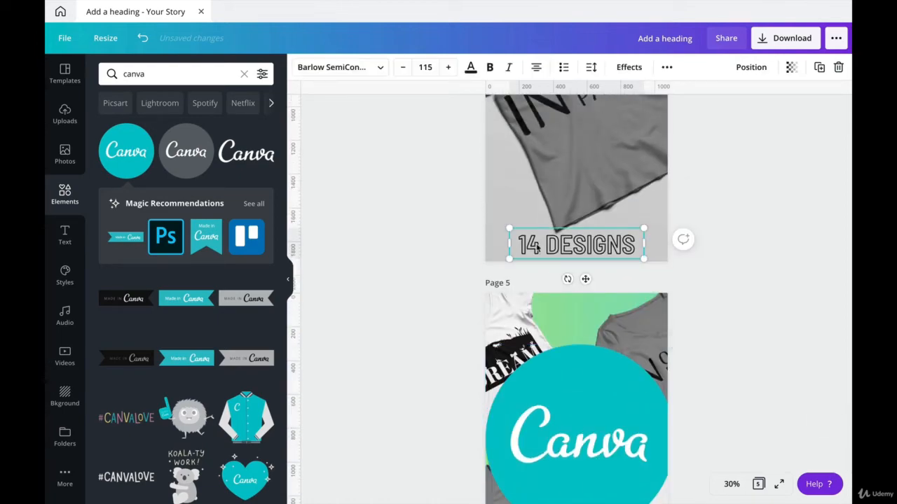
{"action": "left_click_drag", "start_coordinate": [537, 247], "coordinate": [564, 401]}
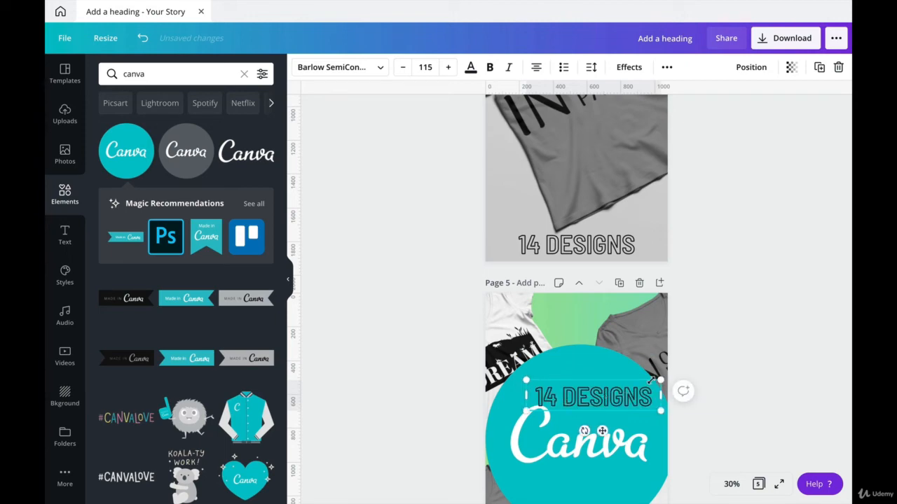
{"action": "left_click_drag", "start_coordinate": [652, 379], "coordinate": [615, 390]}
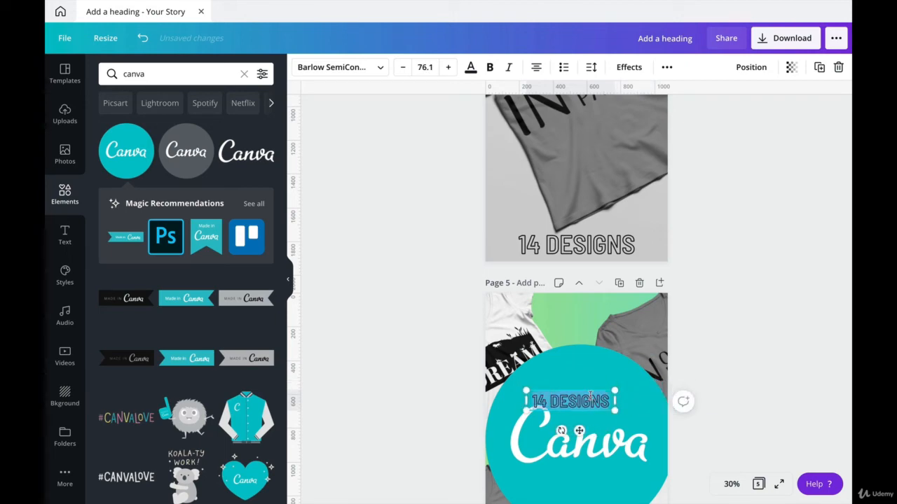
{"action": "type", "text": "WITH"}
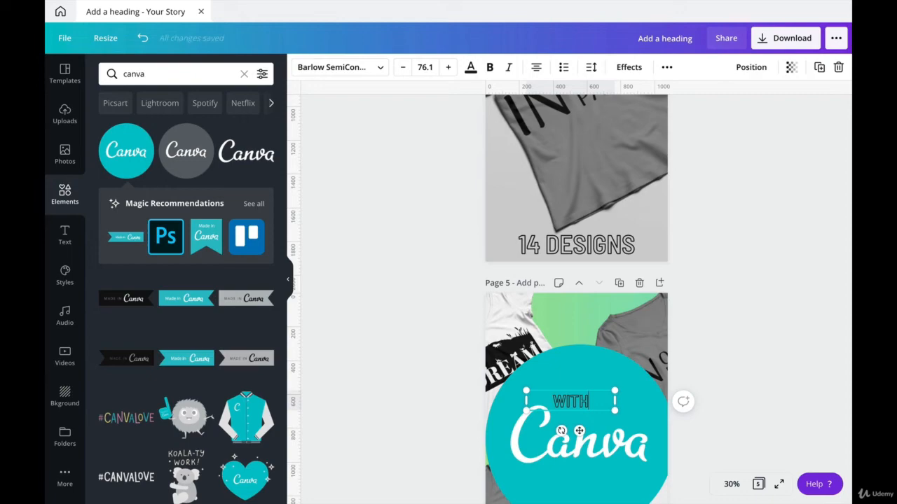
- Change the color of the "WITH" text on page 5 to white
{"action": "left_click", "coordinate": [471, 69]}
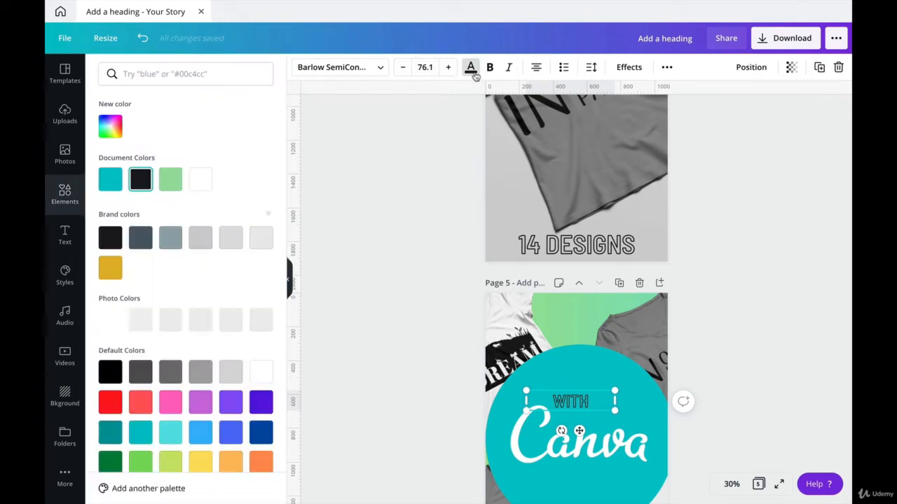
{"action": "left_click", "coordinate": [201, 179]}
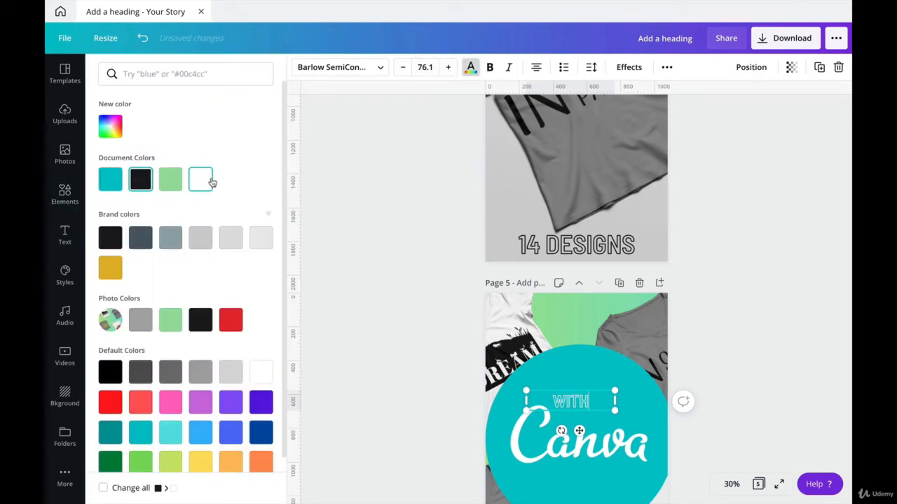
{"action": "left_click", "coordinate": [792, 426]}
{"action": "left_click", "coordinate": [571, 402]}
{"action": "left_click", "coordinate": [755, 374]}
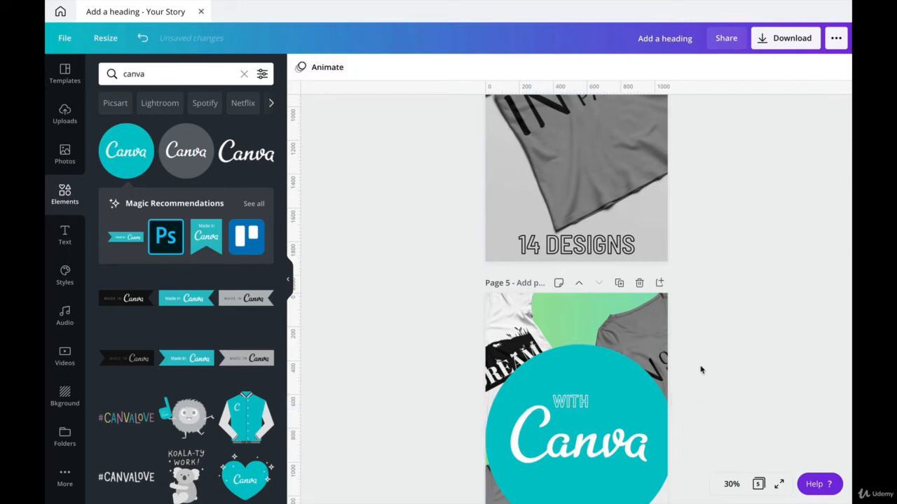
- Enlarge the "WITH" text to size 93.4 and position it just above the lettering of the Canva logo
{"action": "left_click_drag", "start_coordinate": [573, 401], "coordinate": [524, 398]}
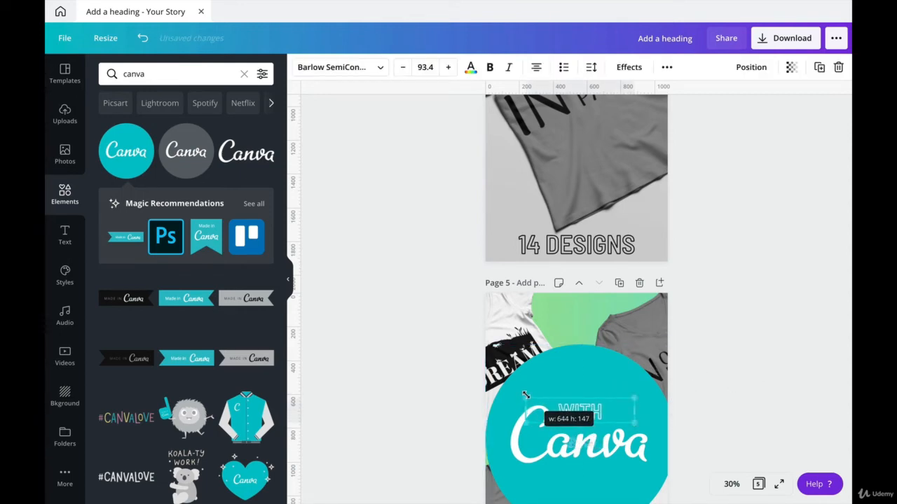
{"action": "left_click_drag", "start_coordinate": [583, 410], "coordinate": [590, 413]}
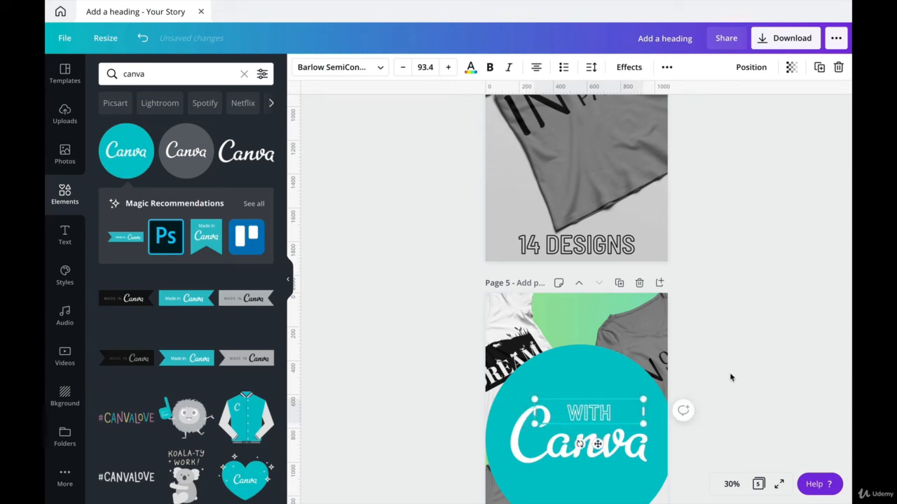
{"action": "left_click", "coordinate": [737, 374]}
- Shrink the Canva logo to fit within page 5's width, centered horizontally and slightly above the page's vertical middle
{"action": "scroll", "coordinate": [739, 374], "scroll_direction": "down", "scroll_amount": 2}
{"action": "left_click", "coordinate": [596, 446]}
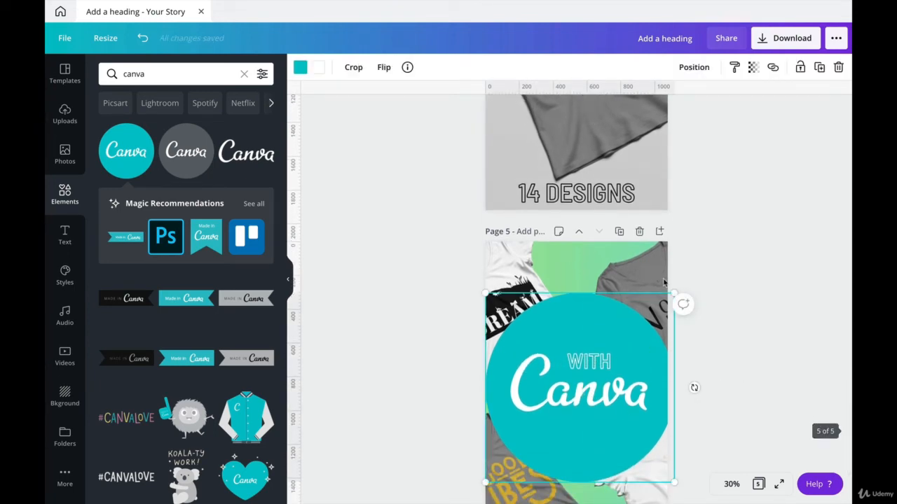
{"action": "left_click_drag", "start_coordinate": [671, 294], "coordinate": [652, 316]}
{"action": "left_click_drag", "start_coordinate": [590, 454], "coordinate": [593, 449]}
{"action": "left_click", "coordinate": [693, 66]}
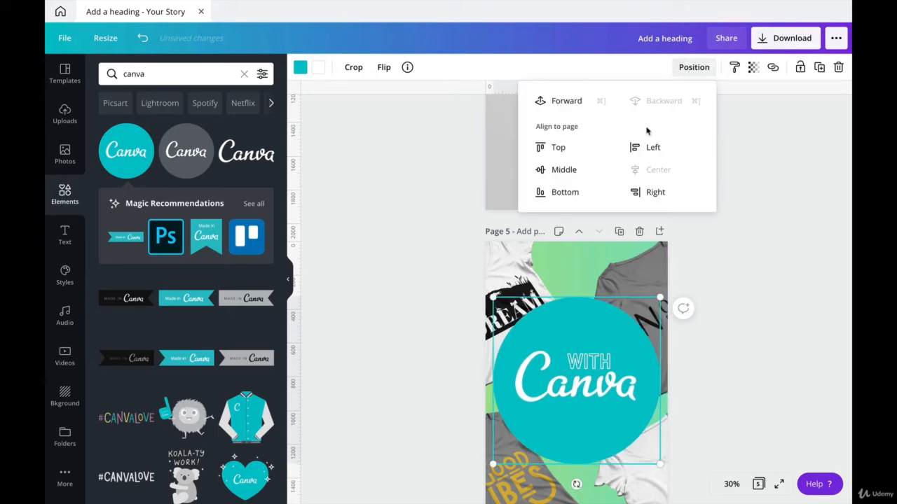
{"action": "left_click", "coordinate": [564, 170]}
{"action": "left_click_drag", "start_coordinate": [583, 474], "coordinate": [582, 448]}
- Move the "WITH" text up slightly for more space above the Canva lettering
{"action": "left_click", "coordinate": [589, 361]}
{"action": "left_click_drag", "start_coordinate": [588, 361], "coordinate": [588, 354]}
{"action": "left_click", "coordinate": [784, 253]}
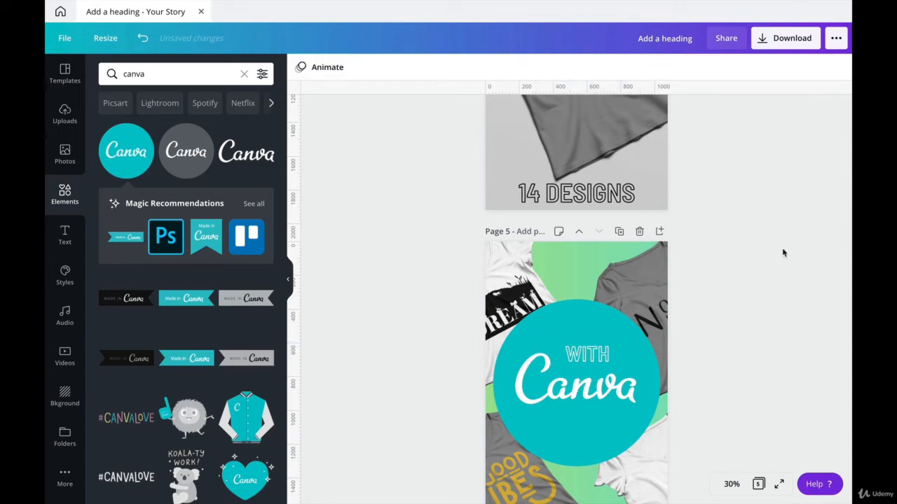
- Review all the story pages from page 1 through page 5
{"action": "scroll", "coordinate": [783, 252], "scroll_direction": "down", "scroll_amount": 2}
{"action": "scroll", "coordinate": [783, 252], "scroll_direction": "up", "scroll_amount": 20}
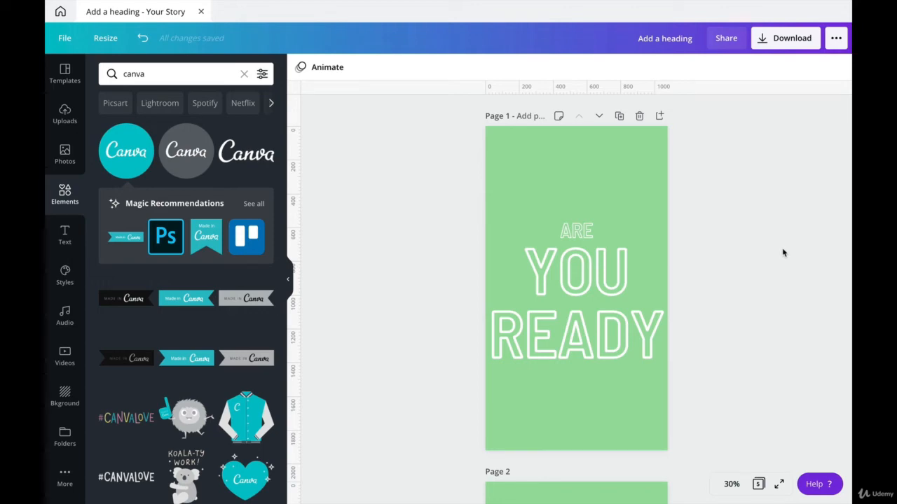
{"action": "scroll", "coordinate": [783, 252], "scroll_direction": "down", "scroll_amount": 5}
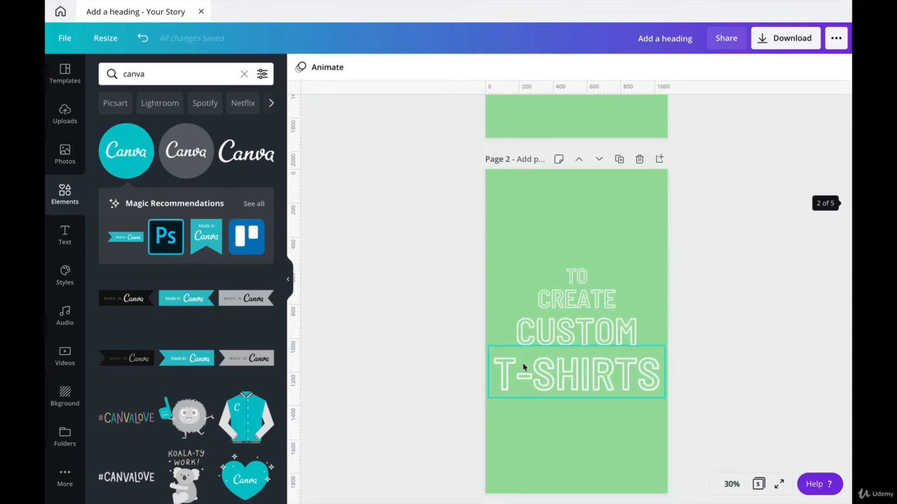
{"action": "scroll", "coordinate": [526, 378], "scroll_direction": "down", "scroll_amount": 5}
{"action": "scroll", "coordinate": [527, 398], "scroll_direction": "down", "scroll_amount": 3}
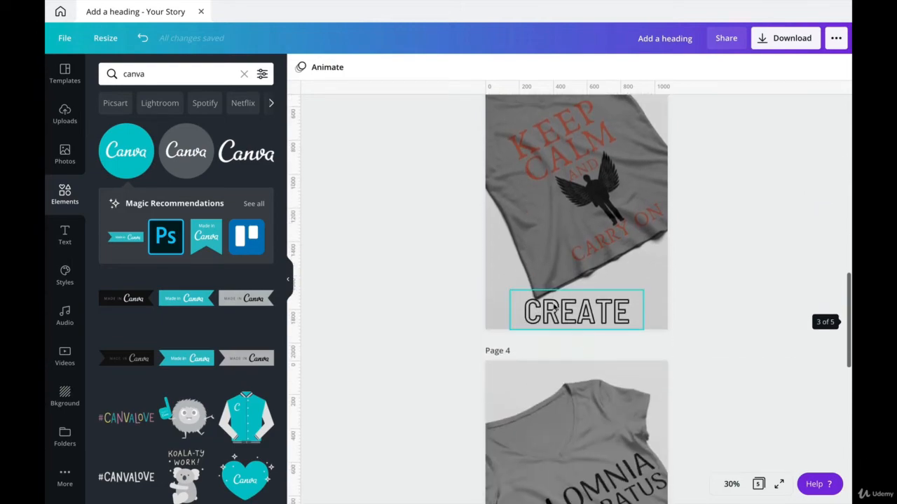
{"action": "scroll", "coordinate": [553, 307], "scroll_direction": "down", "scroll_amount": 5}
{"action": "scroll", "coordinate": [553, 338], "scroll_direction": "down", "scroll_amount": 5}
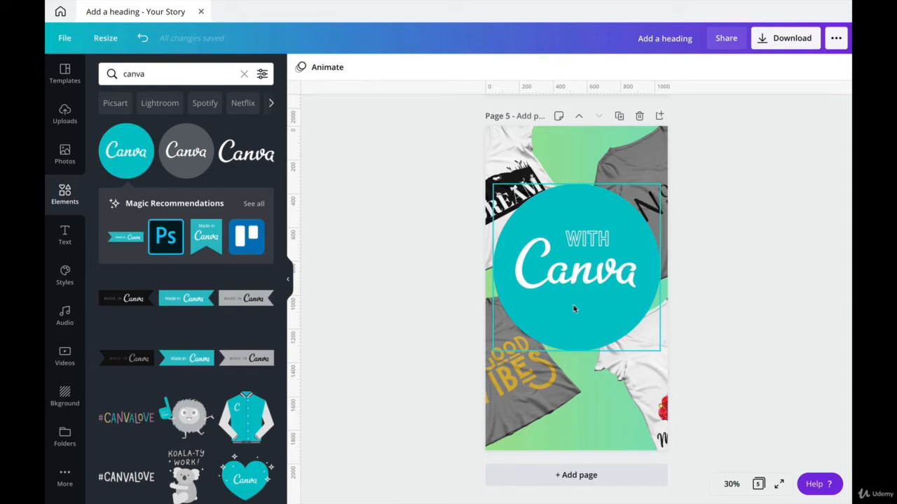
- Add a sixth page and paste a copy of page 4's "14 DESIGNS" text onto it
{"action": "left_click", "coordinate": [538, 477]}
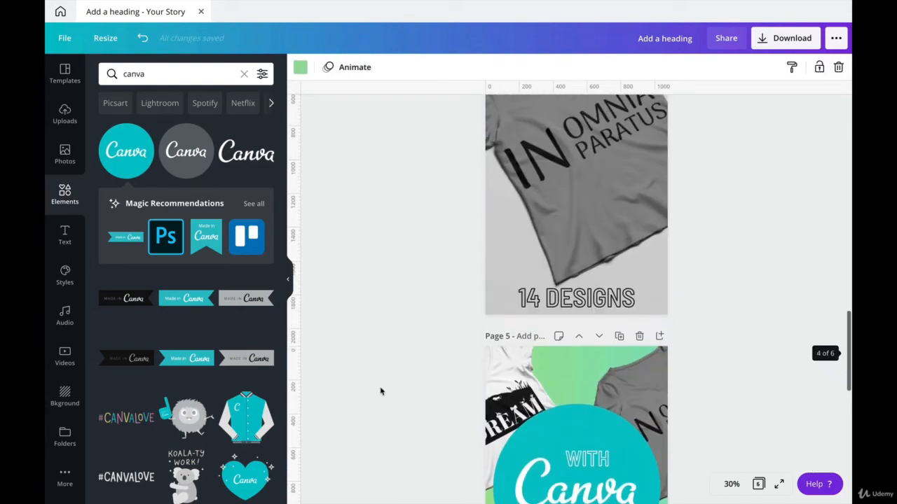
{"action": "left_click", "coordinate": [551, 299]}
{"action": "key", "text": "ctrl+c"}
{"action": "scroll", "coordinate": [551, 299], "scroll_direction": "down", "scroll_amount": 8}
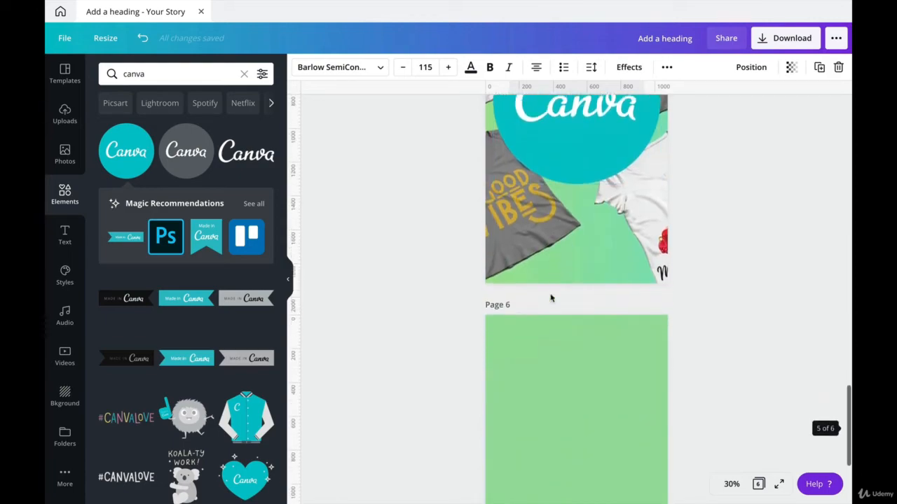
{"action": "left_click", "coordinate": [551, 299]}
{"action": "key", "text": "ctrl+v"}
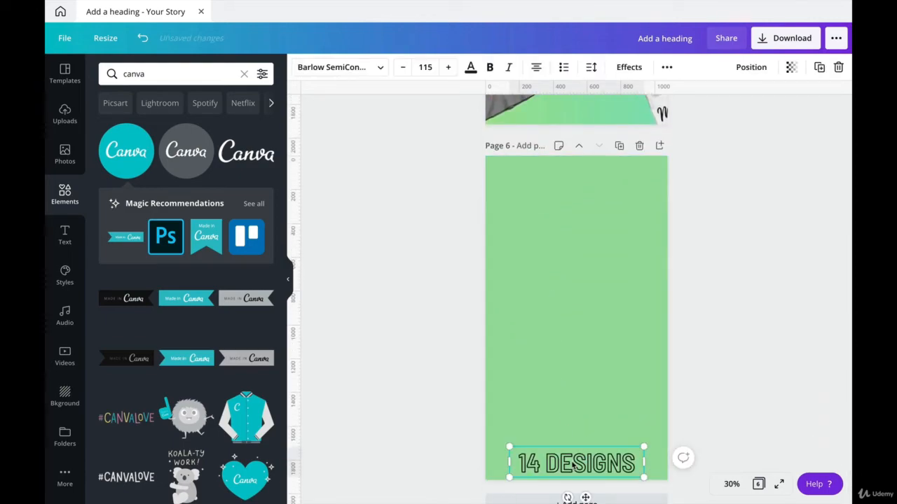
- Move the pasted text to the middle of page 6 and replace its wording with "START DESIGNING TODAY" on three lines
{"action": "left_click_drag", "start_coordinate": [573, 465], "coordinate": [568, 296]}
{"action": "left_click", "coordinate": [567, 295]}
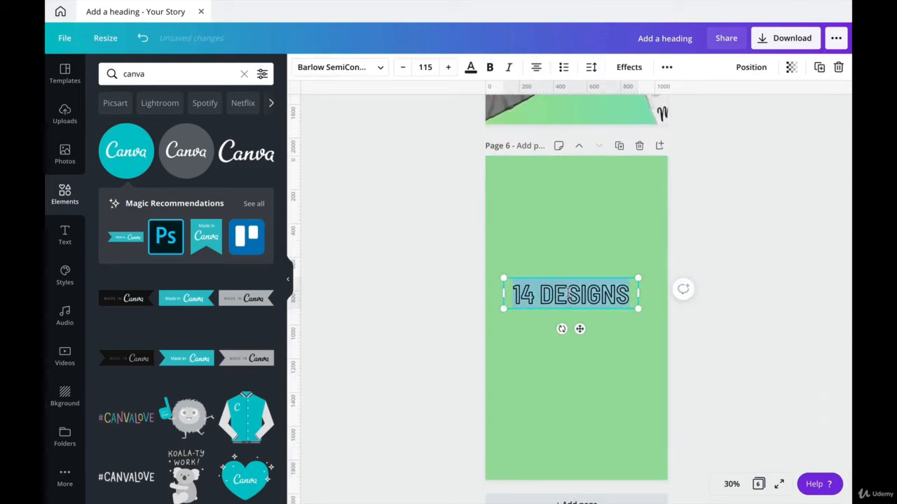
{"action": "type", "text": "STAR"}
{"action": "type", "text": "T DES"}
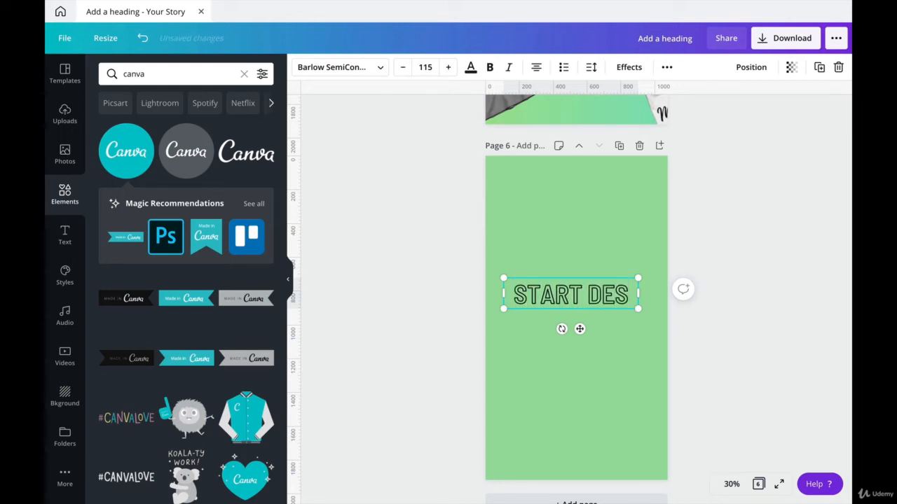
{"action": "type", "text": "IGNING"}
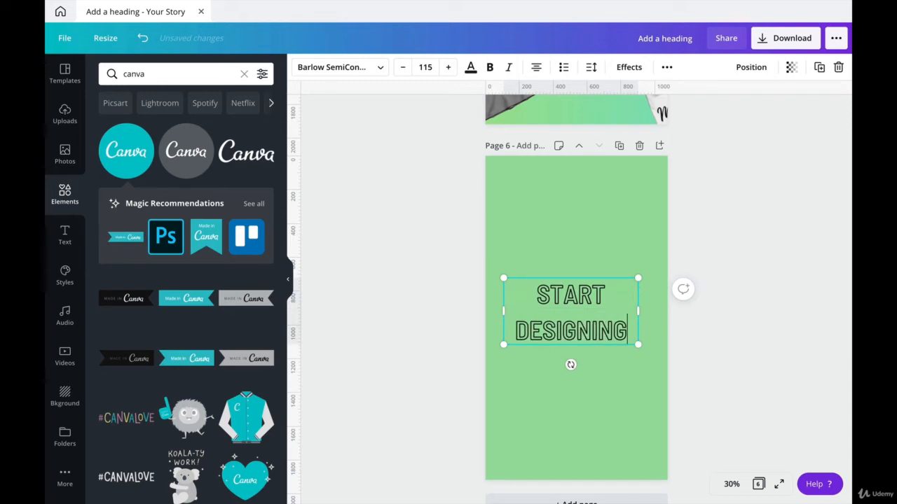
{"action": "key", "text": "Return"}
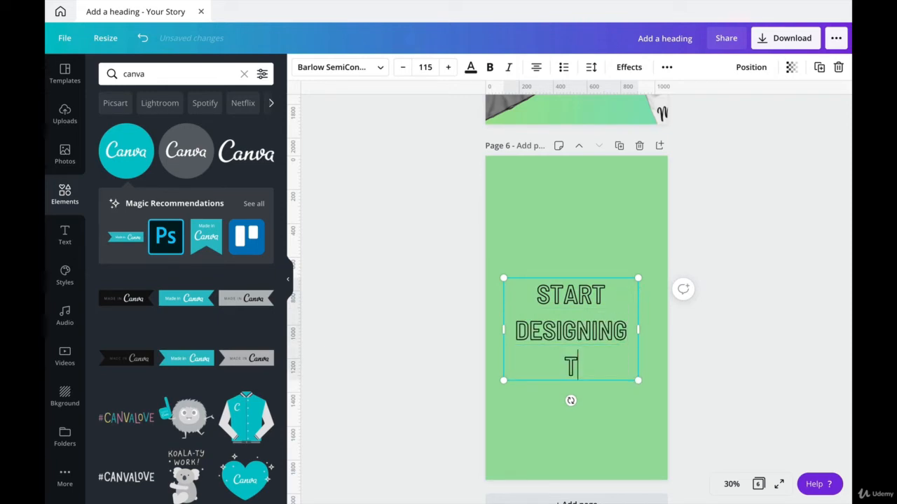
{"action": "type", "text": "TODAY"}
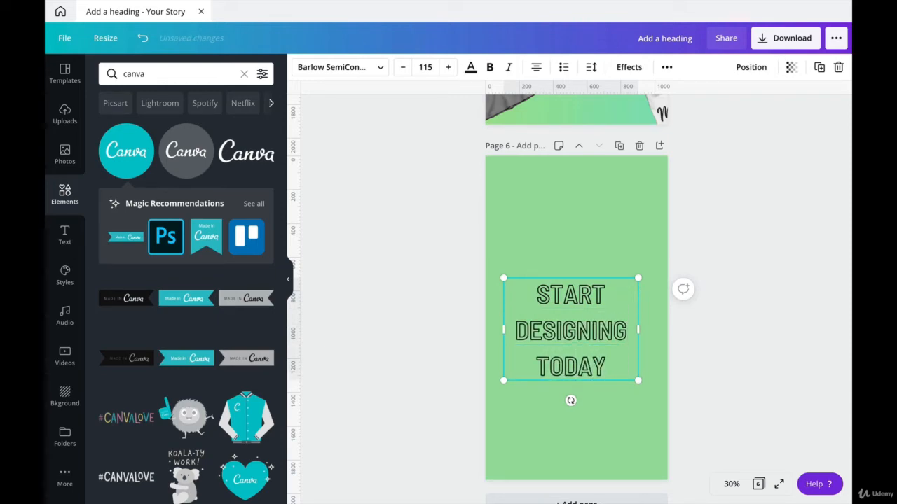
- Remove the Hollow effect from the "START DESIGNING TODAY" text and make it bold
{"action": "left_click", "coordinate": [470, 67]}
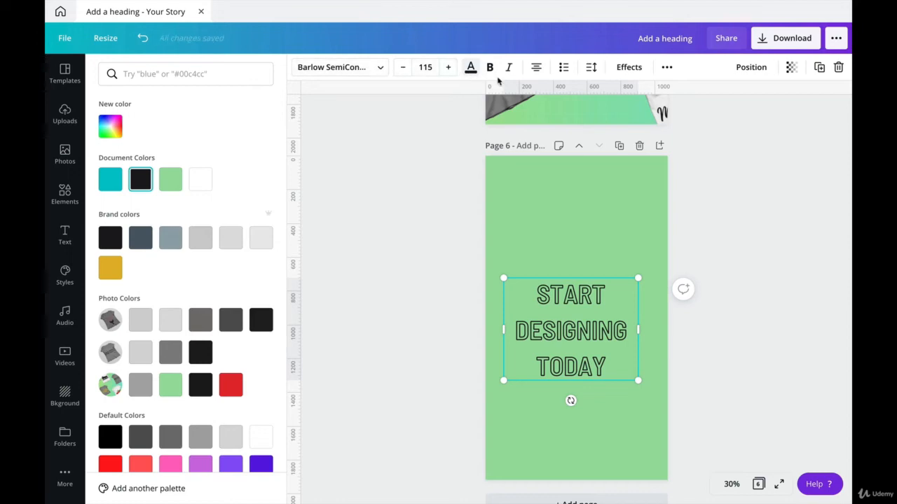
{"action": "left_click", "coordinate": [629, 68]}
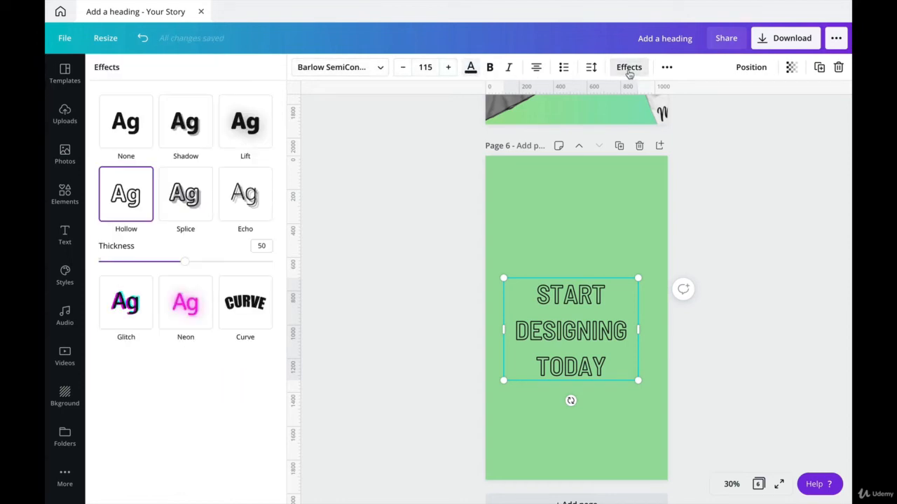
{"action": "left_click", "coordinate": [114, 138]}
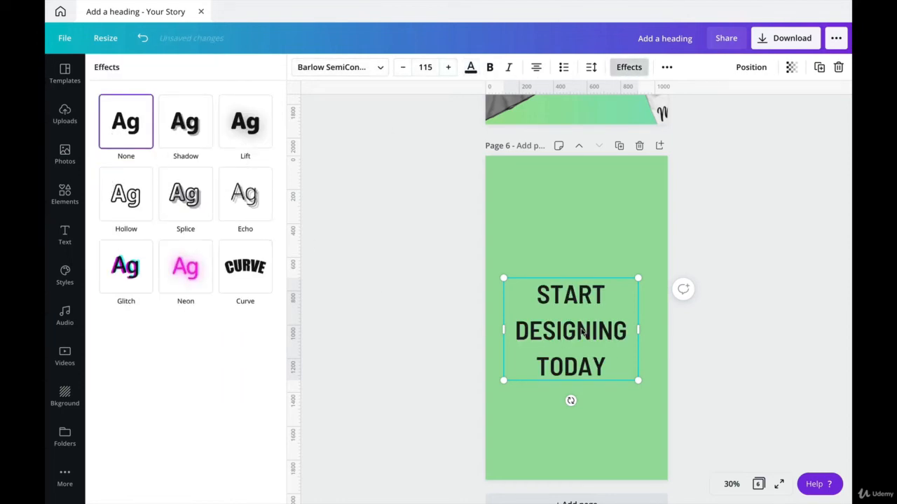
{"action": "left_click", "coordinate": [489, 68]}
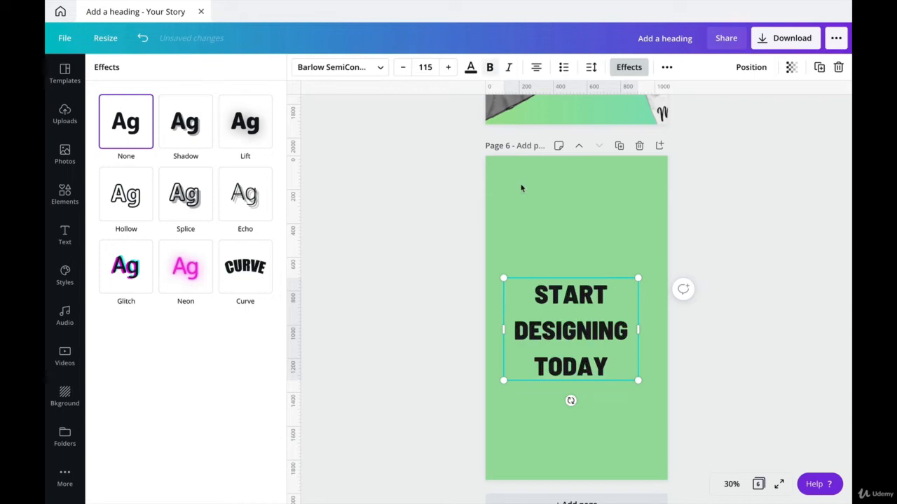
- Enlarge the "START DESIGNING TODAY" text to size 159 and center it across the lower half of page 6
{"action": "left_click_drag", "start_coordinate": [639, 381], "coordinate": [690, 420]}
{"action": "left_click", "coordinate": [783, 337]}
{"action": "double_click", "coordinate": [626, 335]}
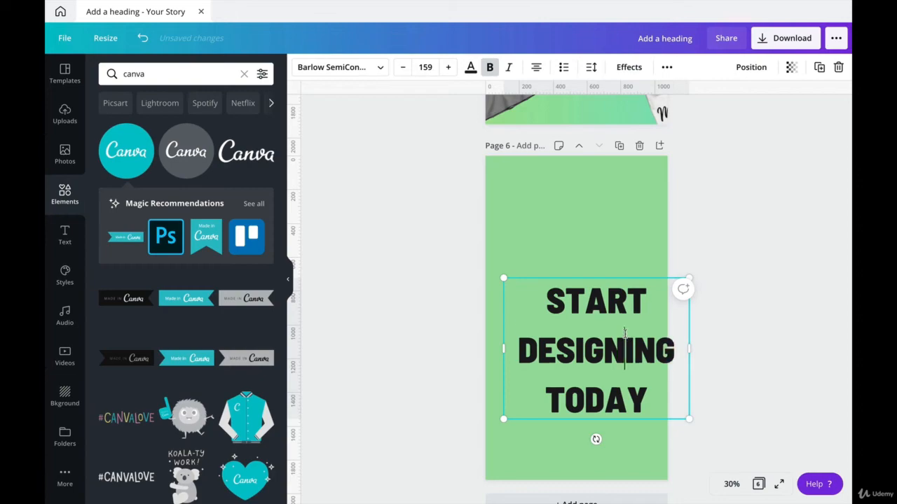
{"action": "left_click", "coordinate": [768, 327]}
{"action": "left_click_drag", "start_coordinate": [621, 303], "coordinate": [603, 359]}
{"action": "left_click", "coordinate": [746, 275]}
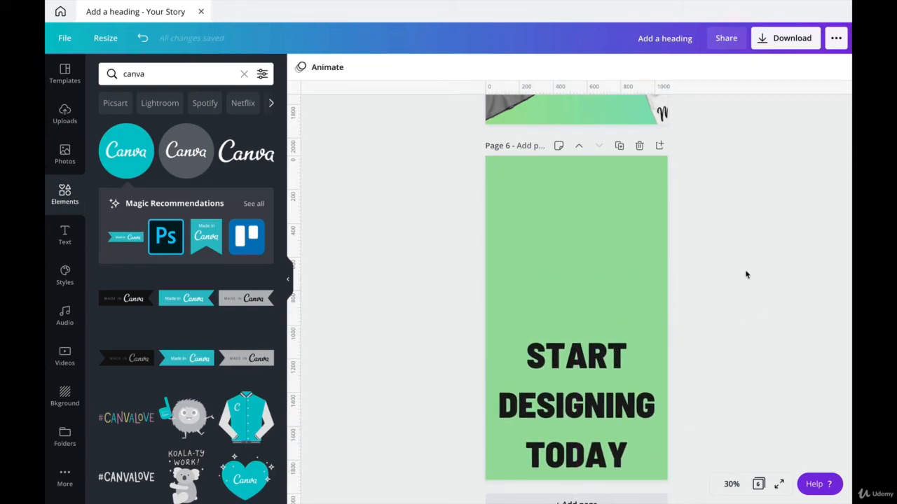
- Search the video library for "person on computer"
{"action": "left_click", "coordinate": [65, 236]}
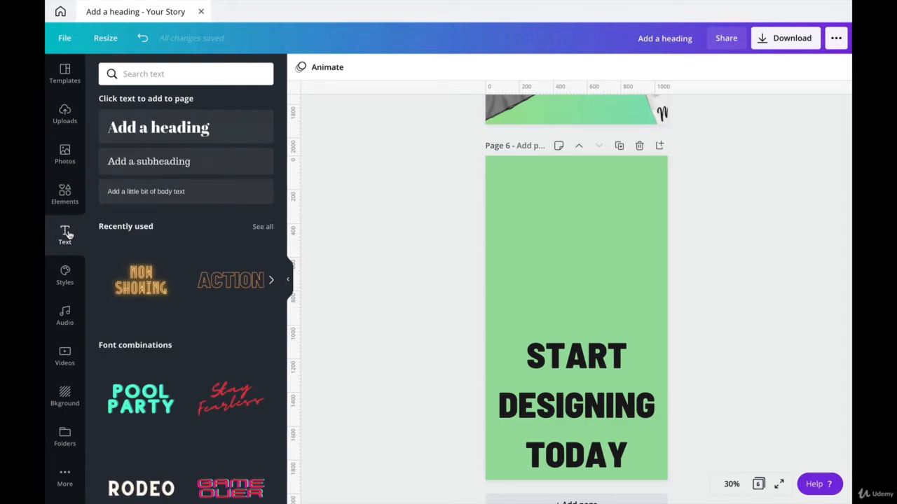
{"action": "left_click", "coordinate": [64, 355]}
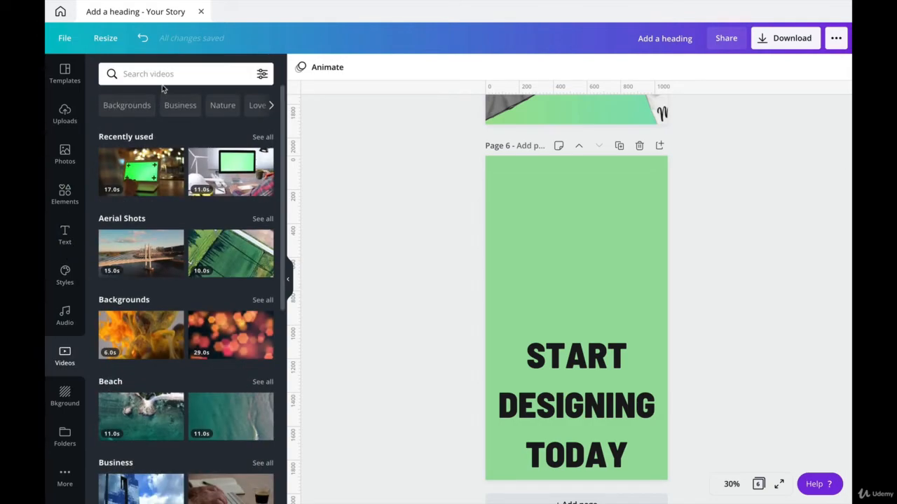
{"action": "left_click", "coordinate": [161, 74]}
{"action": "type", "text": "pers"}
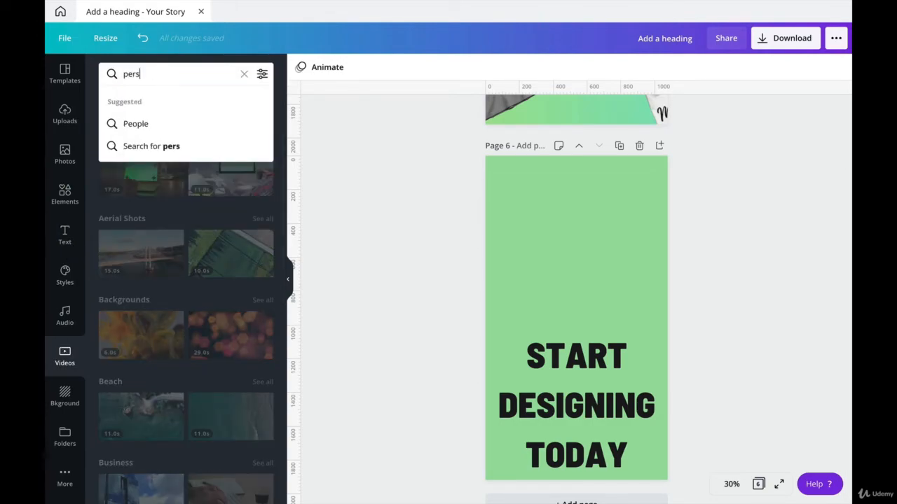
{"action": "type", "text": "on on co"}
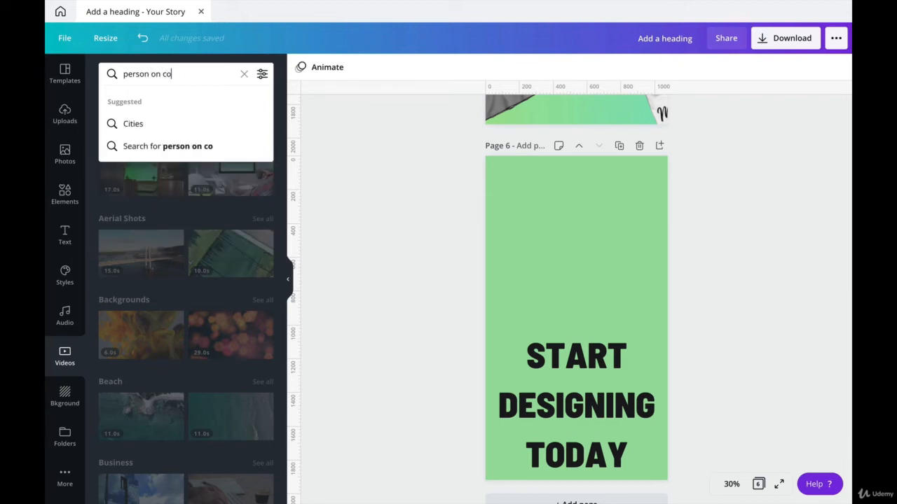
{"action": "type", "text": "mpu"}
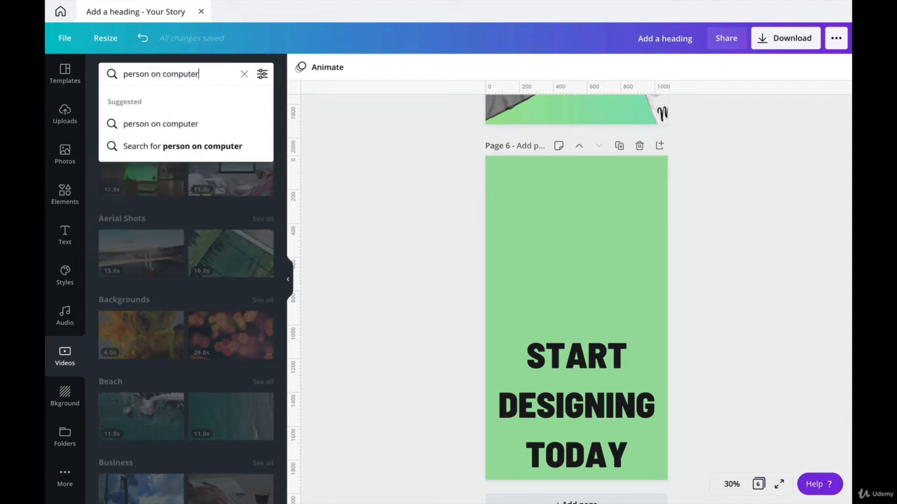
{"action": "type", "text": "ter"}
{"action": "key", "text": "Return"}
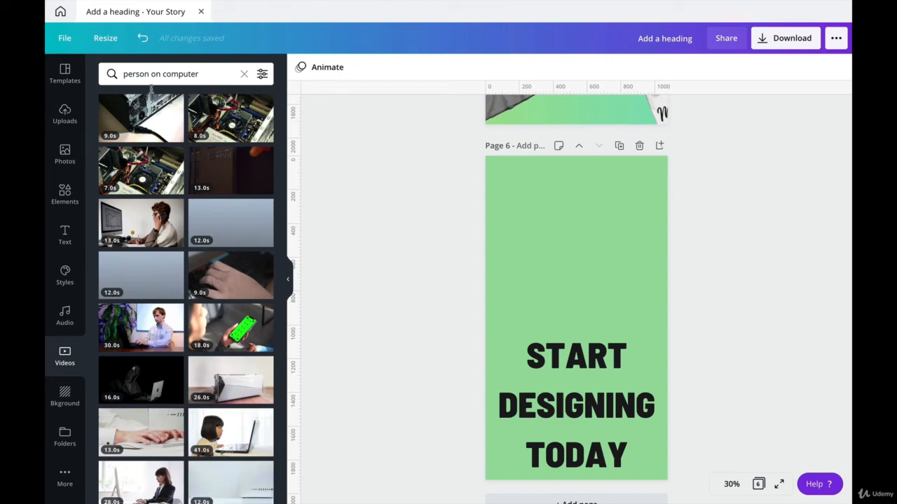
- Find the 11-second clip of a green-screen monitor beside a model wind turbine and set it as page 6's background
{"action": "scroll", "coordinate": [194, 351], "scroll_direction": "down", "scroll_amount": 3}
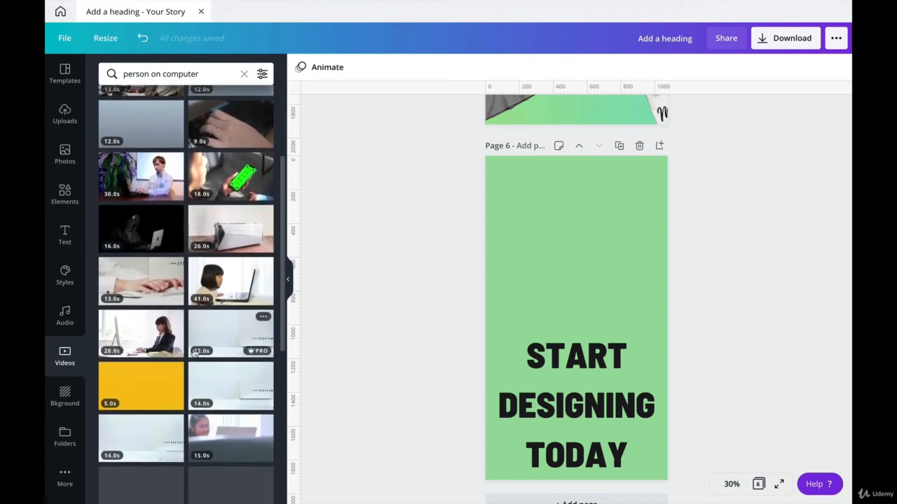
{"action": "scroll", "coordinate": [194, 354], "scroll_direction": "down", "scroll_amount": 5}
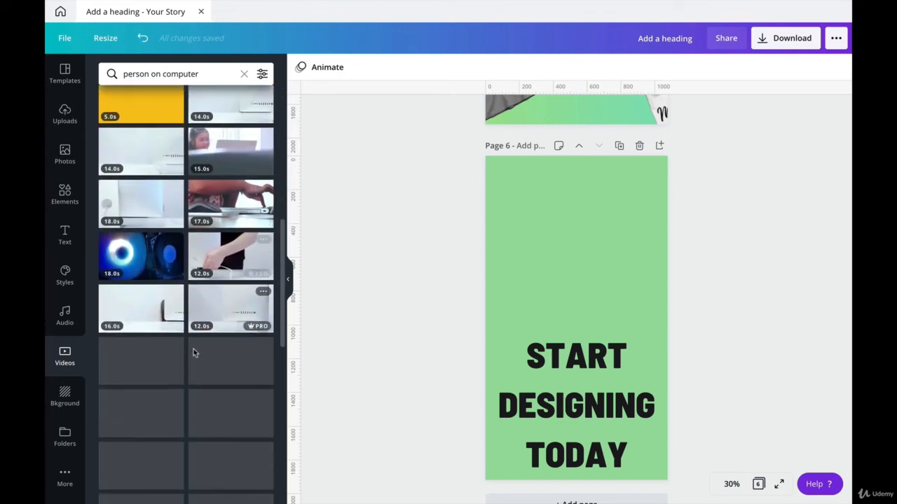
{"action": "scroll", "coordinate": [194, 349], "scroll_direction": "down", "scroll_amount": 4}
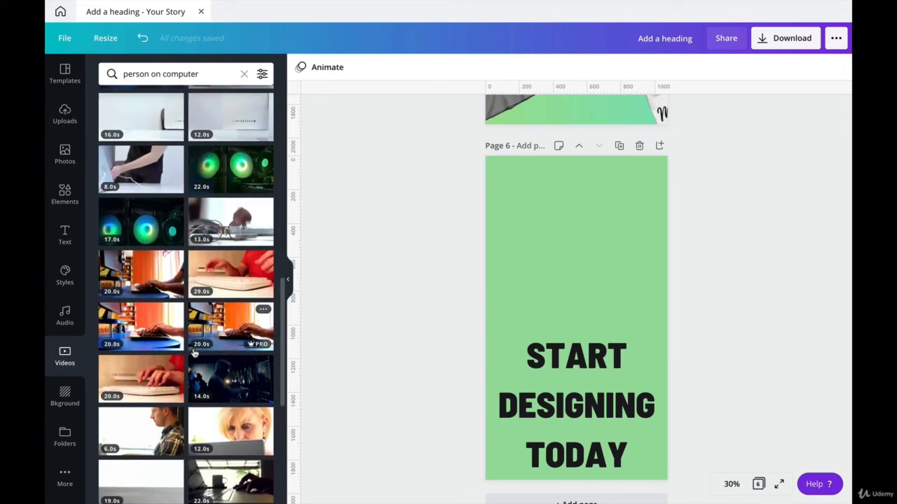
{"action": "scroll", "coordinate": [194, 353], "scroll_direction": "down", "scroll_amount": 4}
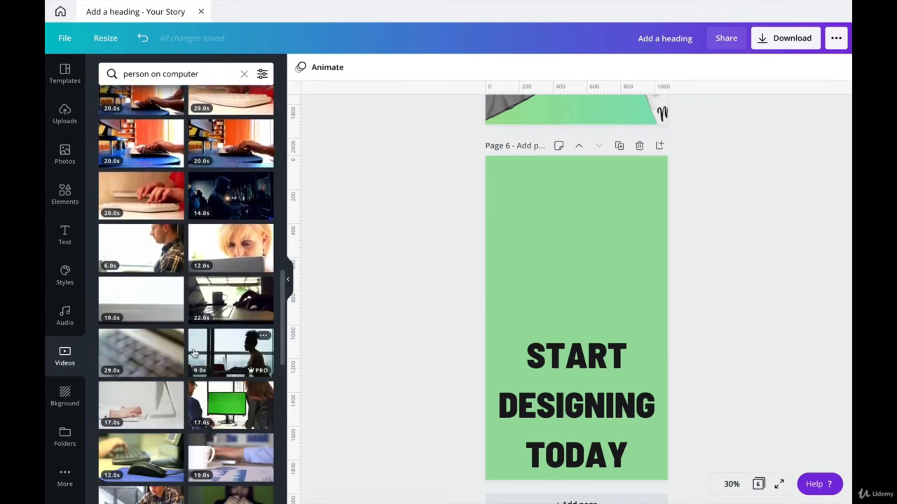
{"action": "scroll", "coordinate": [193, 353], "scroll_direction": "down", "scroll_amount": 2}
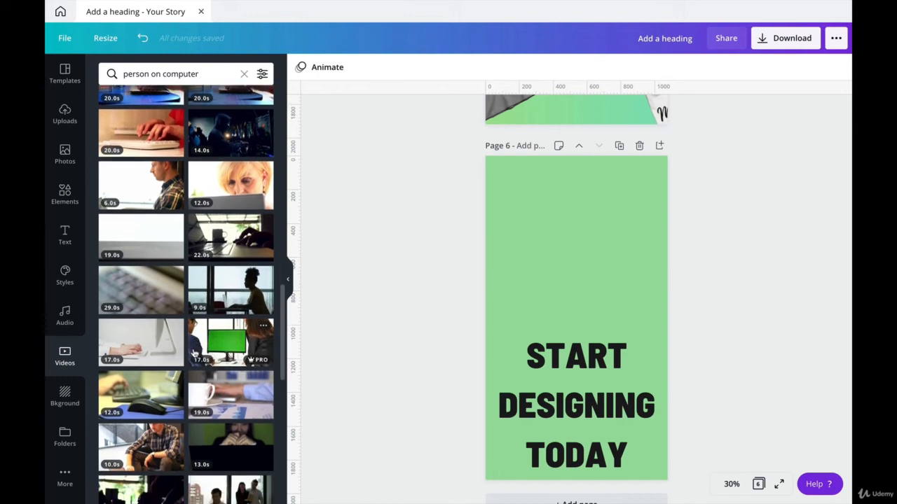
{"action": "scroll", "coordinate": [194, 352], "scroll_direction": "down", "scroll_amount": 1}
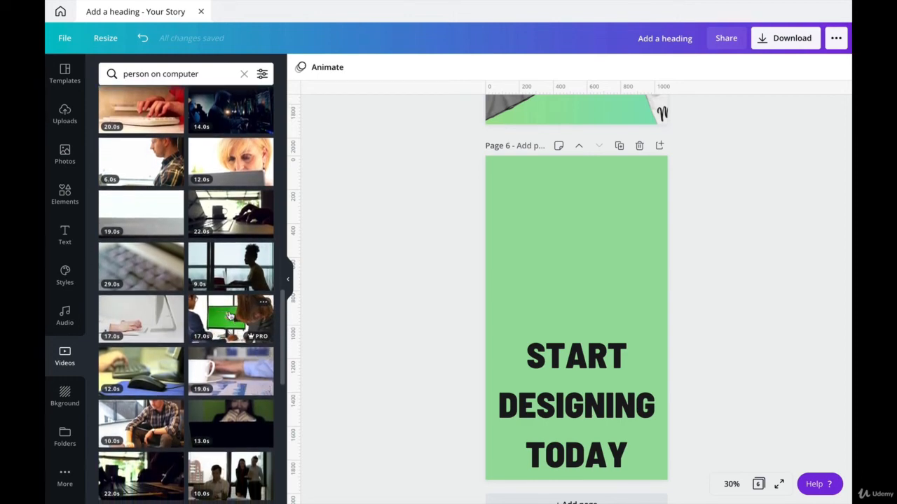
{"action": "scroll", "coordinate": [229, 317], "scroll_direction": "down", "scroll_amount": 10}
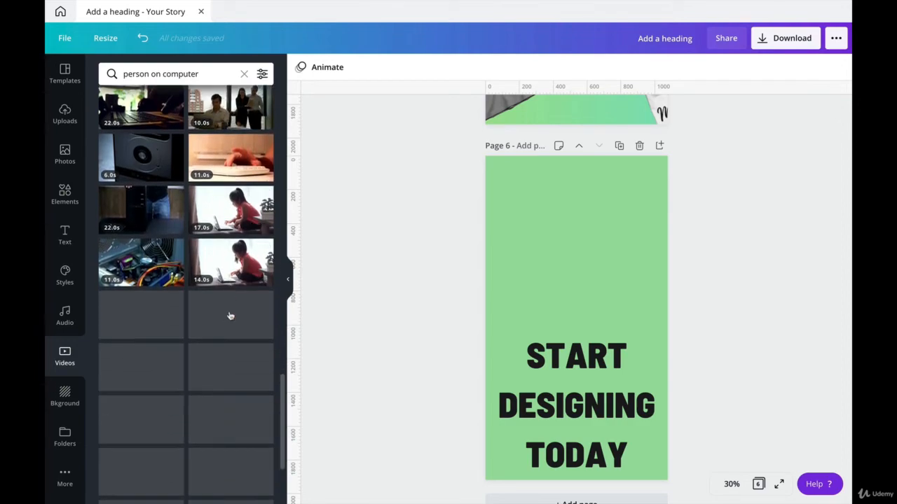
{"action": "scroll", "coordinate": [229, 316], "scroll_direction": "down", "scroll_amount": 5}
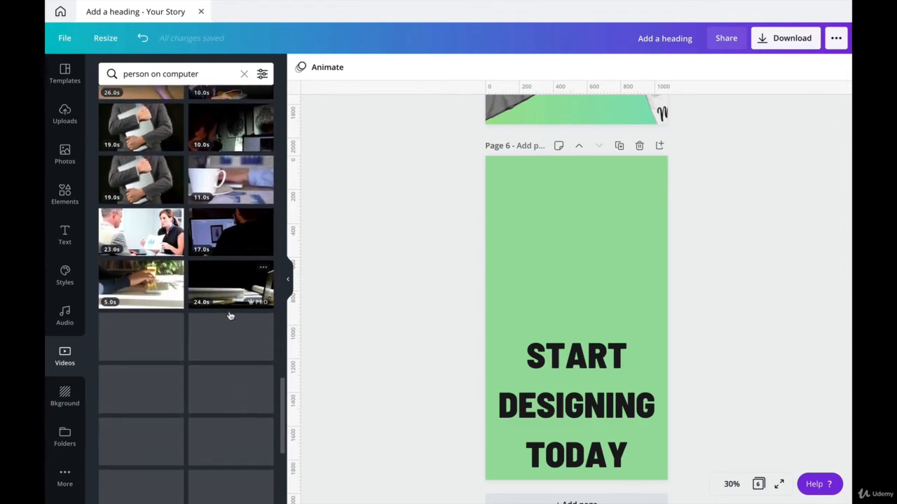
{"action": "scroll", "coordinate": [229, 315], "scroll_direction": "down", "scroll_amount": 3}
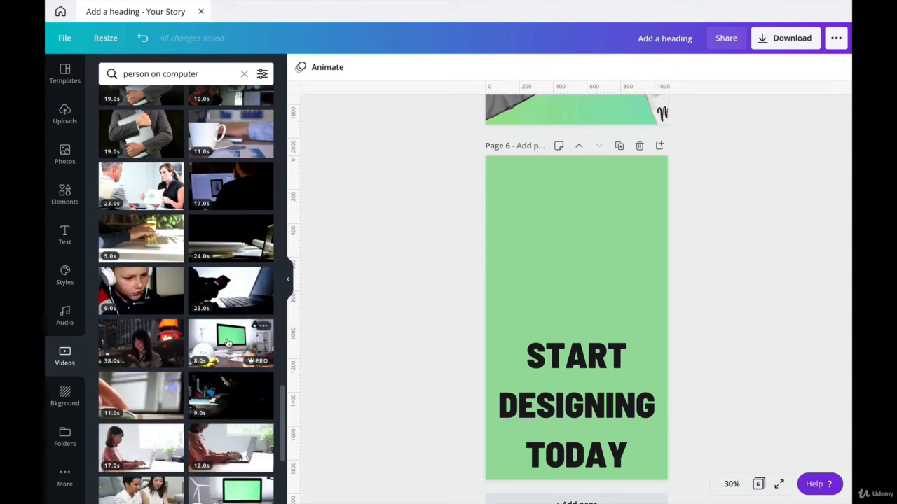
{"action": "scroll", "coordinate": [227, 343], "scroll_direction": "down", "scroll_amount": 3}
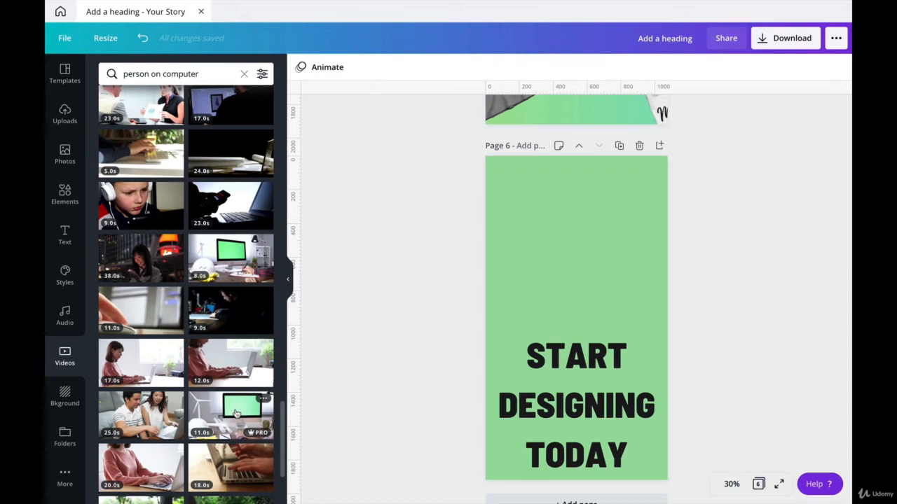
{"action": "scroll", "coordinate": [236, 414], "scroll_direction": "down", "scroll_amount": 5}
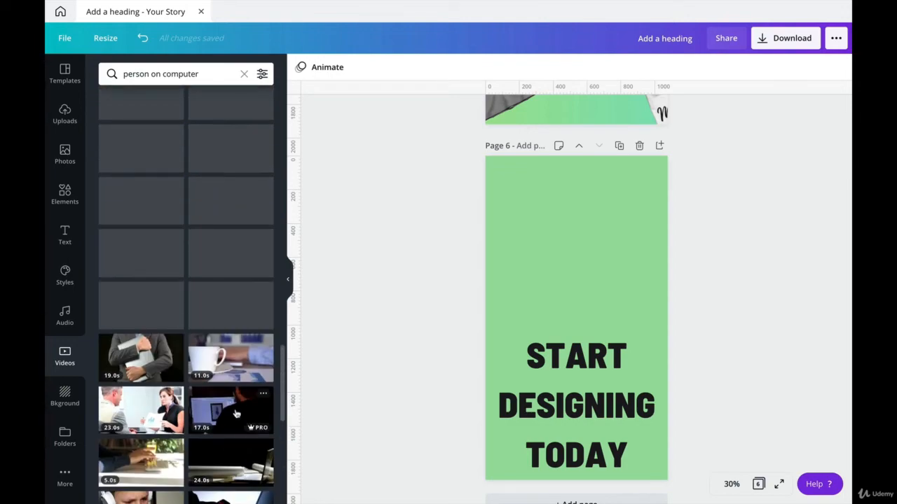
{"action": "scroll", "coordinate": [246, 214], "scroll_direction": "up", "scroll_amount": 5}
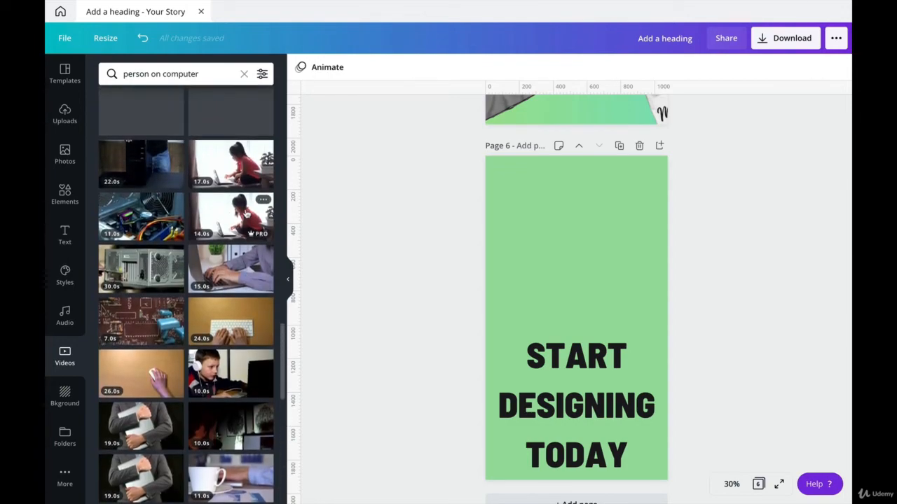
{"action": "scroll", "coordinate": [247, 213], "scroll_direction": "down", "scroll_amount": 5}
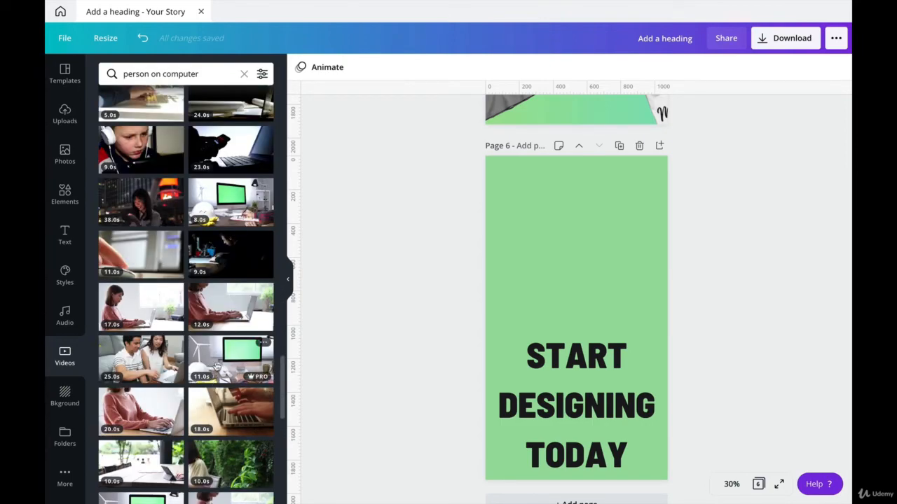
{"action": "left_click_drag", "start_coordinate": [217, 357], "coordinate": [509, 168]}
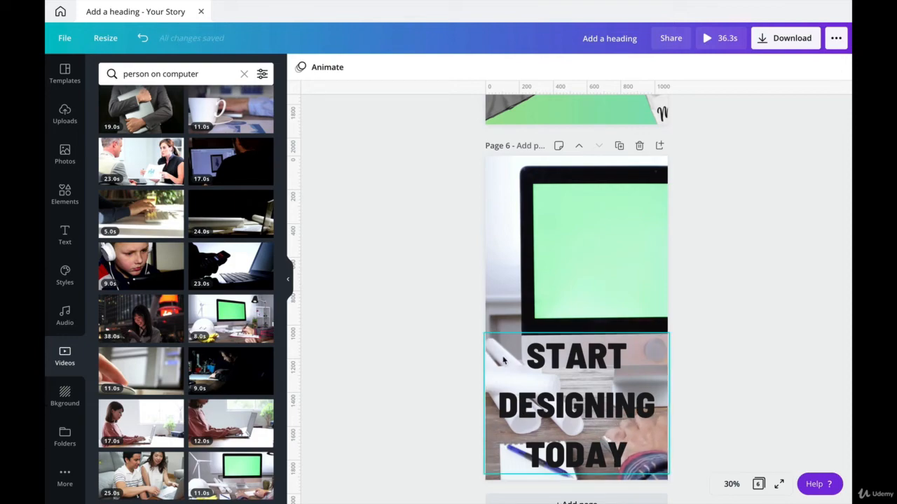
- Enlarge the background video slightly within its crop and shift it so the monitor's green screen spans the full page width
{"action": "double_click", "coordinate": [562, 228]}
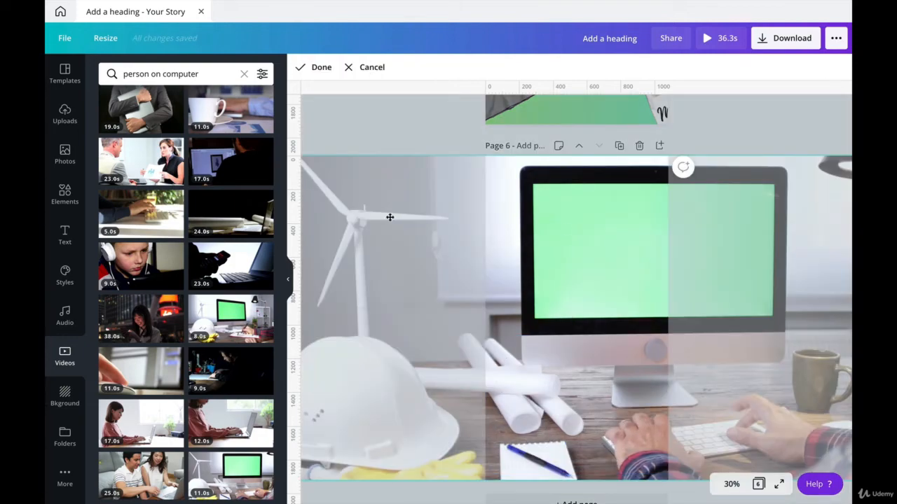
{"action": "scroll", "coordinate": [335, 477], "scroll_direction": "right", "scroll_amount": 1}
{"action": "scroll", "coordinate": [335, 477], "scroll_direction": "down", "scroll_amount": 1}
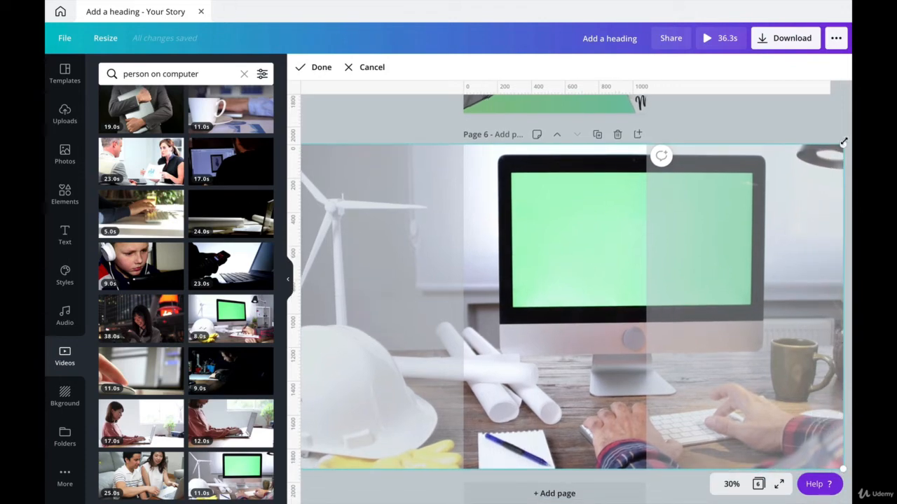
{"action": "left_click_drag", "start_coordinate": [842, 144], "coordinate": [852, 137]}
{"action": "left_click_drag", "start_coordinate": [566, 256], "coordinate": [461, 235]}
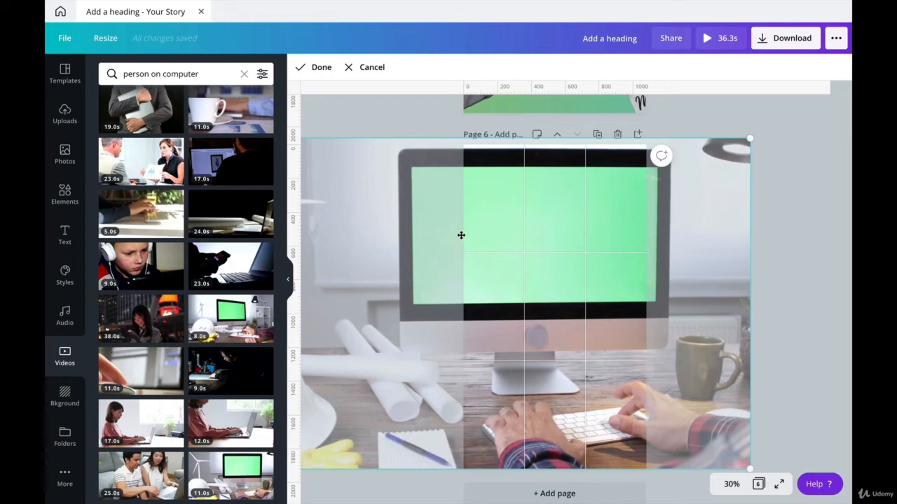
{"action": "left_click", "coordinate": [377, 127]}
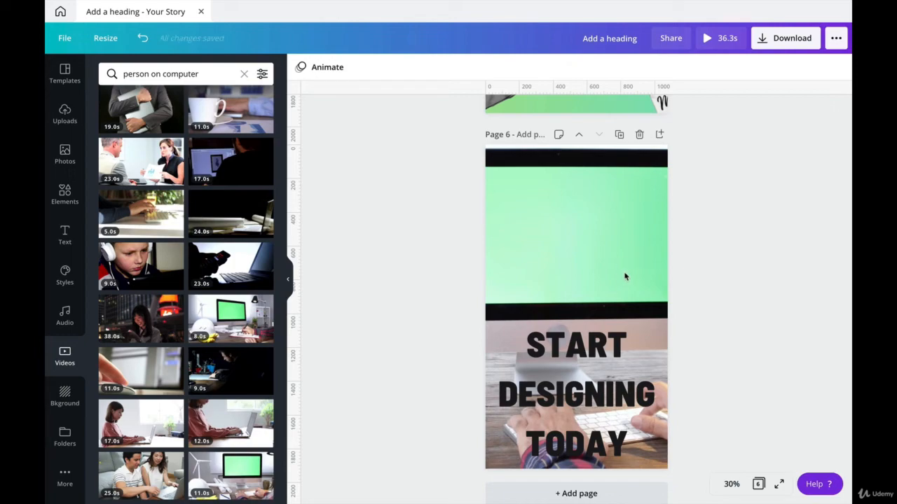
- Place the uploaded T-shirt collage with the Canva logo on page 6, about 1,200 wide, aligned with the green screen's upper-left corner
{"action": "left_click", "coordinate": [65, 115]}
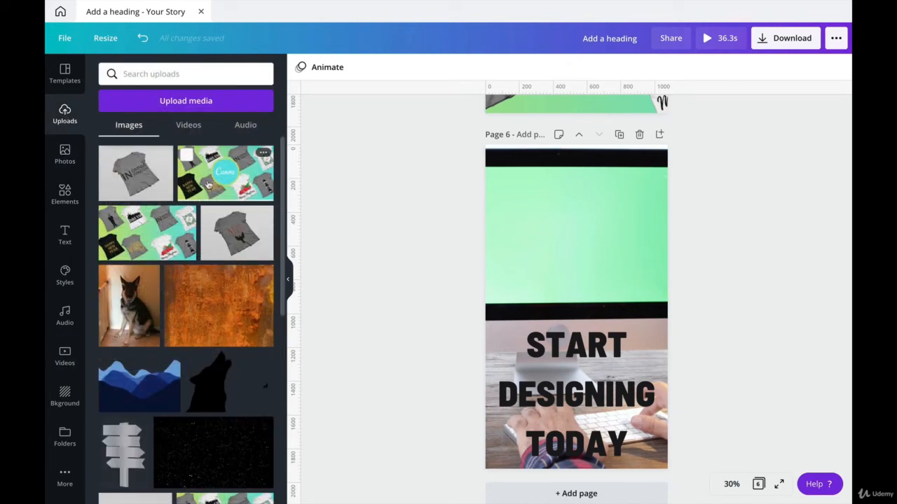
{"action": "left_click_drag", "start_coordinate": [205, 184], "coordinate": [537, 240]}
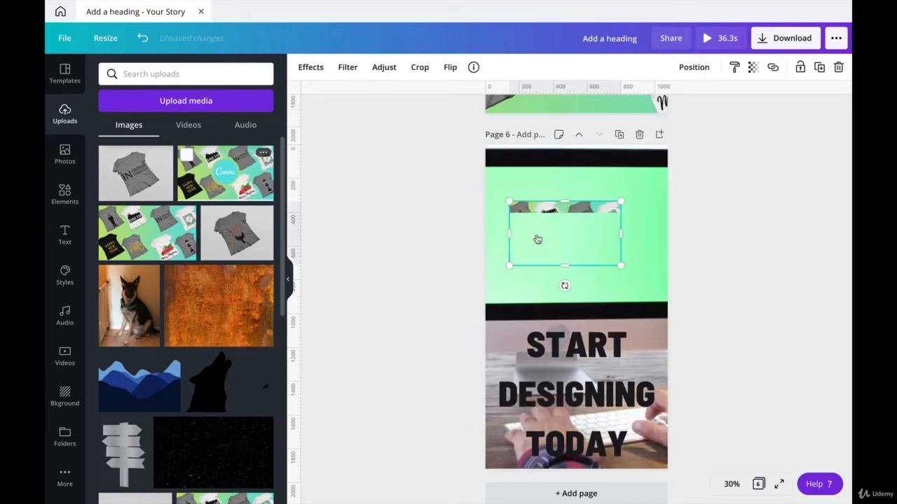
{"action": "left_click_drag", "start_coordinate": [625, 265], "coordinate": [705, 332]}
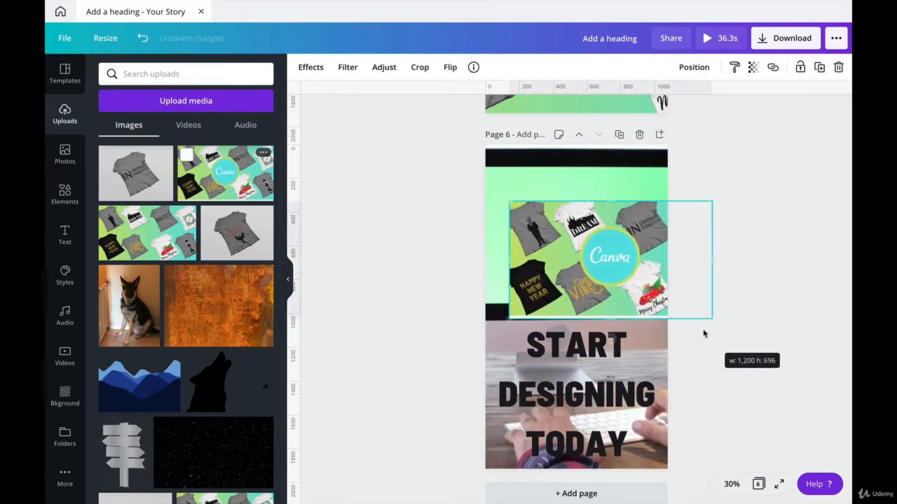
{"action": "left_click_drag", "start_coordinate": [639, 250], "coordinate": [614, 218]}
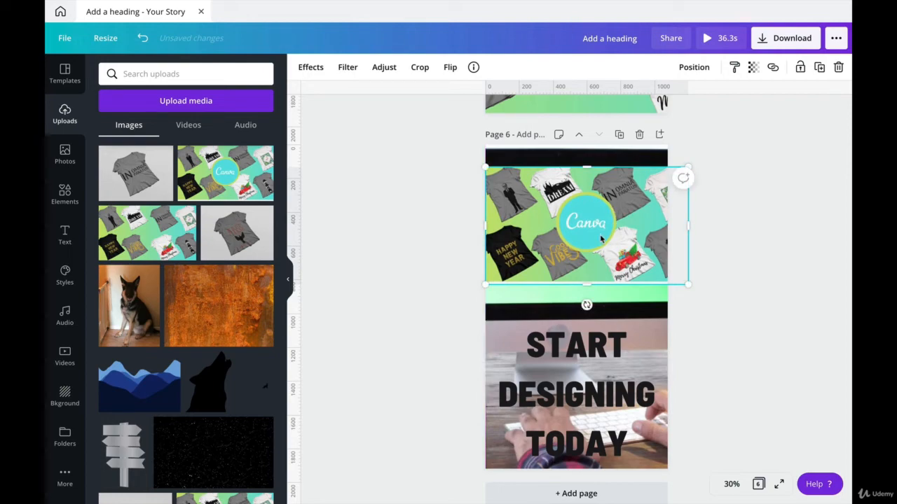
- Enlarge the T-shirt collage to cover the green screen and shift it so the Canva logo sits near the page's center
{"action": "left_click_drag", "start_coordinate": [690, 287], "coordinate": [724, 312]}
{"action": "left_click", "coordinate": [693, 220]}
{"action": "left_click_drag", "start_coordinate": [592, 224], "coordinate": [572, 227]}
{"action": "left_click", "coordinate": [773, 303]}
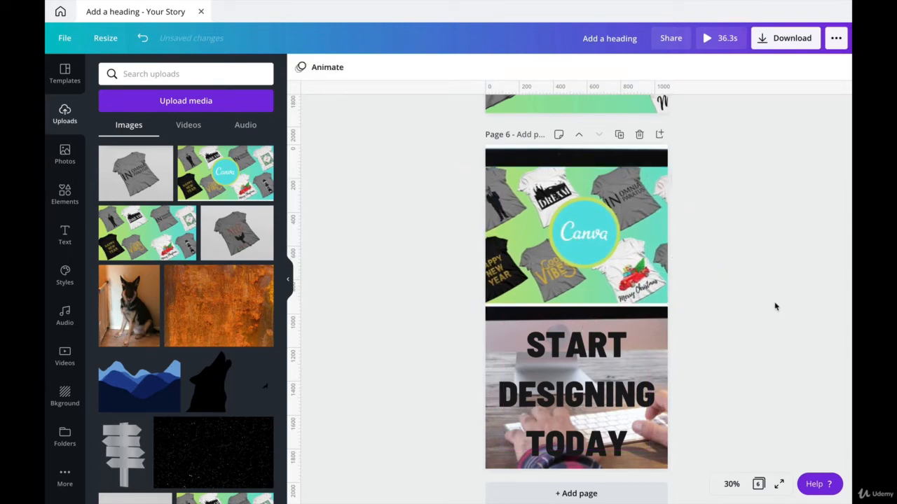
- Trim the T-shirt collage's lower edge to fit the monitor's frame and nudge the collage to center the Canva logo
{"action": "left_click", "coordinate": [614, 248]}
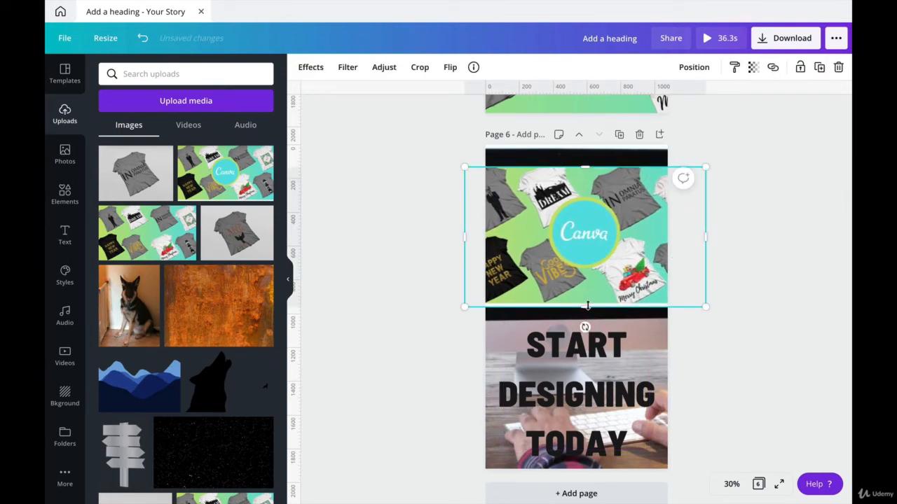
{"action": "left_click_drag", "start_coordinate": [587, 303], "coordinate": [587, 300]}
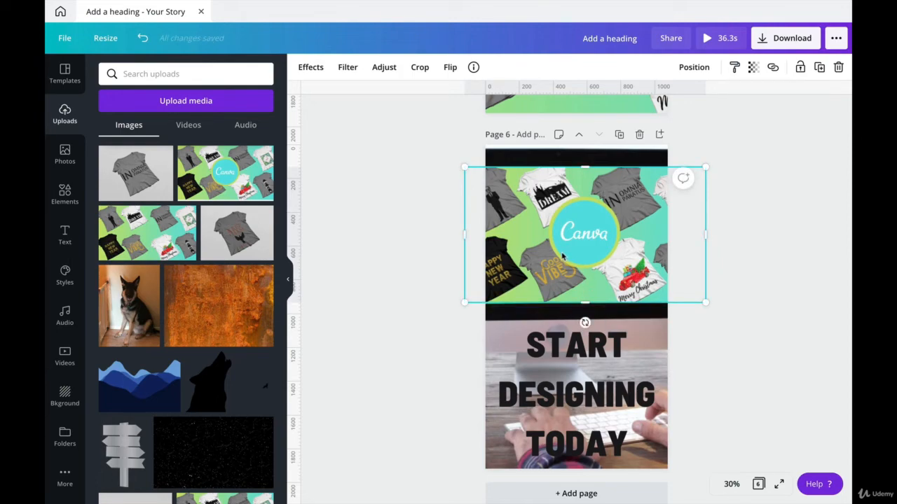
{"action": "left_click_drag", "start_coordinate": [561, 258], "coordinate": [561, 252]}
{"action": "left_click", "coordinate": [775, 286]}
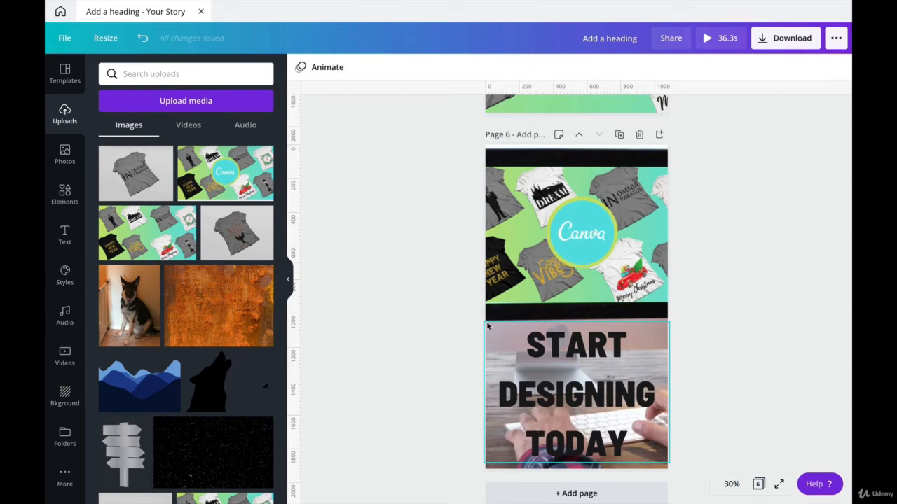
- Search the elements for "square" and place the solid square on page 6 over the T-shirt collage
{"action": "left_click", "coordinate": [59, 191]}
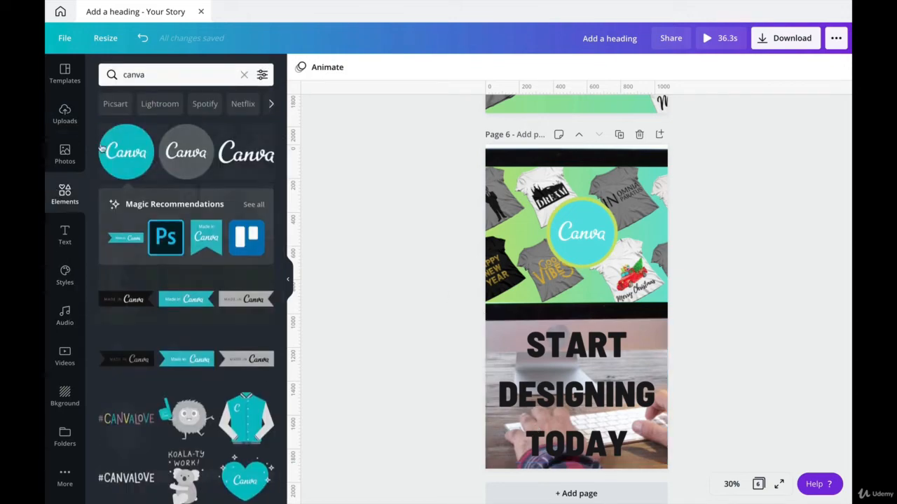
{"action": "left_click", "coordinate": [160, 75]}
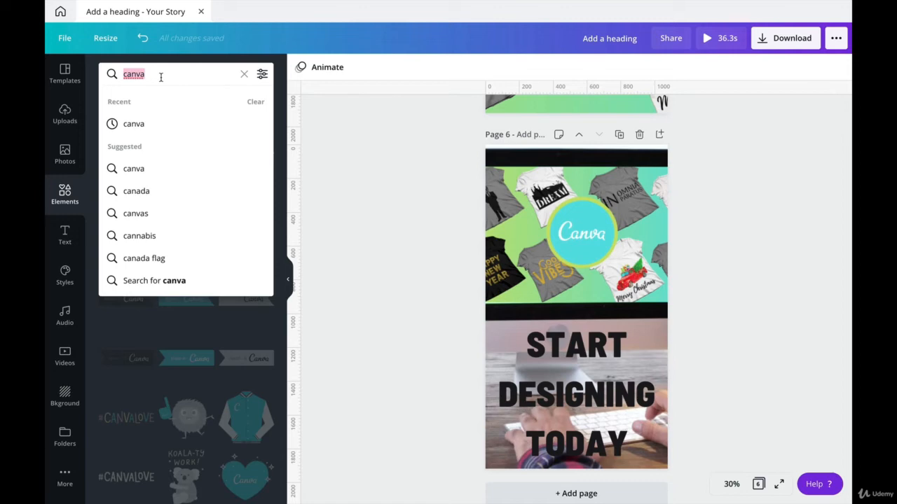
{"action": "type", "text": "squ"}
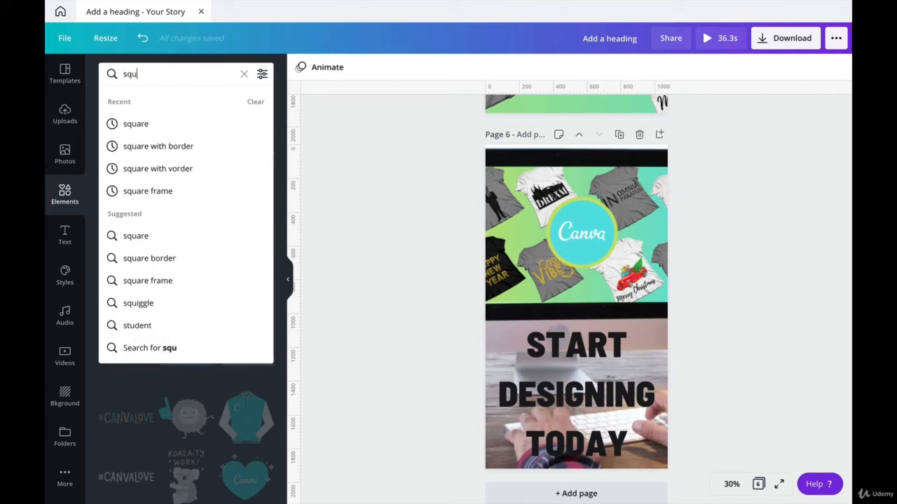
{"action": "left_click", "coordinate": [168, 122]}
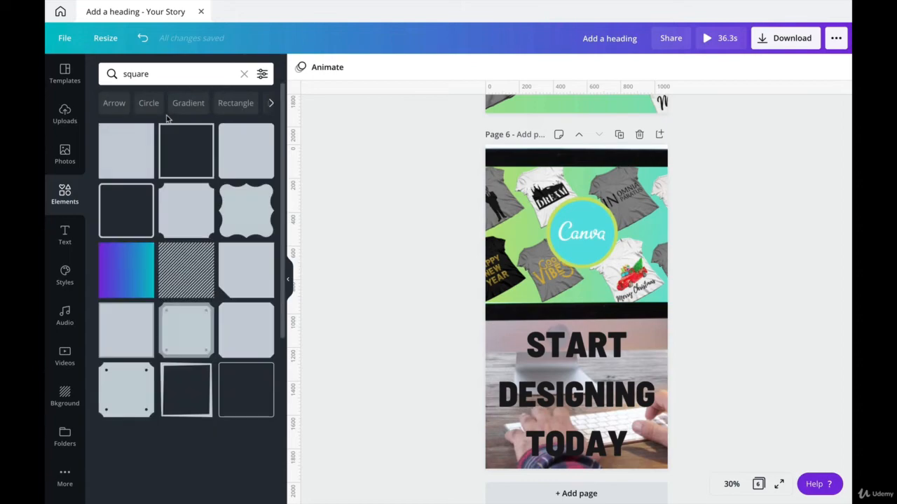
{"action": "left_click_drag", "start_coordinate": [120, 159], "coordinate": [530, 227]}
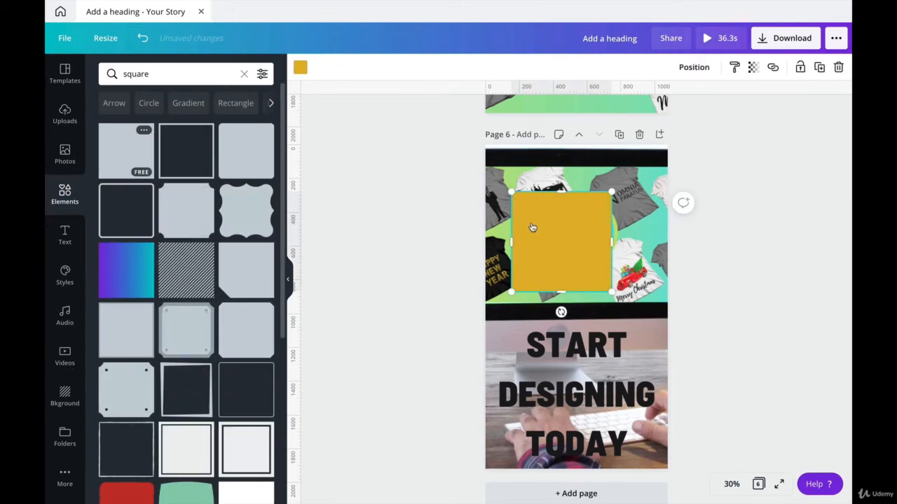
- Color the square white, move it to page 6's upper-left corner and enlarge it to cover the whole page
{"action": "left_click", "coordinate": [300, 68]}
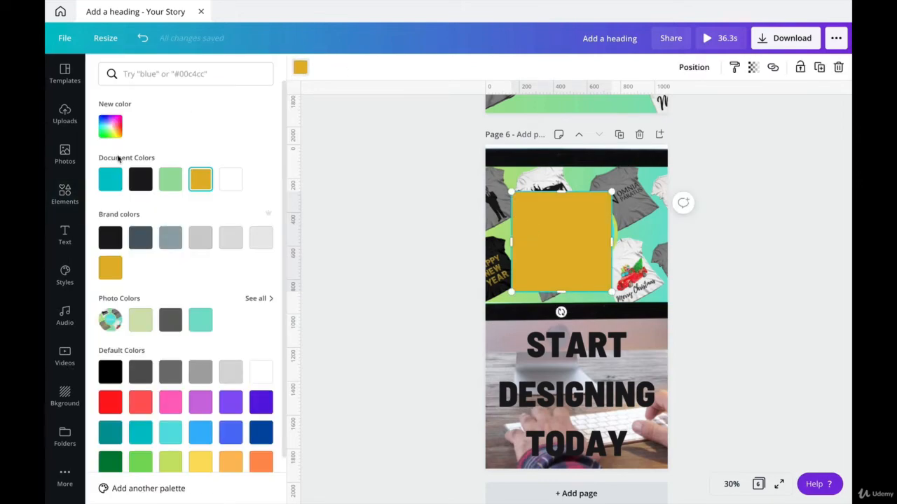
{"action": "left_click", "coordinate": [231, 180]}
{"action": "mouse_move", "coordinate": [530, 200]}
{"action": "left_mouse_down"}
{"action": "mouse_move", "coordinate": [522, 194]}
{"action": "mouse_move", "coordinate": [534, 236]}
{"action": "mouse_move", "coordinate": [524, 189]}
{"action": "left_mouse_up"}
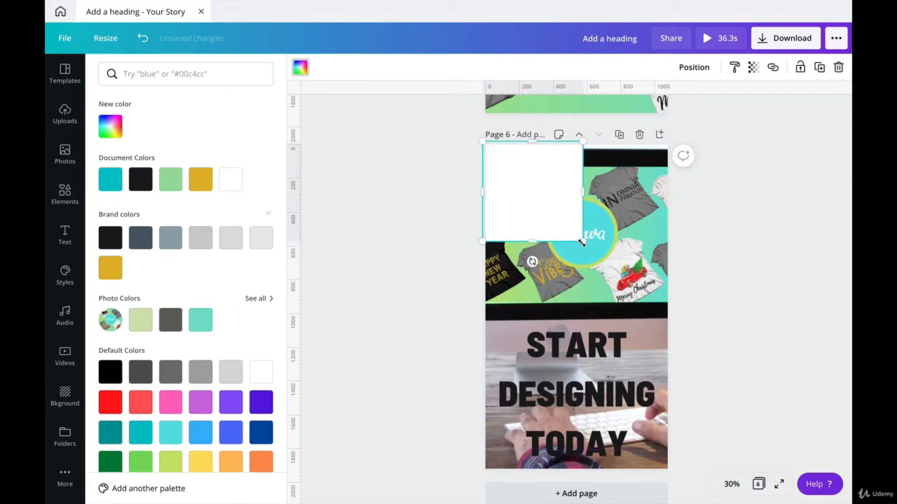
{"action": "left_click_drag", "start_coordinate": [581, 242], "coordinate": [817, 477]}
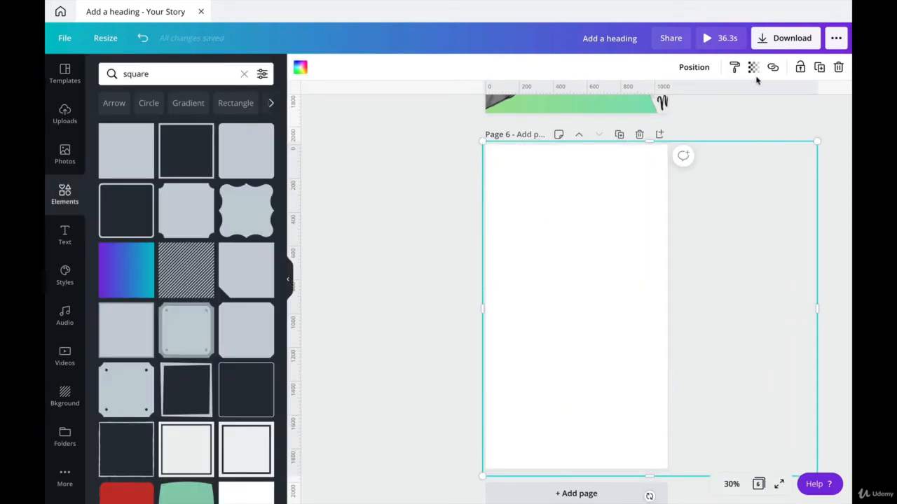
- Set the white square's transparency to 47
{"action": "left_click", "coordinate": [753, 73]}
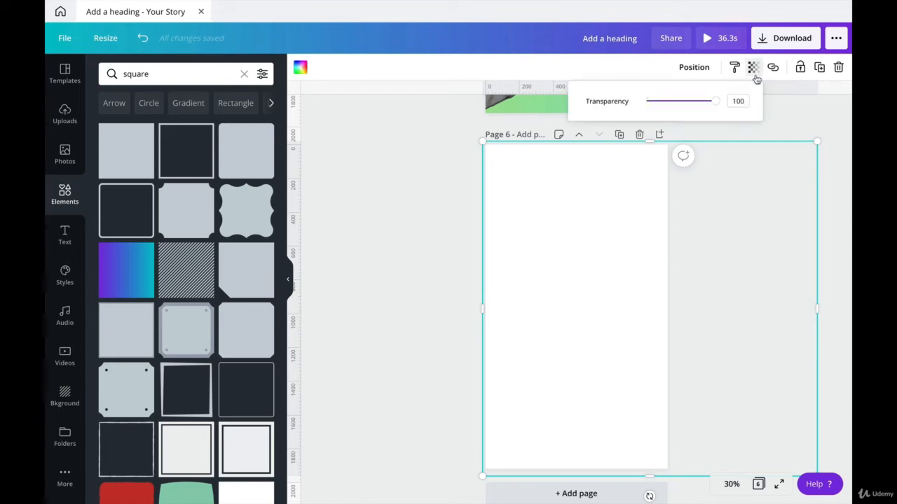
{"action": "left_click_drag", "start_coordinate": [721, 102], "coordinate": [680, 110]}
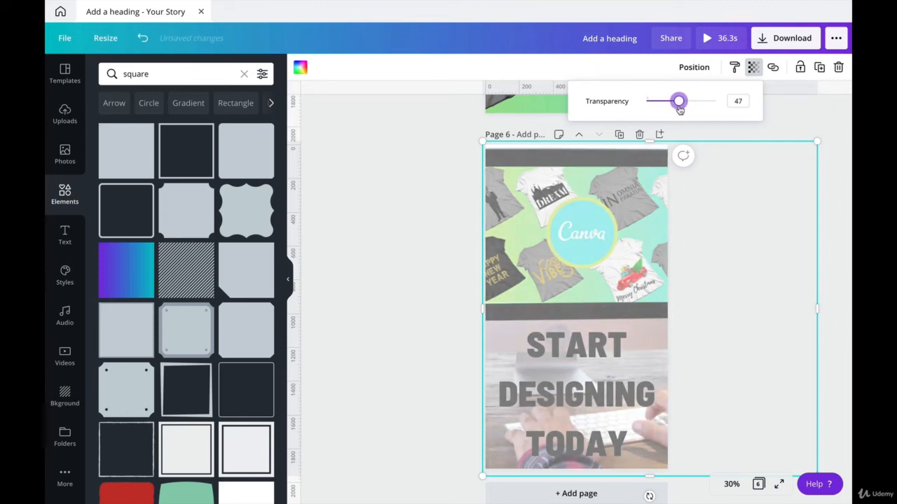
{"action": "left_click", "coordinate": [601, 374]}
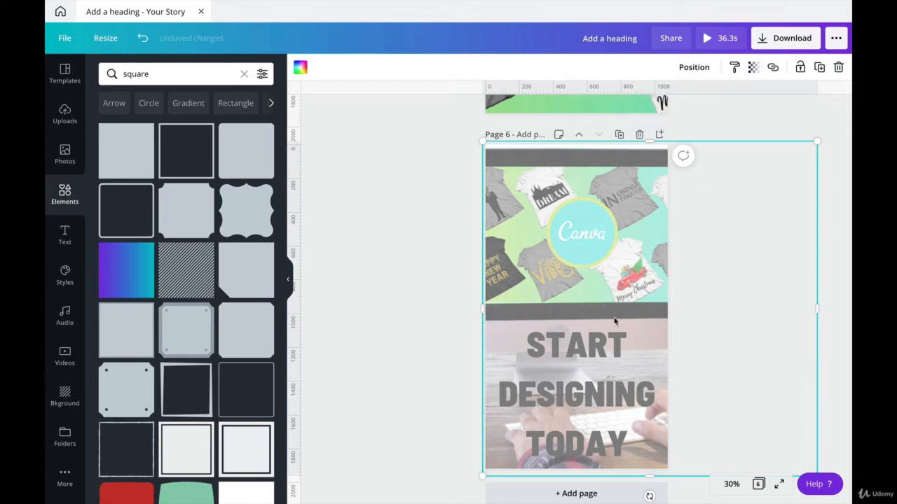
- Send the white overlay backward behind both the "START DESIGNING TODAY" heading and the T-shirt collage
{"action": "left_click", "coordinate": [713, 68]}
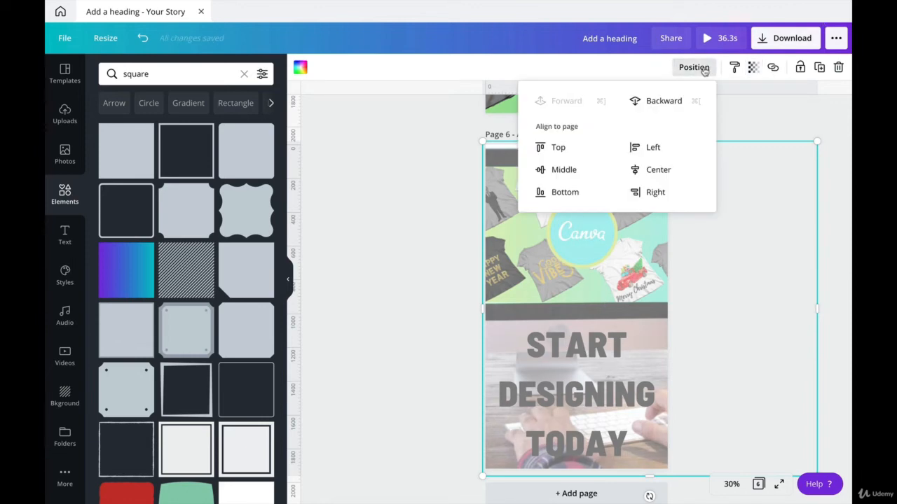
{"action": "left_click", "coordinate": [652, 104]}
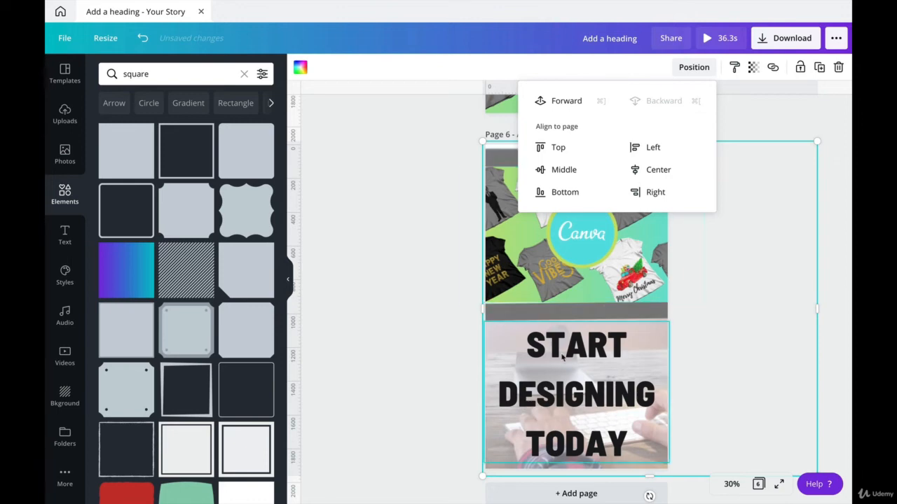
{"action": "left_click", "coordinate": [529, 259]}
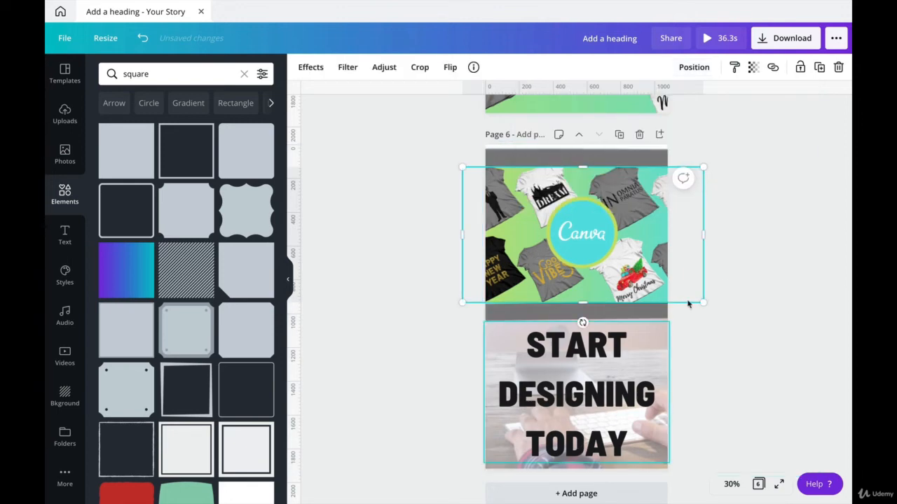
{"action": "left_click", "coordinate": [781, 262]}
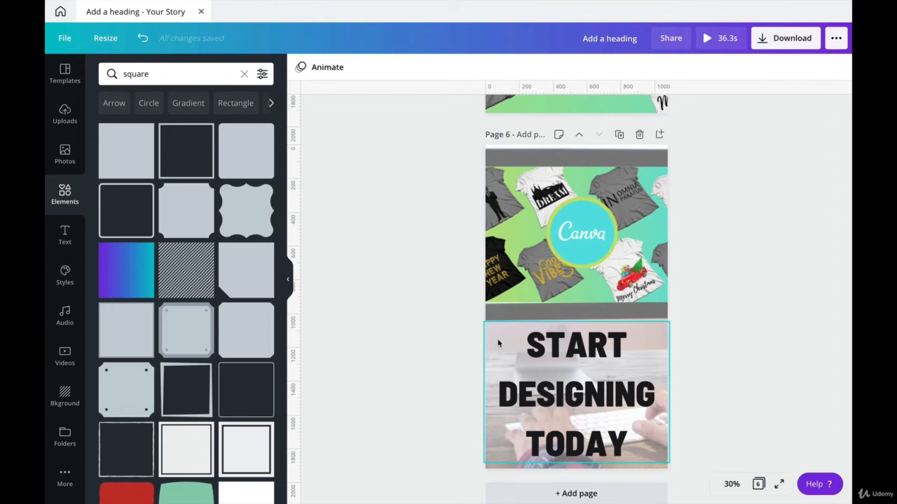
- Send the T-shirt collage one layer backward so it sits behind the white overlay
{"action": "left_click", "coordinate": [543, 238]}
{"action": "left_click", "coordinate": [700, 66]}
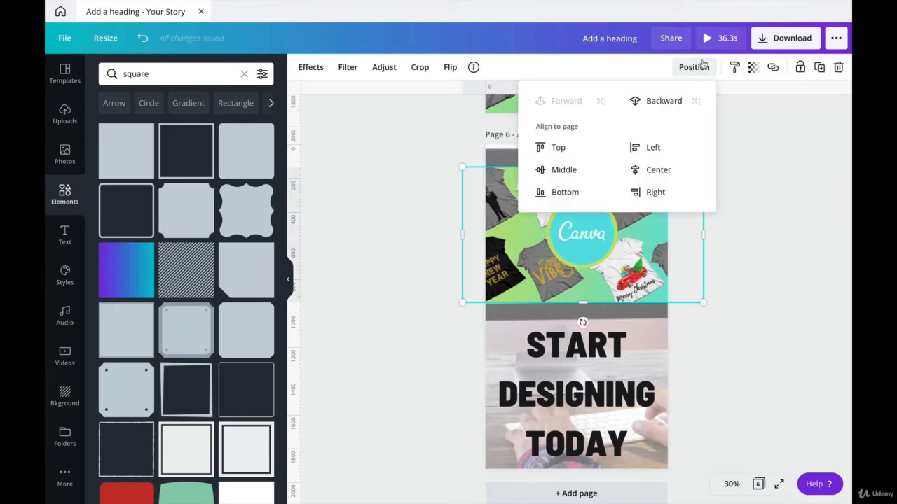
{"action": "left_click", "coordinate": [658, 105]}
{"action": "left_click", "coordinate": [834, 241]}
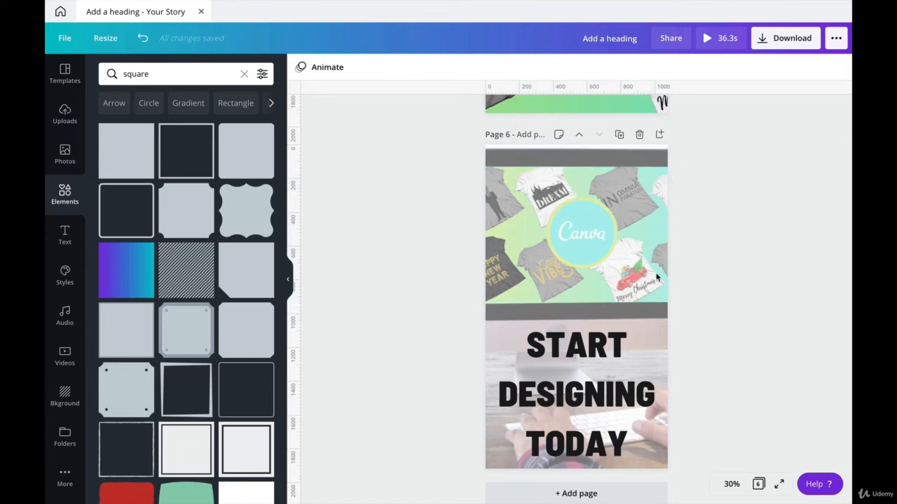
- Add a new page after page 6
{"action": "left_click", "coordinate": [609, 373]}
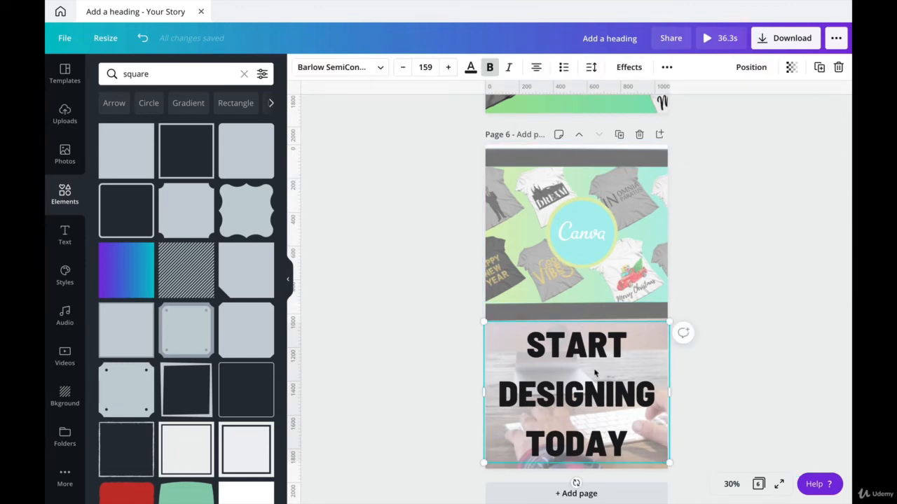
{"action": "scroll", "coordinate": [595, 373], "scroll_direction": "down", "scroll_amount": 1}
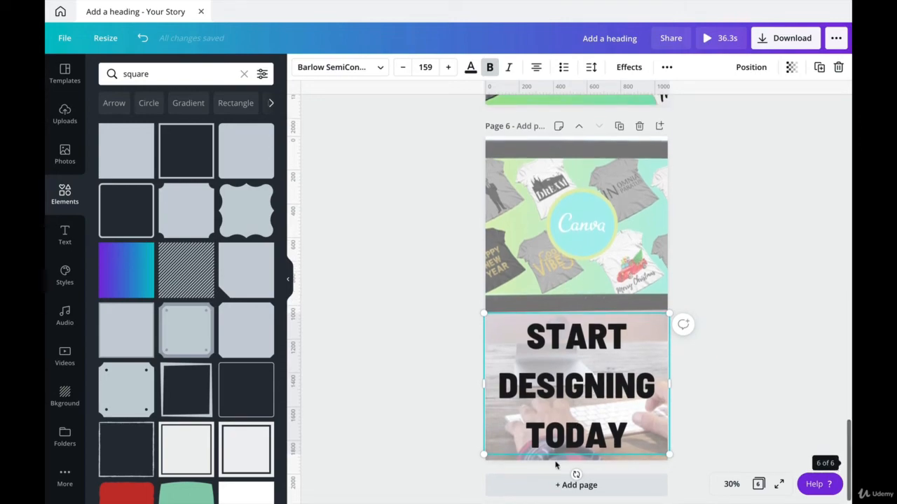
{"action": "left_click", "coordinate": [576, 485]}
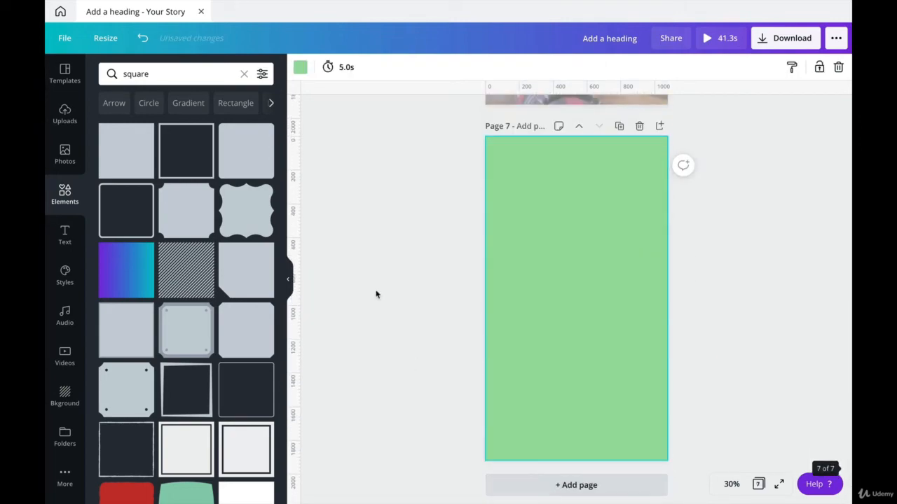
- Copy the "START DESIGNING TODAY" heading from page 6 and paste it onto page 7
{"action": "scroll", "coordinate": [590, 360], "scroll_direction": "up", "scroll_amount": 10}
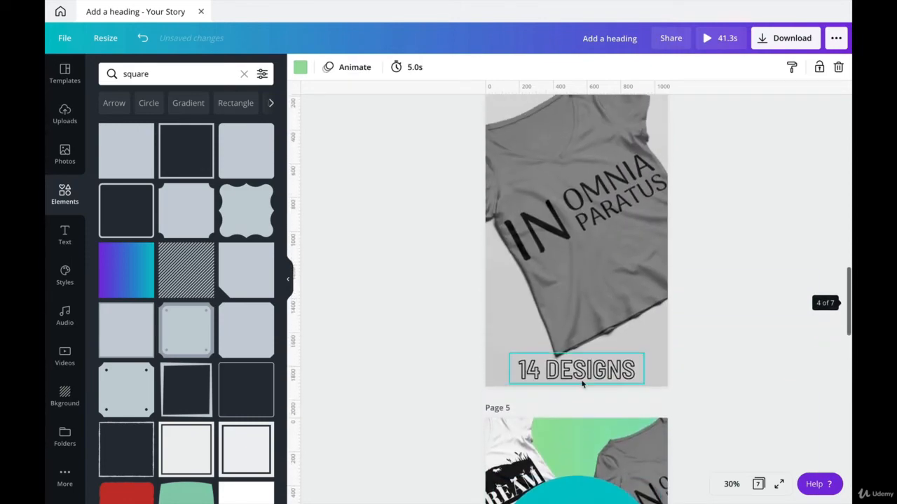
{"action": "left_click", "coordinate": [583, 374]}
{"action": "scroll", "coordinate": [578, 372], "scroll_direction": "down", "scroll_amount": 8}
{"action": "scroll", "coordinate": [574, 371], "scroll_direction": "down", "scroll_amount": 2}
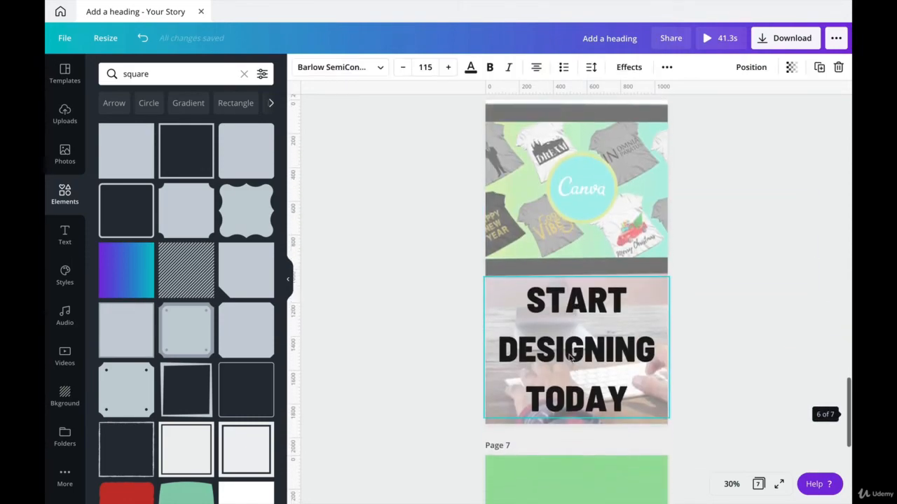
{"action": "left_click", "coordinate": [569, 356]}
{"action": "key", "text": "ctrl+c"}
{"action": "scroll", "coordinate": [569, 356], "scroll_direction": "down", "scroll_amount": 5}
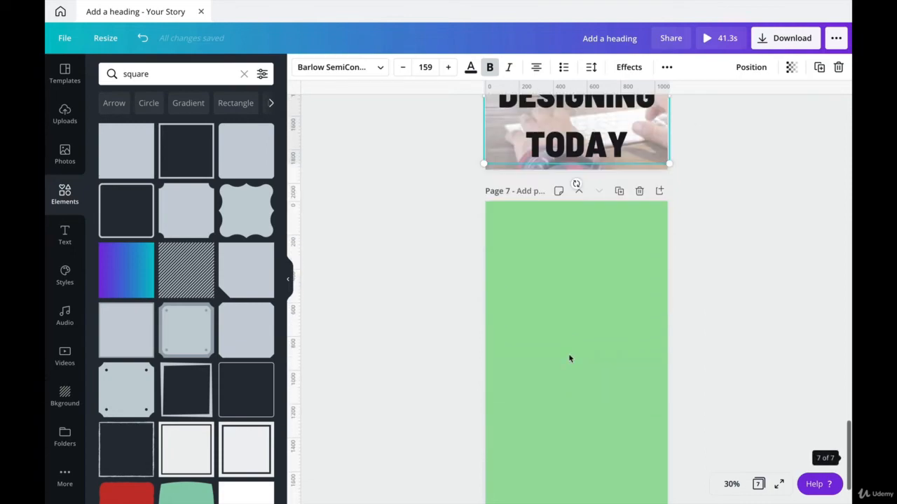
{"action": "left_click", "coordinate": [571, 358]}
{"action": "key", "text": "ctrl+v"}
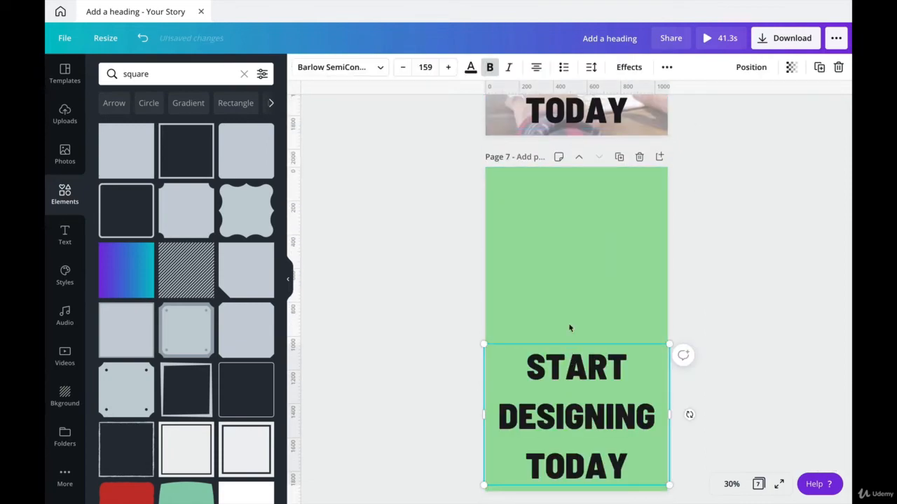
- Move the pasted heading to page 7's middle and replace its text with "T-SHIRT DESIGN FOR BEGINNERS USING CANVA PRO"
{"action": "left_click_drag", "start_coordinate": [569, 361], "coordinate": [571, 265]}
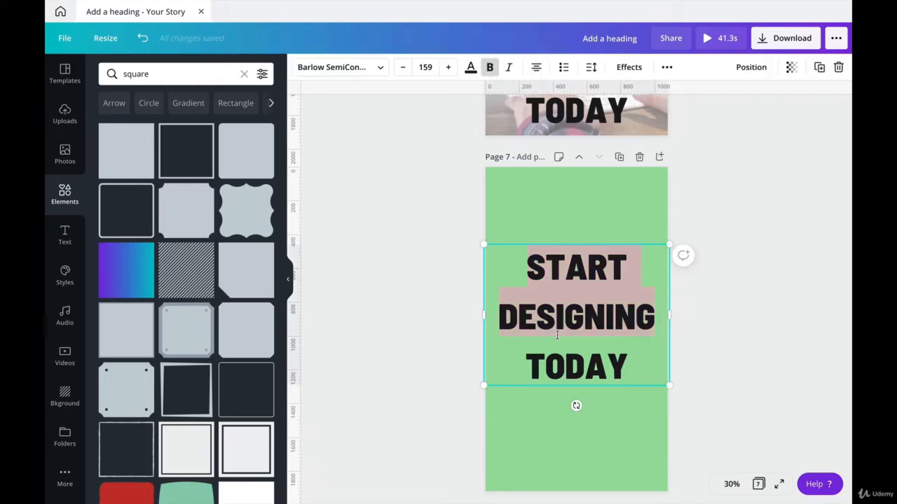
{"action": "left_click_drag", "start_coordinate": [525, 261], "coordinate": [557, 335]}
{"action": "triple_click", "coordinate": [558, 335]}
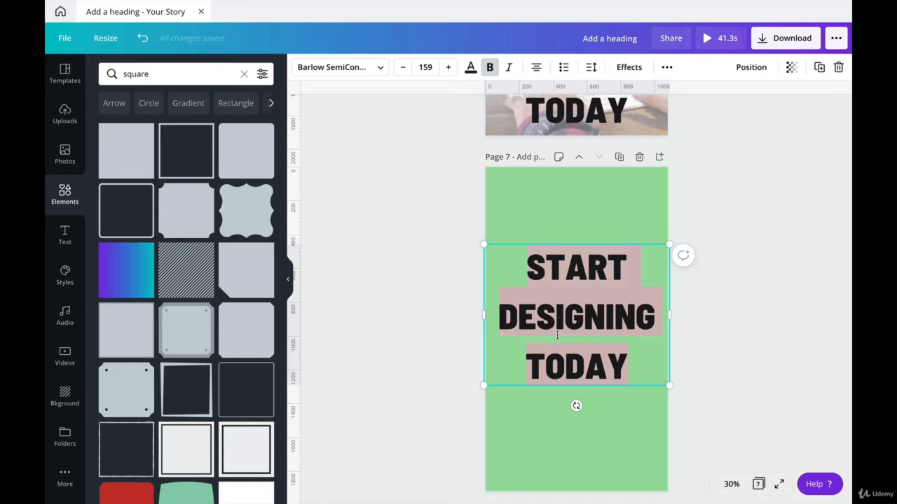
{"action": "type", "text": "T-SHIRT DESIGN FOR BEGINNERS USING CANVA PRO"}
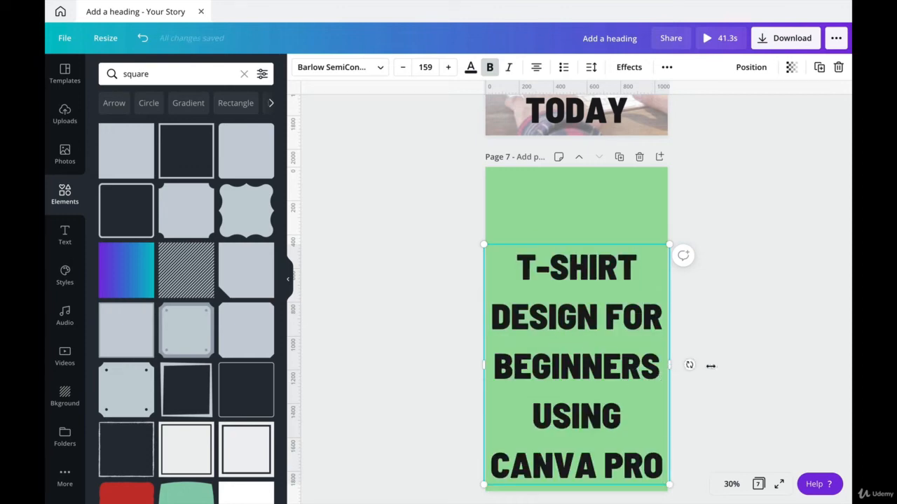
- Widen the heading's box so the text wraps to three lines, and scale it to the page width at font size 91.2
{"action": "left_click_drag", "start_coordinate": [710, 366], "coordinate": [808, 367]}
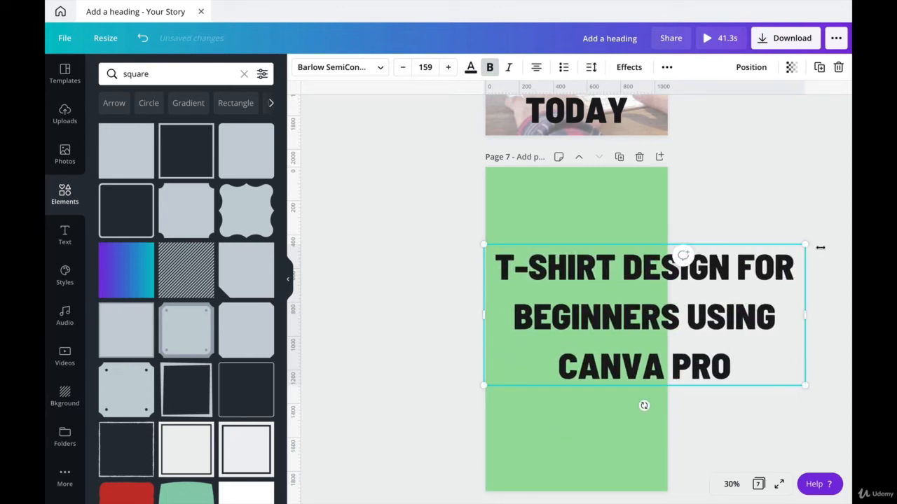
{"action": "left_click_drag", "start_coordinate": [805, 244], "coordinate": [669, 306]}
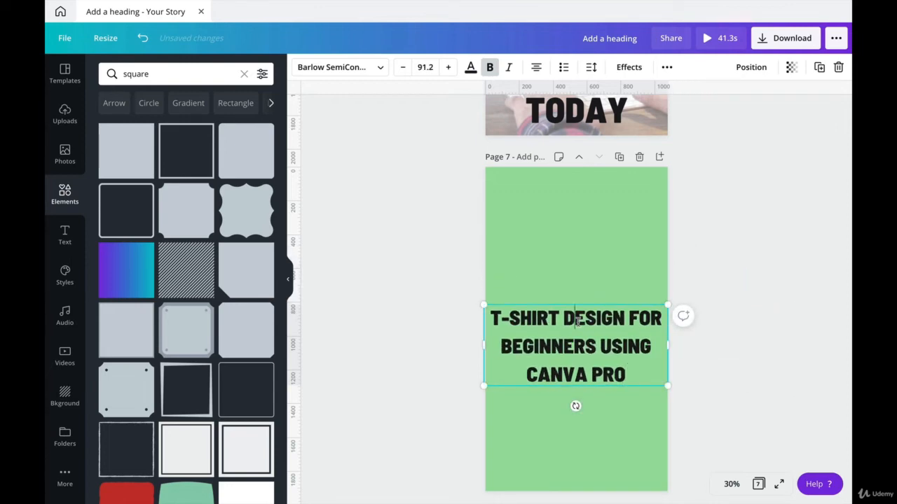
{"action": "left_click", "coordinate": [746, 262]}
- Color the page 7 heading white and raise it slightly above the page's middle
{"action": "left_click", "coordinate": [559, 317]}
{"action": "left_click_drag", "start_coordinate": [559, 318], "coordinate": [559, 271]}
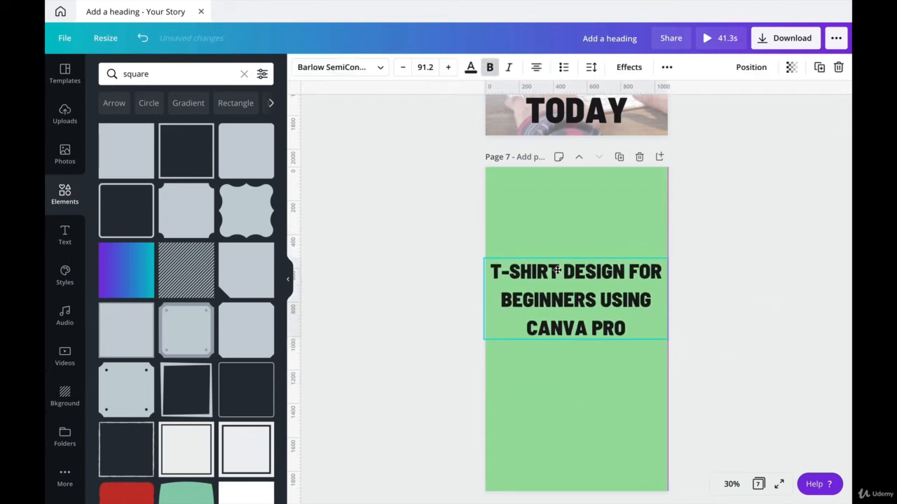
{"action": "left_click", "coordinate": [468, 74]}
{"action": "left_click", "coordinate": [209, 182]}
{"action": "left_click", "coordinate": [717, 406]}
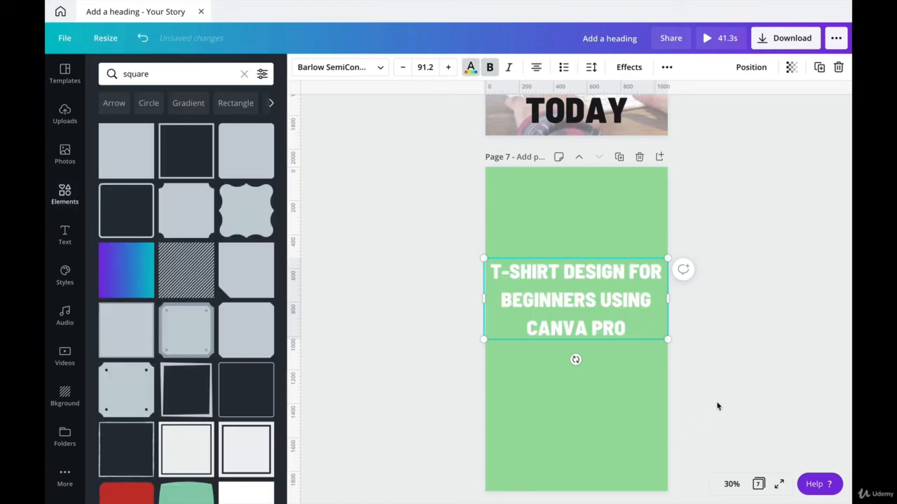
{"action": "left_click_drag", "start_coordinate": [568, 296], "coordinate": [566, 286]}
{"action": "left_click", "coordinate": [603, 368]}
{"action": "left_click", "coordinate": [585, 320]}
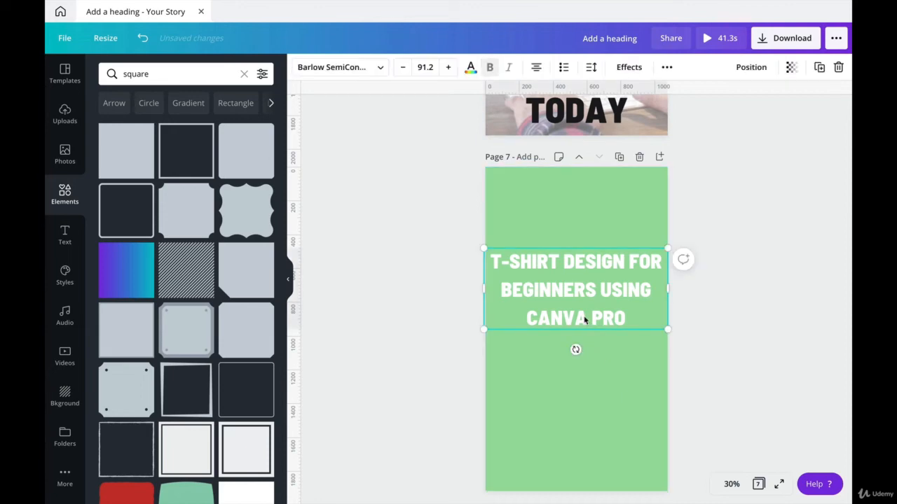
{"action": "left_click_drag", "start_coordinate": [585, 320], "coordinate": [585, 316]}
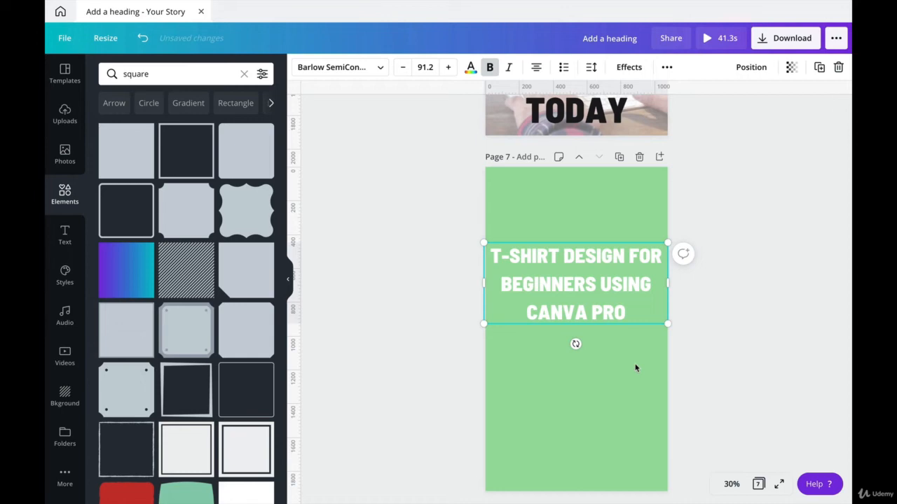
- Duplicate the page 7 title, place the copy below the original, and replace its text with "LINK IN BIO"
{"action": "key", "text": "ctrl+d"}
{"action": "left_click_drag", "start_coordinate": [588, 289], "coordinate": [581, 376]}
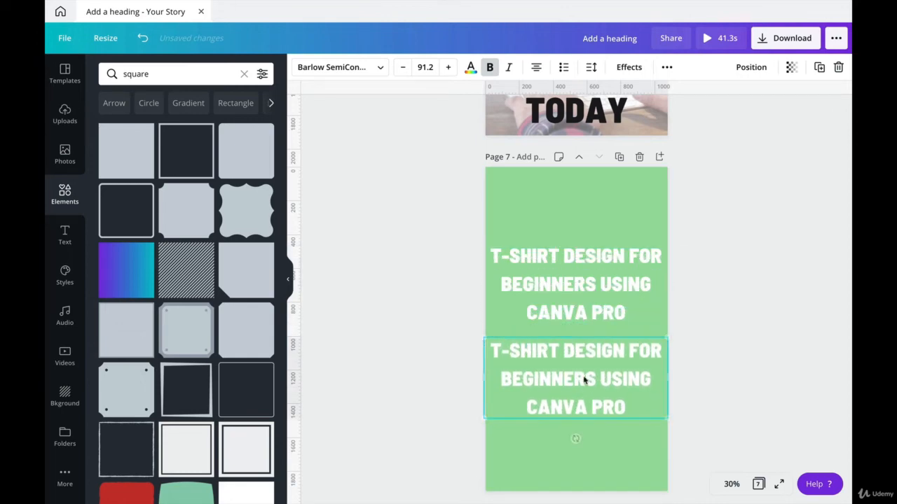
{"action": "double_click", "coordinate": [542, 404]}
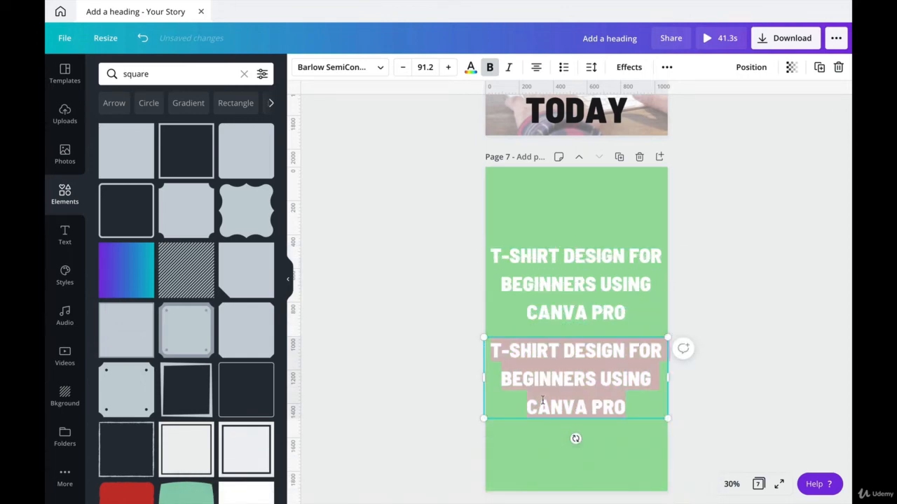
{"action": "type", "text": "LIN"}
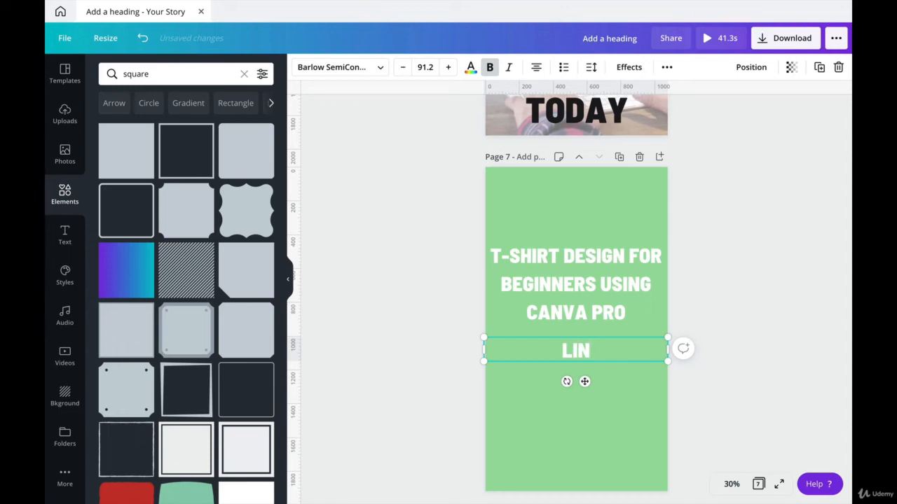
{"action": "type", "text": "K IN BIO"}
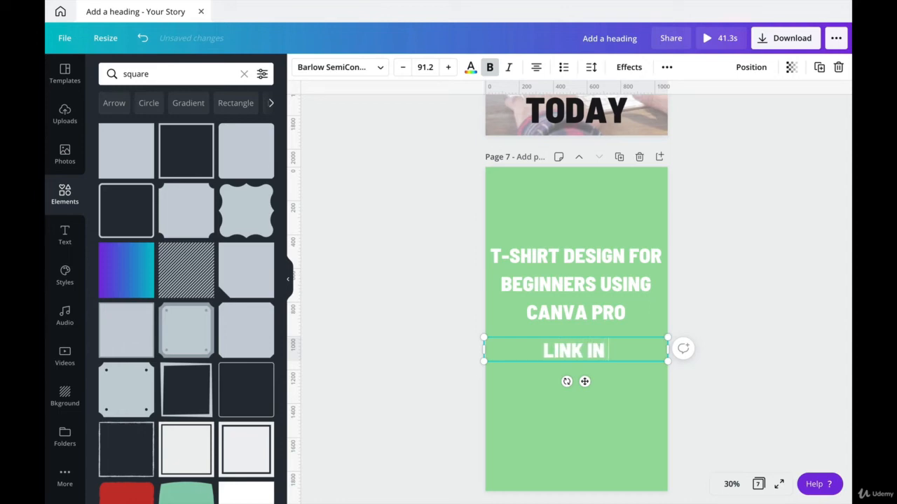
- Rewrap the page 7 title onto two lines at font size 62.9, and move it and "LINK IN BIO" slightly up
{"action": "left_click", "coordinate": [581, 281]}
{"action": "left_click_drag", "start_coordinate": [670, 283], "coordinate": [754, 284]}
{"action": "left_click_drag", "start_coordinate": [750, 244], "coordinate": [667, 258]}
{"action": "left_click", "coordinate": [721, 285]}
{"action": "left_click_drag", "start_coordinate": [539, 276], "coordinate": [537, 265]}
{"action": "left_click_drag", "start_coordinate": [584, 350], "coordinate": [584, 343]}
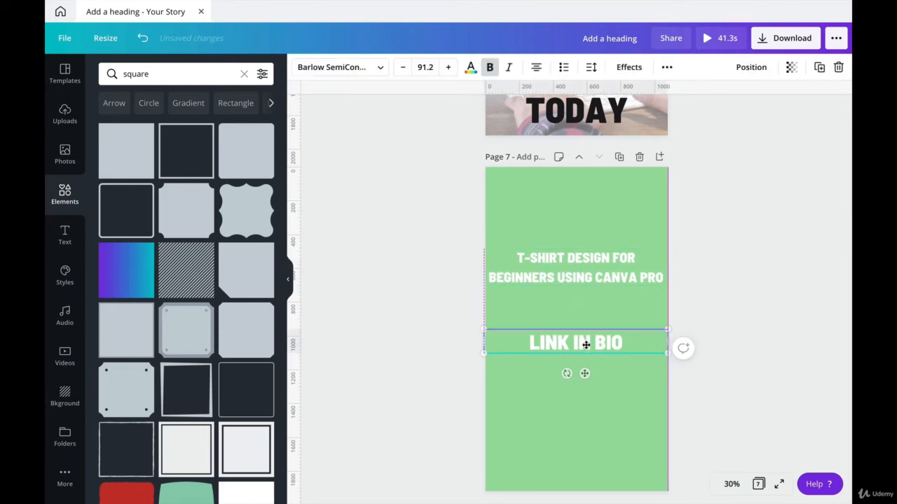
{"action": "left_click", "coordinate": [590, 409]}
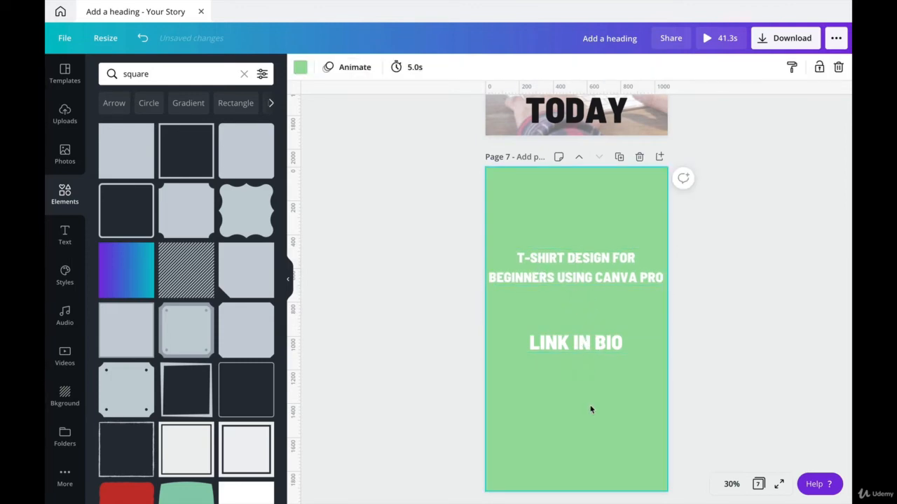
- Add a pasted music credit for "Little Joy" near the bottom of page 7, with a line break after "MUSIC"
{"action": "left_click", "coordinate": [580, 343]}
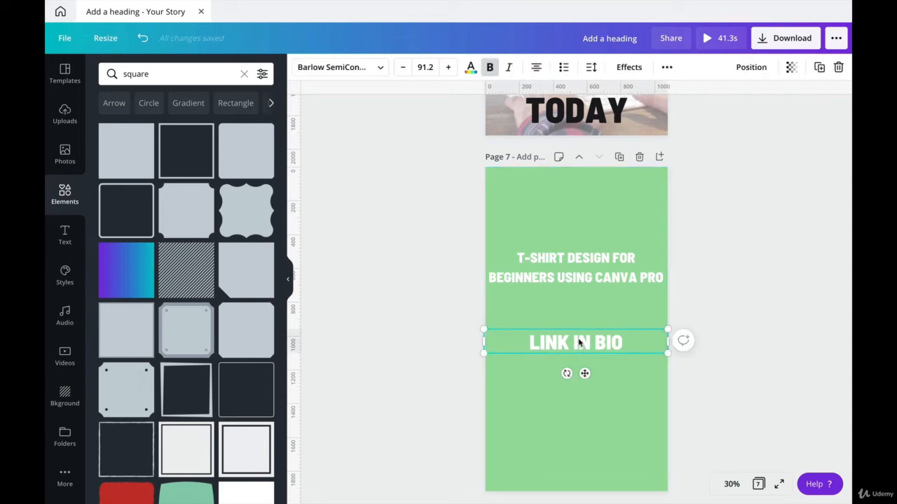
{"action": "key", "text": "super+v"}
{"action": "left_click_drag", "start_coordinate": [576, 343], "coordinate": [574, 467]}
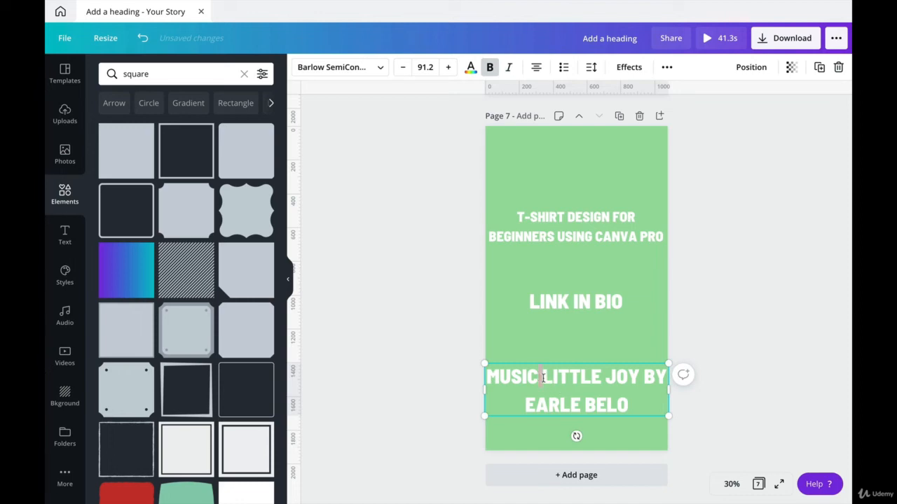
{"action": "key", "text": "Return"}
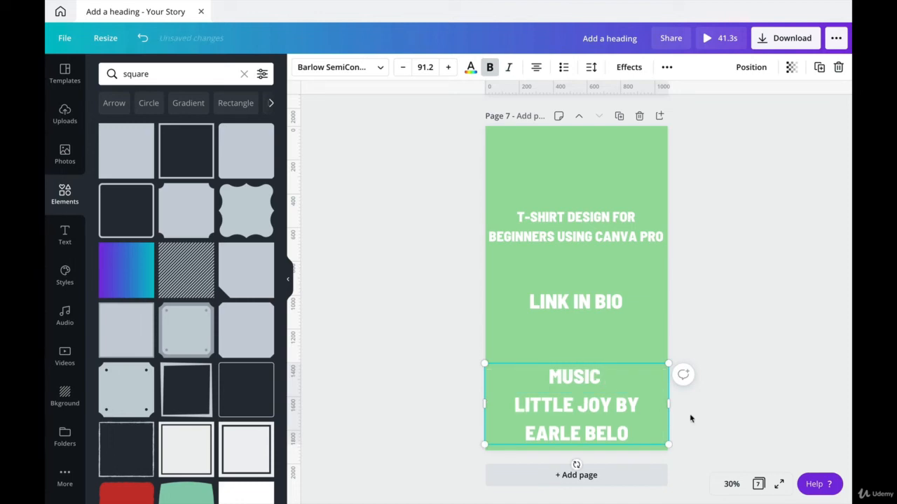
- Widen and shrink the music credit so it fits on two lines, and center it at the bottom of page 7
{"action": "left_click_drag", "start_coordinate": [668, 404], "coordinate": [725, 405]}
{"action": "left_click_drag", "start_coordinate": [726, 364], "coordinate": [637, 383]}
{"action": "left_click", "coordinate": [560, 419]}
{"action": "left_click_drag", "start_coordinate": [560, 418], "coordinate": [574, 444]}
- Rewrap the page 7 title onto three lines, enlarge it to font size 103, and center it on the page
{"action": "left_click", "coordinate": [568, 238]}
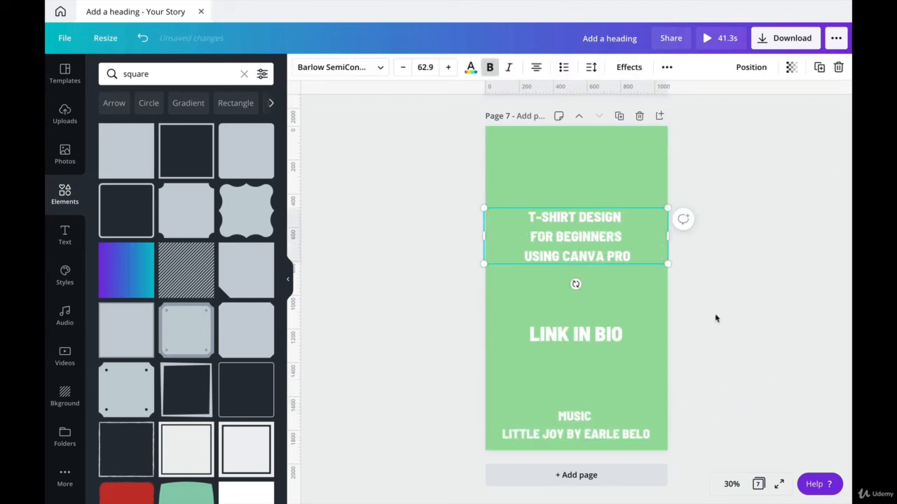
{"action": "left_click_drag", "start_coordinate": [665, 263], "coordinate": [770, 312]}
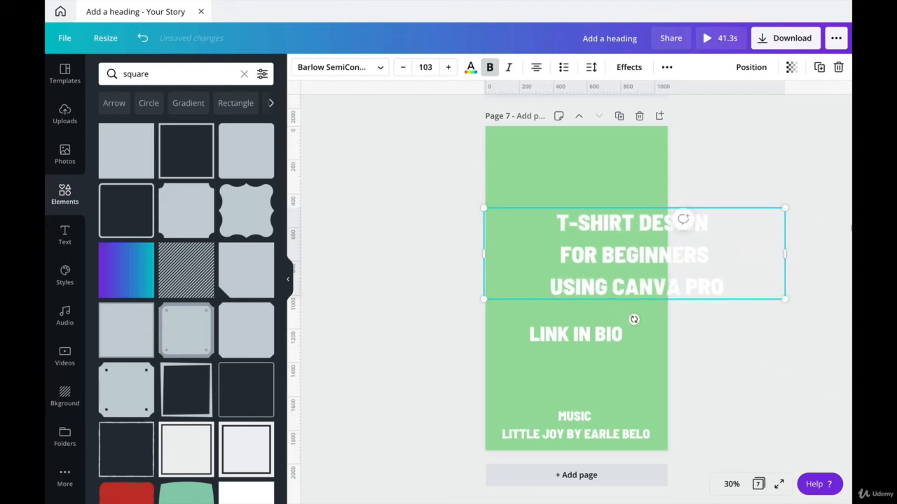
{"action": "key", "text": "Escape"}
{"action": "left_click_drag", "start_coordinate": [633, 253], "coordinate": [575, 251]}
{"action": "left_click", "coordinate": [765, 177]}
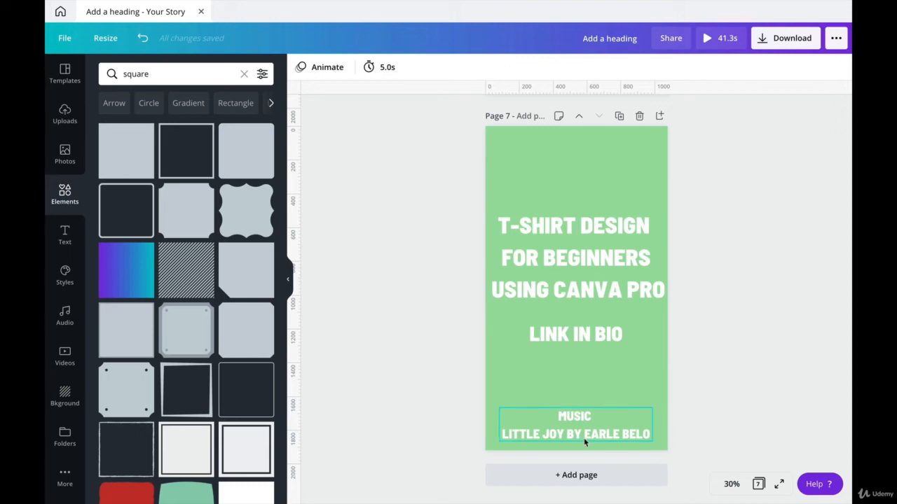
- Search the audio library for "little joy", add the Little Joy track to the design, and pause its playback
{"action": "left_click", "coordinate": [63, 317]}
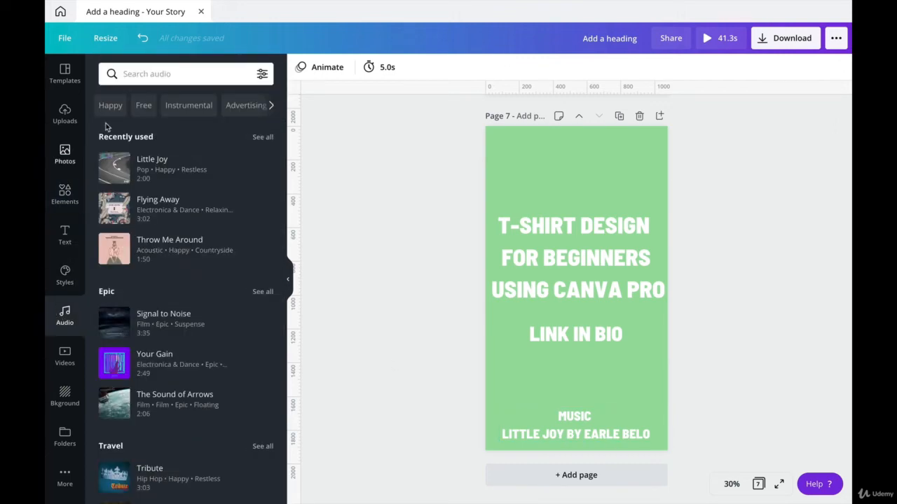
{"action": "left_click", "coordinate": [175, 73]}
{"action": "type", "text": "lit"}
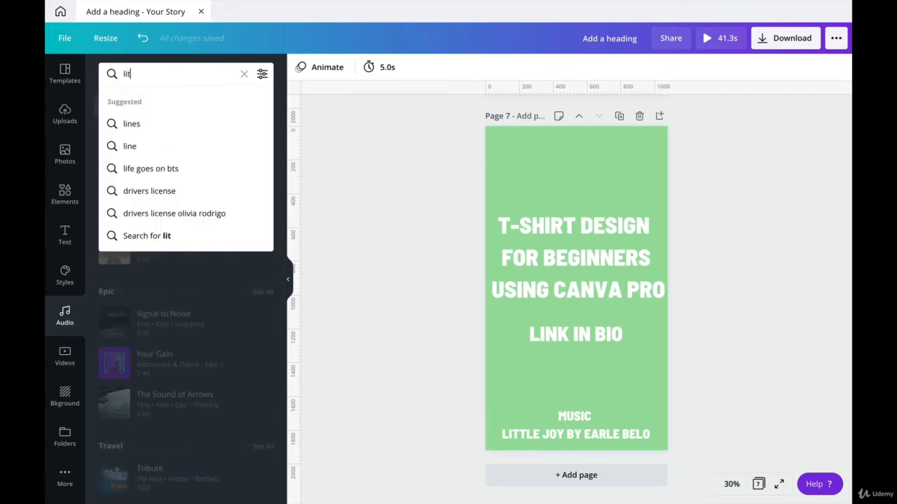
{"action": "type", "text": "tle joy"}
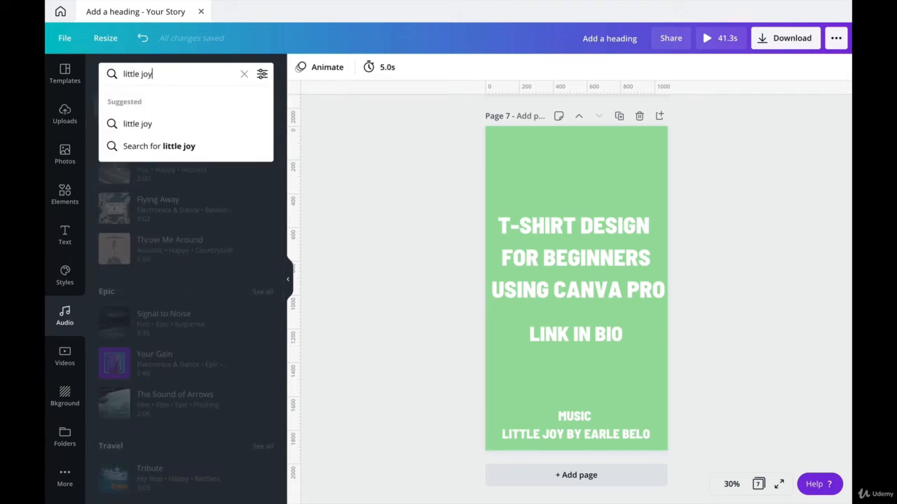
{"action": "key", "text": "Return"}
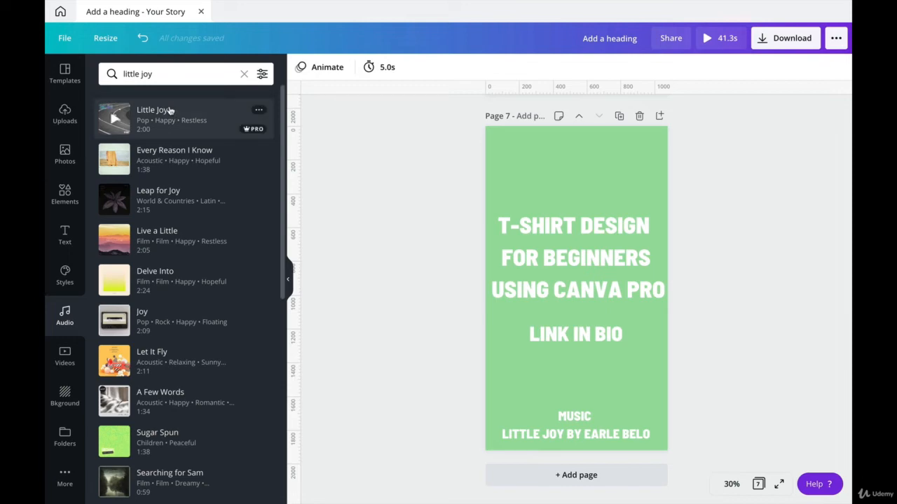
{"action": "left_click", "coordinate": [170, 111]}
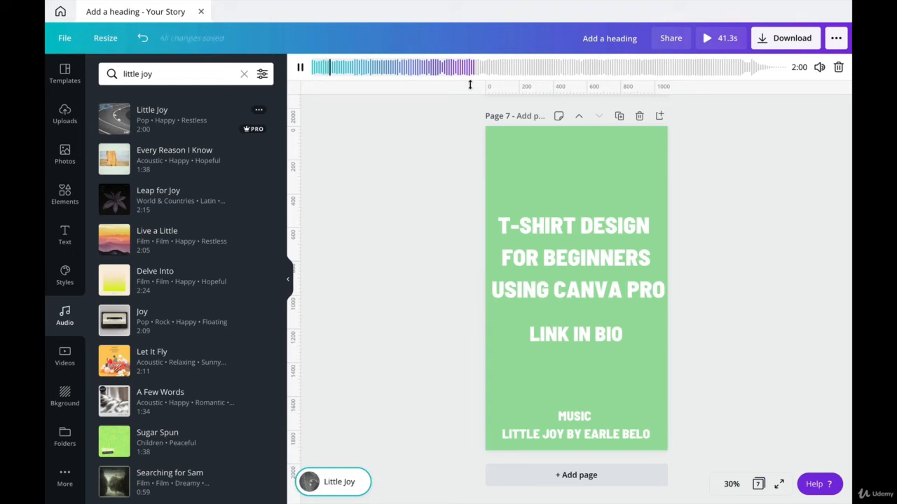
{"action": "left_click", "coordinate": [300, 69]}
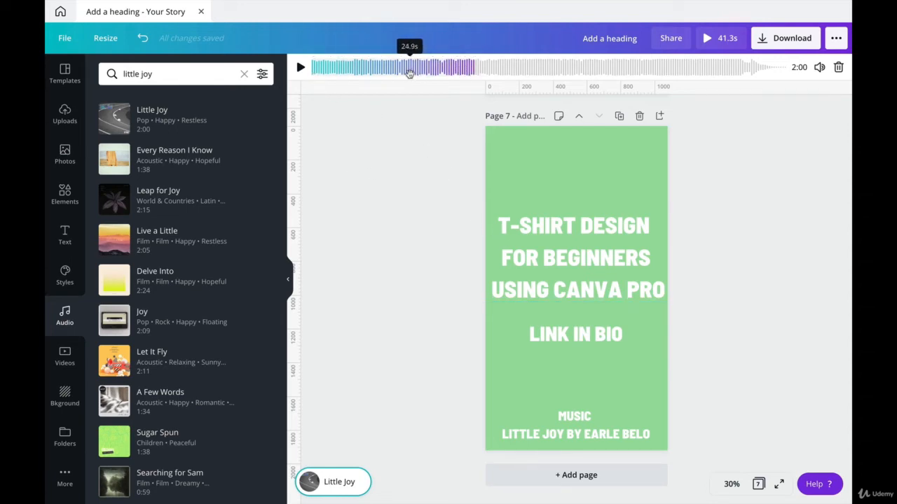
- Preview later sections of the Little Joy track, return the used segment to the track's start, and pause it
{"action": "left_click_drag", "start_coordinate": [410, 73], "coordinate": [728, 70]}
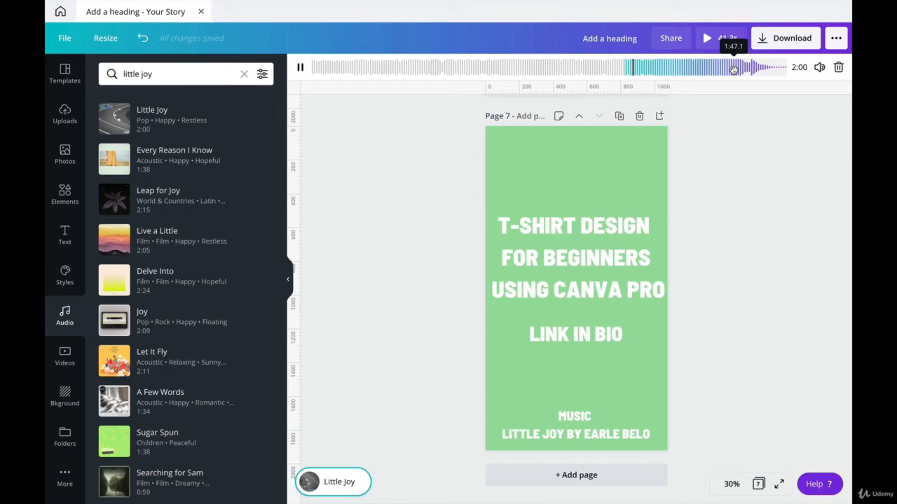
{"action": "left_click_drag", "start_coordinate": [682, 72], "coordinate": [743, 68]}
{"action": "left_click_drag", "start_coordinate": [667, 68], "coordinate": [313, 69]}
{"action": "left_click", "coordinate": [300, 68]}
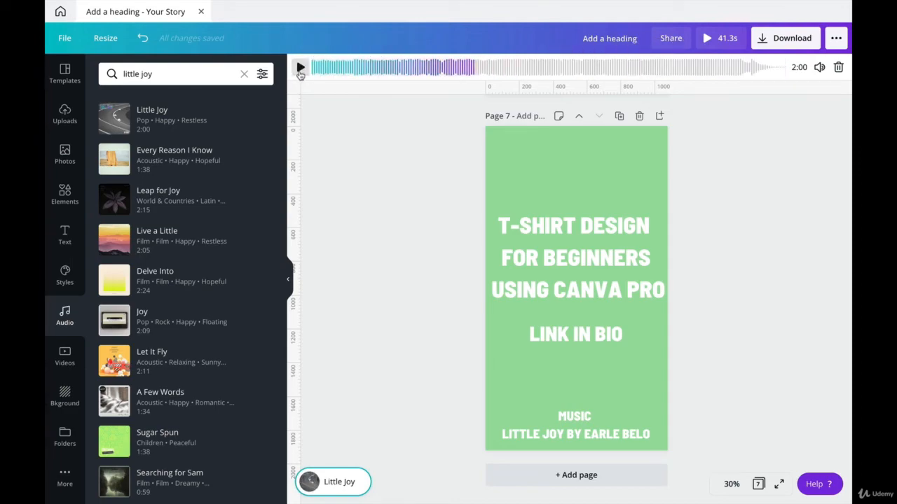
- Try the Block, Fade and Pan animations on page 1, "ARE YOU READY", and apply Block
{"action": "scroll", "coordinate": [451, 303], "scroll_direction": "up", "scroll_amount": 20}
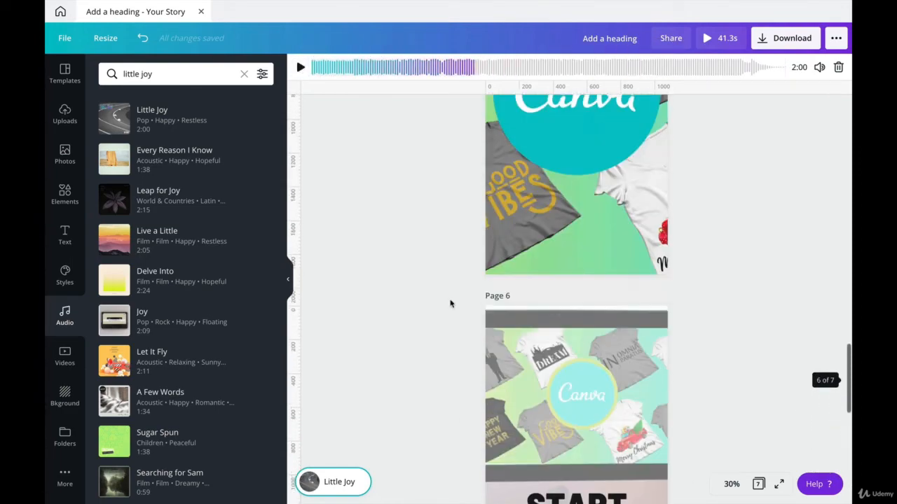
{"action": "scroll", "coordinate": [451, 303], "scroll_direction": "up", "scroll_amount": 5}
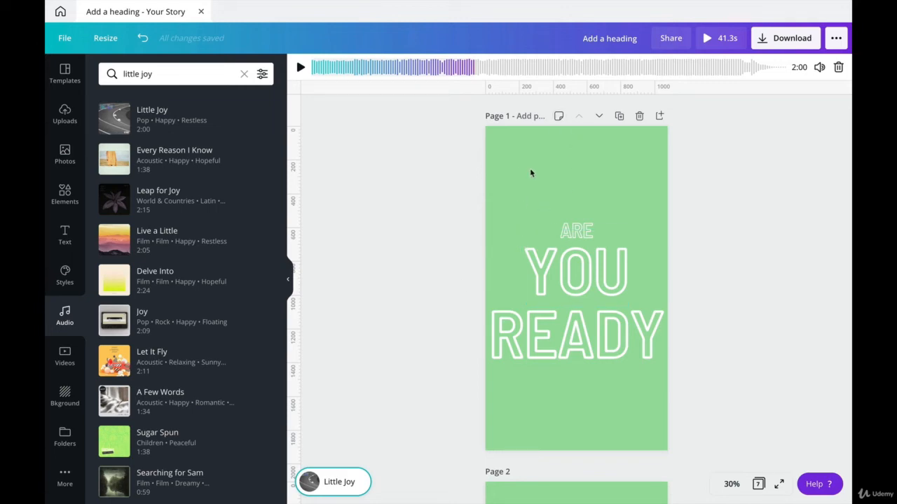
{"action": "left_click", "coordinate": [566, 205]}
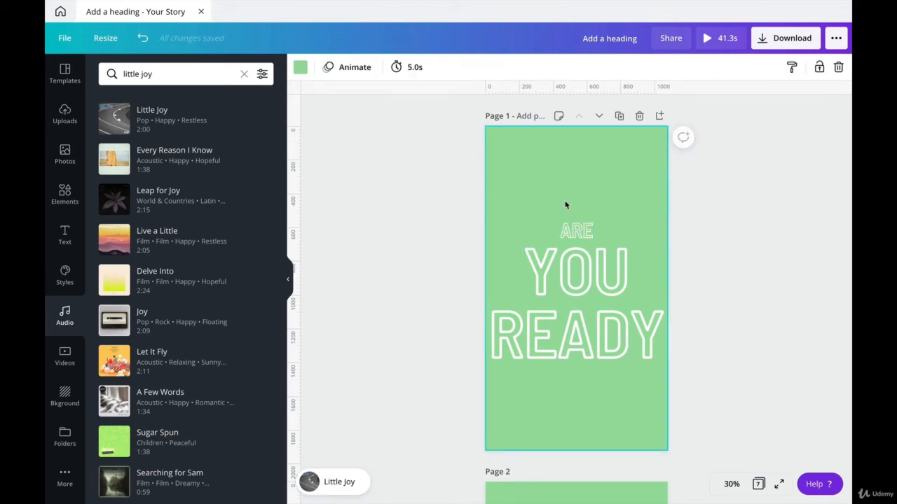
{"action": "left_click", "coordinate": [348, 67]}
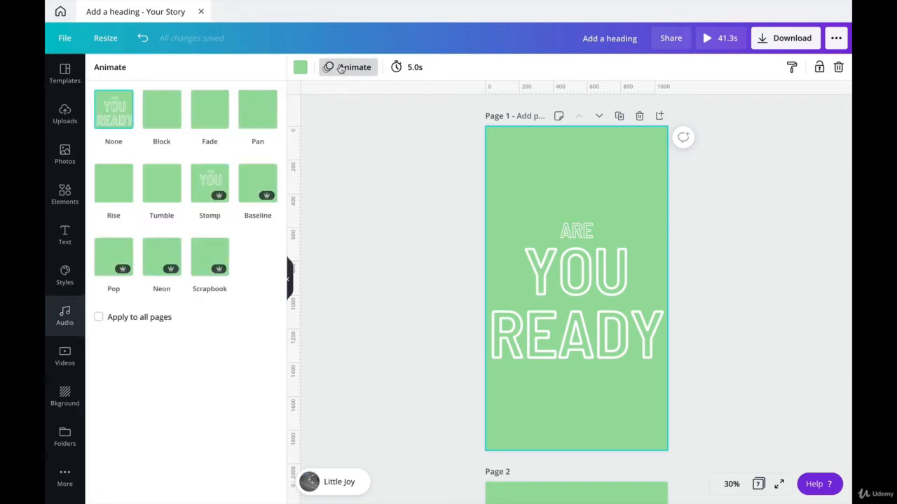
{"action": "left_click", "coordinate": [161, 118]}
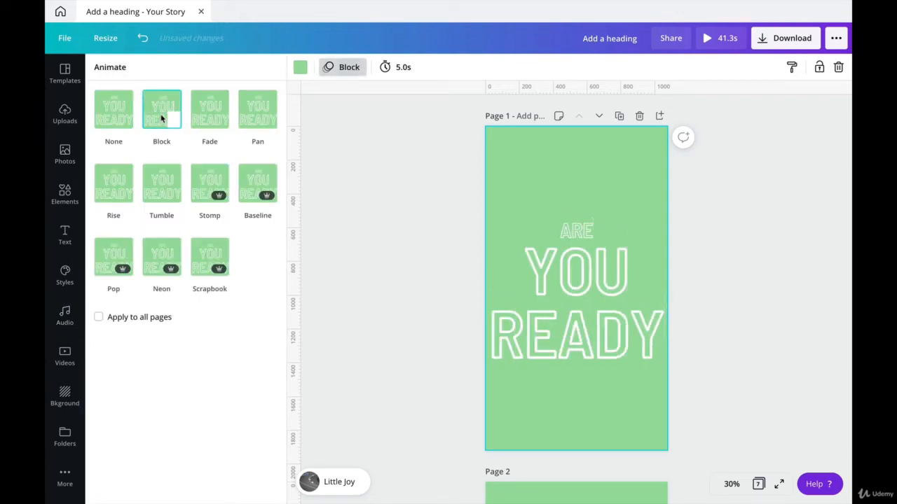
{"action": "left_click", "coordinate": [207, 110]}
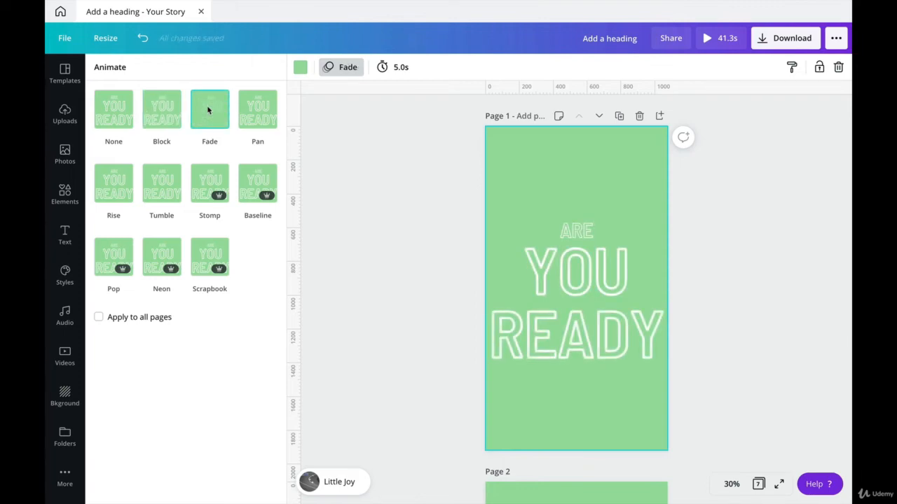
{"action": "left_click", "coordinate": [257, 119]}
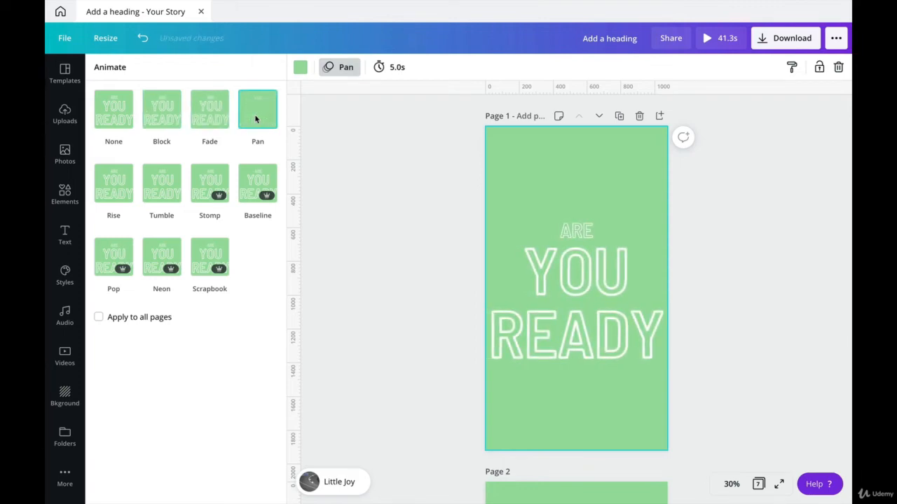
{"action": "left_click", "coordinate": [160, 111]}
- Set page 1's timing to 6 seconds
{"action": "left_click", "coordinate": [402, 69]}
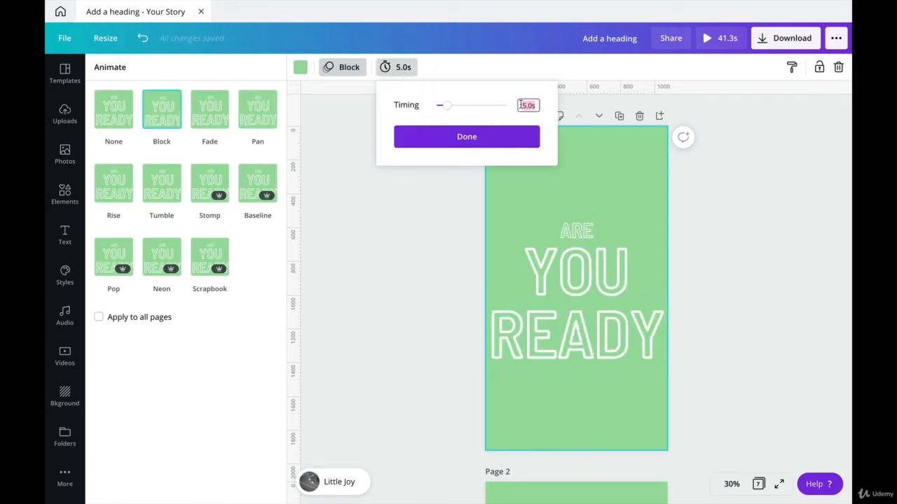
{"action": "type", "text": "6"}
{"action": "left_click", "coordinate": [503, 139]}
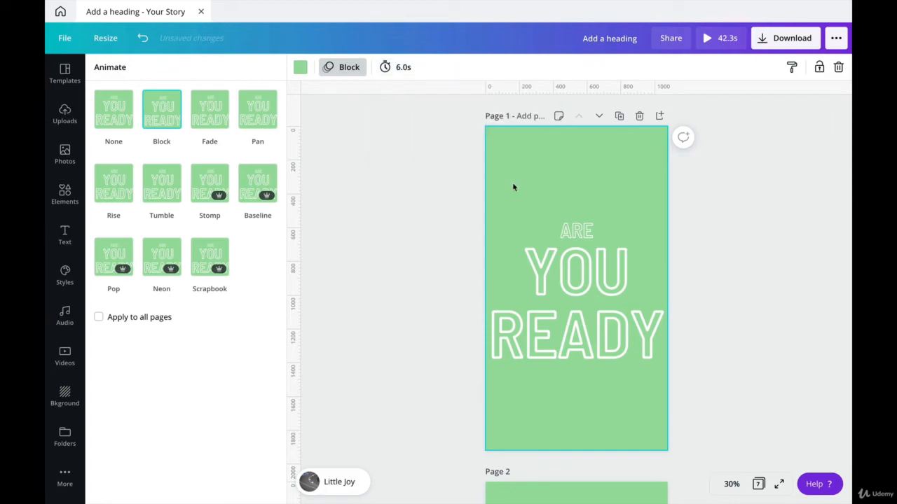
- Apply the Block animation to page 2, "TO CREATE CUSTOM T-SHIRTS", and set its timing to 7 seconds
{"action": "scroll", "coordinate": [515, 193], "scroll_direction": "down", "scroll_amount": 5}
{"action": "left_click", "coordinate": [574, 303]}
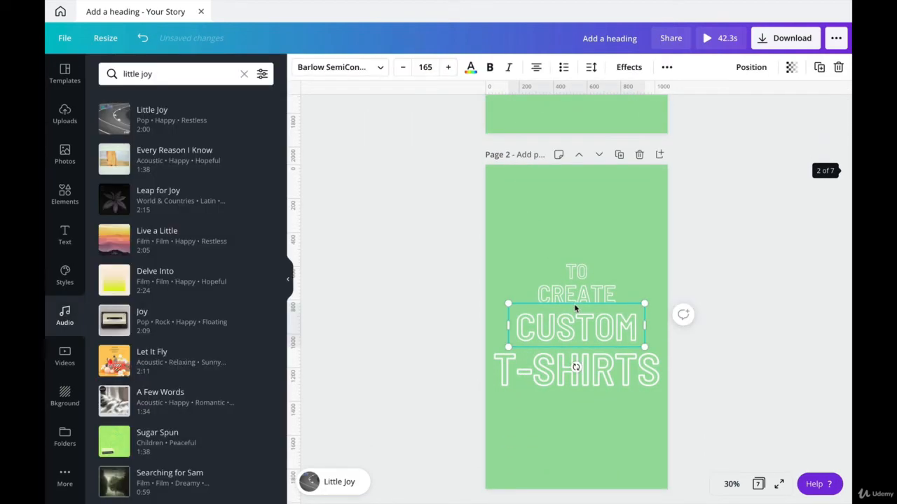
{"action": "left_click", "coordinate": [515, 229]}
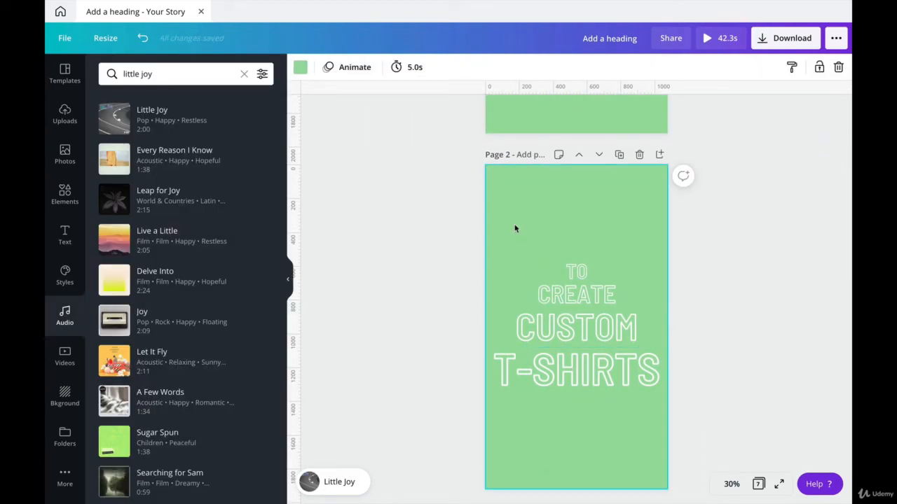
{"action": "left_click", "coordinate": [352, 66]}
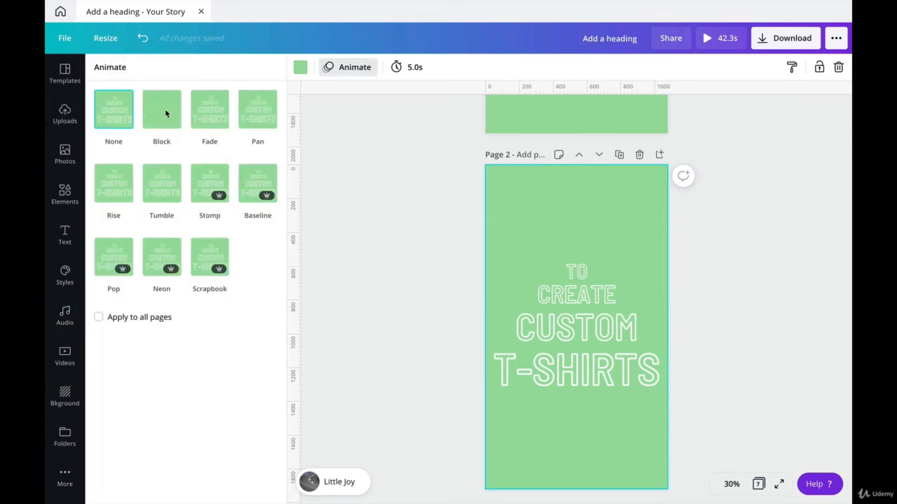
{"action": "left_click", "coordinate": [168, 113]}
{"action": "left_click", "coordinate": [399, 69]}
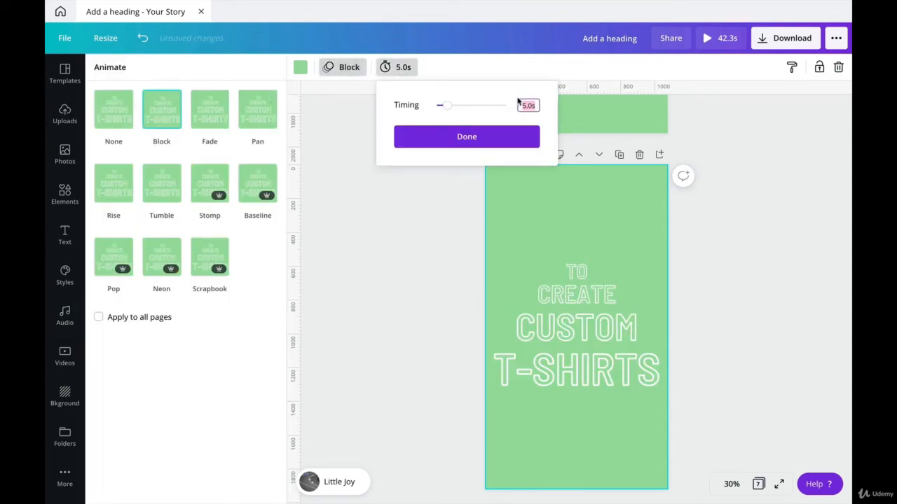
{"action": "type", "text": "7"}
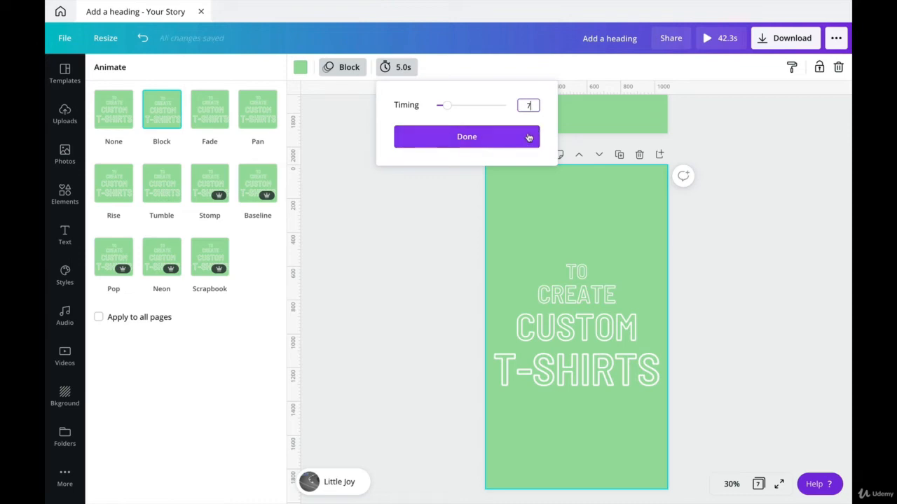
{"action": "left_click", "coordinate": [528, 138]}
- Review the animation and timing settings of the T-shirt pages 3 and 4 and the "WITH Canva" page 5
{"action": "scroll", "coordinate": [595, 416], "scroll_direction": "down", "scroll_amount": 1}
{"action": "scroll", "coordinate": [596, 417], "scroll_direction": "down", "scroll_amount": 5}
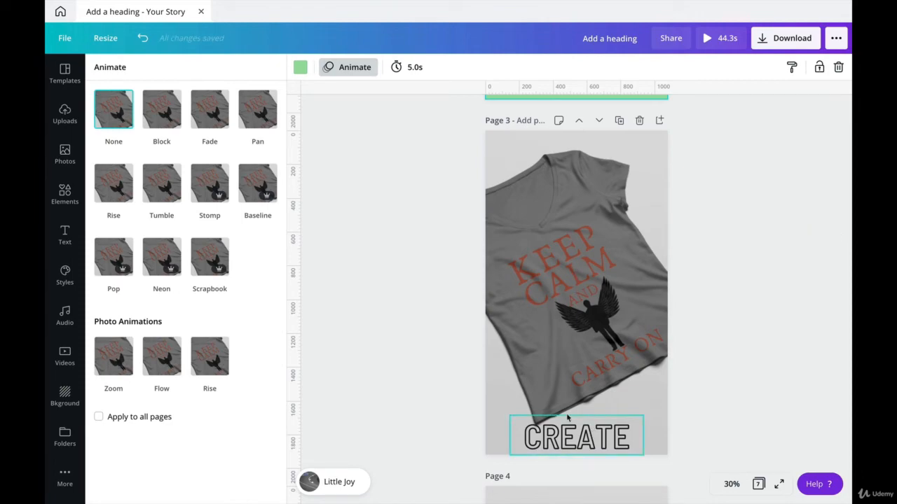
{"action": "scroll", "coordinate": [568, 418], "scroll_direction": "down", "scroll_amount": 8}
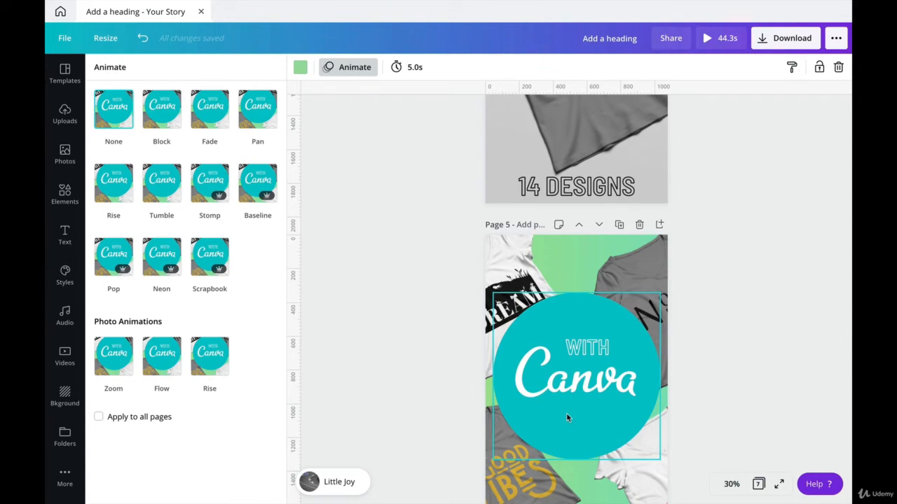
{"action": "scroll", "coordinate": [567, 418], "scroll_direction": "up", "scroll_amount": 6}
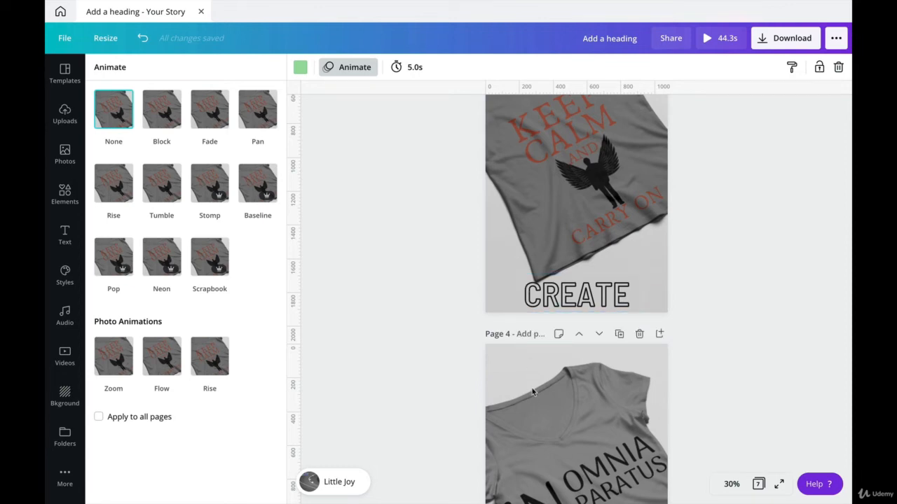
{"action": "scroll", "coordinate": [532, 388], "scroll_direction": "up", "scroll_amount": 5}
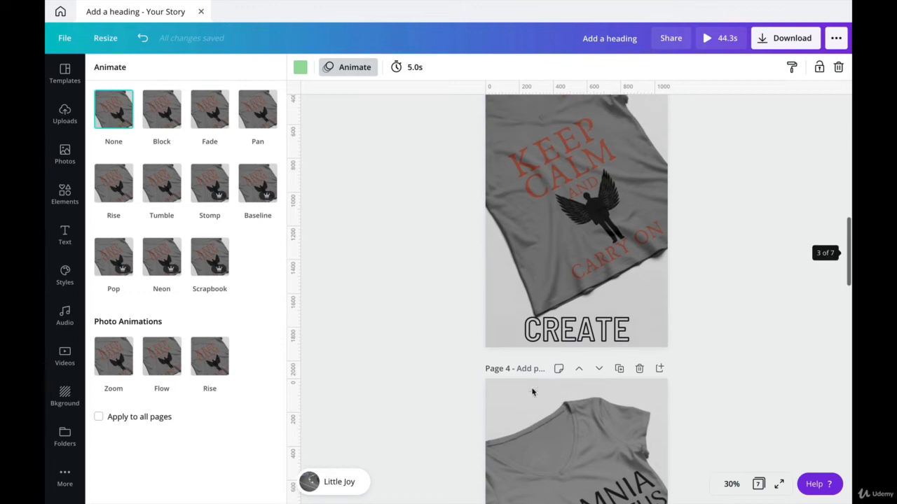
{"action": "left_click", "coordinate": [533, 381]}
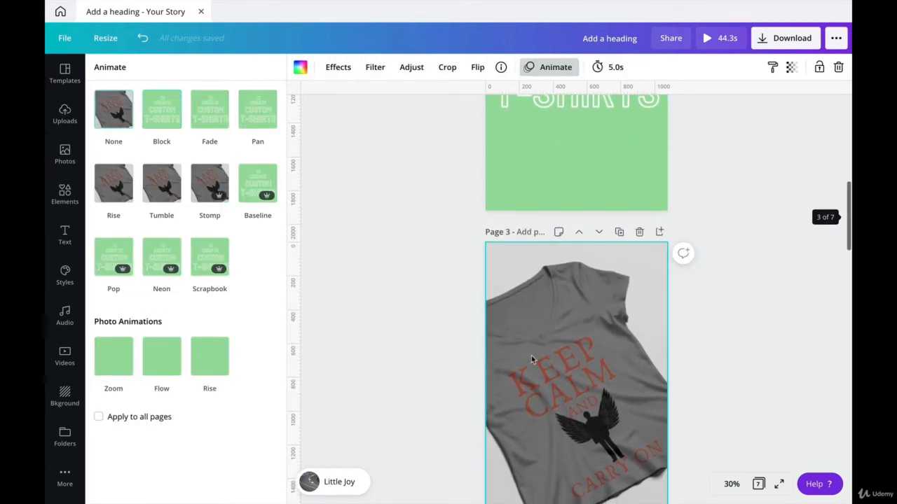
{"action": "scroll", "coordinate": [570, 299], "scroll_direction": "down", "scroll_amount": 5}
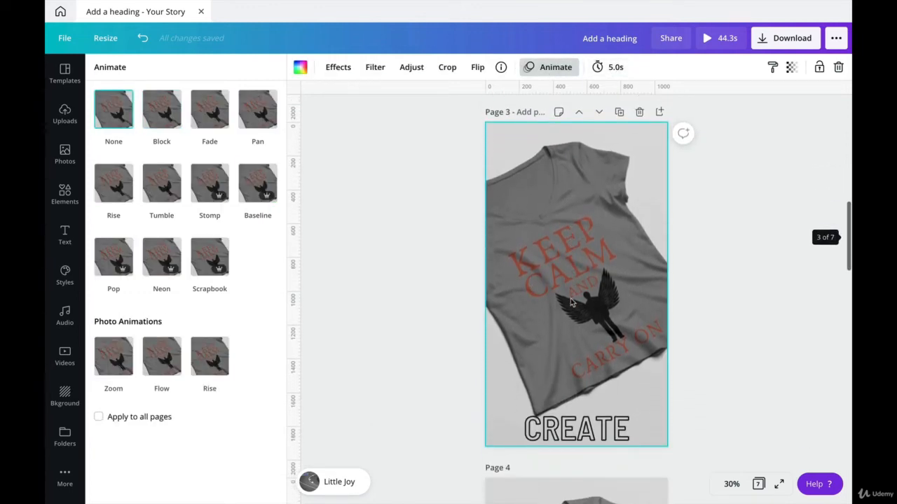
{"action": "left_click", "coordinate": [570, 299]}
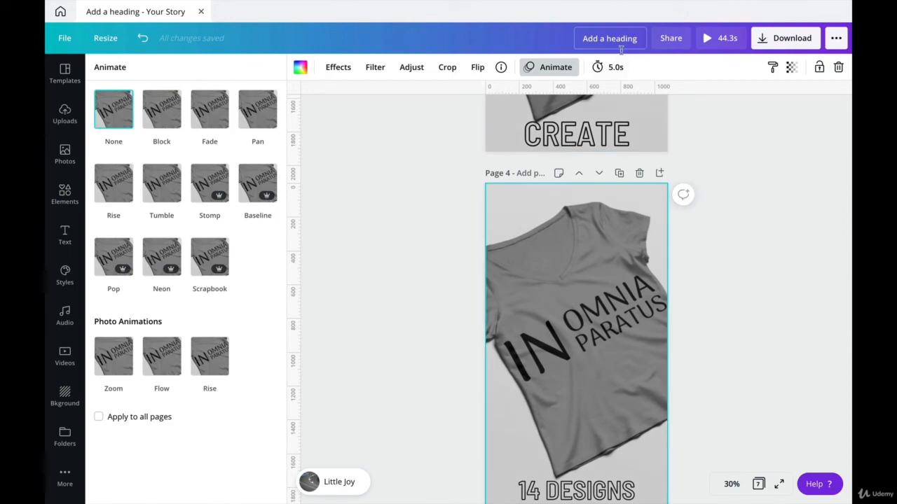
{"action": "scroll", "coordinate": [561, 337], "scroll_direction": "down", "scroll_amount": 2}
{"action": "scroll", "coordinate": [561, 336], "scroll_direction": "down", "scroll_amount": 5}
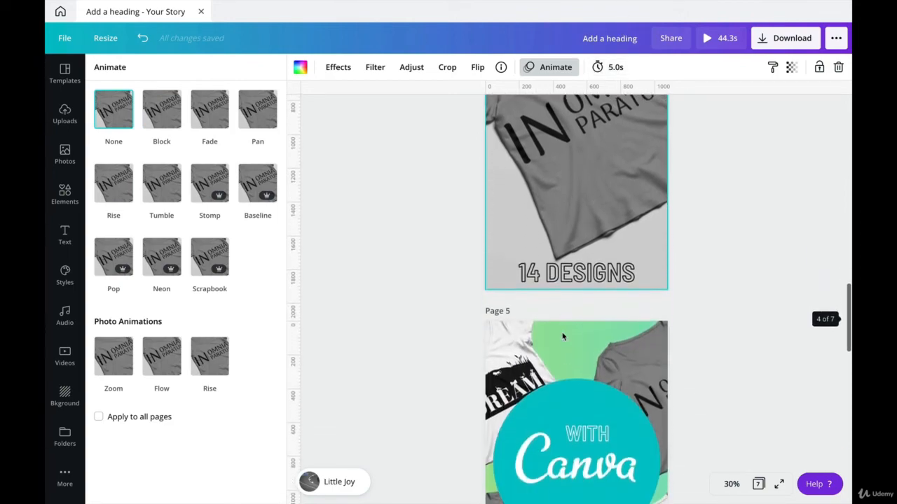
{"action": "left_click", "coordinate": [562, 336]}
{"action": "left_click", "coordinate": [580, 216]}
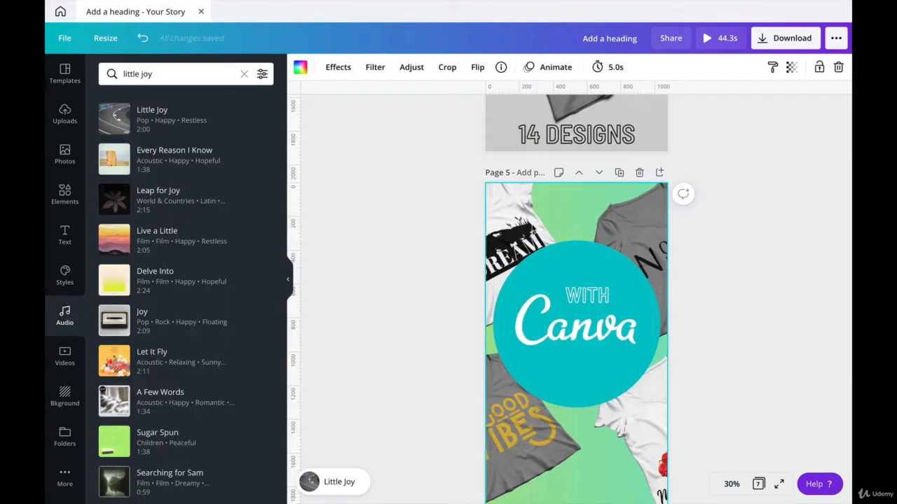
- Move the translucent overlay on page 6, "START DESIGNING TODAY", down to uncover and select the video behind it
{"action": "scroll", "coordinate": [532, 225], "scroll_direction": "down", "scroll_amount": 8}
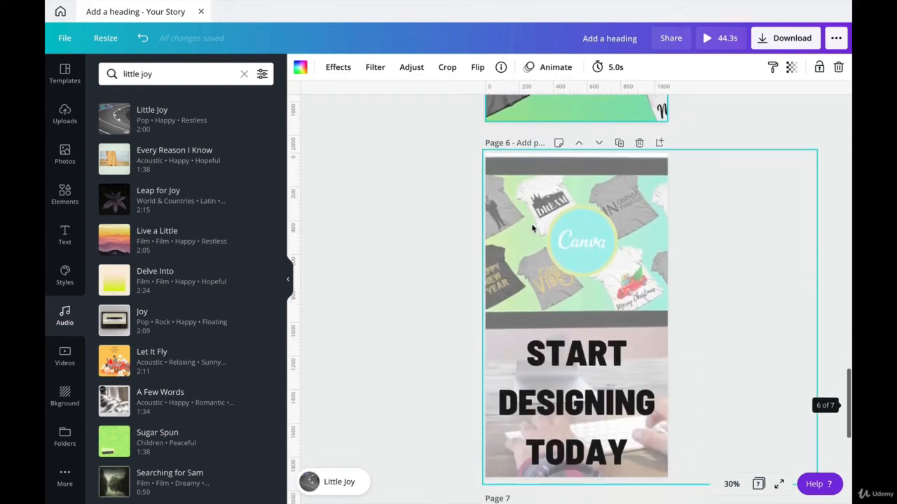
{"action": "left_click", "coordinate": [525, 192]}
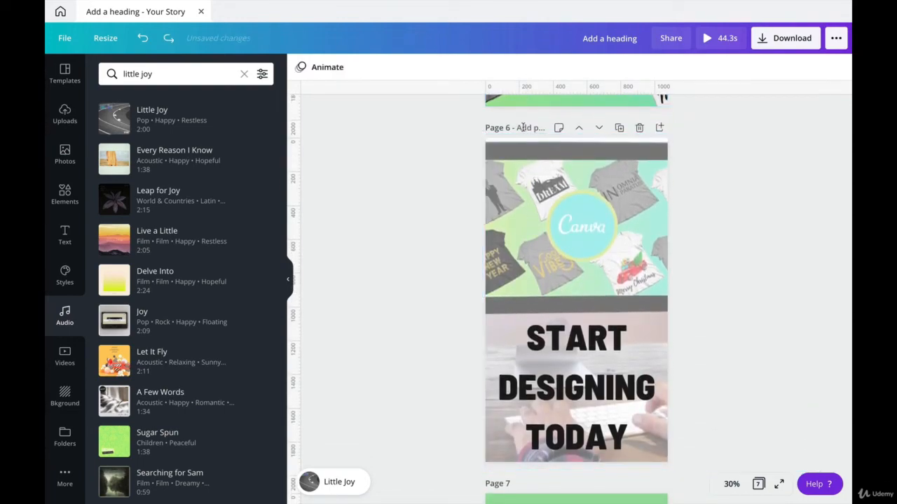
{"action": "left_click", "coordinate": [508, 154]}
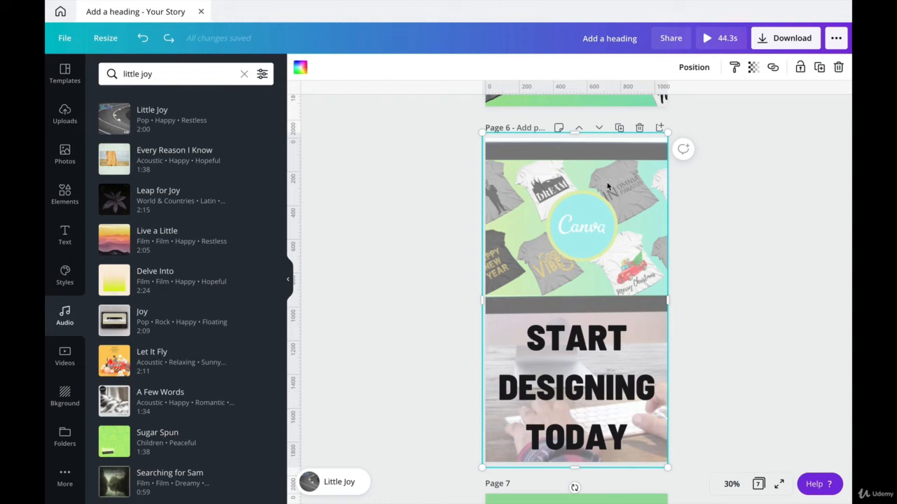
{"action": "left_click_drag", "start_coordinate": [539, 162], "coordinate": [541, 185]}
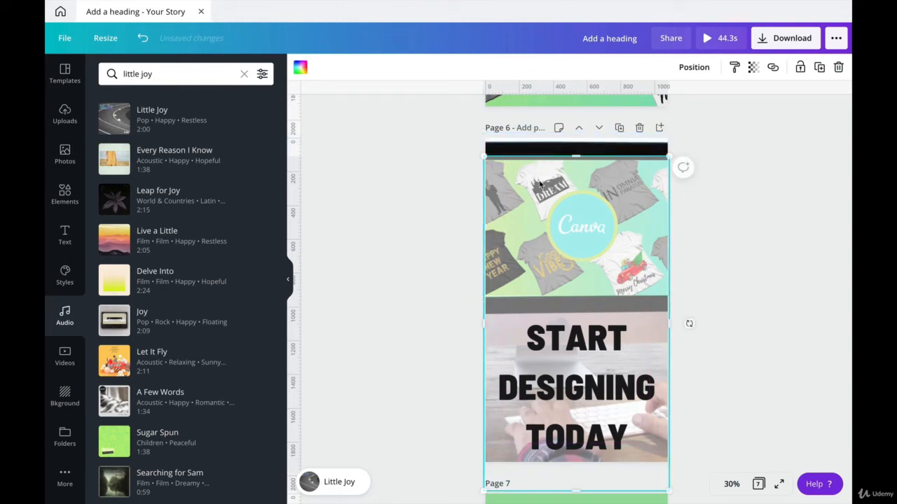
{"action": "left_click", "coordinate": [518, 146]}
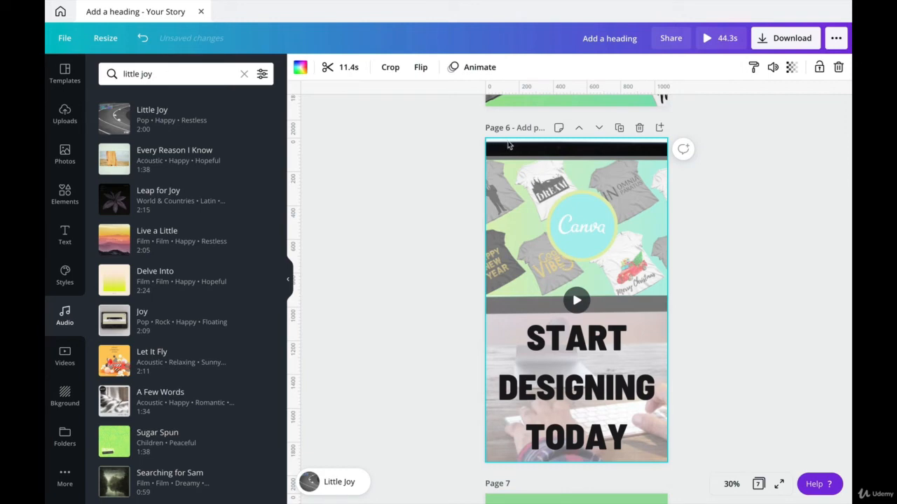
{"action": "left_click", "coordinate": [517, 123]}
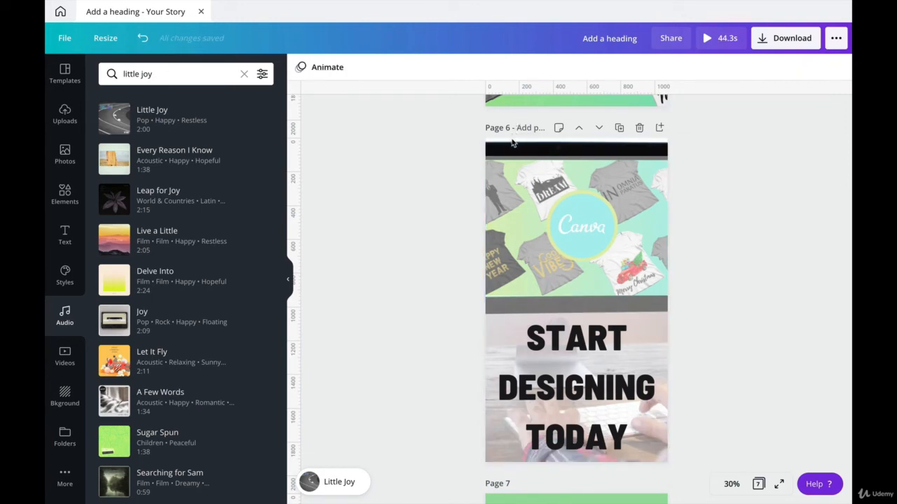
{"action": "left_click", "coordinate": [512, 143]}
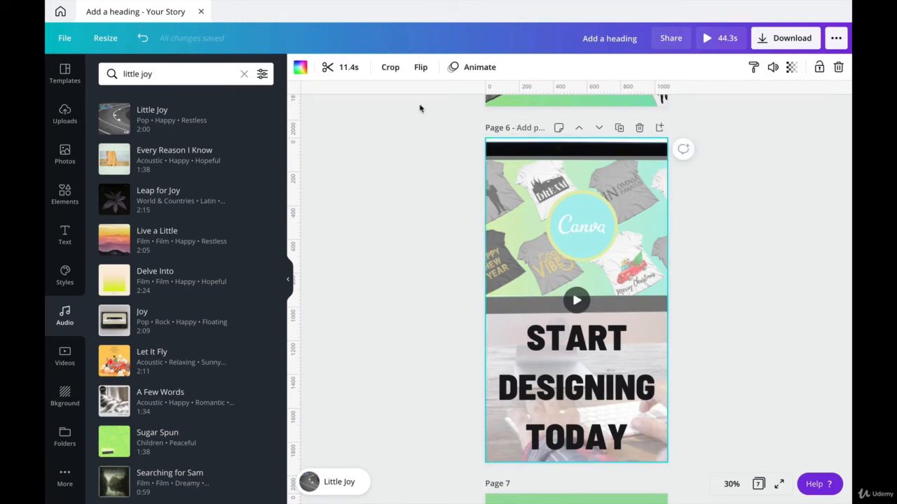
- Trim page 6's background video to 6 seconds
{"action": "left_click", "coordinate": [346, 68]}
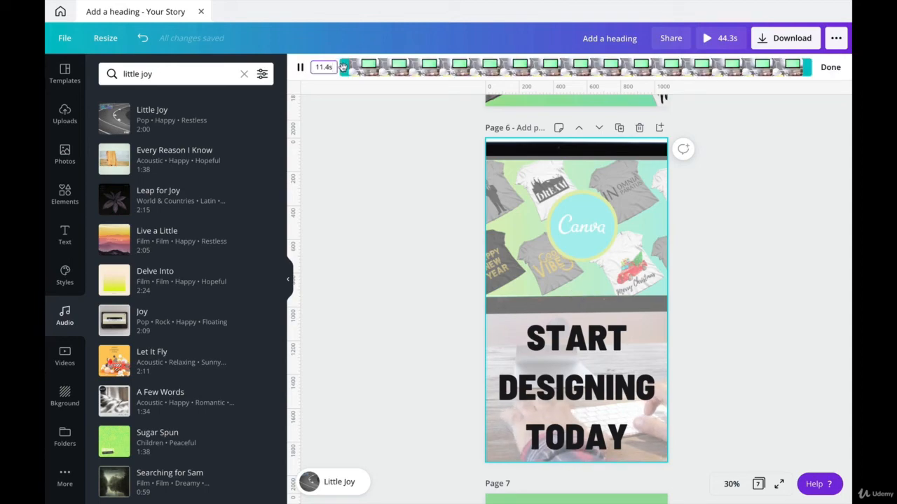
{"action": "left_click_drag", "start_coordinate": [333, 67], "coordinate": [313, 67]}
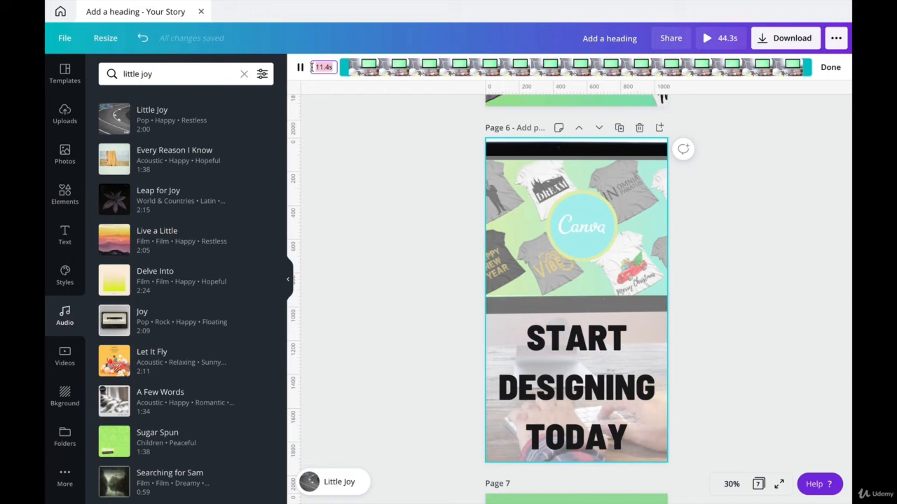
{"action": "type", "text": "6"}
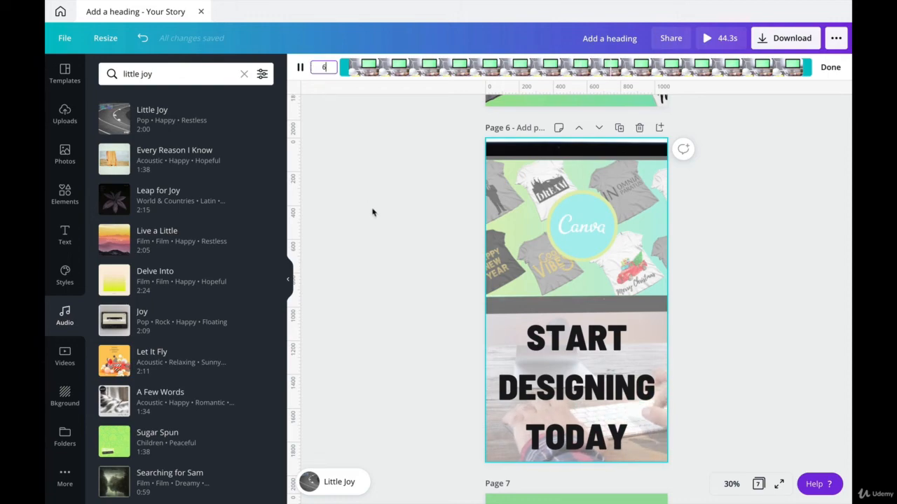
{"action": "left_click", "coordinate": [830, 67]}
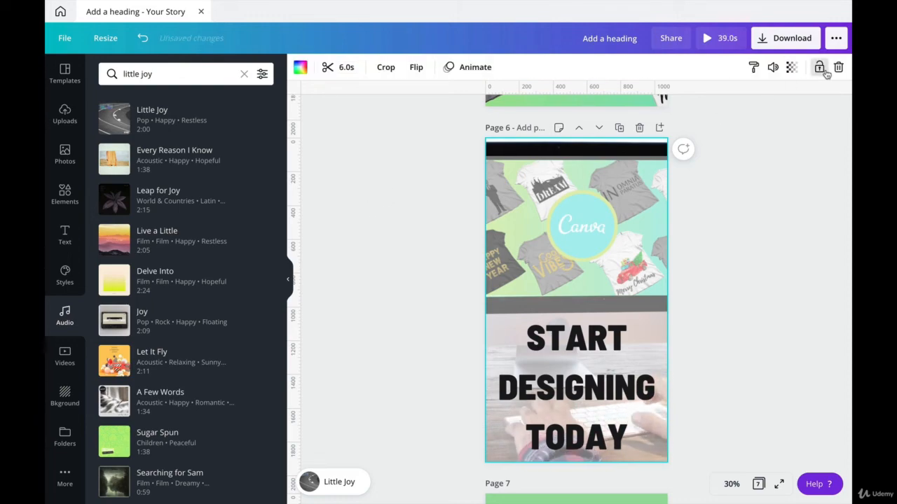
- Move the translucent overlay on page 6 back up so it covers the whole page
{"action": "left_click", "coordinate": [508, 195]}
{"action": "left_click_drag", "start_coordinate": [508, 195], "coordinate": [507, 175]}
{"action": "left_click", "coordinate": [721, 243]}
{"action": "left_click_drag", "start_coordinate": [528, 208], "coordinate": [529, 244]}
{"action": "left_click", "coordinate": [521, 154]}
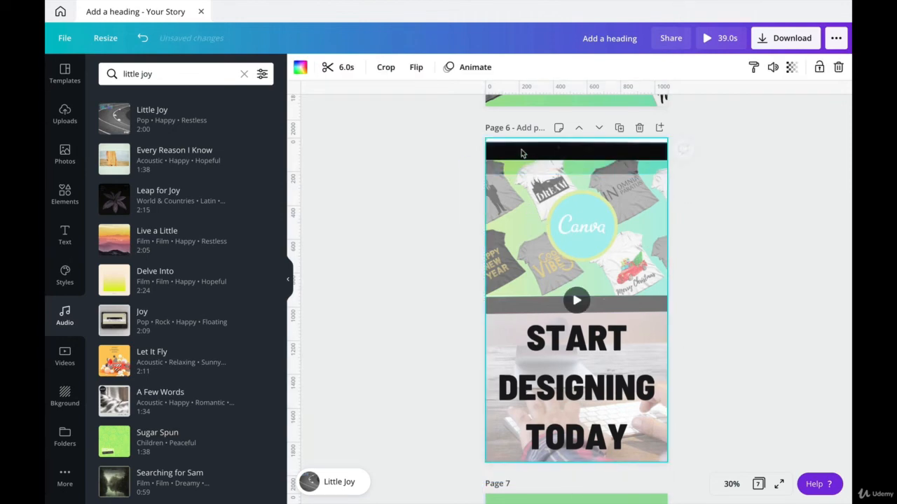
{"action": "left_click", "coordinate": [522, 144]}
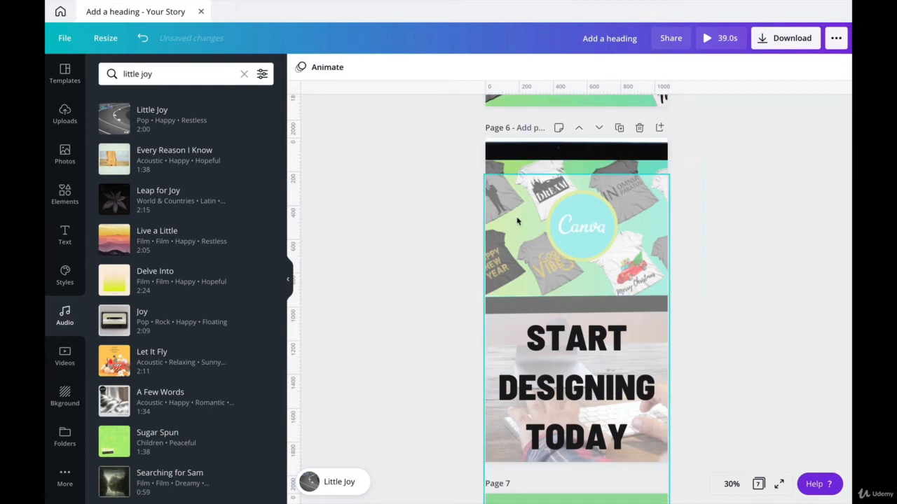
{"action": "left_click_drag", "start_coordinate": [517, 214], "coordinate": [516, 184]}
{"action": "left_click", "coordinate": [737, 238]}
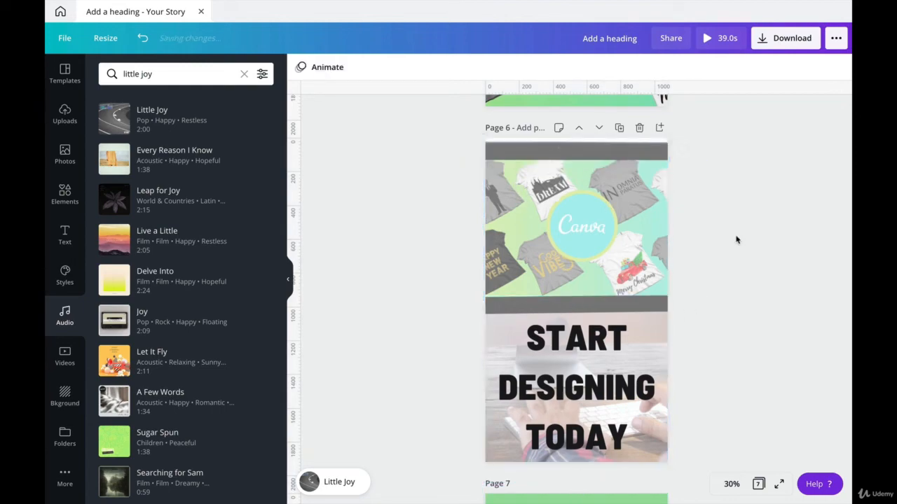
- Set the timing of page 7, "T-SHIRT DESIGN FOR BEGINNERS USING CANVA PRO", to 8 seconds
{"action": "scroll", "coordinate": [687, 246], "scroll_direction": "down", "scroll_amount": 3}
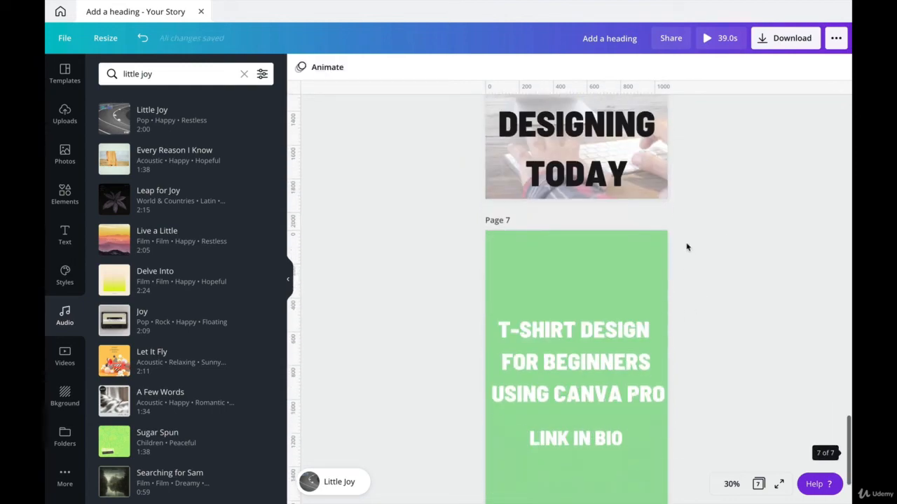
{"action": "left_click", "coordinate": [503, 239]}
{"action": "left_click", "coordinate": [407, 68]}
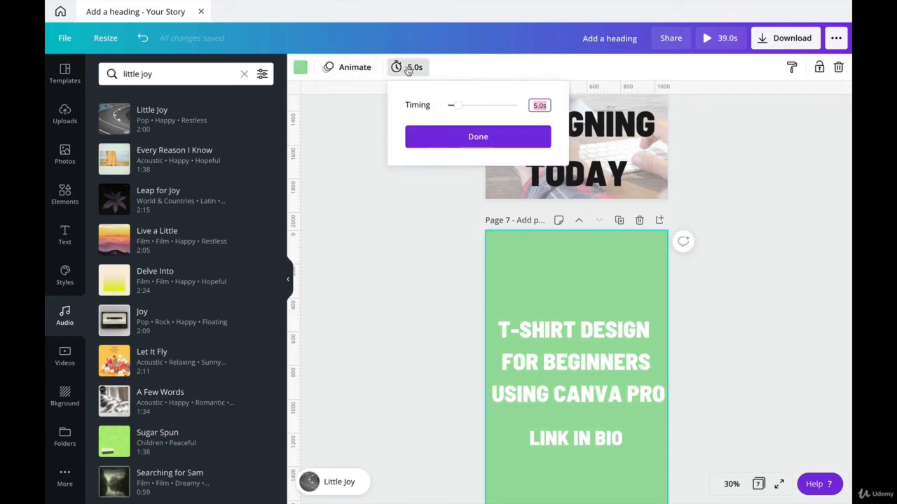
{"action": "type", "text": "8"}
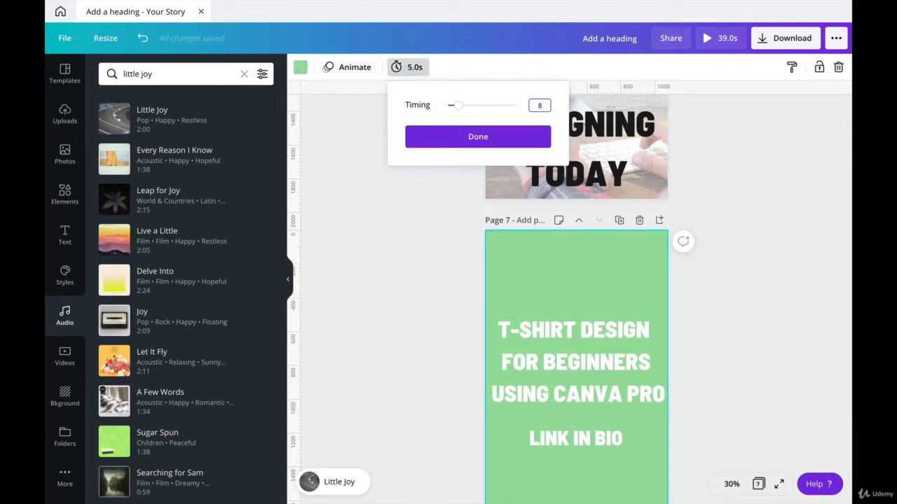
{"action": "left_click", "coordinate": [509, 138]}
- Rename the design "Instagram Story" and play the full video preview
{"action": "scroll", "coordinate": [512, 231], "scroll_direction": "down", "scroll_amount": 2}
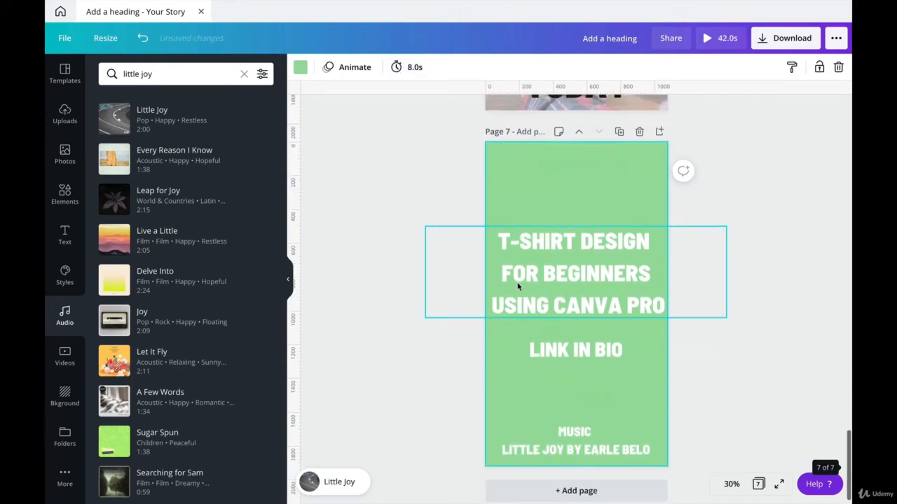
{"action": "scroll", "coordinate": [518, 286], "scroll_direction": "up", "scroll_amount": 15}
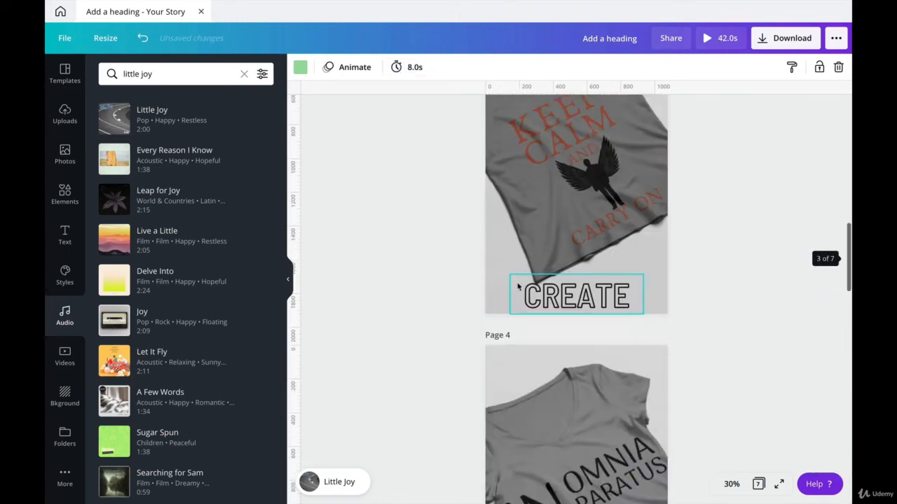
{"action": "scroll", "coordinate": [518, 286], "scroll_direction": "up", "scroll_amount": 8}
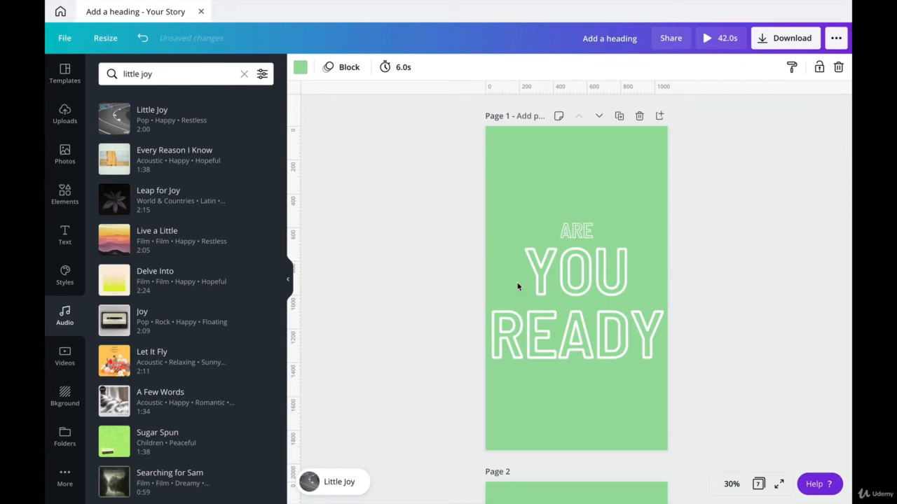
{"action": "left_click", "coordinate": [599, 39]}
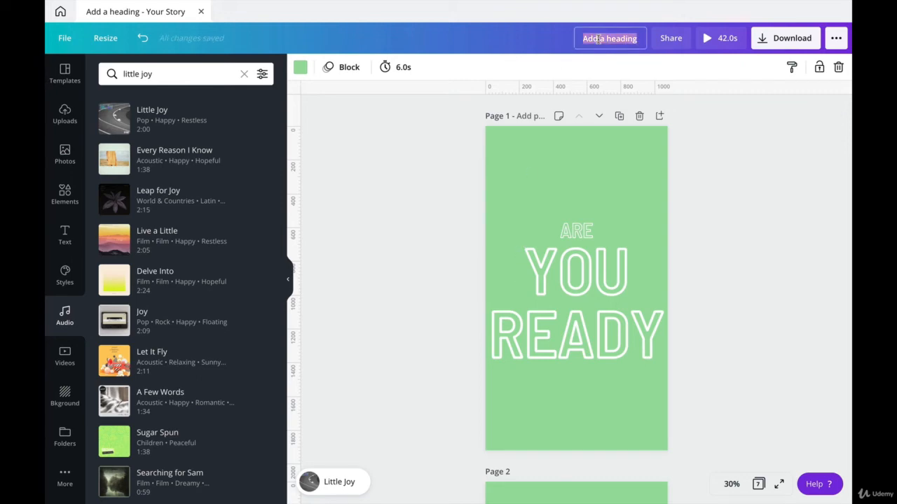
{"action": "type", "text": "In"}
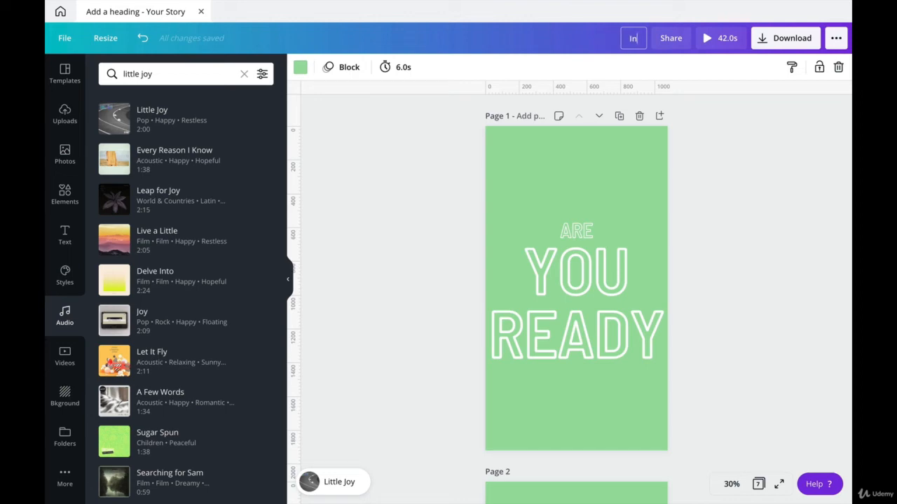
{"action": "type", "text": "stagram Stor"}
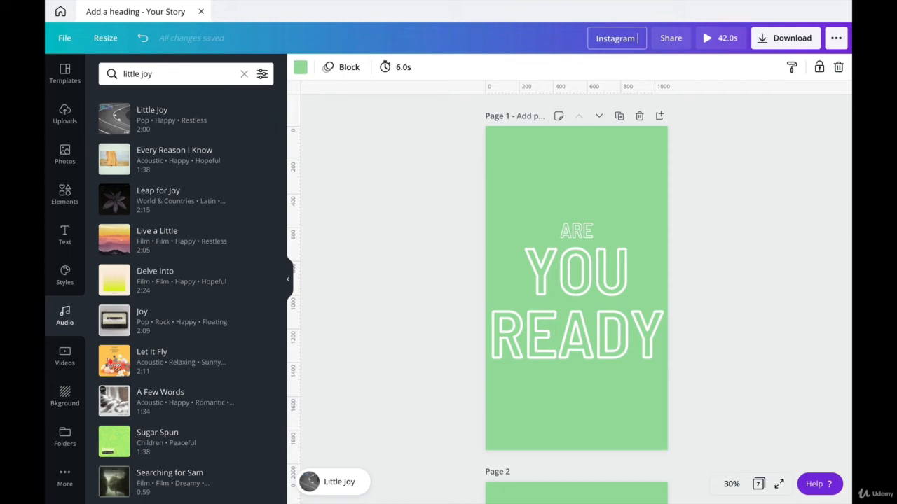
{"action": "type", "text": "y"}
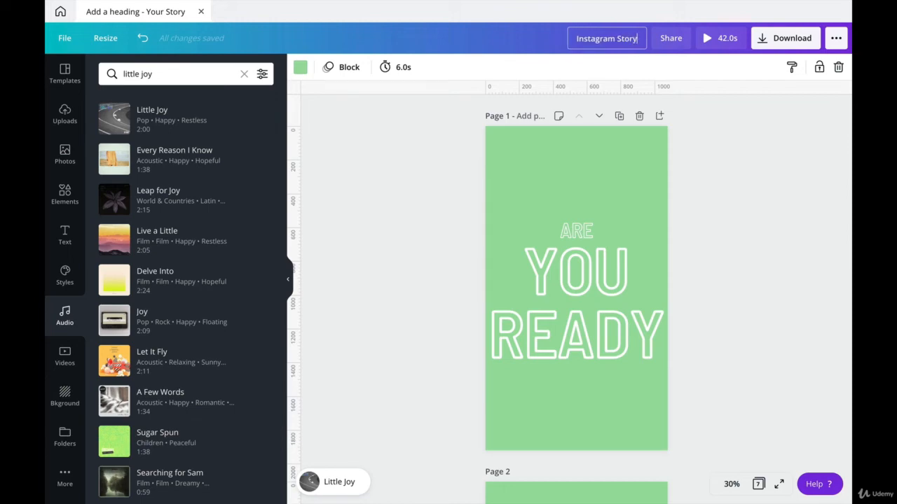
{"action": "left_click", "coordinate": [741, 127]}
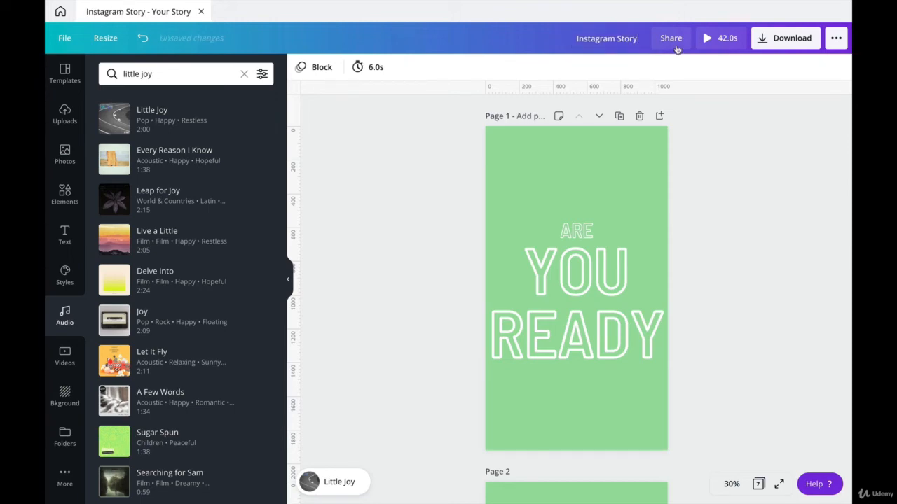
{"action": "left_click", "coordinate": [715, 41]}
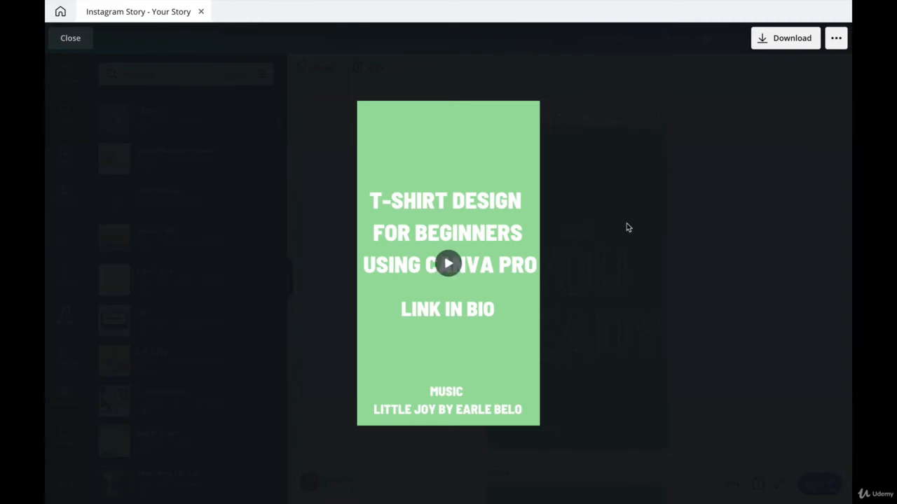
- Replay part of the video preview, then download all 7 pages as an MP4 and save it to the Desktop as Instagram Story.mp4
{"action": "left_click", "coordinate": [448, 264]}
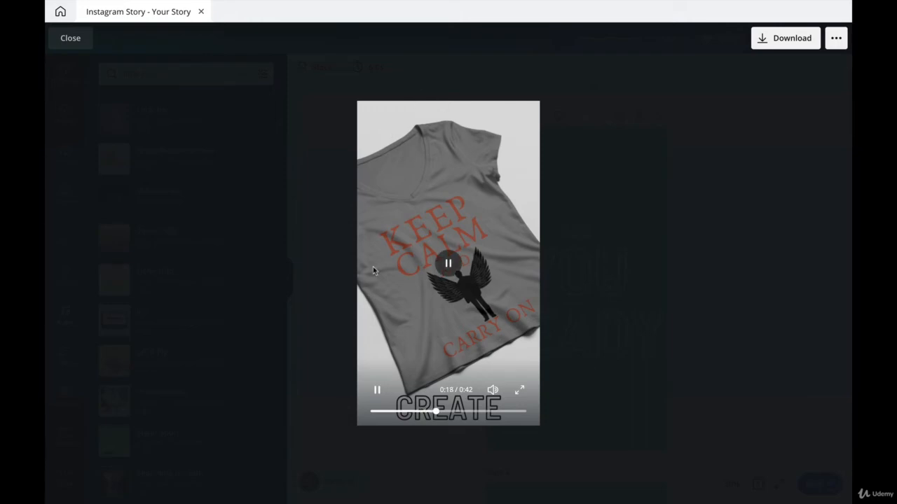
{"action": "left_click", "coordinate": [442, 272]}
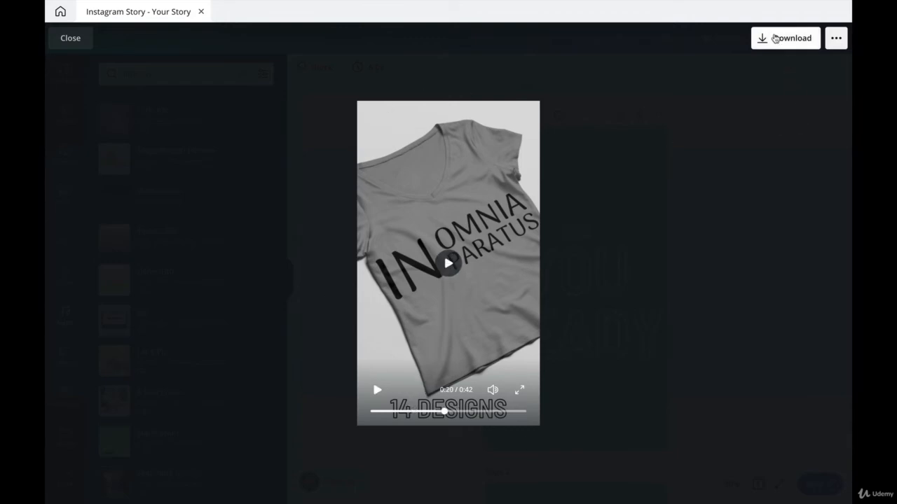
{"action": "left_click", "coordinate": [776, 38]}
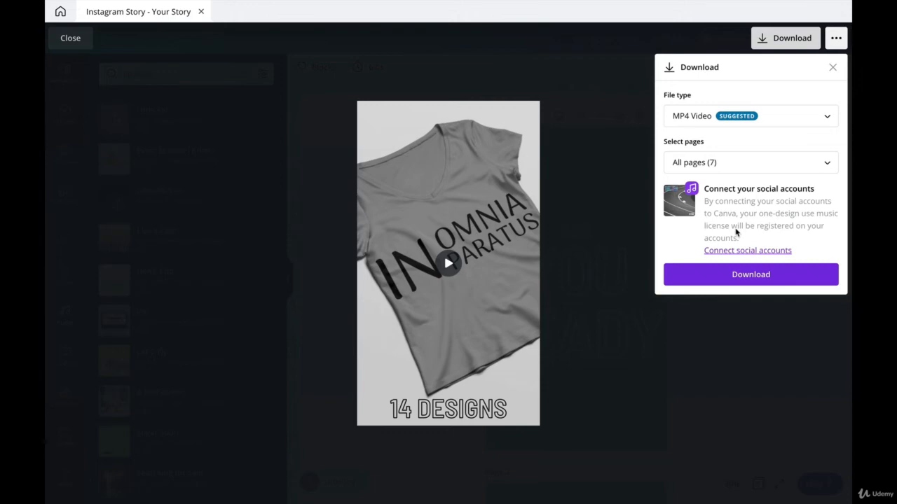
{"action": "left_click", "coordinate": [722, 278]}
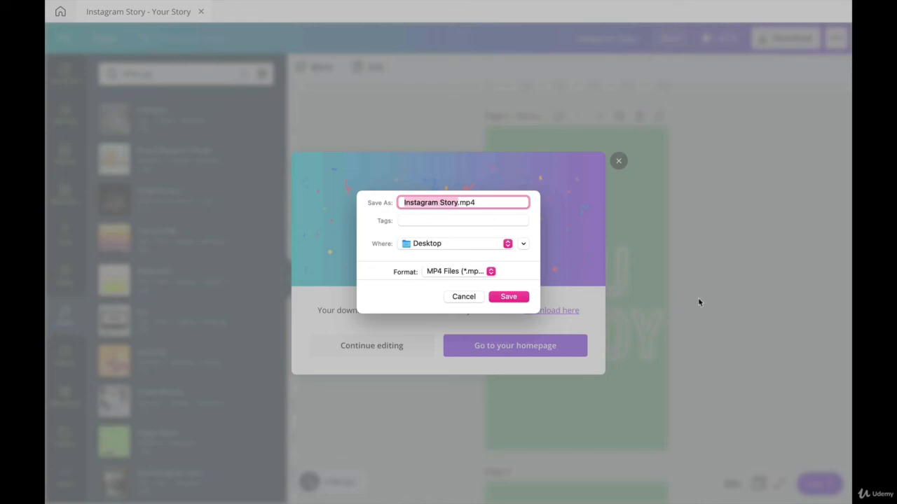
{"action": "left_click", "coordinate": [506, 296]}
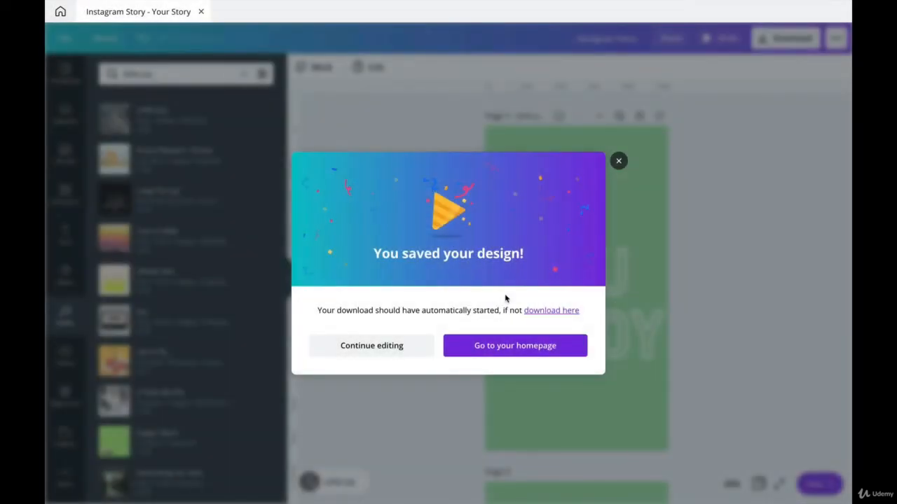
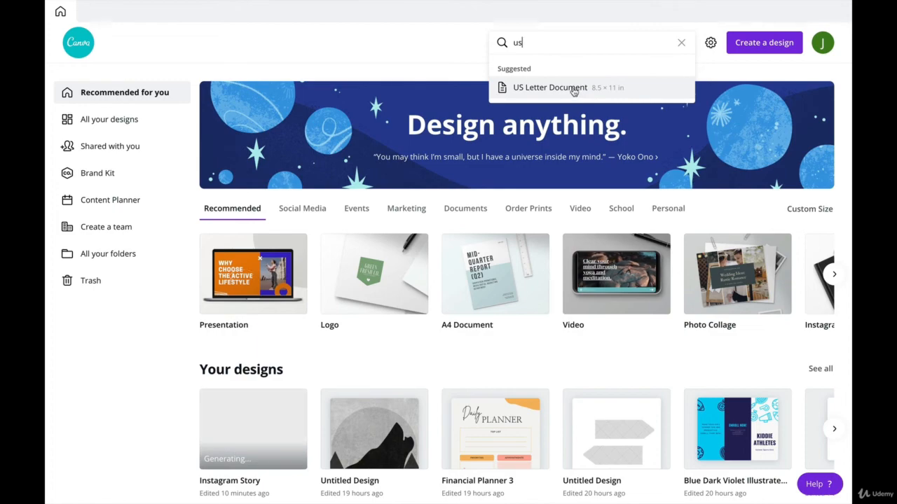
- Create a blank US Letter Document design and display its print bleed
{"action": "left_click", "coordinate": [576, 91]}
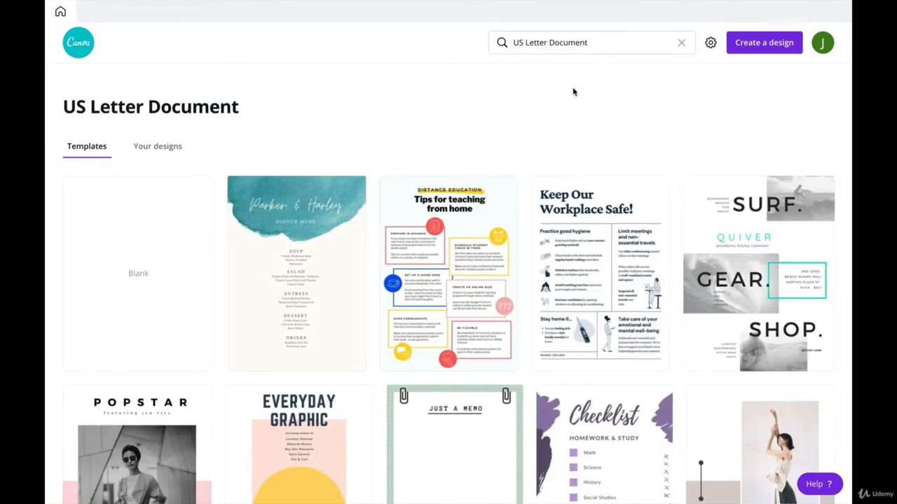
{"action": "left_click", "coordinate": [142, 221]}
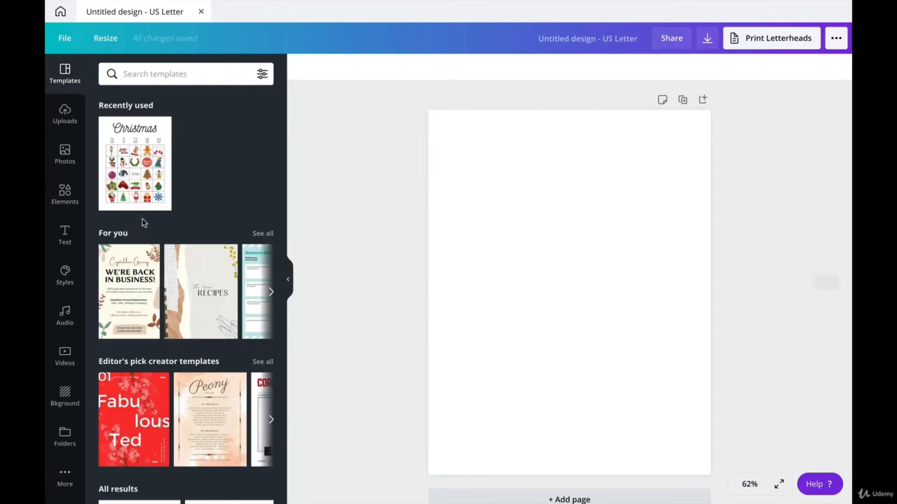
{"action": "left_click", "coordinate": [65, 39]}
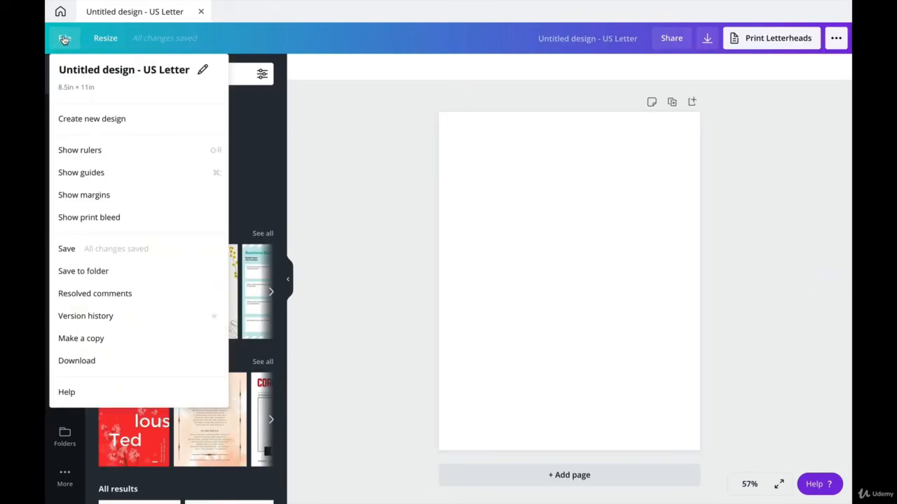
{"action": "left_click", "coordinate": [105, 218]}
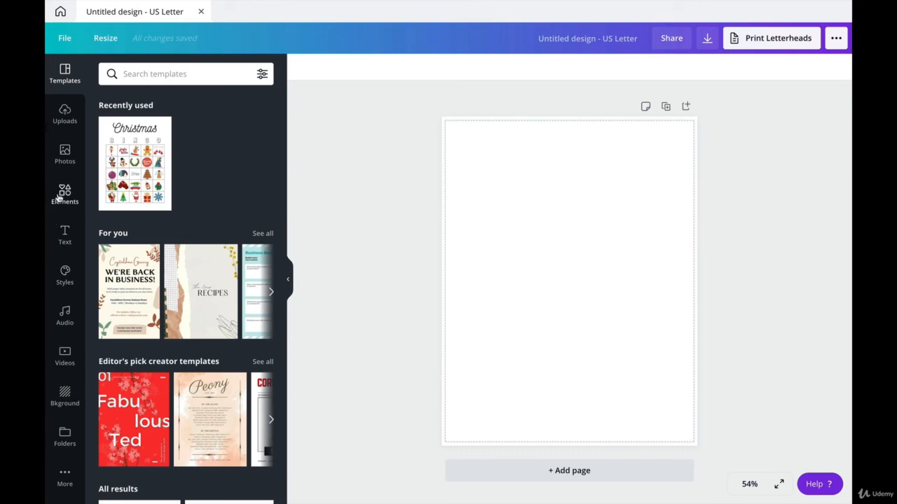
- Upload the images rust-3397227-2.jpg and wolf-37090.svg from the Downloads folder
{"action": "left_click", "coordinate": [66, 116]}
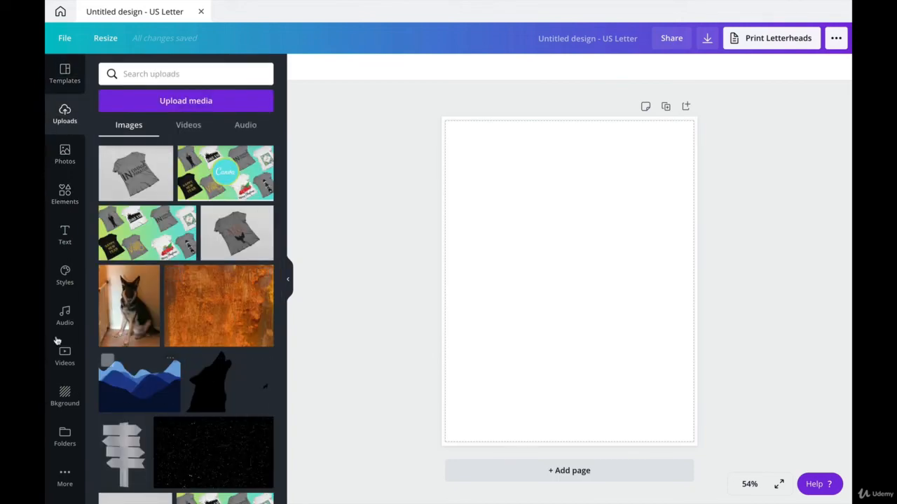
{"action": "left_click", "coordinate": [176, 103]}
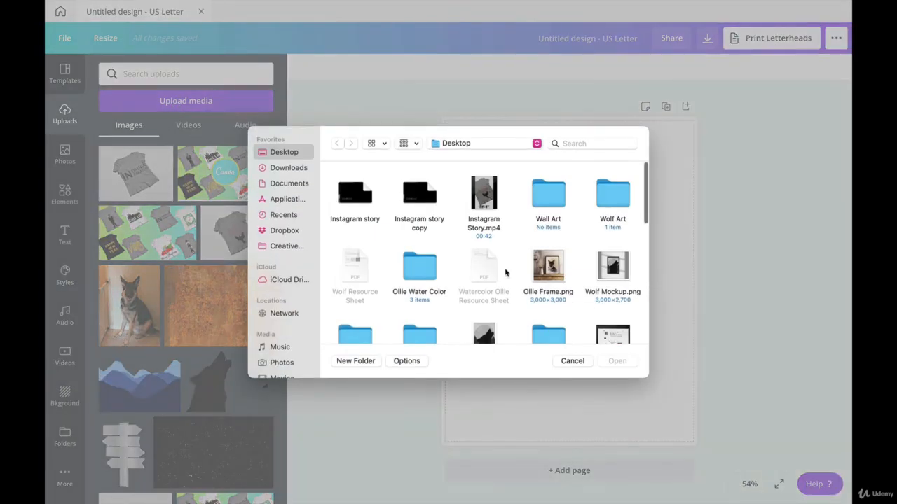
{"action": "left_click", "coordinate": [290, 183]}
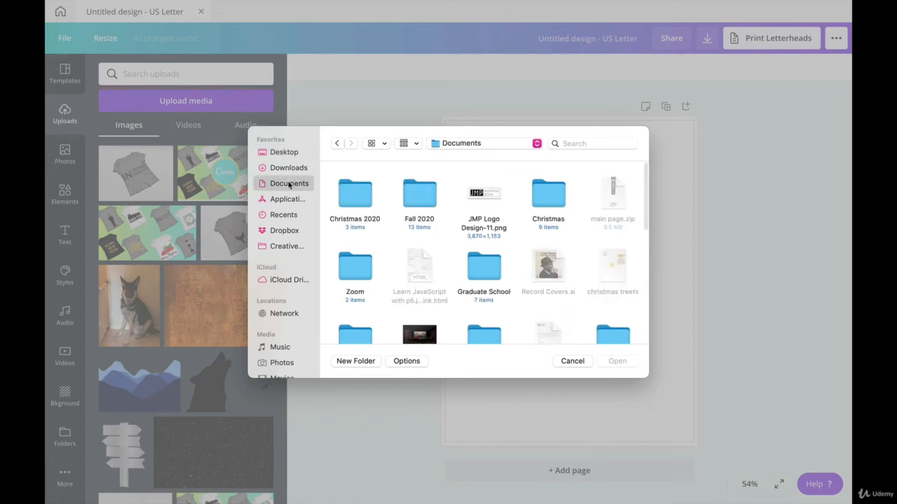
{"action": "left_click", "coordinate": [283, 167]}
{"action": "left_click", "coordinate": [489, 198]}
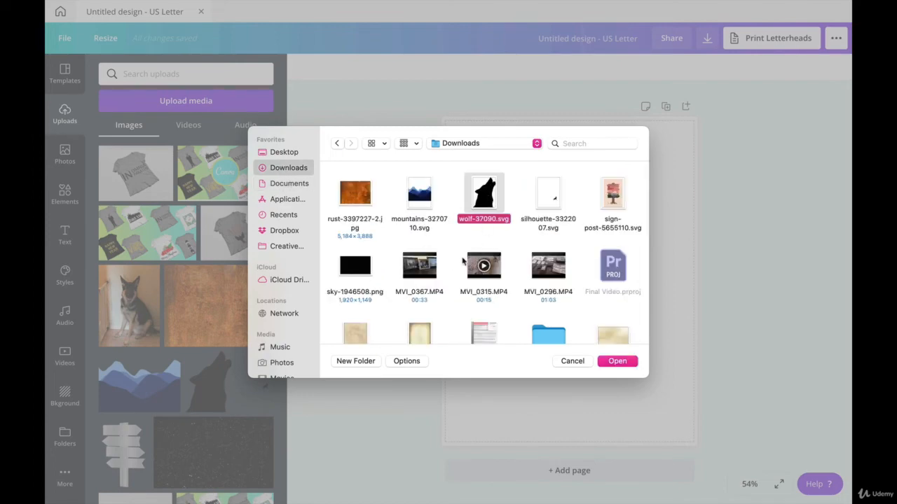
{"action": "left_click", "coordinate": [353, 192], "text": "shift"}
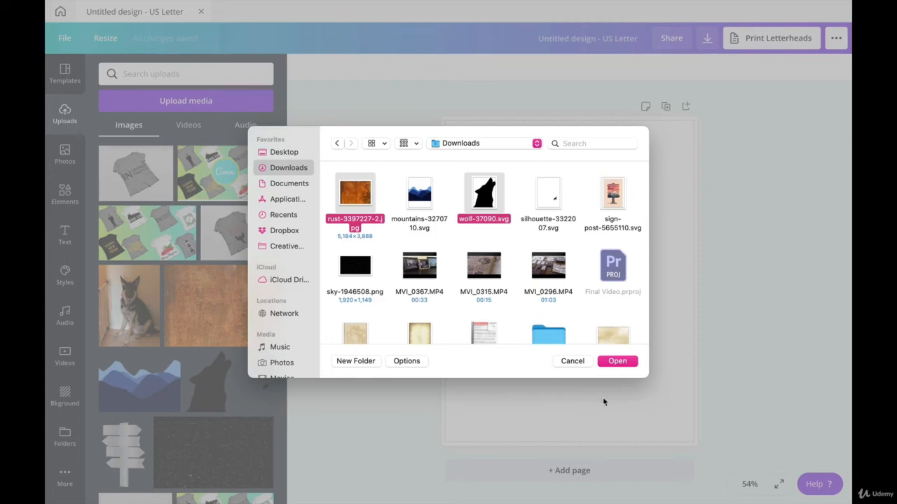
{"action": "left_click", "coordinate": [617, 360]}
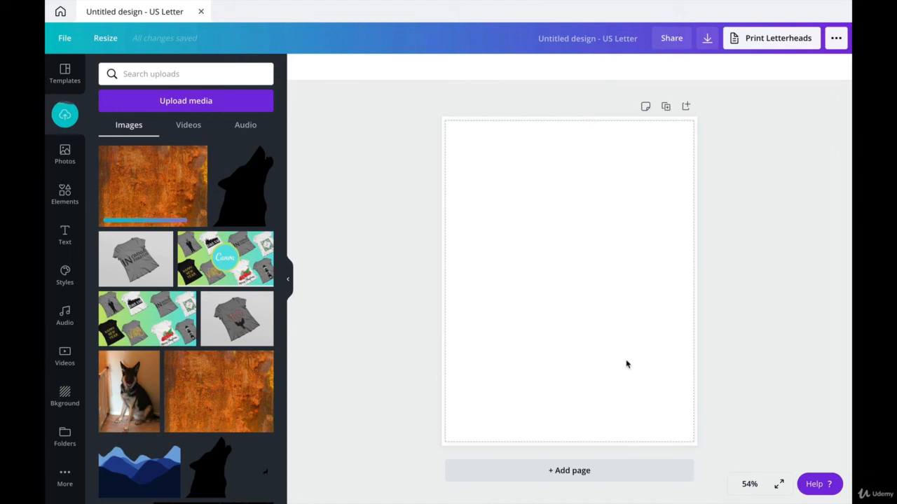
{"action": "mouse_move", "coordinate": [158, 194]}
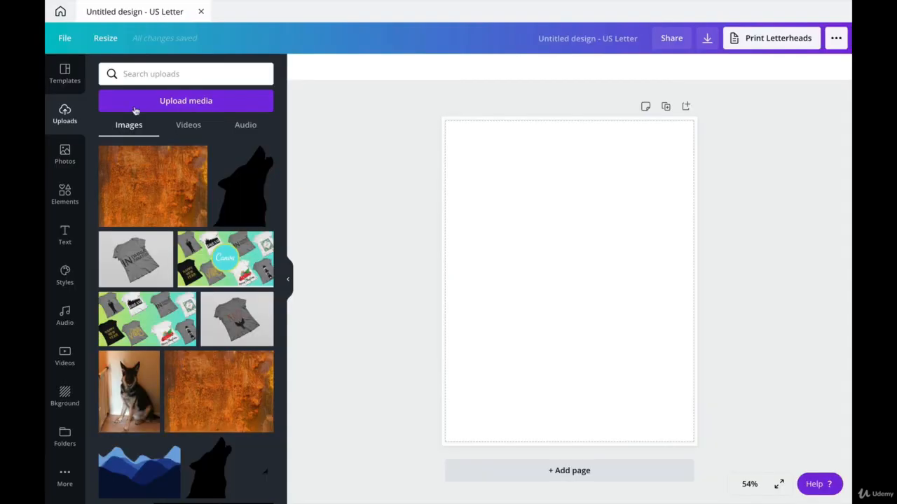
- Set the blank page's background colour to light grey #EAEAEA
{"action": "left_click", "coordinate": [531, 264]}
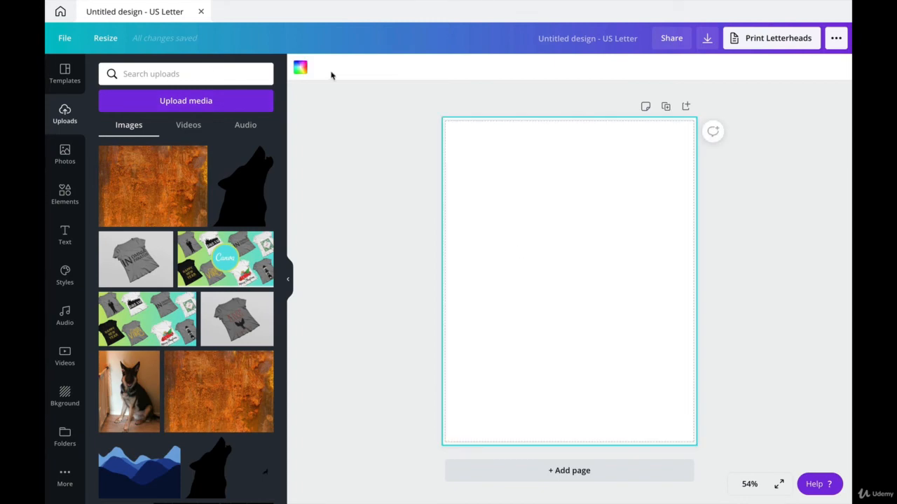
{"action": "left_click", "coordinate": [300, 67]}
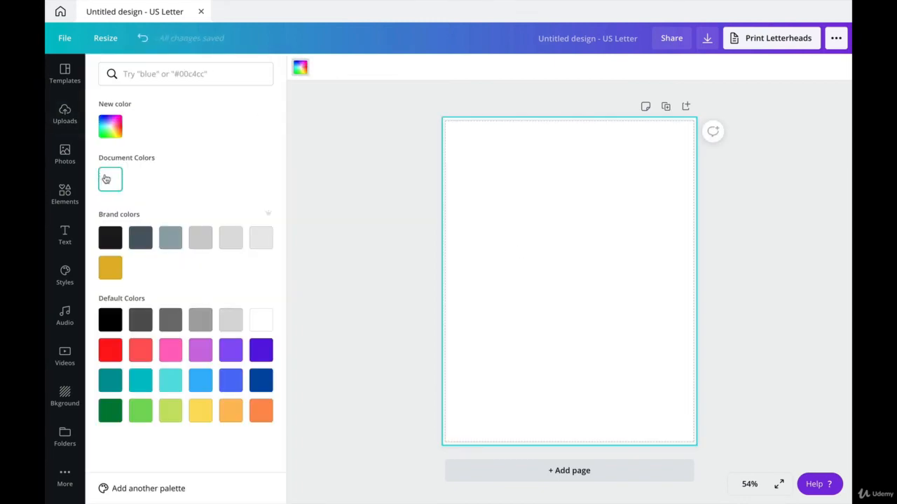
{"action": "left_click", "coordinate": [105, 124]}
{"action": "left_click", "coordinate": [104, 124]}
{"action": "left_click", "coordinate": [104, 124]}
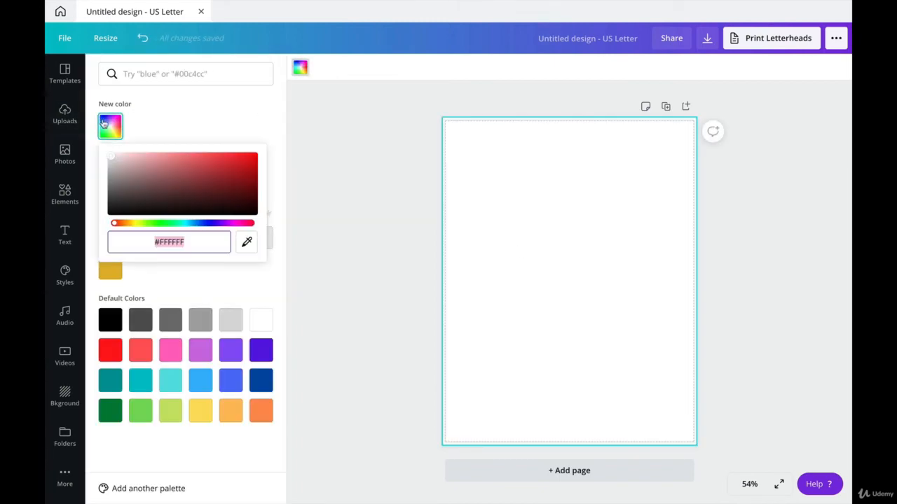
{"action": "type", "text": "#EAEAEA"}
{"action": "left_click", "coordinate": [357, 235]}
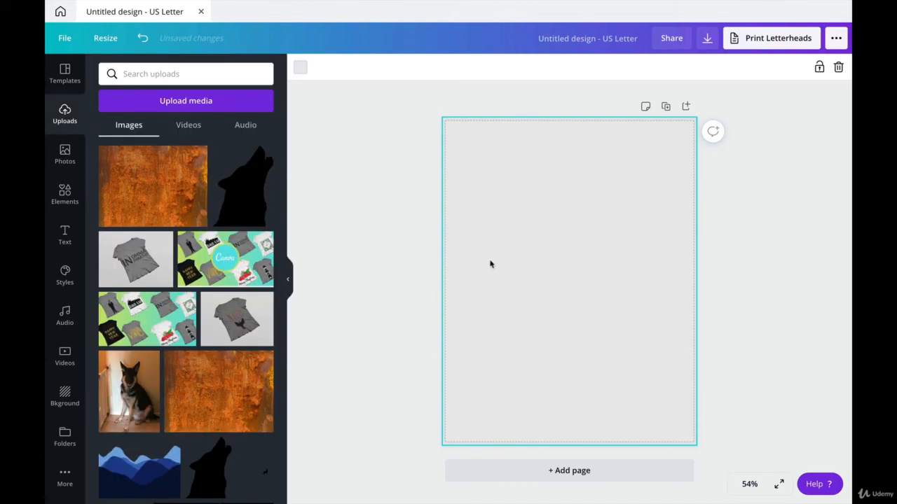
- Search the elements for "mountain" and filter the results to free items
{"action": "left_click", "coordinate": [65, 195]}
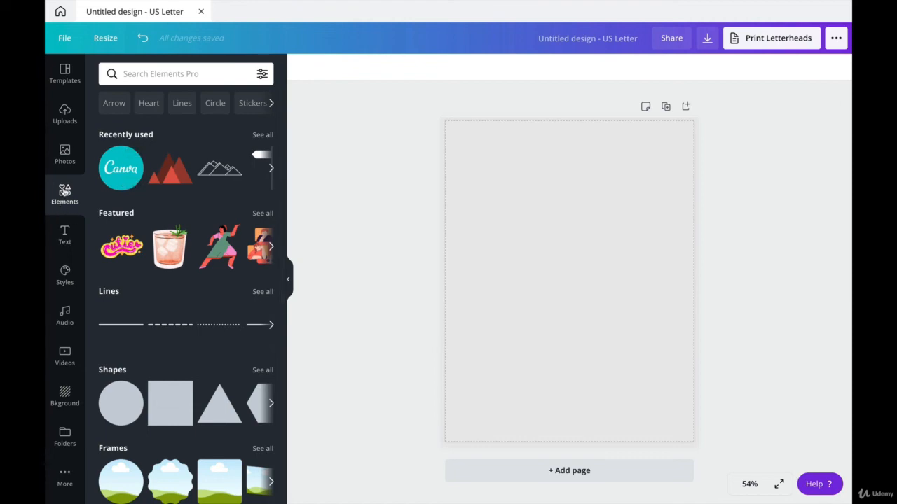
{"action": "left_click", "coordinate": [170, 73]}
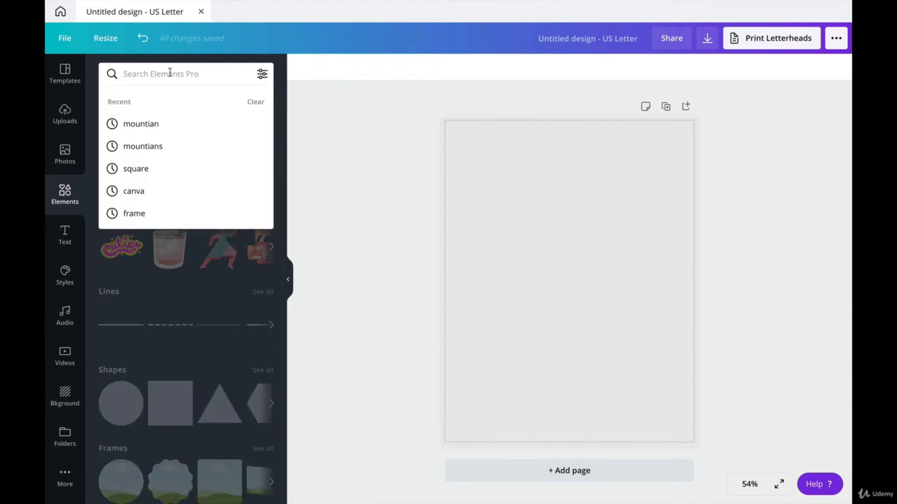
{"action": "type", "text": "mou"}
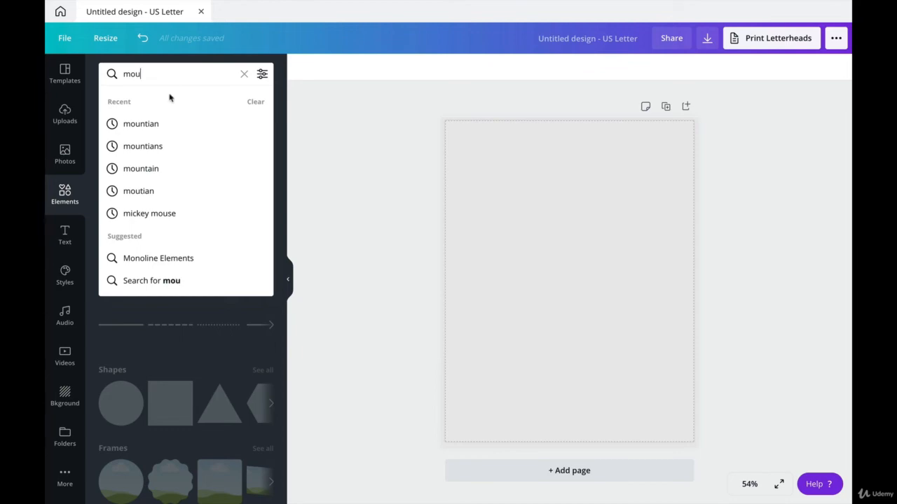
{"action": "left_click", "coordinate": [156, 178]}
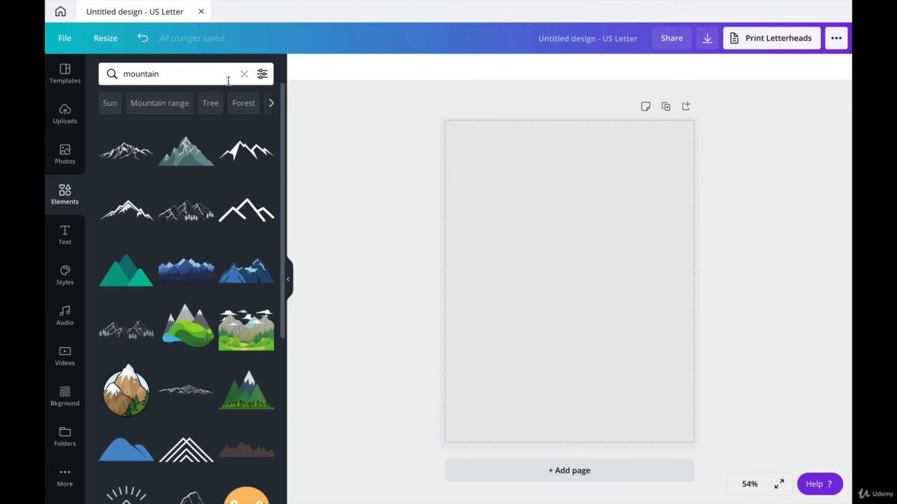
{"action": "left_click", "coordinate": [261, 74]}
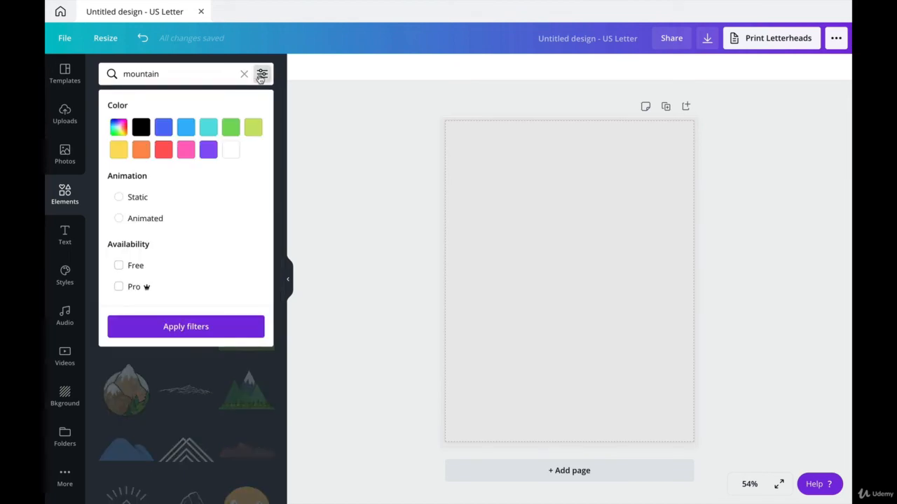
{"action": "left_click", "coordinate": [118, 267]}
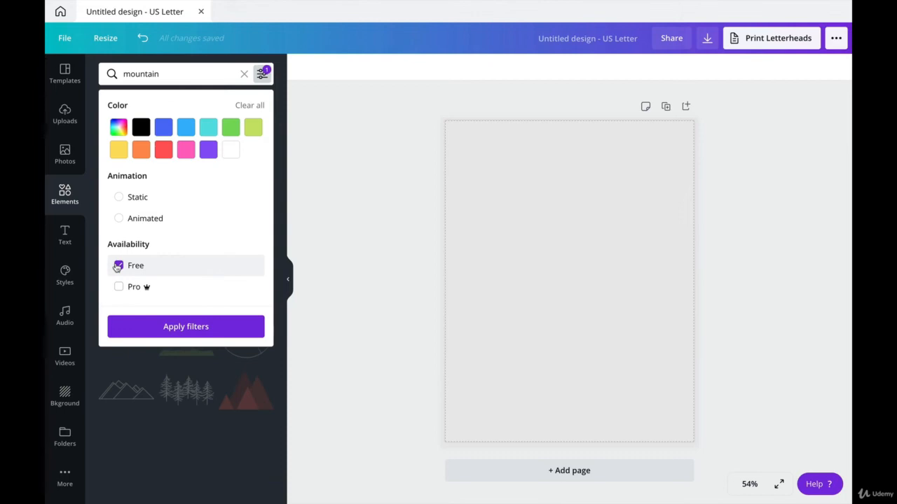
{"action": "left_click", "coordinate": [186, 324]}
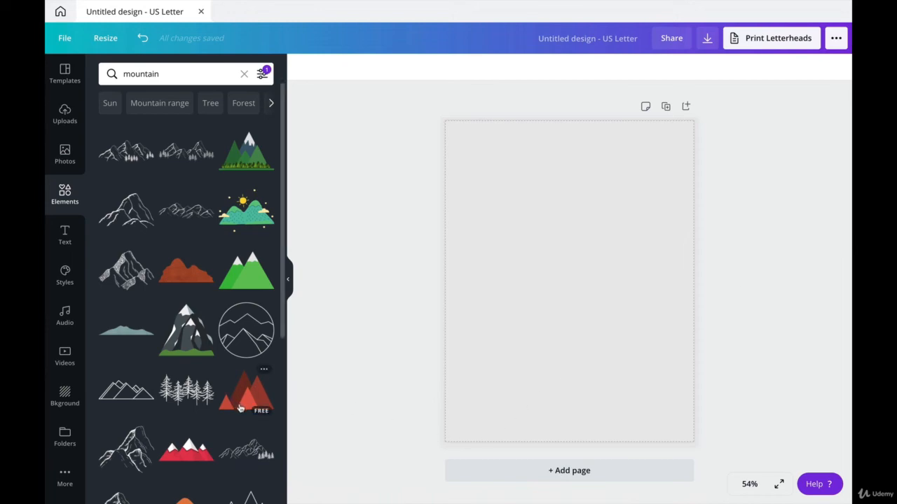
- Add the free red Triangle Diagram mountain graphic, enlarge it and place it at the page's bottom, extending past the left edge
{"action": "left_click", "coordinate": [263, 369]}
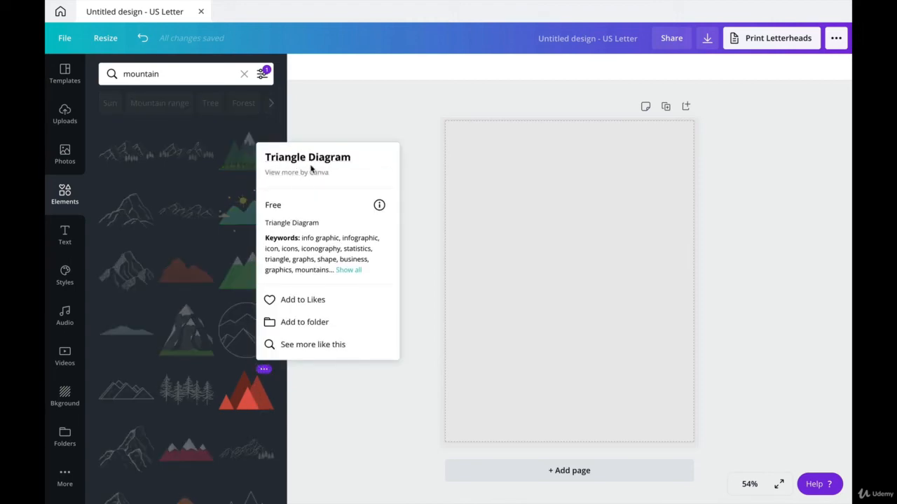
{"action": "left_click", "coordinate": [242, 408]}
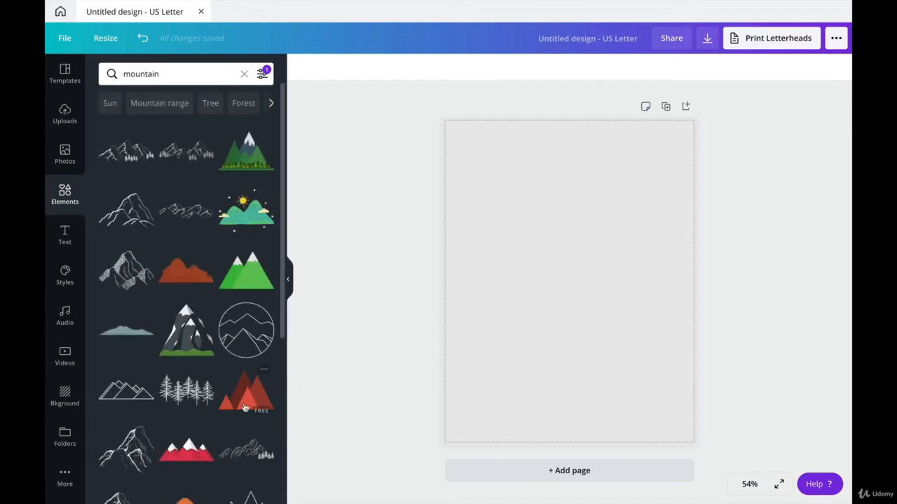
{"action": "left_click", "coordinate": [244, 406]}
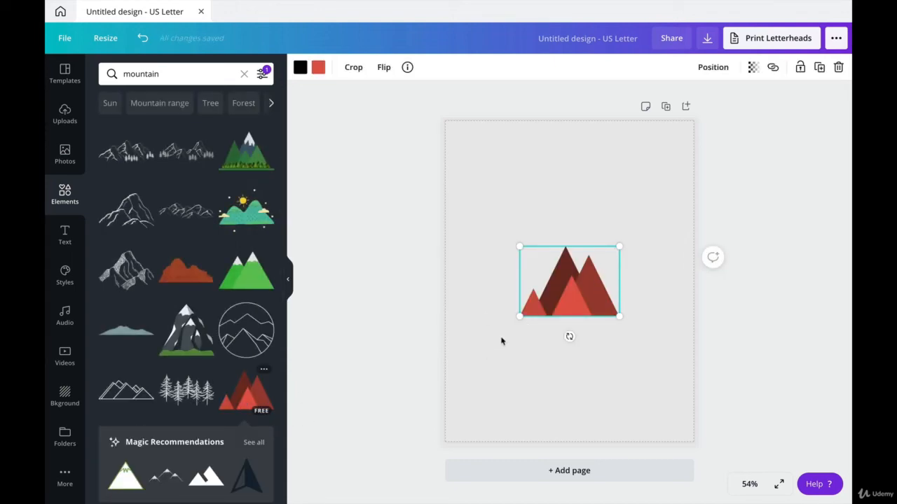
{"action": "left_click_drag", "start_coordinate": [519, 316], "coordinate": [414, 450]}
{"action": "left_click_drag", "start_coordinate": [517, 369], "coordinate": [491, 400]}
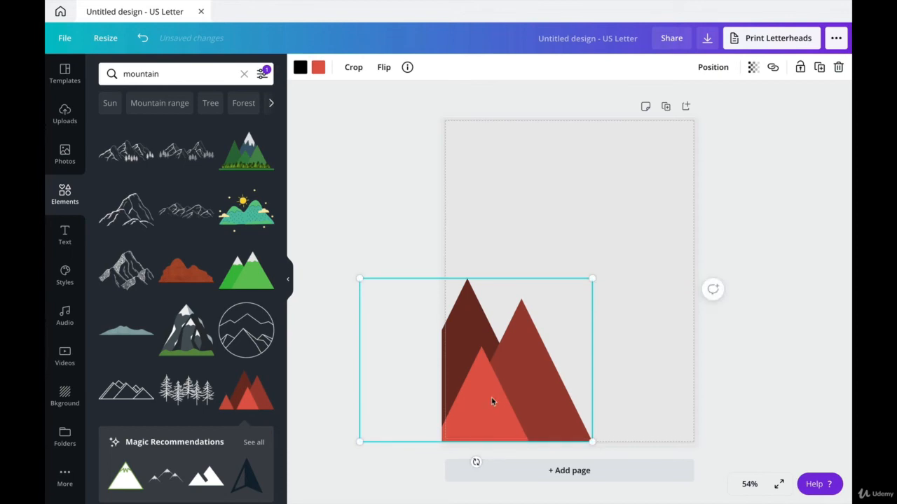
- Recolour the mountain graphic's red areas to dark grey #545454
{"action": "left_click", "coordinate": [317, 73]}
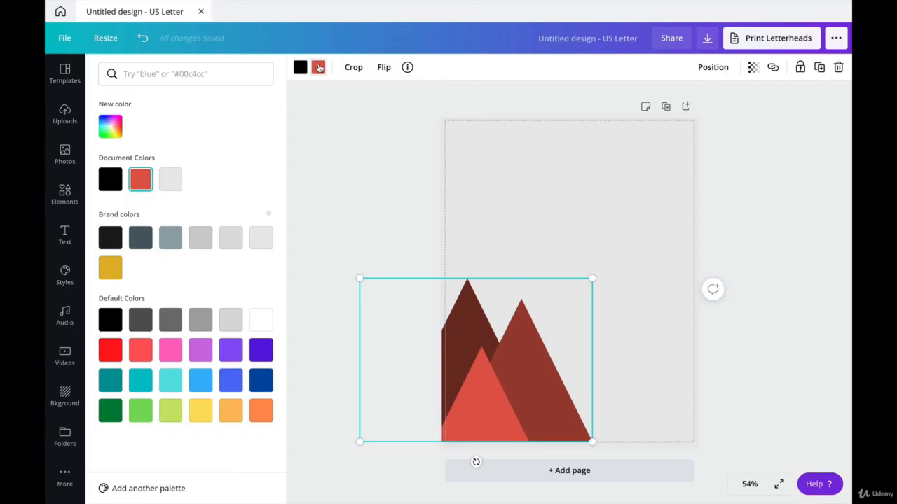
{"action": "left_click", "coordinate": [319, 67]}
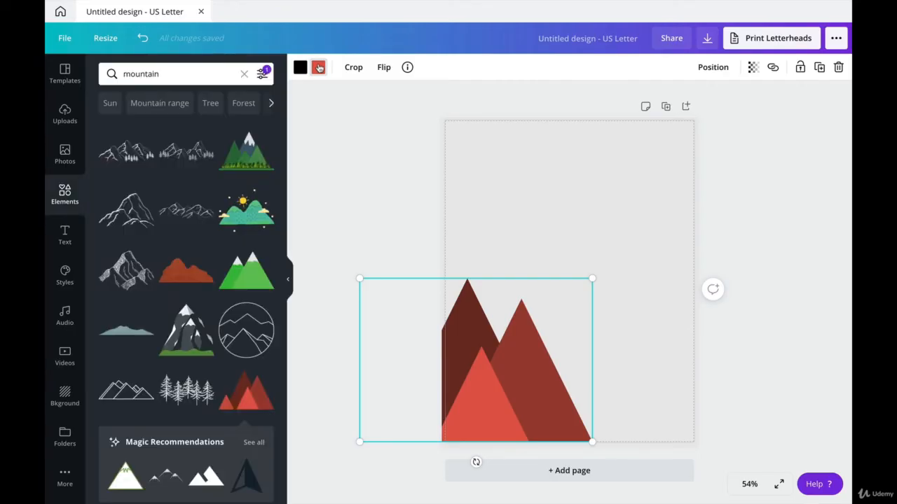
{"action": "left_click", "coordinate": [318, 67]}
{"action": "left_click", "coordinate": [110, 126]}
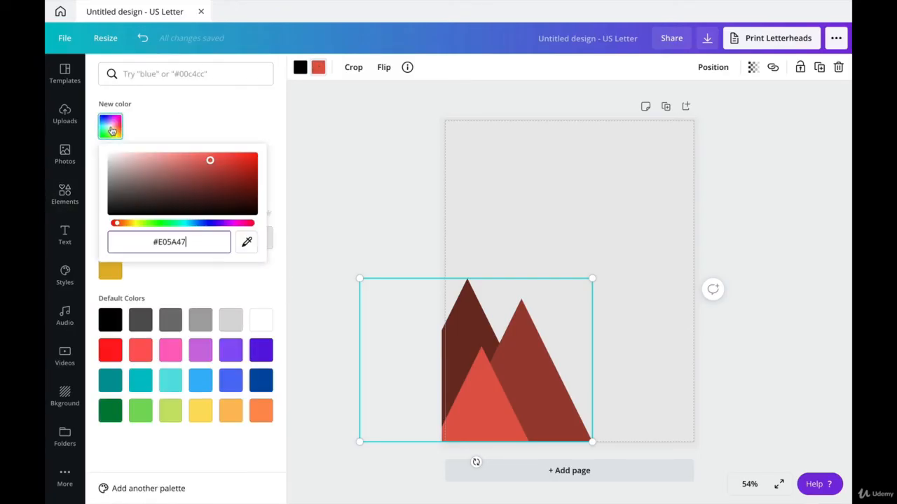
{"action": "type", "text": "#545454"}
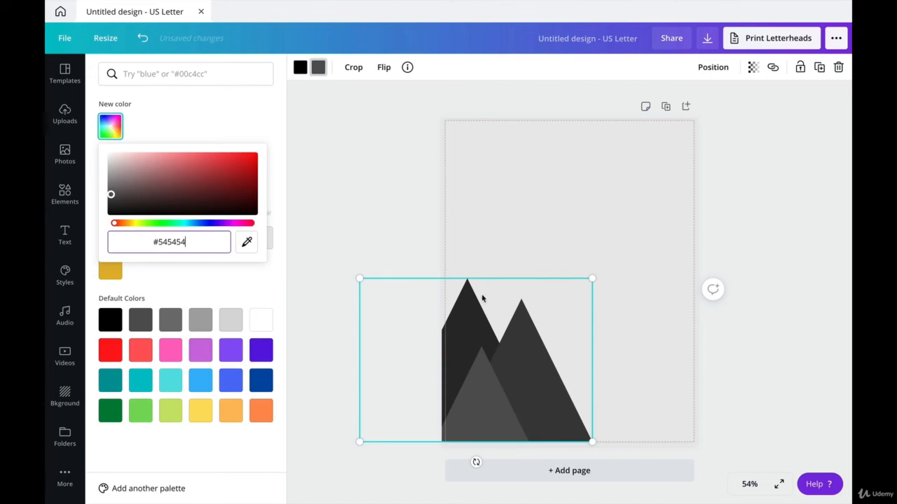
{"action": "left_click", "coordinate": [492, 228]}
{"action": "left_click", "coordinate": [717, 424]}
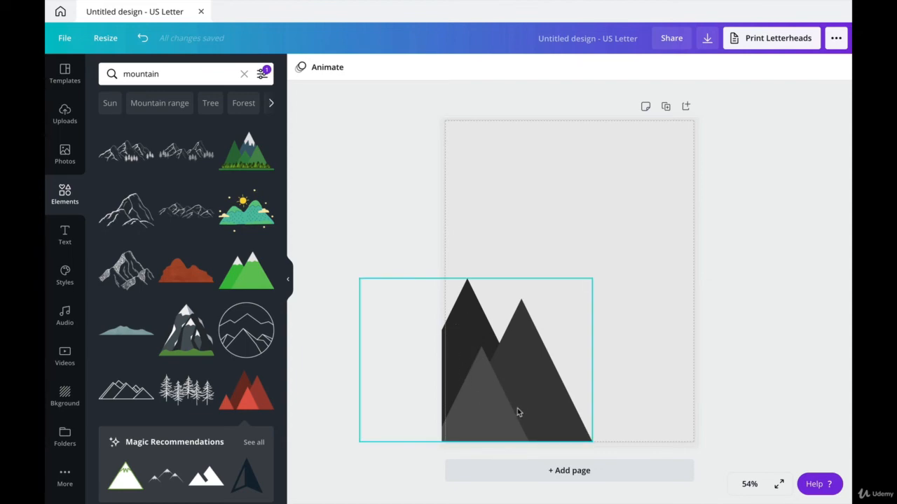
- Duplicate the grey mountain graphic and place the copy along the page's bottom, extending past the right edge
{"action": "left_click", "coordinate": [509, 374]}
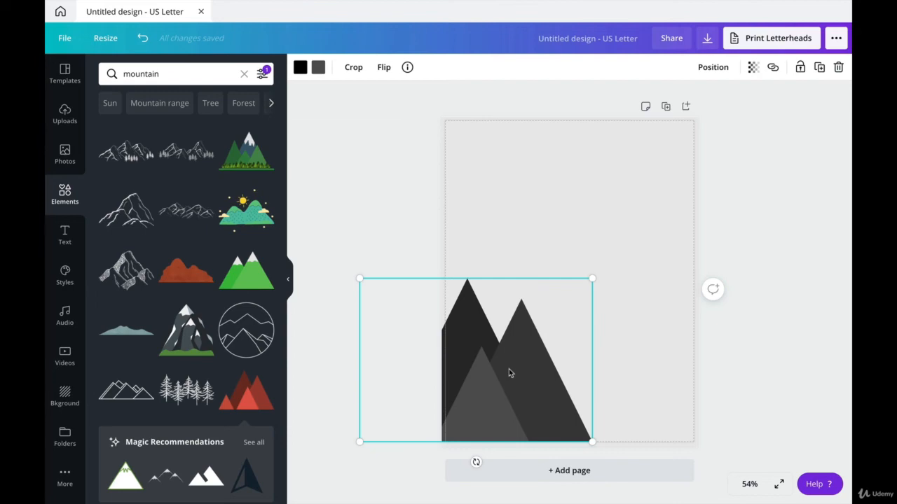
{"action": "key", "text": "ctrl+d"}
{"action": "left_click", "coordinate": [384, 68]}
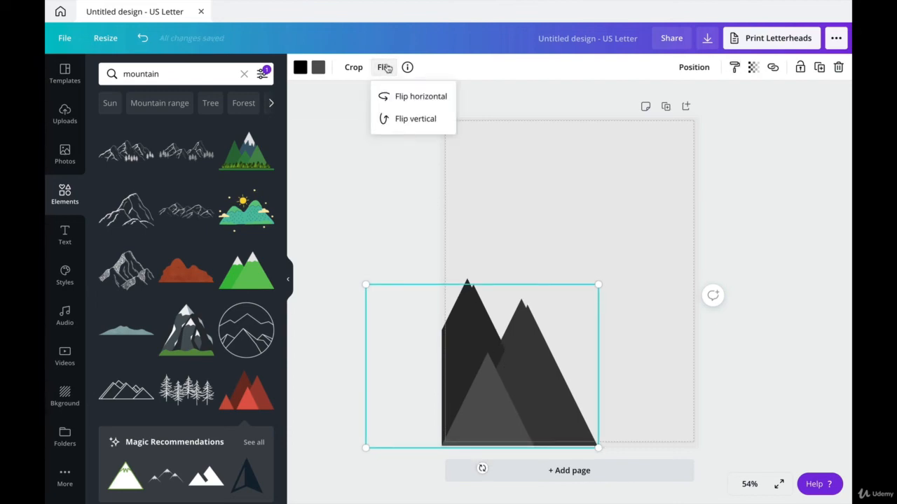
{"action": "left_click", "coordinate": [534, 372]}
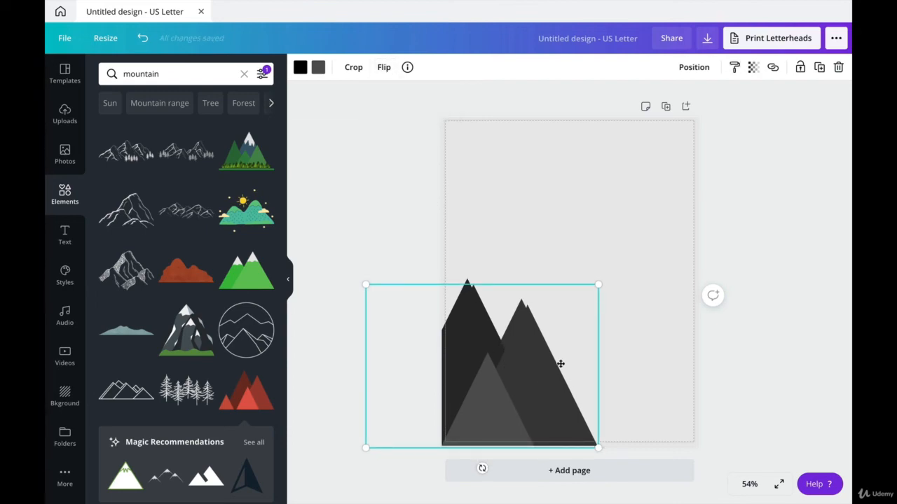
{"action": "left_click_drag", "start_coordinate": [561, 363], "coordinate": [677, 364]}
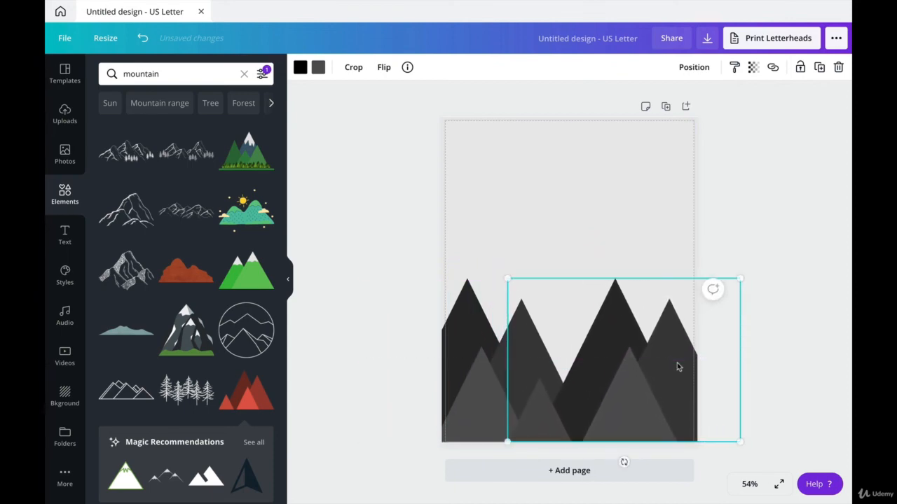
{"action": "left_click", "coordinate": [768, 207]}
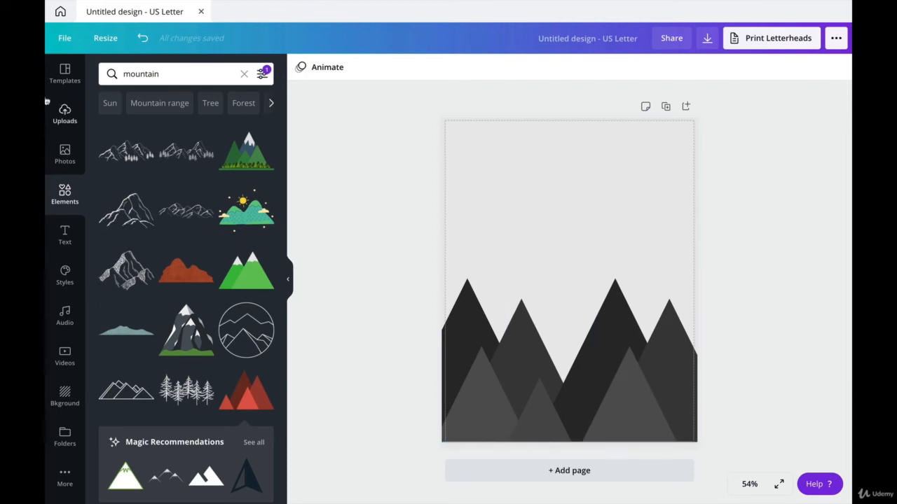
- Search the elements for "circle" and add the free solid circle shape to the page's upper half
{"action": "left_click", "coordinate": [169, 76]}
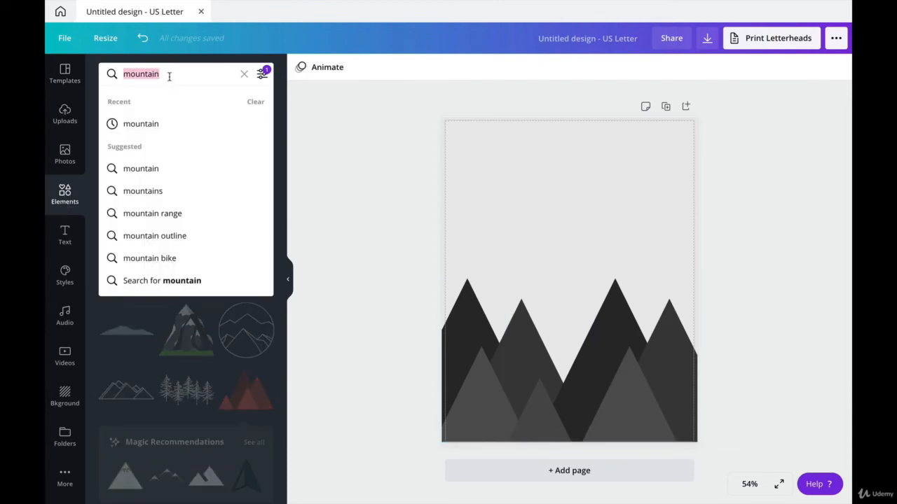
{"action": "type", "text": "circle"}
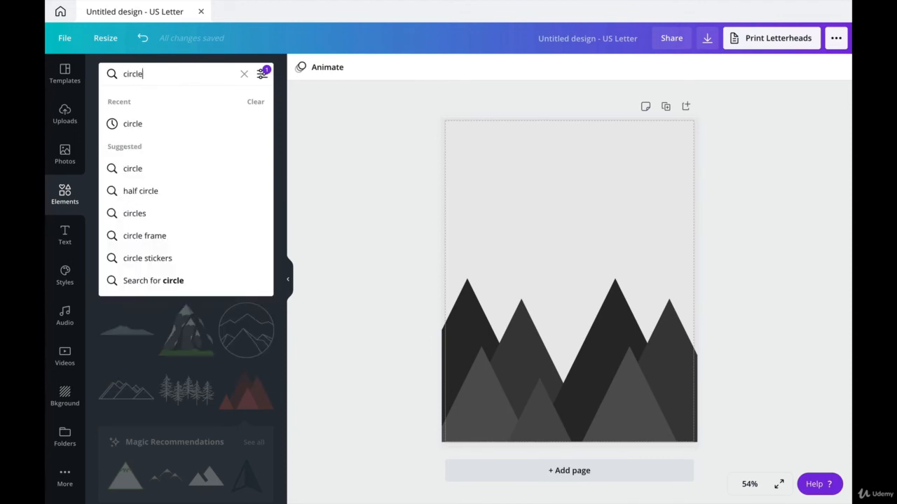
{"action": "left_click", "coordinate": [124, 123]}
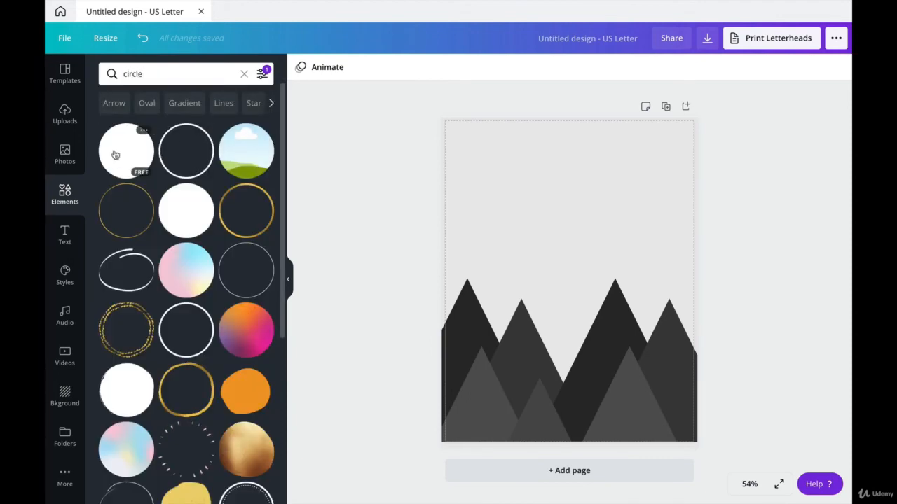
{"action": "left_click_drag", "start_coordinate": [114, 152], "coordinate": [521, 163]}
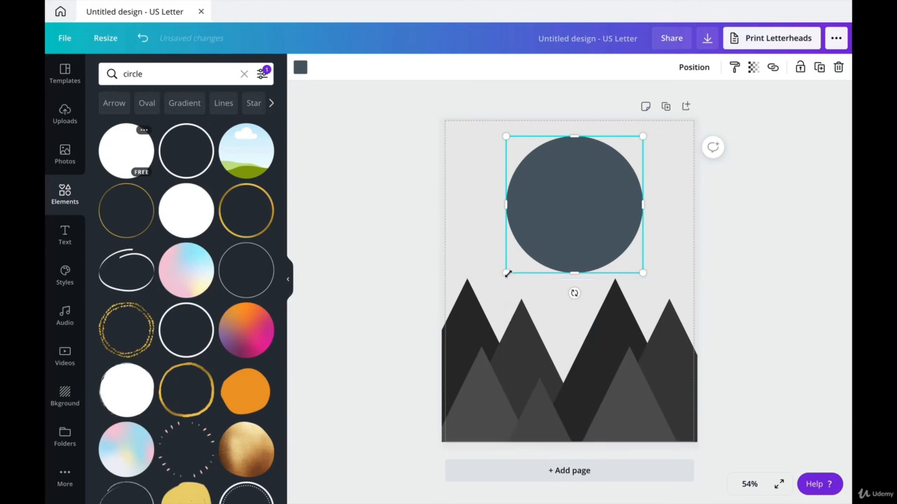
- Enlarge the circle to nearly the page's width and centre it horizontally near the page's upper edge
{"action": "left_click_drag", "start_coordinate": [507, 272], "coordinate": [459, 375]}
{"action": "left_click_drag", "start_coordinate": [560, 259], "coordinate": [585, 264]}
{"action": "left_click_drag", "start_coordinate": [465, 344], "coordinate": [456, 373]}
{"action": "left_click_drag", "start_coordinate": [565, 273], "coordinate": [577, 266]}
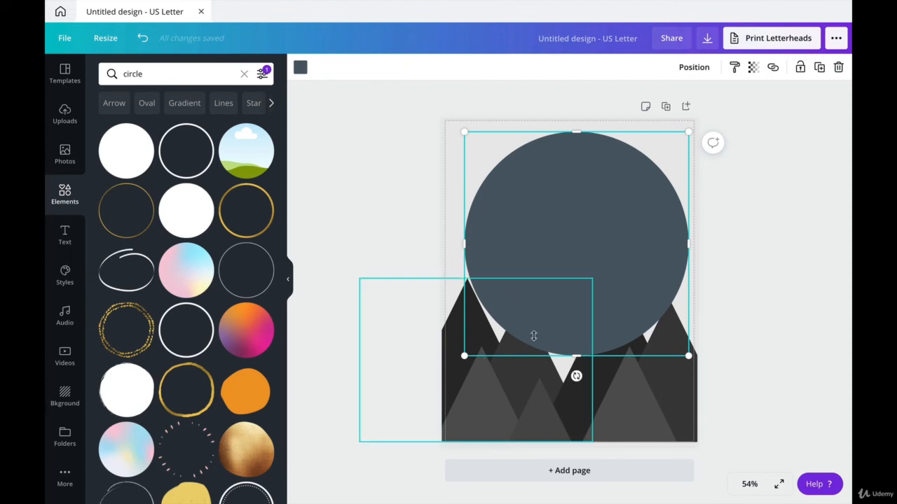
{"action": "left_click_drag", "start_coordinate": [597, 232], "coordinate": [593, 227]}
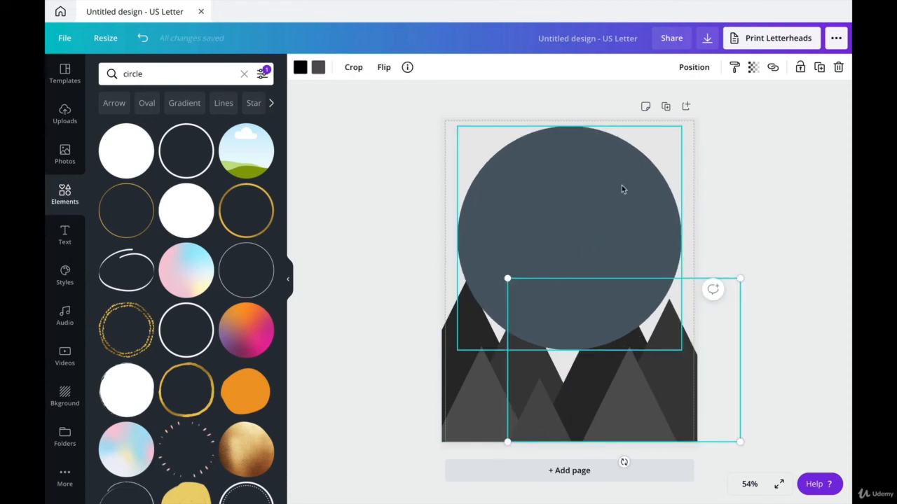
- Send the circle backward twice so it sits behind both mountain graphics
{"action": "left_click", "coordinate": [680, 413]}
{"action": "left_click", "coordinate": [564, 214]}
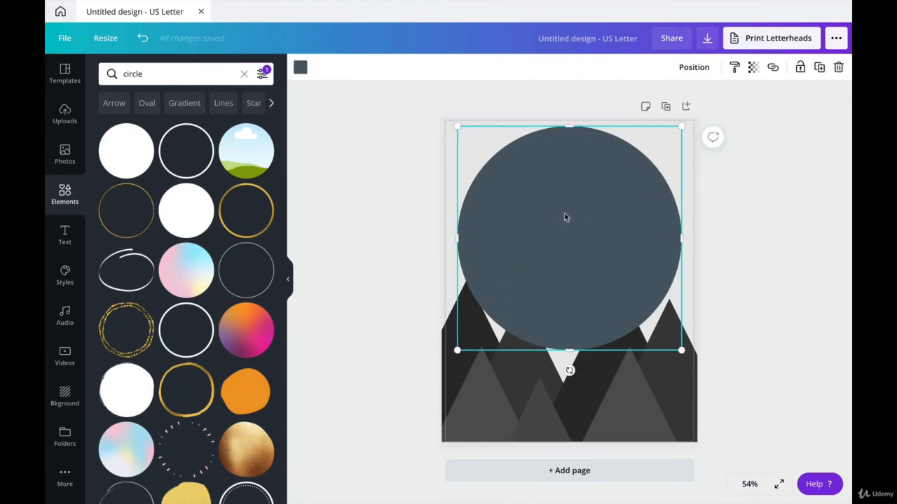
{"action": "left_click", "coordinate": [683, 70]}
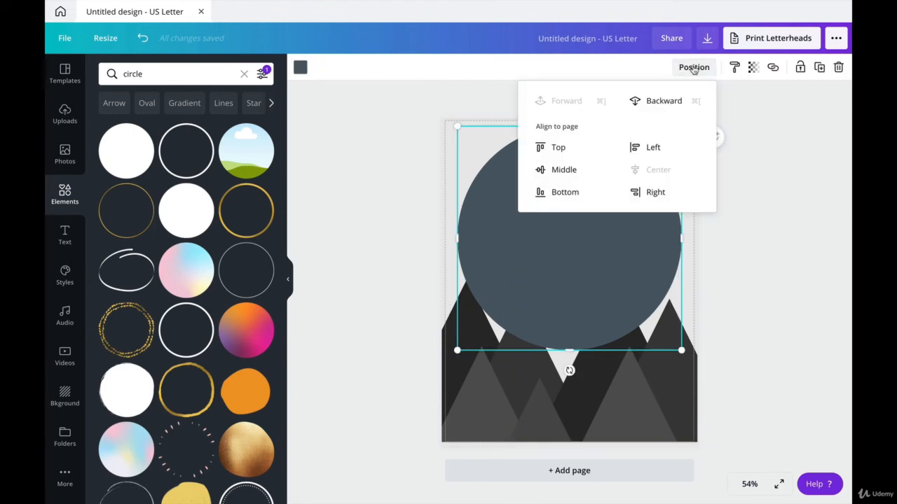
{"action": "left_click", "coordinate": [662, 101]}
{"action": "left_click", "coordinate": [662, 101]}
{"action": "left_click", "coordinate": [781, 260]}
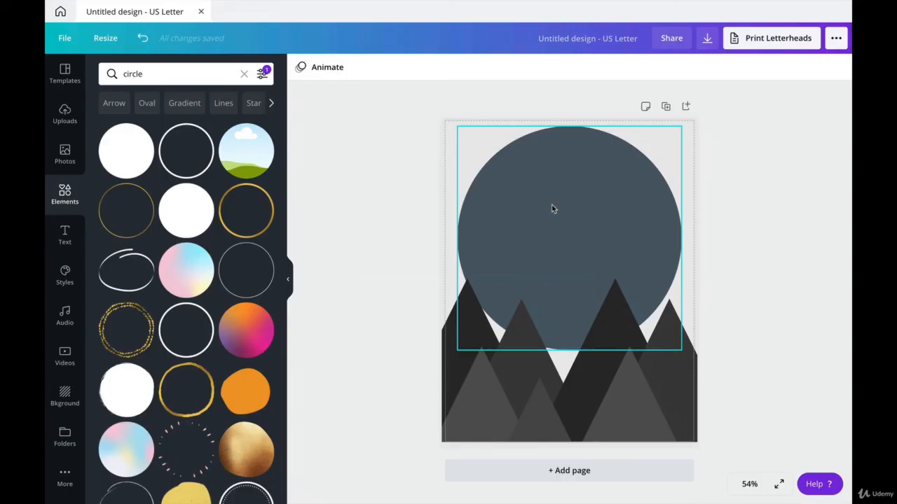
- Set the circle's fill colour to light grey #CECECE
{"action": "left_click", "coordinate": [552, 205]}
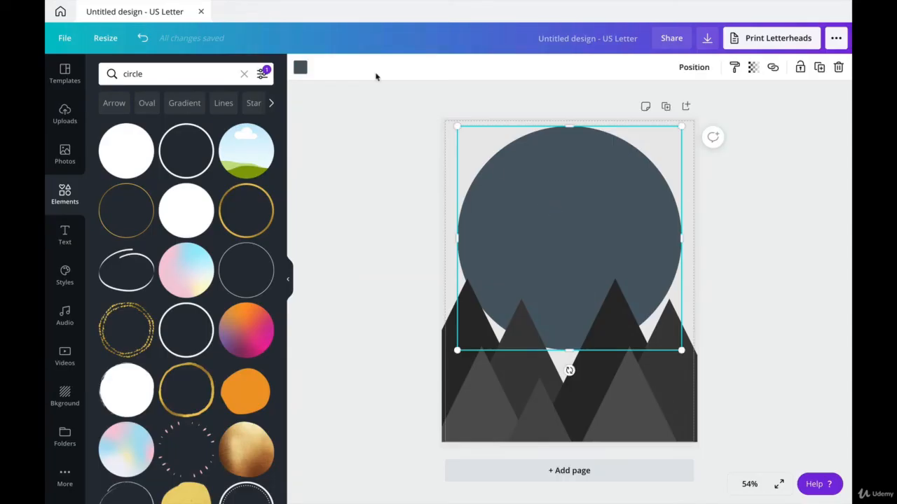
{"action": "left_click", "coordinate": [300, 68]}
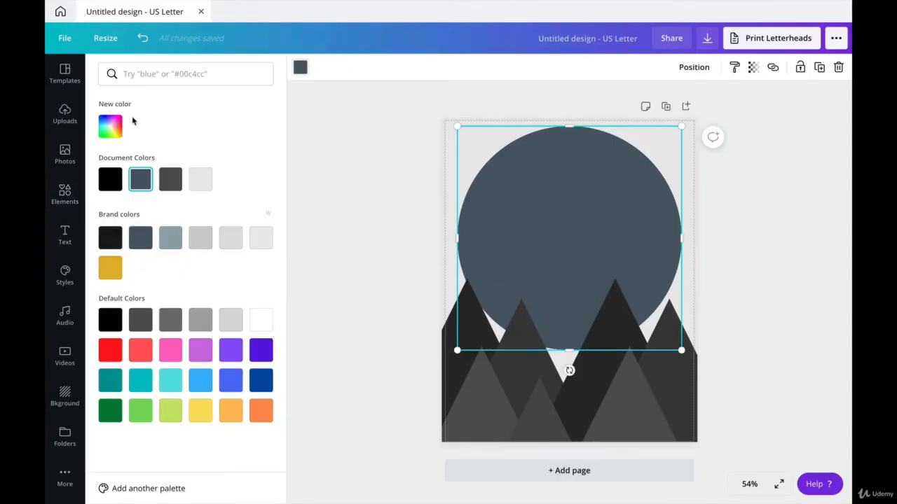
{"action": "left_click", "coordinate": [115, 131]}
{"action": "type", "text": "#CECECE"}
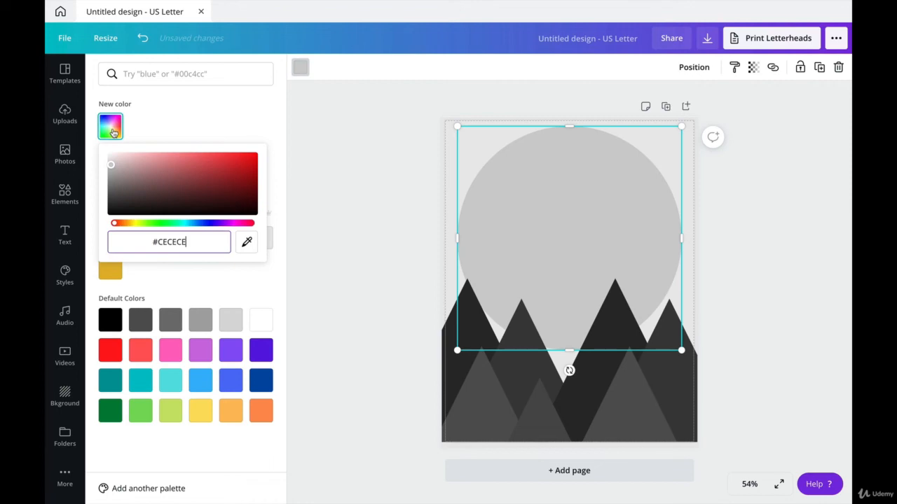
{"action": "left_click", "coordinate": [343, 147]}
{"action": "left_click", "coordinate": [748, 254]}
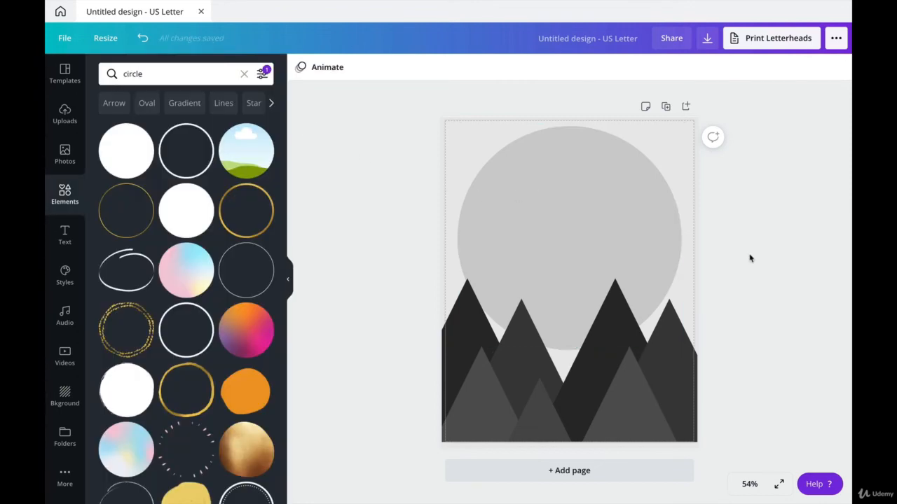
- Add the uploaded wolf silhouette, enlarge it to most of the page's height and rest it on the page's bottom edge
{"action": "left_click", "coordinate": [66, 115]}
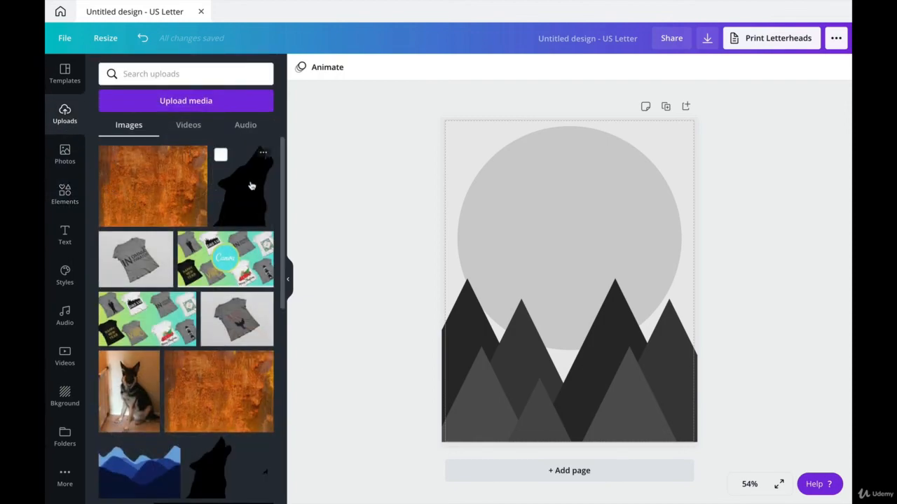
{"action": "left_click_drag", "start_coordinate": [250, 186], "coordinate": [560, 277]}
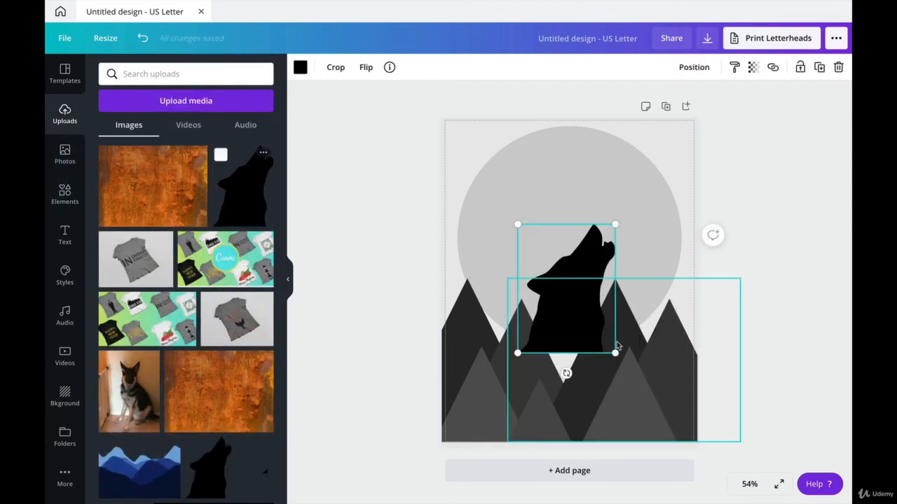
{"action": "left_click_drag", "start_coordinate": [616, 354], "coordinate": [564, 312]}
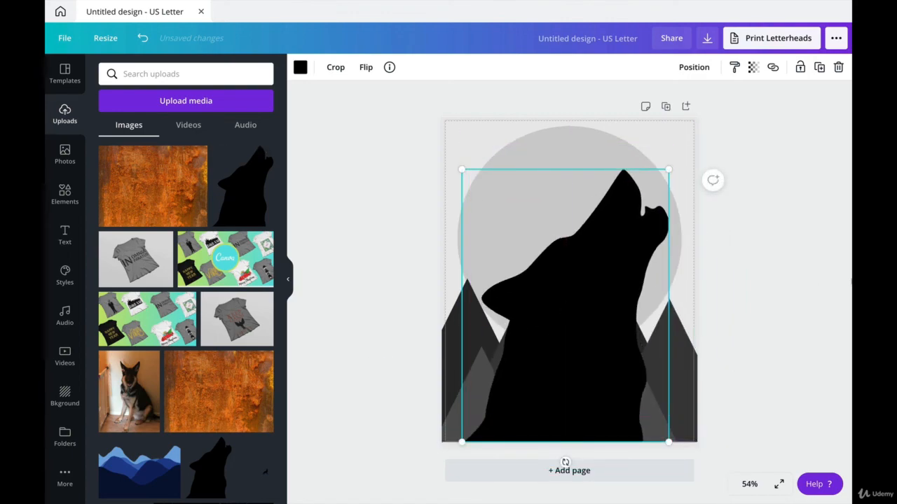
{"action": "left_click", "coordinate": [564, 454]}
- Lower the circle, enlarge it slightly and recentre it behind the wolf, nudging the wolf slightly left
{"action": "left_click_drag", "start_coordinate": [572, 164], "coordinate": [570, 183]}
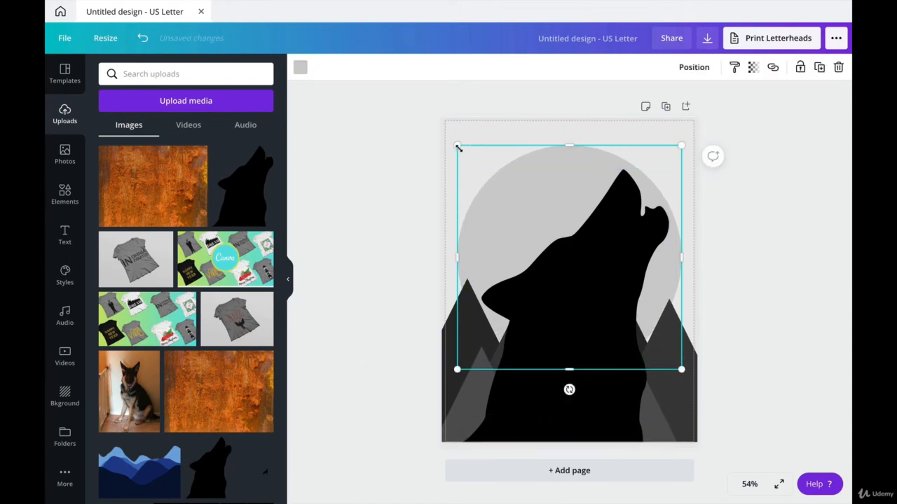
{"action": "left_click_drag", "start_coordinate": [458, 146], "coordinate": [449, 143]}
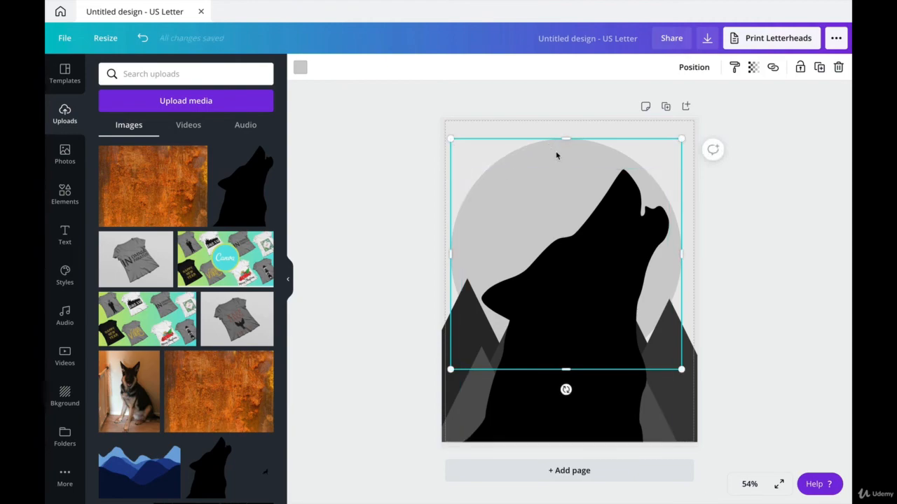
{"action": "left_click_drag", "start_coordinate": [557, 152], "coordinate": [560, 153]}
{"action": "left_click_drag", "start_coordinate": [592, 290], "coordinate": [589, 289]}
{"action": "left_click", "coordinate": [509, 160]}
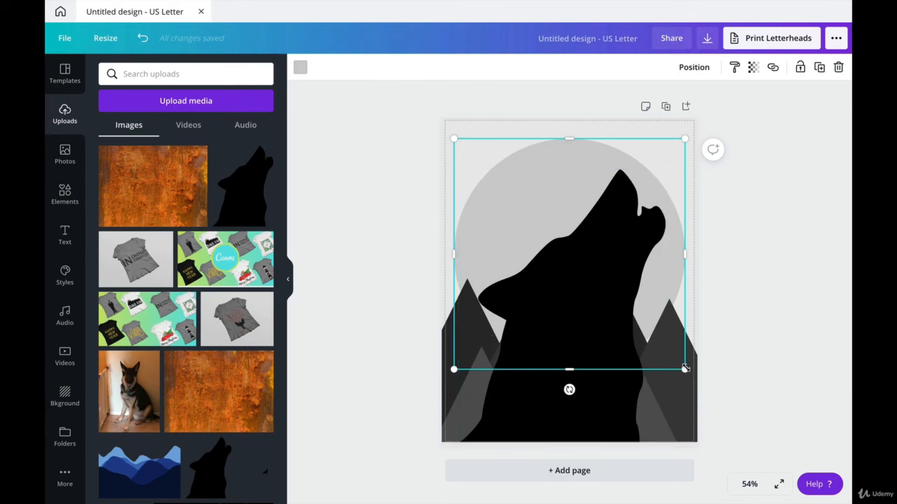
{"action": "left_click_drag", "start_coordinate": [685, 369], "coordinate": [693, 378]}
{"action": "left_click_drag", "start_coordinate": [553, 168], "coordinate": [551, 161]}
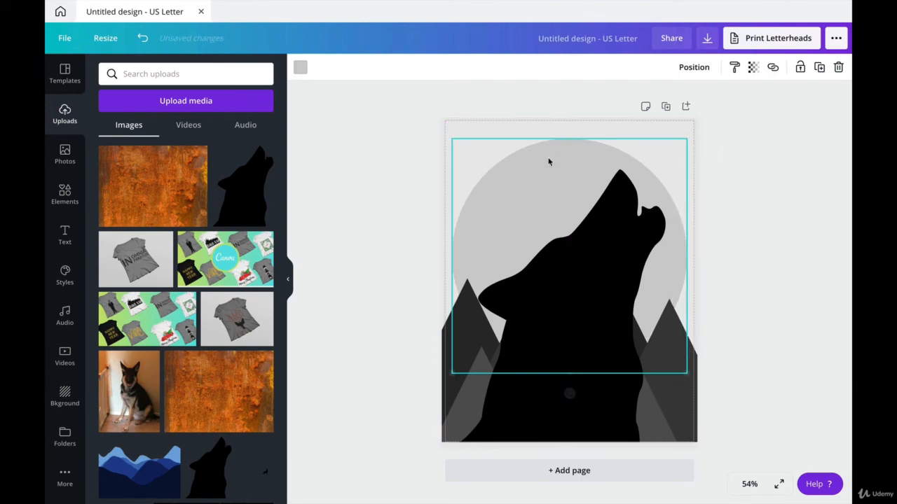
{"action": "left_click", "coordinate": [804, 196]}
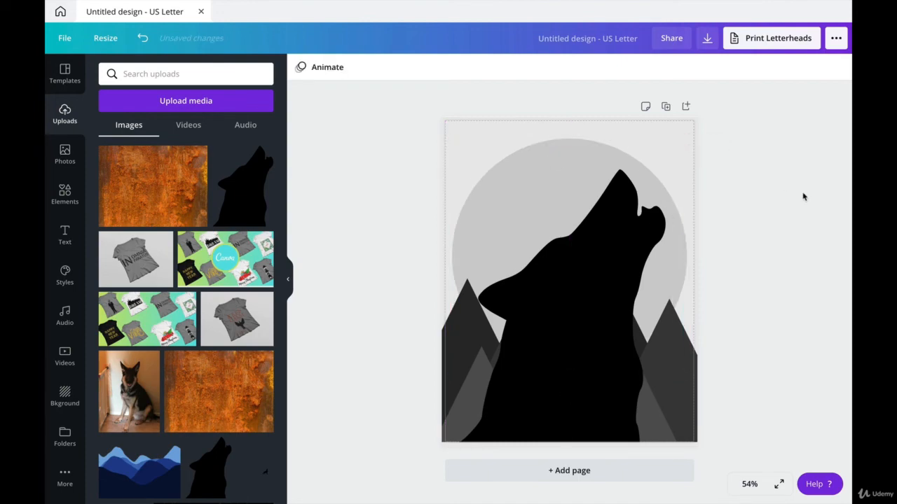
- Try turquoise as the wolf silhouette's colour and restore it to black
{"action": "left_click", "coordinate": [603, 260]}
{"action": "left_click", "coordinate": [301, 67]}
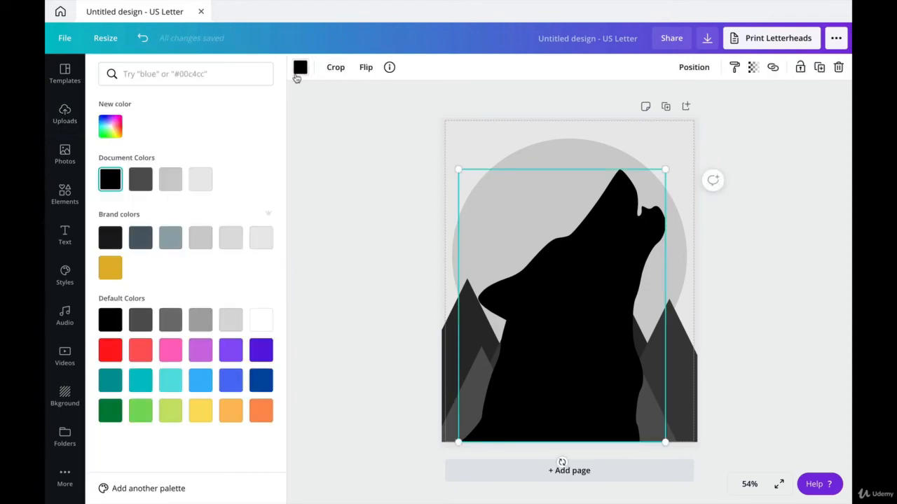
{"action": "left_click", "coordinate": [171, 390]}
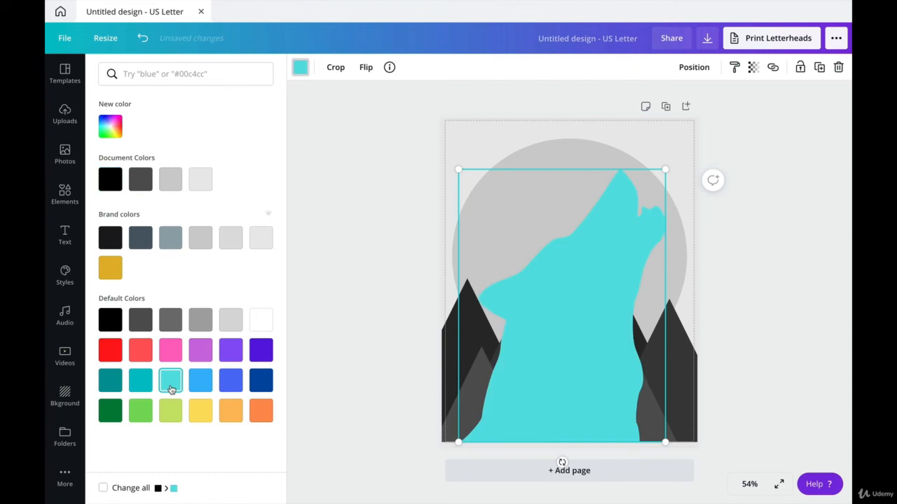
{"action": "left_click", "coordinate": [106, 182]}
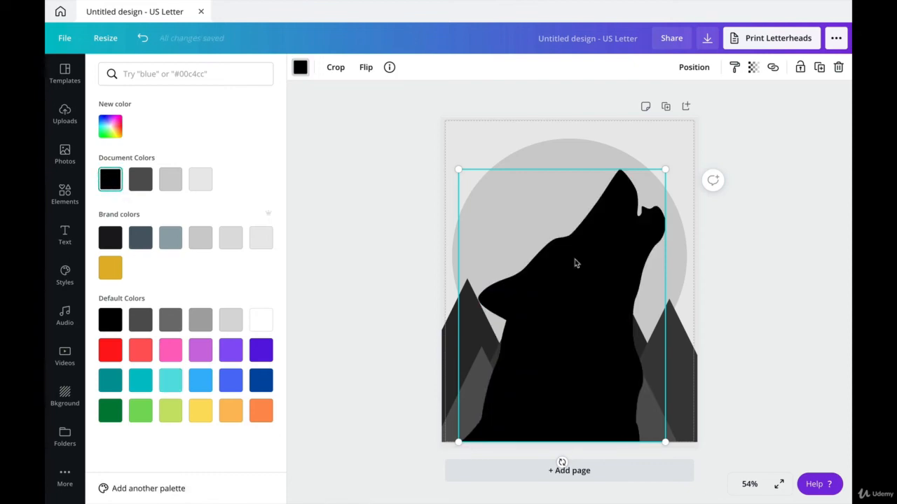
{"action": "left_click", "coordinate": [783, 316]}
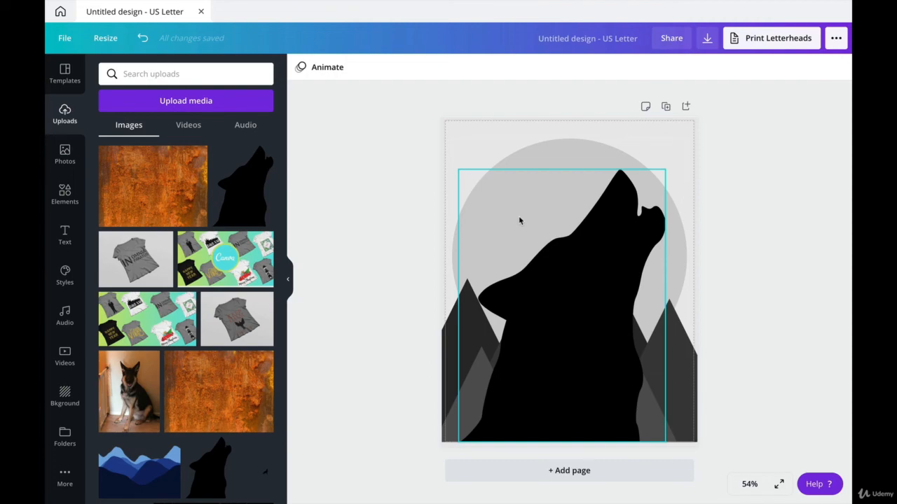
- Search the elements library for "frame" and add the plain square frame to the page
{"action": "left_click", "coordinate": [67, 183]}
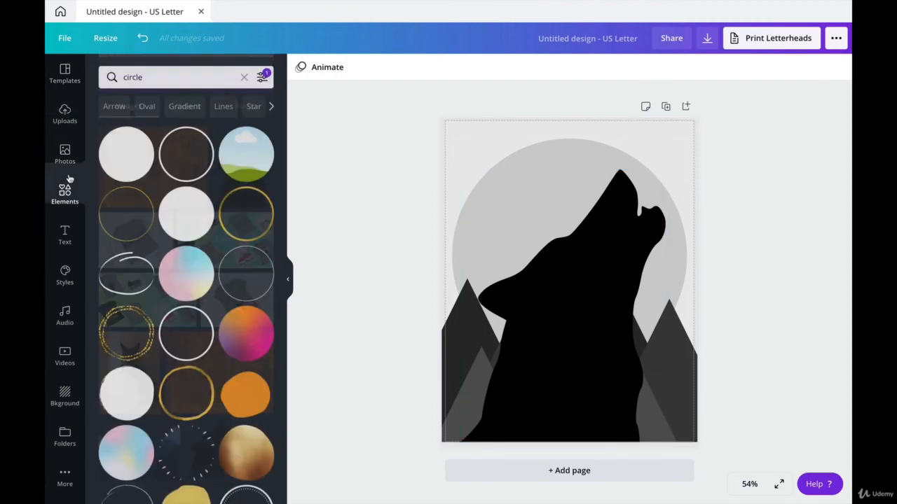
{"action": "left_click", "coordinate": [170, 70]}
{"action": "double_click", "coordinate": [171, 70]}
{"action": "type", "text": "f"}
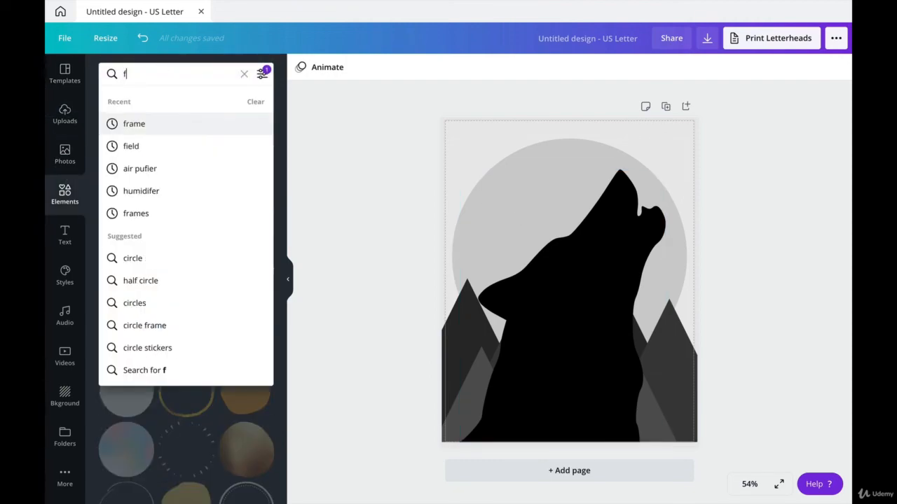
{"action": "type", "text": "rame"}
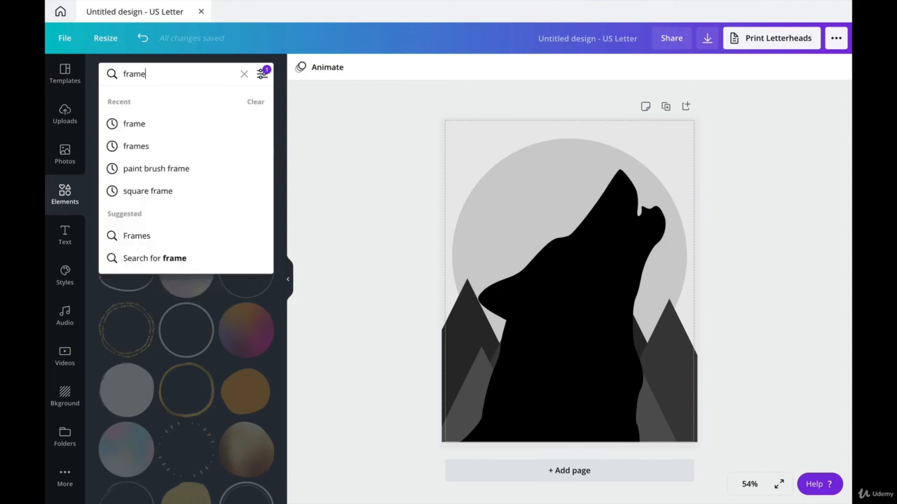
{"action": "key", "text": "Return"}
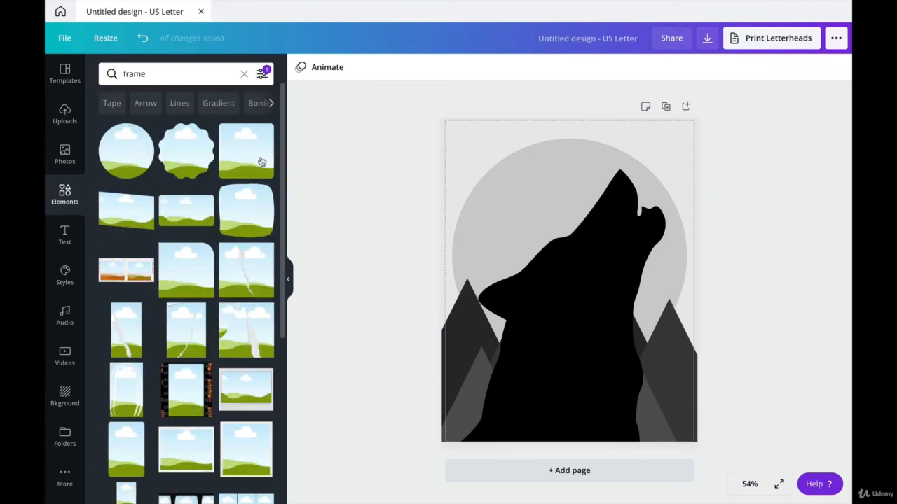
{"action": "left_click", "coordinate": [261, 161]}
- Move the square frame to the page's upper-left corner and enlarge it until it covers the entire page
{"action": "left_click_drag", "start_coordinate": [553, 321], "coordinate": [498, 231]}
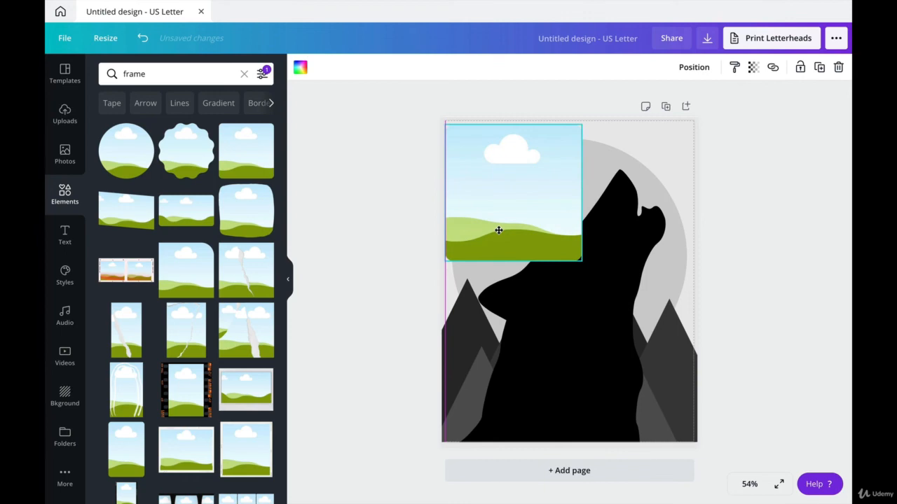
{"action": "left_click_drag", "start_coordinate": [581, 260], "coordinate": [776, 452]}
{"action": "left_click_drag", "start_coordinate": [664, 414], "coordinate": [657, 416]}
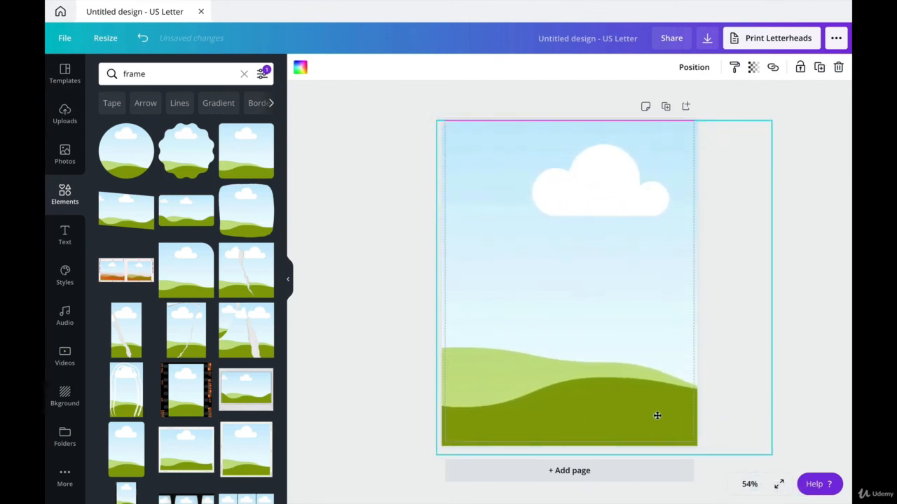
{"action": "left_click", "coordinate": [845, 275]}
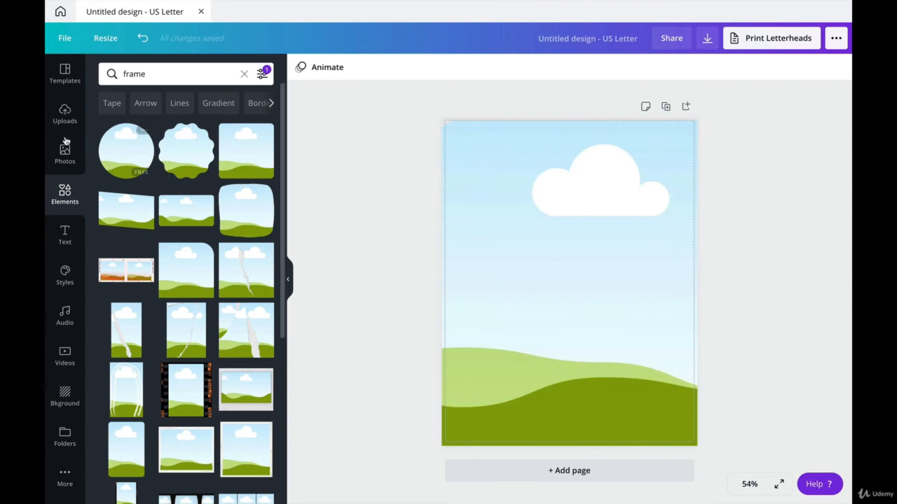
- Fill the frame with the uploaded rust texture and enlarge the frame past the page's upper-left corner
{"action": "left_click", "coordinate": [61, 117]}
{"action": "left_click_drag", "start_coordinate": [147, 168], "coordinate": [508, 217]}
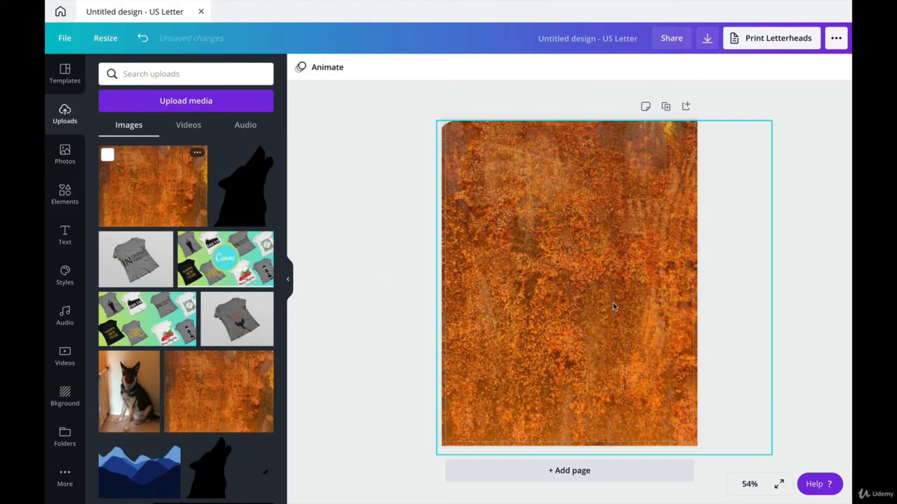
{"action": "left_click", "coordinate": [808, 275]}
{"action": "left_click", "coordinate": [624, 234]}
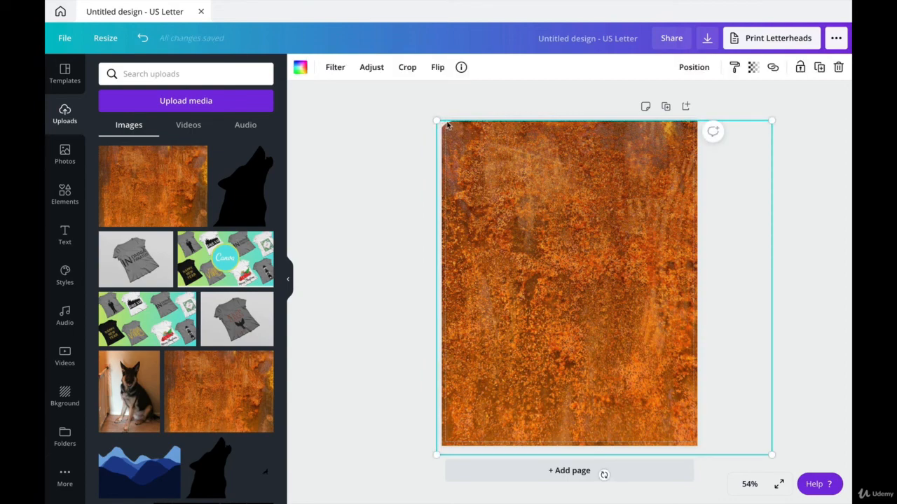
{"action": "left_click_drag", "start_coordinate": [429, 119], "coordinate": [410, 99]}
{"action": "left_click", "coordinate": [822, 274]}
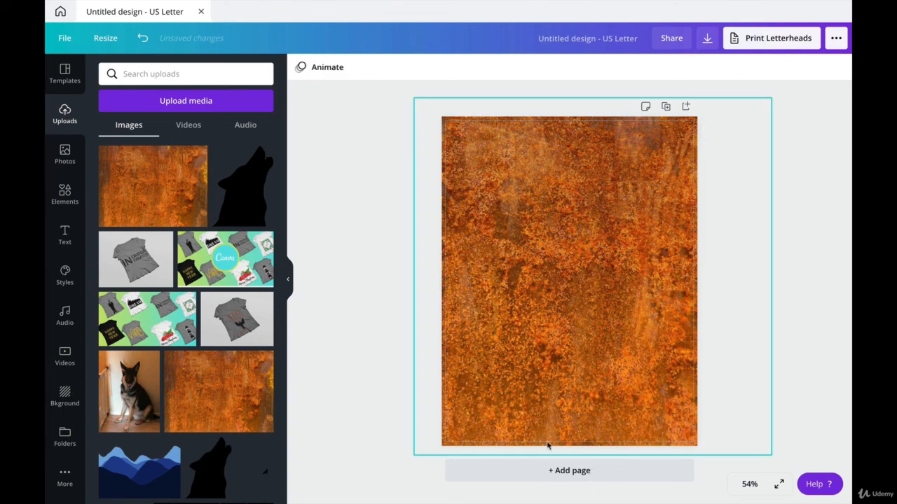
- Apply the Street filter to the rust texture
{"action": "left_click", "coordinate": [625, 251]}
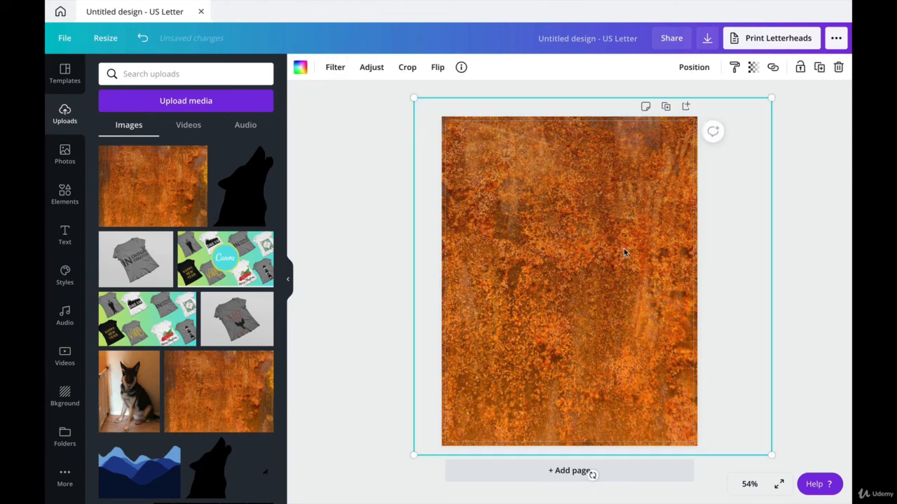
{"action": "left_click", "coordinate": [335, 72]}
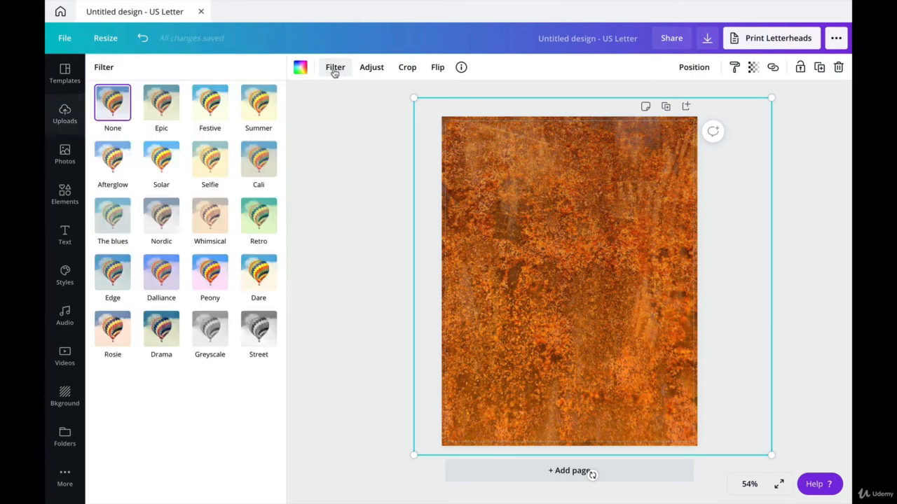
{"action": "left_click", "coordinate": [257, 338]}
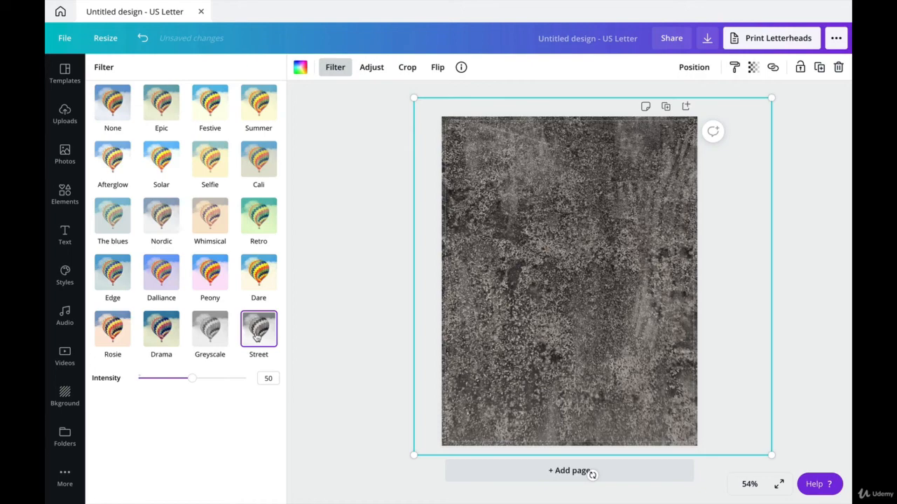
- Set the texture's transparency to 22 so the wolf artwork shows through, and deselect it
{"action": "left_click", "coordinate": [751, 73]}
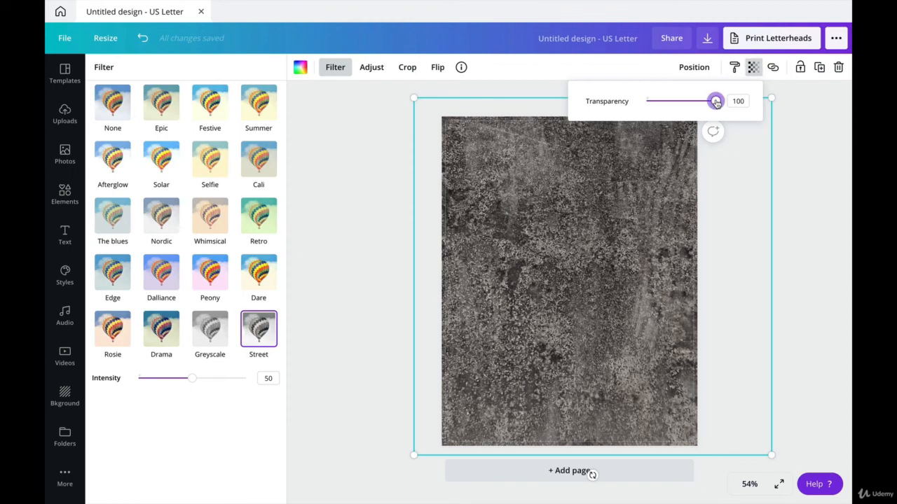
{"action": "left_click_drag", "start_coordinate": [714, 101], "coordinate": [662, 112]}
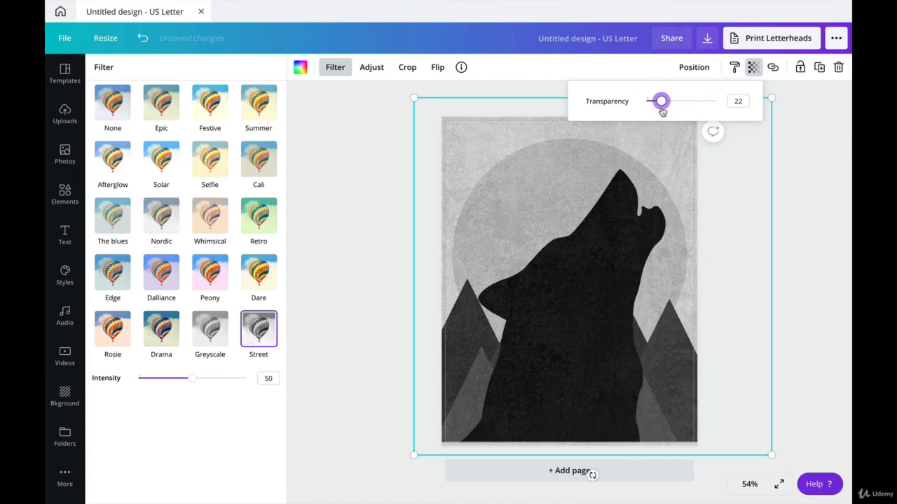
{"action": "left_click", "coordinate": [798, 237]}
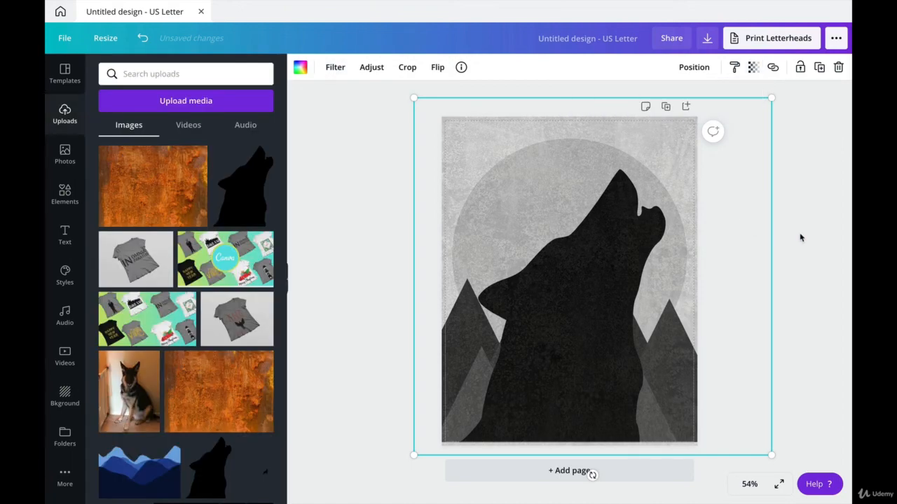
{"action": "left_click", "coordinate": [809, 241]}
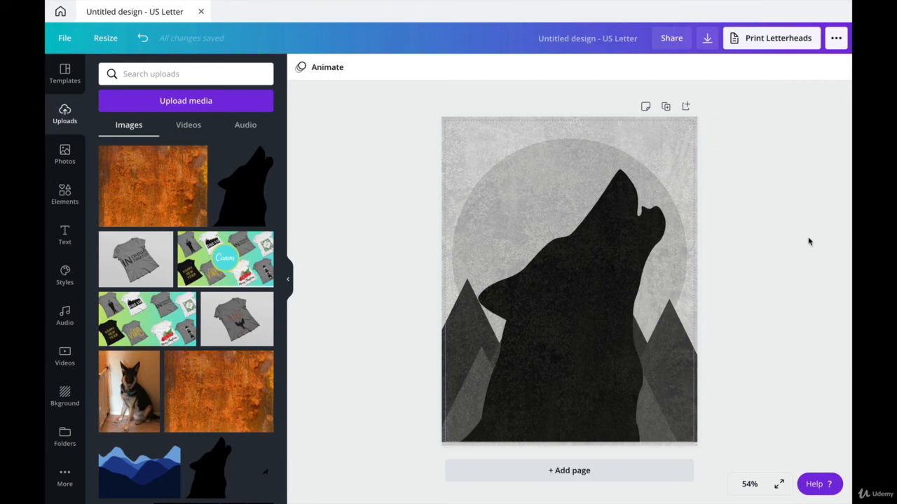
- Download the design as a PNG and save it to the Desktop as Wolf.png
{"action": "left_click", "coordinate": [707, 39]}
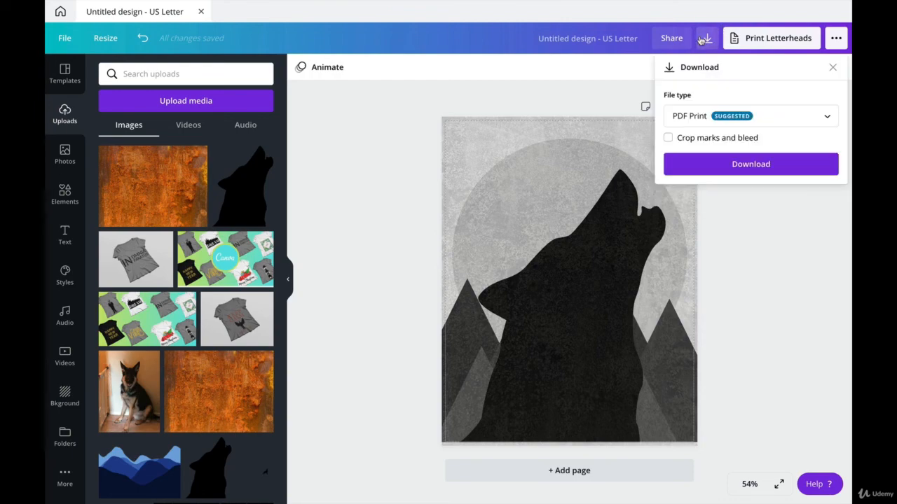
{"action": "left_click", "coordinate": [693, 118]}
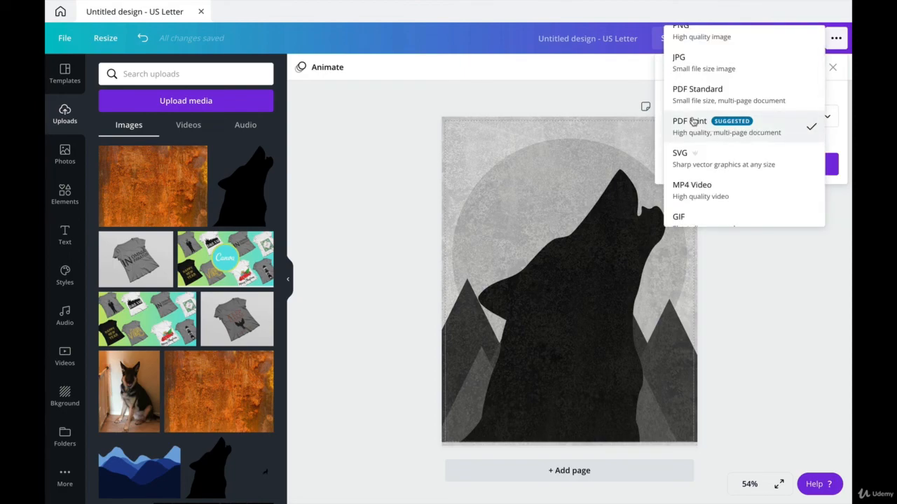
{"action": "scroll", "coordinate": [692, 121], "scroll_direction": "up", "scroll_amount": 1}
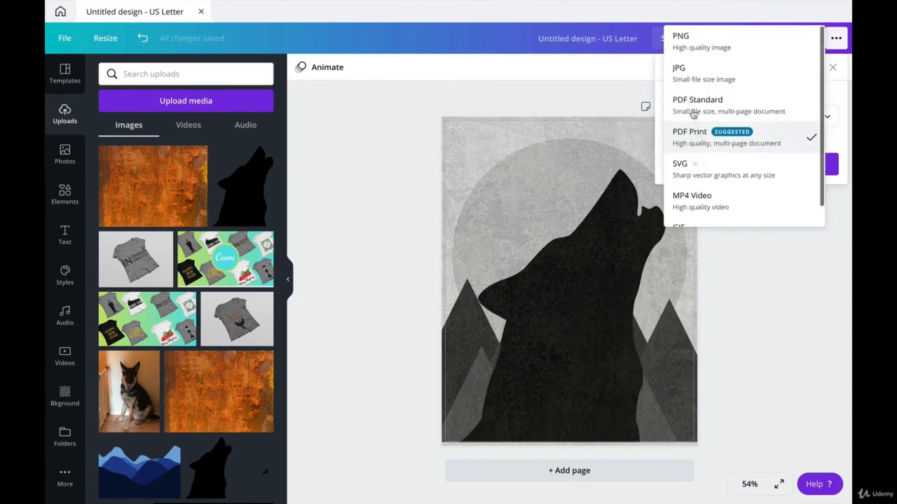
{"action": "left_click", "coordinate": [691, 42]}
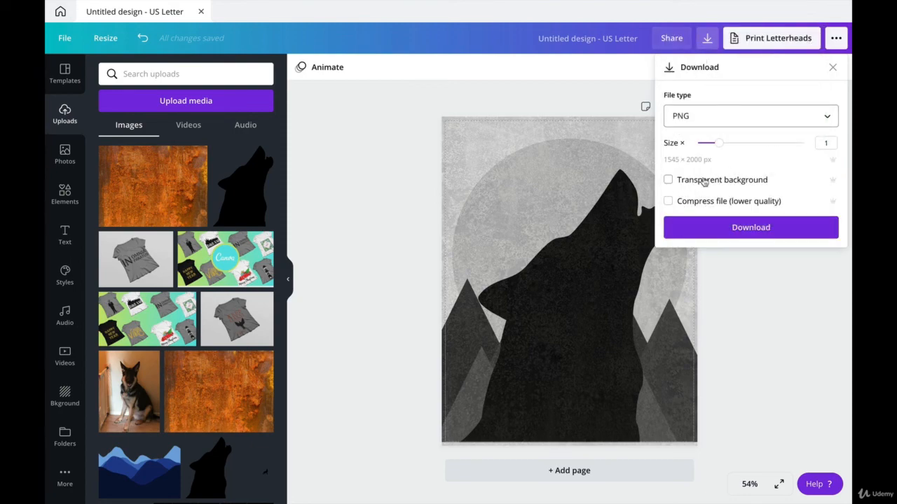
{"action": "left_click", "coordinate": [745, 231]}
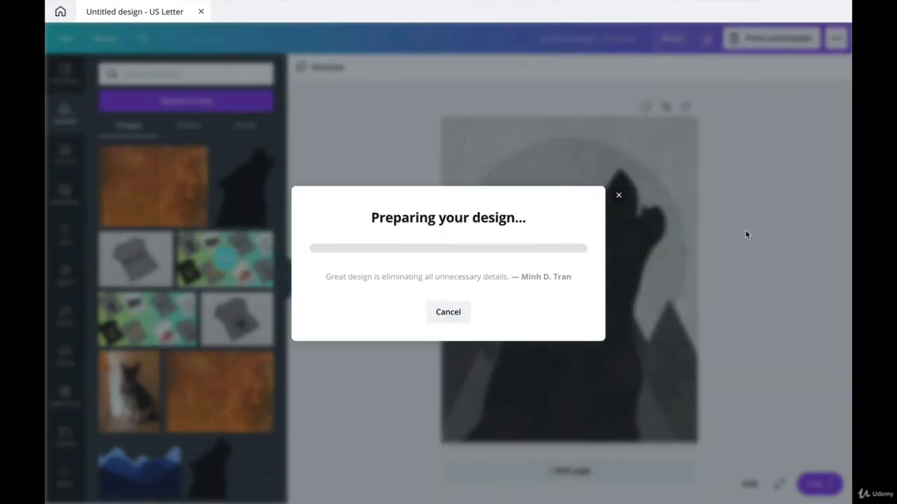
{"action": "type", "text": "Wolf"}
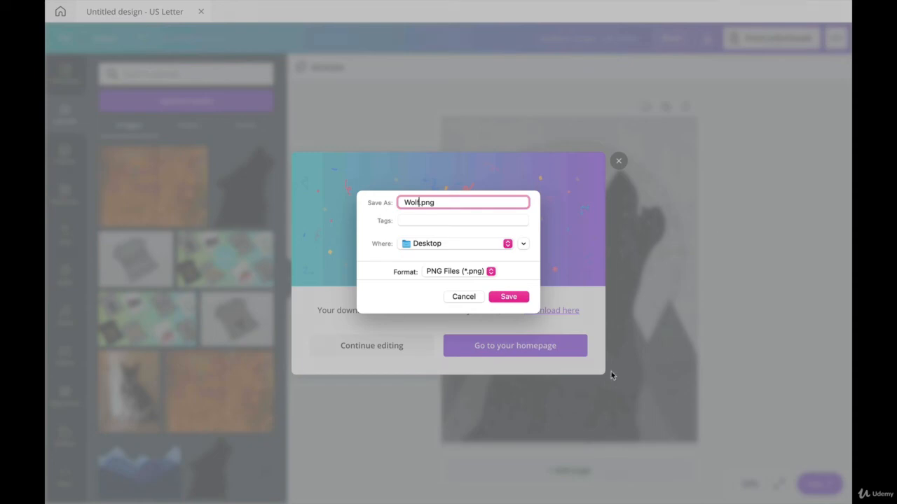
{"action": "left_click", "coordinate": [514, 300]}
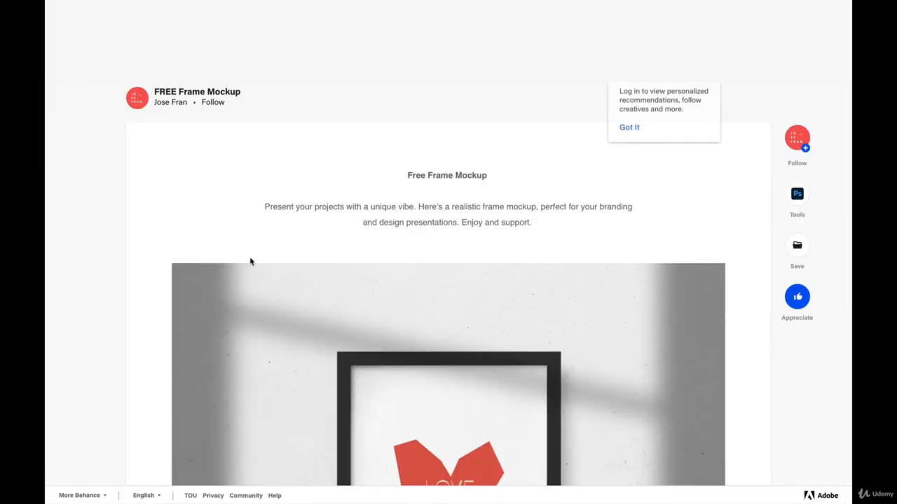
- Download FREE_ODE_frame_mockup.zip from Google Drive through the download link on the Behance Free Frame Mockup page
{"action": "scroll", "coordinate": [250, 260], "scroll_direction": "down", "scroll_amount": 10}
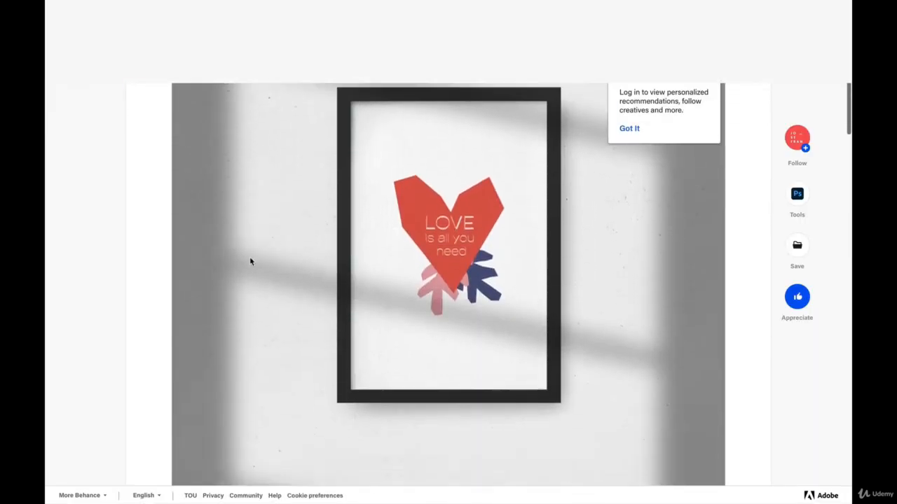
{"action": "scroll", "coordinate": [250, 262], "scroll_direction": "down", "scroll_amount": 5}
{"action": "scroll", "coordinate": [250, 261], "scroll_direction": "down", "scroll_amount": 5}
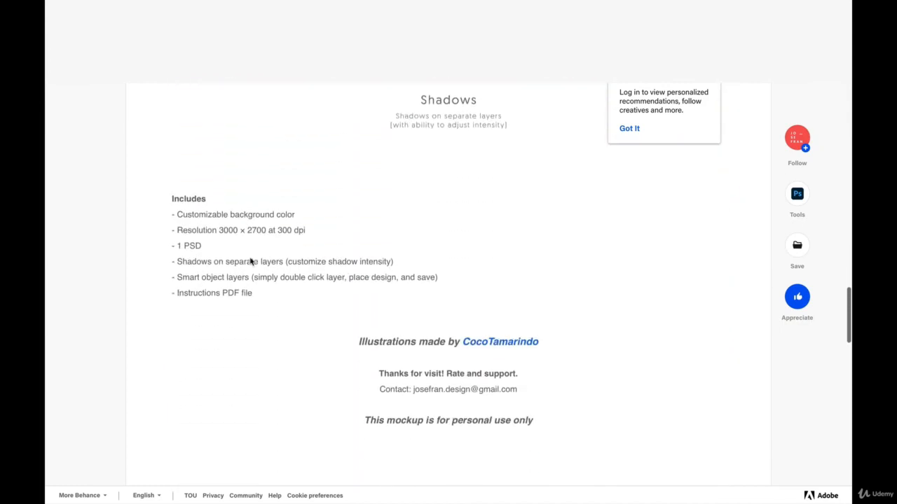
{"action": "scroll", "coordinate": [250, 261], "scroll_direction": "down", "scroll_amount": 3}
{"action": "left_click", "coordinate": [478, 343]}
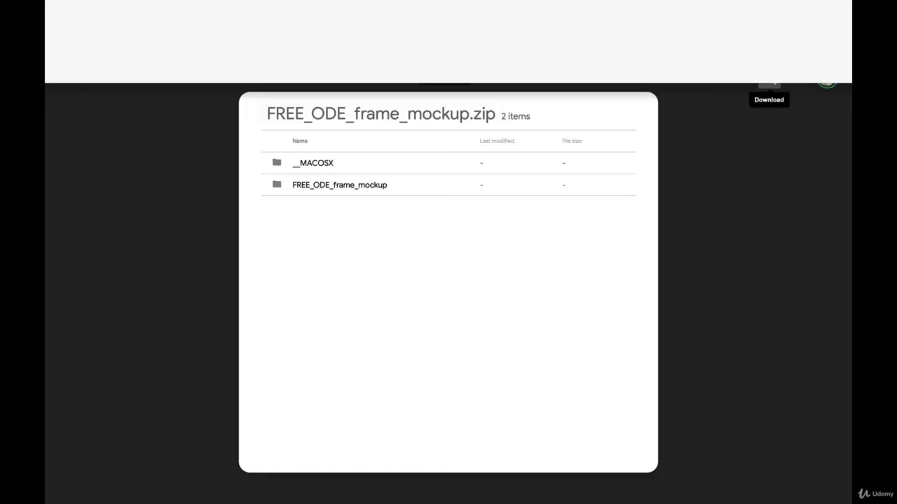
{"action": "left_click", "coordinate": [770, 83]}
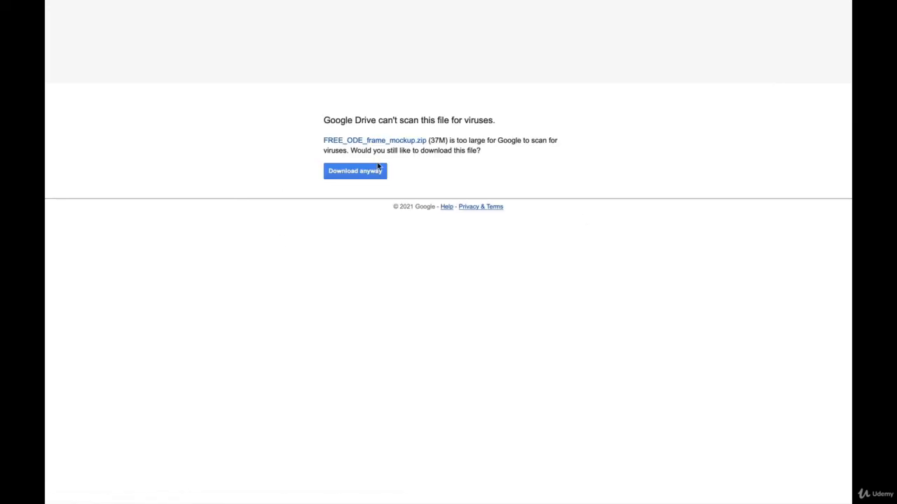
{"action": "left_click", "coordinate": [379, 171]}
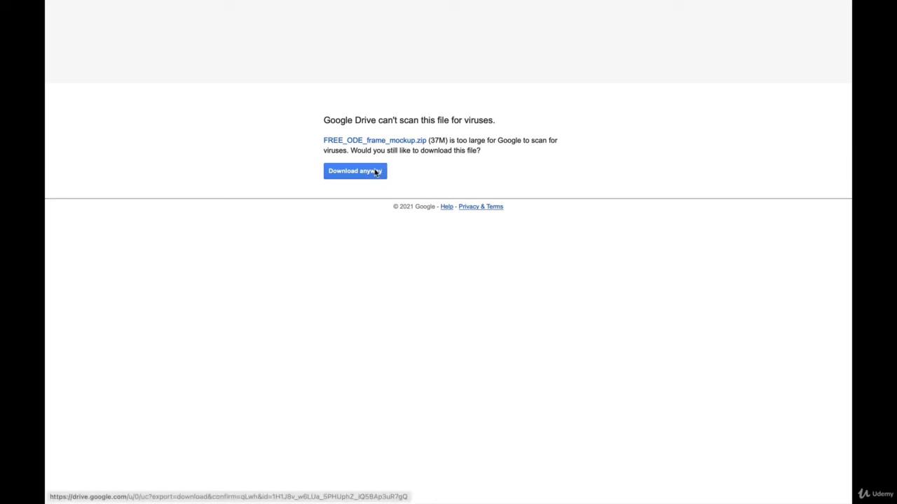
{"action": "left_click", "coordinate": [374, 172]}
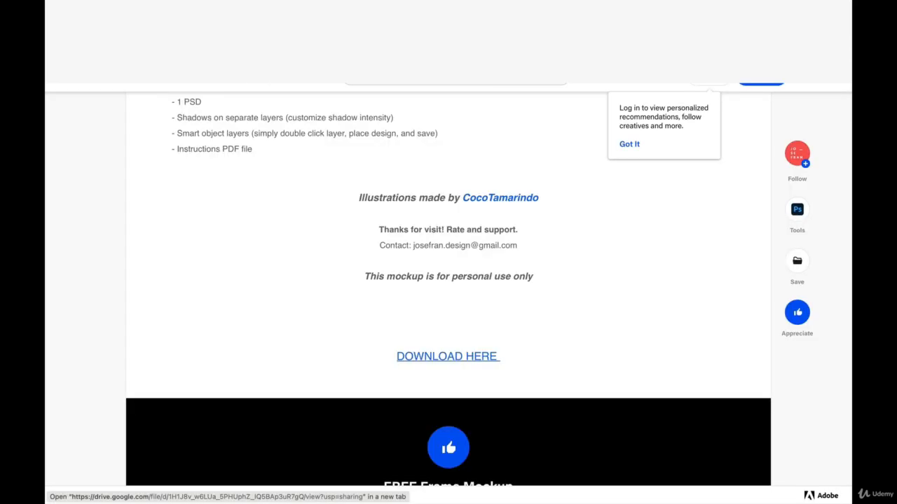
{"action": "scroll", "coordinate": [280, 181], "scroll_direction": "up", "scroll_amount": 15}
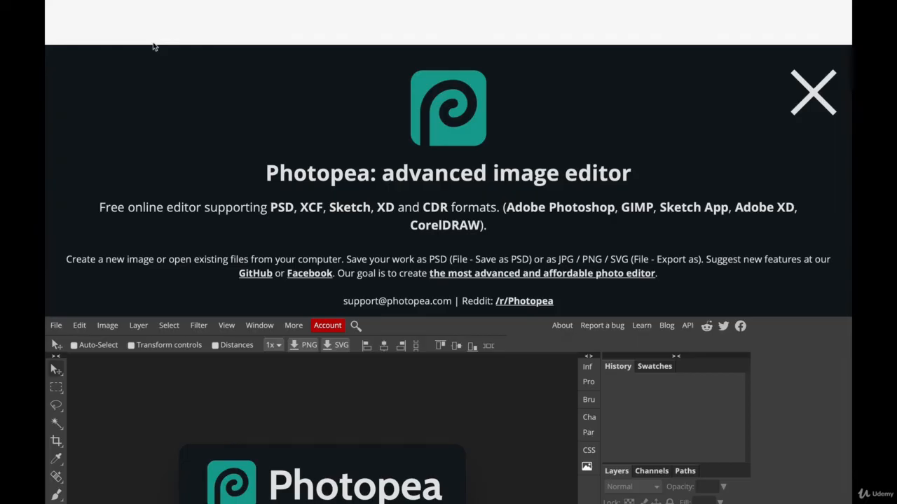
- Open Ode_Mock.psd from the FREE_ODE_frame_mockup folder in Downloads in Photopea
{"action": "scroll", "coordinate": [305, 202], "scroll_direction": "down", "scroll_amount": 3}
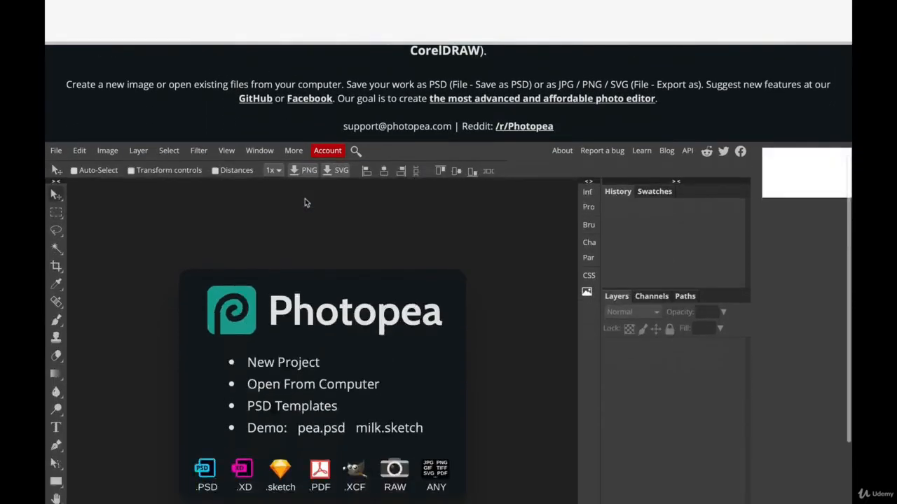
{"action": "scroll", "coordinate": [304, 202], "scroll_direction": "up", "scroll_amount": 4}
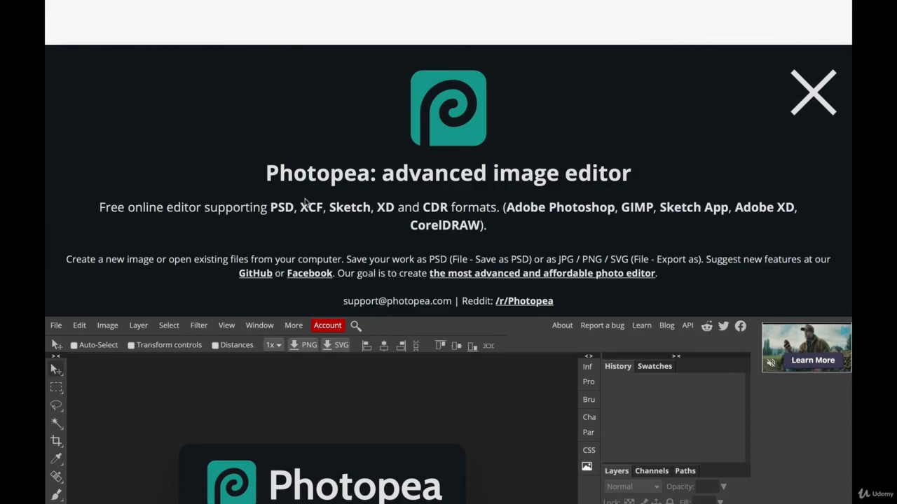
{"action": "scroll", "coordinate": [304, 202], "scroll_direction": "down", "scroll_amount": 1}
{"action": "scroll", "coordinate": [305, 198], "scroll_direction": "down", "scroll_amount": 5}
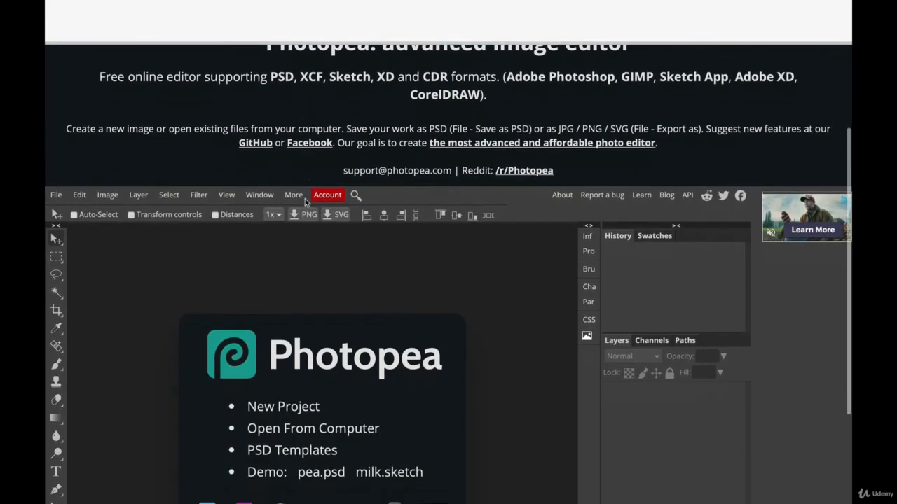
{"action": "left_click", "coordinate": [56, 106]}
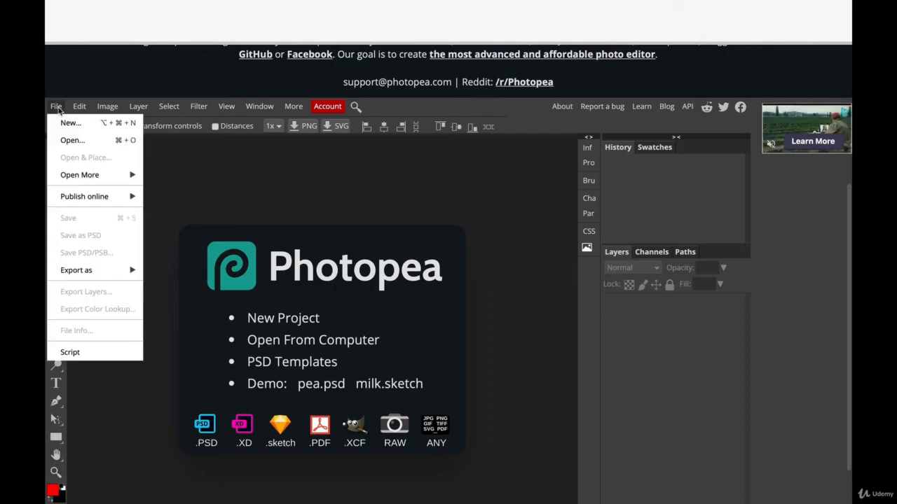
{"action": "left_click", "coordinate": [73, 141]}
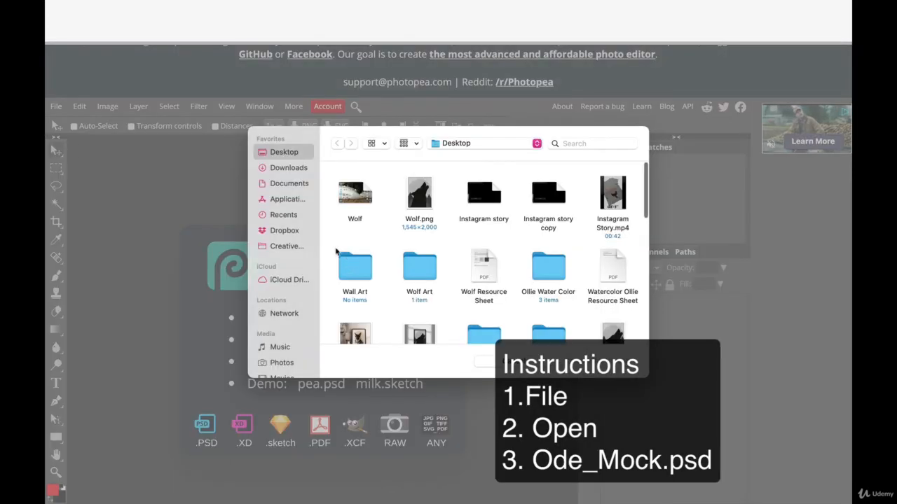
{"action": "left_click", "coordinate": [288, 168]}
{"action": "left_click", "coordinate": [363, 196]}
{"action": "double_click", "coordinate": [363, 196]}
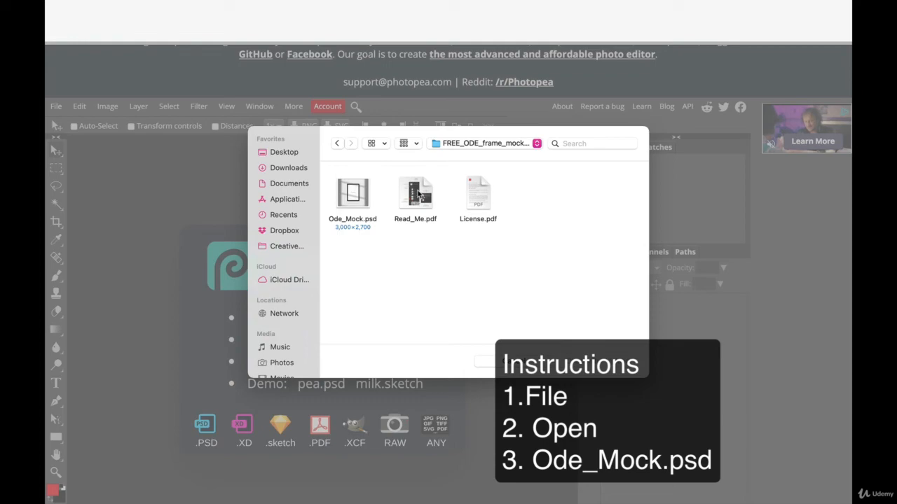
{"action": "double_click", "coordinate": [352, 193]}
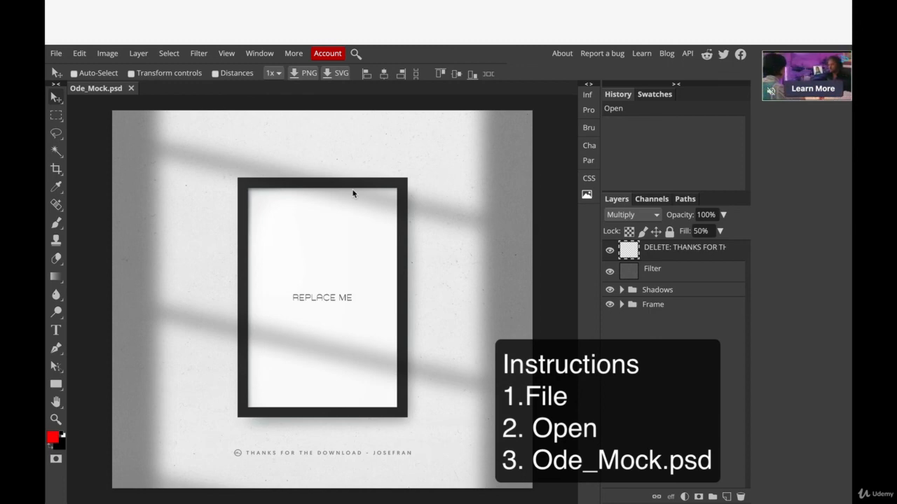
- Hide the thank-you text layer marked DELETE in the frame mockup
{"action": "left_click", "coordinate": [609, 252]}
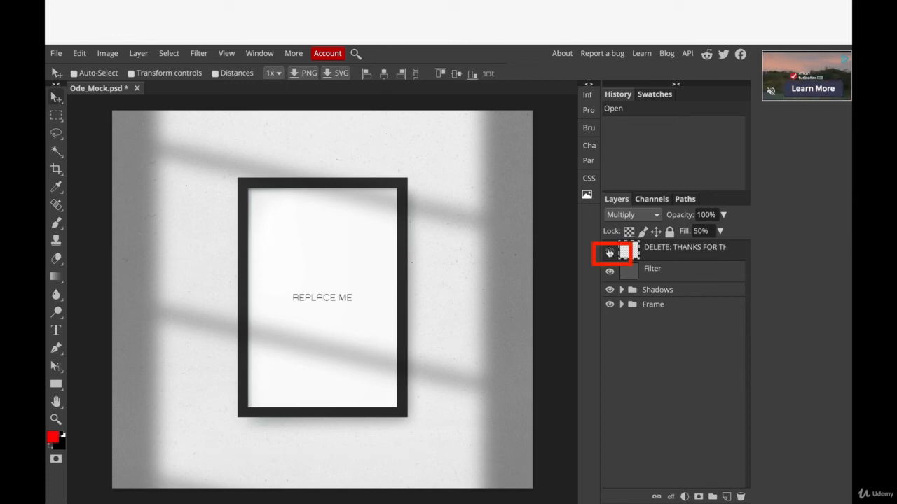
{"action": "left_click", "coordinate": [609, 252]}
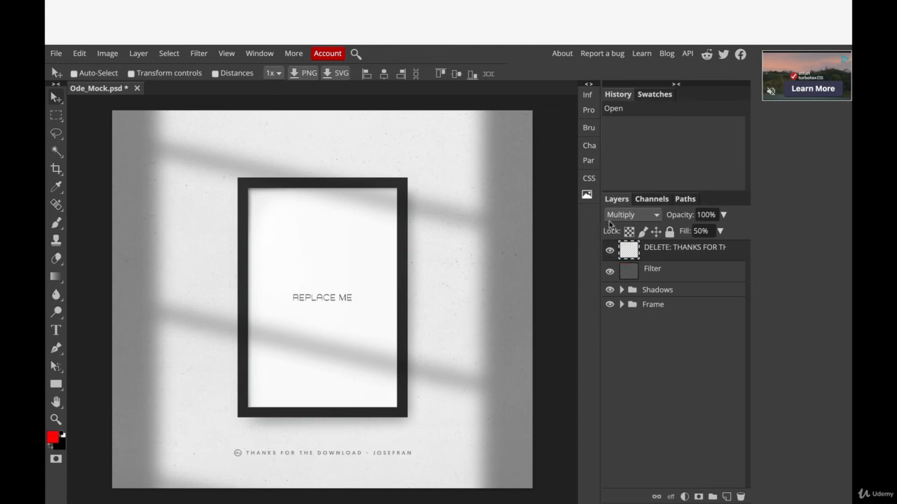
{"action": "left_click", "coordinate": [610, 251]}
- Open the REPLACE ME smart object from the Frame group and hide its placeholder text layer
{"action": "left_click", "coordinate": [621, 305]}
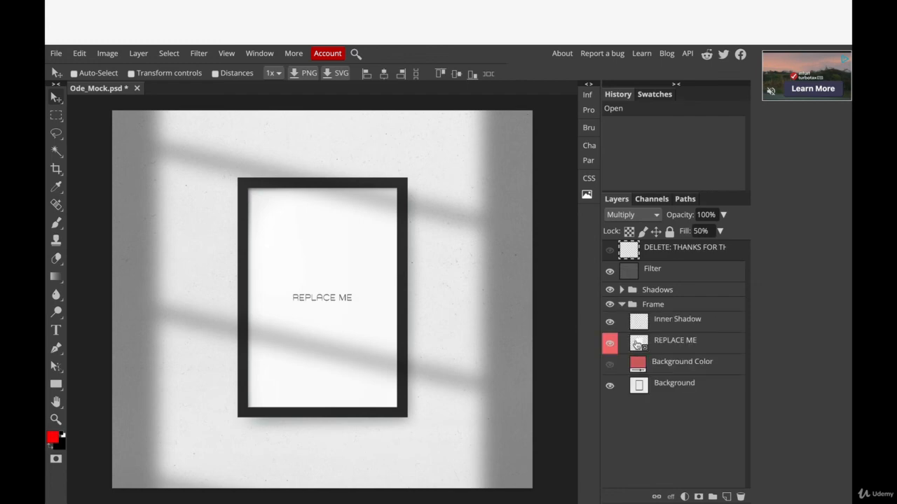
{"action": "double_click", "coordinate": [636, 344]}
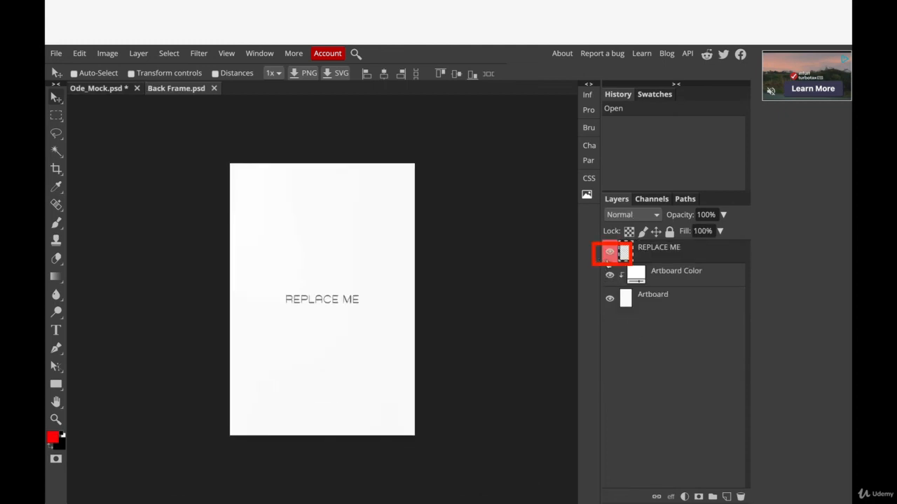
{"action": "left_click", "coordinate": [608, 254]}
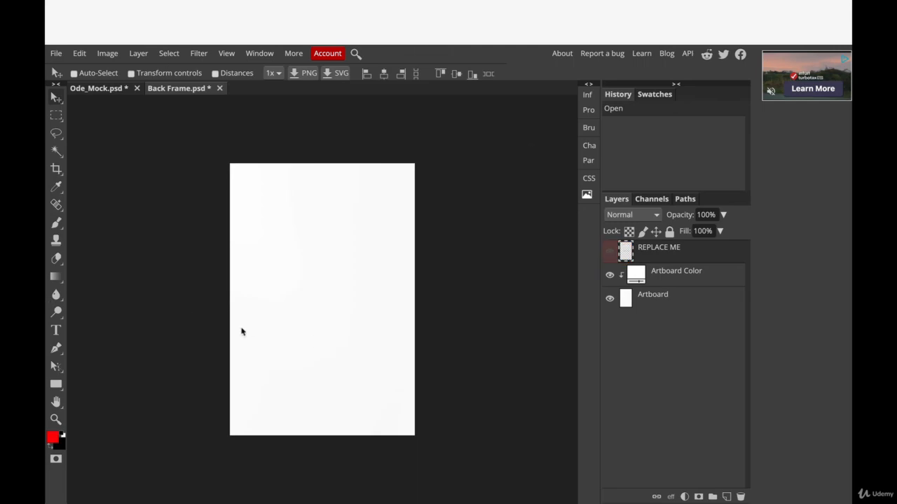
- Place Wolf.png from the Desktop into the Back Frame artboard
{"action": "left_click", "coordinate": [56, 53]}
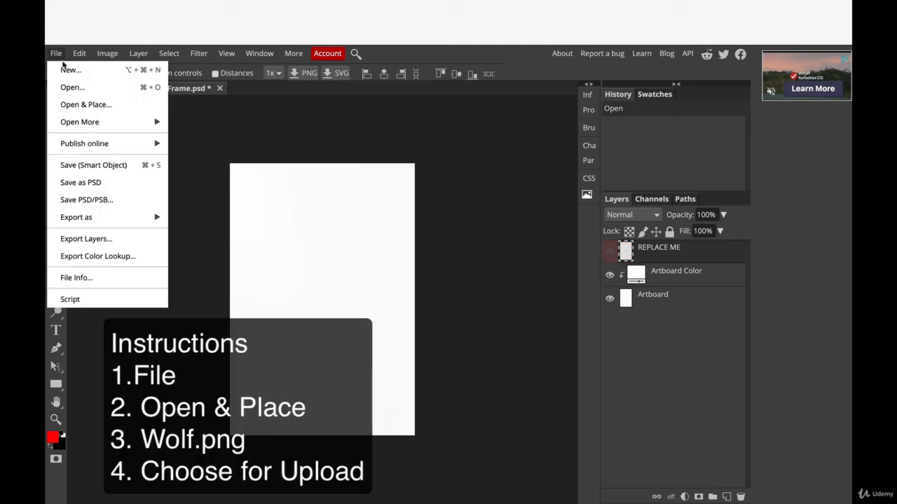
{"action": "left_click", "coordinate": [92, 104]}
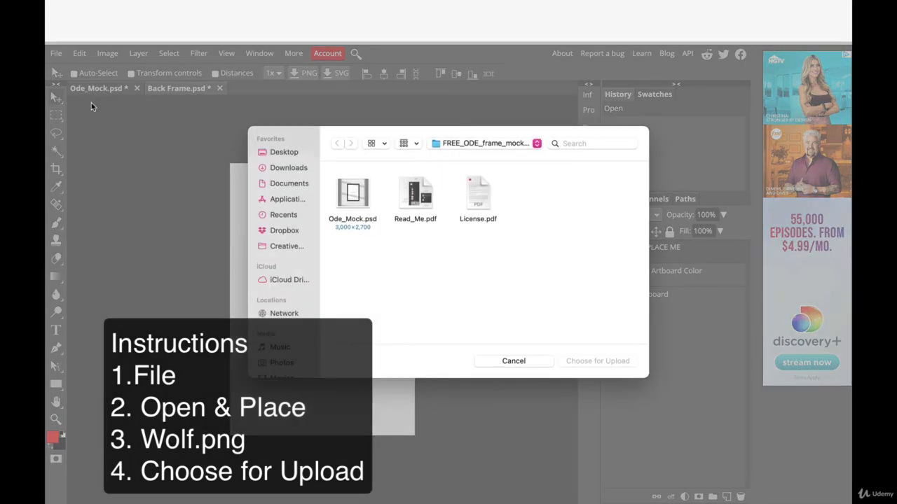
{"action": "left_click", "coordinate": [283, 152]}
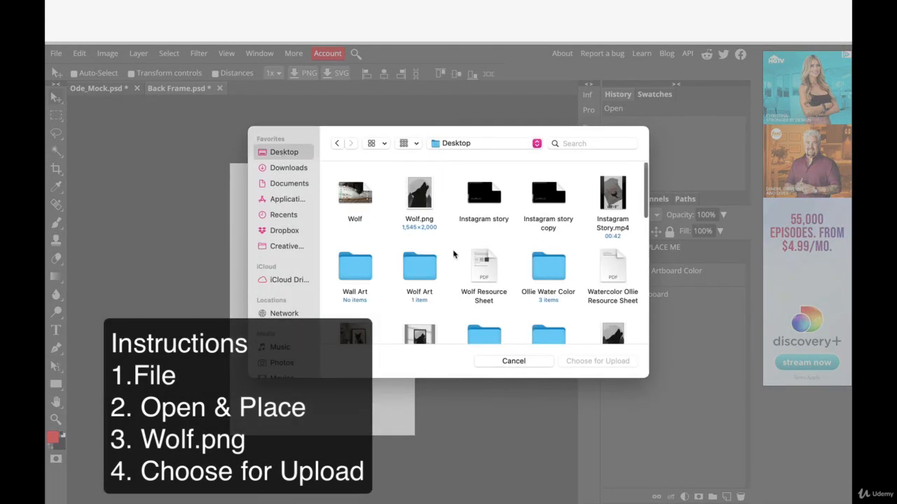
{"action": "left_click", "coordinate": [418, 197]}
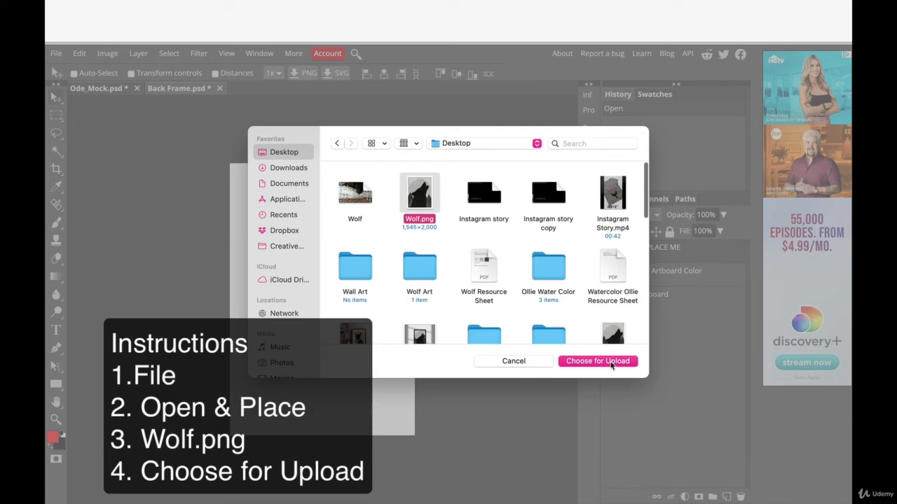
{"action": "left_click", "coordinate": [611, 364]}
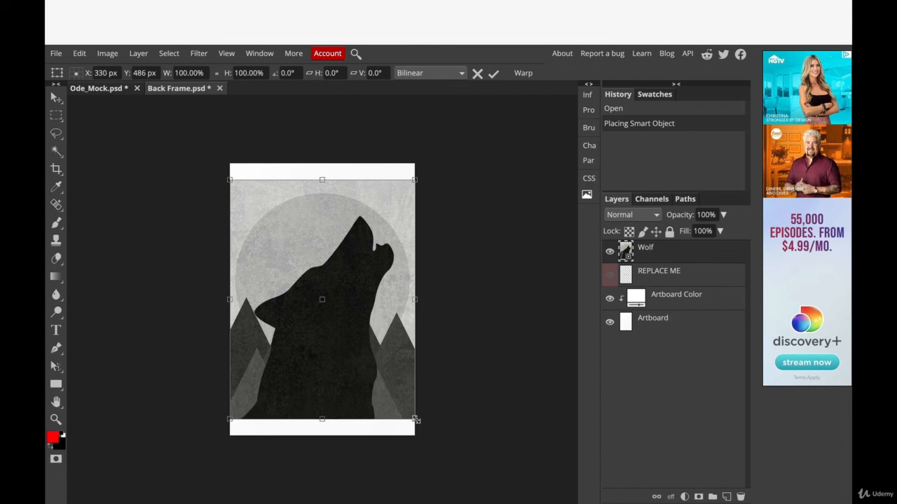
- Scale the wolf image to about 118% and position it to cover the whole artboard
{"action": "left_click_drag", "start_coordinate": [417, 419], "coordinate": [443, 456]}
{"action": "left_click_drag", "start_coordinate": [392, 413], "coordinate": [377, 391]}
{"action": "left_click_drag", "start_coordinate": [430, 434], "coordinate": [435, 439]}
{"action": "left_click_drag", "start_coordinate": [359, 372], "coordinate": [360, 374]}
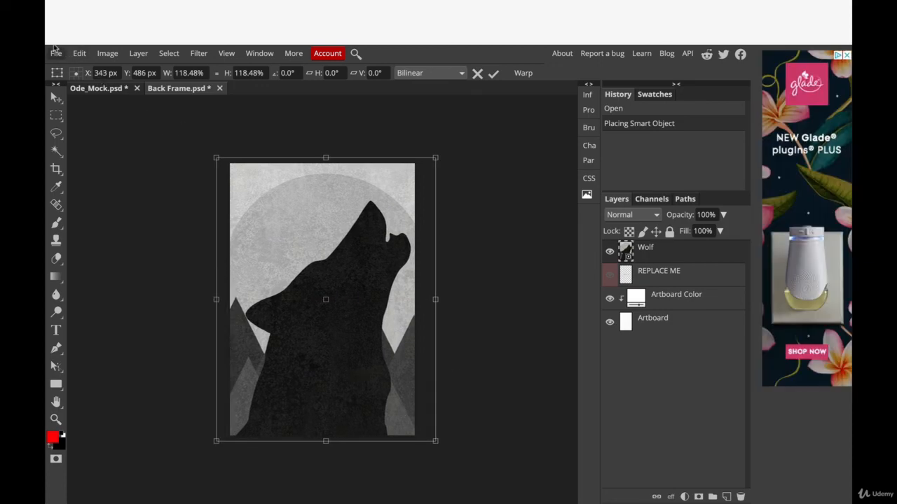
- Save the smart object with the wolf artwork and return to the Ode_Mock.psd document
{"action": "left_click", "coordinate": [55, 52]}
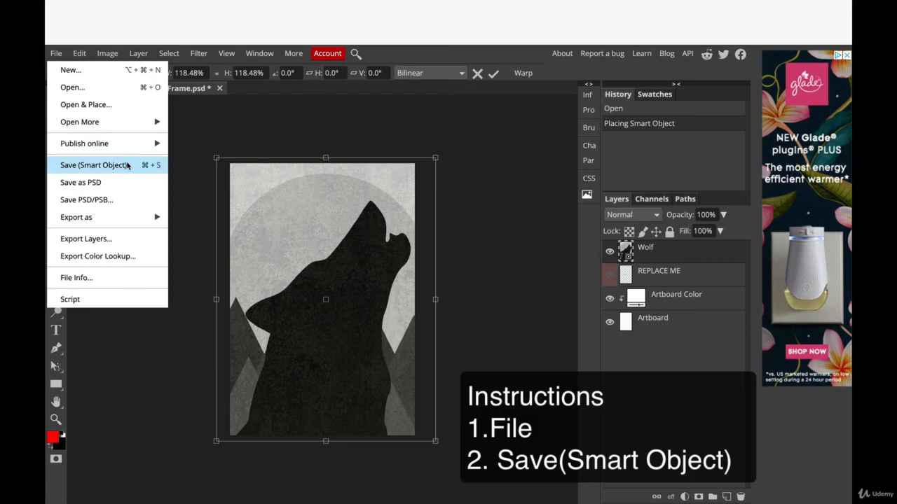
{"action": "left_click", "coordinate": [94, 165]}
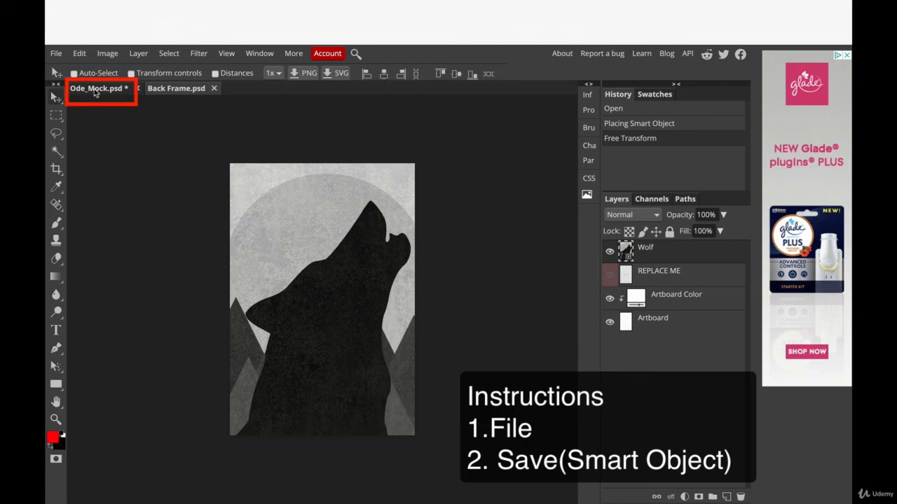
{"action": "left_click", "coordinate": [95, 90]}
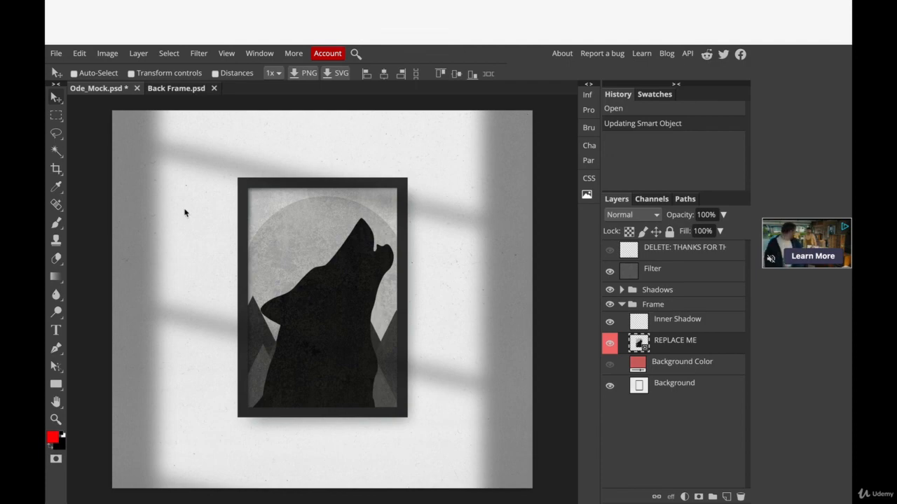
- Export the framed wolf mockup as a PNG at 3000 by 2700 px and 100% quality
{"action": "left_click", "coordinate": [53, 54]}
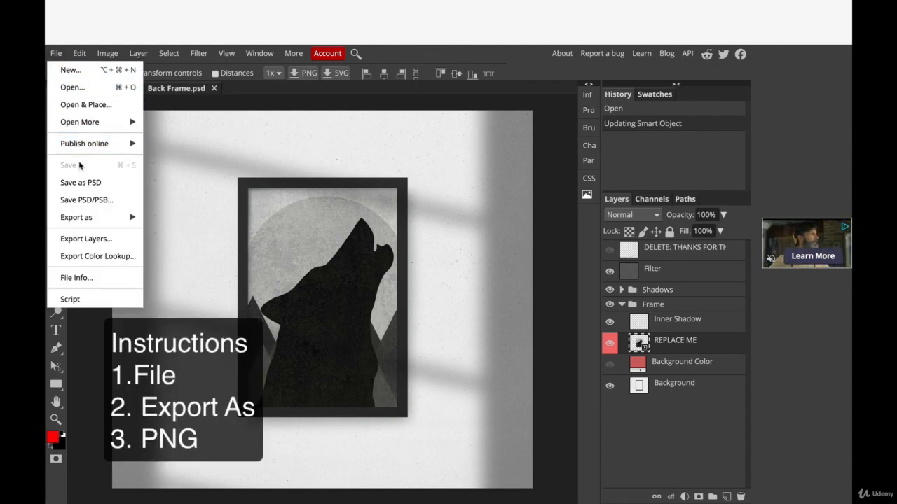
{"action": "mouse_move", "coordinate": [99, 223]}
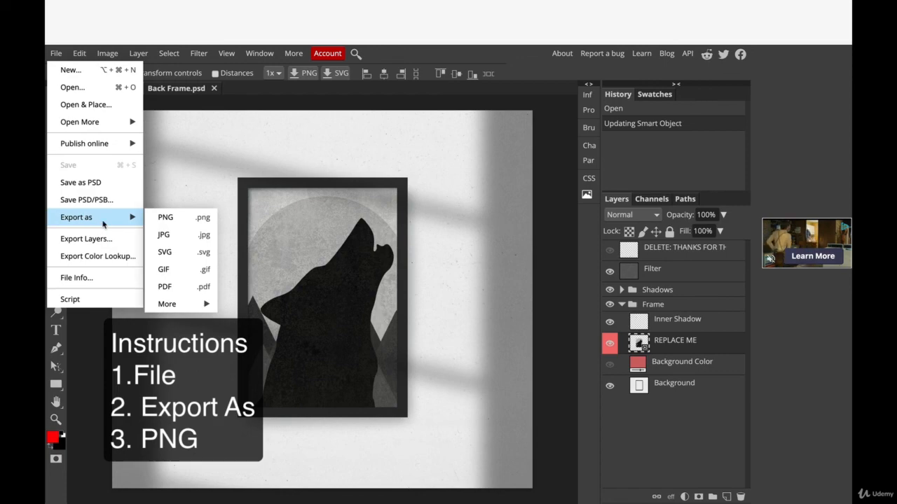
{"action": "left_click", "coordinate": [169, 219]}
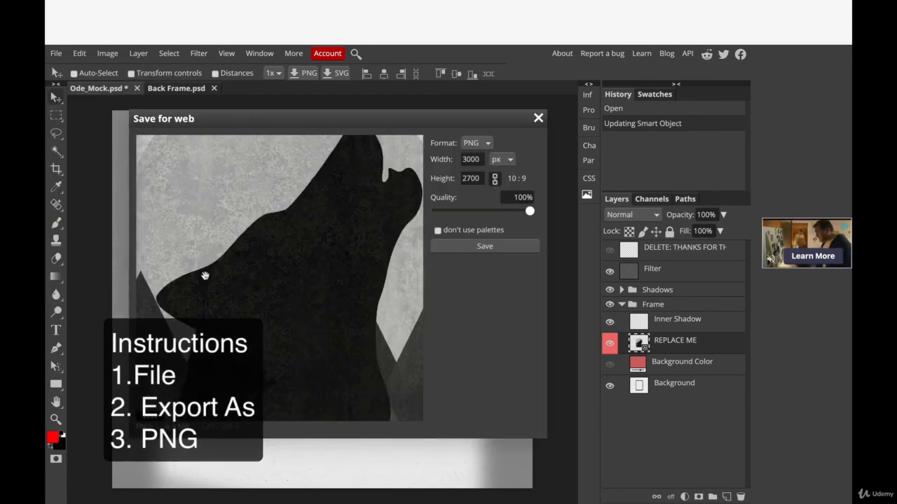
{"action": "scroll", "coordinate": [307, 203], "scroll_direction": "down", "scroll_amount": 6}
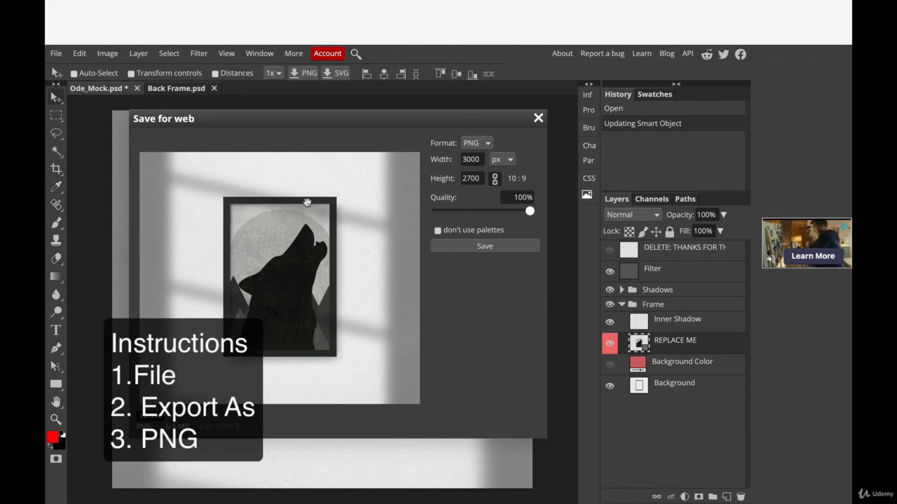
{"action": "scroll", "coordinate": [307, 202], "scroll_direction": "up", "scroll_amount": 4}
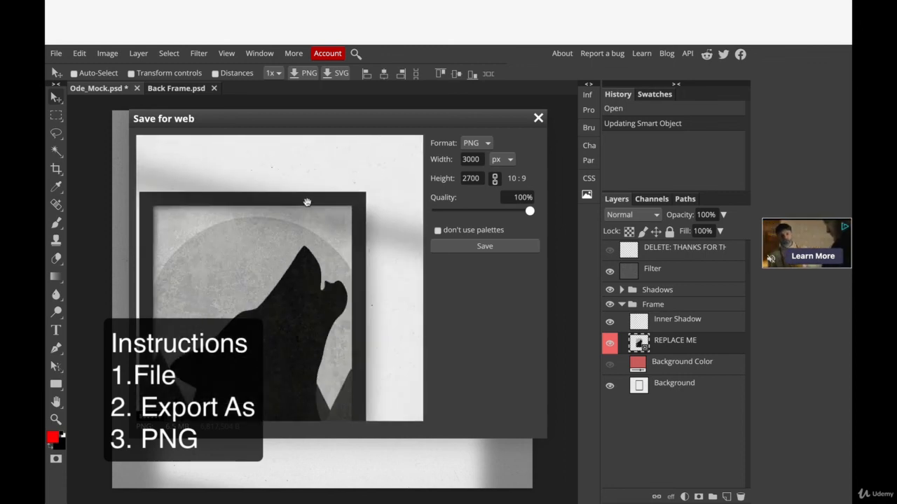
{"action": "scroll", "coordinate": [307, 203], "scroll_direction": "down", "scroll_amount": 1}
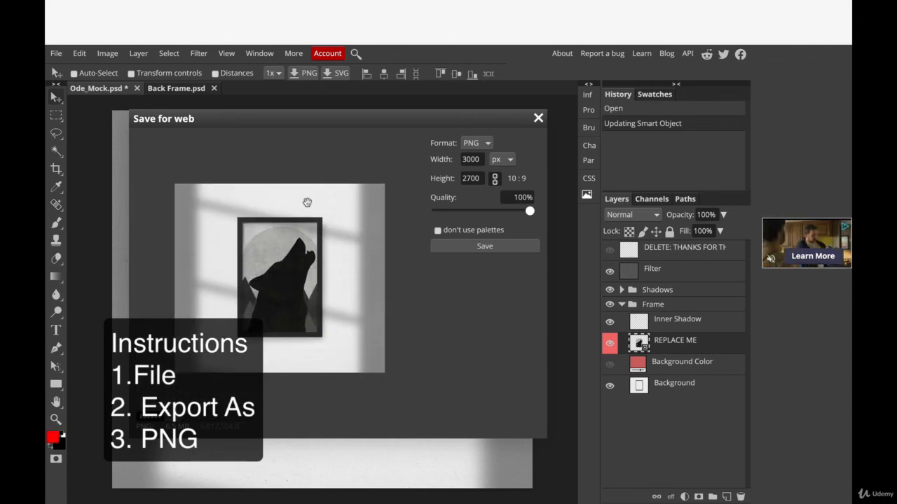
{"action": "left_click", "coordinate": [501, 248]}
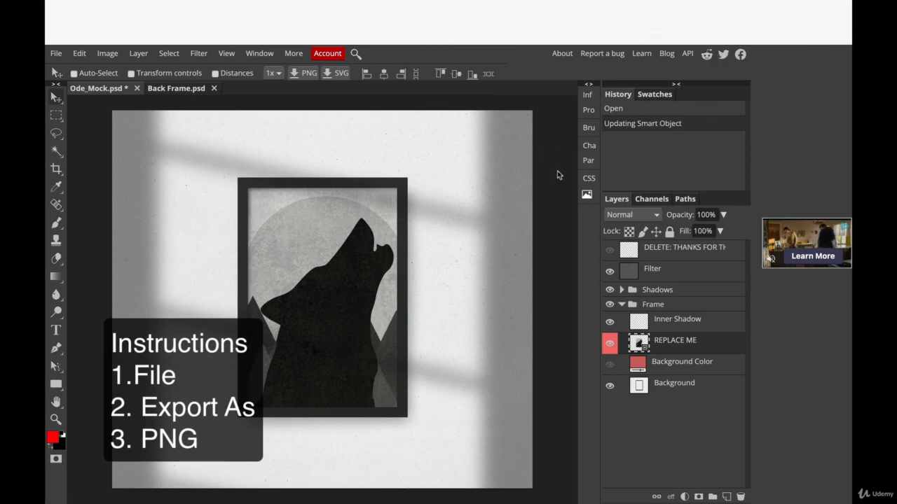
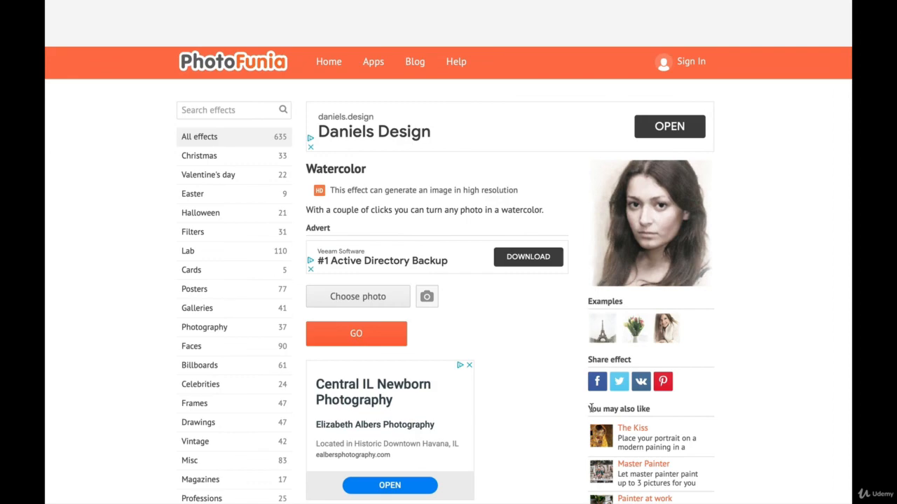
- Upload Original Photo.JPG from the Desktop to the Watercolor effect in PhotoFunia
{"action": "left_click", "coordinate": [359, 298]}
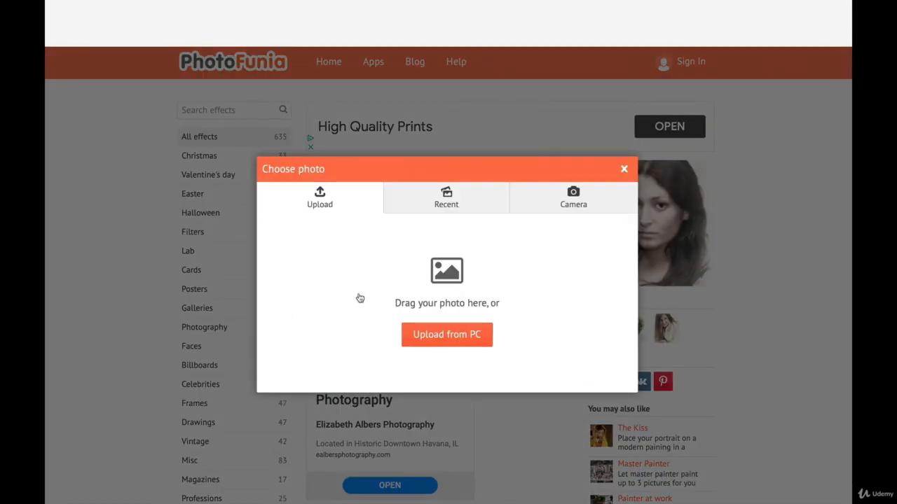
{"action": "left_click", "coordinate": [467, 336]}
{"action": "scroll", "coordinate": [491, 270], "scroll_direction": "down", "scroll_amount": 3}
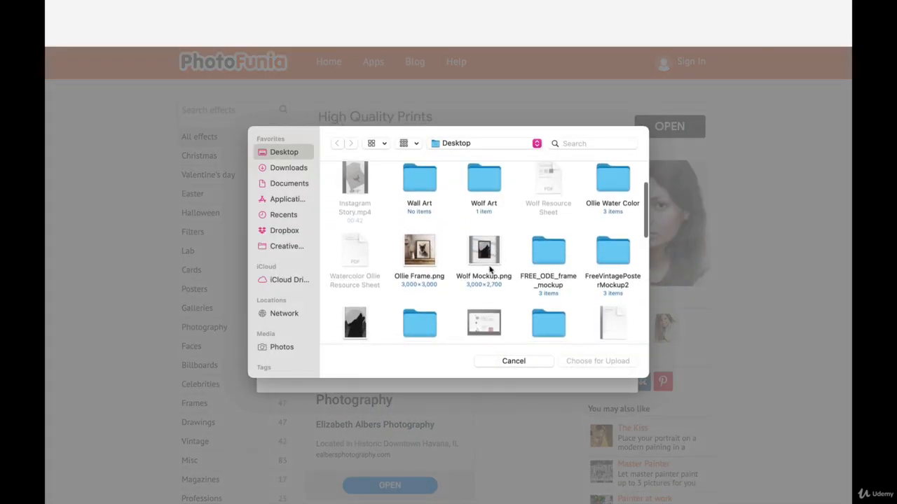
{"action": "scroll", "coordinate": [490, 267], "scroll_direction": "down", "scroll_amount": 10}
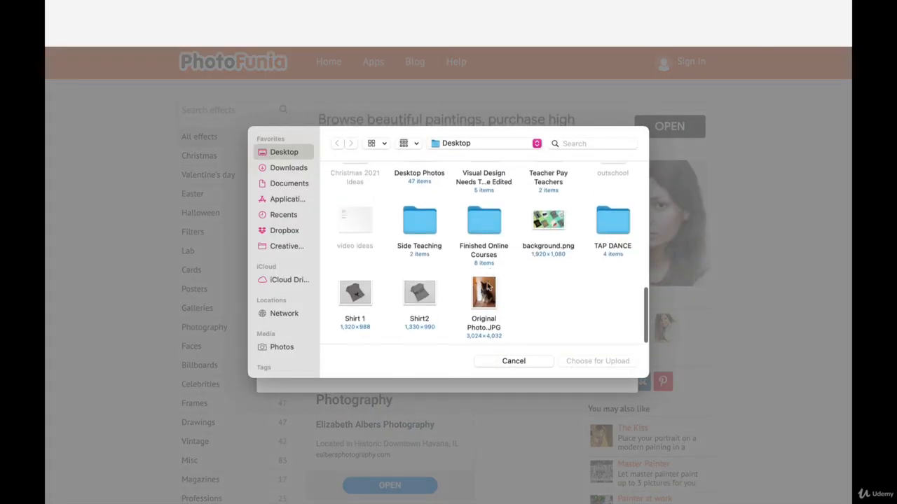
{"action": "double_click", "coordinate": [488, 286]}
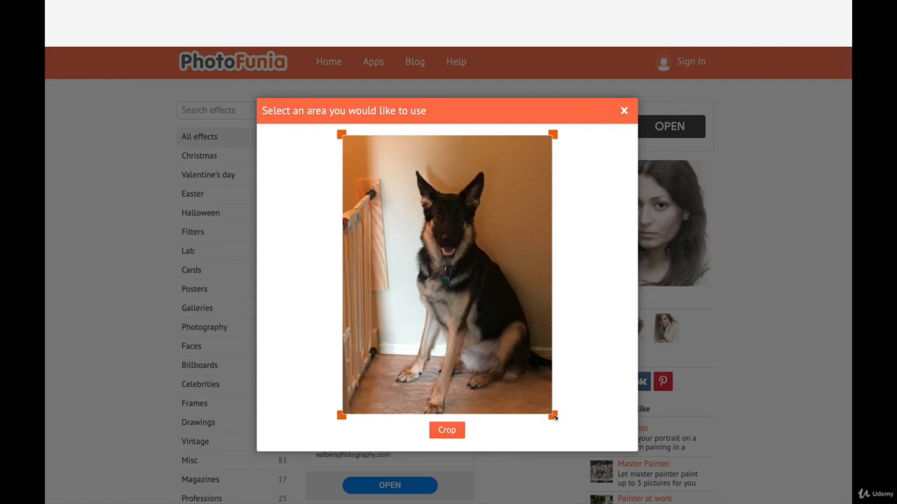
- Crop the uploaded photo to the dog's head and upper body, leaving out the gate, floor and lower legs
{"action": "left_click_drag", "start_coordinate": [552, 416], "coordinate": [543, 341]}
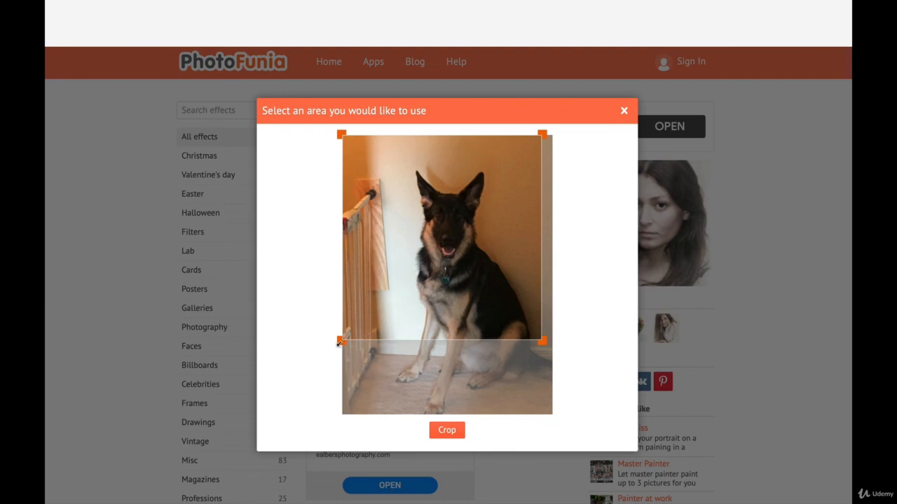
{"action": "left_click_drag", "start_coordinate": [339, 343], "coordinate": [396, 320]}
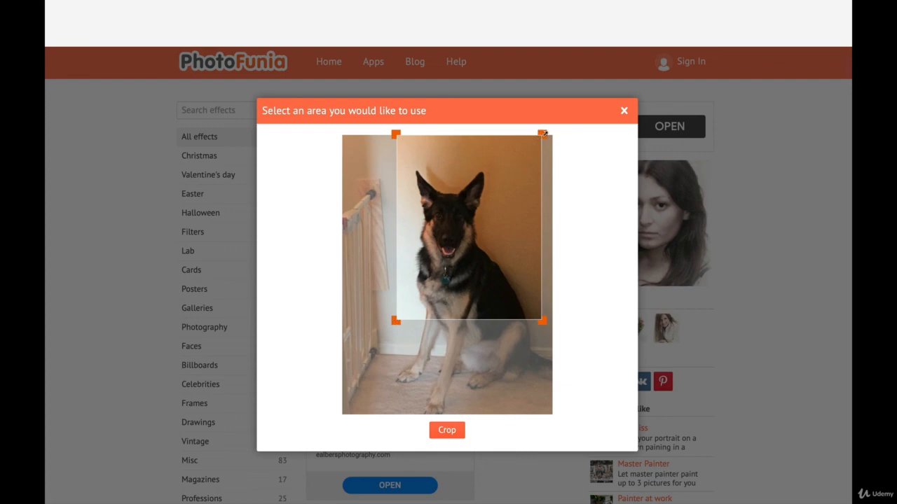
{"action": "left_click_drag", "start_coordinate": [544, 133], "coordinate": [532, 153]}
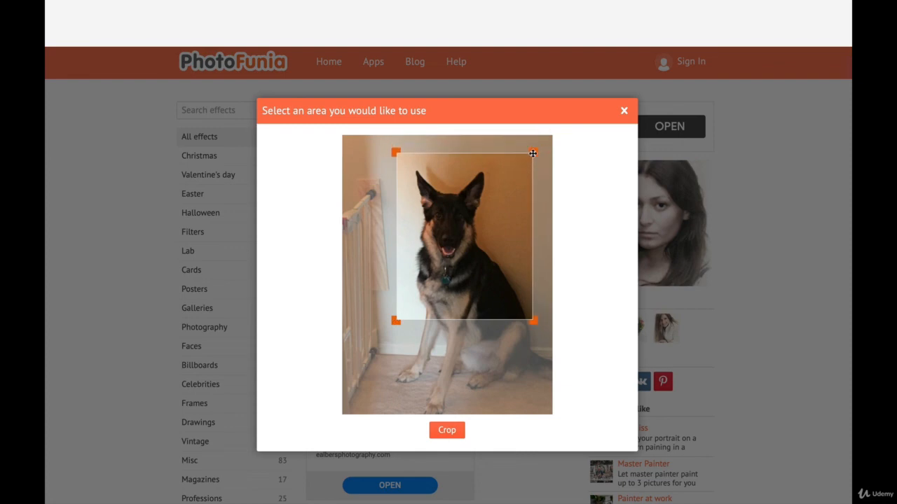
{"action": "left_click_drag", "start_coordinate": [534, 322], "coordinate": [535, 316]}
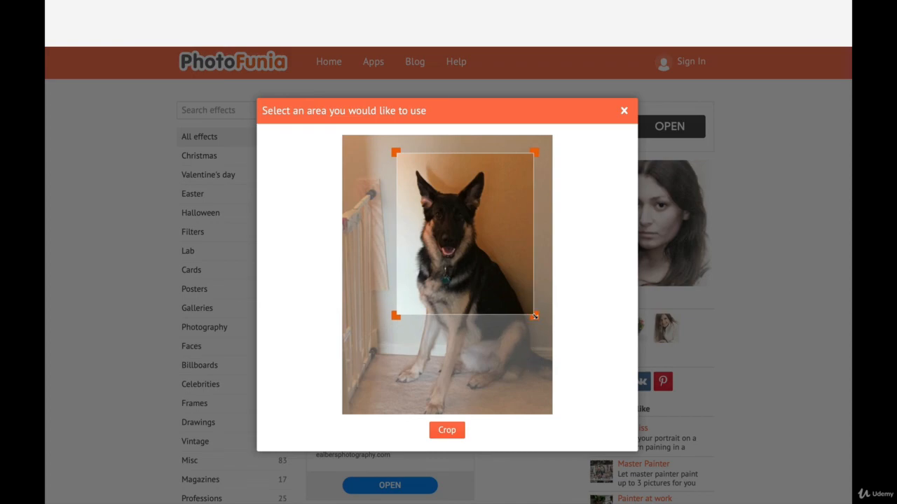
{"action": "left_click", "coordinate": [446, 431]}
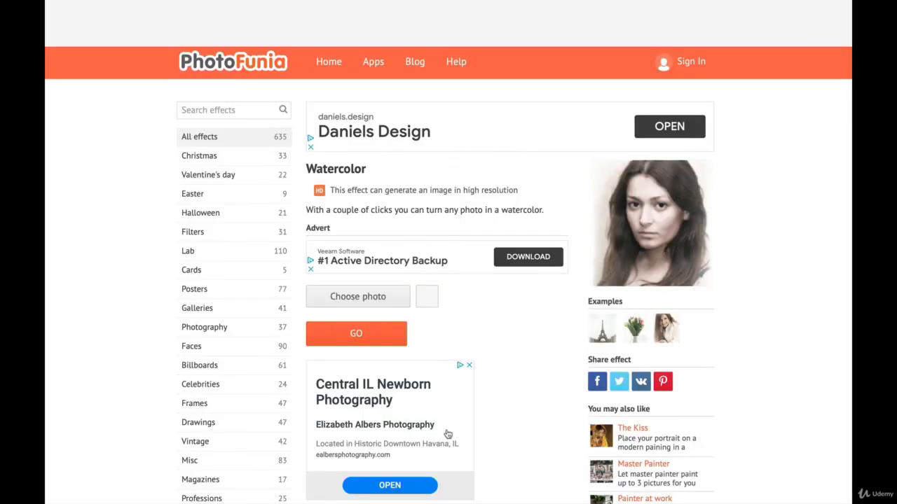
- Generate the Watercolor effect from the cropped dog photo and download the result in the Large size
{"action": "left_click", "coordinate": [357, 335]}
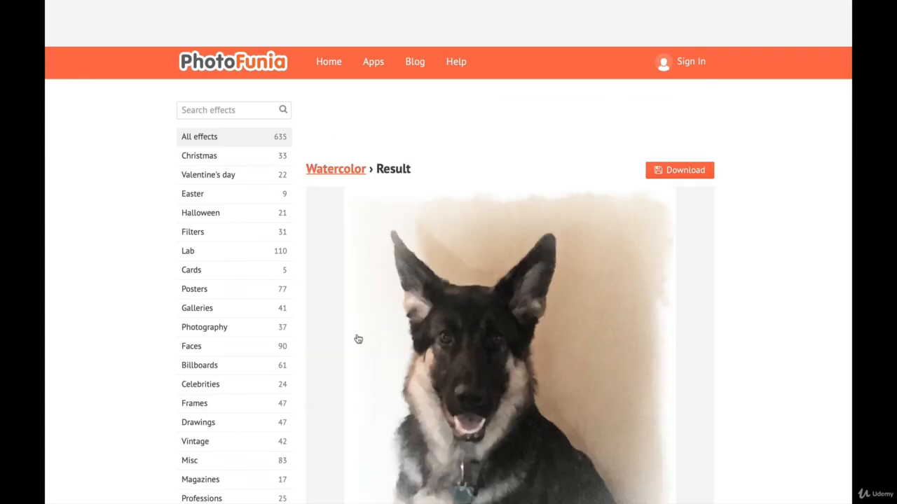
{"action": "scroll", "coordinate": [358, 339], "scroll_direction": "down", "scroll_amount": 5}
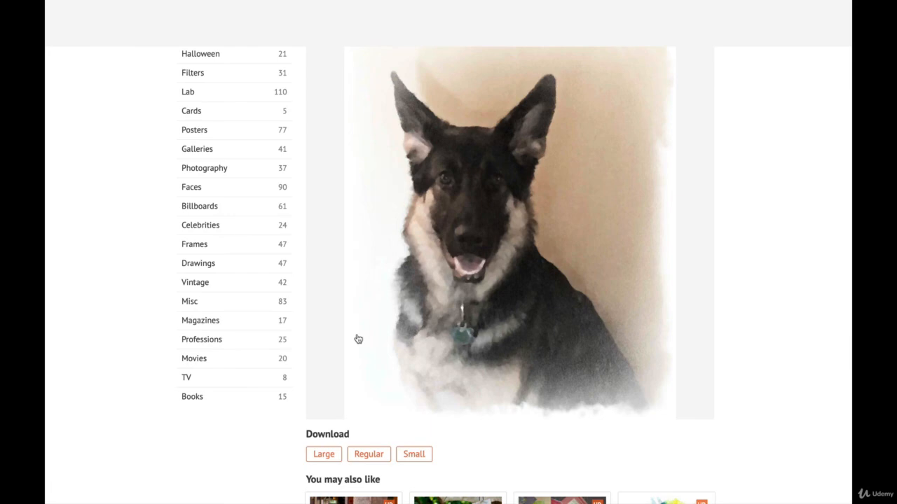
{"action": "left_click", "coordinate": [323, 454]}
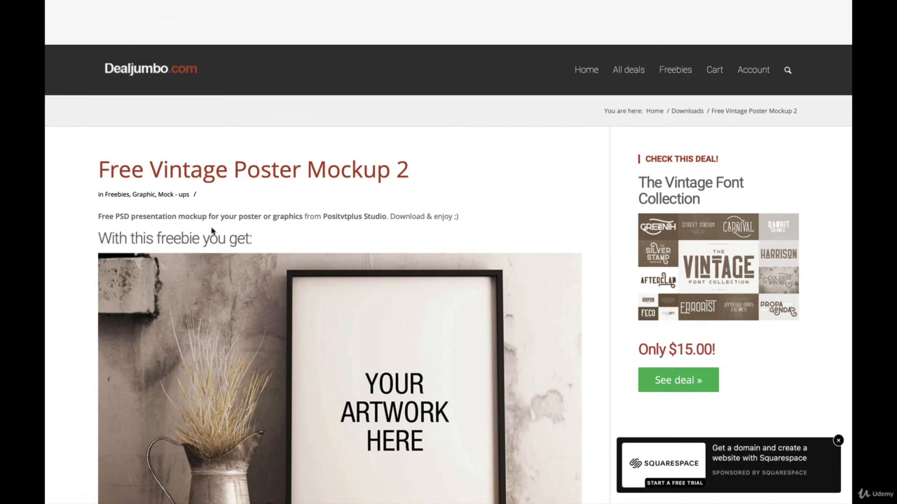
- Find the download form for Free Vintage Poster Mockup 2 on Dealjumbo, activate its email field and start the robot check
{"action": "scroll", "coordinate": [211, 230], "scroll_direction": "down", "scroll_amount": 5}
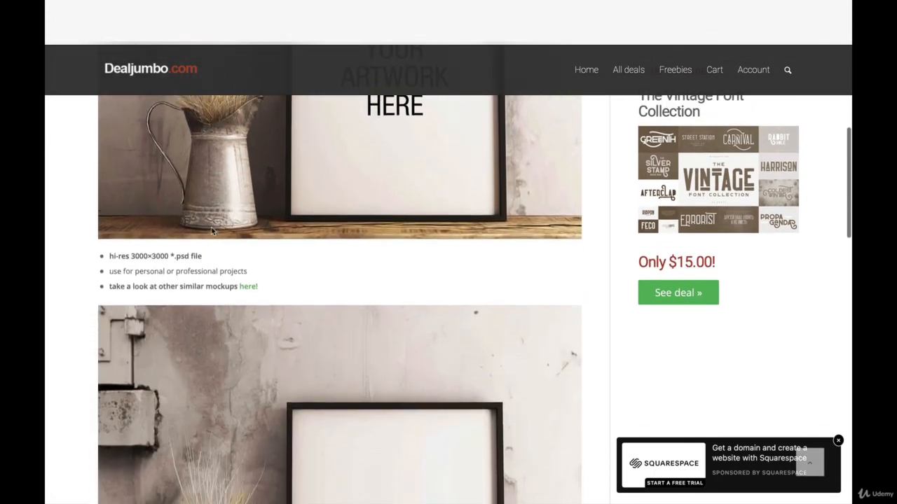
{"action": "scroll", "coordinate": [211, 230], "scroll_direction": "down", "scroll_amount": 12}
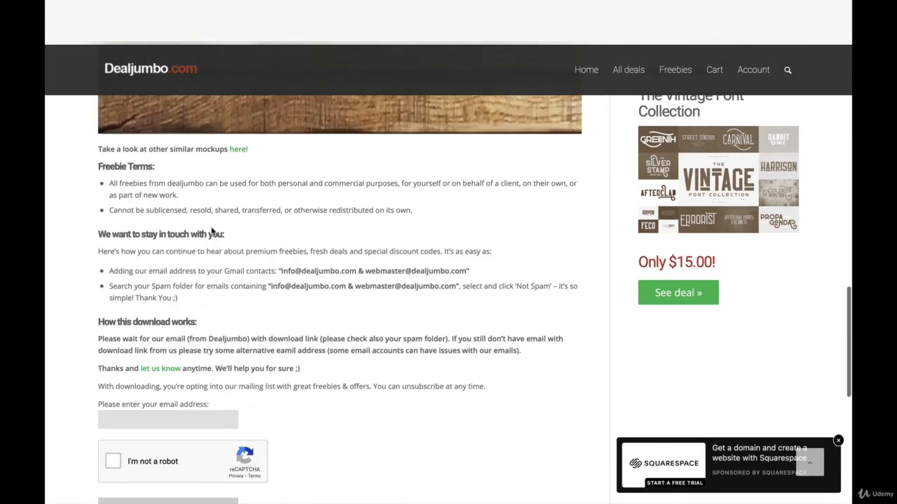
{"action": "scroll", "coordinate": [212, 231], "scroll_direction": "up", "scroll_amount": 1}
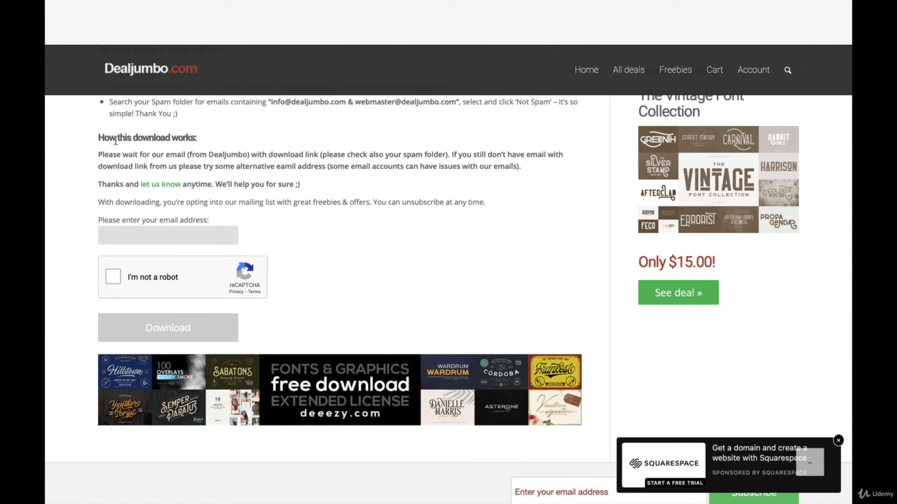
{"action": "left_click", "coordinate": [133, 234]}
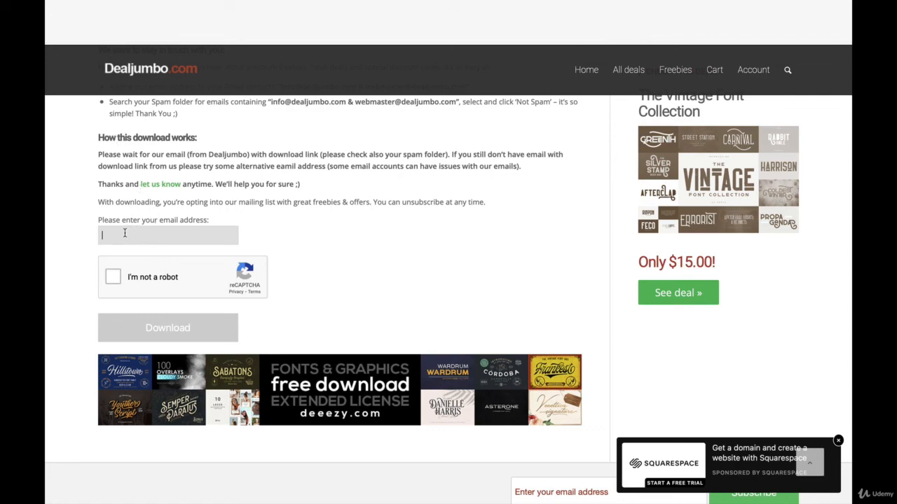
{"action": "left_click", "coordinate": [114, 276]}
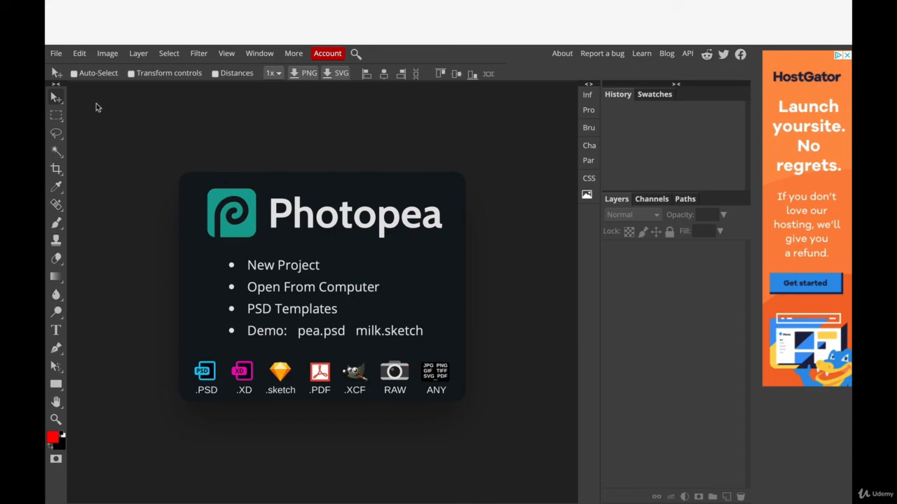
- In Photopea, open Poster-Frame-Style-159.psd from the FreeVintagePosterMockup2 folder on the Desktop
{"action": "left_click", "coordinate": [55, 52]}
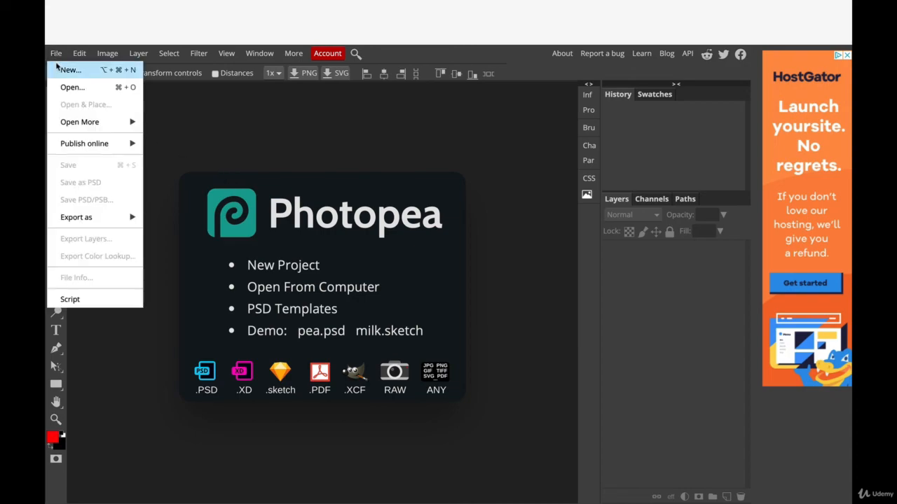
{"action": "left_click", "coordinate": [66, 84]}
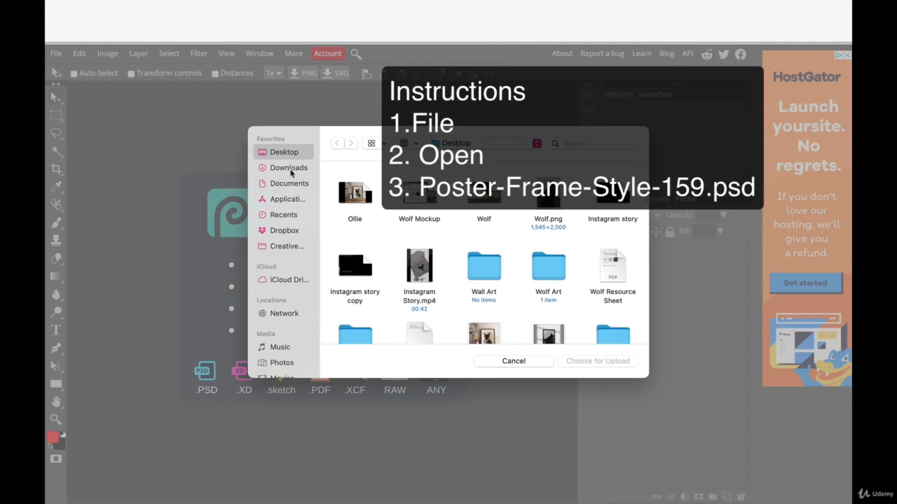
{"action": "scroll", "coordinate": [443, 245], "scroll_direction": "down", "scroll_amount": 5}
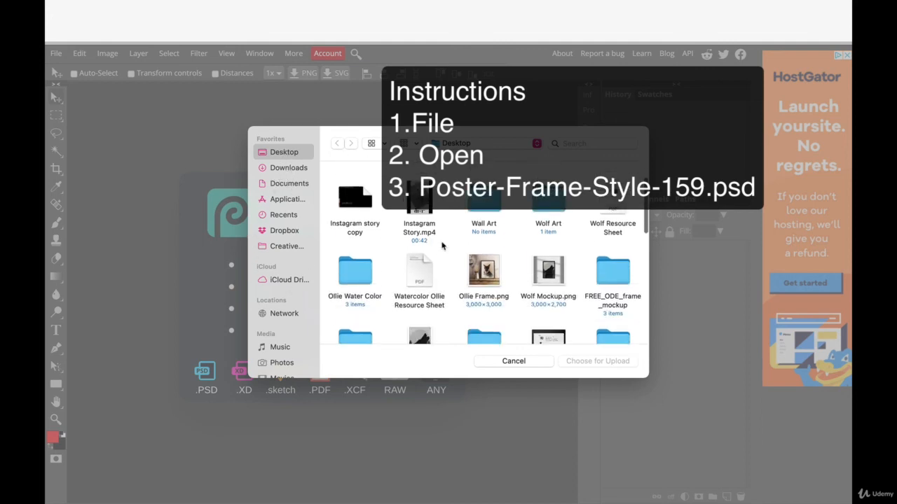
{"action": "scroll", "coordinate": [442, 246], "scroll_direction": "down", "scroll_amount": 2}
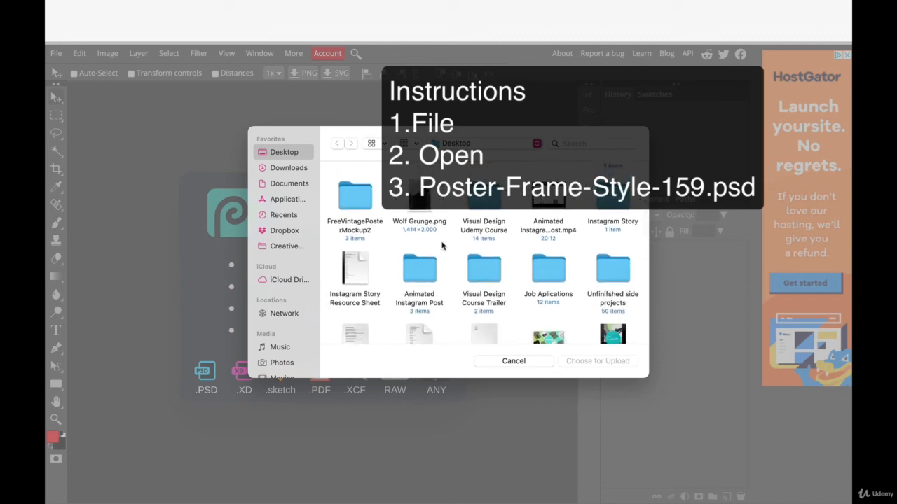
{"action": "double_click", "coordinate": [351, 199]}
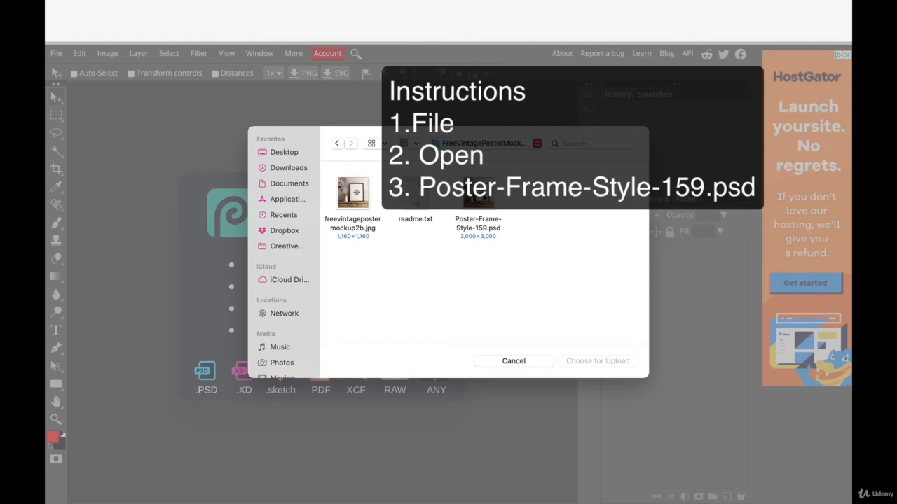
{"action": "double_click", "coordinate": [480, 198]}
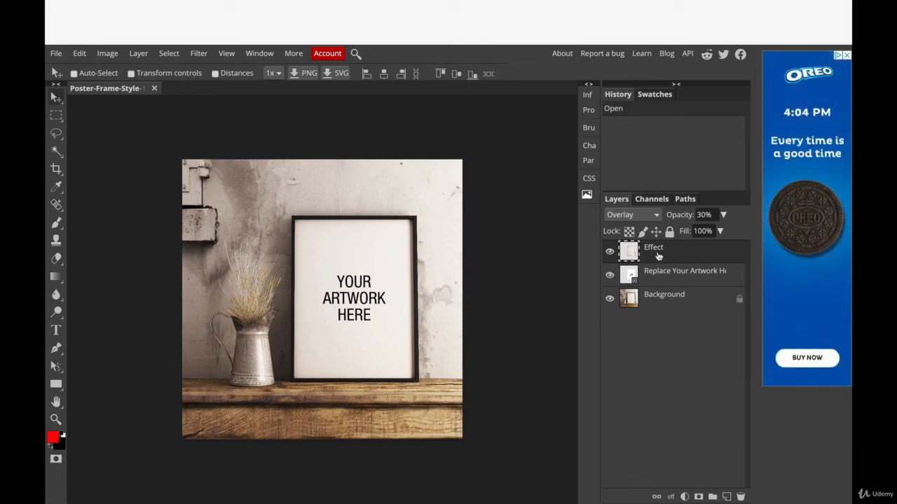
- Open the contents of the "Replace Your Artwork Here" smart object and hide its YOUR ARTWORK HERE layer
{"action": "double_click", "coordinate": [643, 274]}
{"action": "double_click", "coordinate": [629, 275]}
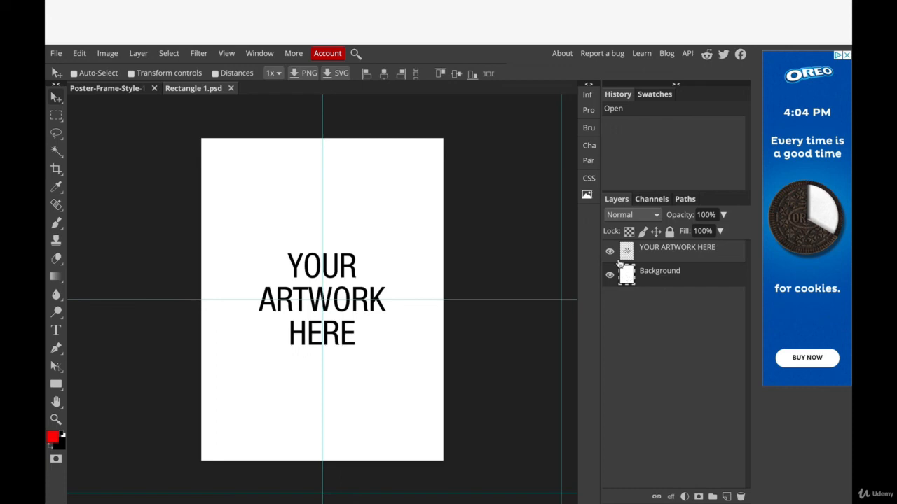
{"action": "left_click", "coordinate": [610, 254]}
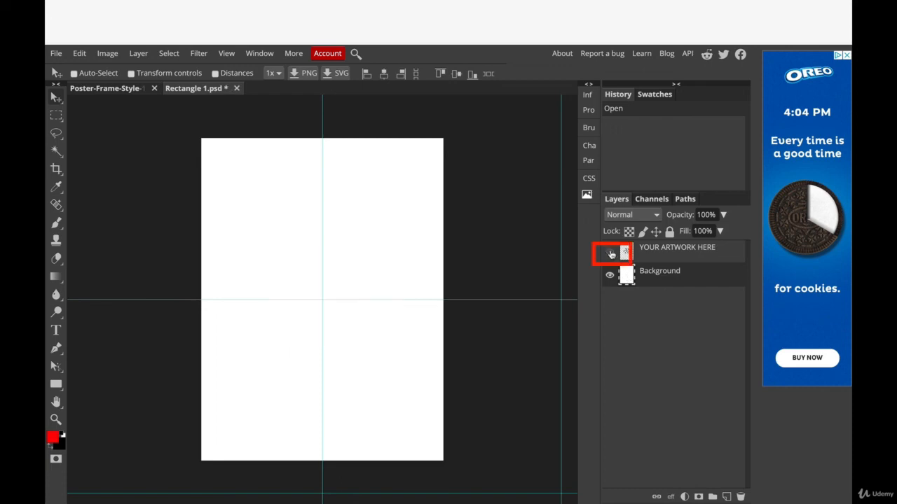
- Place PhotoFunia-1613685606.jpg from Downloads, scale it to about 156% to cover the artboard, and nudge it 10 px left
{"action": "left_click", "coordinate": [56, 54]}
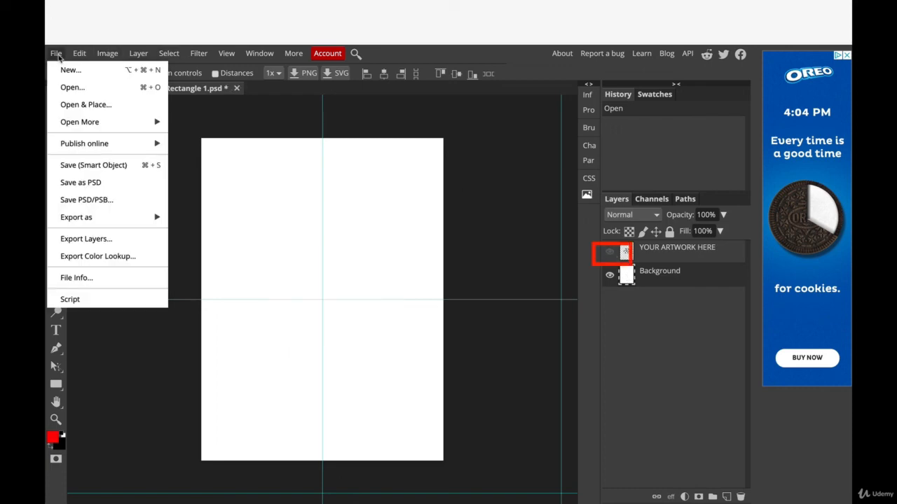
{"action": "left_click", "coordinate": [92, 104]}
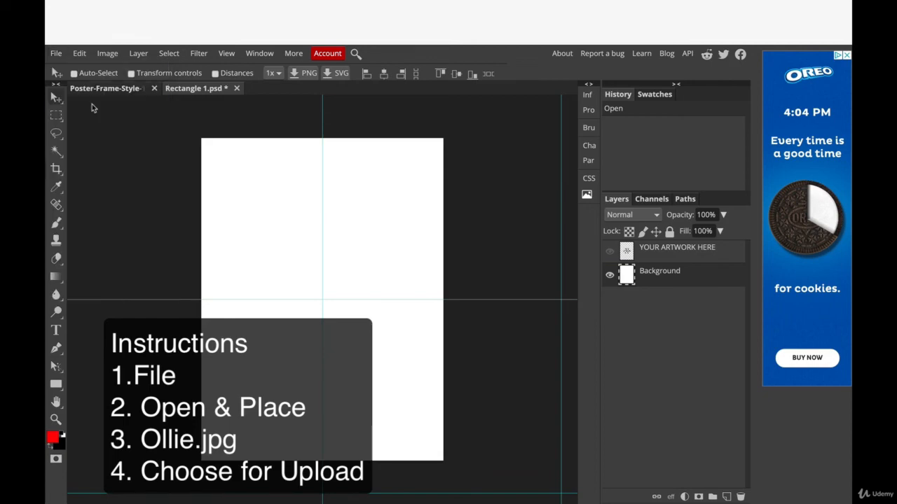
{"action": "left_click", "coordinate": [292, 168]}
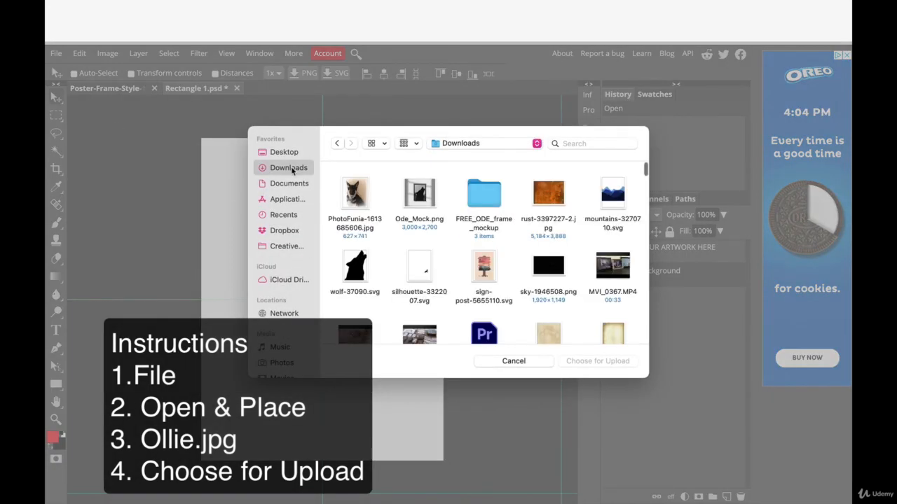
{"action": "left_click", "coordinate": [354, 197]}
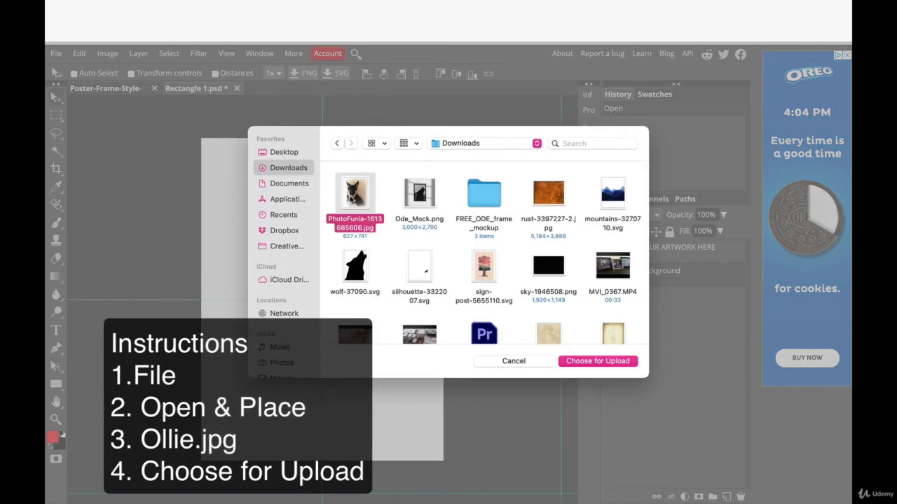
{"action": "left_click", "coordinate": [589, 361]}
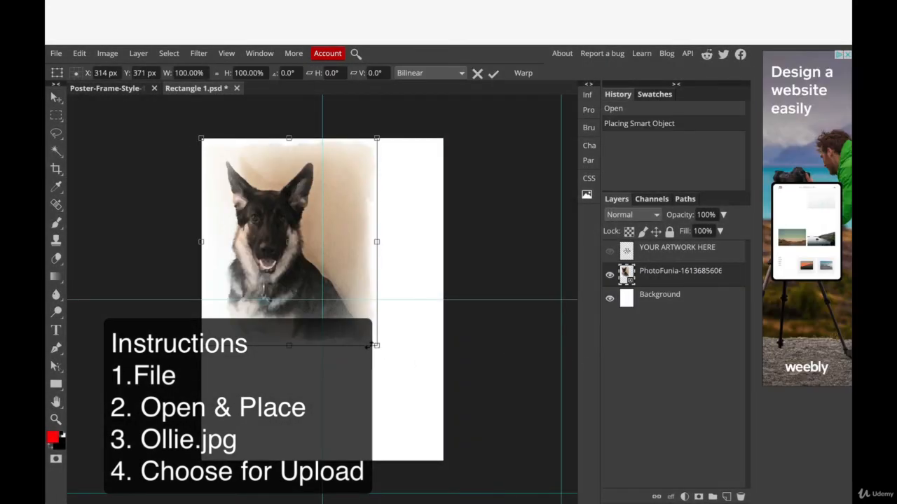
{"action": "left_click_drag", "start_coordinate": [377, 346], "coordinate": [474, 480]}
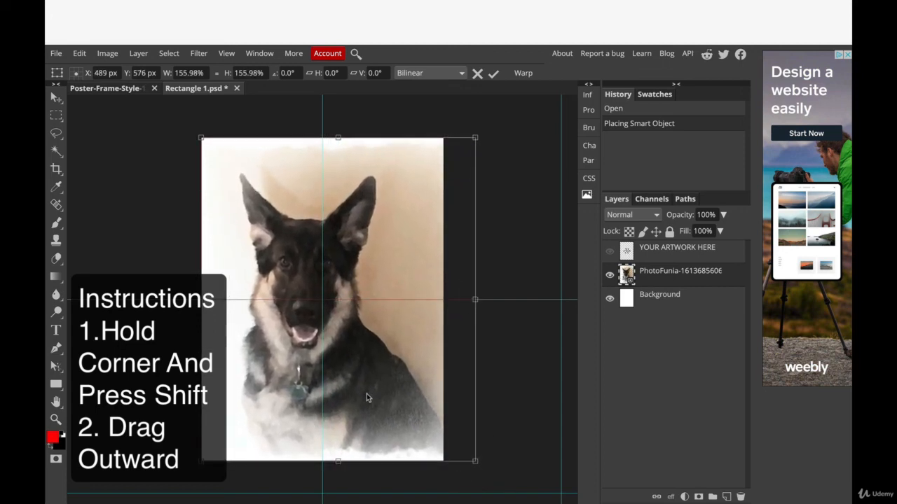
{"action": "key", "text": "shift+Left"}
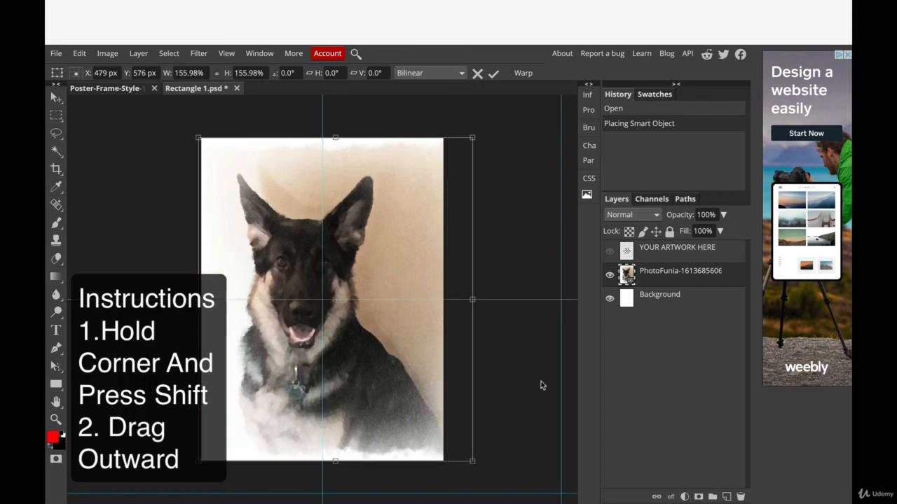
- Save the smart object with the dog watercolor and return to the Poster-Frame-Style-159.psd document
{"action": "left_click", "coordinate": [56, 53]}
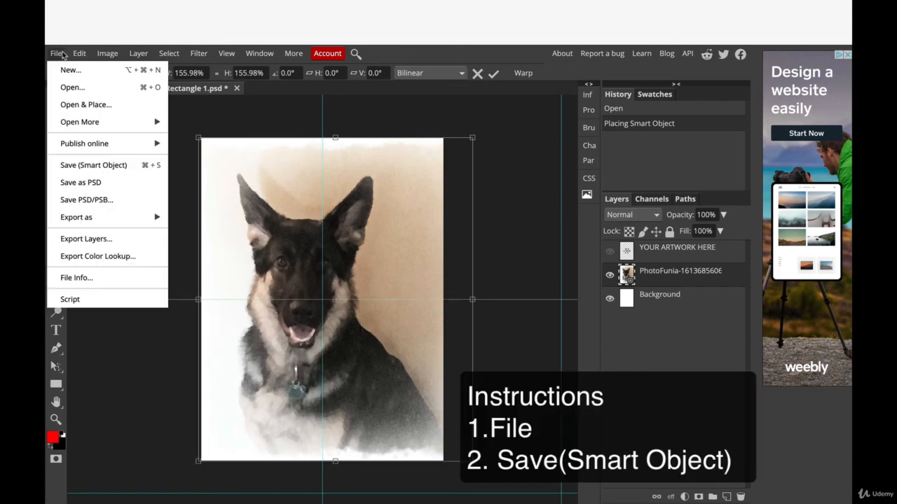
{"action": "left_click", "coordinate": [110, 166]}
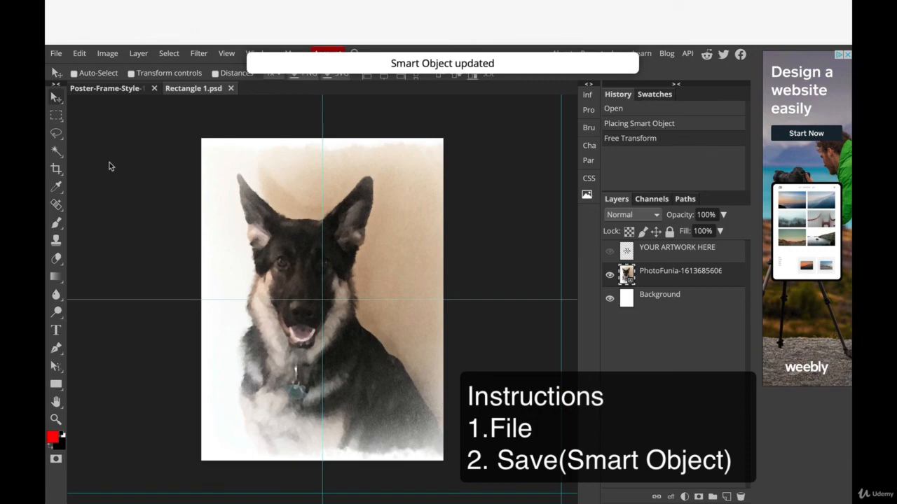
{"action": "left_click", "coordinate": [98, 90]}
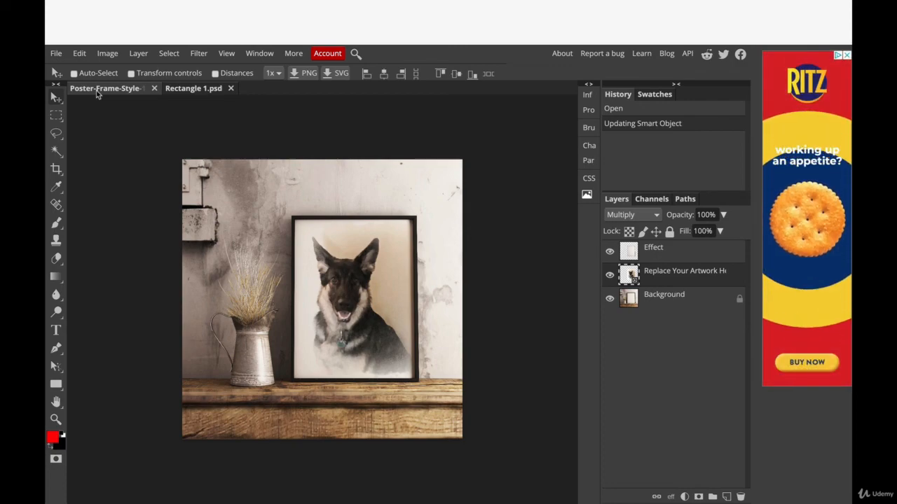
- Export the framed dog mockup as a PNG at 3000 by 3000 px and 100% quality
{"action": "left_click", "coordinate": [56, 54]}
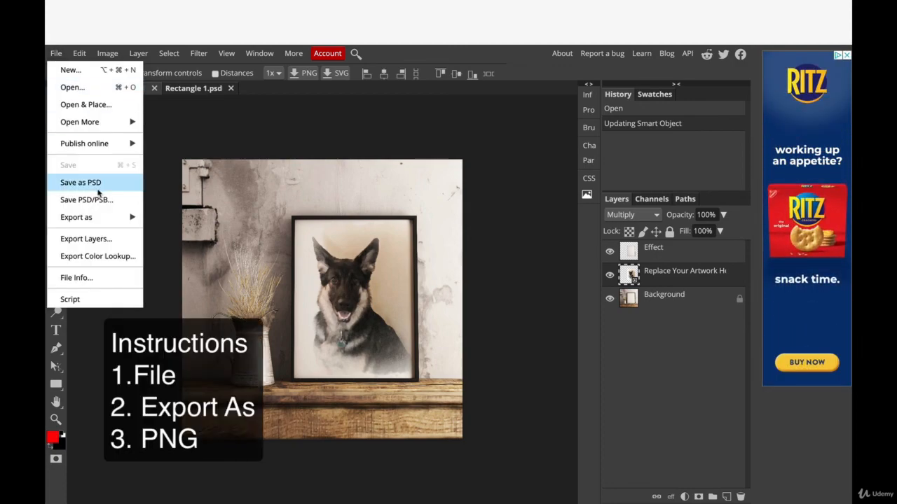
{"action": "mouse_move", "coordinate": [100, 218]}
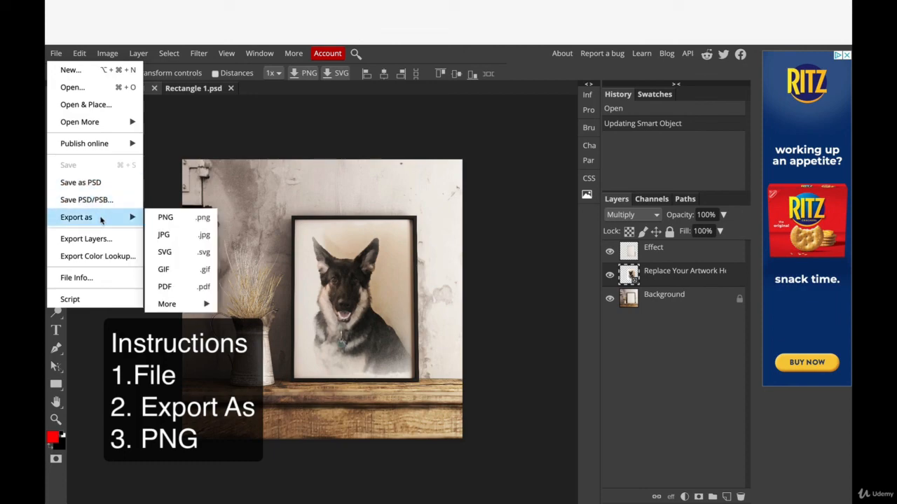
{"action": "left_click", "coordinate": [165, 218]}
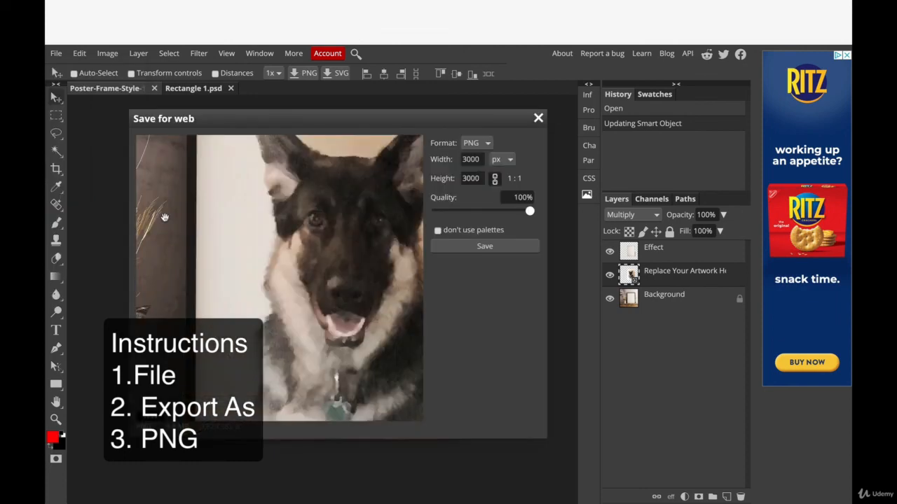
{"action": "scroll", "coordinate": [164, 218], "scroll_direction": "down", "scroll_amount": 6}
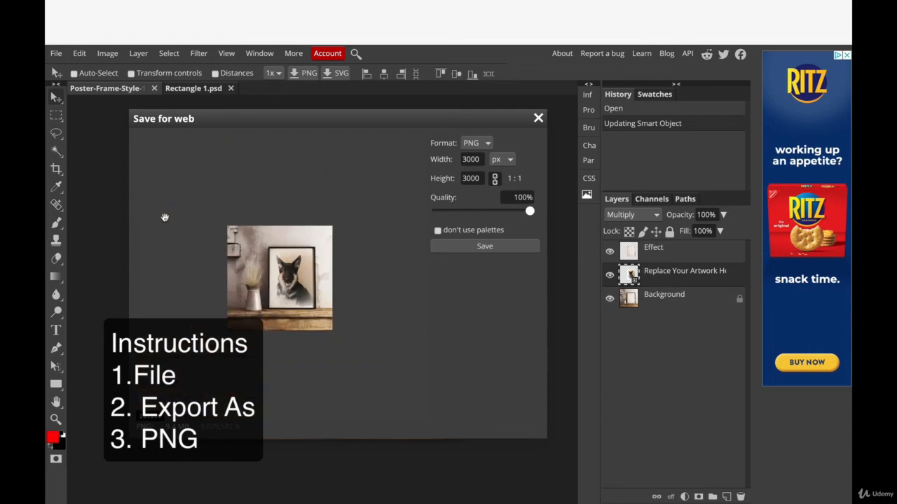
{"action": "scroll", "coordinate": [165, 218], "scroll_direction": "up", "scroll_amount": 3}
{"action": "scroll", "coordinate": [165, 218], "scroll_direction": "up", "scroll_amount": 3}
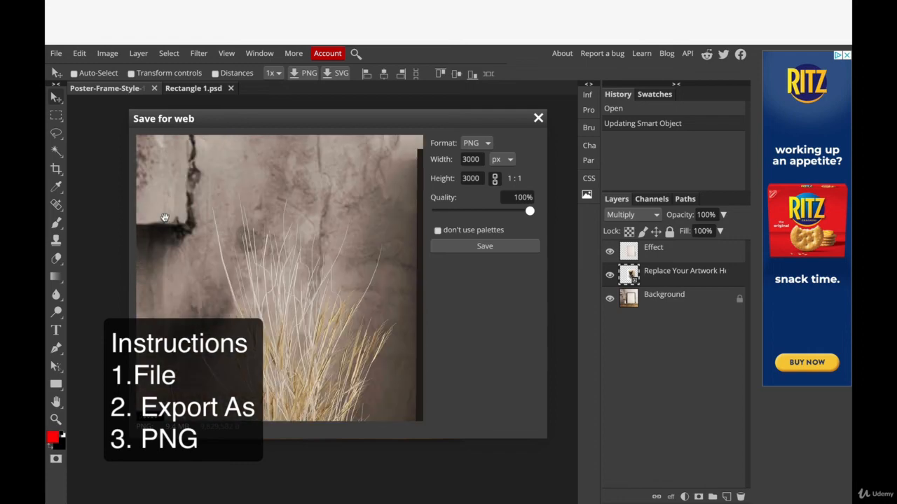
{"action": "scroll", "coordinate": [164, 218], "scroll_direction": "down", "scroll_amount": 4}
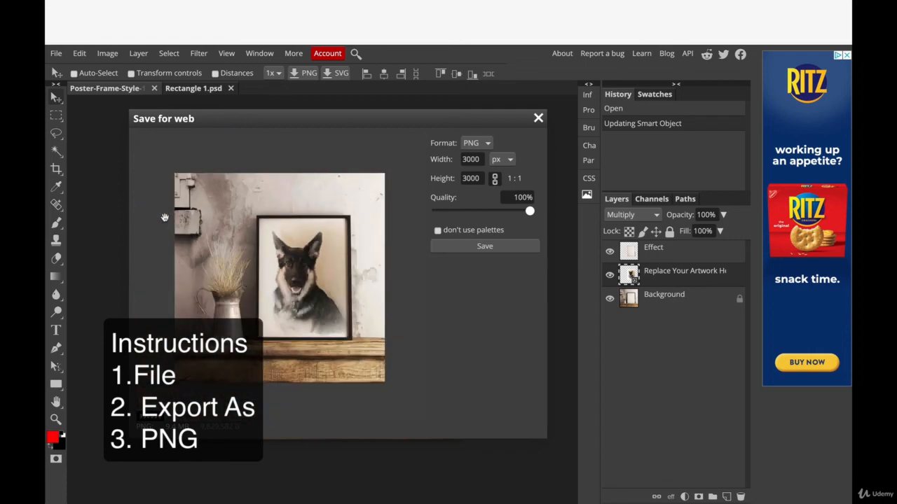
{"action": "left_click", "coordinate": [458, 246]}
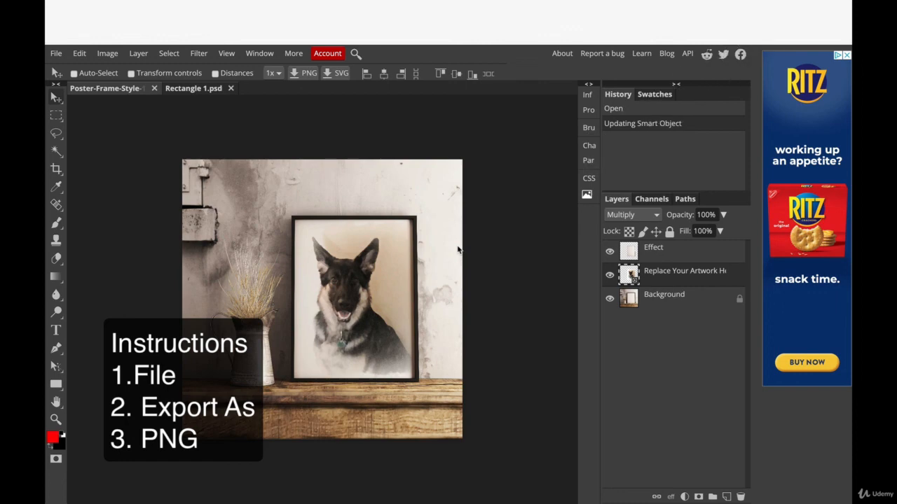